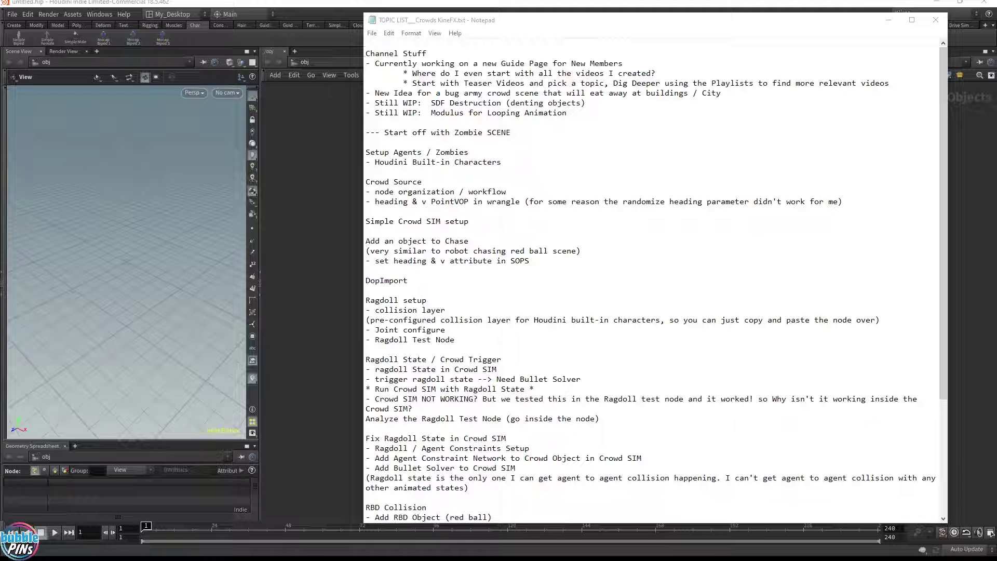
Place the live chat window beside the topic list notes without overlap and extend the chat window to nearly full height.
left_click_drag(675, 103, 858, 40)
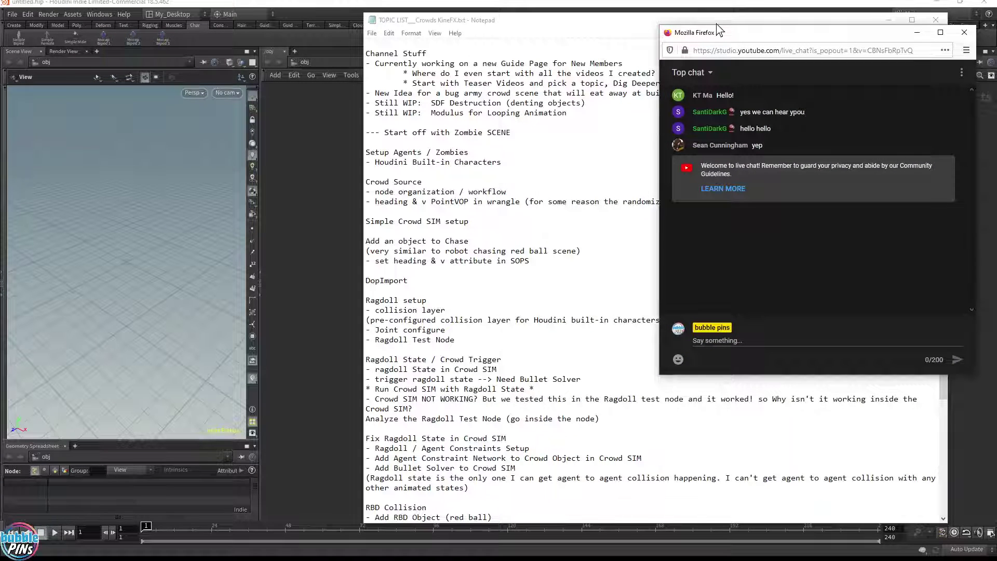
left_click_drag(724, 21, 422, 24)
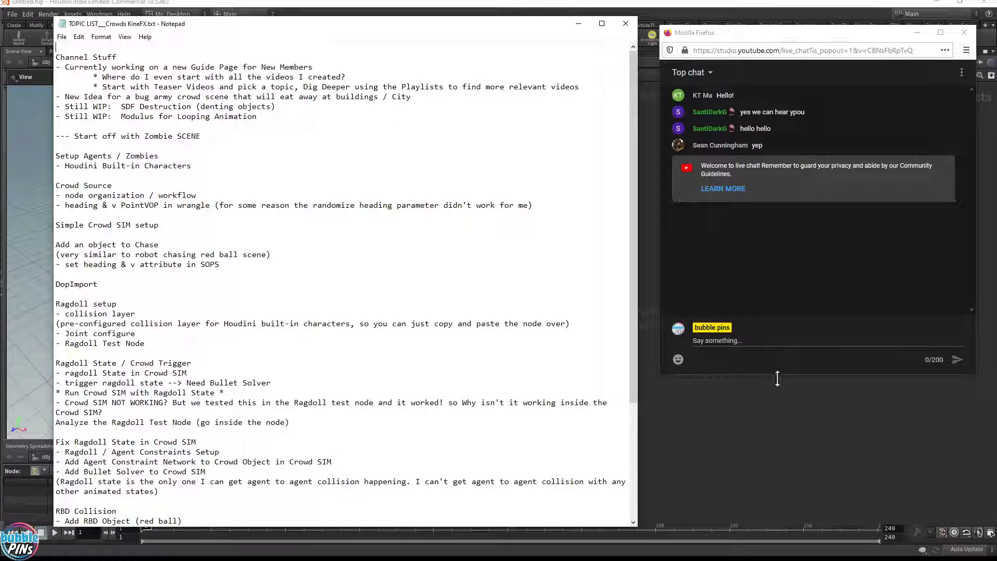
left_click_drag(777, 374, 777, 537)
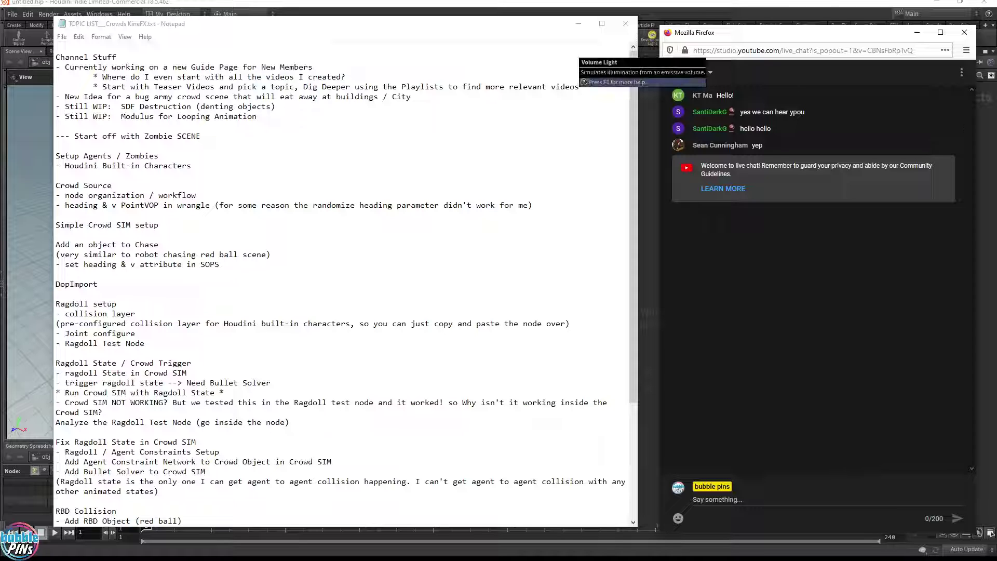
Highlight the Channel Stuff section of the topic list for review, and clear the selection.
left_click(202, 136)
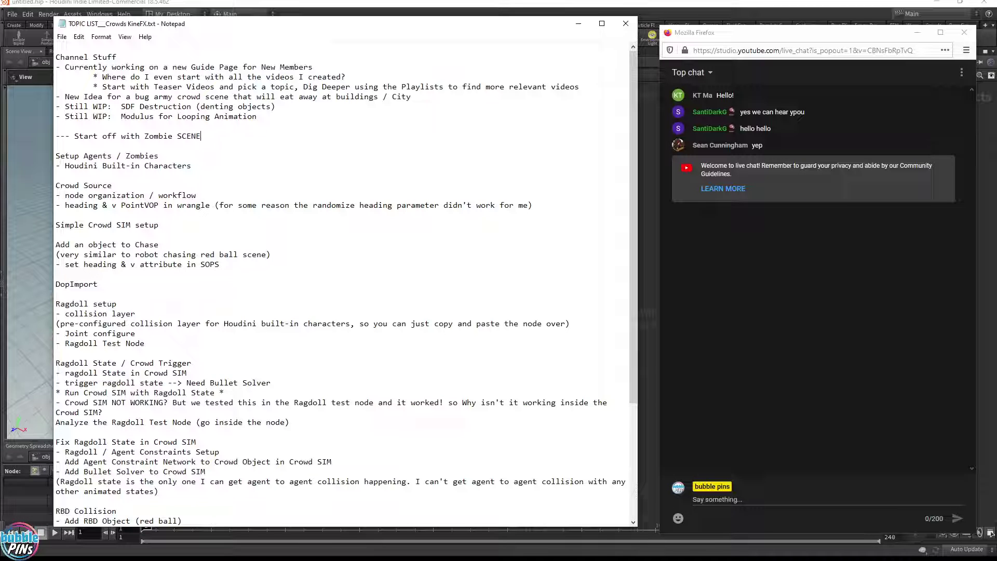
left_click_drag(277, 107, 56, 57)
left_click(291, 128)
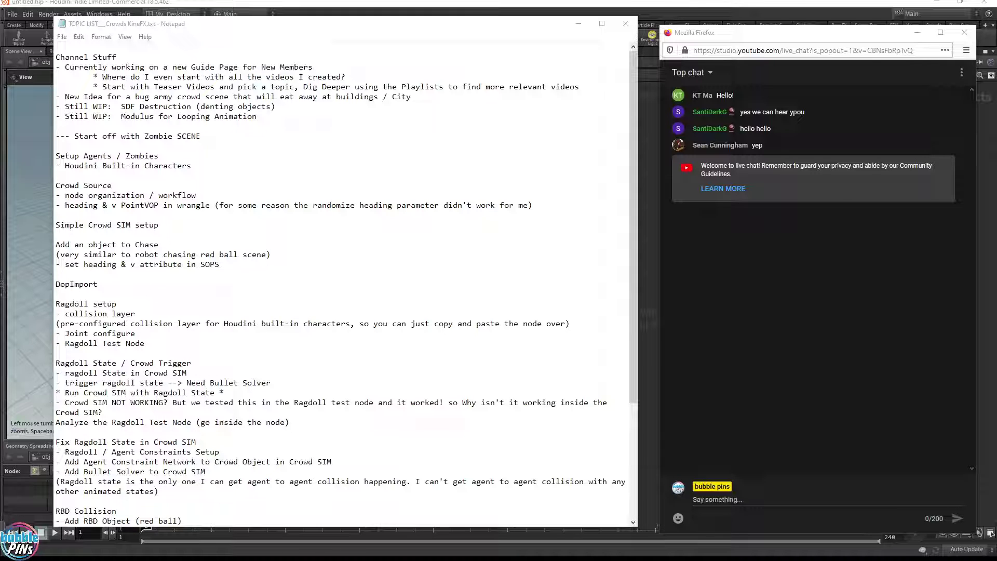
Bring the browser window with the Membership Guide page over the notes and skim the whole page.
left_click_drag(996, 22, 392, 33)
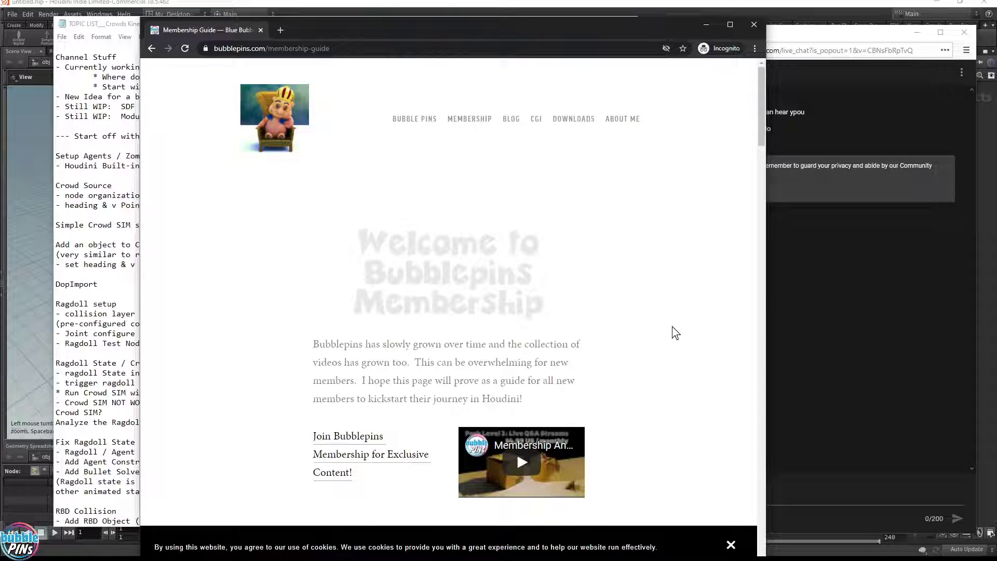
scroll(672, 326, "down", 5)
scroll(670, 324, "down", 20)
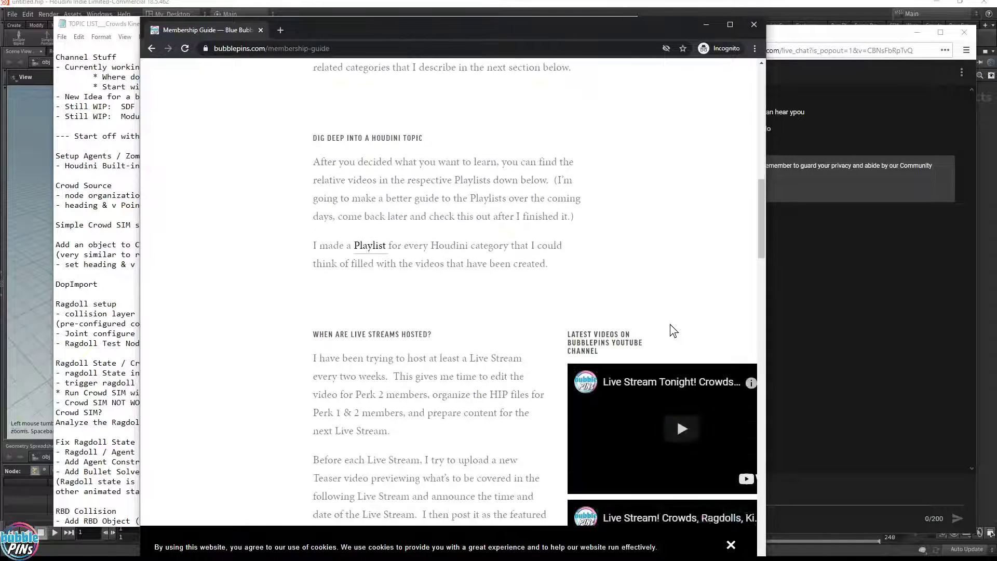
scroll(652, 328, "down", 16)
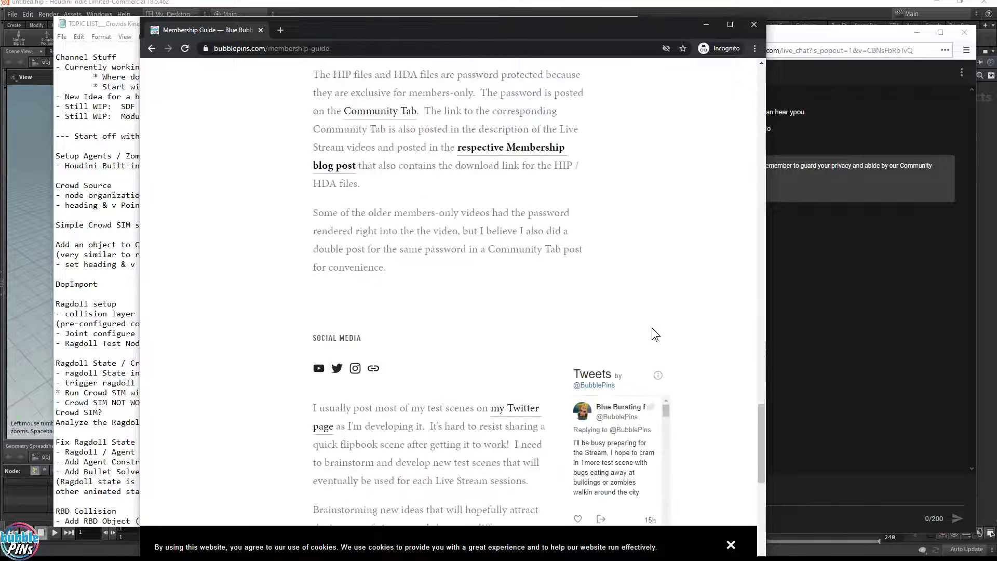
scroll(694, 311, "up", 6)
scroll(694, 315, "up", 15)
scroll(687, 318, "up", 10)
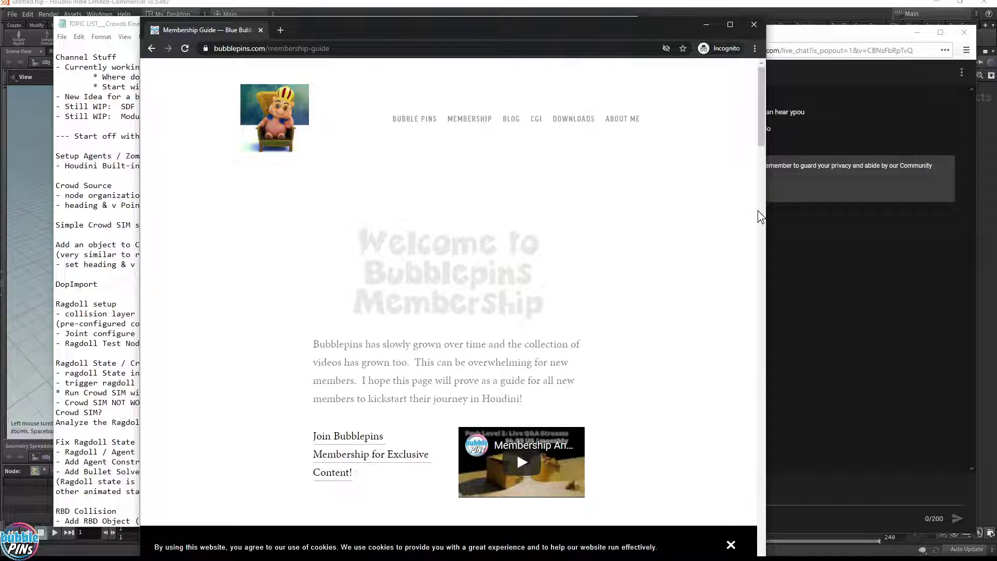
Widen the browser window and review the guide's welcome text down to the Where to Start section.
left_click_drag(766, 225, 858, 224)
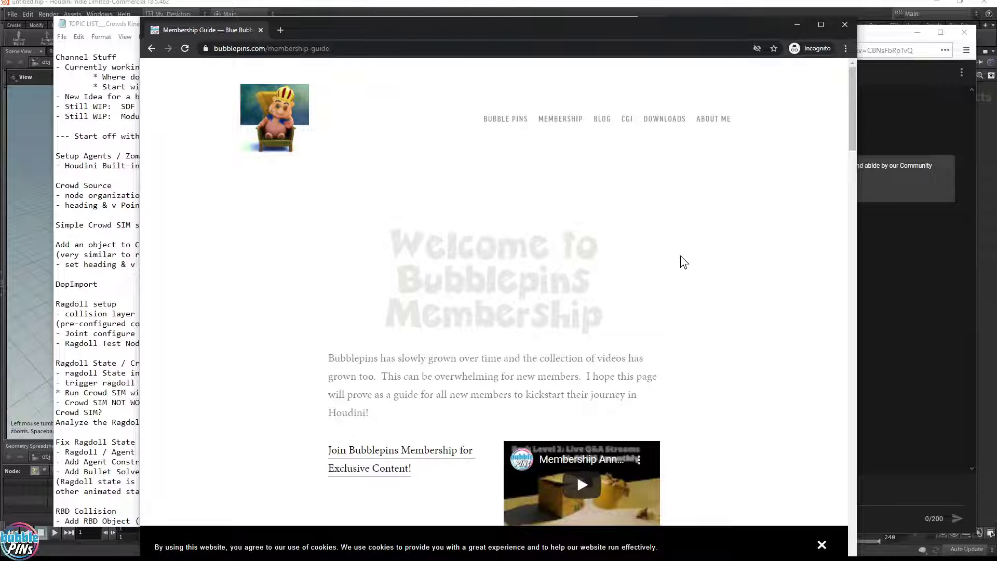
scroll(680, 256, "down", 5)
scroll(680, 255, "up", 3)
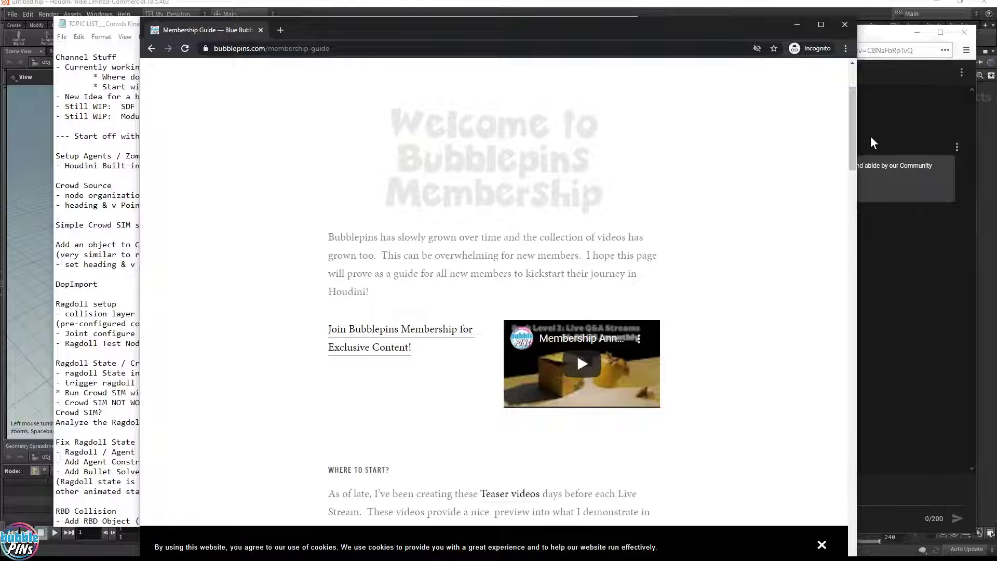
mouse_move(849, 118)
left_mouse_down()
mouse_move(843, 142)
mouse_move(842, 124)
left_mouse_up()
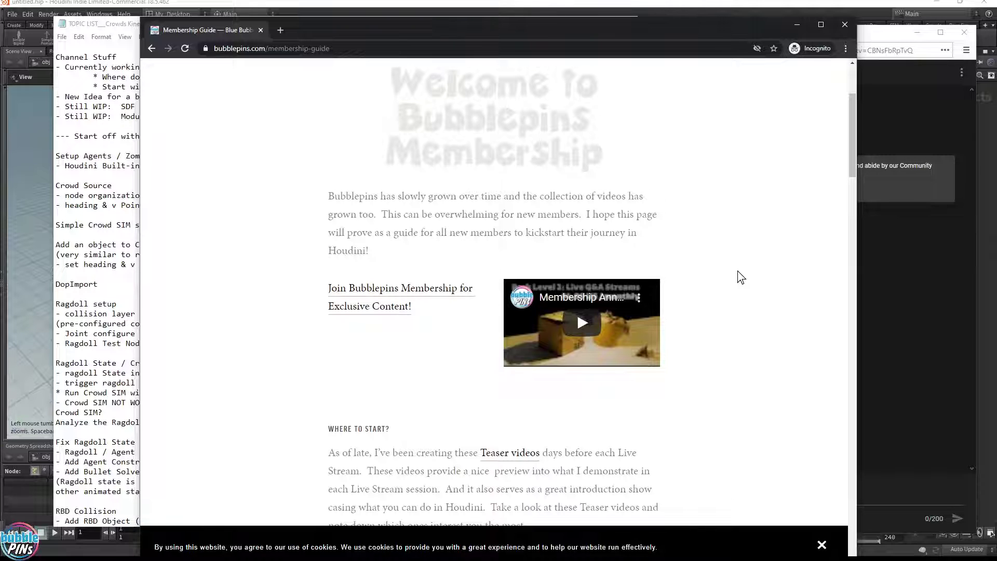
scroll(726, 347, "down", 3)
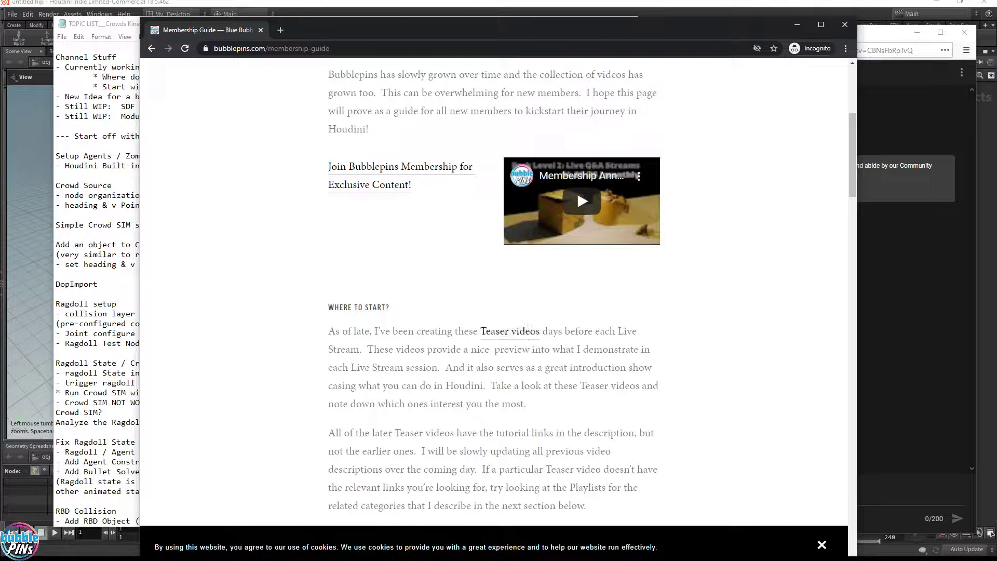
Open the guide's Teaser videos link in a new tab and look through the playlist.
right_click(504, 340)
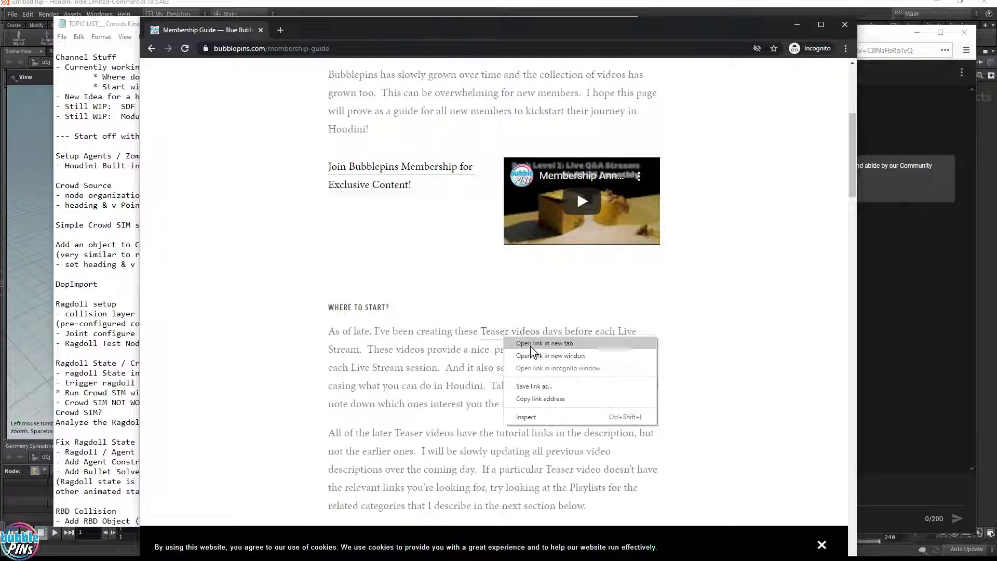
left_click(532, 348)
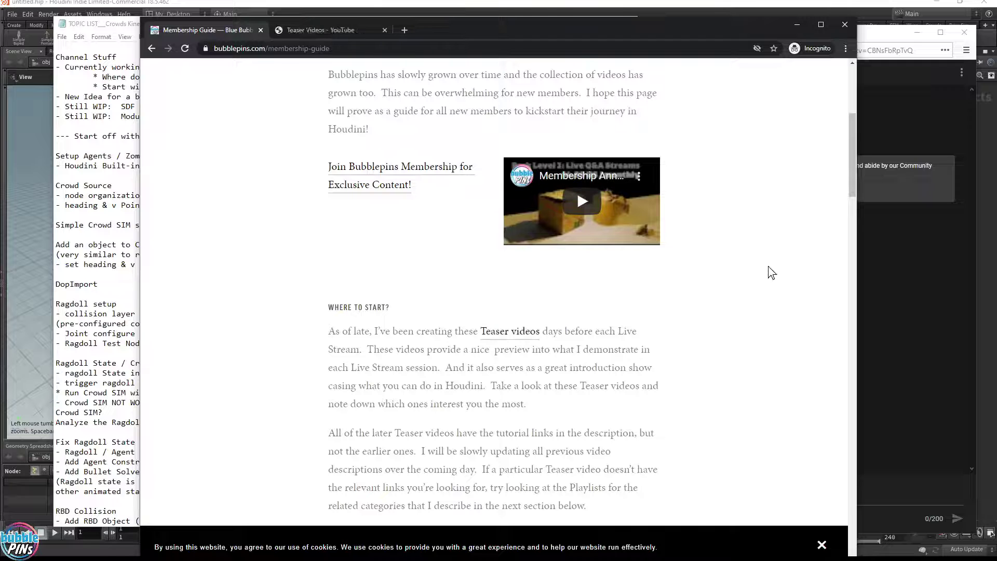
left_click(322, 31)
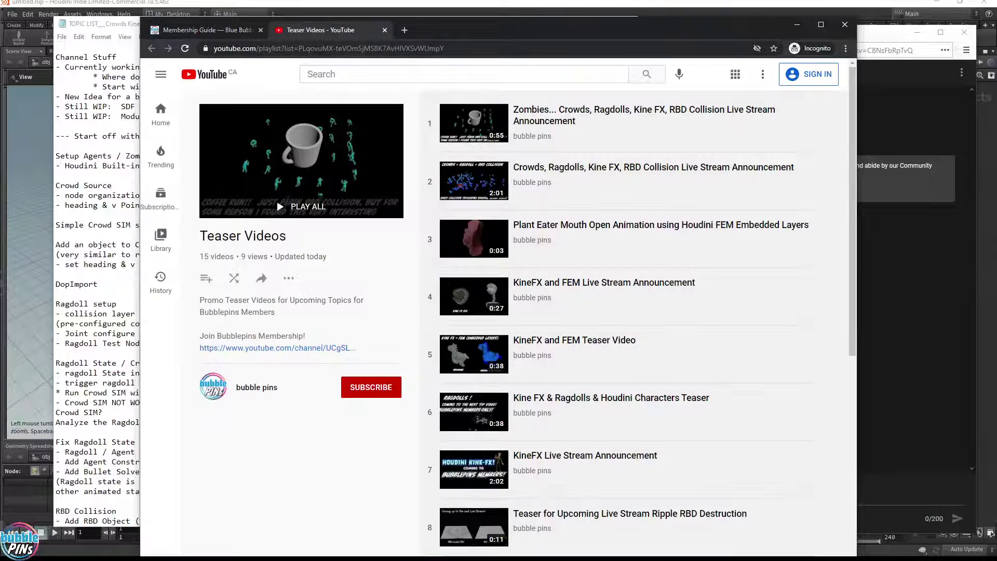
scroll(631, 466, "down", 5)
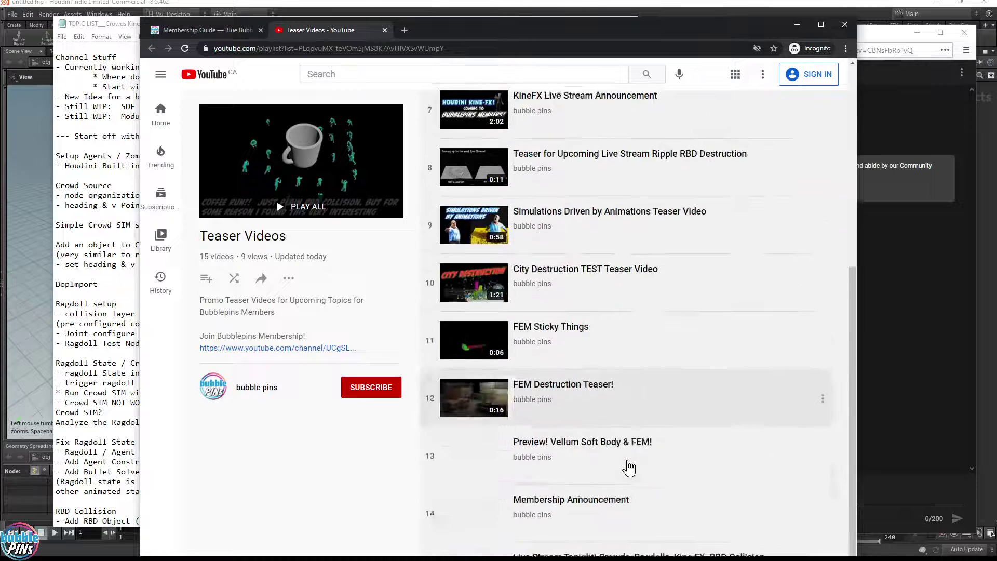
scroll(632, 464, "up", 5)
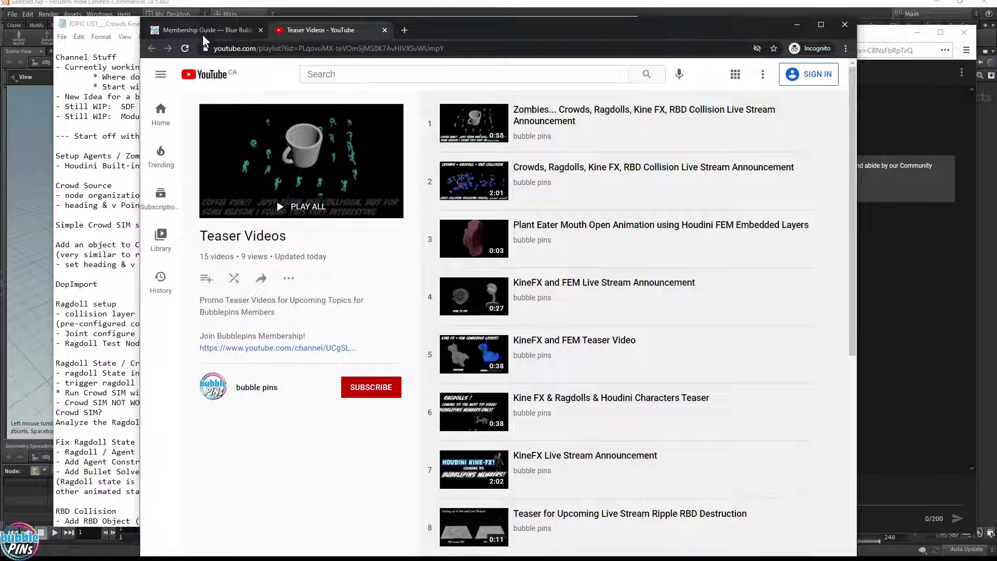
Return to the Membership Guide, highlight the Where to Start section and select the page's web address.
left_click(223, 30)
scroll(493, 291, "down", 5)
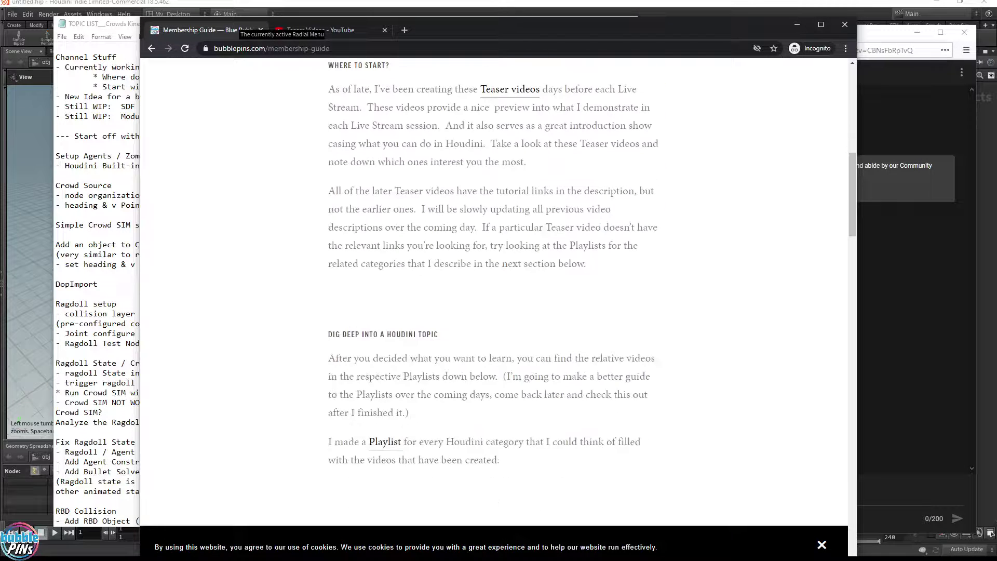
left_click_drag(333, 66, 563, 266)
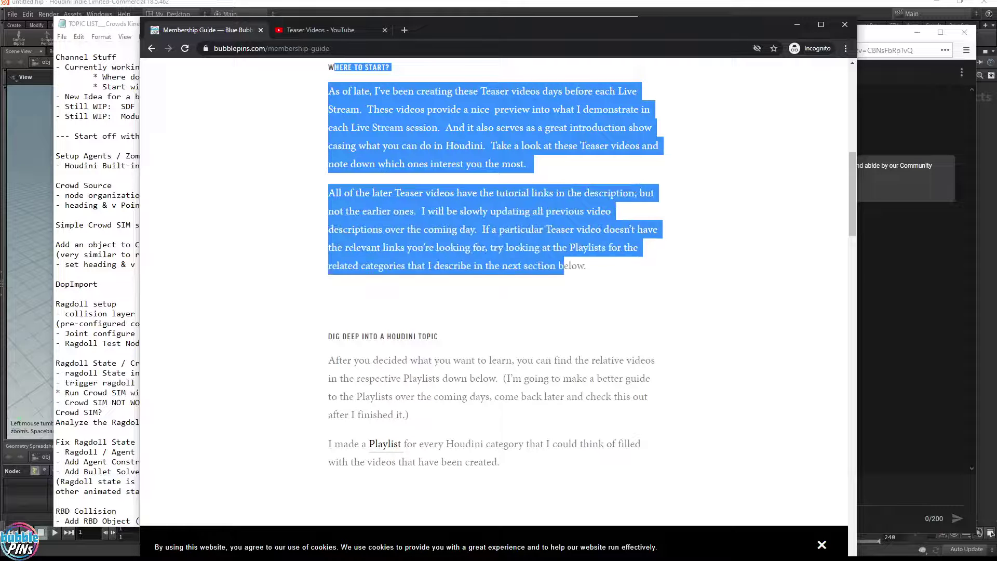
key("ctrl+l")
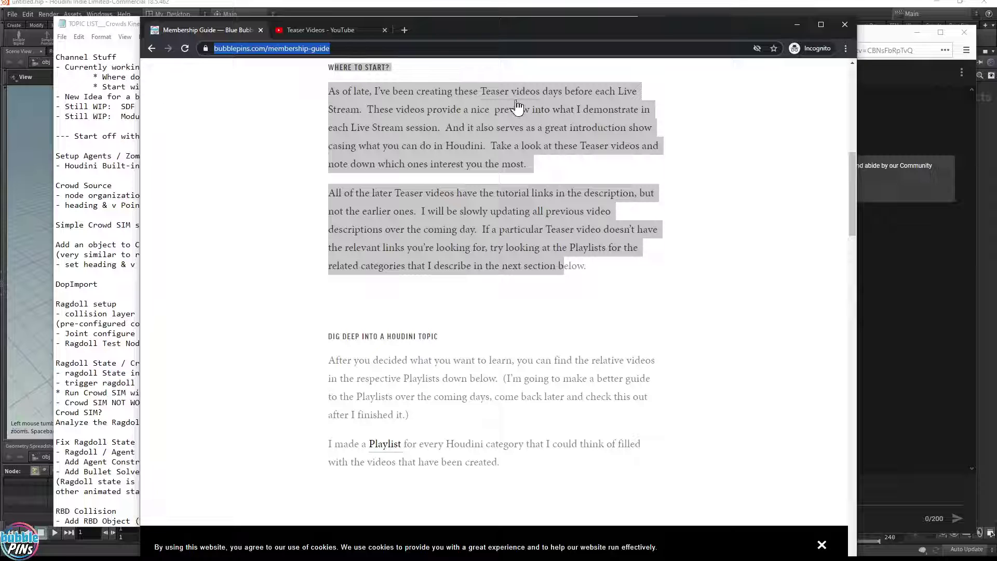
Open the Playlist link from the Dig Deep section in a new tab, dismiss the membership notice and browse the channel's playlists.
scroll(683, 182, "down", 2)
scroll(683, 182, "down", 2)
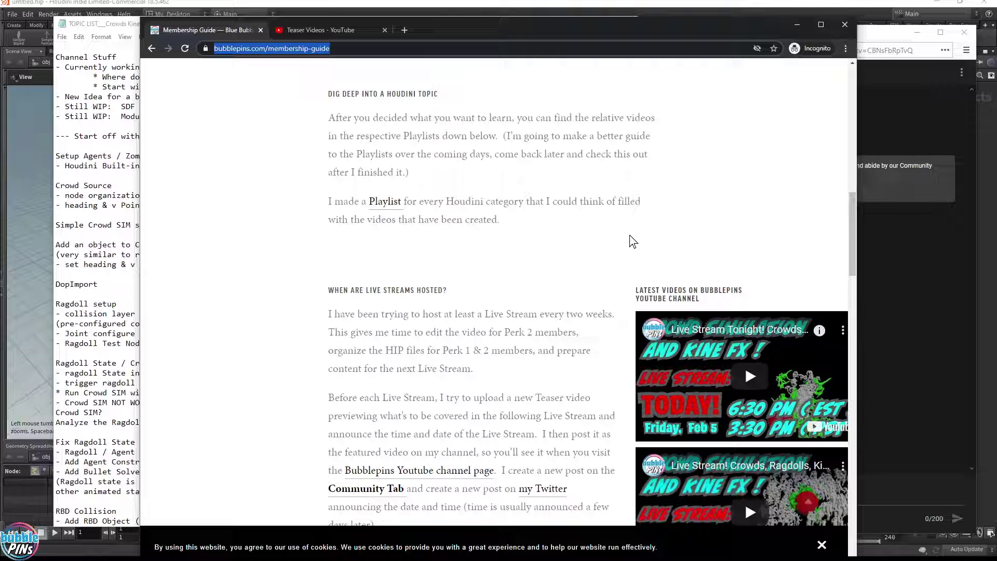
right_click(393, 208)
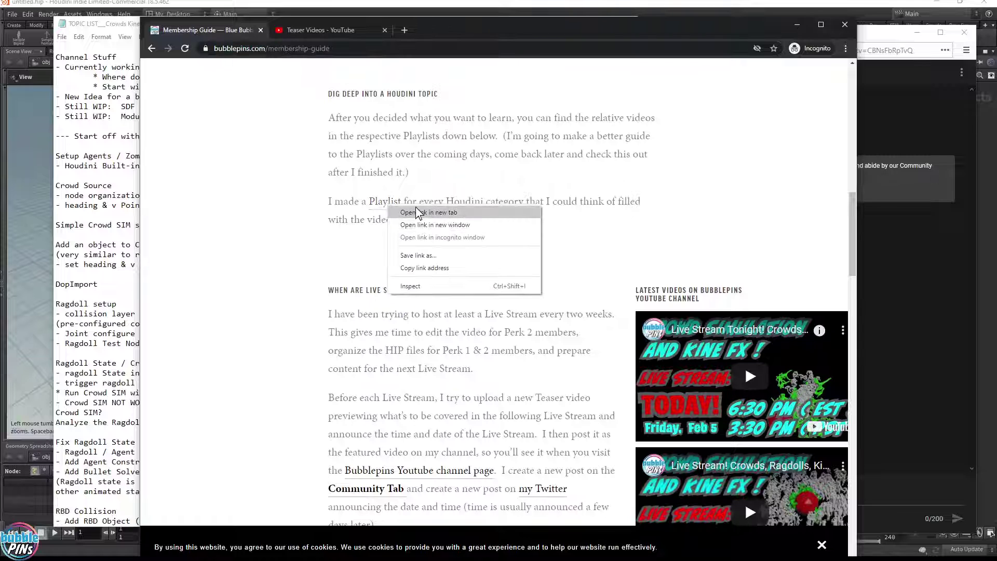
left_click(415, 209)
left_click(447, 30)
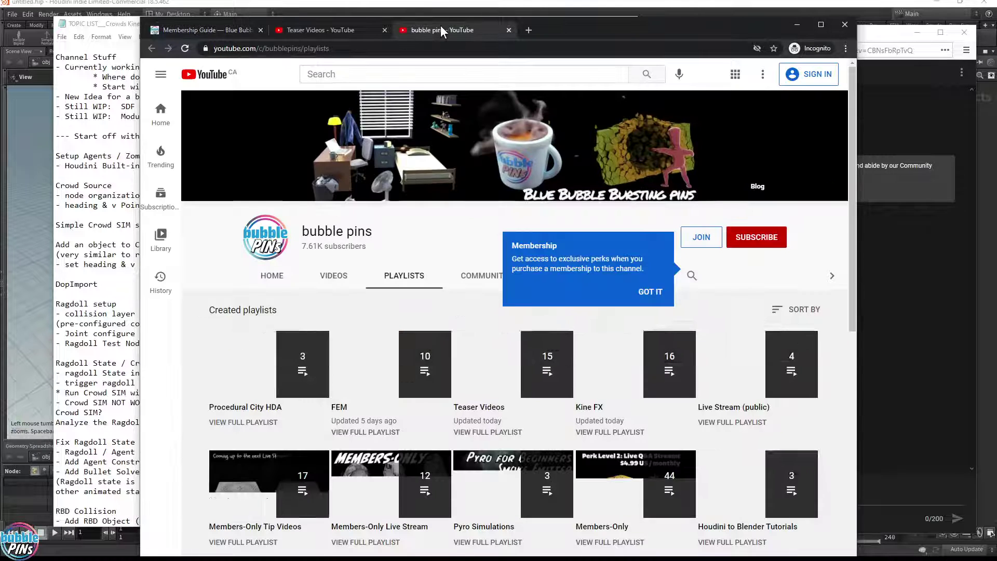
left_click(649, 291)
left_click_drag(849, 242, 845, 358)
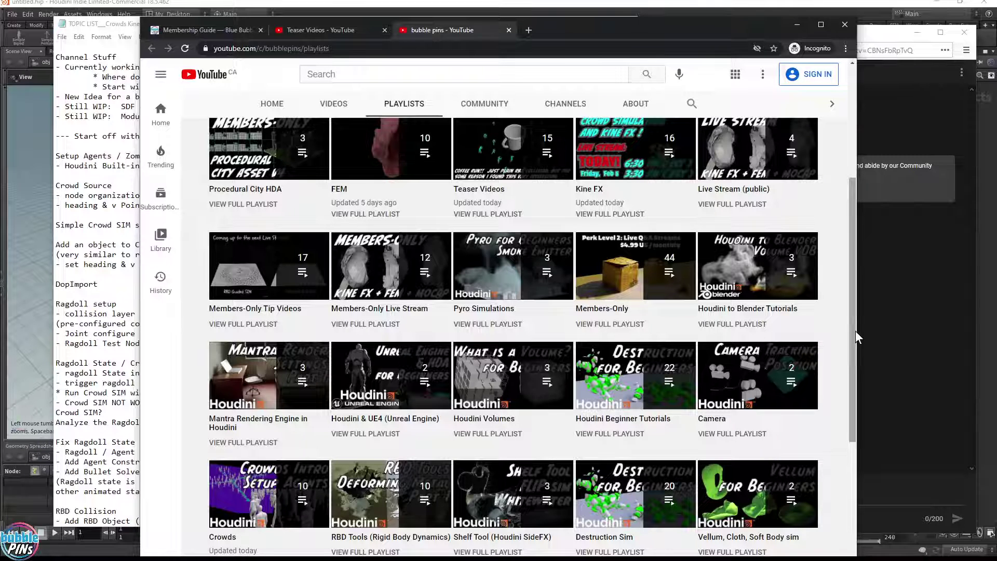
left_click_drag(855, 332, 851, 414)
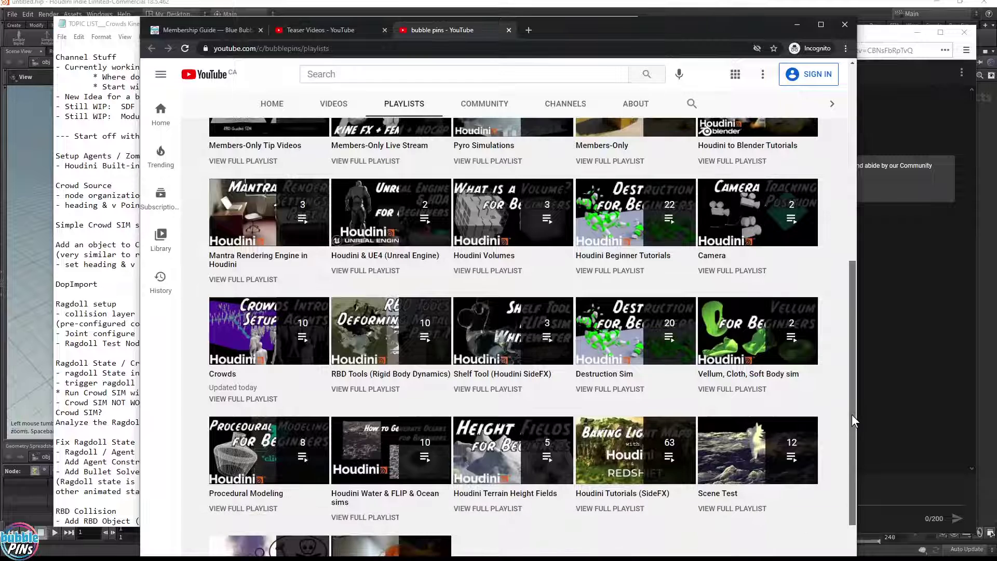
Go back to the Teaser Videos playlist and review its entries from first to last.
left_click(320, 31)
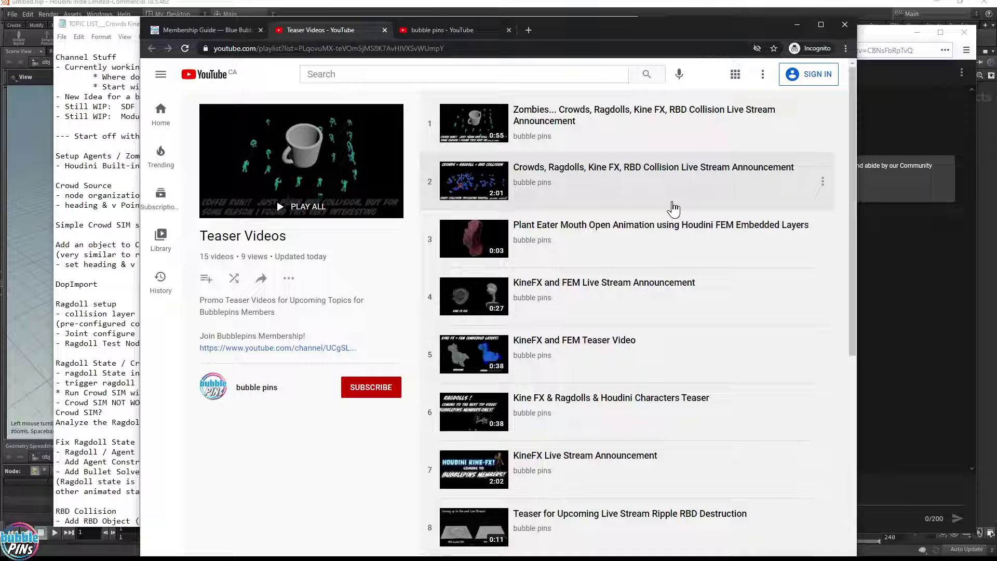
scroll(673, 209, "down", 7)
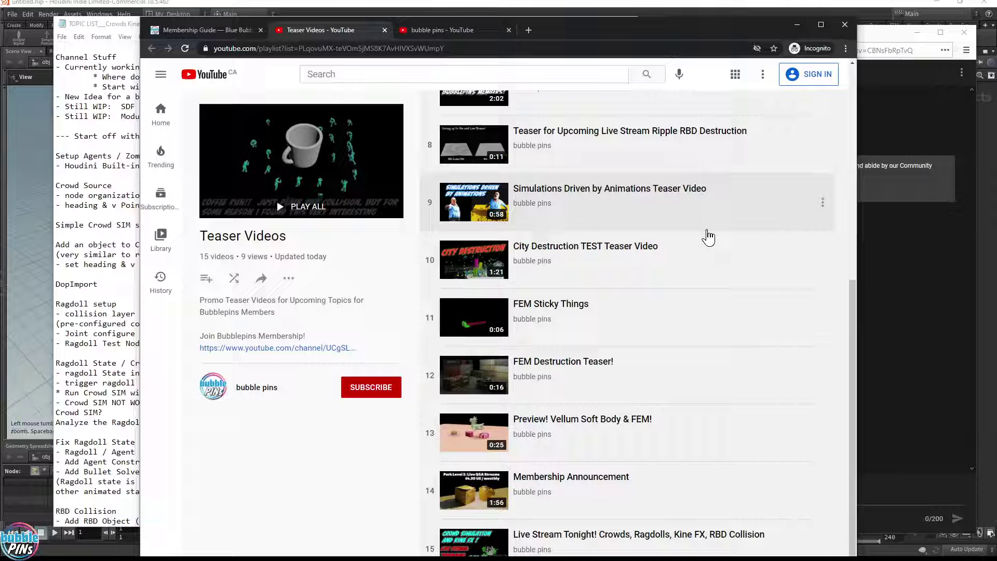
scroll(715, 237, "up", 7)
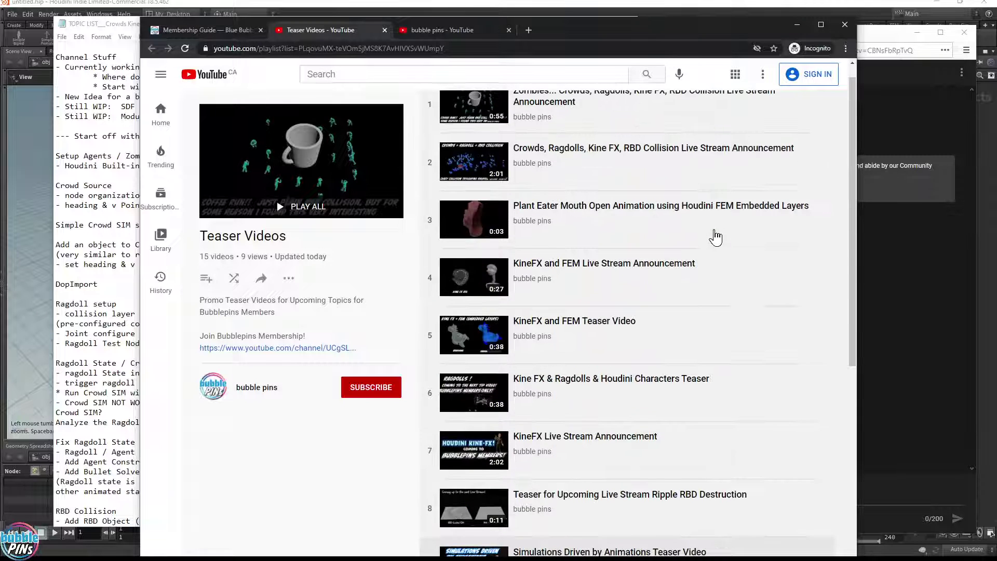
scroll(716, 237, "up", 1)
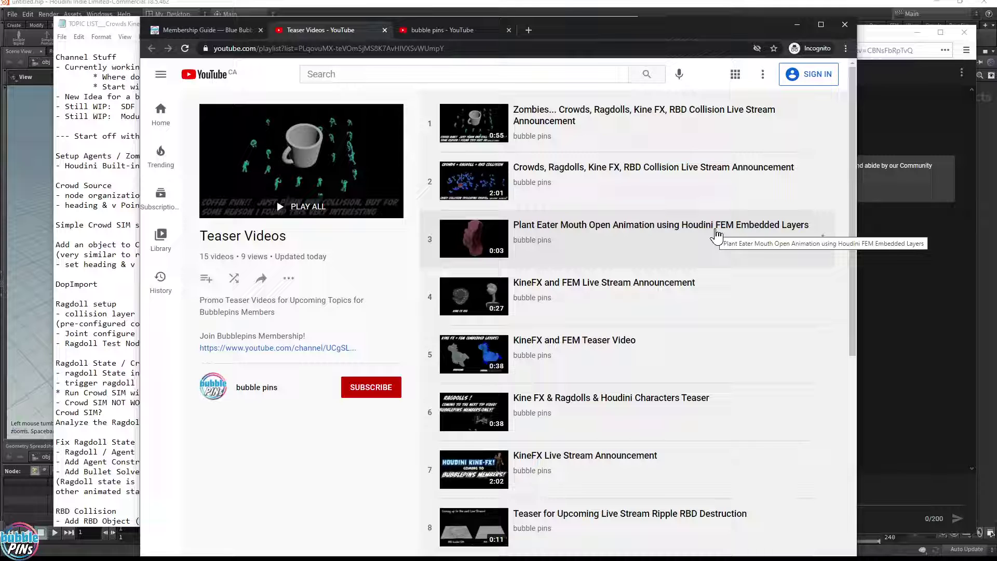
left_click_drag(852, 176, 832, 382)
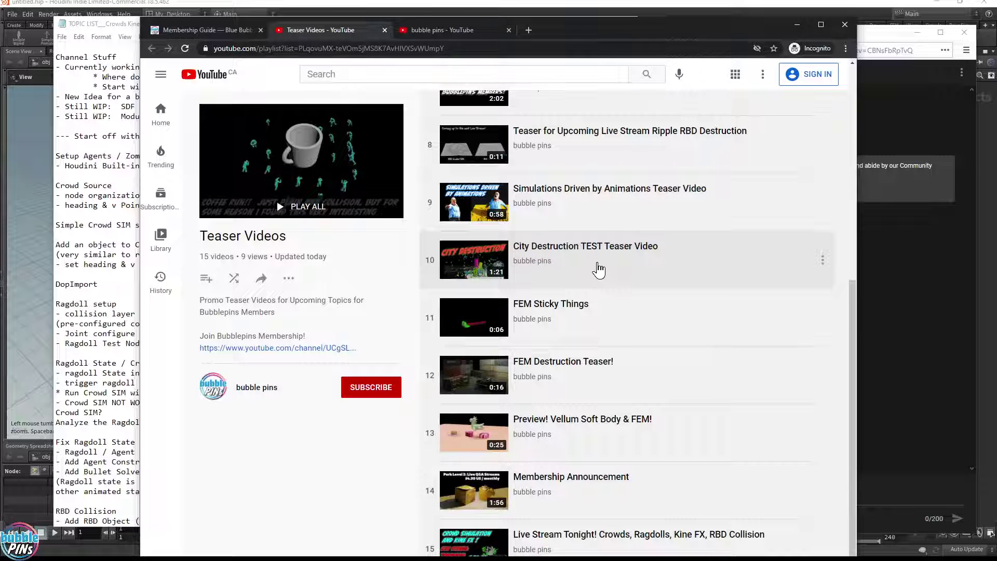
scroll(567, 213, "up", 2)
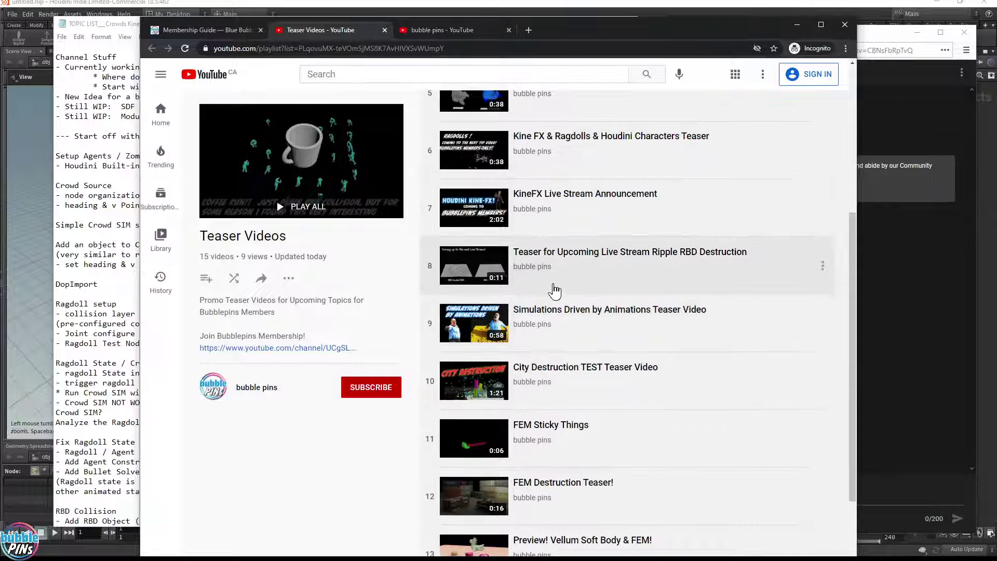
scroll(555, 212, "up", 4)
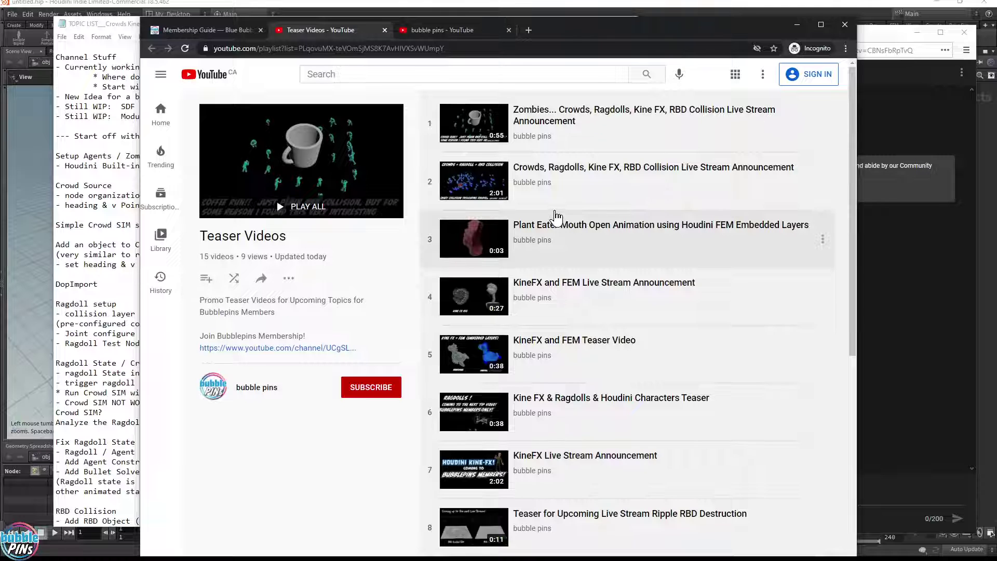
Switch back to the channel's playlists page and examine the remaining Houdini topic playlists.
left_click(424, 31)
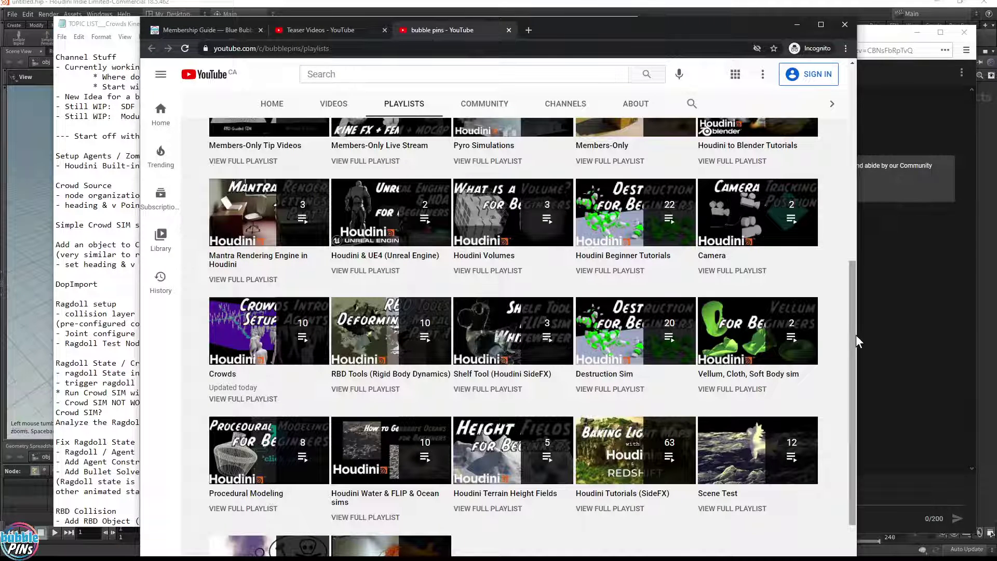
left_click_drag(856, 335, 853, 369)
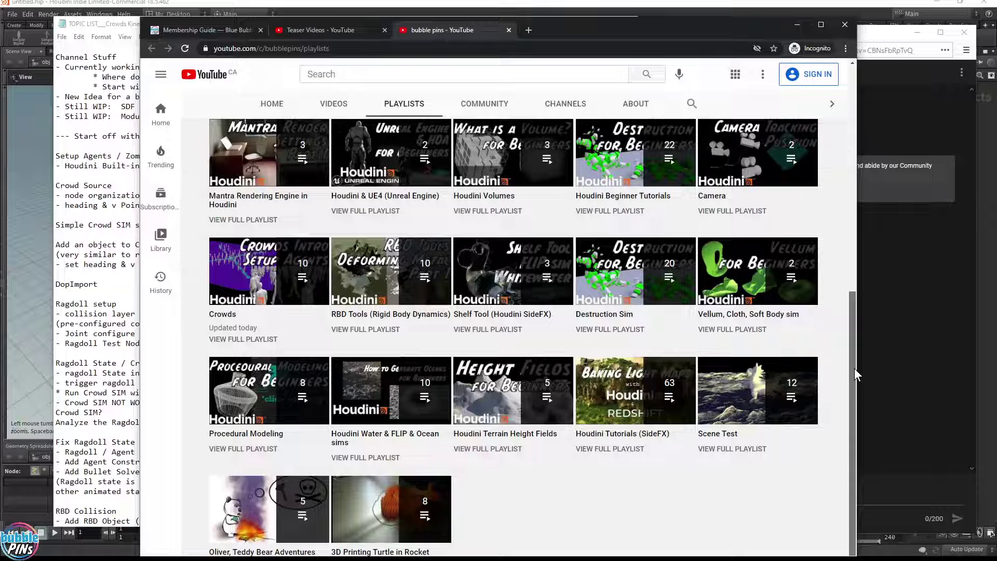
Return to the Membership Guide and highlight the heading about when live streams are hosted.
left_click_drag(854, 369, 857, 307)
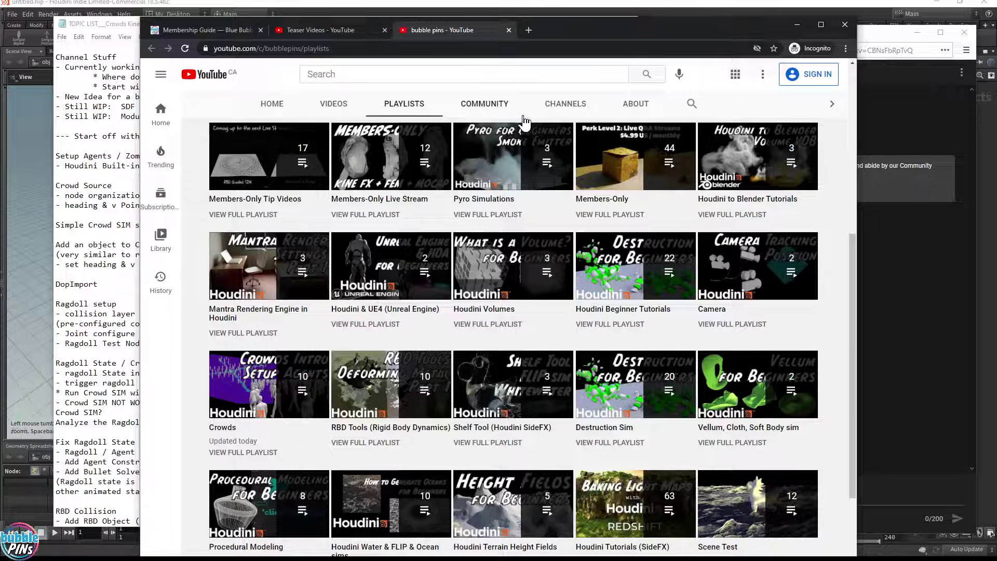
left_click(197, 30)
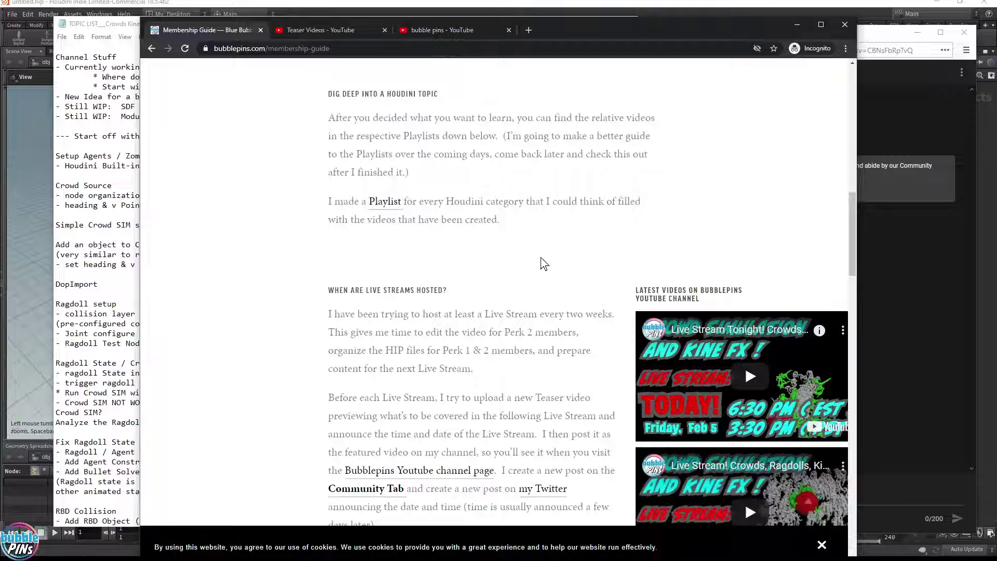
scroll(535, 256, "down", 6)
scroll(535, 256, "up", 3)
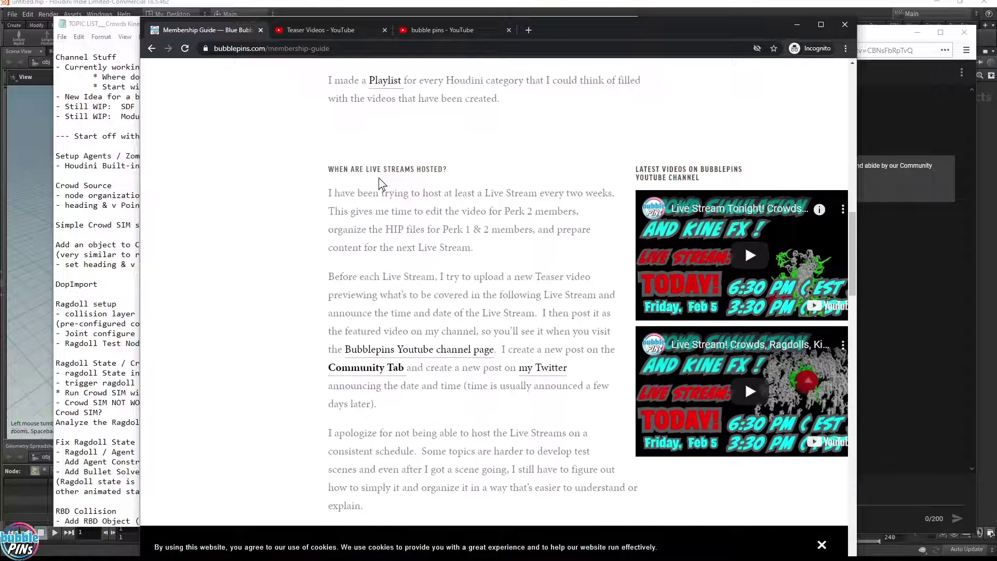
left_click_drag(343, 168, 496, 175)
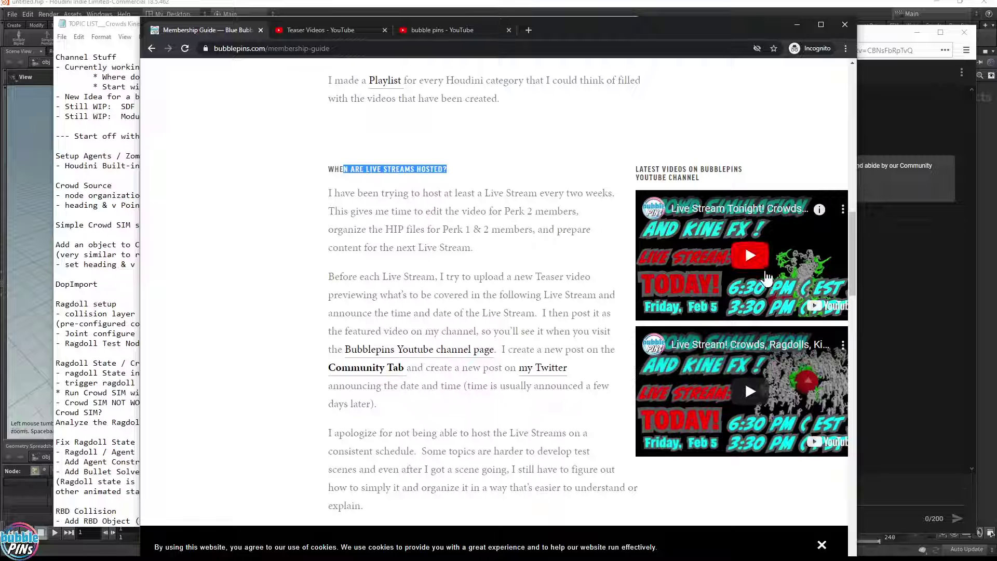
Highlight the Past Live Streams Videos heading and open its Playlist link in a new tab.
left_click_drag(853, 268, 855, 336)
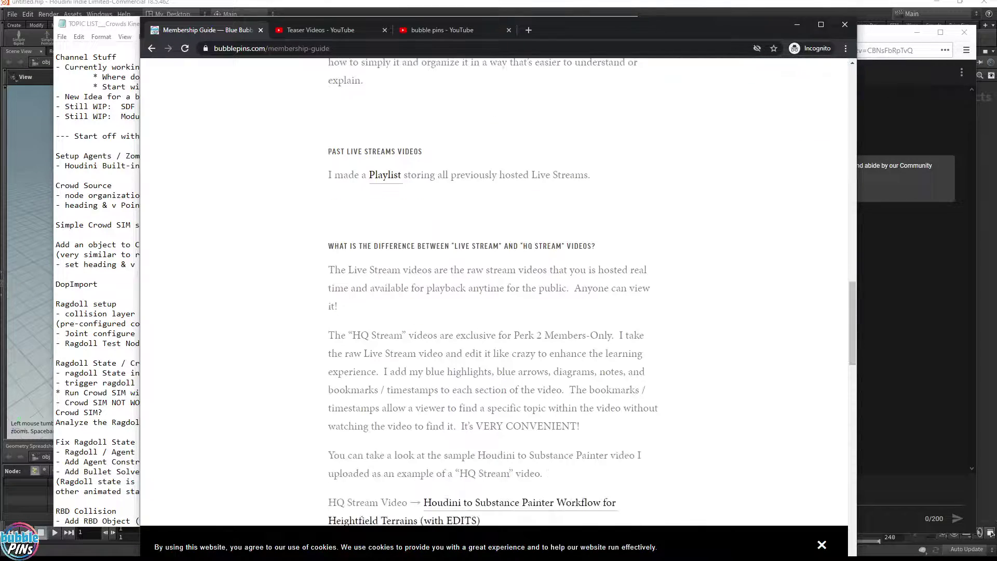
left_click_drag(337, 151, 410, 151)
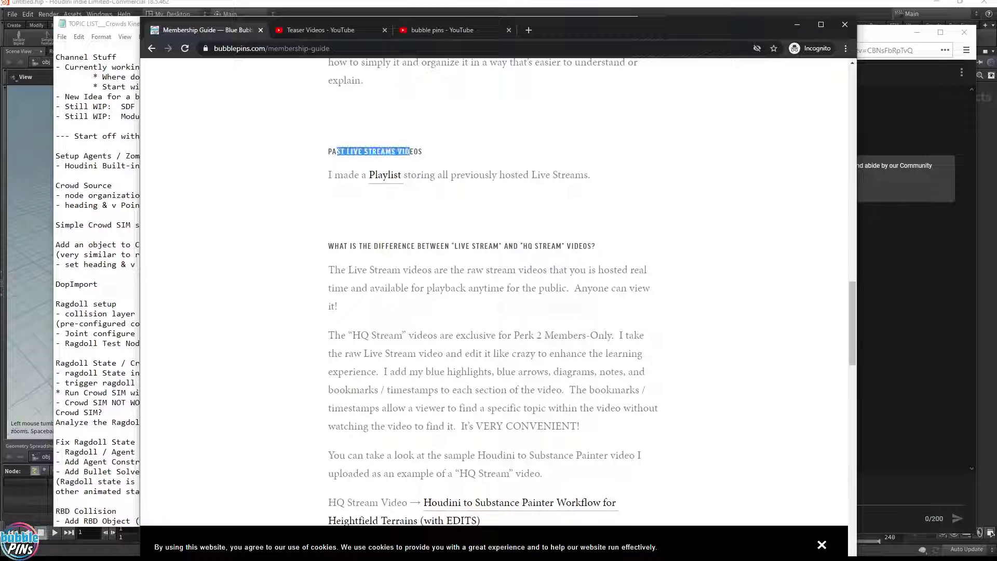
right_click(383, 182)
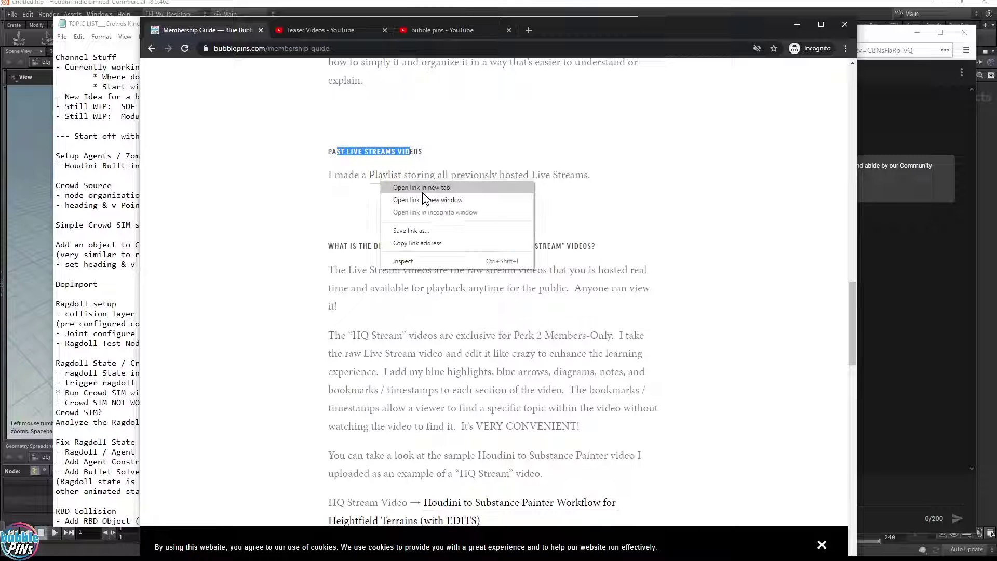
left_click(421, 189)
left_click(572, 30)
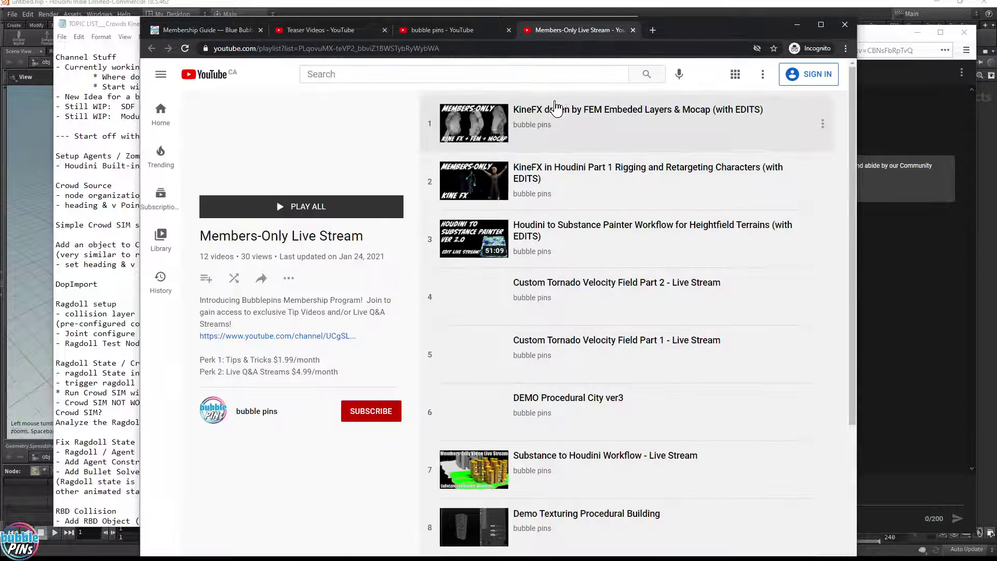
Review the entries of the Members-Only Live Stream playlist from first to last.
scroll(561, 450, "down", 4)
scroll(563, 443, "up", 4)
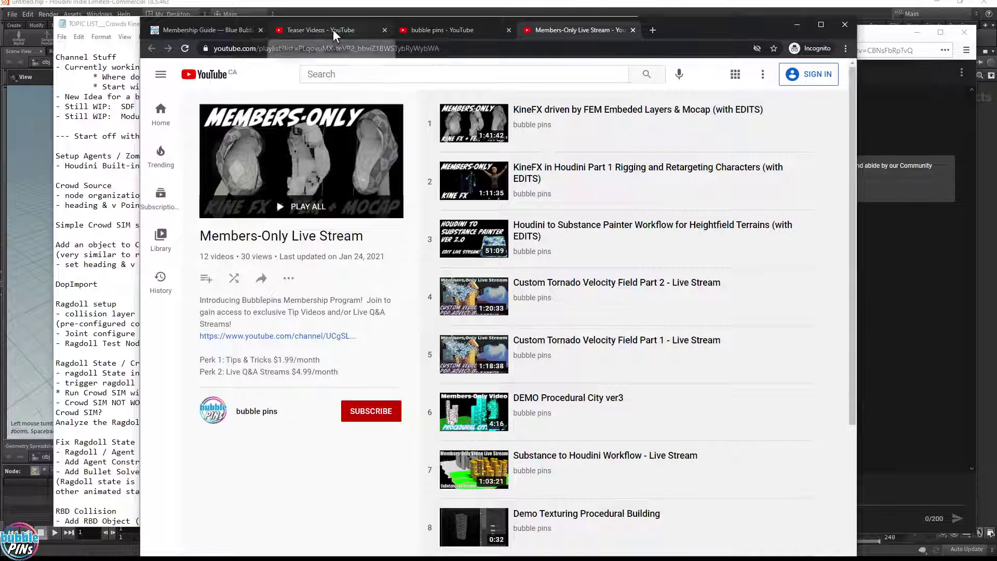
scroll(597, 300, "down", 4)
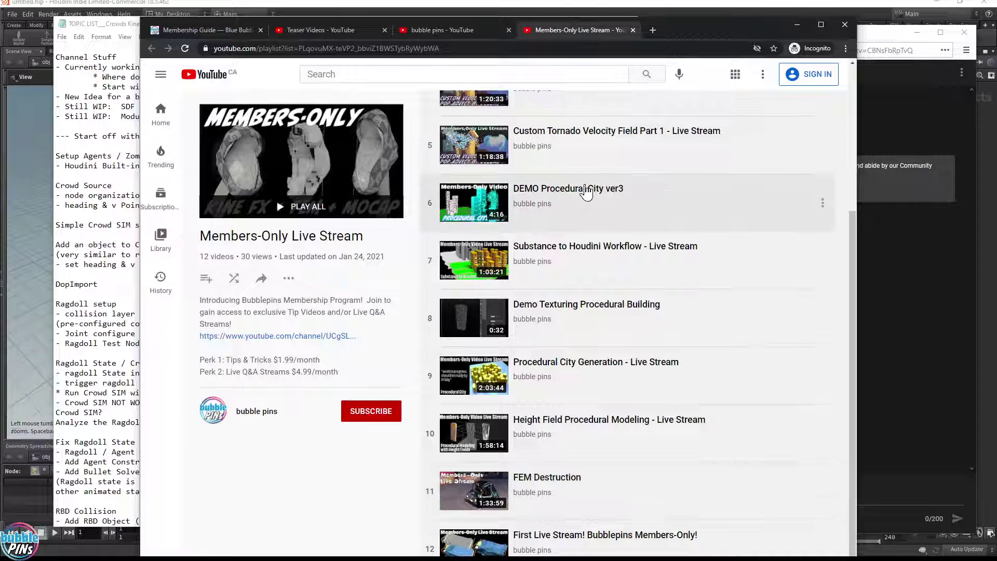
scroll(592, 202, "up", 2)
scroll(599, 366, "up", 3)
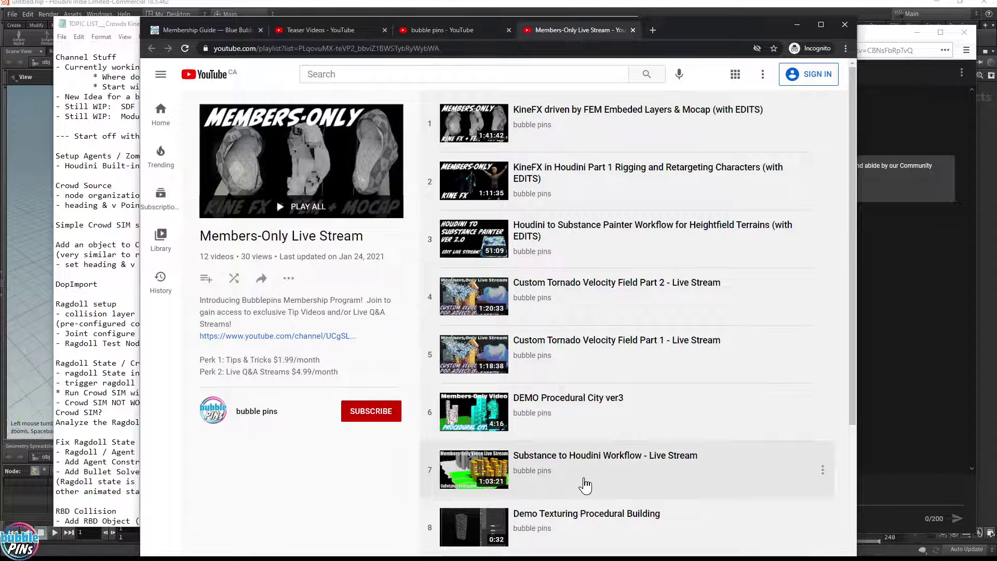
Go back to the Membership Guide and highlight "HQ Stream" Videos in the heading comparing it with "Live Stream".
left_click(339, 30)
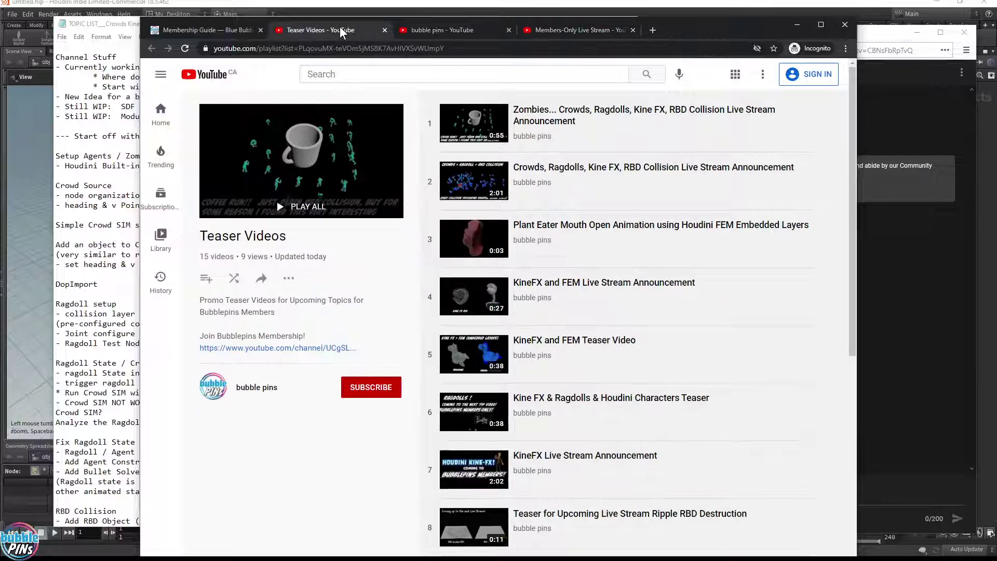
left_click(198, 32)
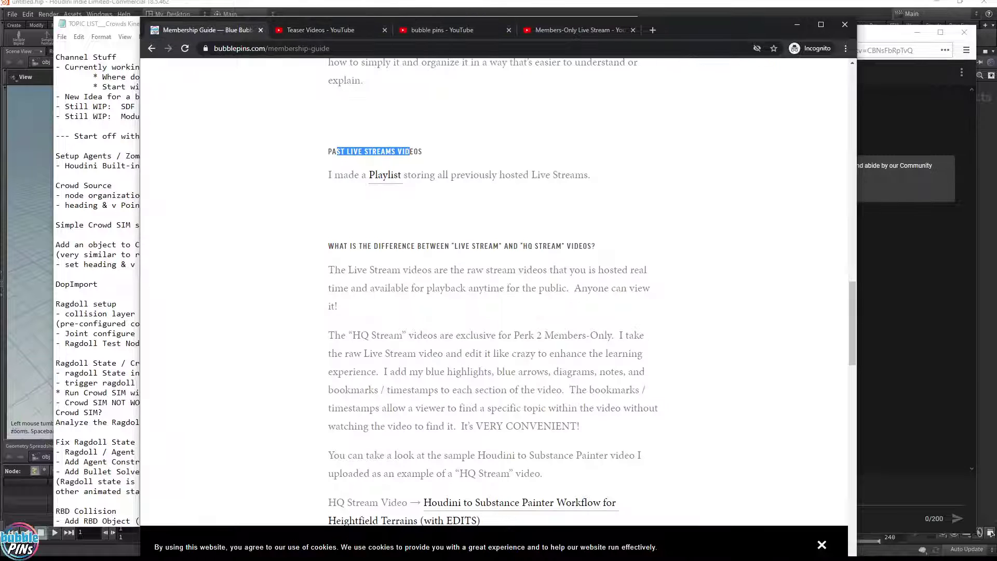
left_click_drag(344, 246, 612, 242)
left_click(480, 260)
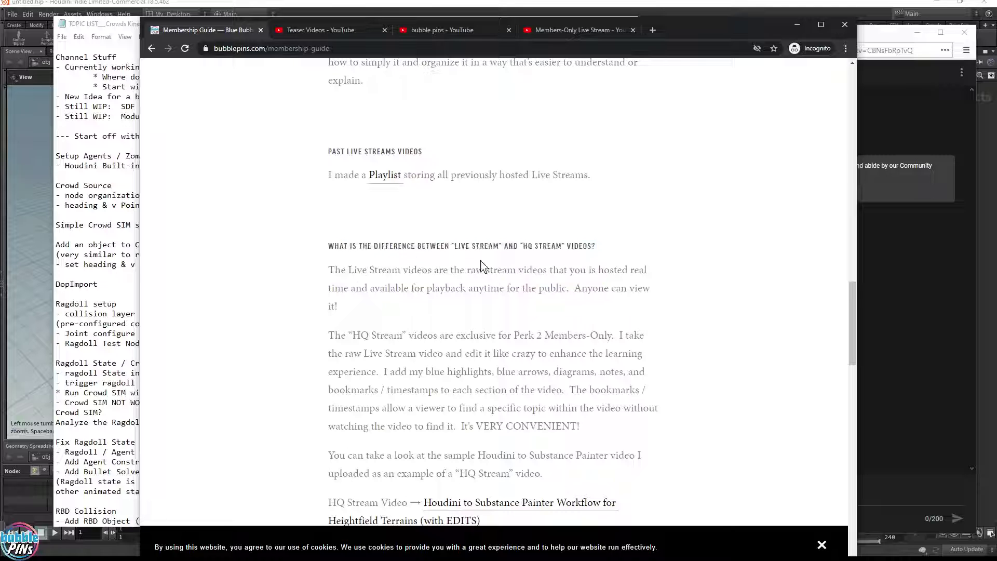
left_click_drag(455, 247, 642, 251)
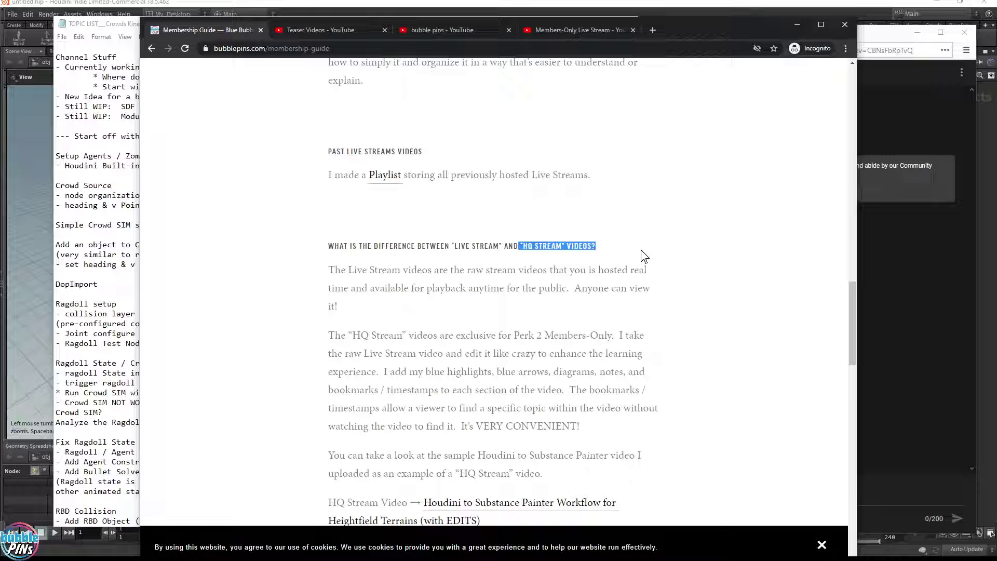
Open the HQ Stream Video link, Houdini to Substance Painter Workflow for Heightfield Terrains (with EDITS), in a new tab.
scroll(561, 358, "down", 5)
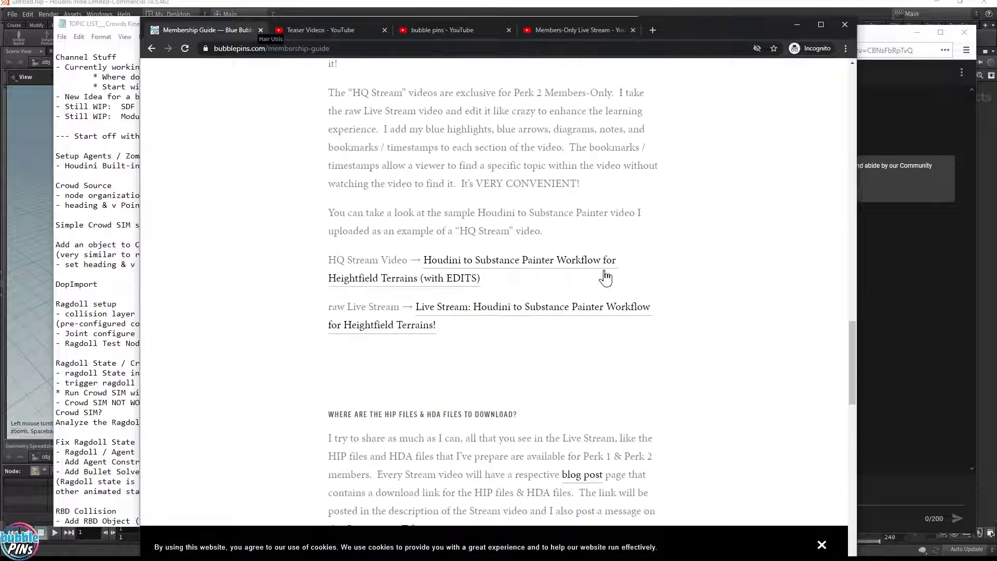
right_click(474, 261)
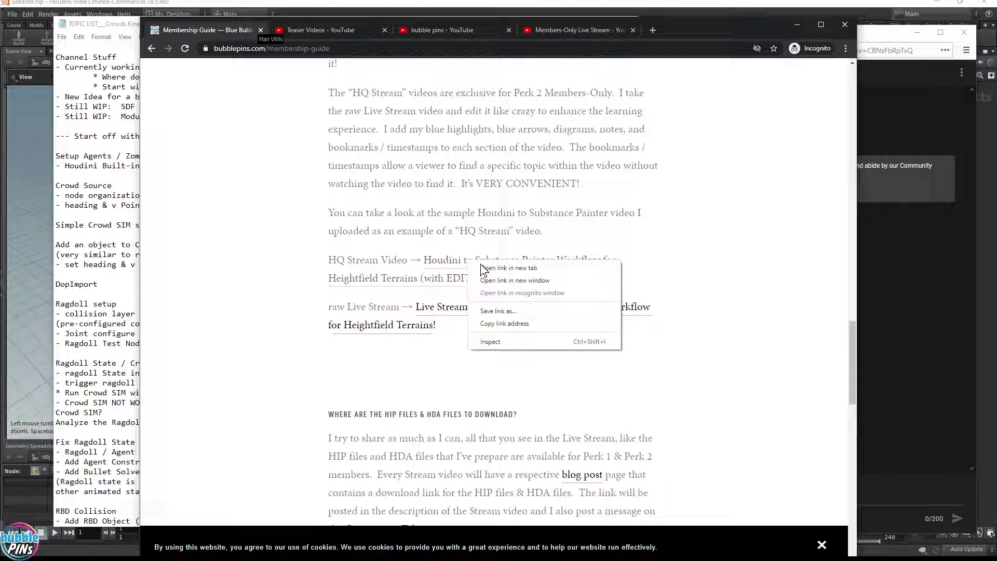
left_click(513, 270)
left_click(662, 31)
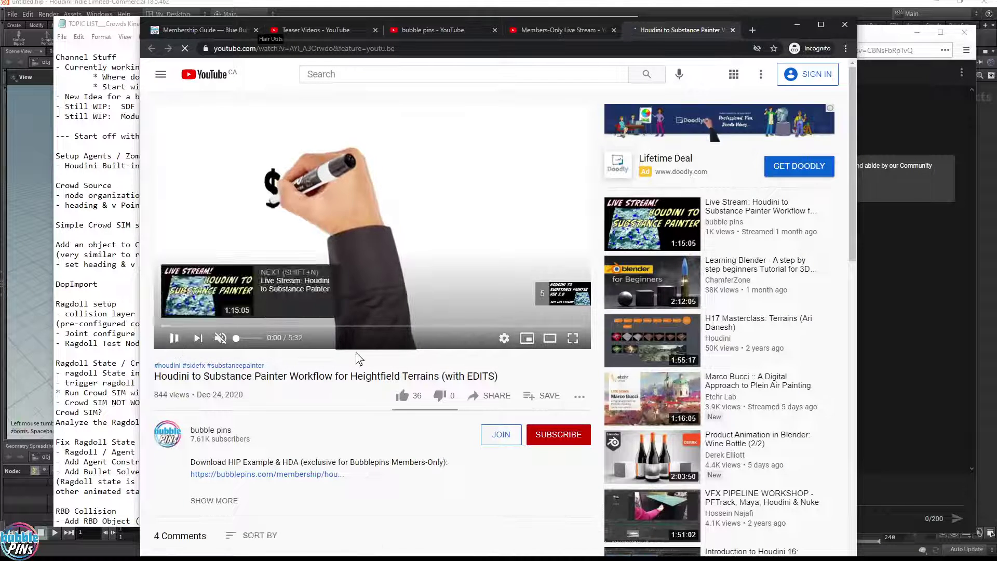
Expand the video's description and examine its Bookmarks & Timestamps list, highlighting the entries from Start Building Scene onward.
scroll(357, 352, "down", 10)
scroll(302, 231, "up", 5)
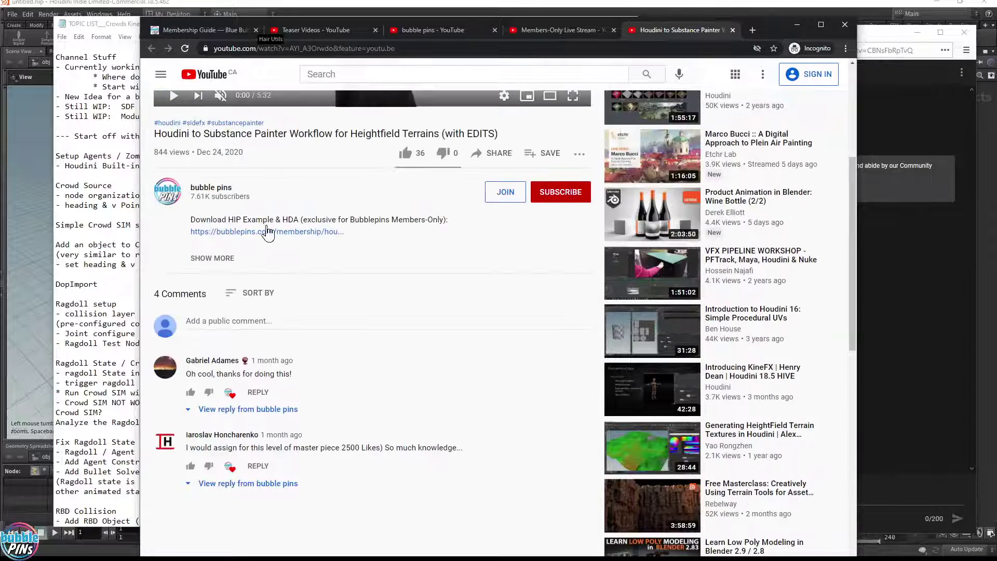
left_click(211, 254)
scroll(363, 322, "down", 3)
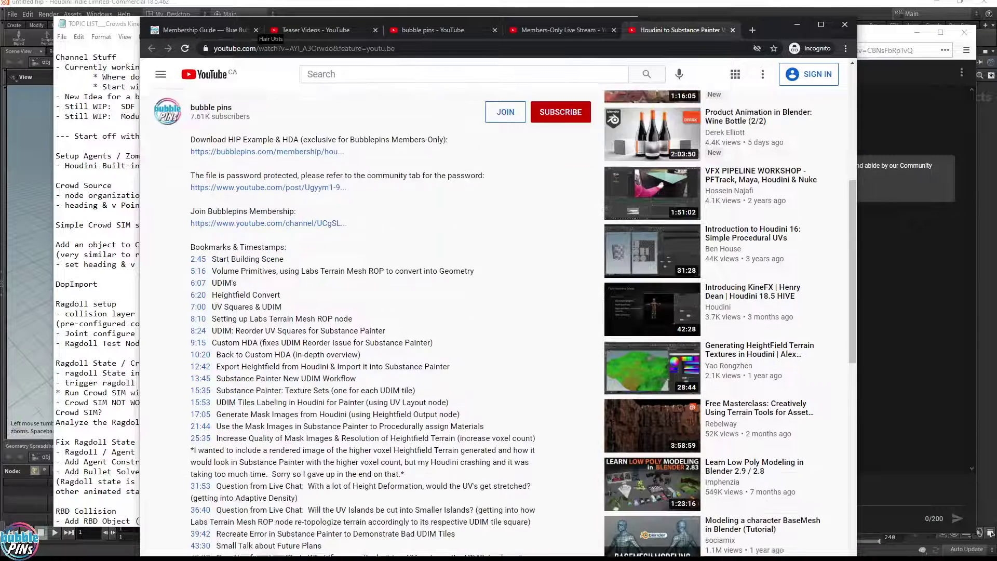
left_click_drag(190, 218, 315, 480)
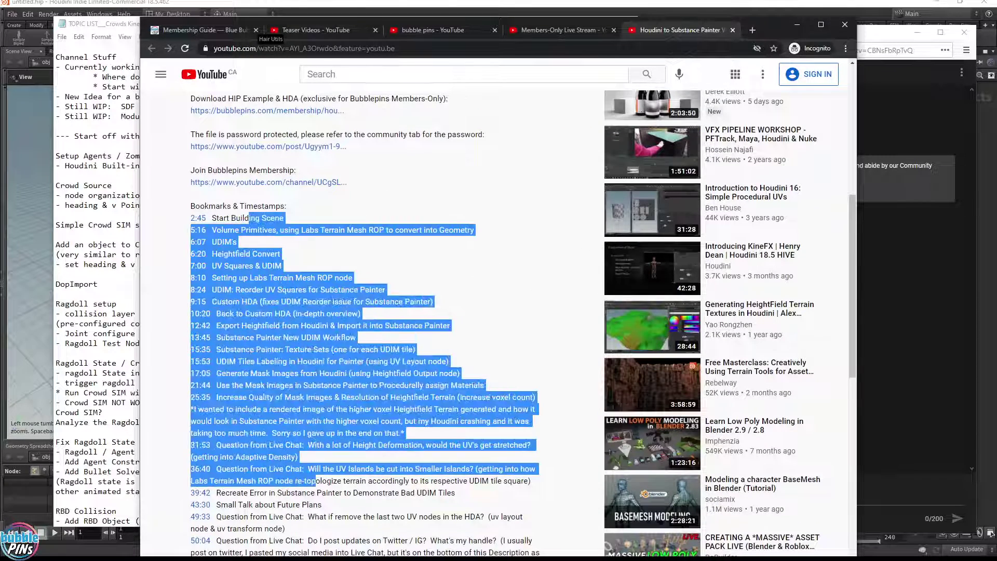
scroll(315, 480, "down", 5)
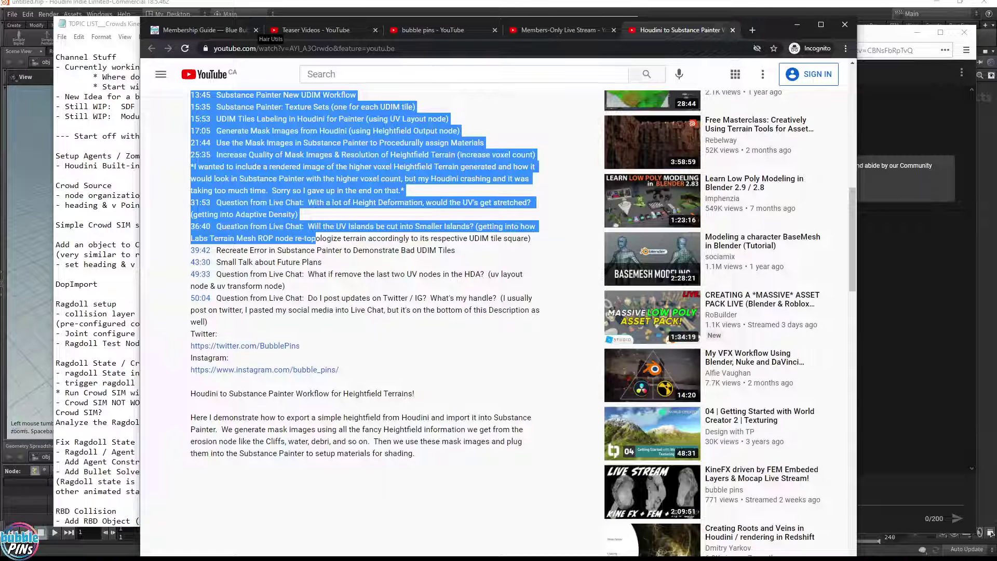
left_click(360, 317)
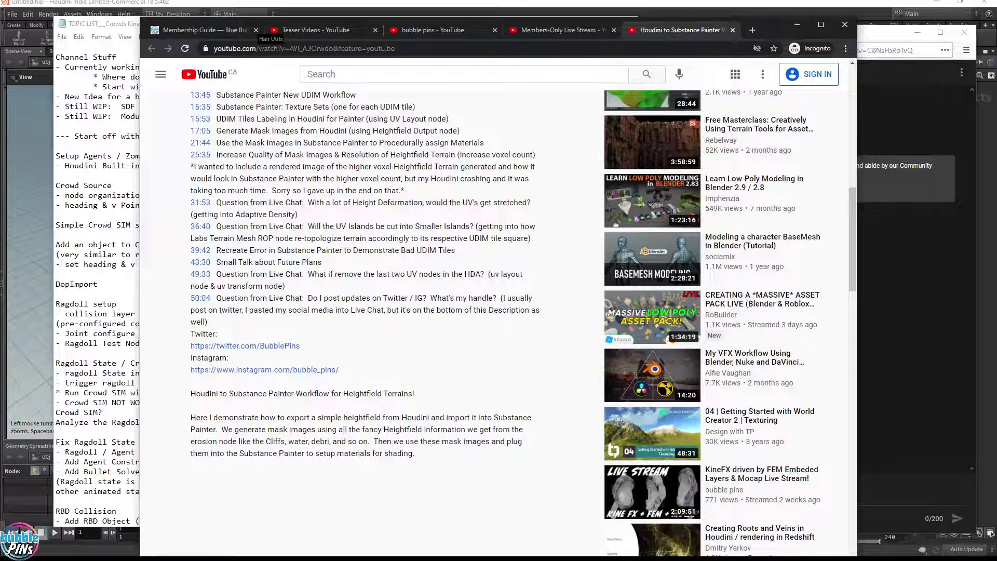
scroll(415, 312, "up", 3)
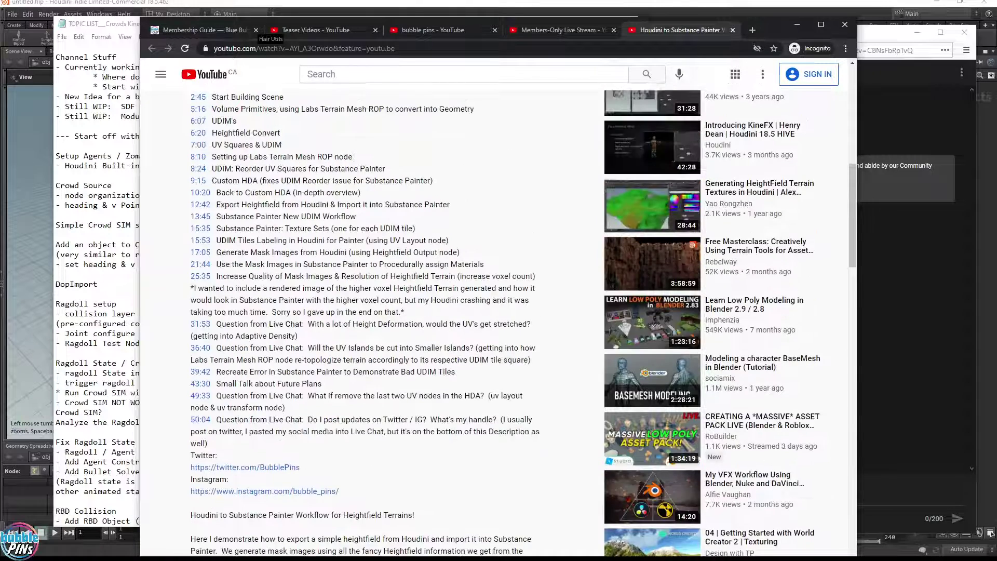
scroll(365, 173, "up", 2)
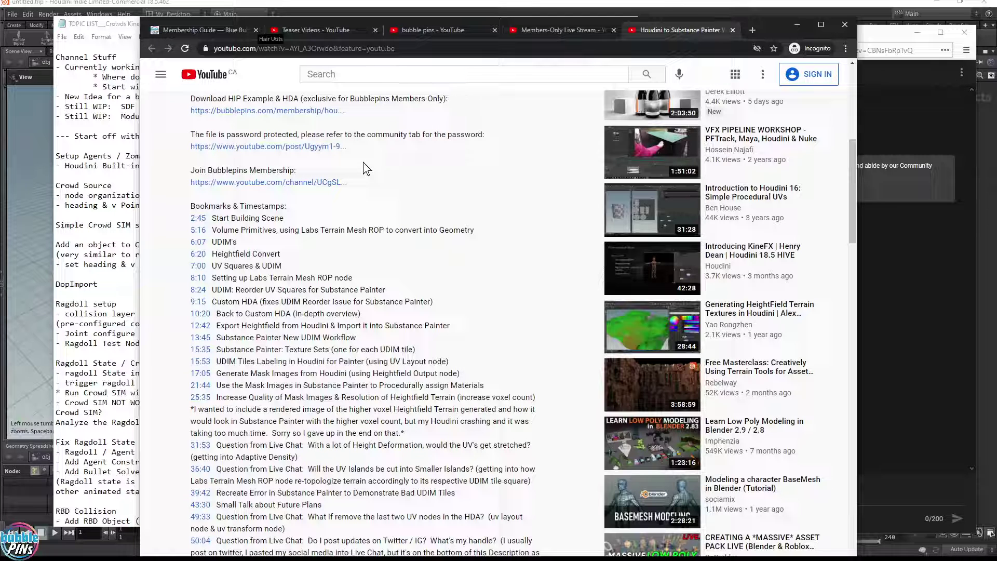
Search the video page for "udim", advance through the matches and close the video's tab.
key("ctrl+f")
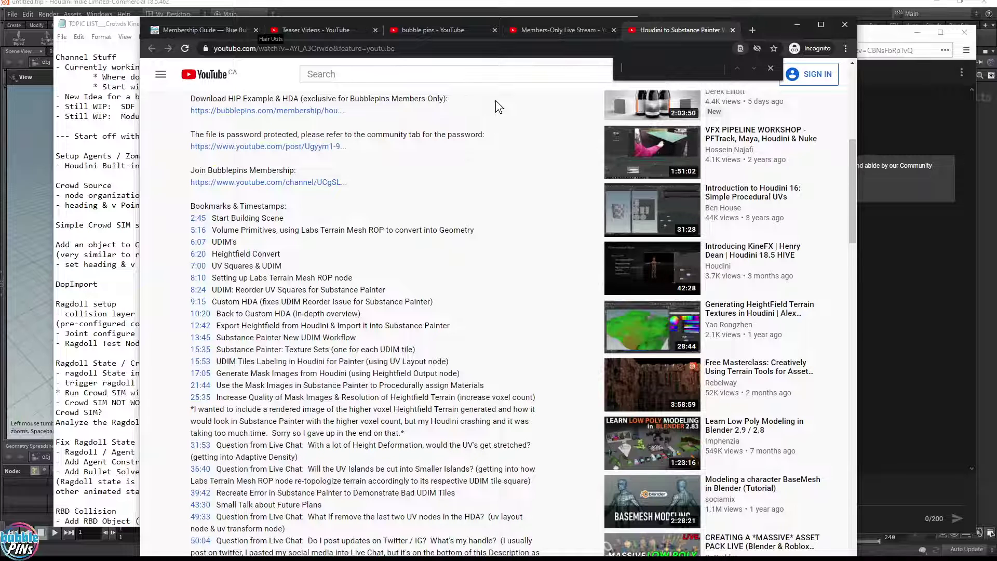
type("udim")
key("Return")
key("Return")
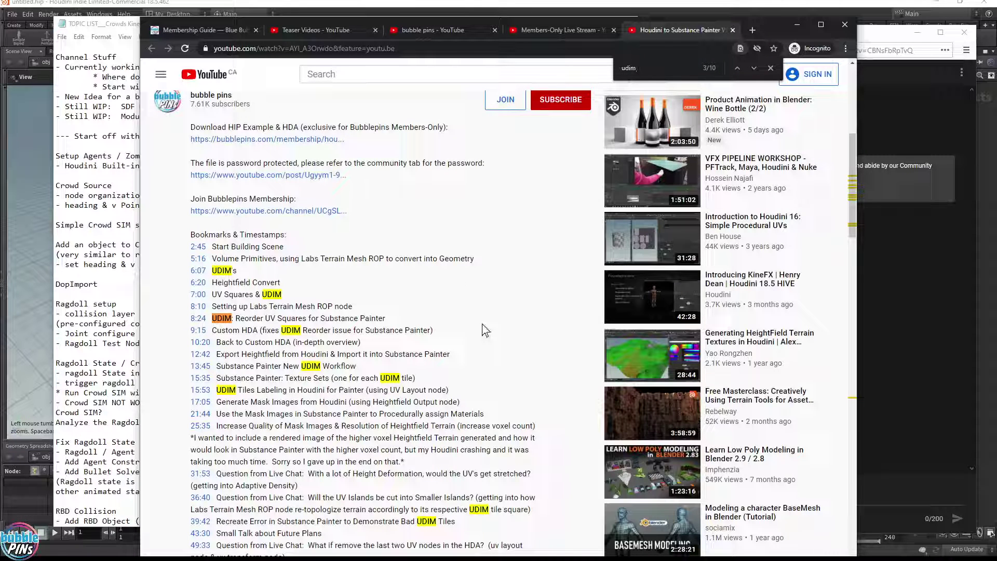
left_click(732, 30)
Highlight the Membership Guide's heading on downloading HIP and HDA files and open its blog post link in a new tab.
left_click(202, 29)
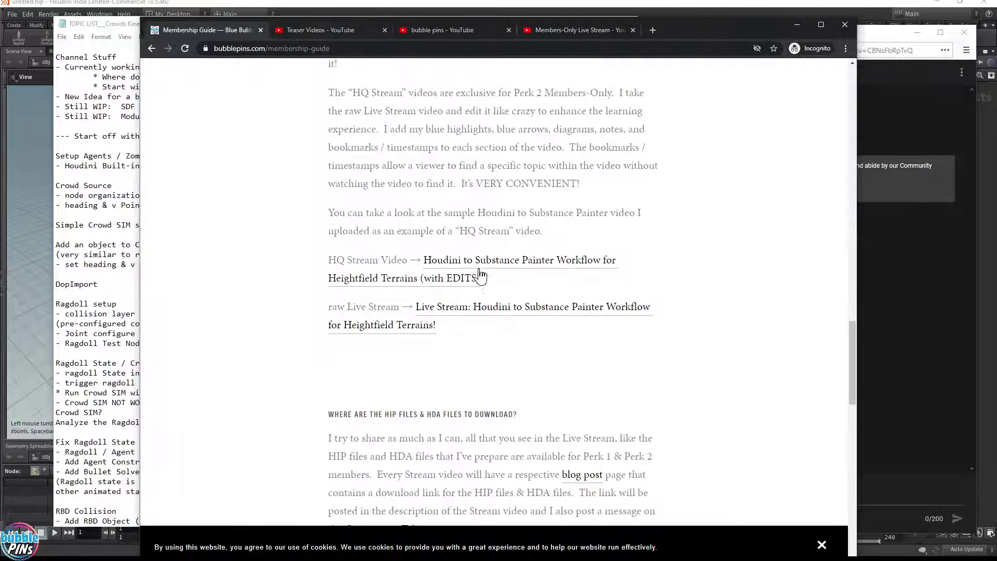
scroll(480, 275, "down", 4)
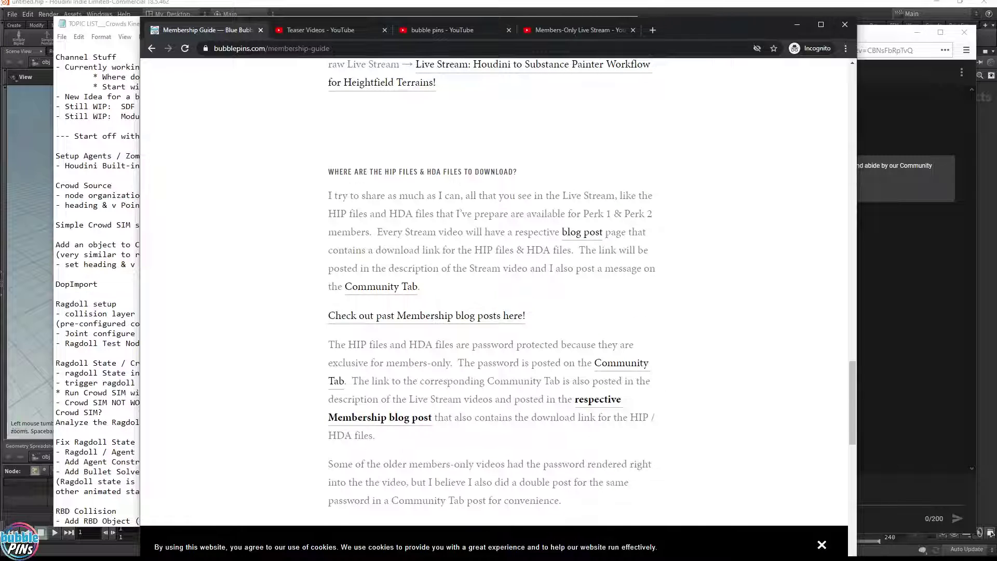
left_click_drag(334, 172, 513, 171)
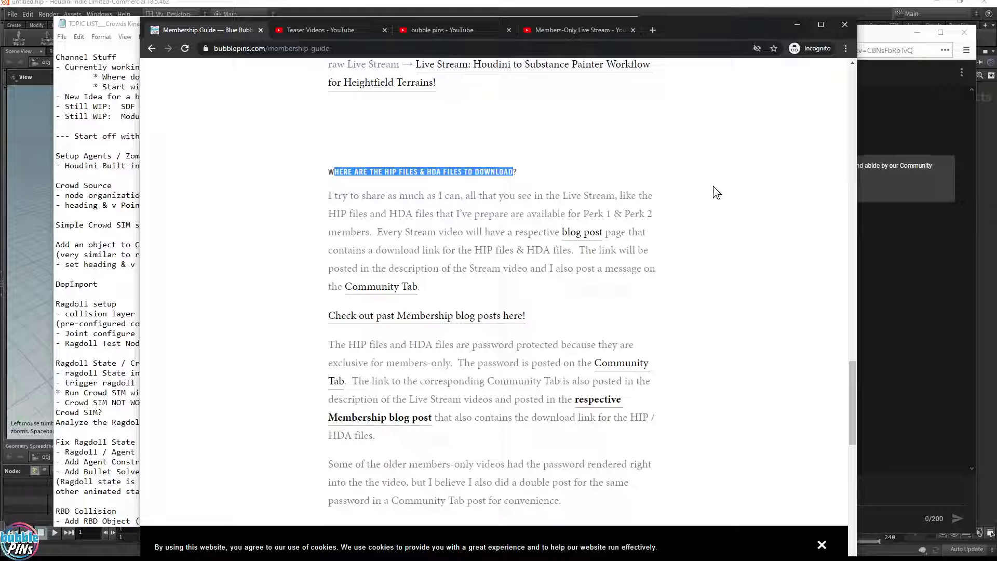
right_click(592, 233)
left_click(615, 244)
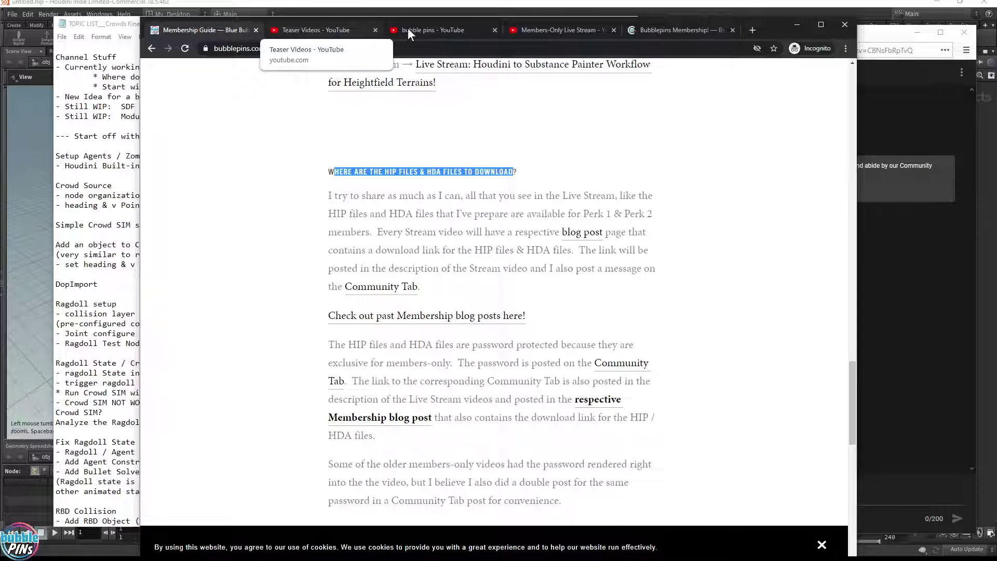
Open KineFX driven by FEM Embeded Layers & Mocap (with EDITS) from the Members-Only Live Stream playlist and expand its description.
left_click(542, 30)
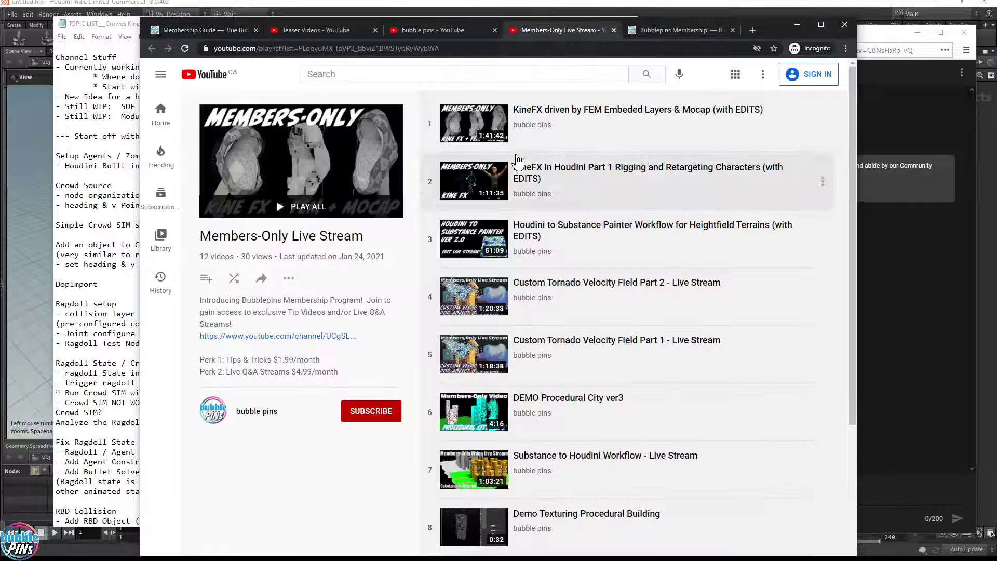
left_click(552, 117)
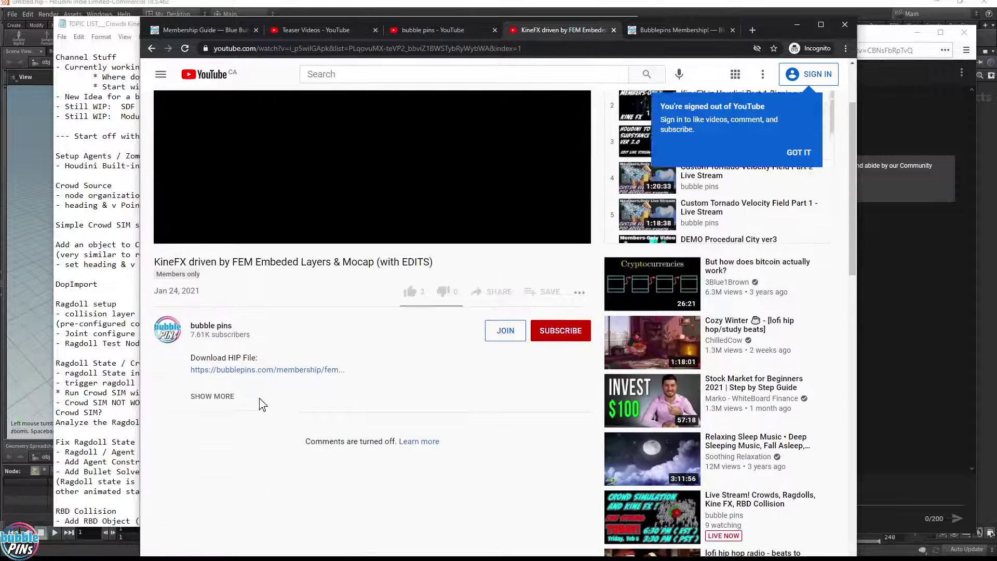
left_click(209, 383)
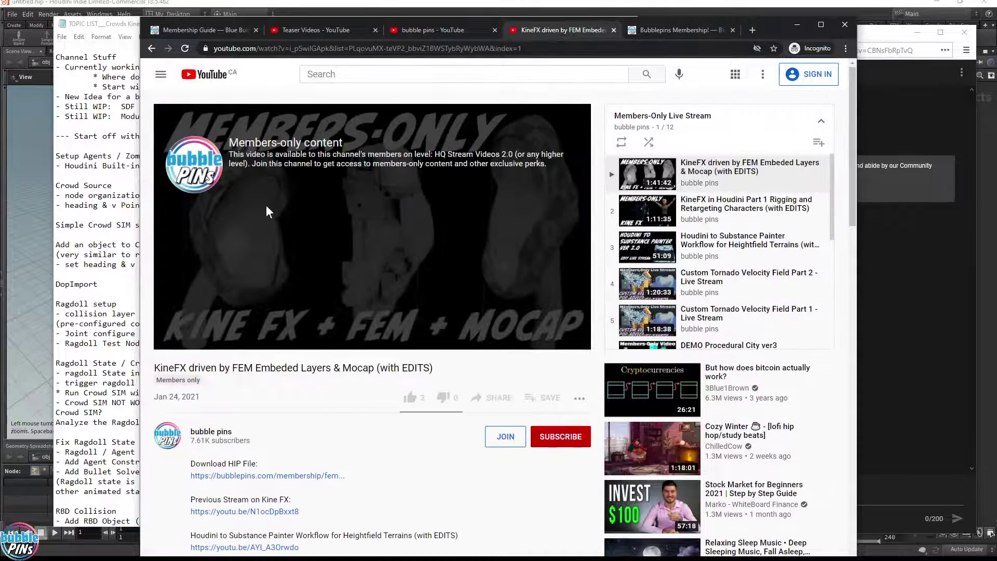
scroll(303, 295, "down", 5)
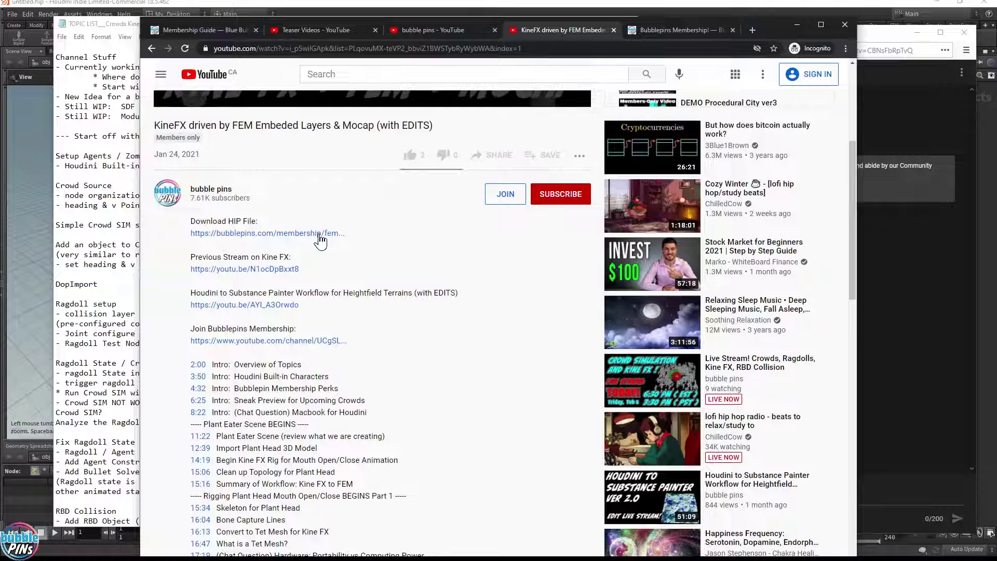
Open the description's HIP file download link in a new tab and browse the post list on the Bubblepins Membership page.
right_click(286, 233)
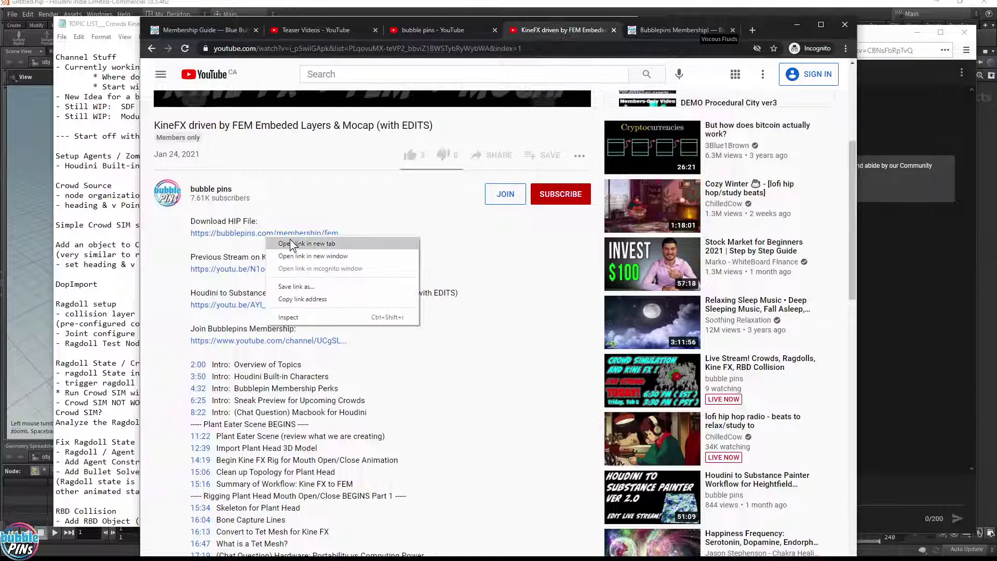
left_click(290, 239)
left_click(672, 30)
scroll(655, 222, "down", 10)
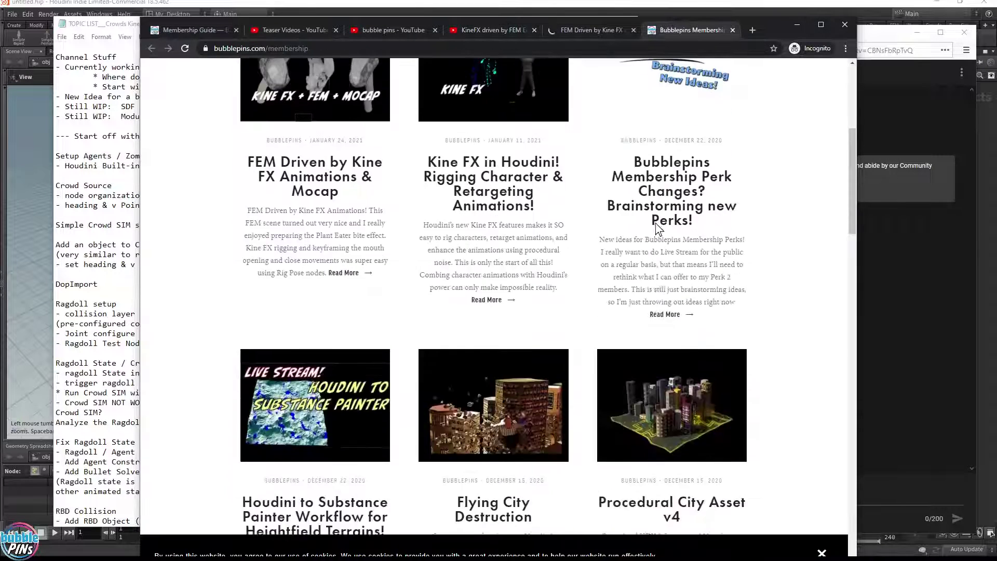
scroll(655, 223, "down", 20)
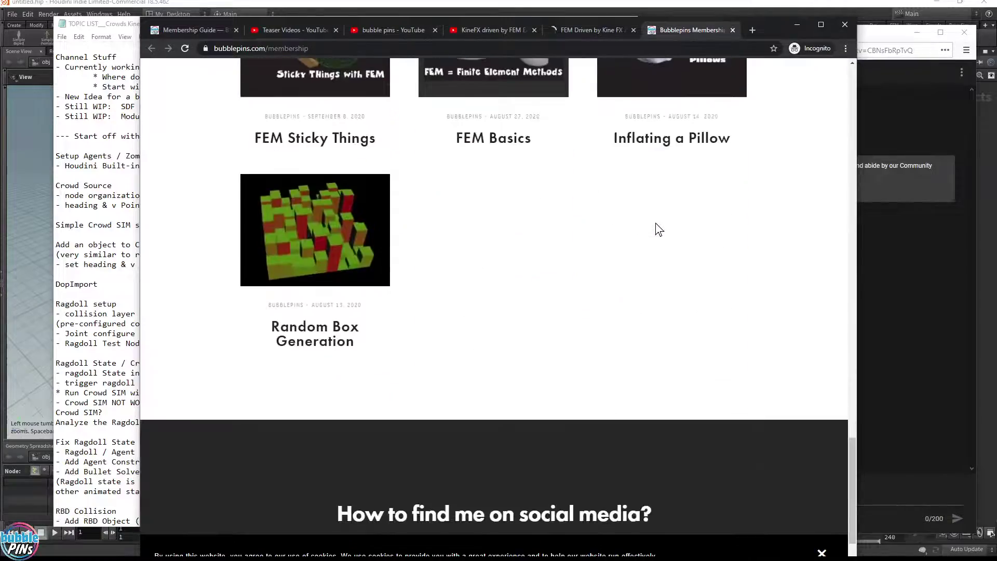
scroll(655, 223, "up", 6)
scroll(656, 227, "up", 15)
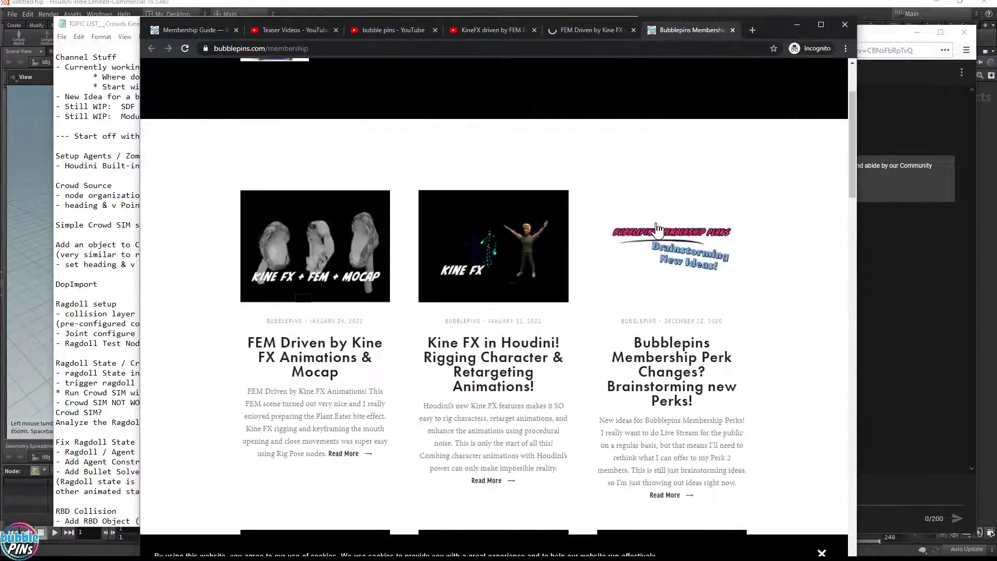
Examine the FEM Driven by Kine FX Animations & Mocap download section, follow its Youtube Community Tab post link and close the tab.
left_click(574, 32)
scroll(523, 362, "down", 5)
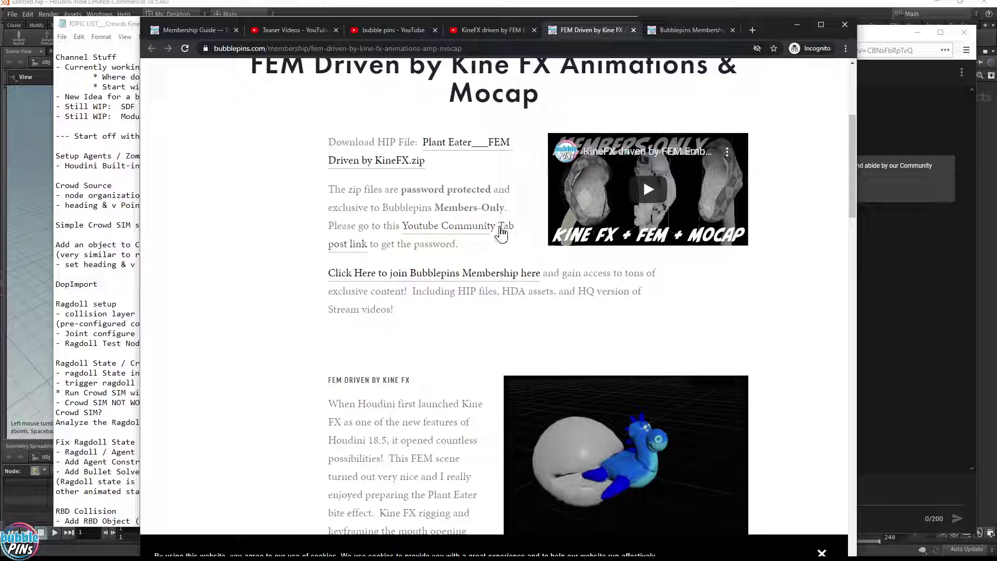
left_click(441, 225)
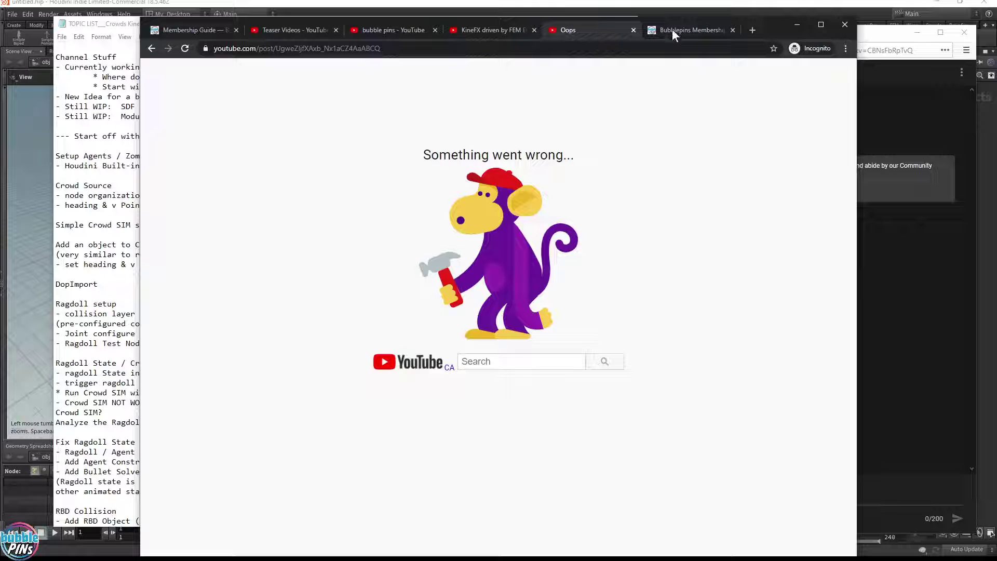
left_click(633, 30)
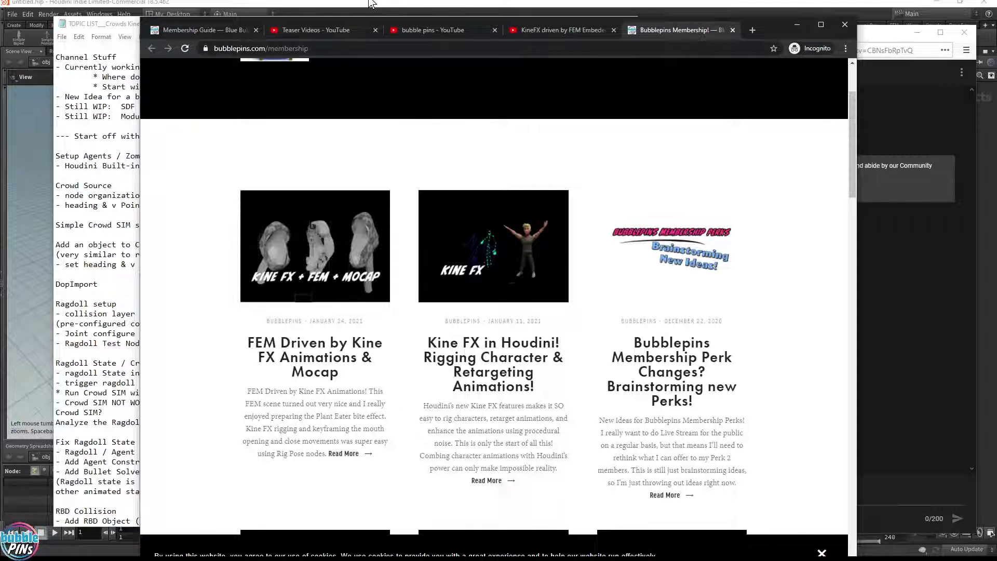
Examine the Membership Guide's Social Media section and browse through its embedded Tweets feed.
left_click(244, 32)
scroll(435, 230, "down", 7)
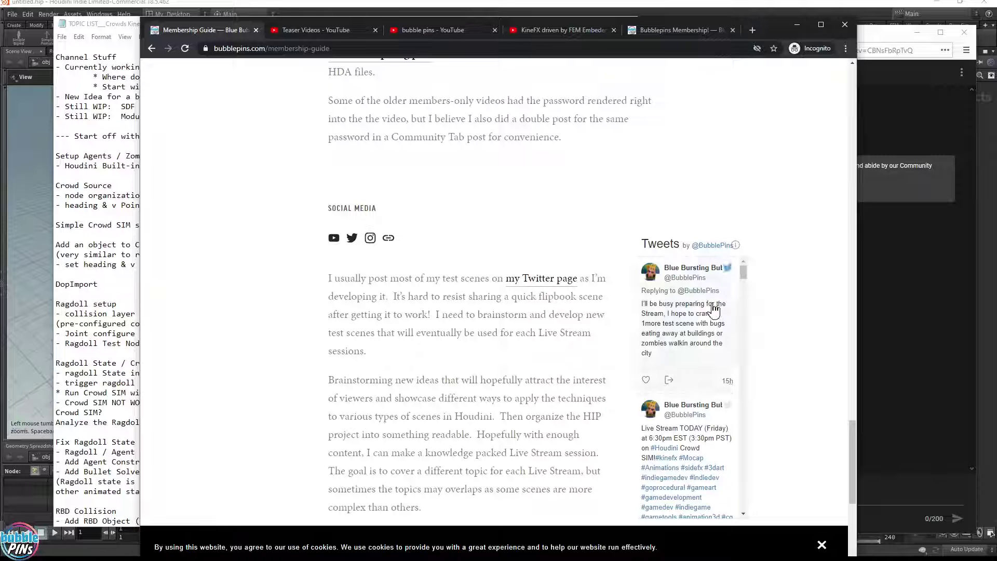
scroll(836, 317, "down", 2)
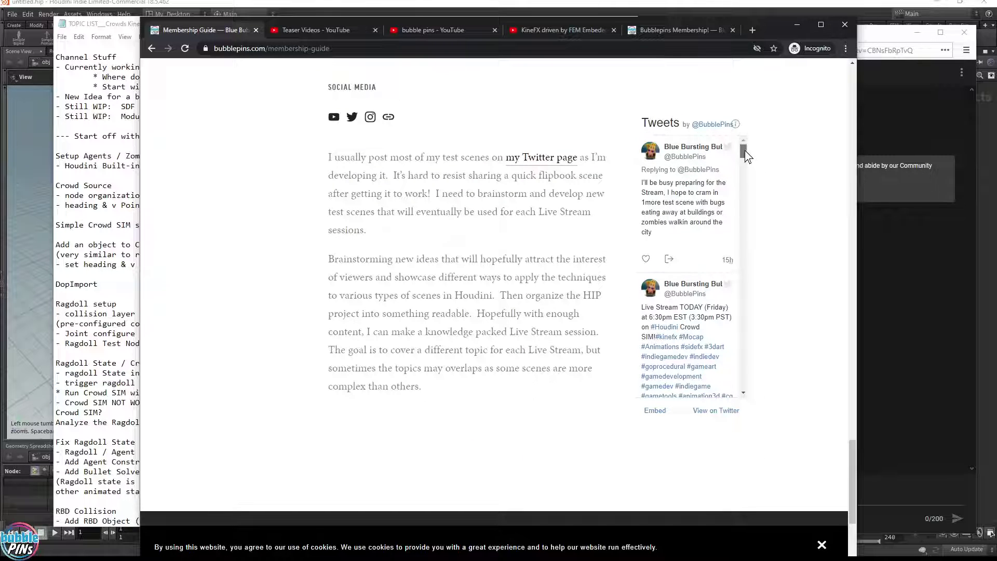
left_click_drag(745, 150, 732, 284)
scroll(732, 312, "down", 9)
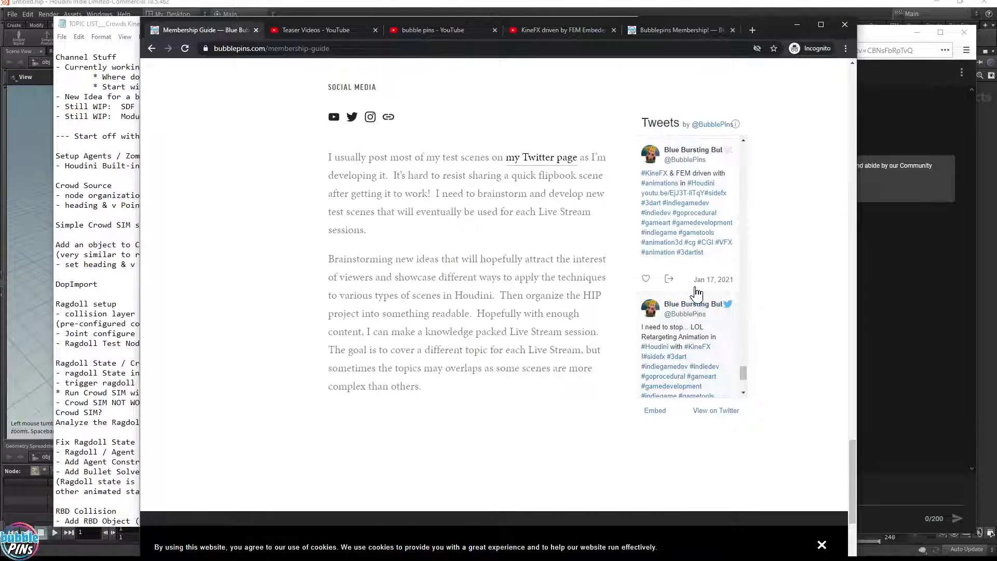
scroll(721, 301, "up", 3)
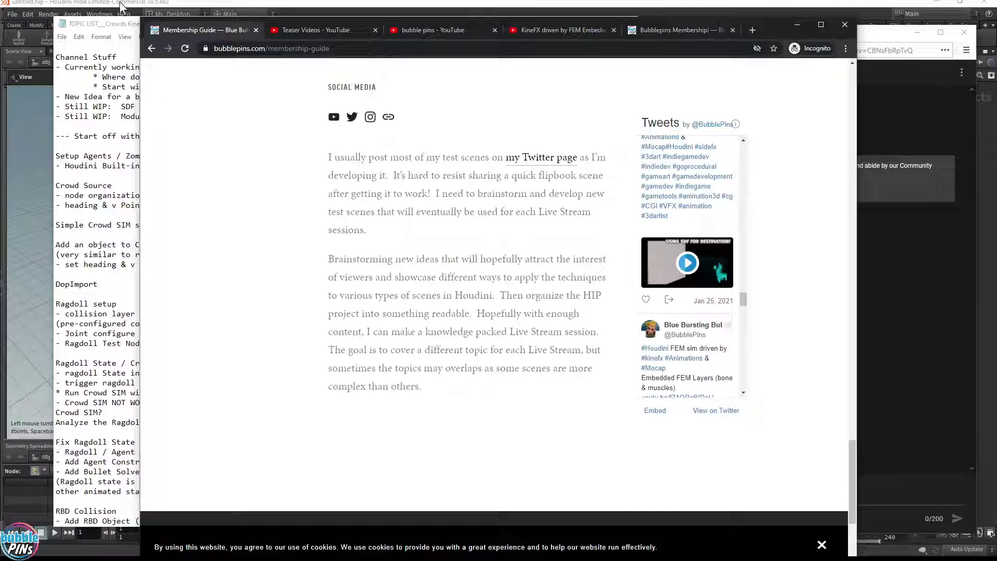
Close all tabs to the right of the Membership Guide and clear the browser window off the notes and live chat.
right_click(220, 32)
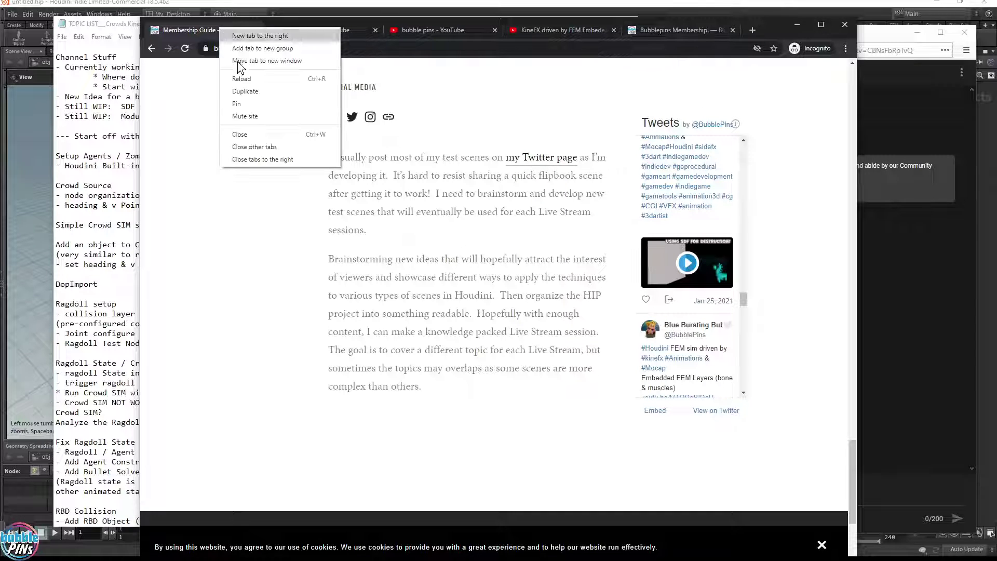
left_click(273, 162)
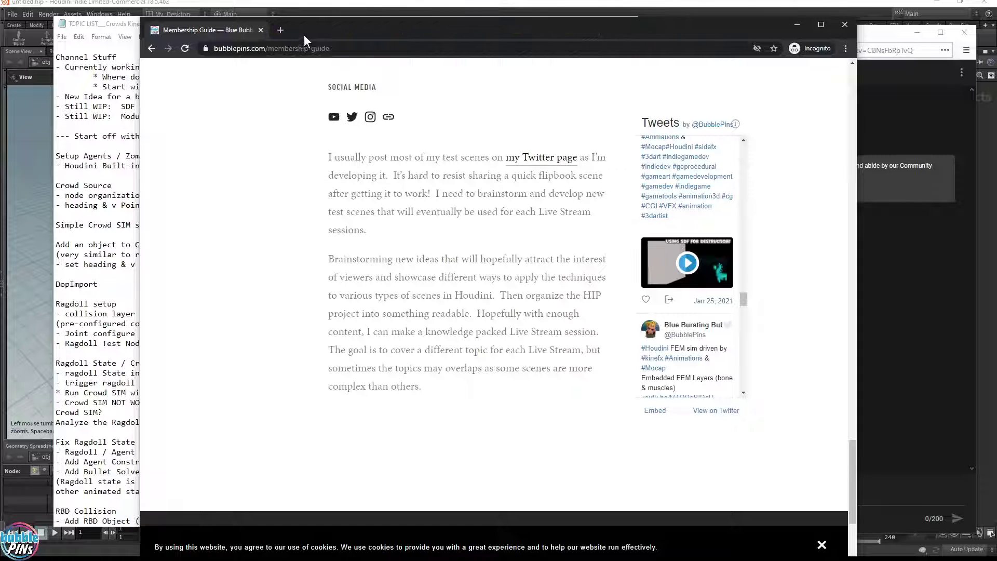
left_click(304, 35)
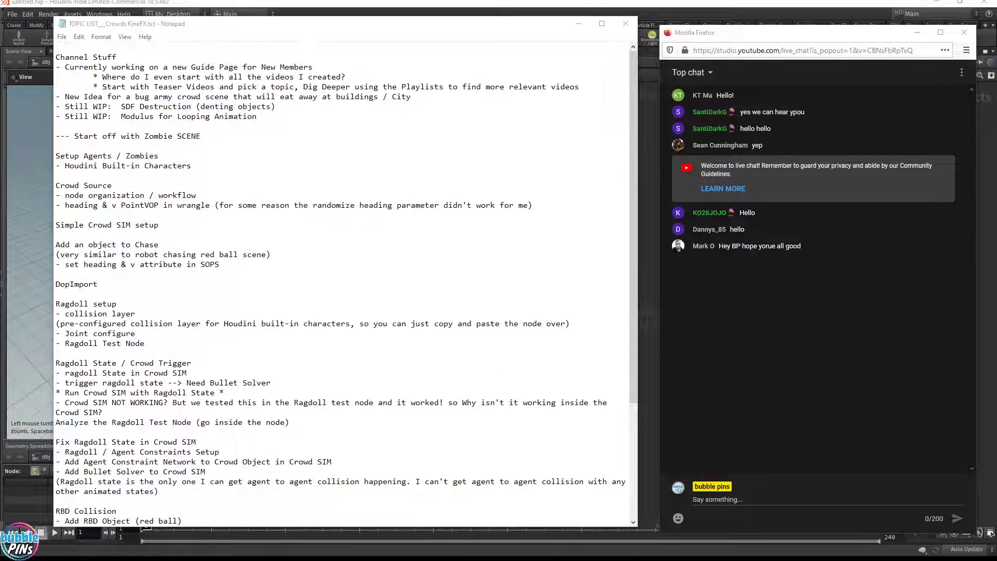
Highlight the live chat message "Hey BP hope yorue all good" and the notes' phrase "bug army crowd scene".
left_click(832, 368)
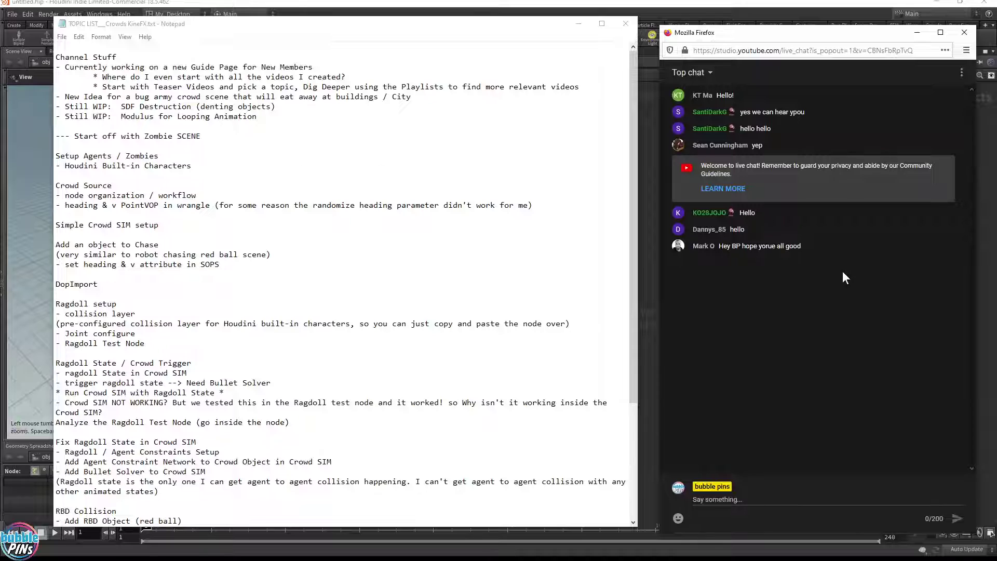
left_click_drag(800, 241, 715, 251)
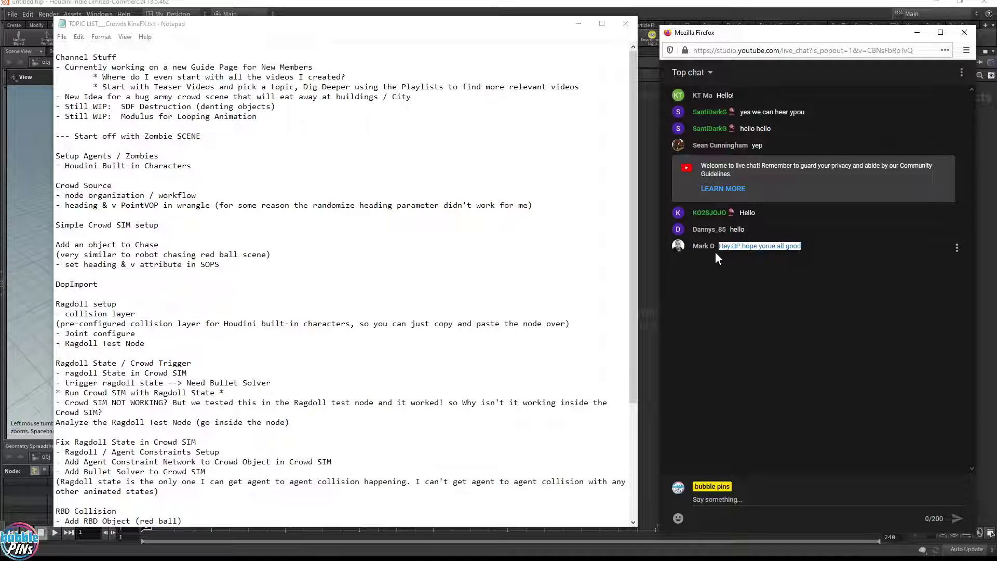
left_click(754, 514)
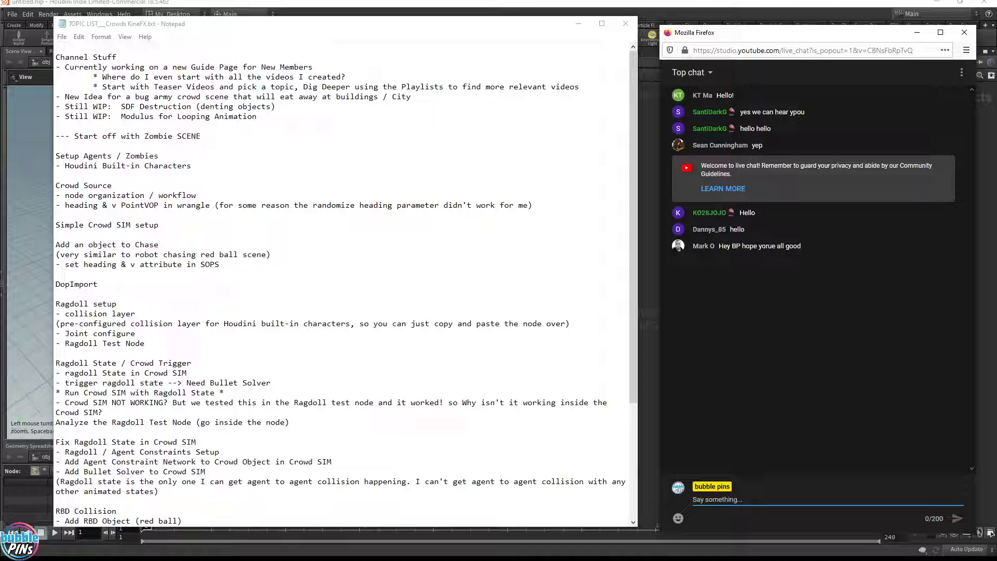
left_click_drag(135, 97, 223, 97)
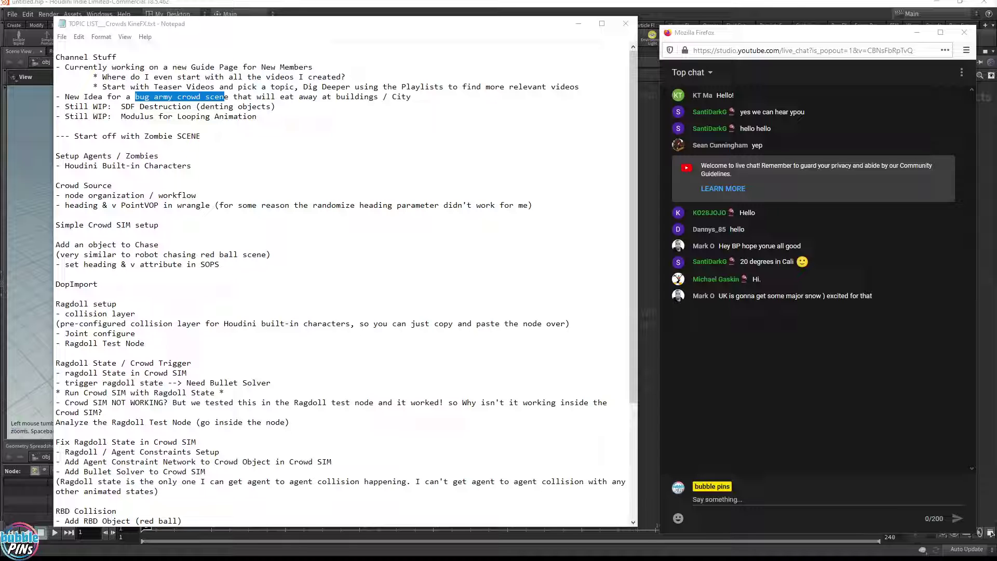
Show Brick Wall Destruction.mp4 in VLC media player over the notes, adjusting the window's size and position, and move it off screen.
left_click_drag(996, 104, 685, 25)
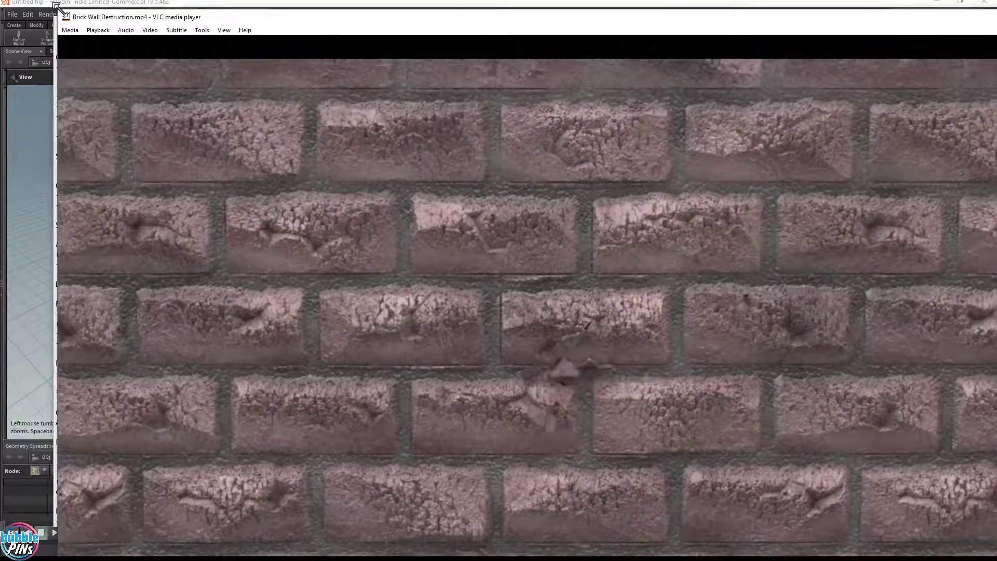
left_click_drag(405, 17, 549, 20)
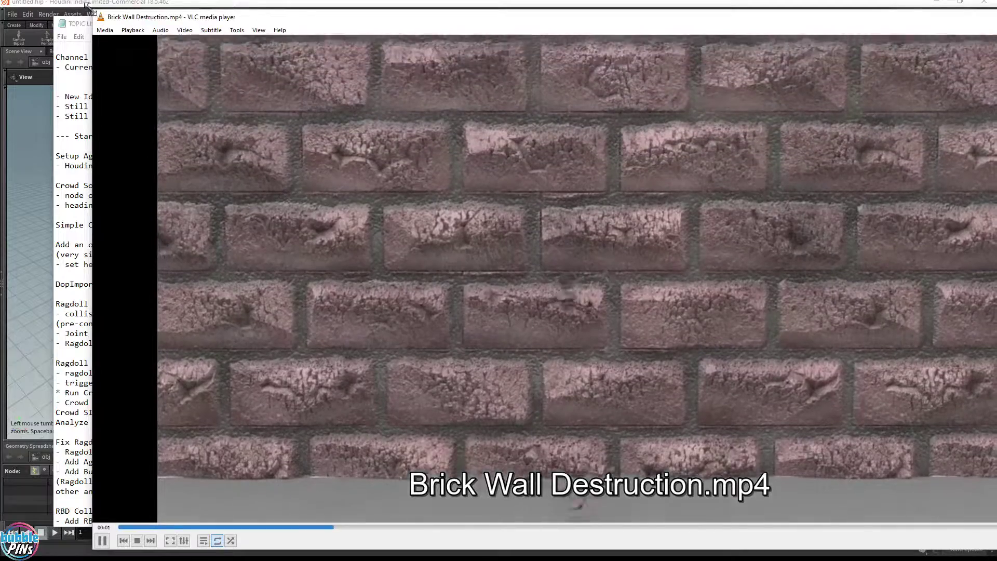
left_click_drag(93, 10, 344, 71)
left_click_drag(737, 85, 407, 36)
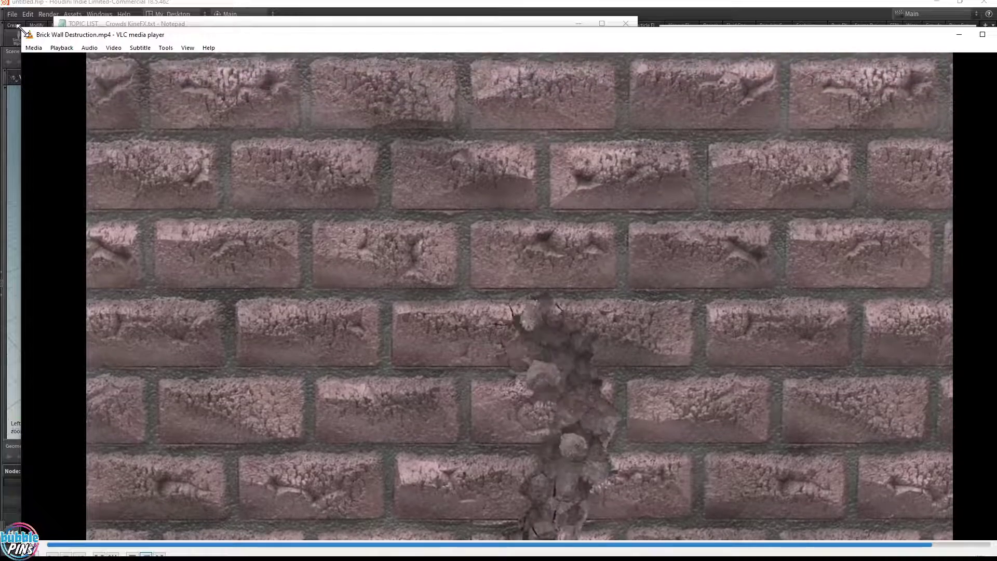
left_click_drag(21, 29, 265, 60)
left_click_drag(448, 67, 996, 42)
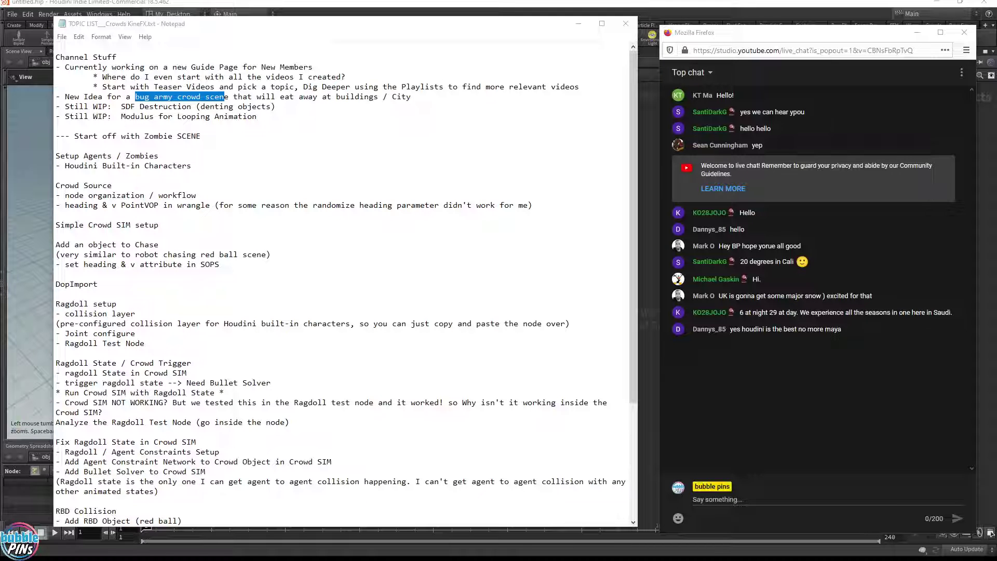
Highlight the notes from the Zombie SCENE heading through Ragdoll / Agent Constraints Setup, and the chat remarks on Cali and Saudi weather.
left_click_drag(84, 136, 220, 452)
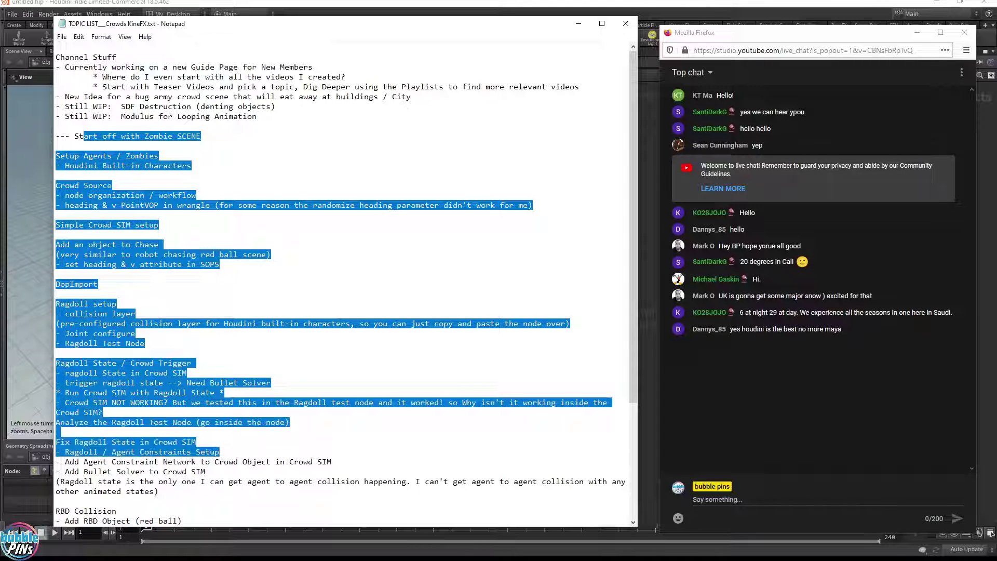
left_click(809, 406)
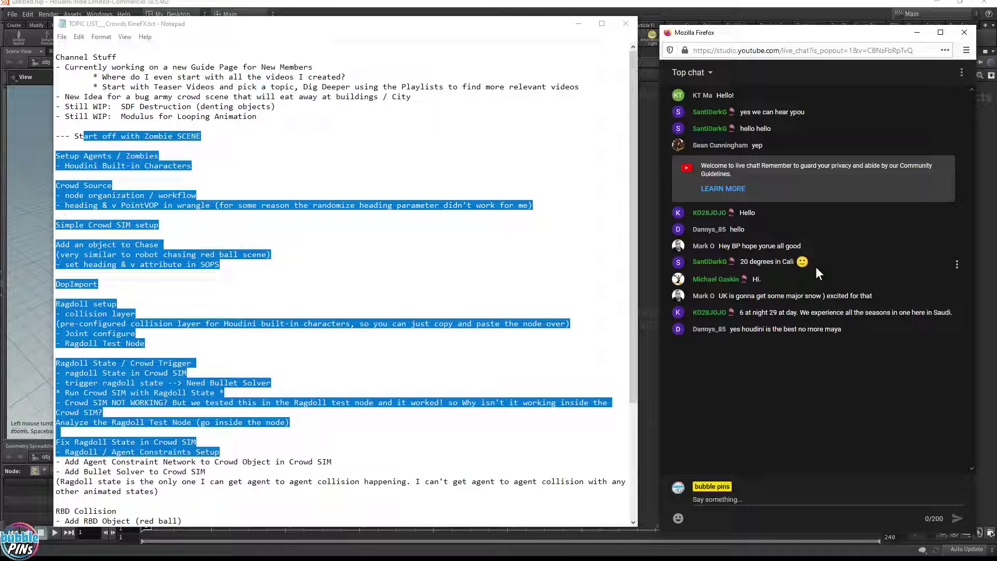
double_click(787, 261)
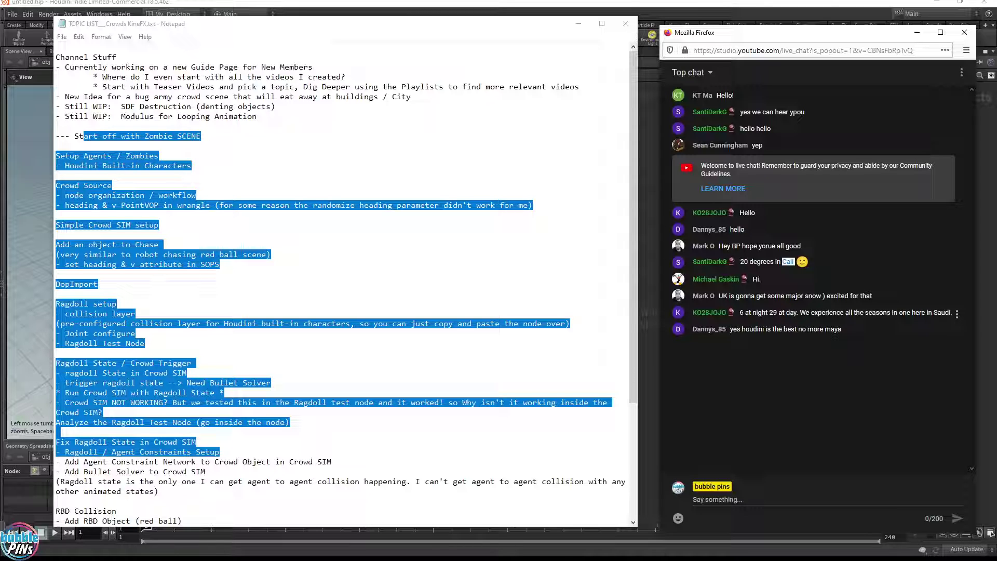
left_click_drag(944, 313, 868, 313)
left_click(877, 408)
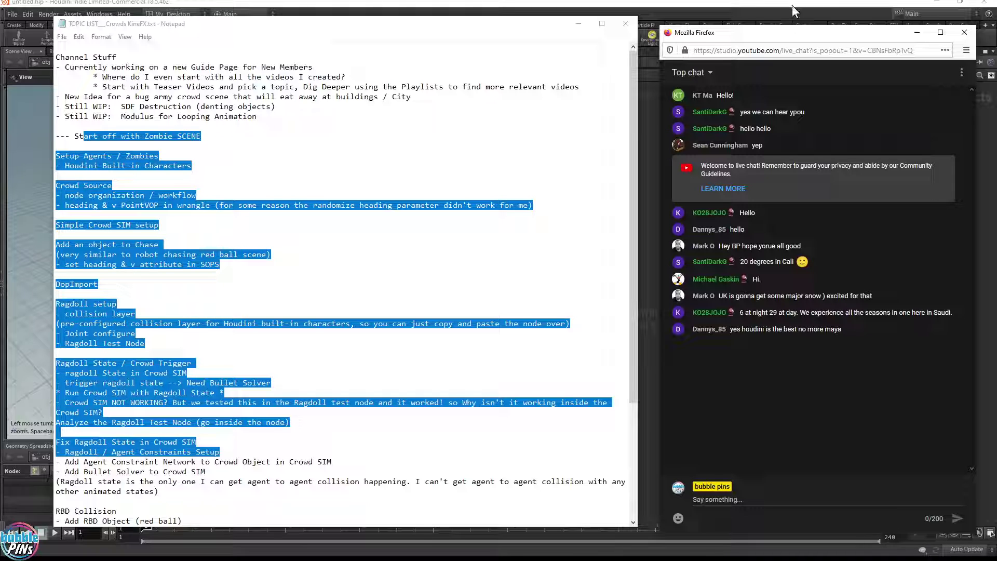
Move the live chat window away and back beside the notes, and highlight the two Still WIP lines under Channel Stuff.
left_click_drag(771, 35, 996, 36)
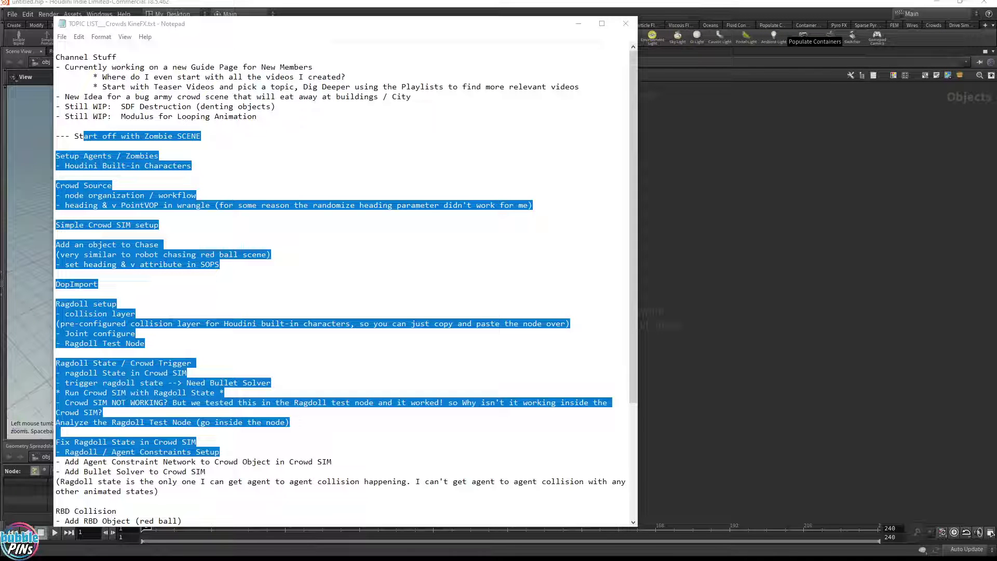
left_click_drag(996, 37, 746, 39)
left_click(192, 166)
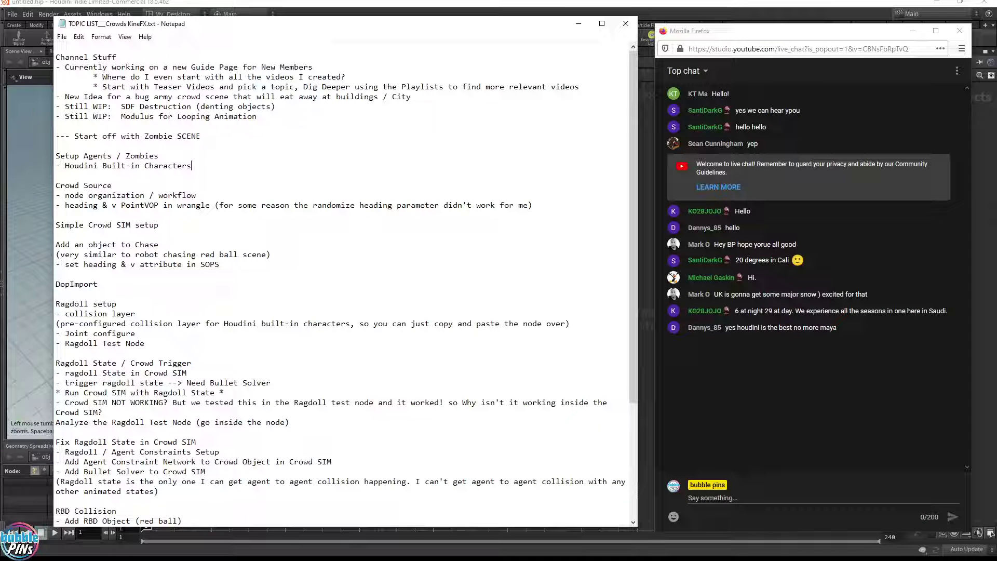
left_click_drag(117, 107, 275, 106)
left_click_drag(56, 107, 257, 117)
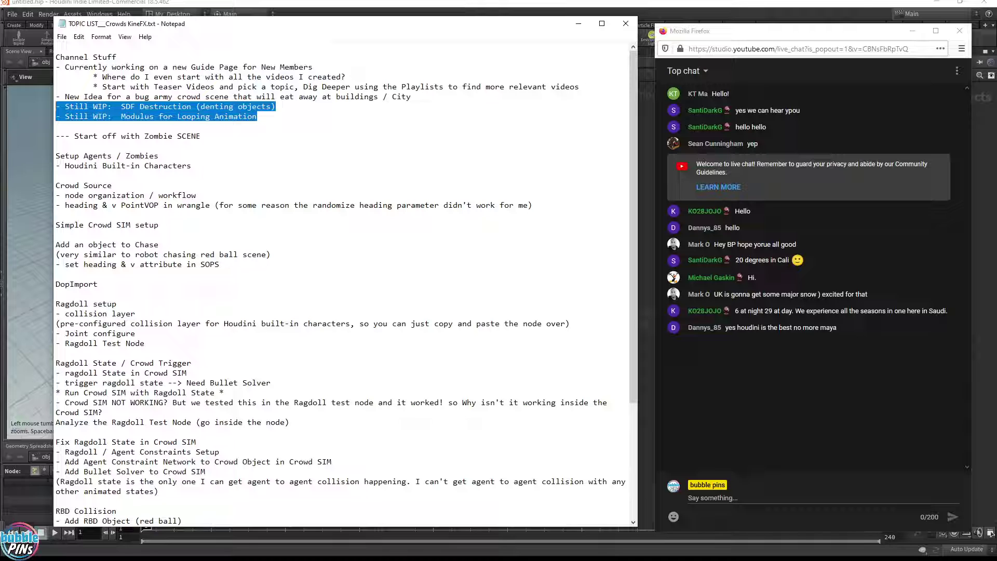
Highlight the "Start off with Zombie SCENE" heading and the whole zombie outline down to Crowd Trigger Impact Objects.
left_click(140, 156)
left_click_drag(202, 136, 56, 136)
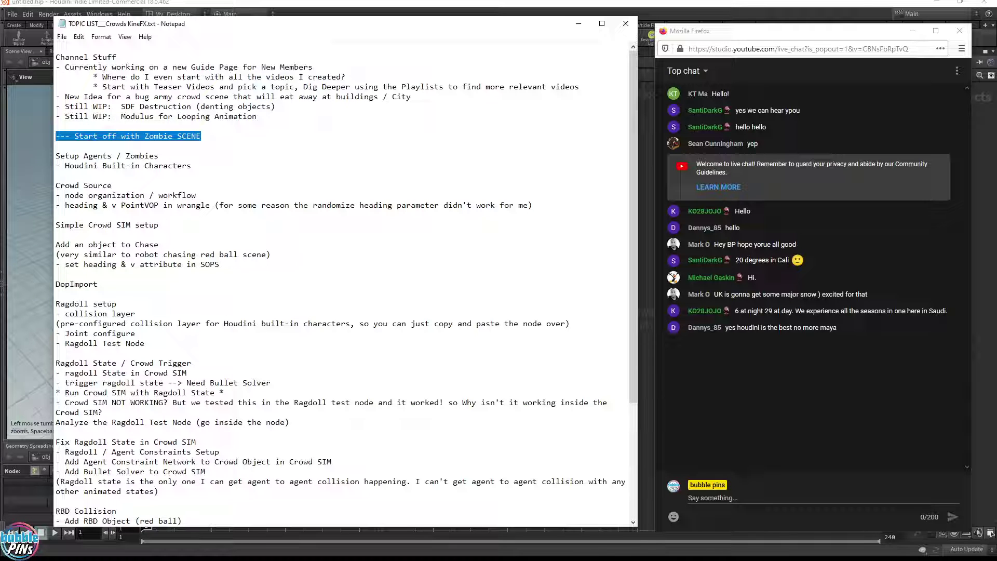
left_click_drag(631, 144, 624, 195)
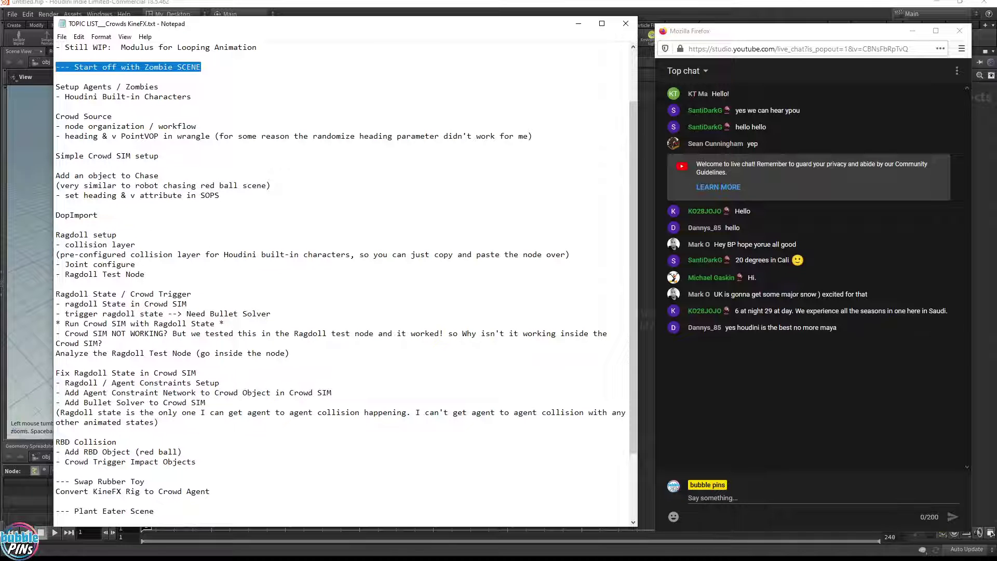
left_click_drag(201, 67, 75, 67)
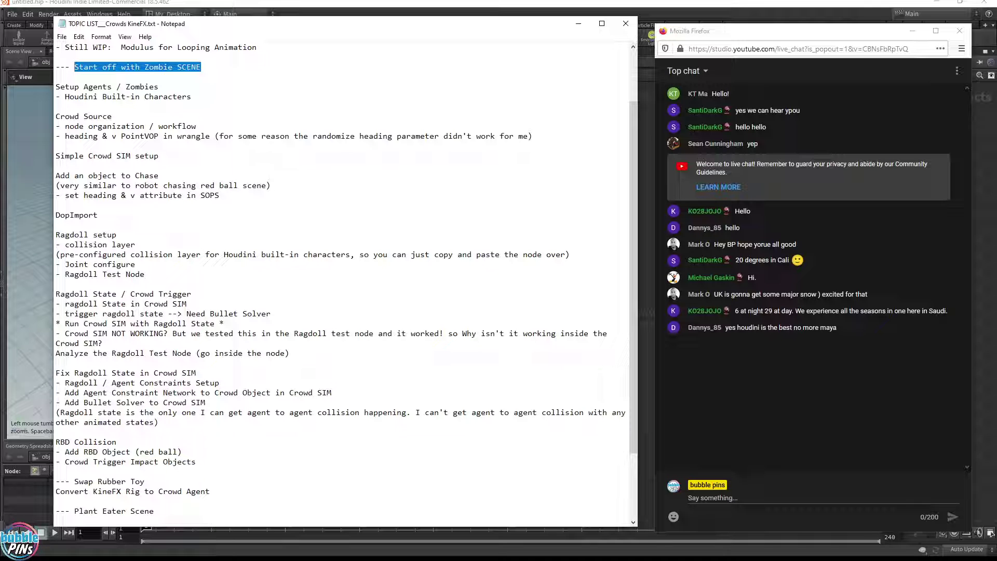
left_click_drag(196, 461, 56, 67)
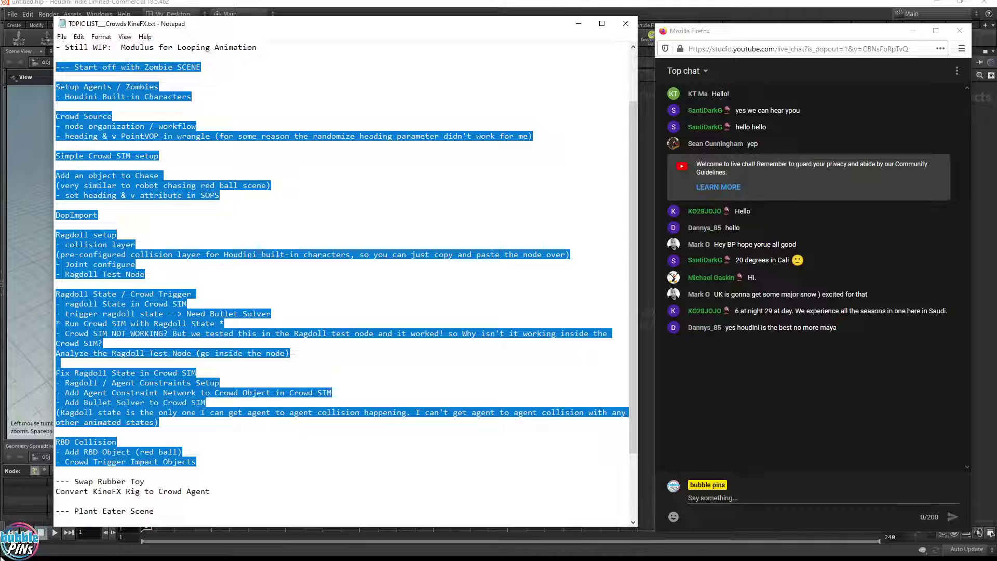
Highlight the RBD Collision topics, followed by the Swap Rubber Toy and Plant Eater Scene topics at the end of the notes.
left_click_drag(196, 462, 56, 441)
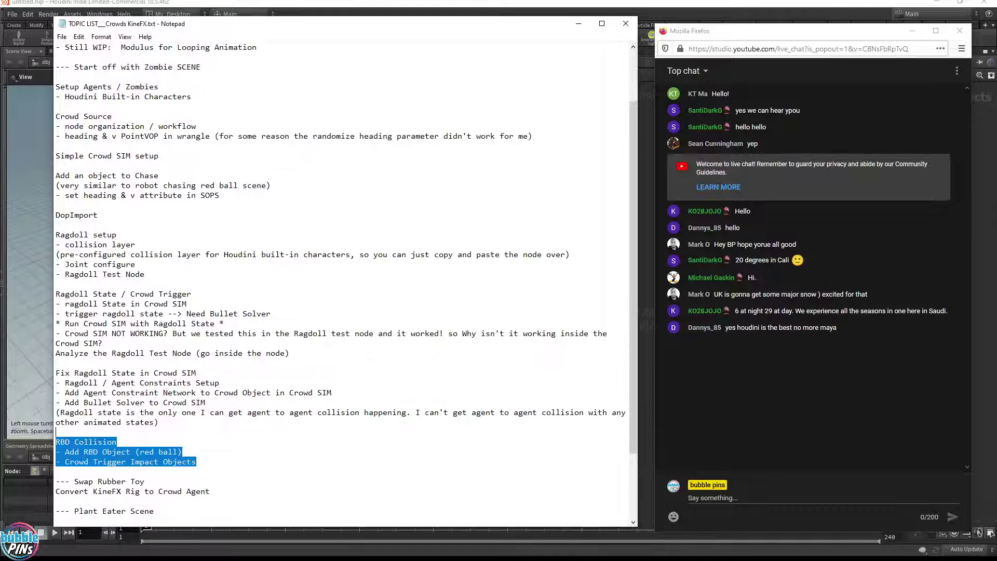
scroll(343, 281, "down", 2)
left_click_drag(318, 491, 57, 402)
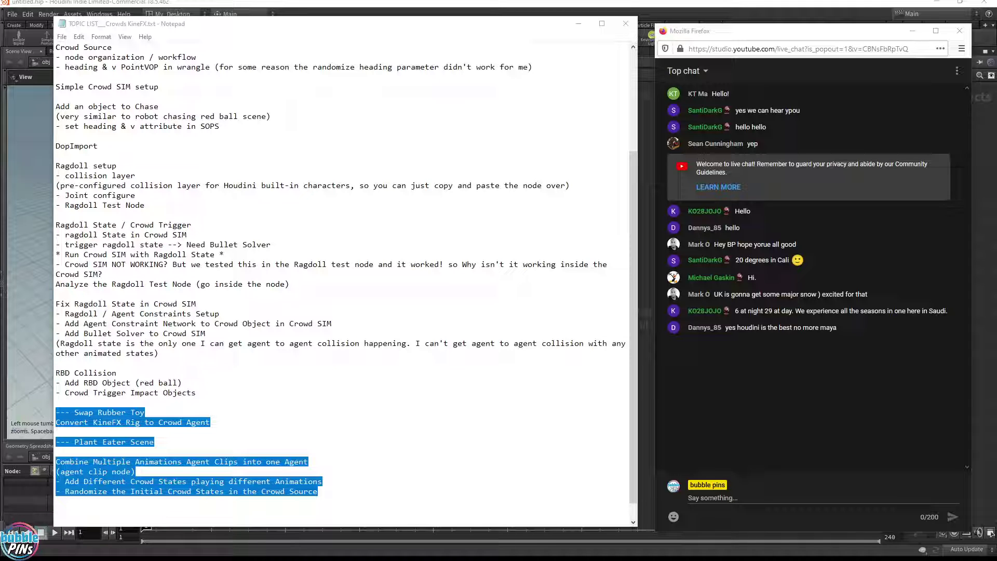
Switch to the Blue Bursting Bubble Twitter profile beside the notes and examine the Houdini crowd test videos down to the Jan 29 post.
left_click_drag(996, 36, 805, 36)
left_click_drag(446, 21, 549, 97)
left_click_drag(883, 109, 690, 39)
scroll(792, 335, "down", 15)
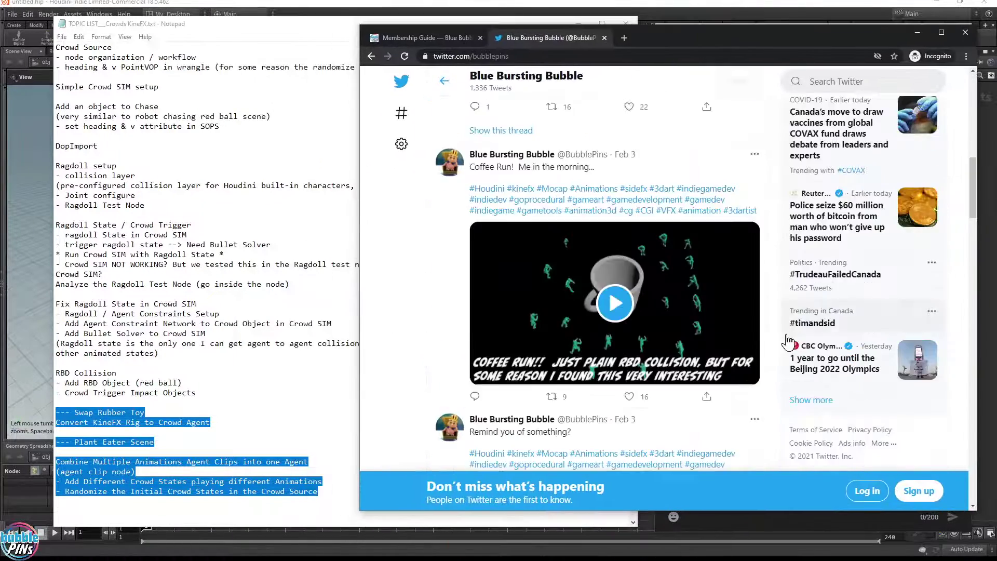
scroll(790, 331, "down", 9)
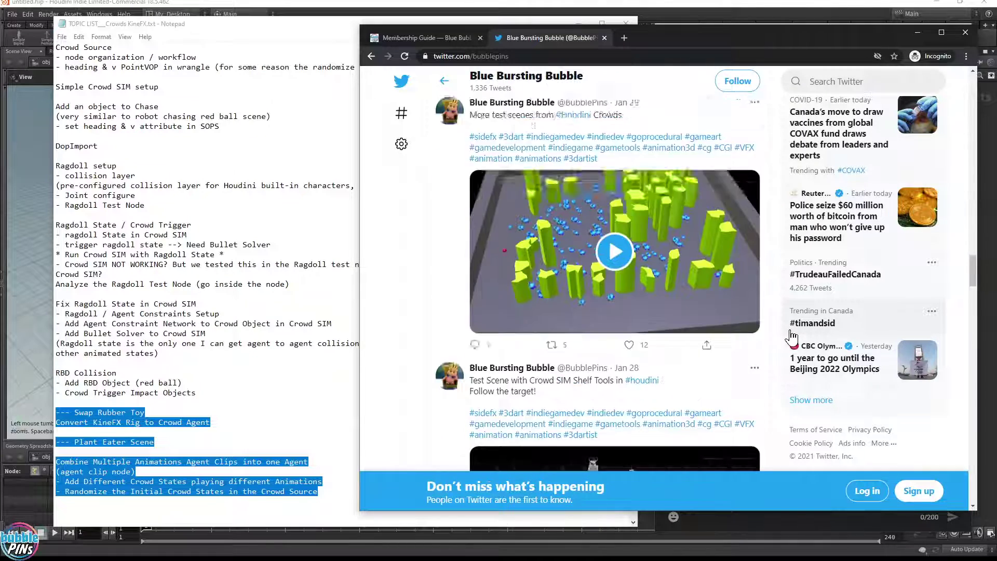
scroll(790, 331, "up", 9)
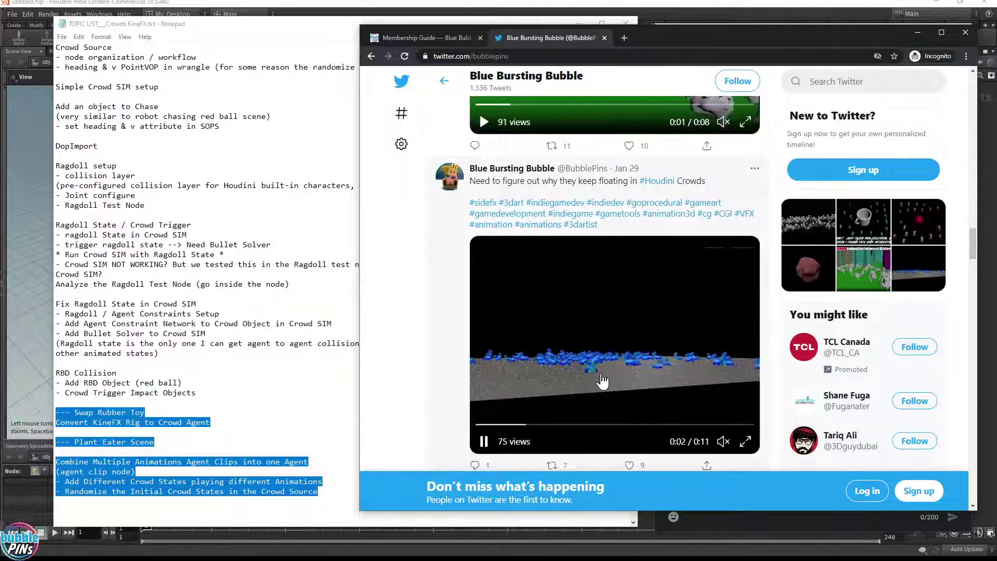
scroll(622, 378, "down", 10)
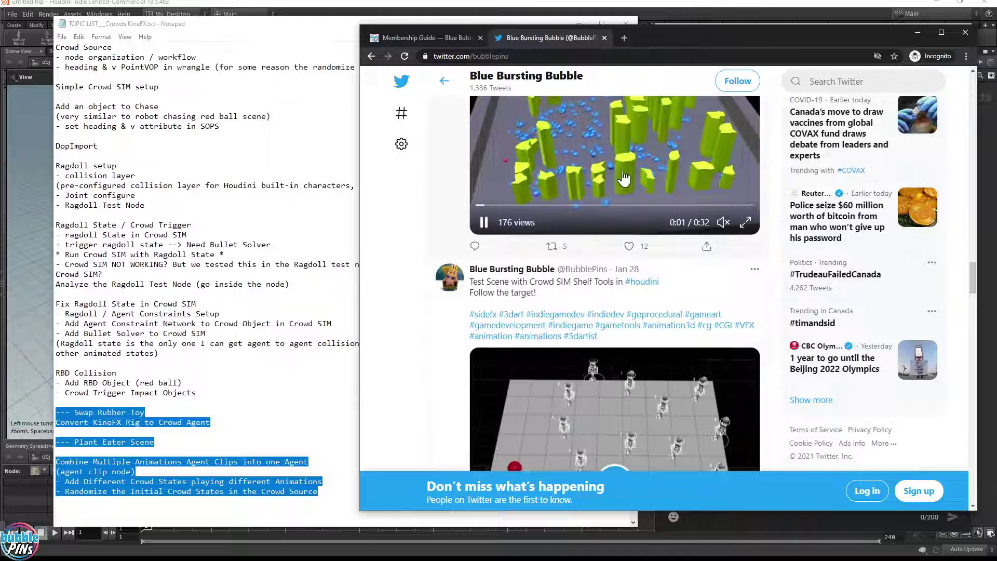
scroll(571, 347, "up", 3)
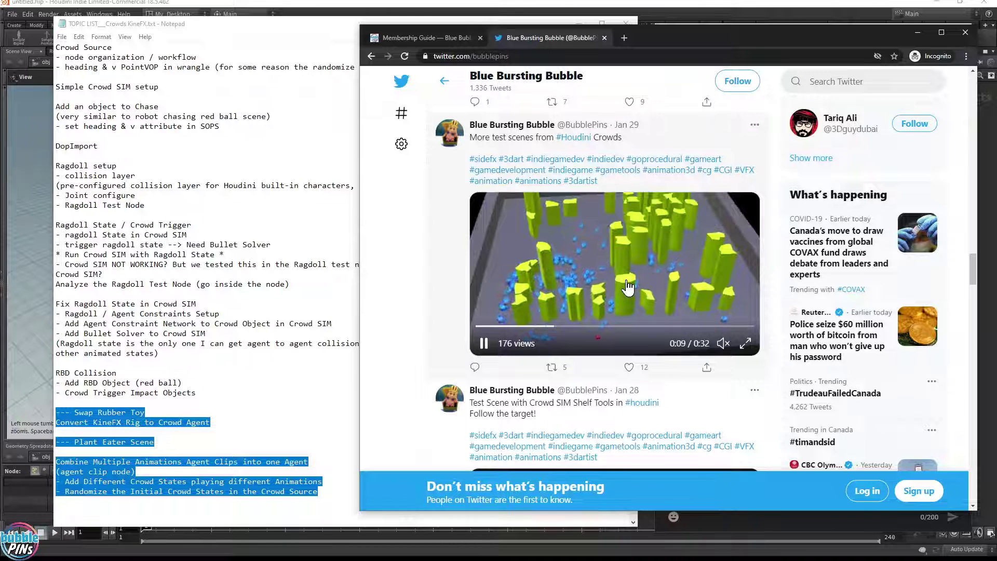
Examine the older Twitter posts, from the follow-the-target crowd scene to the Jan 20 plant and Jan 14 retargeting videos.
scroll(649, 296, "down", 7)
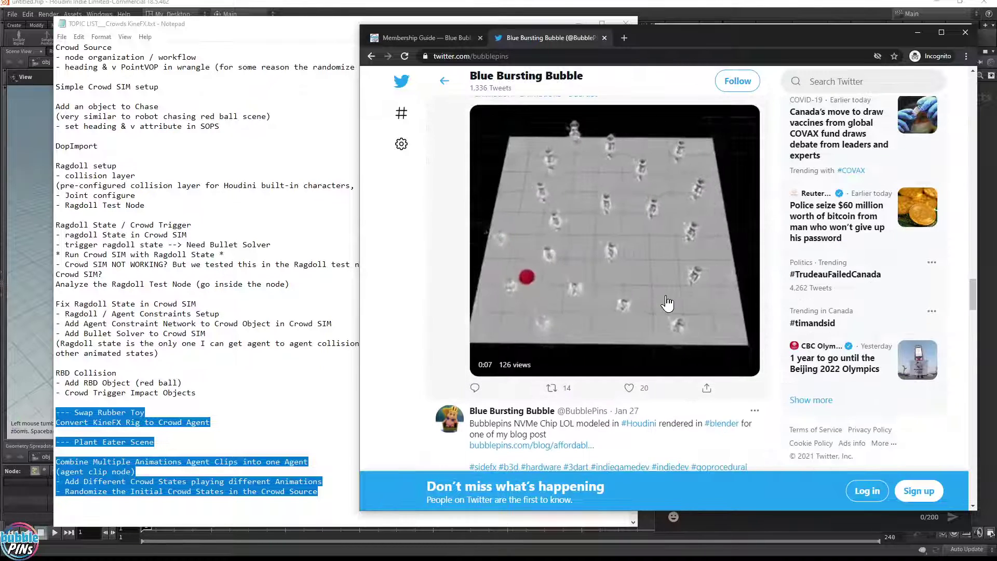
scroll(667, 302, "down", 15)
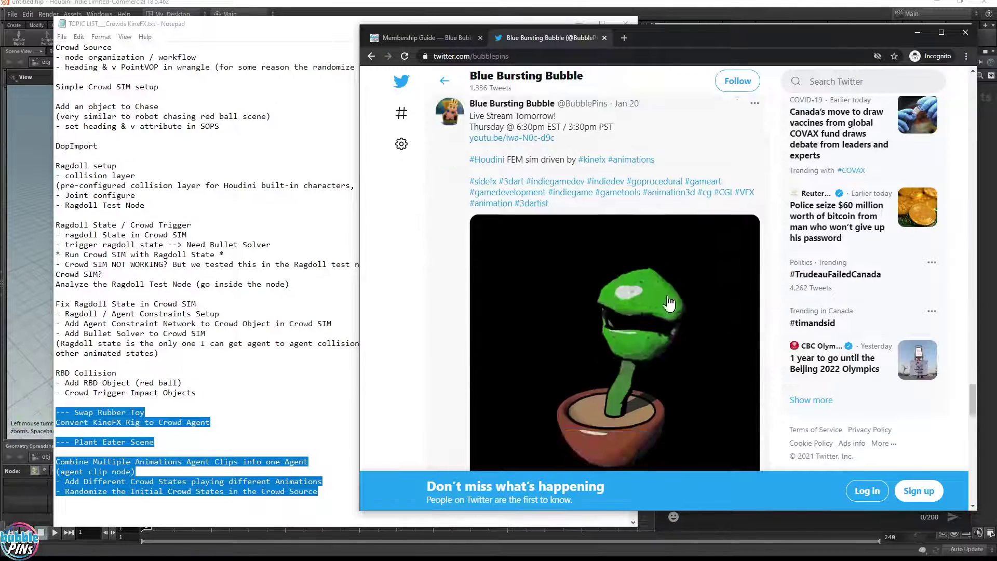
scroll(669, 303, "down", 10)
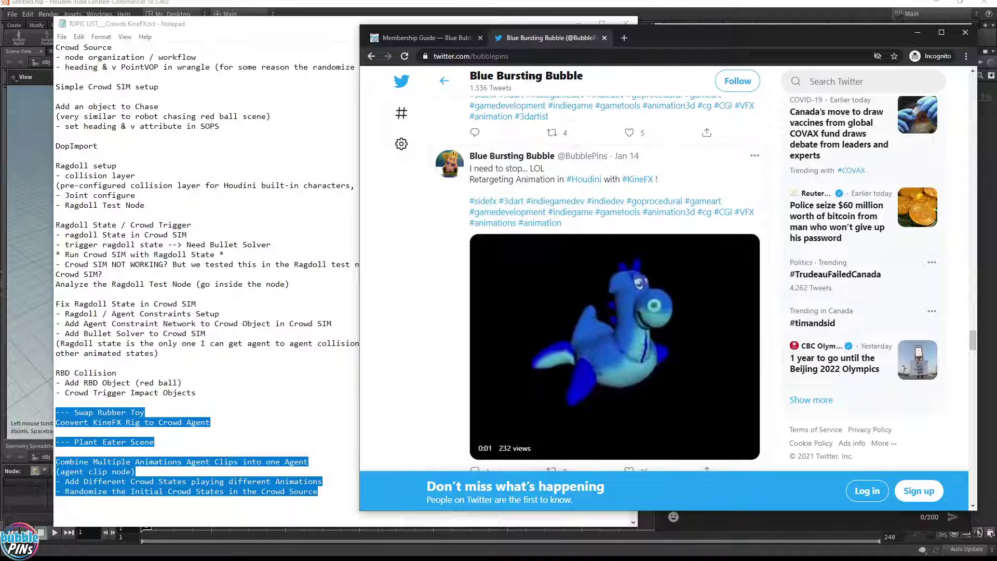
Highlight the Swap Rubber Toy lines in the topic notes, followed by the whole Plant Eater Scene section.
left_click(179, 413)
left_click_drag(214, 422, 56, 403)
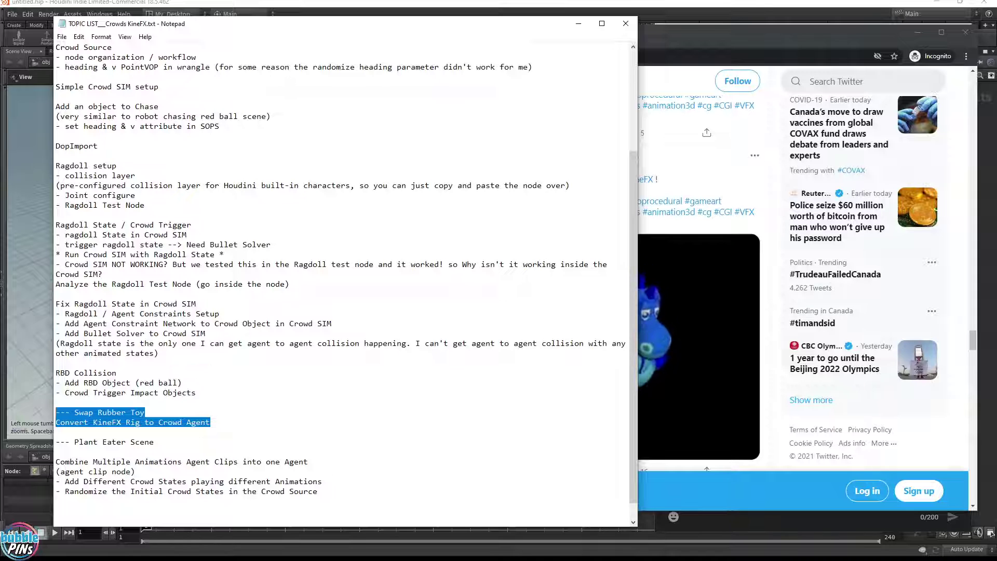
left_click_drag(319, 491, 56, 442)
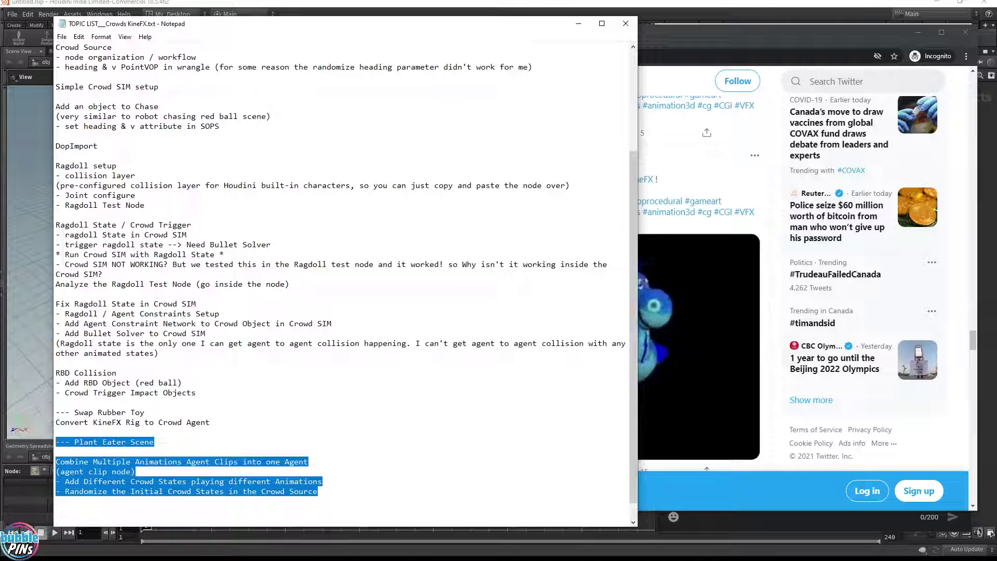
Return to the Twitter feed and review the FEM plant, Bumpy Animation between States and crowd sim live stream videos.
left_click(784, 326)
scroll(784, 327, "up", 10)
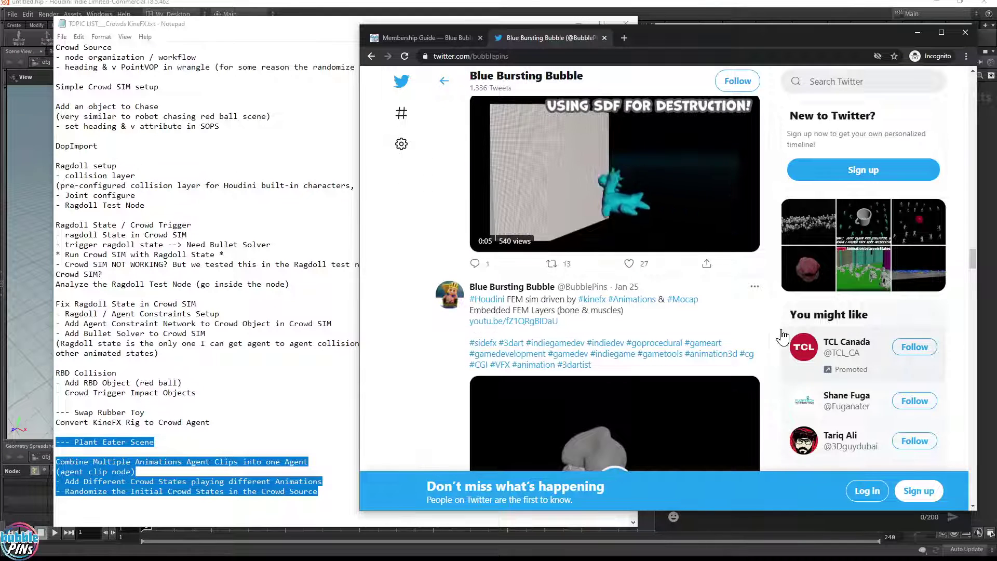
scroll(783, 337, "down", 5)
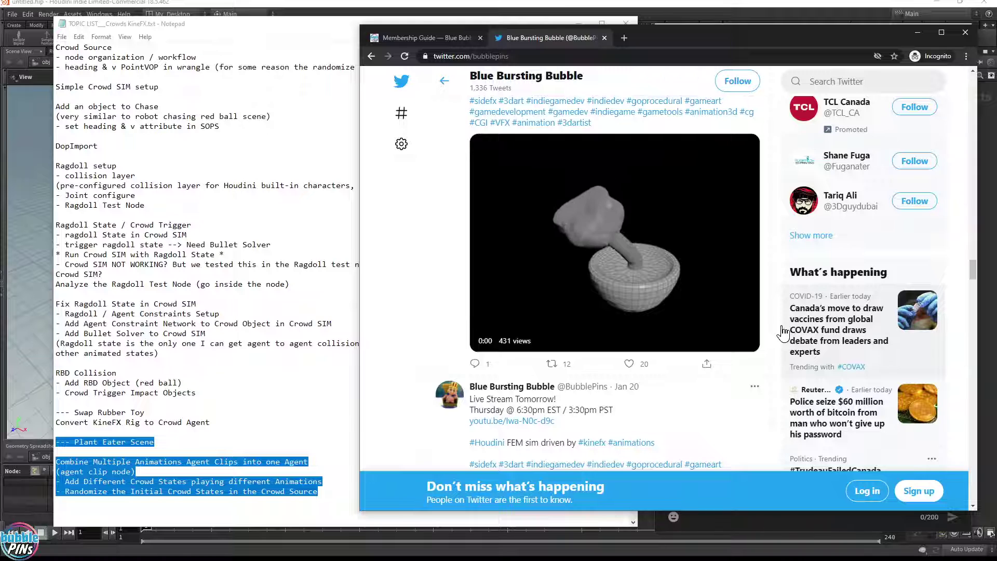
scroll(779, 327, "up", 3)
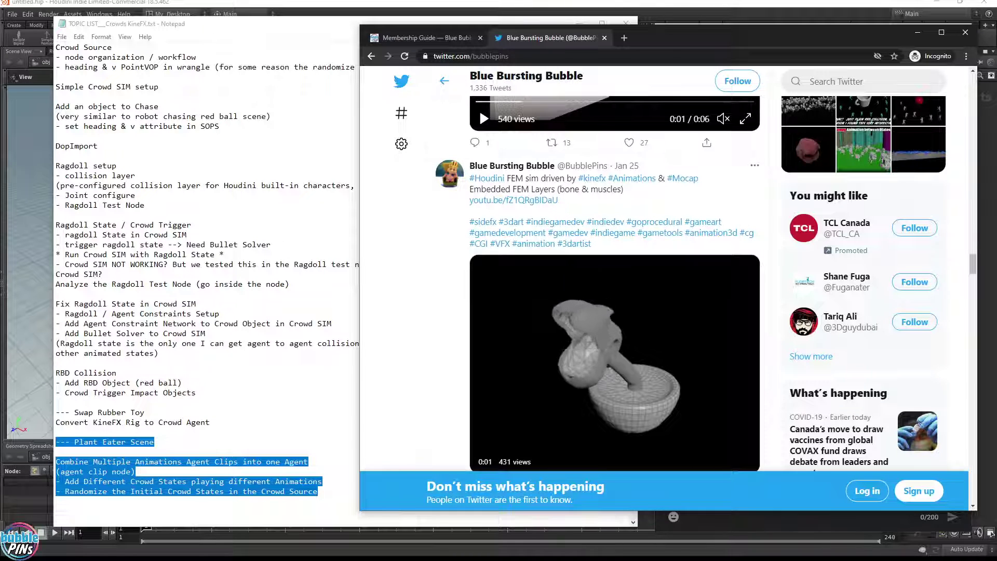
scroll(545, 343, "up", 10)
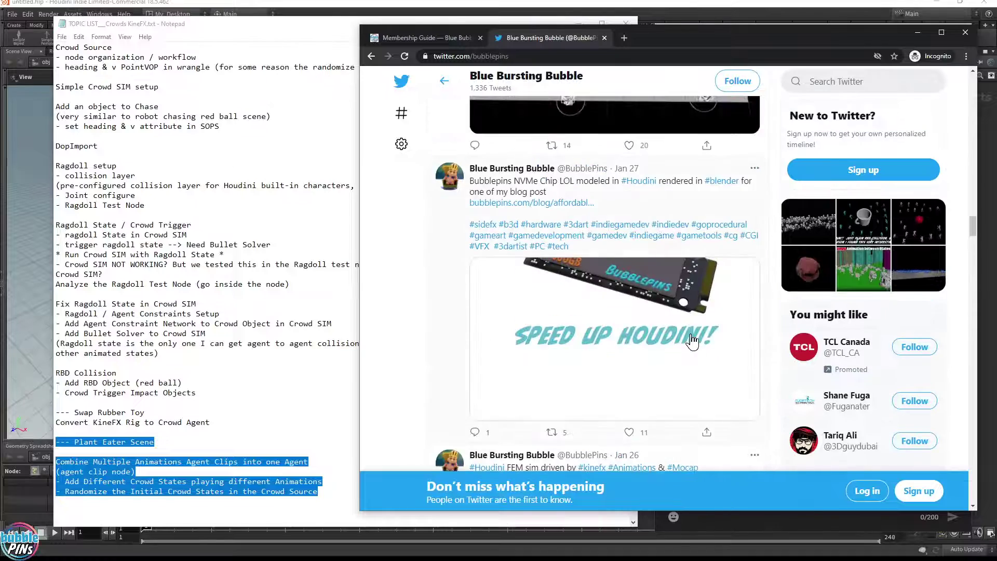
scroll(691, 340, "up", 15)
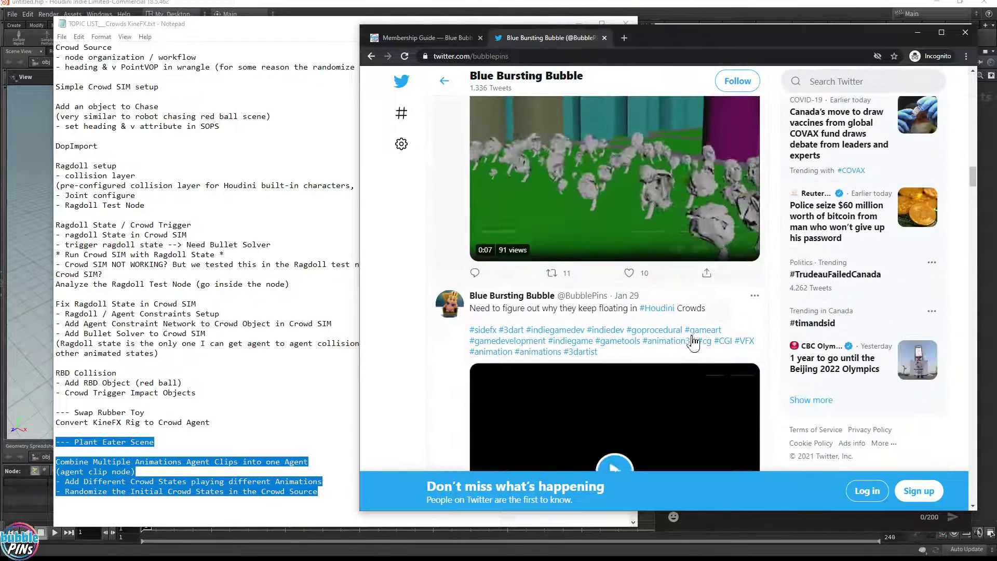
scroll(691, 337, "up", 3)
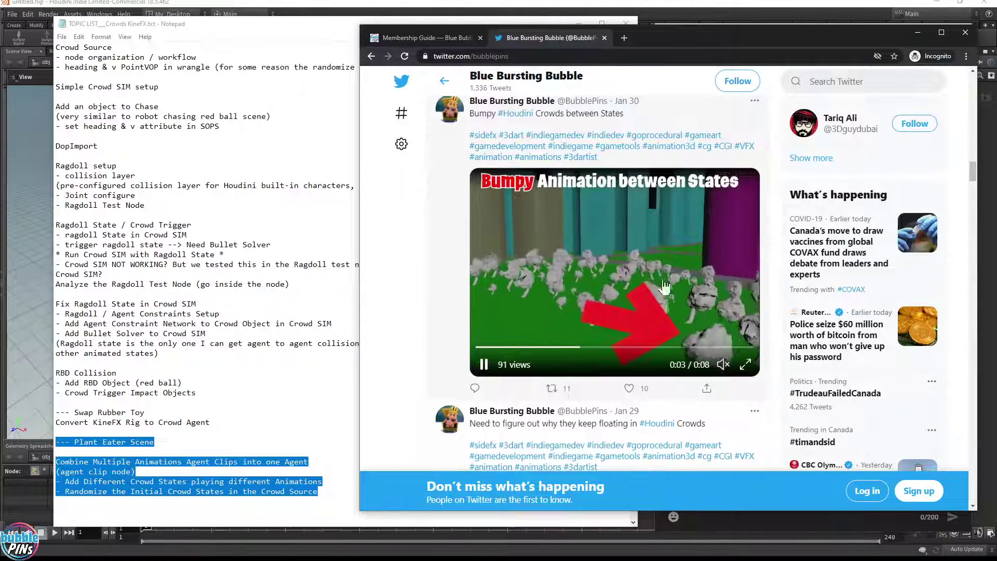
scroll(696, 290, "up", 5)
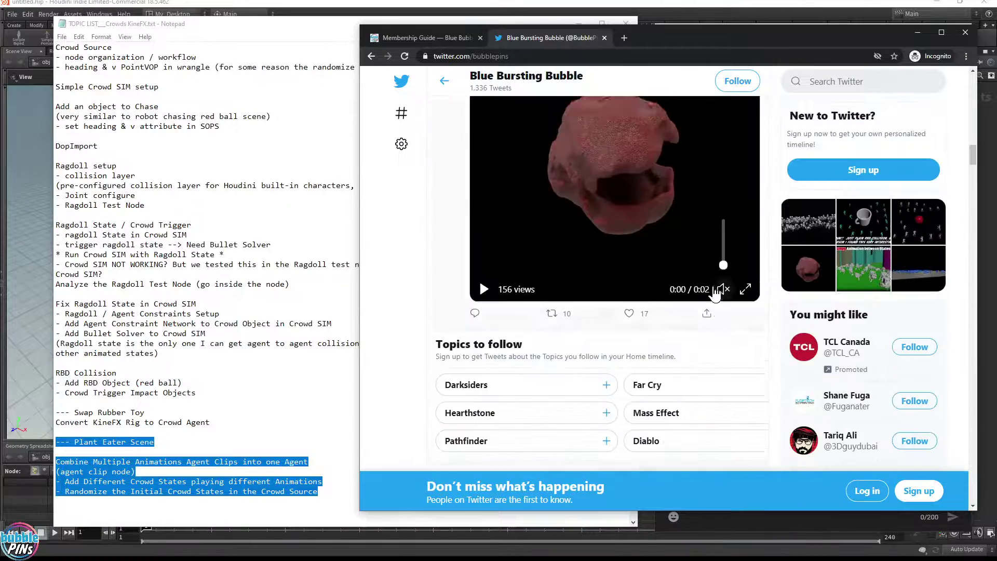
scroll(717, 291, "up", 10)
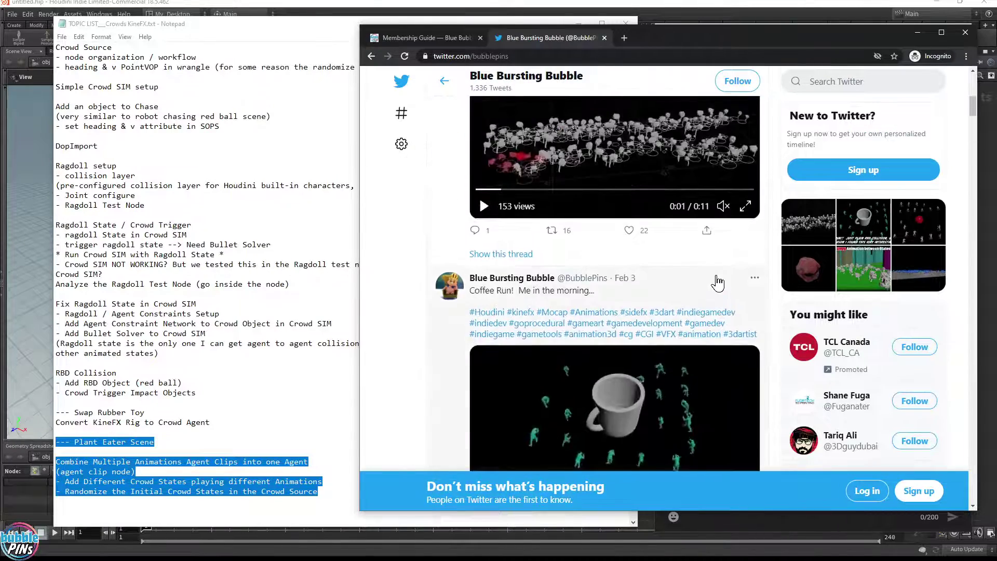
scroll(717, 283, "up", 5)
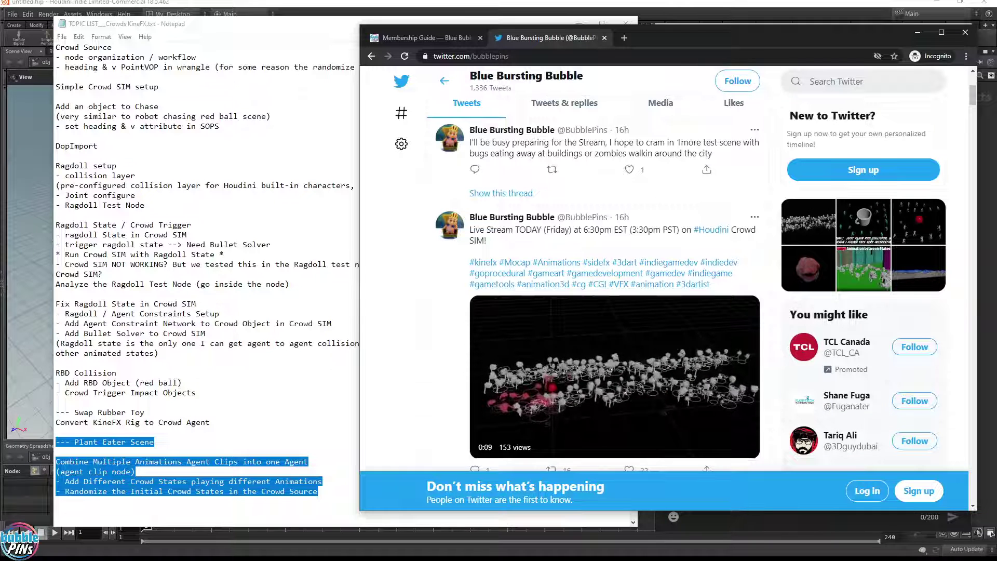
Highlight the Combine Multiple Animations Agent Clips lines in the notes, followed by everything from Swap Rubber Toy to the end.
left_click(135, 472)
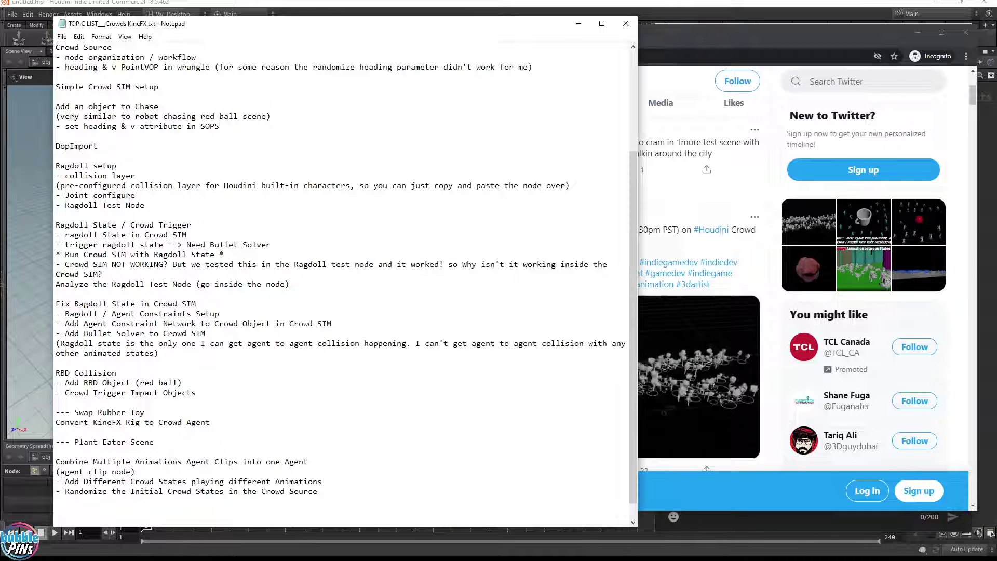
left_click_drag(56, 481, 57, 461)
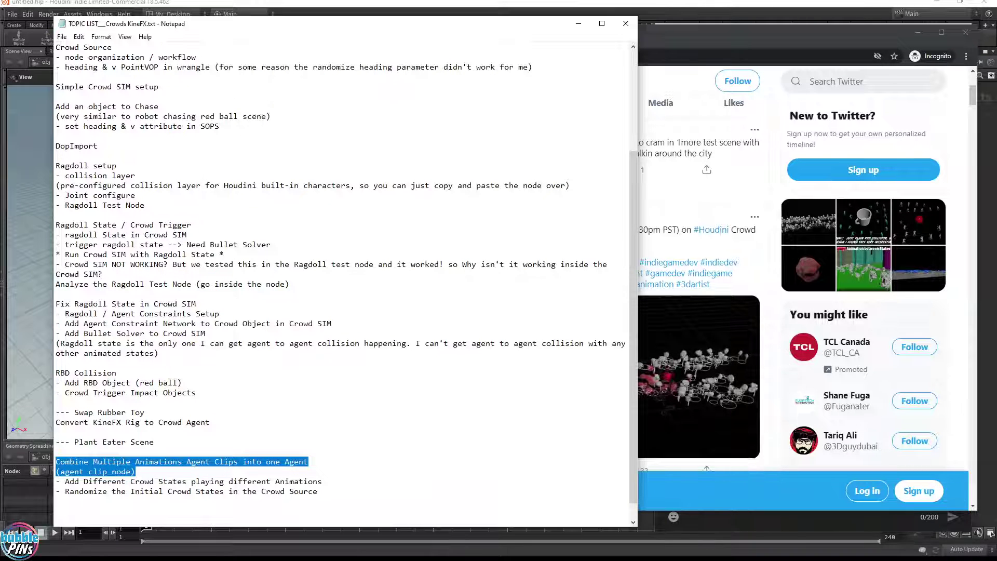
left_click_drag(318, 491, 56, 412)
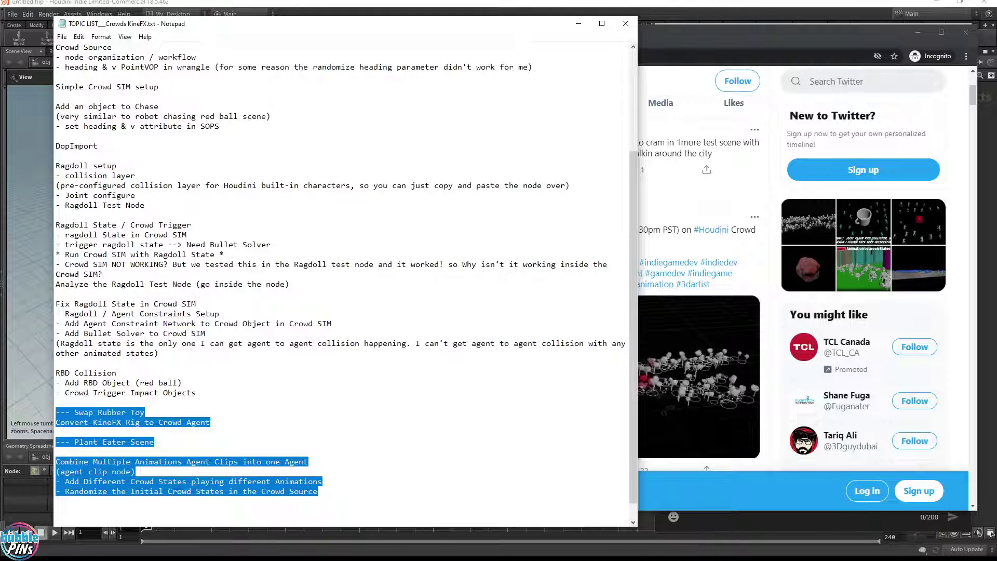
key("Right")
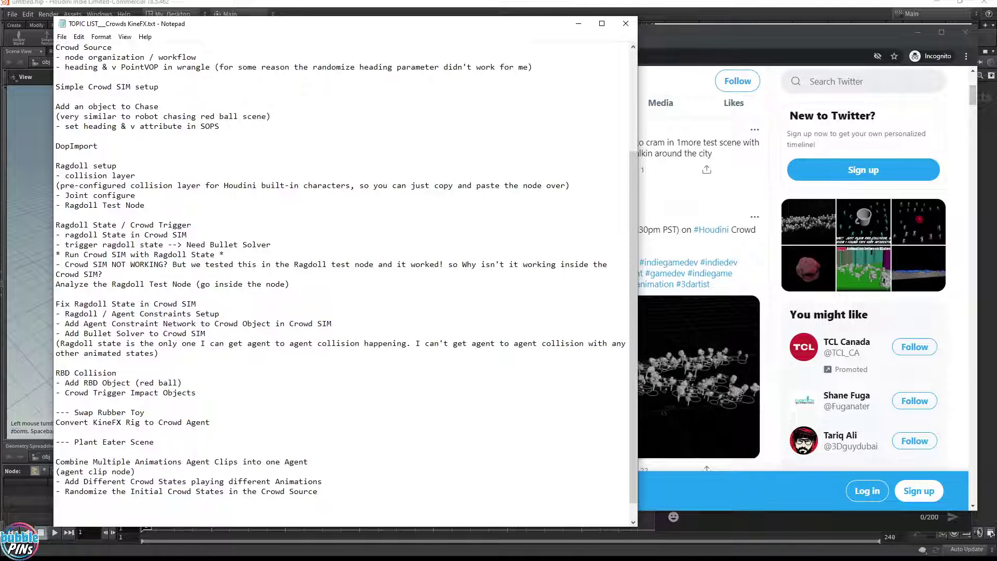
Highlight the notes backwards from the last Crowd Source line up to the words Swap Rubber Toy.
key("ctrl+shift+Left")
key("ctrl+shift+Left")
key("ctrl+shift+Left")
key("ctrl+shift+Left")
key("ctrl+shift+Left")
key("ctrl+shift+Left")
key("ctrl+shift+Left")
key("ctrl+shift+Left")
key("ctrl+shift+Left")
key("ctrl+shift+Left")
key("ctrl+shift+Left")
key("ctrl+shift+Left")
key("ctrl+shift+Left")
key("ctrl+shift+Left")
key("ctrl+shift+Left")
key("ctrl+shift+Left")
key("ctrl+shift+Left")
key("ctrl+shift+Left")
key("ctrl+shift+Left")
key("ctrl+shift+Left")
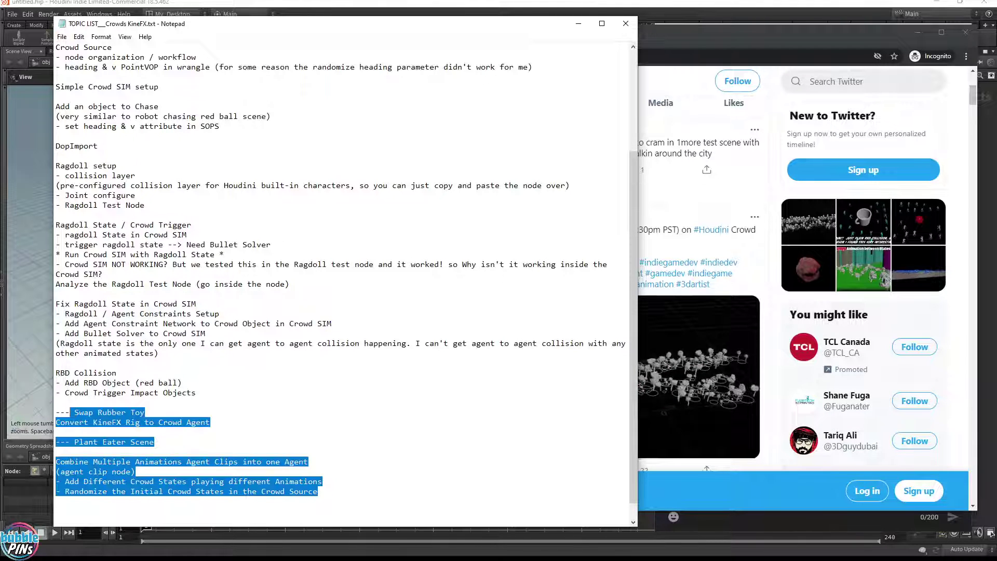
Highlight the zombie outline from Crowd Trigger Impact Objects up to the Start off with Zombie SCENE heading.
key("ctrl+shift+Right")
key("ctrl+shift+Right")
key("ctrl+shift+Right")
key("ctrl+shift+Right")
key("ctrl+shift+Right")
key("ctrl+shift+Right")
key("ctrl+shift+Right")
key("ctrl+shift+Right")
key("ctrl+shift+Right")
key("ctrl+shift+Right")
key("ctrl+shift+Right")
key("Up")
key("Up")
key("Up")
key("shift+Up")
key("shift+Up")
key("shift+Up")
key("shift+Up")
key("shift+Up")
key("shift+Up")
key("shift+Up")
key("shift+Up")
key("shift+Up")
key("shift+Up")
key("shift+Up")
key("shift+Up")
key("shift+Up")
key("shift+Up")
key("shift+Up")
key("shift+Up")
key("shift+Up")
key("shift+Up")
key("shift+Up")
key("shift+Up")
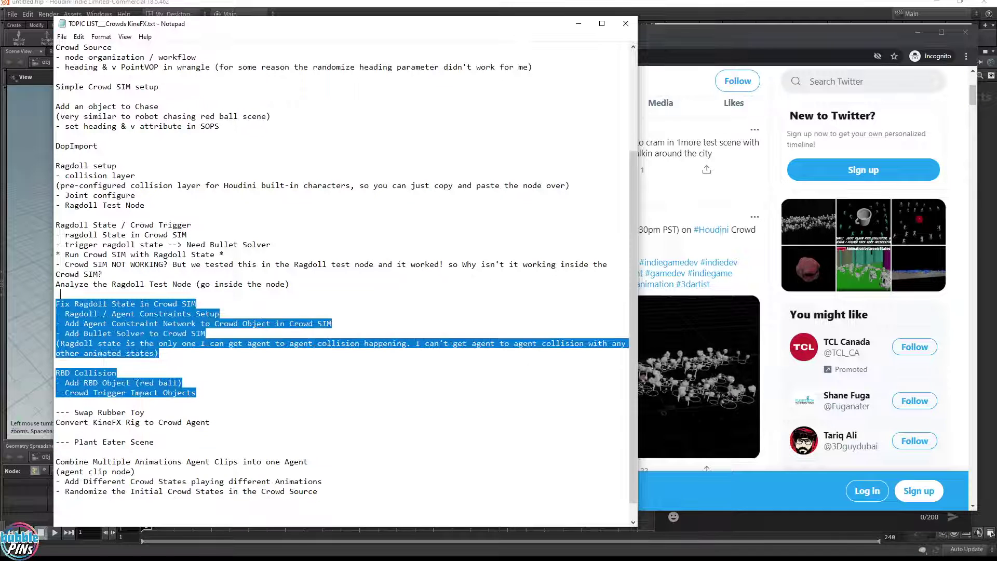
key("shift+Up")
key("shift+Up")
key("shift+Up")
key("shift+Up")
key("shift+Up")
key("shift+Up")
key("shift+Up")
key("shift+Up")
key("shift+Up")
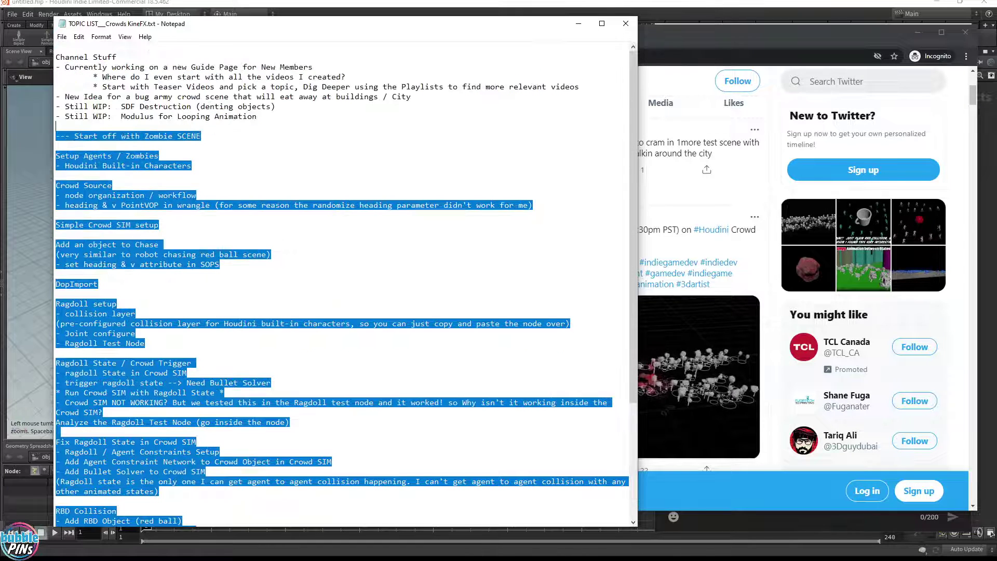
Move the topic notes out of the way and clear the browser and live chat windows to expose the empty Houdini scene.
left_click_drag(634, 152, 634, 210)
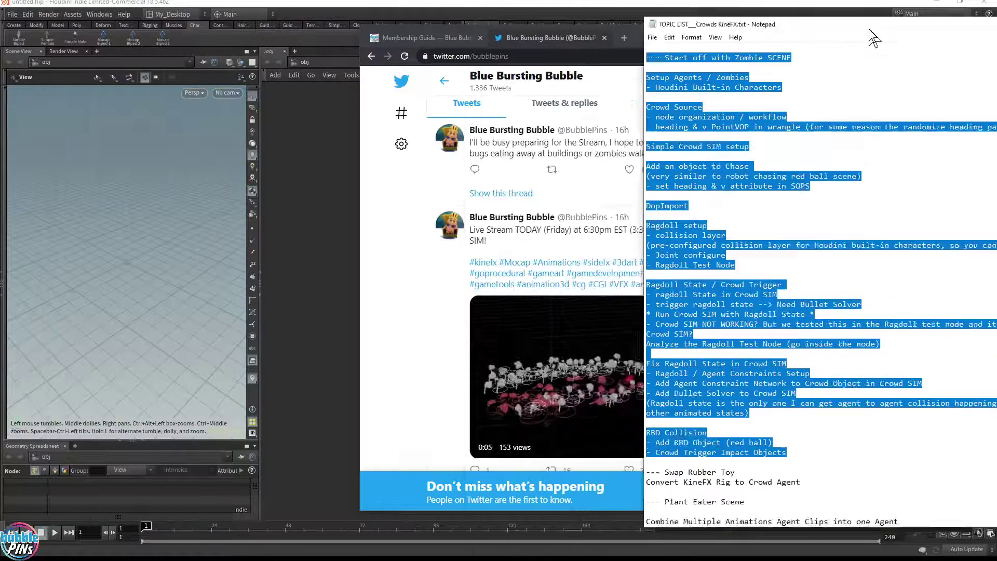
left_click_drag(634, 42, 996, 34)
left_click(830, 389)
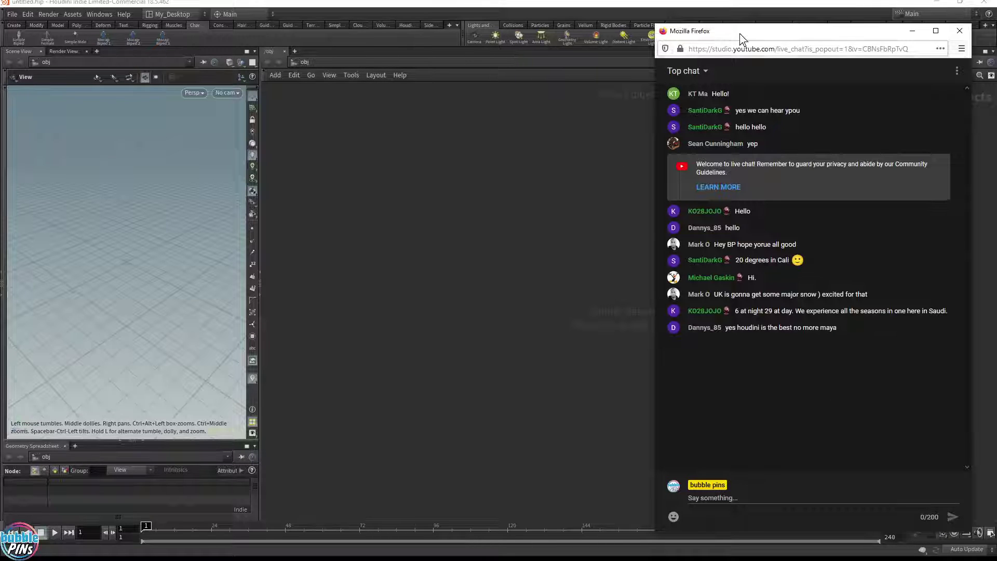
left_click(912, 31)
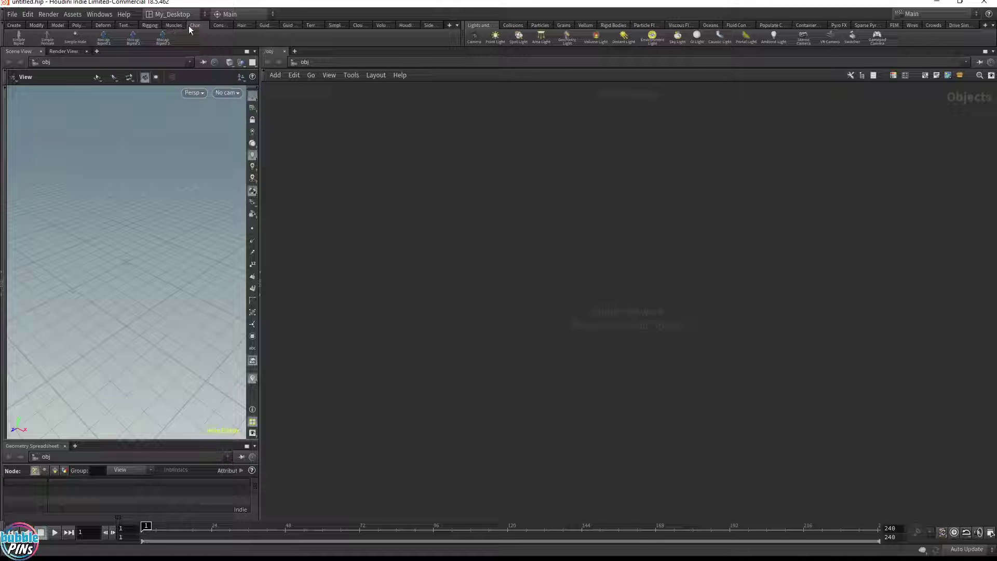
Show the list of available shelves, pointing out the Characters entry.
left_click(448, 26)
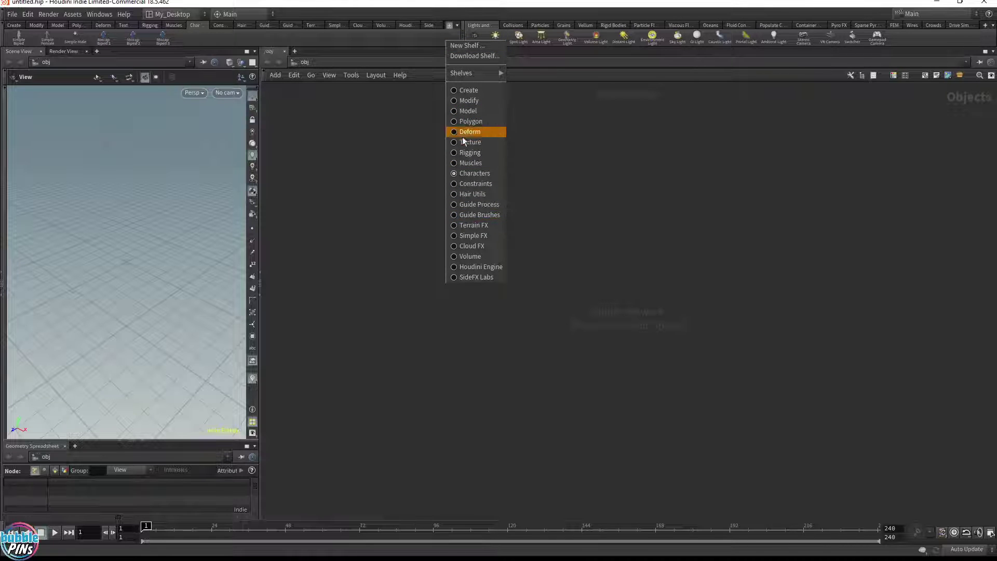
mouse_move(474, 73)
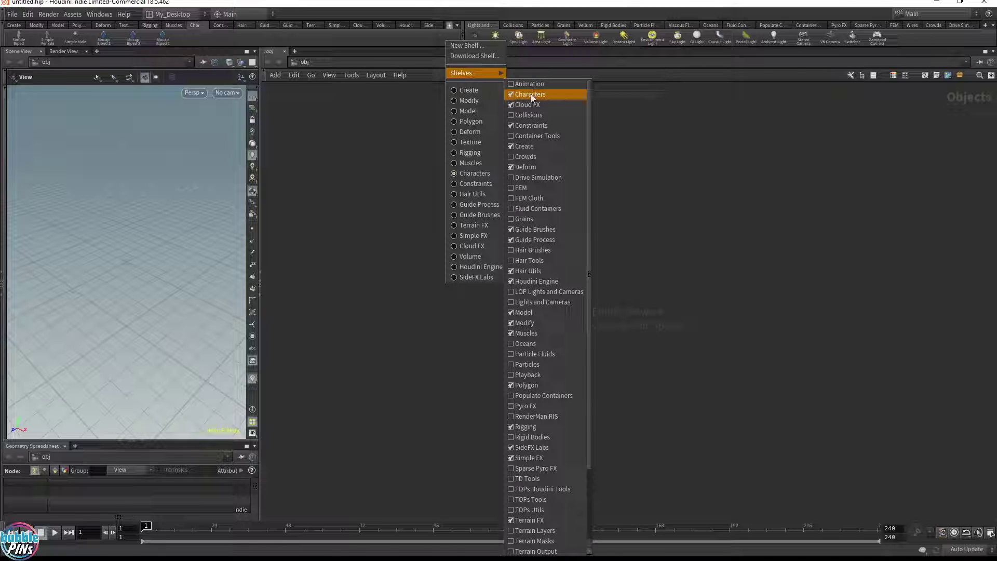
left_click(207, 28)
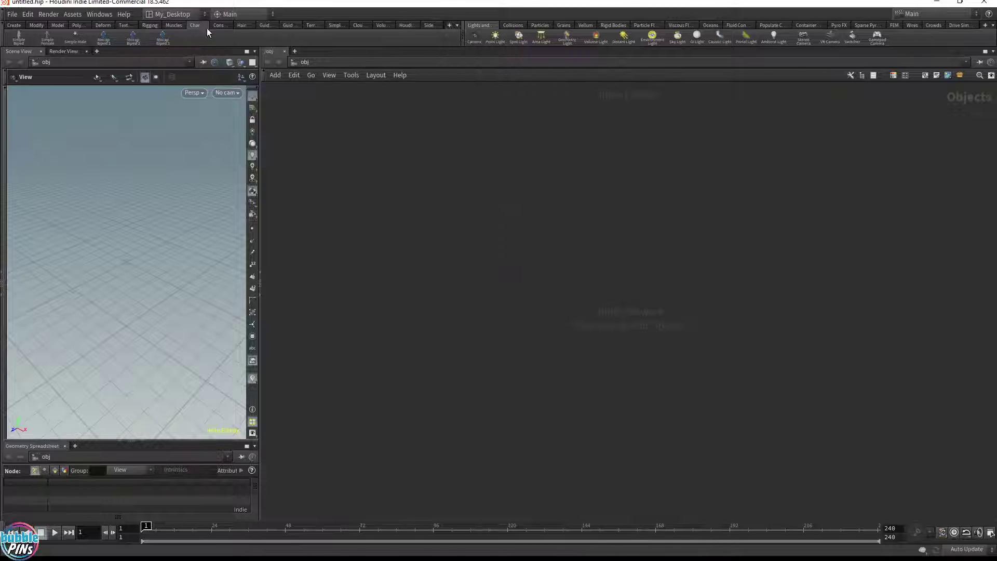
Add a Mocap Biped 3 character to the scene from the Characters shelf and collapse the shelf area.
left_click(163, 45)
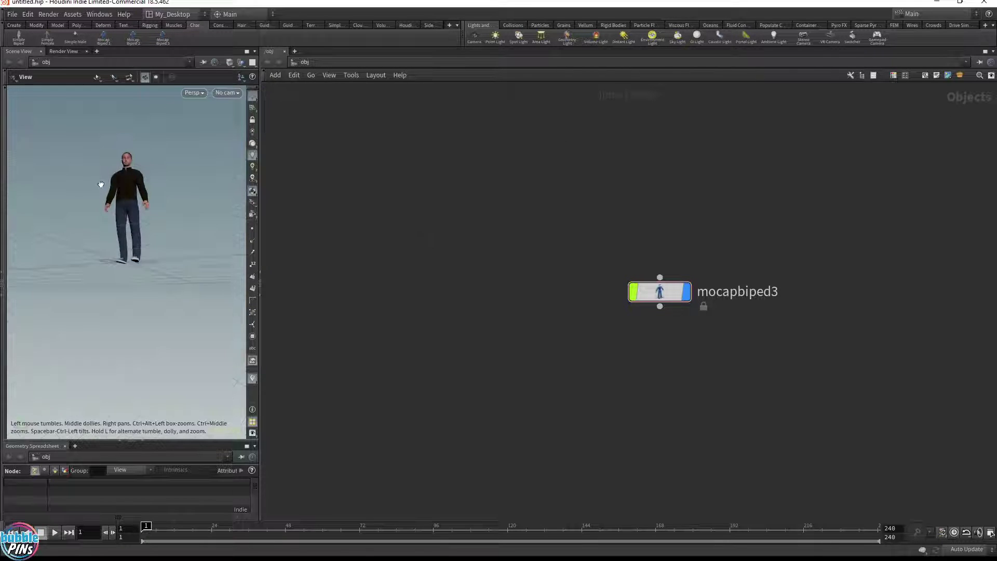
left_click_drag(101, 185, 111, 235)
middle_click_drag(583, 244, 450, 226)
left_click_drag(450, 226, 624, 311)
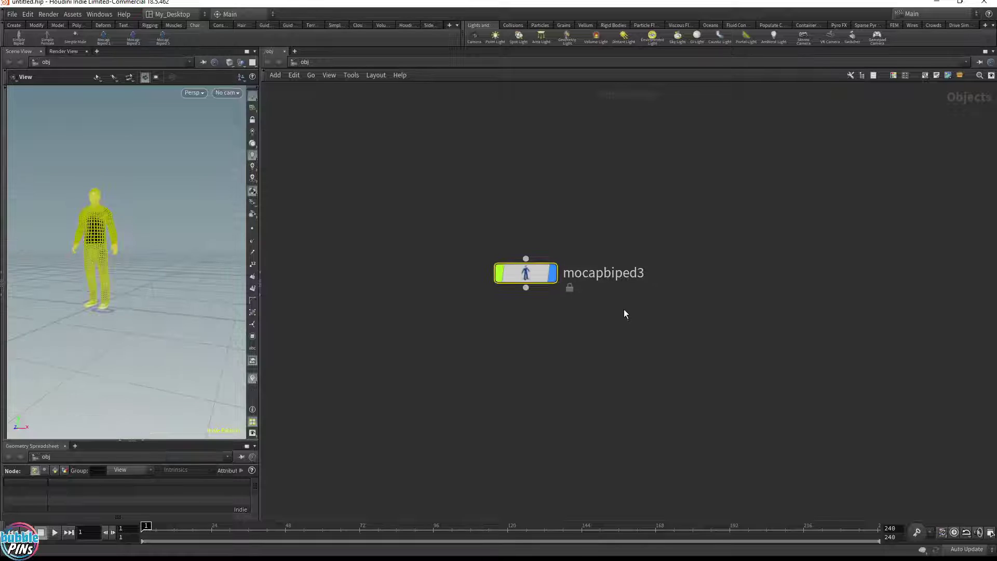
left_click(4, 34)
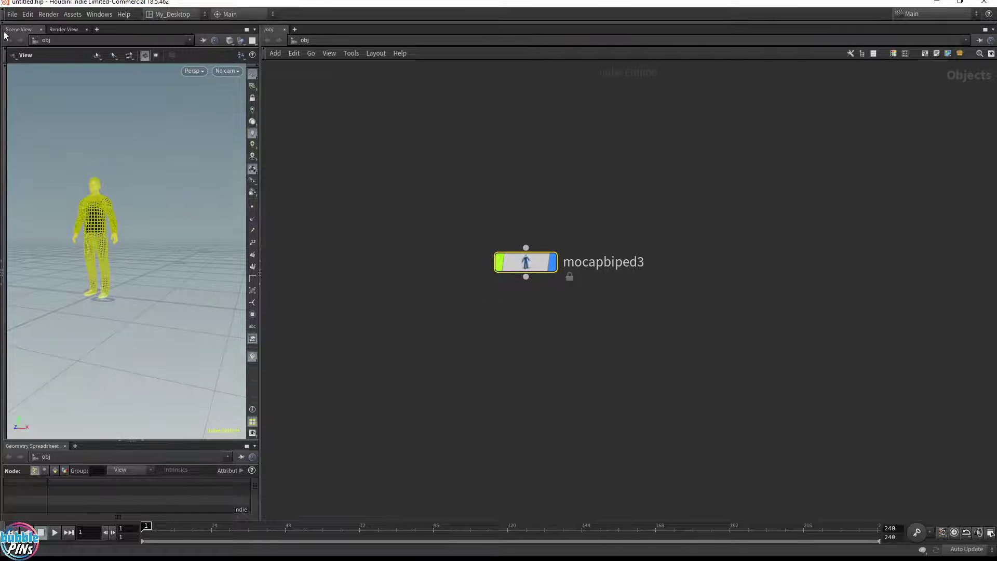
Display the Mocap Biped 3 character's parameters over the network view and enlarge the parameter overlay.
left_click(540, 213)
key("p")
left_click(524, 261)
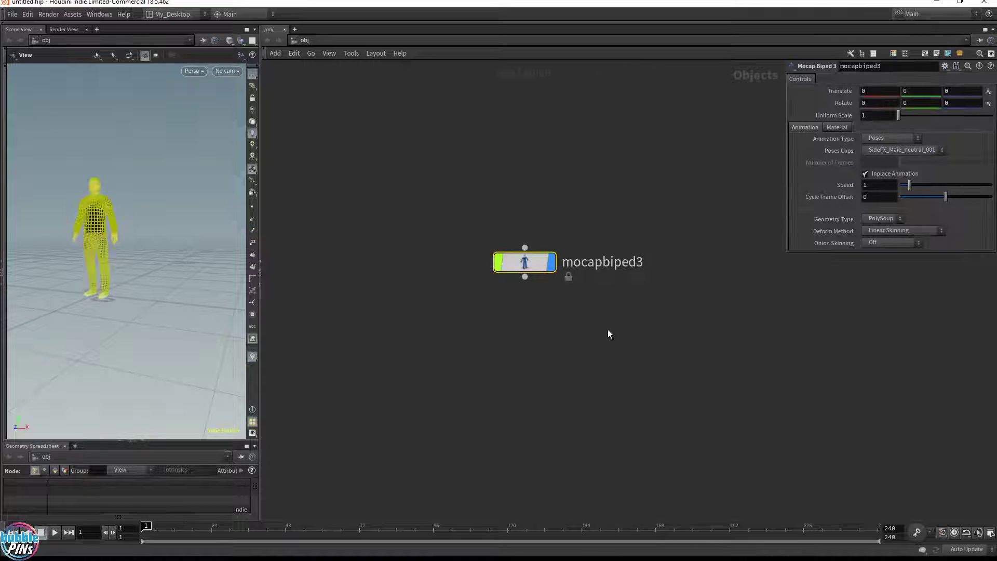
left_click_drag(785, 255, 703, 369)
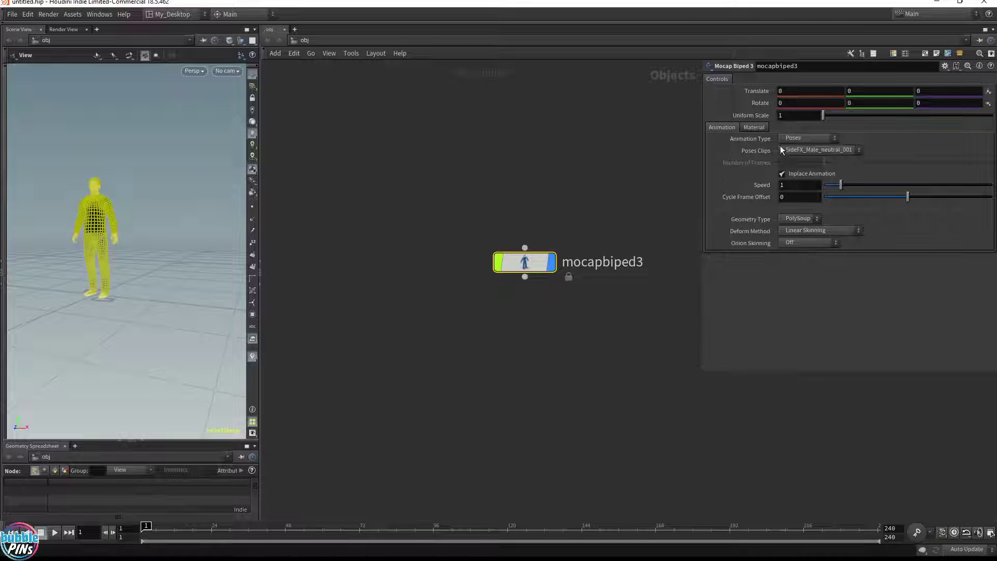
Set the character's Animation Type to Zombie with the clip SideFX_Male_damaged_leg_walk_001, and deselect the character.
left_click(800, 141)
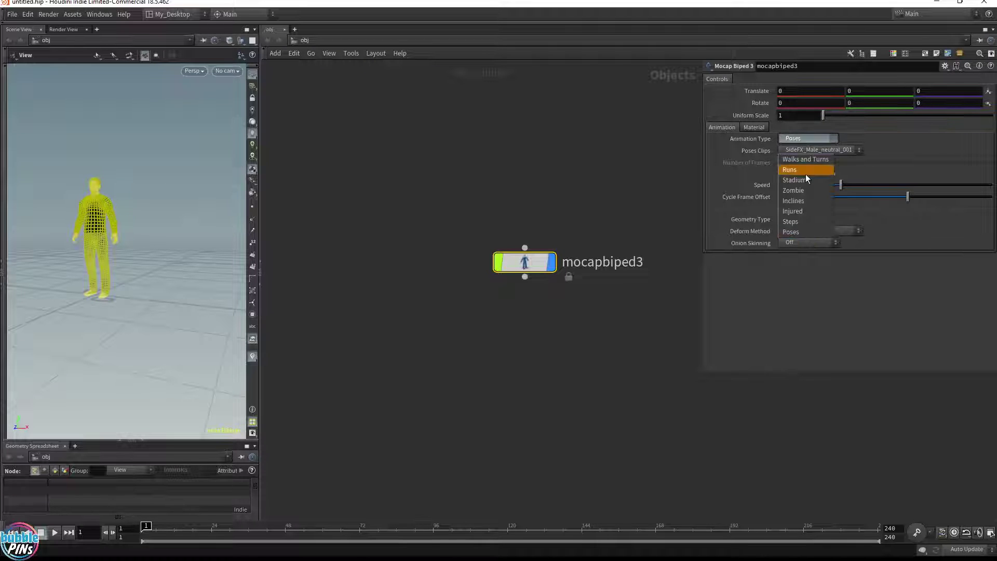
left_click(805, 191)
left_click(835, 152)
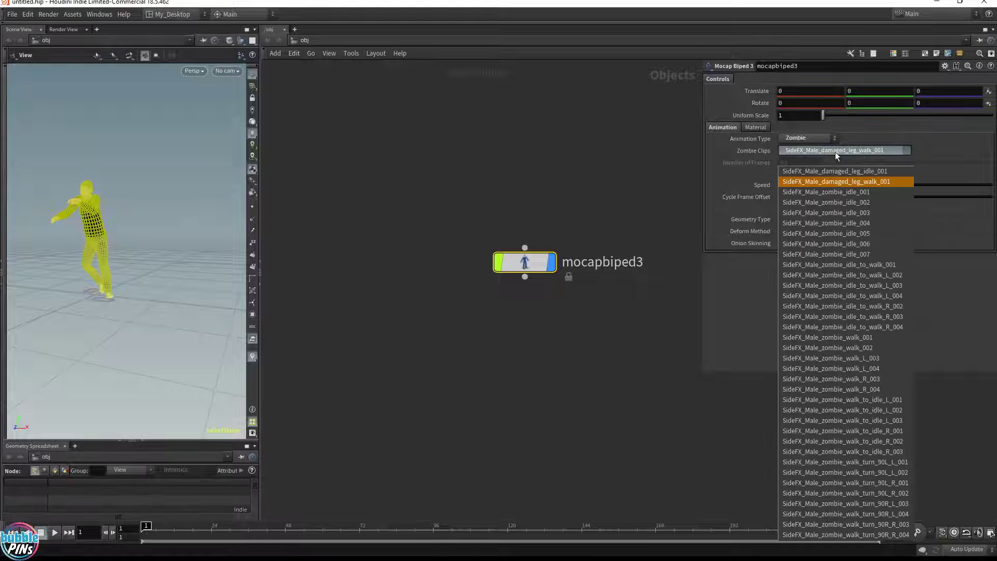
left_click(860, 179)
left_click(539, 192)
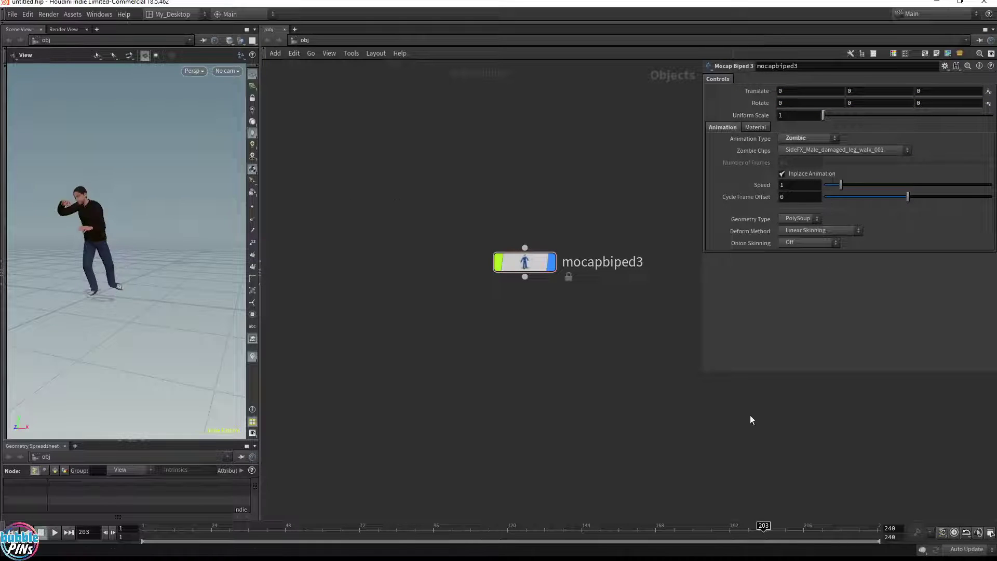
Play the zombie walk animation and inspect the character up close from a raised angle.
key("Up")
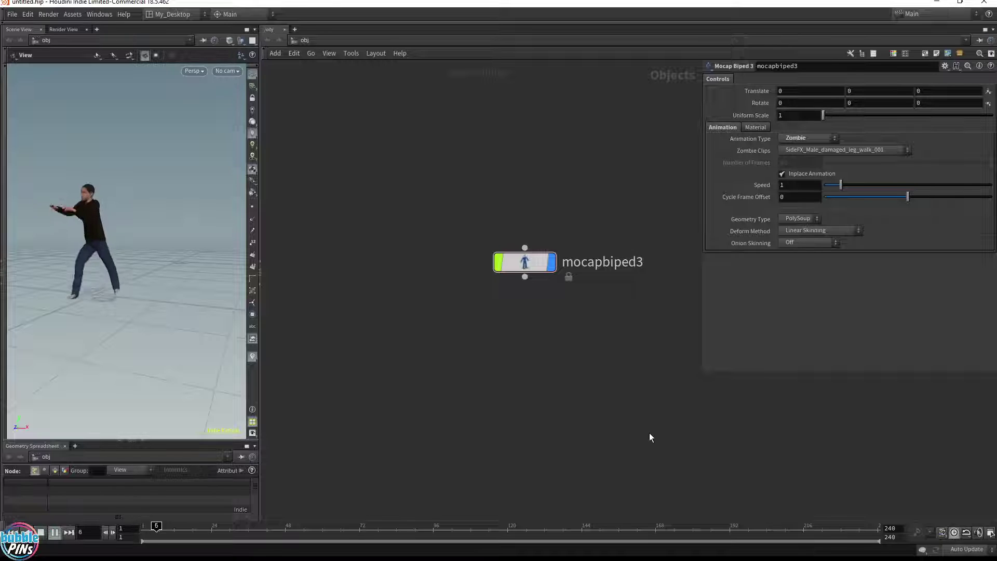
right_click_drag(97, 241, 194, 330)
left_click_drag(193, 330, 172, 312)
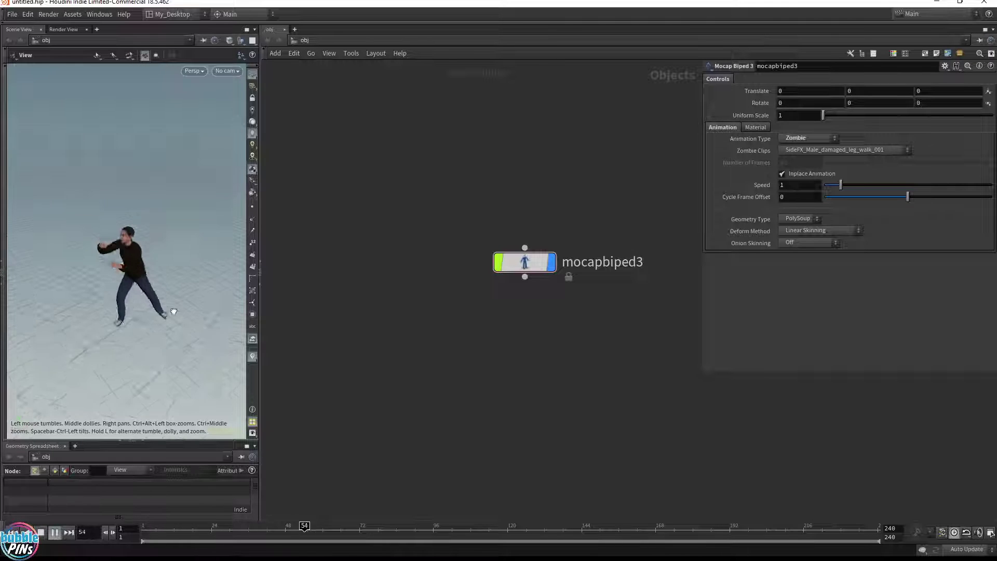
middle_click_drag(172, 311, 211, 282)
left_click_drag(224, 292, 224, 260)
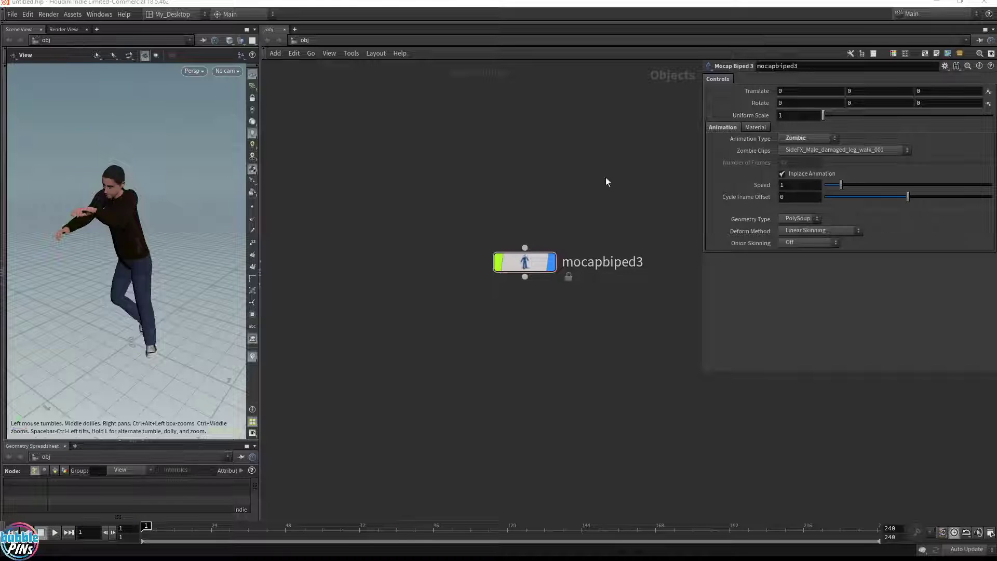
Save the scene as Live Stream in the LIVE STREAM HIP project folder.
left_click(11, 14)
left_click(22, 86)
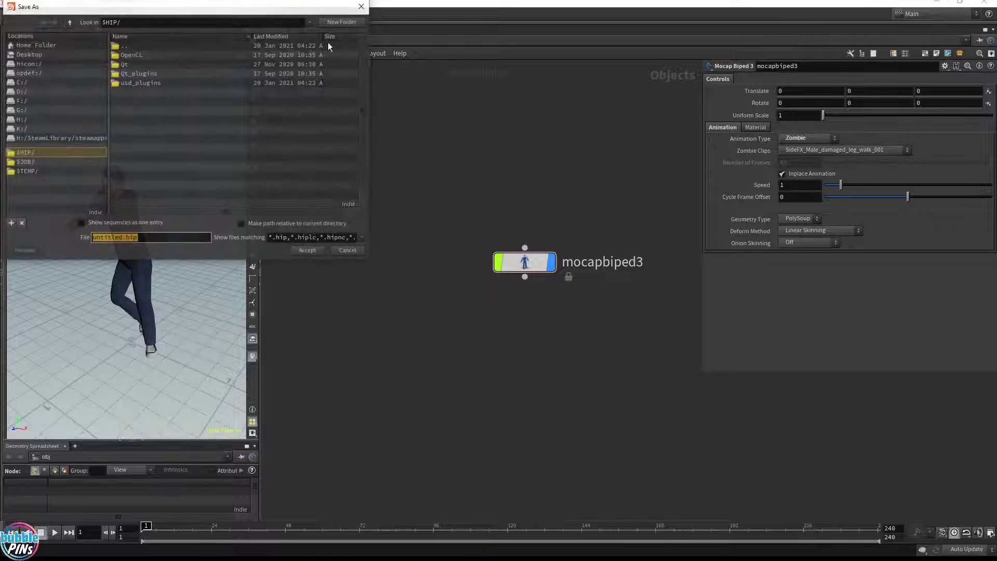
left_click(147, 23)
key("ctrl+a")
key("ctrl+v")
key("Return")
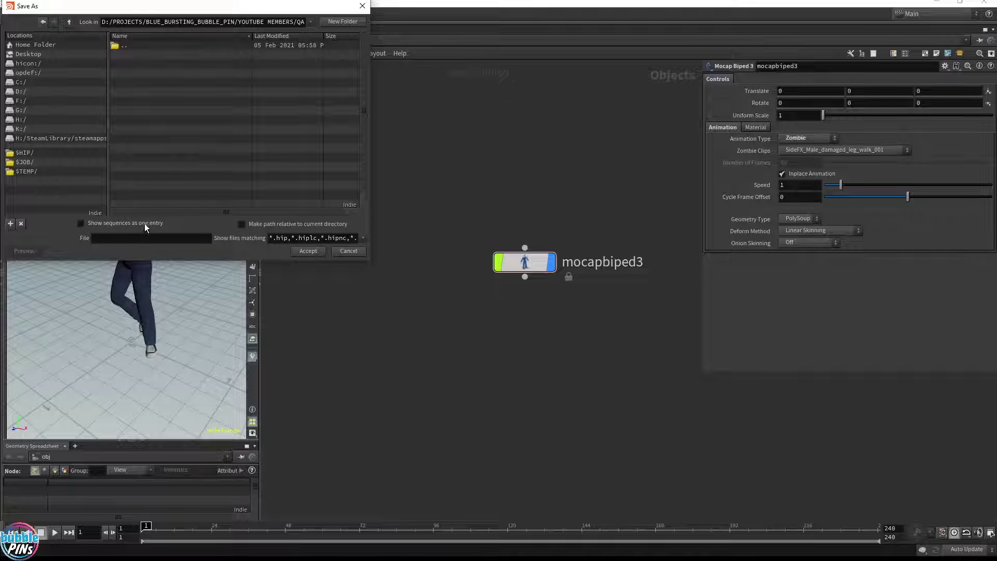
left_click(127, 235)
type("Live Stream")
key("Return")
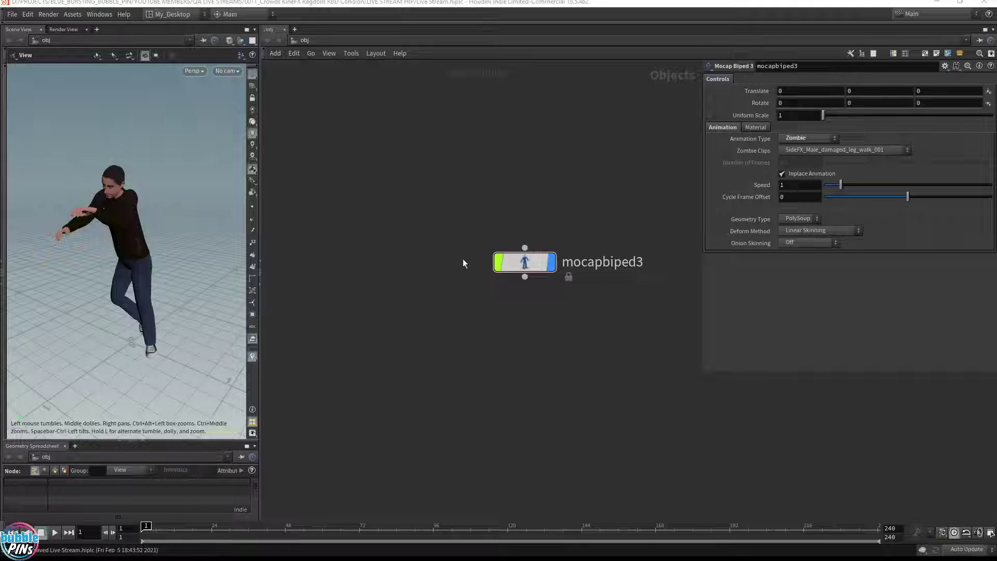
Shrink the parameter overlay and look inside the mocap character's network, marking out its bone nodes.
middle_click_drag(664, 364, 579, 262)
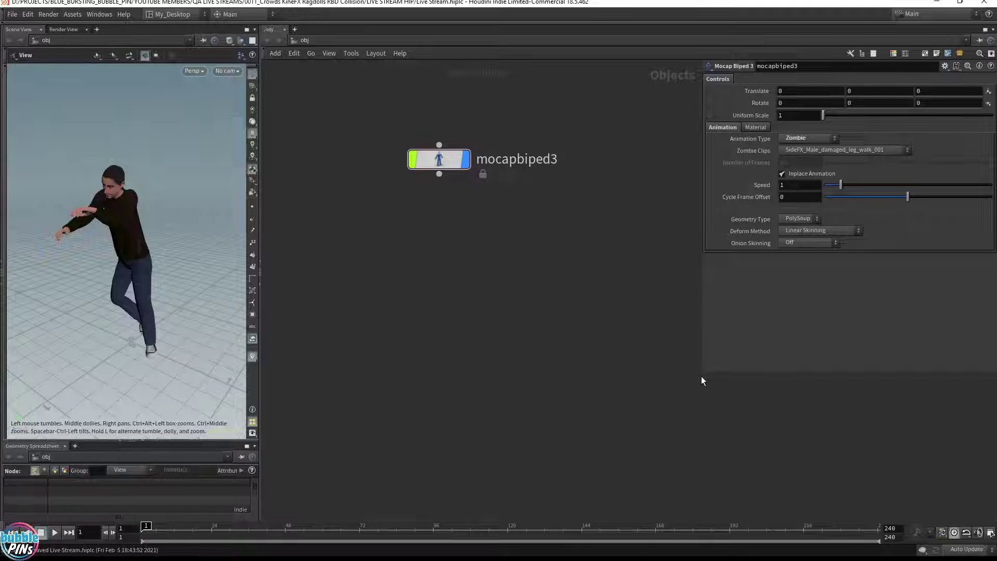
left_click_drag(703, 374, 759, 334)
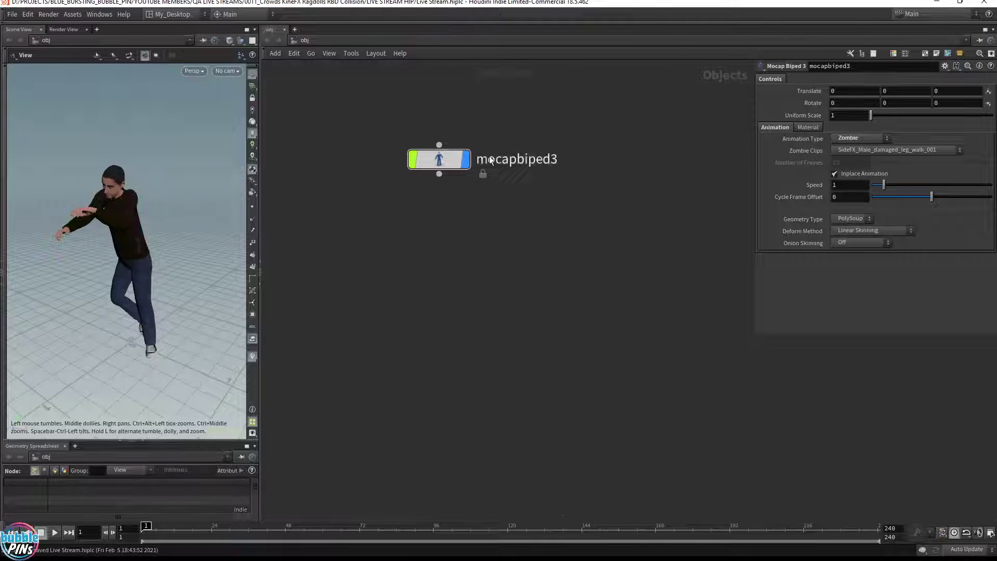
double_click(441, 163)
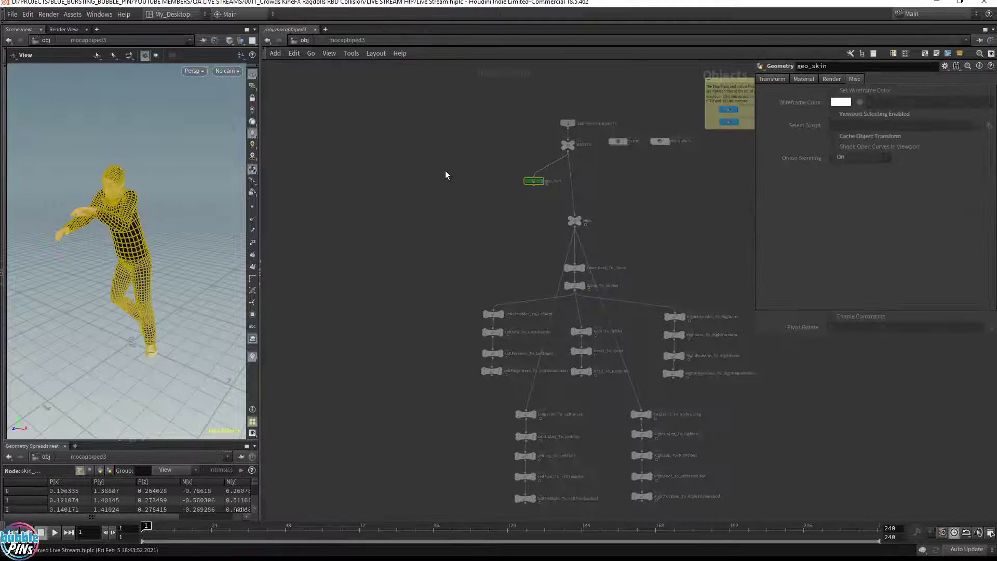
middle_click_drag(699, 218, 627, 212)
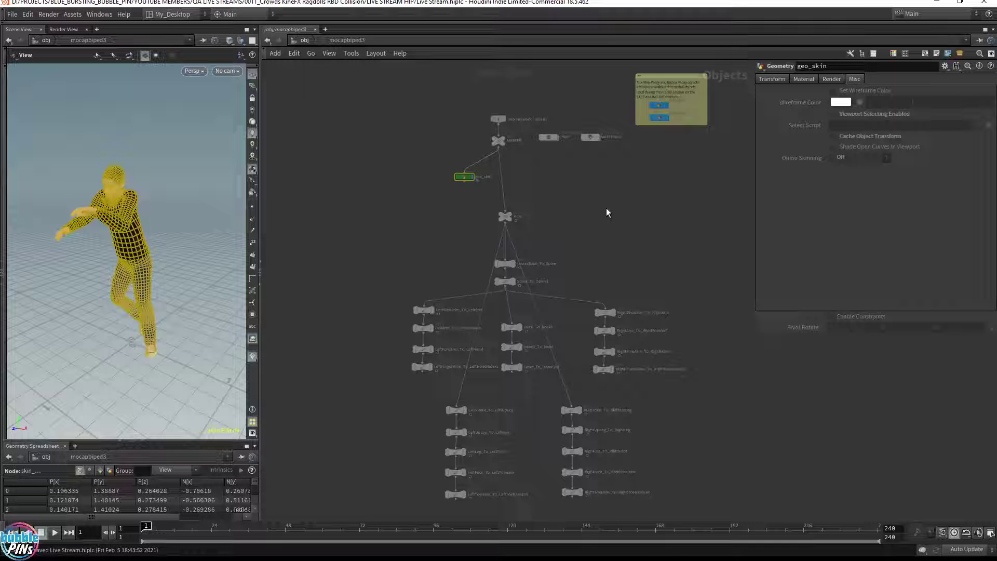
left_click_drag(440, 247, 645, 502)
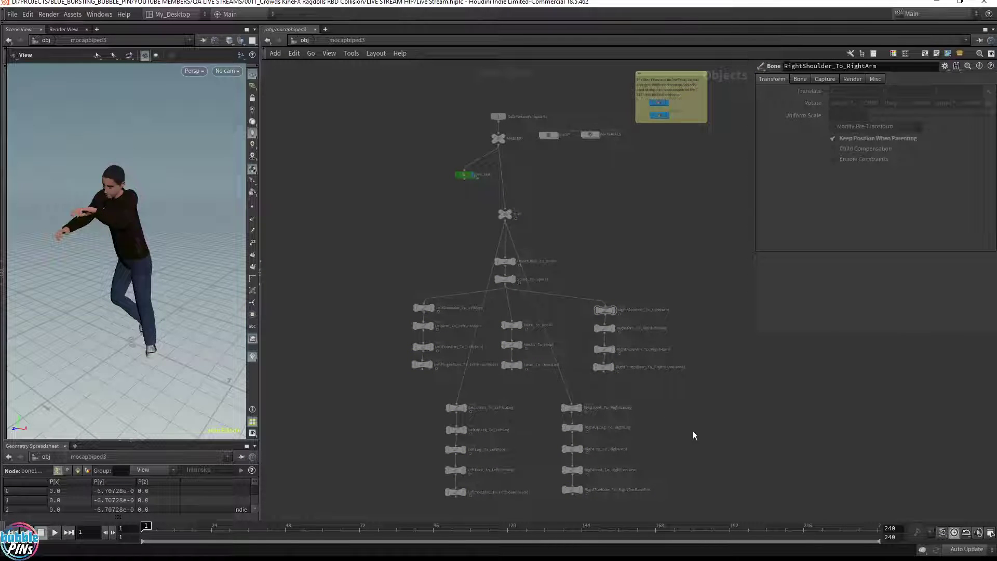
Show the Rigging shelf tools, collapse the shelf area again and return to the object level.
left_click(111, 22)
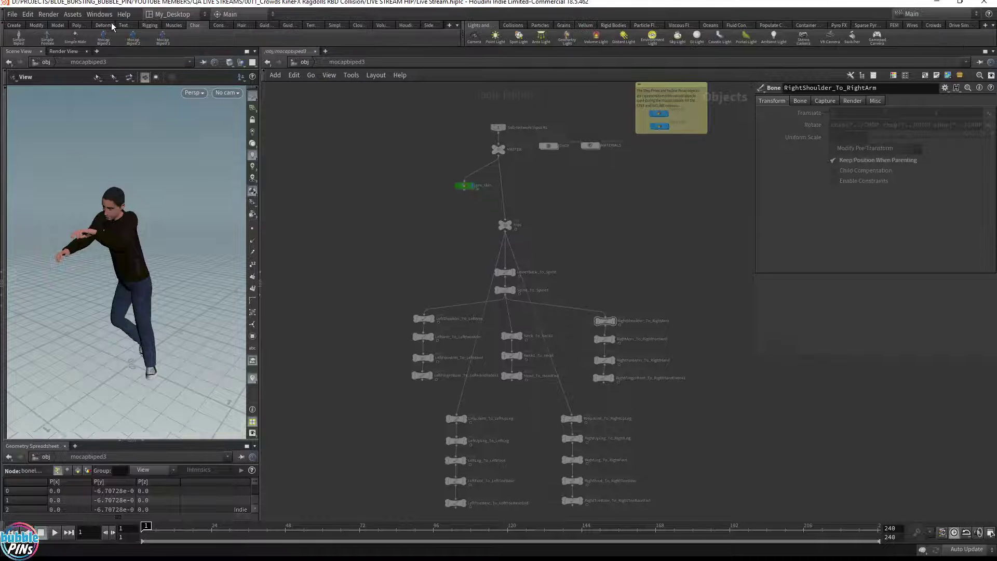
left_click(150, 25)
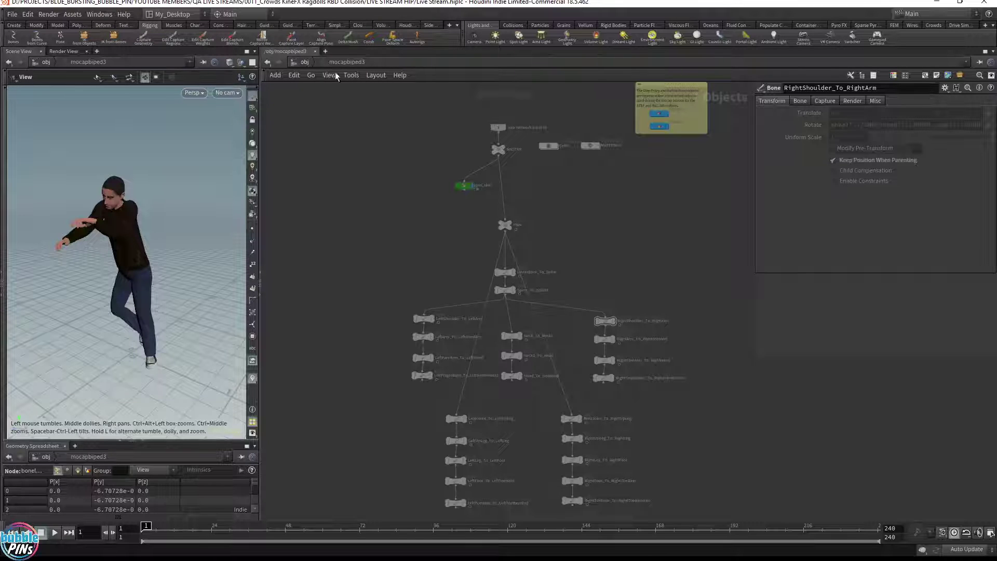
left_click(3, 29)
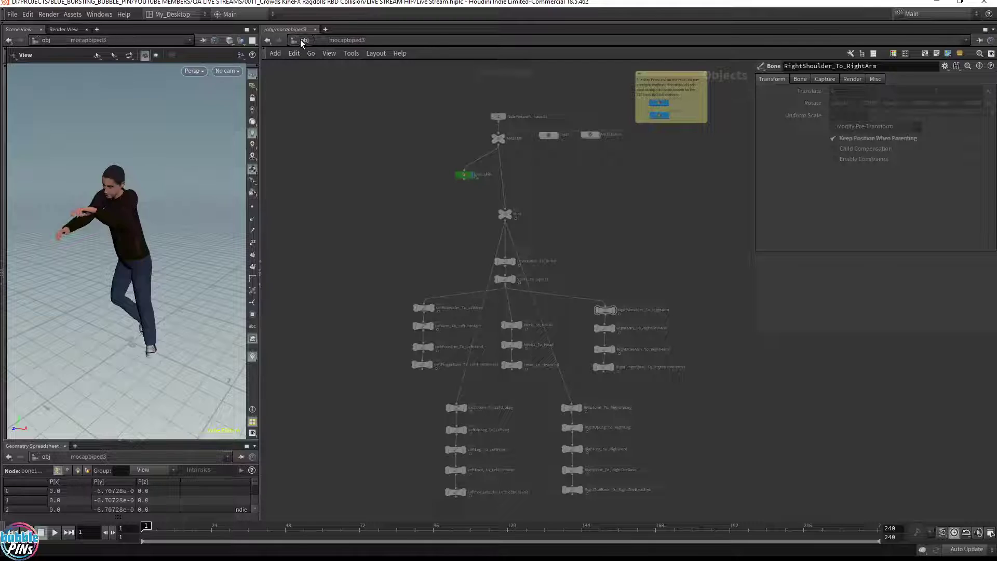
left_click(304, 40)
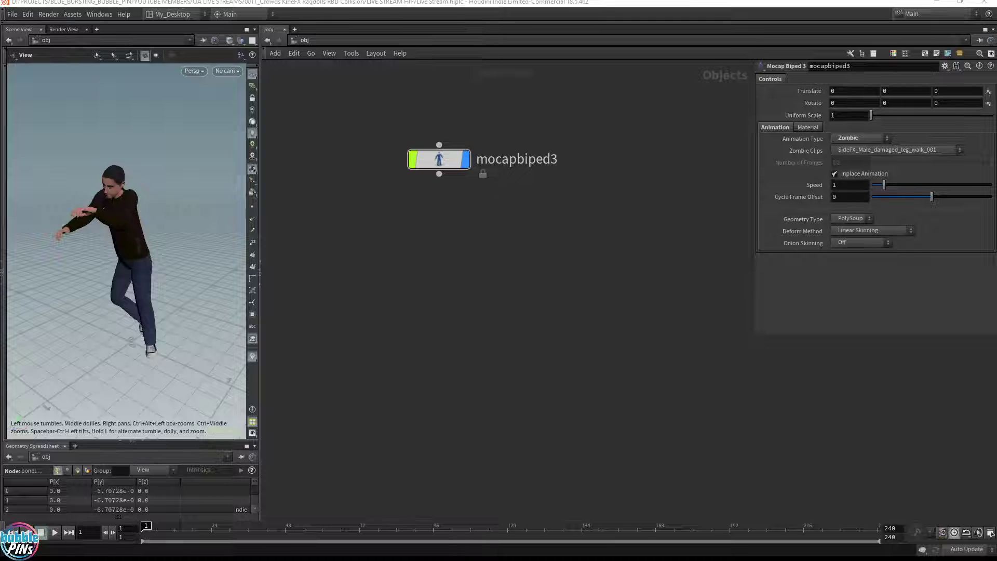
Add a Geometry object below the mocap character and hide the mocap character in the viewport.
key("Tab")
key("Return")
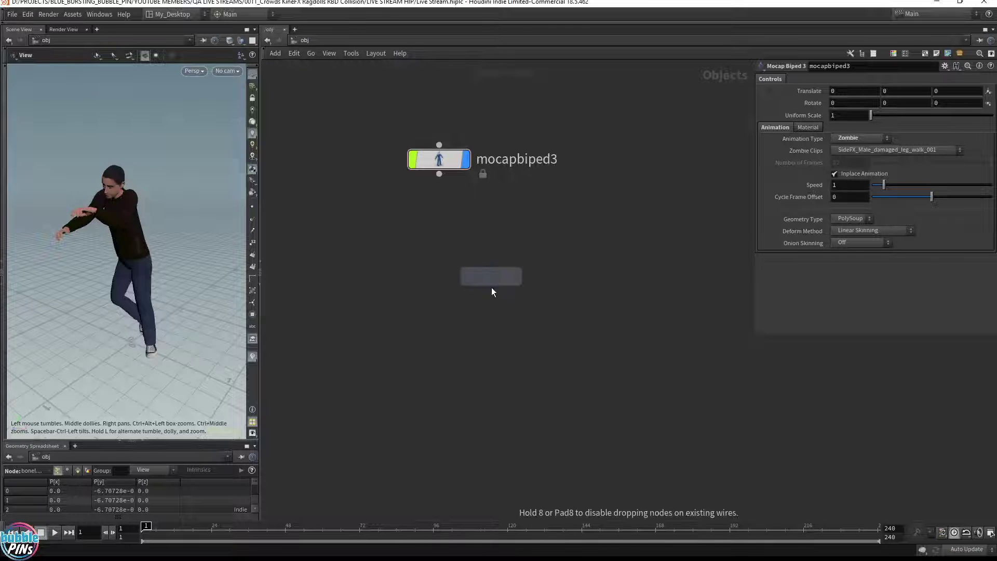
left_click(441, 240)
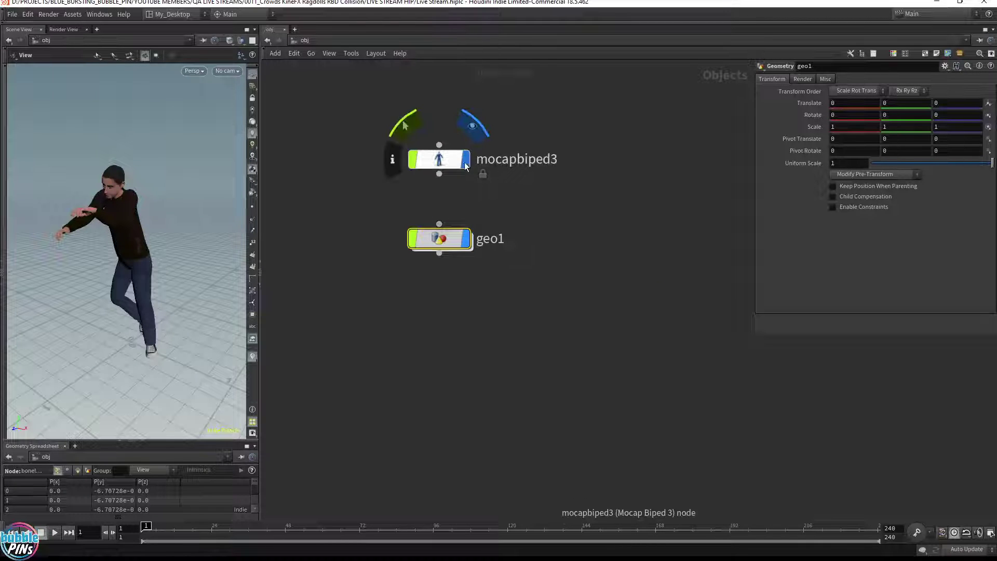
left_click(465, 159)
Rename the new Geometry object as zombie_Agent.
double_click(494, 239)
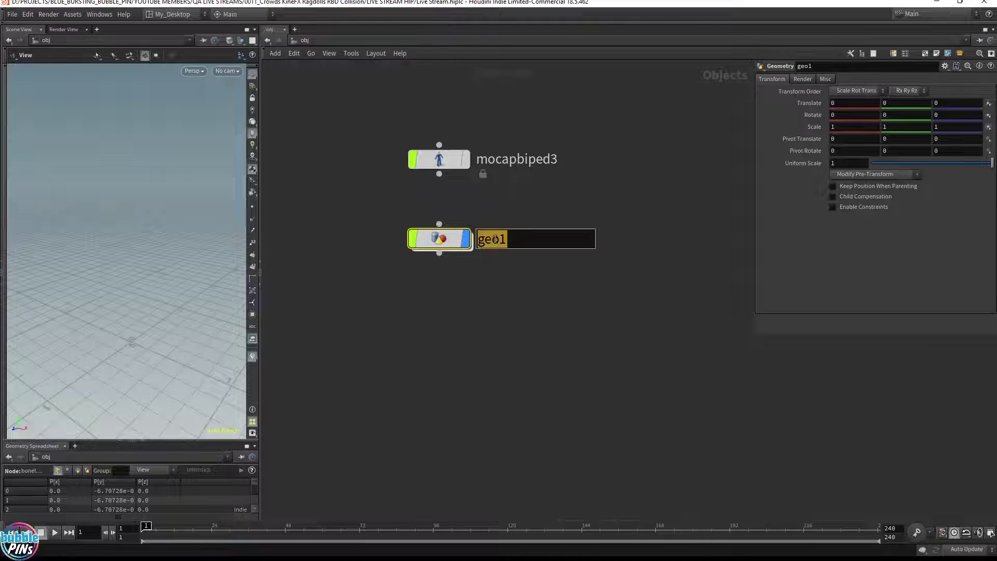
type("zombie_A")
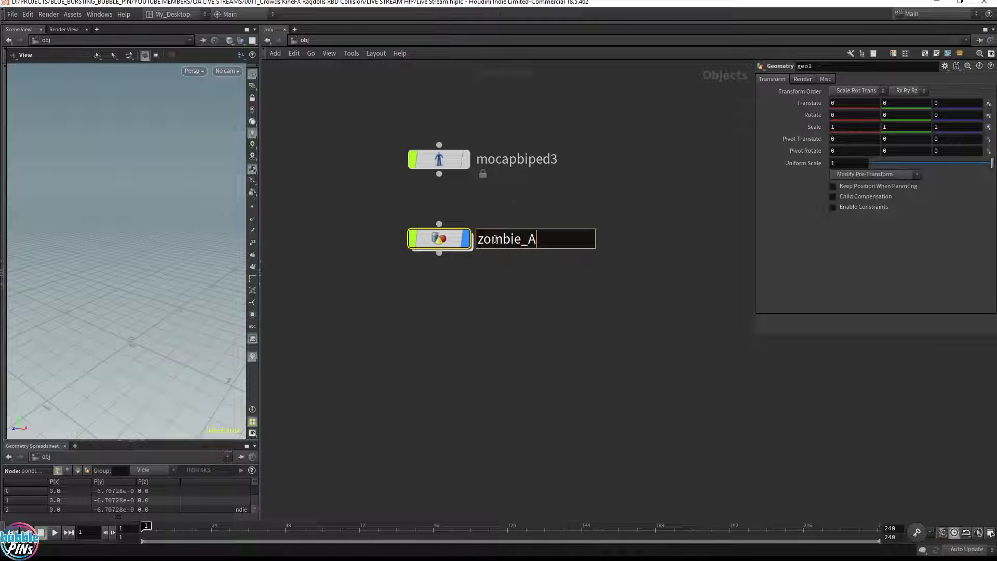
type("gent")
key("Return")
Add an Agent node inside the zombie_Agent object.
double_click(454, 232)
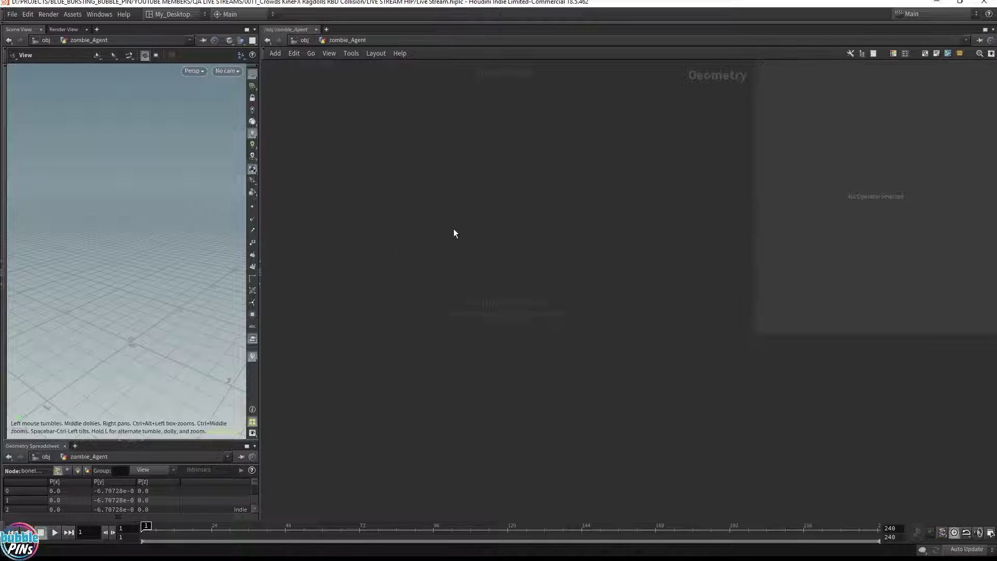
key("Tab")
type("agent")
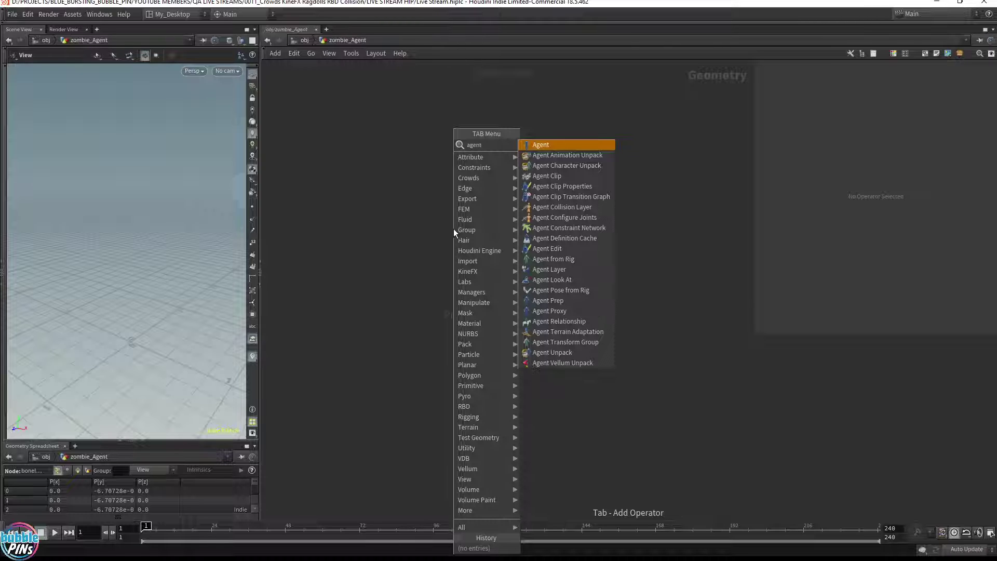
left_click(553, 145)
left_click(462, 185)
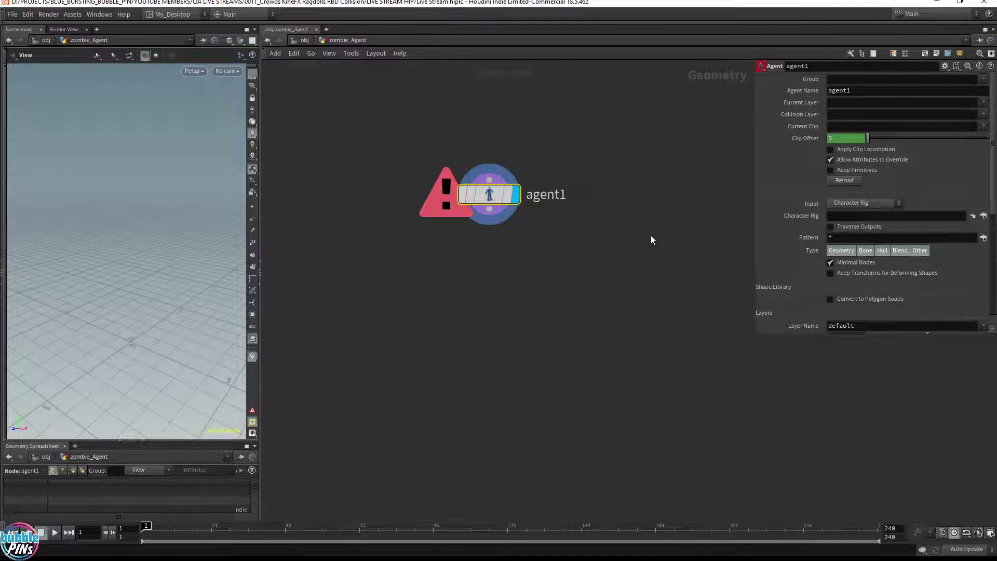
Keep the Agent node's Input as Character Rig and assign /obj/mocapbiped3 as its character rig.
left_click(860, 204)
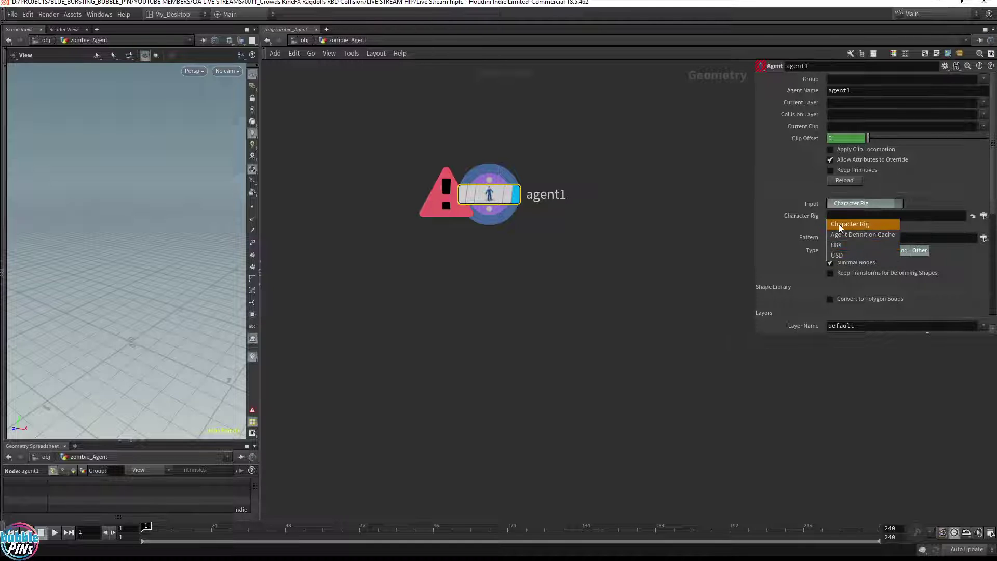
left_click(851, 223)
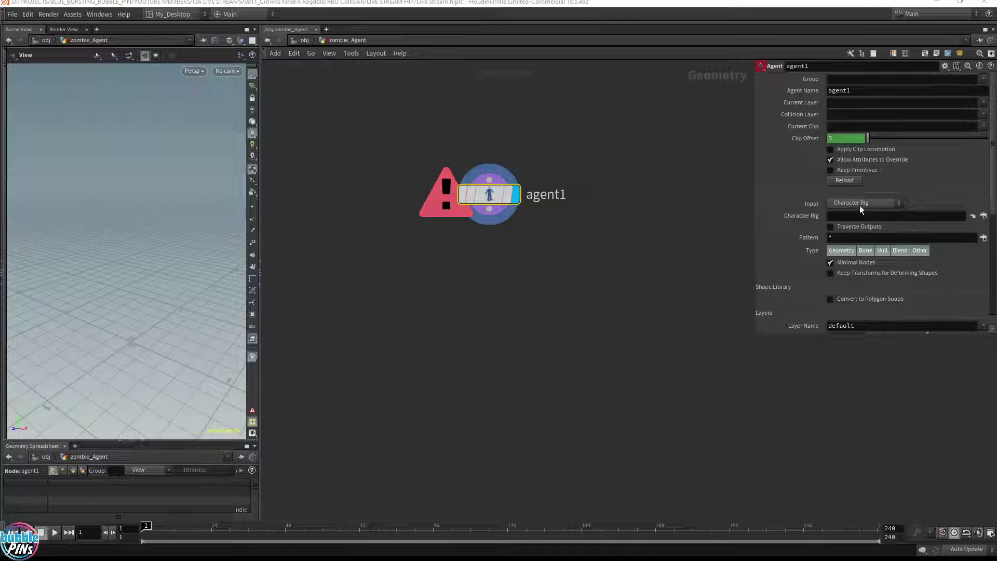
left_click(984, 215)
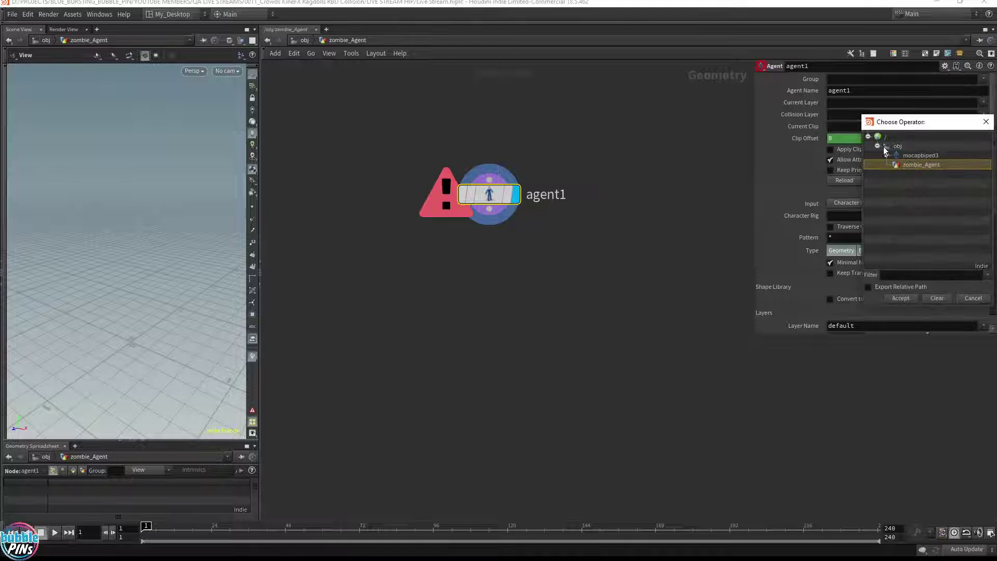
left_click(915, 155)
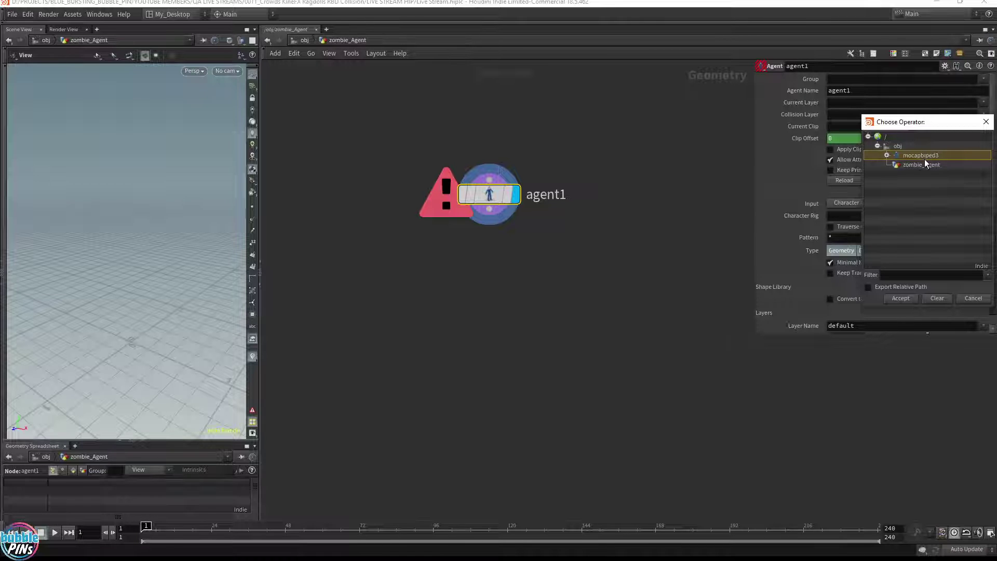
left_click(901, 299)
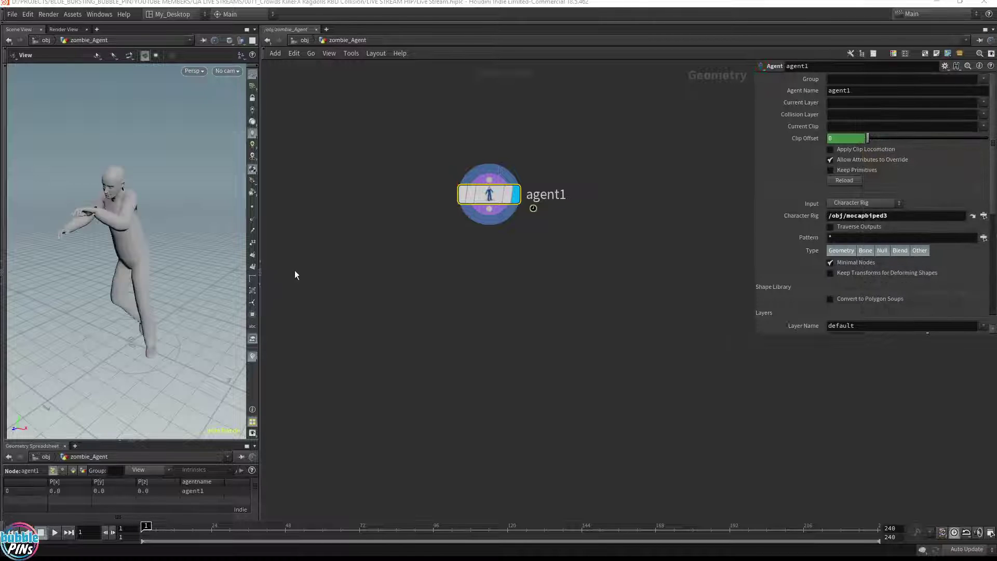
Set the Agent Name to zombie_agent.
left_click(763, 92)
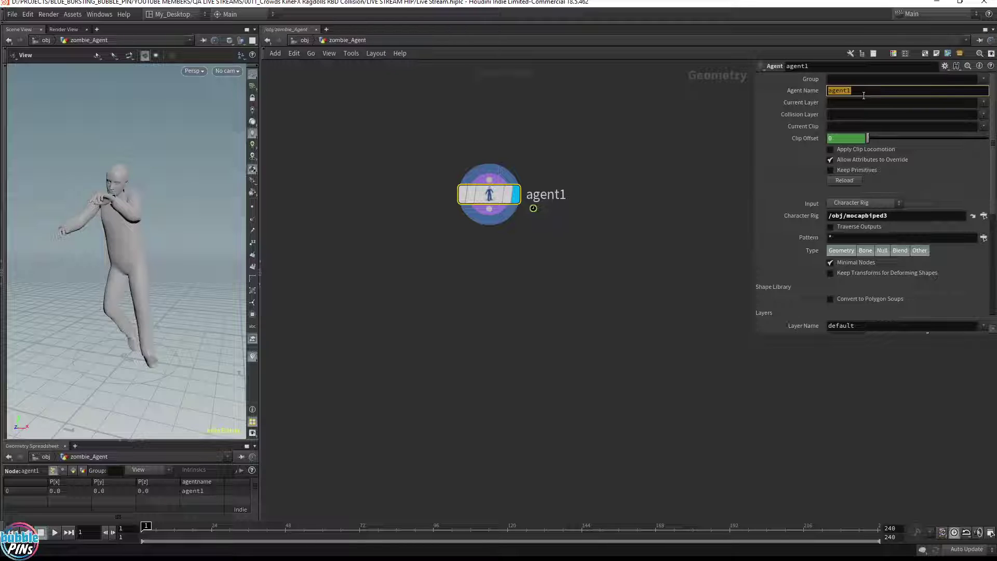
type("zombie_agent")
key("Return")
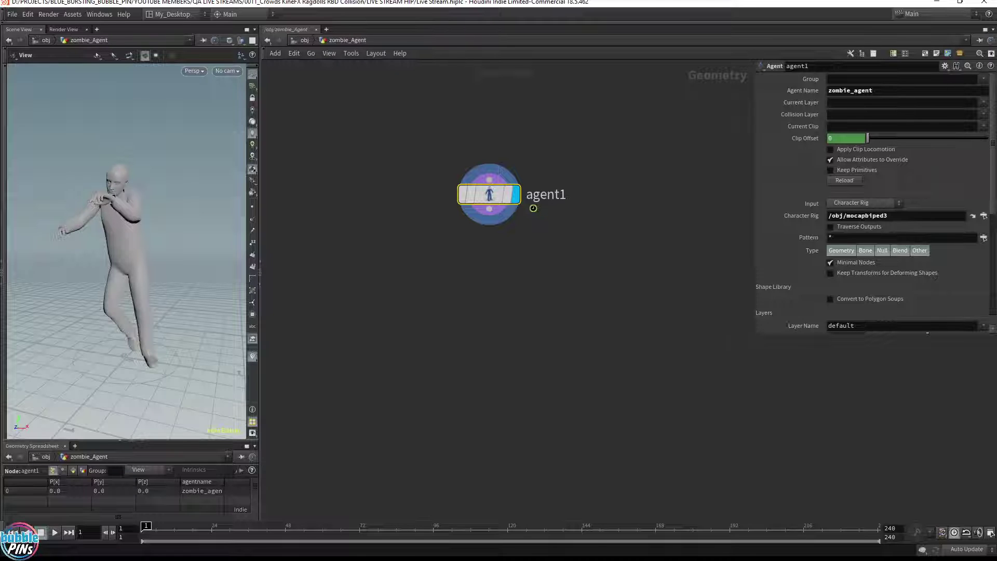
Set the Agent node's Current Layer to default, Collision Layer to collision and Current Clip to walk.
left_click(984, 102)
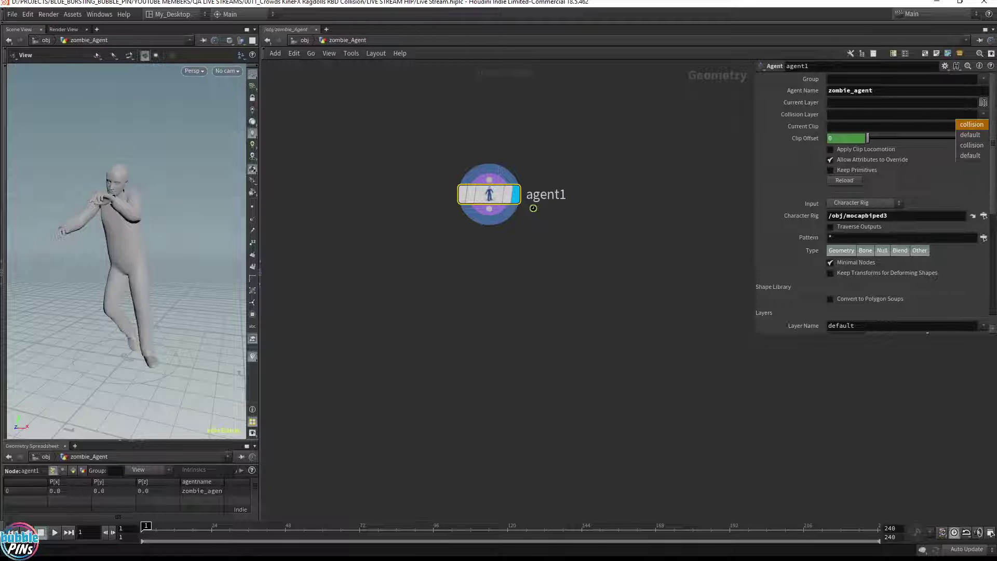
left_click(969, 135)
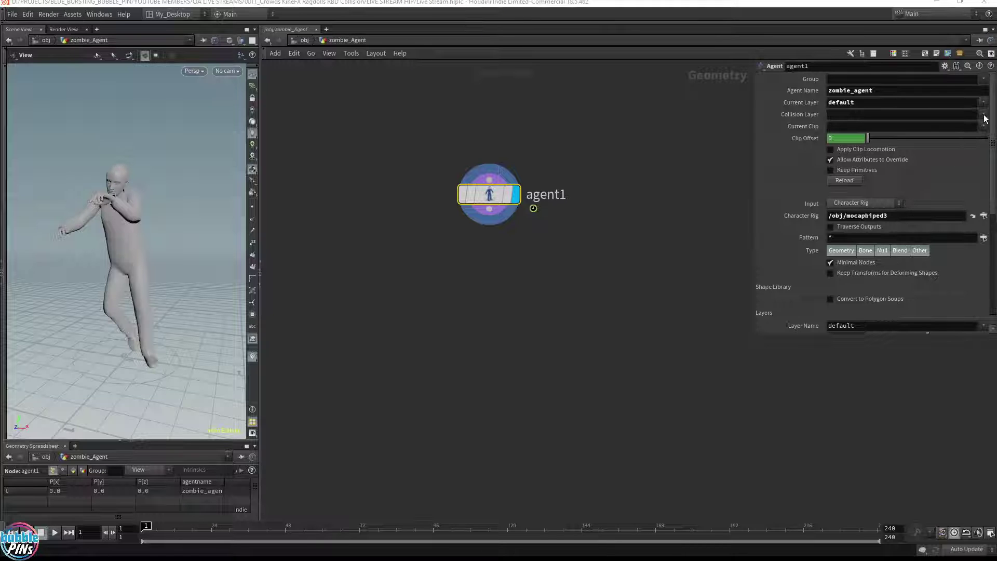
left_click(984, 116)
left_click(970, 136)
left_click(981, 128)
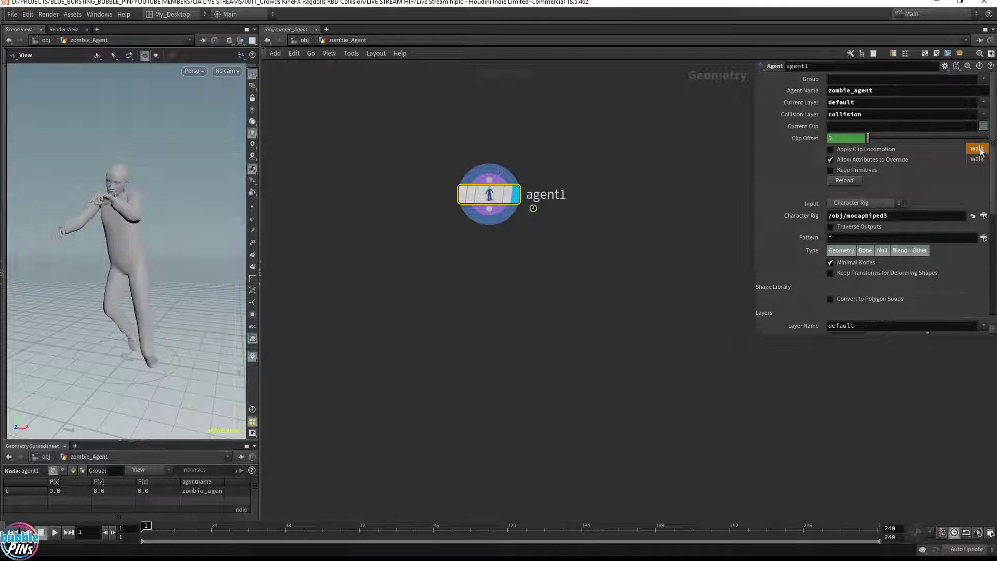
left_click(981, 151)
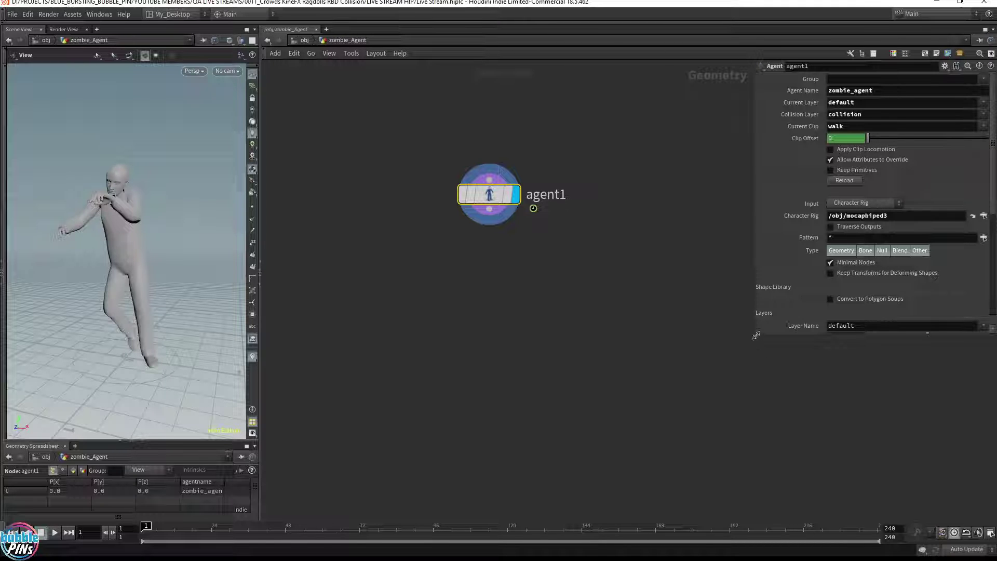
Set the Agent node's Clip Name to zombie_walk and reload the agent.
left_click_drag(756, 338, 696, 368)
left_click(305, 40)
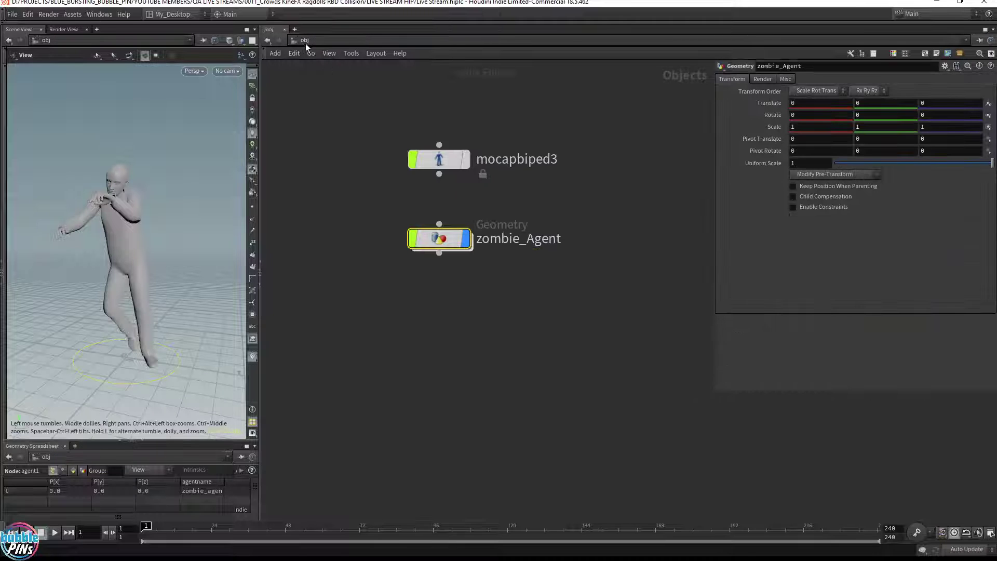
left_click(436, 165)
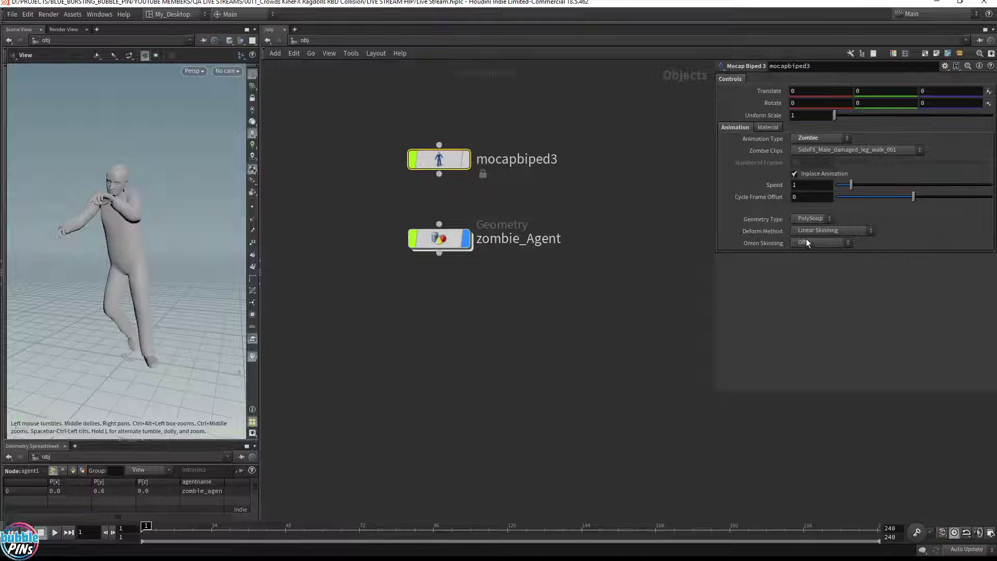
double_click(431, 239)
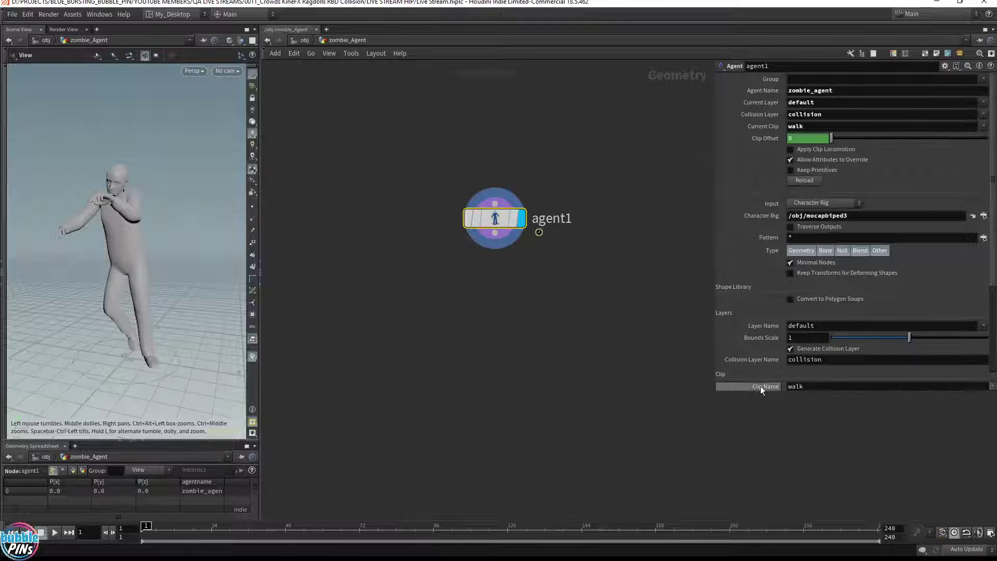
left_click_drag(756, 393, 747, 499)
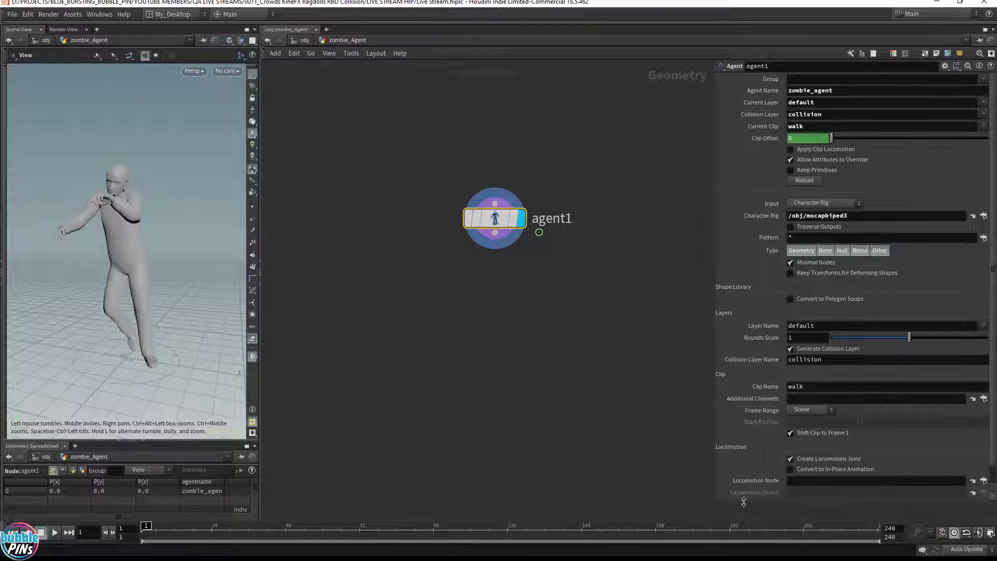
left_click(824, 390)
key("Home")
type("zombie_")
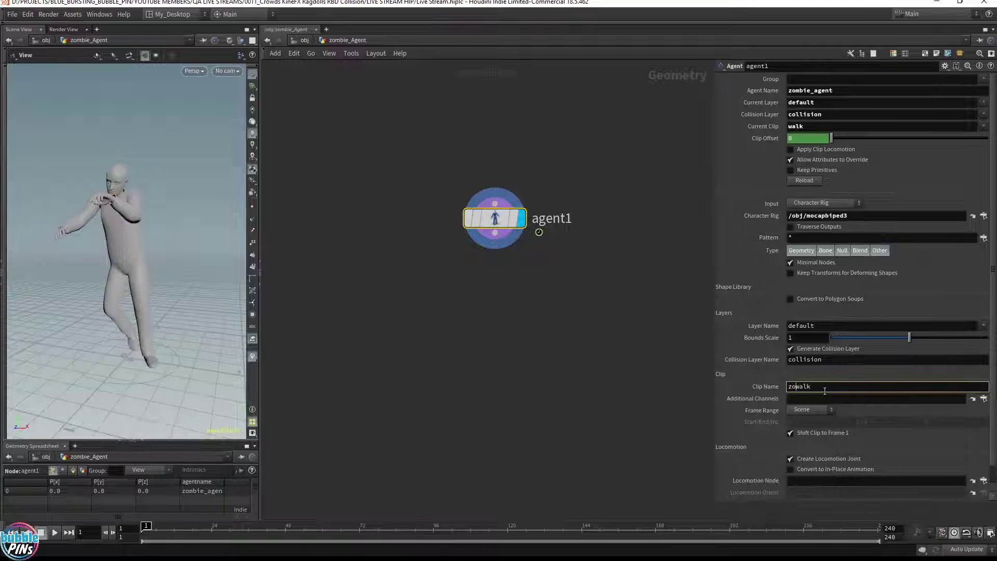
key("Return")
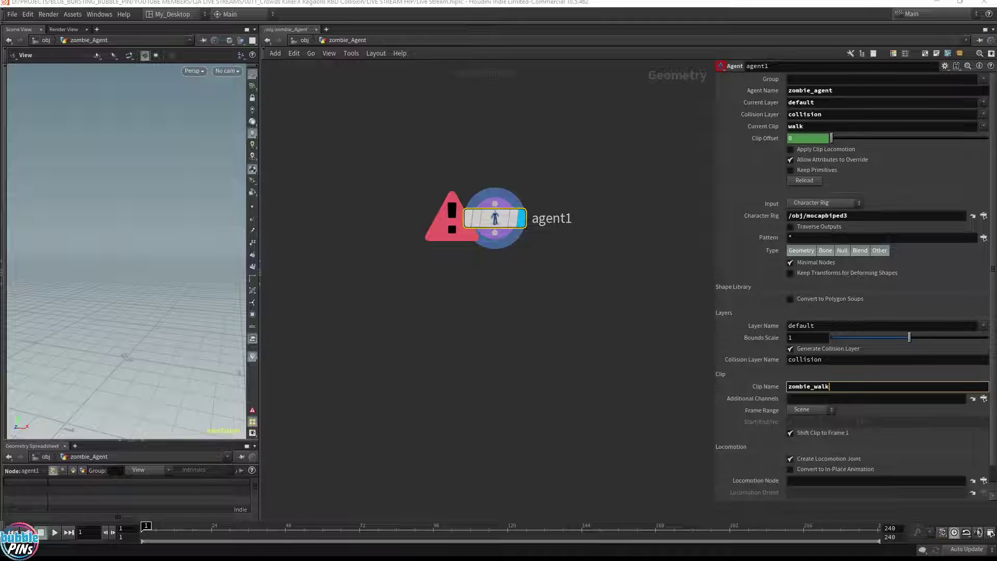
left_click(801, 182)
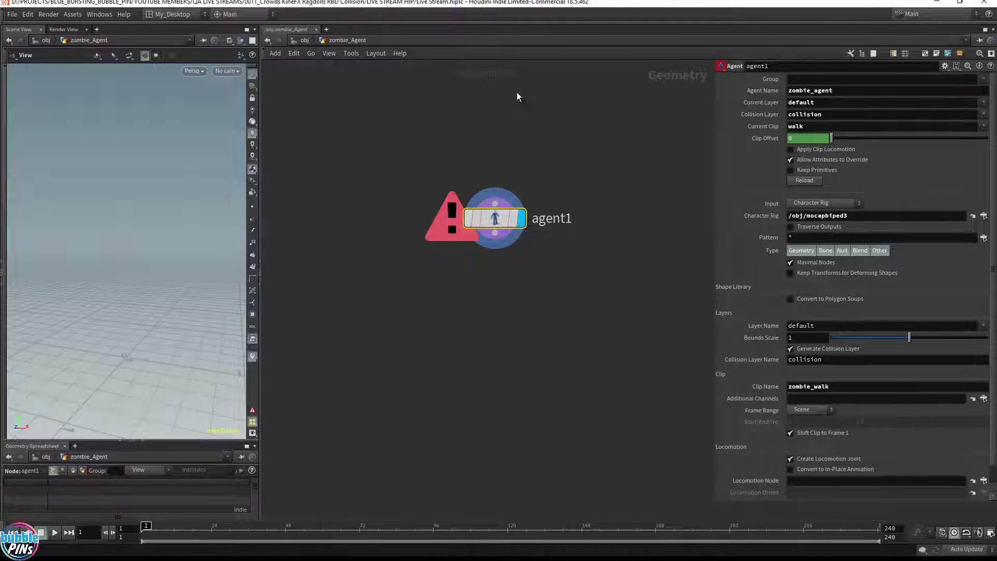
middle_click_drag(517, 93, 524, 113)
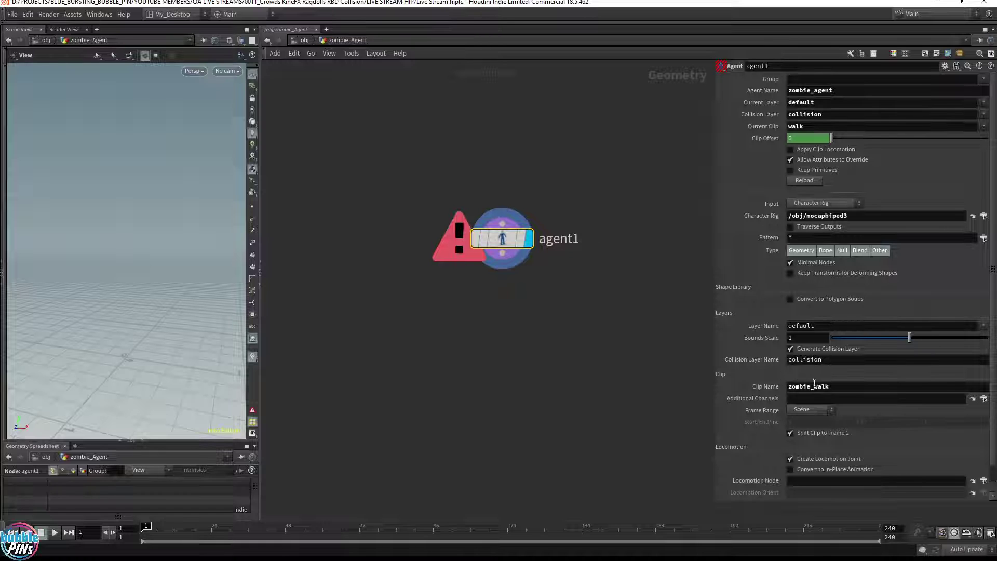
Rename the mocapbiped3 object at object level as zombie_walk.
left_click(304, 40)
left_click(439, 159)
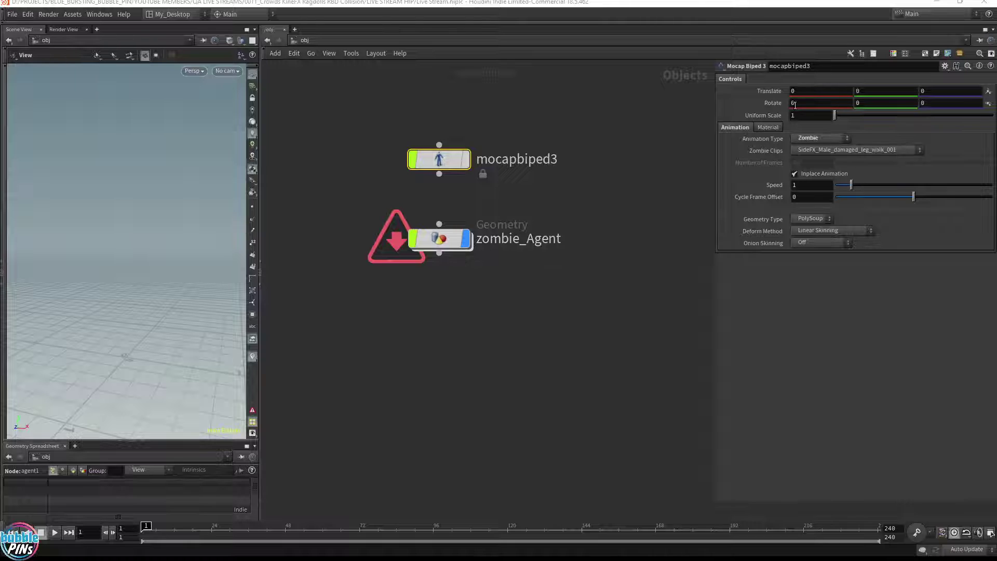
double_click(524, 161)
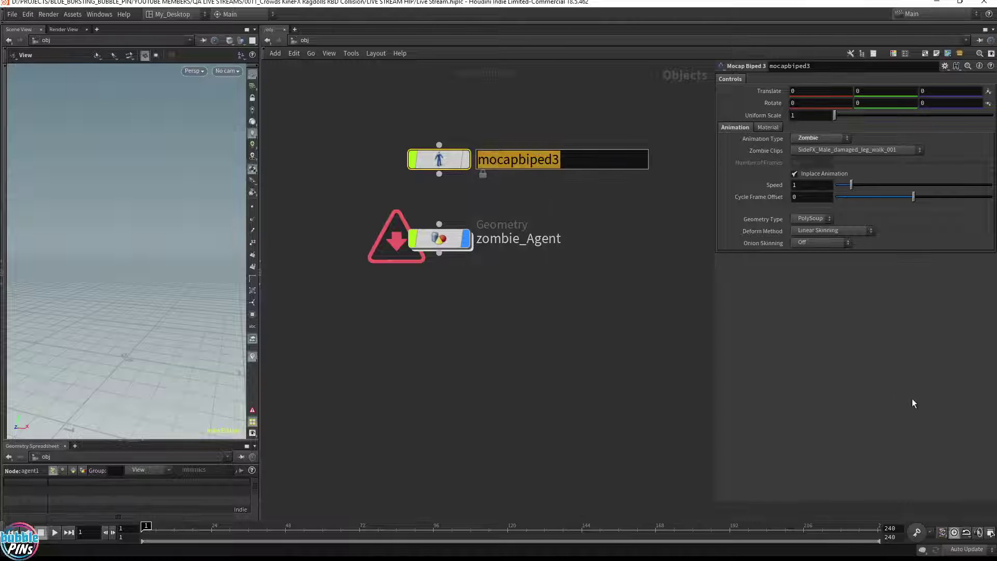
type("zombie_walk")
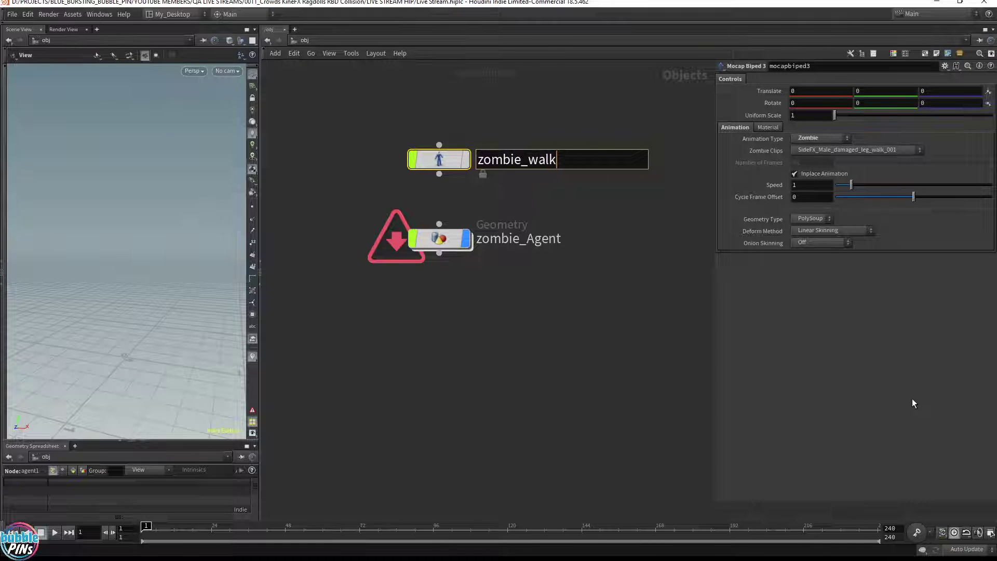
key("Return")
Assign /obj/zombie_walk as the Character Rig of the Agent node inside zombie_Agent and set its Clip Name to walk.
double_click(439, 238)
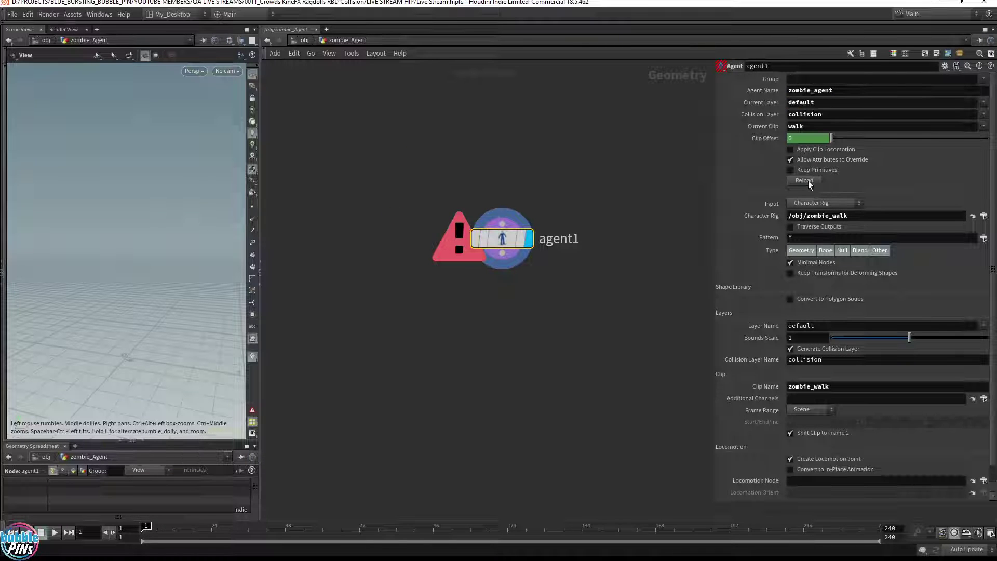
left_click(983, 215)
double_click(919, 179)
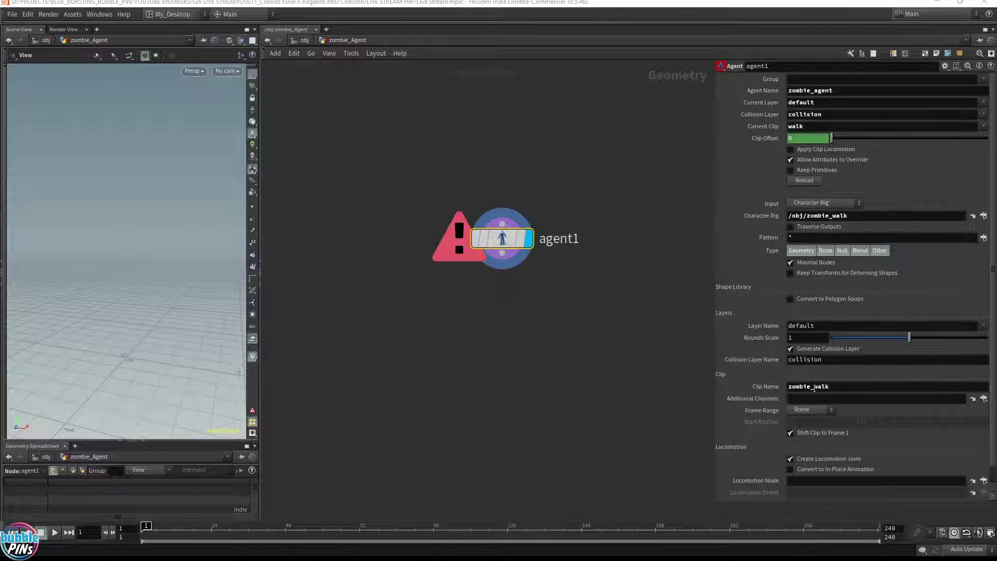
double_click(813, 387)
type("walk")
key("Return")
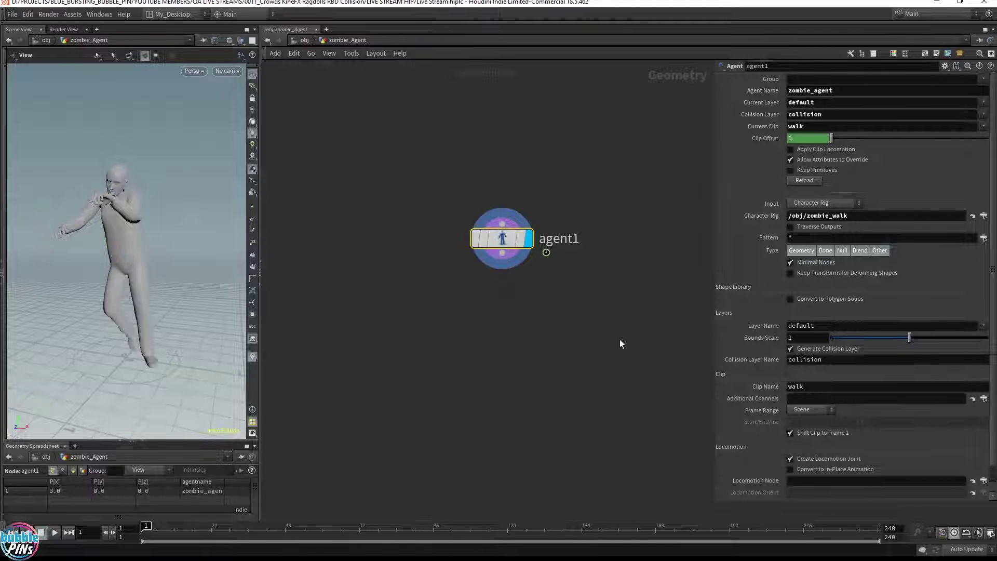
Examine the agent's collision layer, frame range and clip name settings, and the zombie_walk character's animation and material settings.
left_click(619, 341)
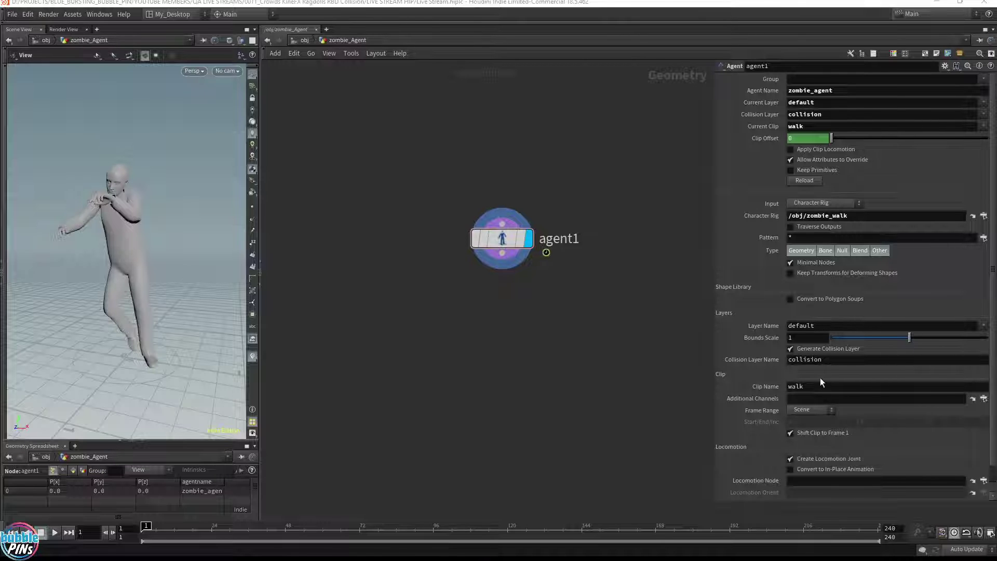
left_click(829, 364)
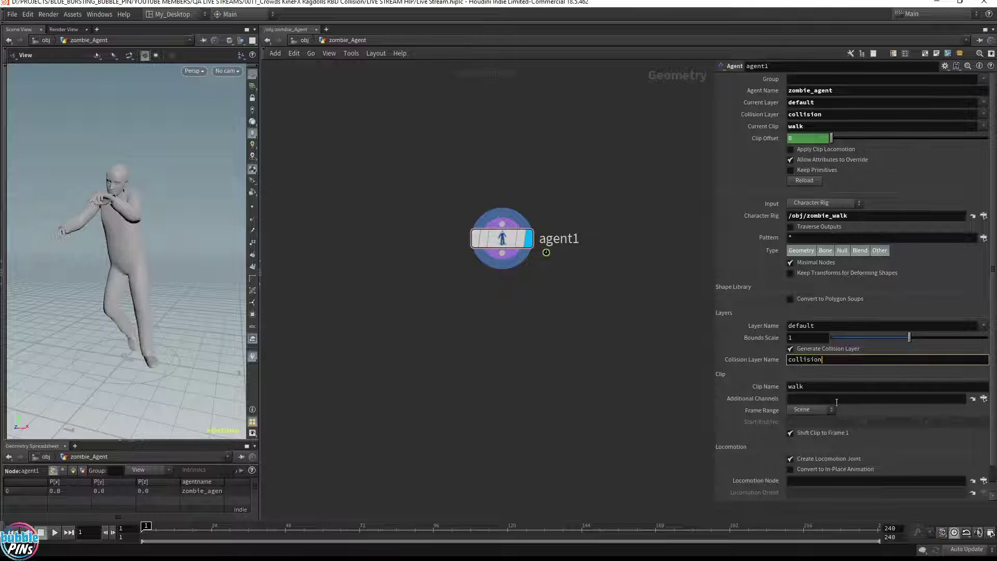
left_click(800, 410)
left_click(805, 431)
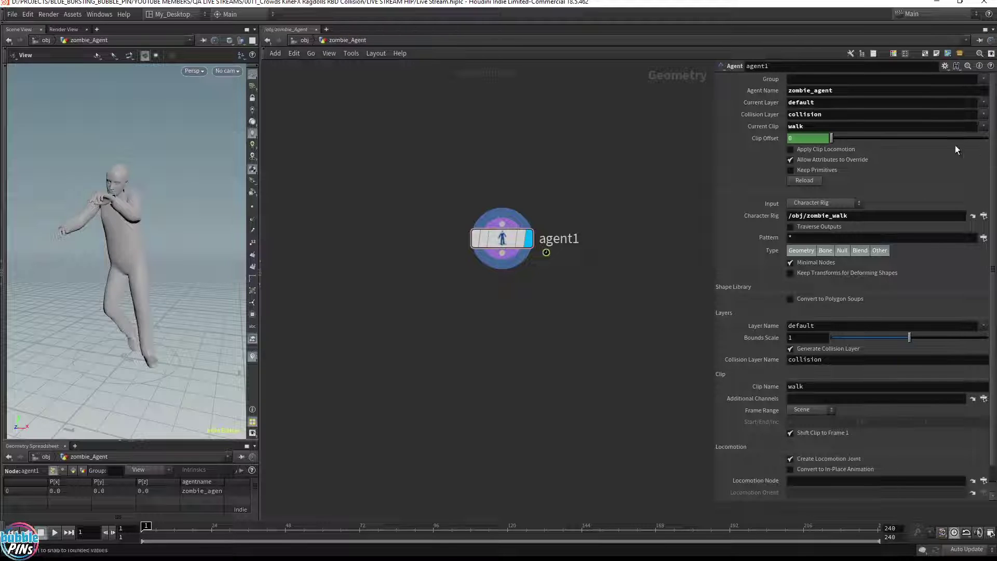
left_click(304, 40)
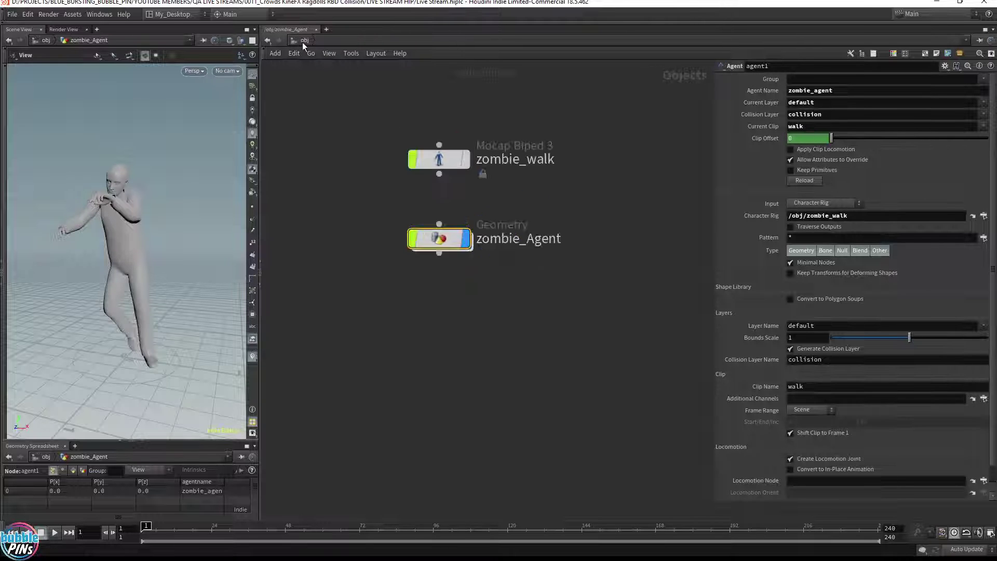
left_click(445, 161)
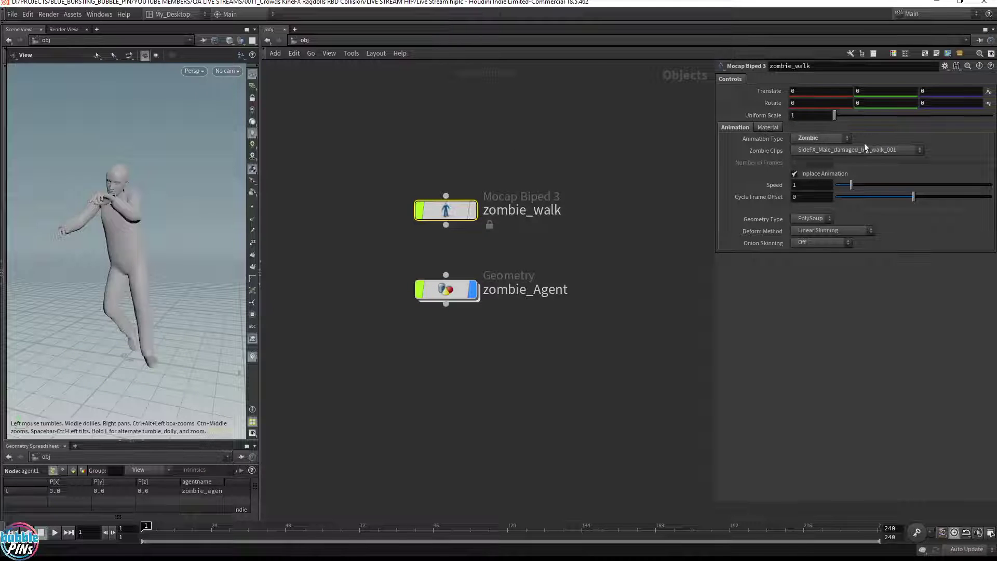
left_click(766, 126)
left_click(738, 127)
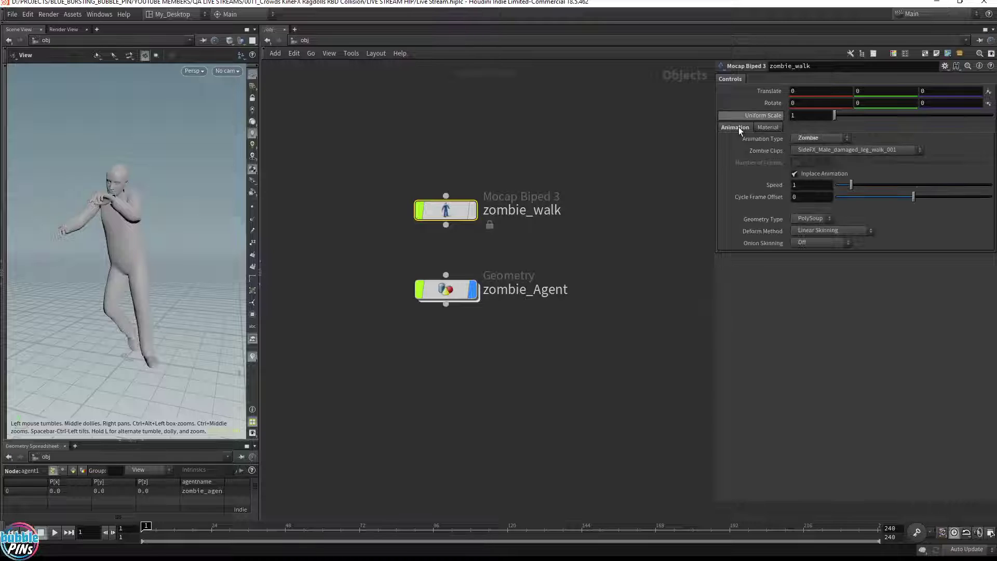
left_click(828, 137)
left_click(828, 137)
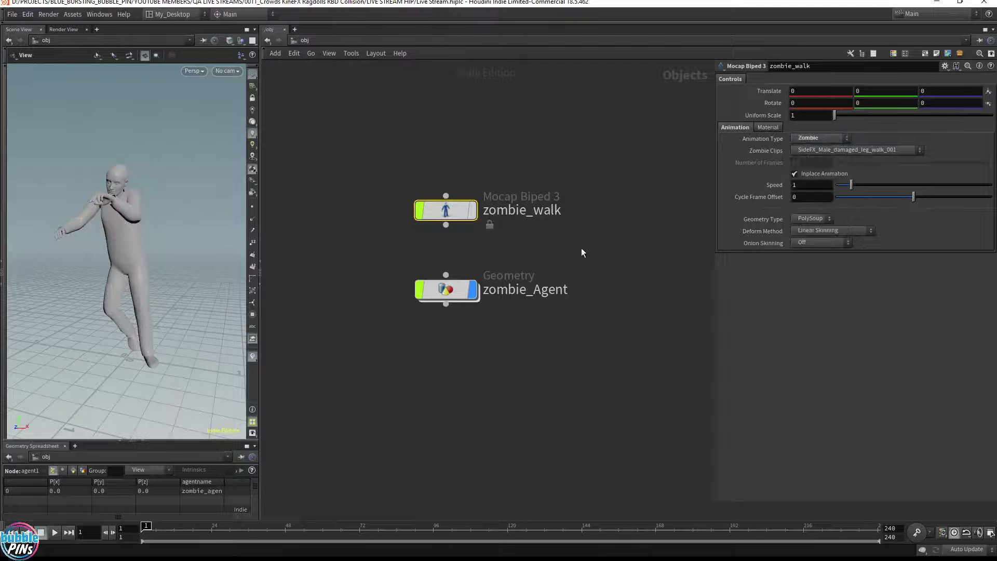
left_click(449, 289)
double_click(452, 288)
middle_click_drag(573, 287, 552, 301)
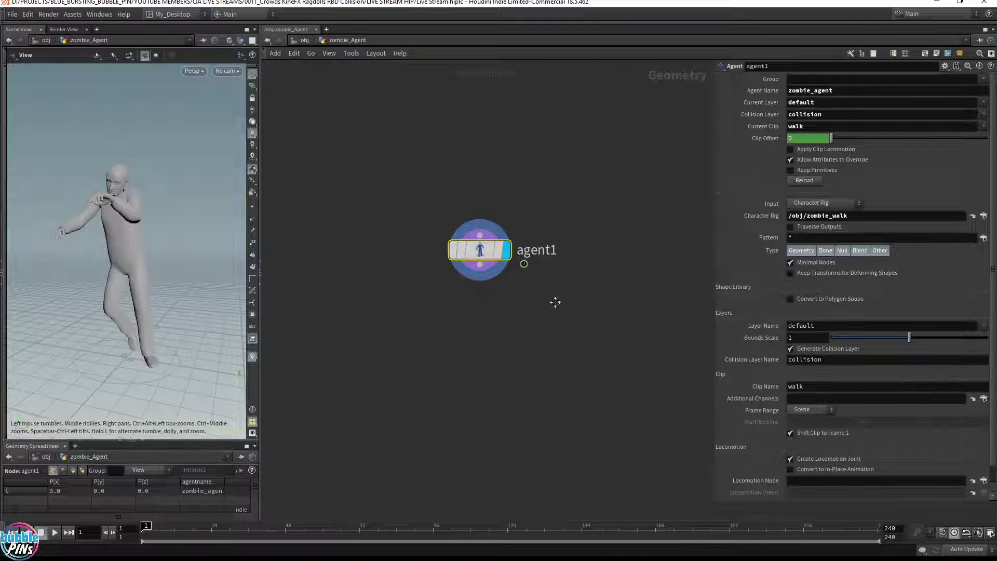
left_click(828, 391)
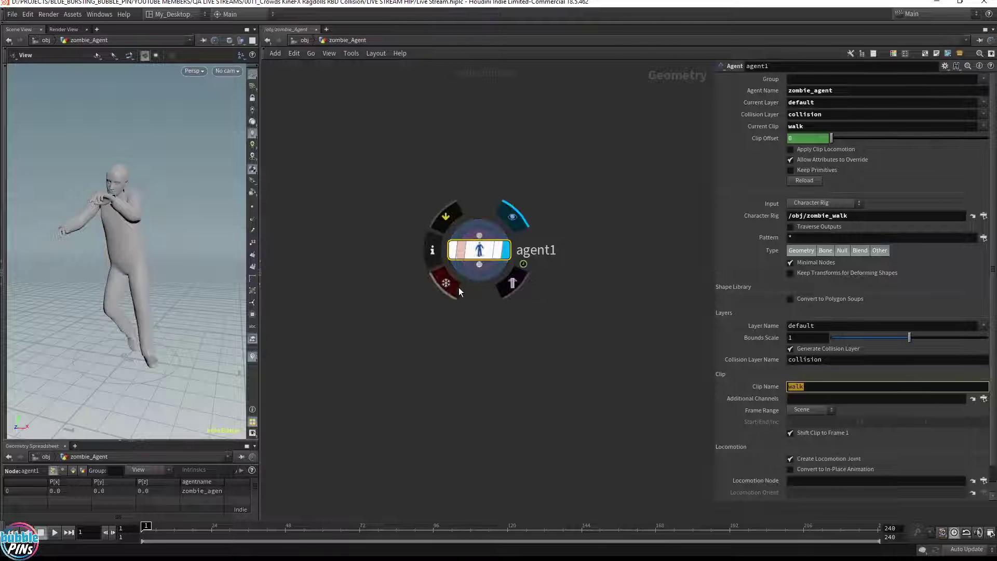
Add a Null below agent1, connect it to the agent's output, name it OUT_Agent and make it the displayed node.
left_click(517, 368)
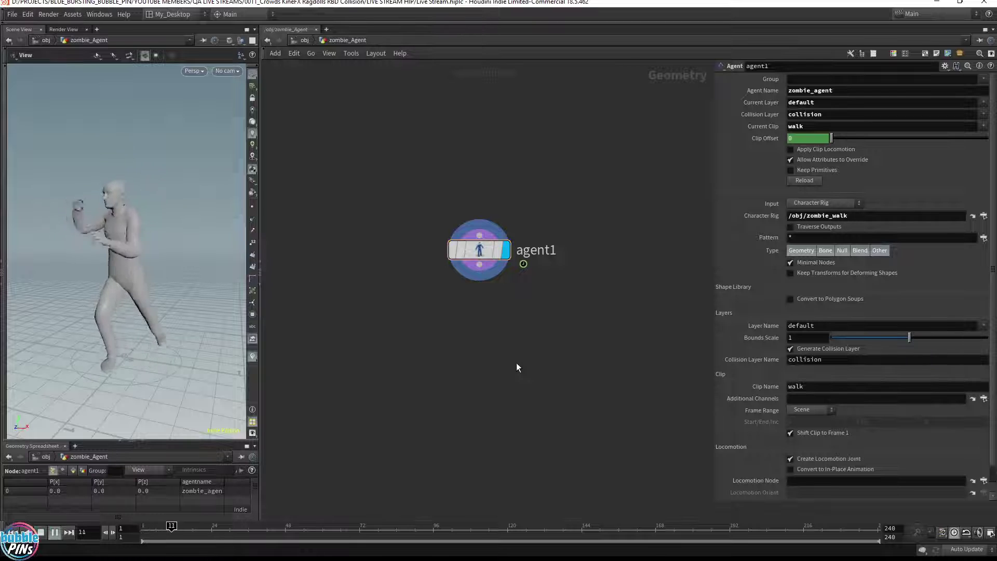
key("Tab")
type("null")
key("Return")
left_click(478, 366)
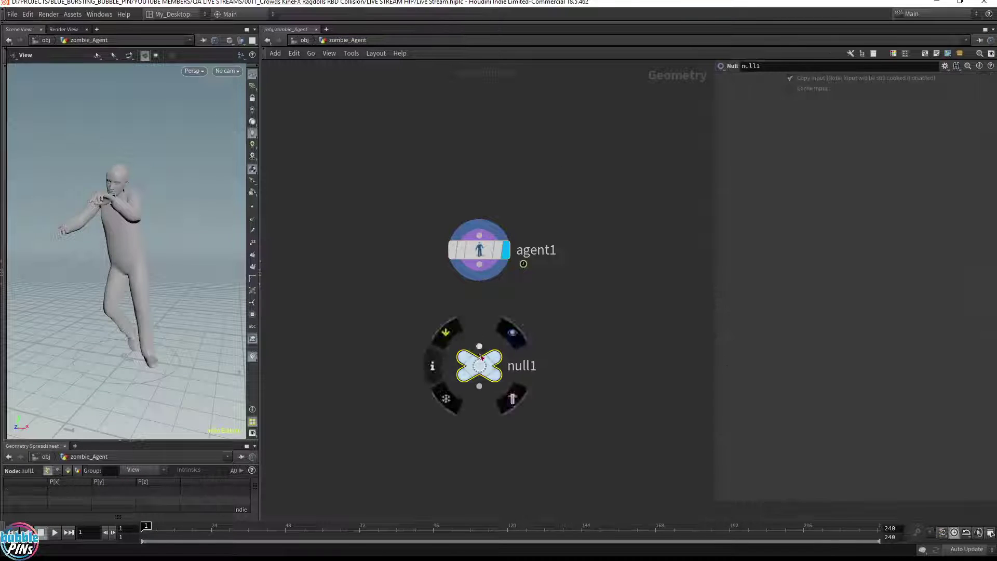
double_click(526, 366)
type("OU")
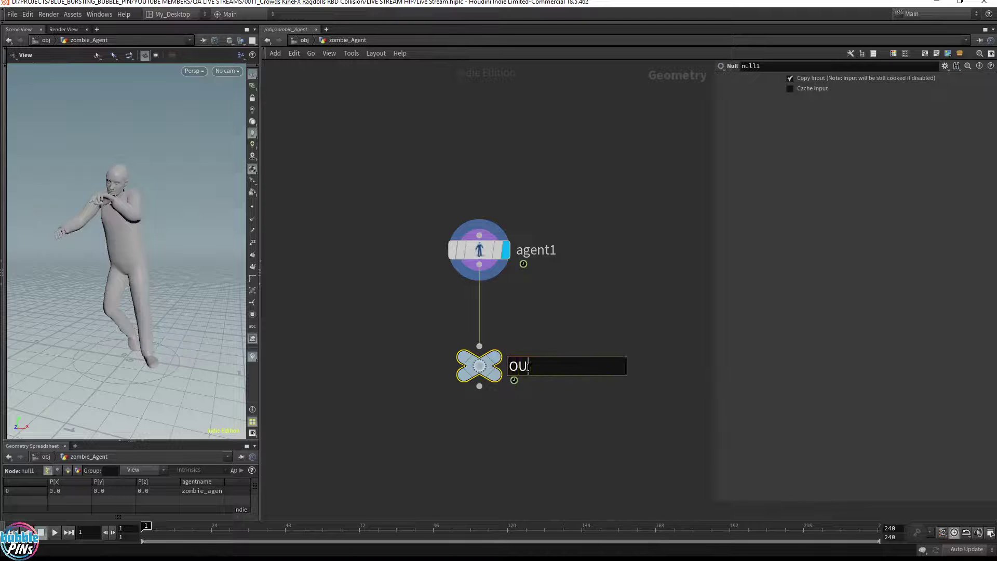
type("T_Agent")
key("Return")
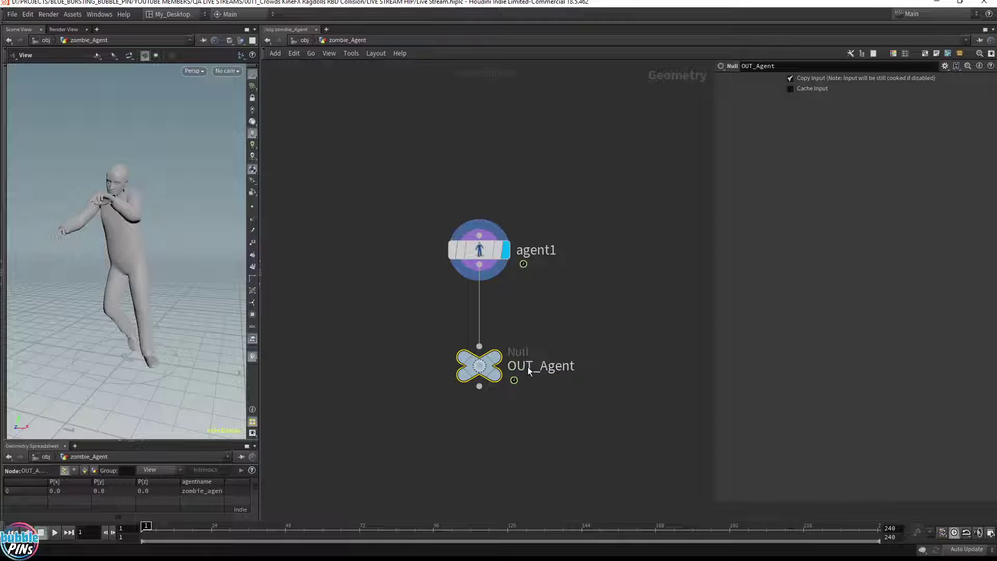
left_click(519, 331)
Save the scene and move the OUT_Agent null farther below agent1.
key("ctrl+s")
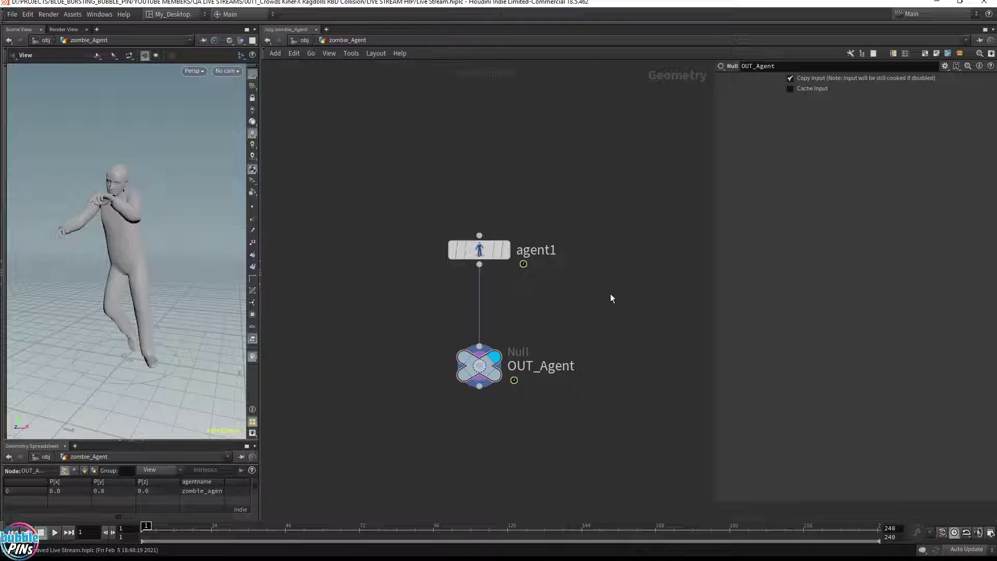
middle_click_drag(478, 345, 468, 212)
left_click_drag(470, 238, 471, 472)
left_click_drag(130, 270, 127, 254)
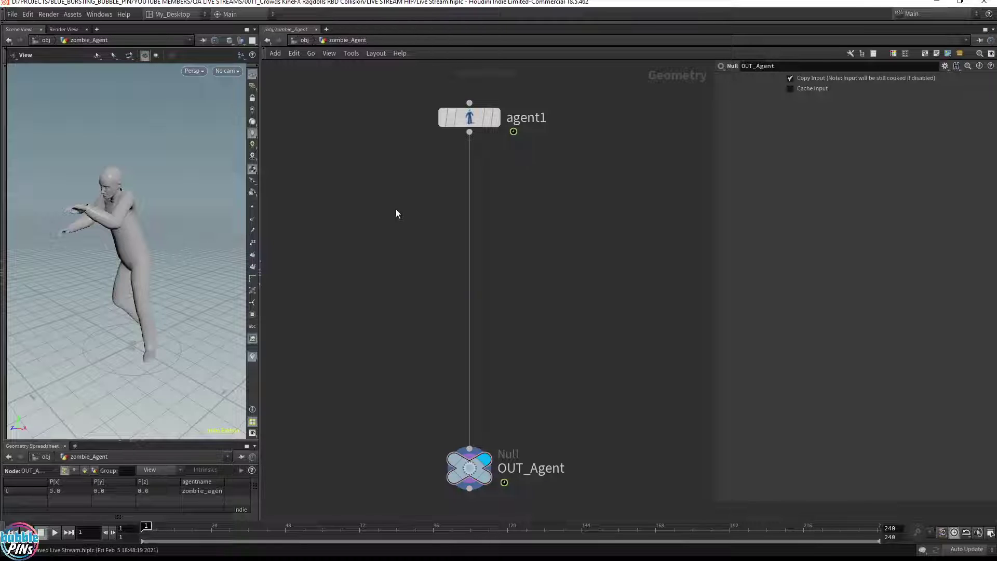
Add a new Geometry object at object level, placed below zombie_Agent.
left_click(305, 40)
key("Tab")
type("g")
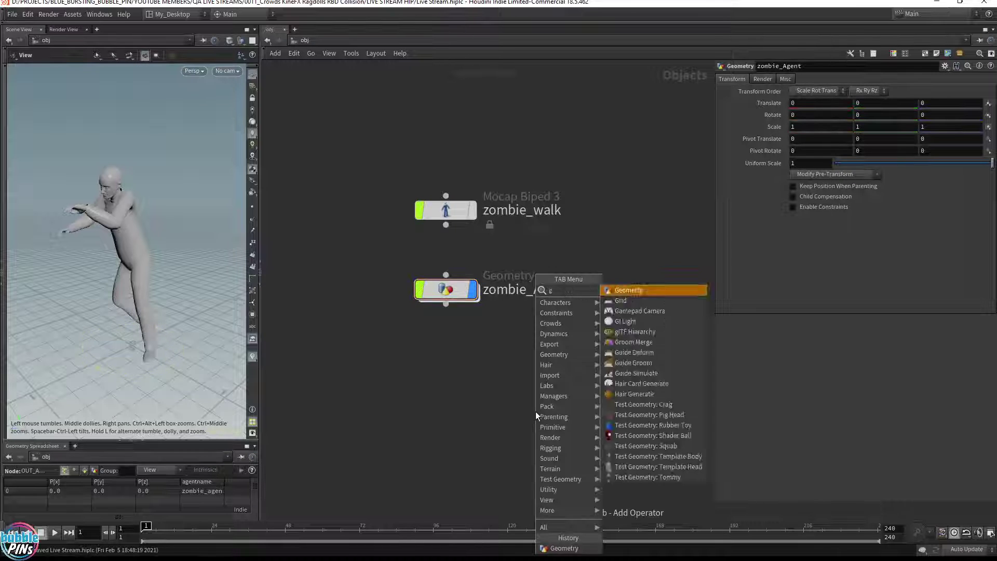
key("Return")
left_click(448, 391)
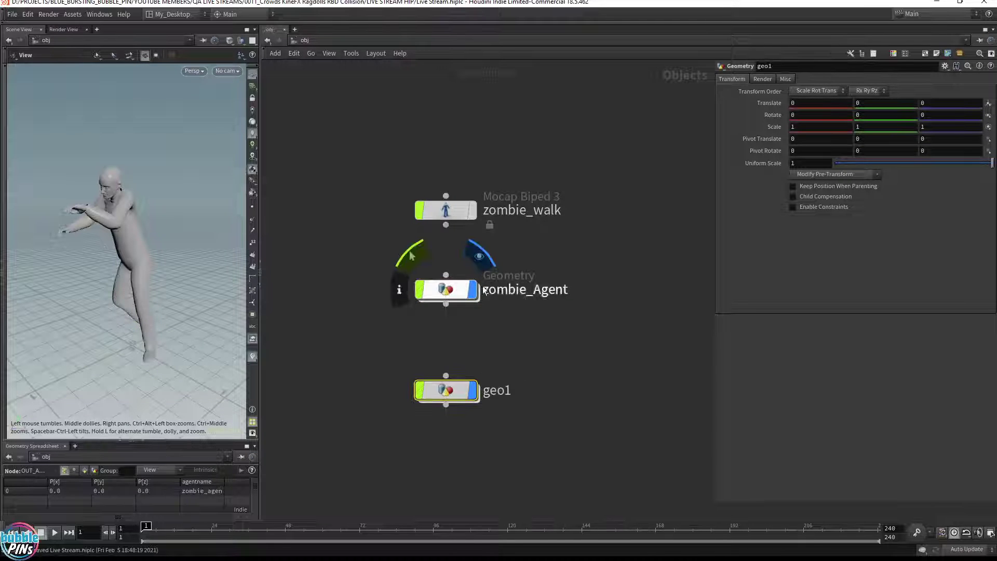
Hide the zombie_Agent object and rename the new Geometry object as Crowd_SIM.
left_click(479, 255)
double_click(496, 390)
type("Cr")
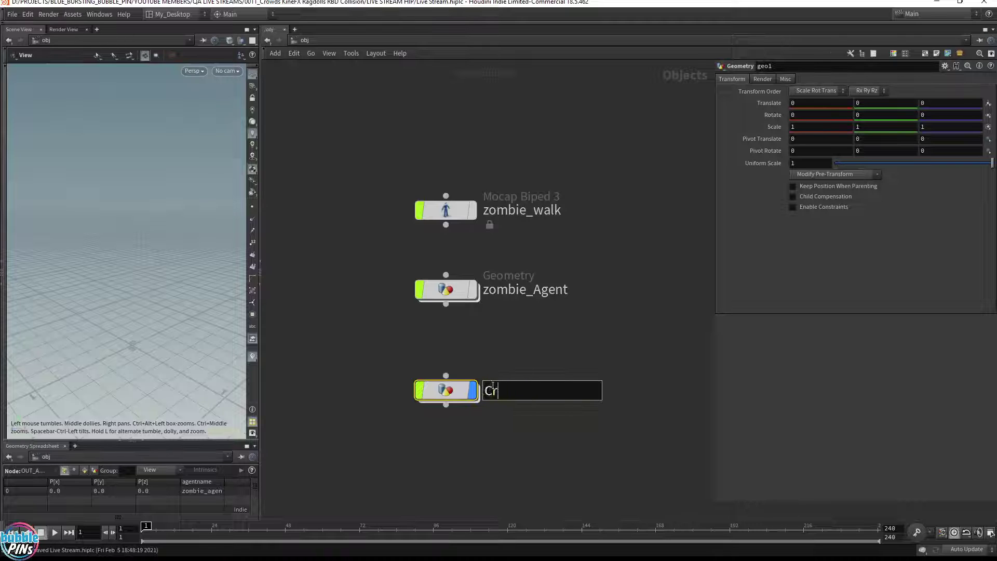
type("owd_Simulatio")
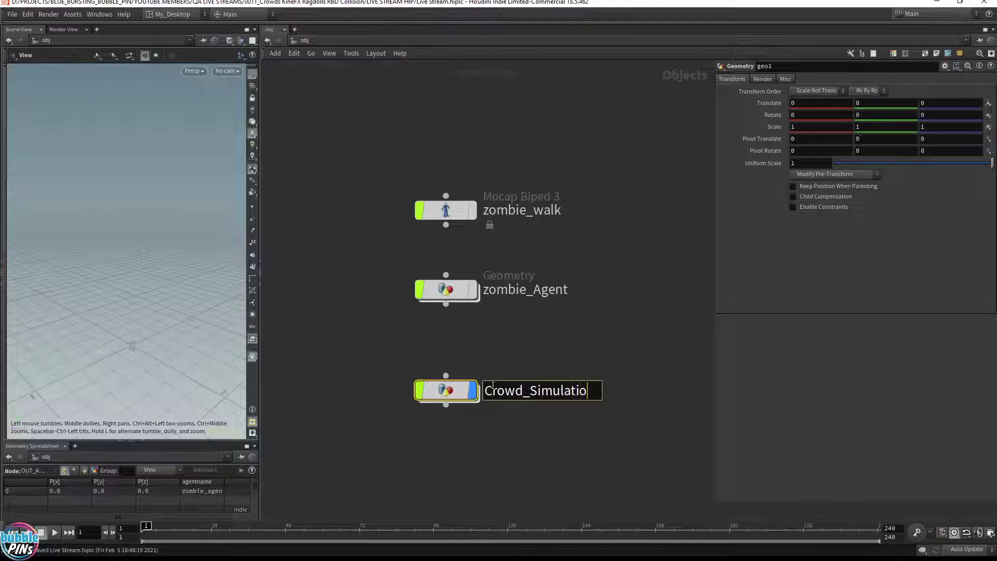
type("n")
key("Return")
double_click(540, 391)
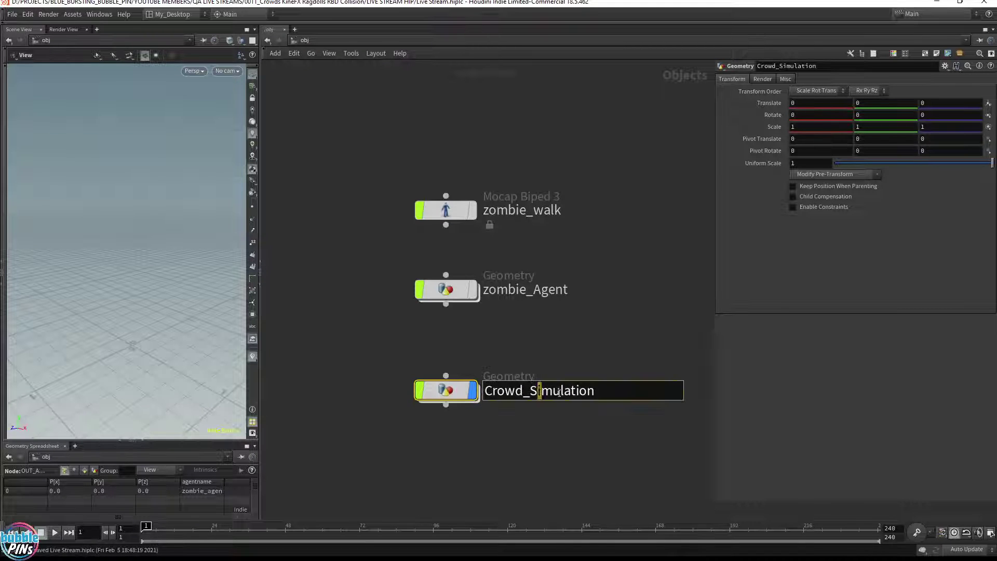
left_click_drag(559, 392, 700, 397)
type("IM")
key("Return")
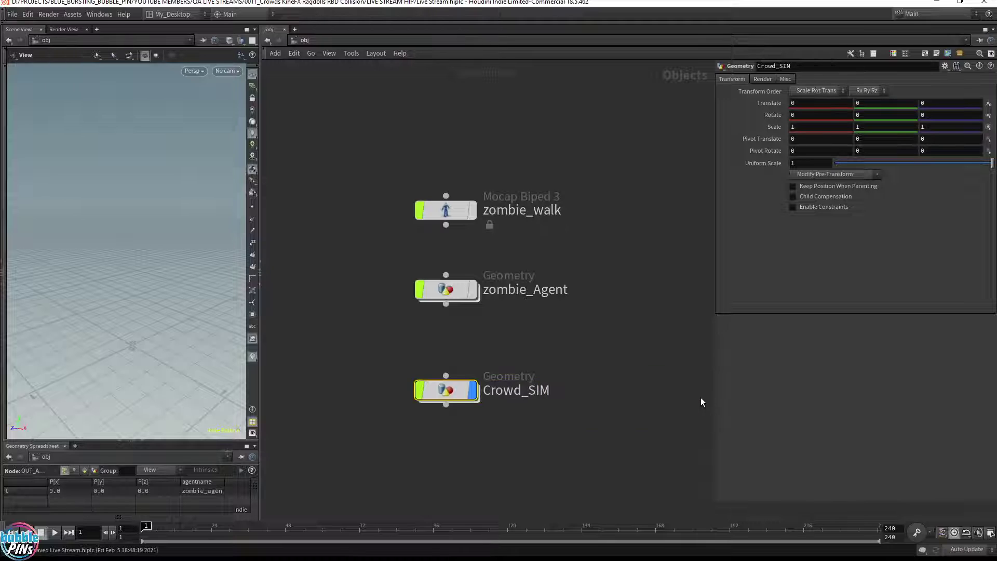
Go inside Crowd_SIM and add an Object Merge node near the top of the network.
double_click(445, 390)
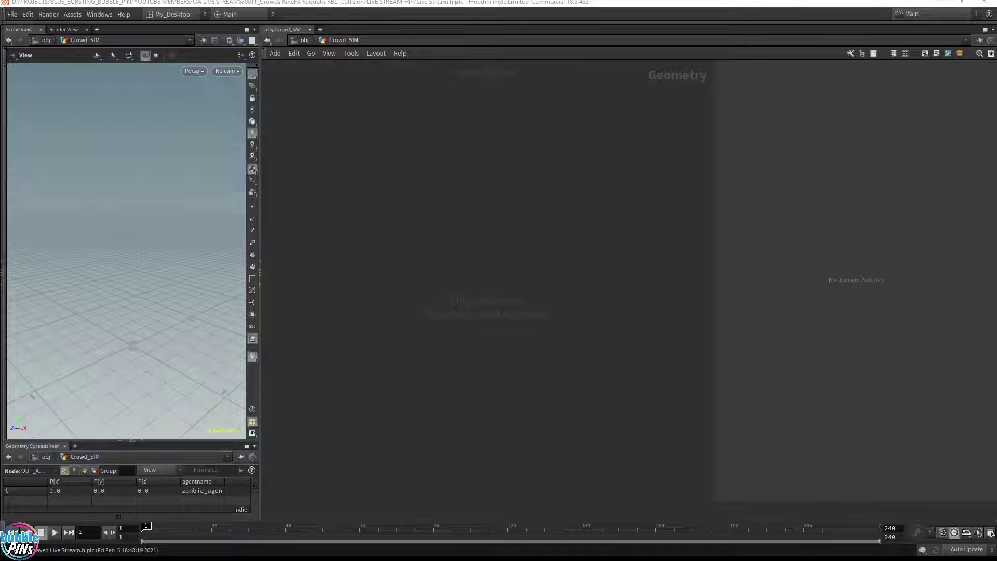
key("Tab")
type("agent")
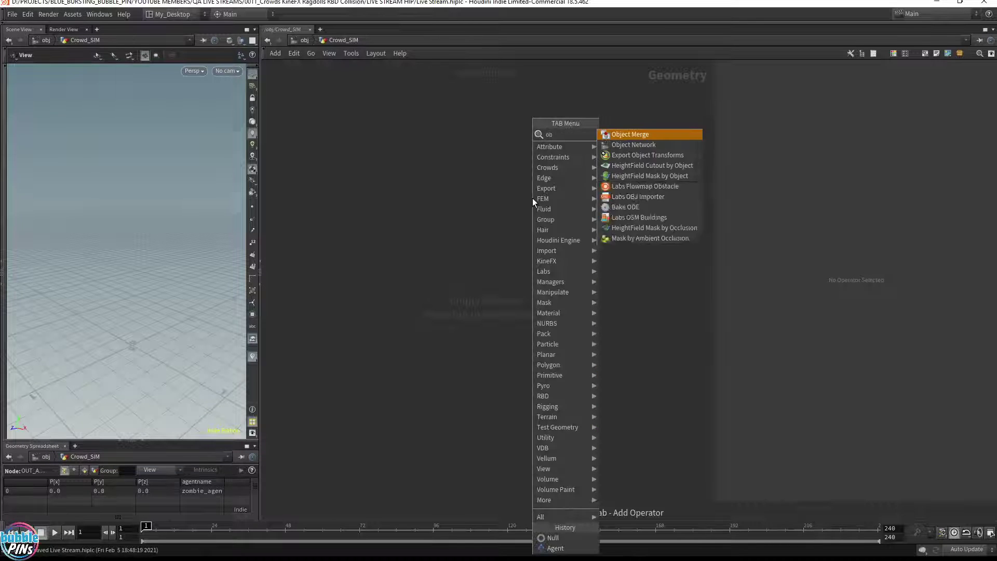
key("Return")
left_click(405, 134)
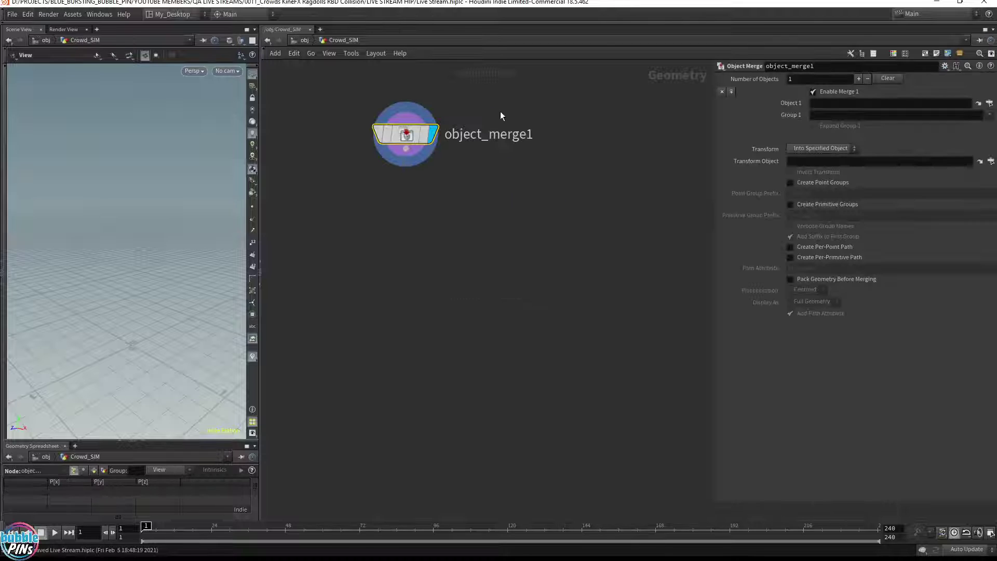
Reference the OUT_Agent null from zombie_Agent as Object 1 of object_merge1 and set its Transform to Into This Object.
left_click(302, 40)
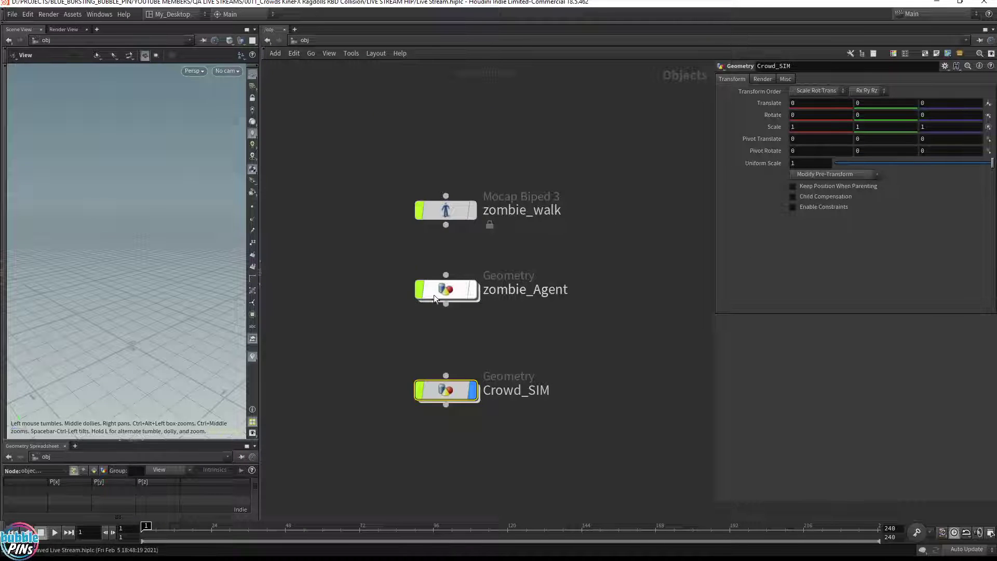
double_click(460, 290)
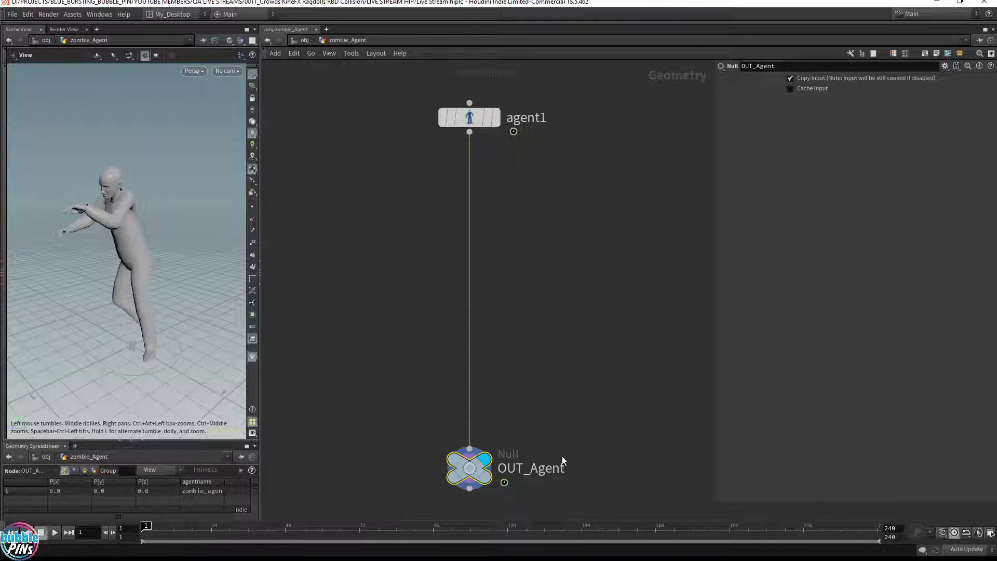
key("ctrl+c")
left_click(310, 40)
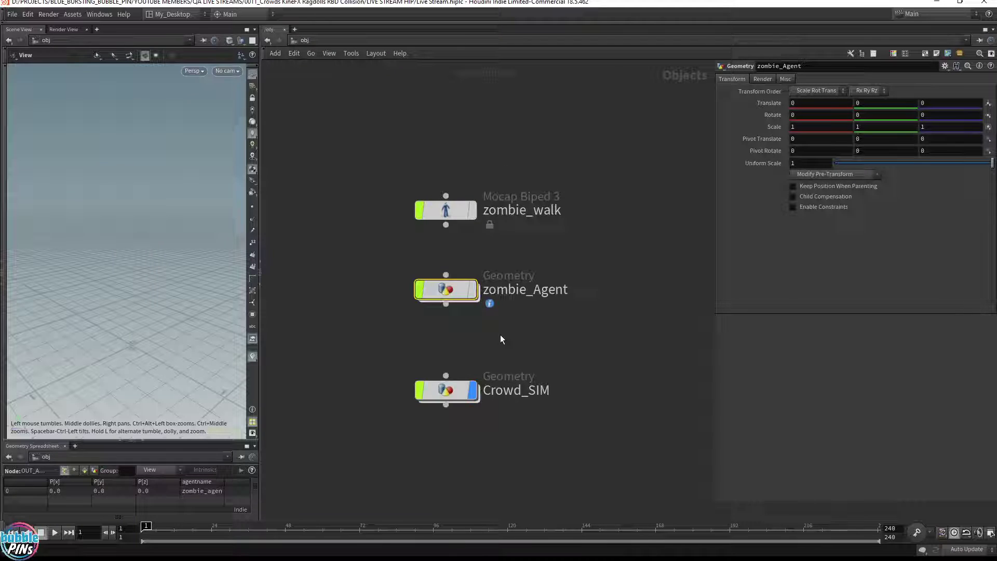
double_click(446, 390)
left_click(854, 103)
key("ctrl+v")
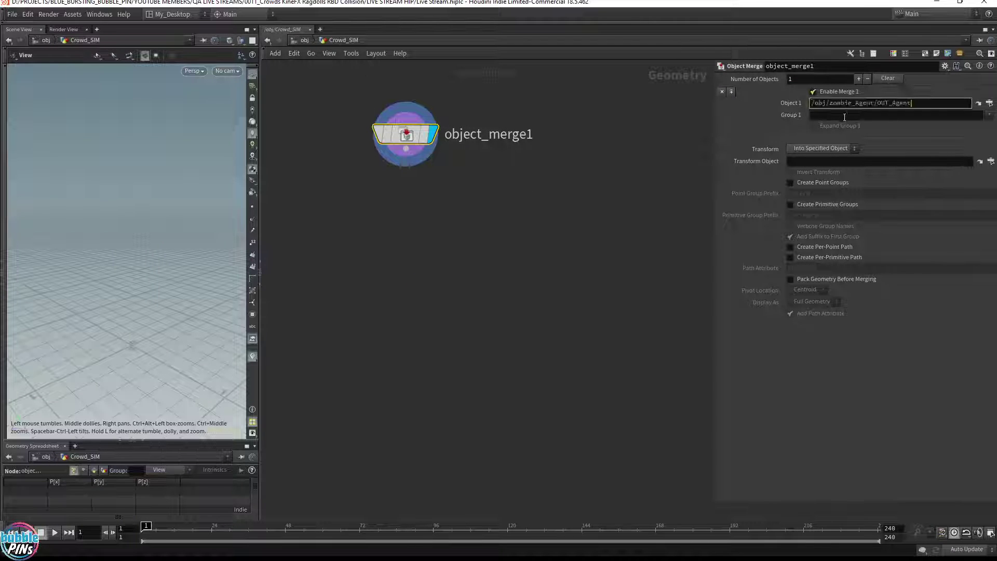
left_click(821, 148)
left_click(815, 180)
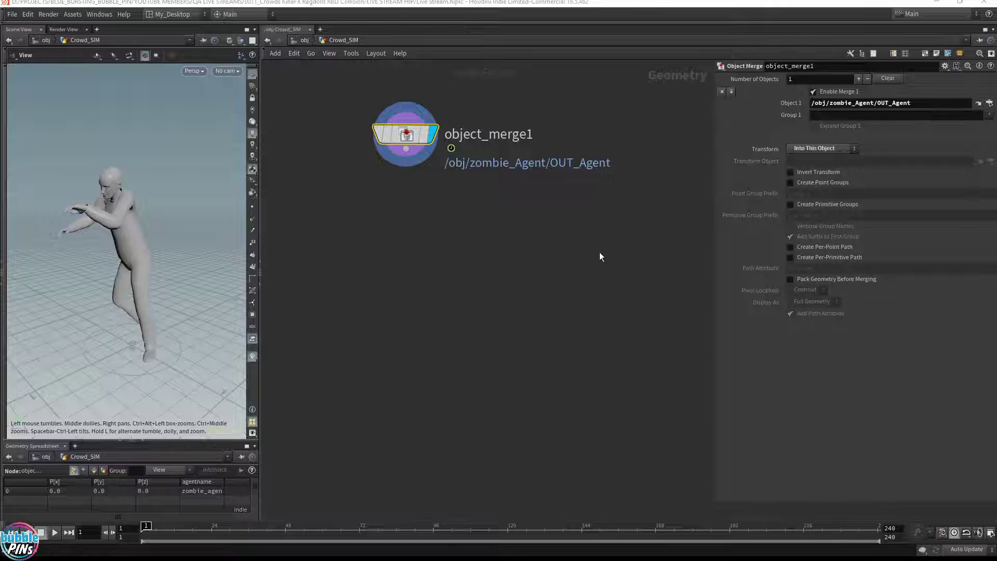
Add a Null below object_merge1, connected to its output, name it Agent and make it the displayed node.
left_click(406, 149)
key("Tab")
type("null")
key("Return")
left_click_drag(420, 224, 406, 239)
double_click(450, 239)
type("Agent")
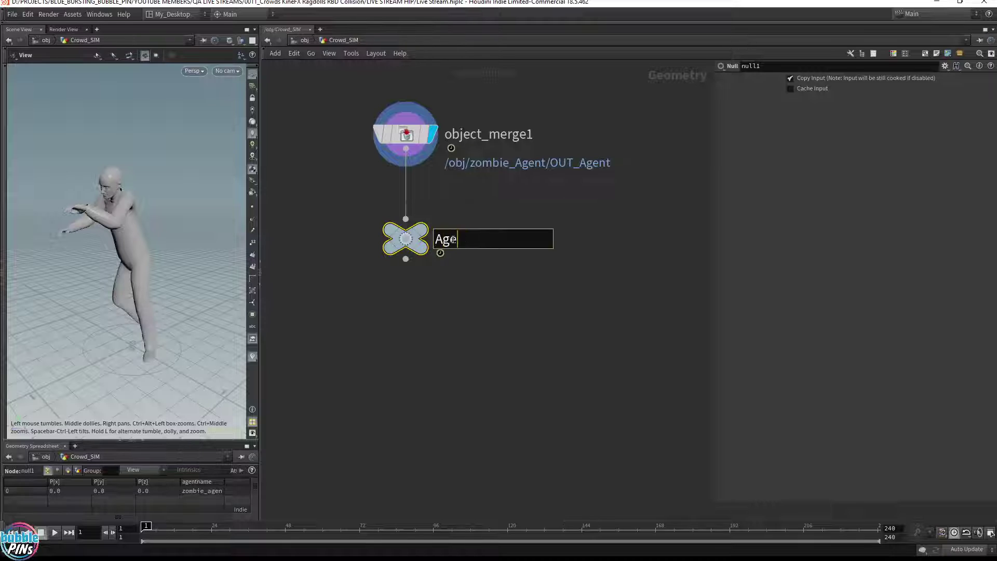
key("Return")
left_click(427, 217)
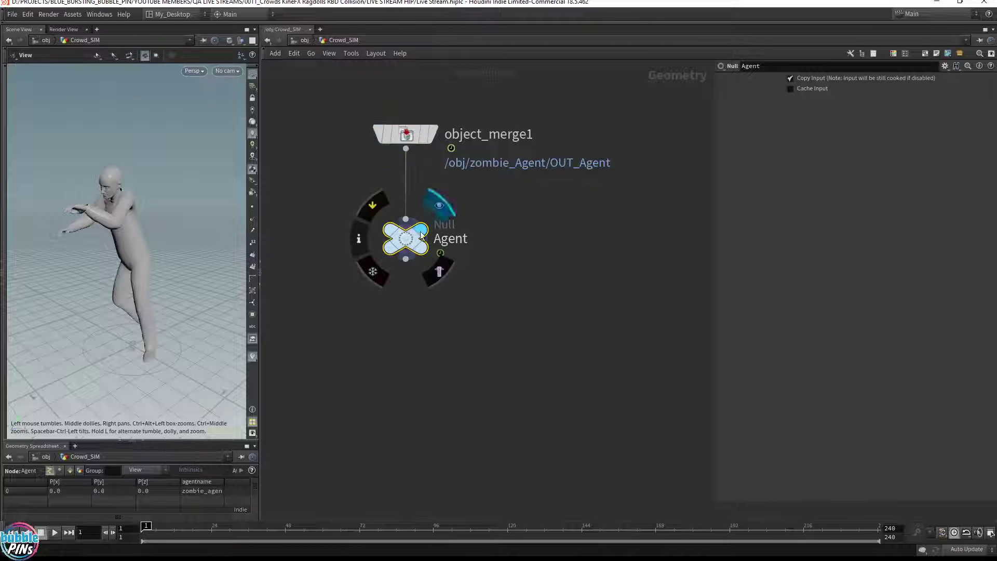
Change the viewport's background color scheme in the display options from light to dark.
scroll(633, 264, "down", 2)
middle_click_drag(647, 317, 644, 314)
left_click(560, 270)
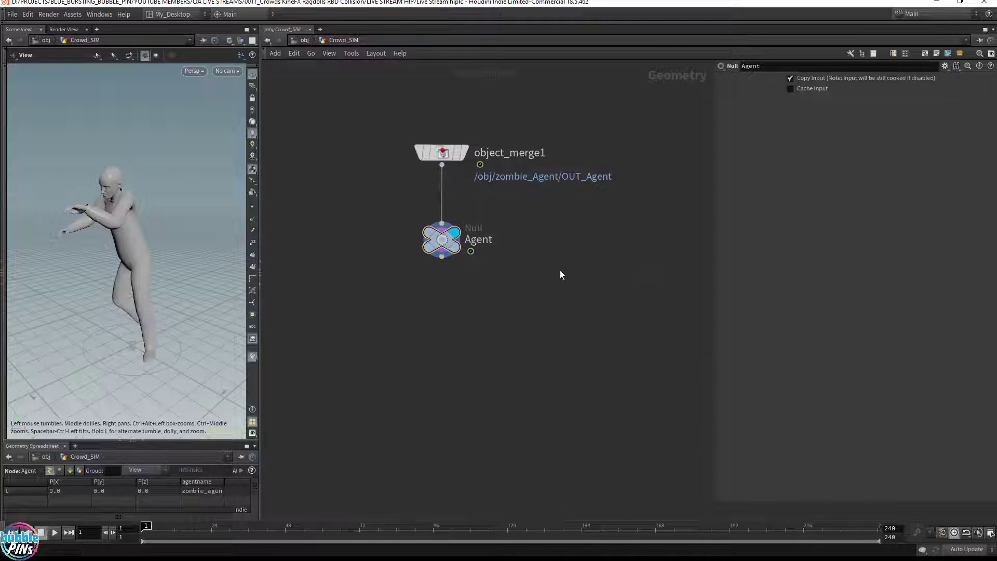
middle_click_drag(558, 275, 564, 246)
scroll(161, 268, "down", 5)
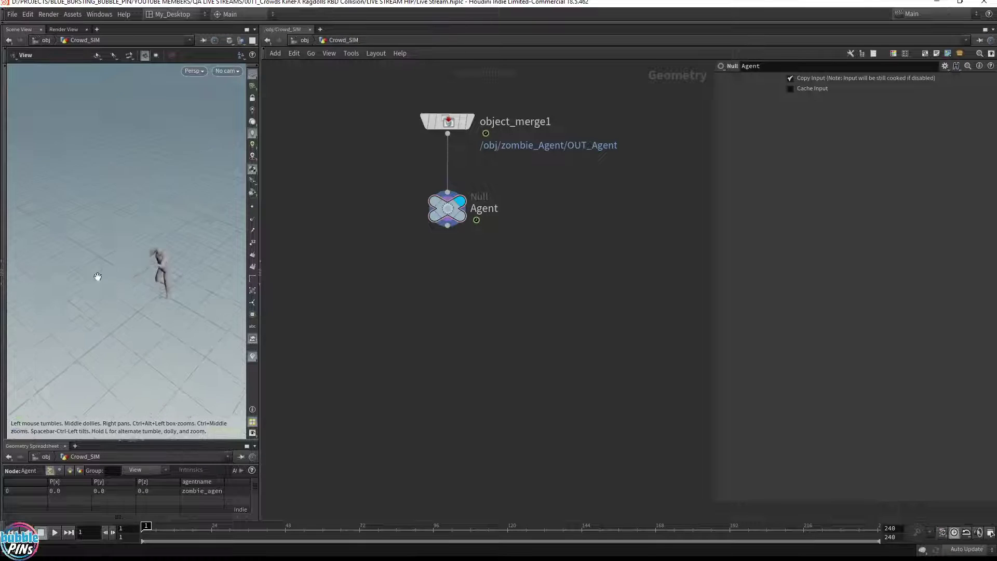
left_click_drag(96, 278, 196, 240)
key("d")
left_click(273, 142)
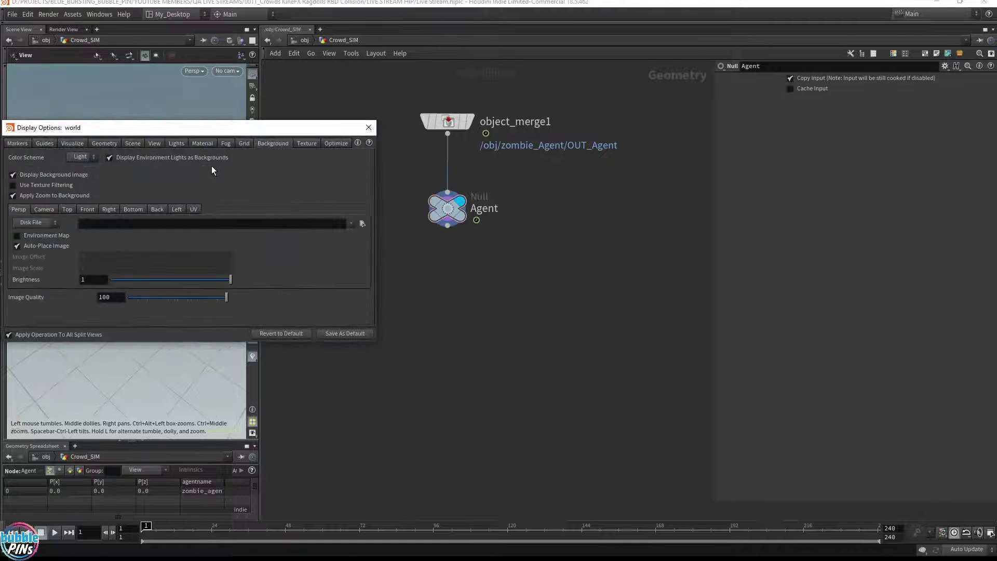
left_click(80, 157)
left_click(369, 128)
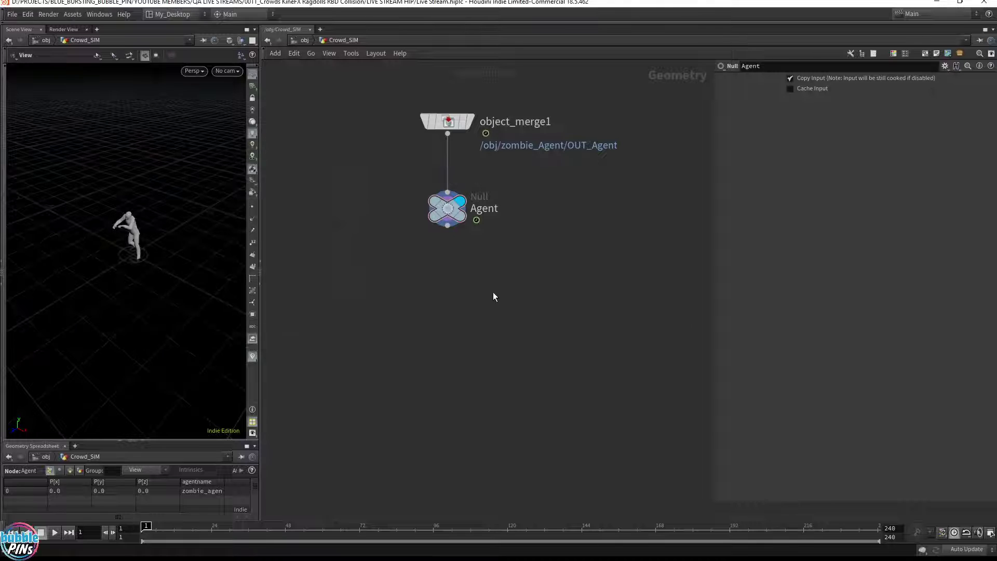
Add a Crowd Source node below the Agent null, feed Agent into its first input and display it.
key("Tab")
type("crowd sour")
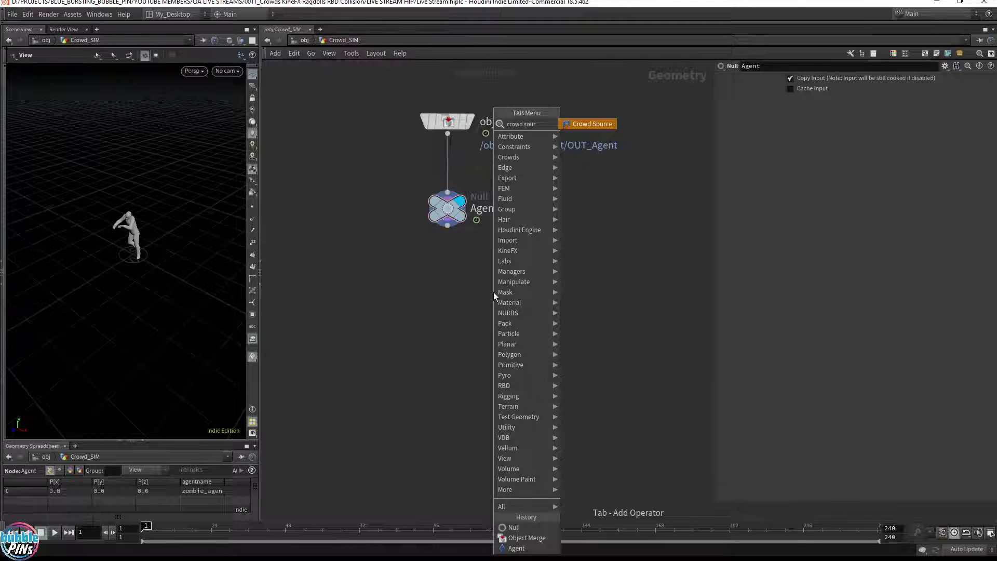
key("Return")
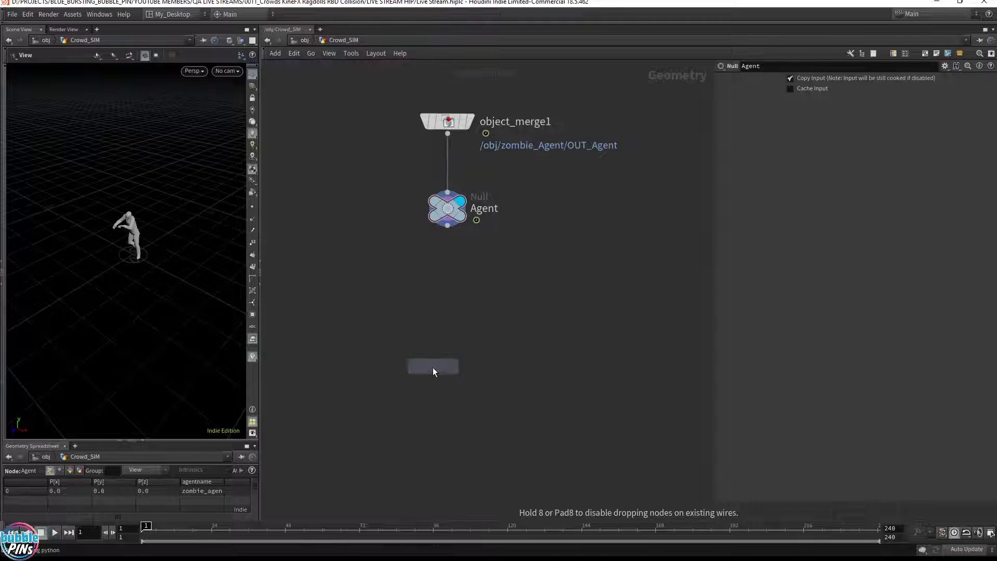
left_click(449, 379)
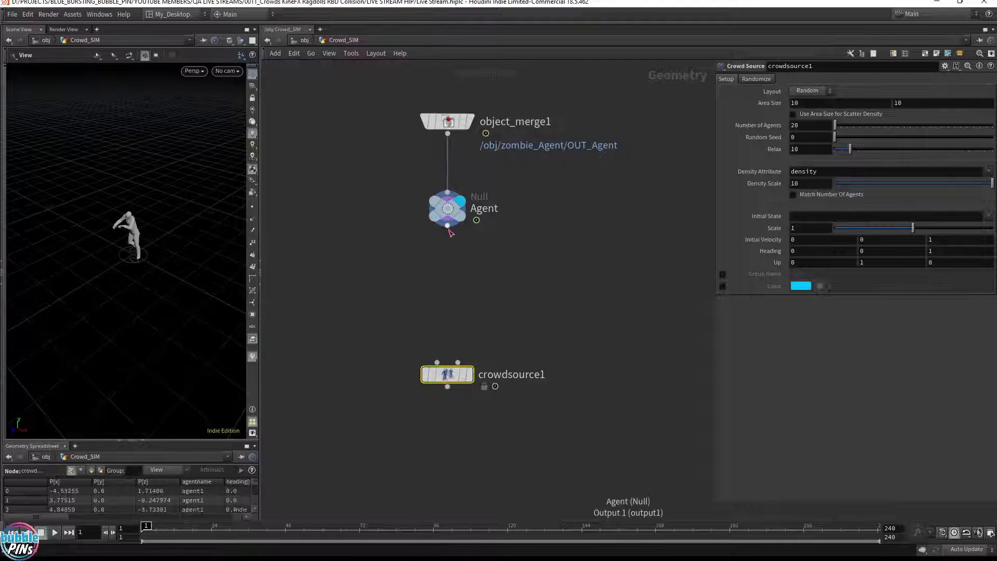
mouse_move(447, 226)
left_mouse_down()
mouse_move(438, 362)
mouse_move(457, 314)
mouse_move(449, 300)
left_mouse_up()
left_click(473, 343)
Play back the crowd animation, return to frame 1 and inspect the agents' layout from several angles.
middle_click_drag(102, 265, 163, 269)
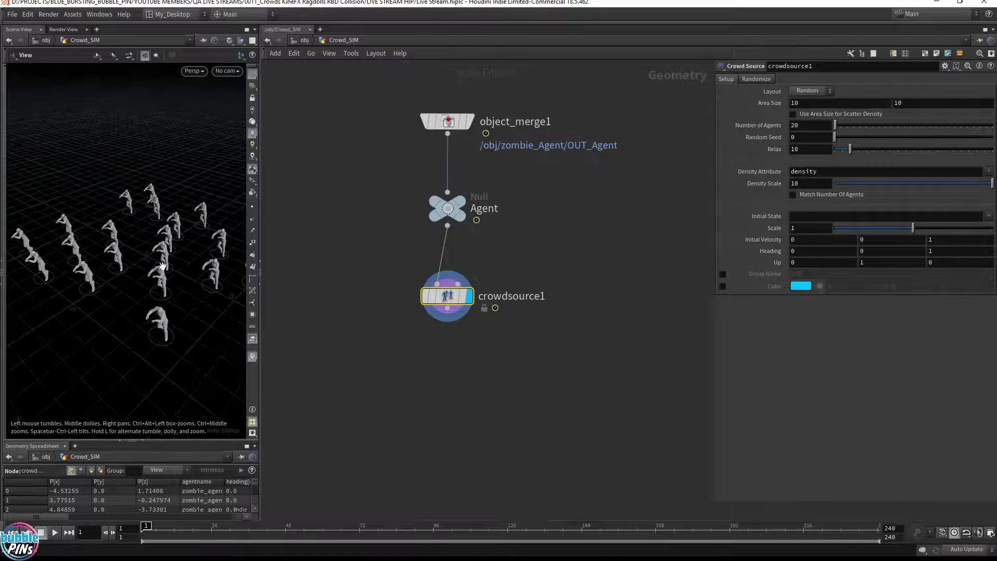
left_click_drag(163, 269, 187, 278)
key("Up")
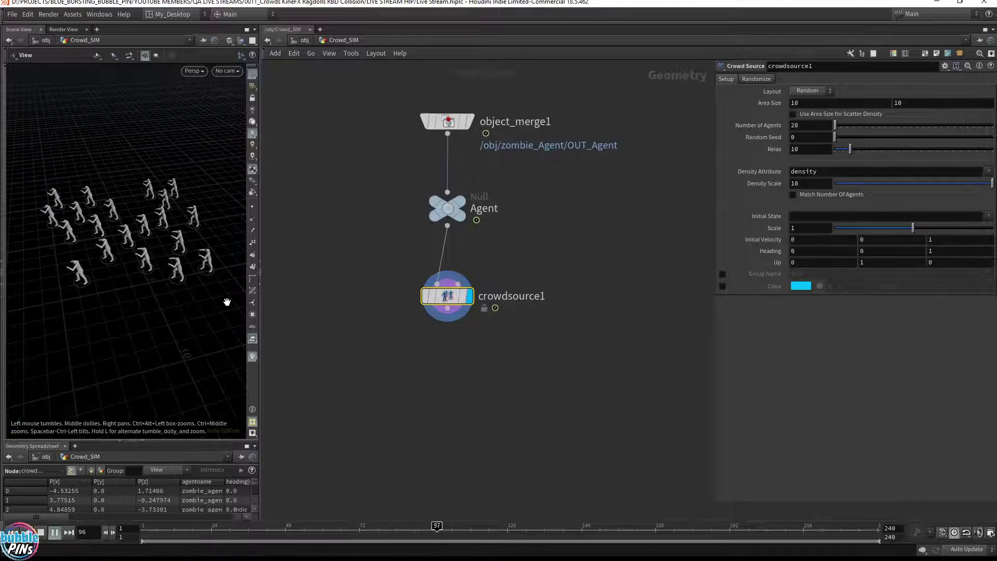
key("ctrl+Up")
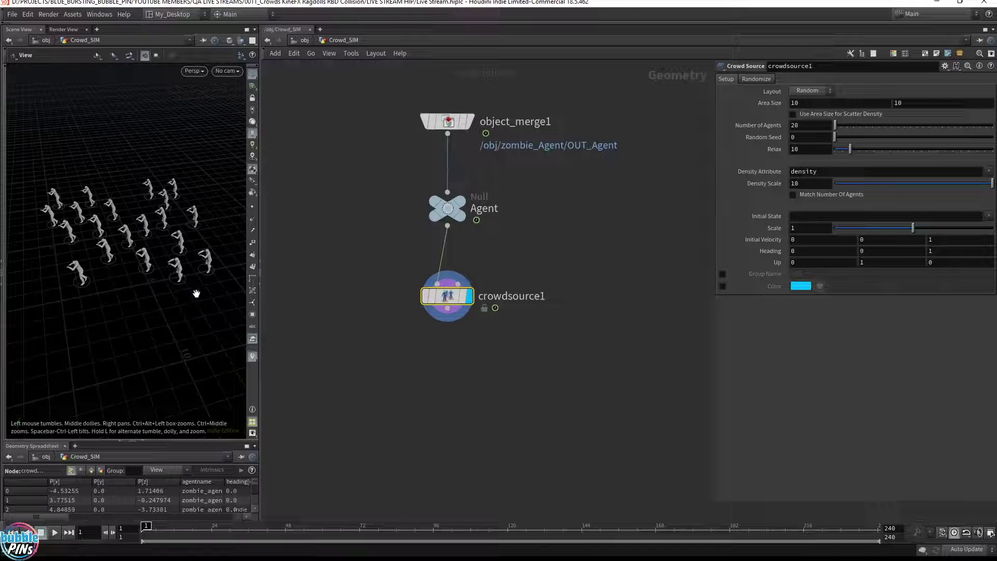
left_click_drag(197, 293, 198, 255)
left_click_drag(83, 243, 150, 220)
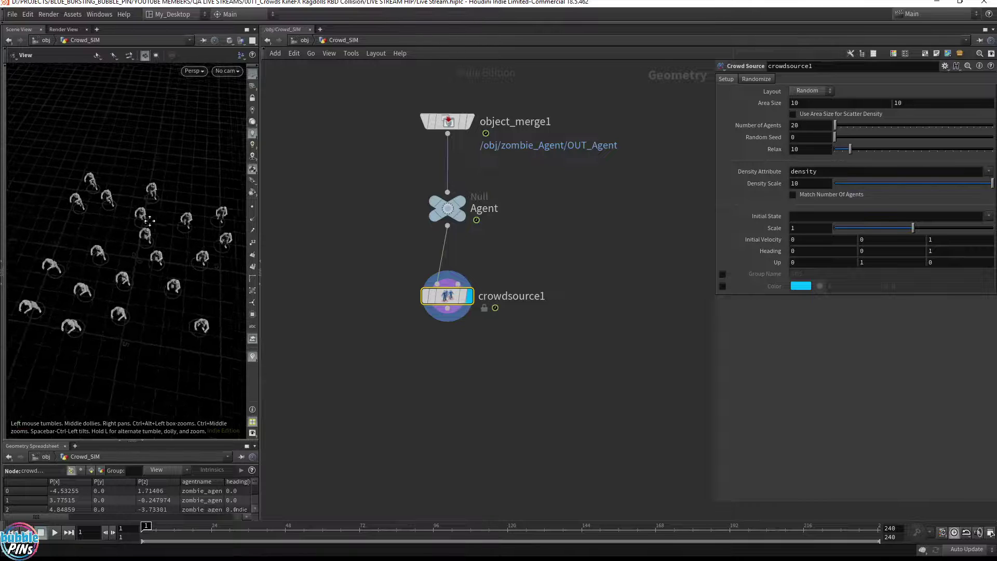
Narrow the viewport and parameter panes to give the network editor more room.
left_click_drag(261, 228, 224, 229)
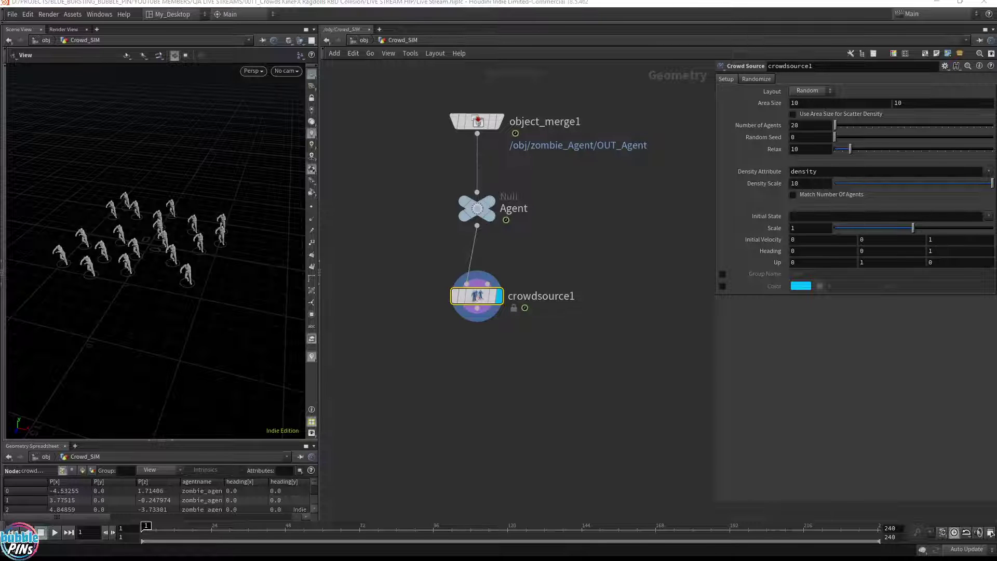
middle_click_drag(573, 226, 472, 305)
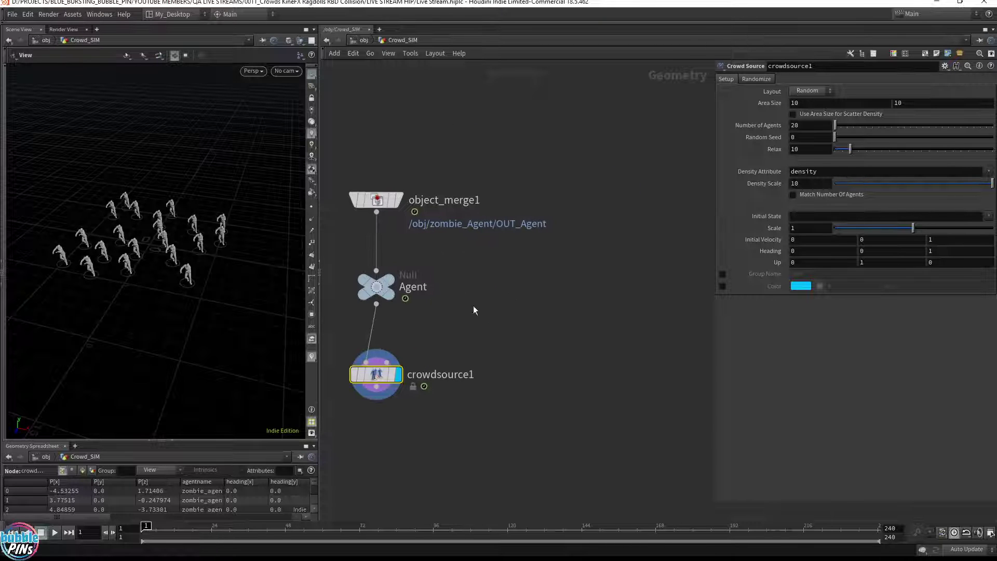
left_click_drag(716, 502, 786, 410)
left_click_drag(319, 164, 243, 179)
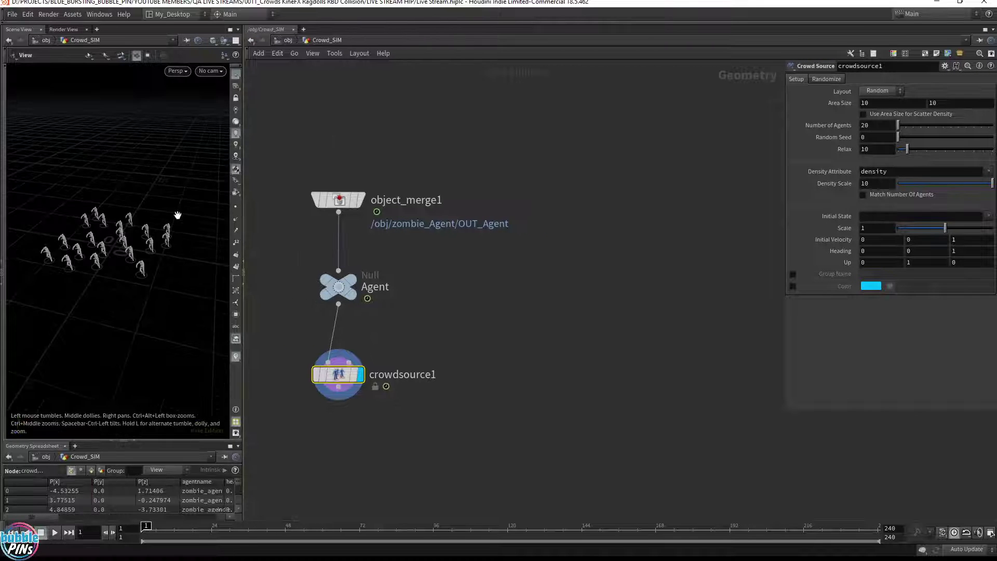
left_click_drag(148, 238, 167, 255)
Add a Grid node beside object_merge1, leaving clear space between the two nodes.
left_click(620, 197)
key("Tab")
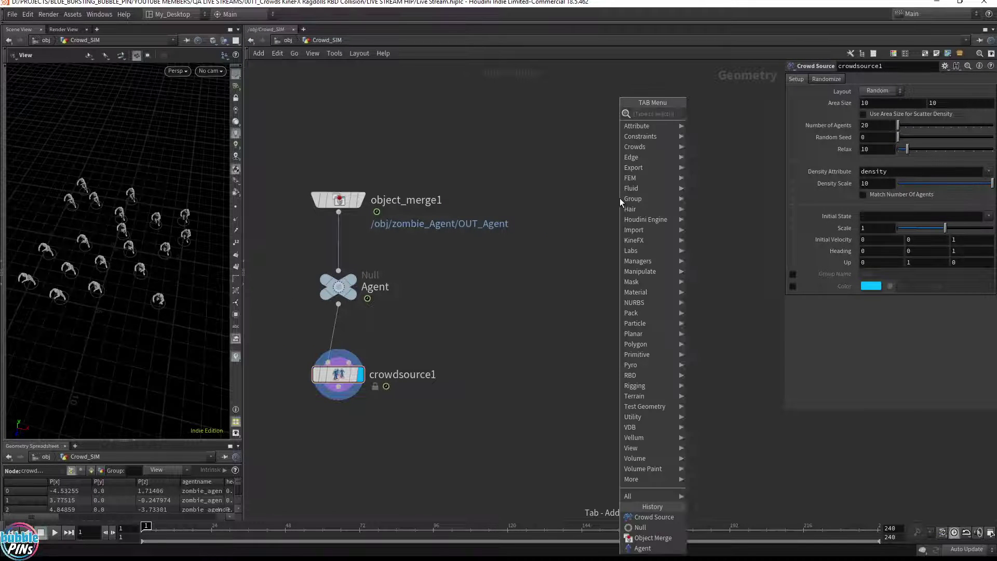
type("grid")
key("Return")
left_click(615, 201)
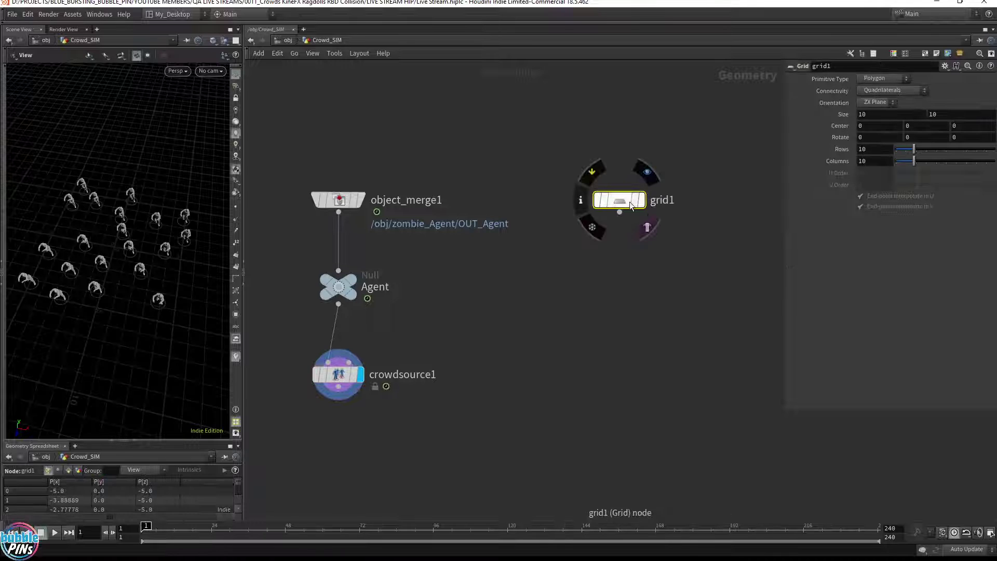
left_click_drag(616, 201, 628, 201)
Display the Agent null, grid1 and object_merge1 in turn to compare their outputs, ending with object_merge1 selected.
left_click(363, 279)
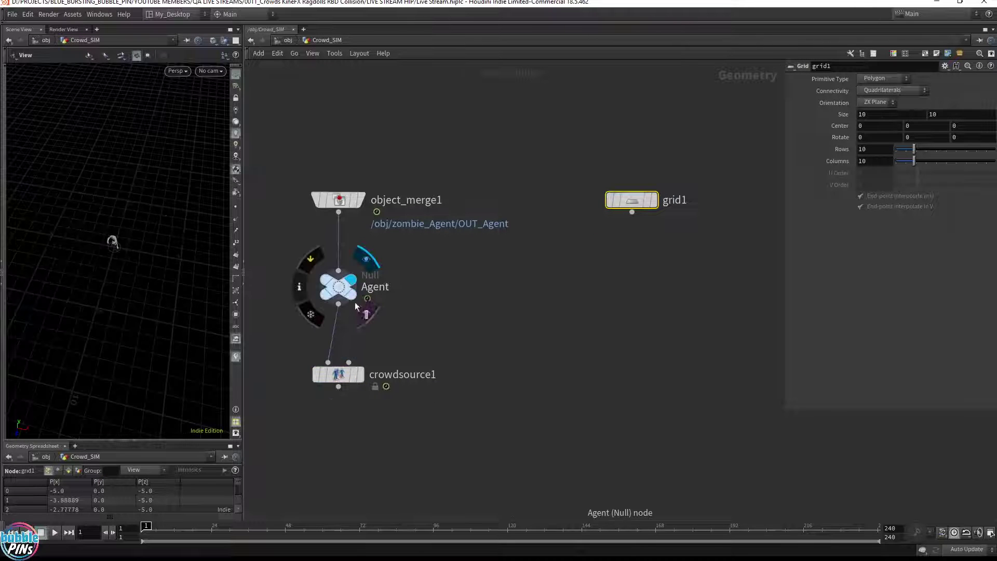
left_click(353, 317)
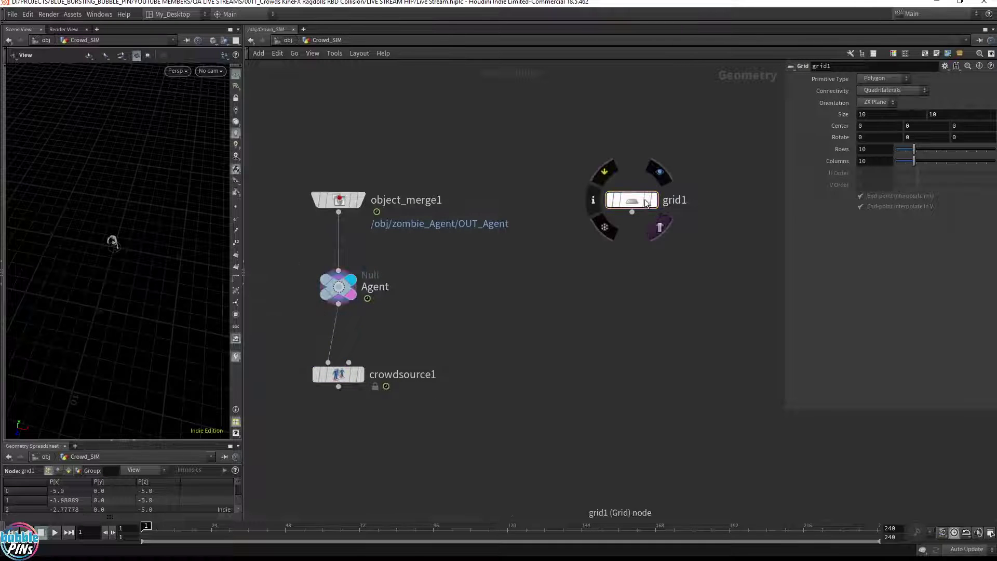
left_click(658, 172)
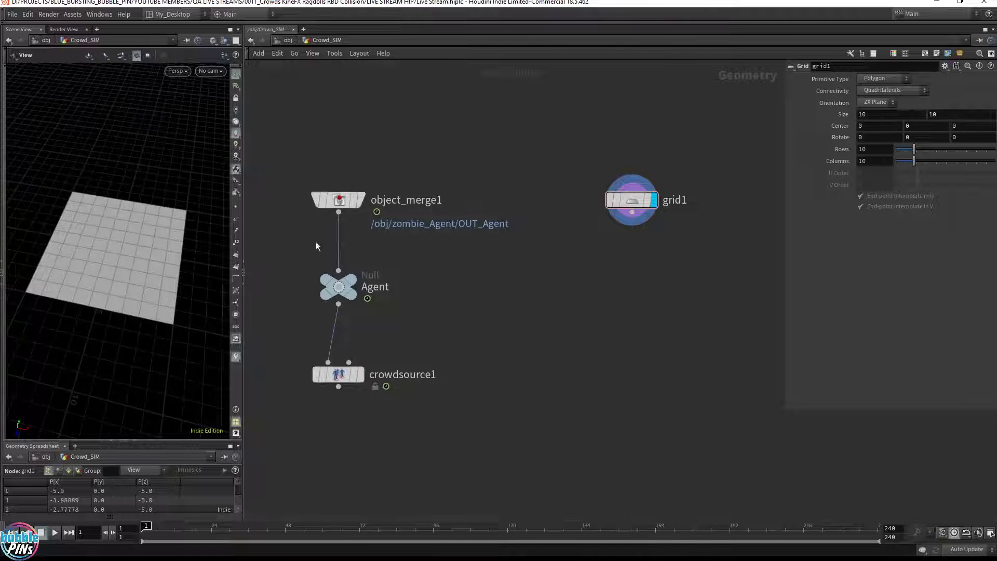
mouse_move(356, 192)
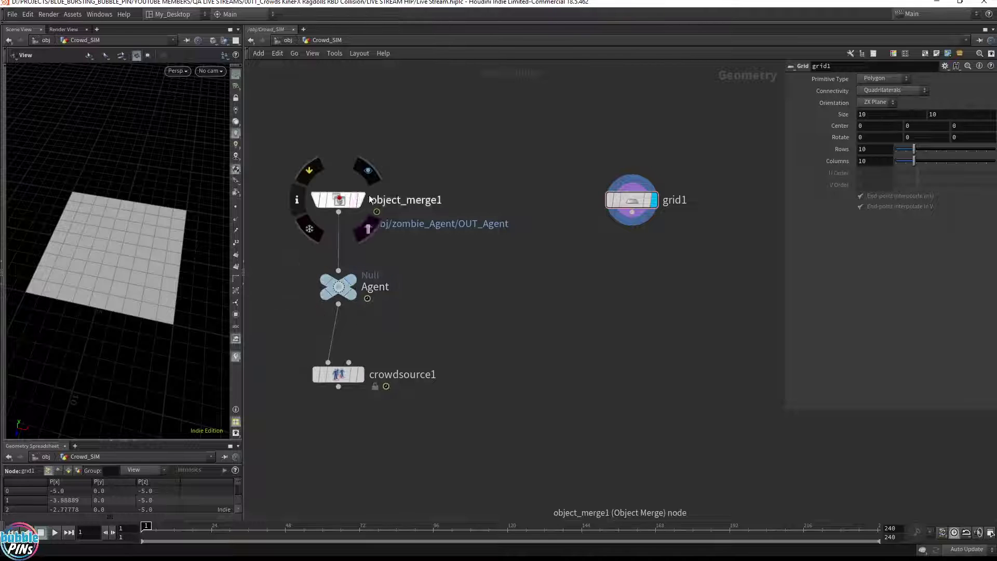
left_click(363, 200)
left_click(335, 202)
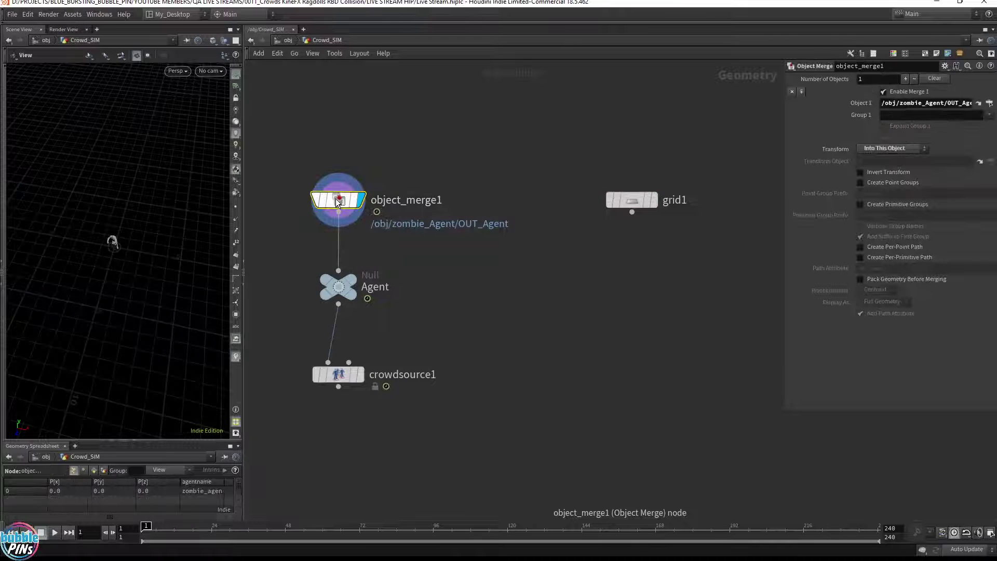
Enlarge the viewport width and the geometry spreadsheet height, and examine the object_merge1 zombie agent up close from several angles.
left_click_drag(107, 249, 136, 241)
middle_click_drag(136, 240, 249, 209)
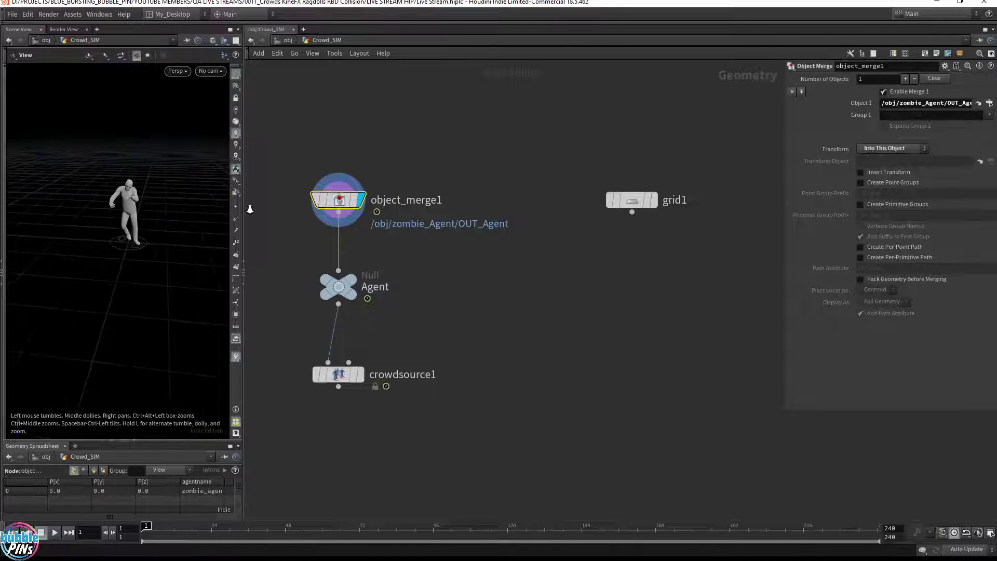
left_click_drag(243, 487, 295, 487)
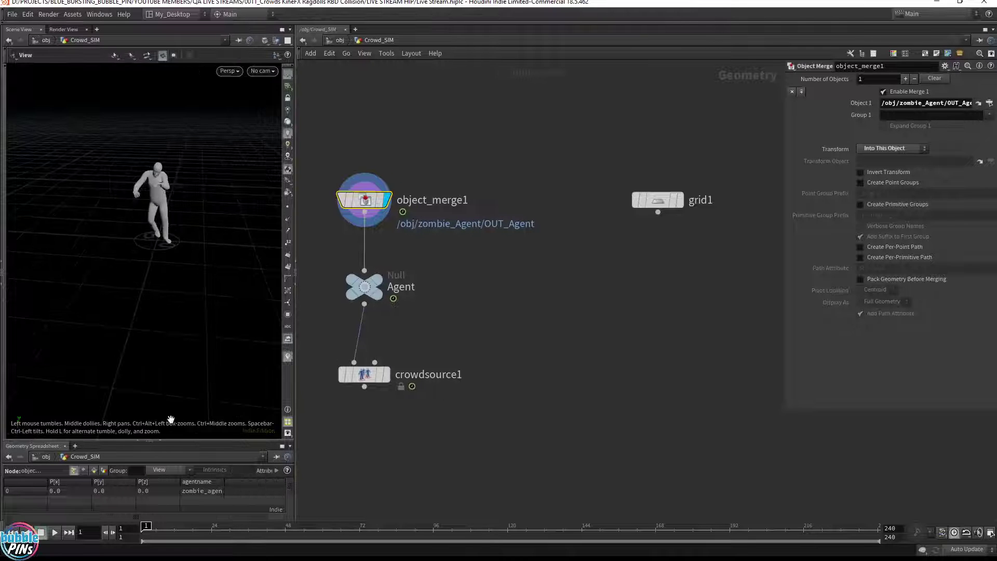
left_click_drag(204, 441, 204, 380)
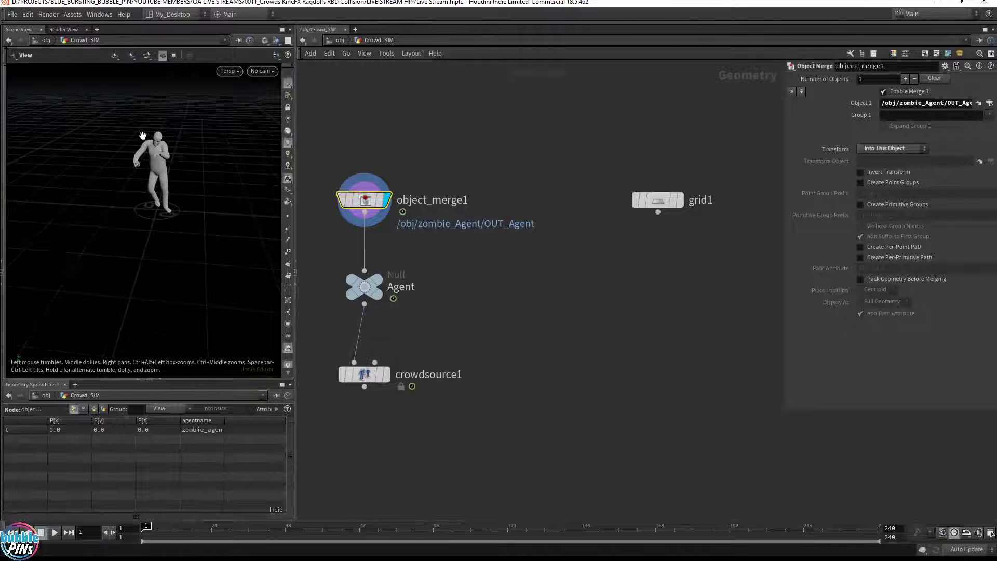
middle_click_drag(172, 147, 260, 172)
right_click_drag(237, 143, 216, 207)
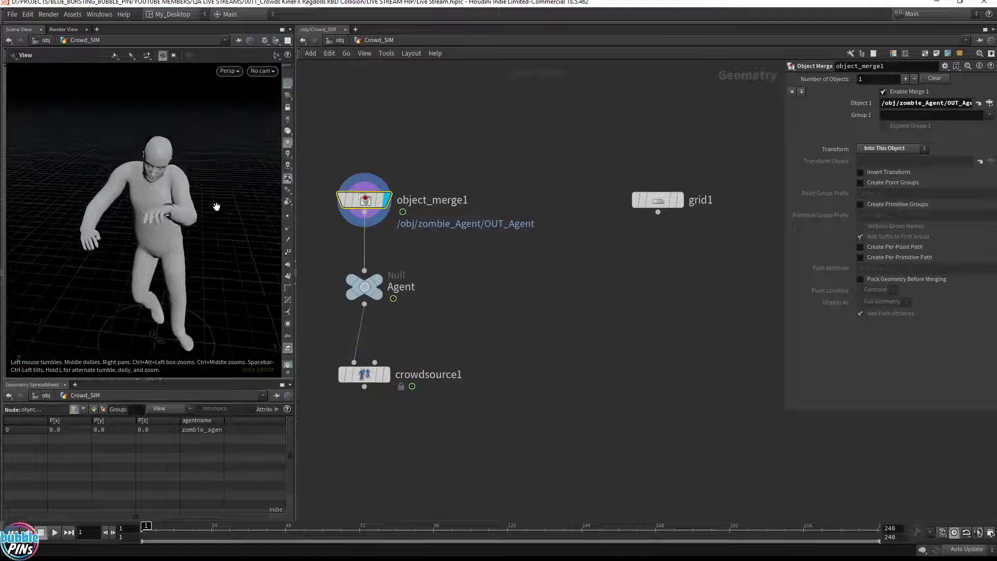
left_click_drag(216, 207, 136, 163)
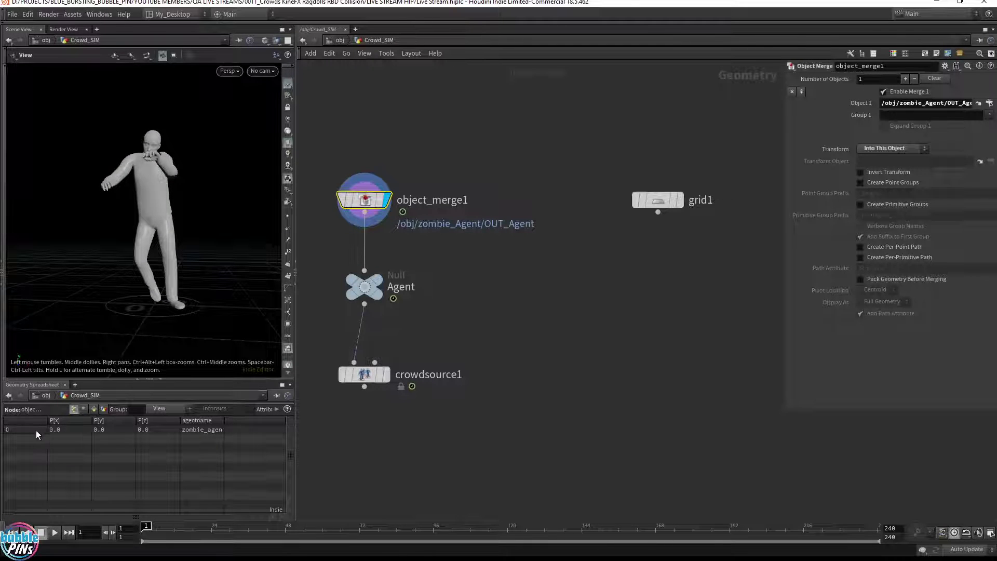
mouse_move(173, 161)
left_mouse_down()
mouse_move(157, 191)
mouse_move(176, 162)
left_mouse_up()
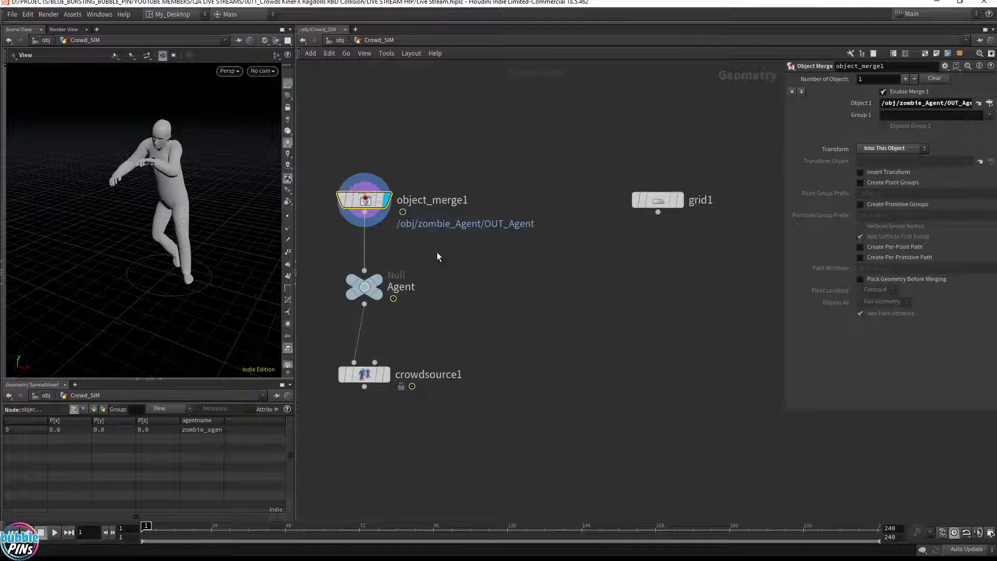
Branch an Agent Unpack node off object_merge1, display it clear of the main chain and inspect the unpacked character.
middle_click_drag(390, 243, 515, 259)
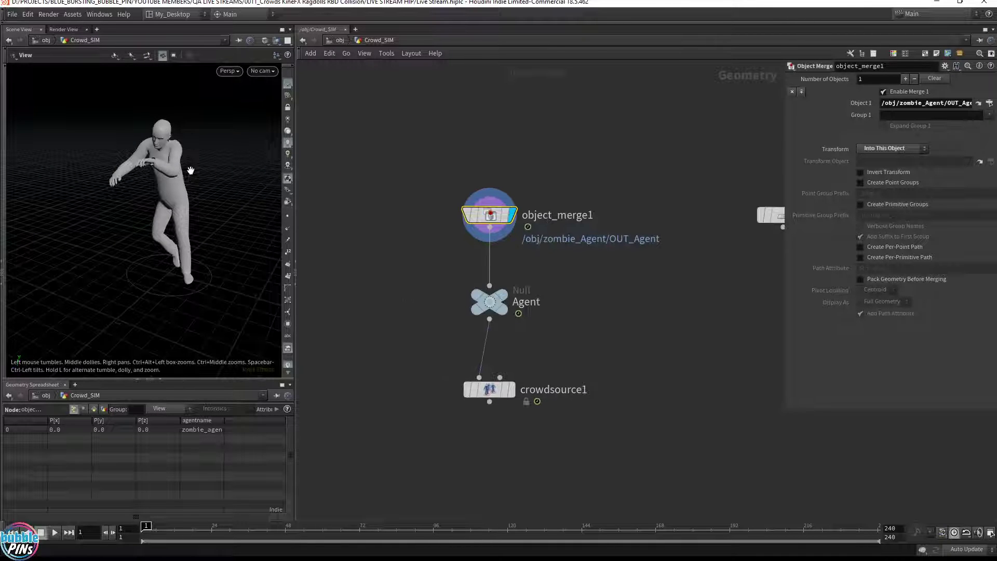
left_click(490, 227)
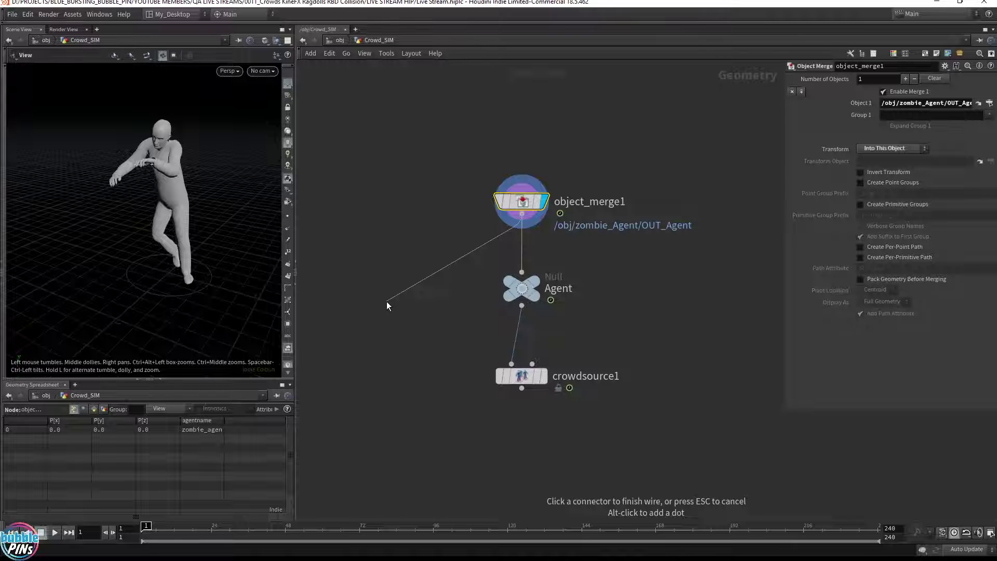
key("Tab")
type("agent un")
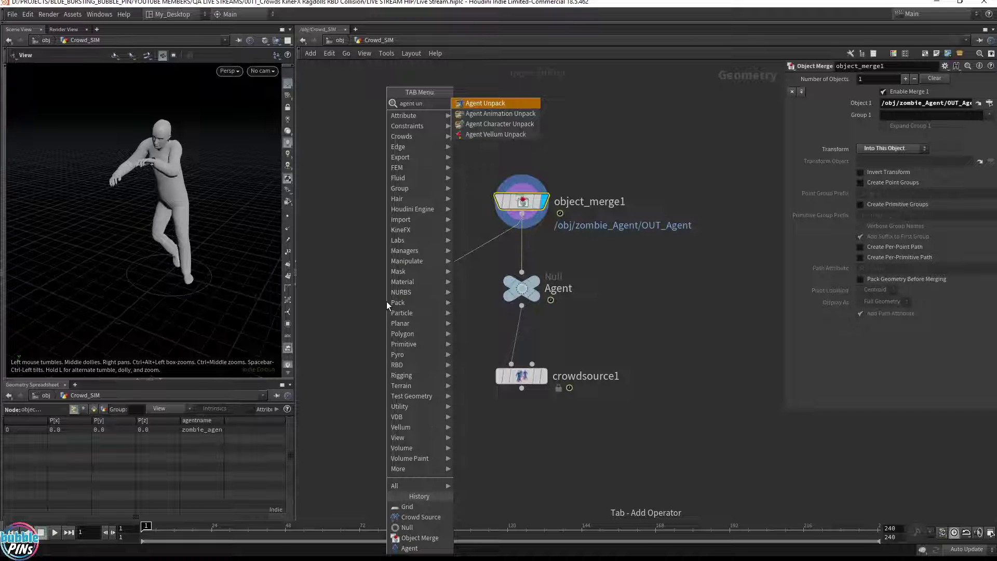
key("Return")
left_click_drag(386, 302, 364, 288)
middle_click_drag(368, 198, 552, 201)
left_click(571, 292)
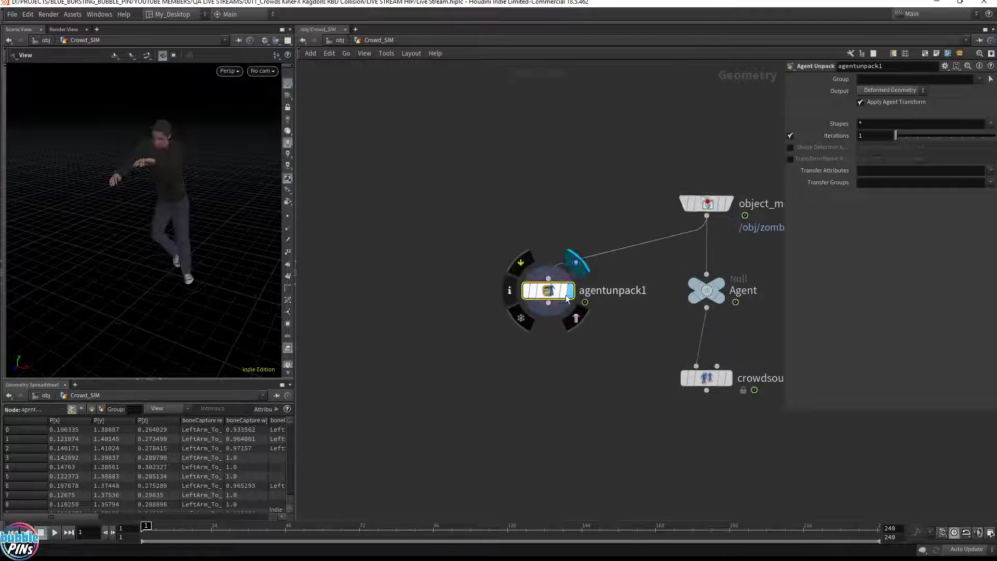
left_click_drag(564, 291, 494, 290)
left_click_drag(137, 202, 171, 205)
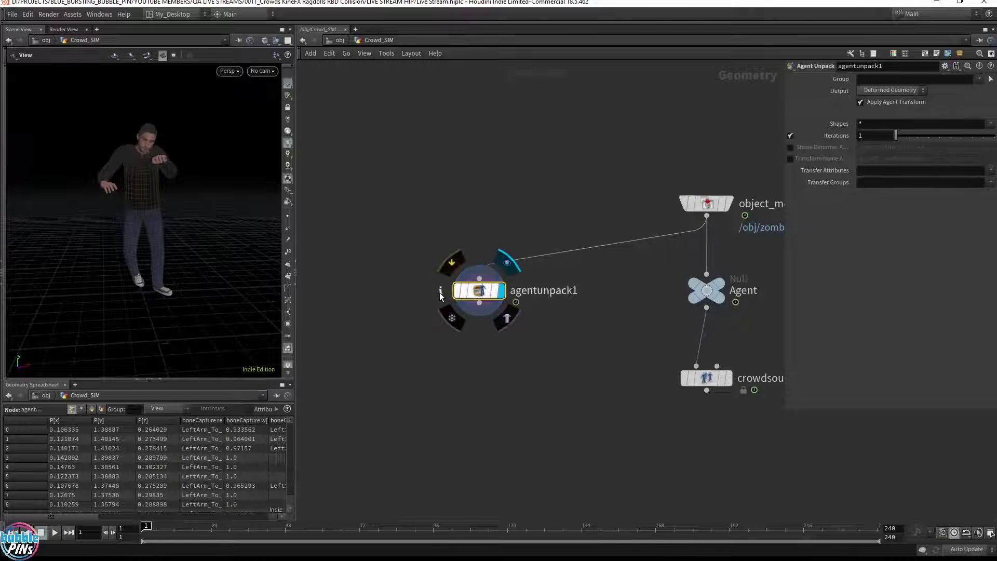
Check agentunpack1's node information for its geometry and attributes, and close the information window.
left_click(440, 292)
left_click_drag(880, 102, 578, 107)
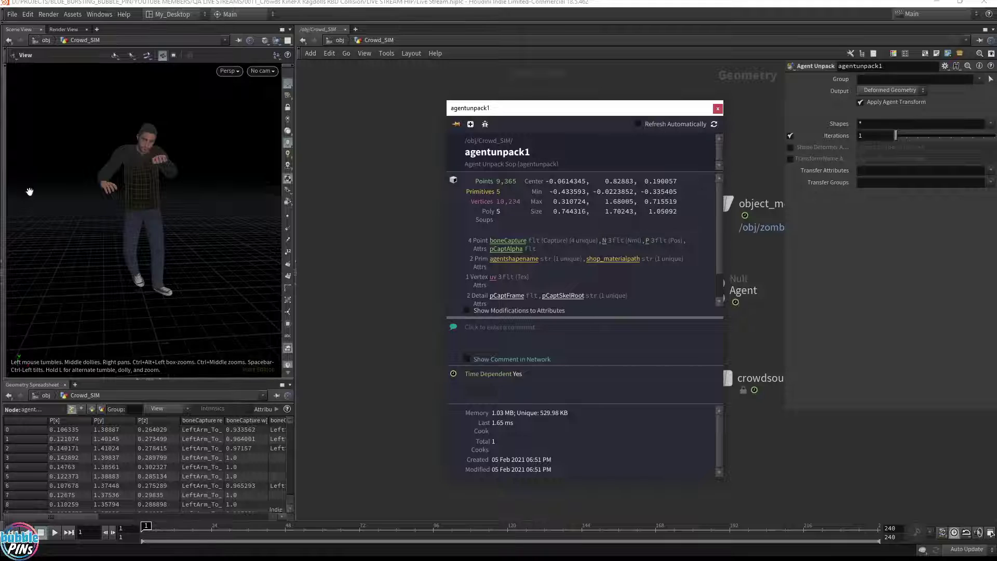
left_click(718, 108)
Colour the agentunpack1 node black in the network.
left_click_drag(415, 224, 525, 330)
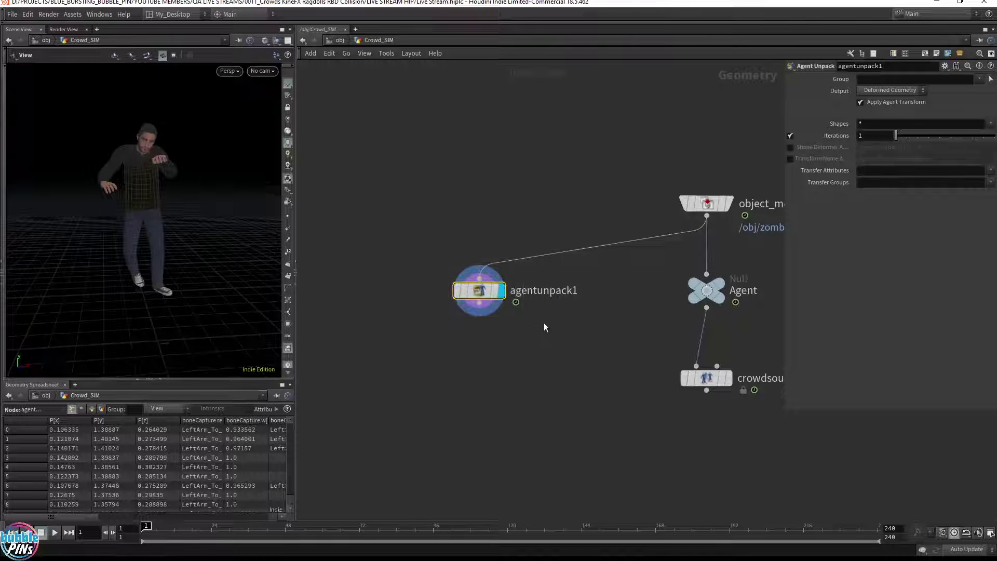
key("c")
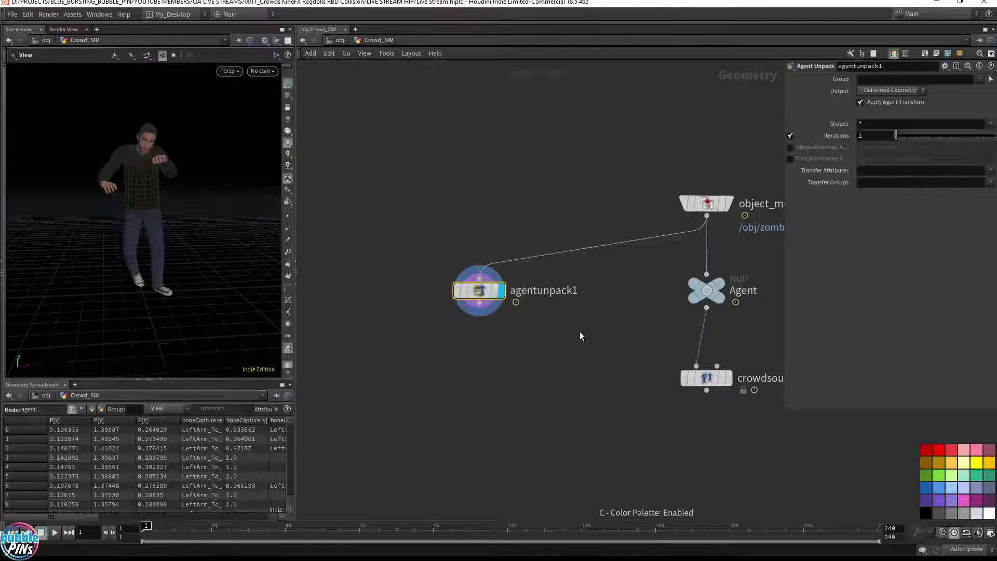
left_click(925, 513)
Display object_merge1 and check its node information for the packed agent's geometry, closing the information window.
middle_click_drag(742, 211, 591, 257)
left_click(540, 253)
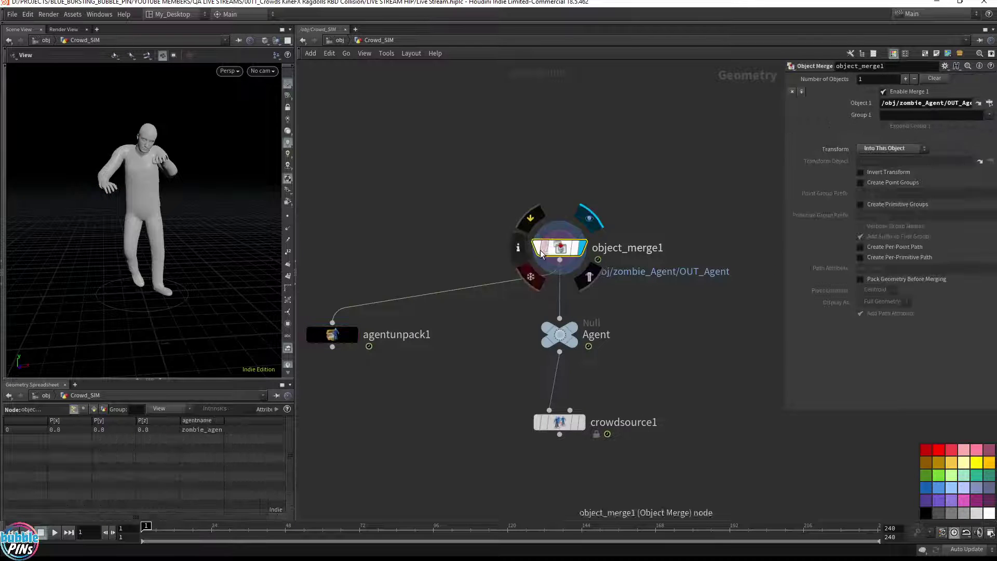
left_click(518, 247)
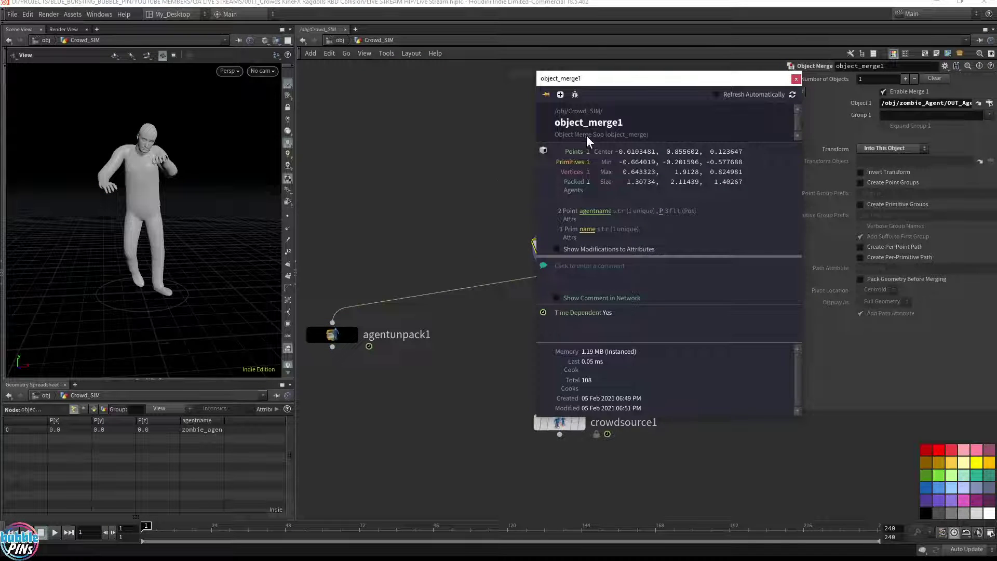
left_click(796, 79)
Display grid1 to view its surface, wire it into crowdsource1's second input and display the resulting crowd.
middle_click_drag(726, 344, 602, 279)
scroll(630, 309, "down", 2)
left_click_drag(565, 302, 426, 395)
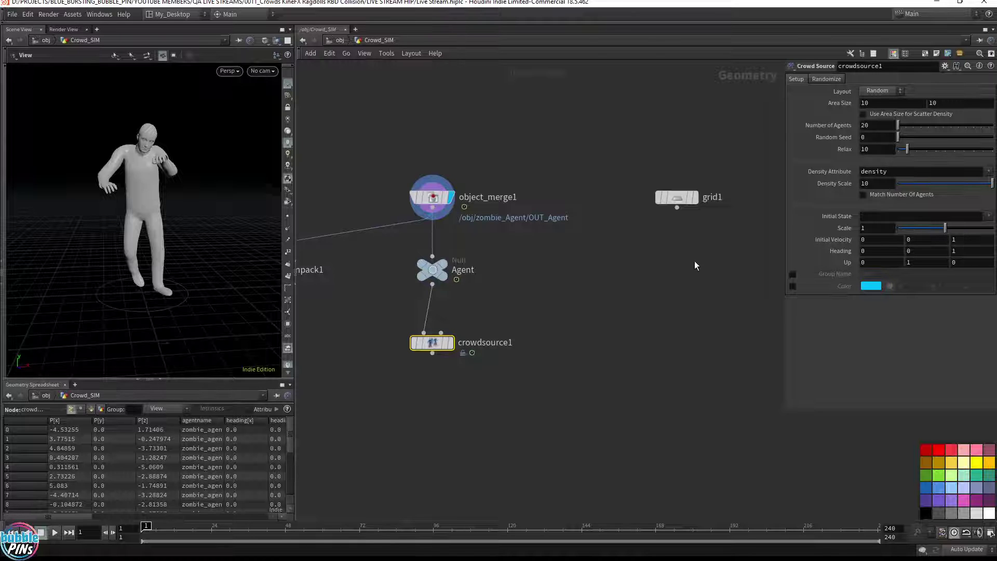
left_click(680, 201)
left_click_drag(106, 179, 132, 206)
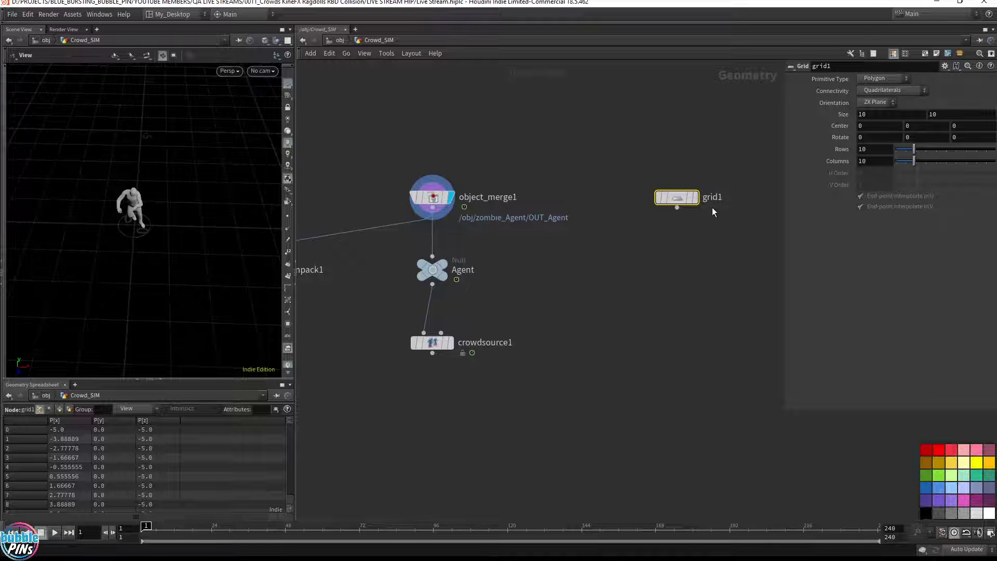
left_click(694, 197)
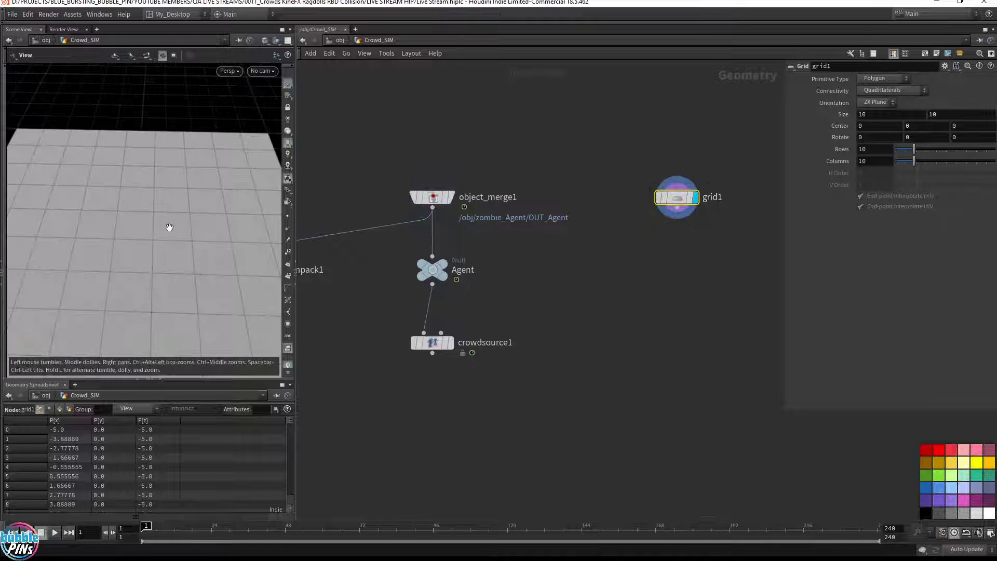
scroll(169, 226, "down", 5)
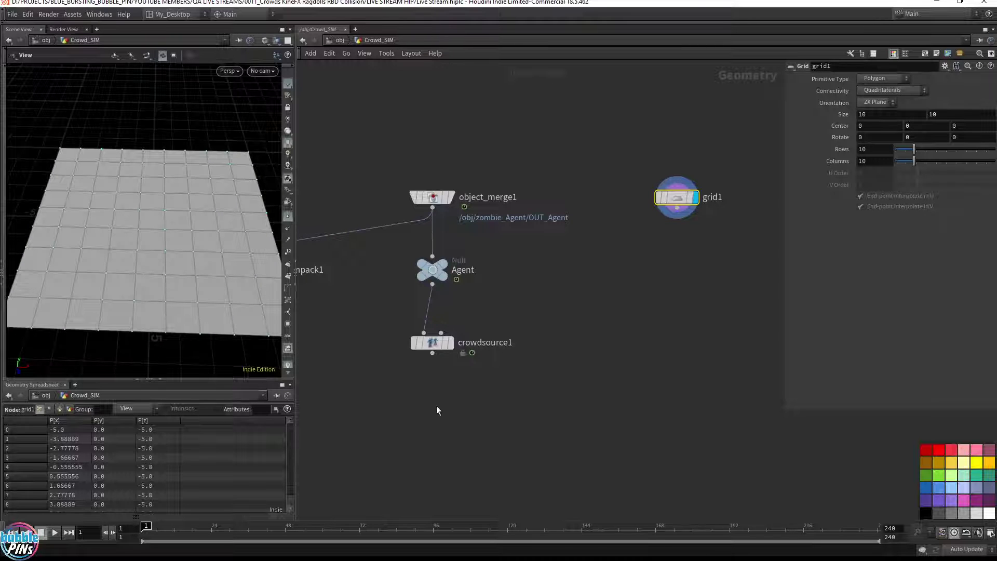
left_click_drag(677, 209, 447, 327)
left_click(441, 333)
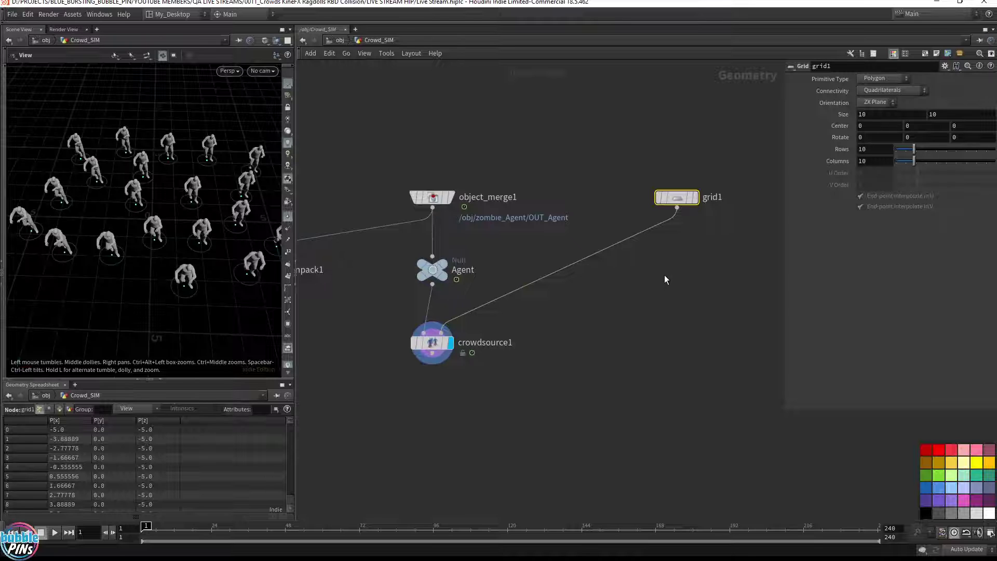
Display grid1 and insert a Scatter node on the wire between it and crowdsource1, aligned directly below grid1.
left_click(696, 178)
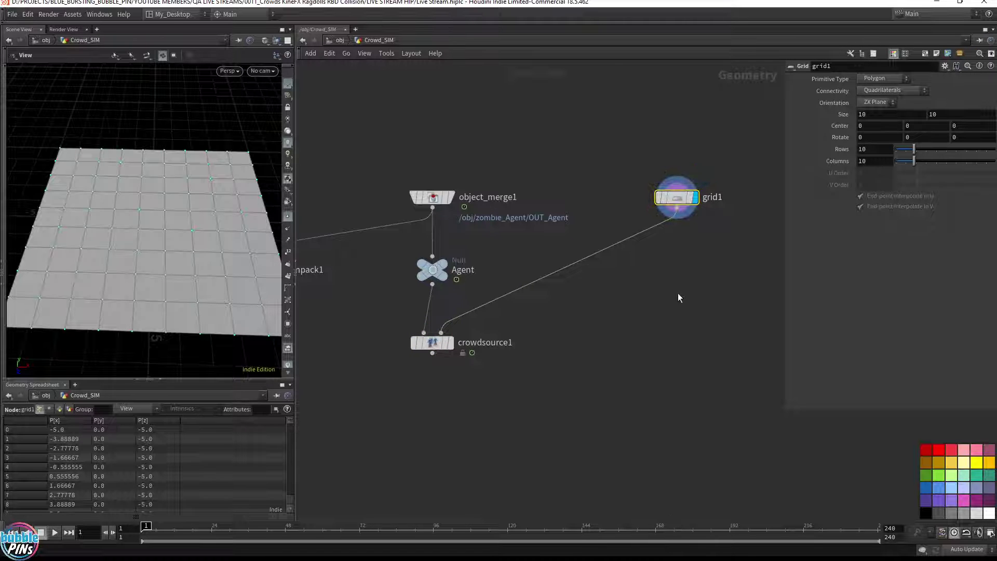
key("Tab")
type("scatter")
key("Return")
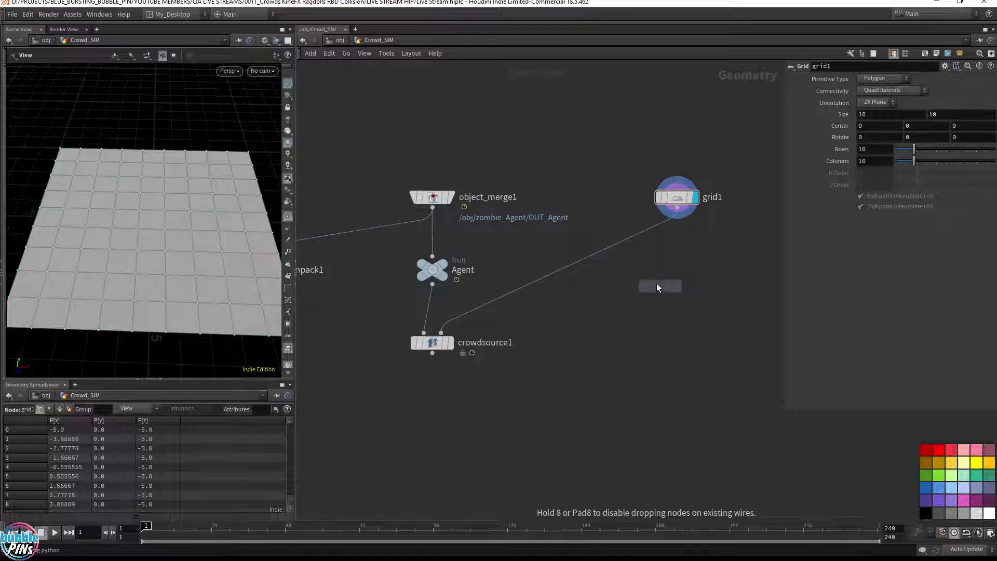
left_click(621, 242)
left_click_drag(621, 241, 679, 265)
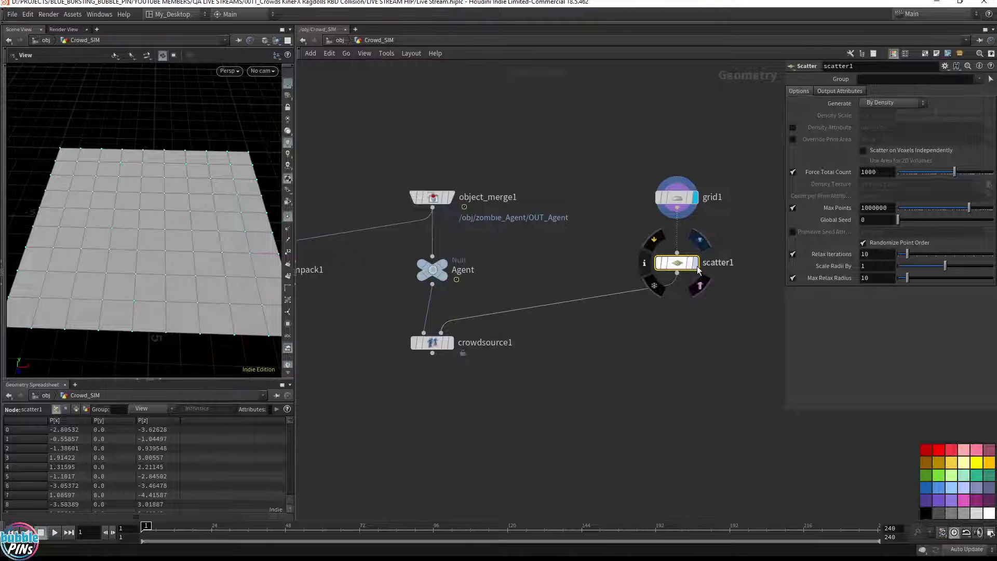
Display scatter1 and set its Force Total Count to 100.
key("r")
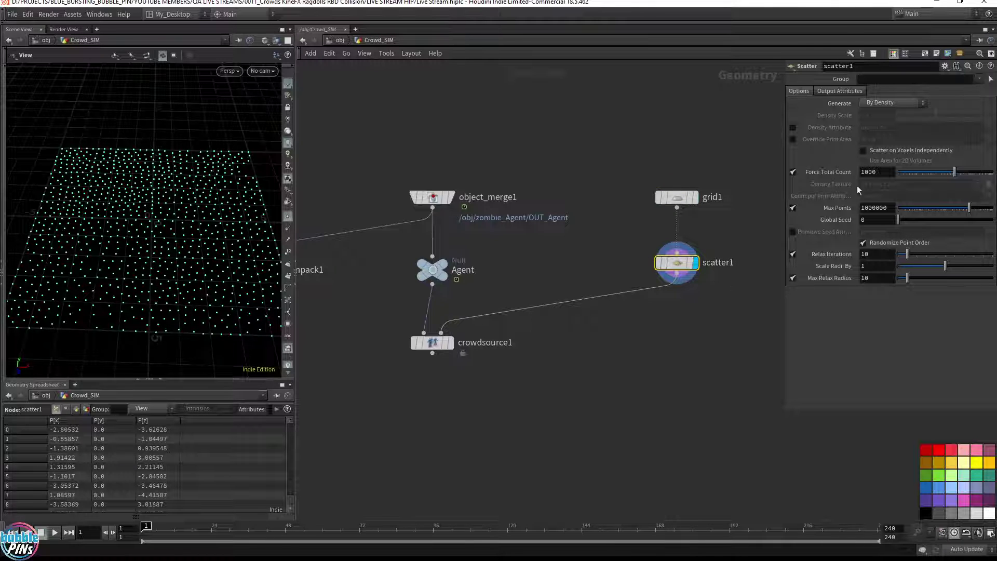
double_click(884, 176)
key("BackSpace")
key("Return")
middle_click(678, 249)
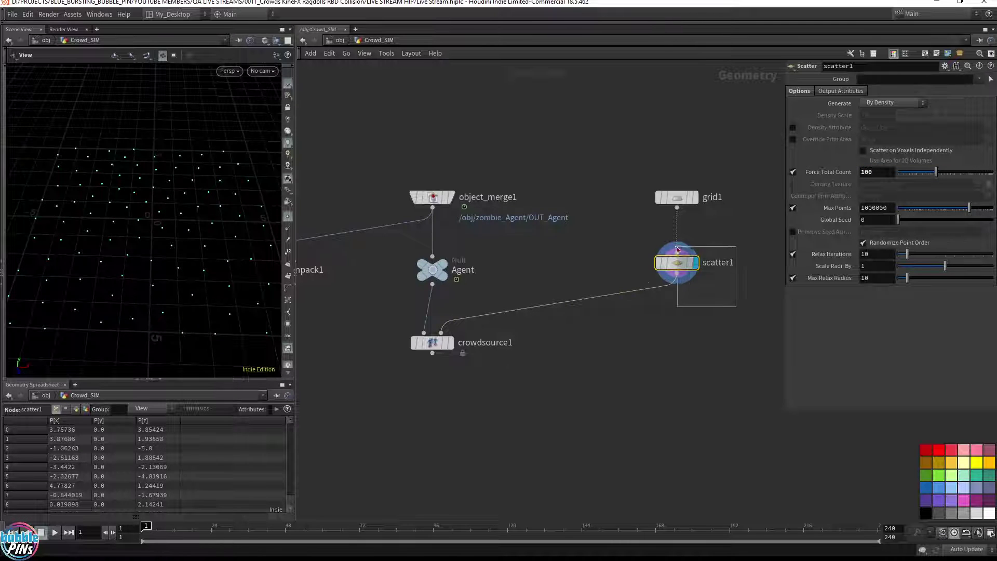
Display crowdsource1 and inspect the agents placed on the scattered points from different angles.
mouse_move(451, 347)
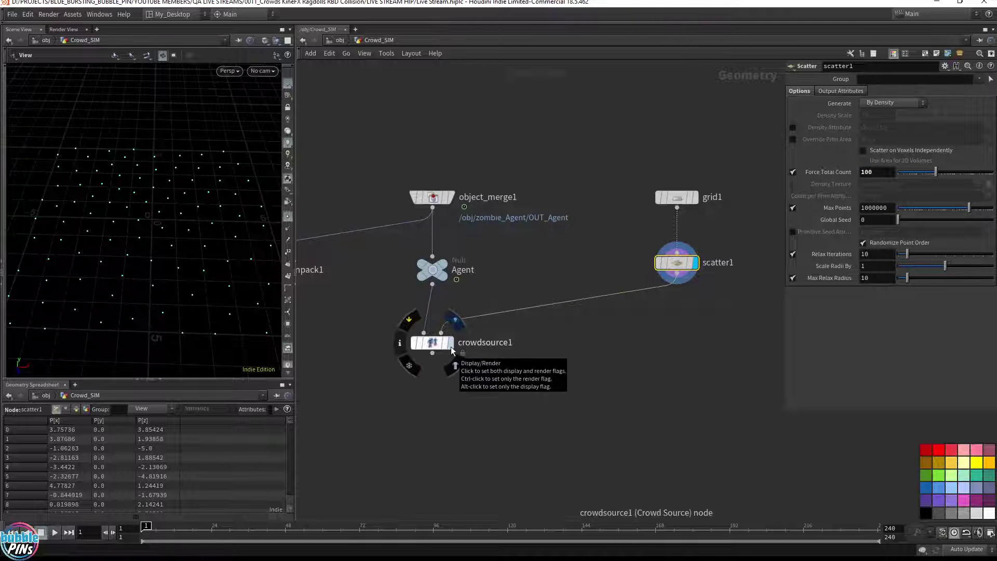
left_click(451, 346)
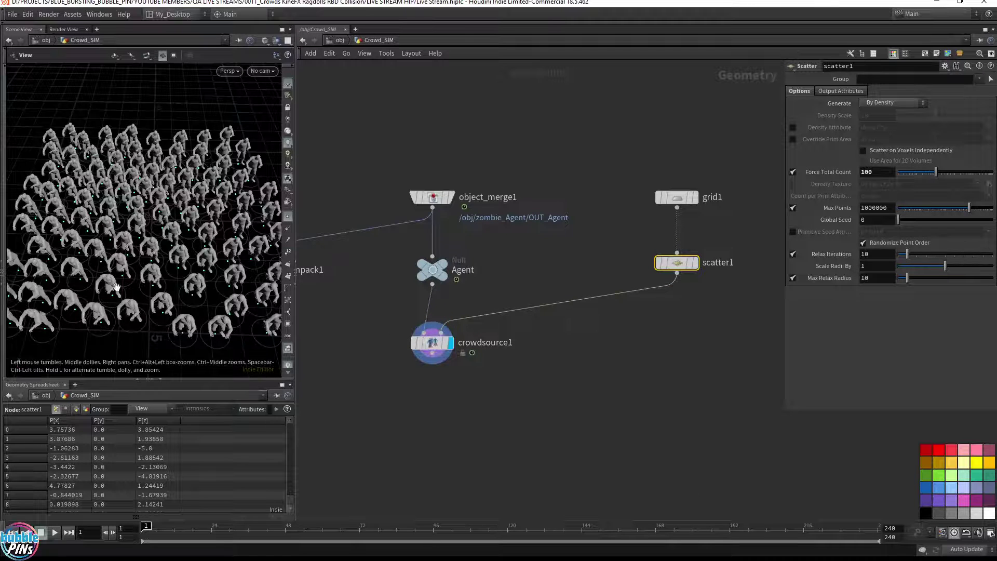
left_click_drag(116, 287, 168, 238)
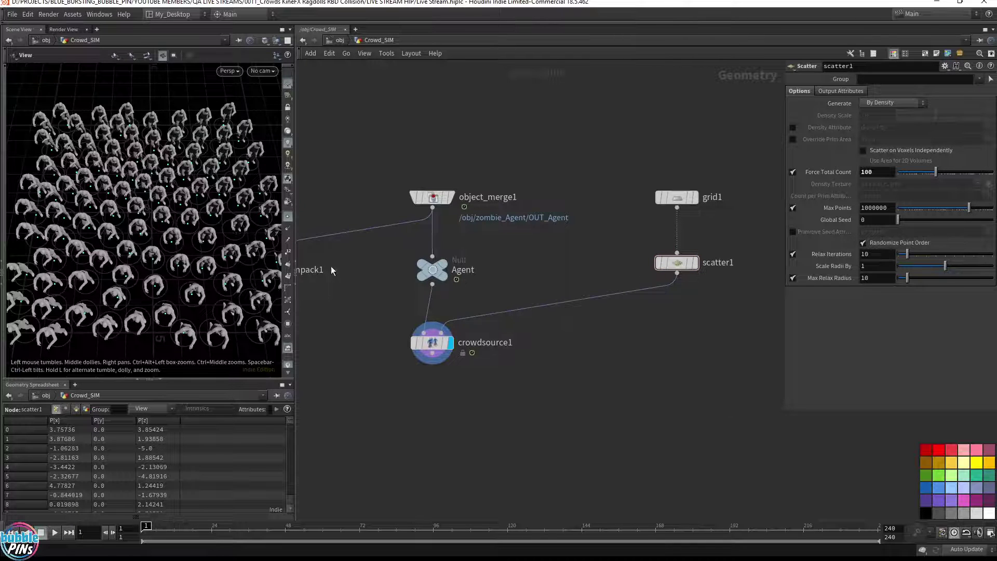
left_click_drag(238, 229, 206, 247)
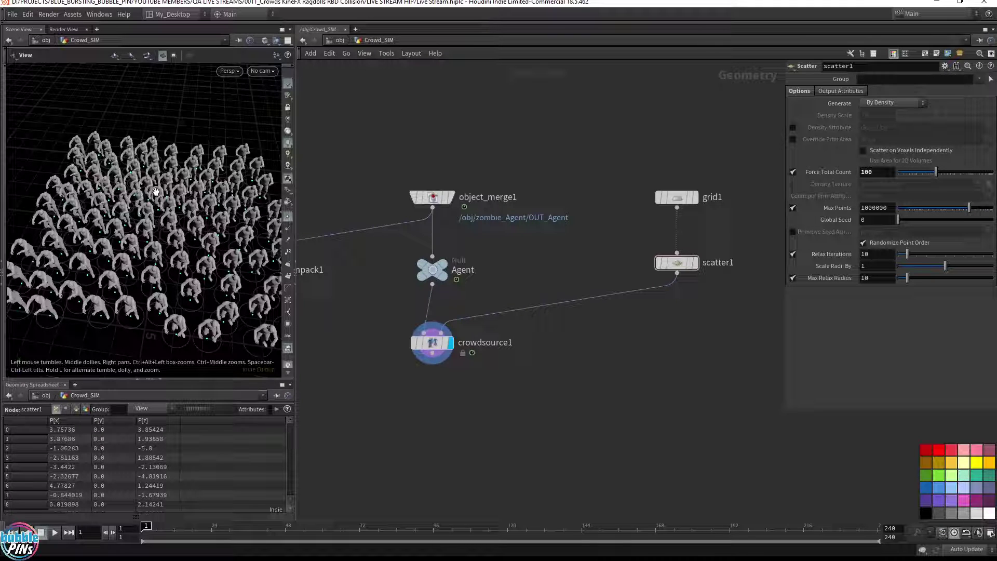
Review crowdsource1's Density Attribute setting and the scatter1 options, leaving scatter1 selected.
left_click_drag(521, 371, 362, 315)
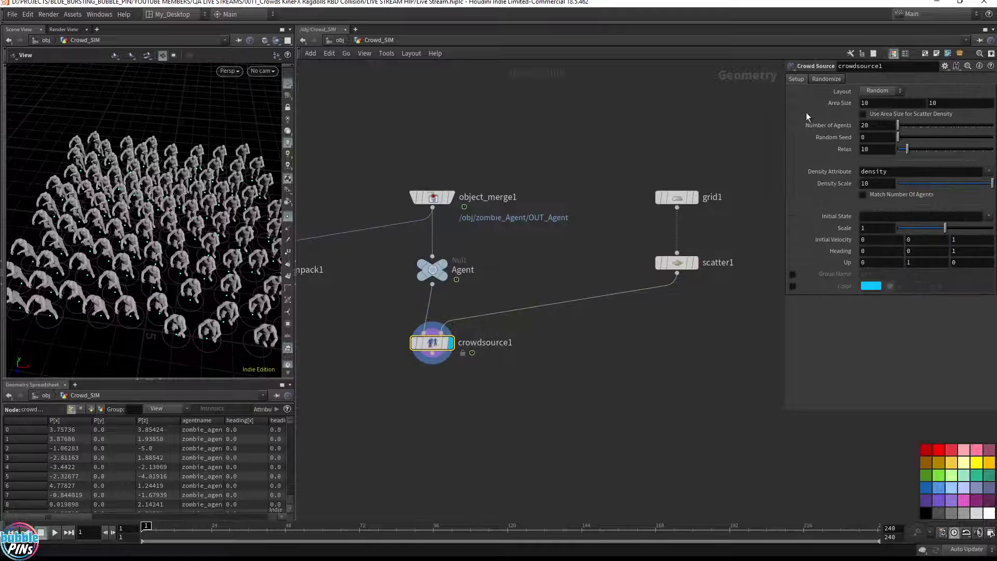
double_click(870, 173)
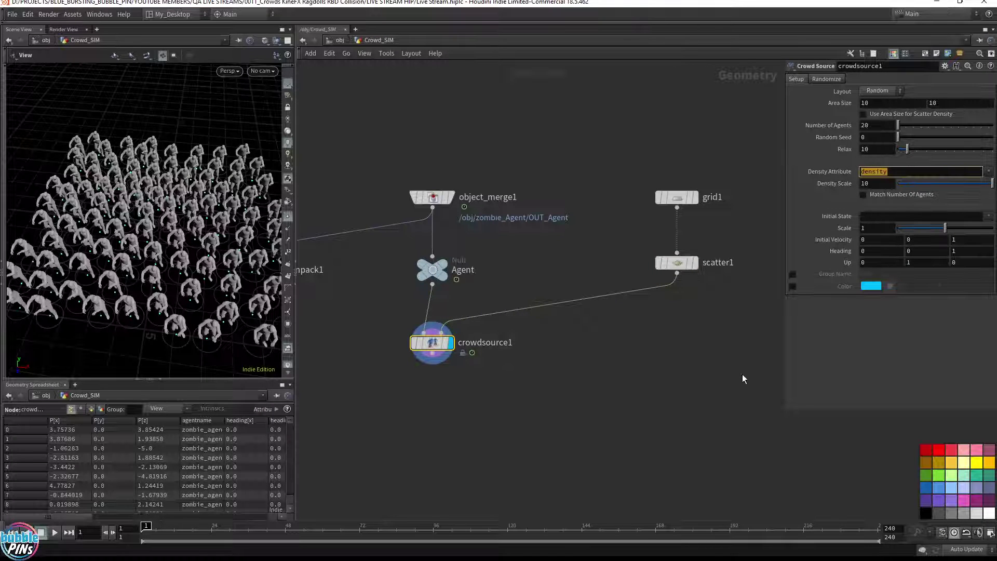
left_click(669, 351)
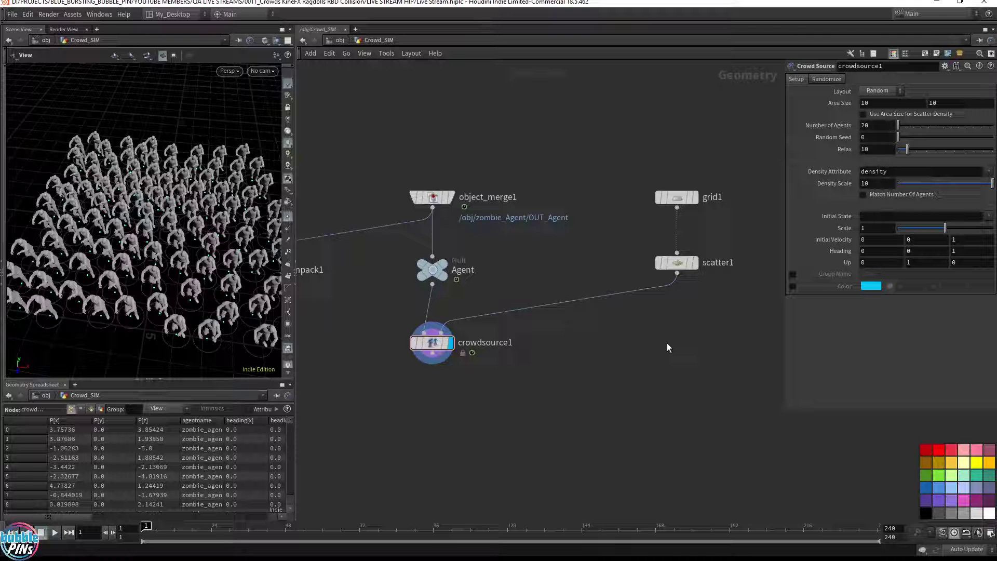
scroll(668, 343, "down", 1)
middle_click_drag(689, 343, 635, 242)
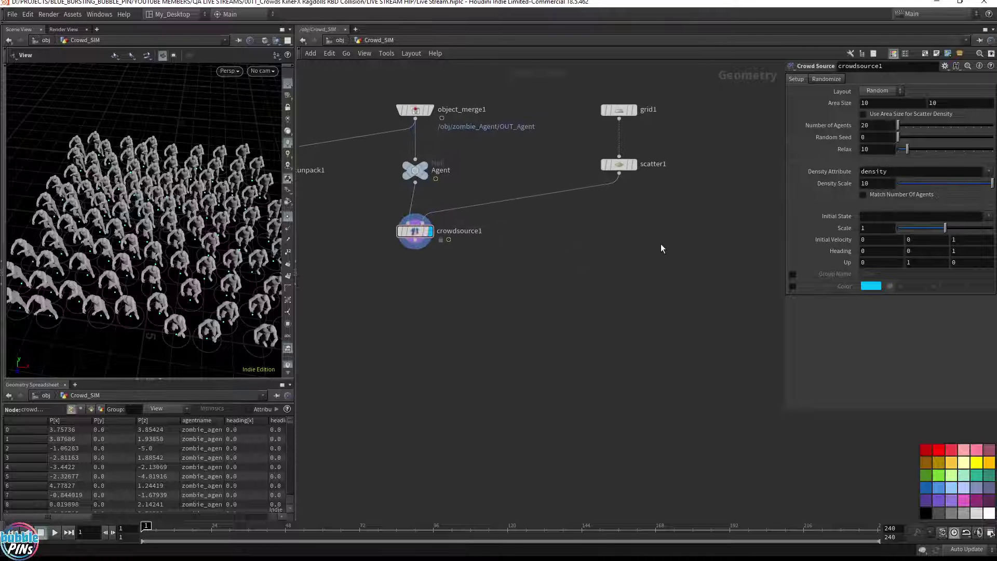
left_click_drag(705, 218, 581, 140)
middle_click_drag(702, 280, 697, 339)
left_click_drag(715, 270, 562, 115)
left_click(614, 225)
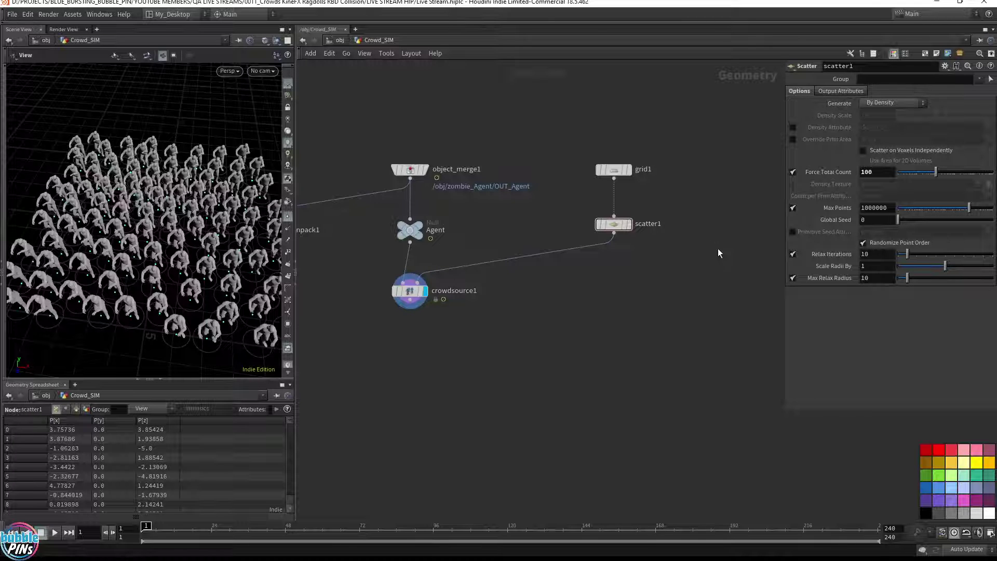
Delete grid1 and scatter1, paste the copied grid2 to Number_of_Agents node chain, and place it above crowdsource1's level.
middle_click_drag(719, 251, 706, 368)
left_click_drag(705, 369, 563, 201)
key("Delete")
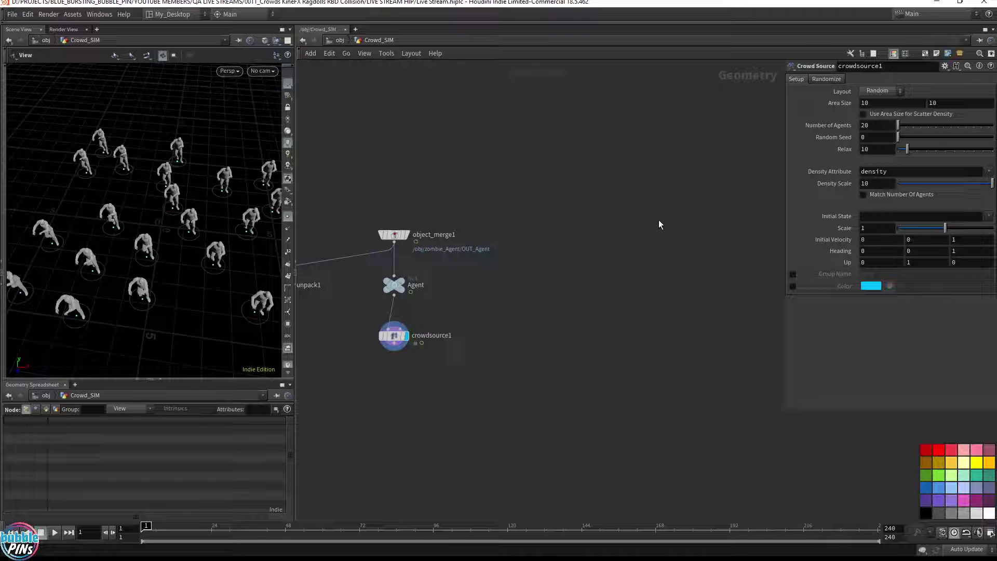
key("ctrl+v")
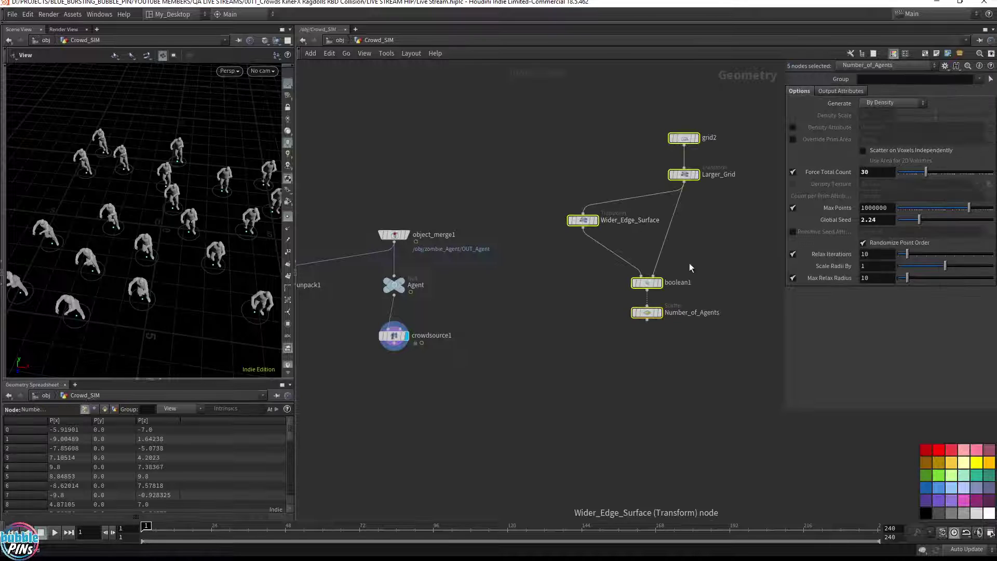
left_click_drag(634, 287, 636, 237)
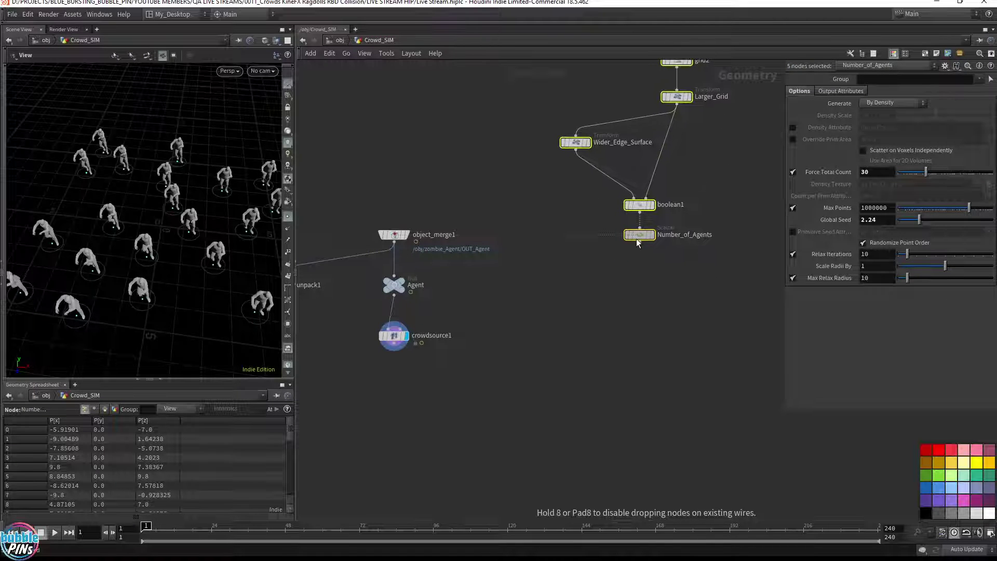
Connect Number_of_Agents to the custom source points input of crowdsource1 and frame the resulting agents in the viewport.
left_click(656, 284)
left_click(641, 243)
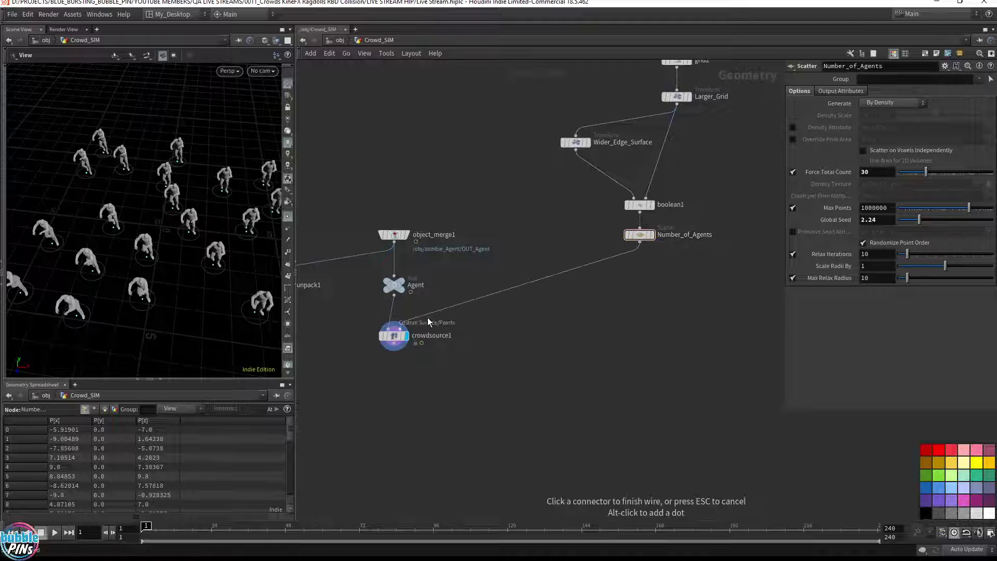
left_click(399, 327)
middle_click_drag(659, 284, 648, 334)
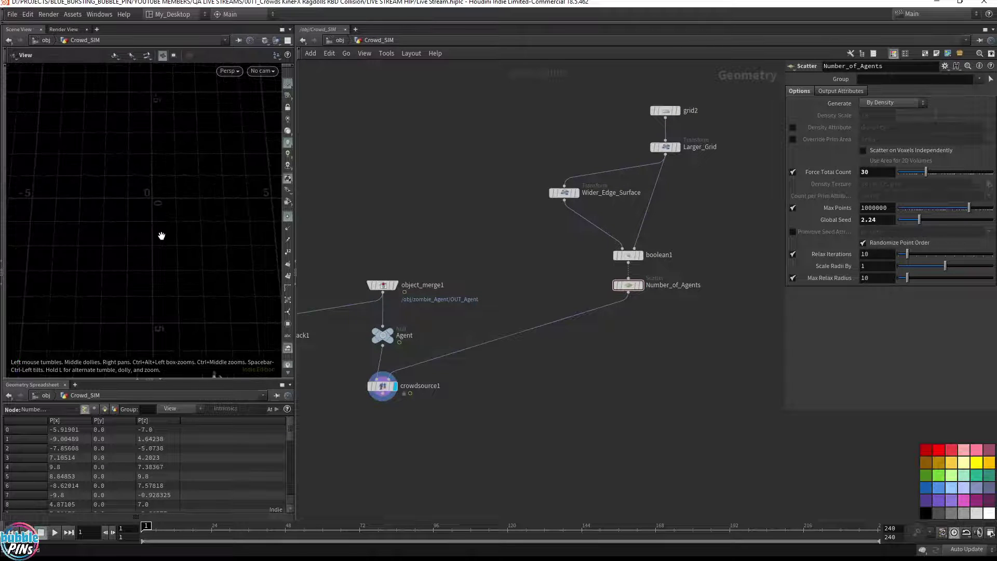
key("d")
left_click(357, 133)
key("f")
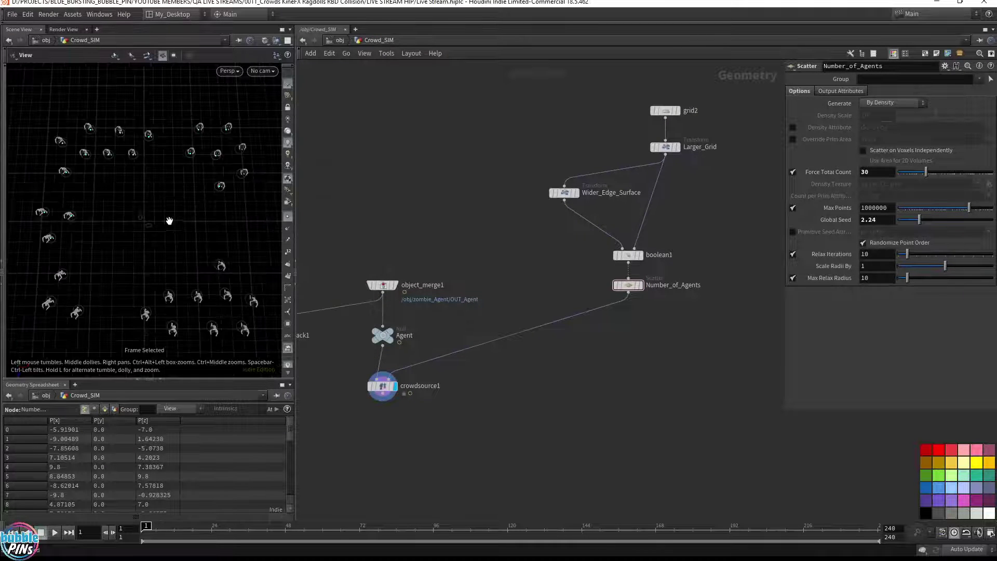
Examine how grid2, Larger_Grid, Wider_Edge_Surface, boolean1 and Number_of_Agents build the scattered border by displaying each node in turn.
left_click(678, 111)
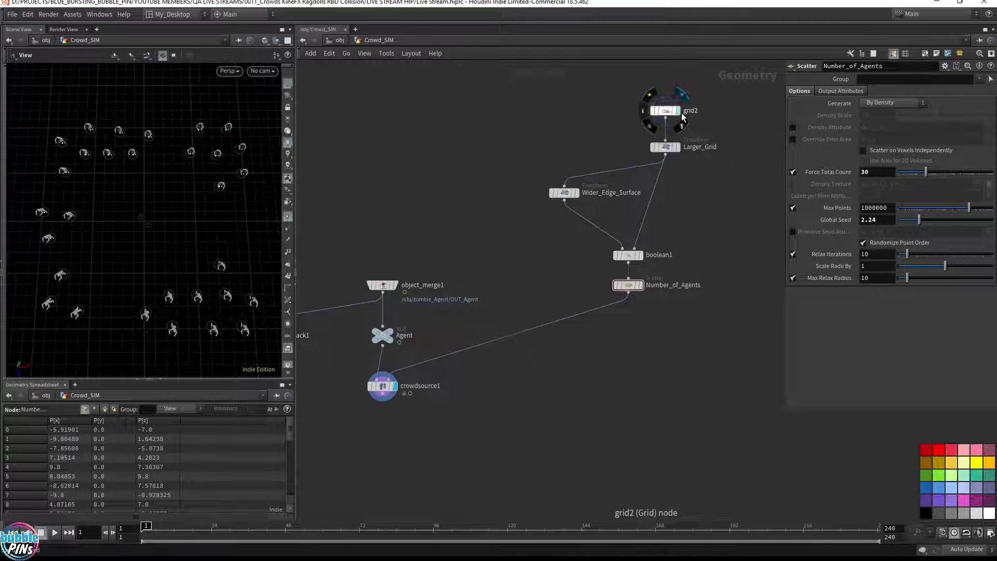
left_click(679, 147)
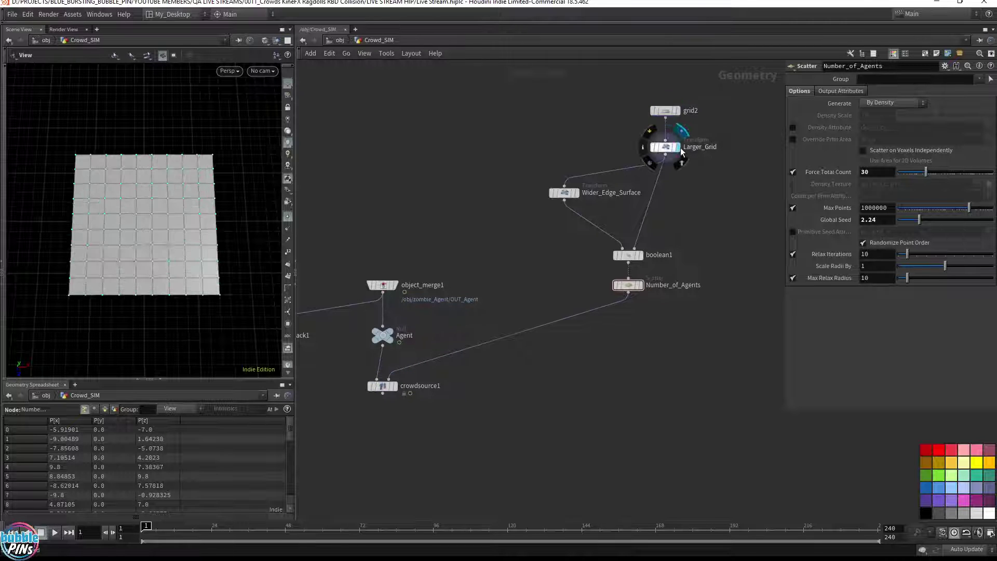
mouse_move(580, 202)
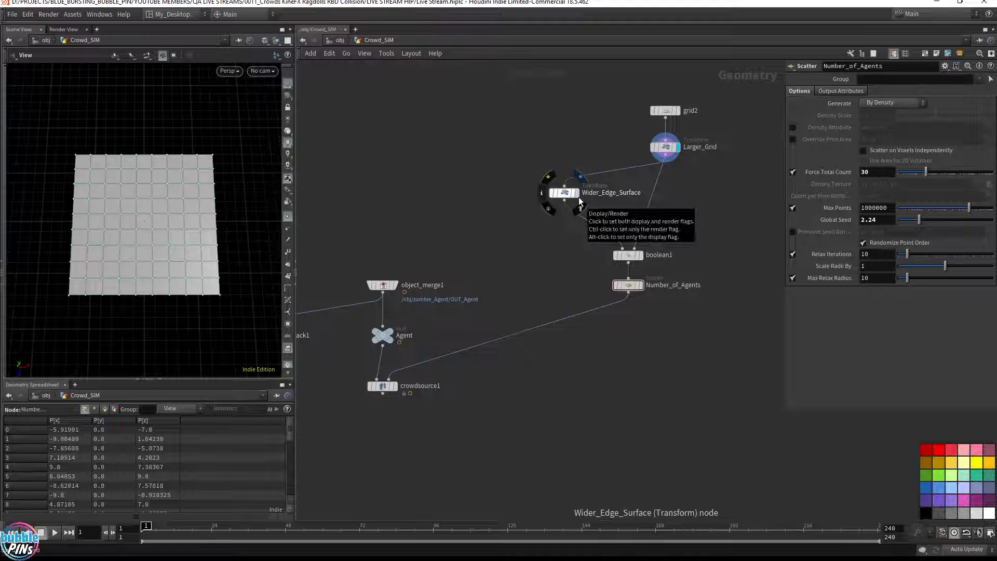
left_click(576, 200)
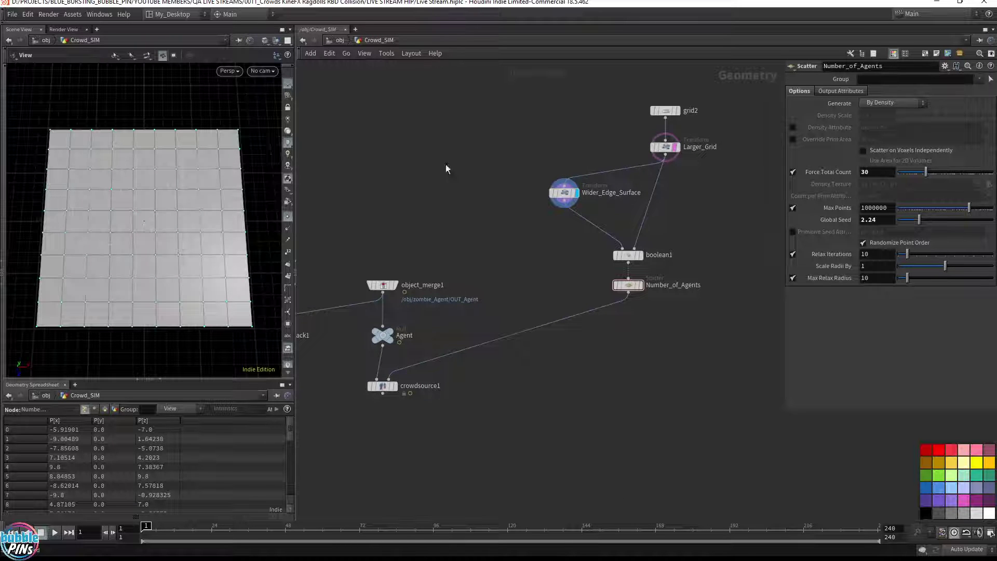
mouse_move(577, 197)
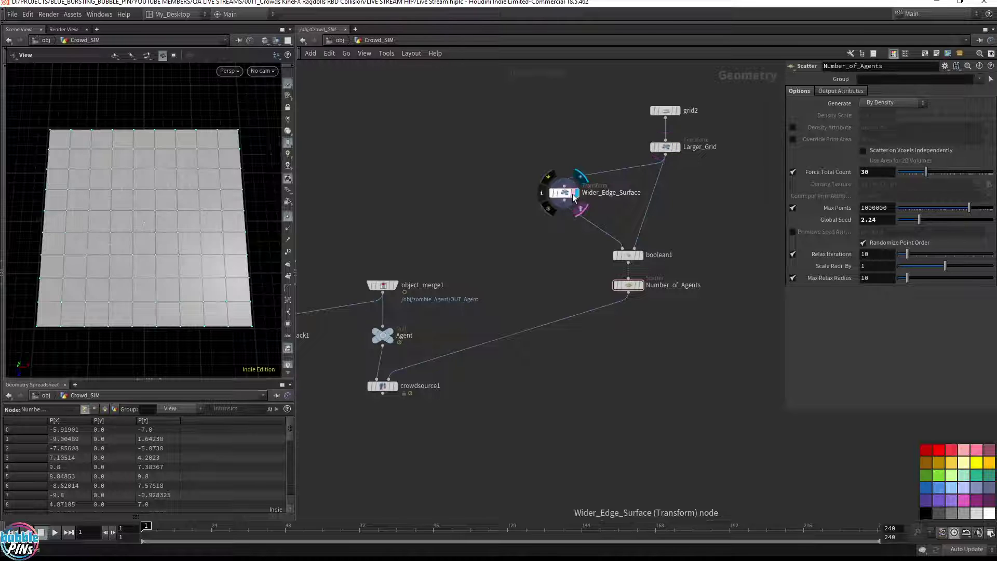
left_click(644, 256)
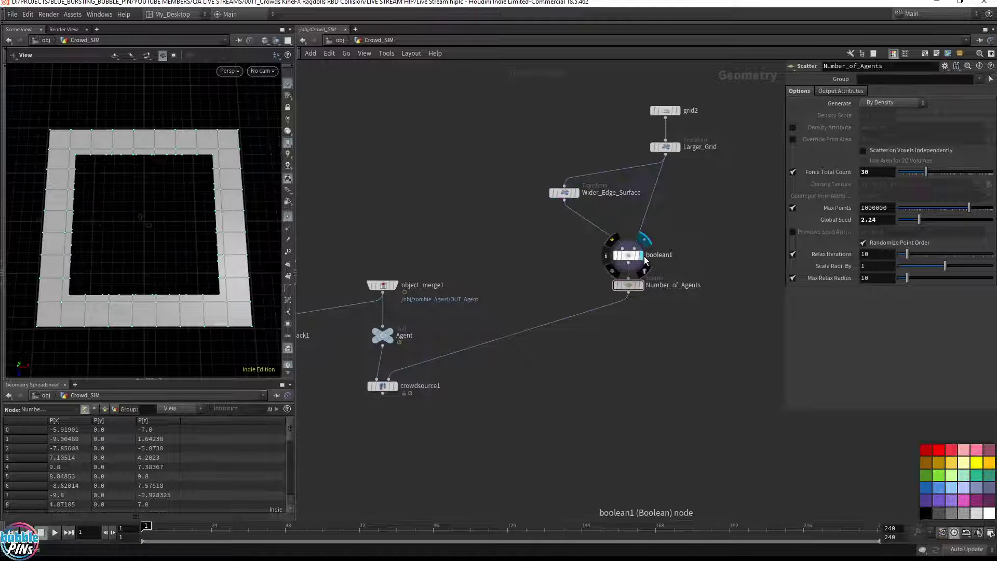
left_click(665, 147)
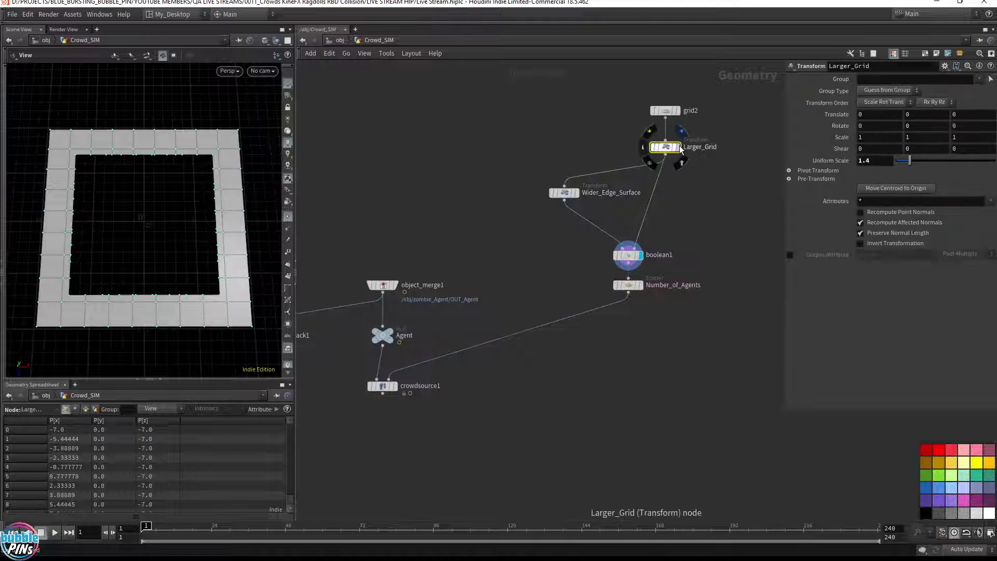
left_click(677, 147)
left_click(581, 203)
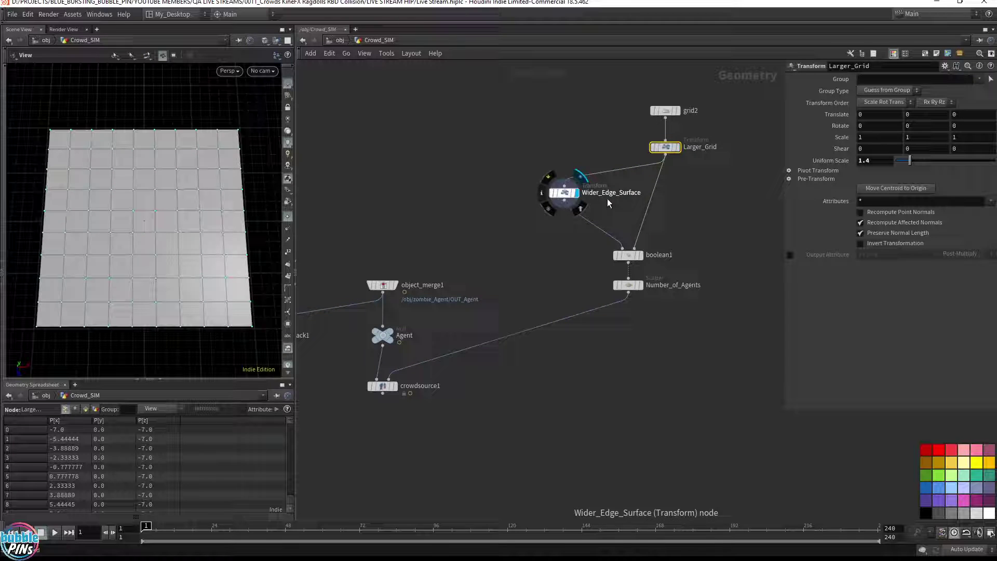
left_click(644, 260)
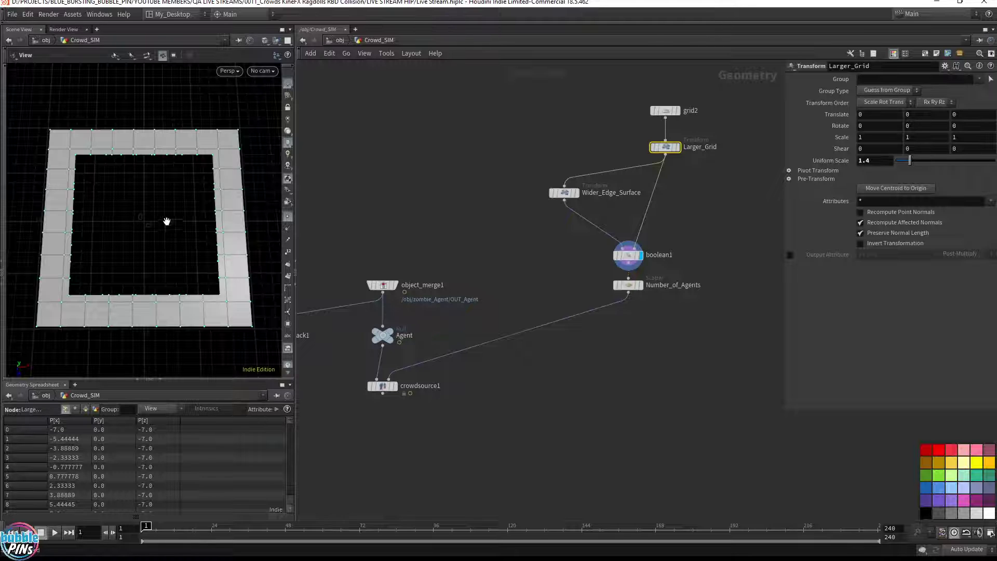
left_click(640, 284)
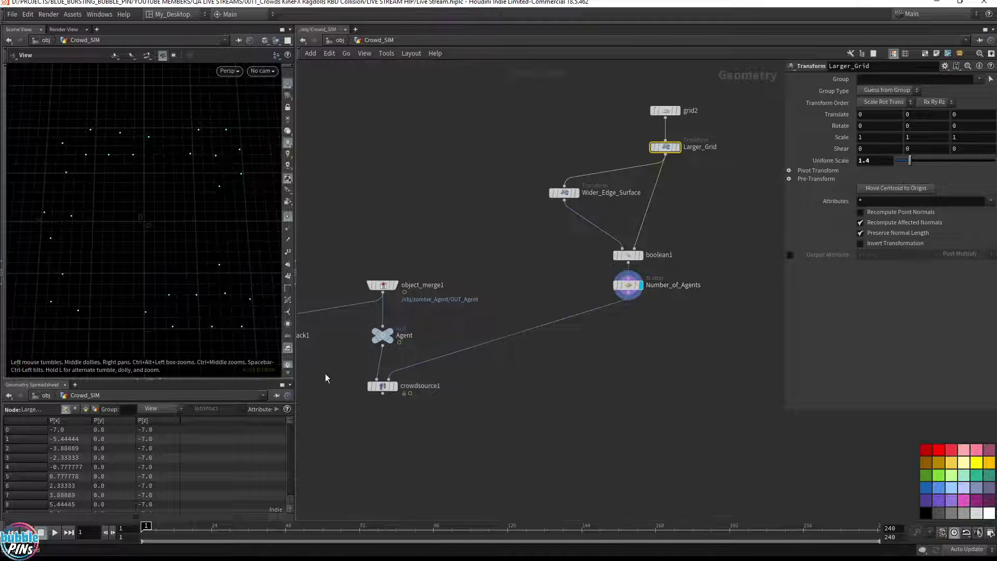
left_click(628, 285)
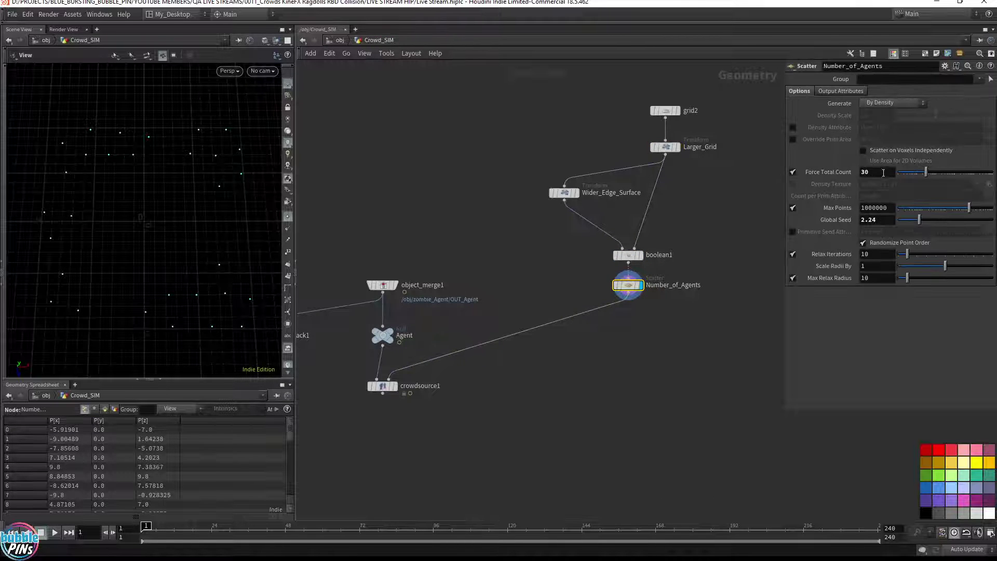
Save the scene file, display and select crowdsource1, and inspect the agents along the border from different angles.
key("ctrl+s")
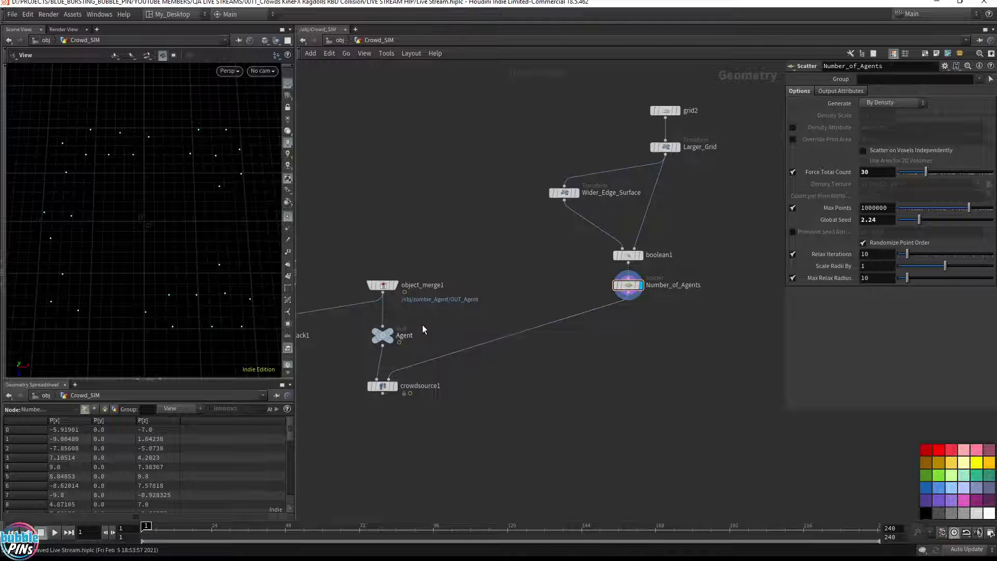
left_click(396, 387)
left_click(385, 388)
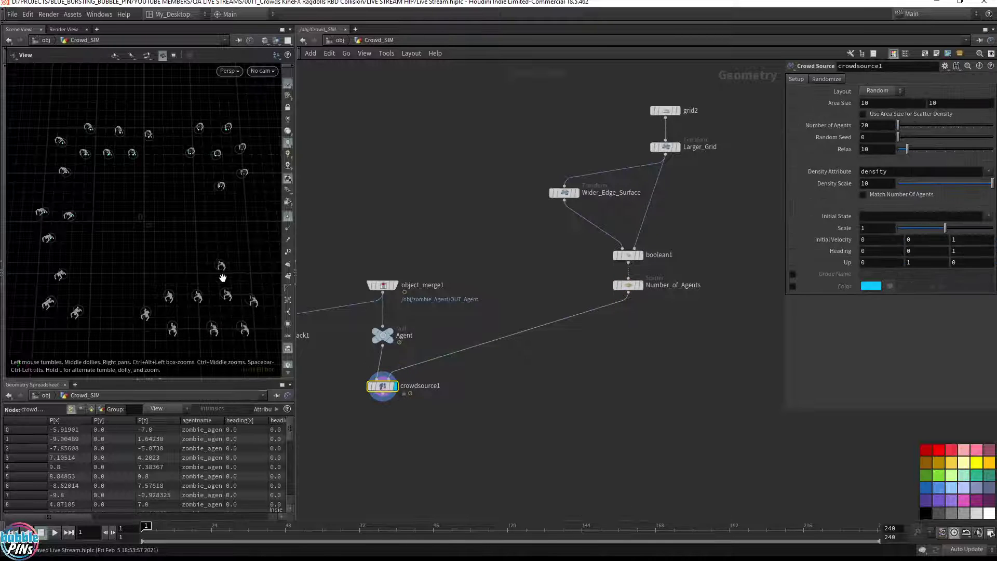
left_click_drag(207, 270, 211, 230)
middle_click_drag(136, 255, 273, 229)
left_click_drag(118, 257, 129, 232)
left_click_drag(69, 196, 229, 178)
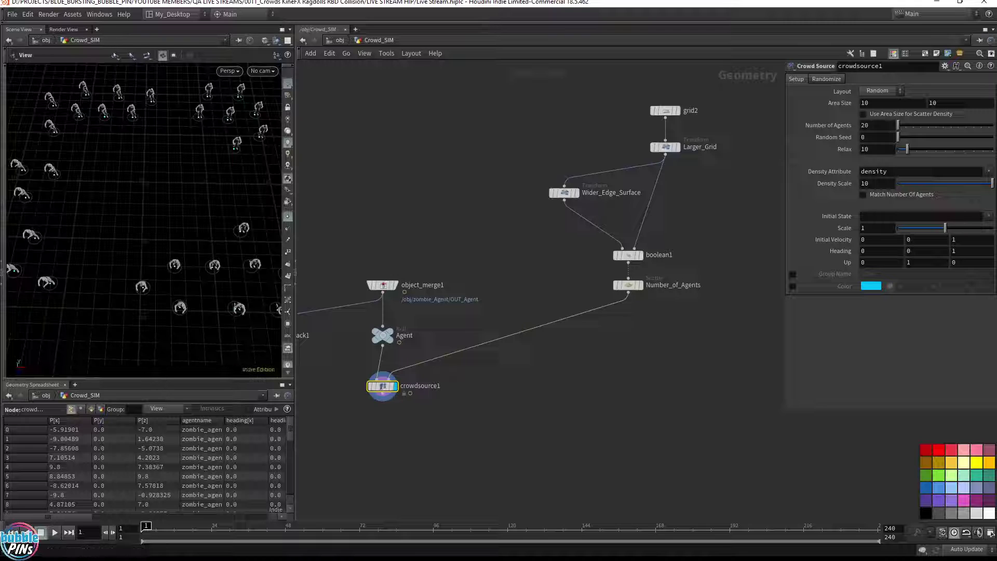
Enable Randomize Heading on crowdsource1 and set its Randomness to 1 in X and Z.
left_click_drag(484, 451, 334, 366)
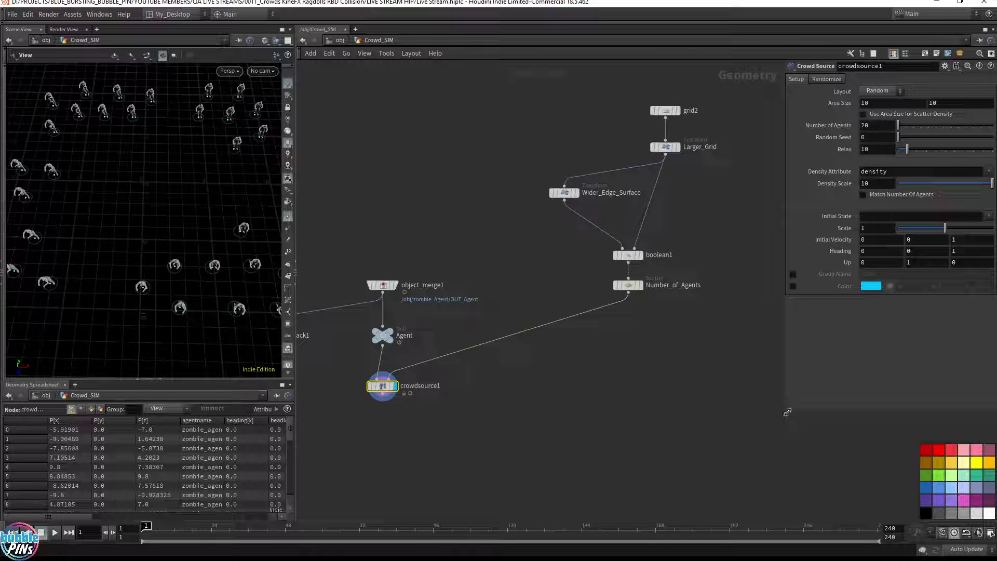
left_click_drag(785, 412, 719, 431)
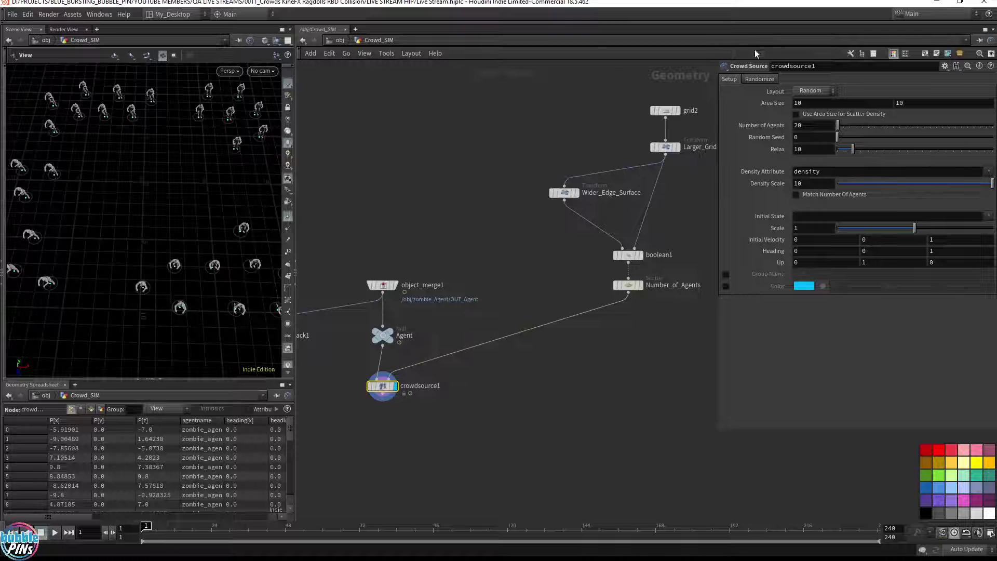
left_click(758, 78)
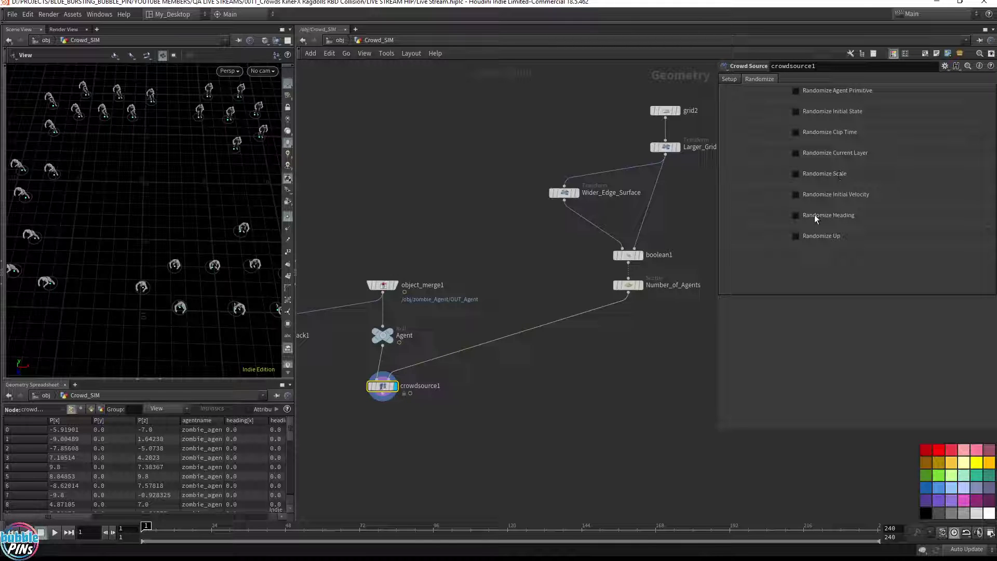
left_click(794, 216)
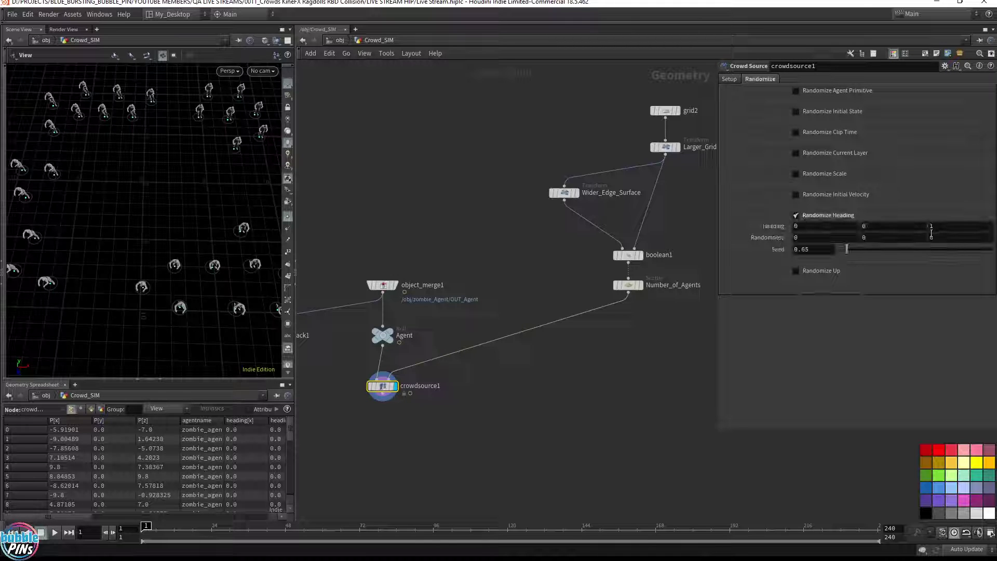
left_click(812, 239)
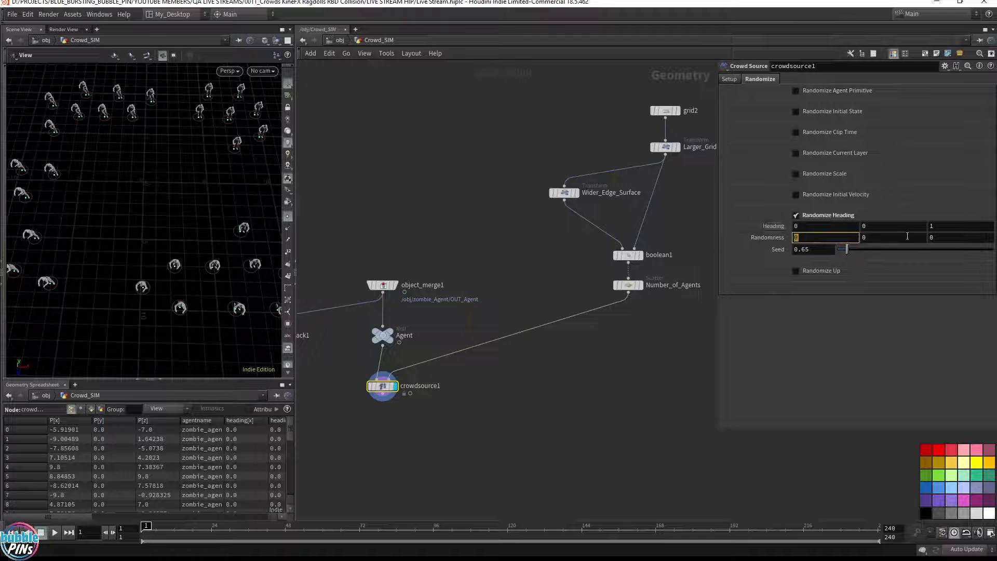
type("1")
key("Return")
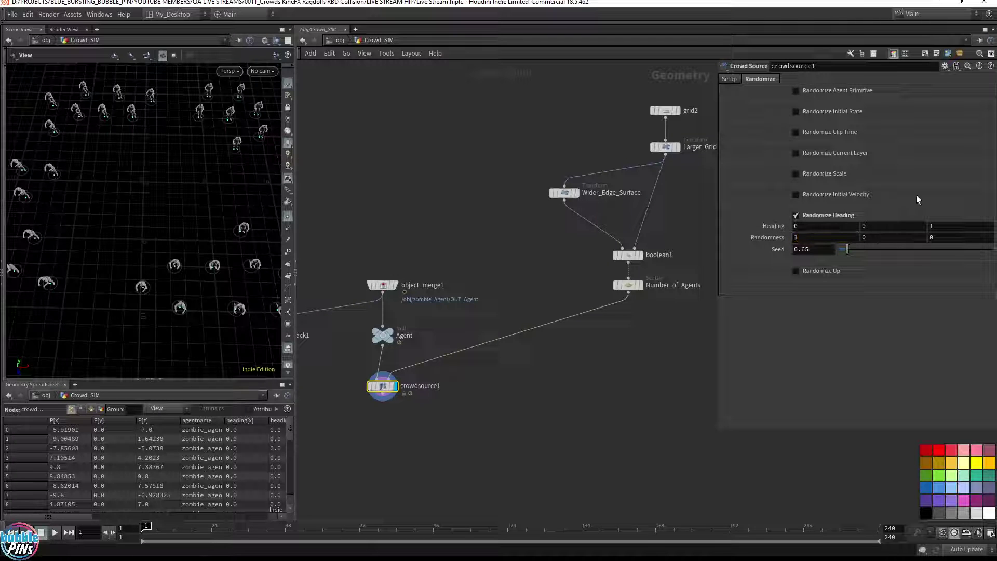
left_click(802, 226)
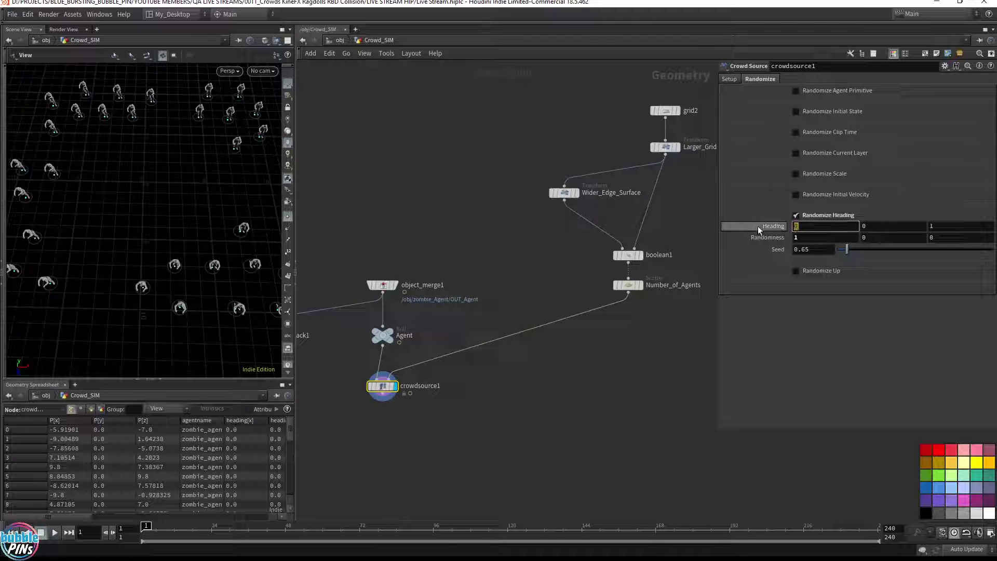
left_click(958, 237)
type("1")
key("Return")
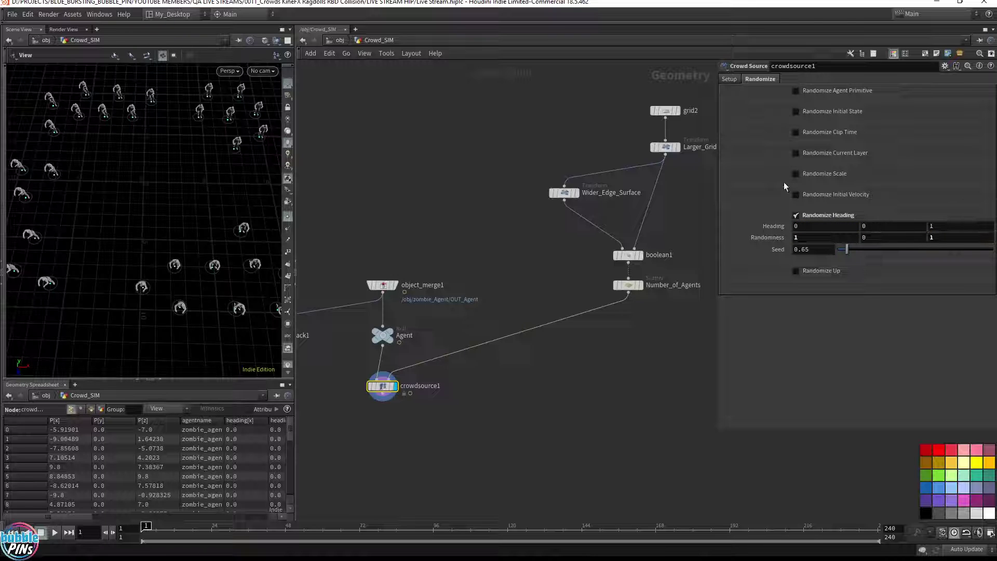
Set crowdsource1's randomized Heading to -1, -1, -1 and its Randomness to 1 on all three axes.
left_click(804, 225)
type("1-")
key("Return")
left_click(878, 229)
key("Tab")
key("Tab")
key("Tab")
type("1")
key("Return")
type("-1")
key("Return")
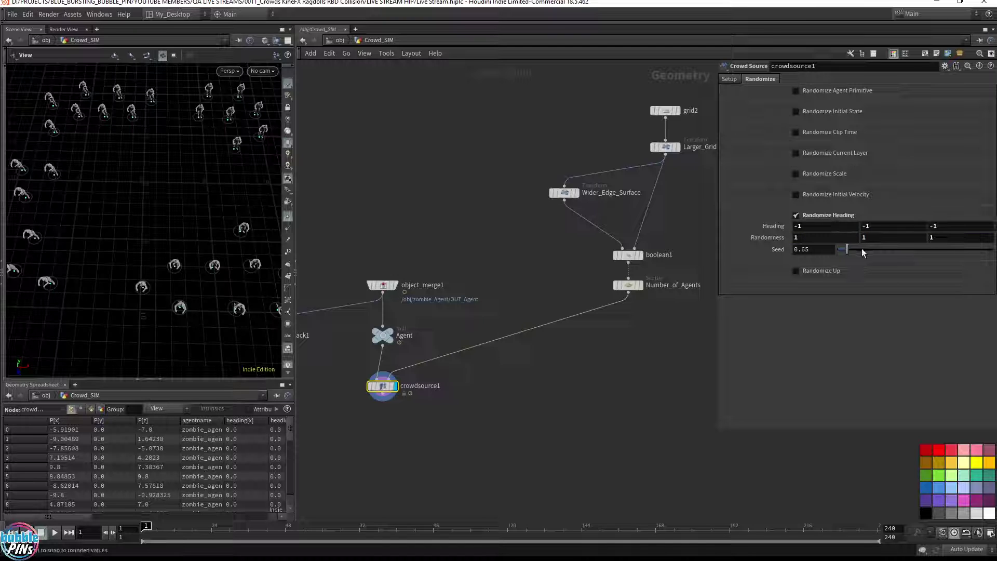
Set the Randomize Heading Seed to 2.44 and check the agents' headings in the viewport and geometry spreadsheet.
left_click_drag(862, 248, 945, 257)
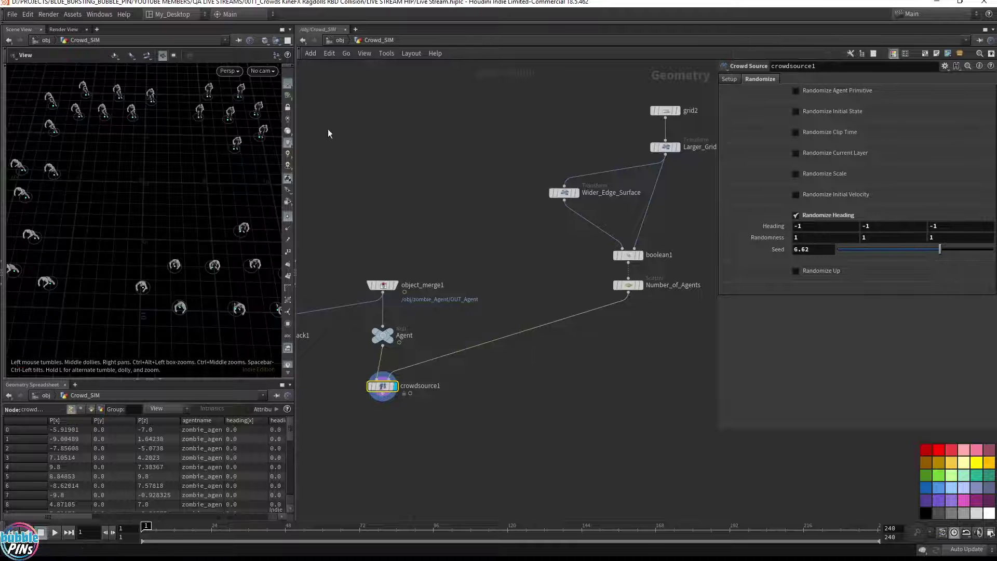
mouse_move(250, 229)
left_mouse_down()
mouse_move(223, 216)
mouse_move(125, 250)
mouse_move(162, 229)
mouse_move(239, 239)
left_mouse_up()
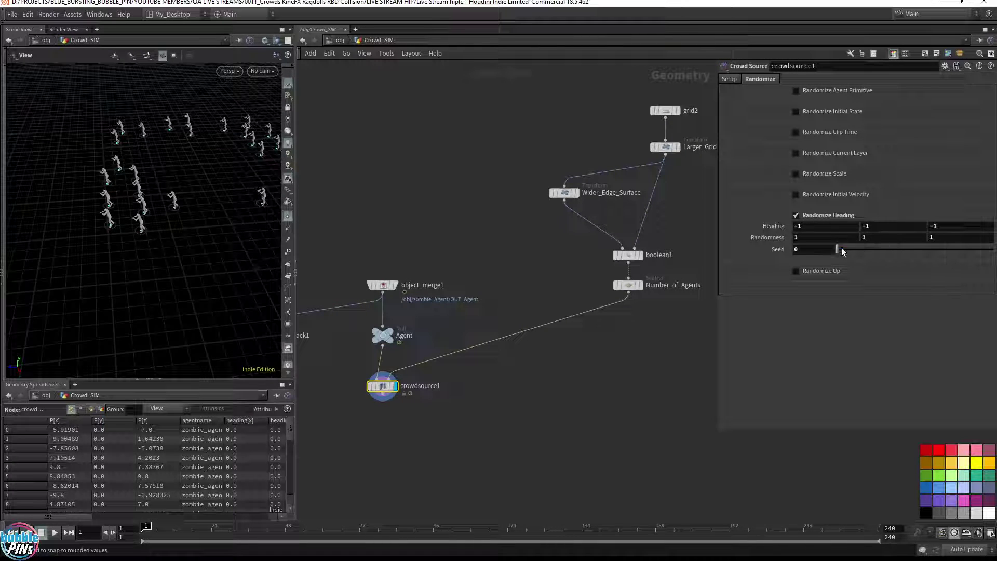
left_click_drag(841, 250, 875, 249)
left_click_drag(236, 213, 240, 156)
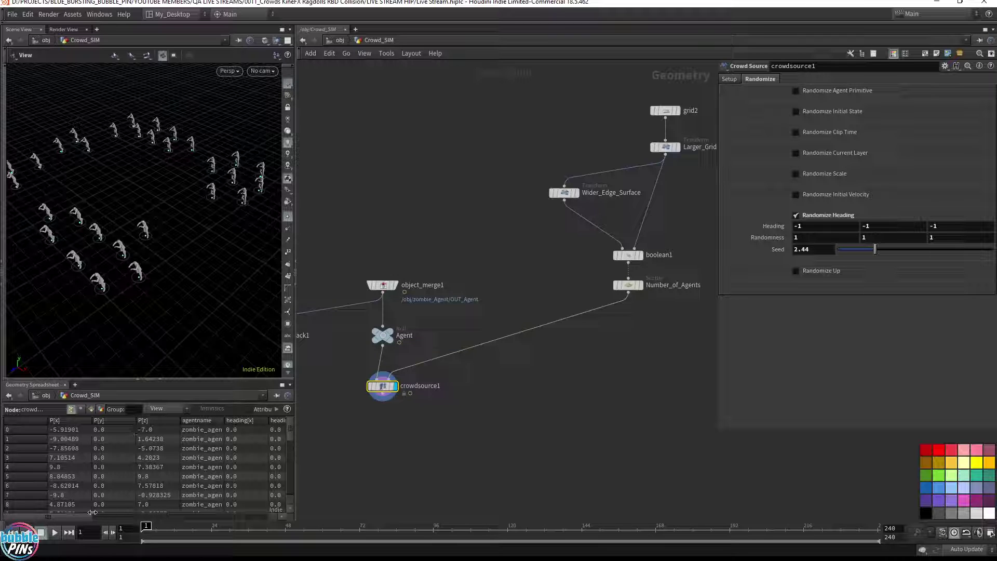
left_click_drag(92, 514, 113, 517)
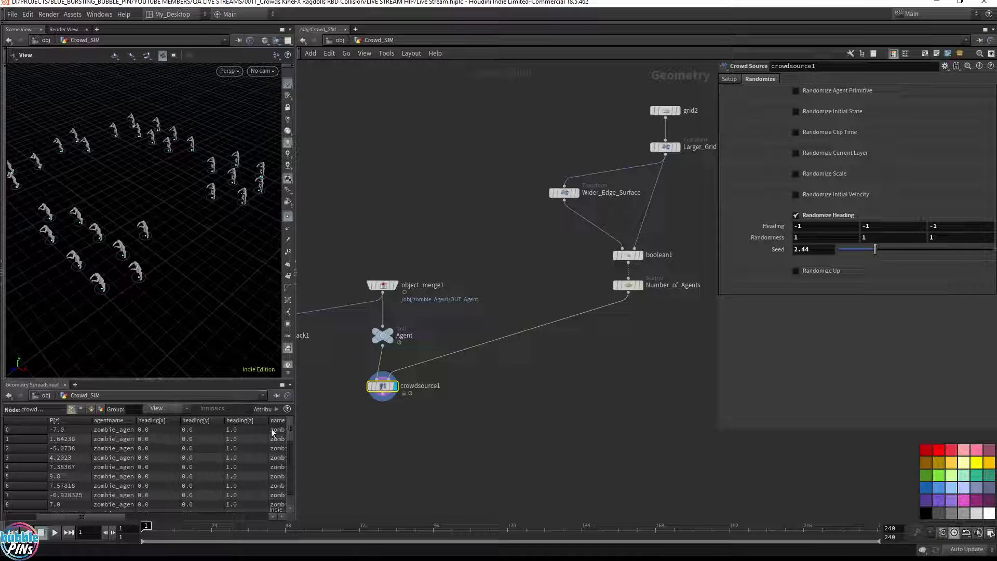
middle_click_drag(552, 394, 556, 317)
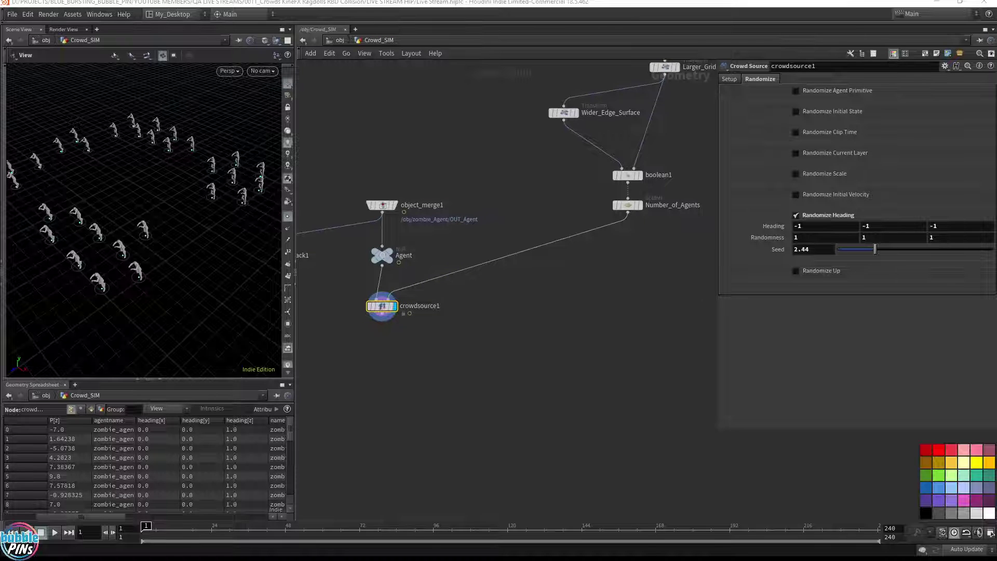
middle_click_drag(537, 403, 529, 347)
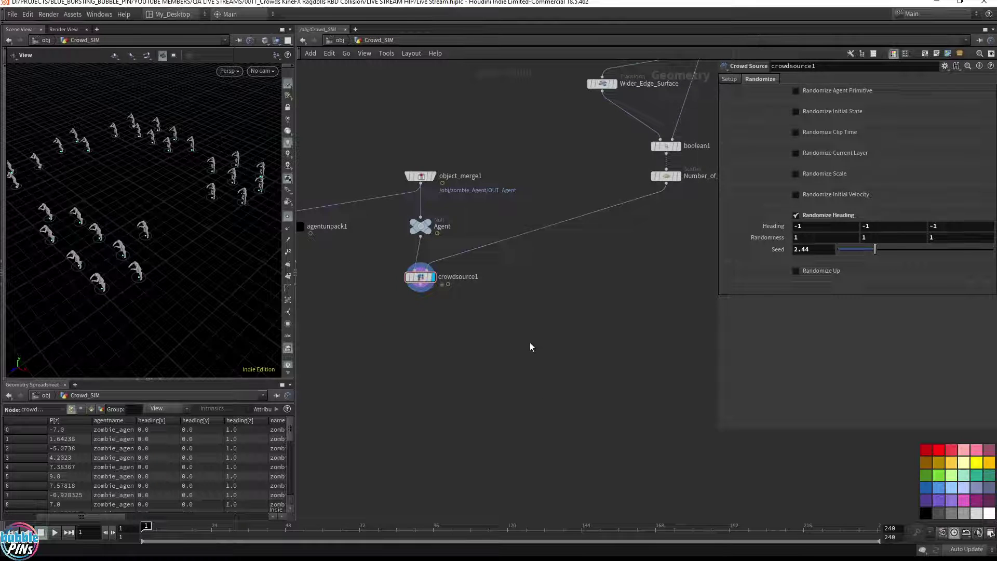
Add a Point VOP below crowdsource1, connect it to the crowdsource1 output and display it, viewing the agents from above.
key("Tab")
type("points vo")
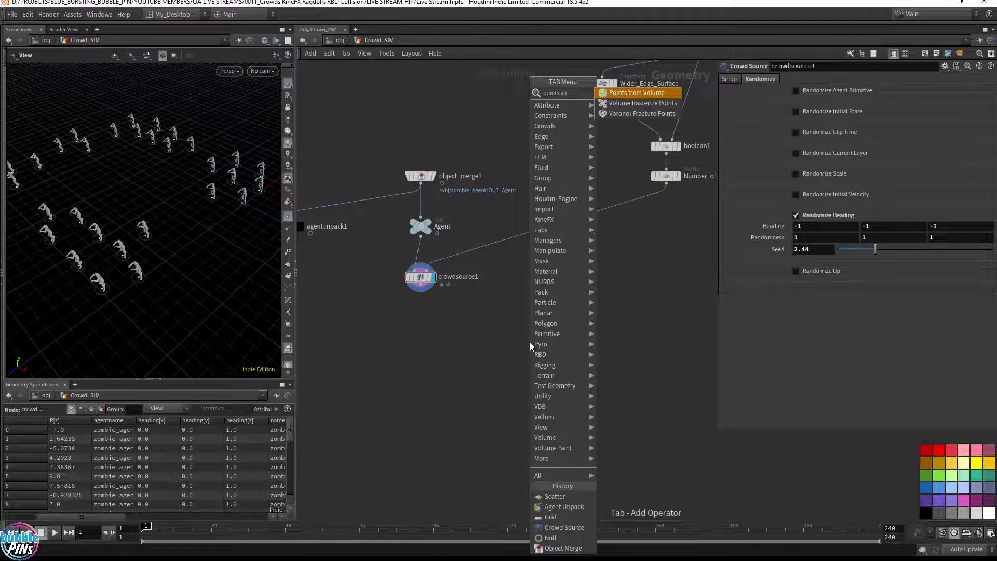
key("BackSpace")
key("BackSpace")
key("BackSpace")
key("BackSpace")
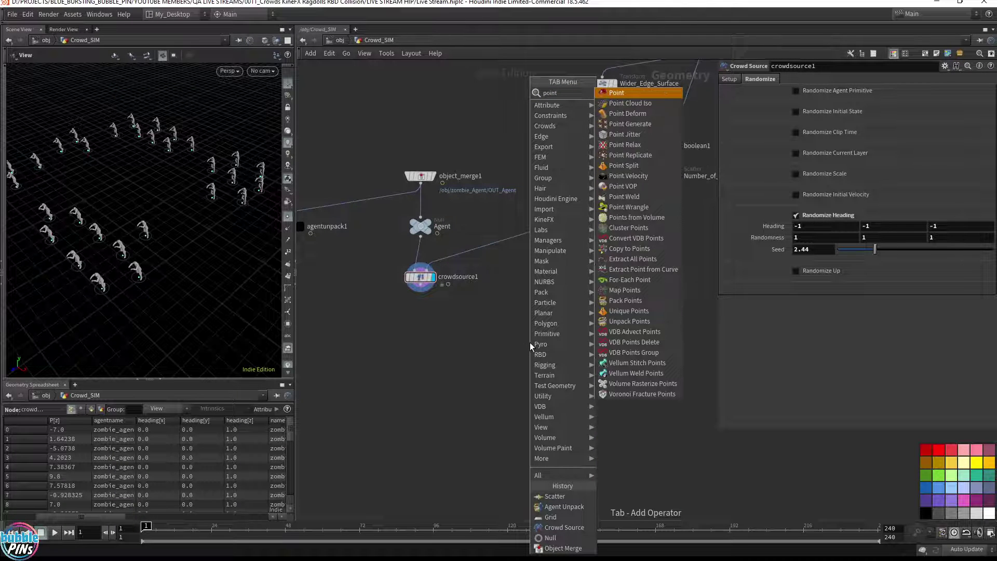
type("w")
key("Return")
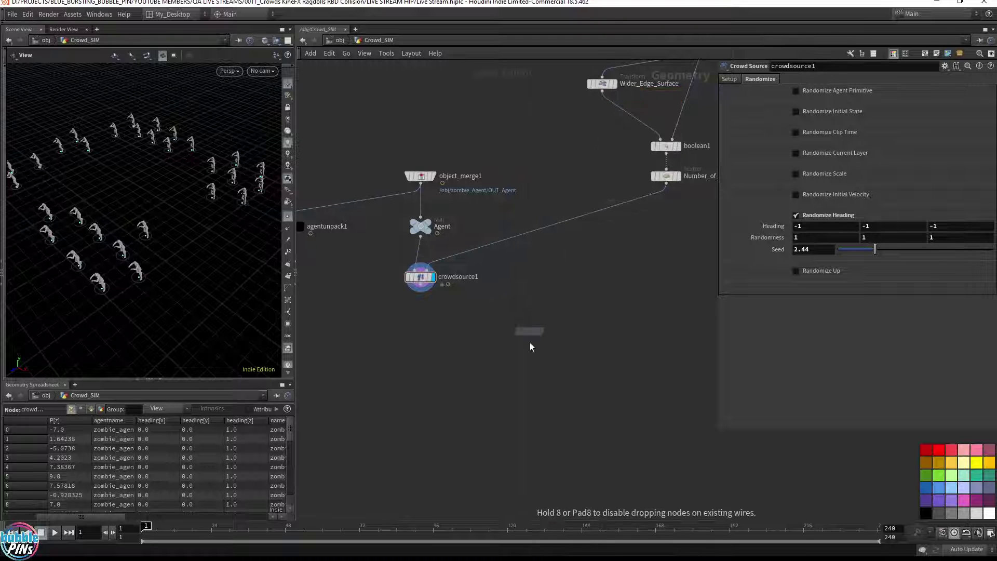
left_click(422, 316)
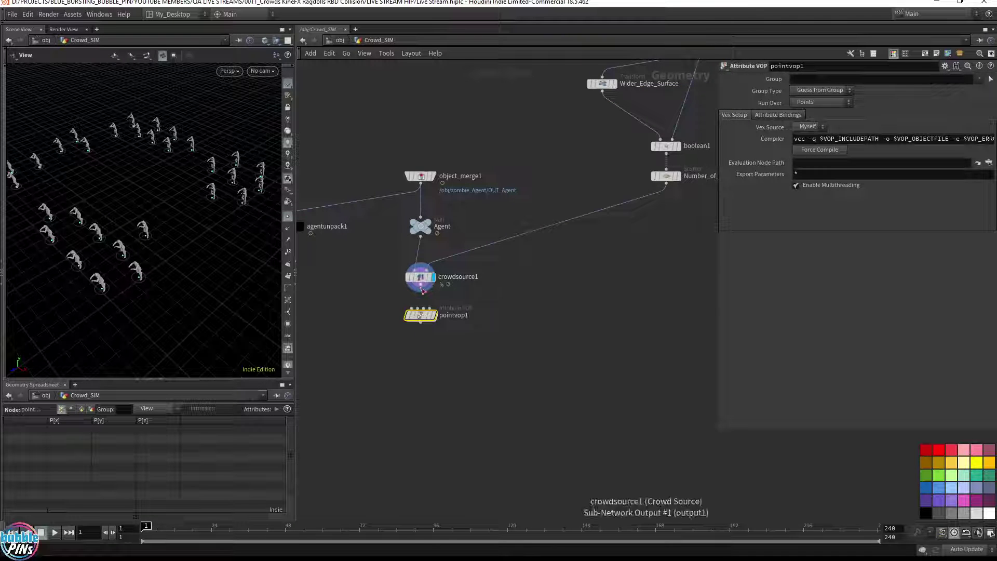
left_click(432, 315)
left_click_drag(66, 192, 149, 211)
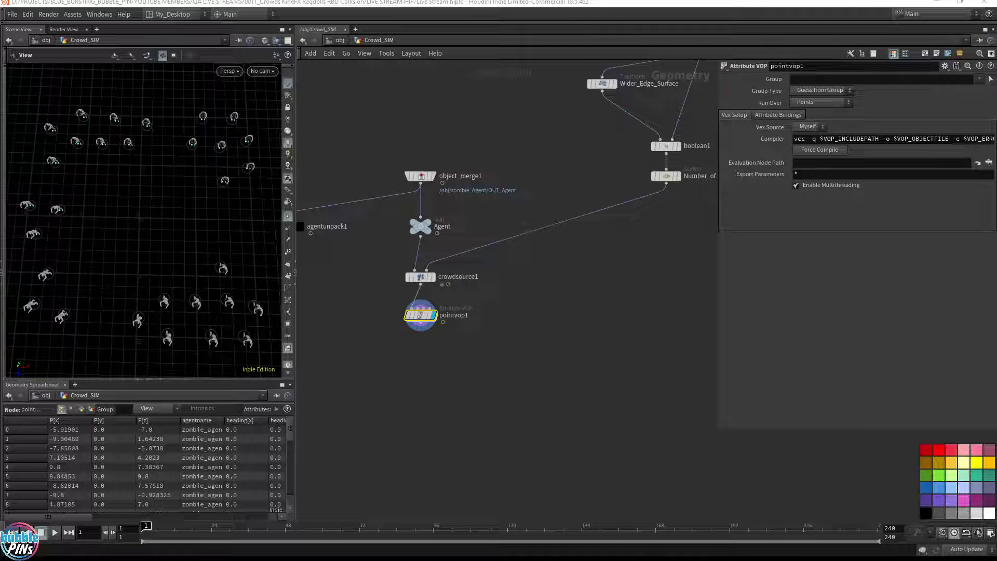
Switch to the browser, examine the Coordinate Positions are Vectors article and its vector diagram in a separate tab, and return to Houdini.
left_click_drag(996, 25, 745, 52)
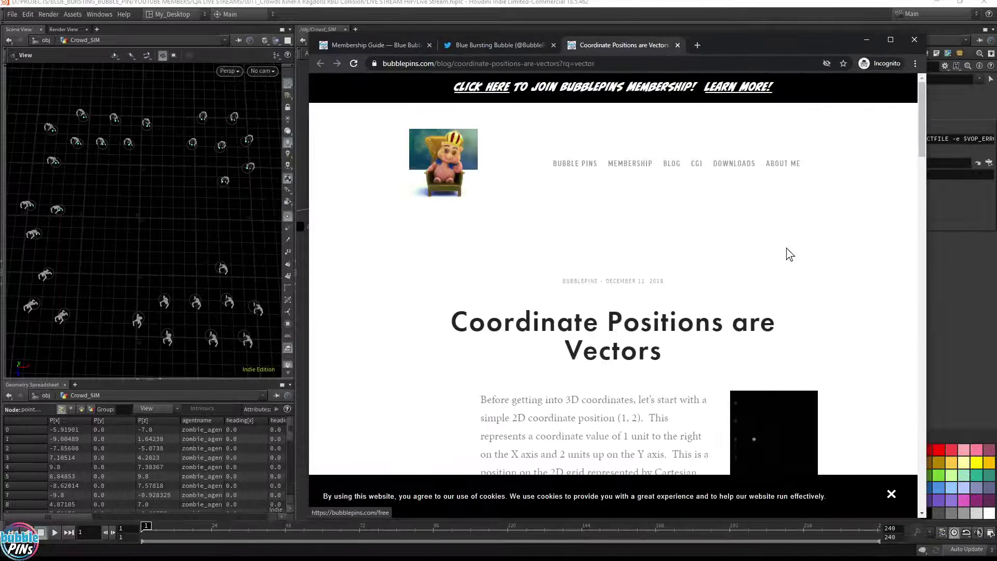
scroll(786, 247, "down", 7)
scroll(786, 245, "up", 4)
scroll(784, 244, "down", 2)
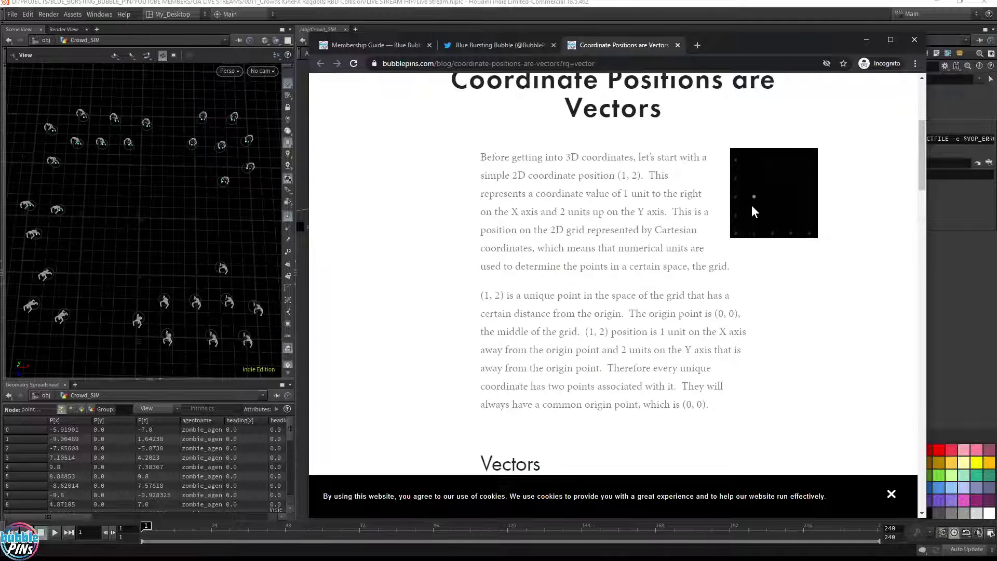
scroll(793, 223, "down", 1)
scroll(793, 228, "down", 7)
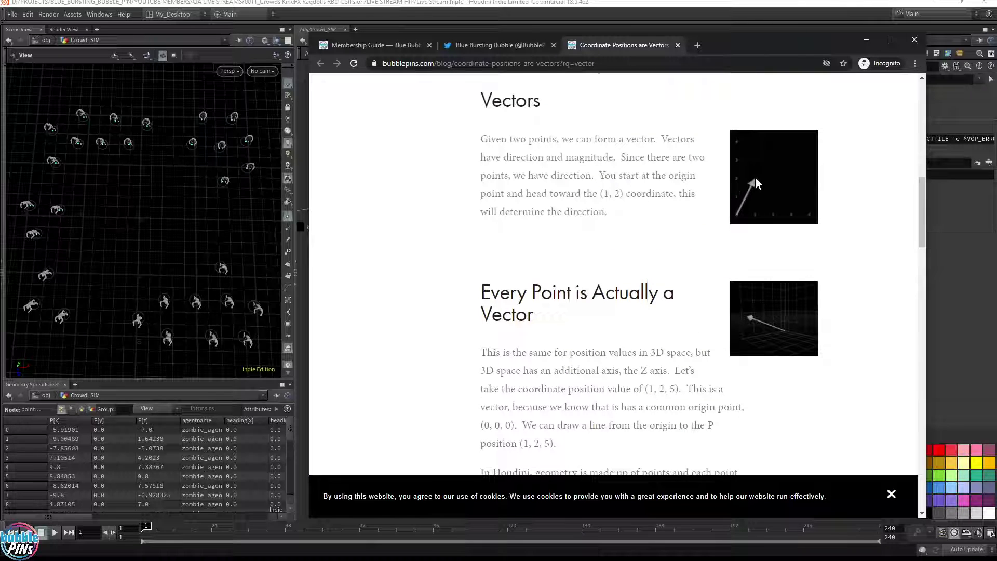
right_click(774, 192)
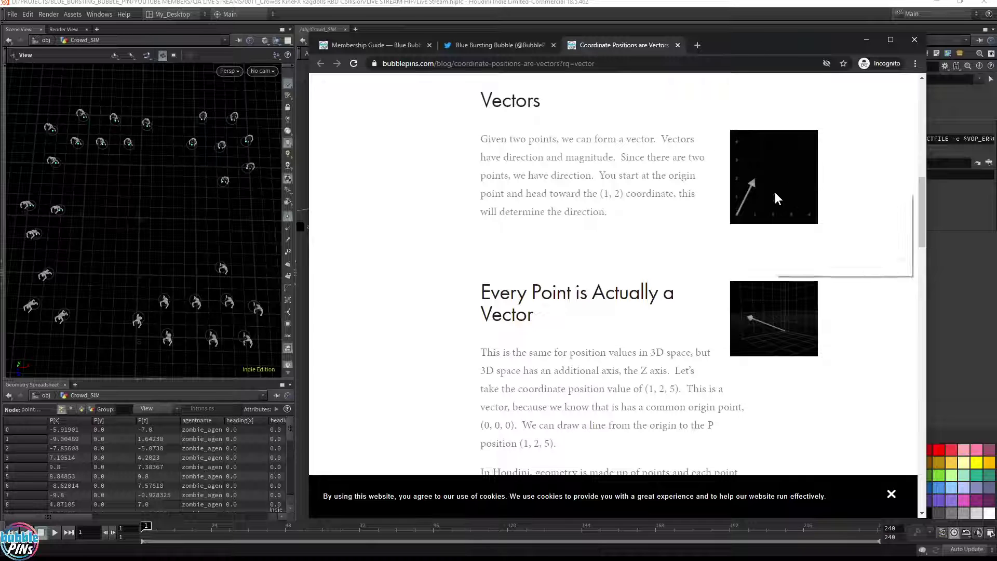
left_click(794, 201)
left_click(733, 46)
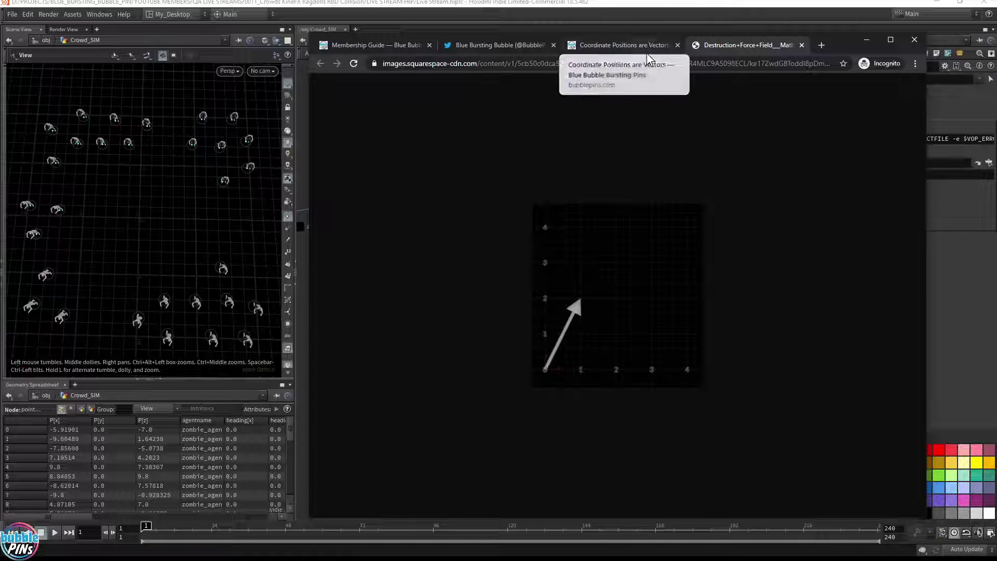
left_click(866, 40)
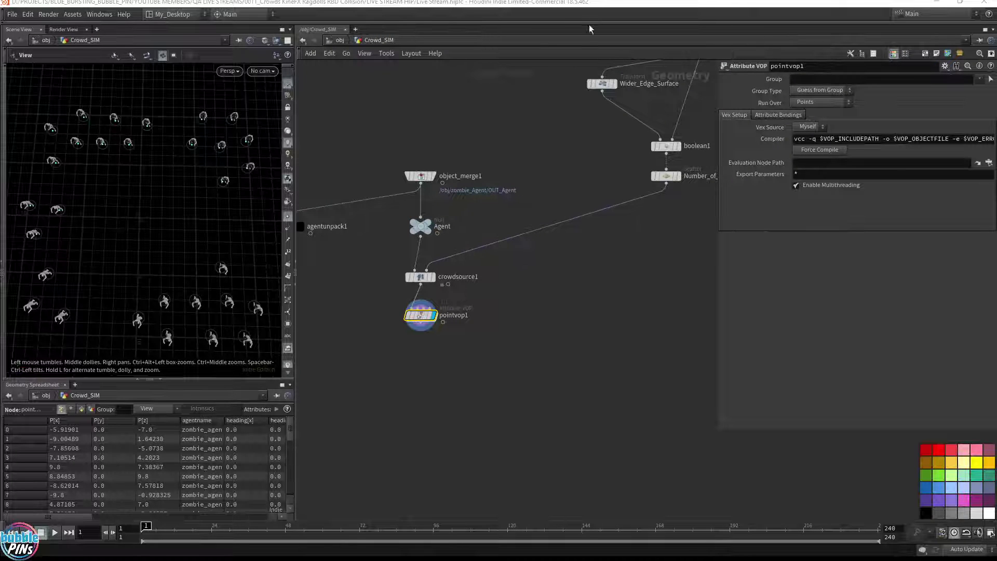
Open the network inside pointvop1 and move geometryvopoutput1 farther from geometryvopglobal1.
double_click(419, 317)
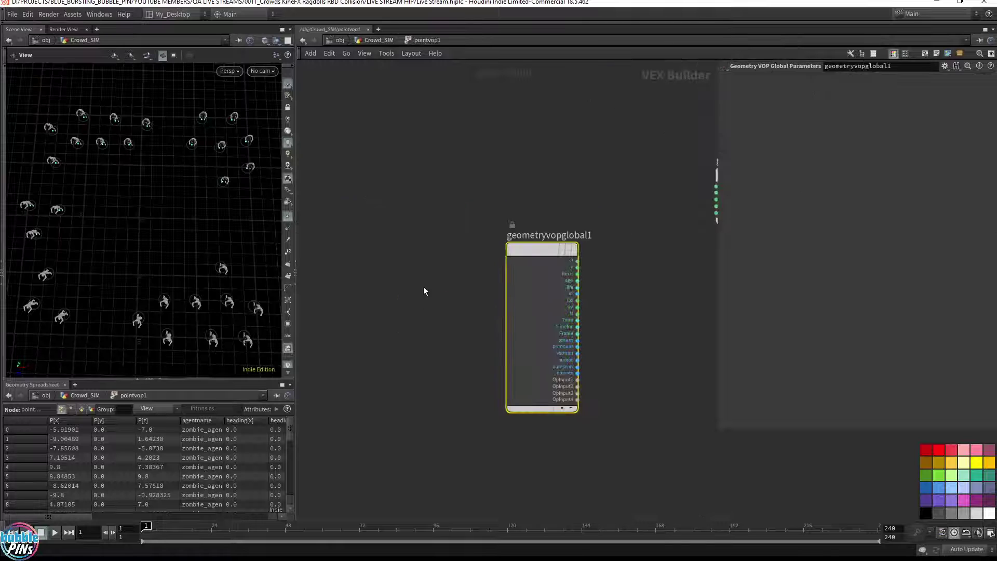
middle_click_drag(647, 401, 445, 408)
left_click_drag(527, 195, 713, 258)
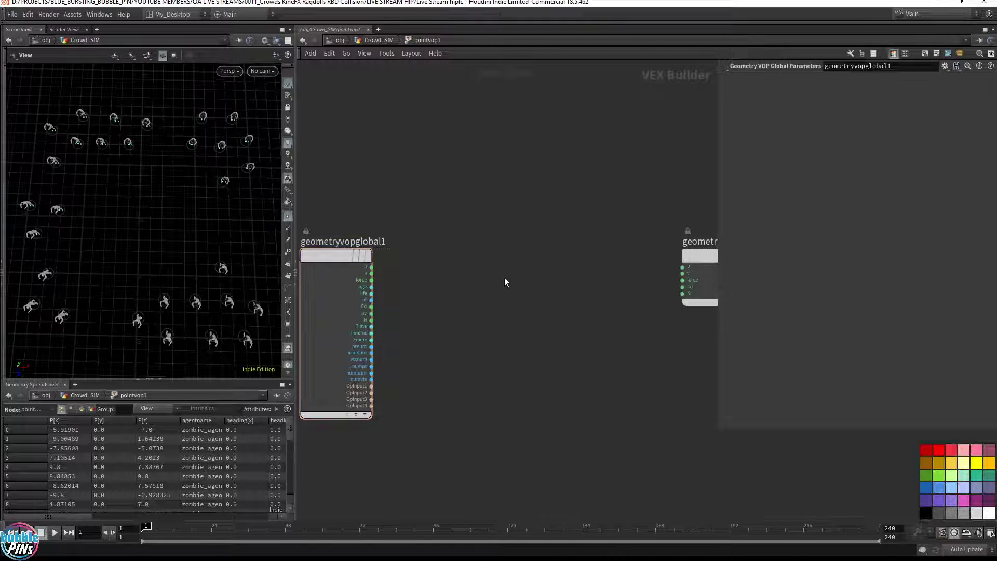
key("p")
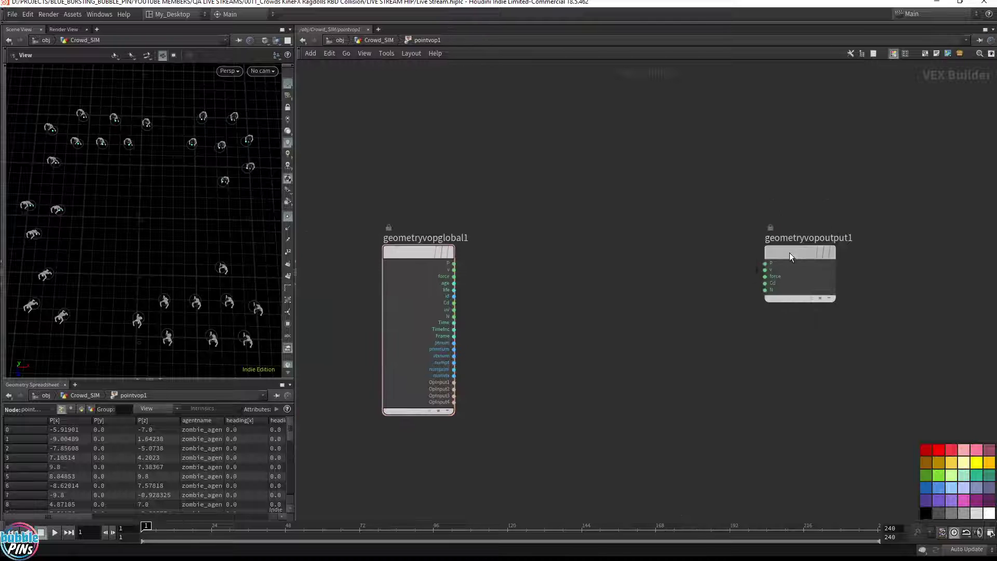
left_click_drag(789, 252, 869, 253)
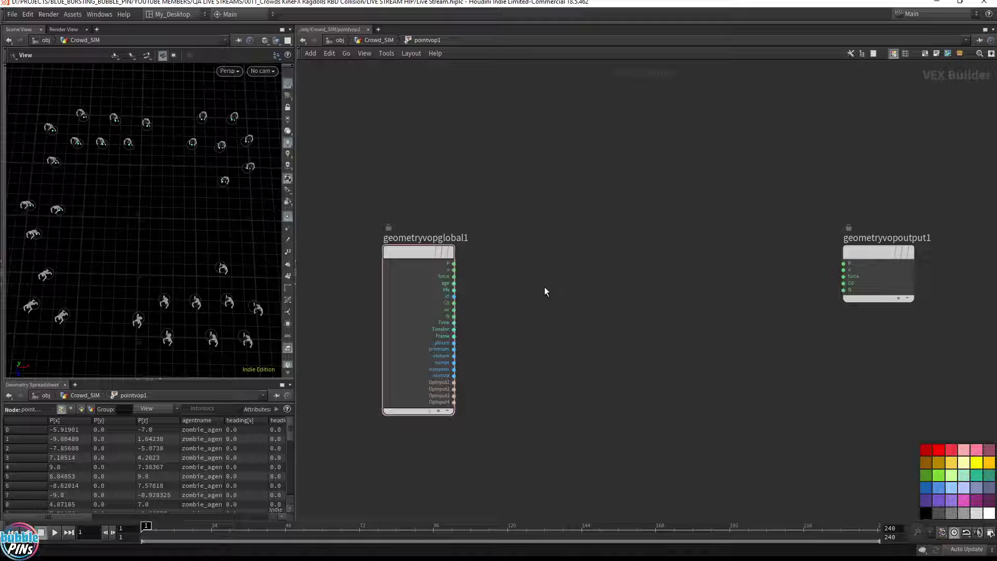
left_click(453, 264)
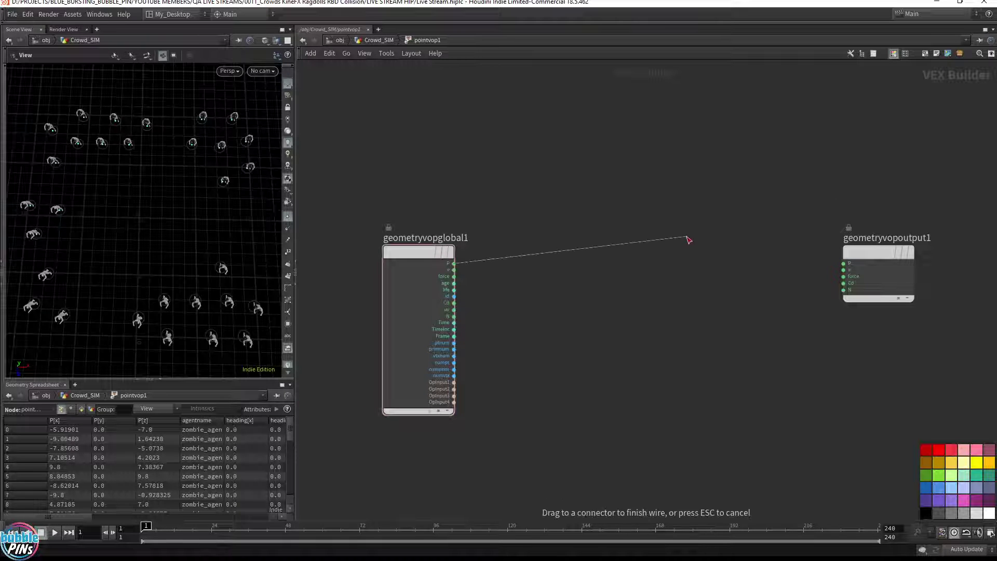
left_click_drag(624, 251, 643, 259)
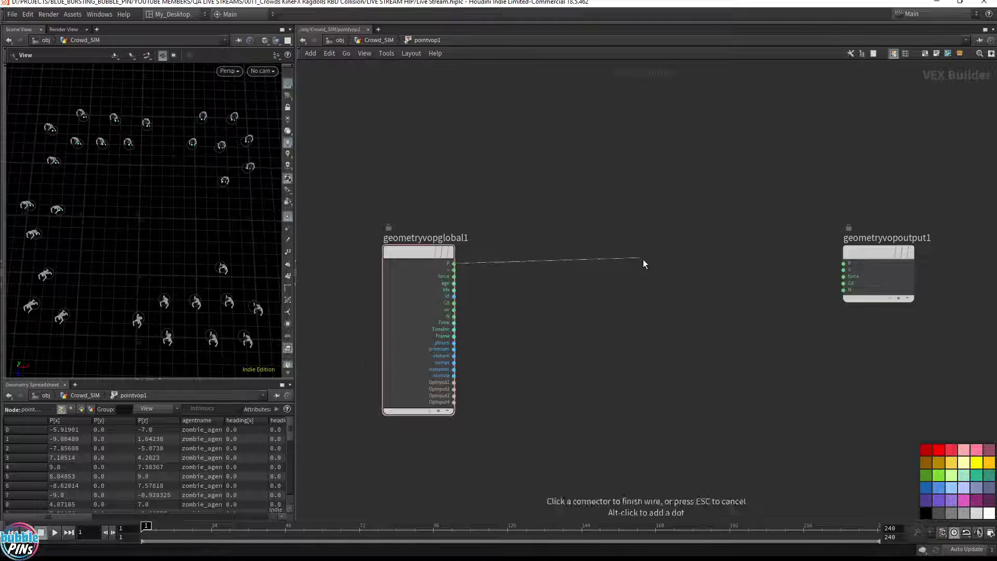
key("Escape")
Check the heading attributes in the geometry spreadsheet and add a Bind Export node between geometryvopglobal1 and geometryvopoutput1.
left_click_drag(82, 515, 156, 515)
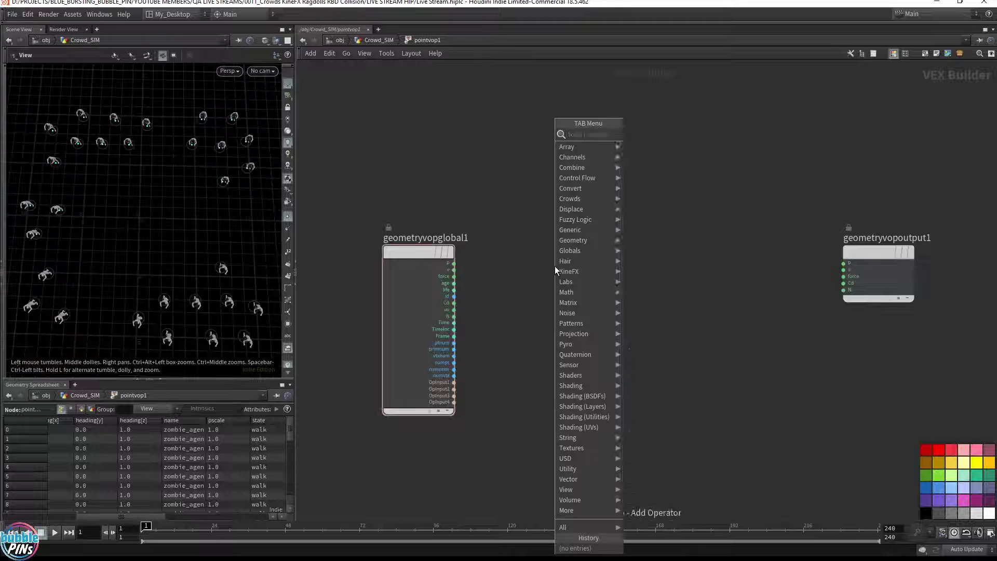
key("Tab")
type("bind e")
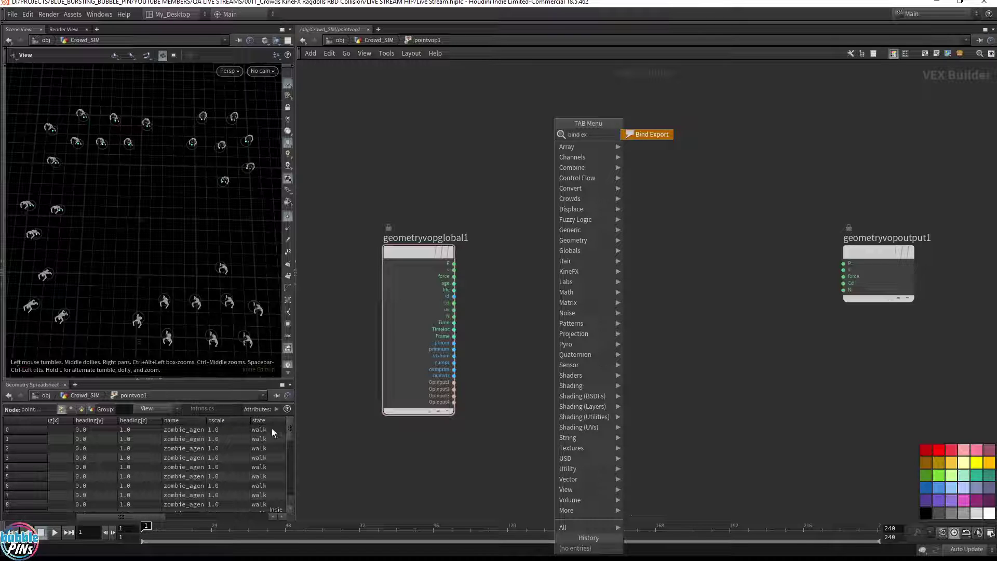
left_click(640, 134)
left_click(649, 254)
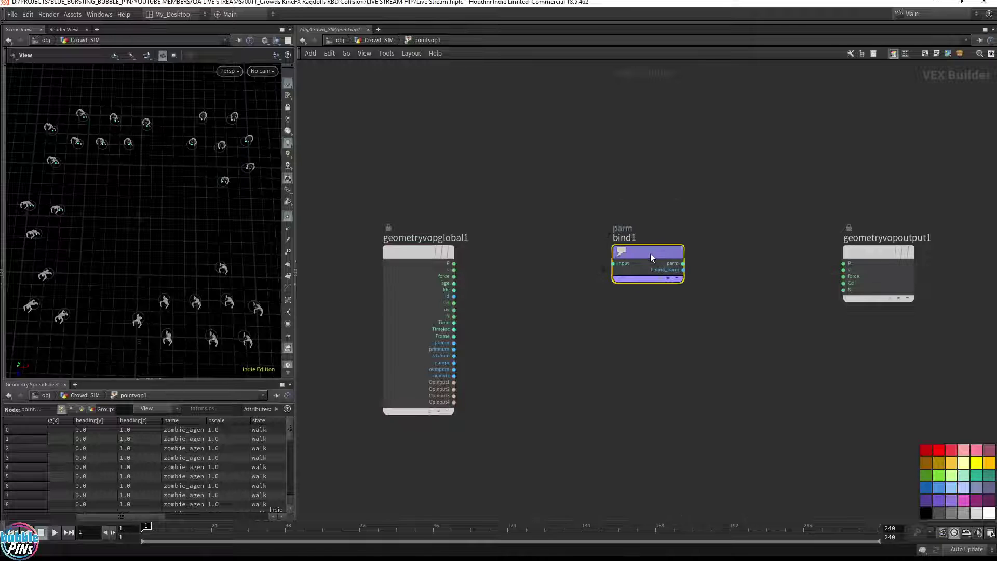
Name the bind1 parameter heading and set its type to 3 Floats (vector).
key("p")
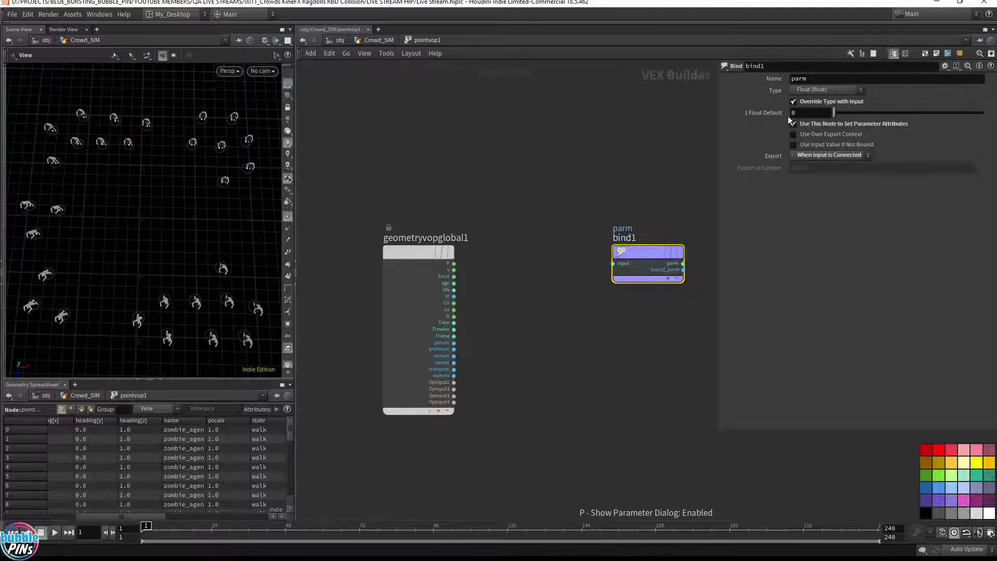
left_click_drag(822, 80, 731, 80)
type("heading")
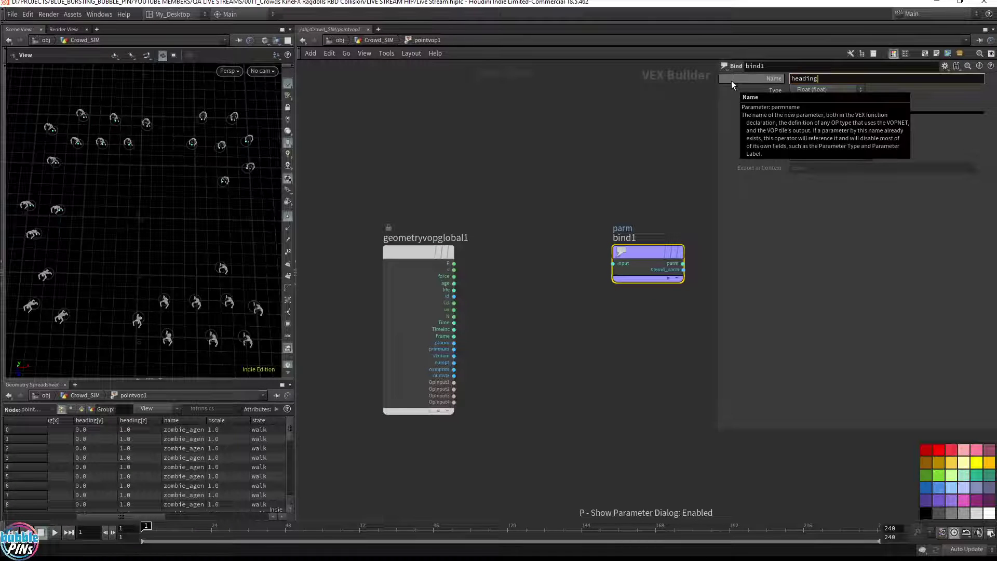
left_click(609, 116)
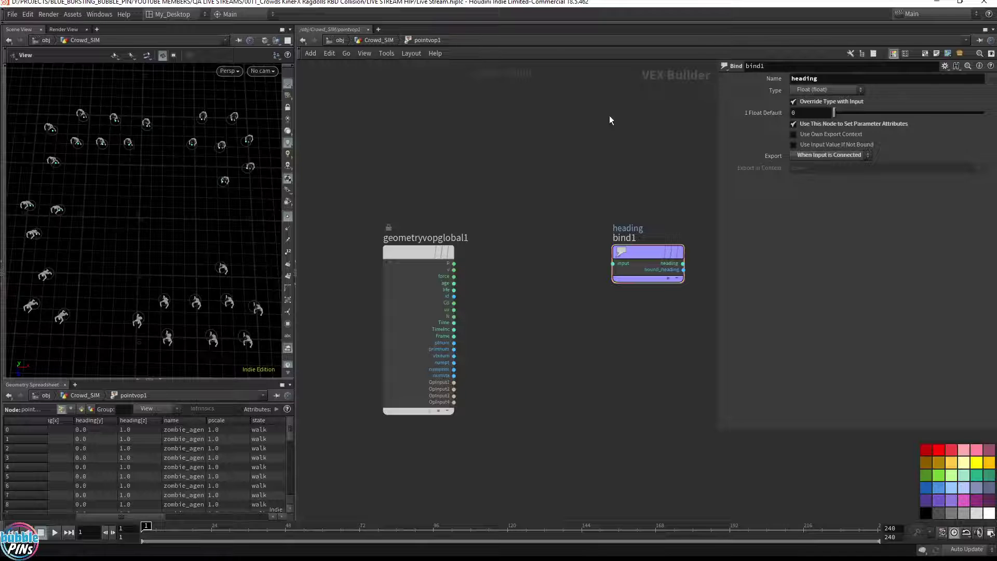
left_click(843, 93)
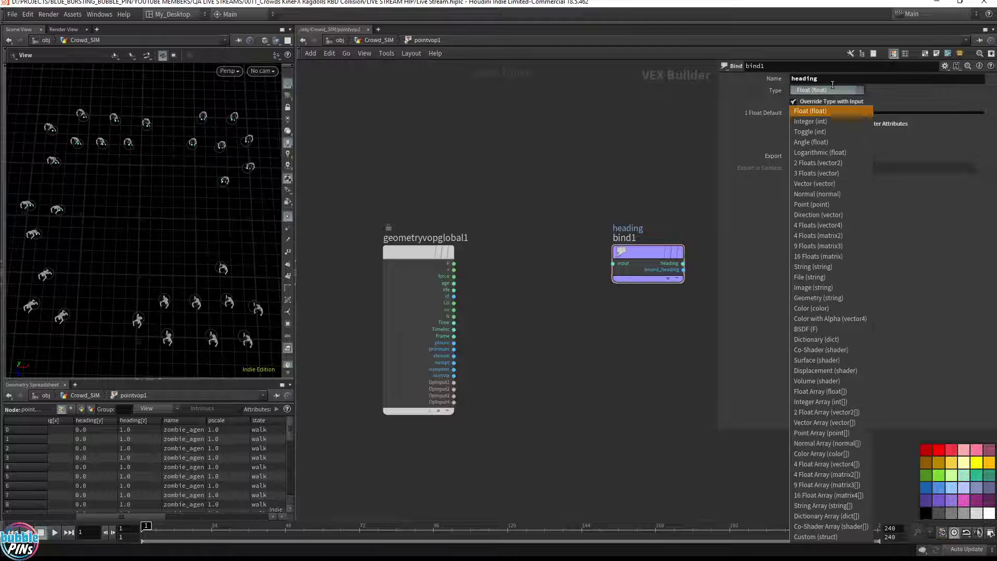
left_click(815, 174)
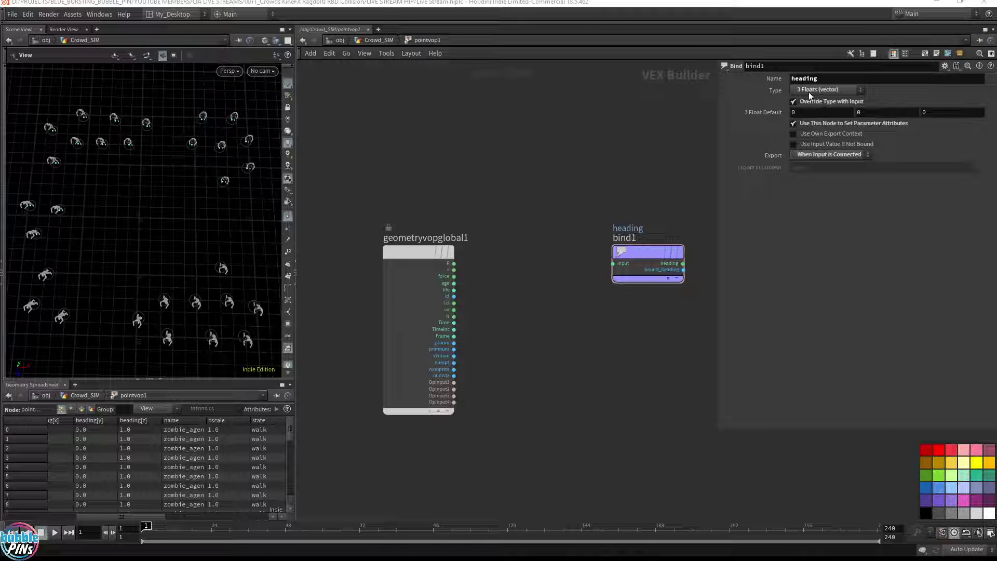
Connect the P output of geometryvopglobal1 to the input of the heading bind node.
middle_click_drag(553, 295, 489, 288)
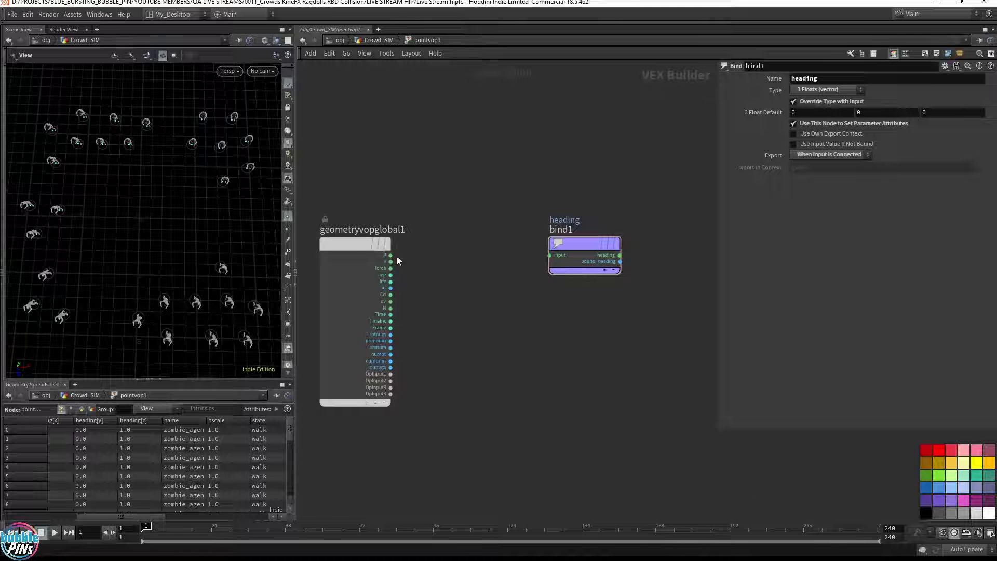
left_click_drag(390, 255, 550, 255)
middle_click_drag(702, 339, 717, 345)
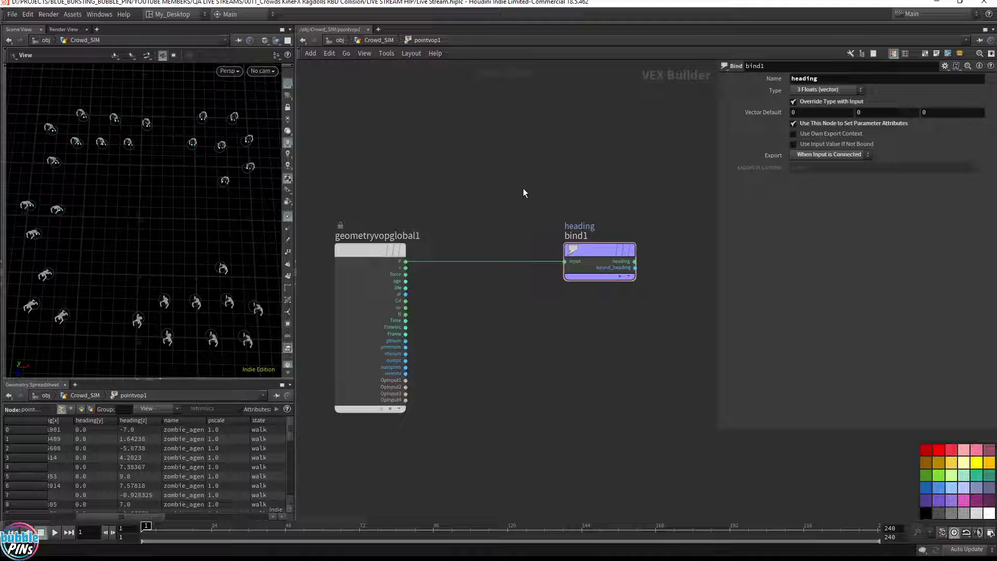
Save the scene file and inspect the agents' headings in the geometry spreadsheet and viewport.
left_click(377, 40)
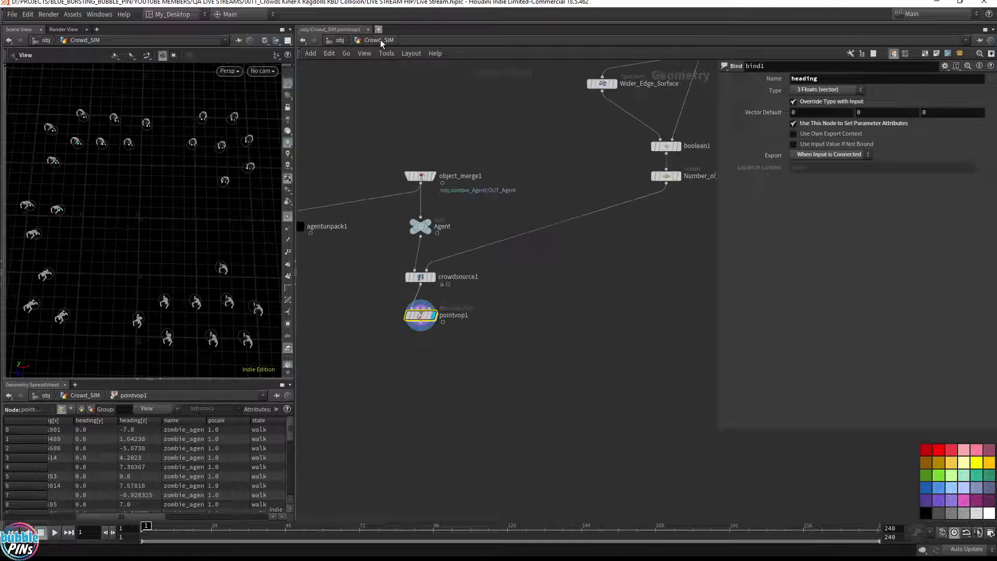
double_click(421, 316)
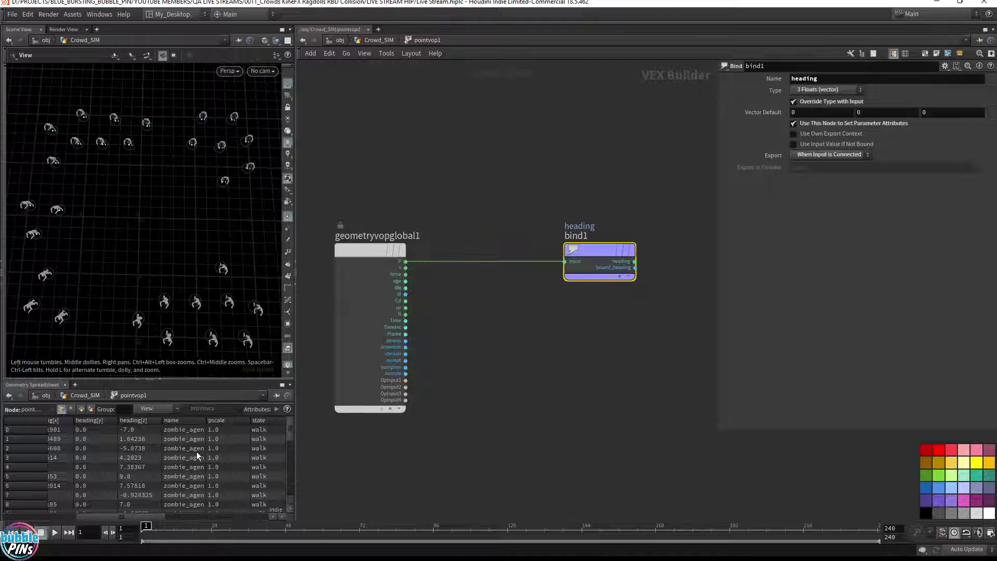
left_click_drag(196, 290, 258, 228)
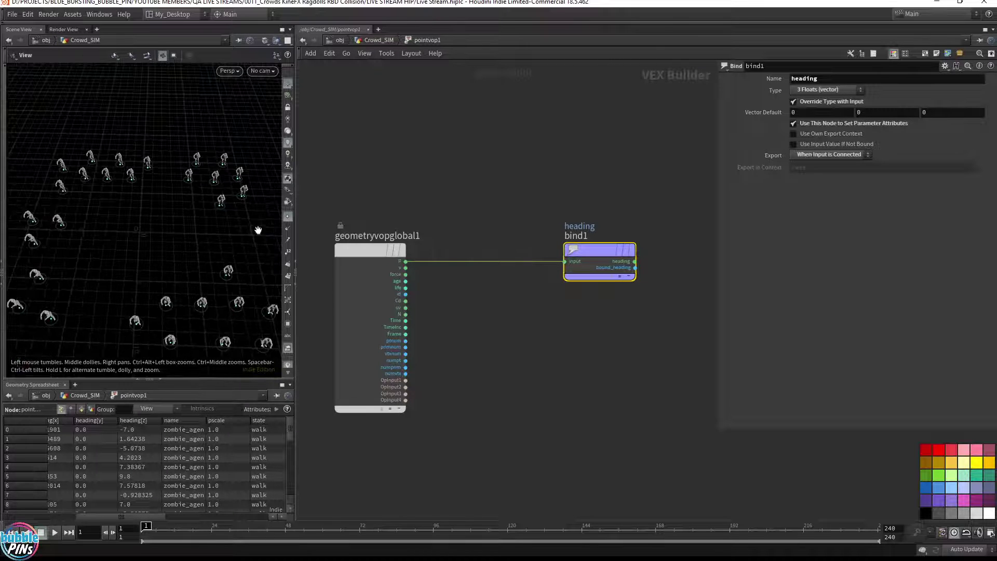
key("ctrl+s")
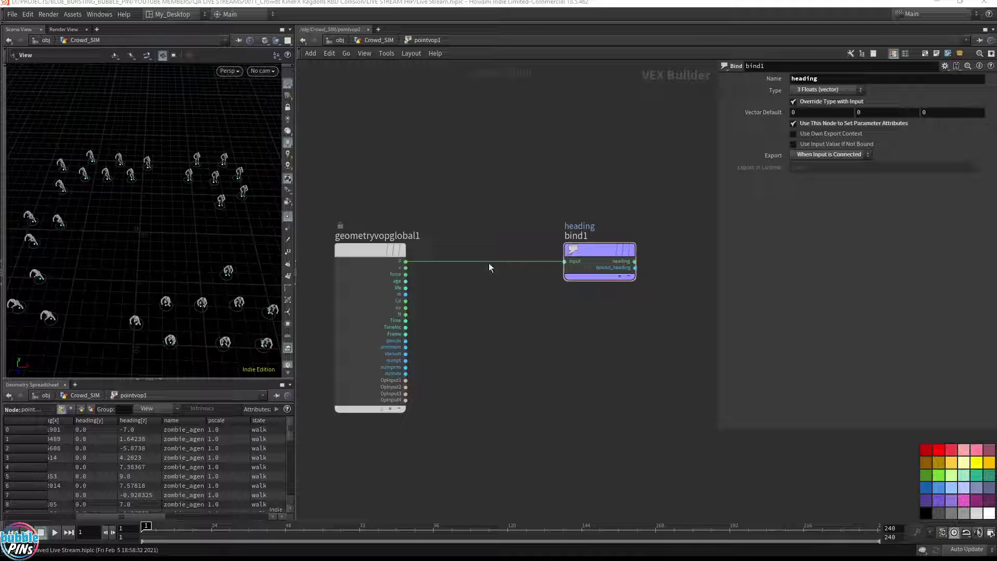
left_click_drag(49, 162, 208, 268)
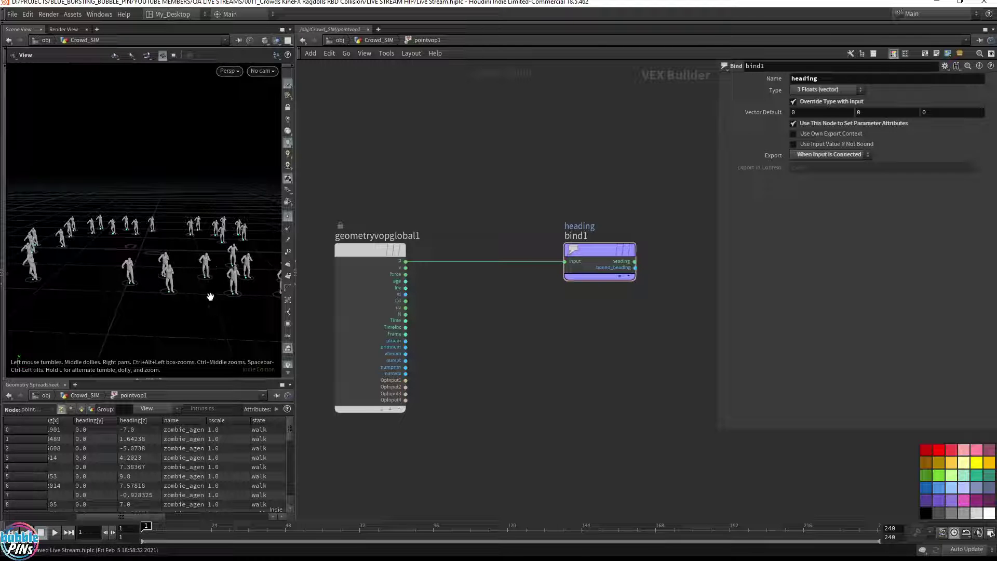
mouse_move(182, 271)
left_mouse_down()
mouse_move(178, 280)
mouse_move(173, 273)
left_mouse_up()
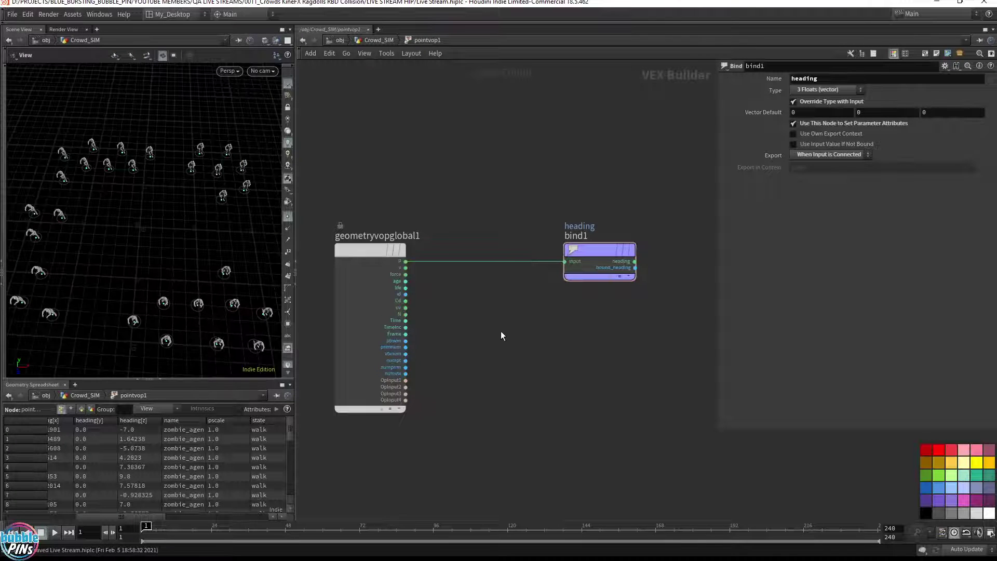
Add a Bind Export node between bind1 and geometryvopoutput1, fed by the heading output of bind1.
scroll(561, 338, "down", 3)
middle_click_drag(560, 338, 514, 332)
left_click_drag(628, 277, 653, 277)
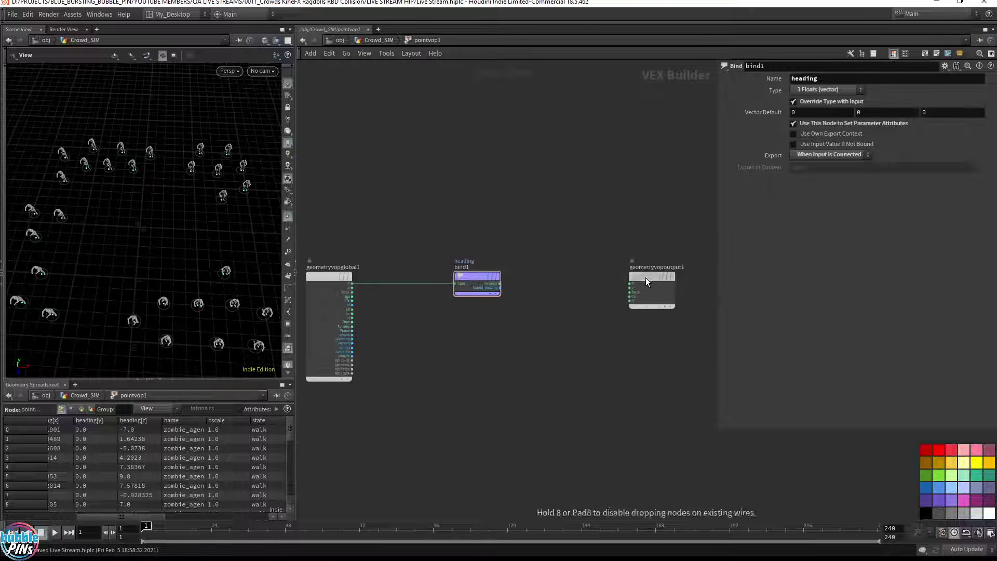
left_click(500, 284)
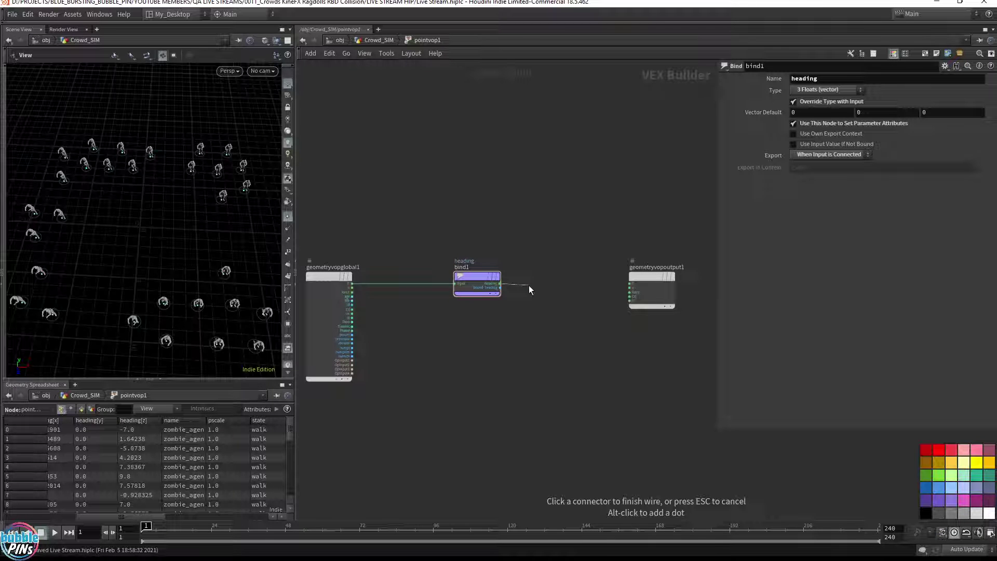
key("Tab")
type("bind")
key("Return")
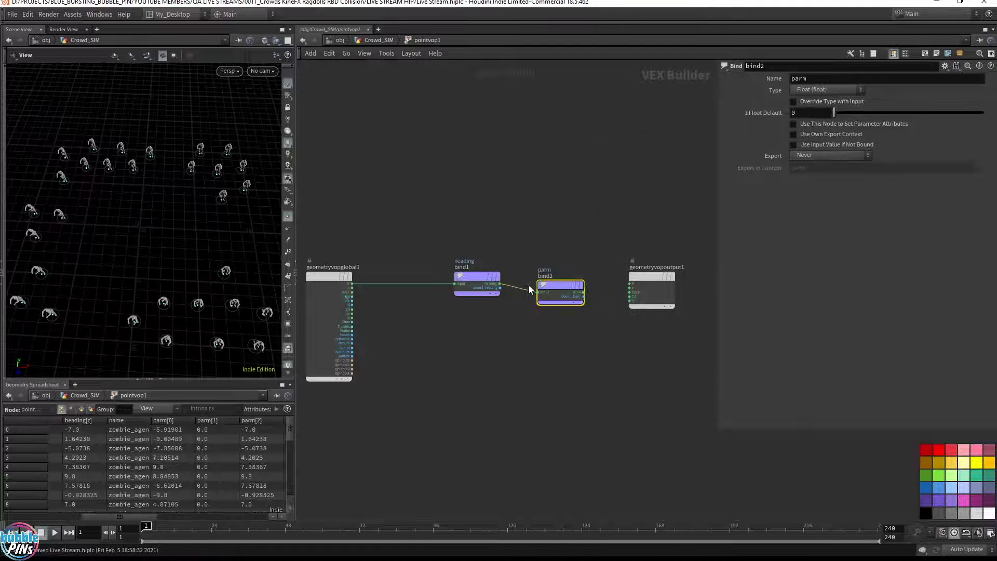
left_click_drag(566, 289, 561, 282)
Name the bind2 parameter v and set its type to 3 Floats (vector).
double_click(813, 78)
type("v")
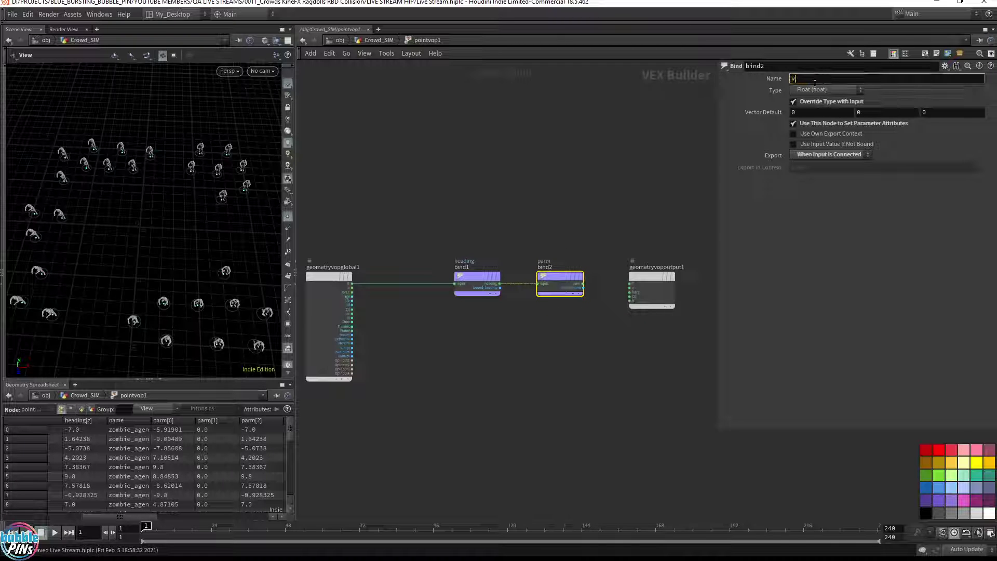
left_click(826, 90)
left_click(817, 172)
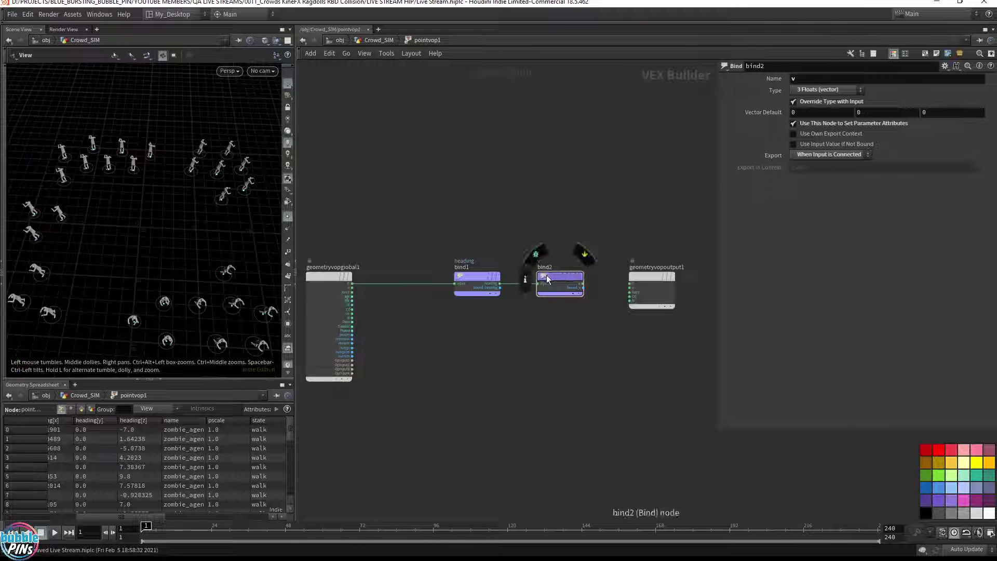
Bypass the v bind node and delete it from the Point VOP network.
left_click(587, 256)
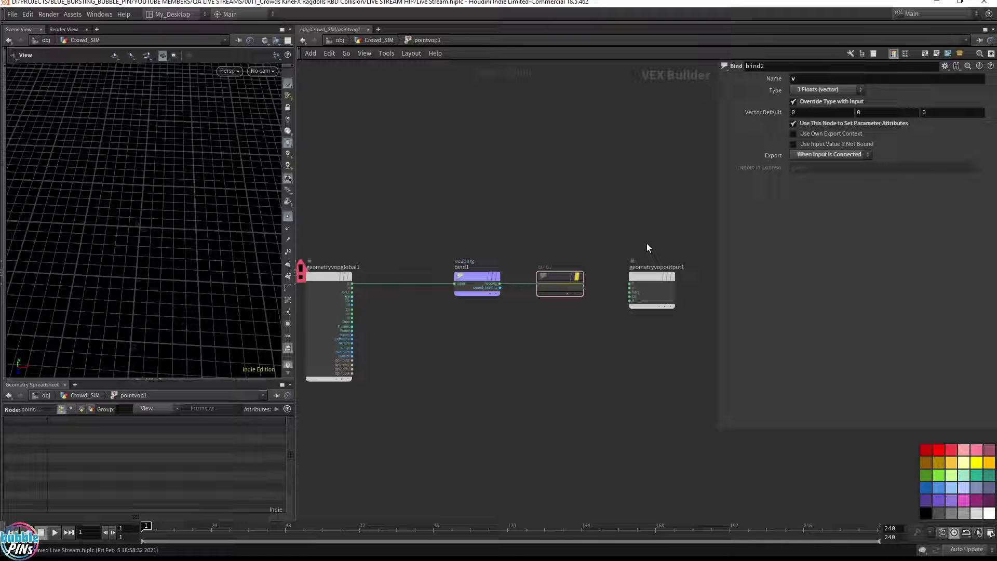
left_click_drag(562, 230, 565, 333)
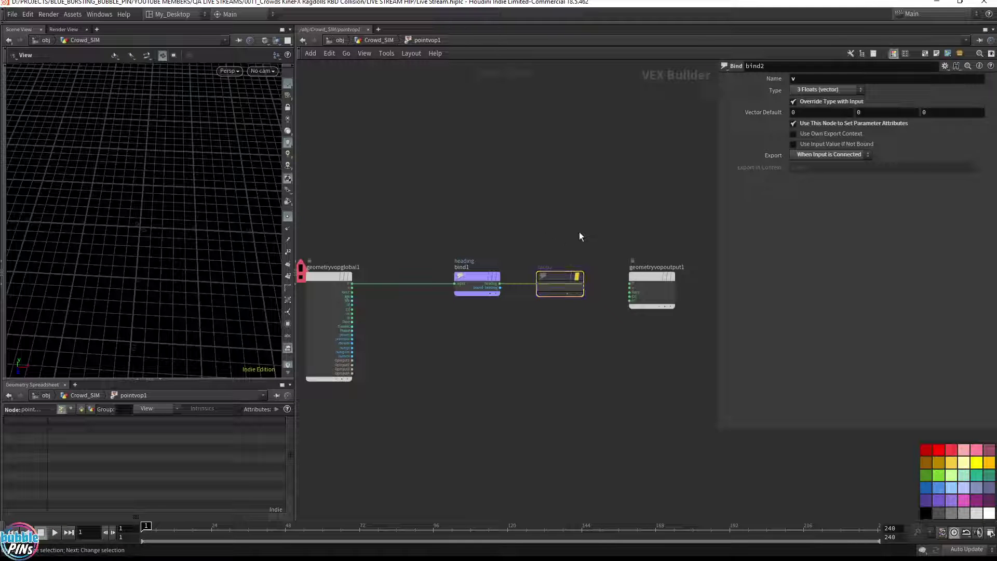
left_click_drag(513, 241, 590, 333)
key("Delete")
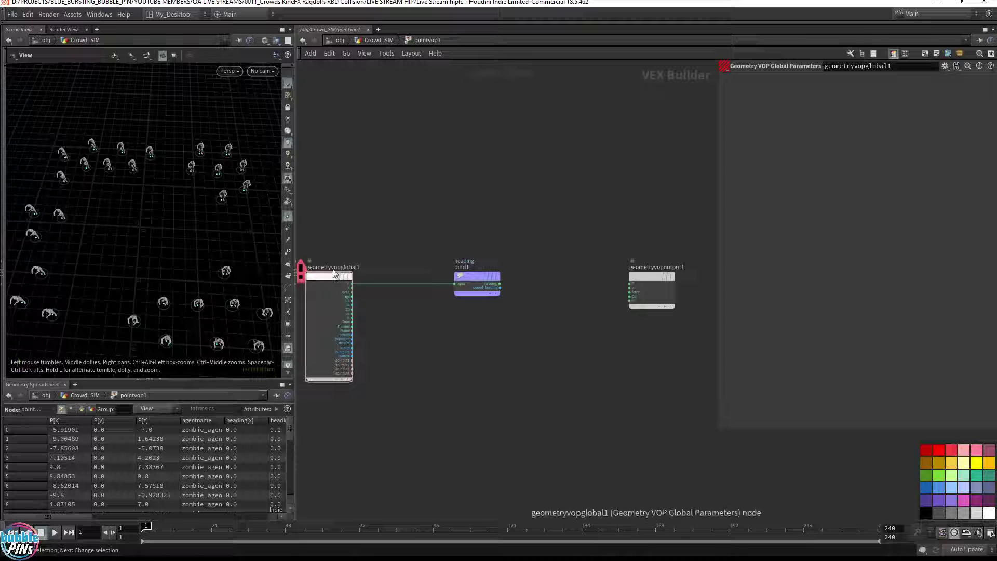
Add a new Bind Export node beside bind1 and connect the heading output to its input.
left_click_drag(167, 291, 183, 267)
left_click_drag(429, 211, 498, 317)
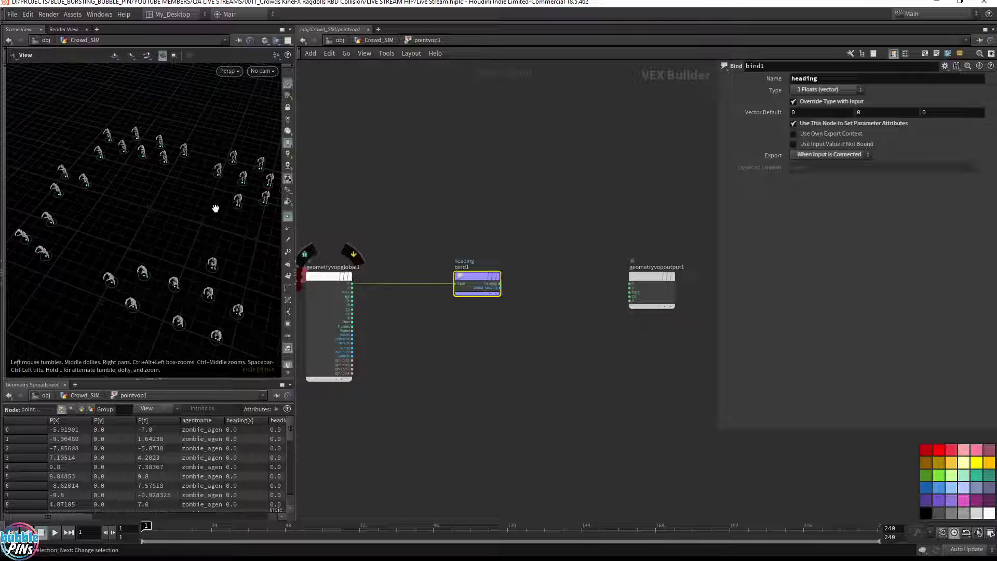
left_click_drag(216, 207, 218, 208)
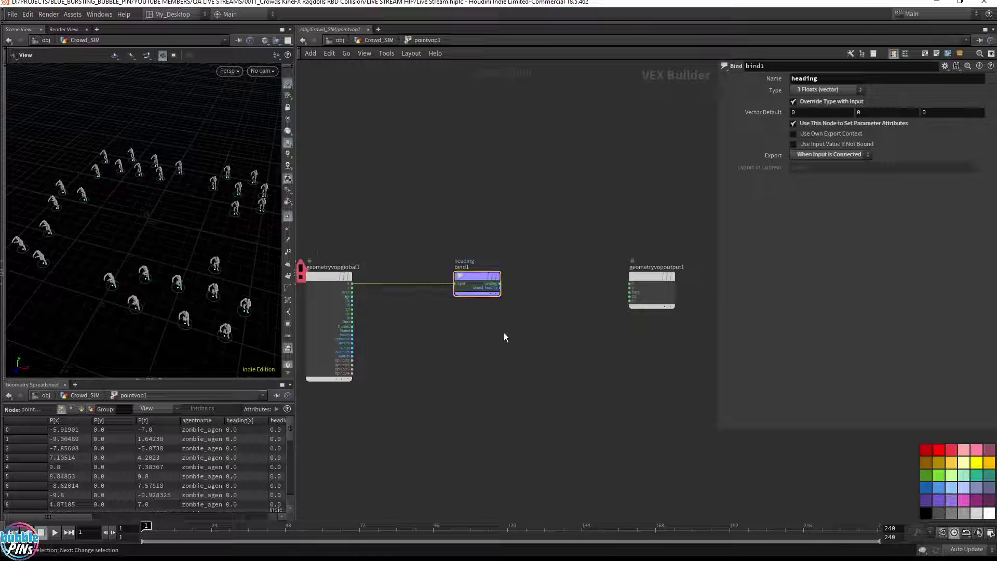
key("Tab")
type("bind")
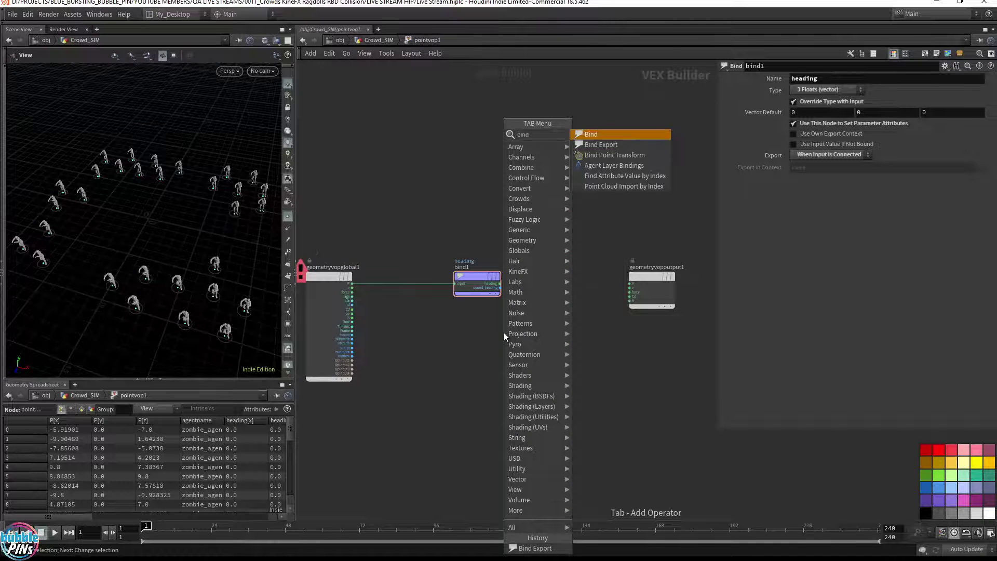
key("Return")
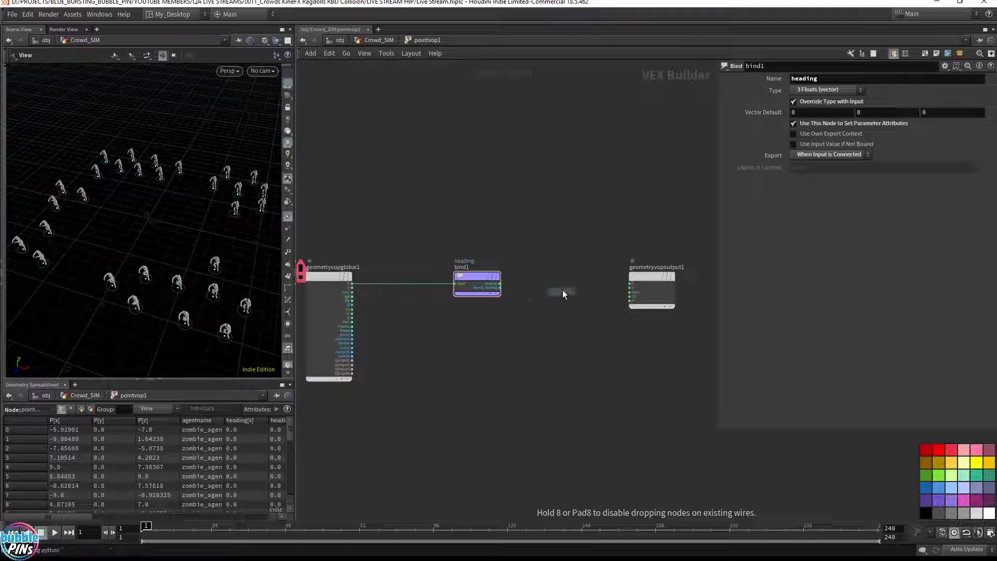
left_click(549, 280)
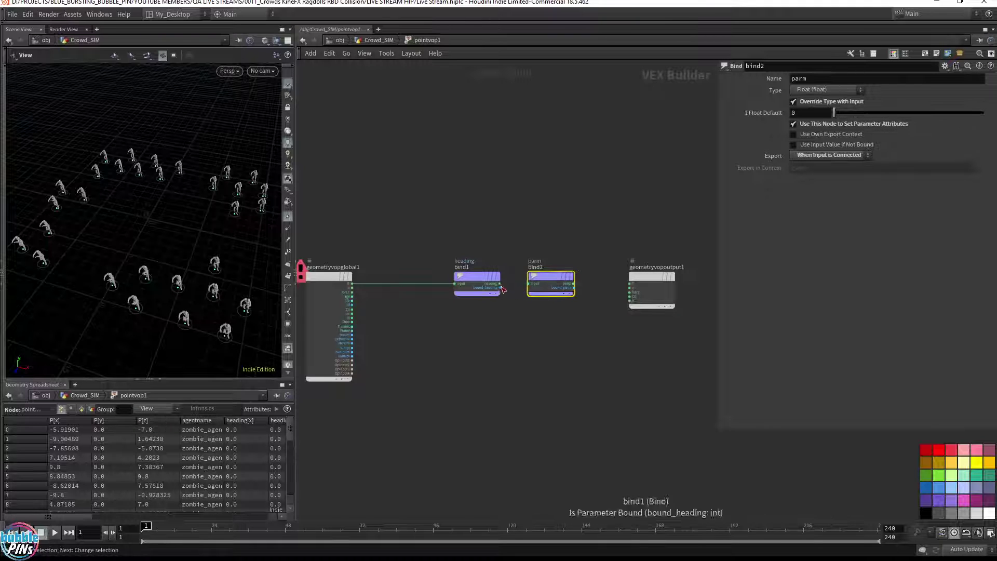
left_click(500, 284)
left_click(528, 283)
Set the newly added bind node's type to 3 Floats (vector) and its parameter name to v.
left_click(805, 92)
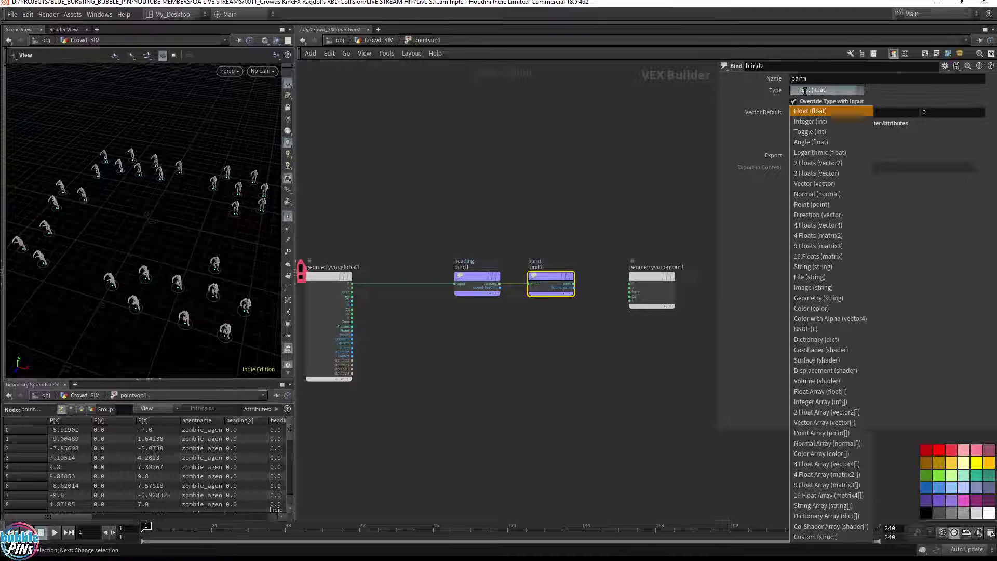
left_click(823, 177)
double_click(816, 78)
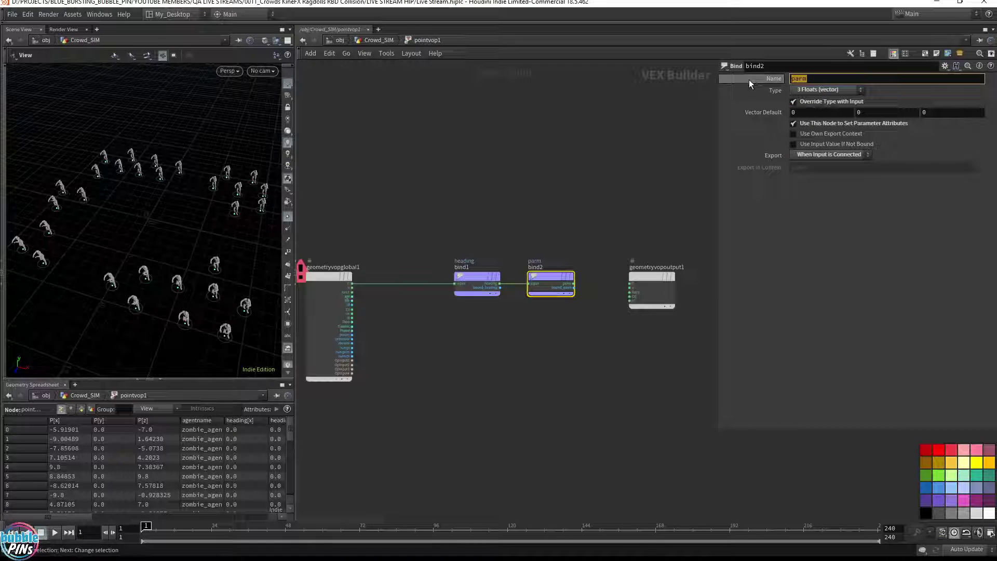
type("v")
key("Return")
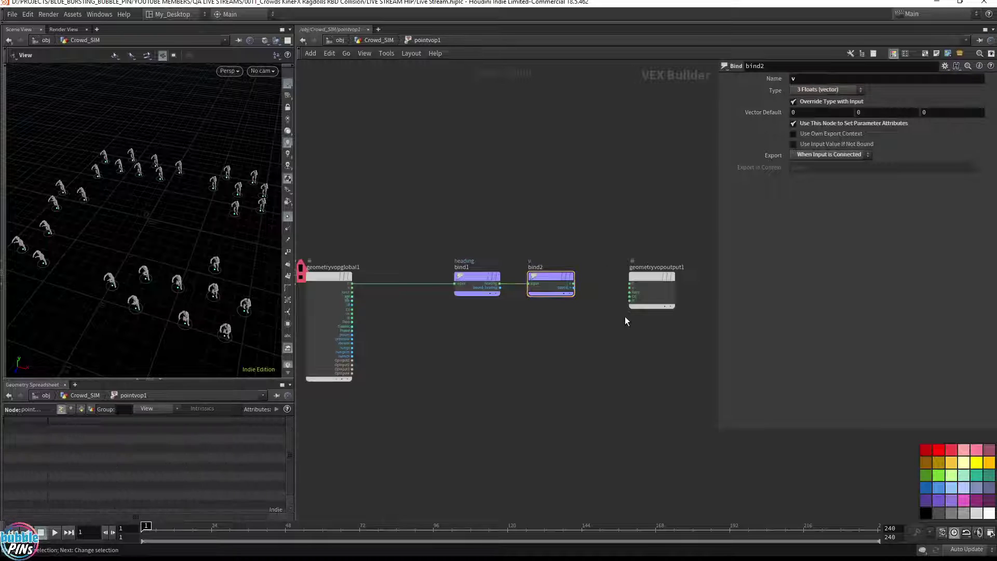
Check pointvop1 in the Crowd_SIM network, reopen it and move the v bind node below the heading bind node.
left_click(381, 40)
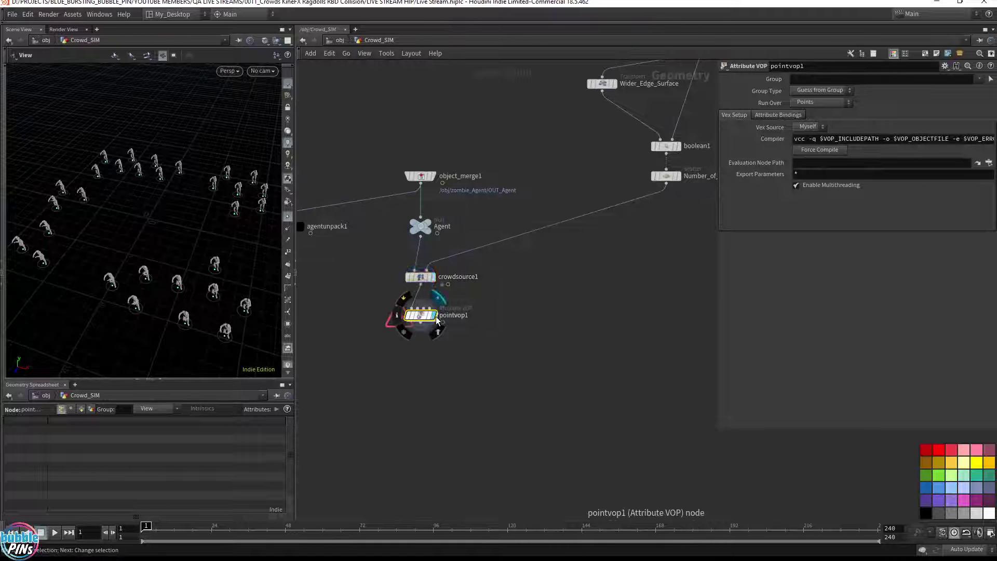
left_click_drag(421, 322, 422, 331)
double_click(421, 325)
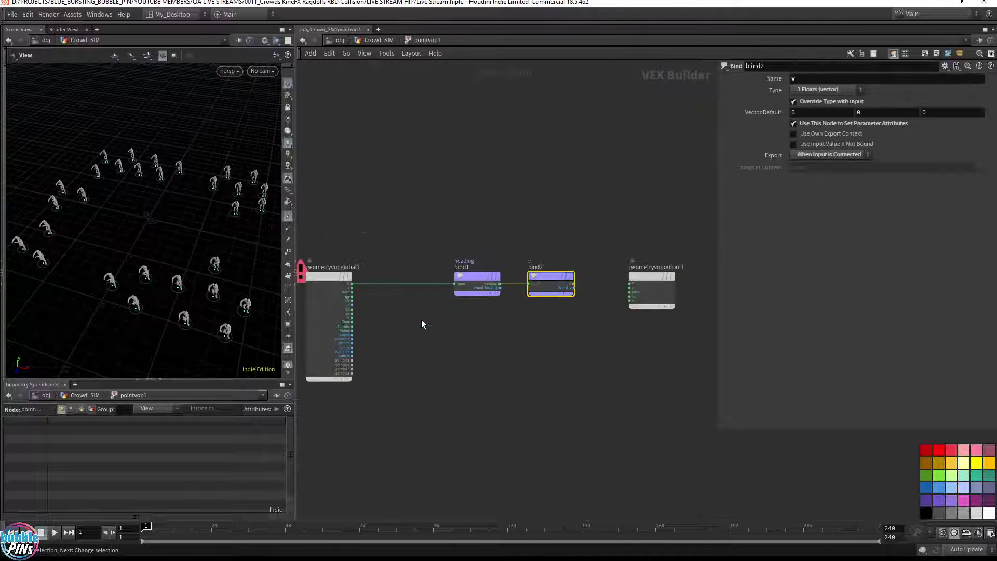
scroll(552, 316, "up", 4)
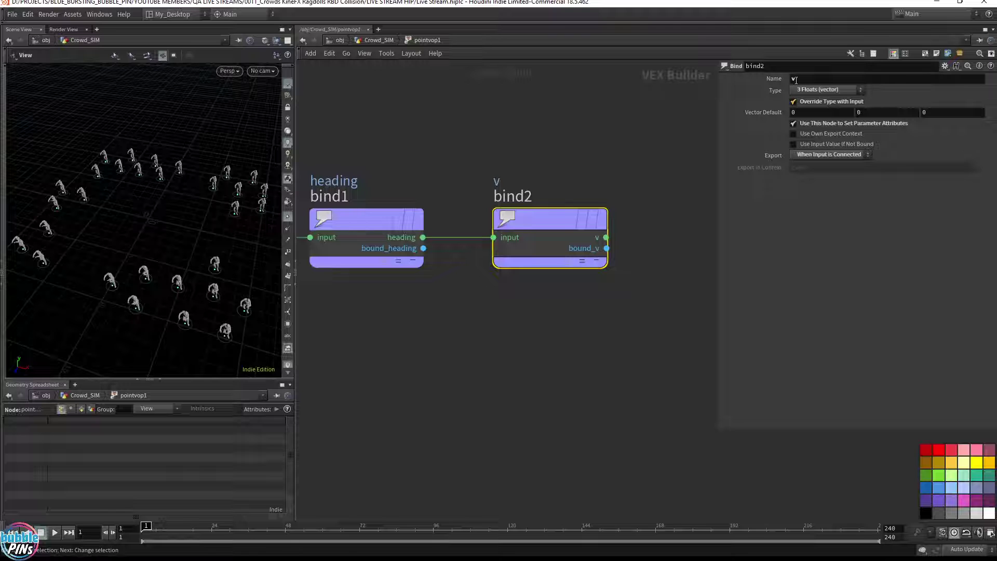
scroll(584, 149, "down", 5)
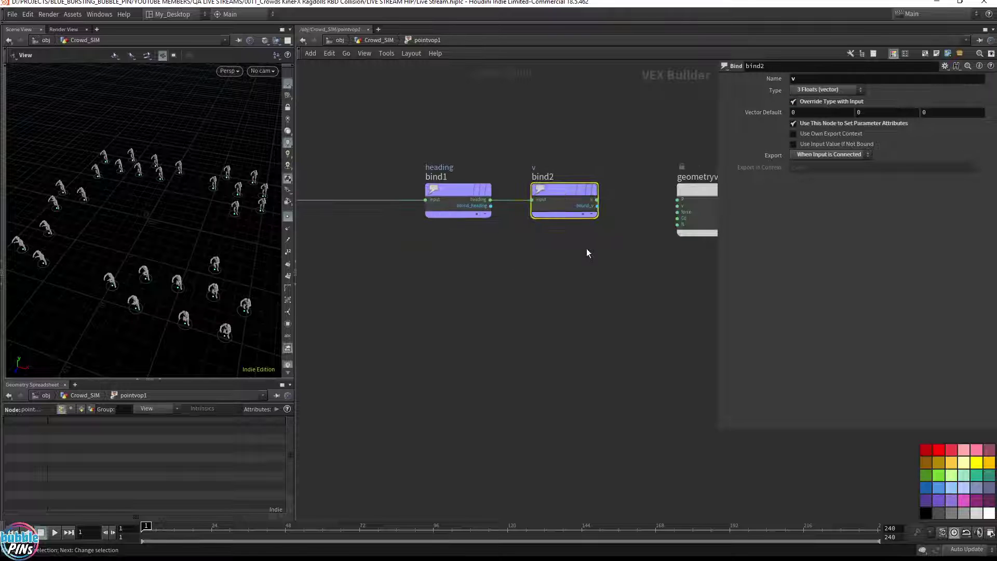
left_click_drag(568, 195, 490, 307)
left_click_drag(491, 199, 524, 263)
left_click_drag(218, 287, 275, 272)
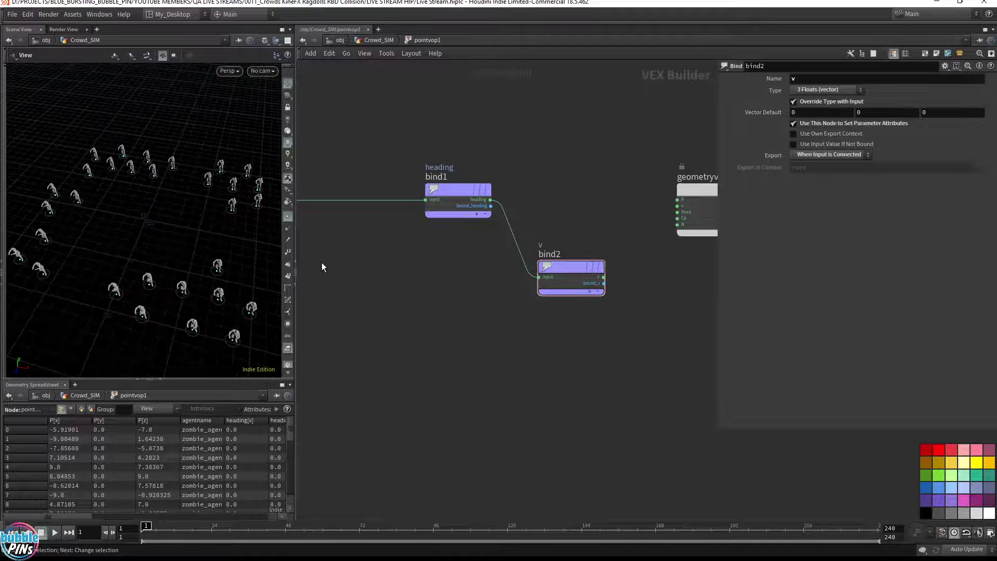
Examine the error info of geometryvopglobal1, the v columns in the geometry spreadsheet and the parameters of both bind nodes.
scroll(145, 264, "down", 4)
middle_click_drag(365, 274, 339, 194)
left_click(349, 214)
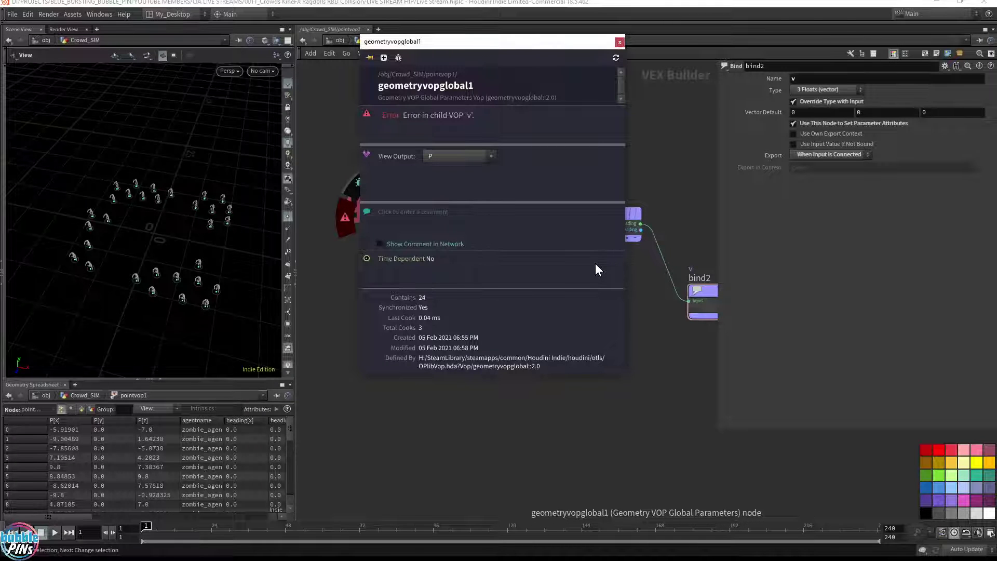
left_click(620, 41)
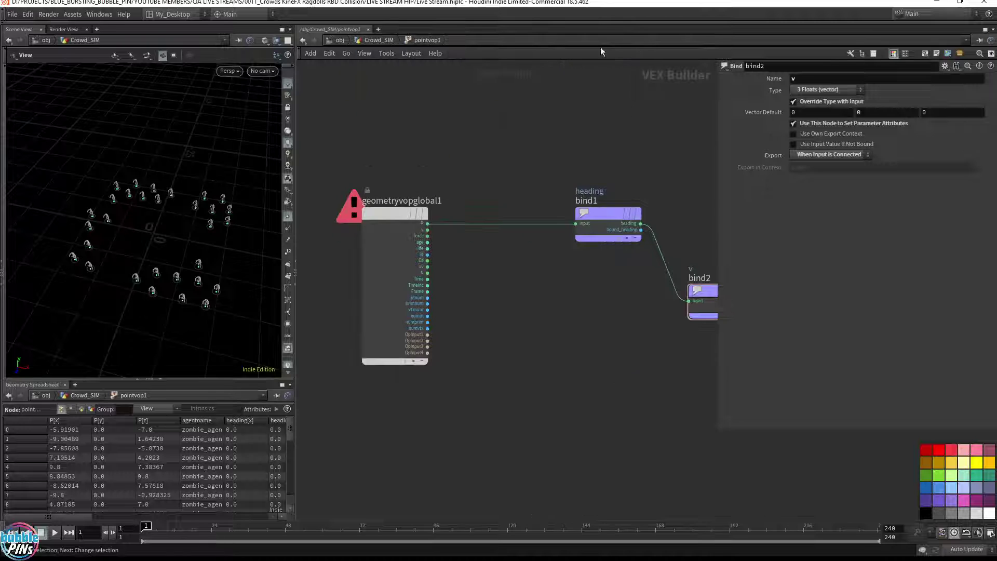
left_click_drag(79, 516, 279, 510)
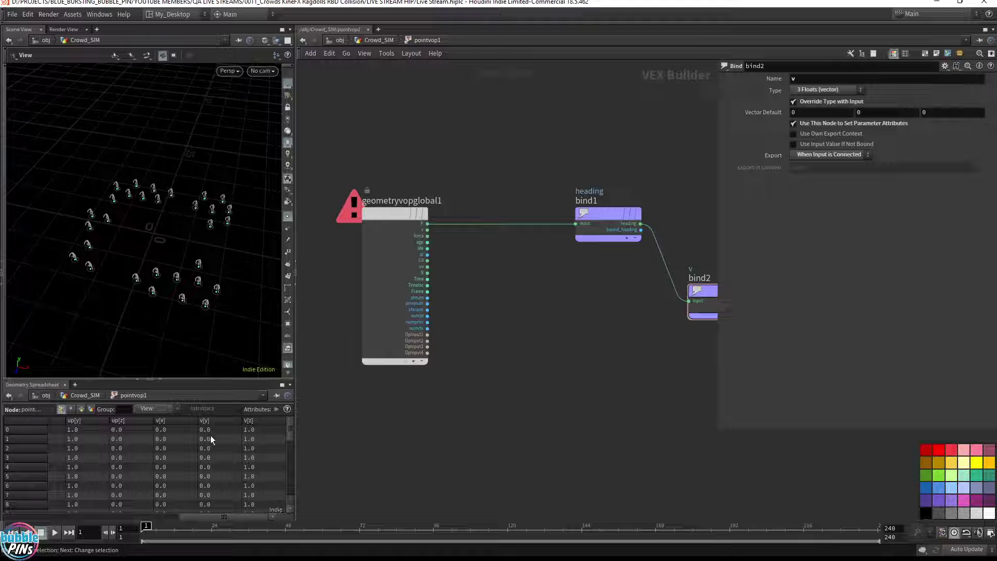
middle_click_drag(502, 367, 409, 400)
left_click(514, 249)
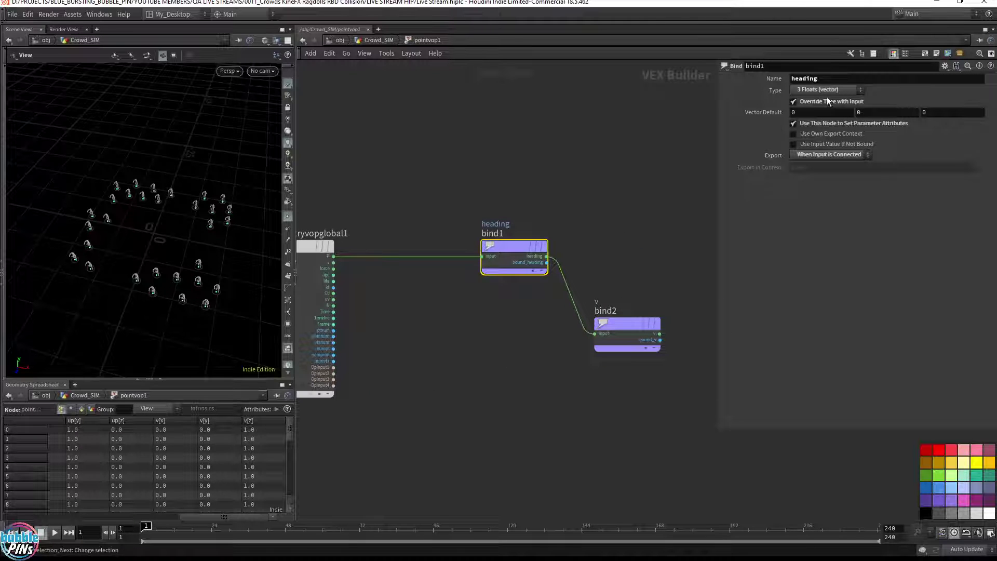
left_click(627, 326)
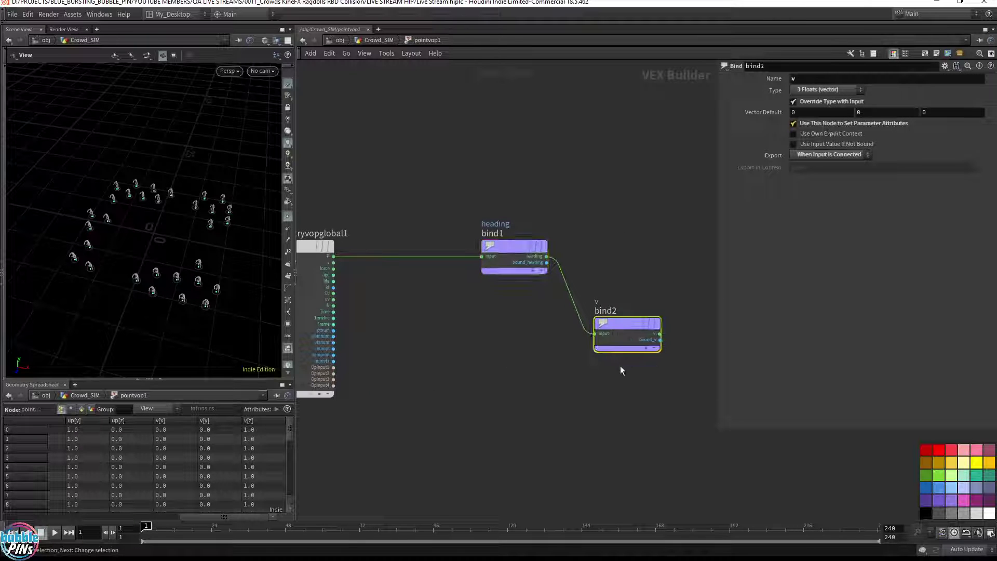
Delete pointvop1 from the Crowd_SIM network and add a new Point VOP below crowdsource1.
left_click(361, 40)
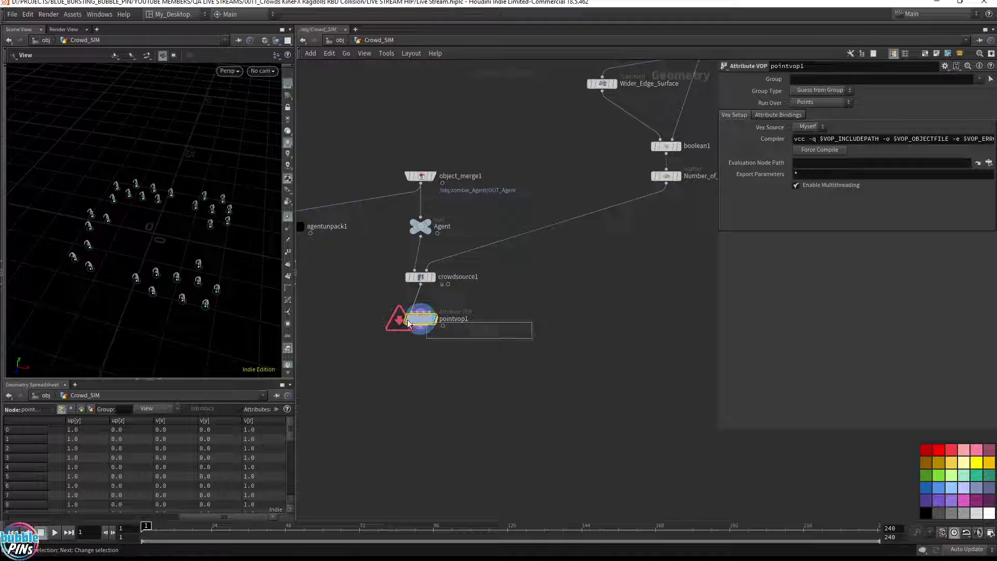
key("Delete")
key("Tab")
type("pointvop")
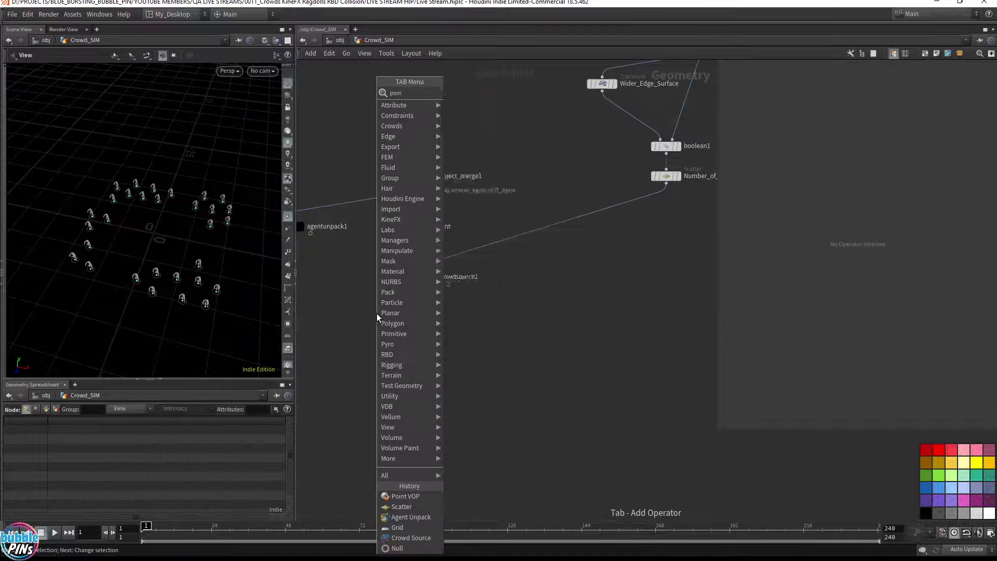
key("Return")
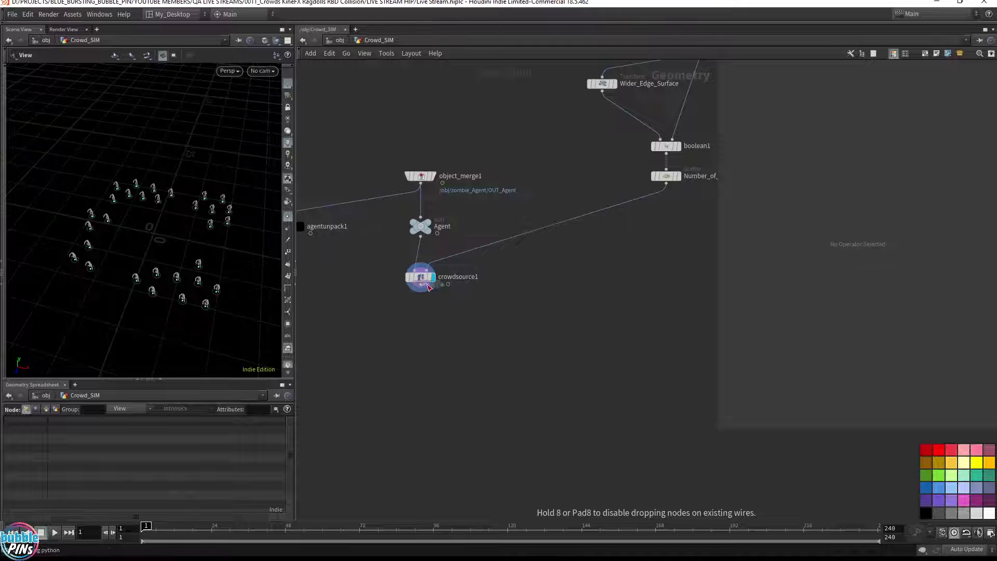
left_click(435, 314)
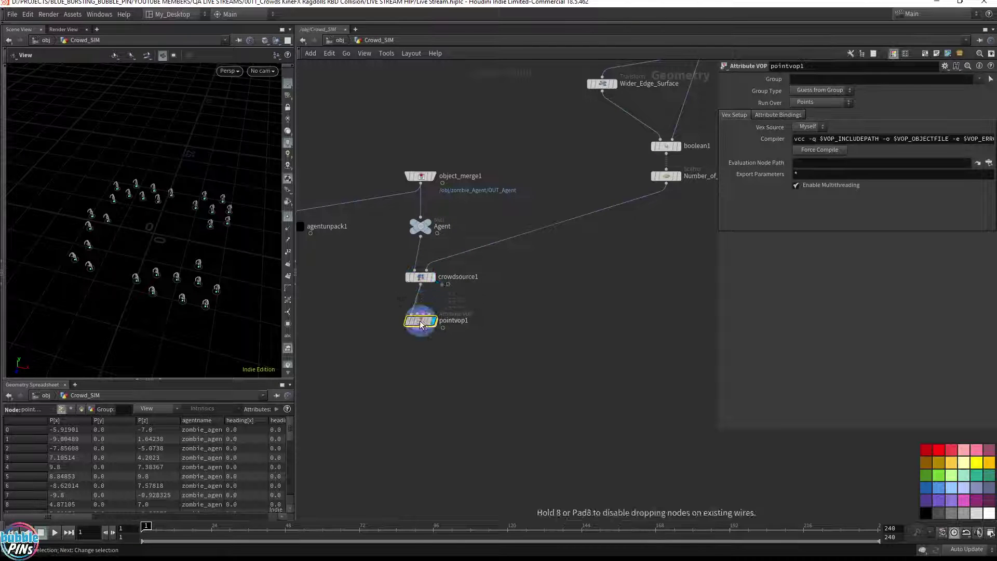
Inside the new Point VOP, move geometryvopoutput1 further away and add a Bind Export node fed by the P output of geometryvopglobal1.
double_click(423, 307)
key("h")
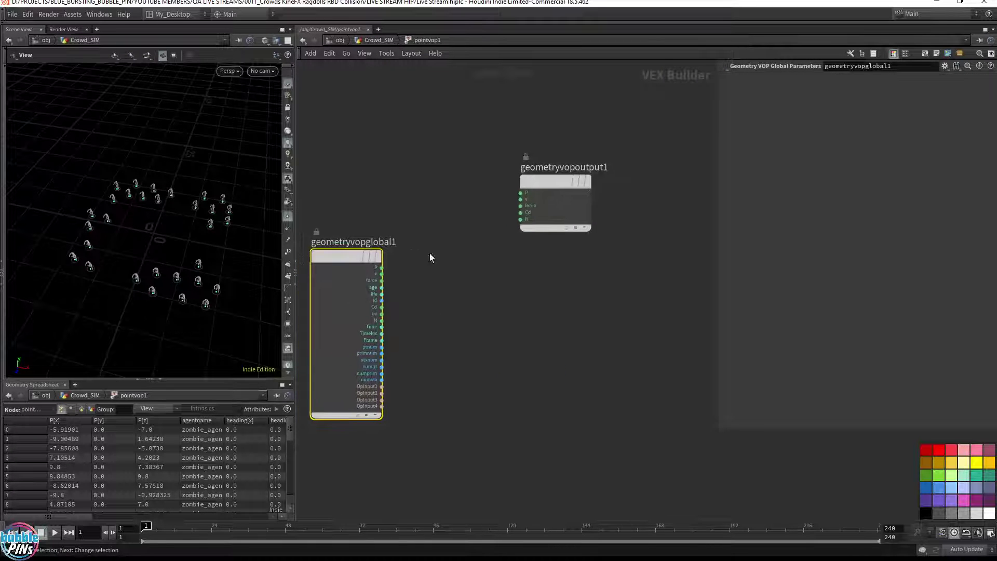
left_click_drag(547, 182, 681, 256)
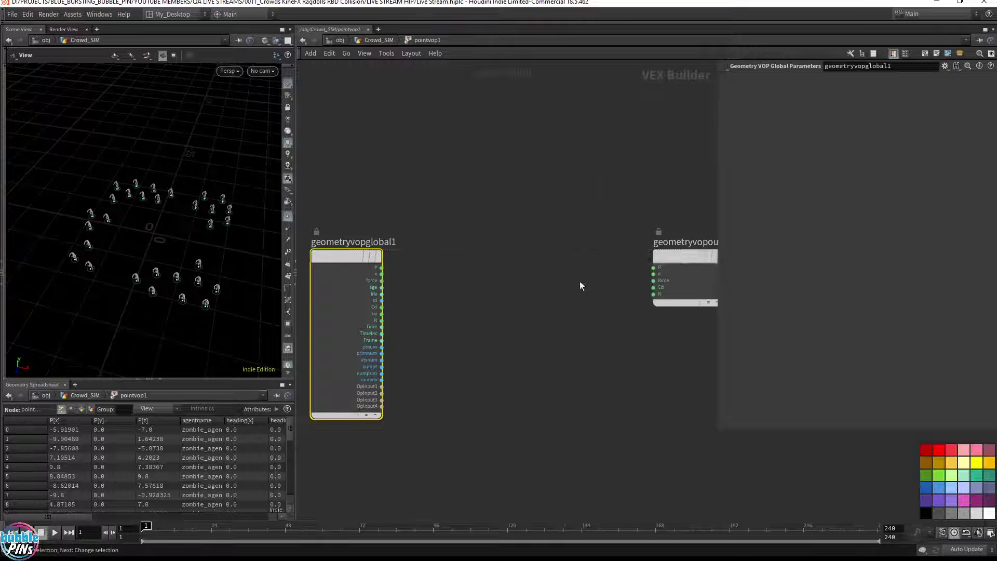
left_click(367, 256)
left_click_drag(381, 267, 456, 263)
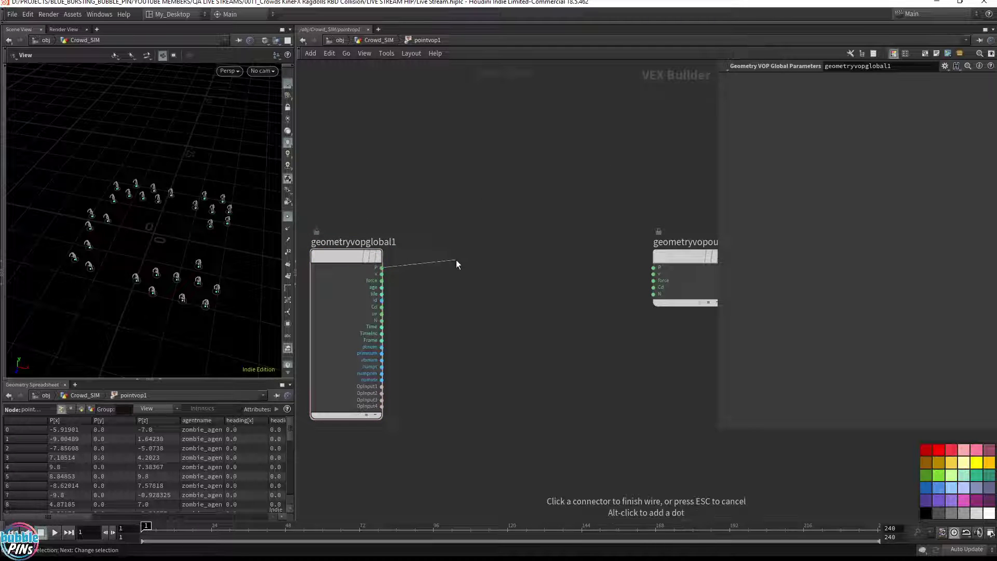
key("Tab")
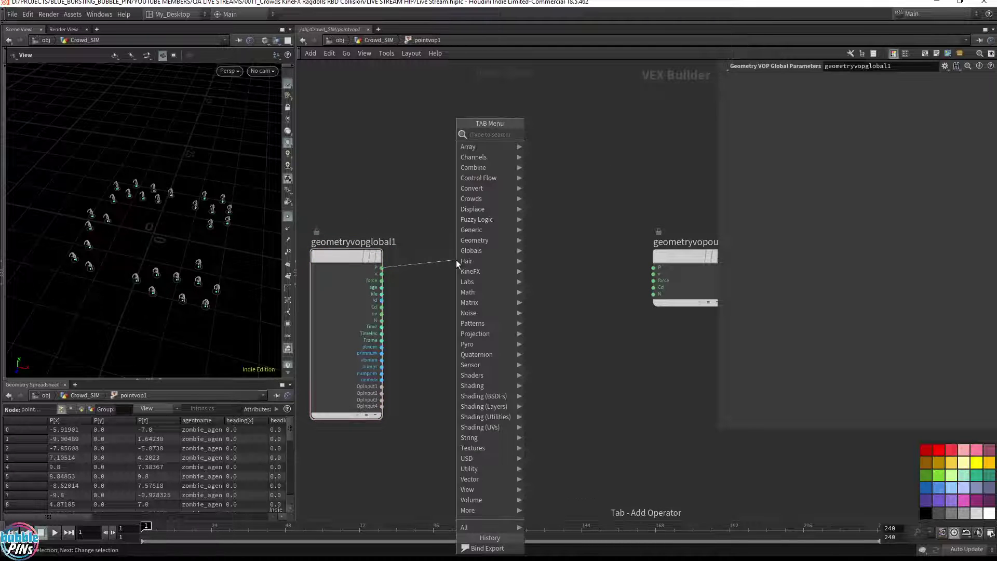
type("bindex")
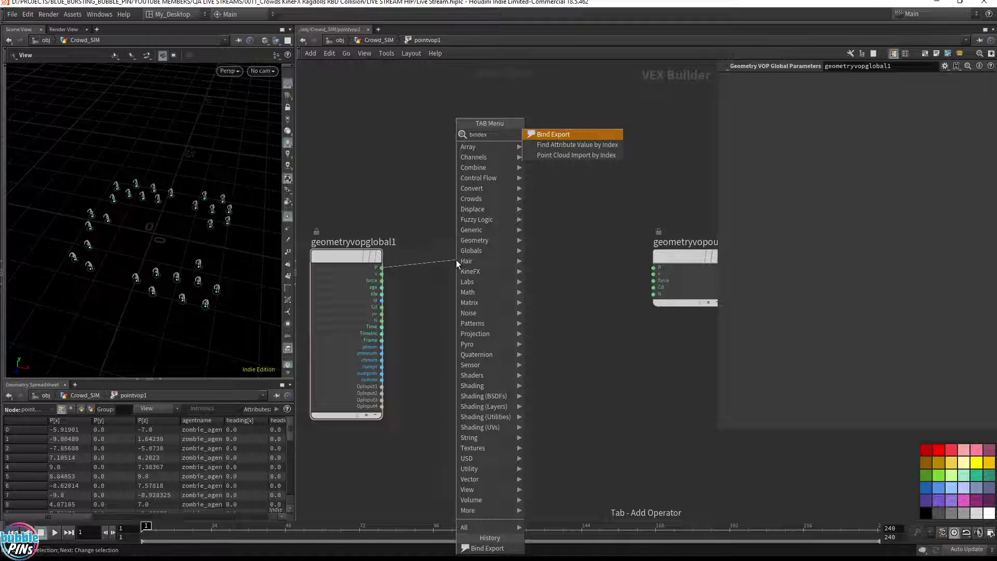
key("Return")
left_click(440, 262)
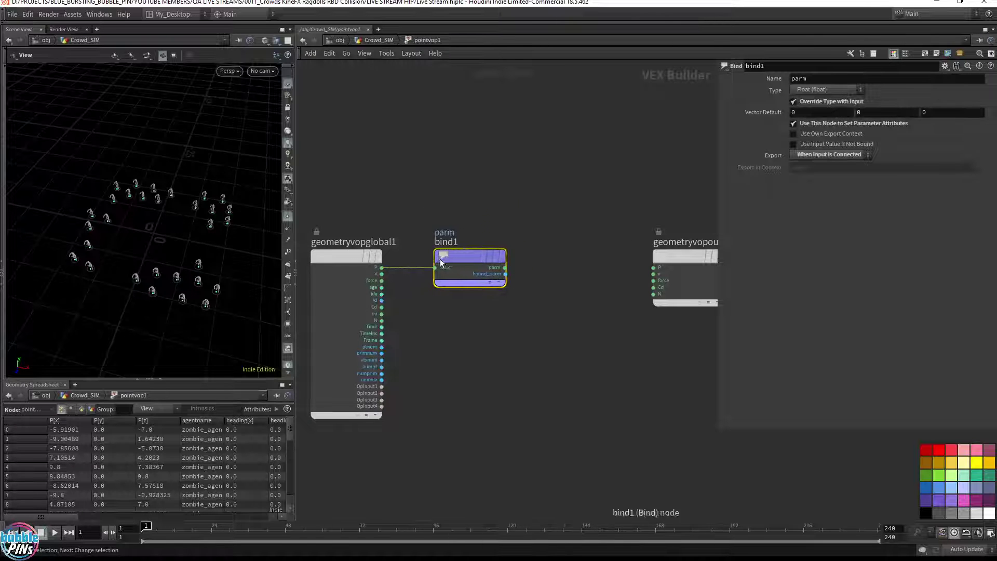
Name the first bind node's parameter heading and set its type to 3 Floats (vector).
double_click(810, 79)
type("heading")
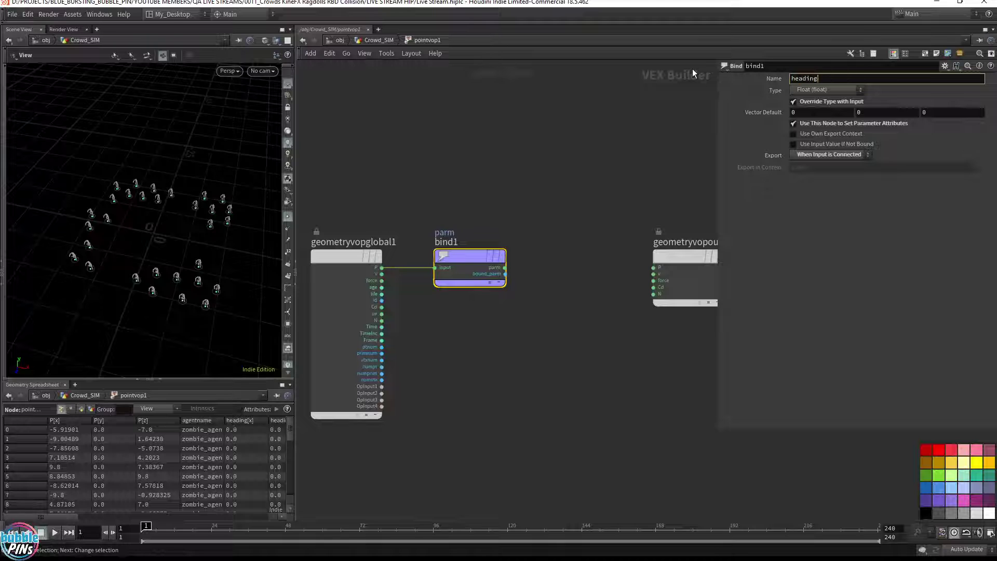
key("Return")
left_click(826, 90)
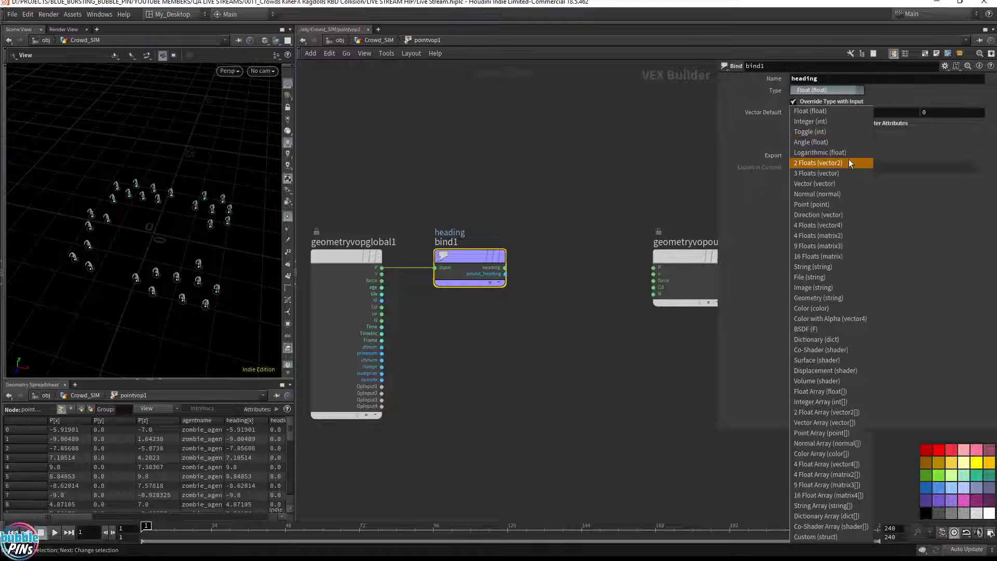
left_click(830, 173)
Add a second Bind node after bind1 and wire bind1's heading output into its input.
key("Tab")
type("bind")
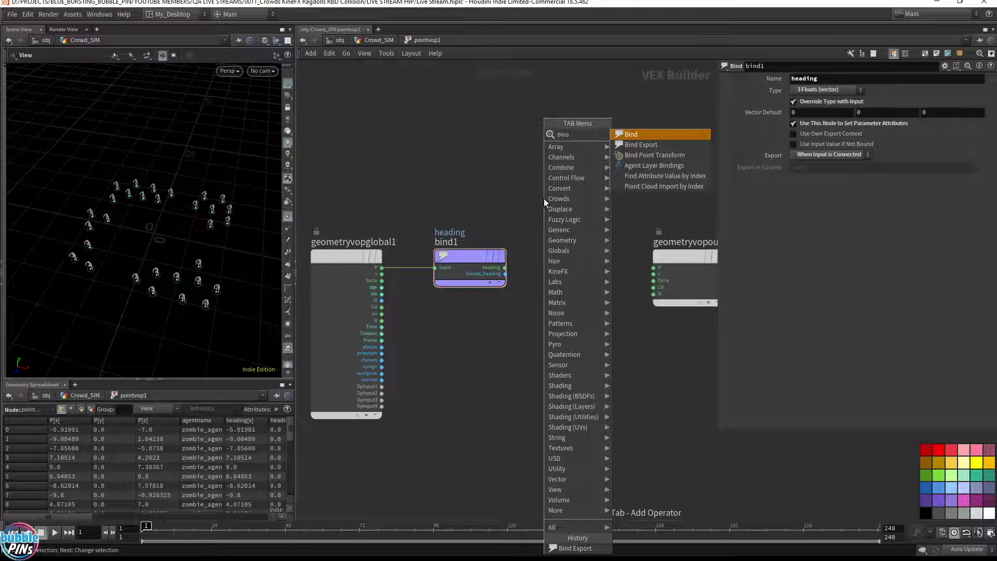
key("Return")
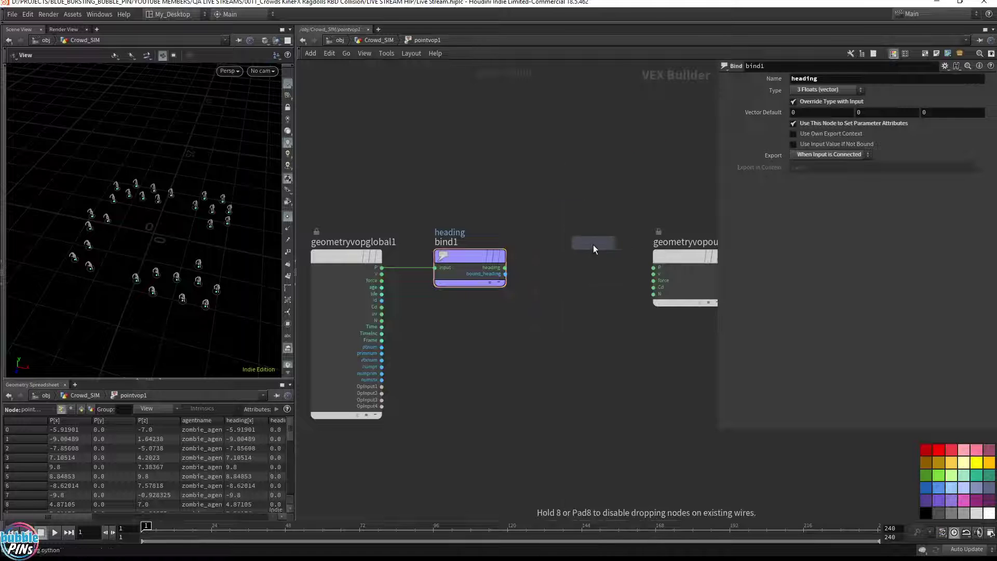
left_click(588, 257)
left_click_drag(504, 268, 554, 269)
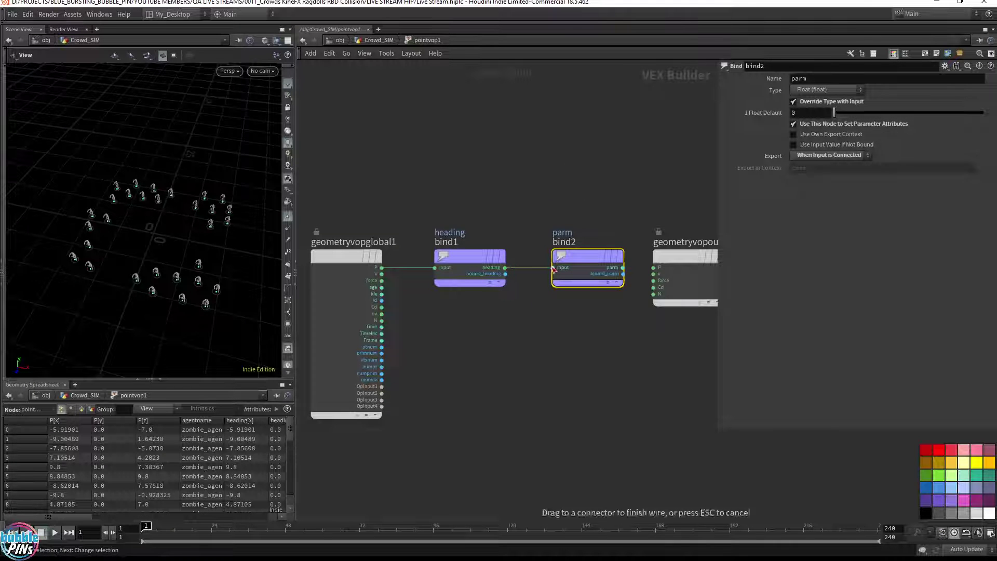
Set bind2's type to 3 Floats (vector) and name its parameter v.
left_click(831, 90)
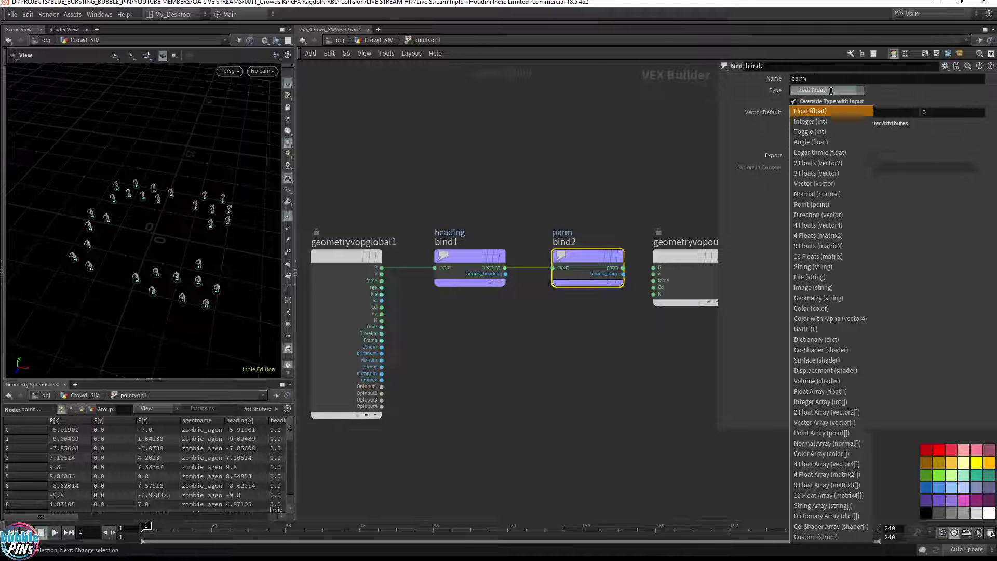
left_click(812, 173)
type("v")
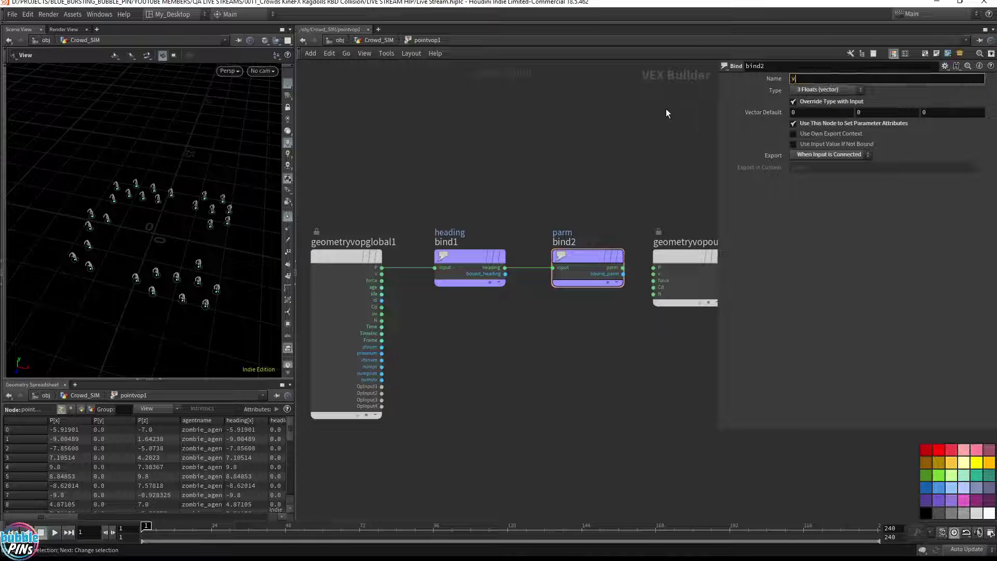
key("Return")
Enlarge the scene view and shrink the parameter overlay to inspect which way the agents face.
left_click_drag(269, 284, 228, 266)
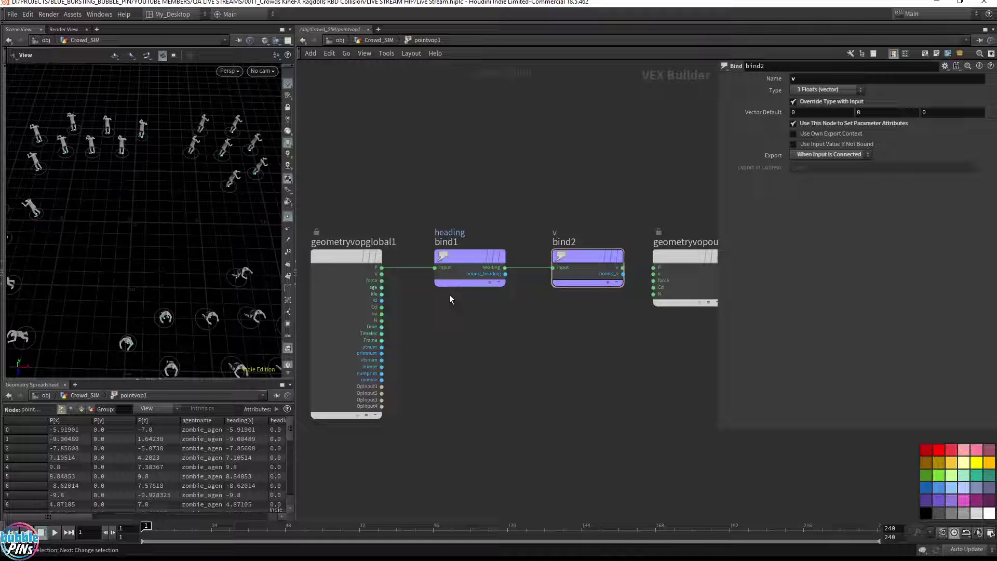
left_click_drag(295, 165, 369, 165)
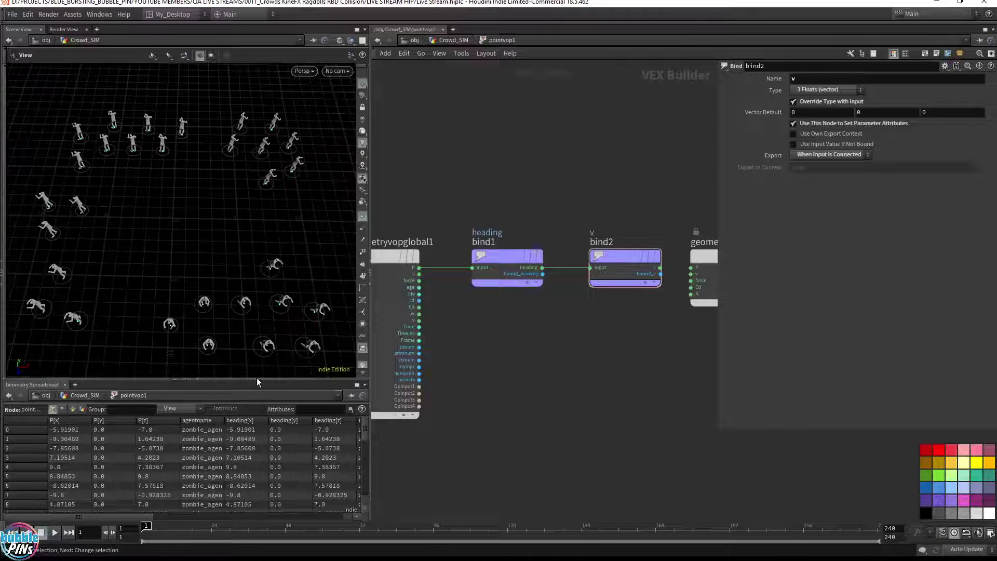
left_click_drag(255, 380, 255, 441)
left_click_drag(229, 233, 250, 224)
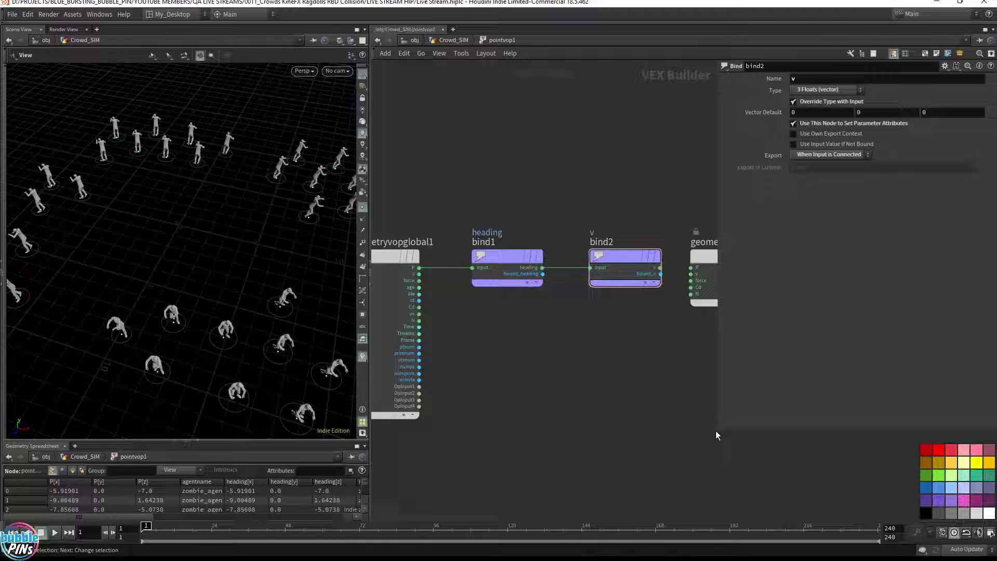
left_click_drag(716, 430, 821, 352)
Move geometryvopglobal1 away from bind1 and insert a Negate node on the P wire between them.
middle_click_drag(736, 374, 772, 372)
scroll(635, 369, "down", 2)
middle_click_drag(632, 373, 704, 373)
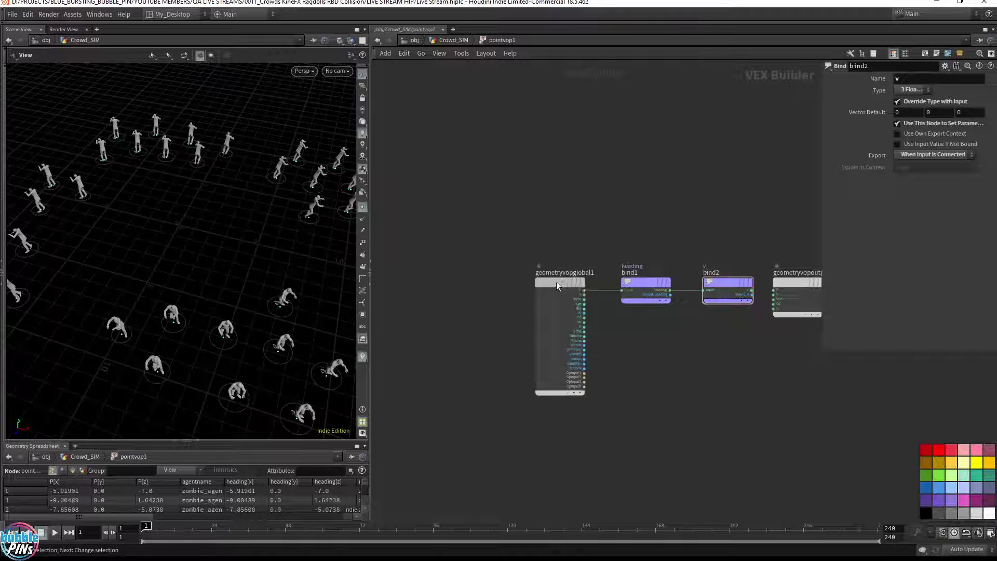
left_click_drag(556, 282, 432, 284)
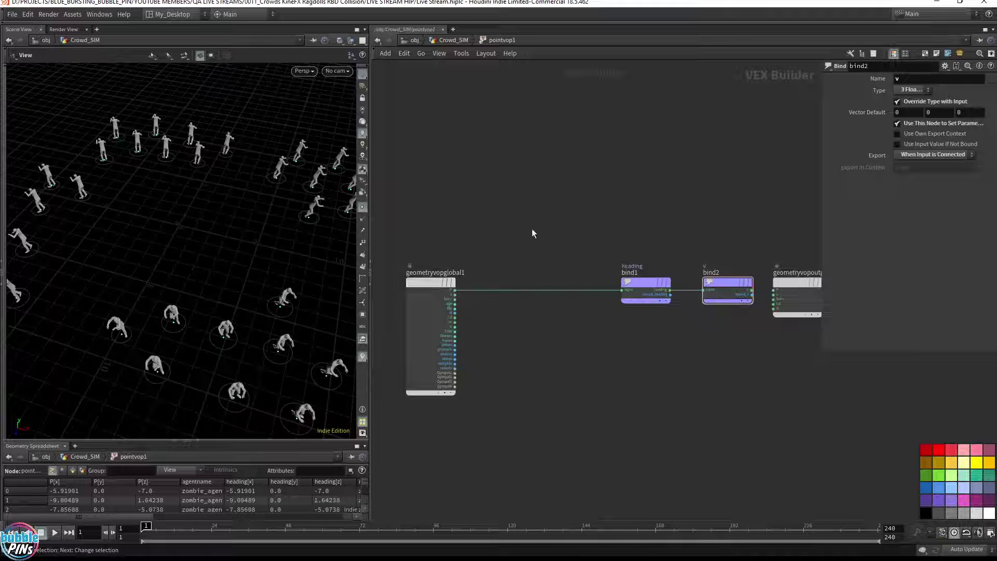
key("Tab")
type("nega")
key("Return")
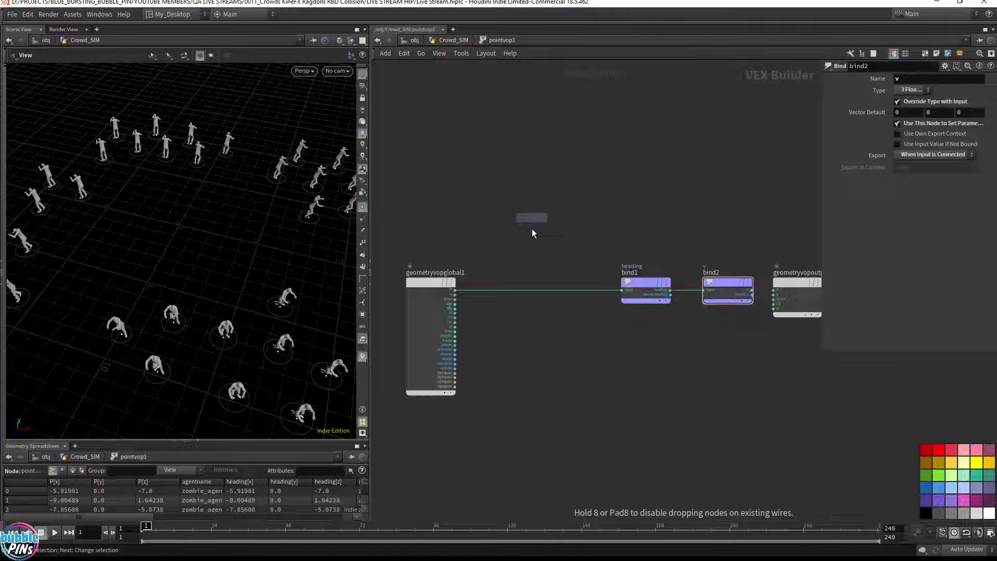
left_click(520, 289)
left_click_drag(520, 291, 540, 280)
Examine the agents' facing direction around the crowd, play the animation and return to frame 1.
left_click_drag(178, 267, 145, 278)
middle_click_drag(145, 278, 205, 178)
left_click_drag(226, 272, 256, 269)
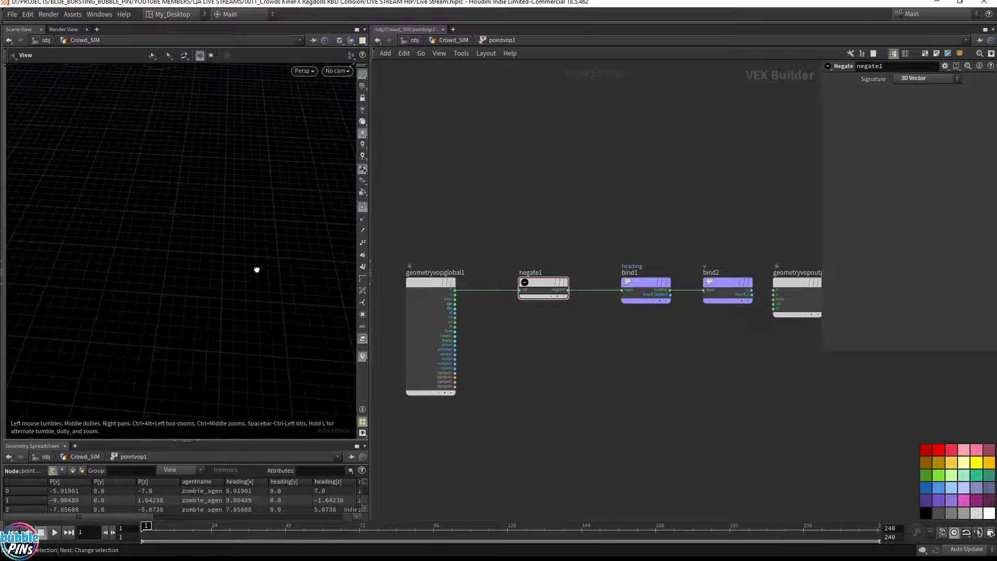
middle_click_drag(240, 235, 189, 231)
left_click_drag(189, 231, 267, 235)
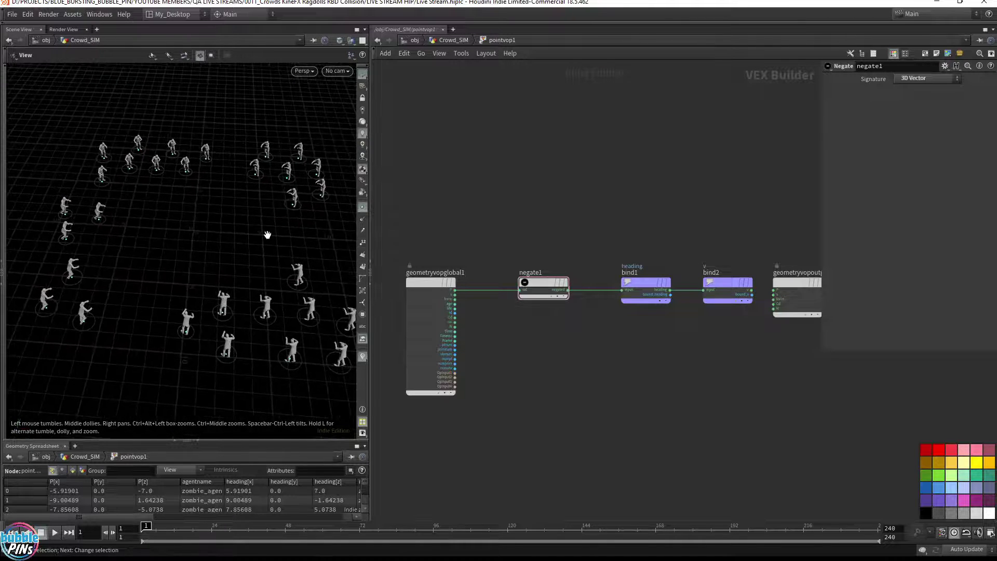
key("Up")
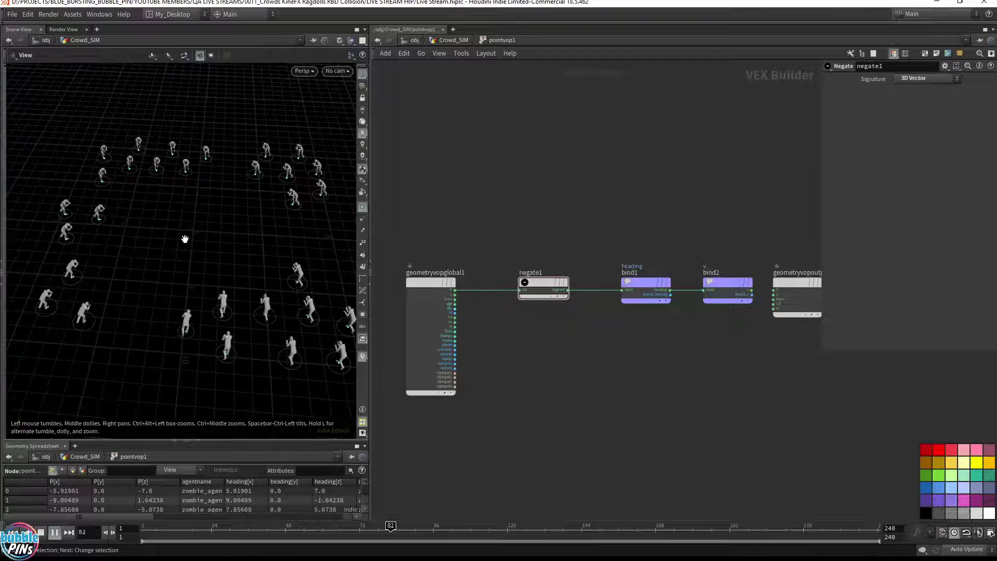
key("ctrl+Up")
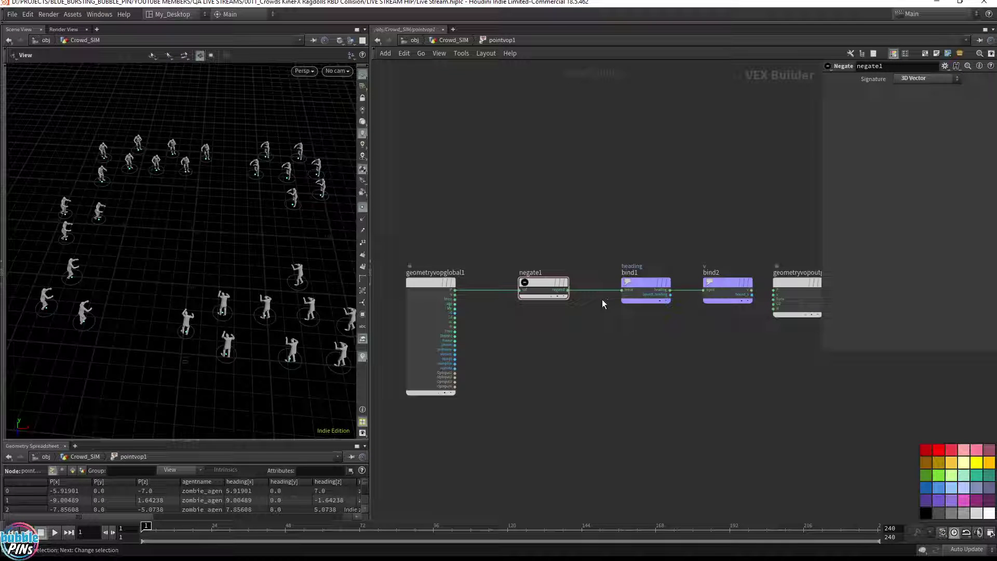
Insert a Normalize node between negate1 and the heading bind, and save the scene.
left_click_drag(544, 284, 517, 282)
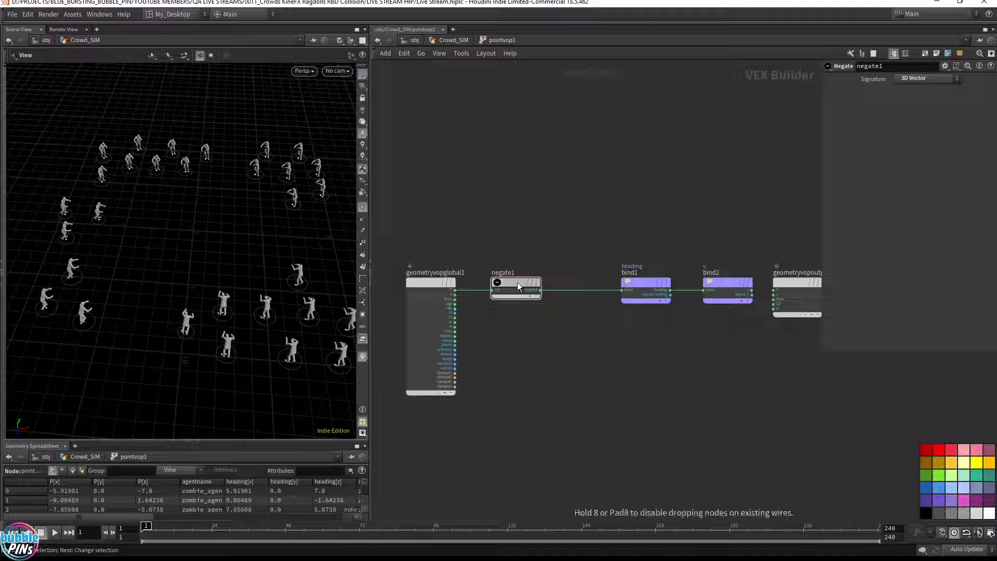
left_click_drag(240, 249, 241, 286)
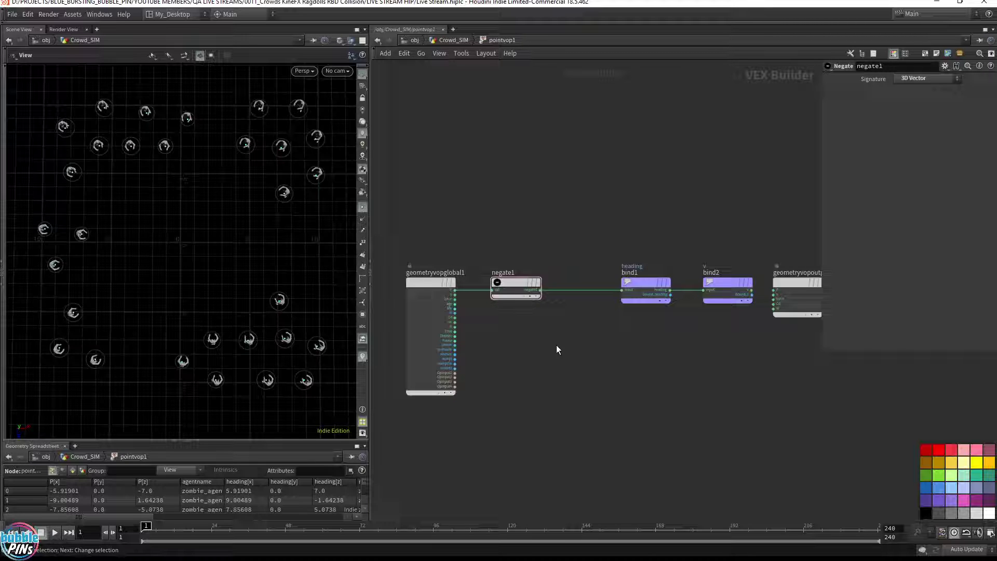
key("Tab")
type("nor")
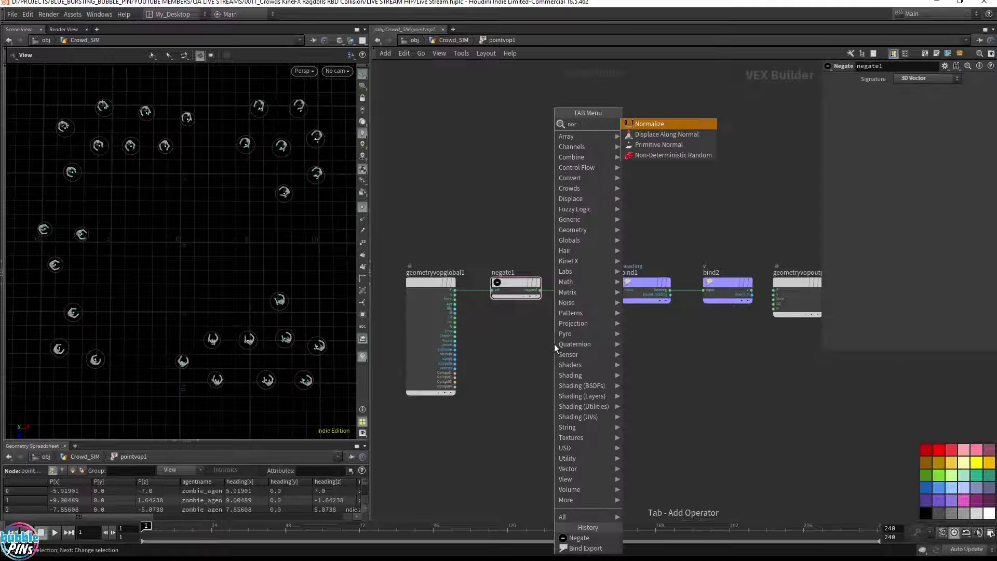
key("Return")
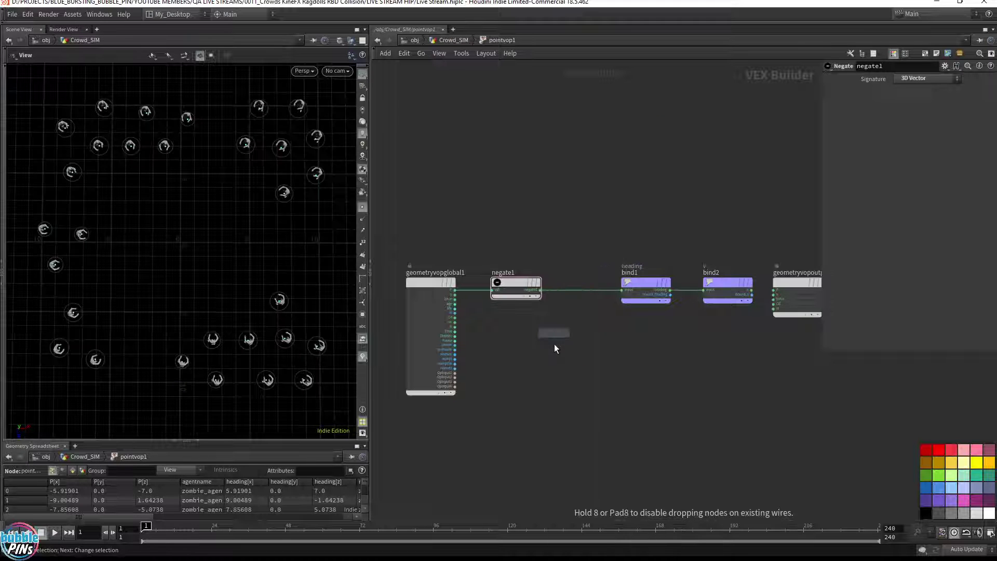
left_click(584, 289)
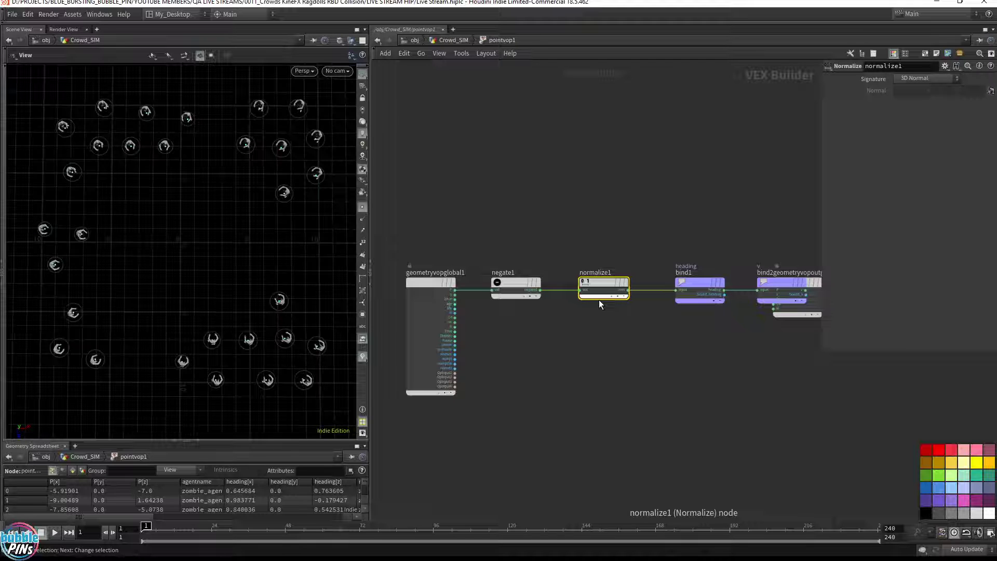
key("ctrl+s")
Move geometryvopoutput1 clear of bind2, placing it below the end of the node chain.
middle_click_drag(784, 430, 767, 417)
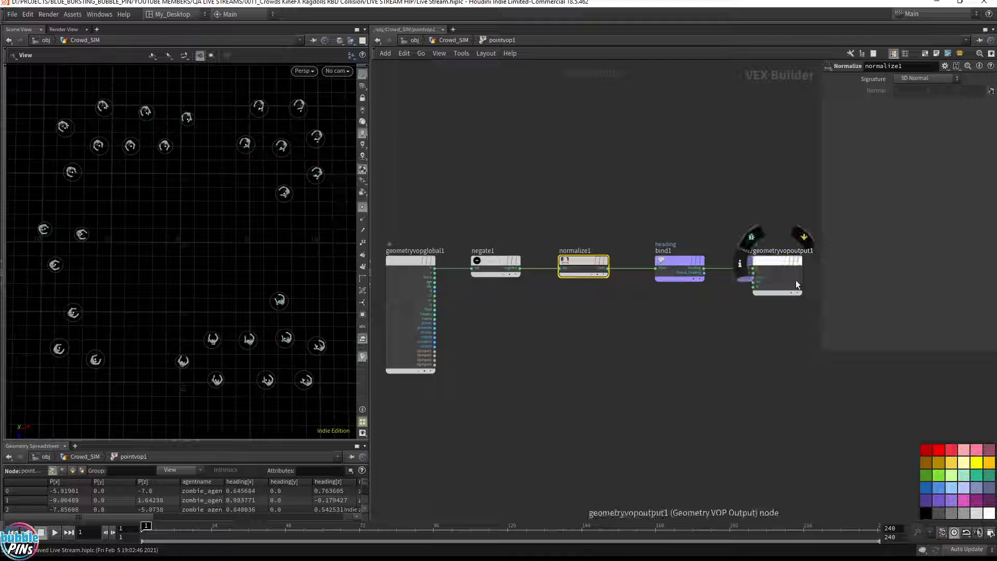
left_click_drag(801, 288, 863, 395)
middle_click_drag(722, 343, 688, 353)
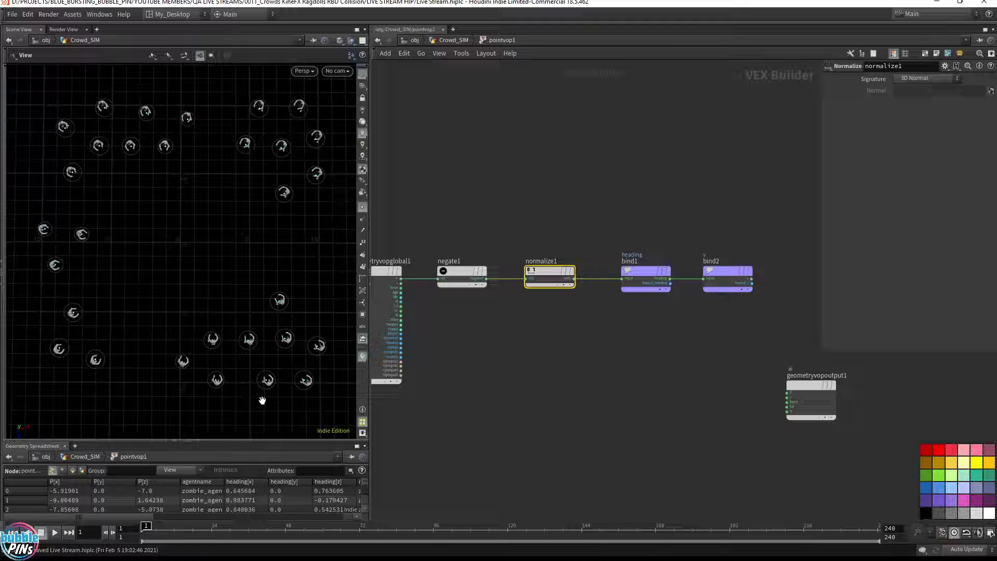
left_click(724, 278)
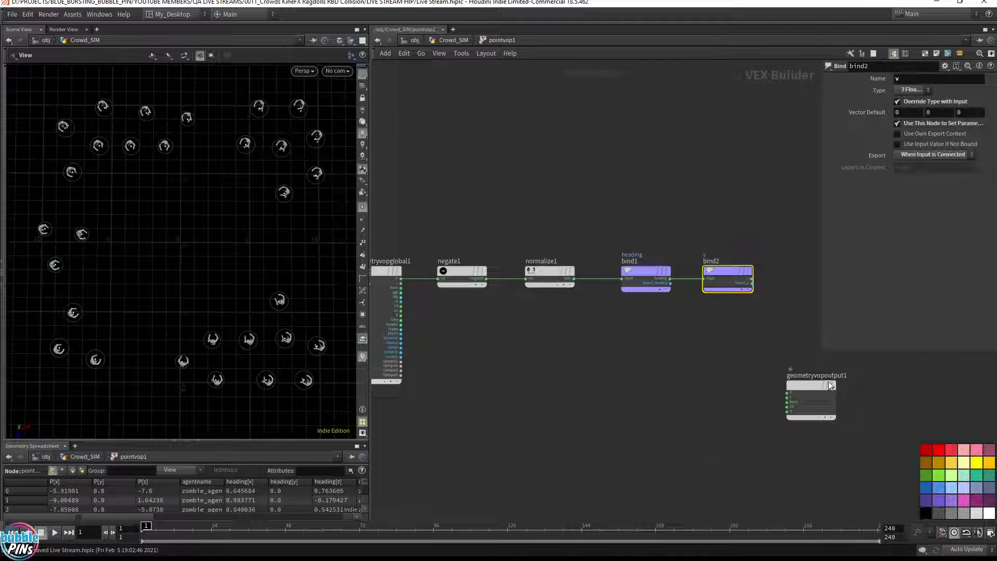
left_click_drag(808, 385, 799, 369)
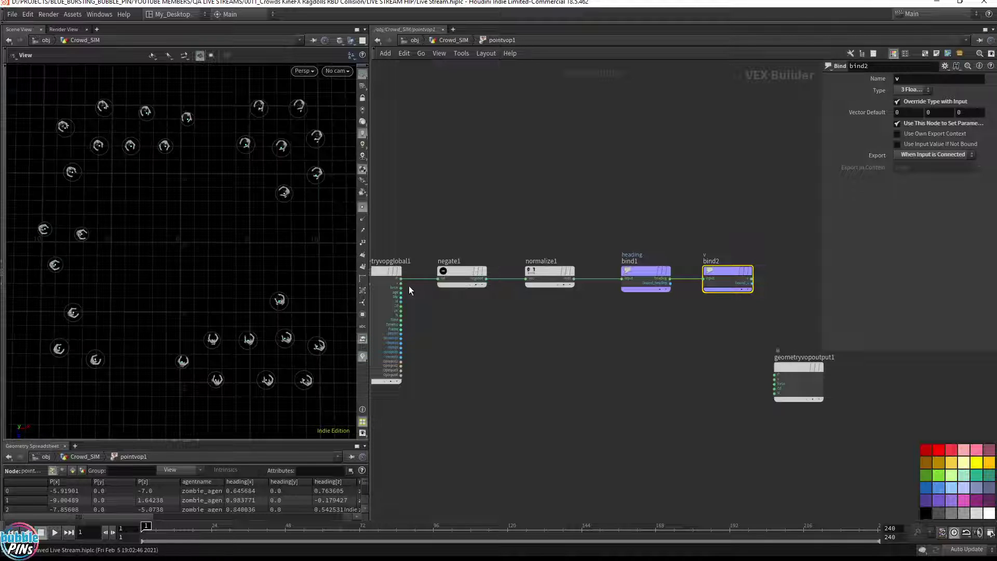
left_click_drag(401, 278, 488, 323)
left_click(529, 351)
key("Tab")
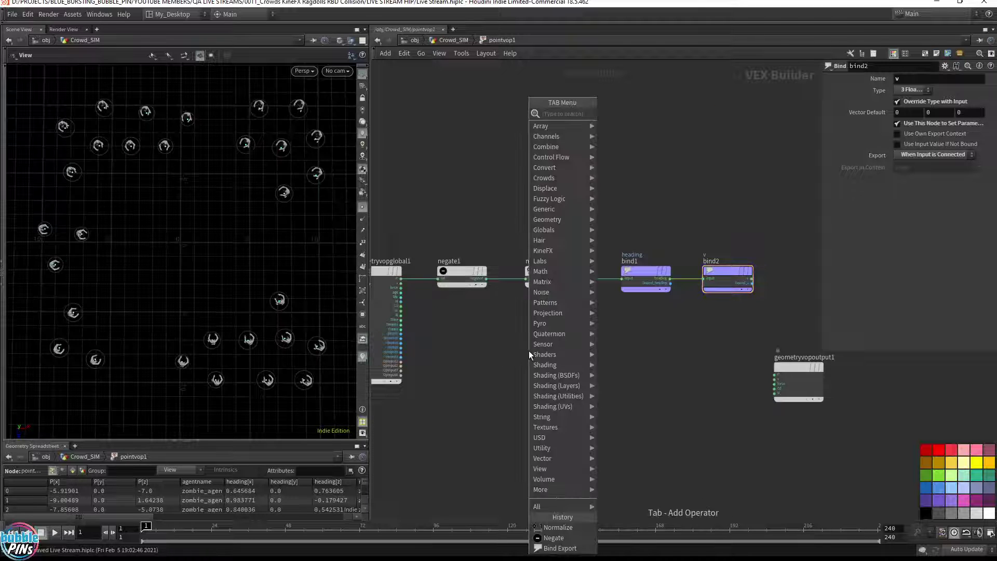
type("noise")
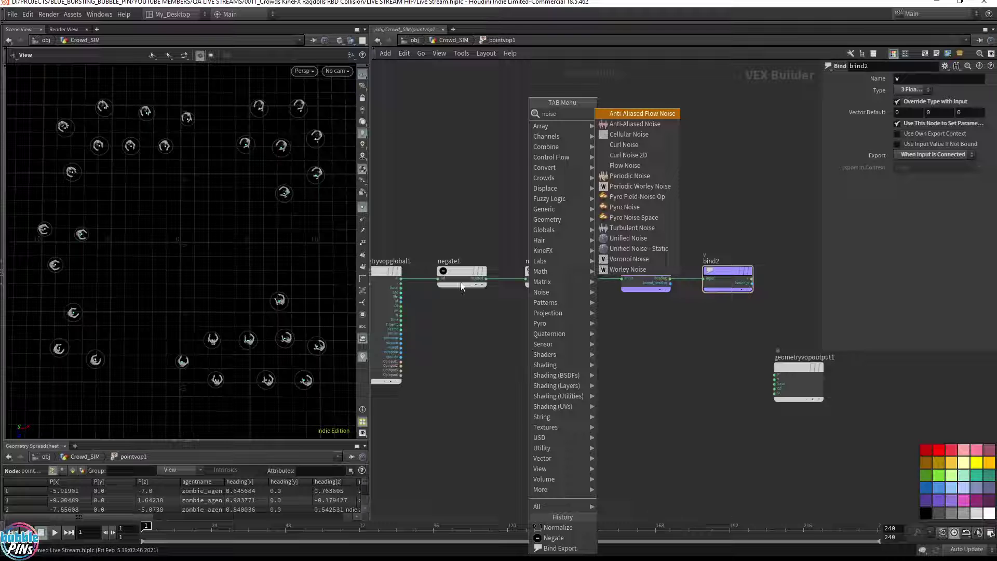
key("Escape")
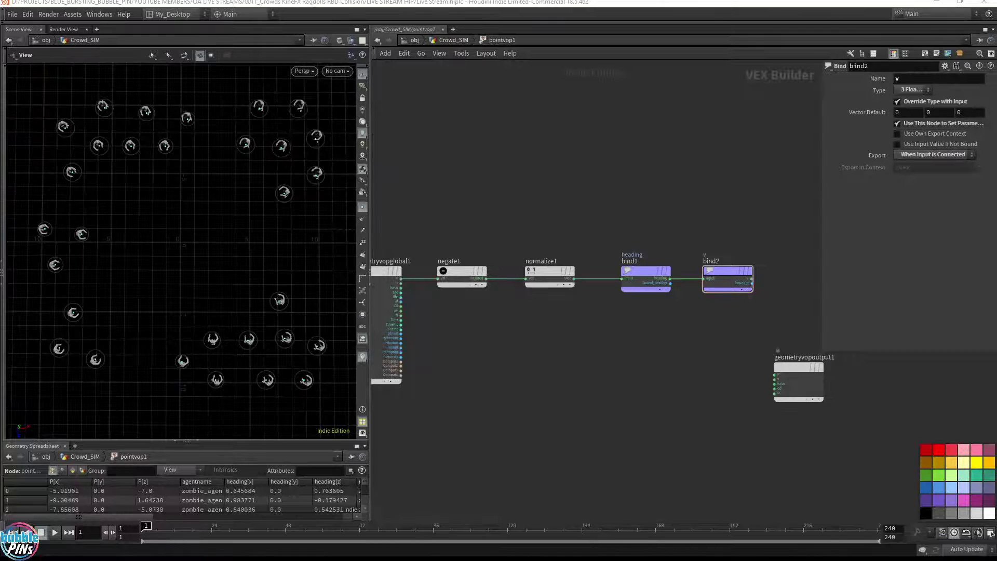
Switch to the Firefox live chat window and read the viewers' messages.
left_click_drag(884, 0, 832, 30)
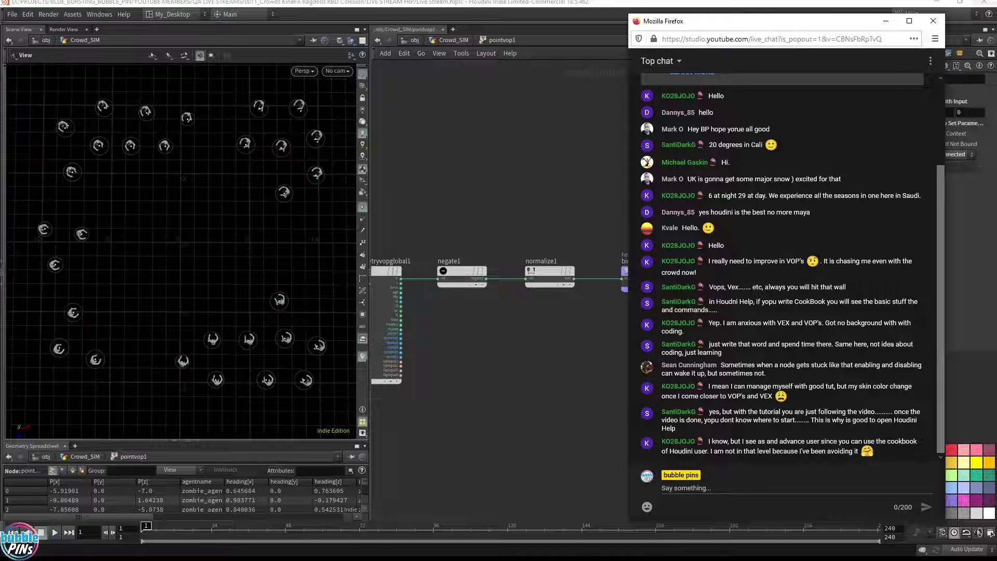
mouse_move(734, 24)
left_mouse_down()
mouse_move(905, 6)
mouse_move(667, 101)
mouse_move(758, 63)
mouse_move(722, 51)
mouse_move(730, 35)
left_mouse_up()
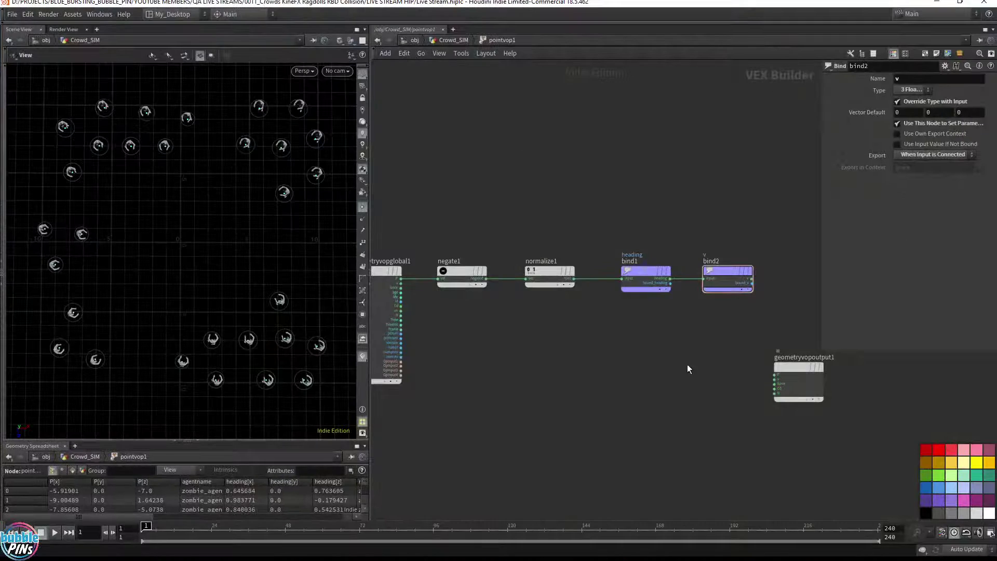
Return to the Crowd_SIM network, rename pointvop1 as set_heading_v and save the scene.
key("u")
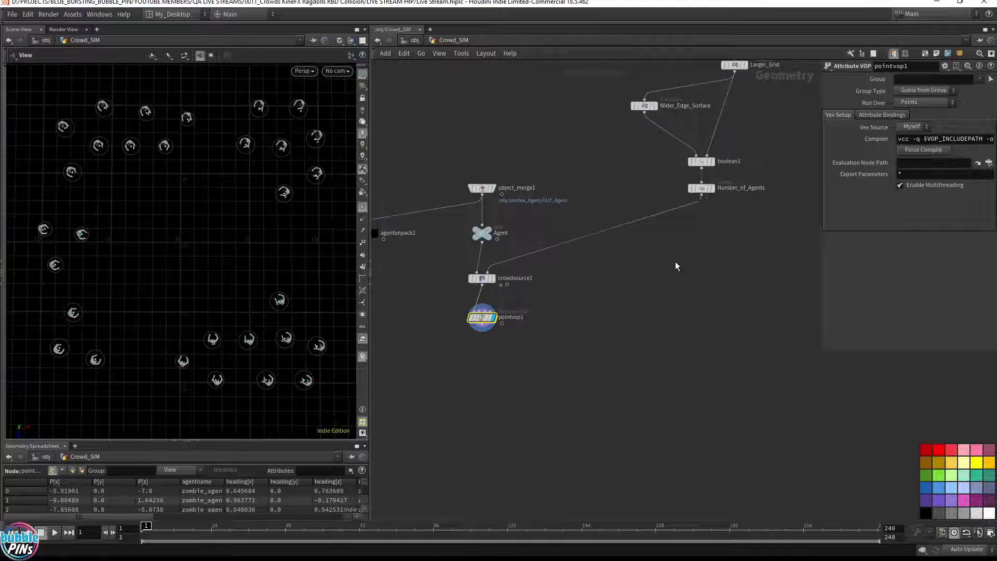
double_click(527, 295)
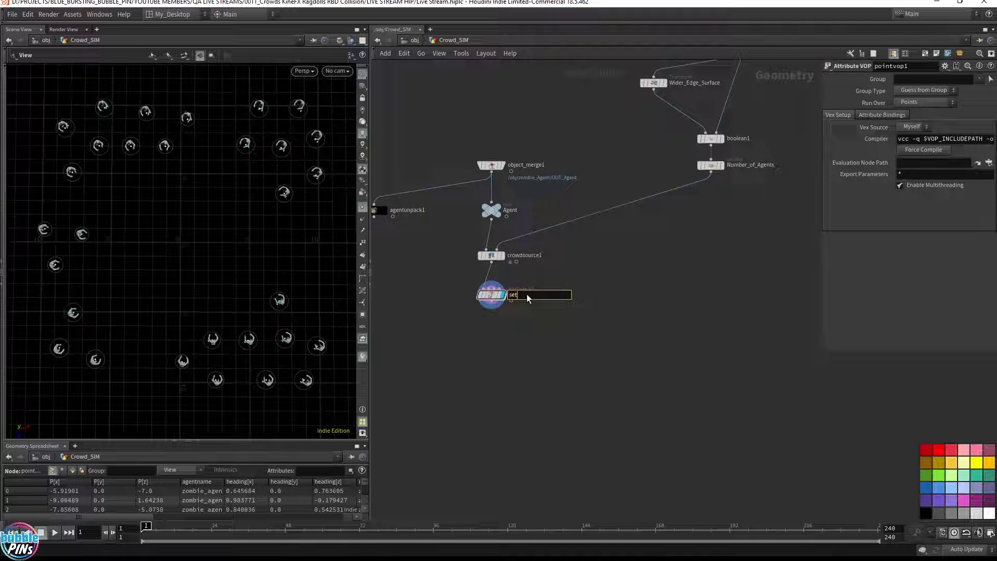
type("set_heading_v")
key("Return")
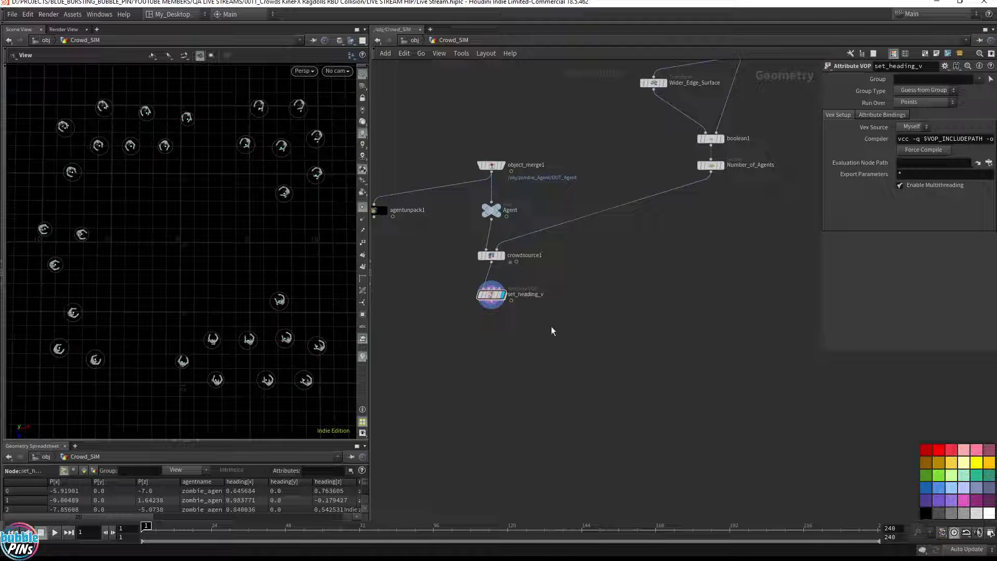
key("ctrl+s")
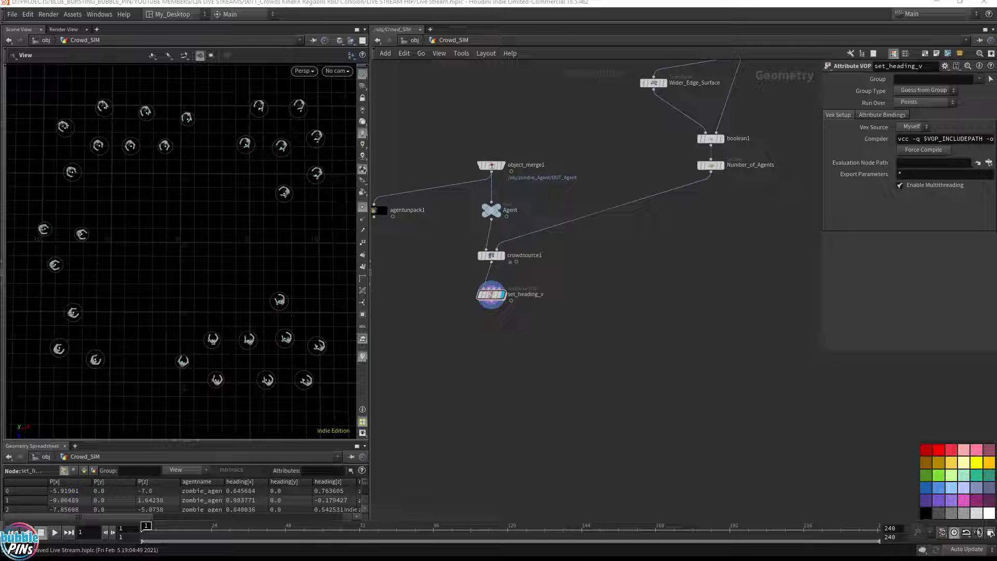
Review the Notepad topic list from the agent setup through the Simple Crowd SIM setup entry, and return to the Crowd_SIM network.
left_click_drag(996, 48, 497, 45)
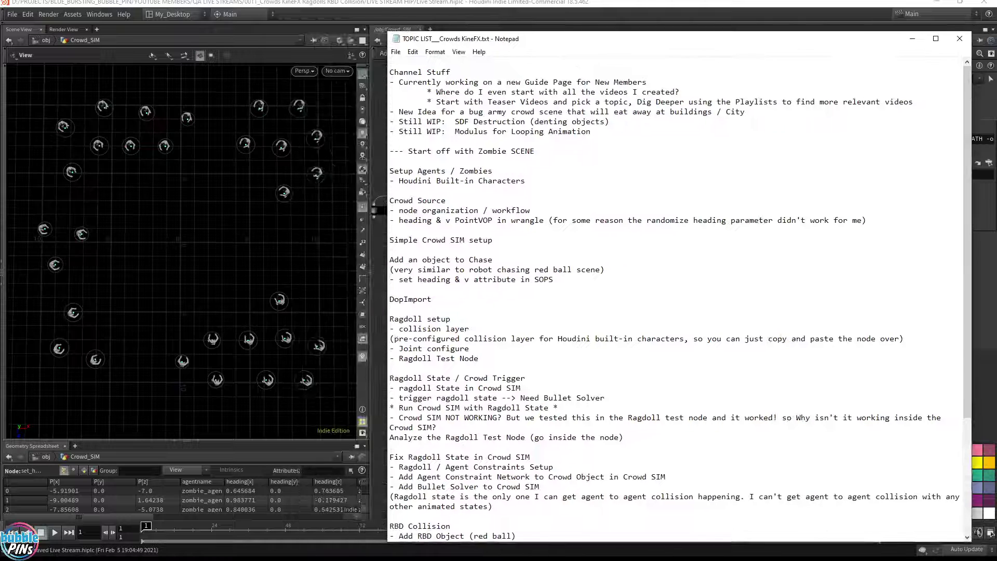
left_click_drag(390, 170, 526, 181)
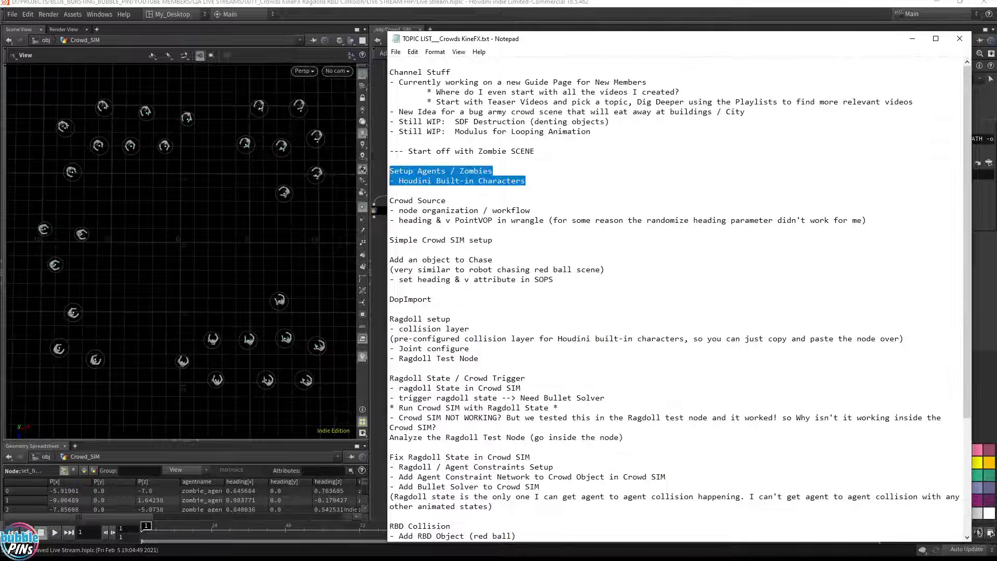
left_click_drag(609, 220, 390, 189)
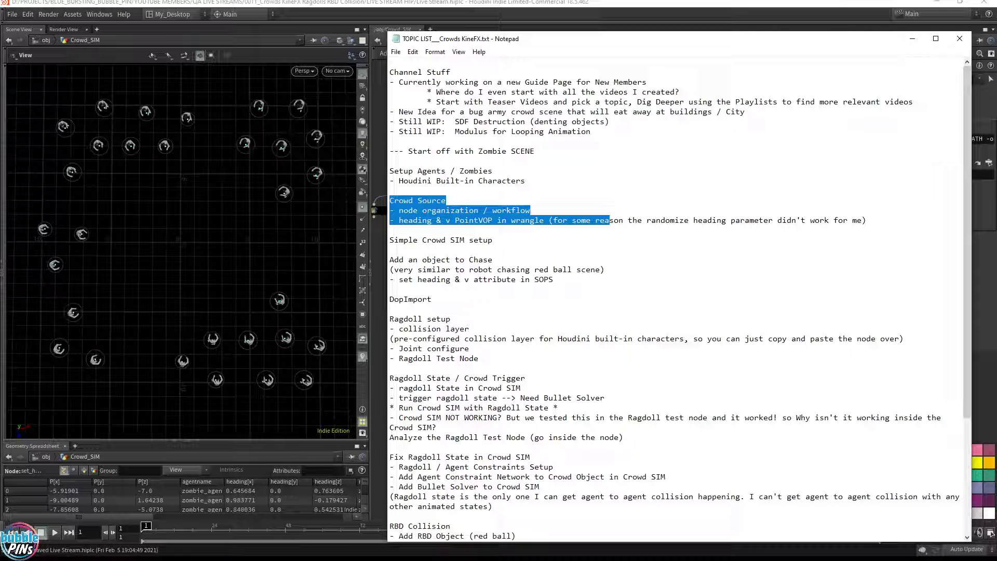
left_click(390, 190)
left_click_drag(493, 240, 390, 239)
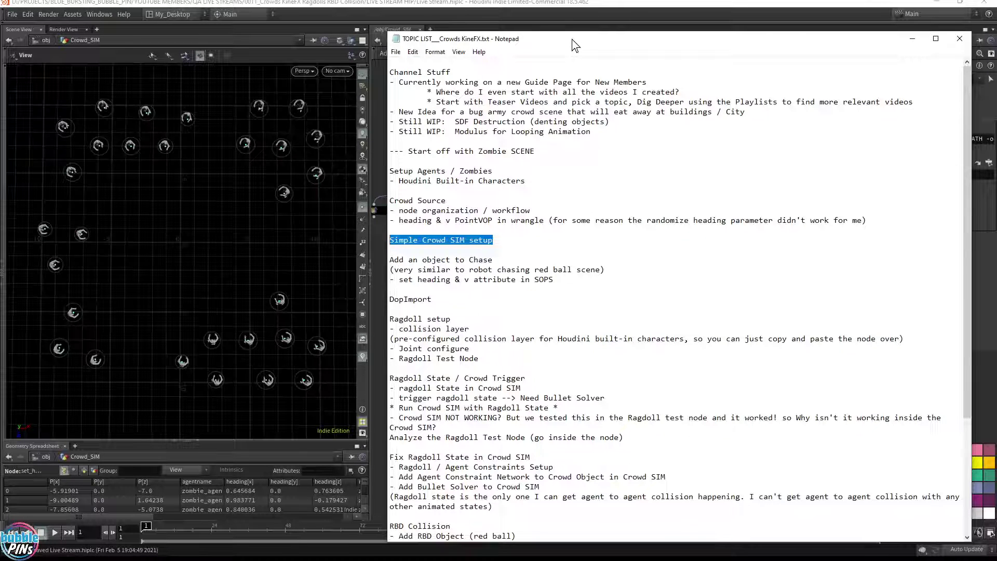
key("alt+Tab")
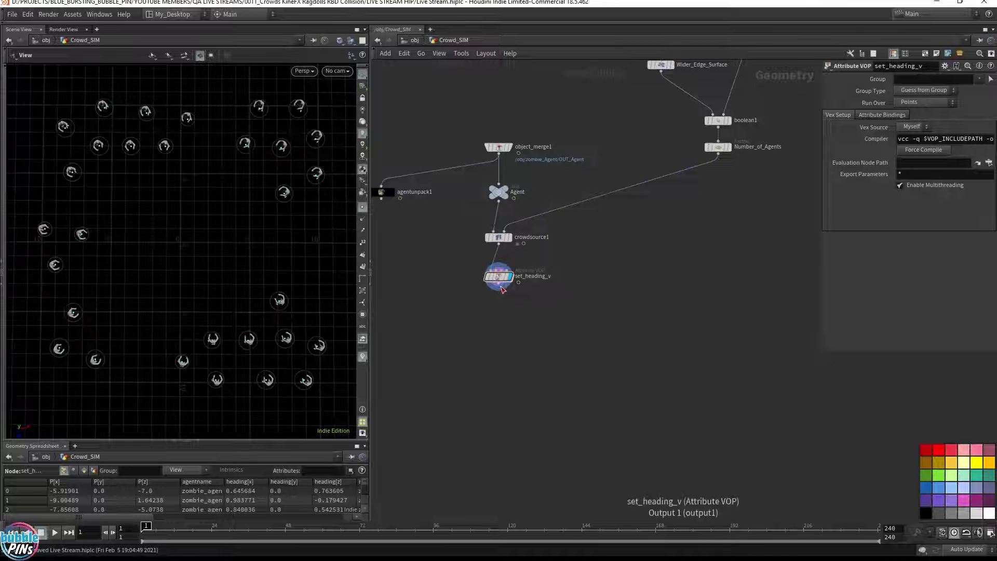
Append a Null node to the output of set_heading_v, placing it directly below.
left_click(498, 287)
key("Tab")
type("null")
key("Return")
left_click(495, 328)
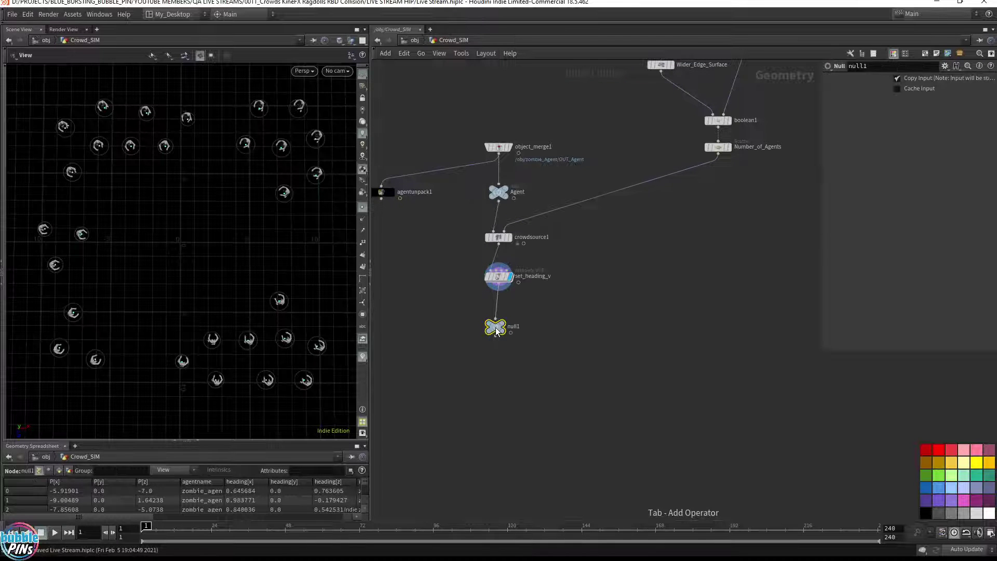
Rename the new null as OUT_Crowd_Source and colour it dark blue.
double_click(519, 327)
type("OUT_Cro")
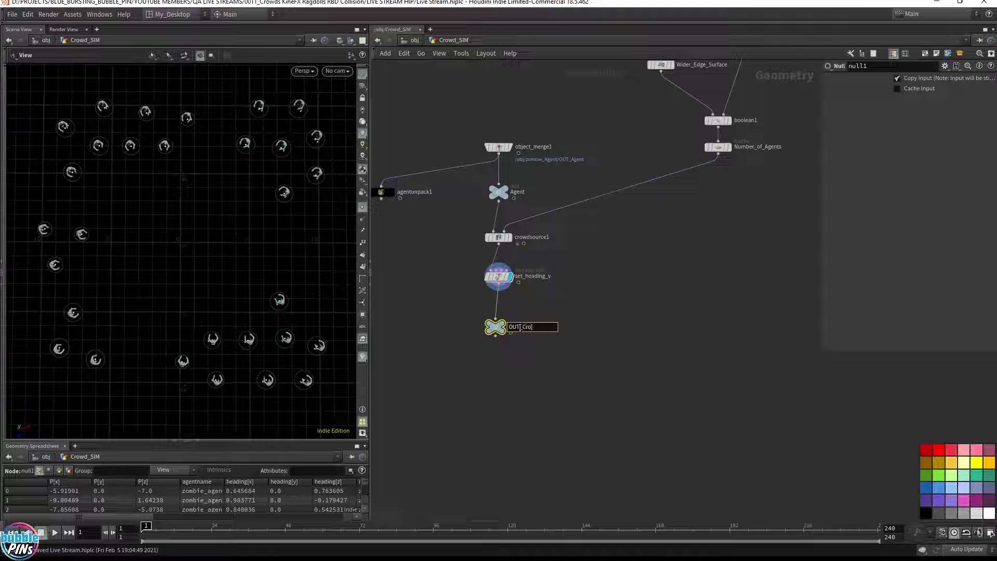
type("wd_Source")
key("Return")
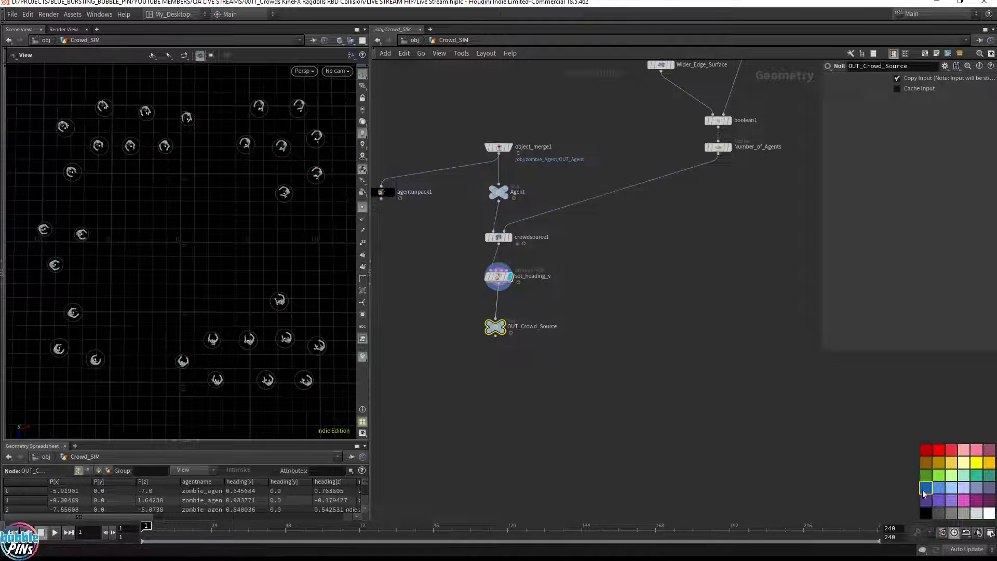
left_click(503, 326)
Create a DOP Network below OUT_Crowd_Source and go inside it.
middle_click_drag(523, 400, 544, 379)
key("Tab")
type("dop")
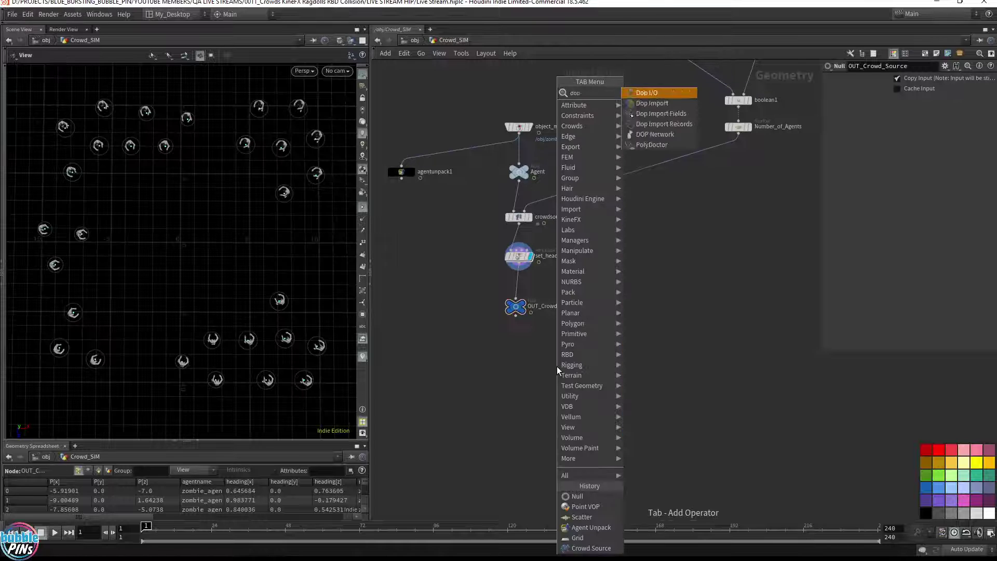
key("Return")
left_click(518, 360)
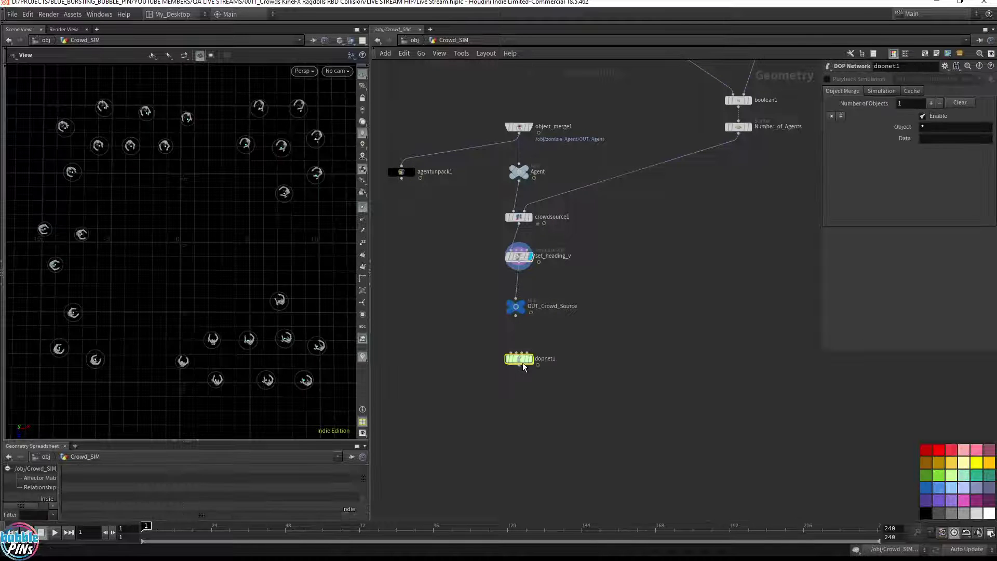
double_click(517, 360)
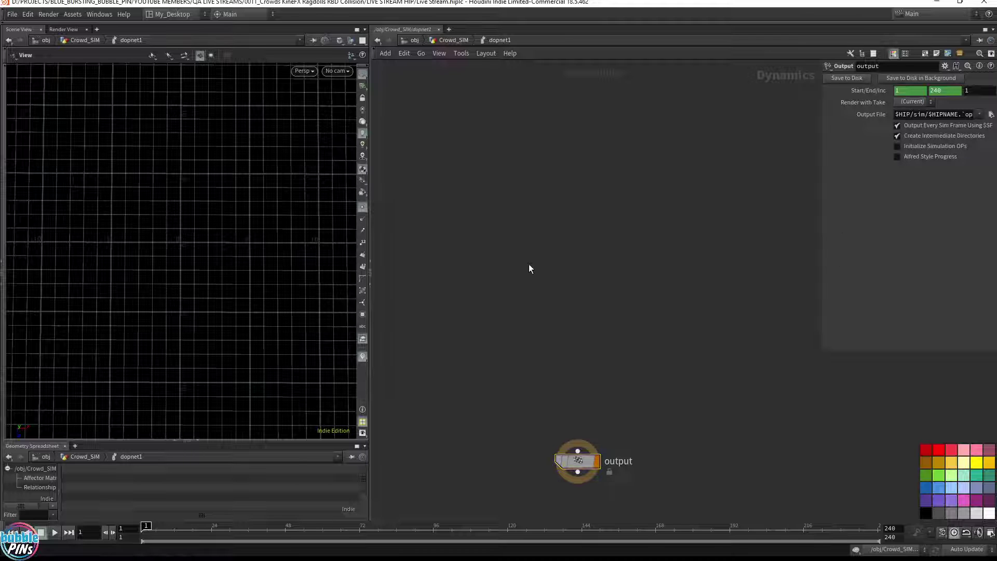
Add a Crowd Object node in the DOP network, placed well above and to the left of the output node.
key("Tab")
type("crowd ob")
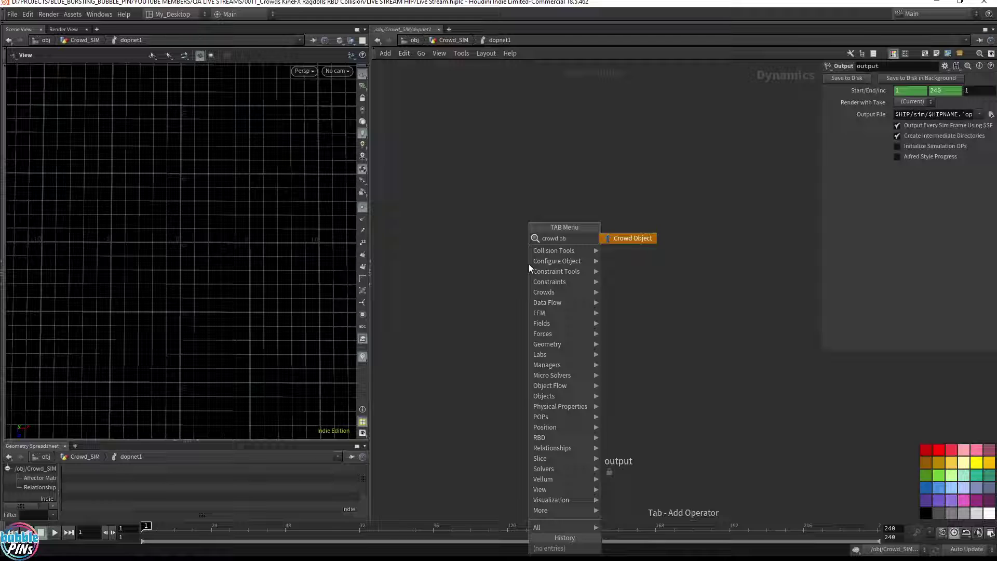
key("Return")
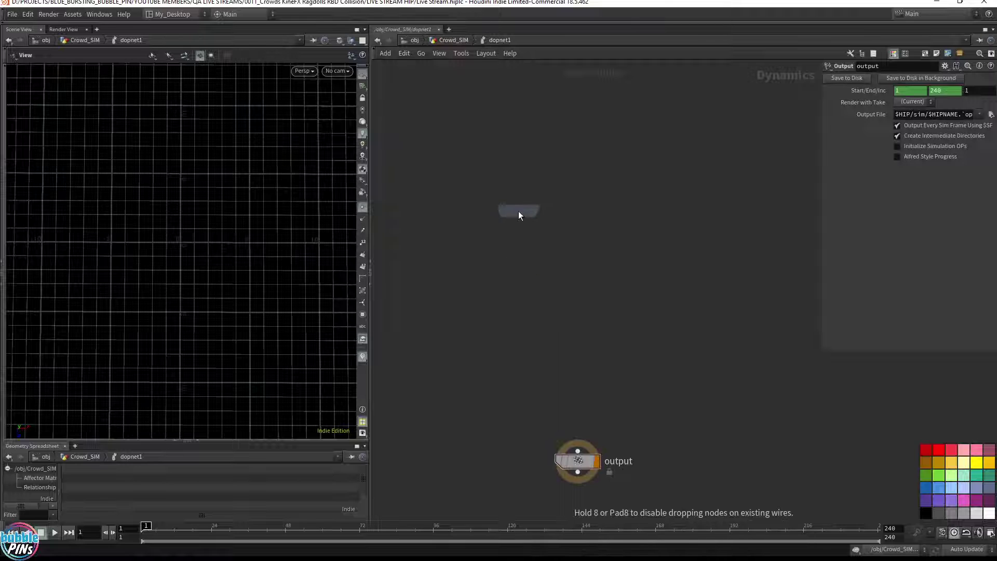
left_click(496, 214)
left_click_drag(495, 214, 435, 163)
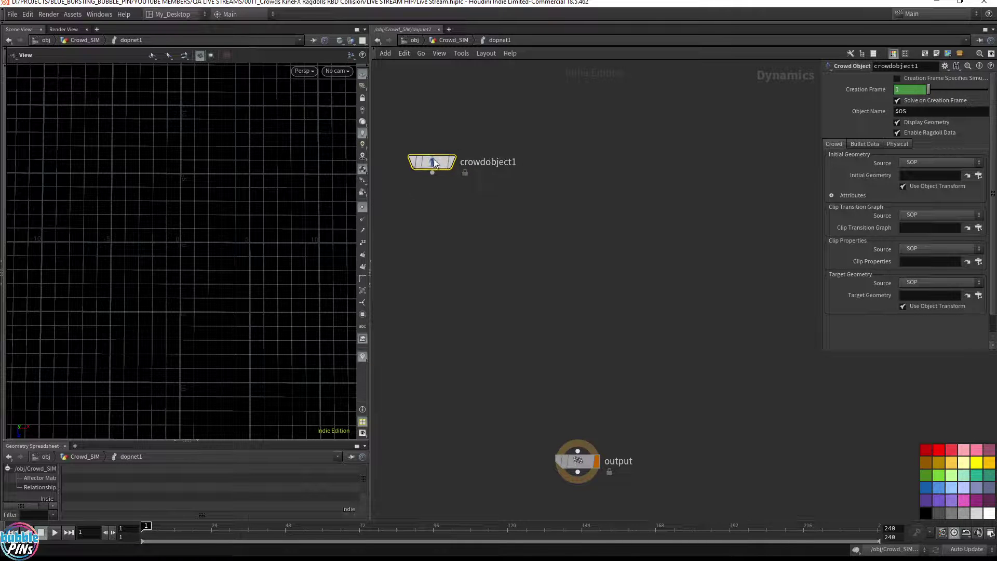
Add a Crowd Solver node between the crowd object and the output node, directly above the output.
mouse_move(435, 163)
key("Tab")
type("cor")
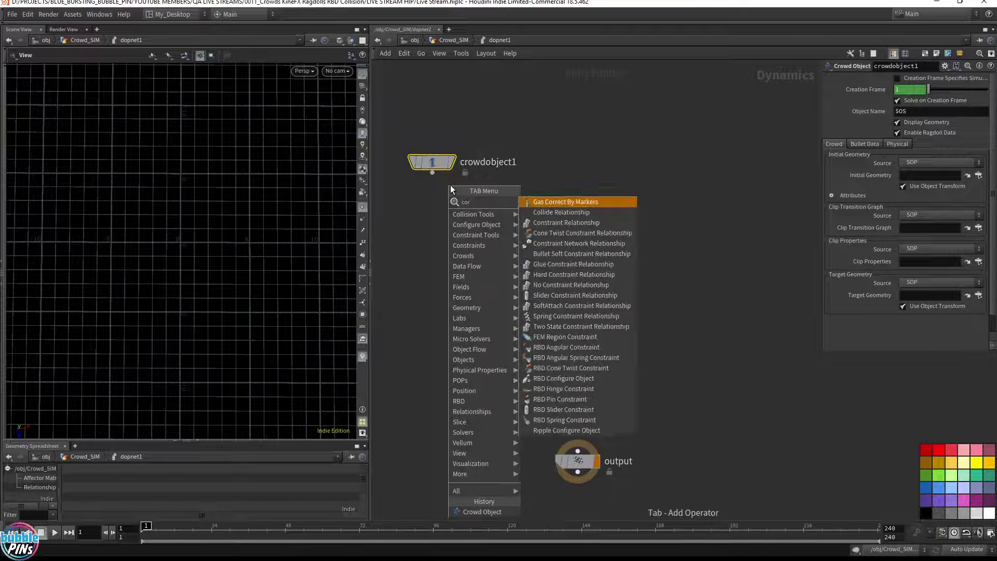
key("BackSpace")
key("BackSpace")
type("rowd")
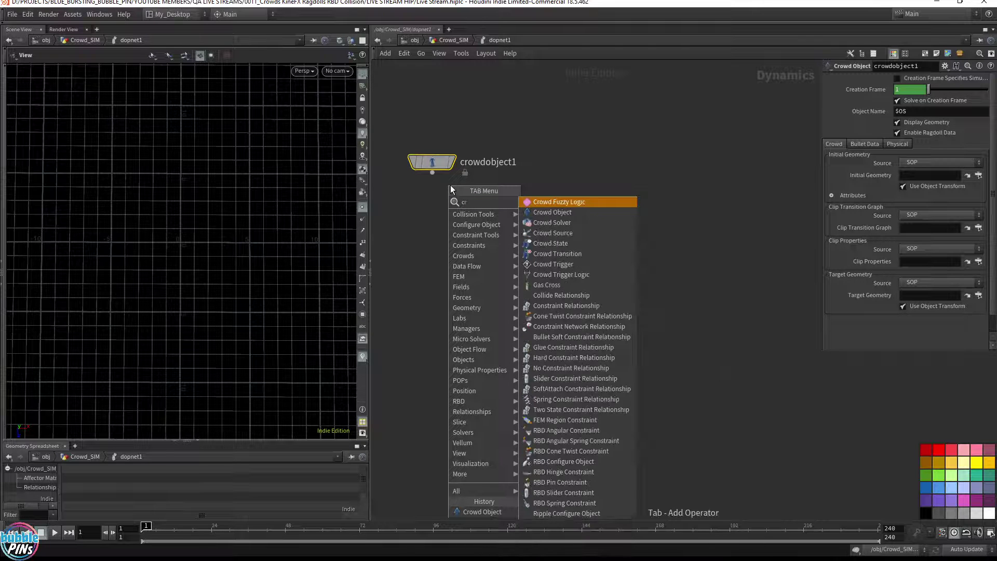
type(" so")
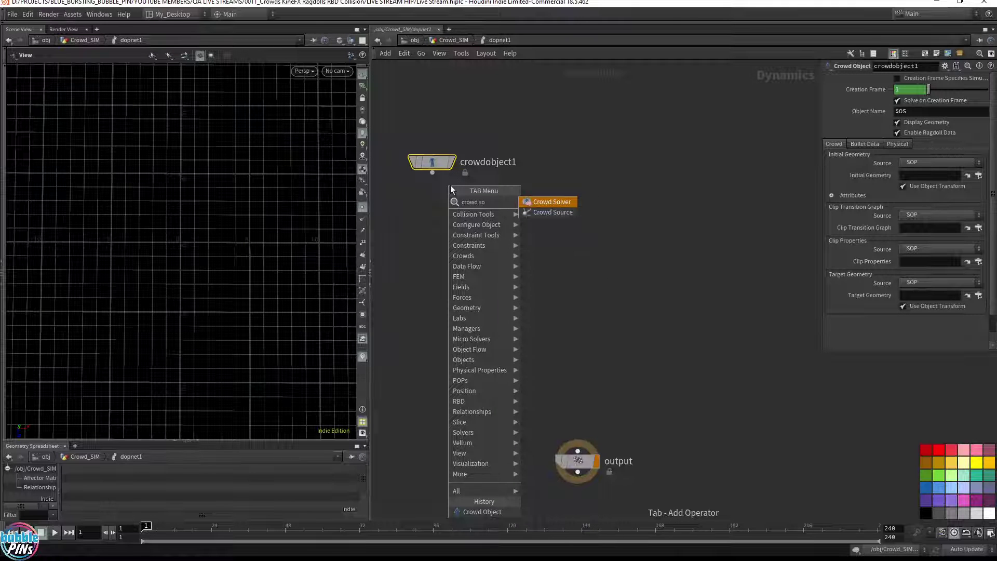
key("Return")
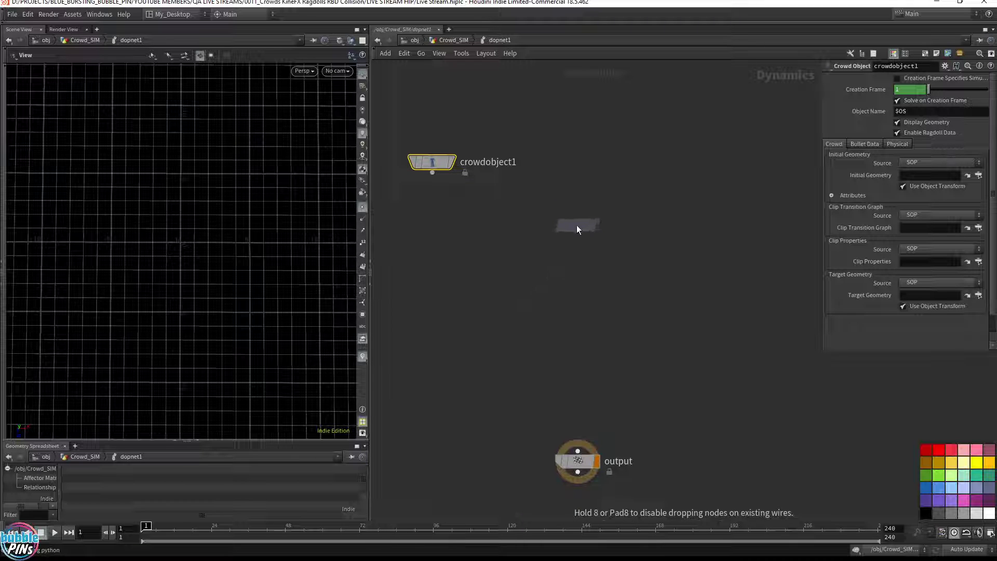
left_click(577, 225)
Wire crowdobject1 into the crowd solver's first input and the solver into output, and move output closer below the solver.
mouse_move(580, 238)
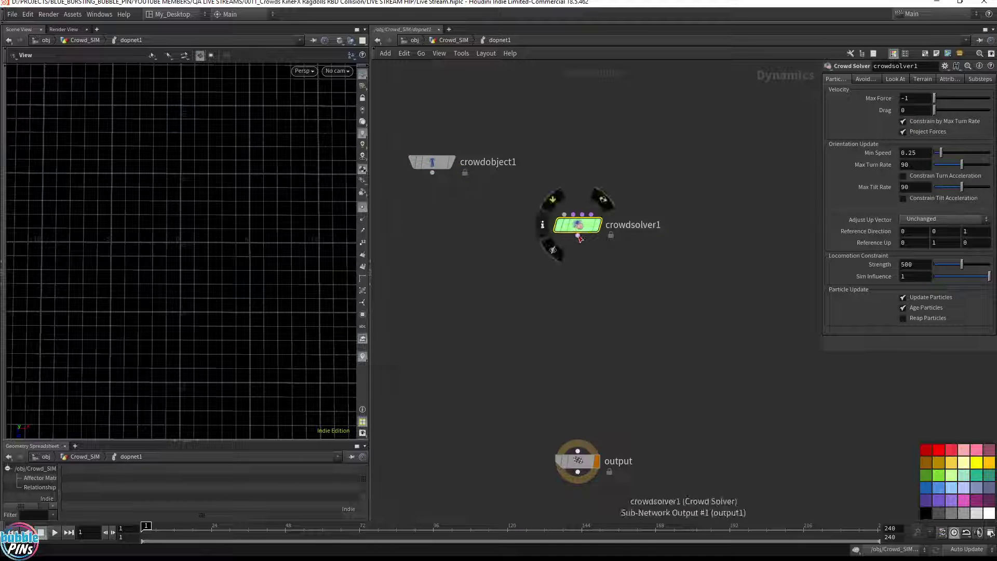
left_click_drag(432, 173, 564, 214)
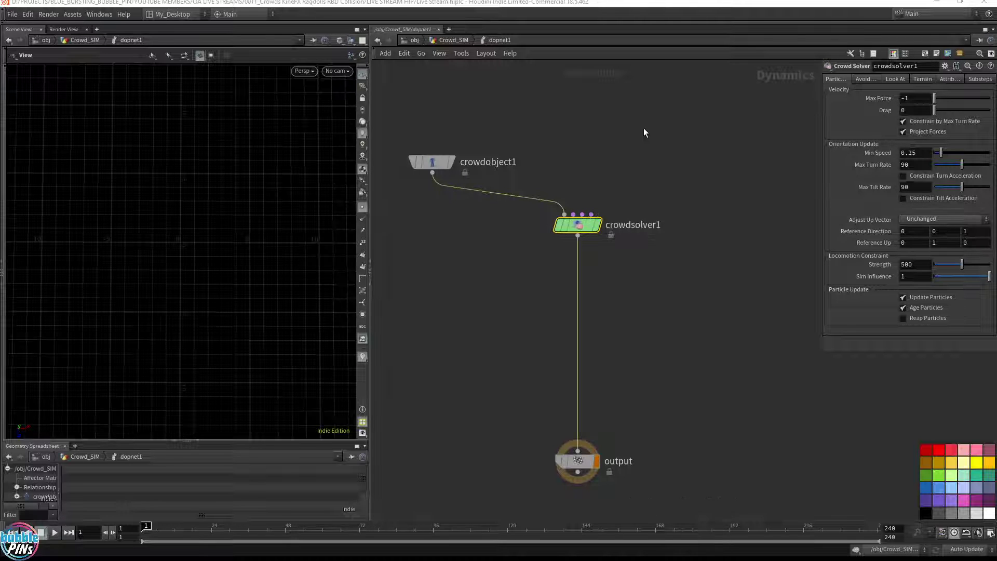
mouse_move(643, 133)
middle_mouse_down()
mouse_move(643, 170)
mouse_move(645, 126)
middle_mouse_up()
left_click_drag(582, 458, 578, 304)
Add a Crowd State node above the crowd solver and wire it into the solver's third input.
middle_click_drag(691, 226, 685, 386)
key("Tab")
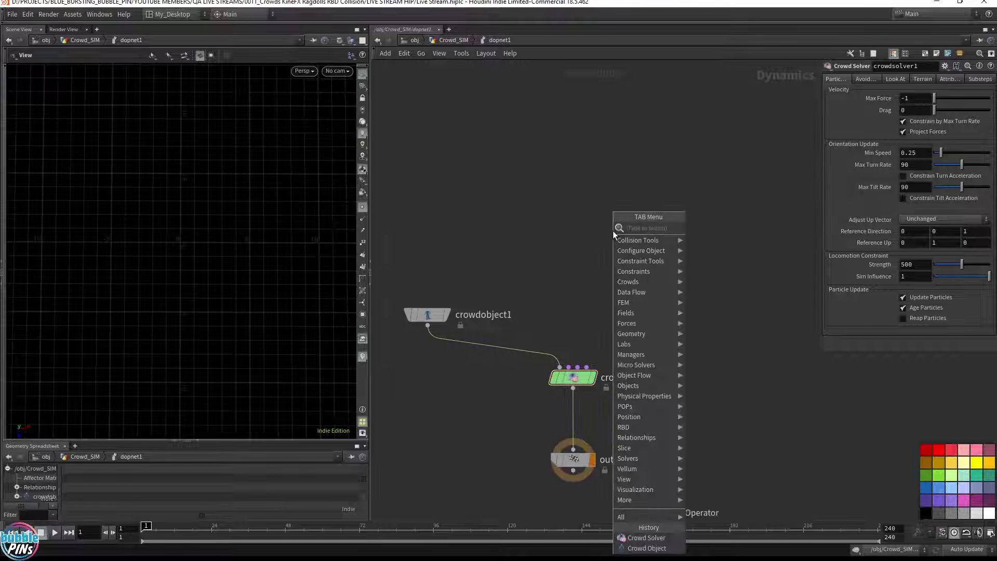
type("crowdstat")
key("Return")
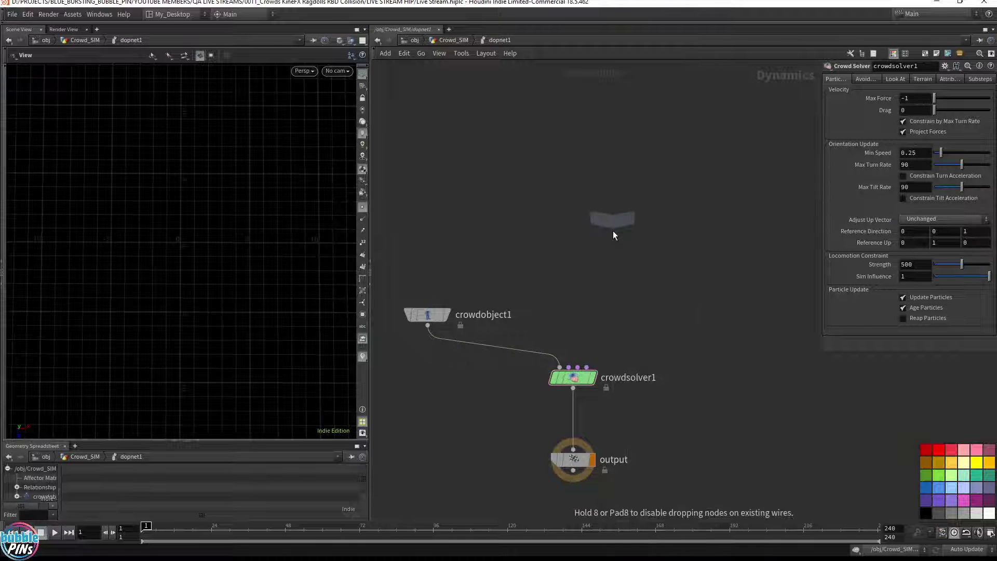
left_click(571, 163)
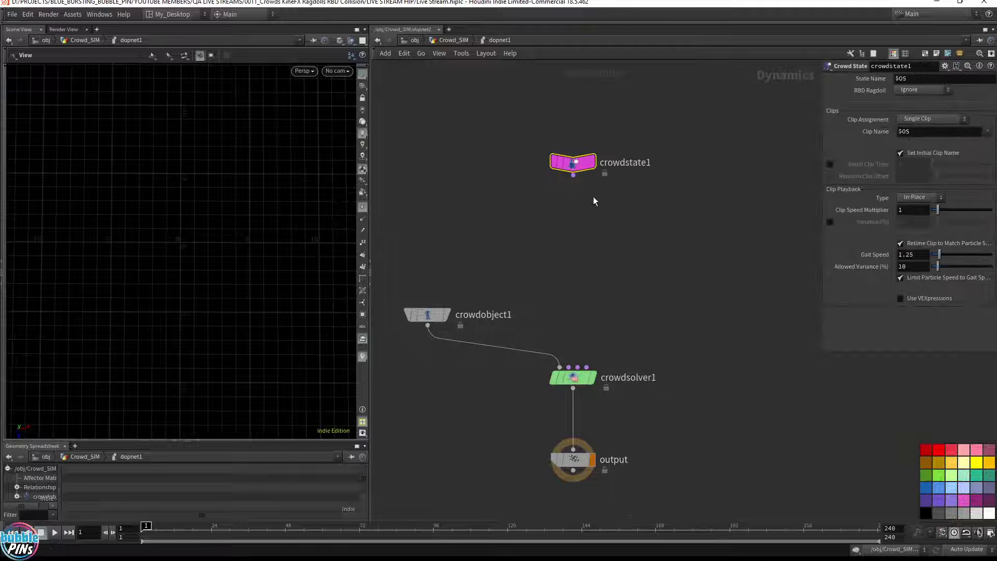
left_click_drag(573, 176, 577, 368)
left_click_drag(571, 163, 567, 217)
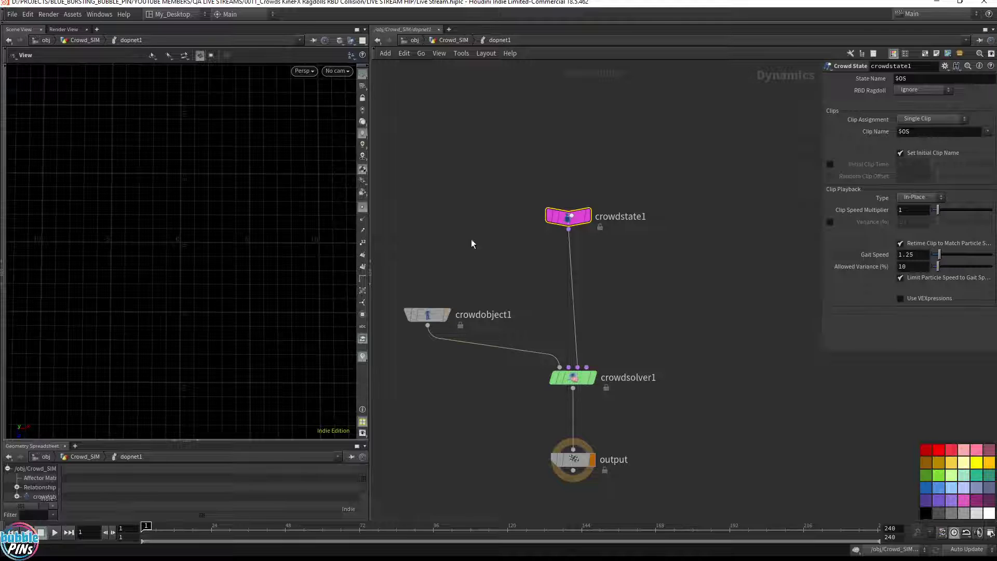
Set crowdobject1's Initial Geometry to /obj/Crowd_SIM/OUT_Crowd_Source by copying that null's reference, and view the agents at an angle.
left_click(432, 314)
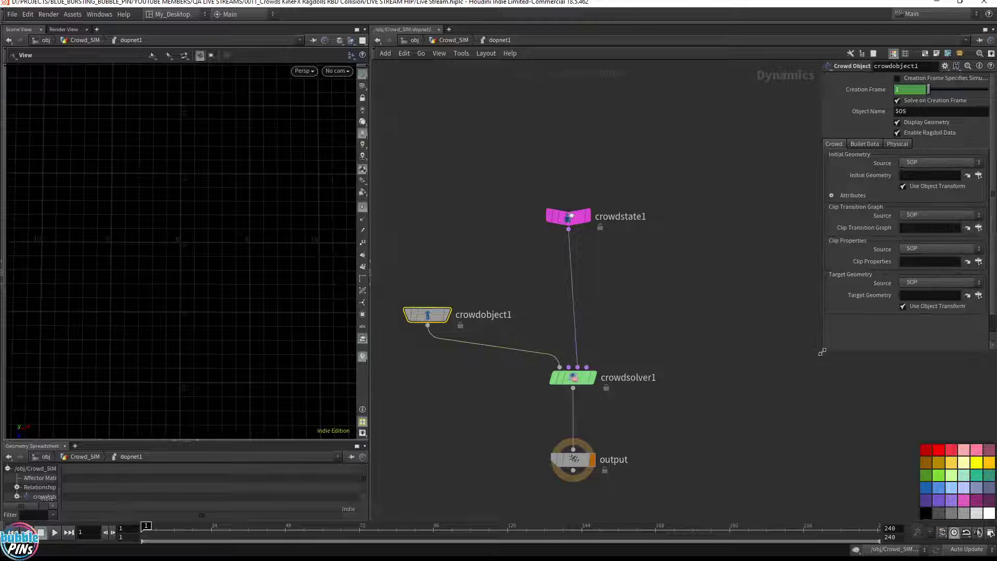
left_click_drag(822, 352, 721, 367)
left_click(445, 43)
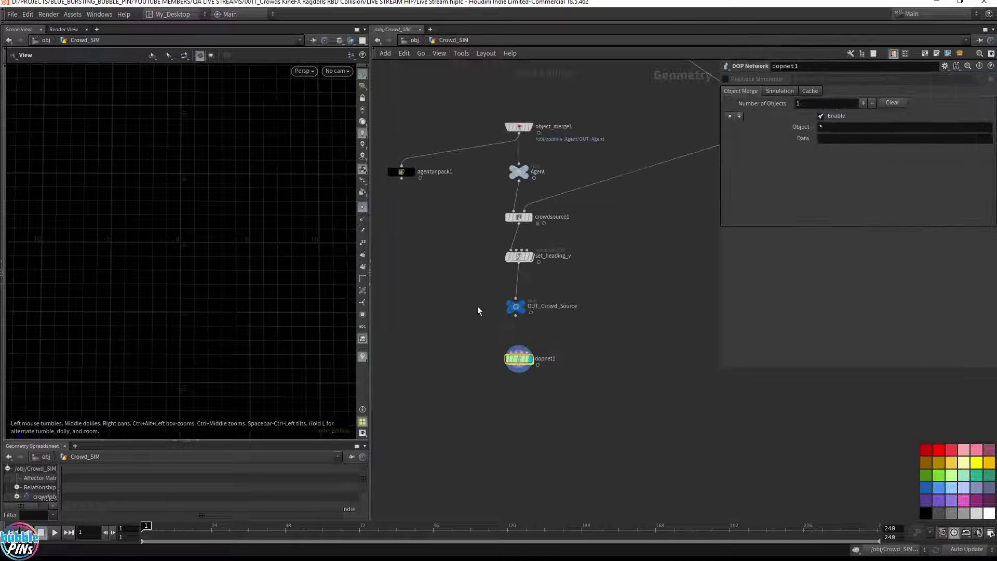
left_click_drag(458, 283, 600, 330)
key("ctrl+c")
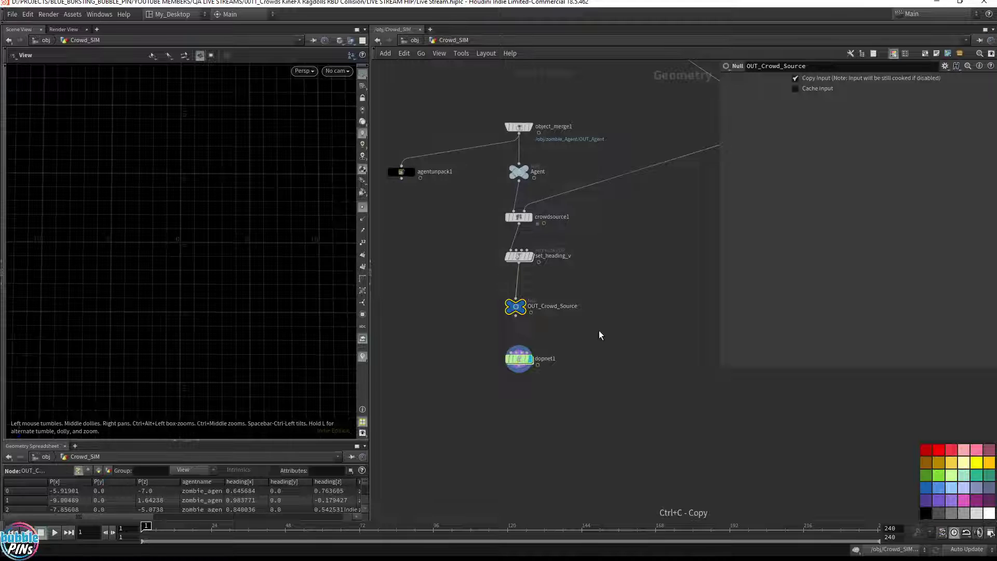
double_click(519, 359)
left_click(830, 175)
key("ctrl+v")
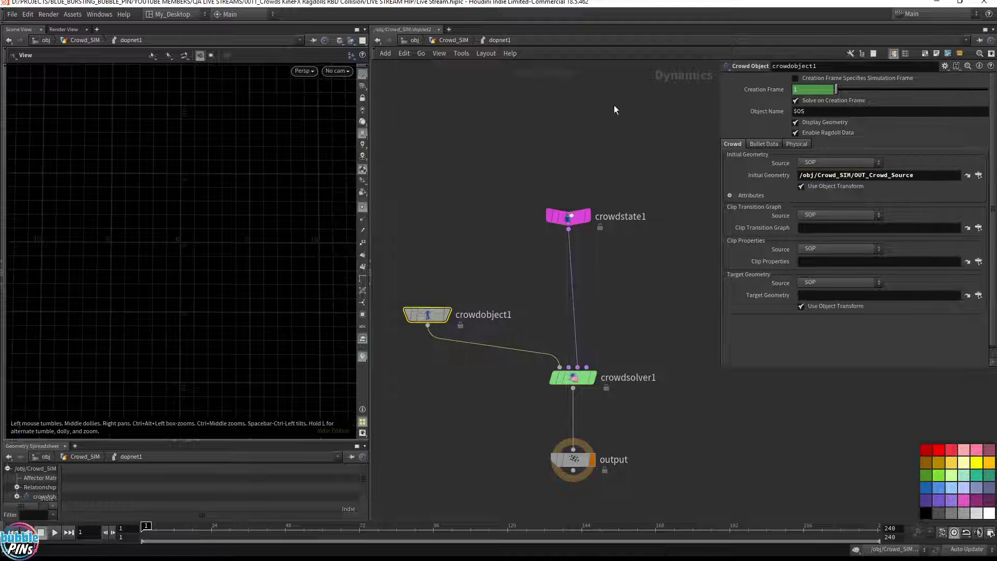
left_click_drag(250, 218, 251, 172)
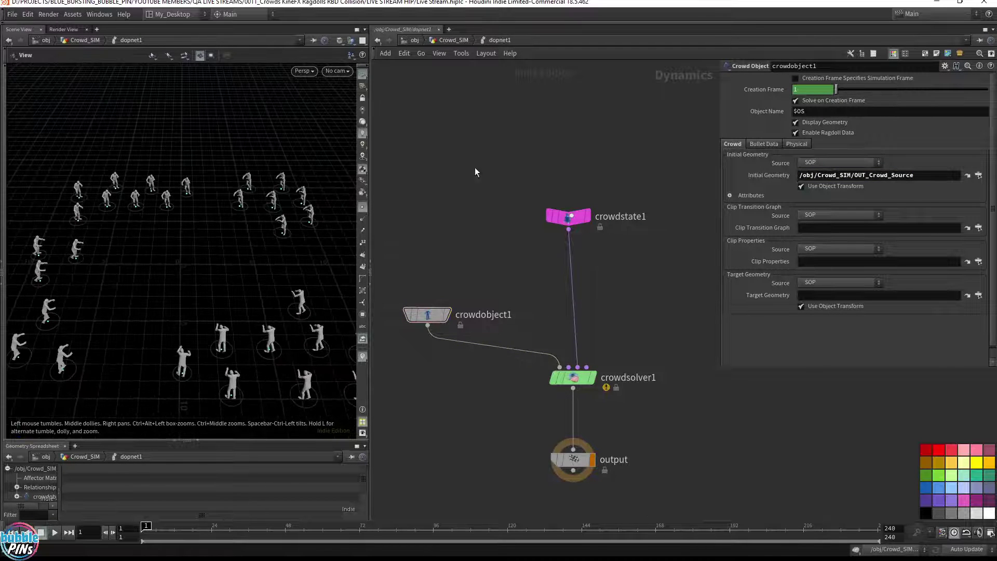
Inspect the State Name and Clip Name settings of crowdstate1.
left_click(568, 216)
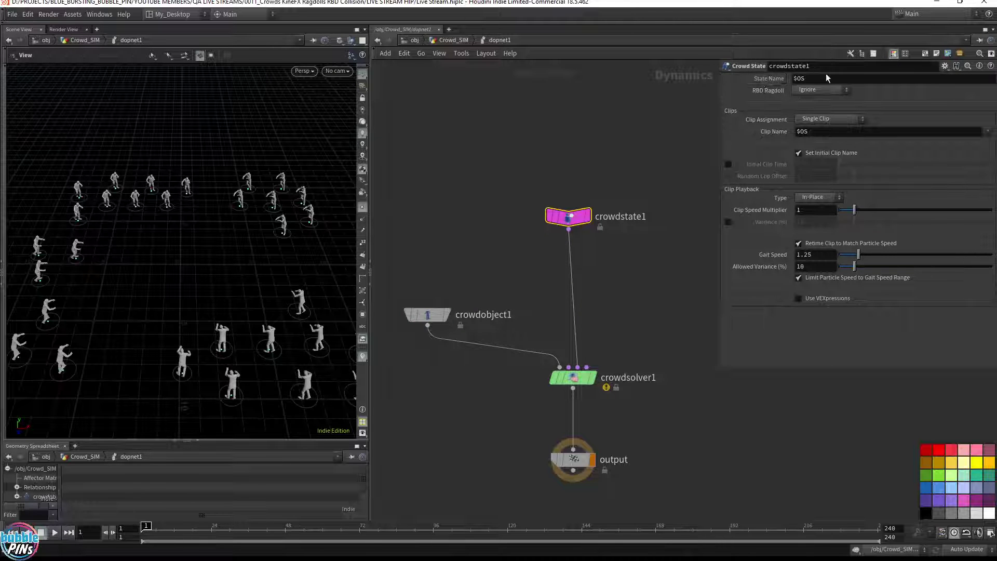
double_click(802, 78)
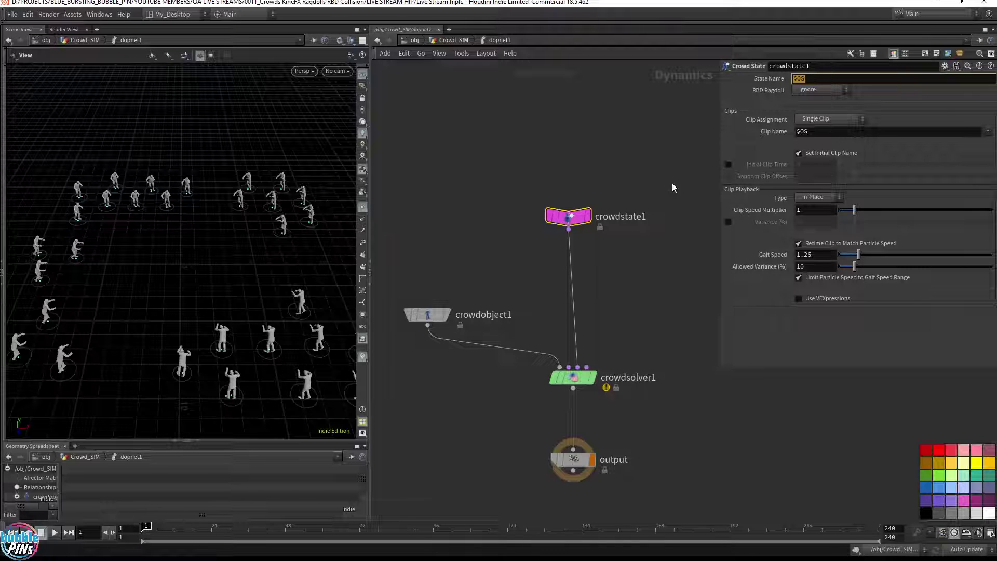
left_click_drag(638, 188, 539, 239)
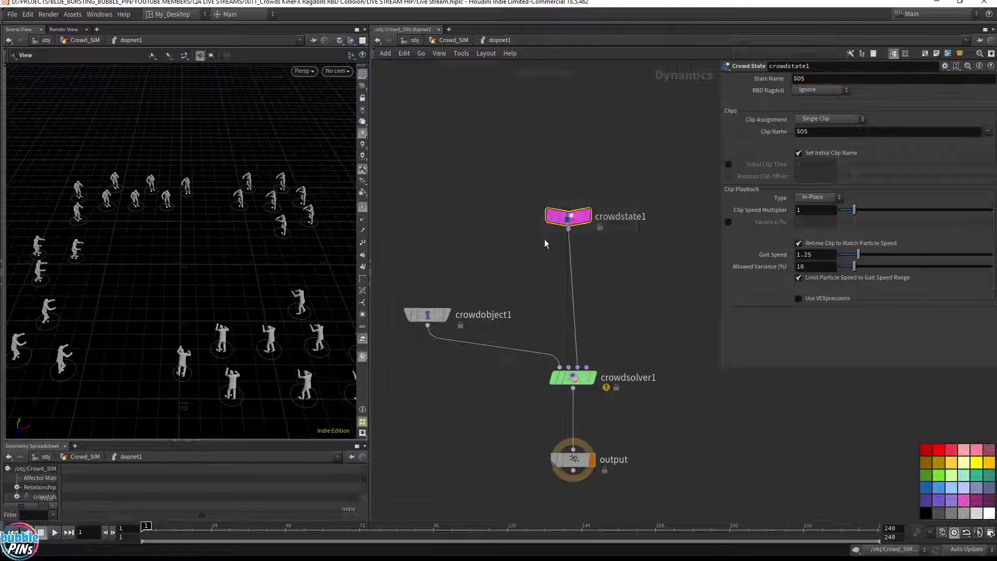
Follow object_merge1's source reference to the zombie_Agent network and examine agent1's clip name.
left_click(453, 40)
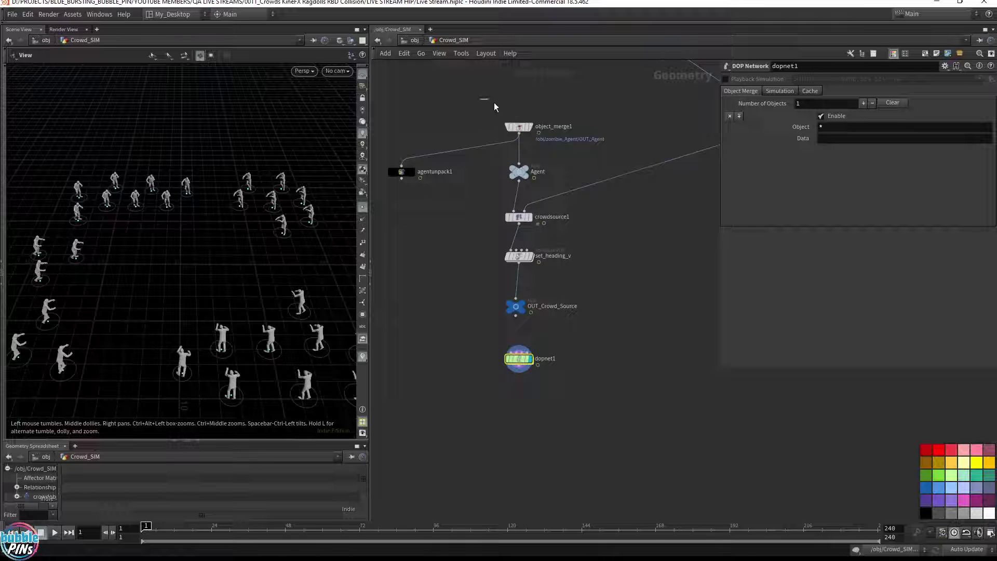
left_click(518, 127)
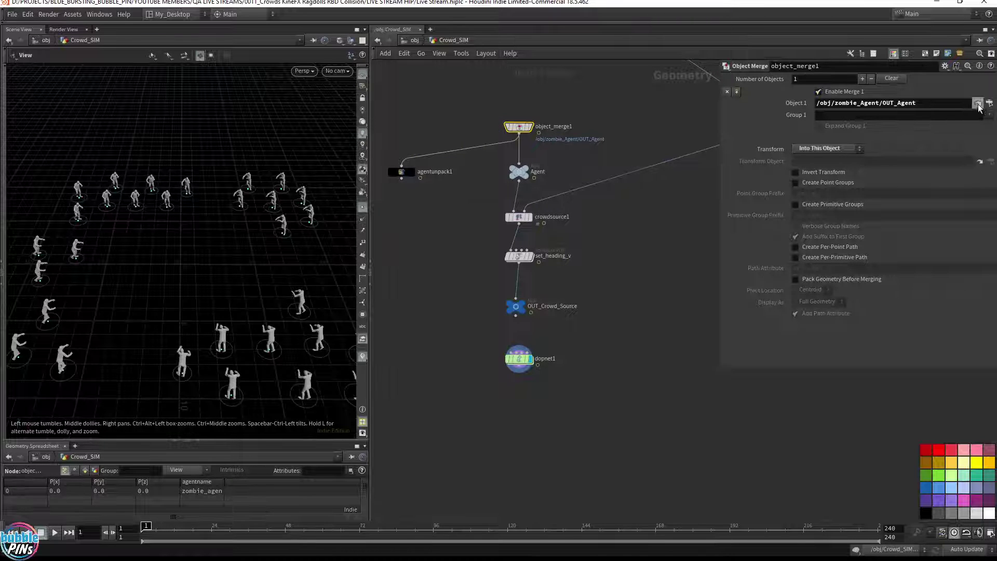
left_click(978, 104)
left_click(549, 143)
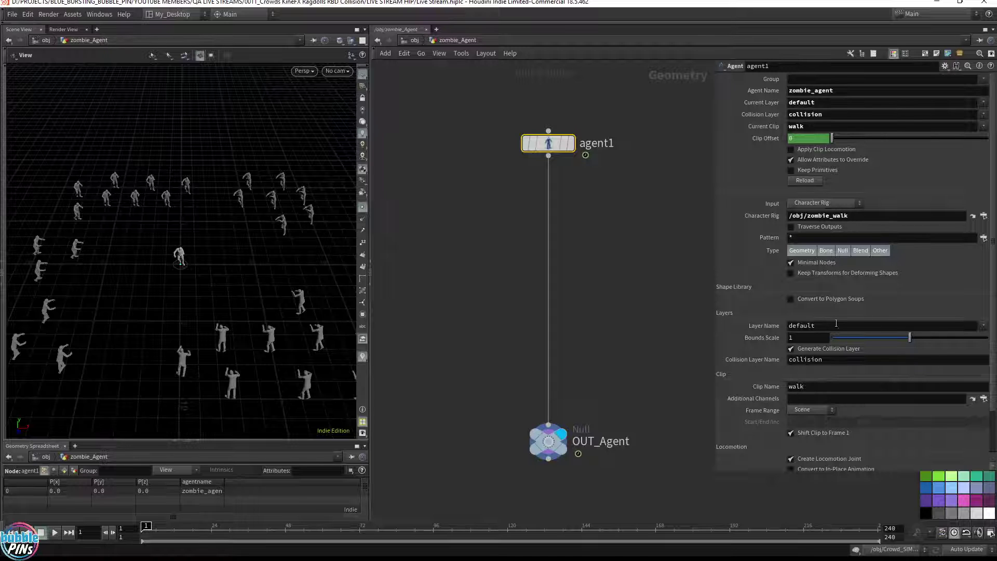
Rename crowdstate1 inside dopnet1 as walk to match agent1's clip name, and play the simulation from the first frame.
double_click(821, 391)
left_click(686, 103)
left_click(413, 41)
double_click(518, 276)
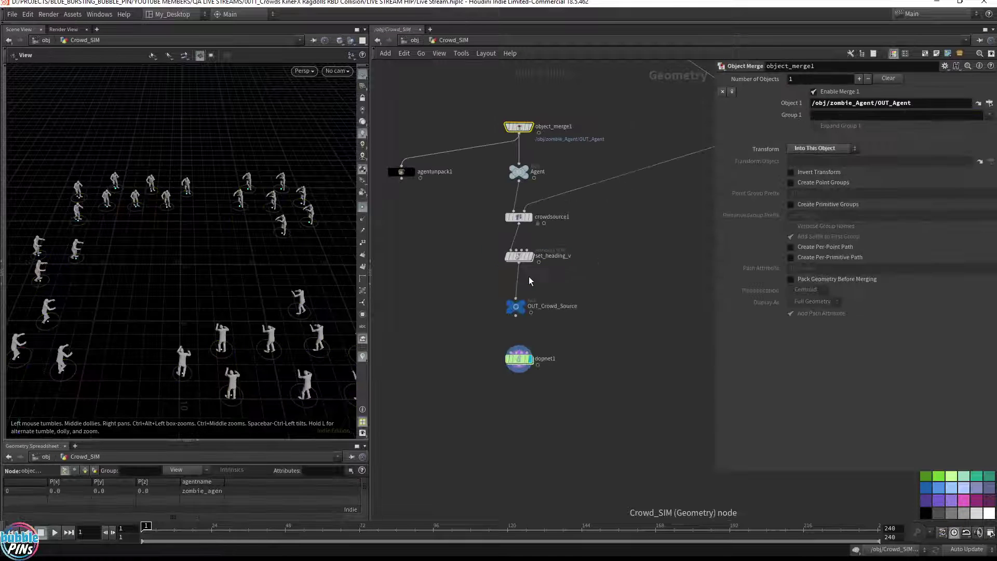
double_click(514, 369)
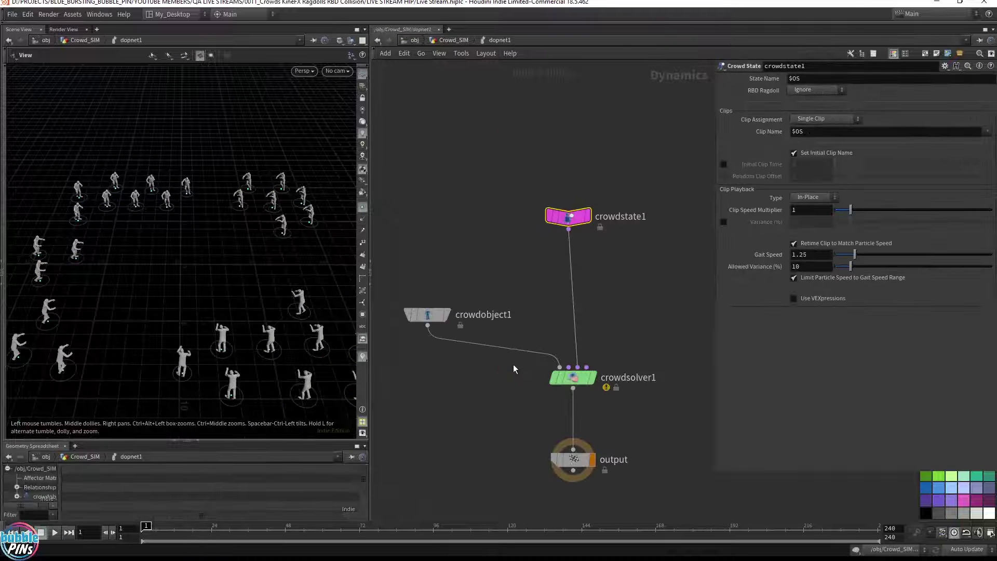
double_click(631, 217)
key("ctrl+a")
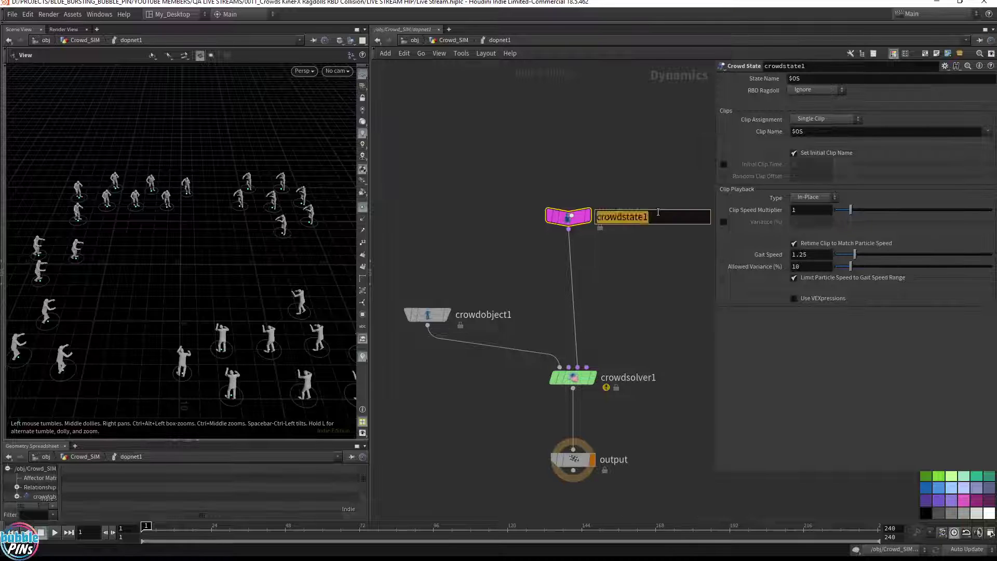
type("walk")
key("Return")
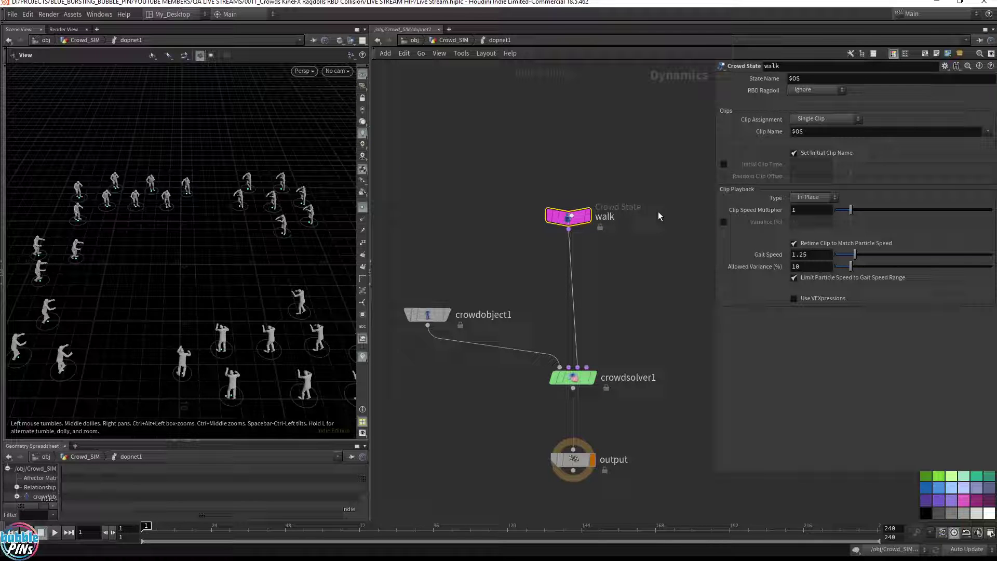
key("Up")
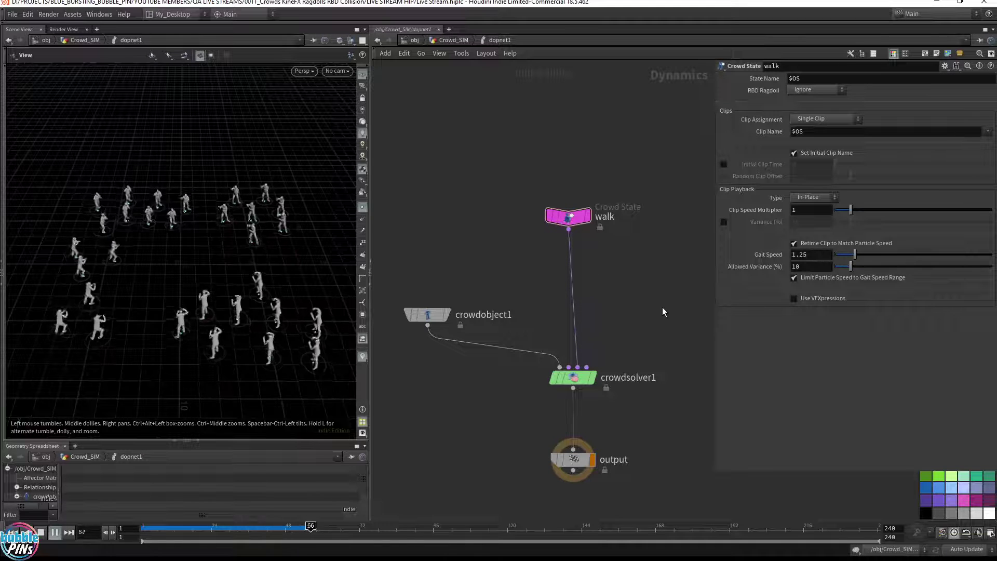
key("ctrl+Up")
Try the mismatched name walk_asdfasdf on the crowd state and play the simulation to test it.
left_click(612, 217)
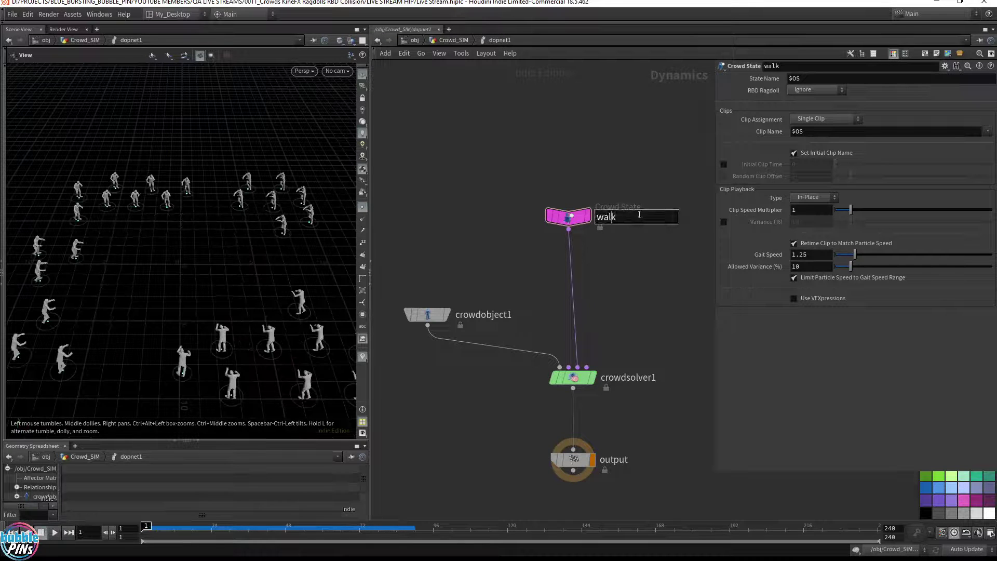
type("_asdfasdf")
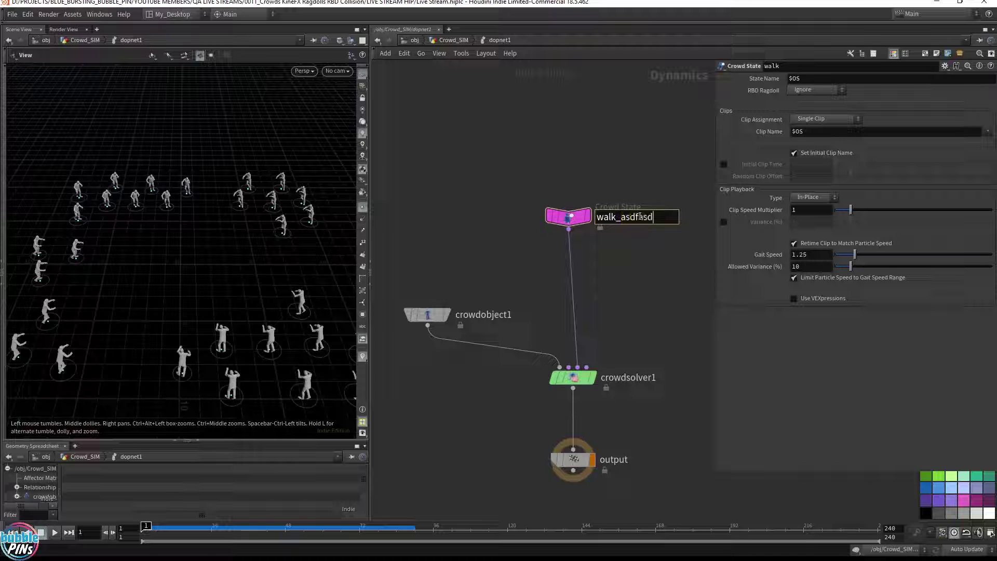
key("Return")
key("Up")
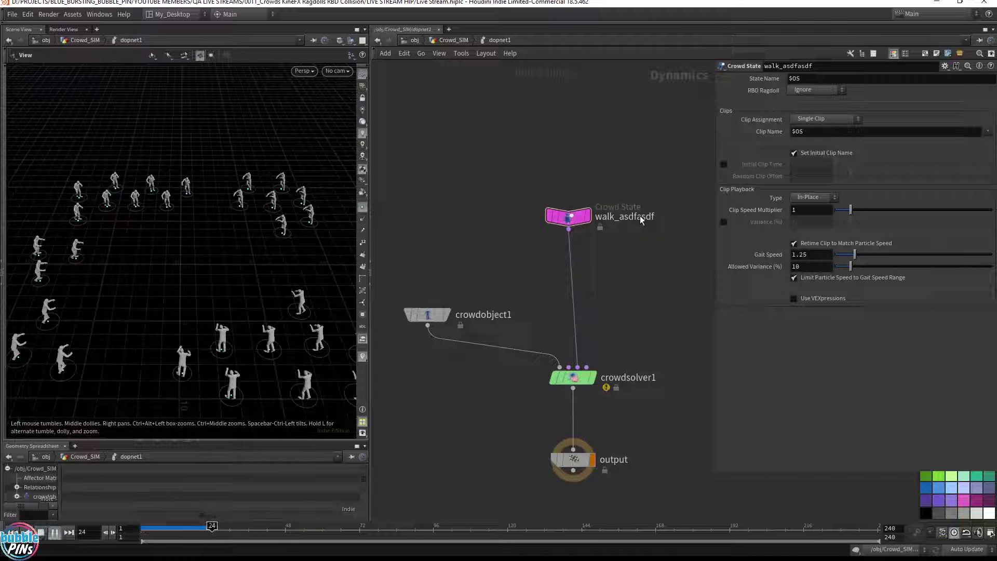
key("ctrl+Up")
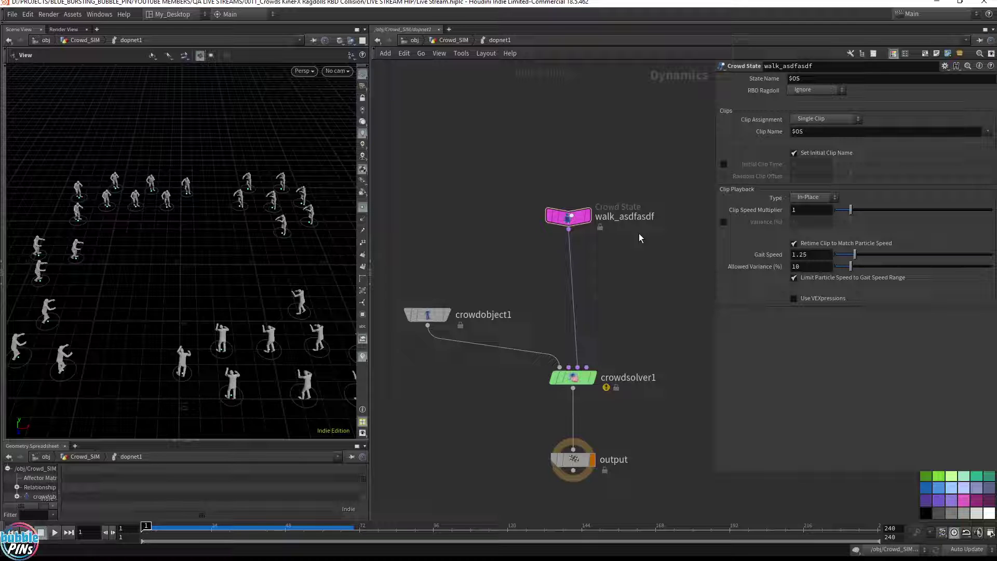
Restore the crowd state's name to walk by removing the _asdfasdf suffix.
double_click(639, 217)
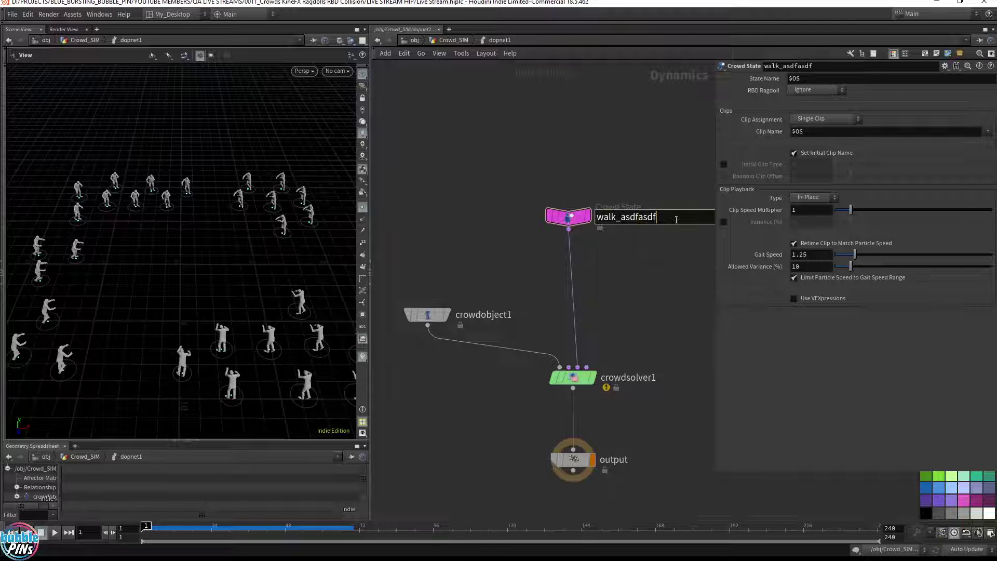
left_click_drag(656, 217, 613, 223)
key("BackSpace")
key("Return")
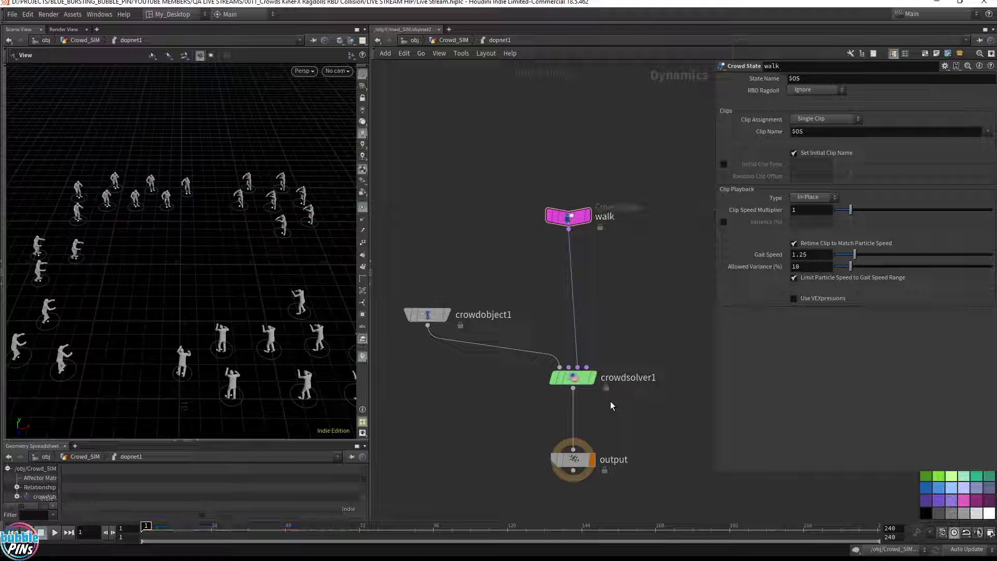
Go into the zombie_Agent network and check agent1's Current Clip and Clip Name settings.
left_click(453, 40)
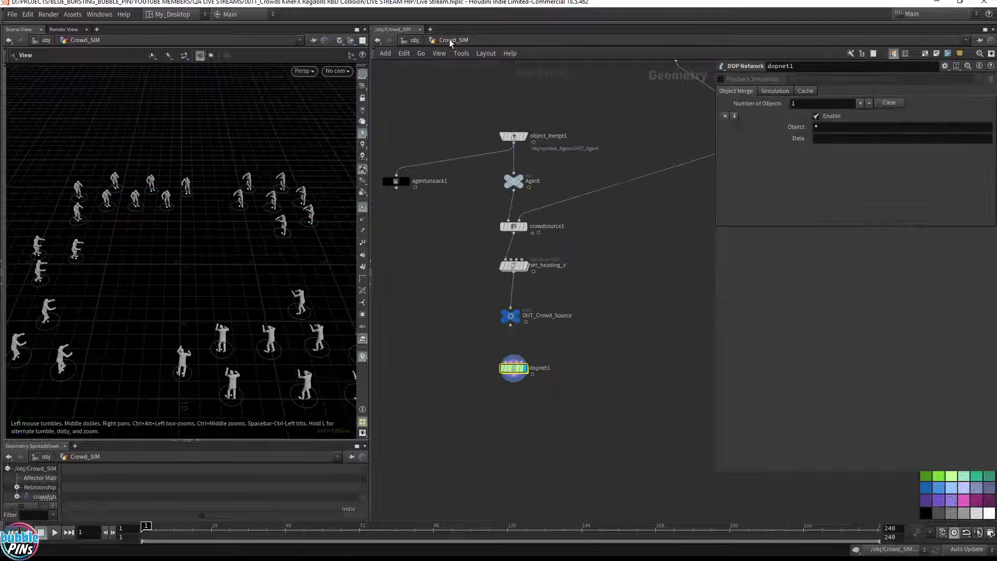
left_click(415, 40)
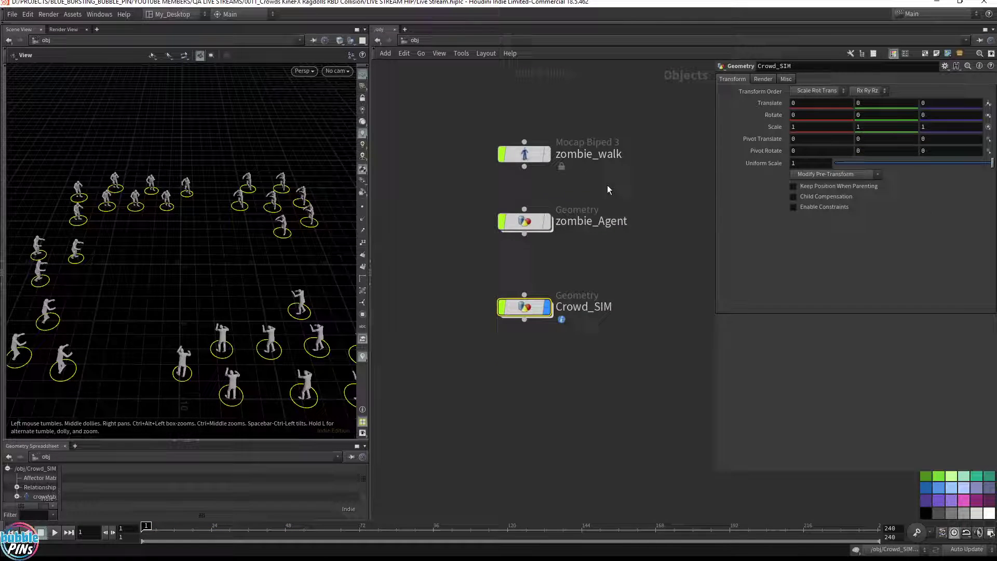
double_click(525, 222)
double_click(820, 128)
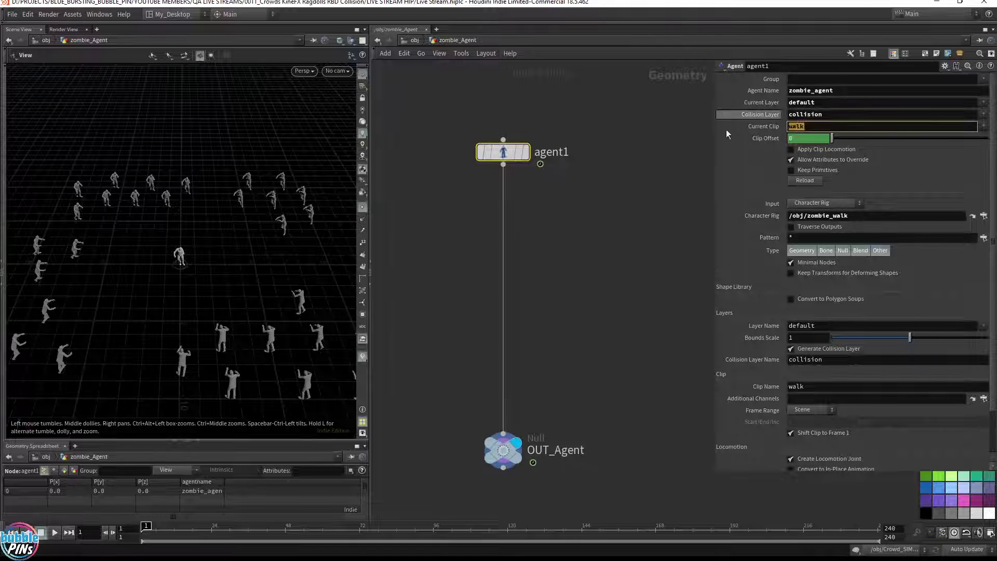
left_click(560, 258)
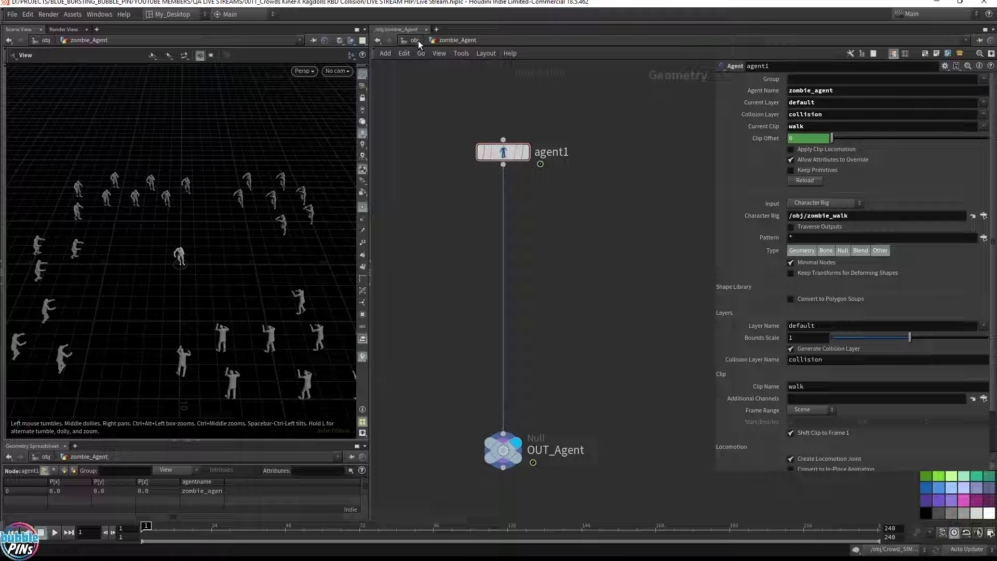
double_click(810, 385)
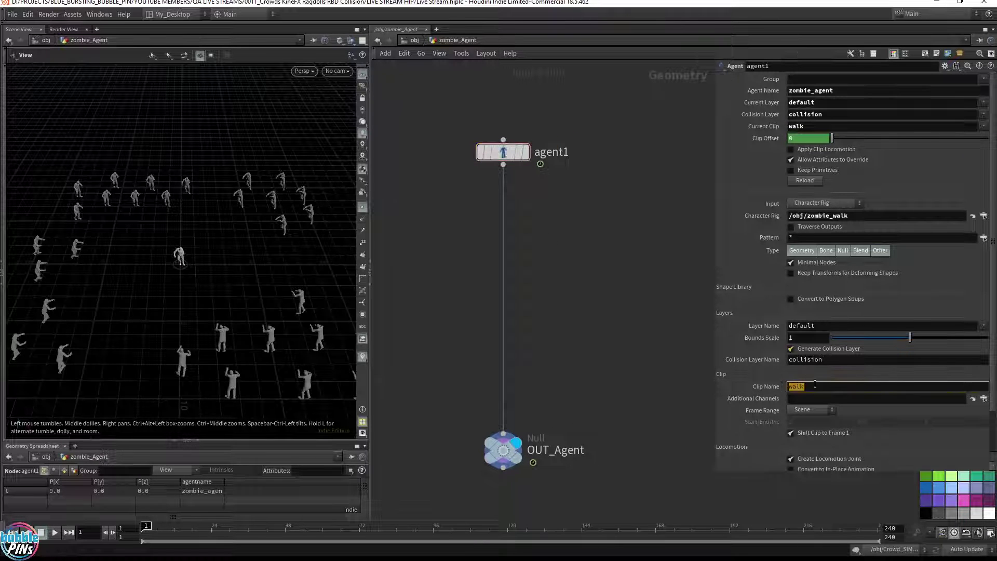
left_click(602, 307)
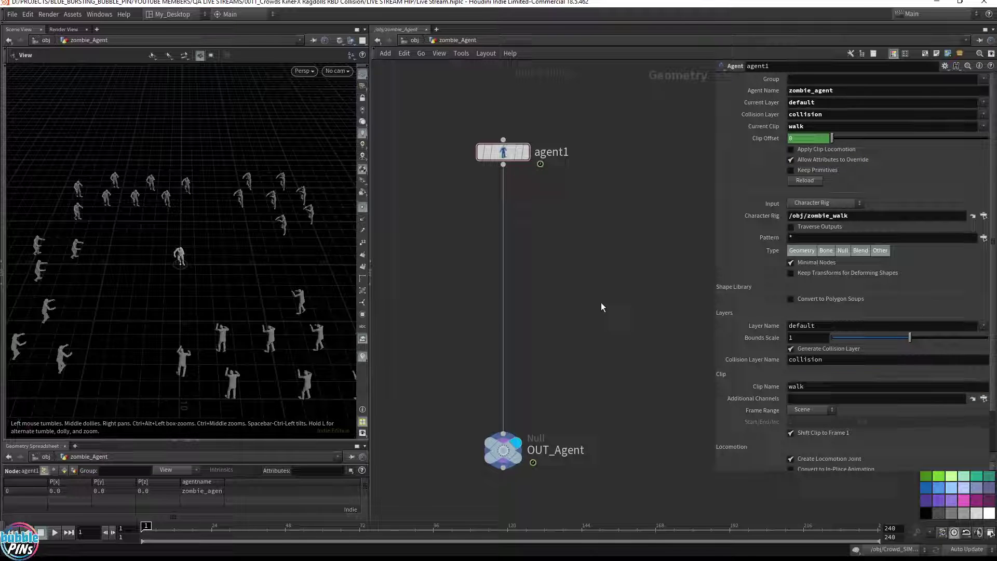
Inspect the animation and material settings of the zombie_walk mocap biped at object level.
left_click(409, 40)
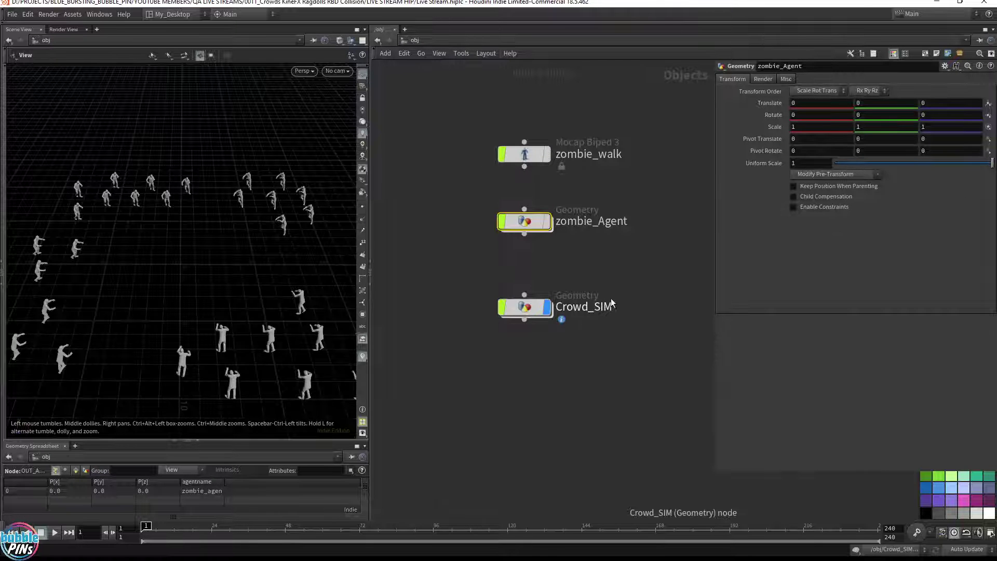
left_click_drag(486, 162, 638, 115)
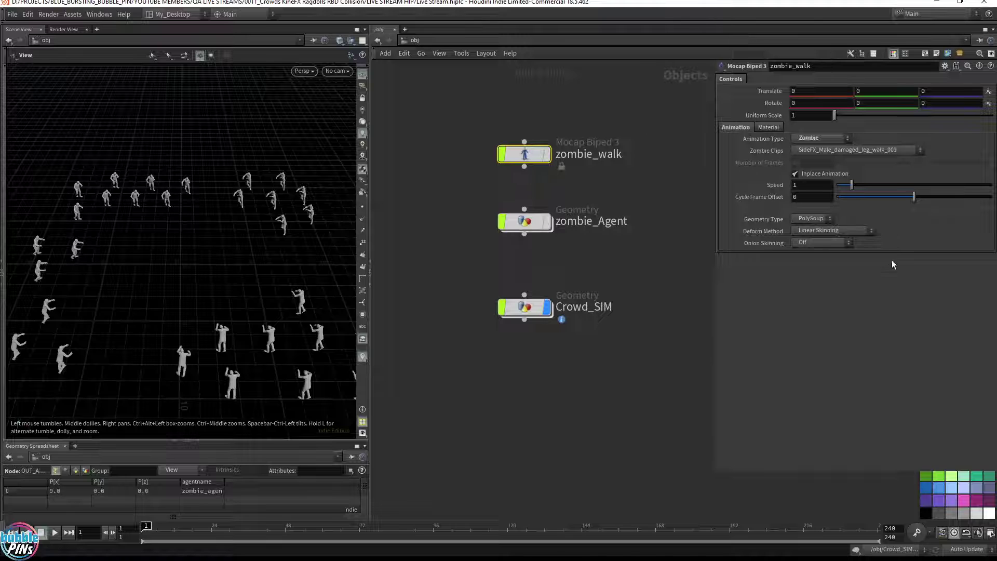
left_click(765, 129)
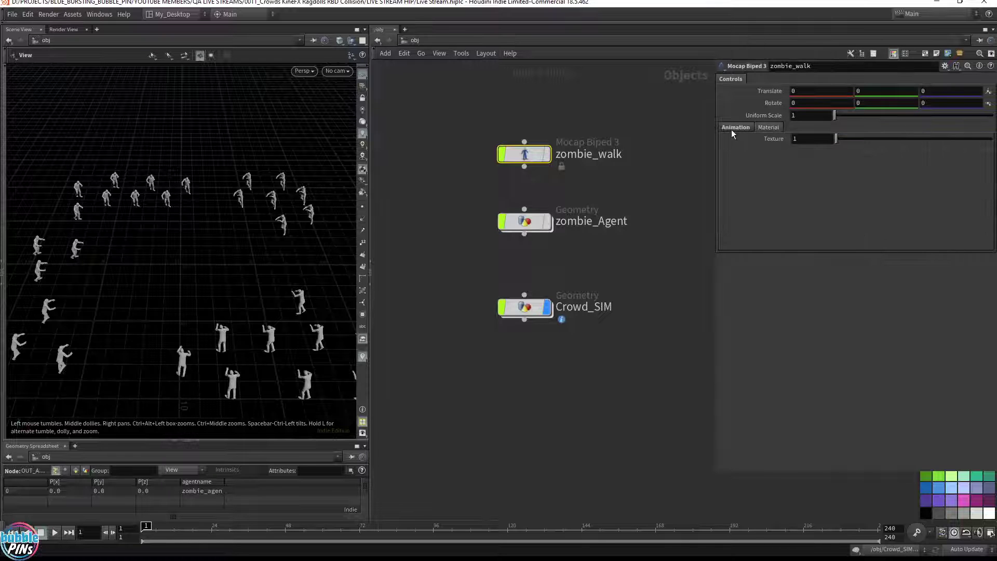
left_click(731, 129)
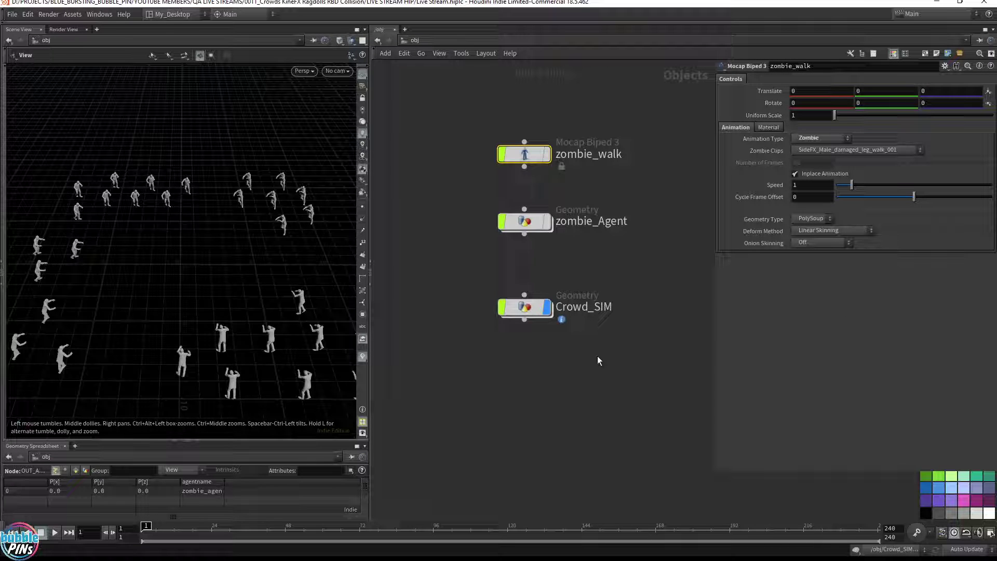
Return to dopnet1 in Crowd_SIM and move the output node further below crowdsolver1.
double_click(527, 308)
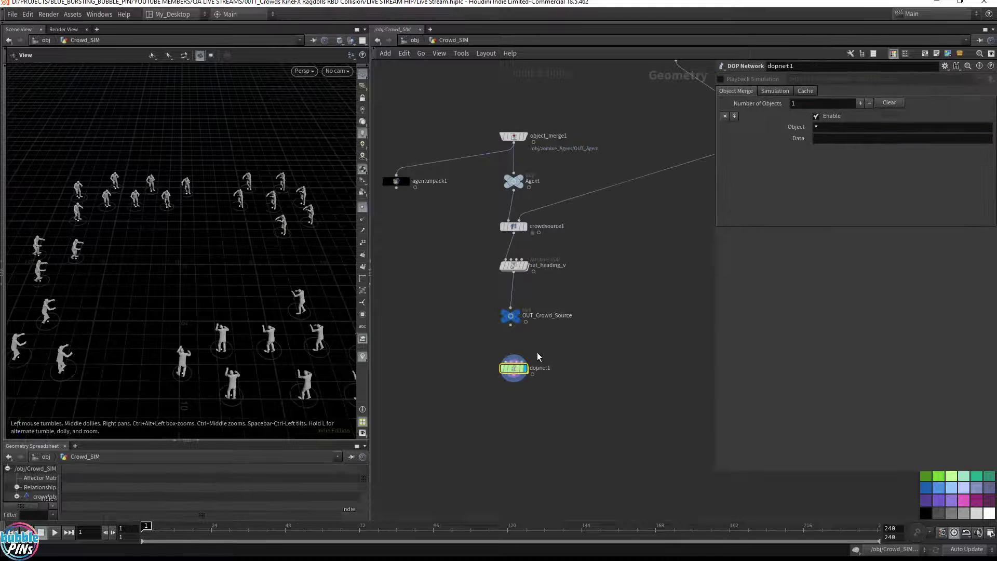
double_click(513, 369)
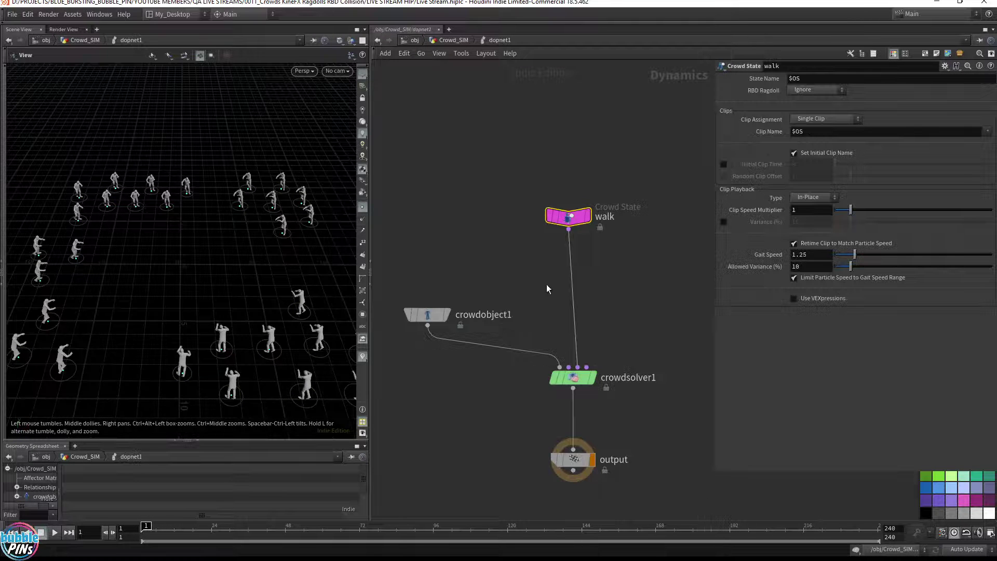
middle_click_drag(614, 292, 631, 165)
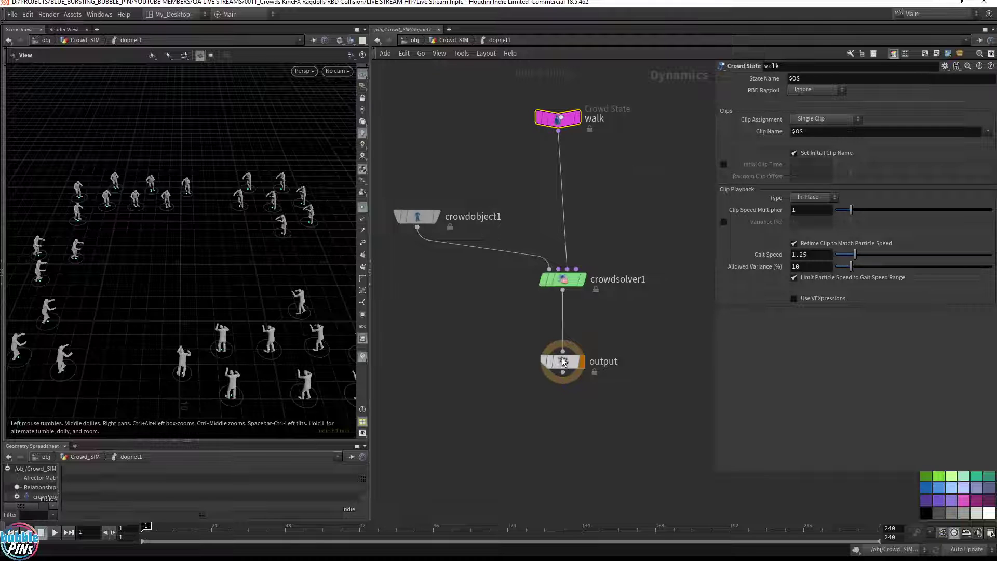
left_click_drag(566, 363, 563, 453)
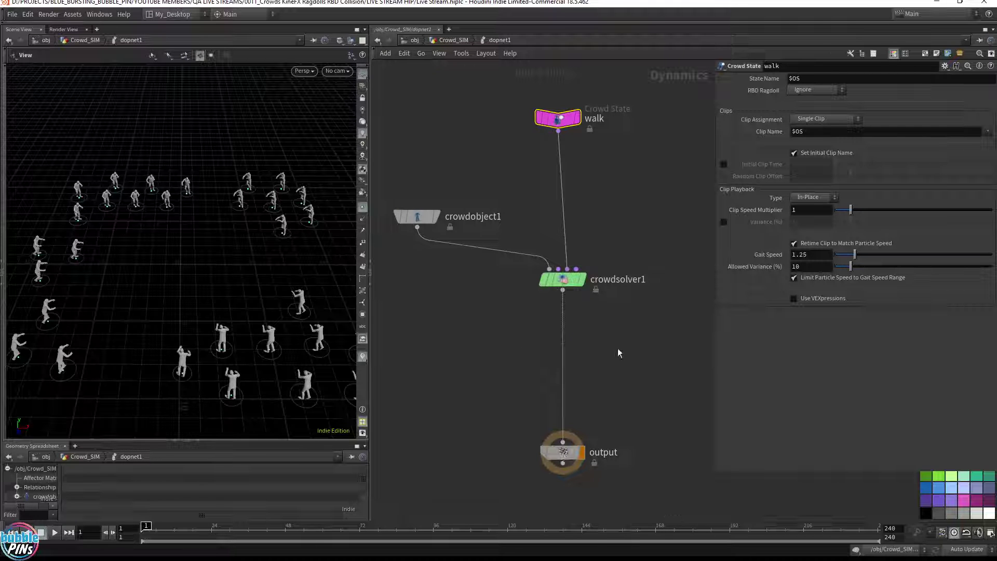
Play the crowd simulation and watch the agents' movement from a different angle, ending back at frame 1.
key("Up")
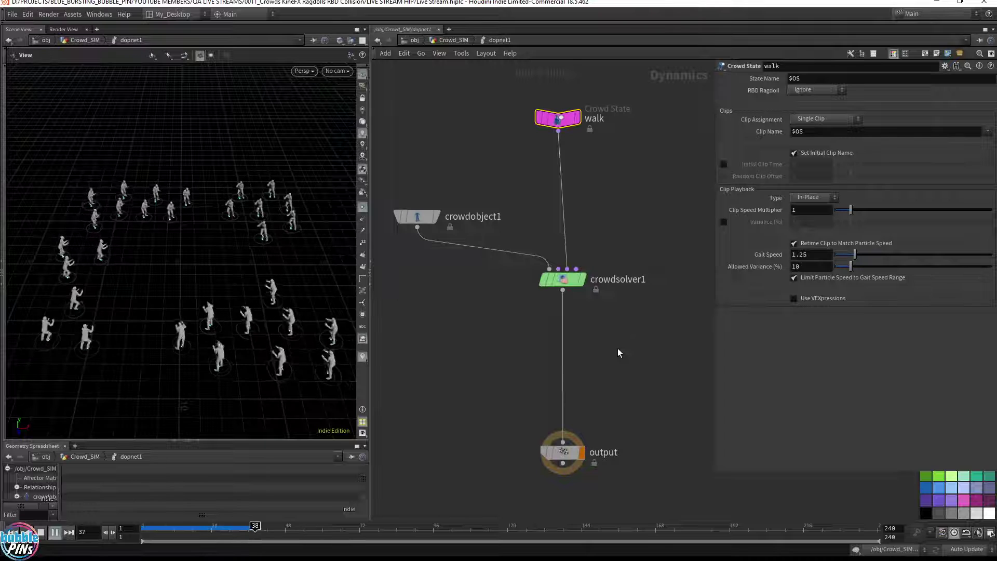
key("ctrl+Up")
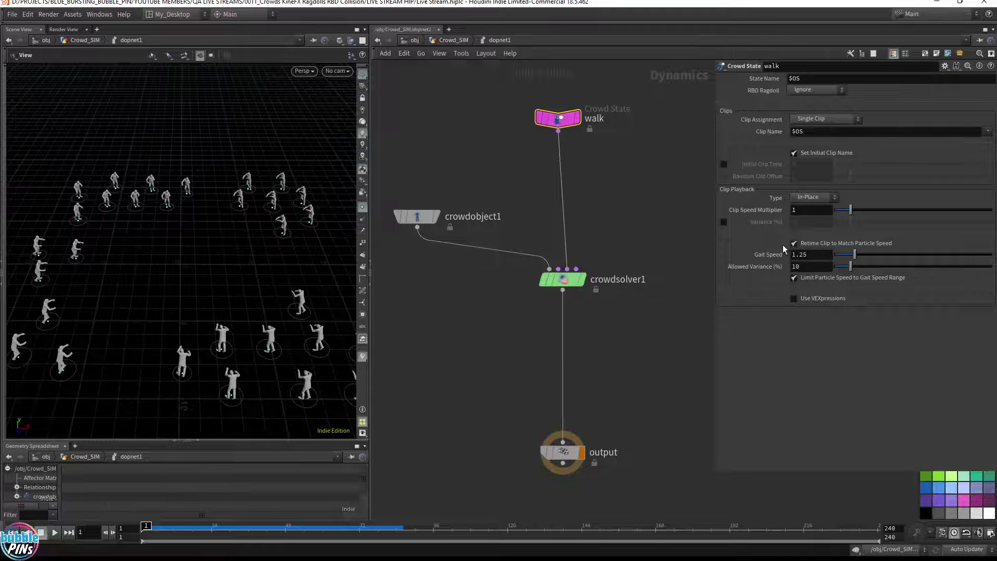
key("Up")
left_click_drag(224, 258, 276, 263)
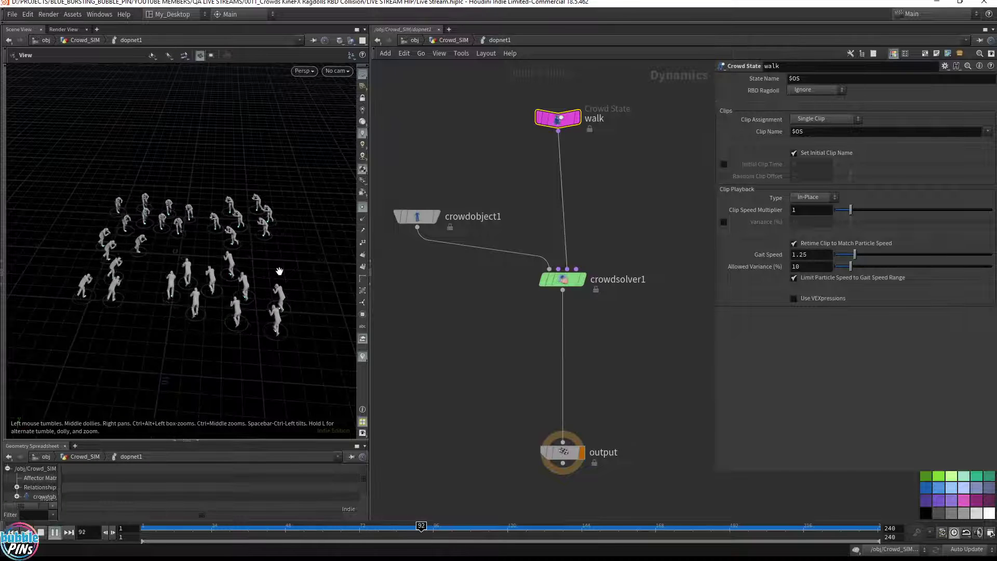
key("ctrl+Left")
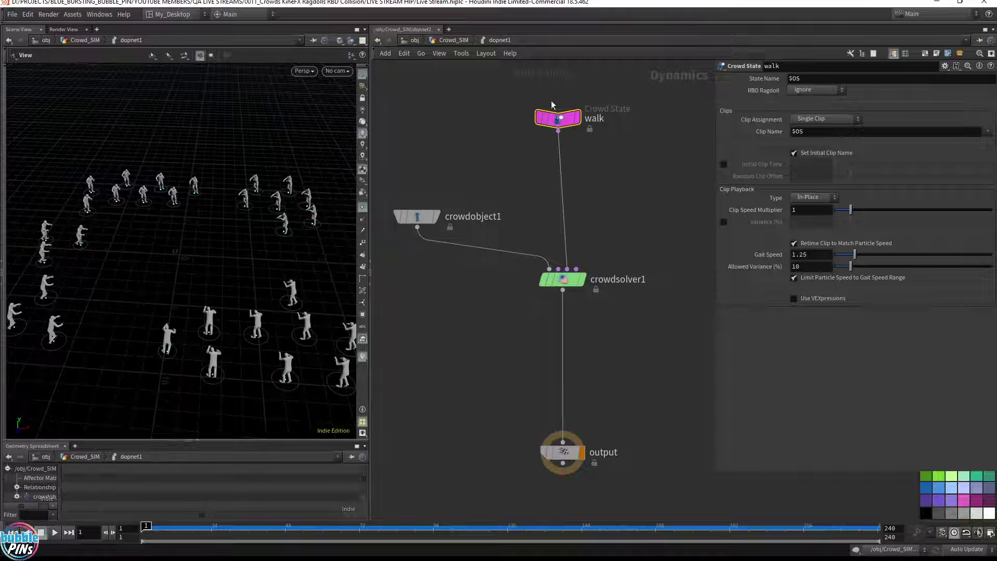
Scrub the simulation to frames 152 and 166 and examine the converging agents up close for overlaps.
left_click_drag(146, 527, 606, 542)
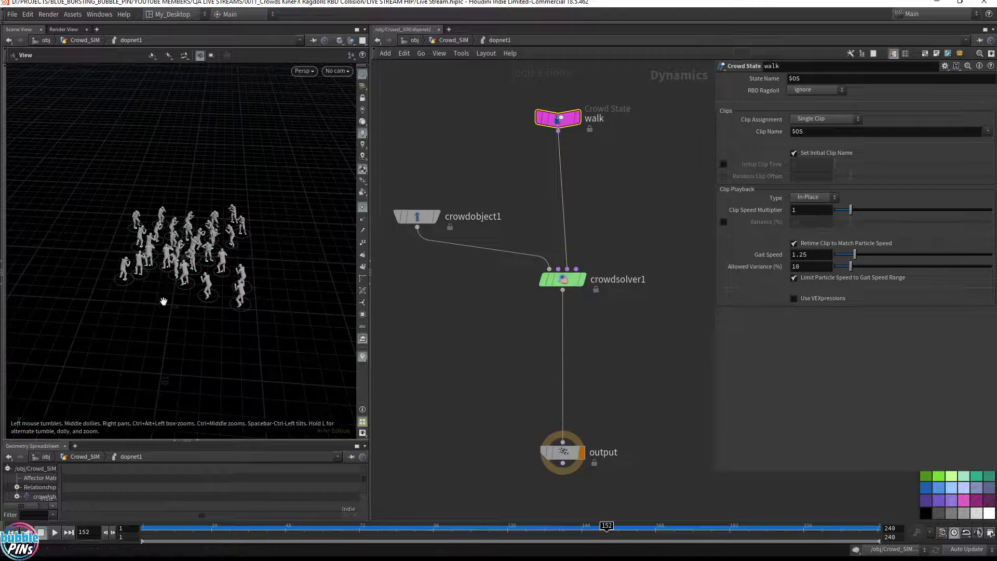
left_click_drag(163, 301, 190, 266)
scroll(218, 273, "up", 8)
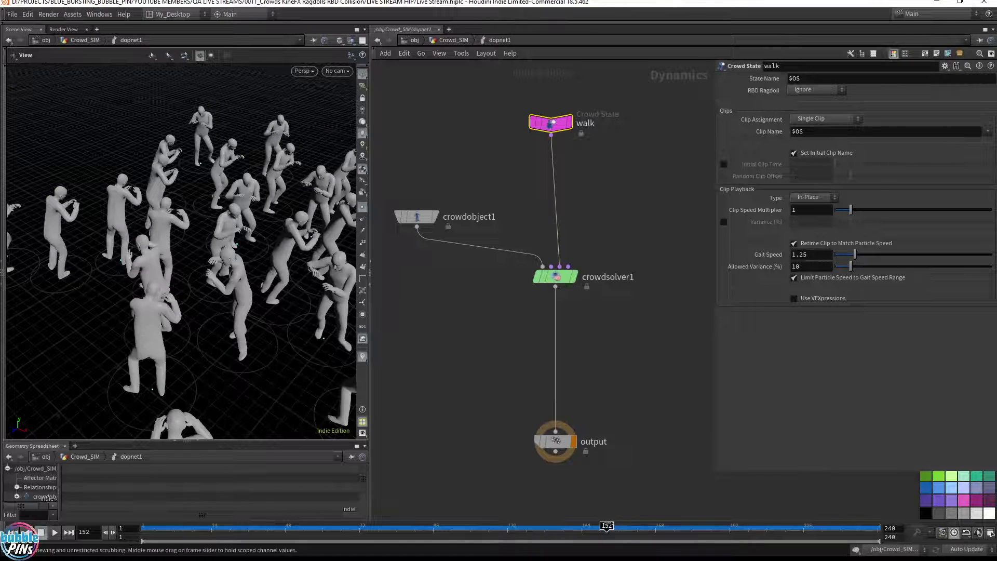
left_click_drag(607, 526, 650, 526)
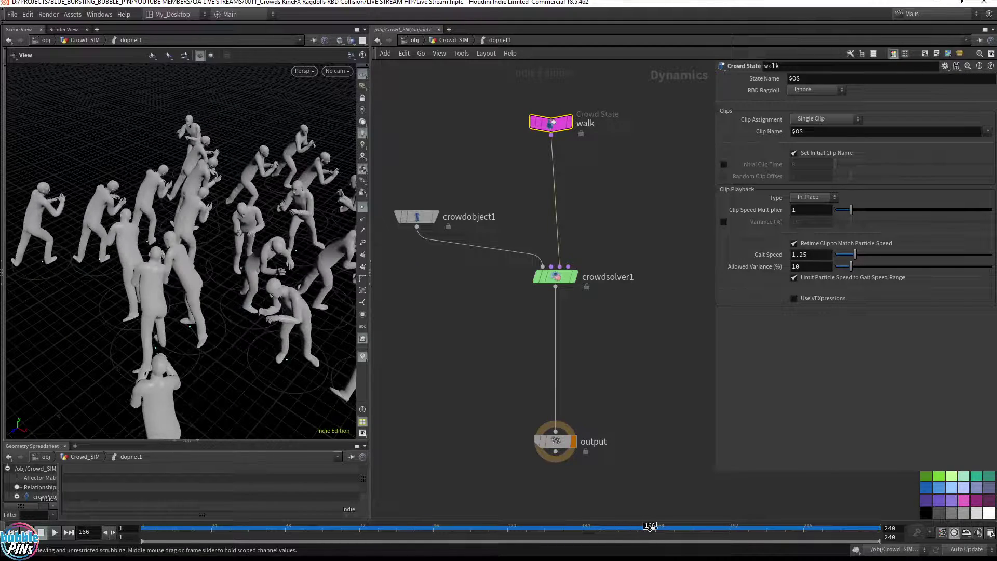
left_click_drag(178, 303, 253, 267)
middle_click_drag(167, 278, 297, 280)
left_click_drag(297, 280, 206, 285)
scroll(207, 285, "down", 10)
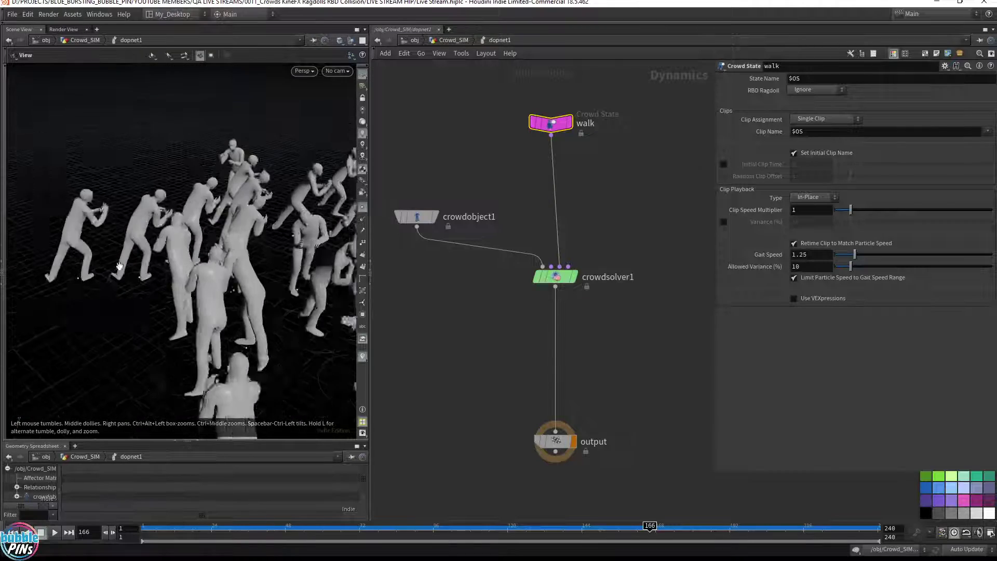
left_click_drag(184, 243, 269, 279)
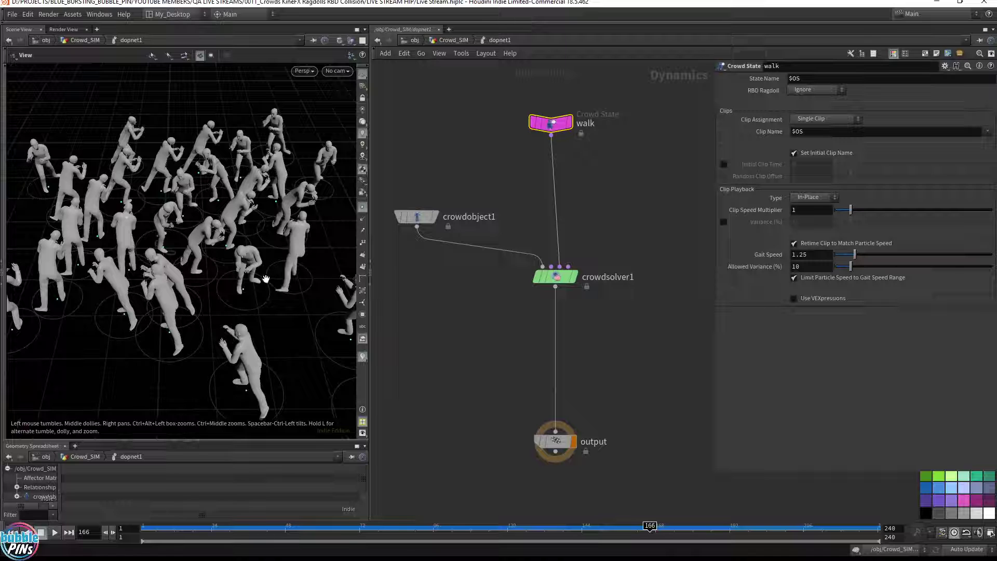
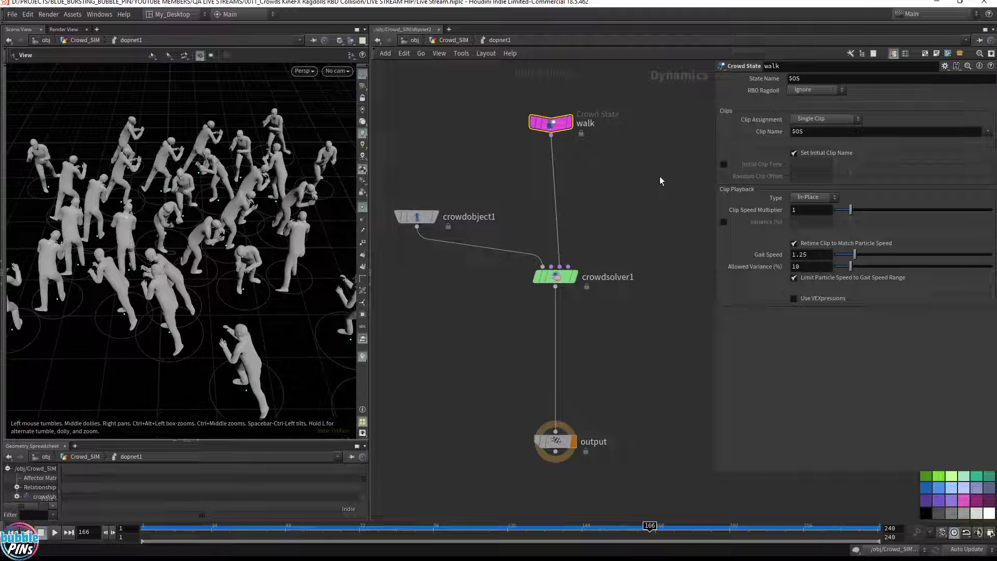
Check crowdobject1's settings and align the walk crowd state node directly above crowdsolver1.
left_click_drag(389, 291, 441, 191)
left_click(613, 152)
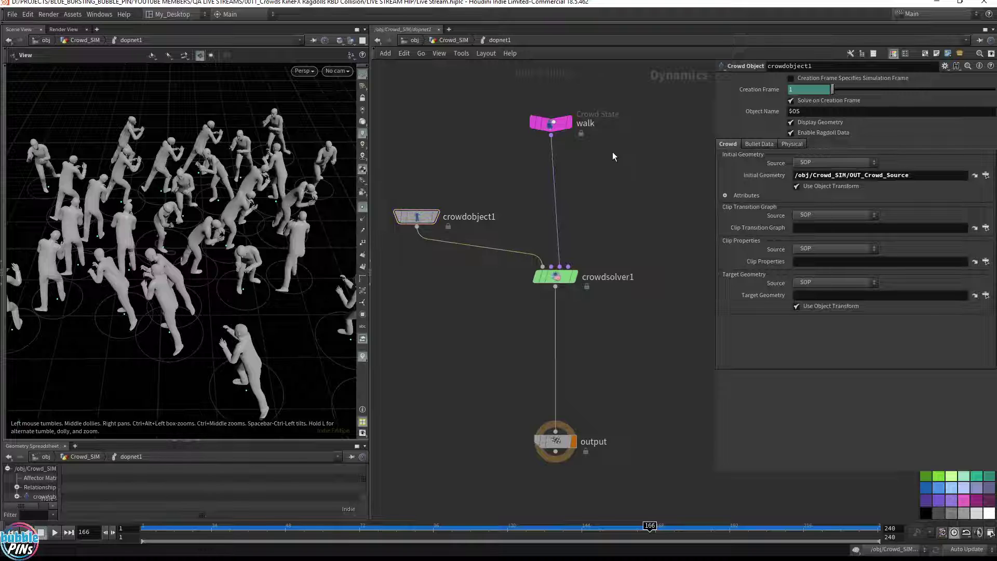
left_click(549, 124)
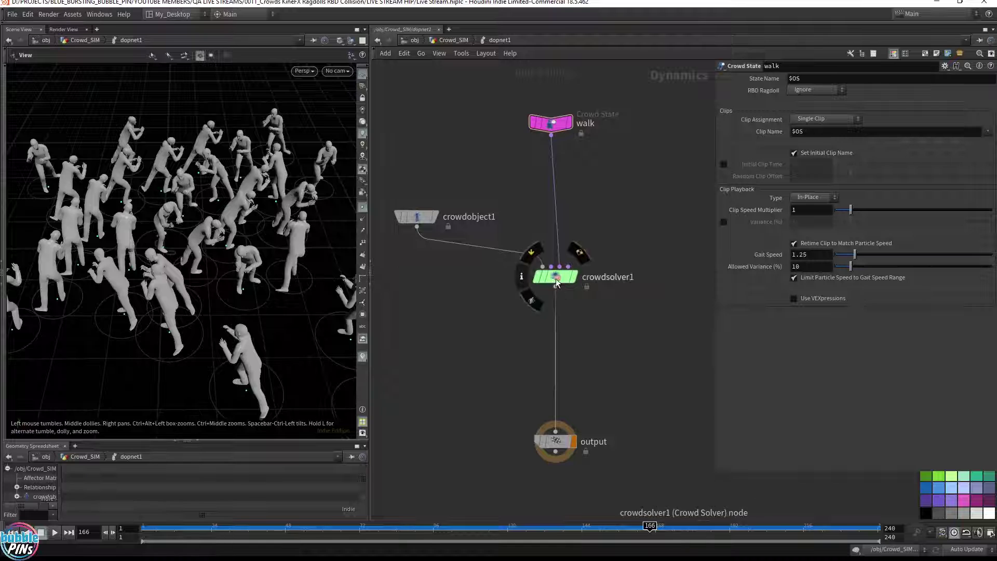
left_click_drag(551, 124, 556, 125)
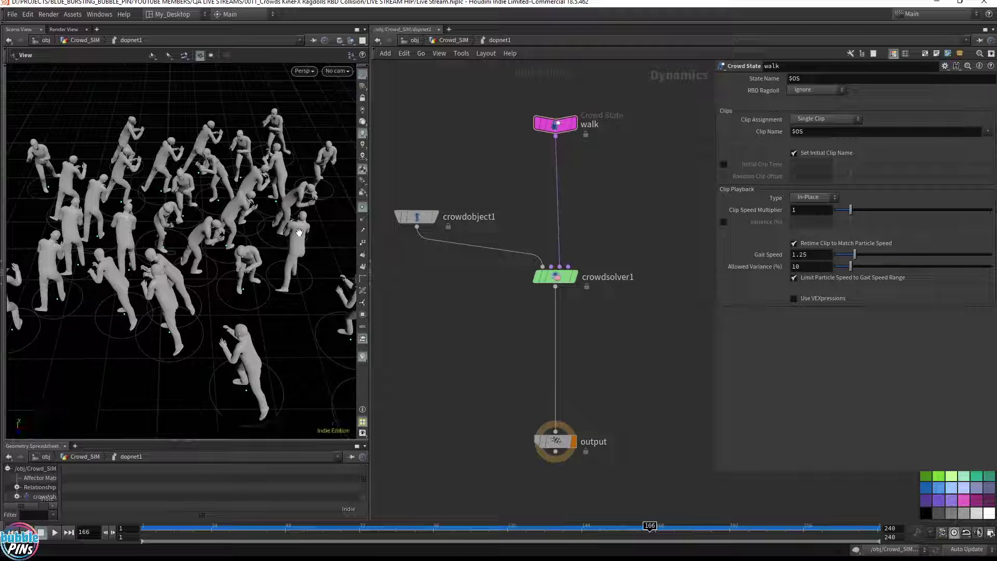
scroll(273, 207, "down", 3)
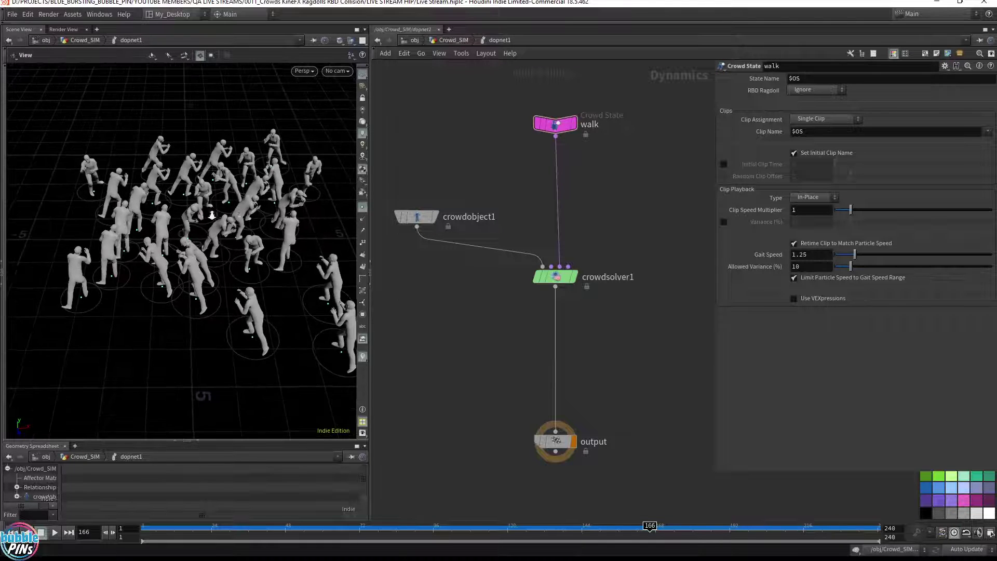
left_click_drag(273, 209, 254, 240)
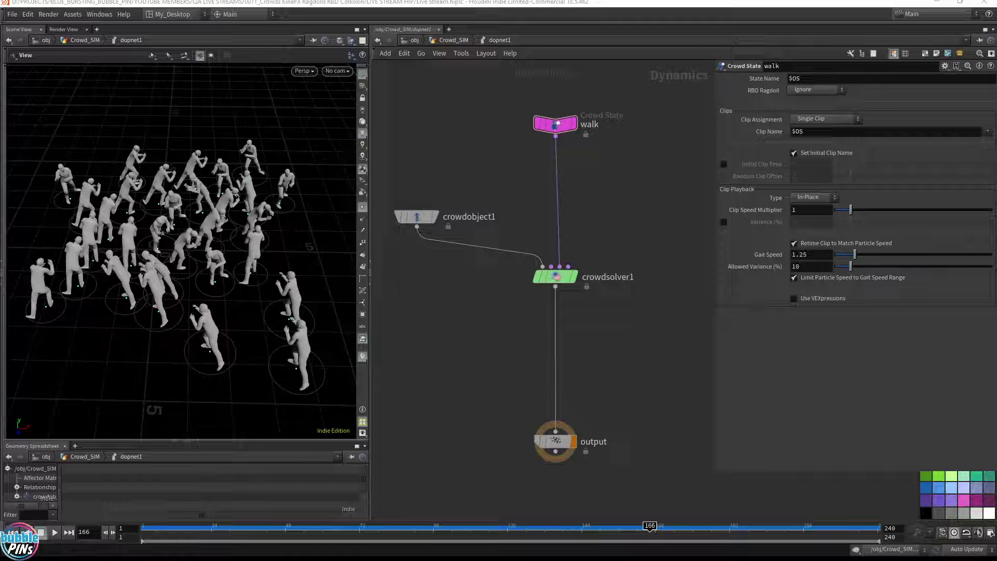
Switch to the topic list in Notepad and review its chase object, DopImport and ragdoll setup entries.
left_click_drag(996, 23, 689, 32)
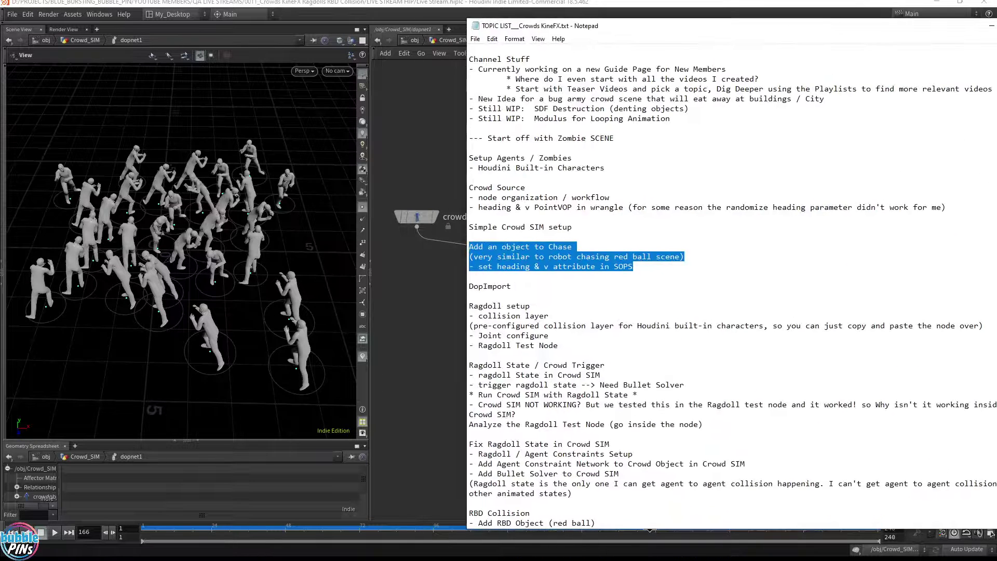
left_click(469, 237)
left_click_drag(577, 246, 633, 266)
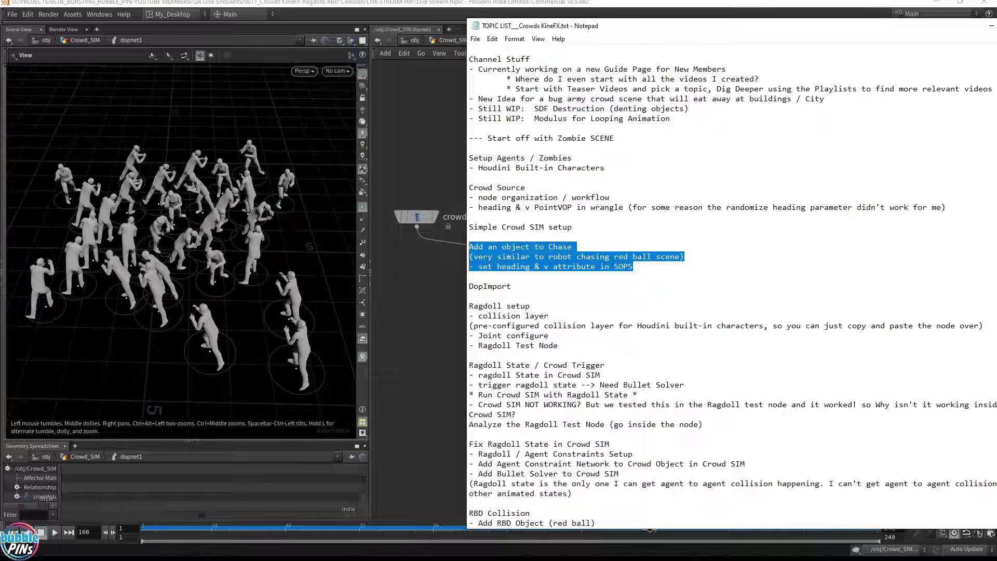
double_click(490, 286)
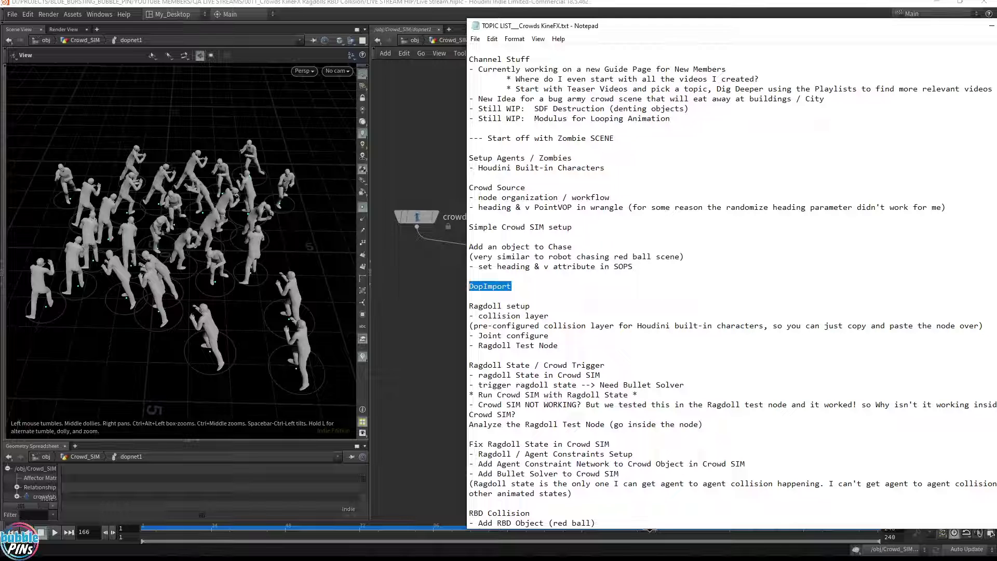
left_click_drag(469, 306, 557, 345)
left_click_drag(634, 266, 469, 238)
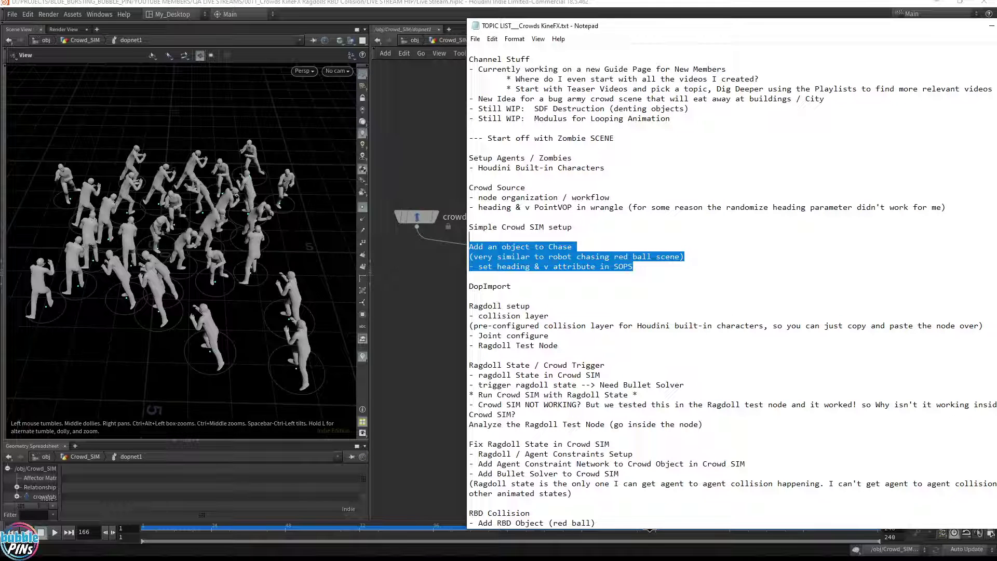
left_click_drag(677, 26, 996, 26)
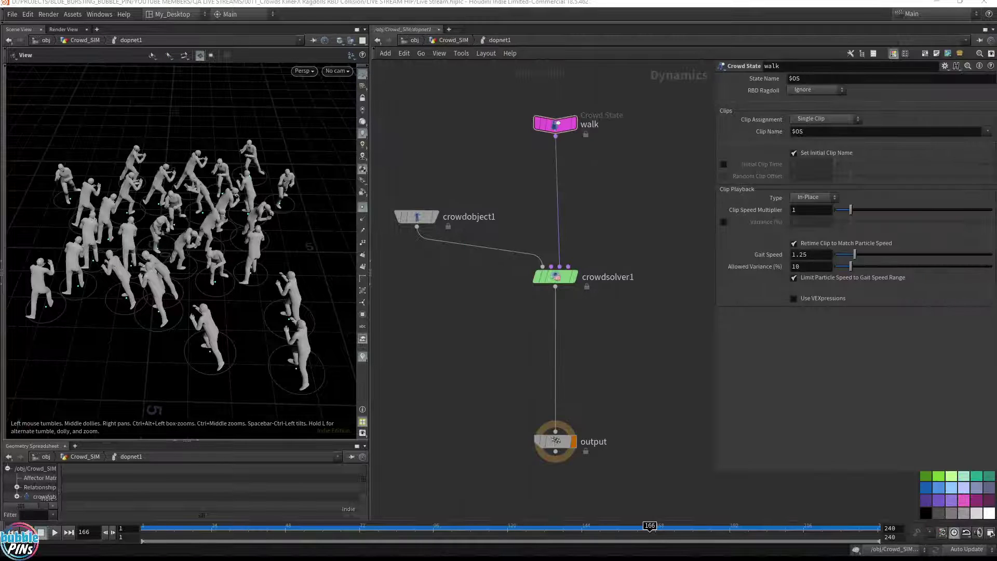
Return the crowd simulation to frame 1 and save the scene.
left_click_drag(290, 246, 283, 238)
middle_click_drag(283, 238, 204, 232)
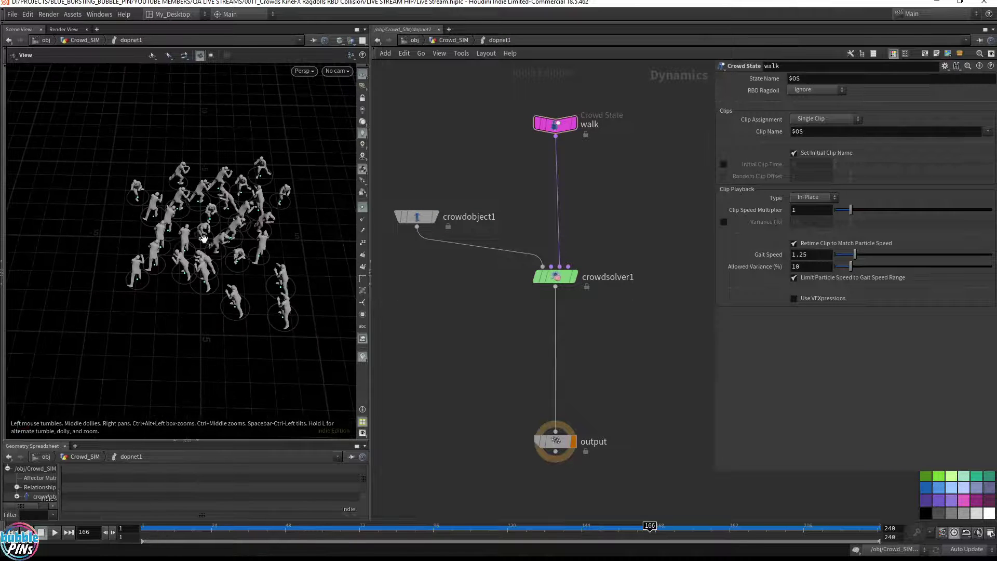
right_click_drag(205, 232, 150, 242)
key("ctrl+Up")
key("ctrl+s")
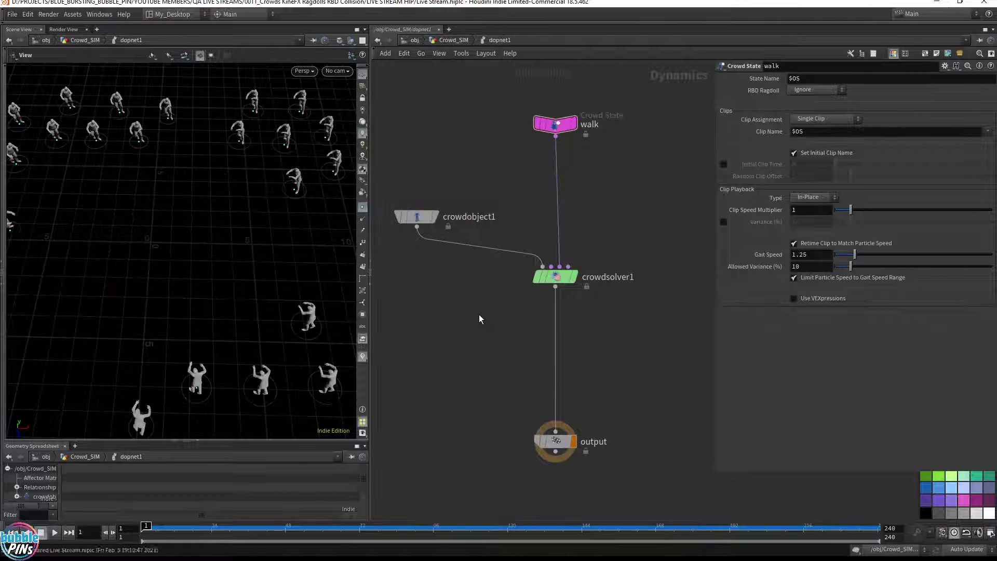
middle_click_drag(236, 199, 209, 214)
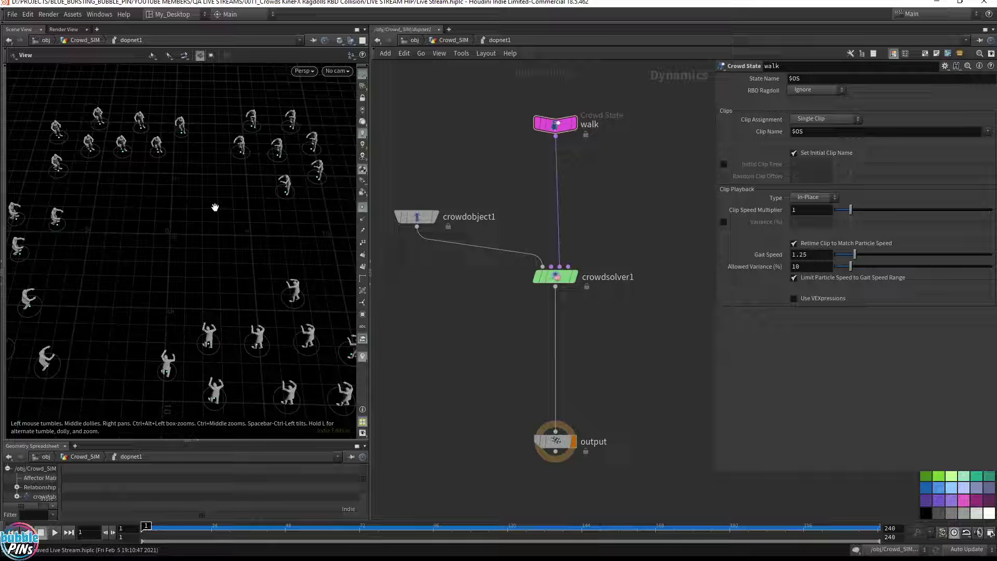
Try to go up from dopnet1 through Crowd_SIM to the object level.
left_click(458, 40)
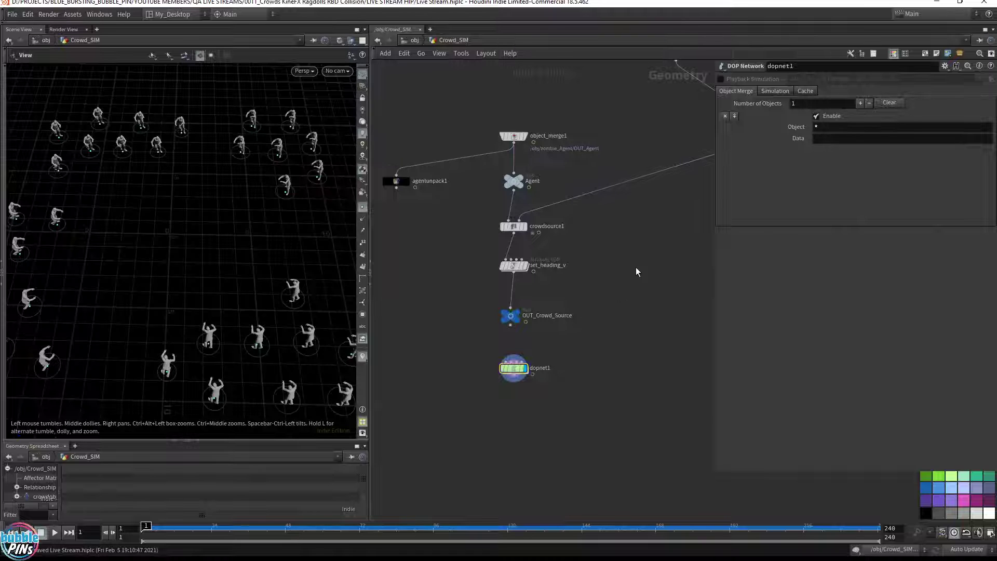
left_click(419, 39)
left_click(617, 272)
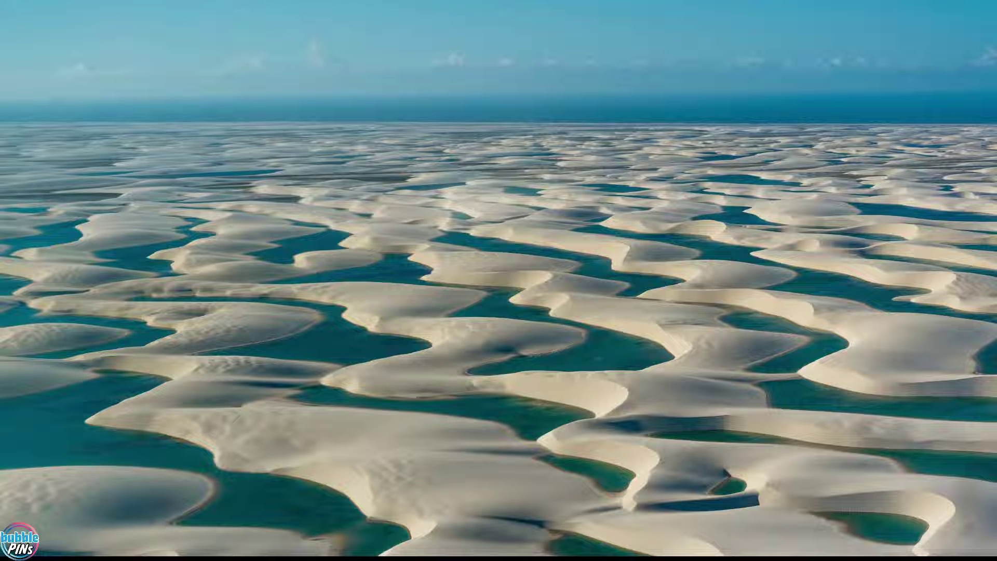
Relaunch Houdini from the desktop and reopen the recent scene Live Stream.hiplc.
left_click_drag(685, 0, 838, 36)
left_click_drag(996, 11, 590, 102)
double_click(591, 101)
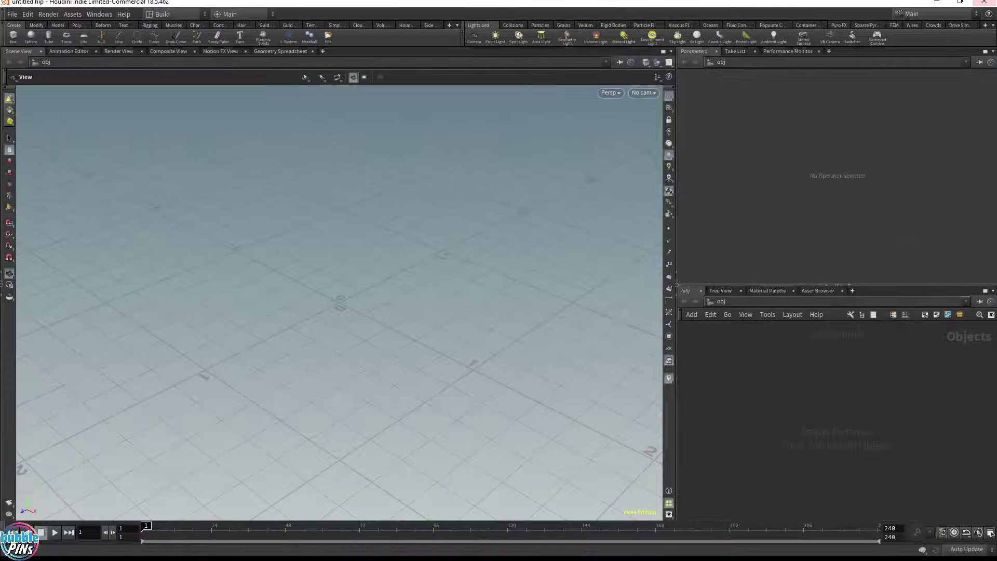
left_click(11, 14)
mouse_move(56, 59)
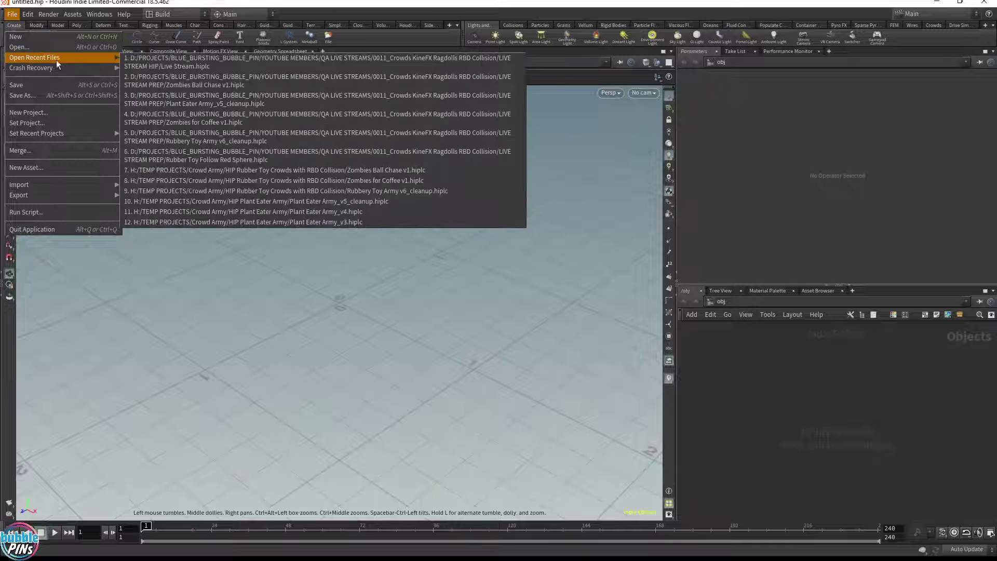
left_click(228, 61)
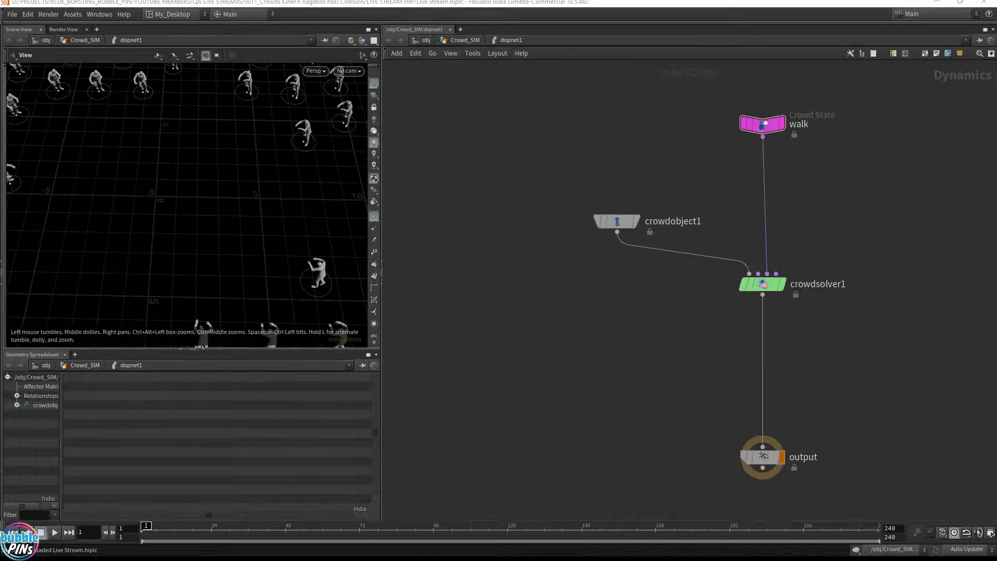
Switch to the live chat in Firefox and read the viewers' messages about VEX and the State Name.
key("alt+Tab")
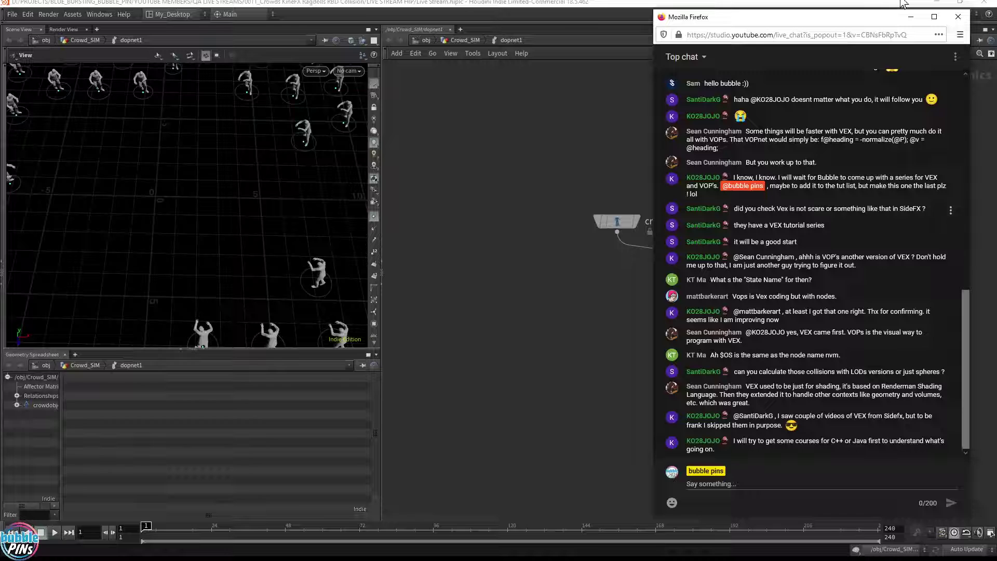
left_click_drag(781, 210, 852, 213)
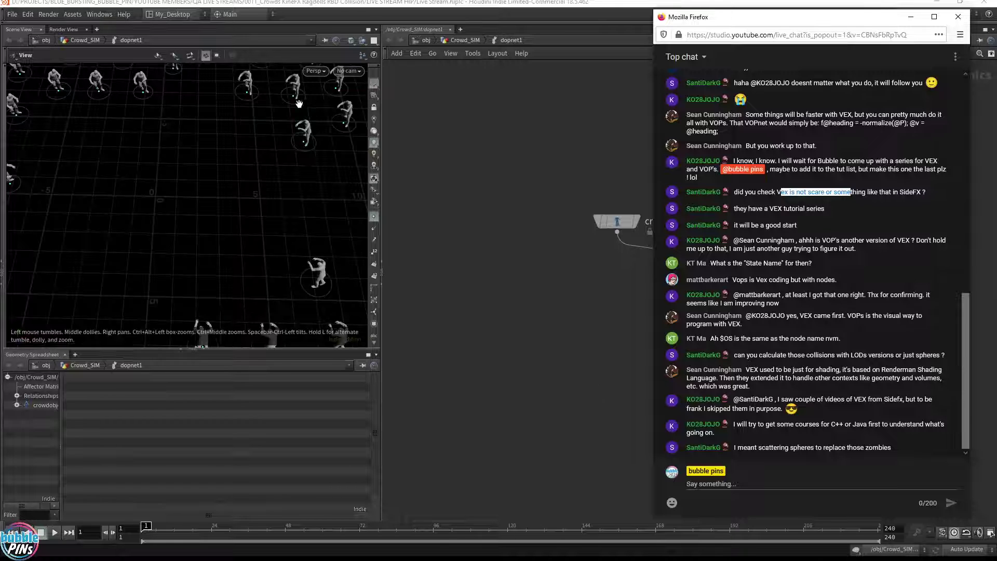
left_click_drag(715, 263, 812, 266)
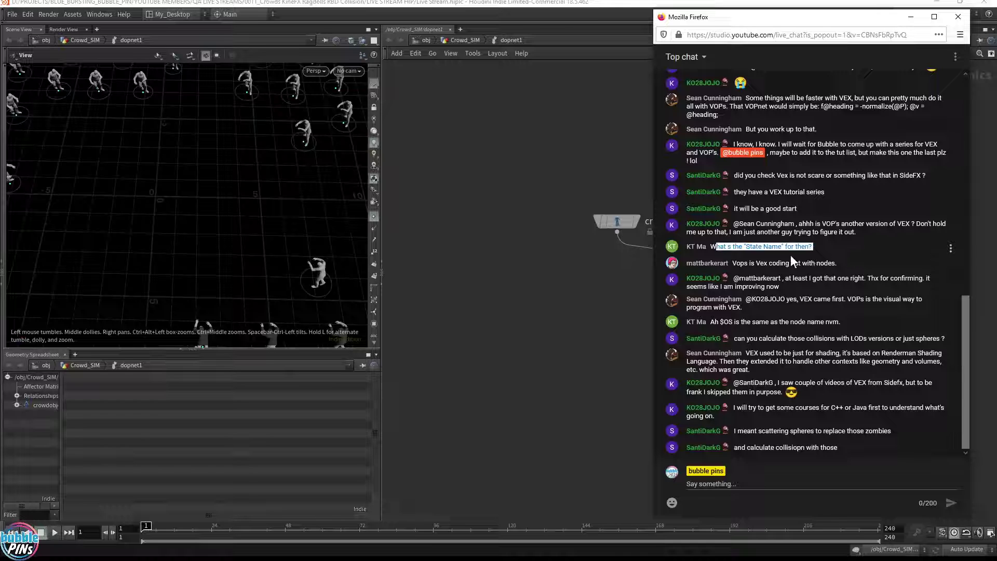
Return to Houdini, frame the dopnet1 network, and show the walk crowd state's parameters in a wider parameter area.
left_click(481, 267)
key("h")
left_click_drag(580, 161, 755, 130)
key("p")
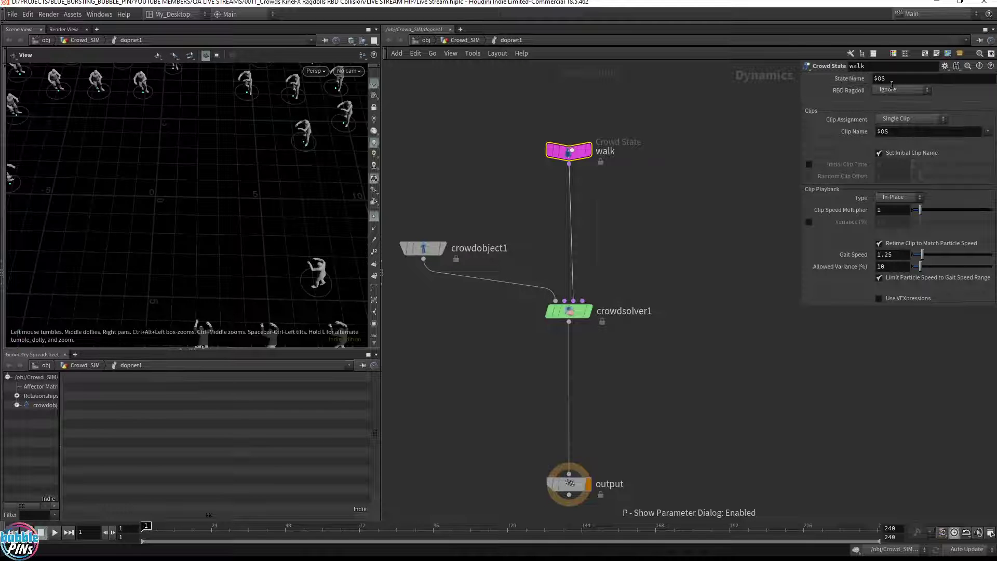
left_click_drag(800, 310, 738, 340)
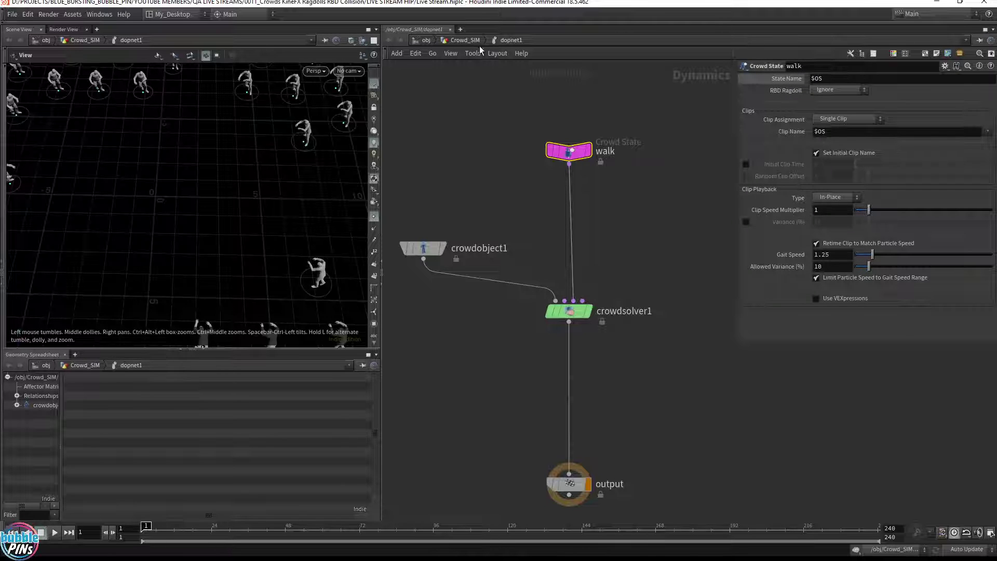
Go up to the object level, enter zombie_Agent and examine agent1's layer and clip name settings.
key("u")
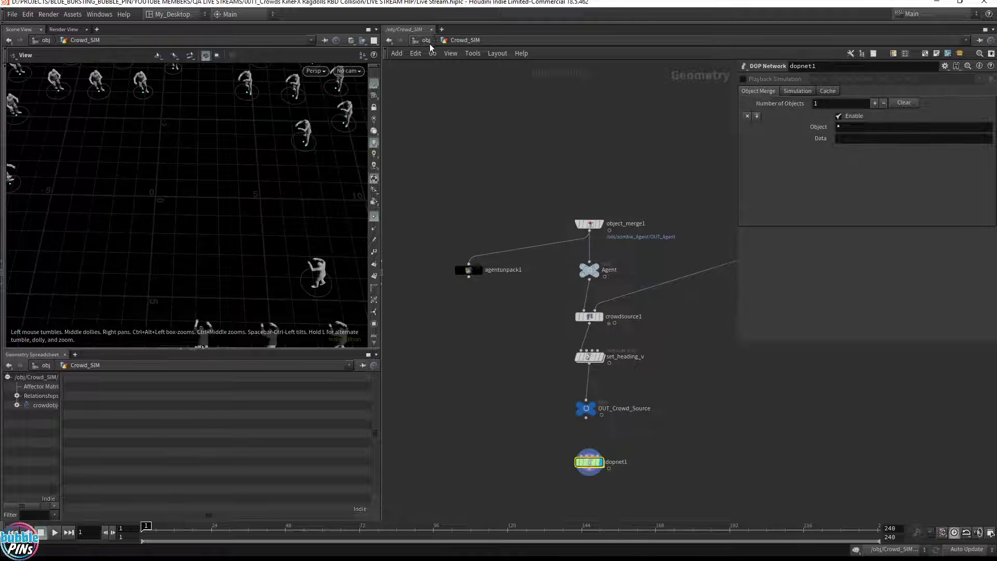
left_click(428, 42)
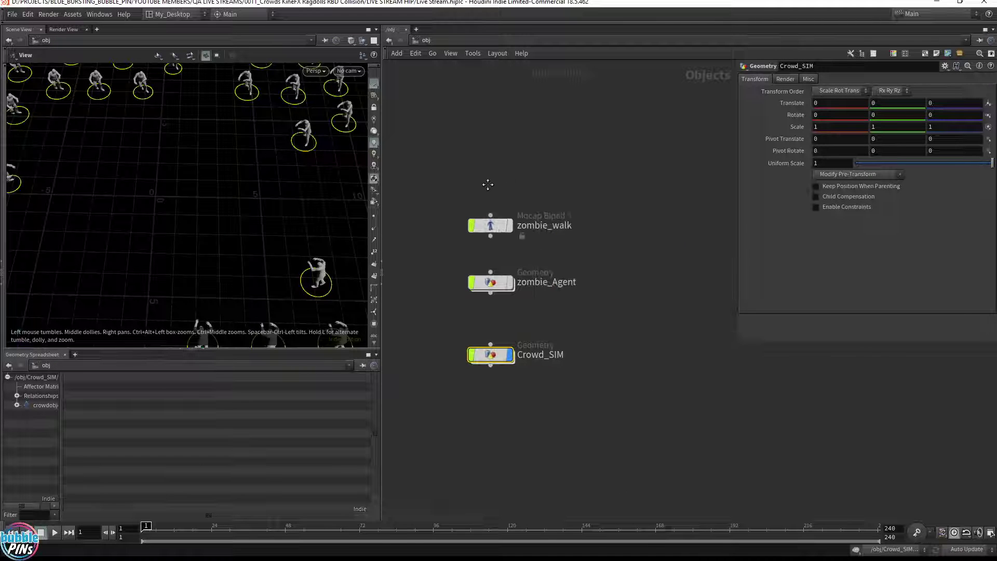
double_click(507, 280)
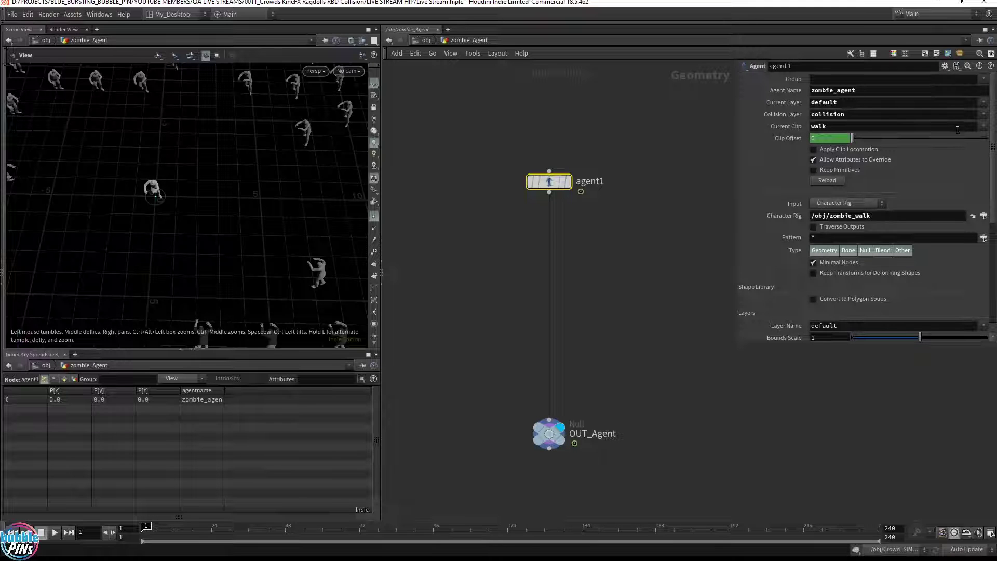
scroll(891, 287, "down", 3)
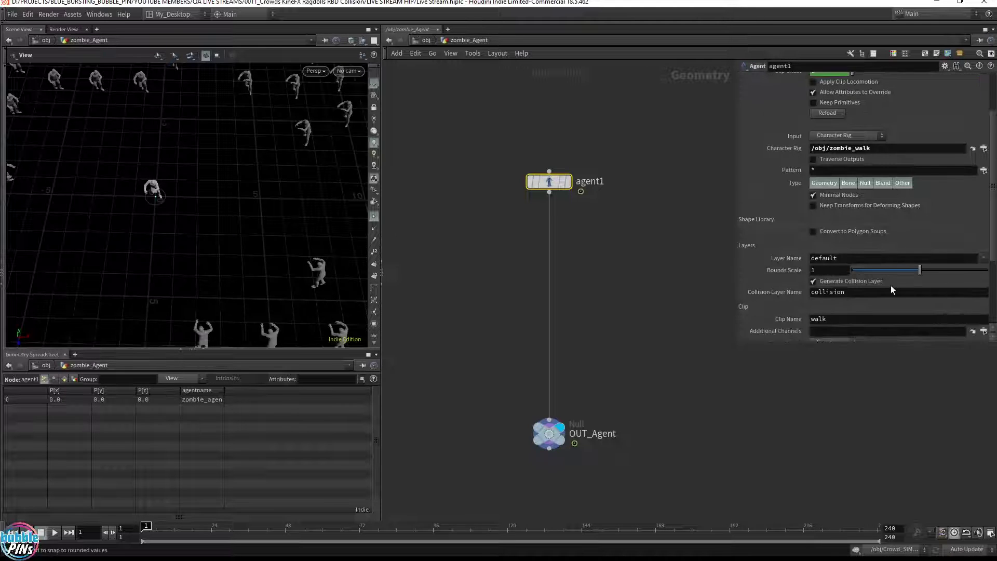
scroll(890, 285, "down", 5)
scroll(895, 284, "up", 5)
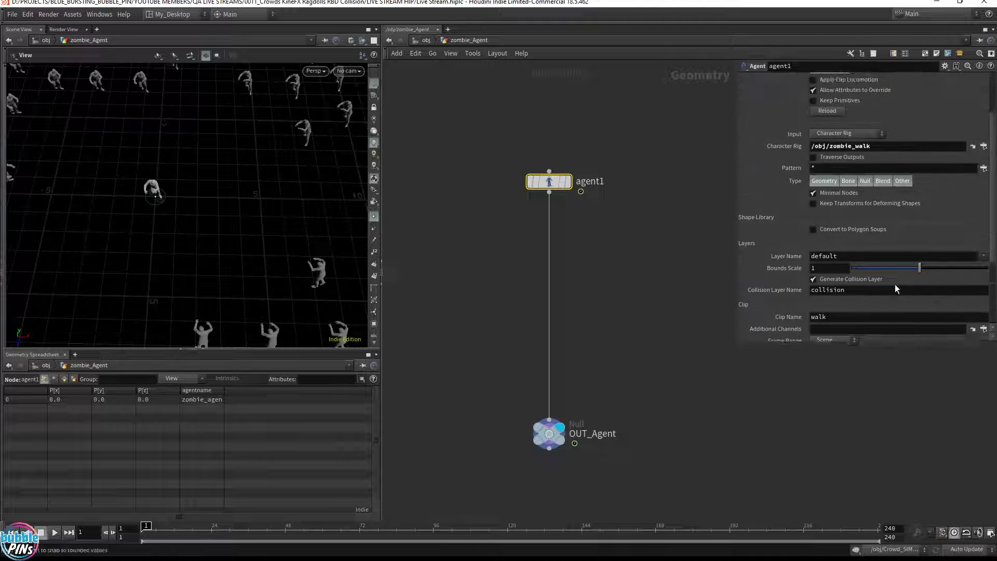
scroll(895, 289, "up", 3)
Recheck agent1's current clip in zombie_Agent and return to the walk crowd state in Crowd_SIM's dopnet1.
left_click(426, 39)
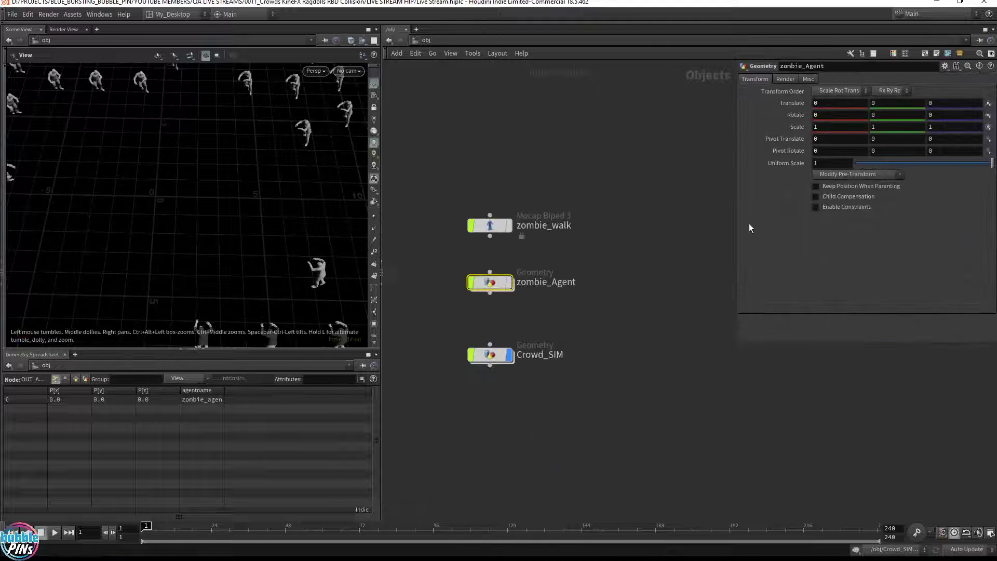
double_click(497, 287)
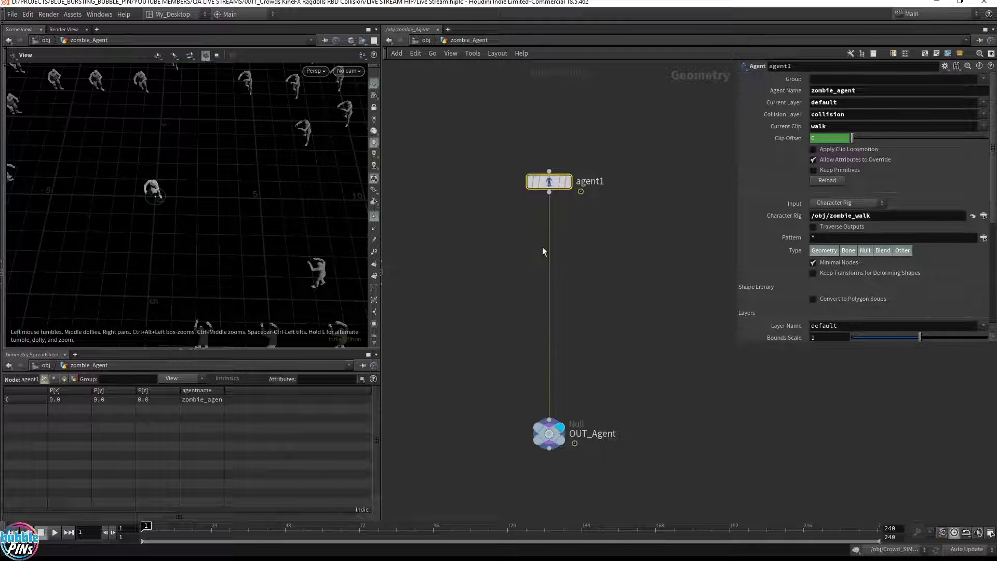
left_click(426, 40)
double_click(488, 353)
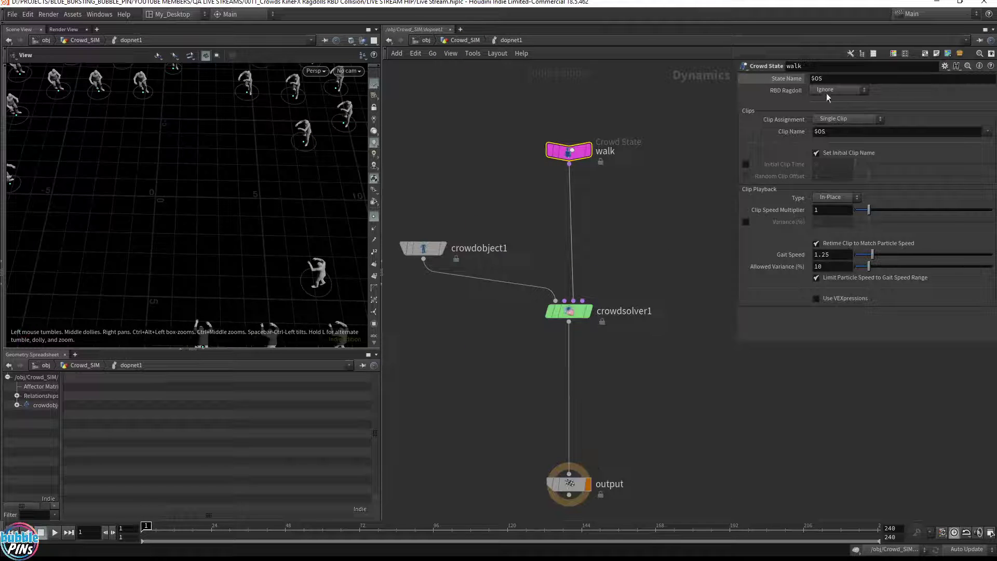
Set the crowd state's State Name to walk and rename its node to walk_asdfasdf.
left_click(758, 80)
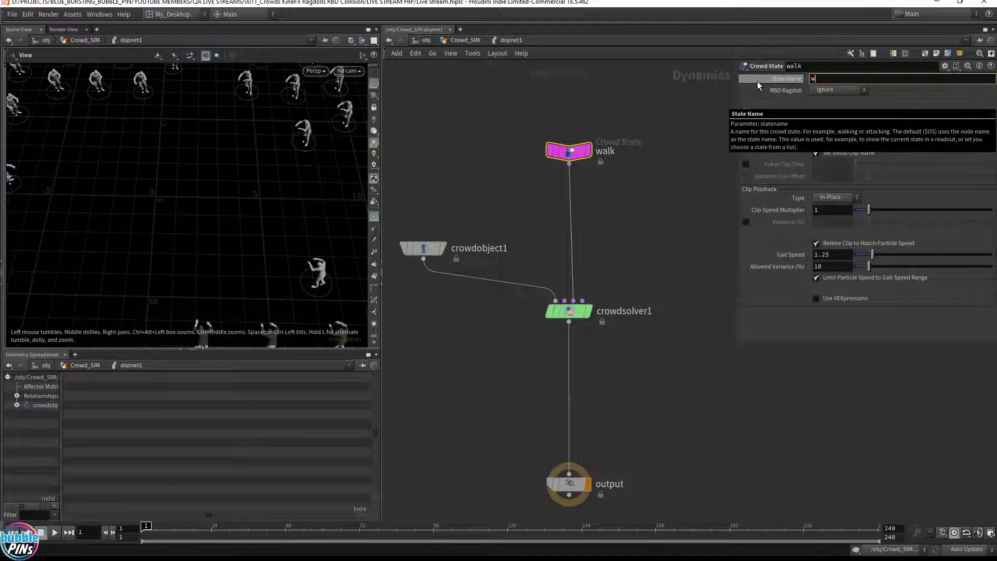
type("walk")
key("Return")
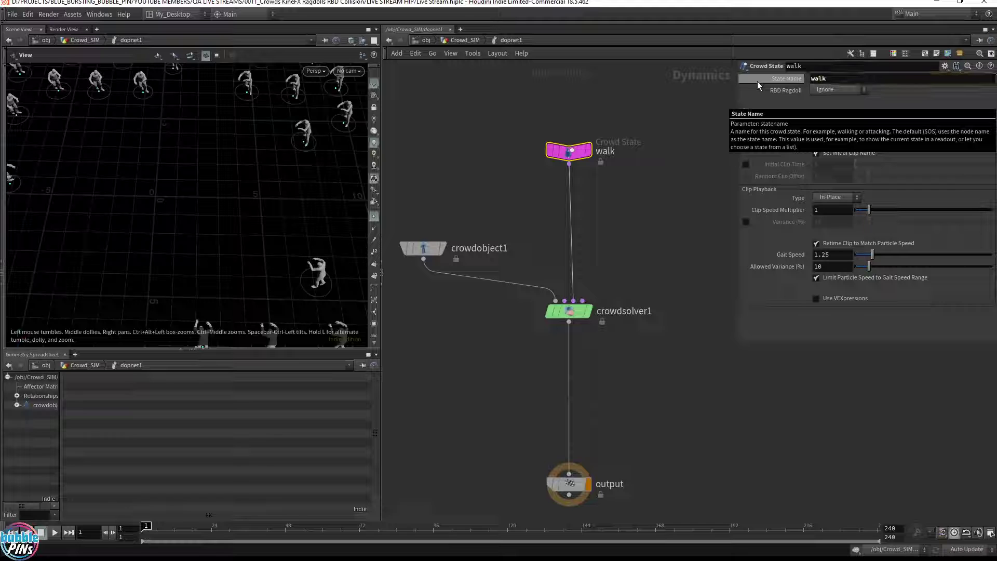
double_click(606, 151)
type("_asdfasdf")
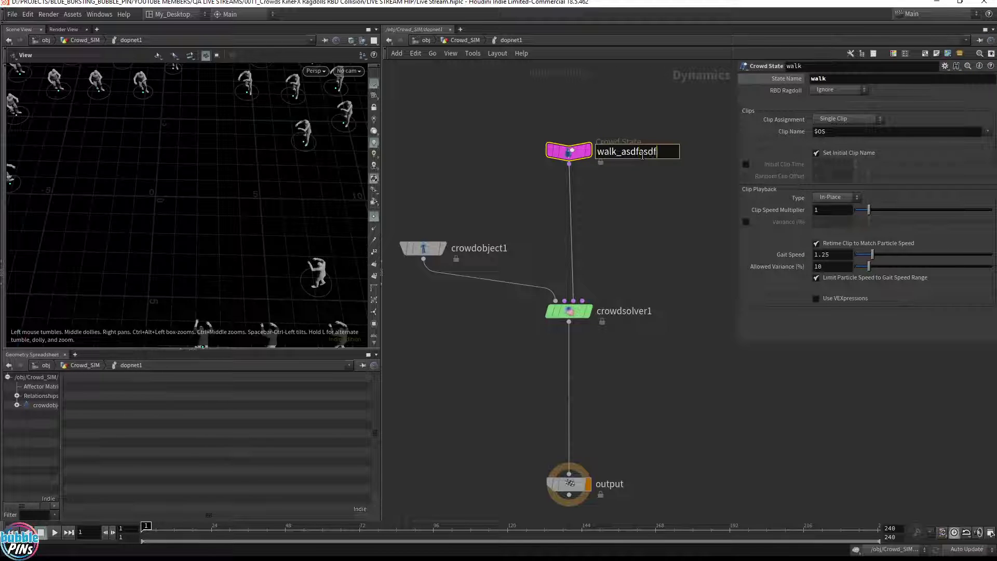
key("Return")
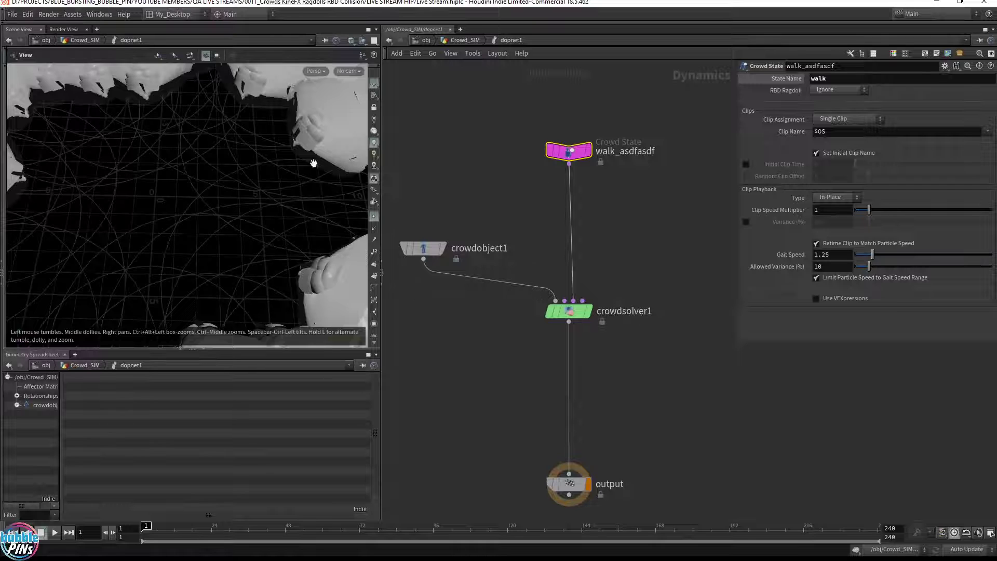
Frame the crowd in the viewport and set the crowd state's Clip Name to walk.
left_click_drag(215, 129, 236, 138)
scroll(231, 153, "down", 5)
left_click_drag(275, 229, 268, 275)
left_click_drag(837, 133, 687, 136)
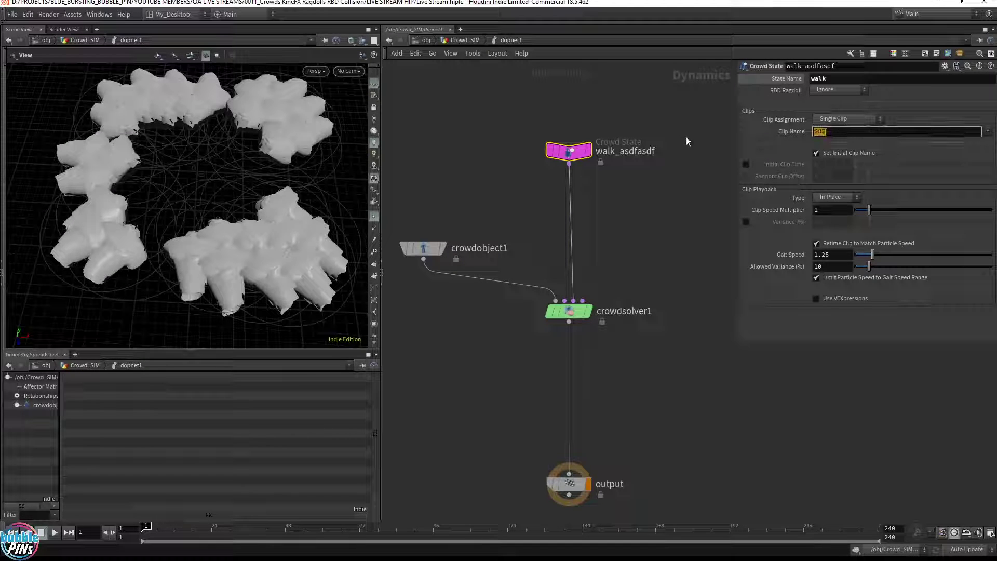
type("walk")
key("Return")
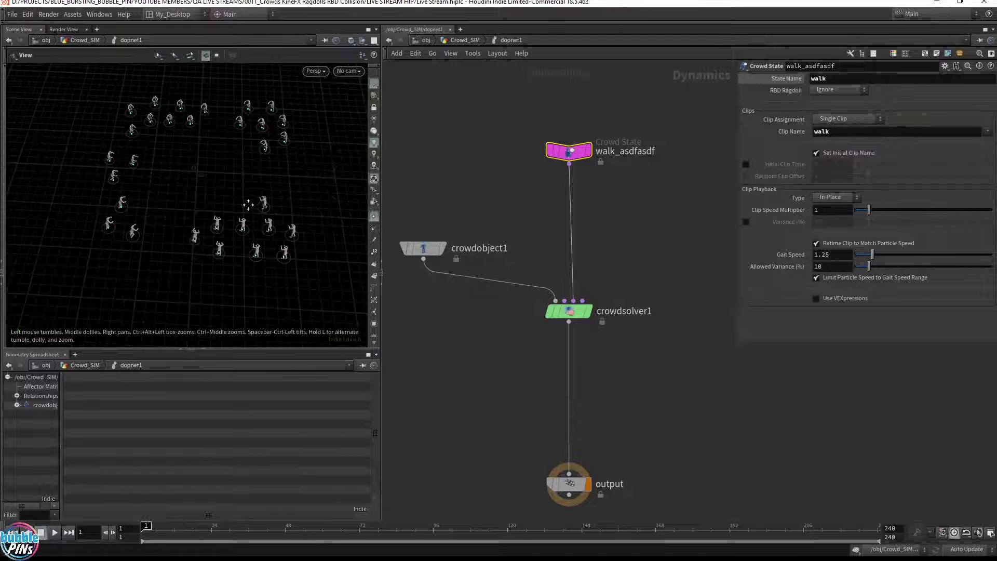
Play the crowd simulation to check the zombies' walk motion, then rewind to the first frame.
right_click_drag(249, 206, 338, 209)
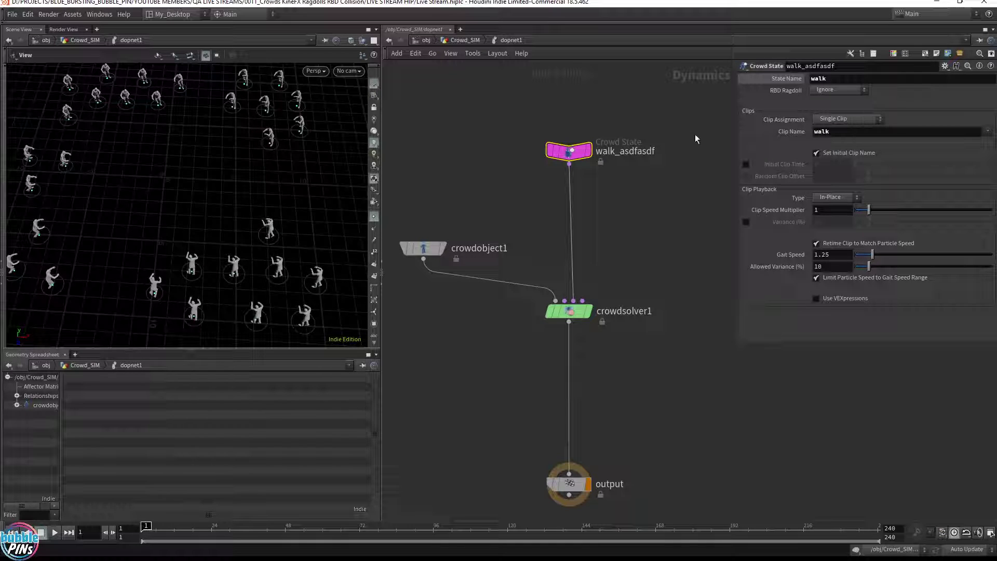
key("Up")
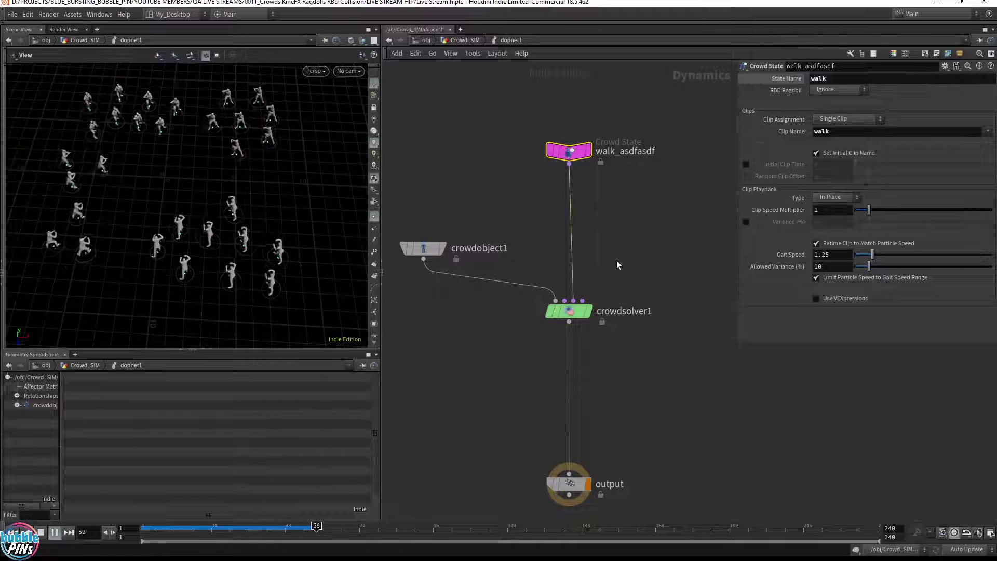
key("ctrl+Up")
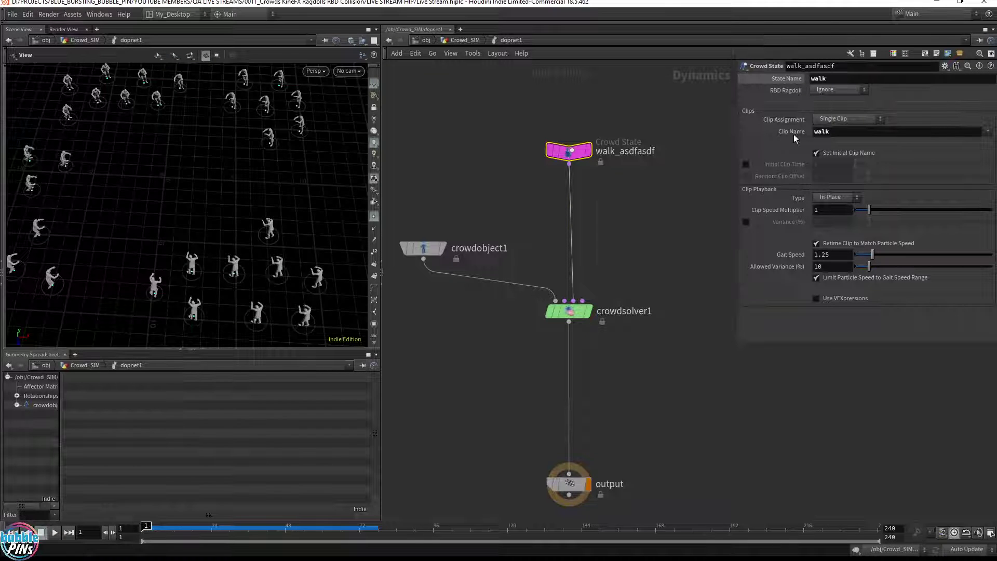
Set the crowd state's State Name back to $OS, then play the simulation and rewind to the first frame.
left_click_drag(852, 81, 761, 96)
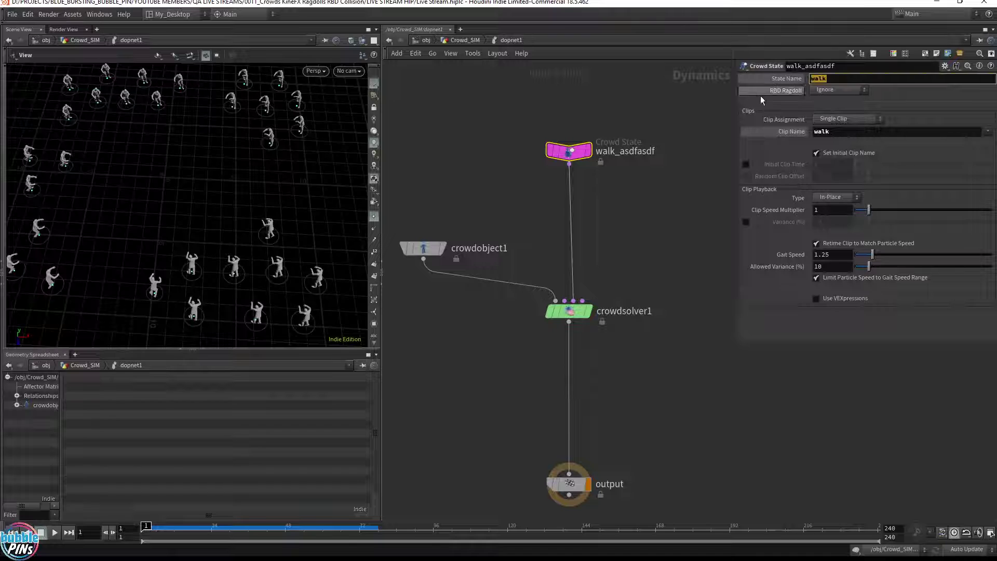
mouse_move(782, 80)
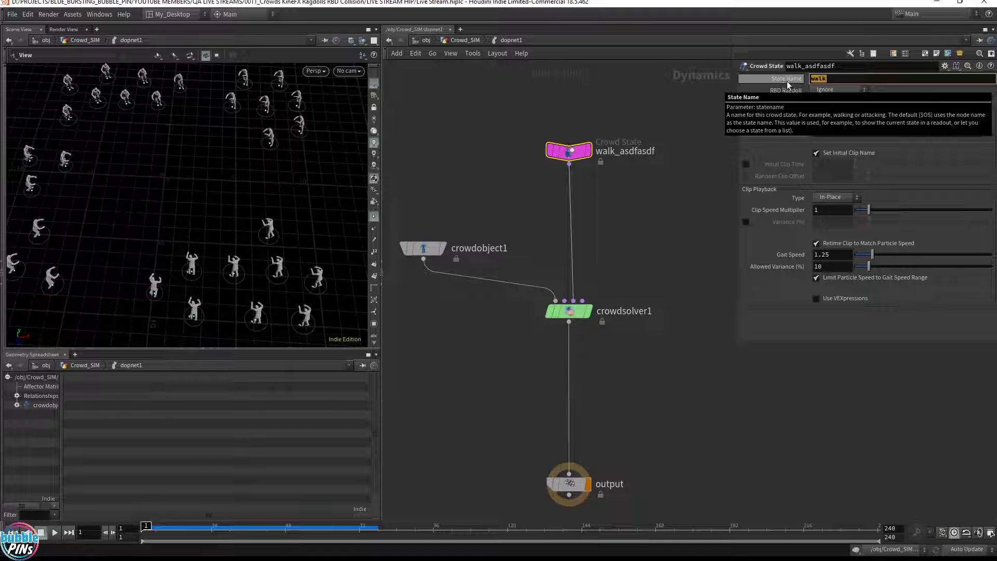
left_click_drag(792, 131, 677, 75)
left_click(709, 81)
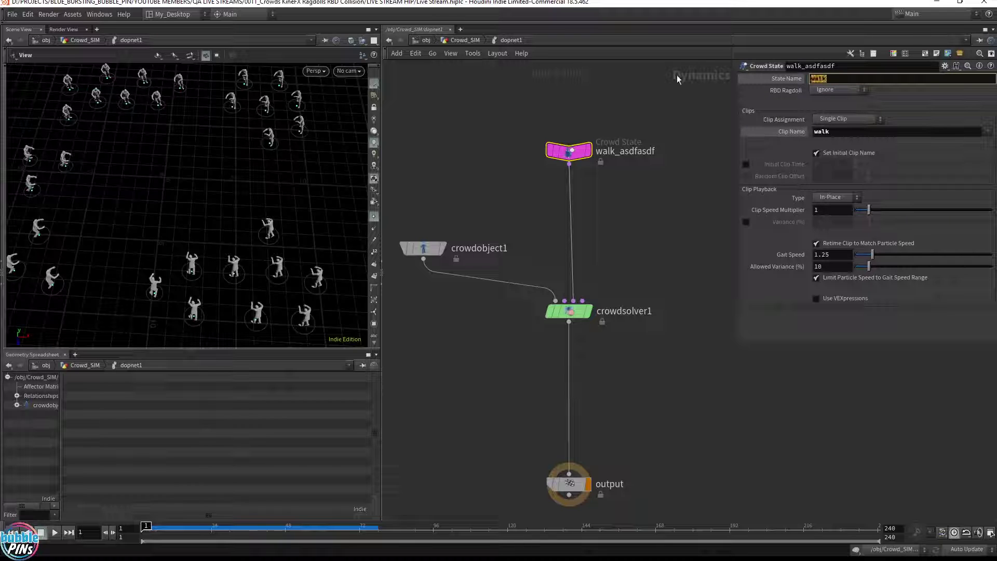
type("$OS")
key("Return")
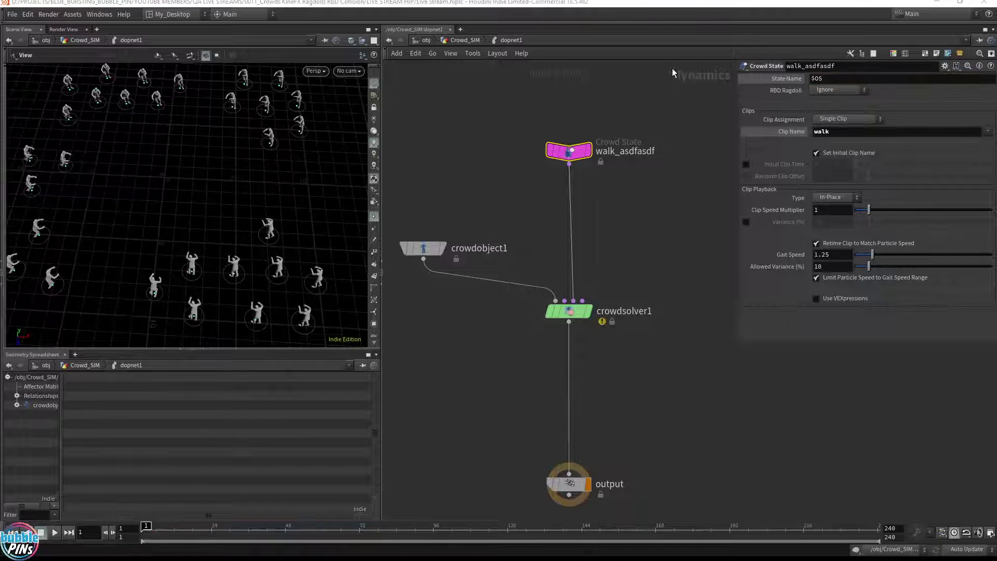
key("Up")
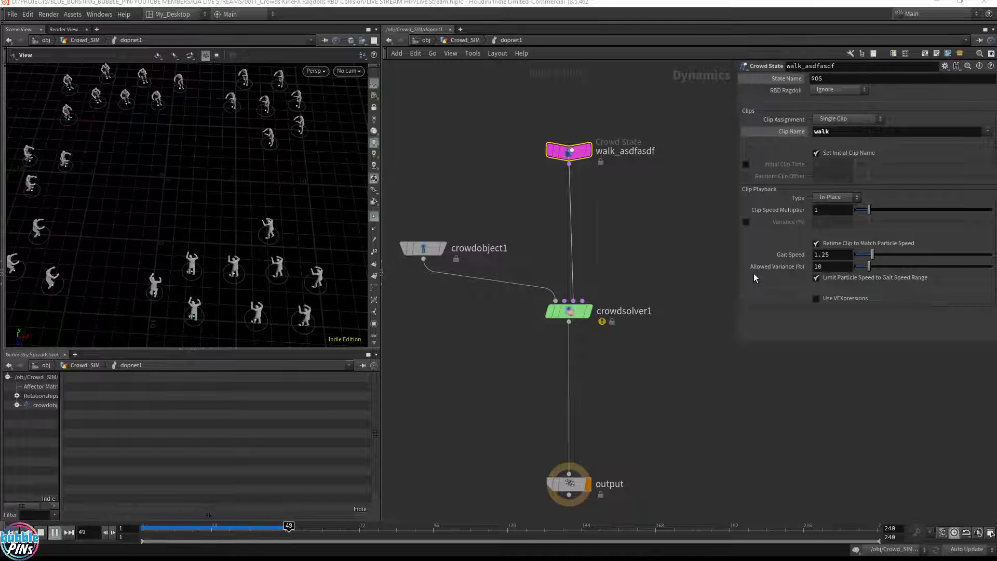
key("ctrl+Up")
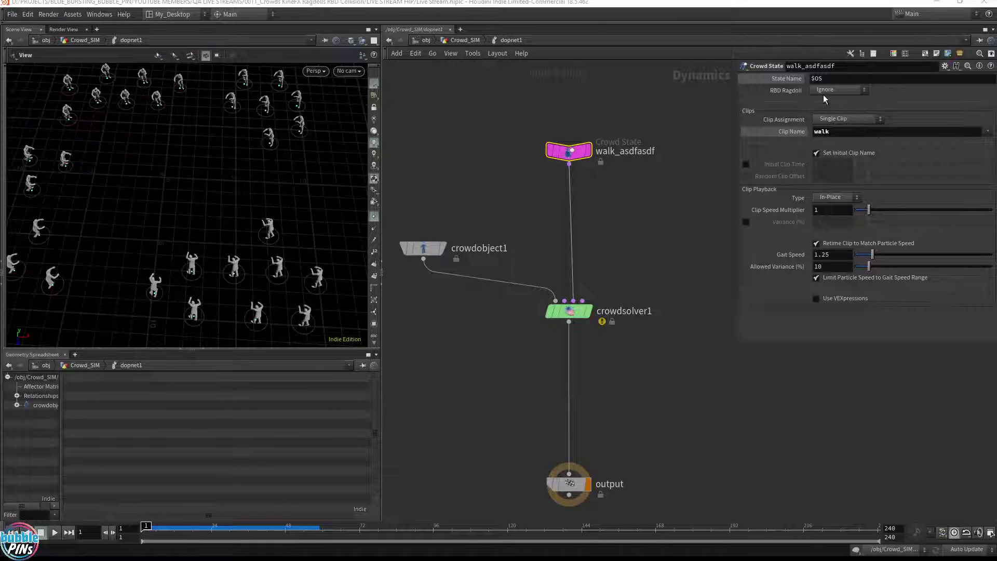
Rename the crowd state node to walk_random_nonsense, then play the simulation and rewind it.
left_click(831, 79)
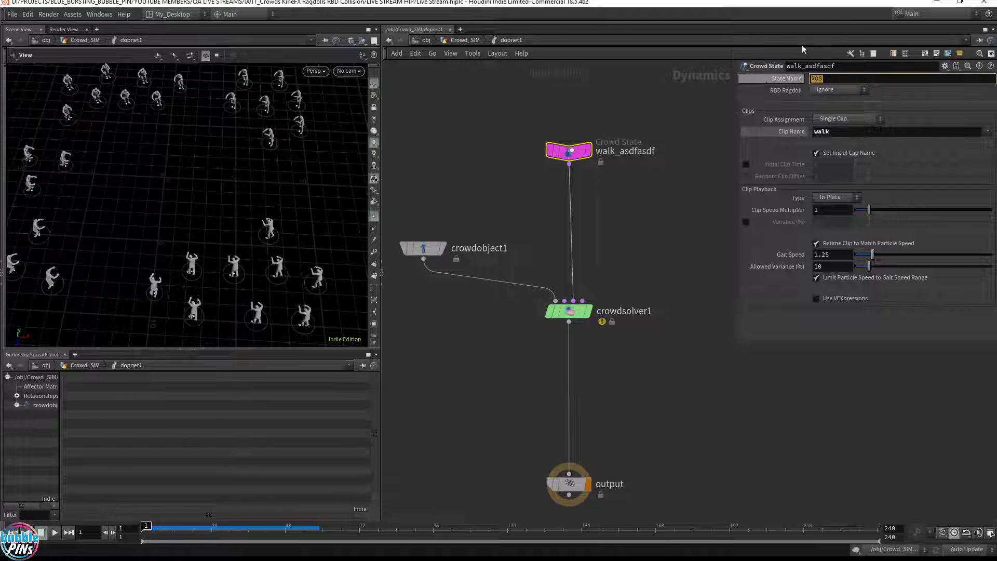
double_click(618, 152)
left_click_drag(657, 151, 615, 155)
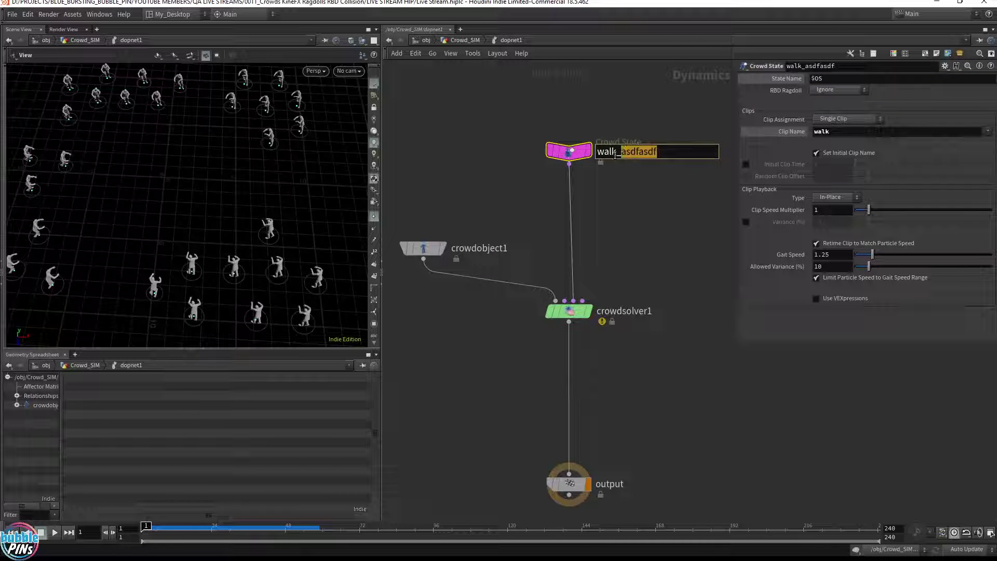
type("random_nonsense")
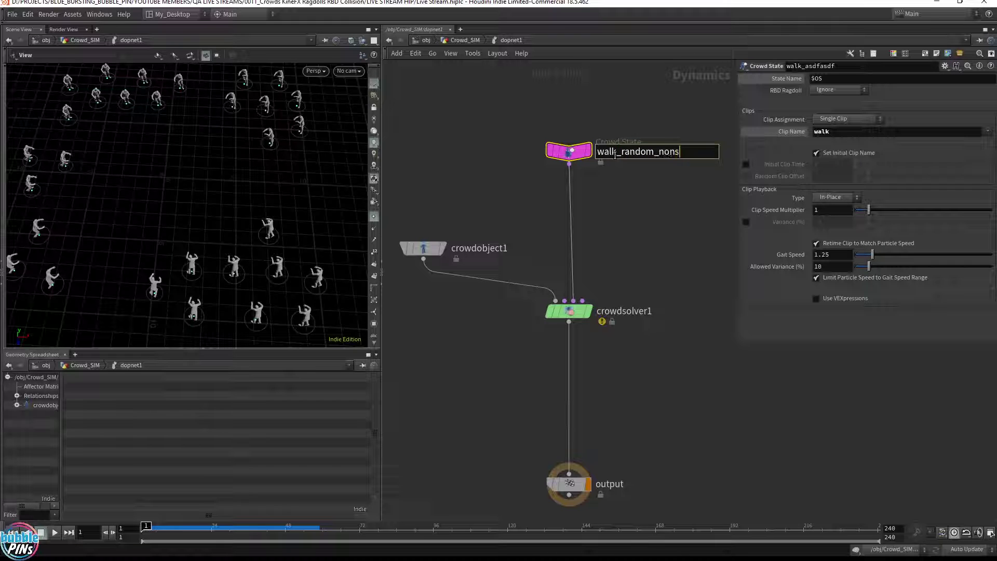
key("Return")
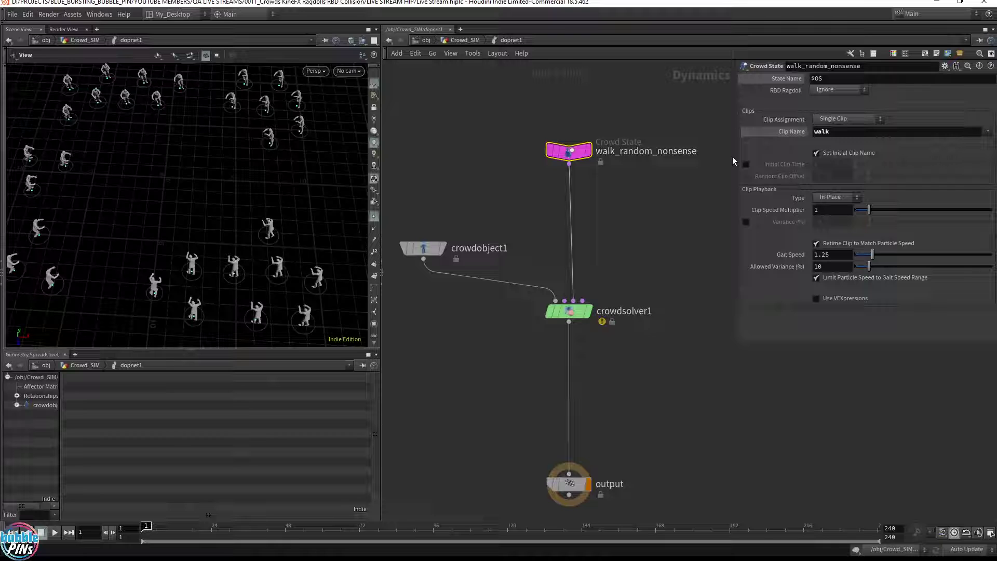
left_click(54, 532)
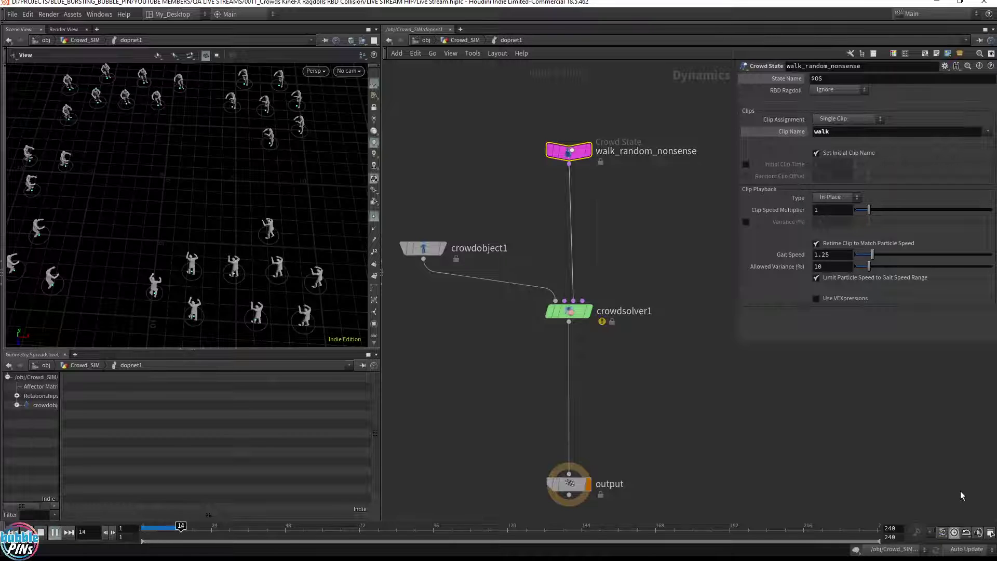
key("ctrl+Up")
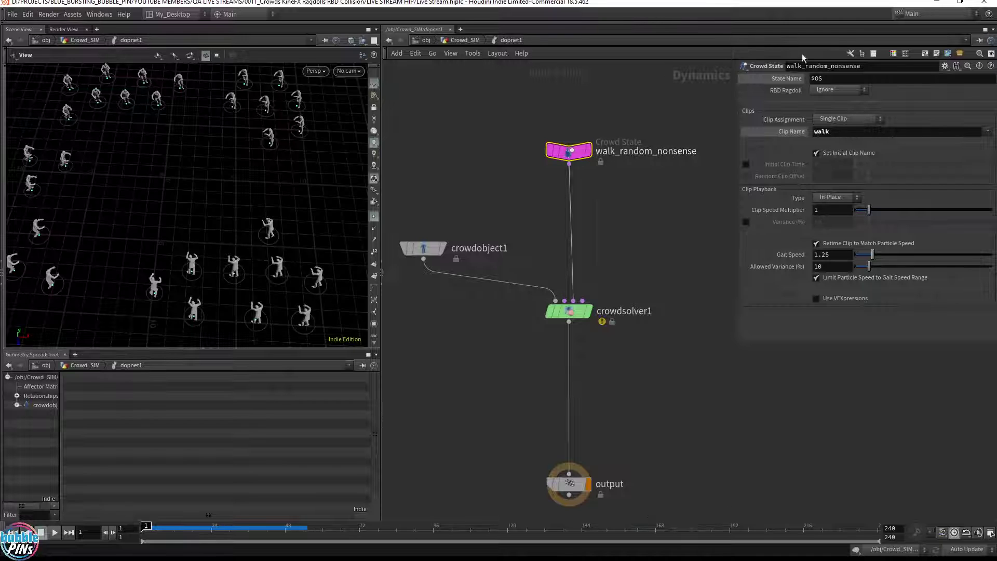
Rename the crowd state node to walk and set its Clip Name to $OS.
double_click(671, 151)
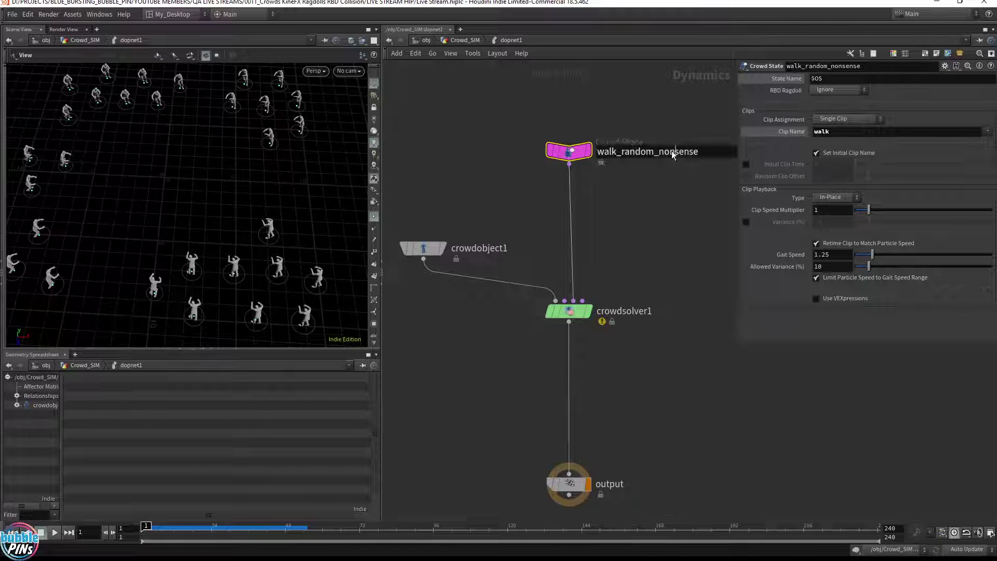
left_click_drag(698, 151, 613, 155)
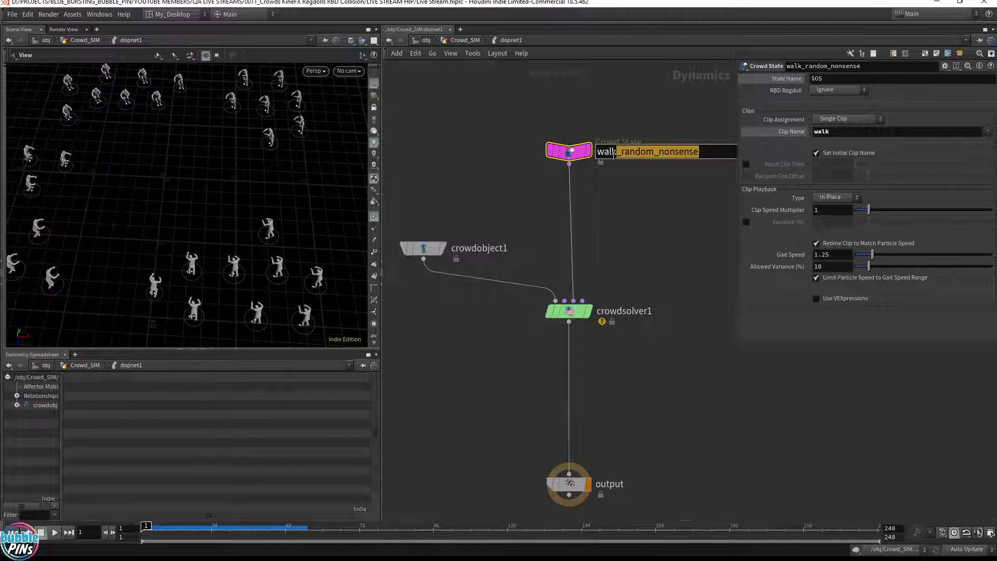
key("BackSpace")
key("Return")
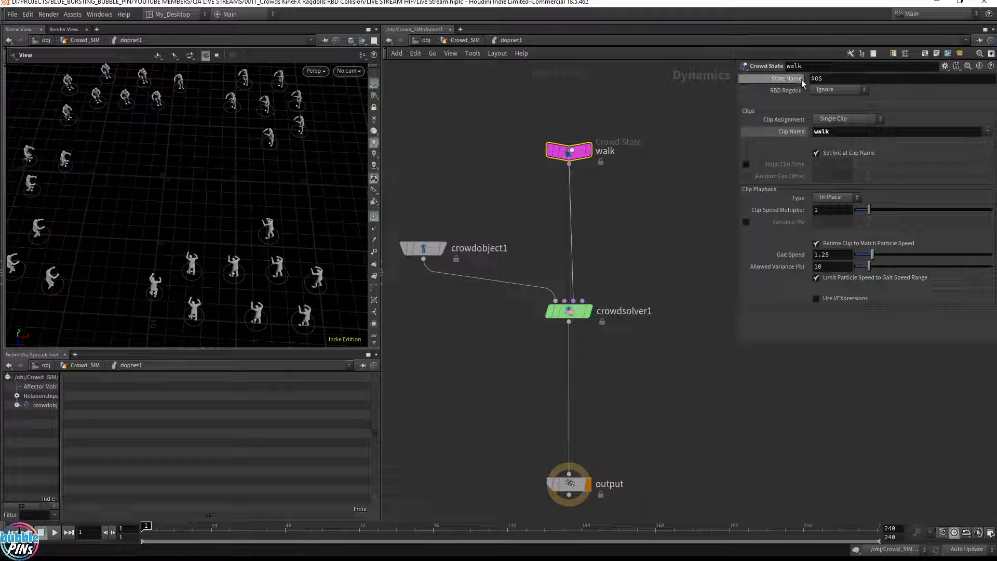
double_click(826, 131)
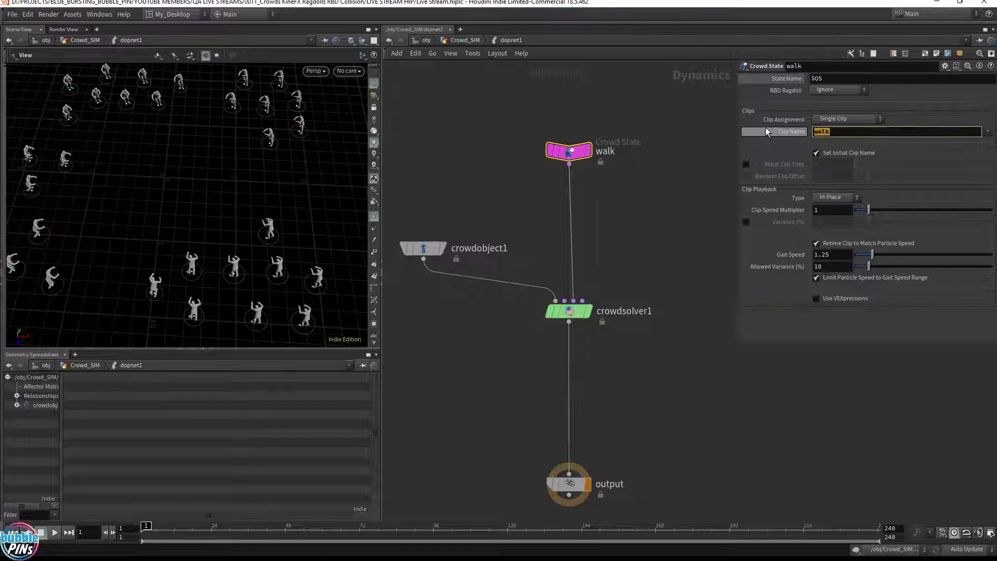
type("$OS")
key("Return")
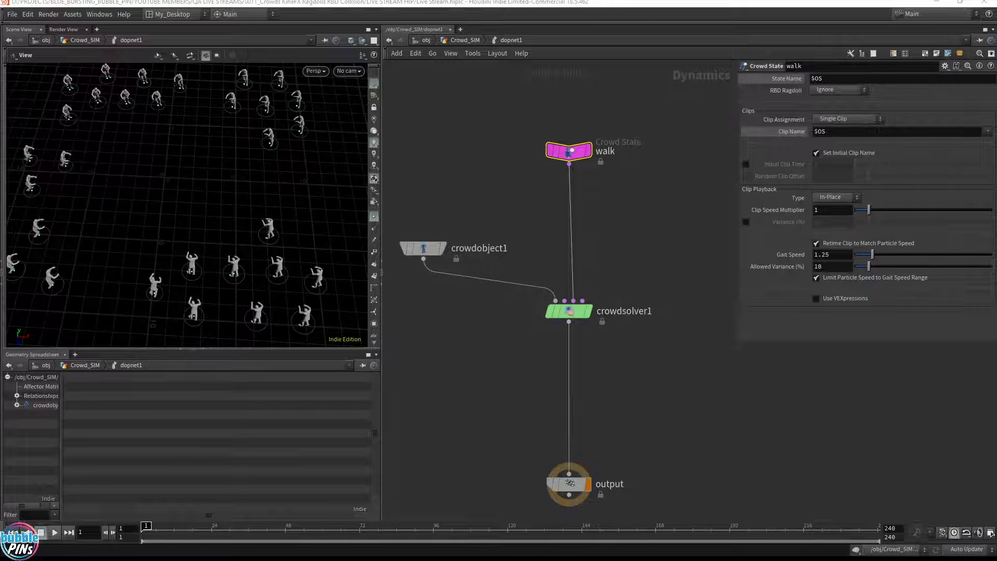
Switch to the Firefox live chat and read the messages about collisions with LODs or spheres, VEX, and programming courses.
key("alt+Tab")
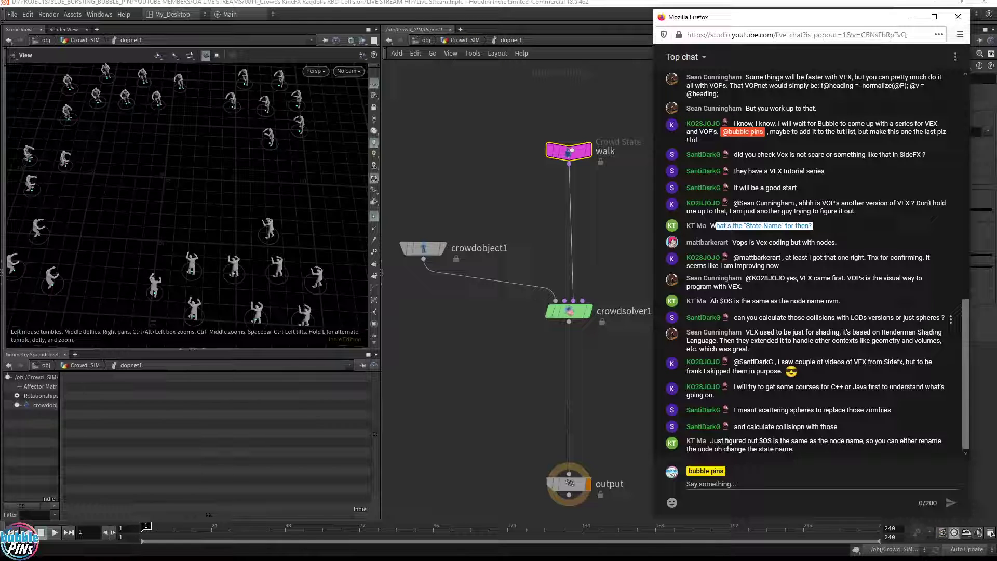
left_click_drag(733, 317, 949, 326)
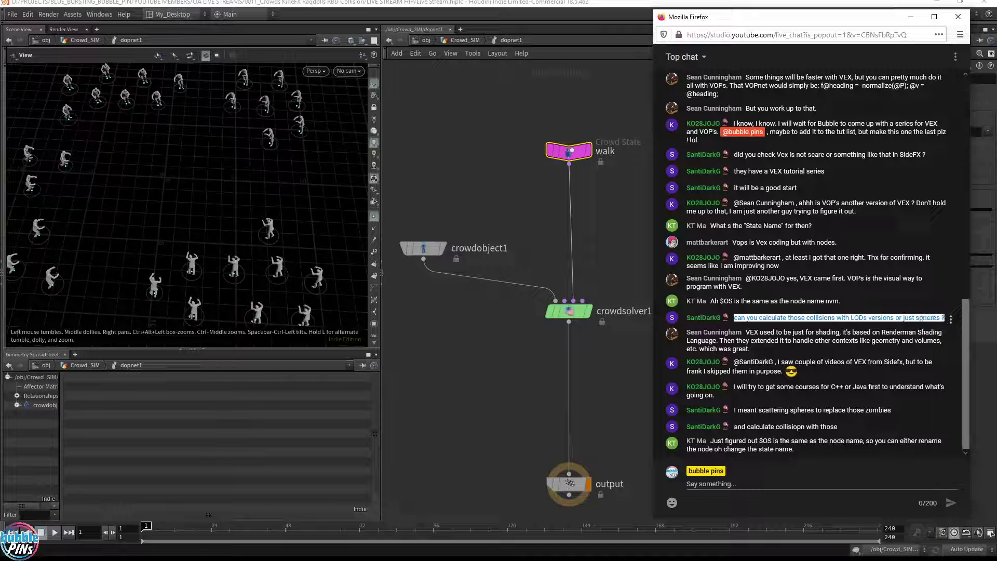
left_click(863, 329)
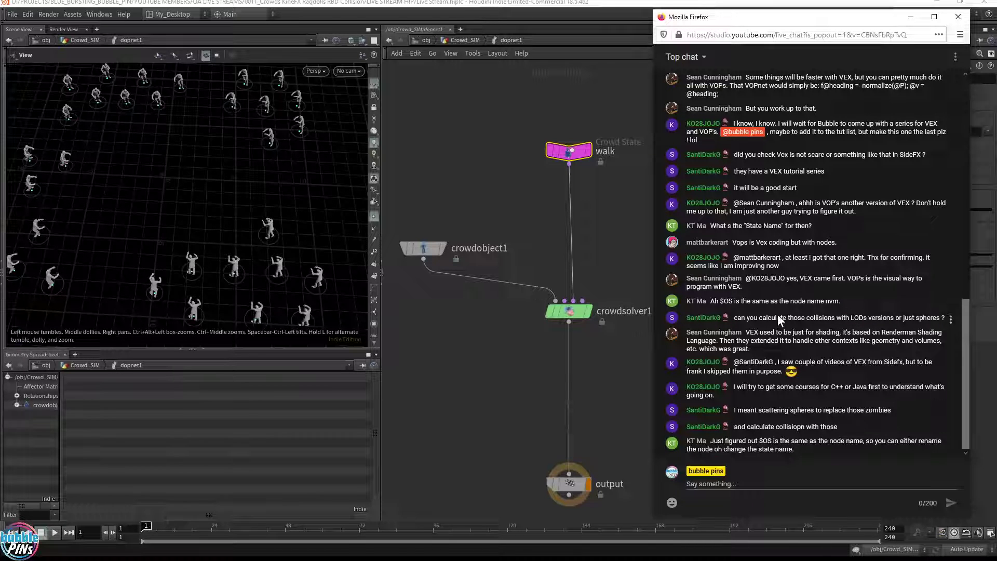
left_click_drag(771, 317, 878, 318)
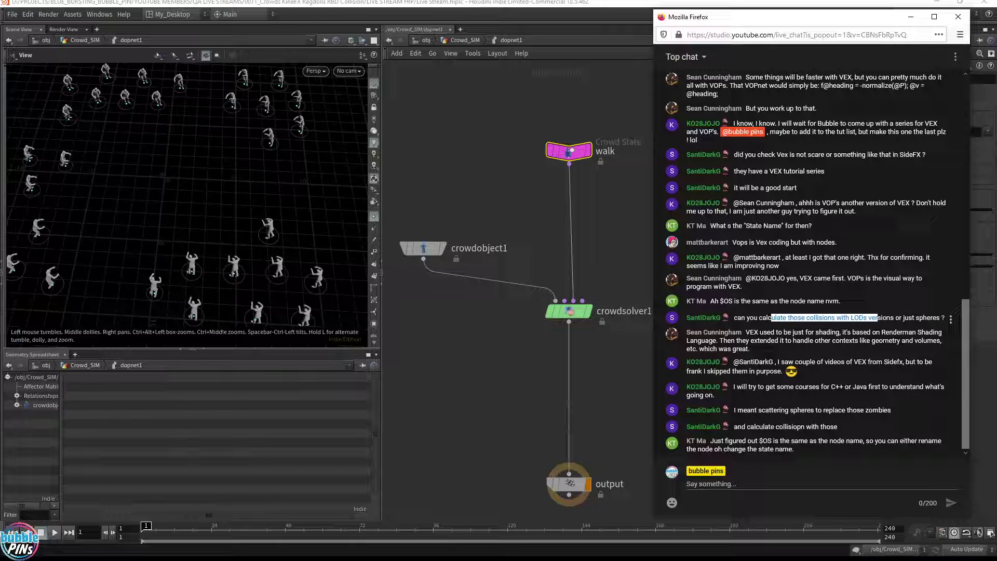
left_click(746, 332)
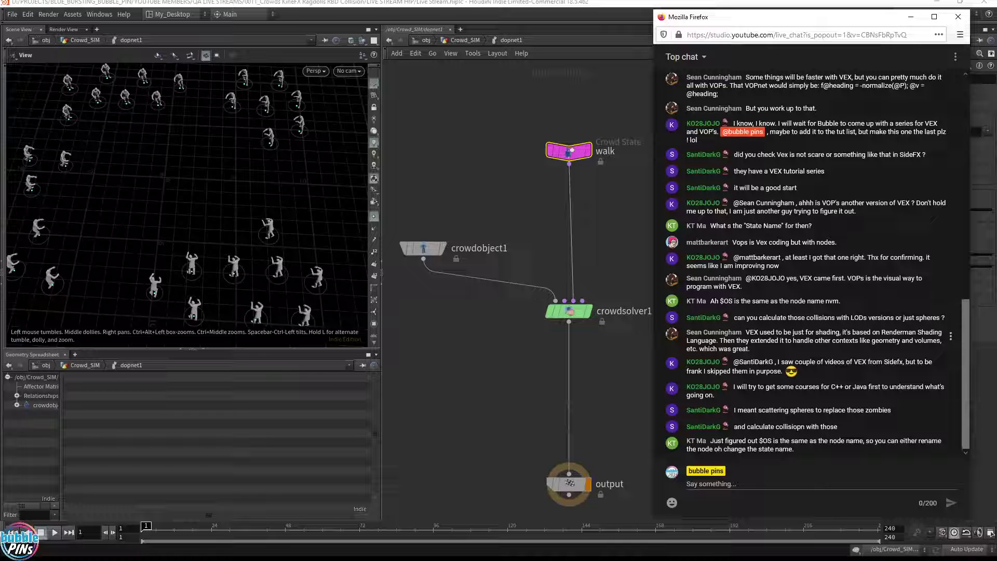
left_click_drag(746, 332, 856, 332)
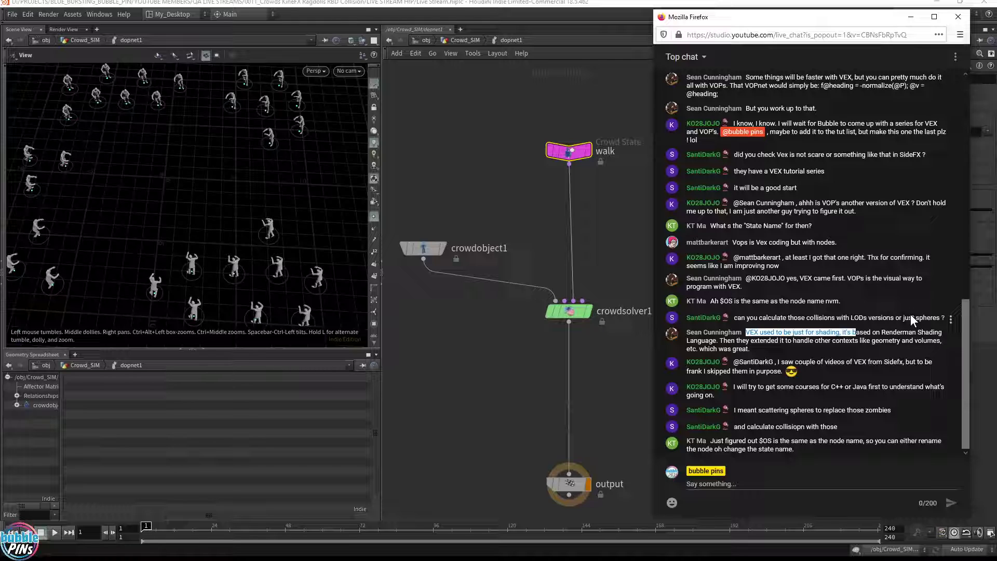
left_click_drag(854, 361, 883, 387)
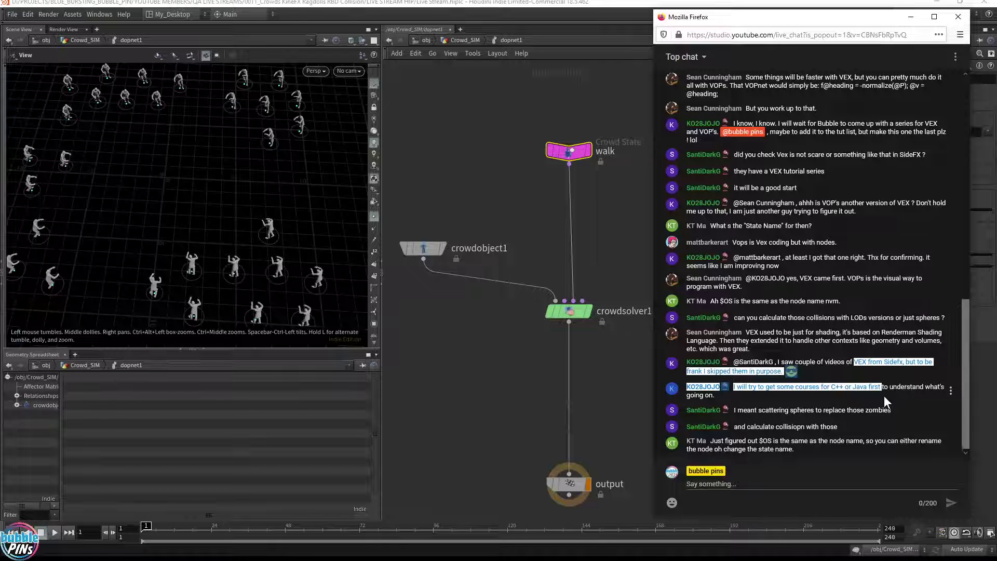
left_click(843, 398)
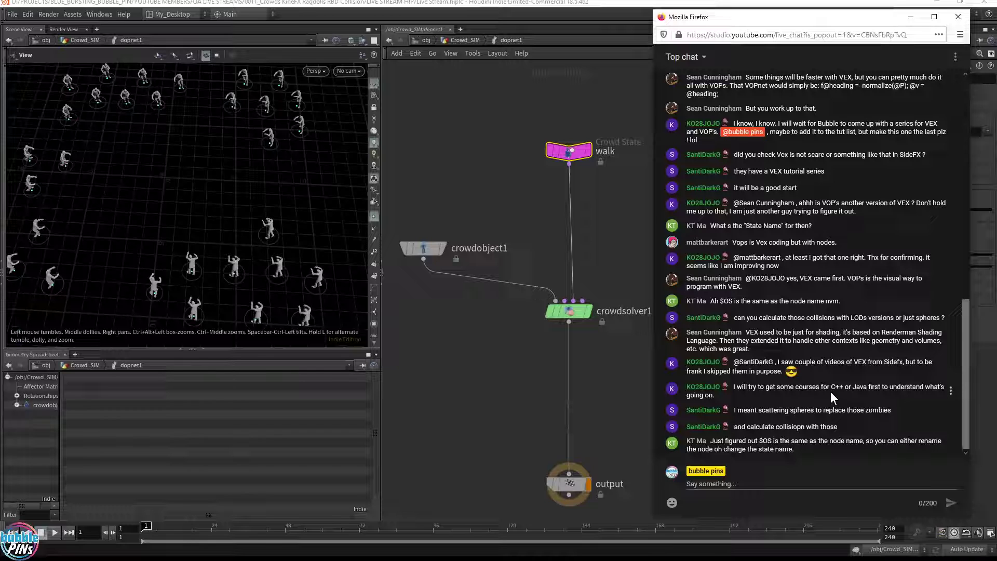
left_click_drag(838, 387, 715, 395)
left_click(913, 410)
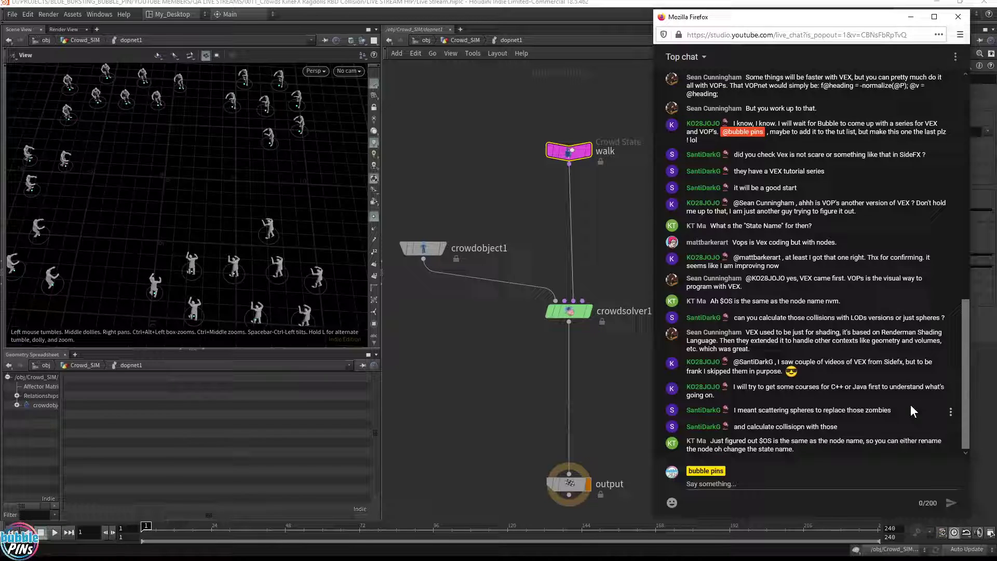
double_click(860, 387)
left_click_drag(830, 386, 844, 387)
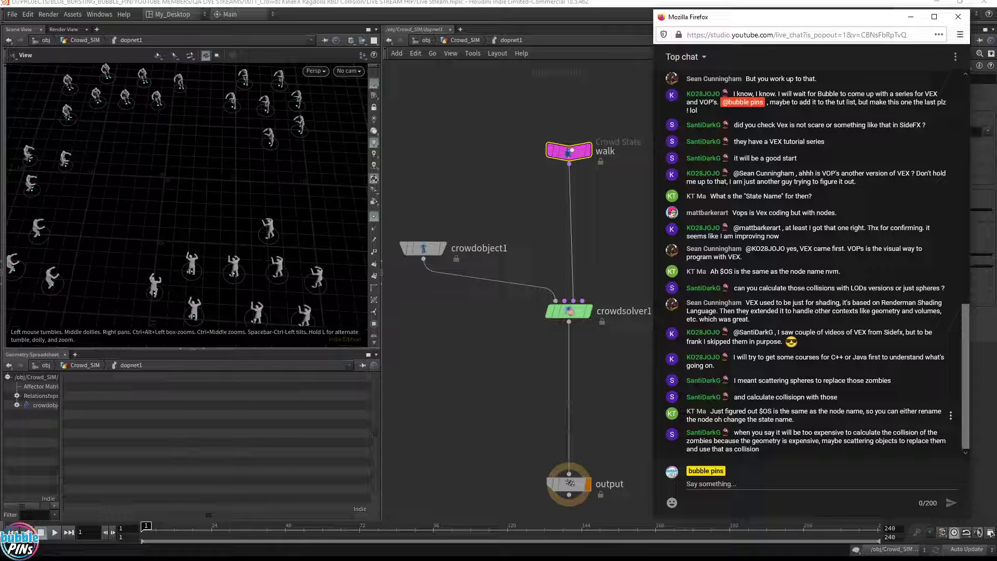
Return to Houdini's Crowd_SIM network and display the Number_of_Agents scatter node's points.
left_click(467, 41)
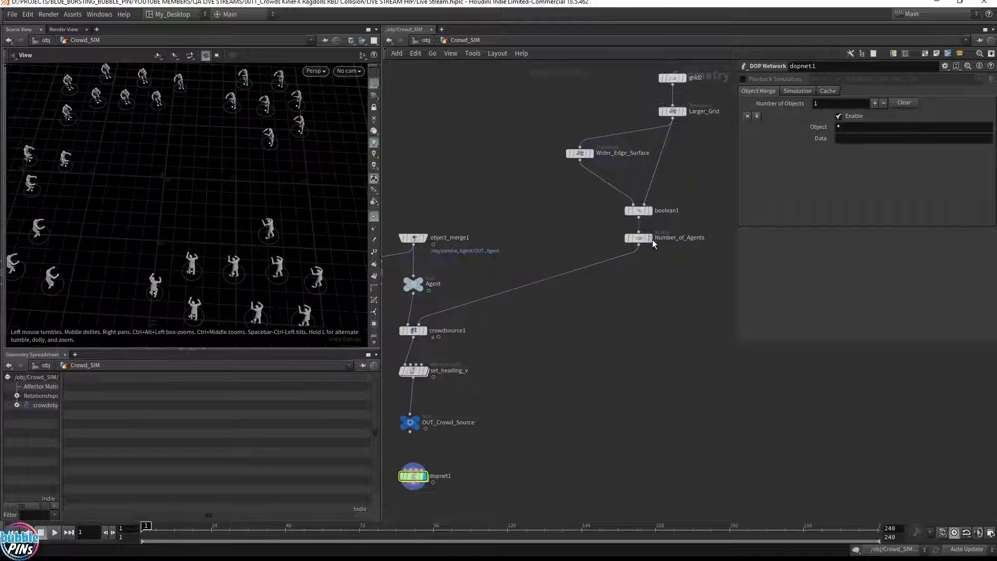
left_click(639, 239)
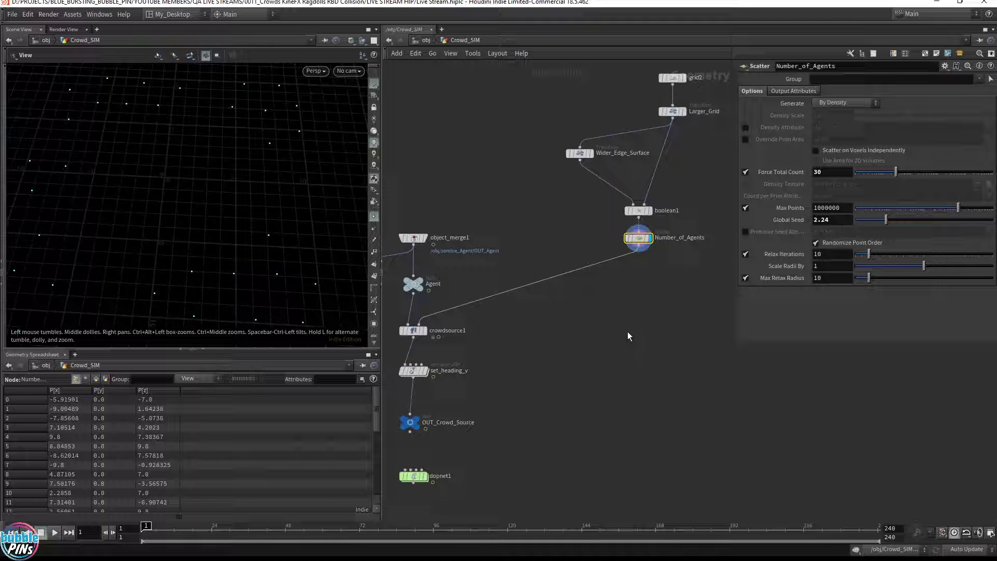
middle_click_drag(560, 371, 630, 349)
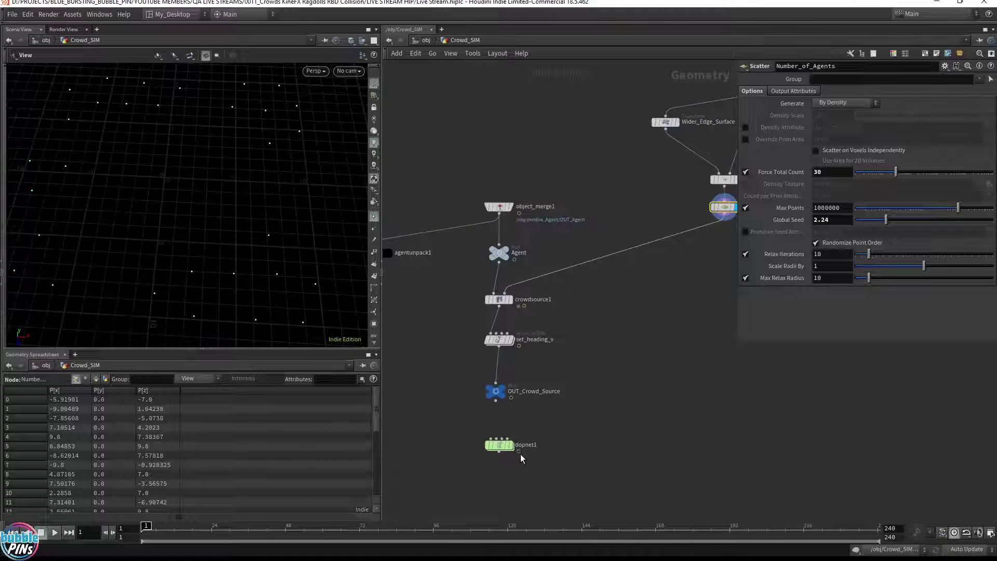
Compare the dopnet1 zombies with the Number_of_Agents scatter points, leaving dopnet1 displayed and its network open.
left_click(511, 446)
double_click(500, 446)
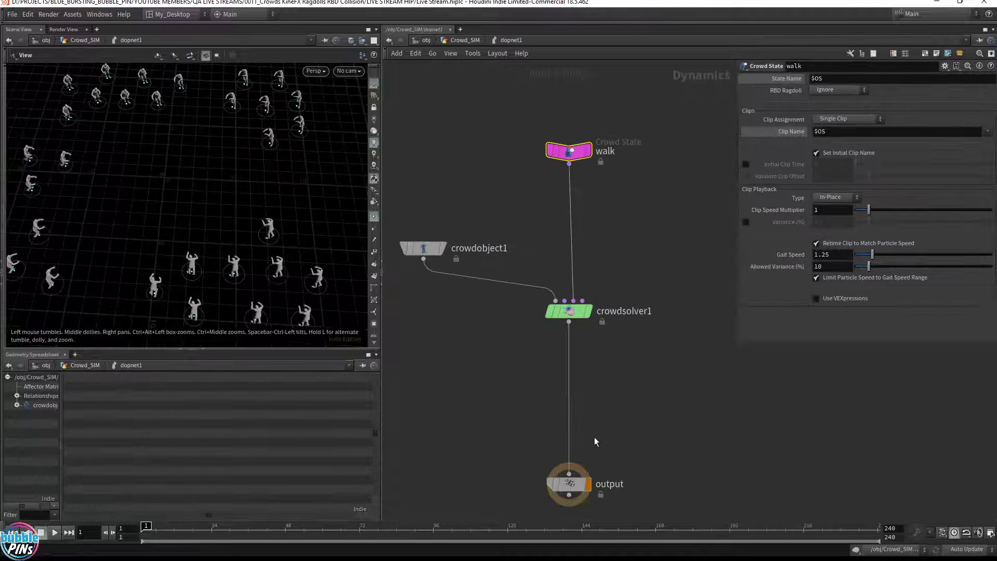
left_click(457, 40)
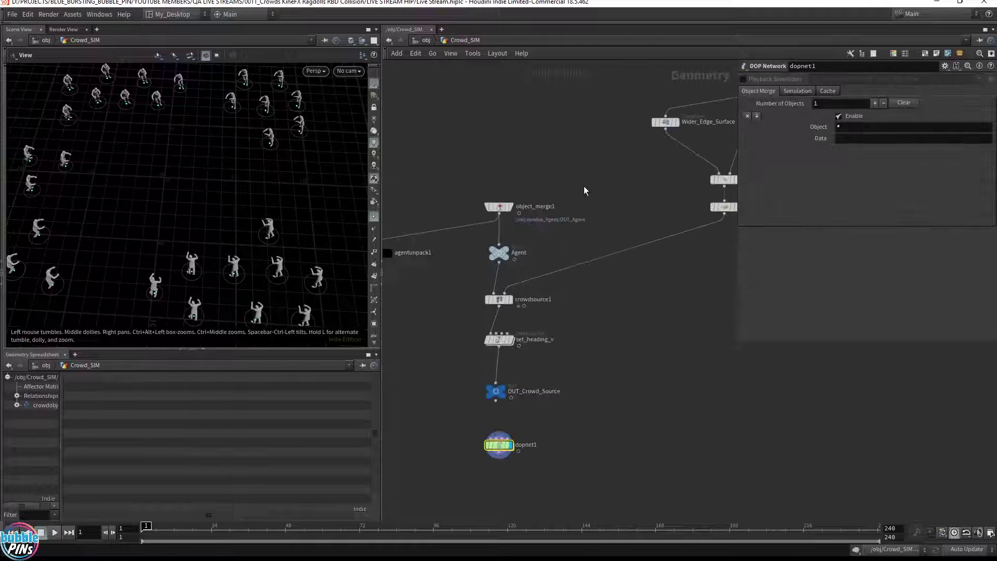
left_click(673, 218)
left_click(684, 221)
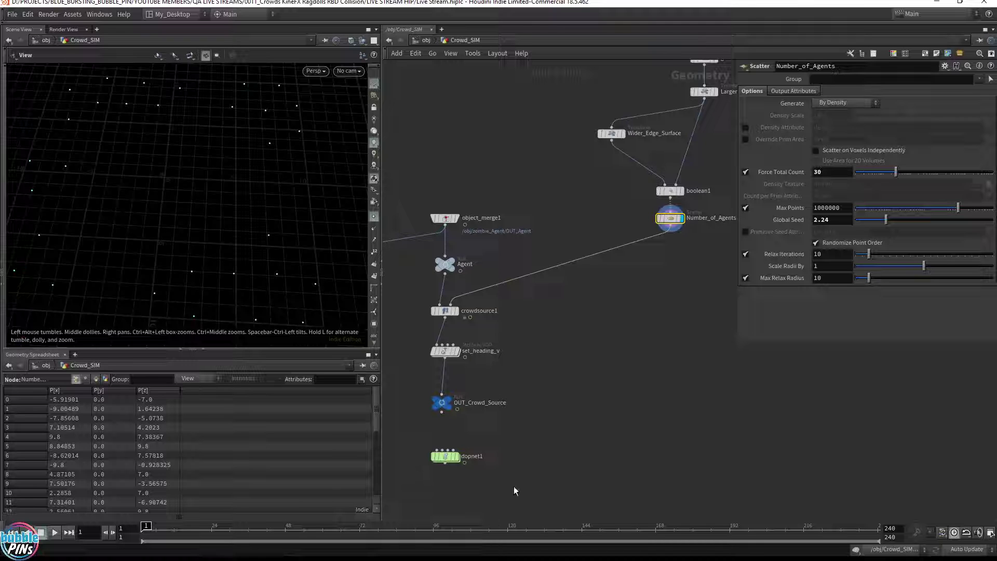
left_click(458, 458)
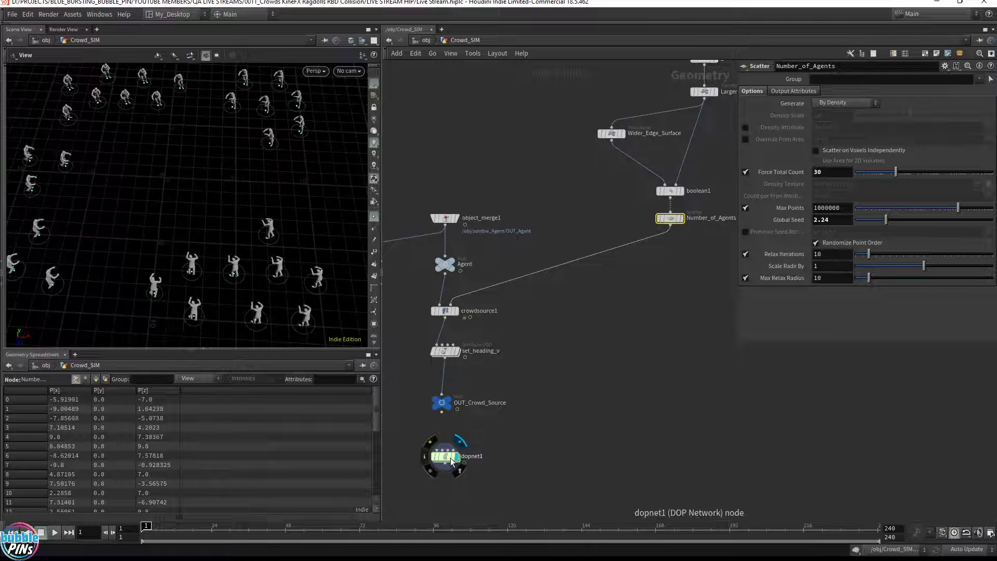
double_click(446, 457)
Bring up the Notepad topic list and review its ragdoll setup, ragdoll state, and agent constraint sections.
key("alt+Tab")
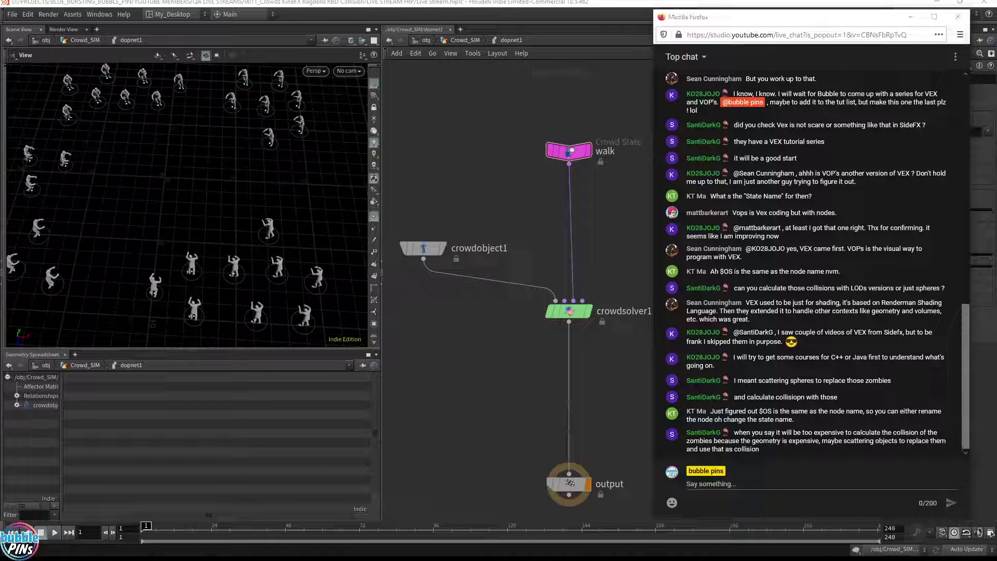
left_click_drag(851, 0, 583, 36)
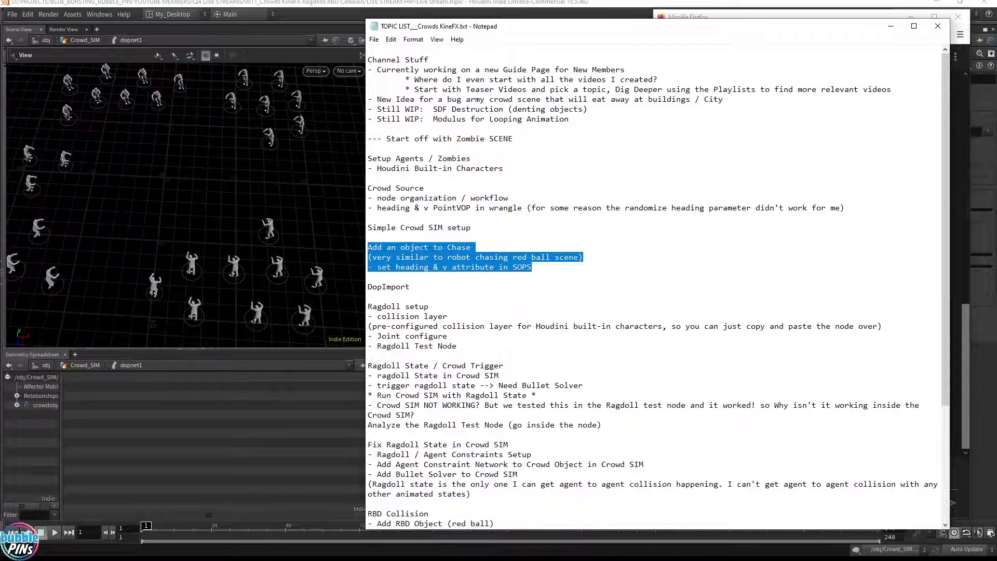
scroll(654, 286, "down", 2)
scroll(654, 286, "down", 2)
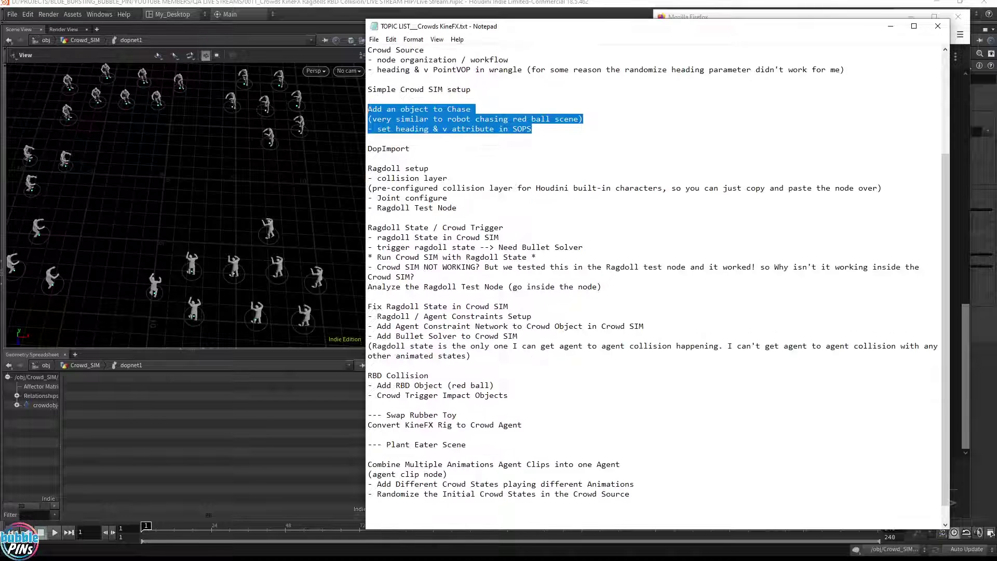
scroll(654, 285, "up", 2)
left_click_drag(391, 395, 499, 405)
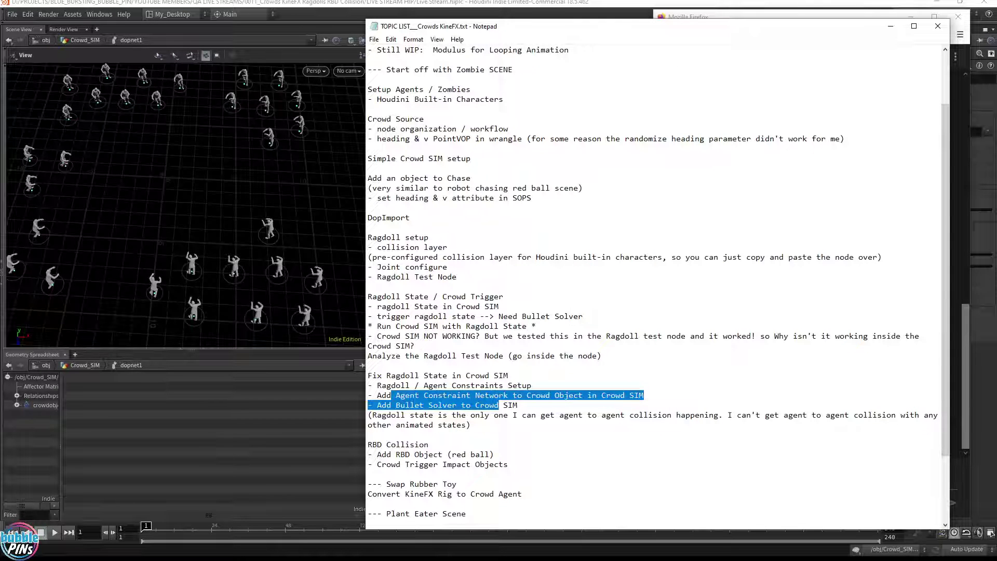
left_click(447, 356)
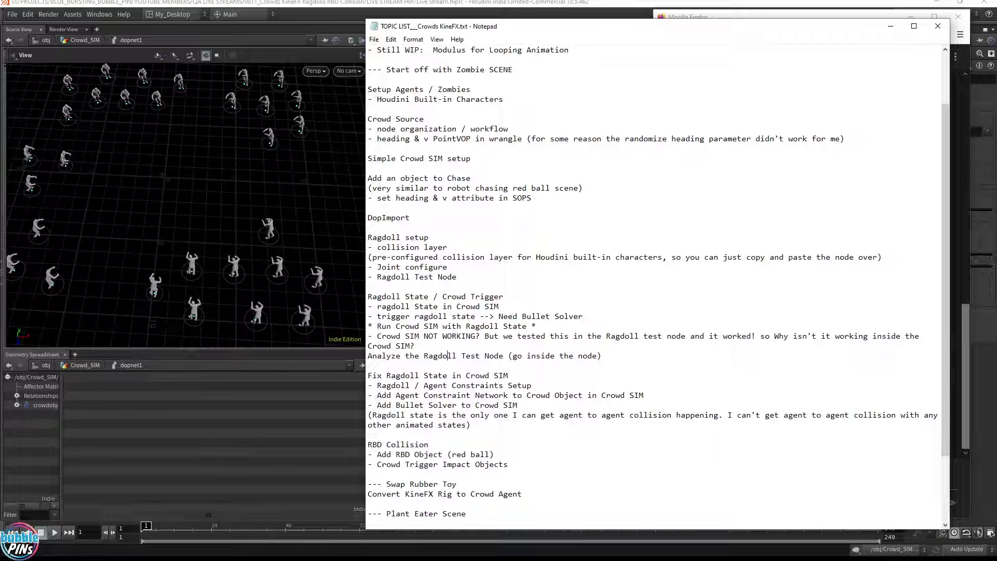
left_click_drag(396, 297, 480, 355)
left_click_drag(415, 276, 367, 237)
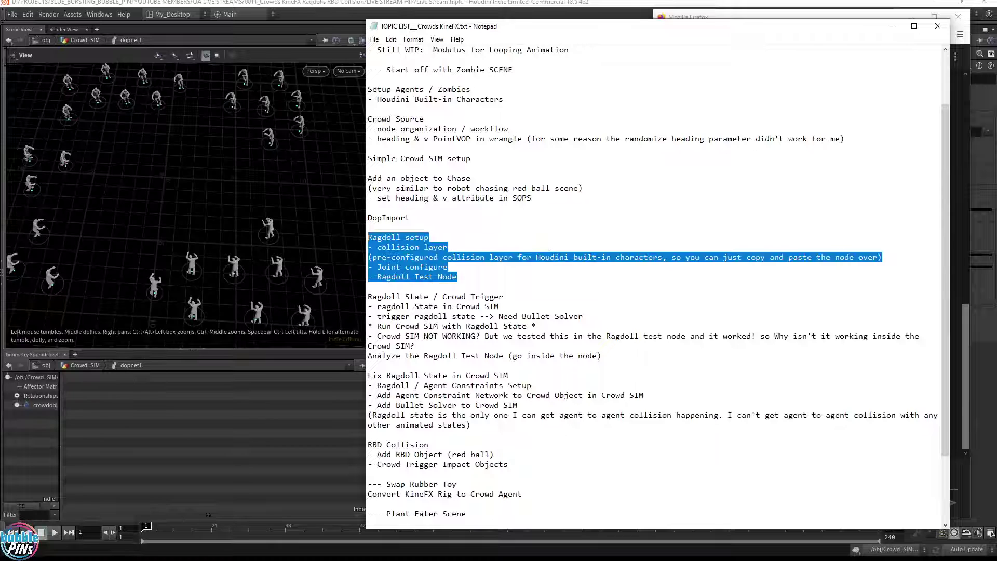
scroll(654, 288, "up", 3)
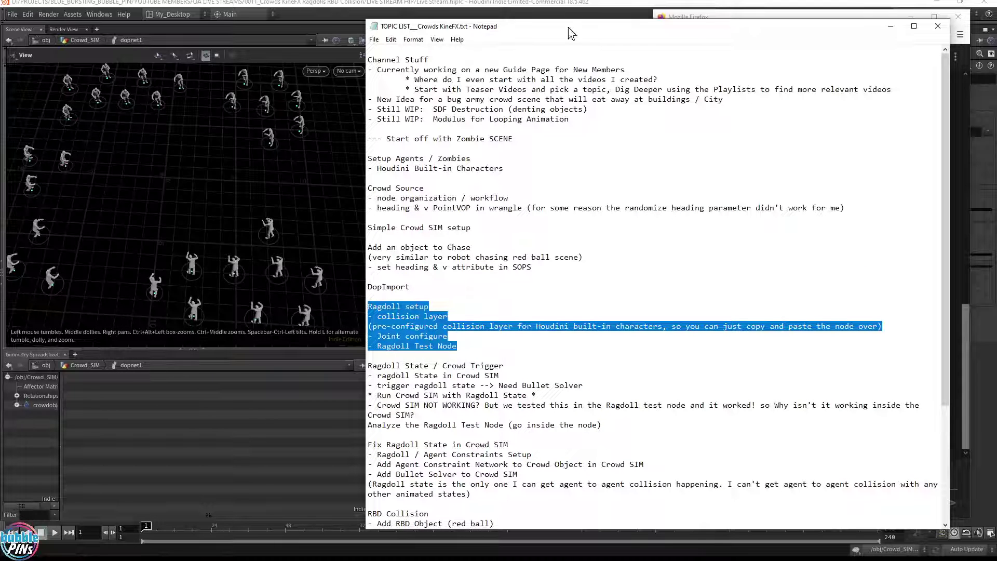
left_click_drag(567, 27, 996, 31)
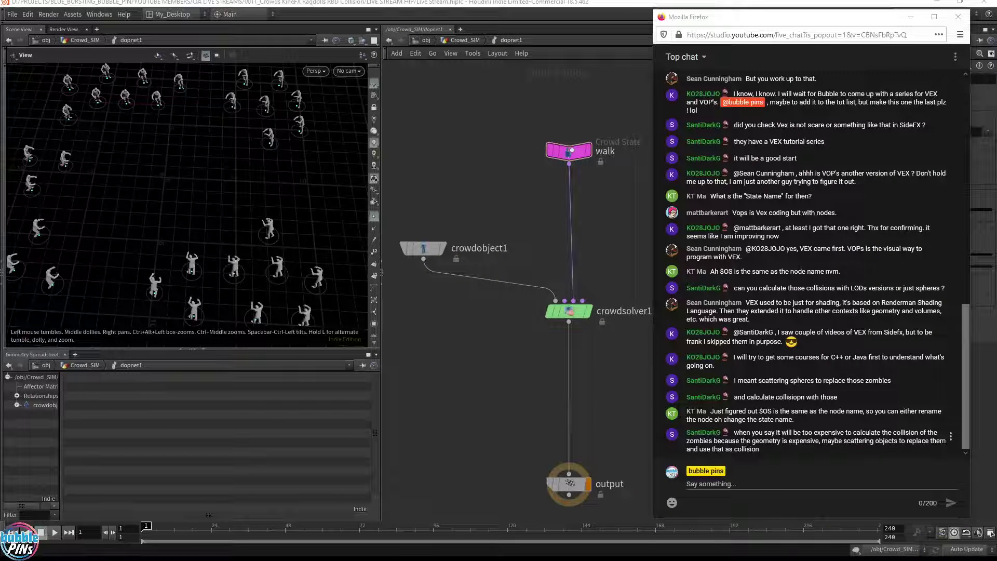
Read the Firefox live chat message about scattering objects for collision, and clear the chat window from the screen.
left_click_drag(832, 432, 743, 432)
left_click_drag(709, 16, 996, 29)
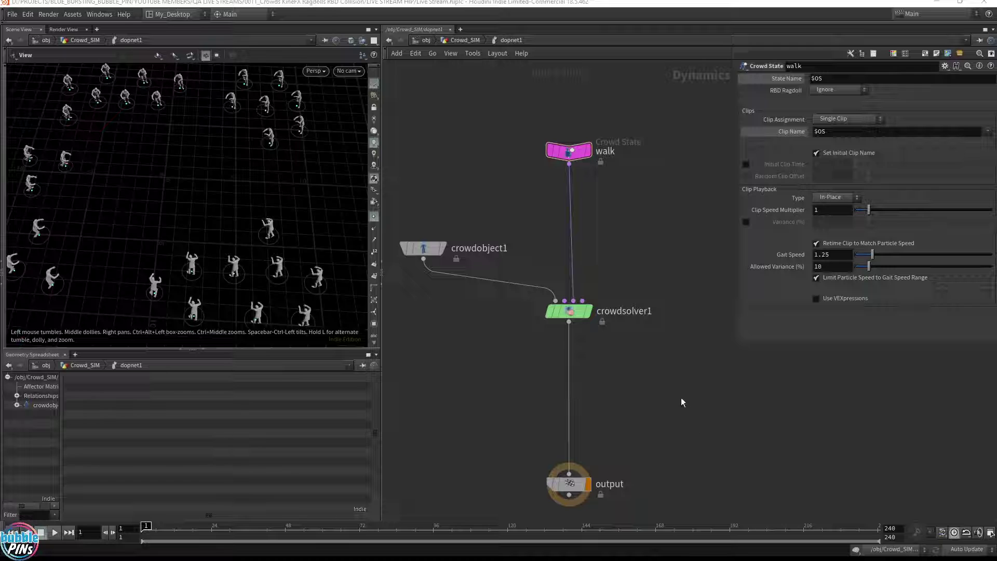
left_click(984, 2)
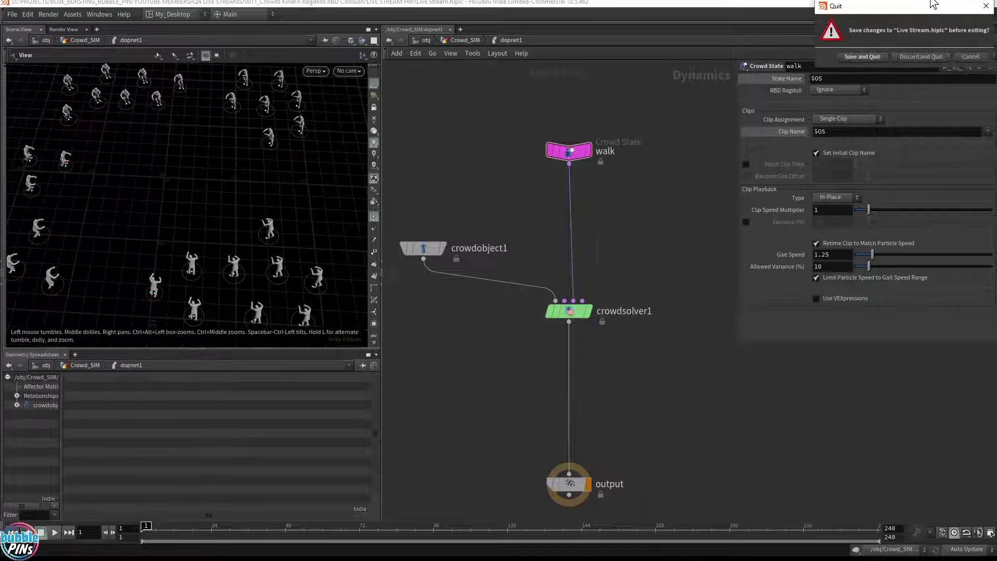
left_click(971, 58)
Paste the Follow_me_Sphere geometry object at the obj level, place it between zombie_Agent and Crowd_SIM, and display it.
left_click(466, 40)
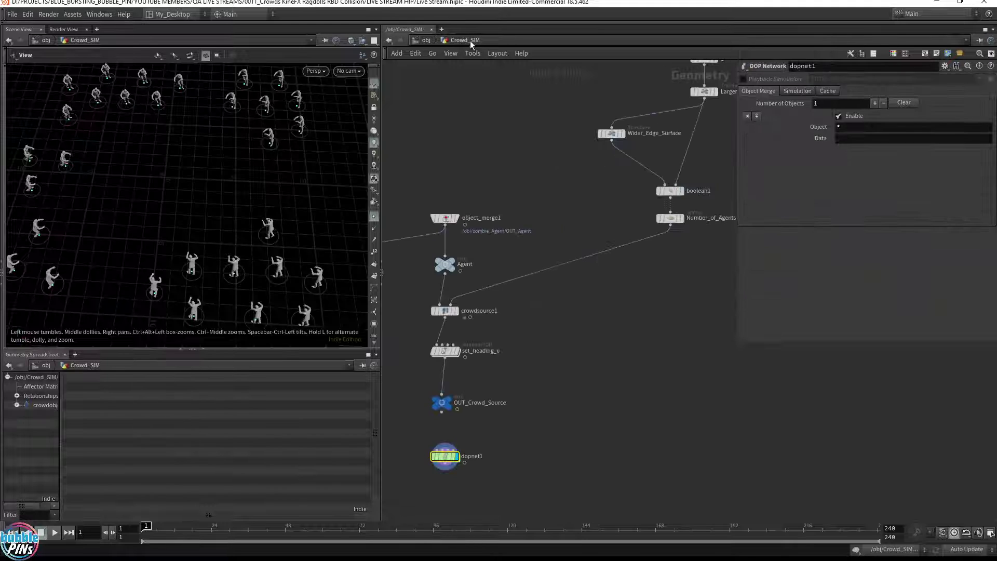
left_click(426, 40)
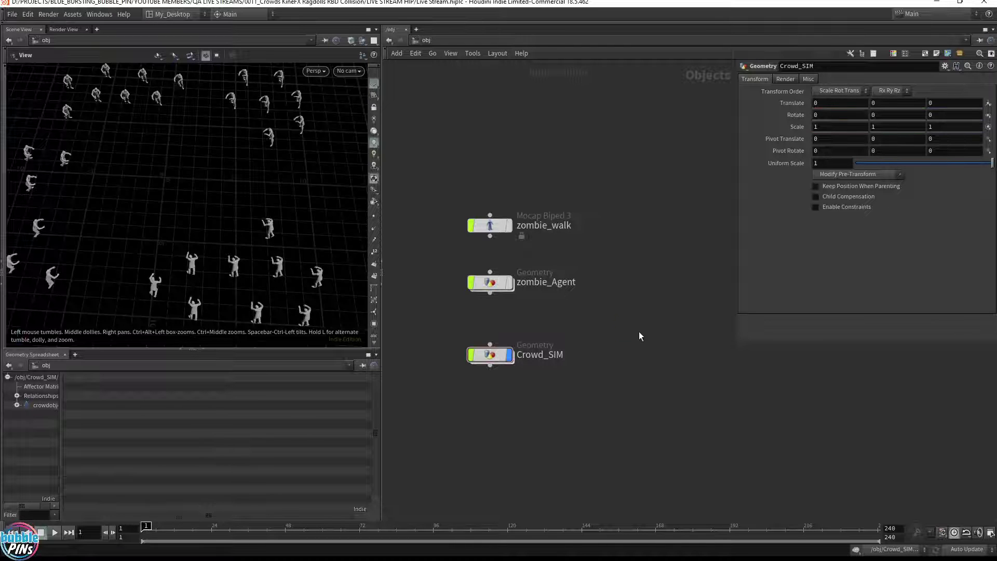
key("ctrl+v")
left_click_drag(640, 332, 502, 388)
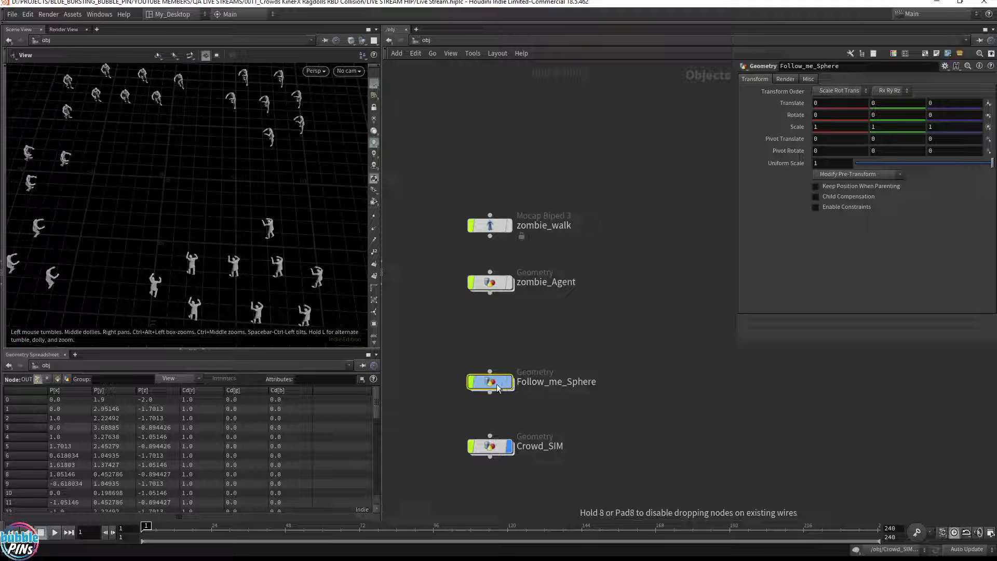
left_click(510, 388)
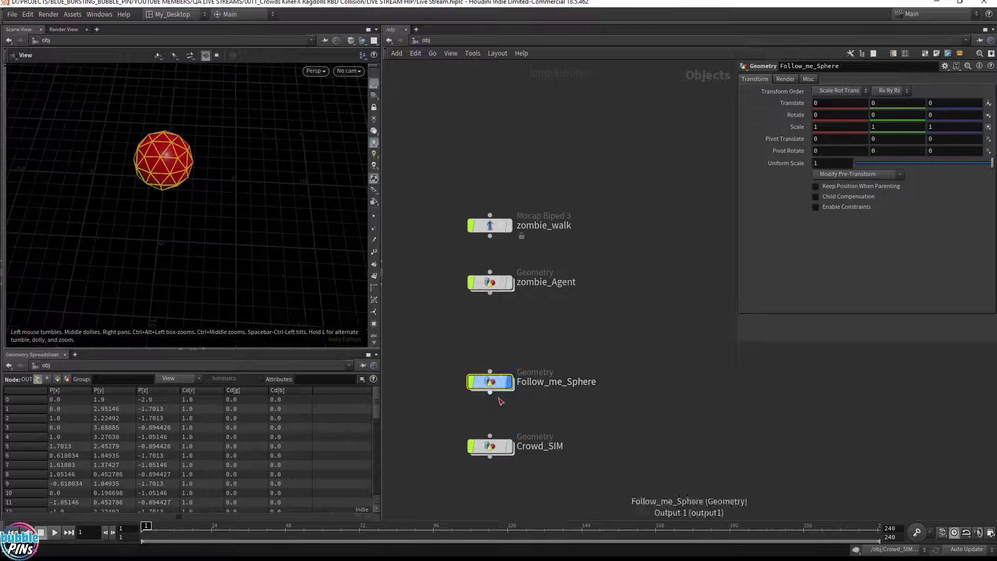
scroll(156, 189, "down", 3)
left_click_drag(156, 189, 269, 250)
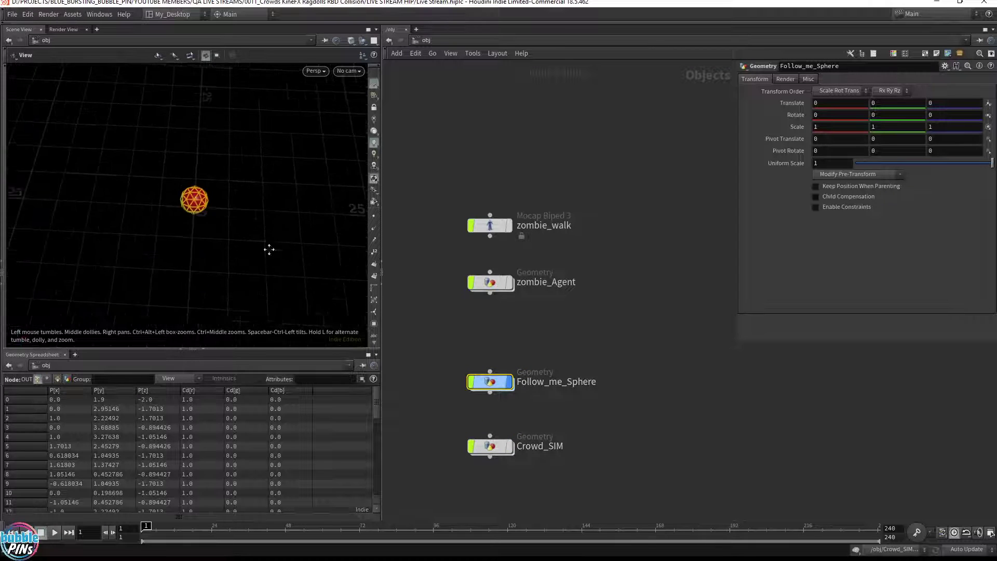
Inside Follow_me_Sphere, move vdbfrompolygons1 and OUT_RBD_VDB away from the main sphere chain.
double_click(490, 381)
scroll(533, 403, "down", 3)
middle_click_drag(566, 388, 509, 367)
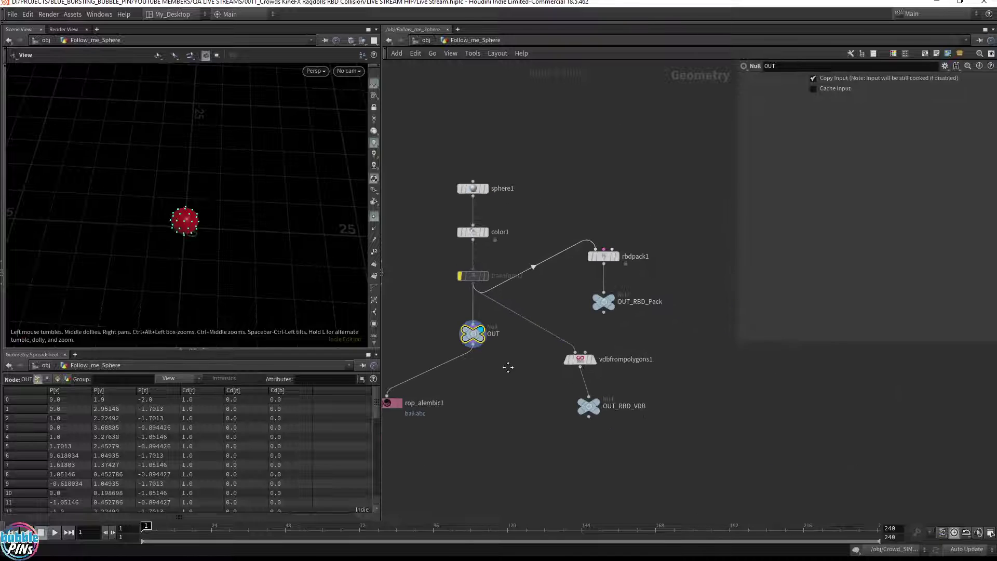
left_click_drag(635, 322, 563, 195)
middle_click_drag(586, 340, 612, 268)
left_click_drag(670, 389, 589, 260)
left_click_drag(618, 325, 716, 388)
Separate the rbdpack1 and OUT_RBD_Pack pair from the sphere chain and line up the vdbfrompolygons1 branch beneath it.
middle_click_drag(685, 286, 612, 287)
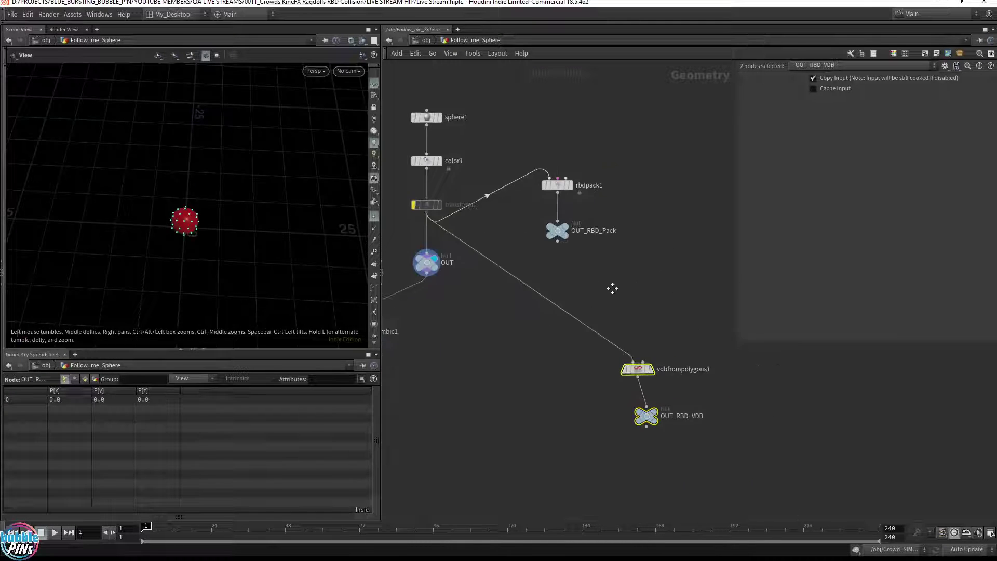
left_click_drag(640, 285, 637, 255)
left_click_drag(668, 201, 617, 324)
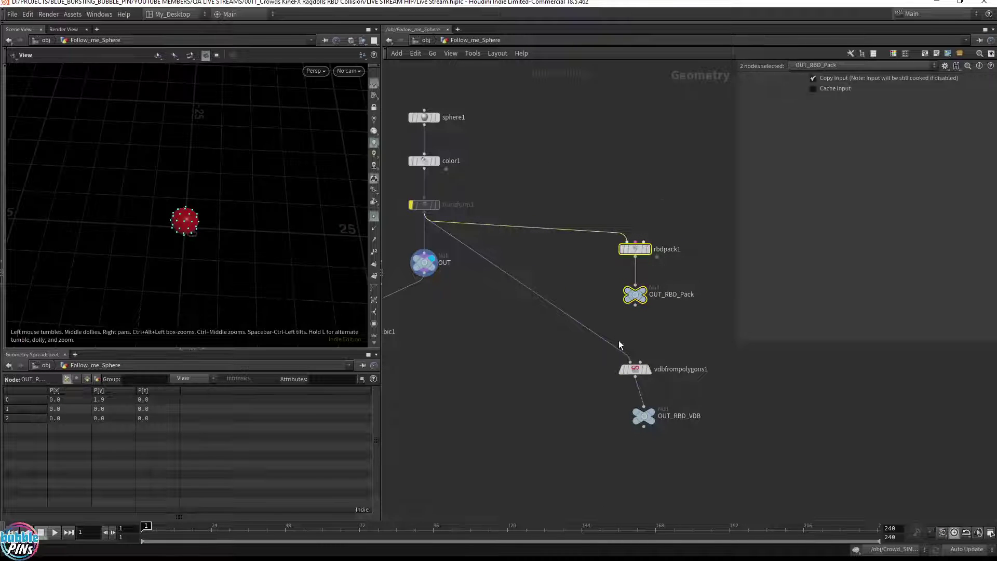
middle_click_drag(539, 349, 582, 310)
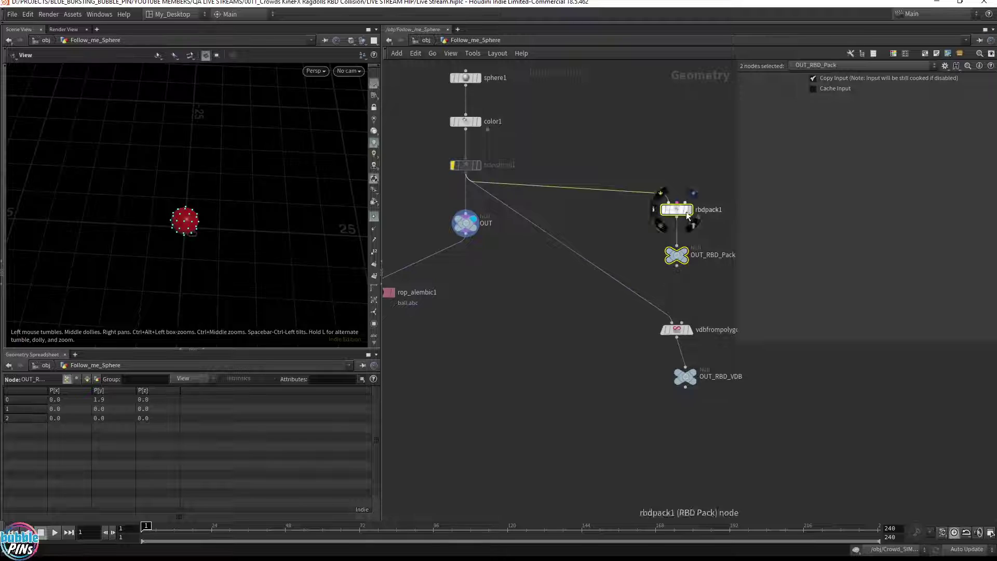
left_click_drag(684, 210, 640, 196)
left_click_drag(731, 289, 612, 467)
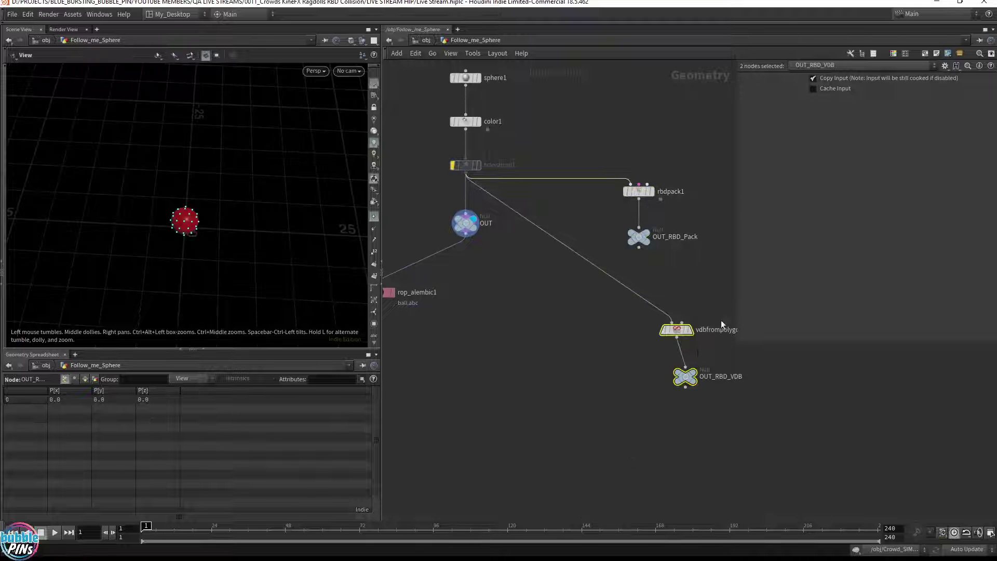
left_click_drag(685, 336, 496, 195)
left_click(667, 328)
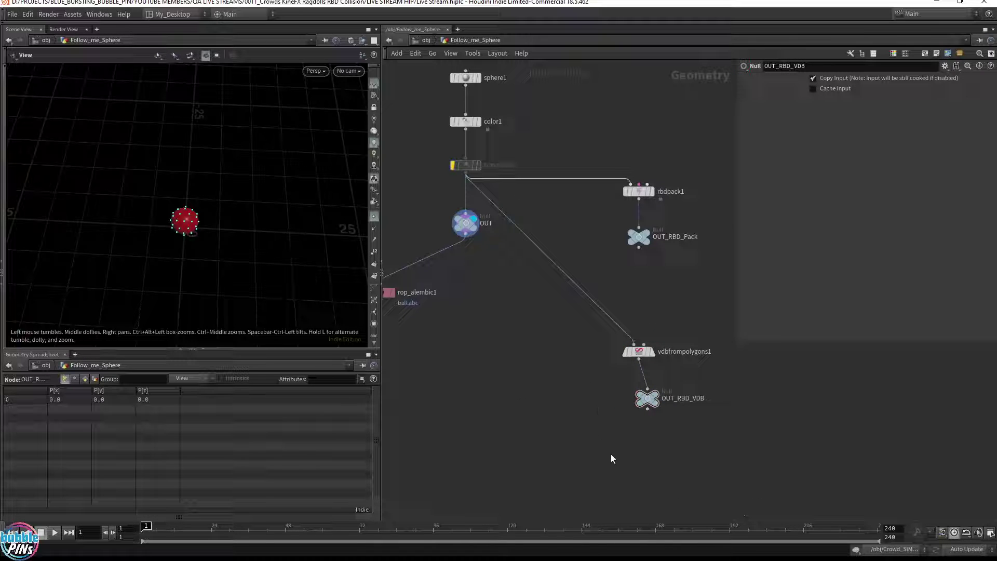
Color vdbfrompolygons1 and OUT_RBD_VDB black, and align OUT_RBD_VDB directly under vdbfrompolygons1.
left_click_drag(595, 461, 662, 342)
key("c")
left_click(926, 513)
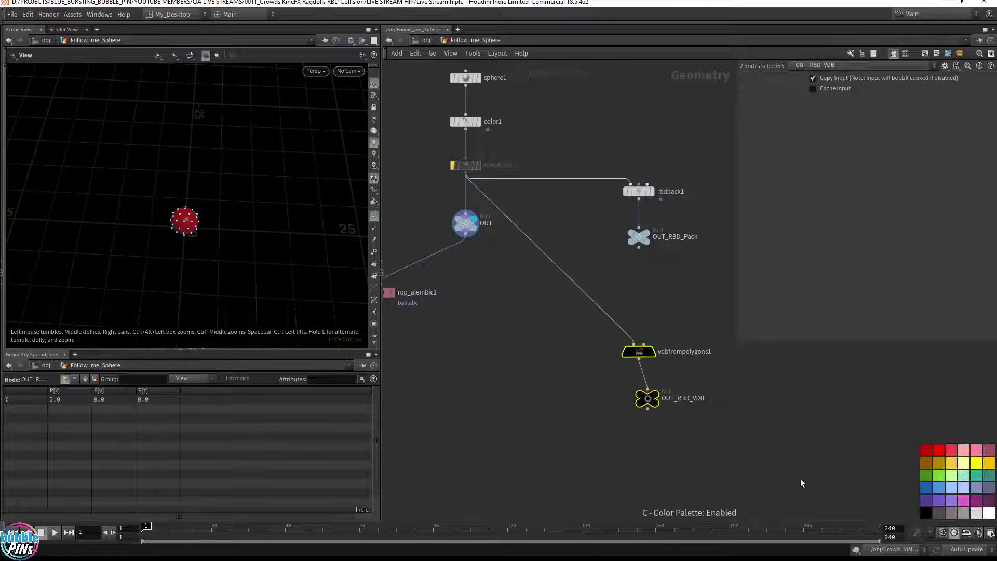
left_click(647, 399)
left_click_drag(647, 403, 638, 402)
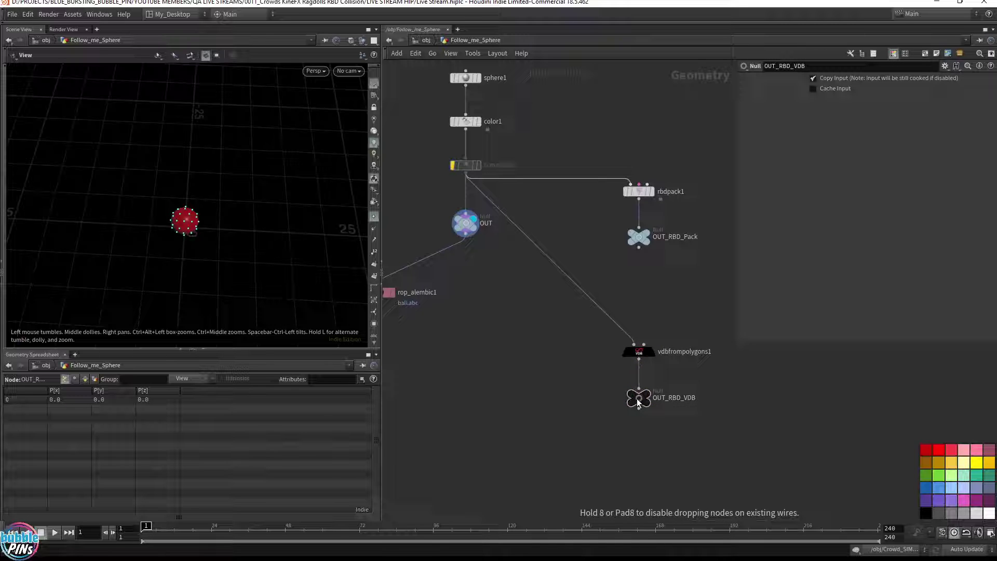
key("h")
Save the scene from the obj level and open the dopnet1 network inside Crowd_SIM.
left_click(439, 40)
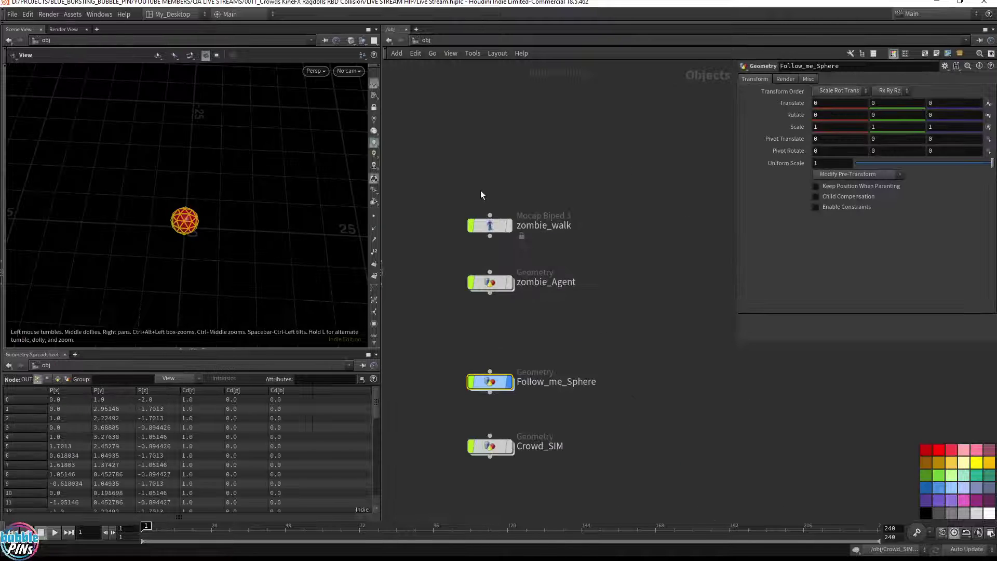
key("ctrl+s")
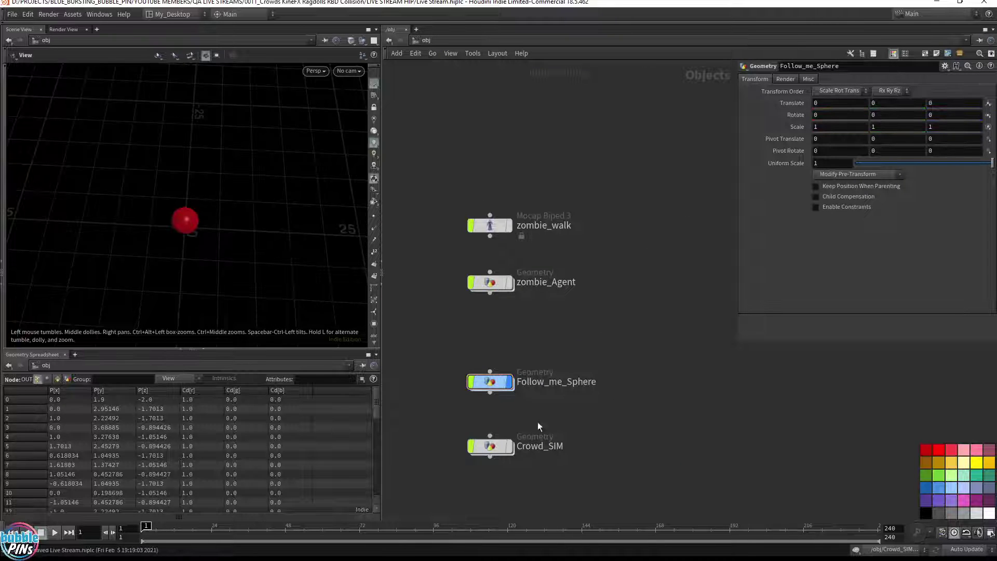
double_click(493, 446)
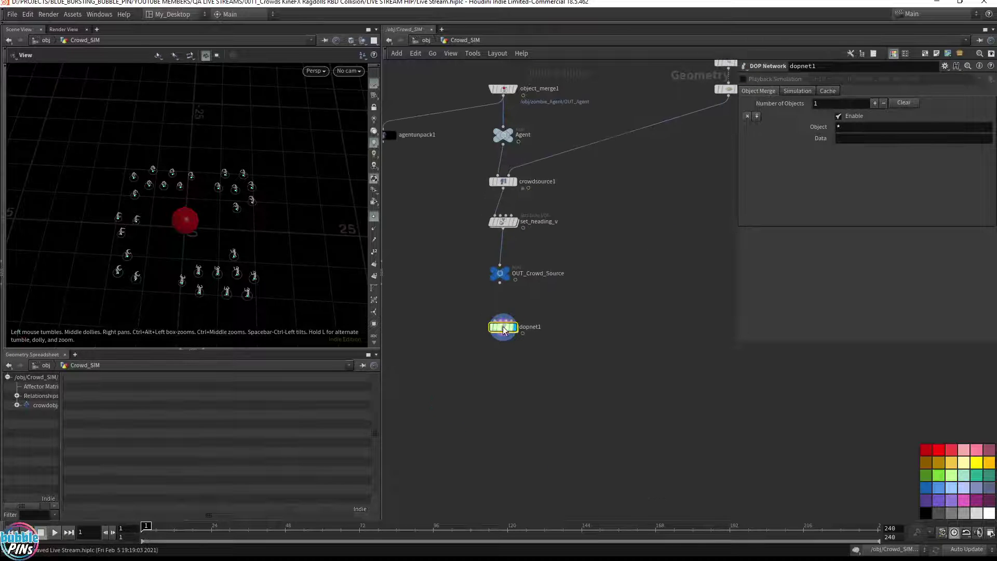
double_click(504, 326)
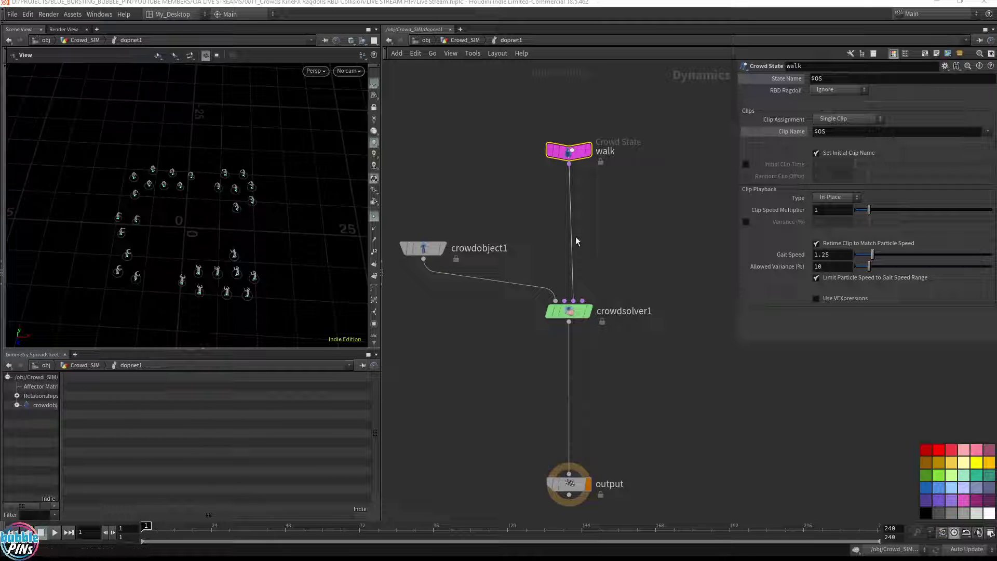
mouse_move(252, 217)
left_mouse_down()
mouse_move(251, 232)
mouse_move(256, 223)
left_mouse_up()
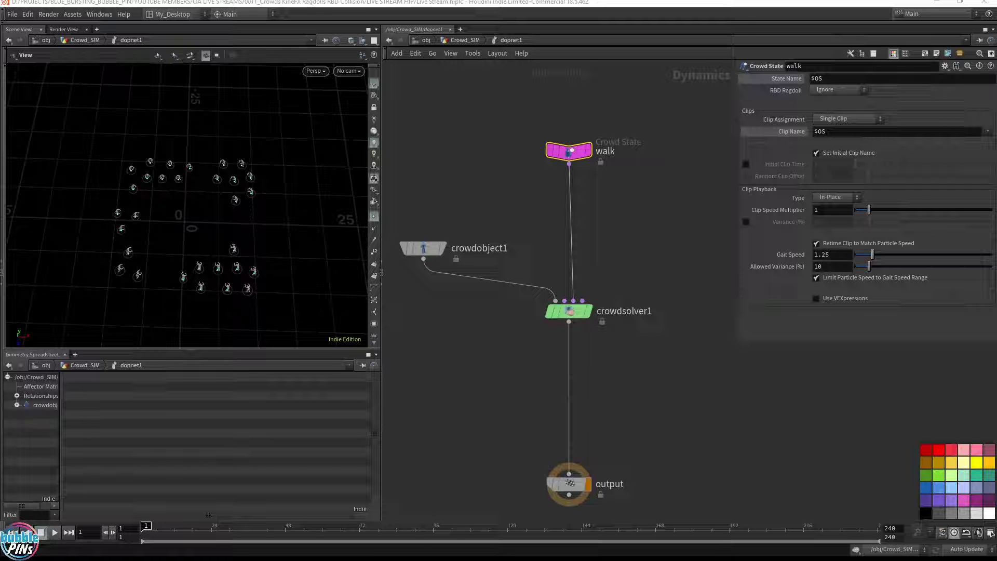
Open the Follow_me_Sphere network, take transform1 out of bypass, and select the OUT node.
left_click(424, 40)
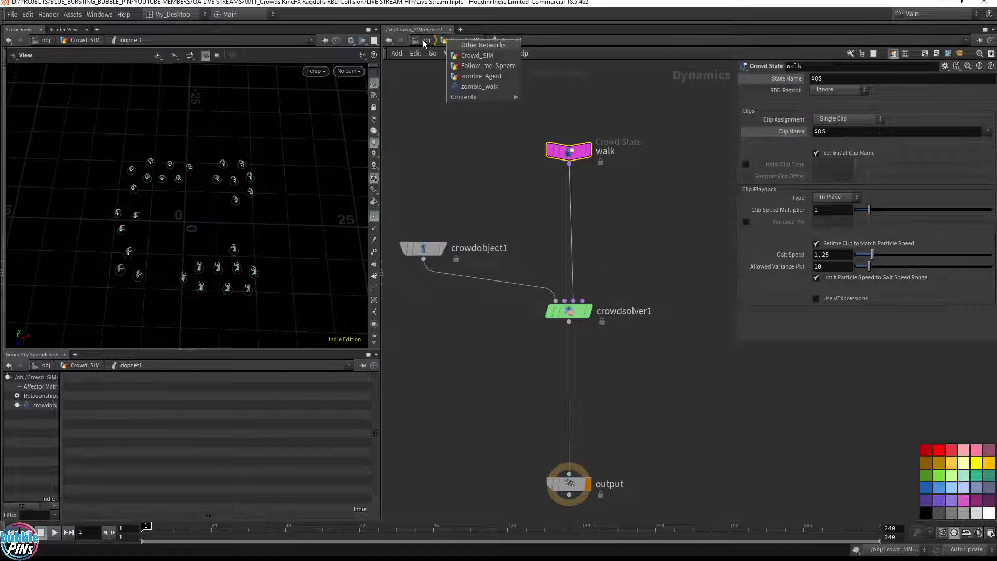
left_click(425, 40)
double_click(488, 380)
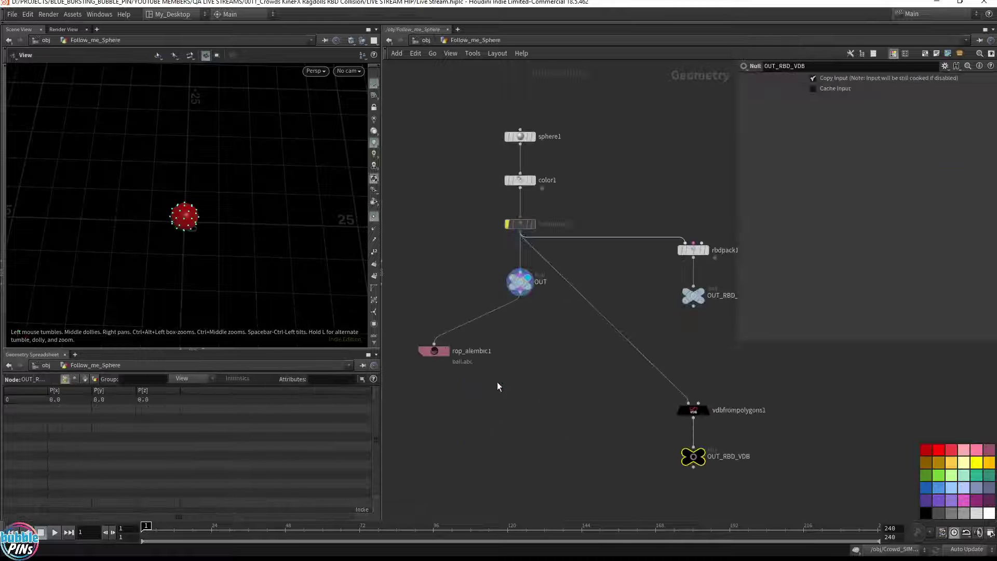
mouse_move(529, 225)
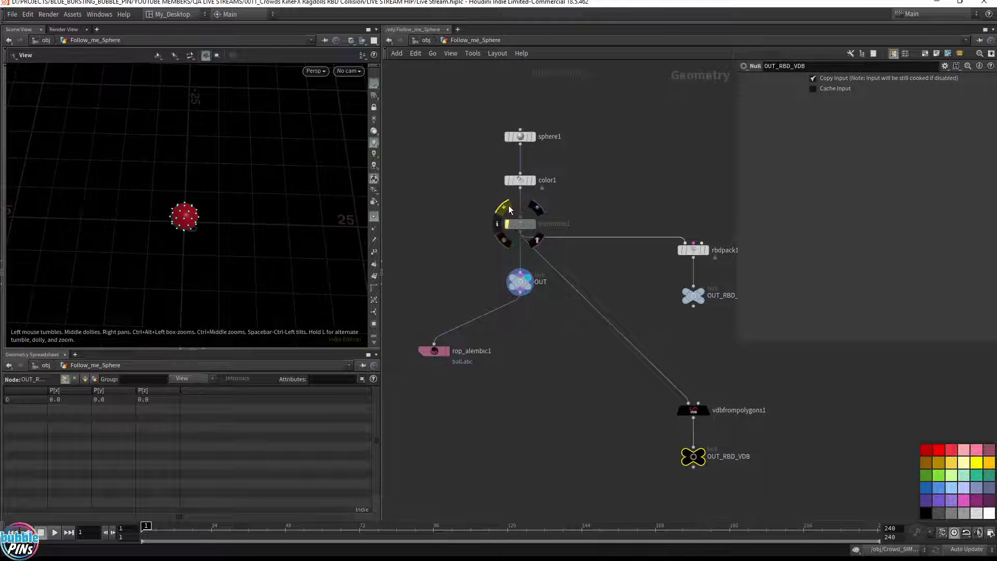
left_click(520, 281)
left_click_drag(189, 220, 230, 222)
scroll(230, 222, "up", 3)
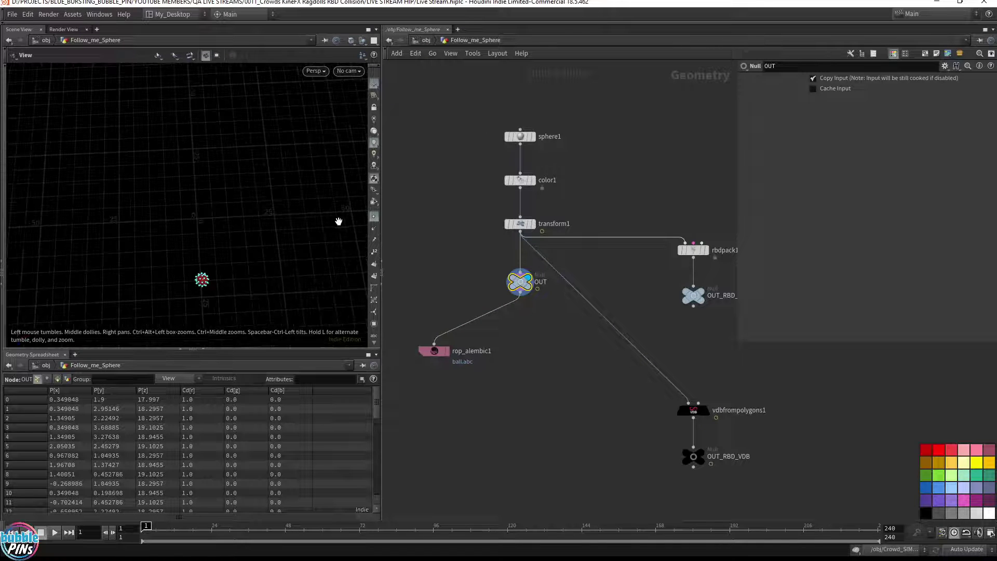
Turn off point display in the viewport, play the sphere's animation, and return to the first frame.
left_click(374, 216)
left_click(454, 276)
key("Up")
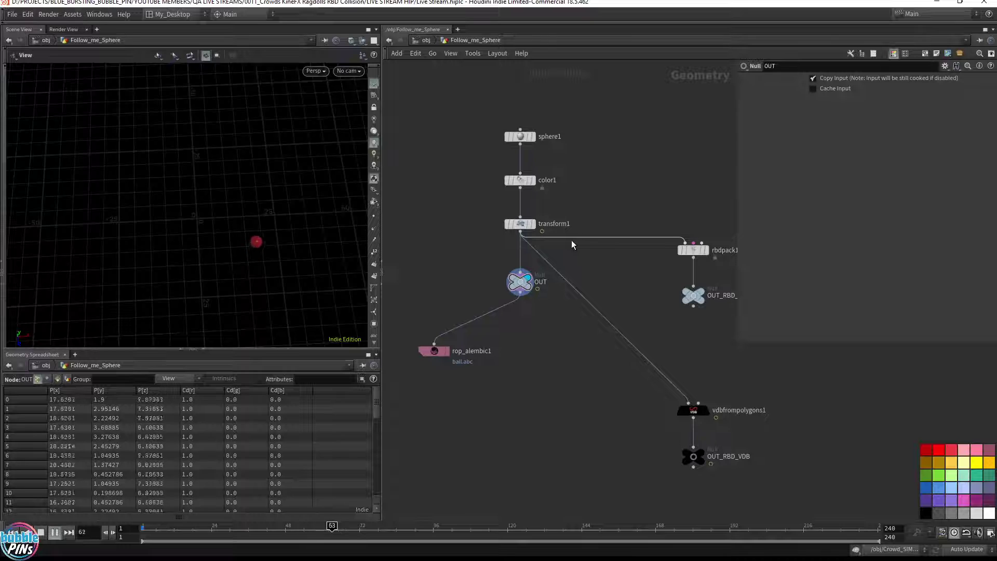
key("ctrl+Up")
Set transform1's X translate to sin($F*3)*20 and its Z translate to cos($F*3)*20.
left_click_drag(450, 229, 519, 207)
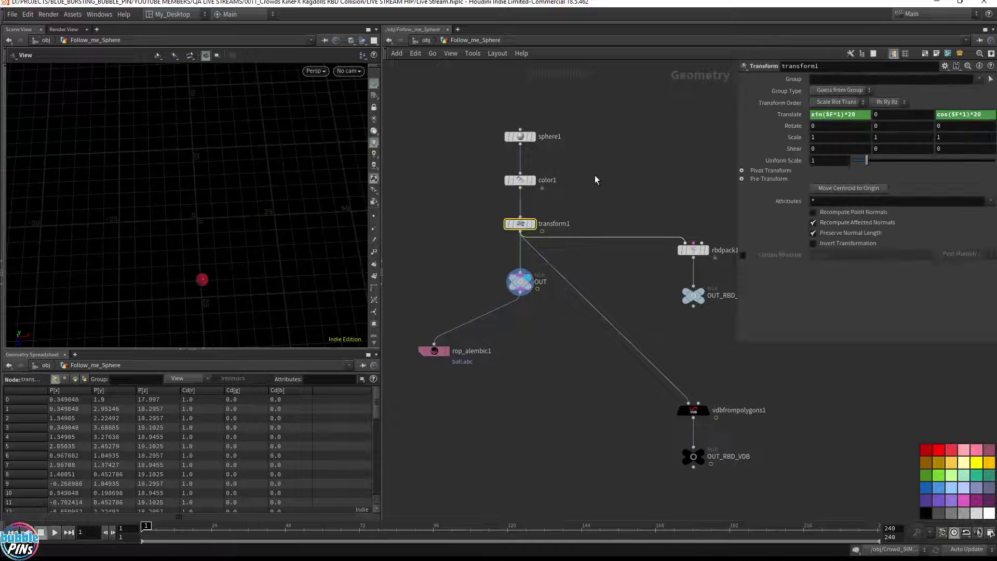
left_click(835, 114)
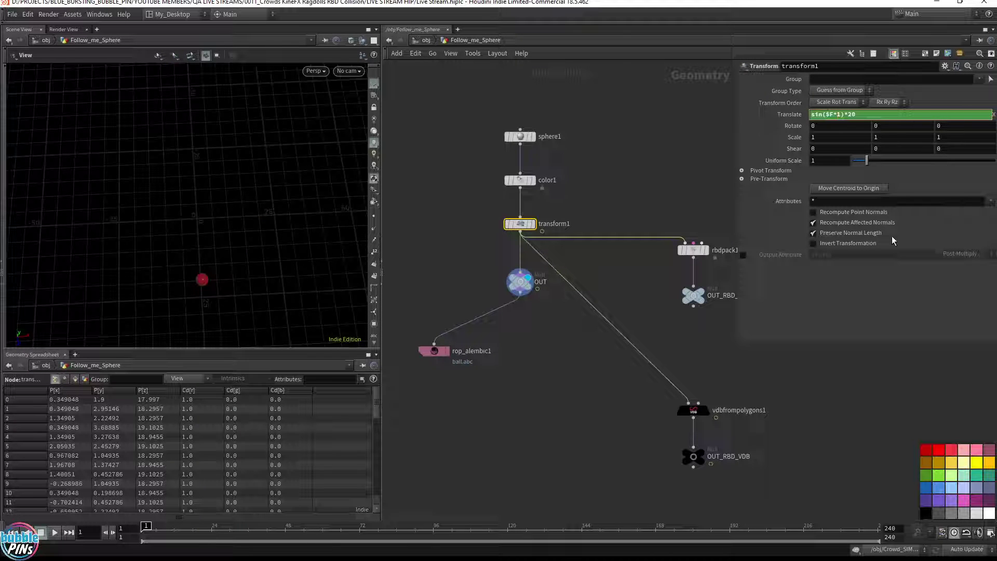
key("Delete")
type("3")
key("Tab")
key("Tab")
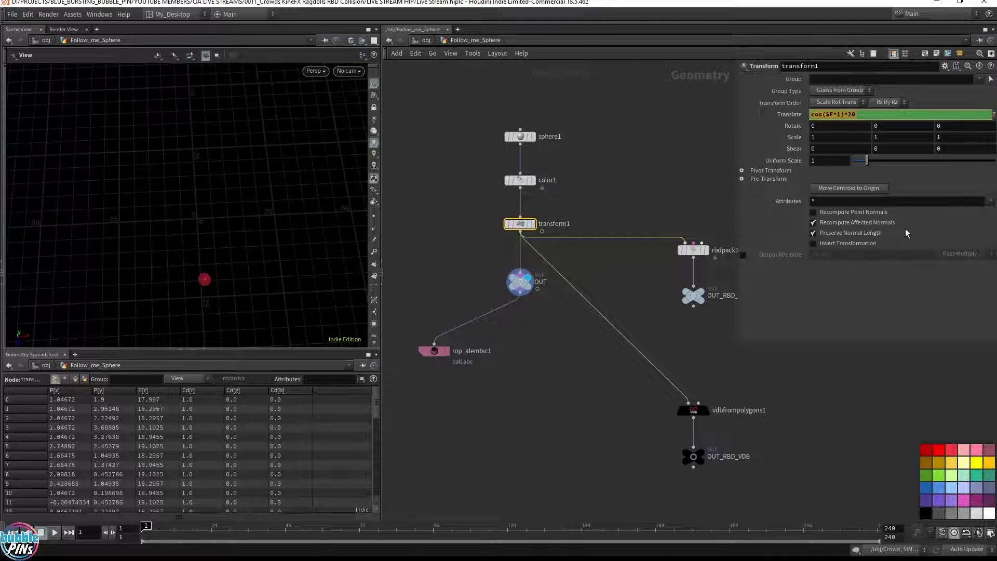
key("Left")
key("Left")
key("Left")
key("Left")
key("BackSpace")
type("3")
key("Return")
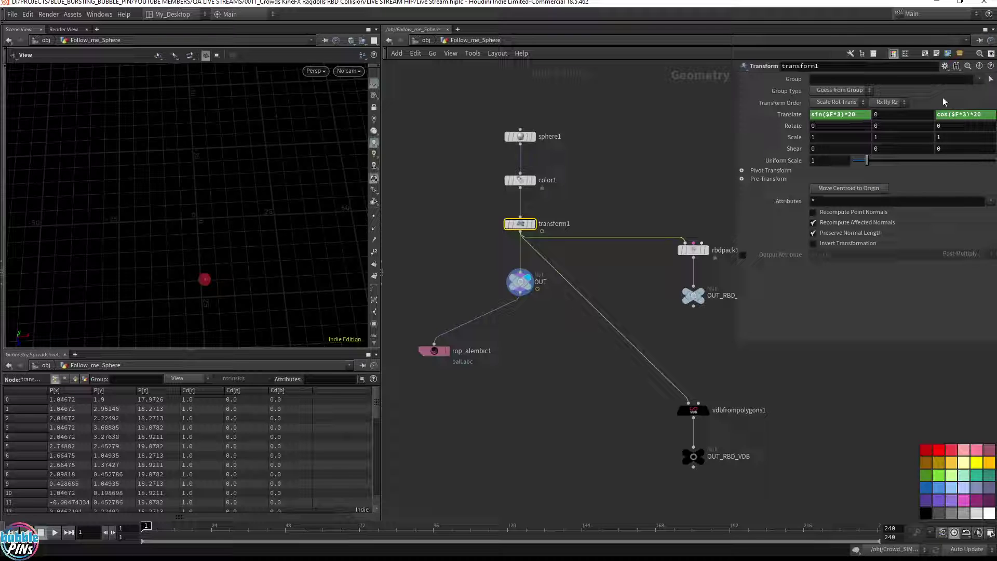
left_click(652, 162)
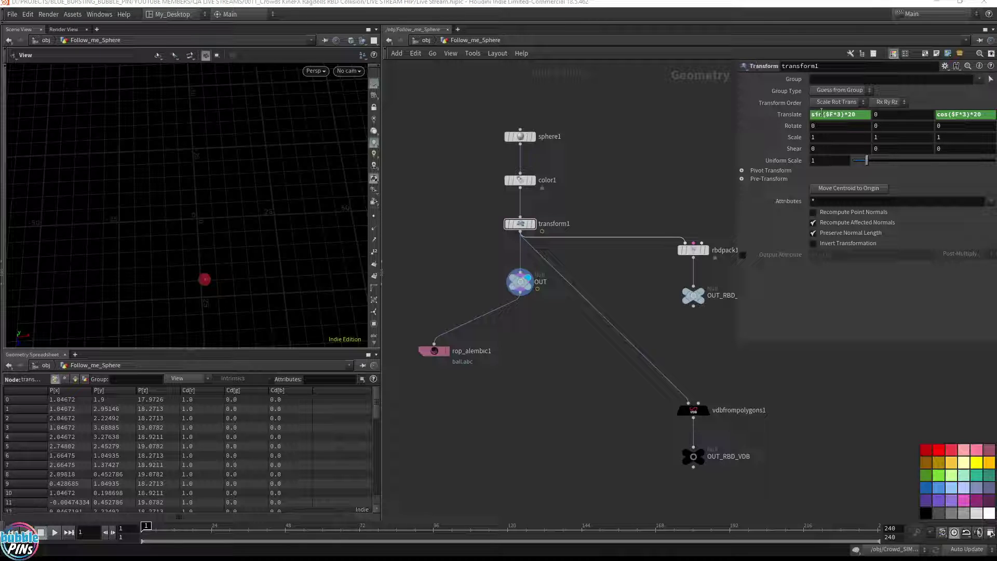
Switch to the browser, search the Bubble Pins home page for "sine", and open the article Sine Wave Animated Motion.
left_click(840, 114)
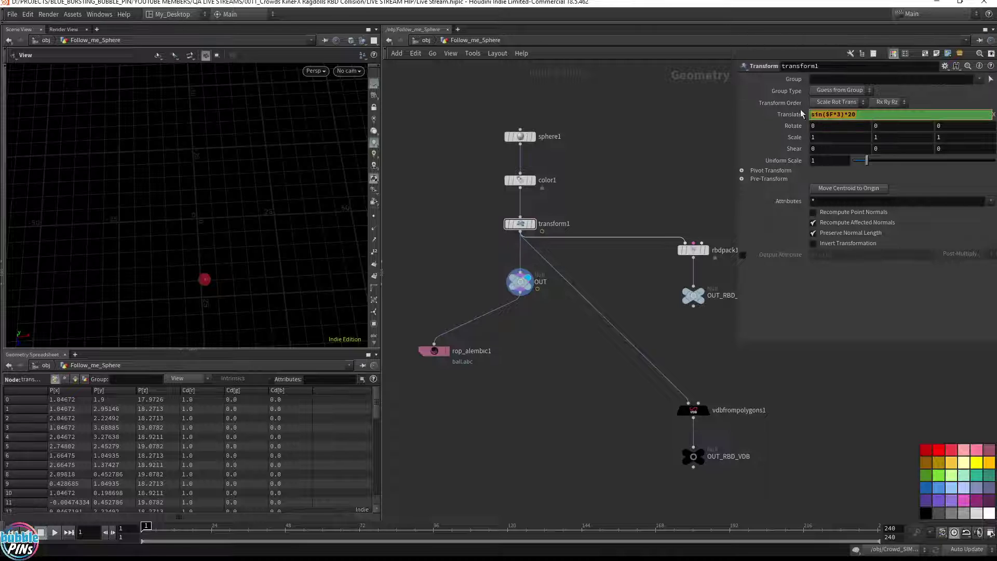
left_click_drag(996, 47, 740, 68)
scroll(591, 282, "up", 15)
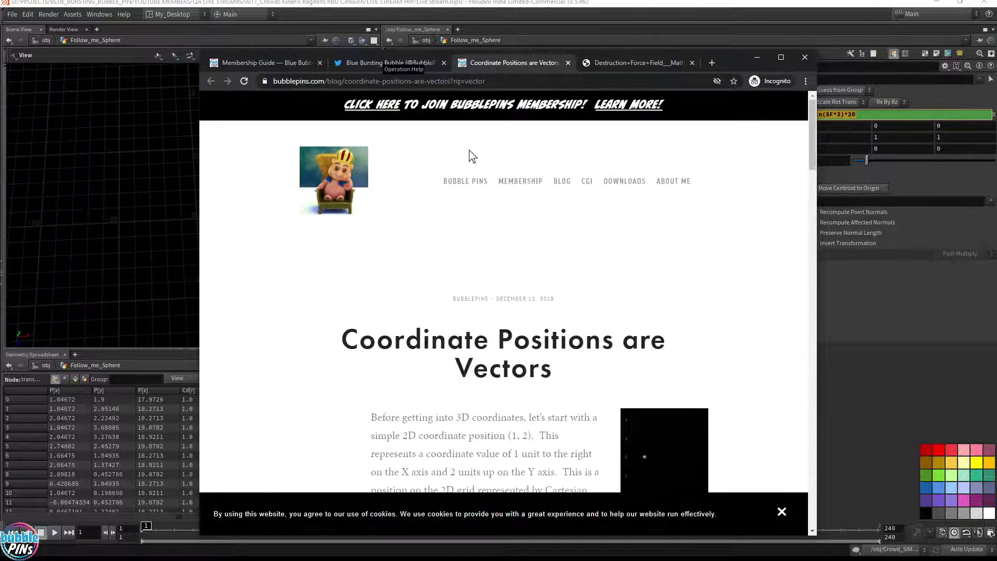
left_click(482, 186, "ctrl")
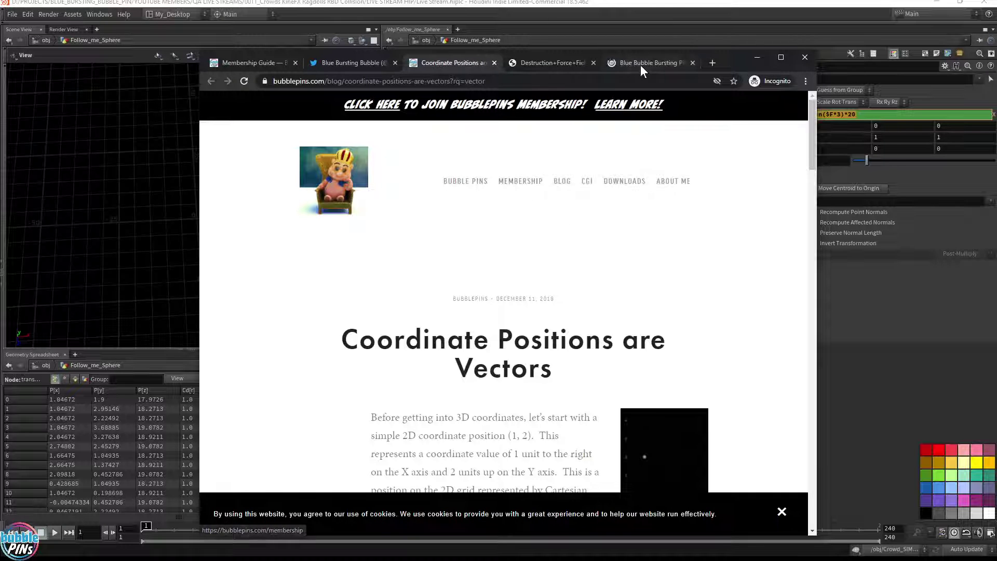
left_click(642, 63)
scroll(489, 310, "down", 15)
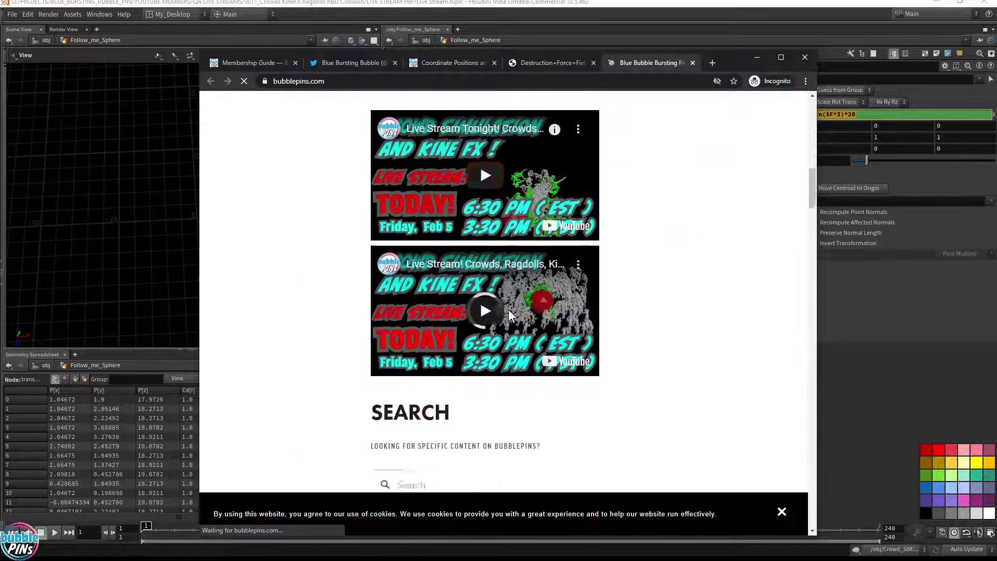
left_click(623, 165)
type("sine")
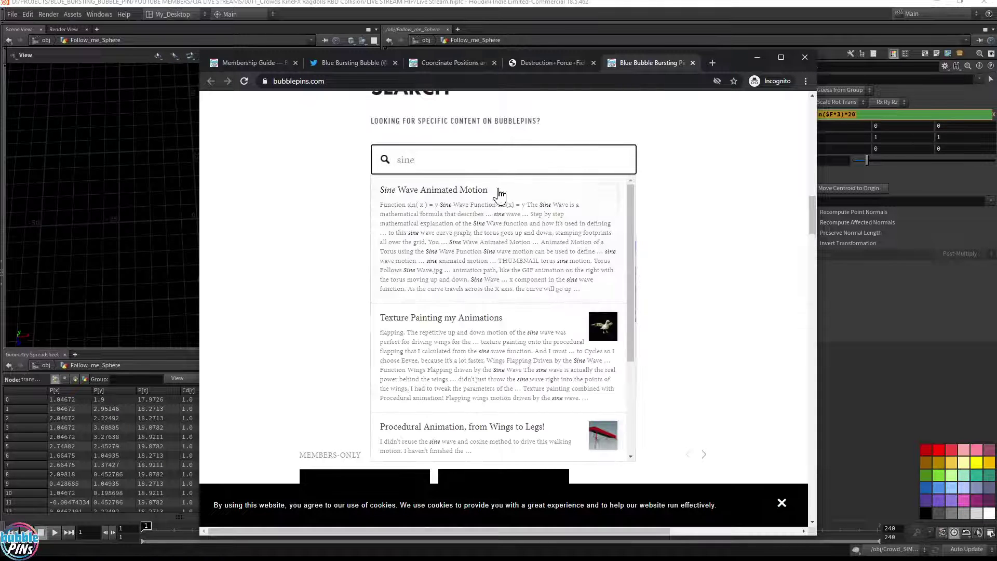
right_click(465, 198)
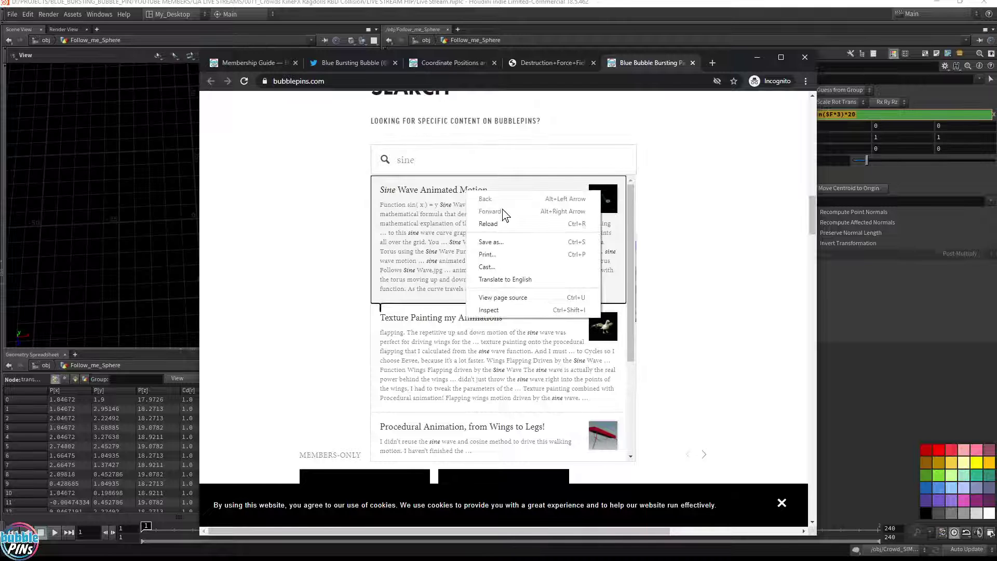
left_click(443, 208)
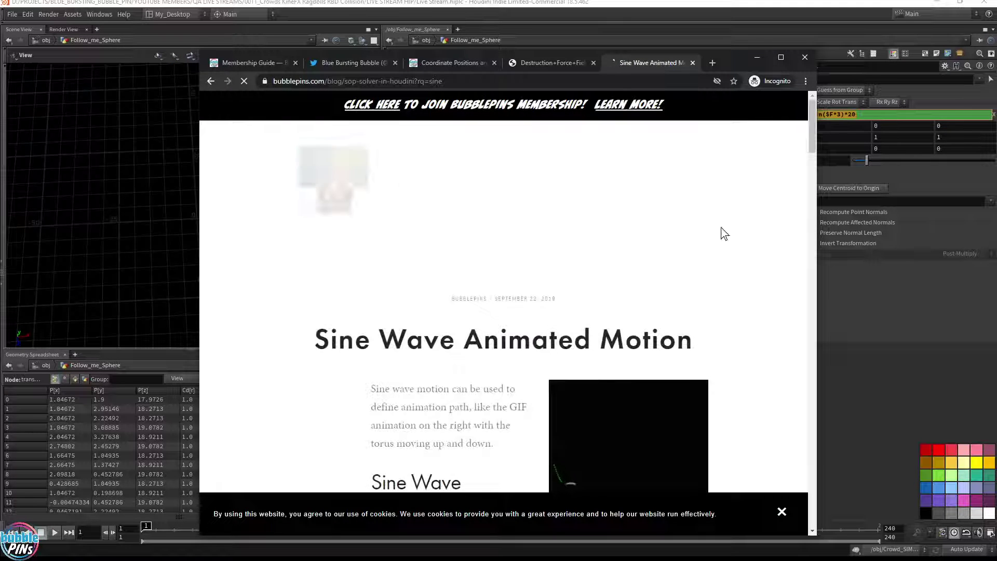
Examine the article's explanation of the sine function, frequency, abs() and amplitude, and return to Houdini's transform1 parameters.
scroll(703, 306, "down", 5)
scroll(675, 351, "down", 6)
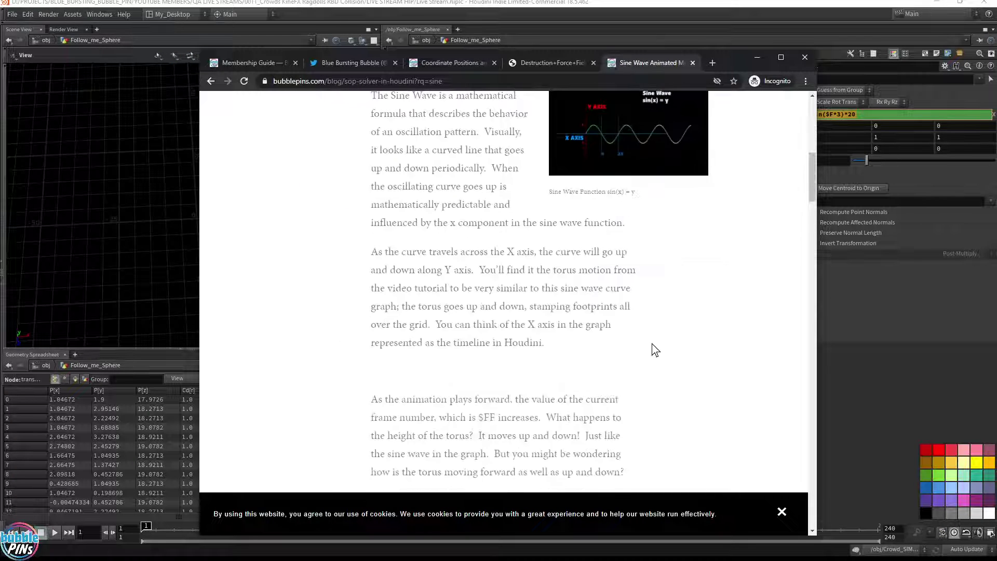
scroll(660, 281, "up", 4)
left_click_drag(730, 63, 652, 54)
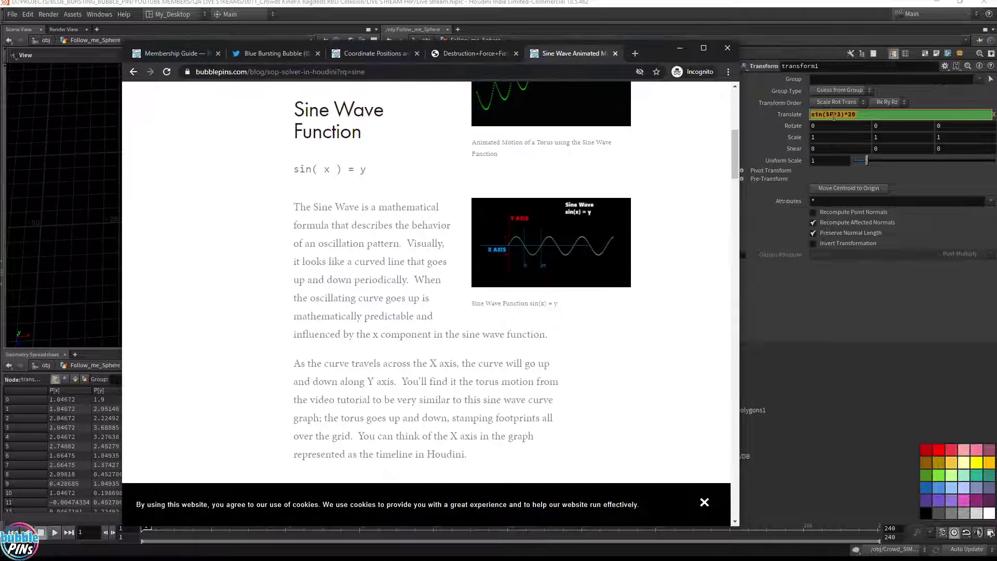
scroll(592, 311, "down", 12)
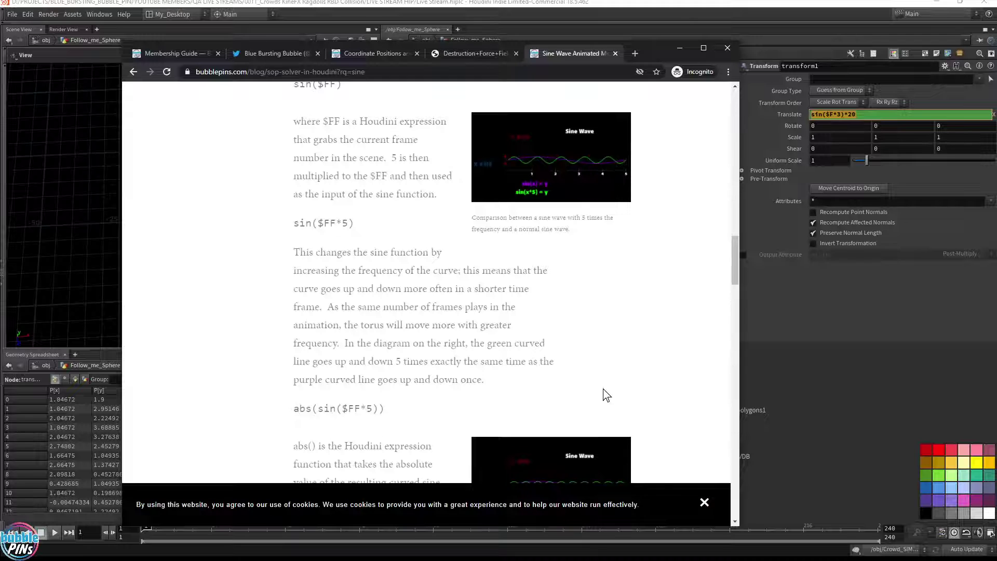
scroll(603, 389, "down", 5)
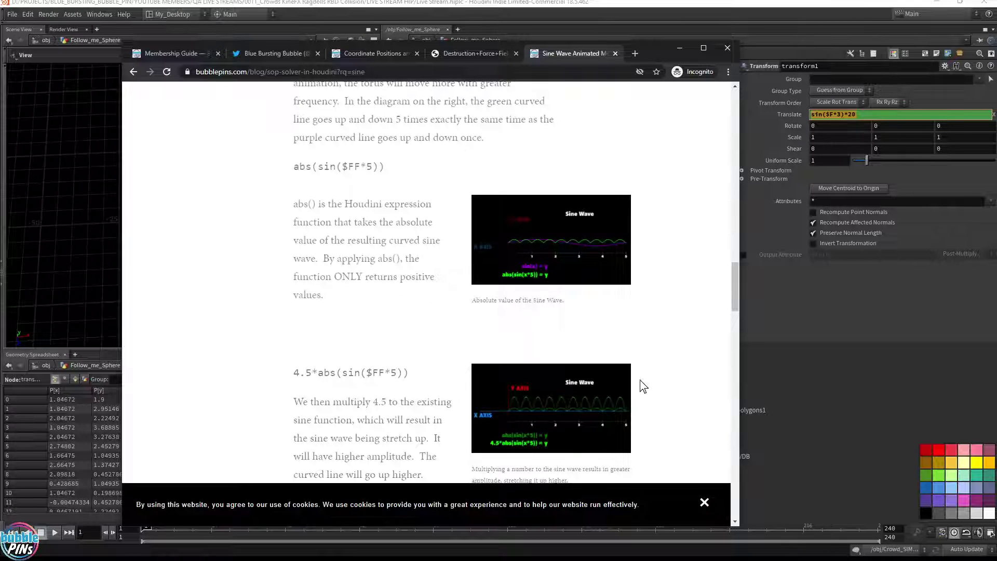
left_click(679, 47)
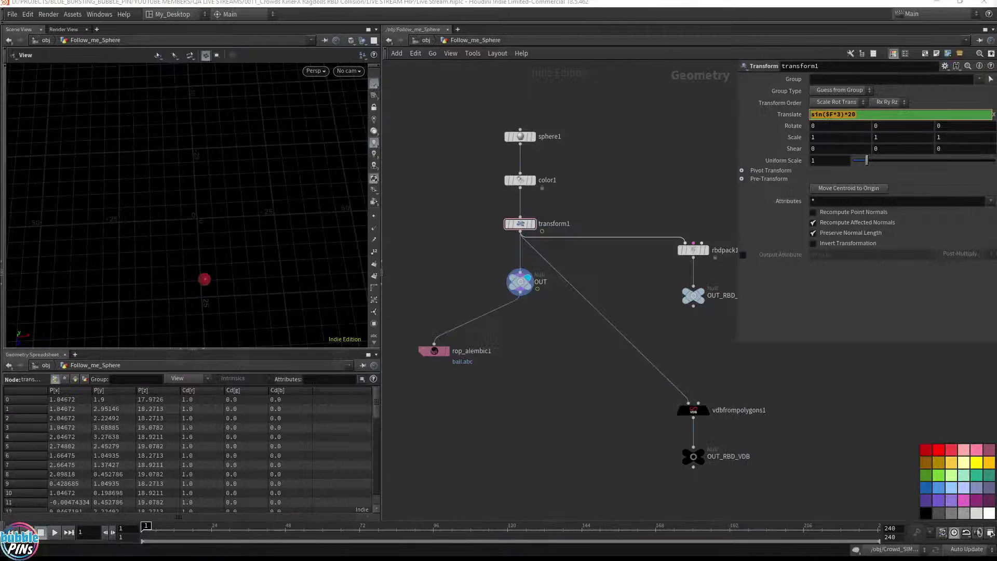
left_click(611, 156)
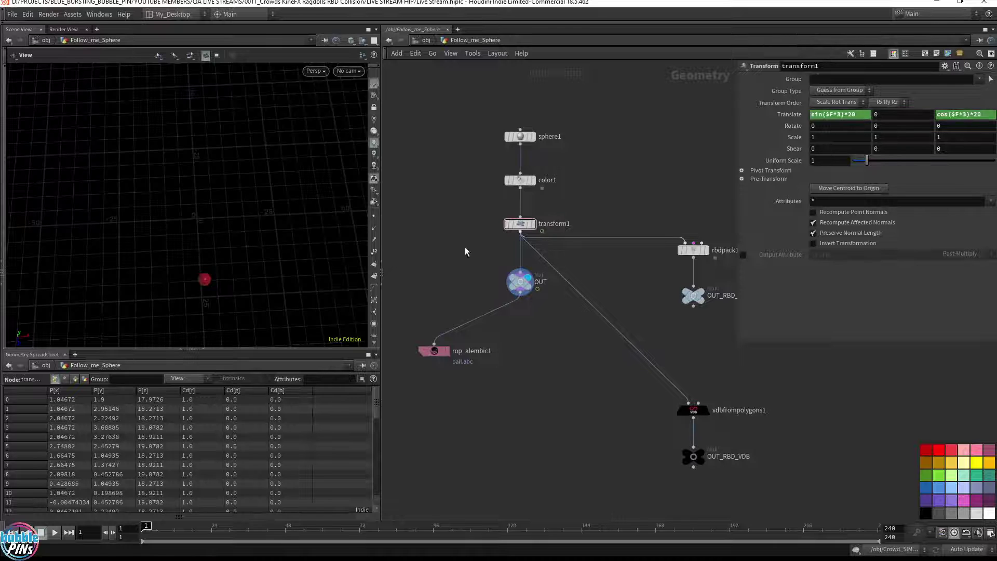
Preview the sphere's motion from frame 1, and go back into the dopnet1 network inside Crowd_SIM.
key("Up")
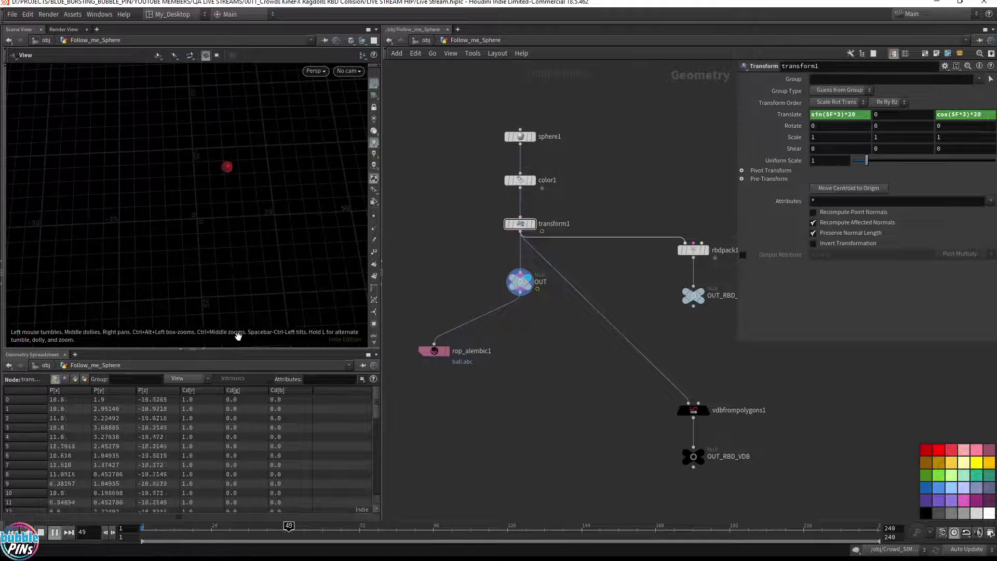
key("ctrl+Left")
left_click(423, 41)
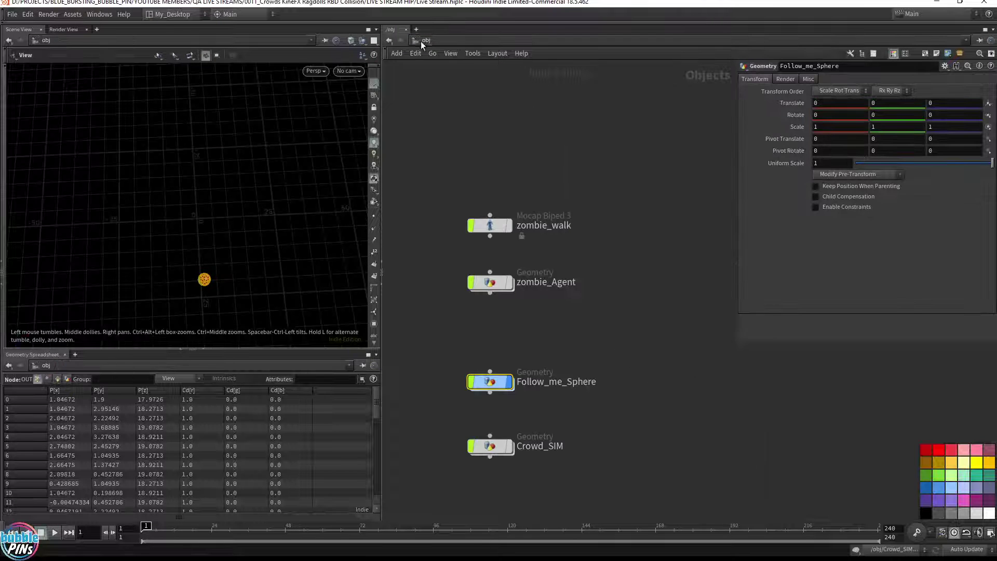
double_click(487, 442)
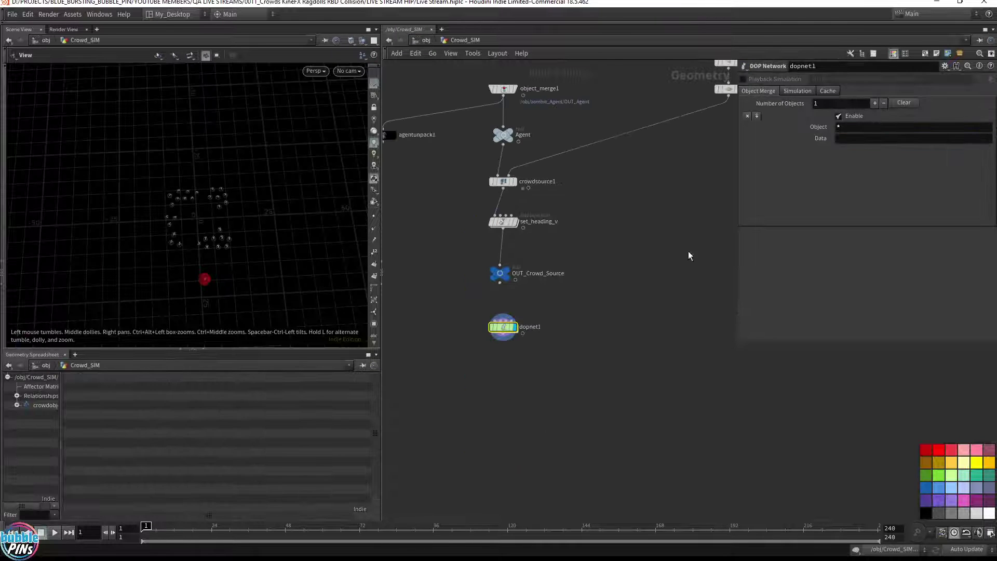
double_click(523, 366)
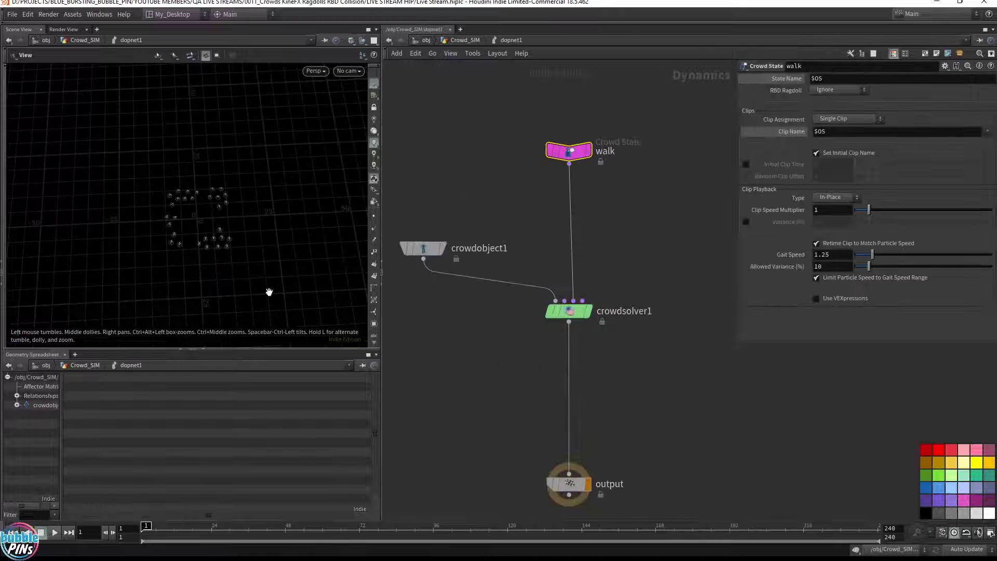
middle_click_drag(129, 203, 289, 211)
right_click_drag(289, 211, 245, 191)
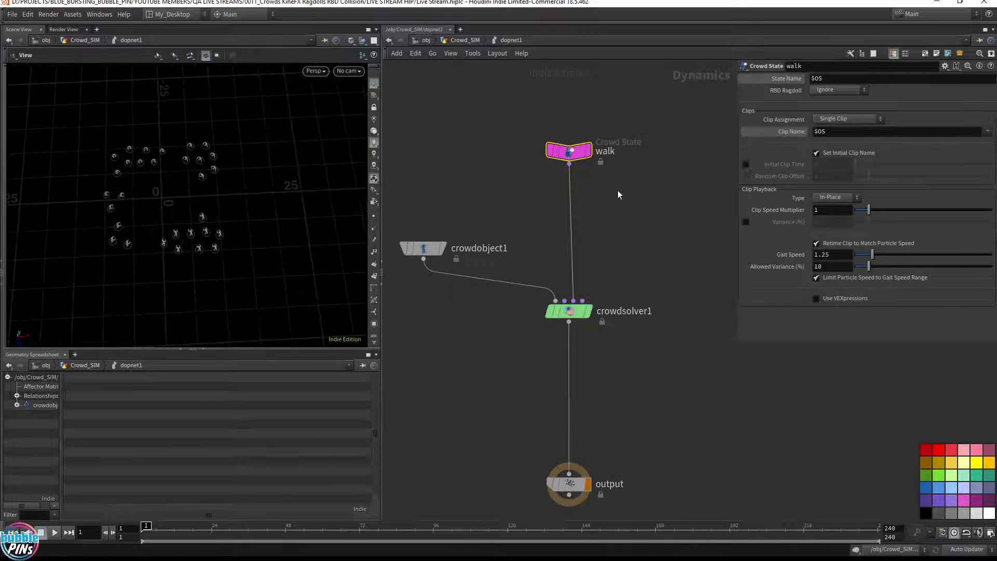
Move the walk state higher above crowdsolver1, and add a POP Steer Seek node beside the wire between them.
left_click_drag(578, 155, 577, 114)
key("Tab")
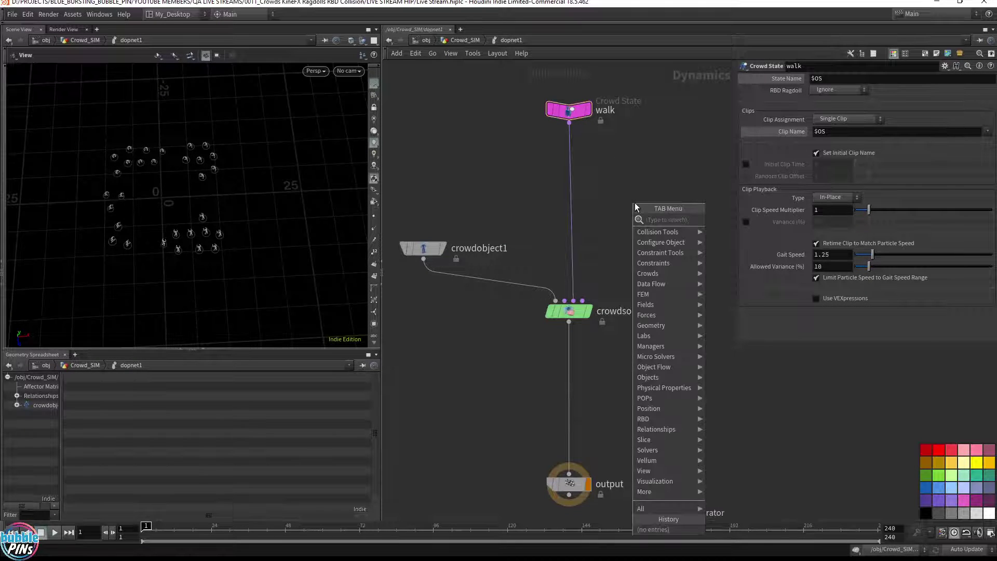
type("pop stee")
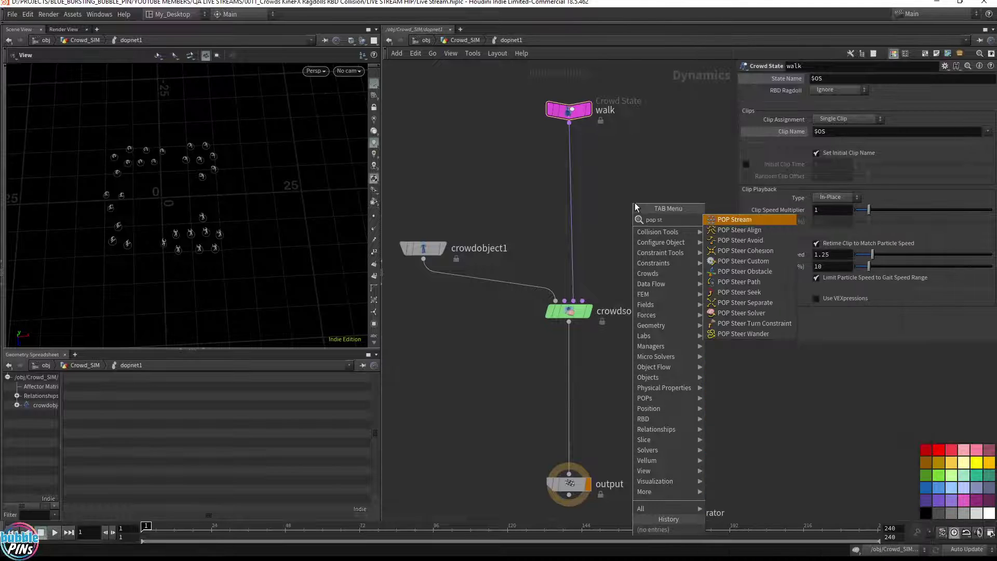
key("BackSpace")
key("BackSpace")
key("BackSpace")
type("eek")
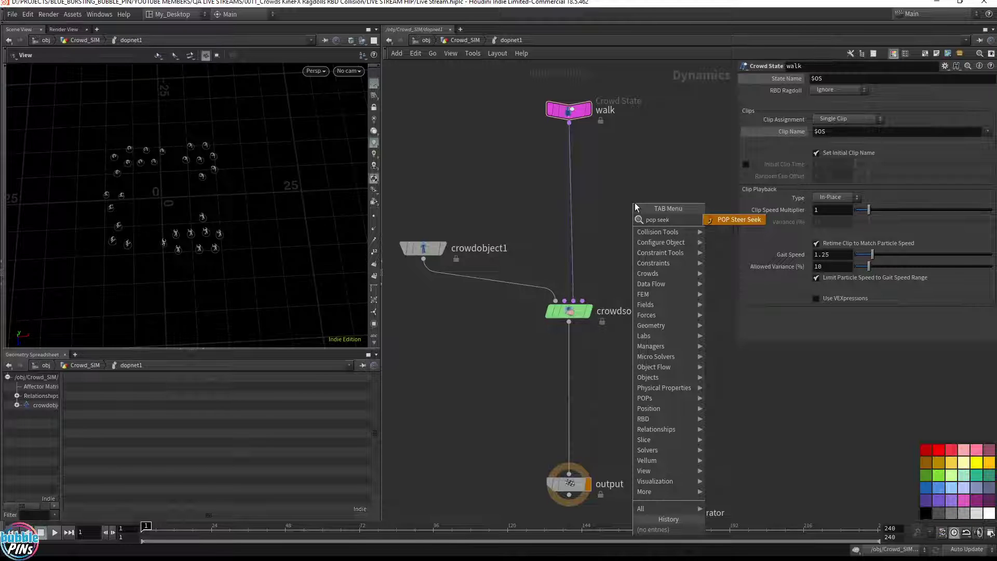
key("Return")
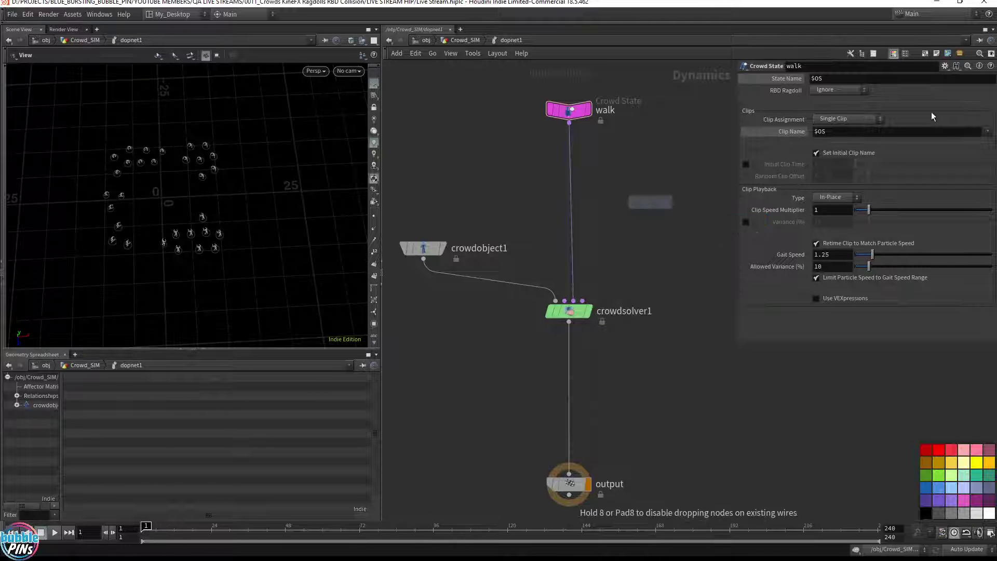
left_click(624, 195)
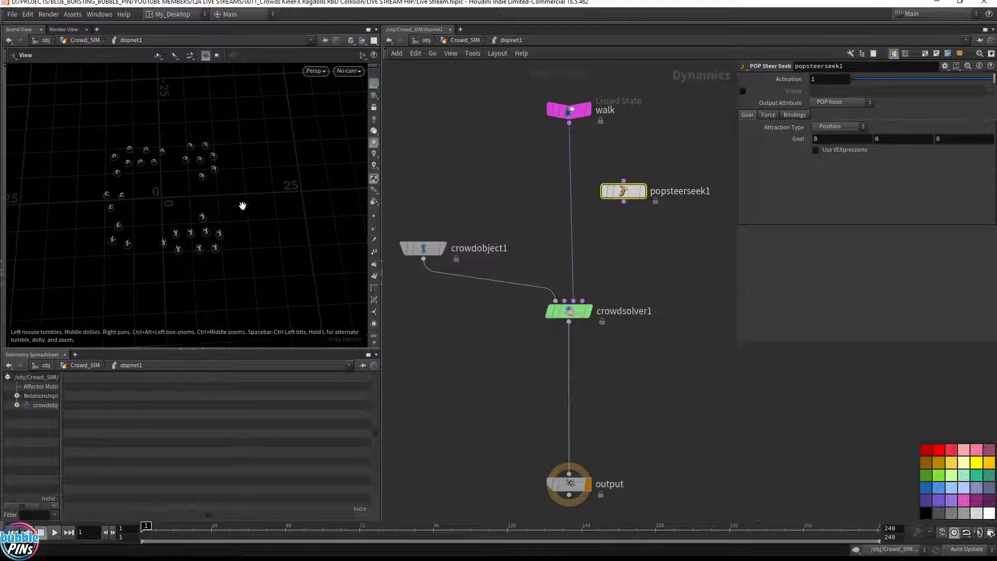
Set the viewport's point marker size to 6 in the display options, and save the scene.
middle_click_drag(189, 218, 310, 203)
right_click_drag(255, 206, 303, 215)
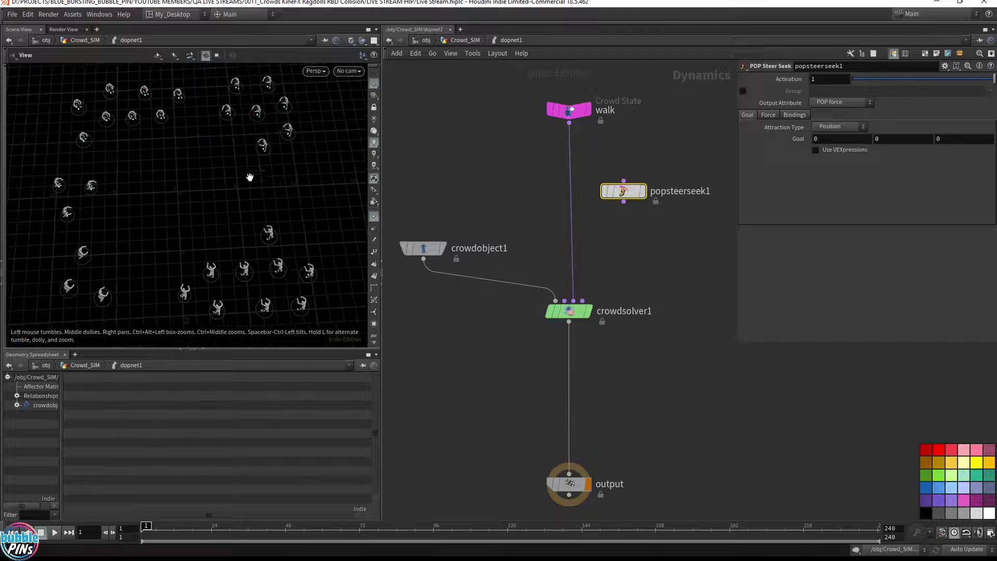
key("d")
left_click_drag(209, 81, 479, 321)
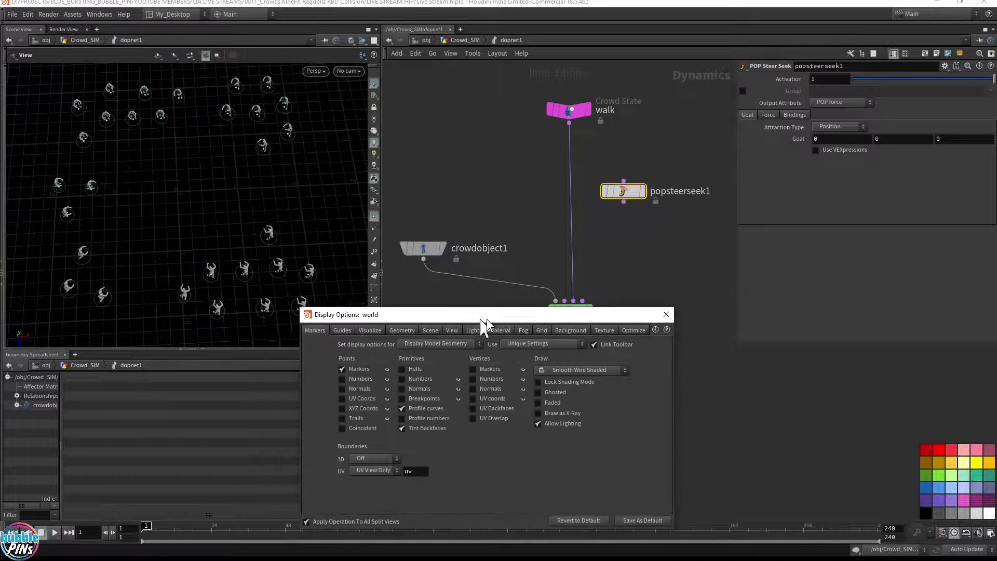
left_click(345, 330)
double_click(526, 450)
type("6")
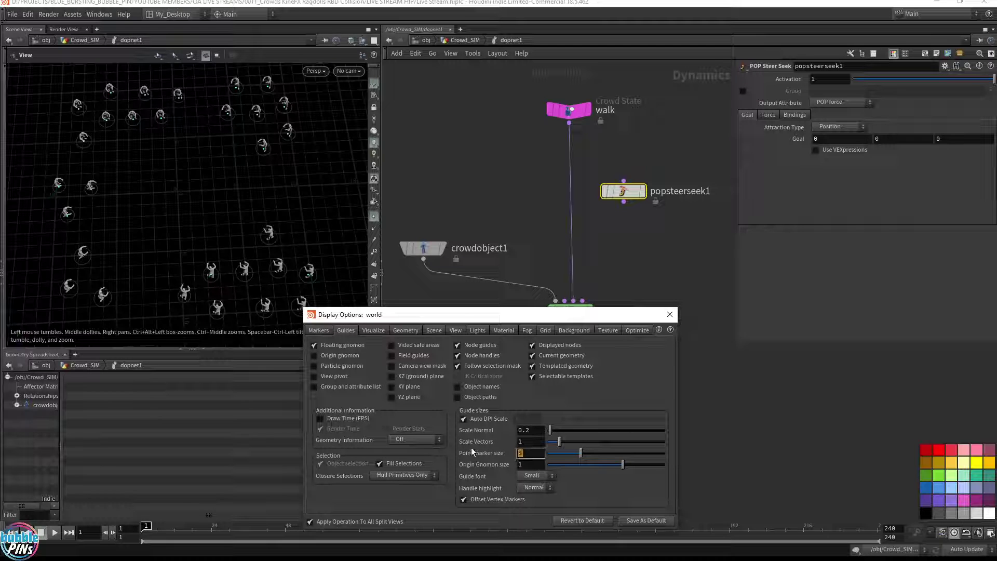
key("Return")
left_click(669, 314)
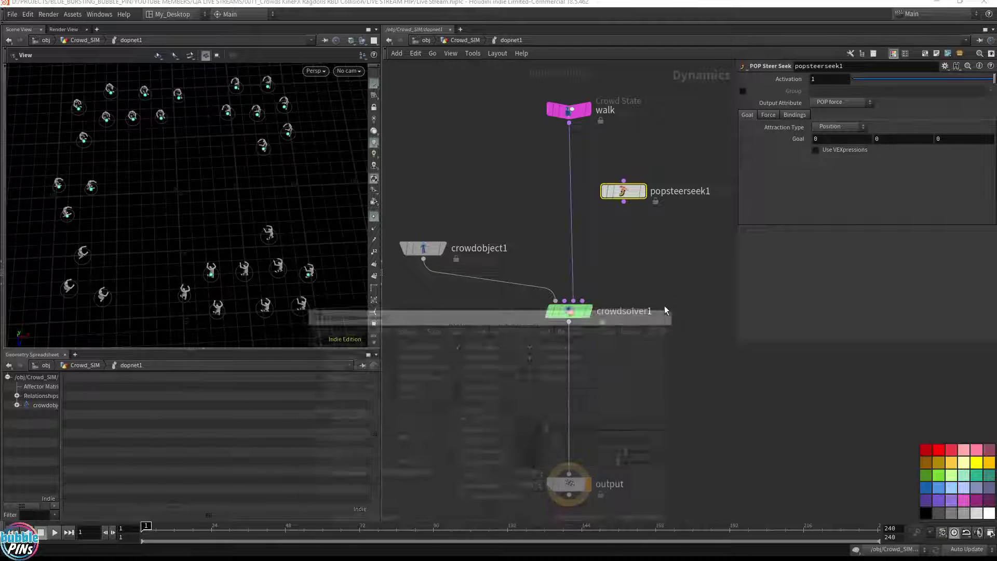
key("ctrl+s")
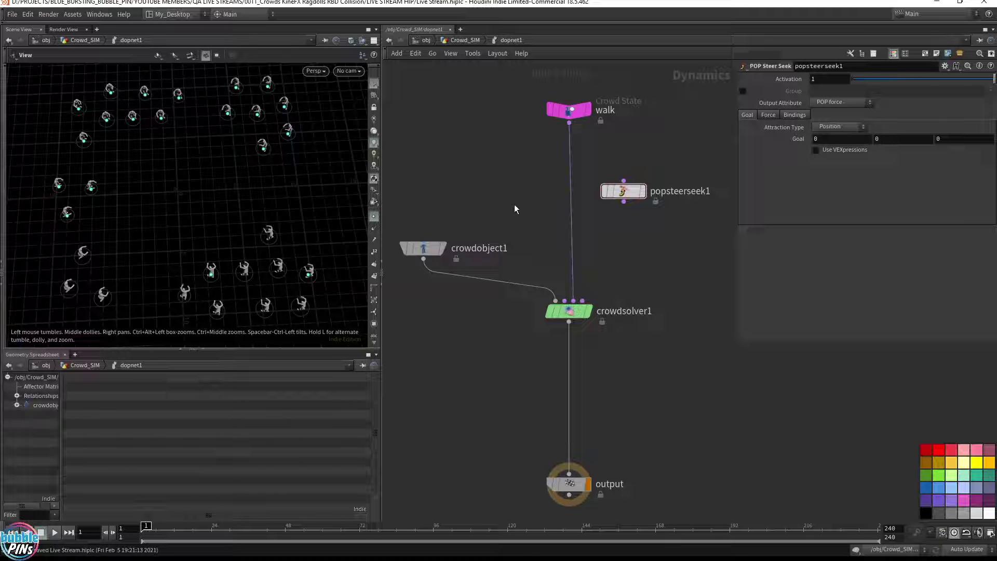
Insert the popsteerseek1 node into the wire between walk and crowdsolver1.
left_click_drag(632, 195, 634, 232)
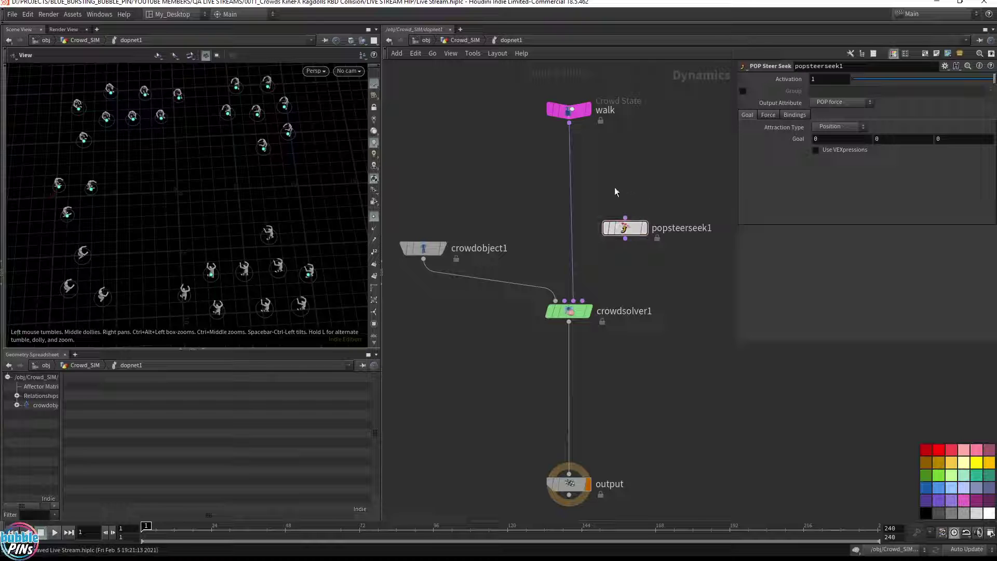
key("Tab")
type("pop")
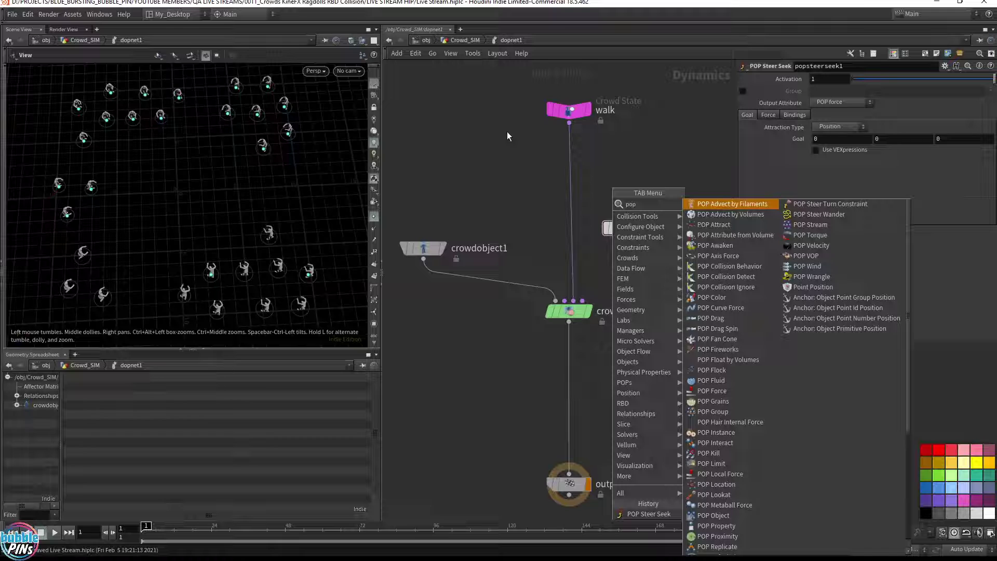
left_click(626, 137)
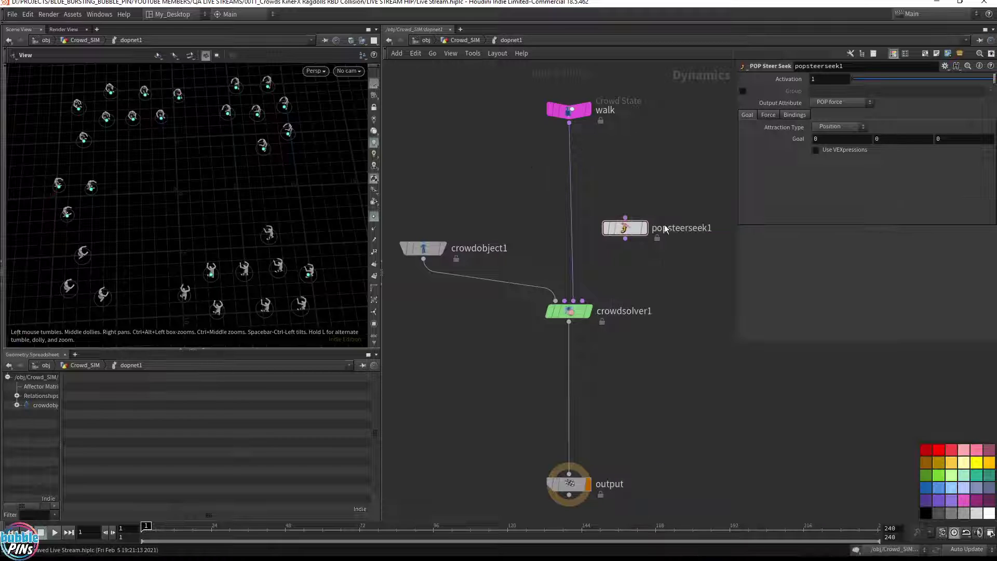
left_click_drag(627, 228, 571, 181)
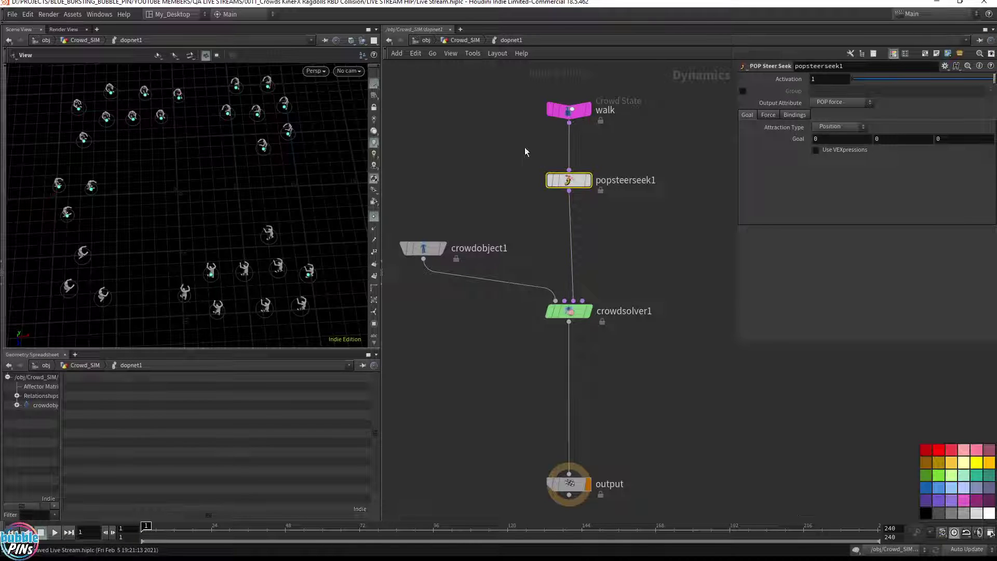
Go through the attraction types of popsteerseek1 (Position, Particles, Points) and set it to Surface Points.
left_click(839, 128)
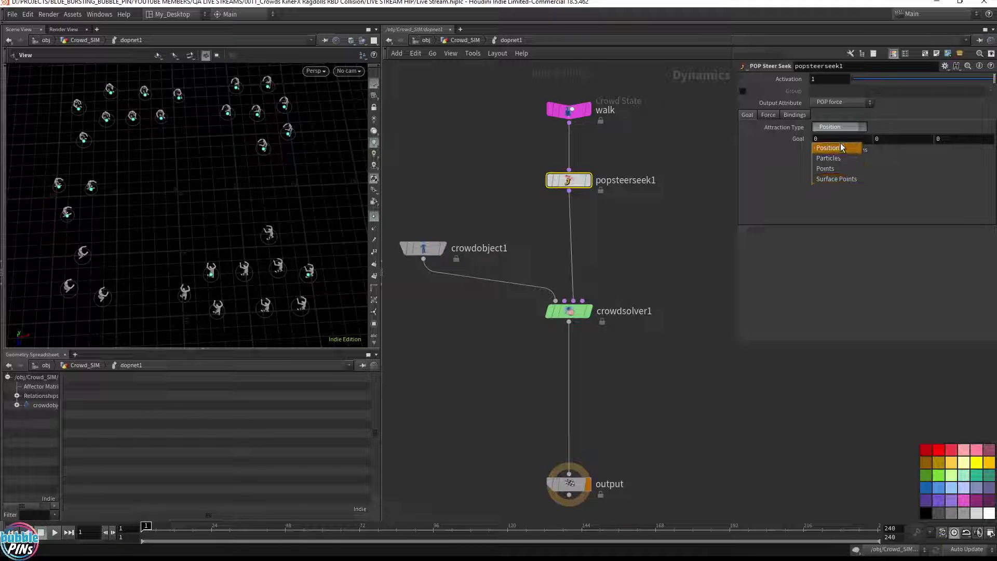
left_click(846, 148)
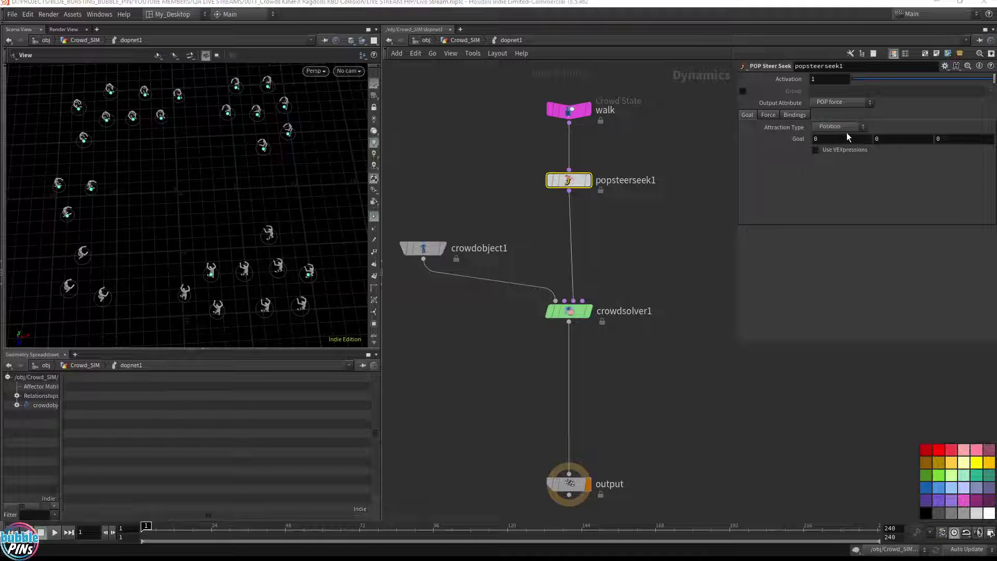
left_click(845, 129)
left_click(831, 158)
left_click(849, 127)
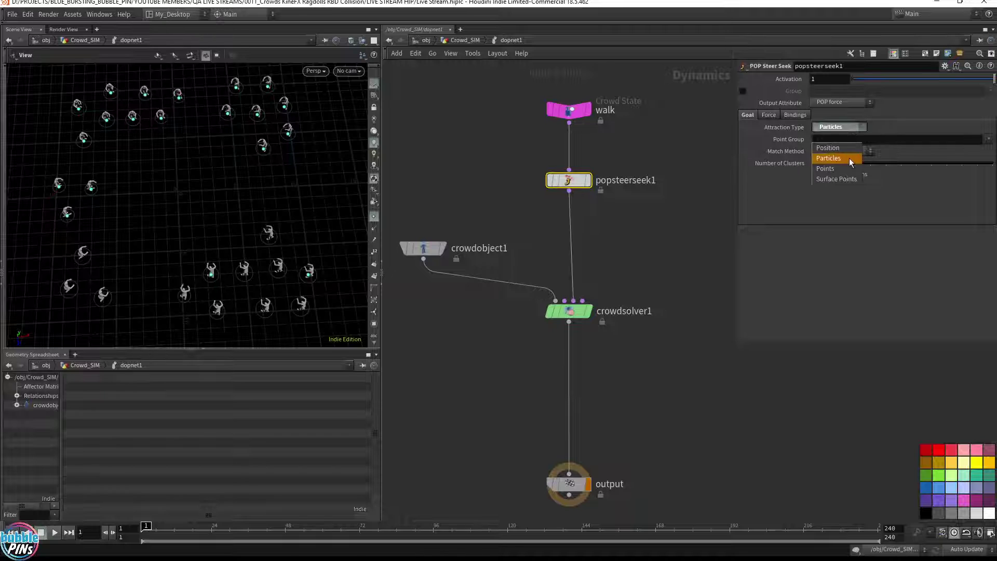
left_click(841, 168)
left_click(847, 127)
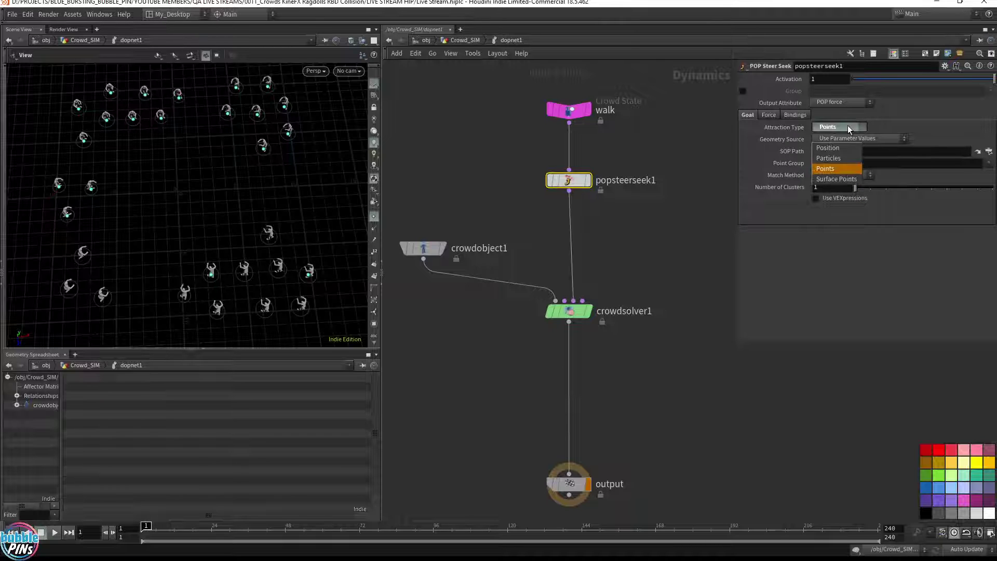
left_click(836, 179)
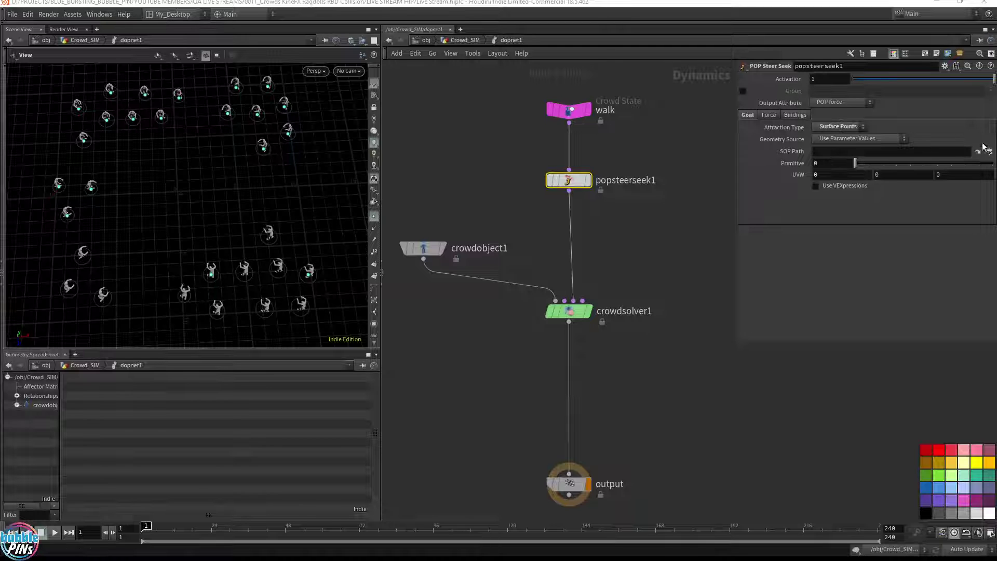
Copy the OUT null inside Follow_me_Sphere and use /obj/Follow_me_Sphere/OUT as the SOP Path of popsteerseek1 in dopnet1.
left_click(425, 40)
double_click(496, 385)
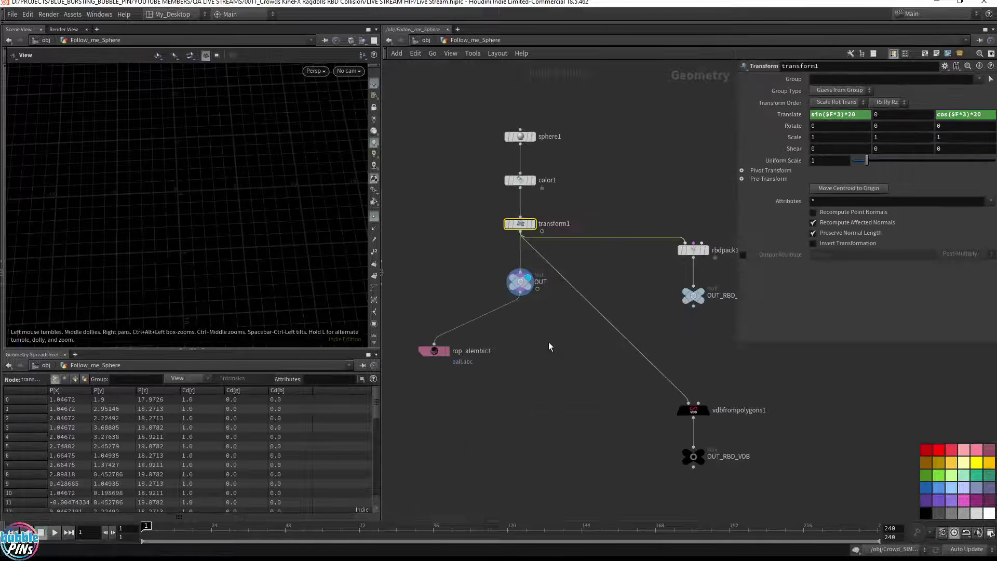
left_click(520, 282)
key("ctrl+c")
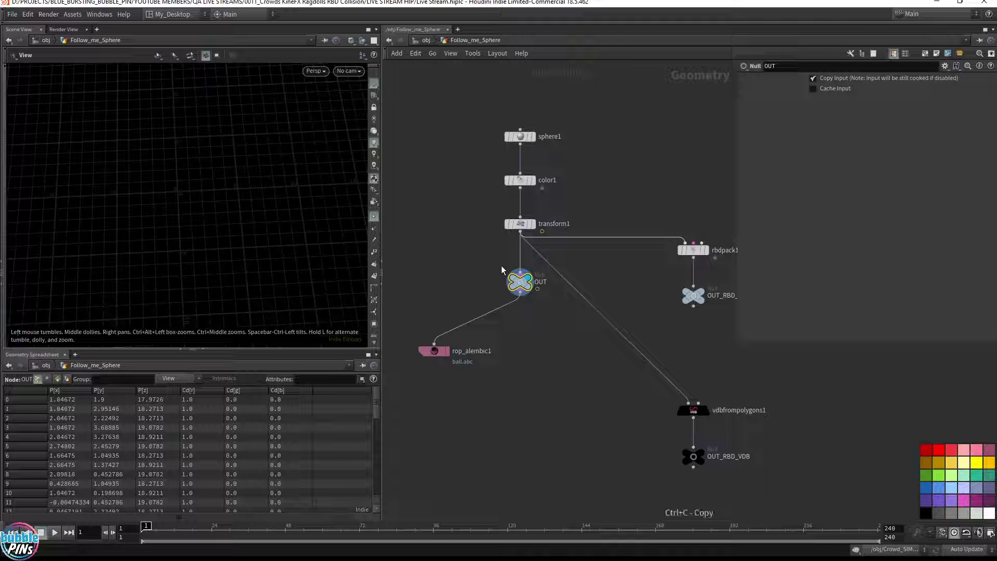
left_click(425, 40)
double_click(491, 441)
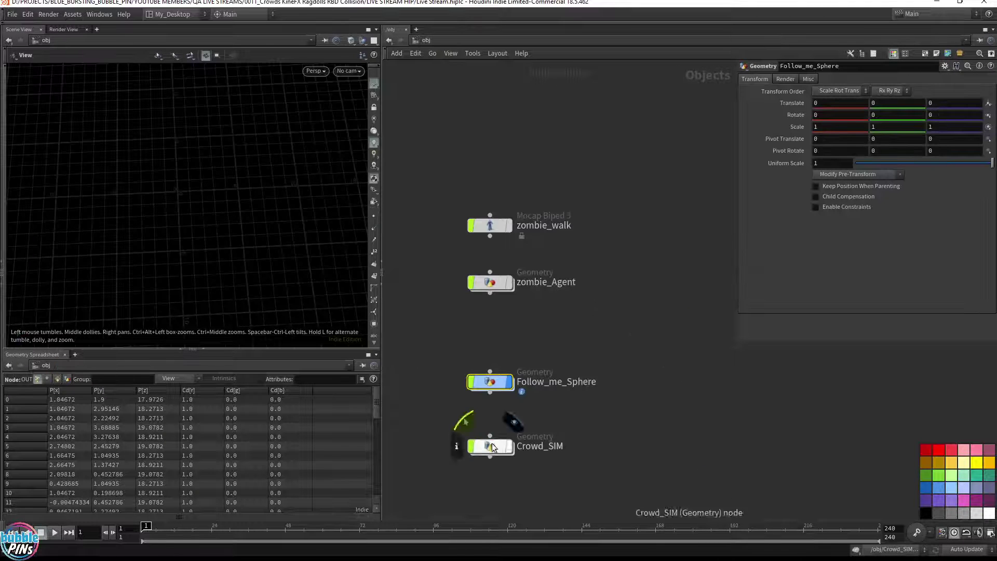
double_click(523, 366)
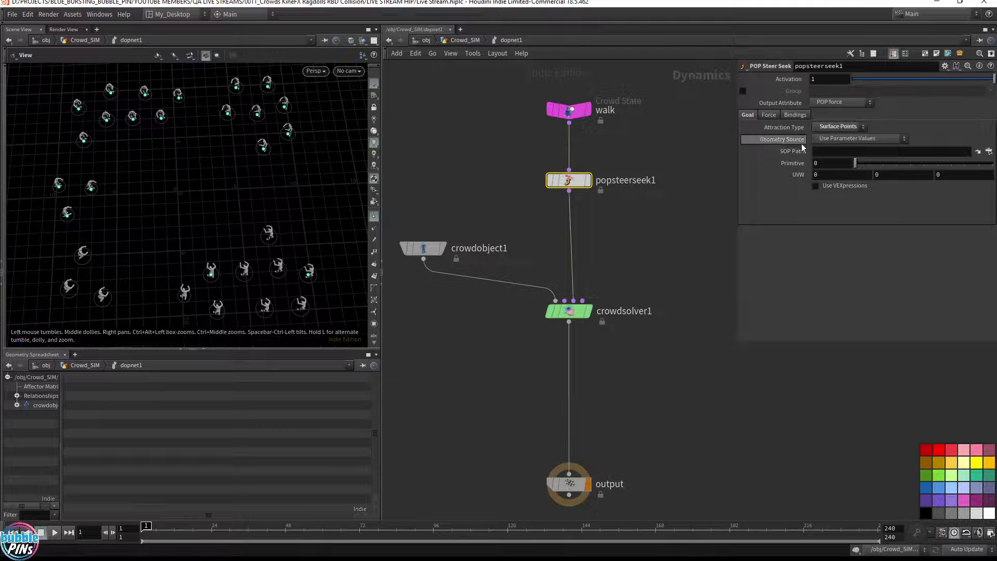
left_click(823, 153)
key("ctrl+v")
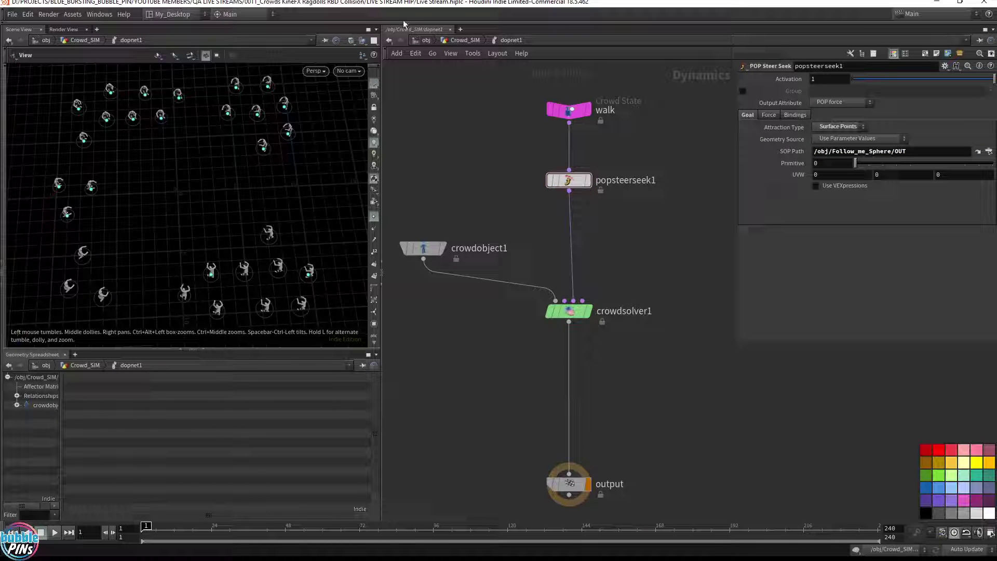
Go up to the object level and display Crowd_SIM together with Follow_me_Sphere.
left_click(451, 42)
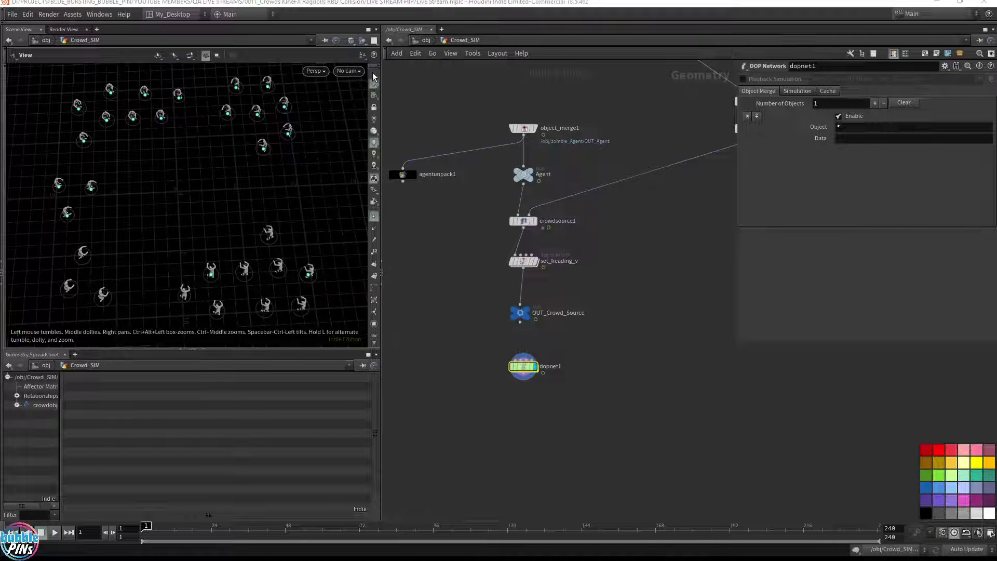
left_click(427, 40)
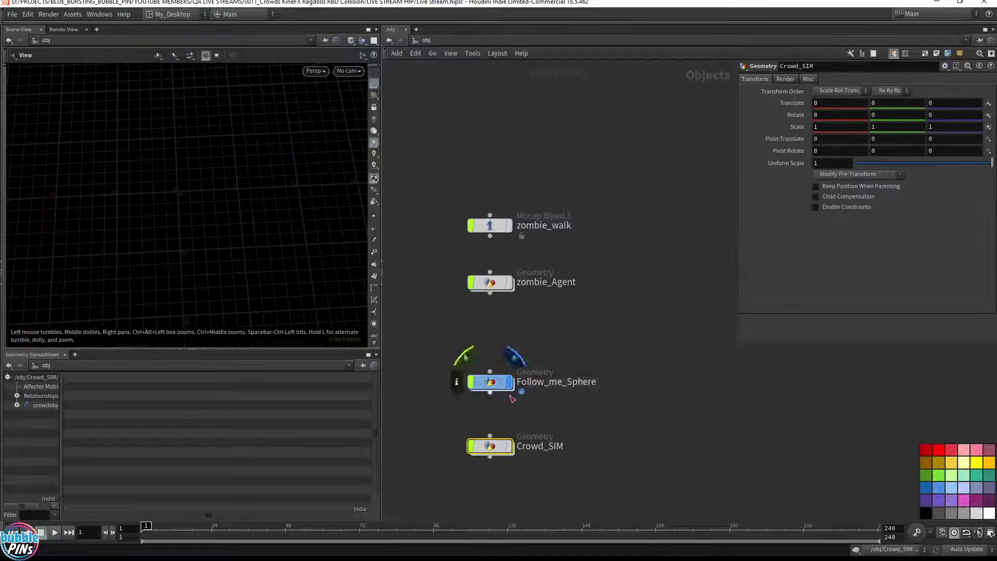
left_click(644, 414)
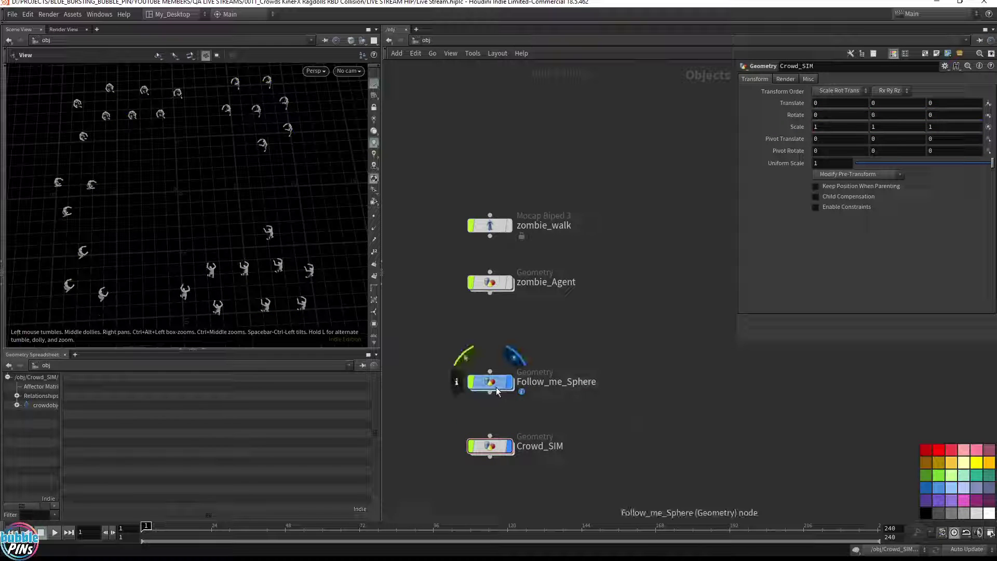
Play the crowd simulation with the whole crowd and the orbiting sphere in view, and return to frame 1.
scroll(189, 172, "down", 3)
left_click_drag(189, 172, 259, 172)
key("Up")
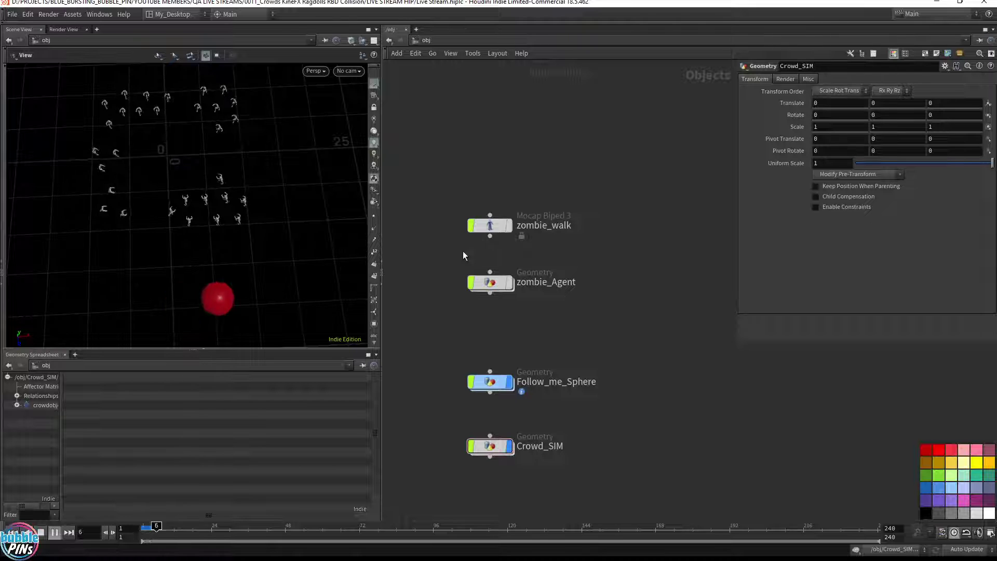
key("Up")
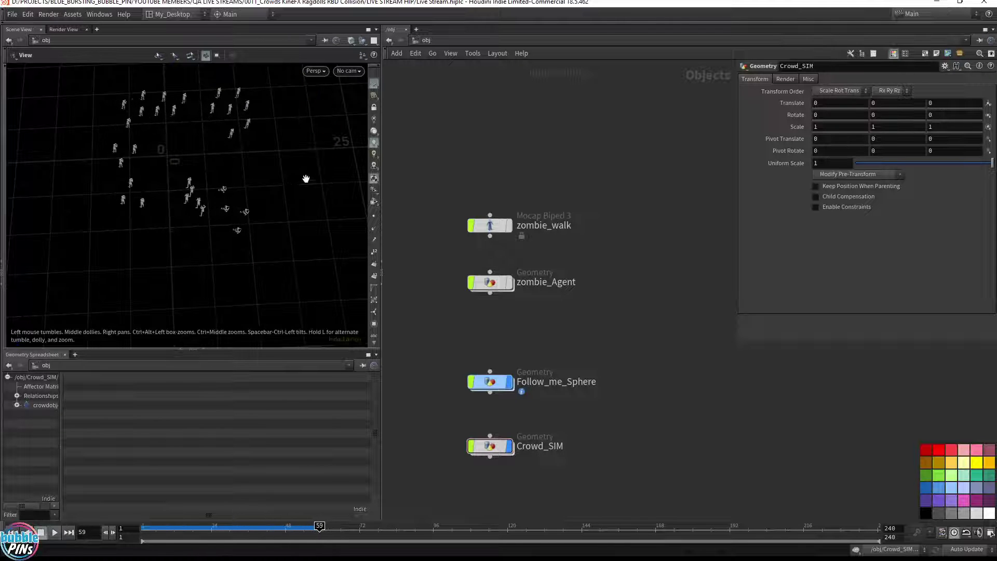
left_click_drag(305, 178, 229, 200)
key("Up")
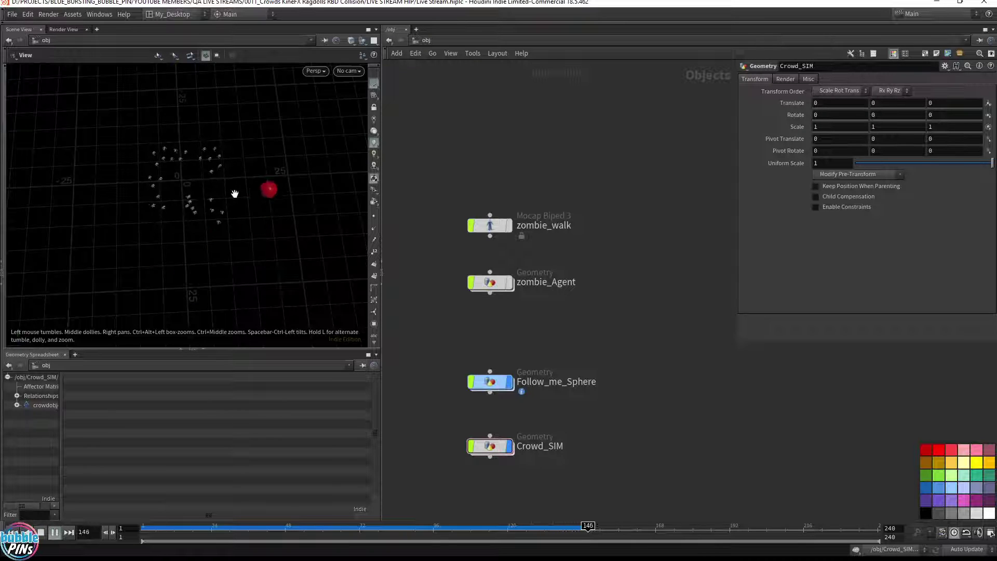
key("ctrl+Up")
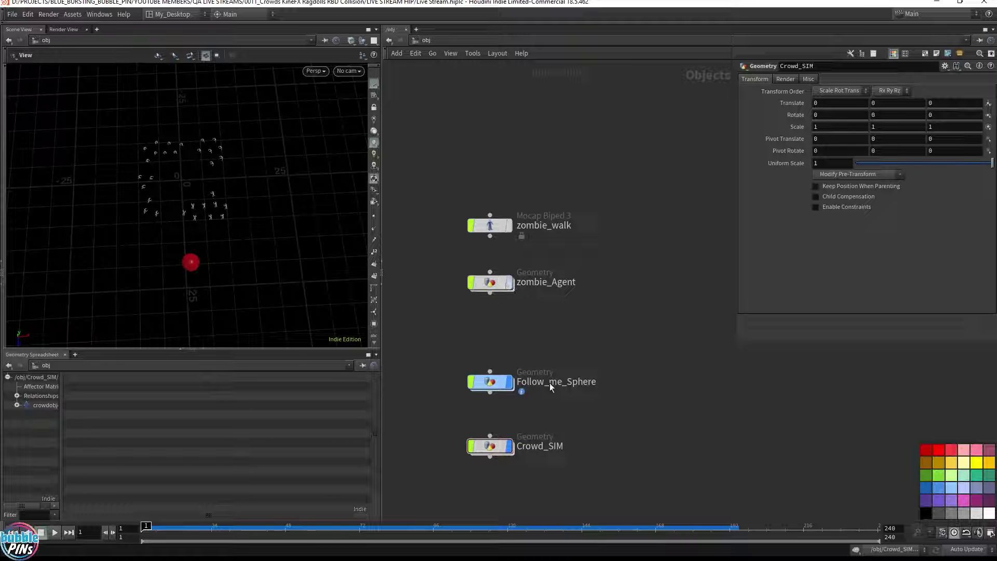
Examine the Setup and Randomize settings of crowdsource1 inside Crowd_SIM.
double_click(499, 450)
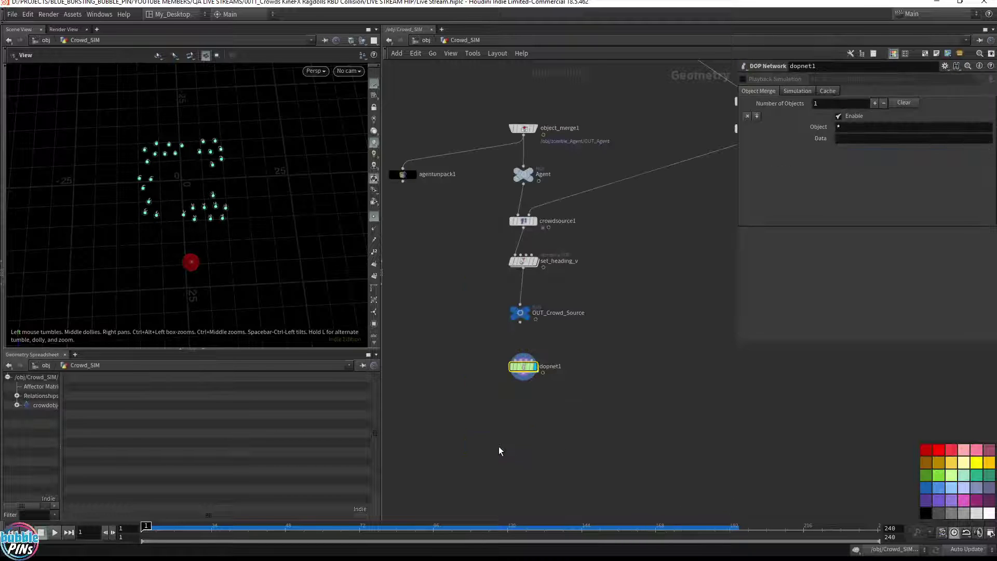
left_click_drag(485, 235, 572, 215)
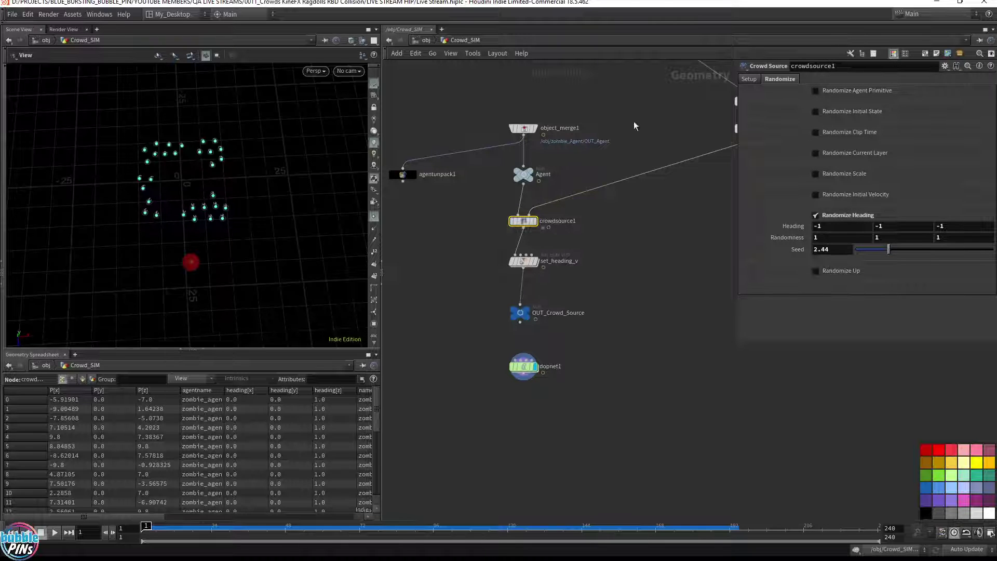
left_click(749, 81)
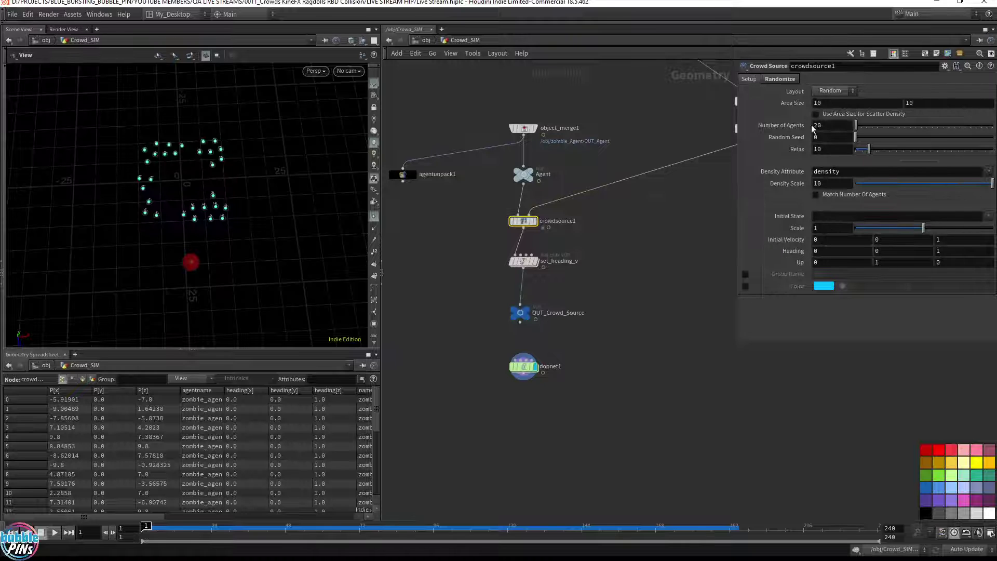
left_click(795, 78)
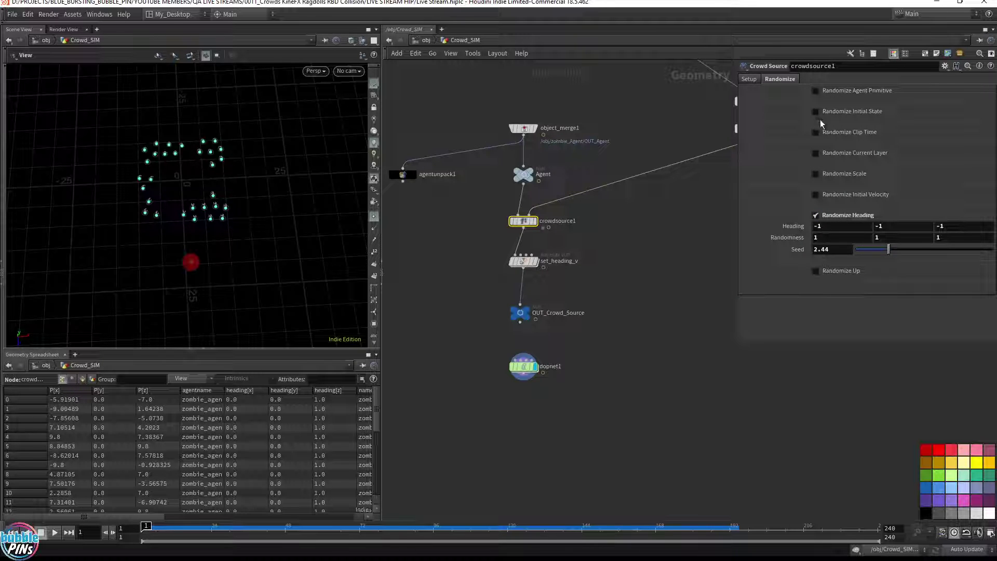
Examine the Crowd, Bullet Data and Physical settings of crowdobject1 in dopnet1, and go back up to Crowd_SIM.
double_click(534, 367)
left_click_drag(415, 316, 462, 214)
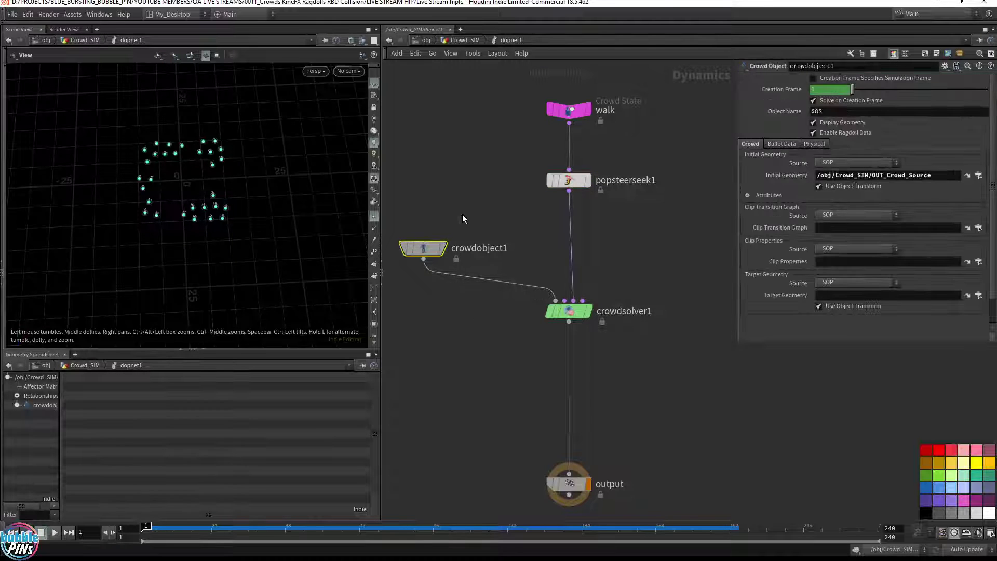
left_click(813, 146)
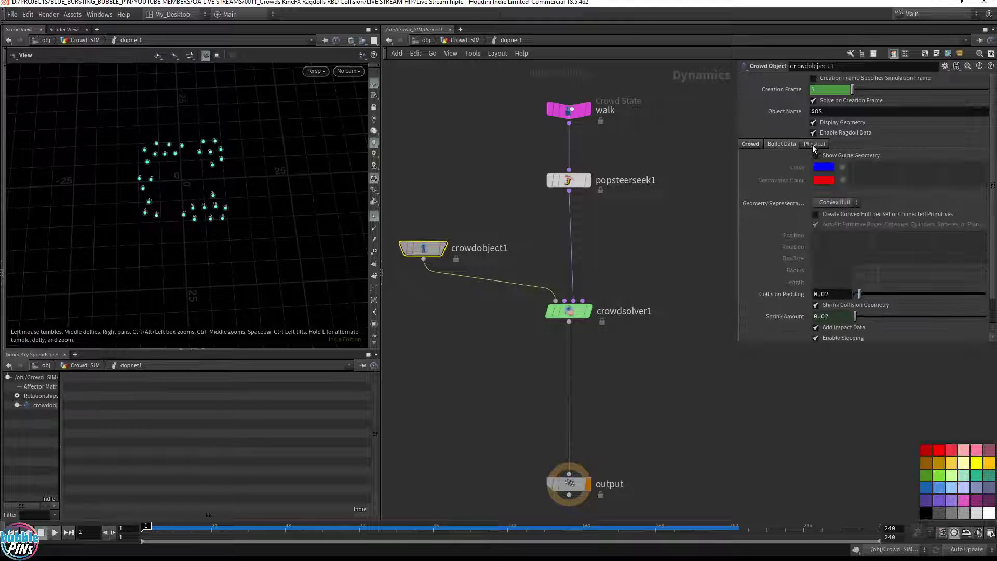
left_click(820, 142)
left_click(784, 142)
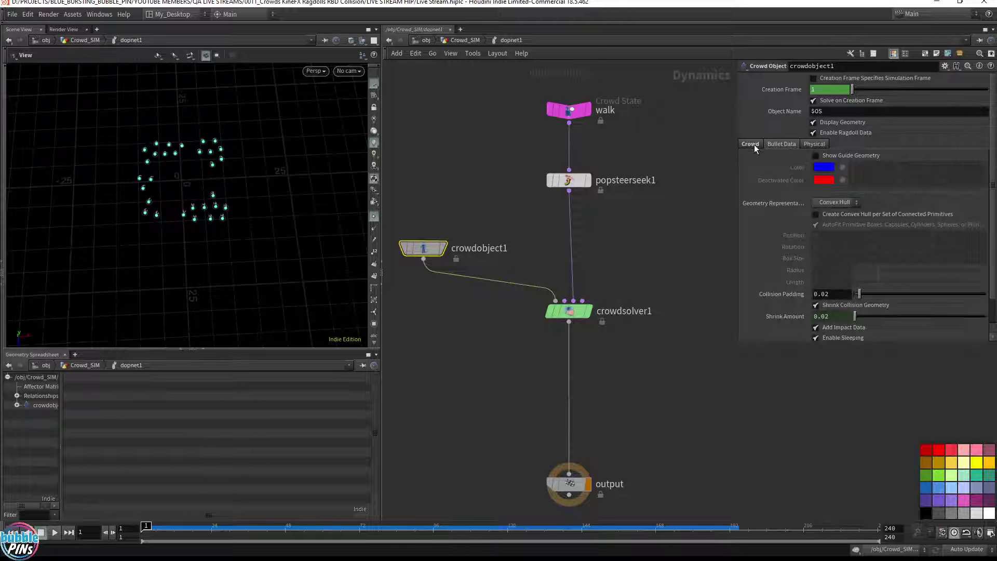
left_click(753, 145)
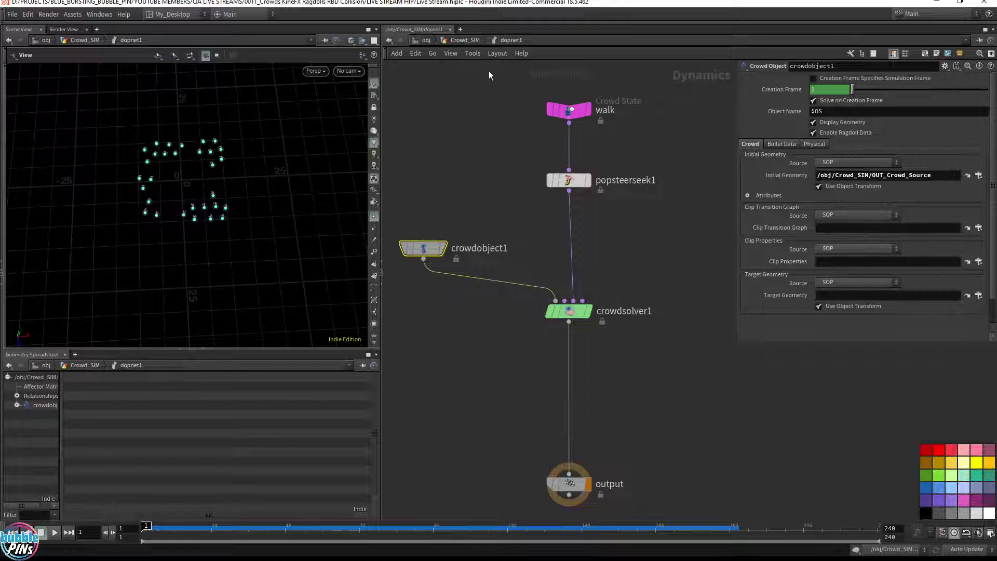
left_click(457, 41)
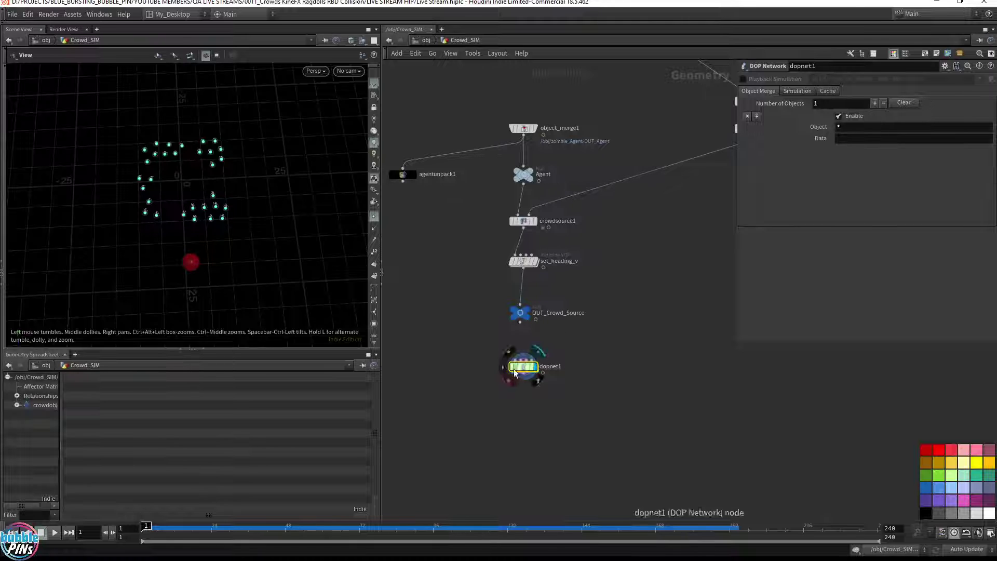
Examine the bind1 heading and bind2 v attribute exports inside the set_heading_v network.
double_click(522, 262)
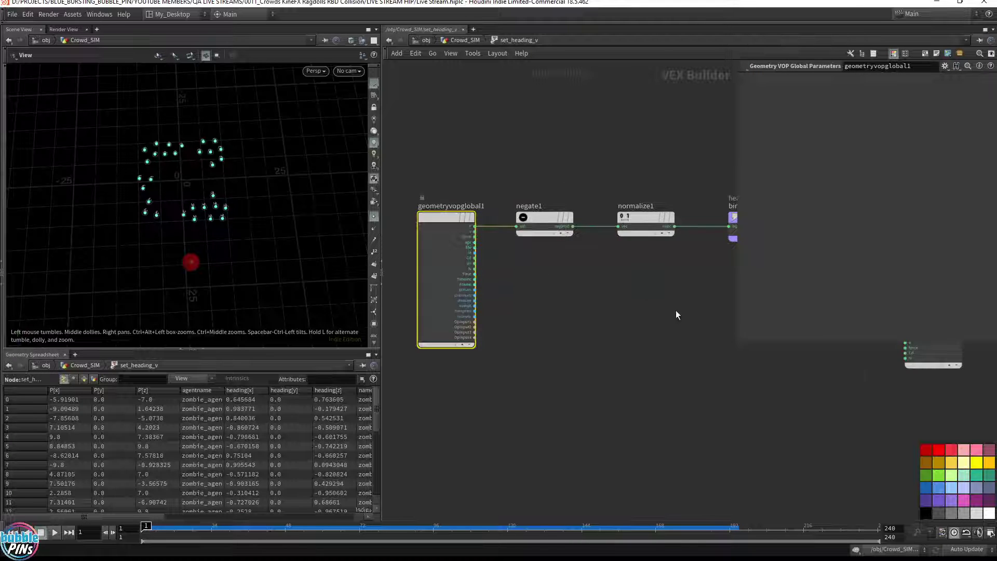
middle_click_drag(675, 310, 451, 365)
left_click_drag(581, 384, 619, 274)
left_click_drag(496, 213, 581, 350)
left_click_drag(448, 225, 398, 365)
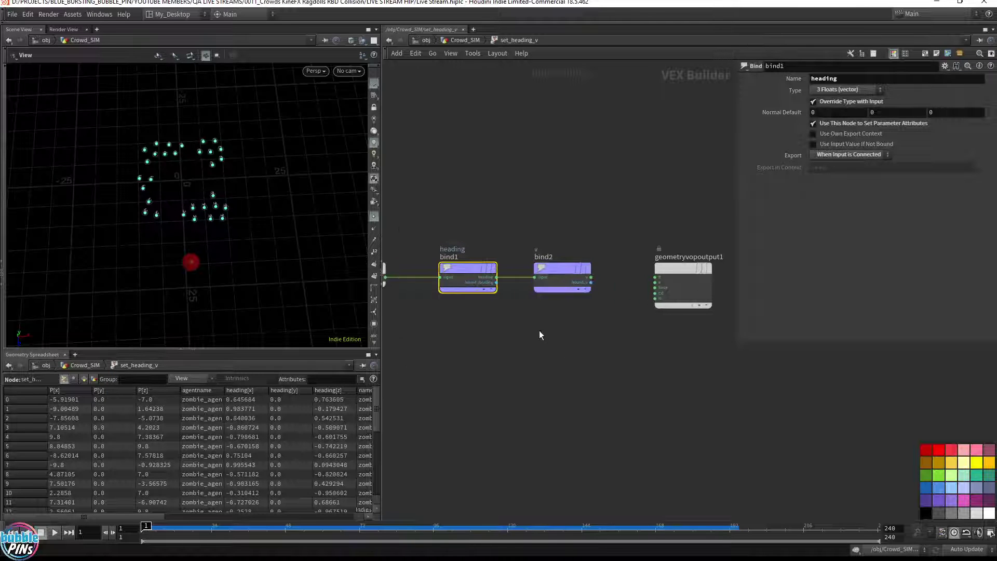
left_click_drag(509, 205, 599, 345)
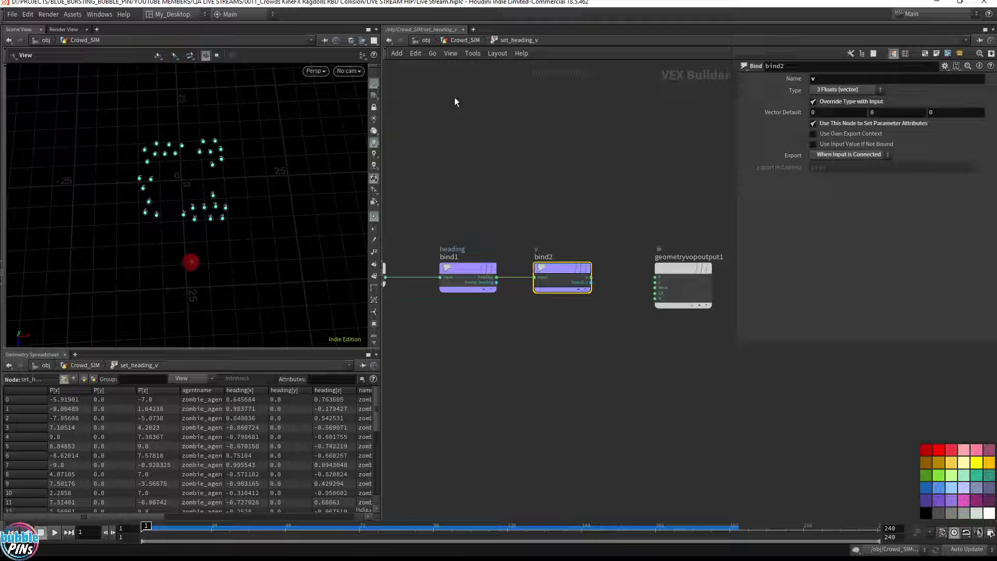
left_click_drag(501, 225, 431, 349)
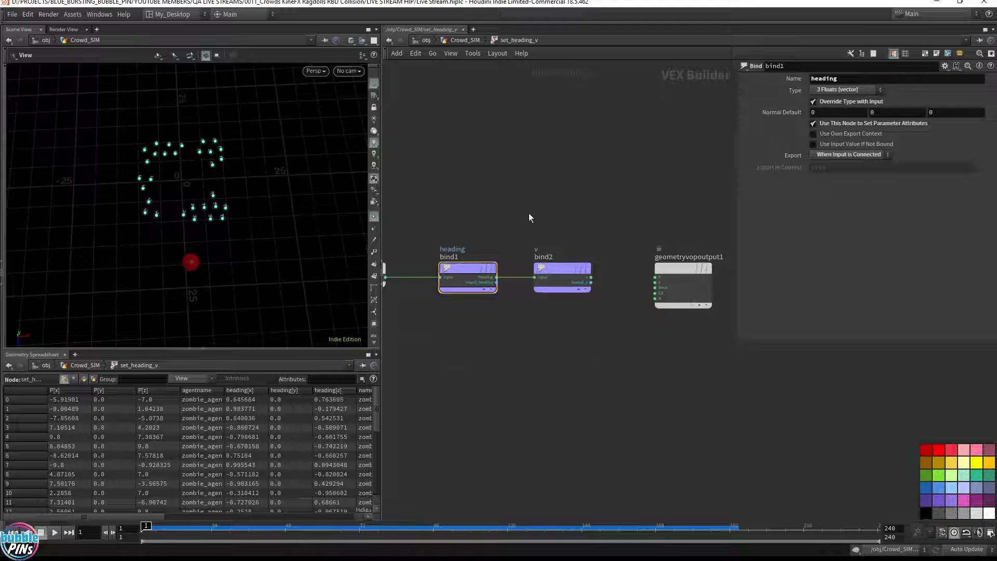
Move bind2 and the geometry output farther from bind1, and insert a Multiply node on the wire between bind1 and bind2.
left_click_drag(528, 212, 719, 343)
mouse_move(552, 268)
left_click_drag(551, 268, 683, 269)
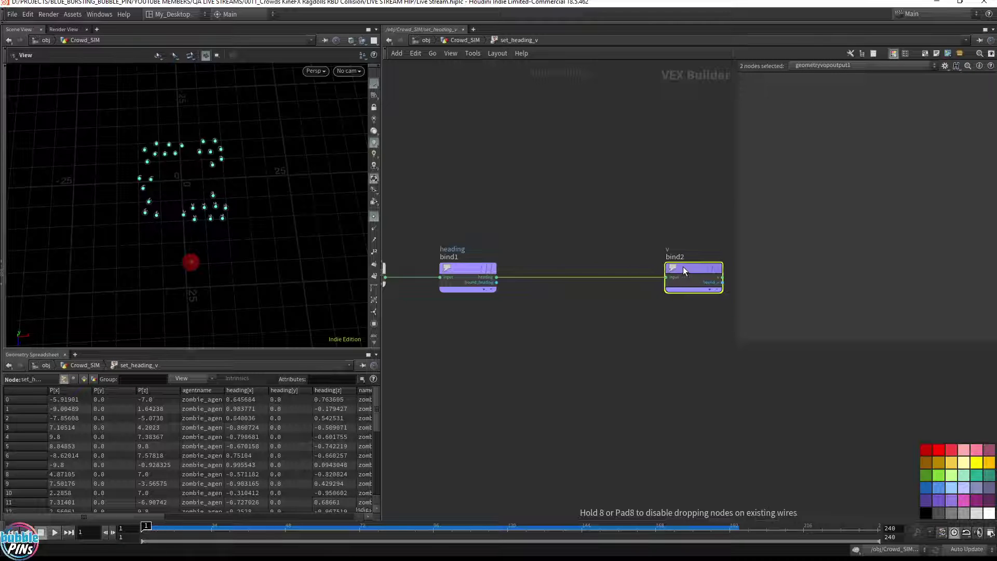
left_click(615, 175)
key("Tab")
type("mult")
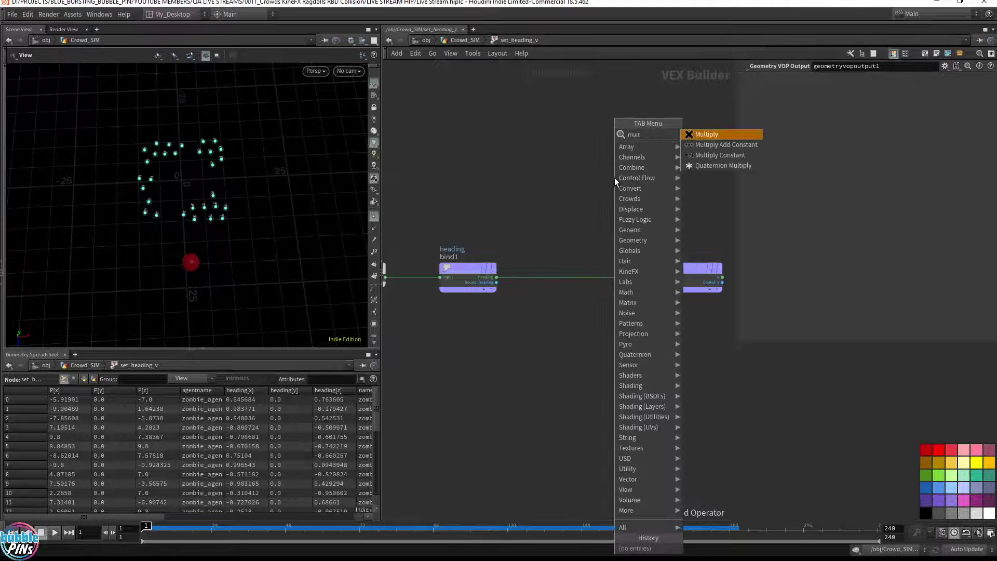
key("Return")
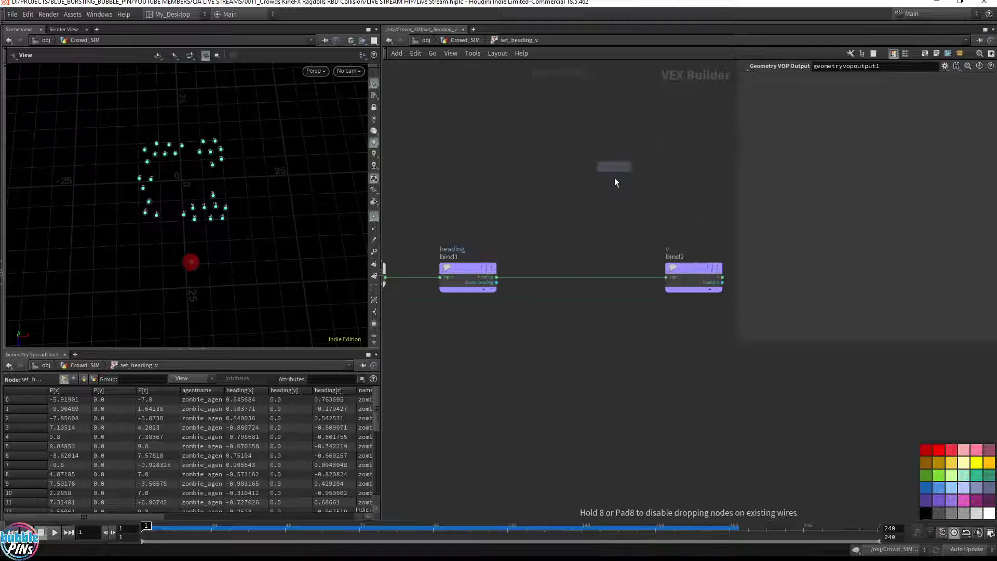
left_click(610, 278)
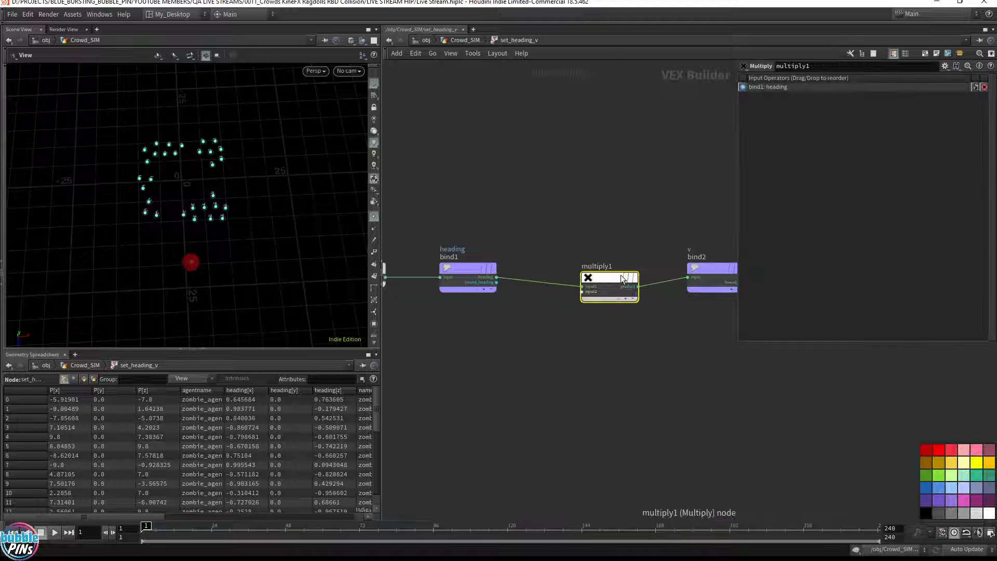
Add a Constant node below bind1 and connect it to the second input of multiply1.
left_click(535, 365)
key("Tab")
type("const")
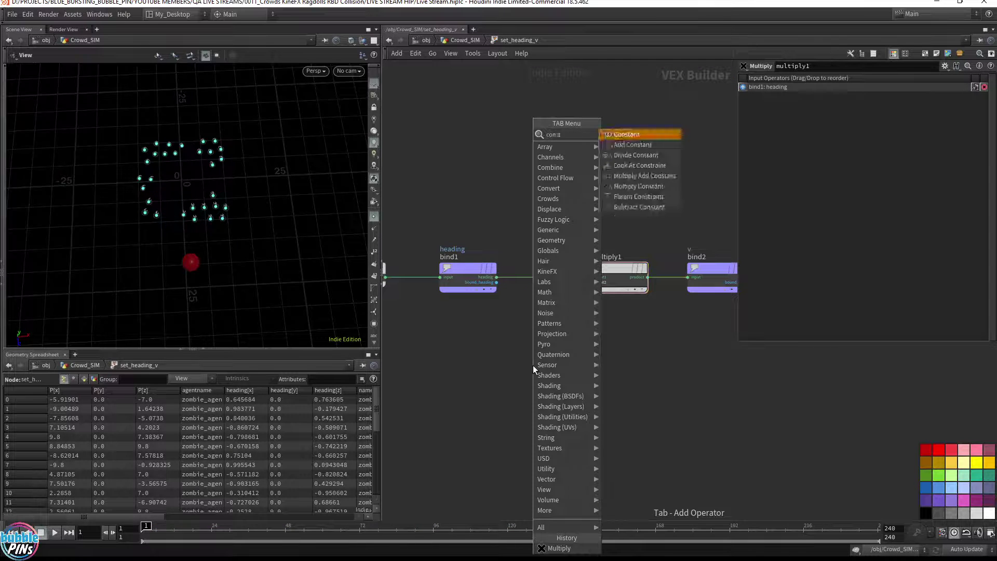
key("Return")
left_click(462, 366)
left_click_drag(492, 375, 591, 282)
left_click_drag(459, 372, 465, 373)
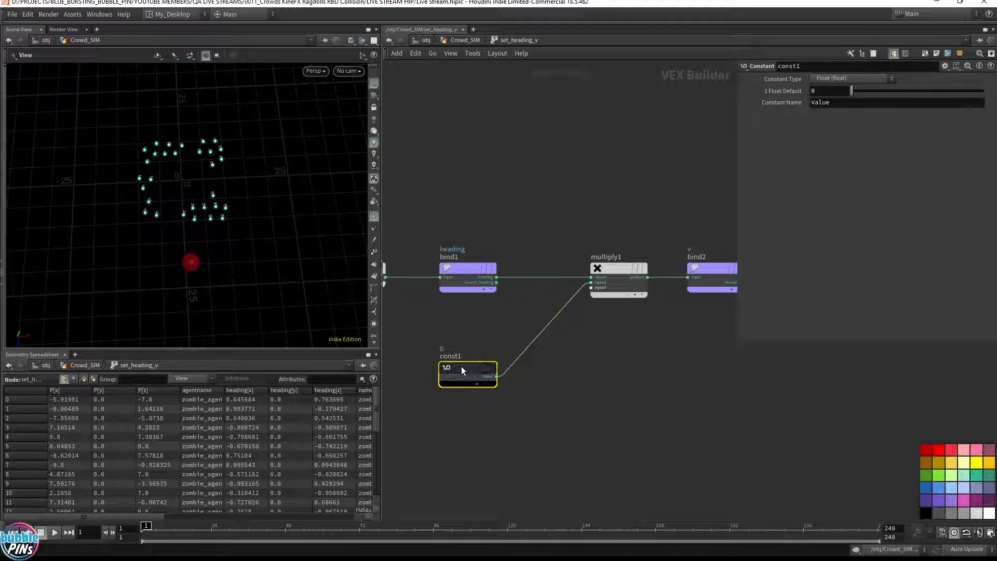
Try a float value of 10 on const1, play the crowd simulation and return to frame 1.
left_click(828, 93)
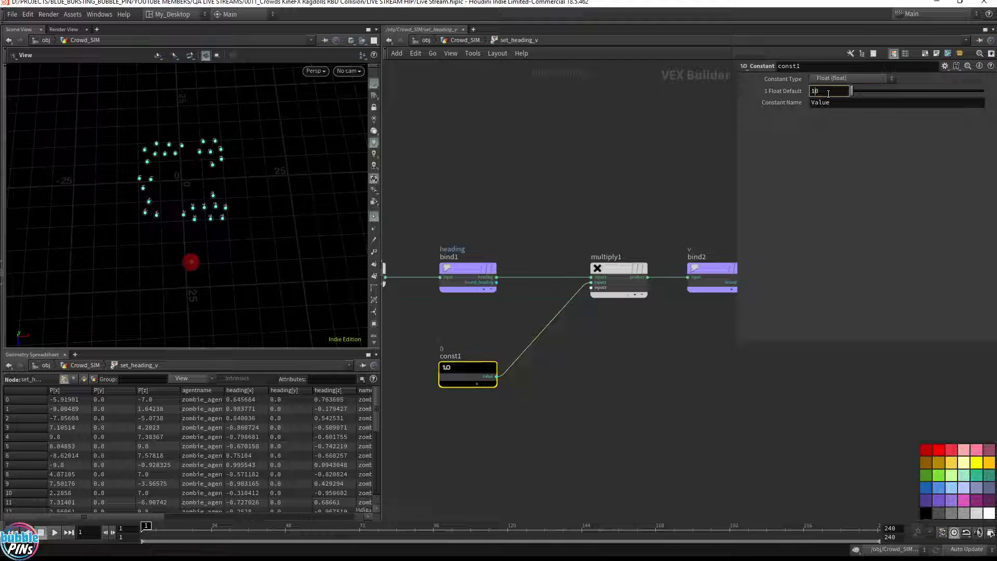
key("Return")
key("Up")
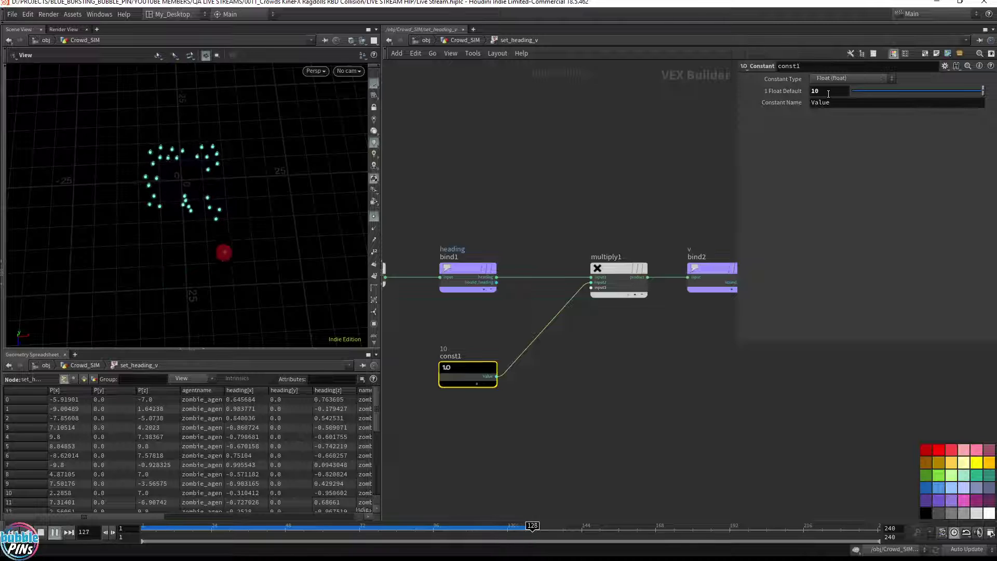
key("ctrl+Up")
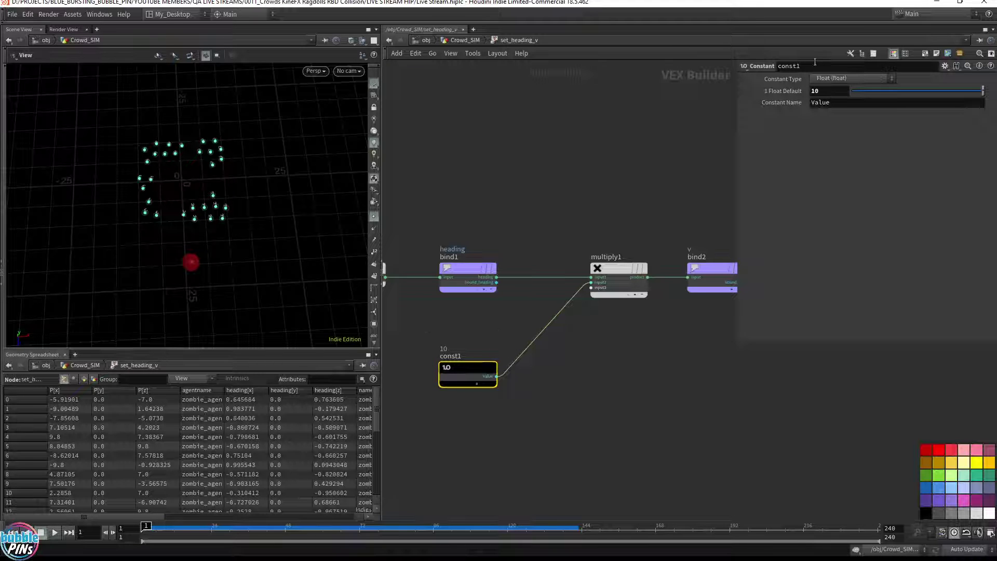
Set the float value of const1 to 1, play the crowd simulation and return to frame 1.
double_click(837, 91)
type("1")
key("Return")
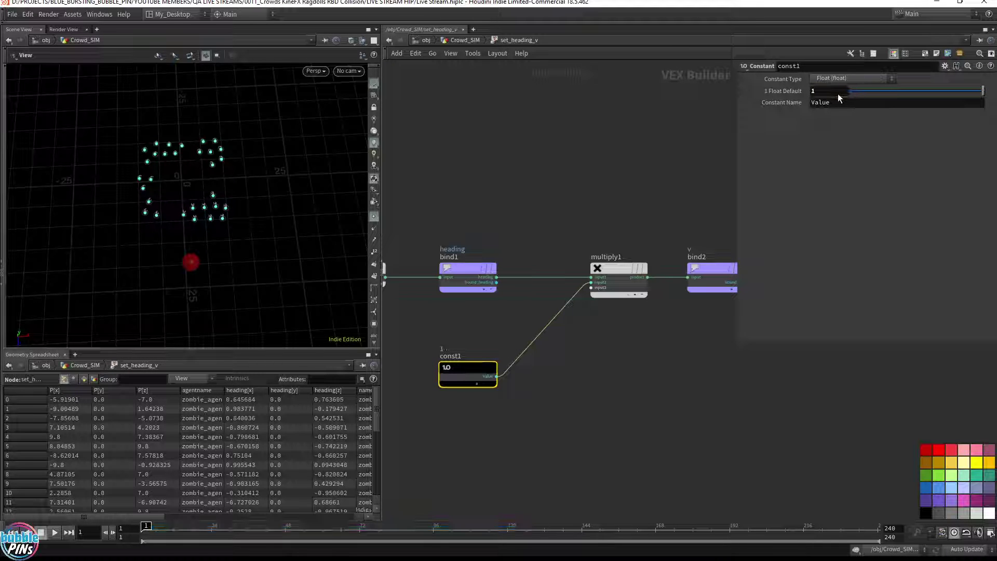
key("Up")
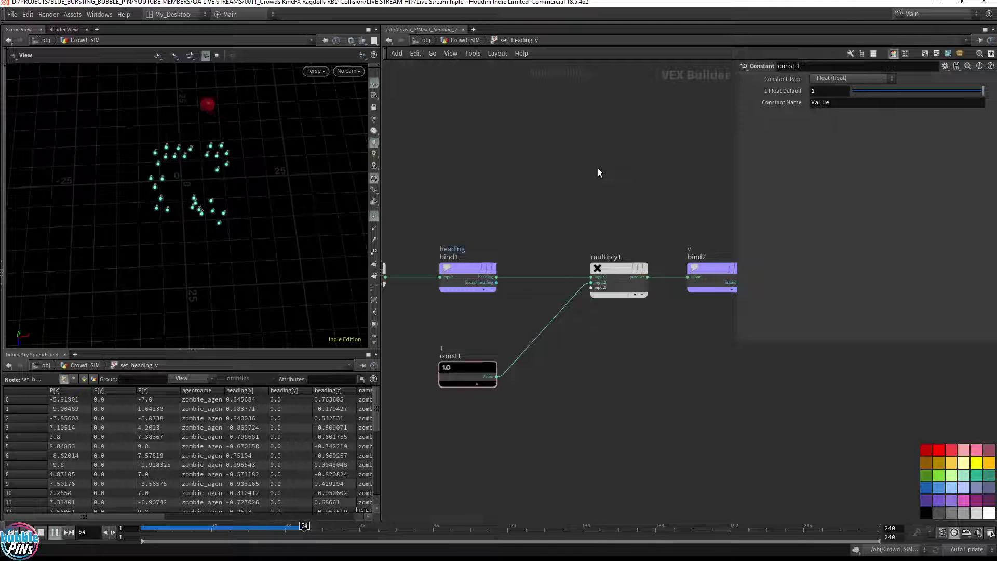
key("ctrl+Up")
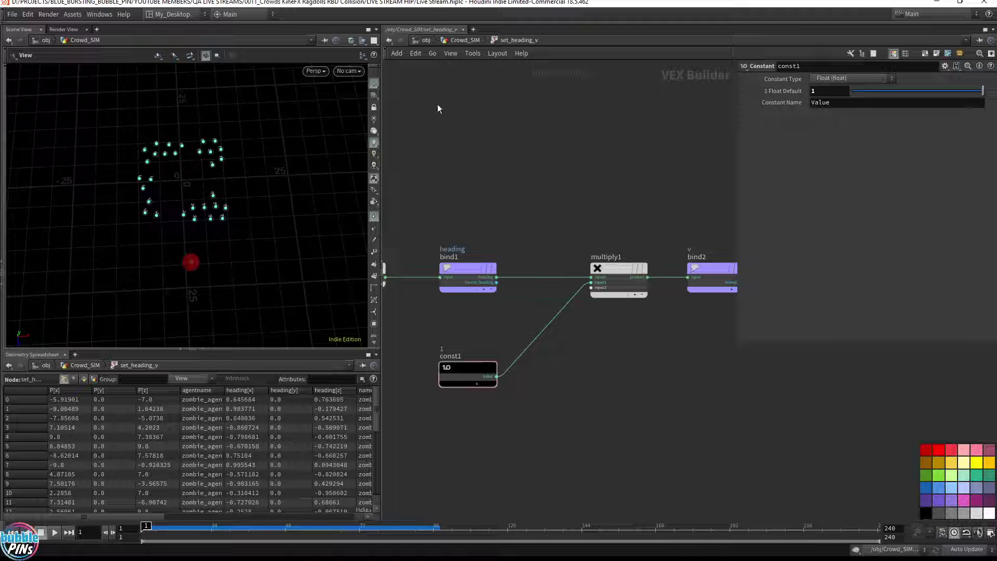
Leave set_heading_v for dopnet1 and look through the Bullet Data, Physical and Crowd settings of crowdobject1.
left_click(465, 40)
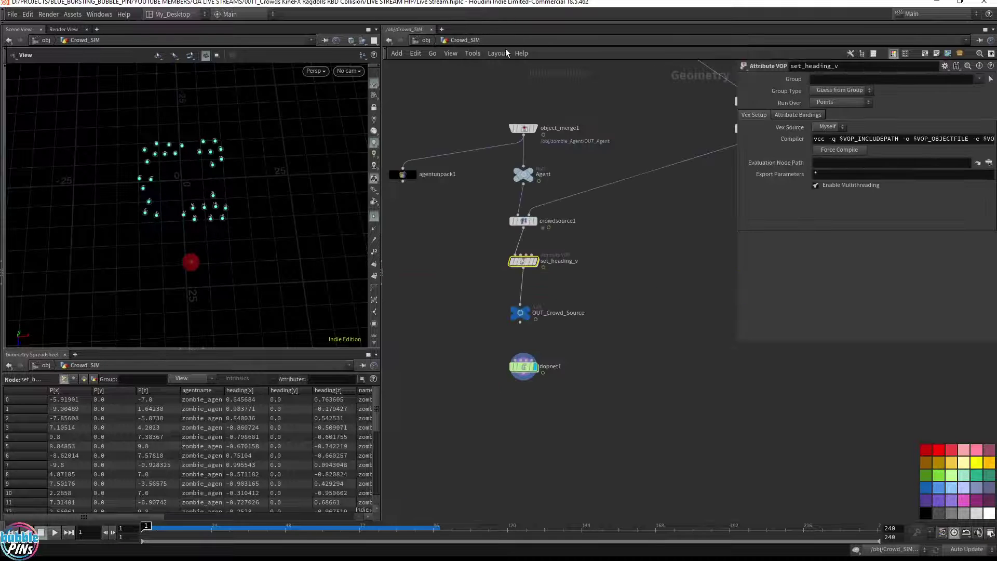
left_click(527, 366)
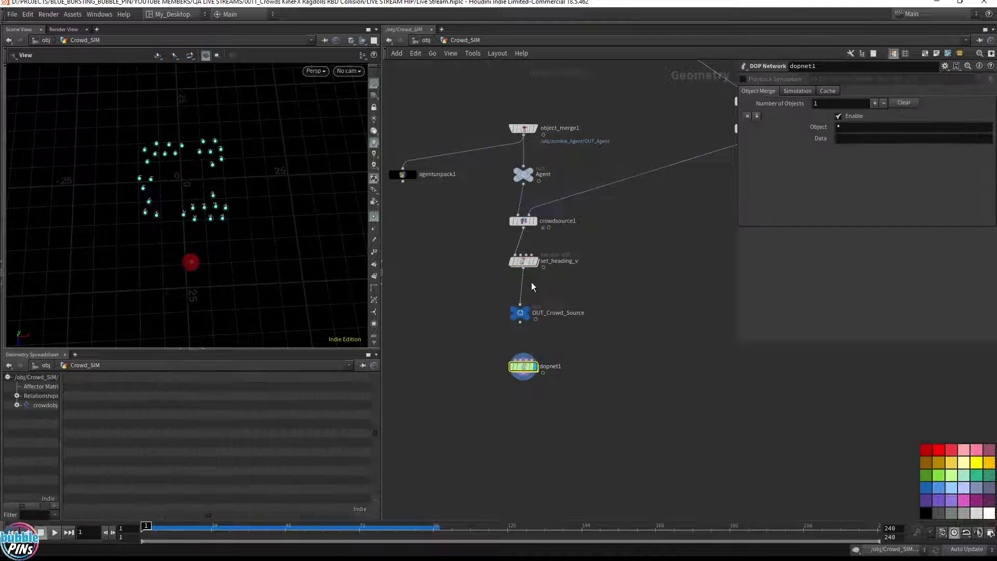
double_click(523, 366)
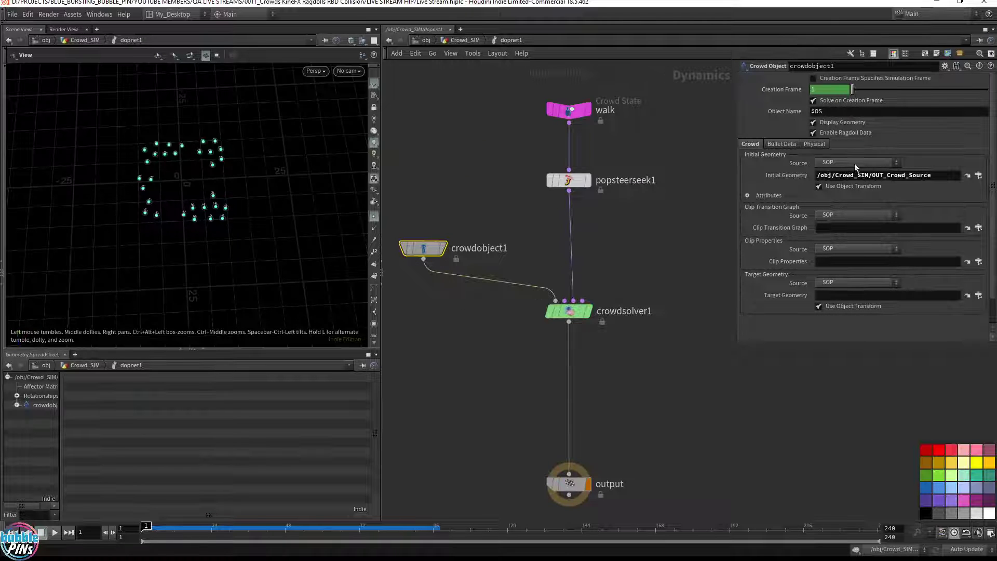
left_click(783, 144)
left_click(817, 143)
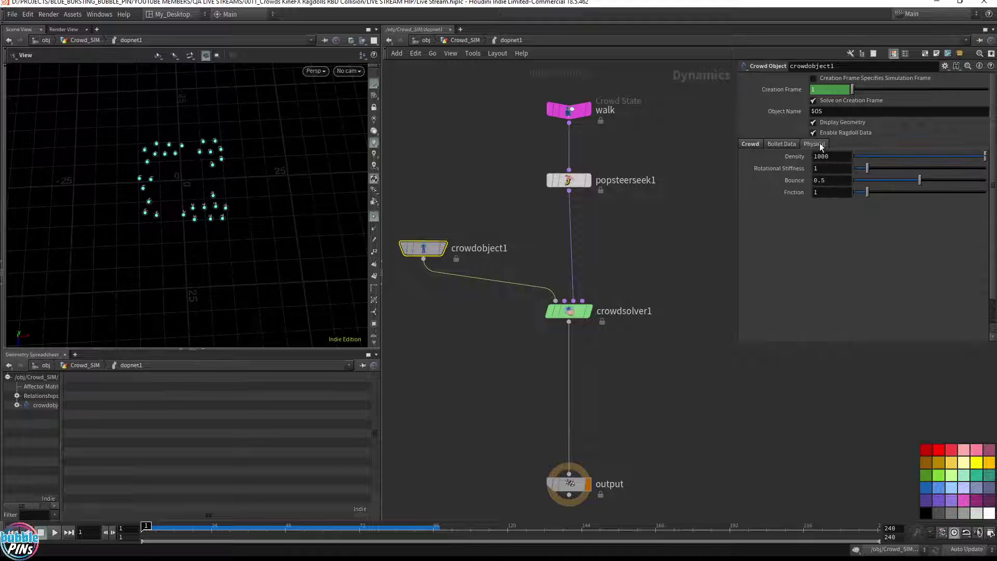
left_click(782, 145)
left_click(750, 145)
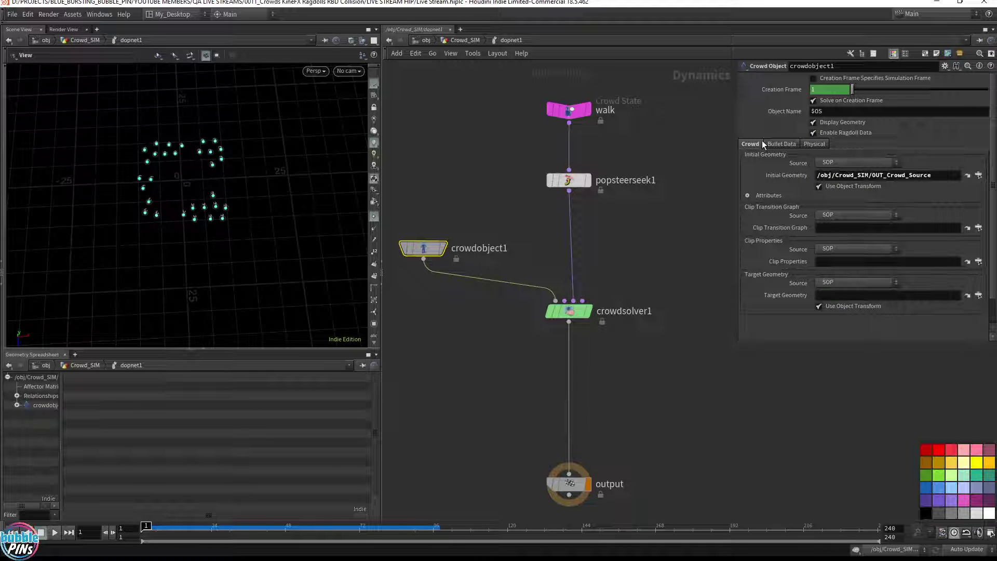
Spread out the dopnet1 layout by moving crowdsolver1 lower and crowdobject1 farther away from it.
middle_click_drag(424, 351, 449, 330)
left_click_drag(402, 341, 667, 218)
left_click_drag(600, 295, 600, 338)
left_click(472, 260)
left_click_drag(456, 269, 424, 287)
middle_click_drag(450, 245, 509, 251)
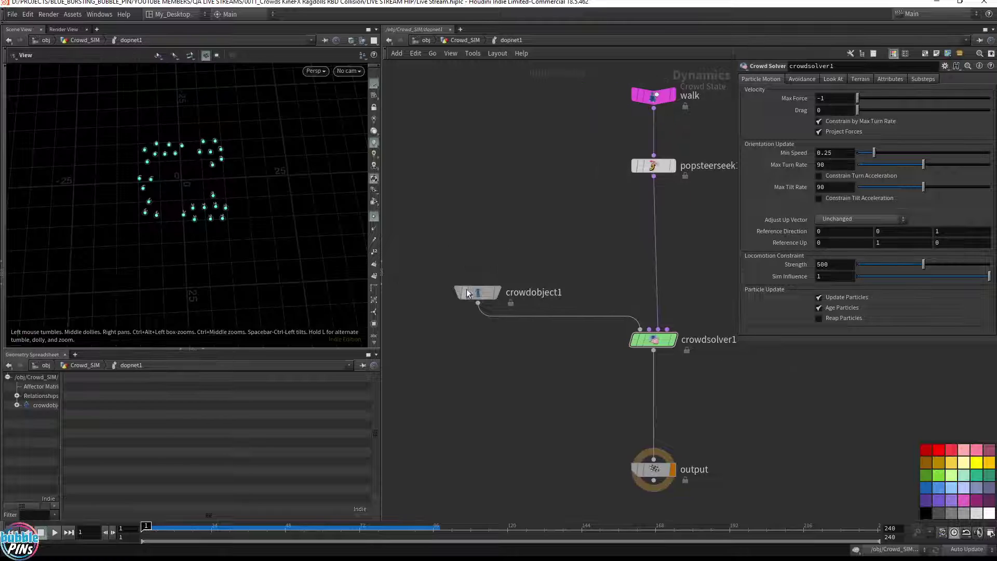
mouse_move(474, 291)
left_mouse_down()
mouse_move(409, 274)
mouse_move(446, 282)
left_mouse_up()
Recheck the Bullet Data and Physical settings of crowdobject1, ending on its Crowd settings.
left_click_drag(438, 245, 504, 376)
left_click_drag(450, 224, 487, 300)
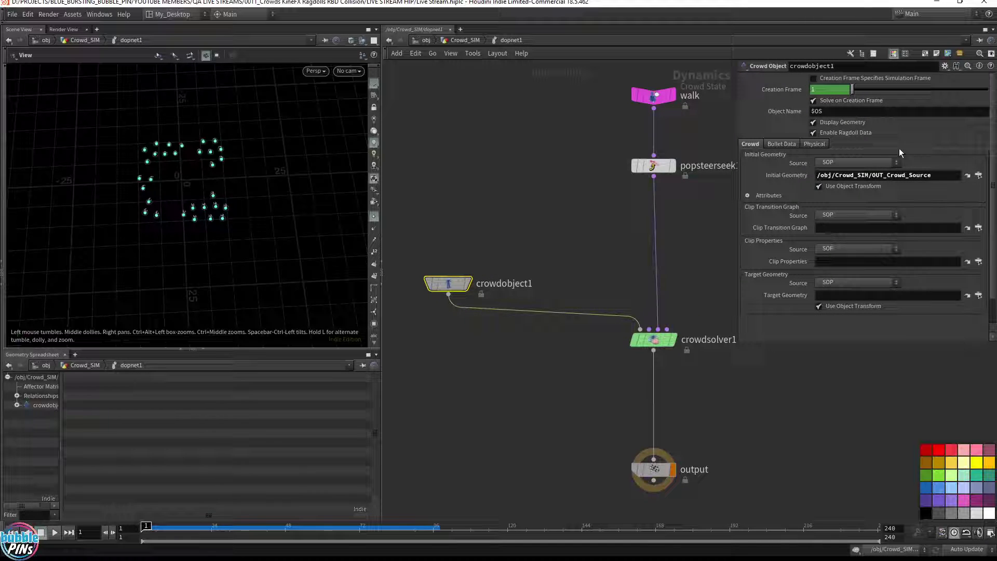
left_click(787, 145)
left_click(817, 144)
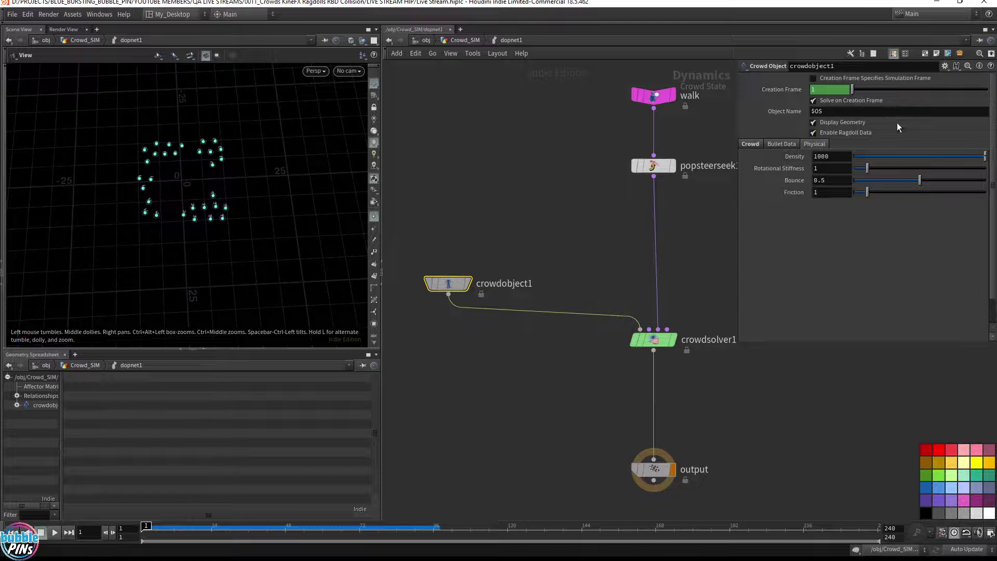
left_click(750, 144)
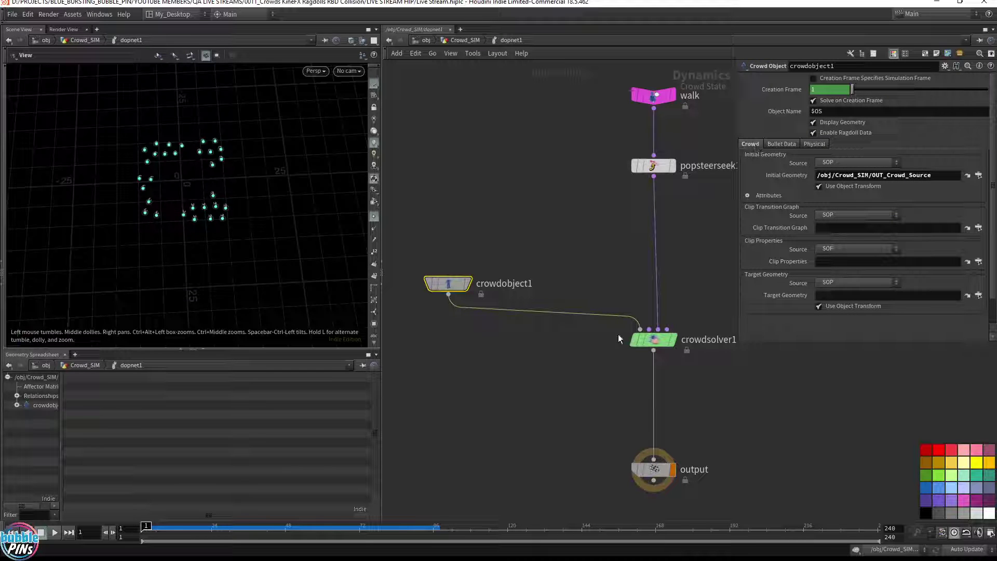
Try a Min Speed of about 1.173 on crowdsolver1, play the simulation and return to frame 1.
left_click(636, 340)
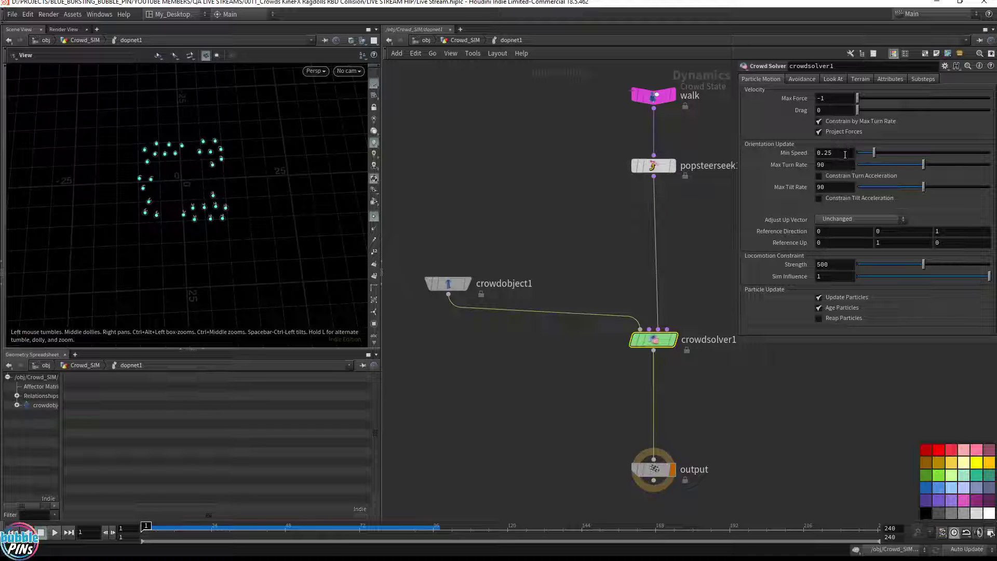
left_click(934, 151)
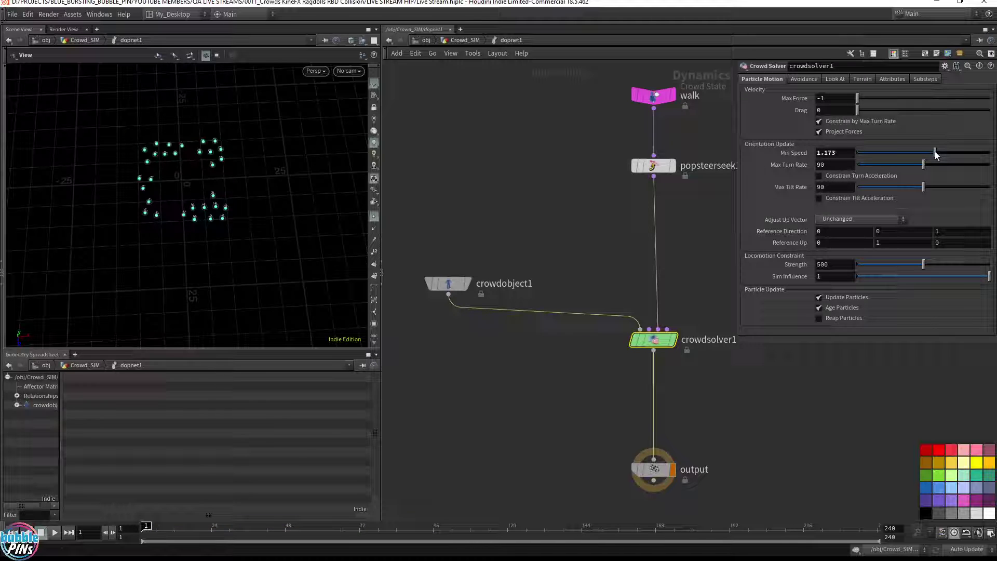
left_click(608, 227)
key("Up")
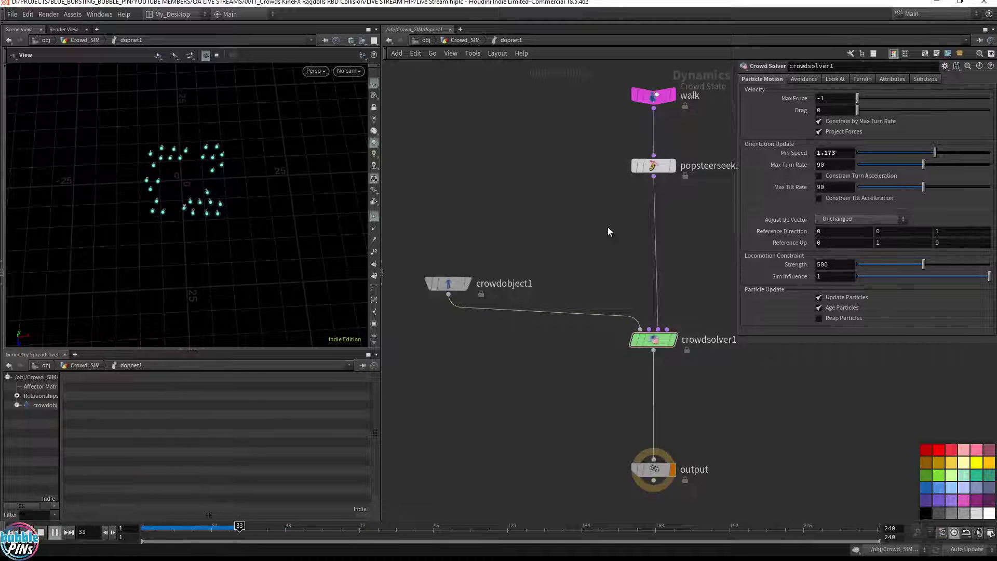
key("ctrl+Up")
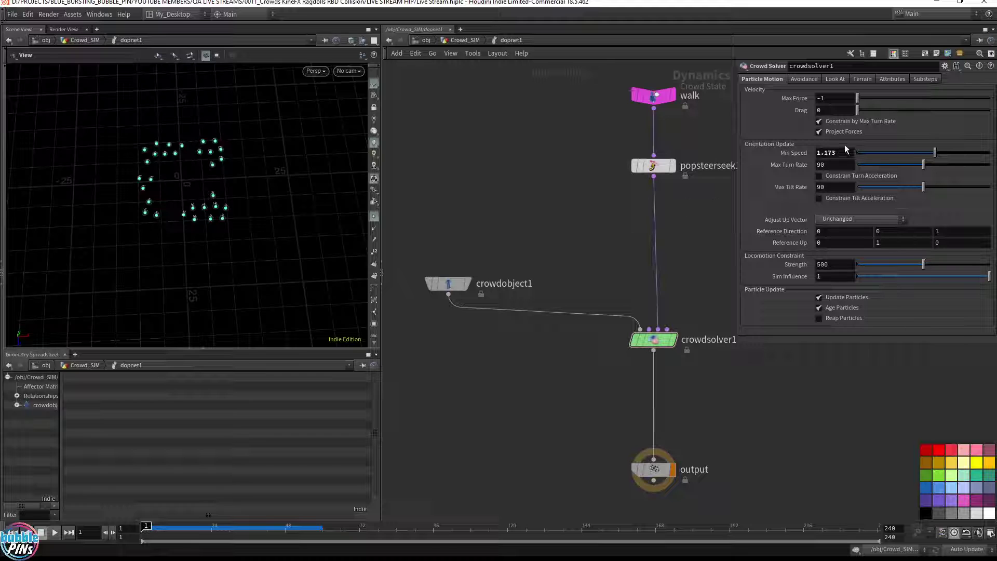
Test the simulation with crowdsolver1's Min Speed at 2, and revert Min Speed to its default.
left_click_drag(943, 154, 992, 154)
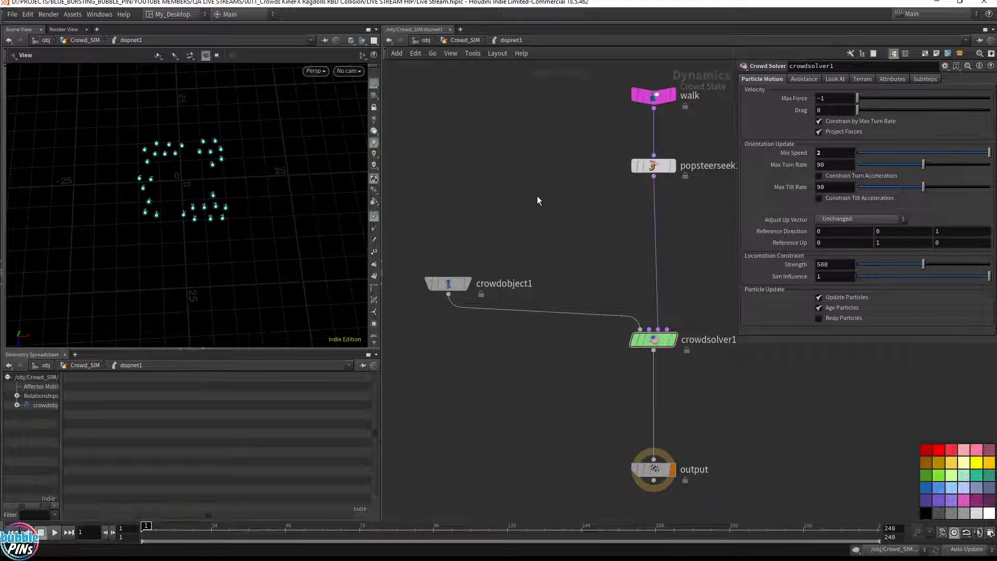
key("Up")
right_click(789, 155)
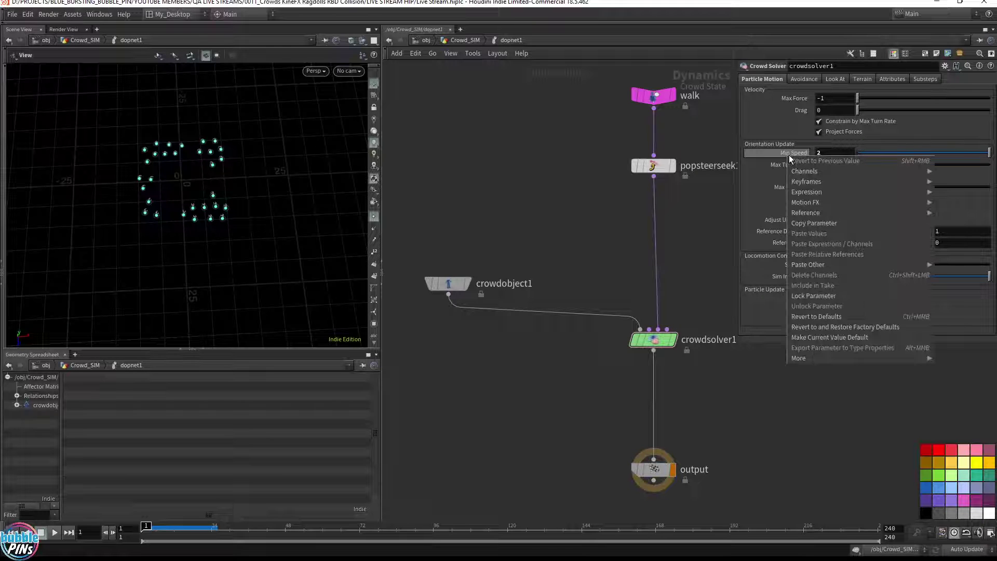
left_click(815, 314)
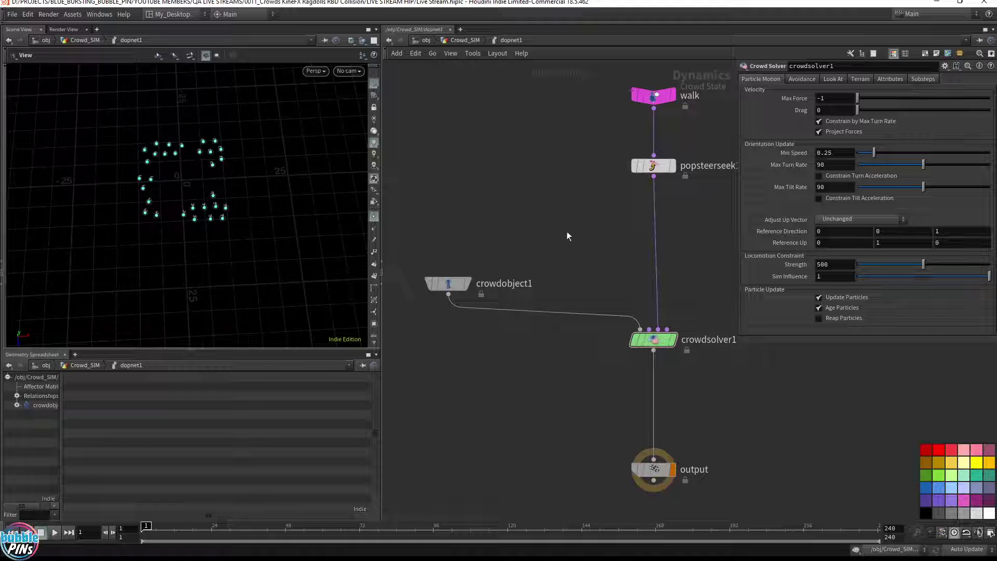
Add a Crowd Source node to dopnet1, placing it in the empty area above crowdobject1.
key("Tab")
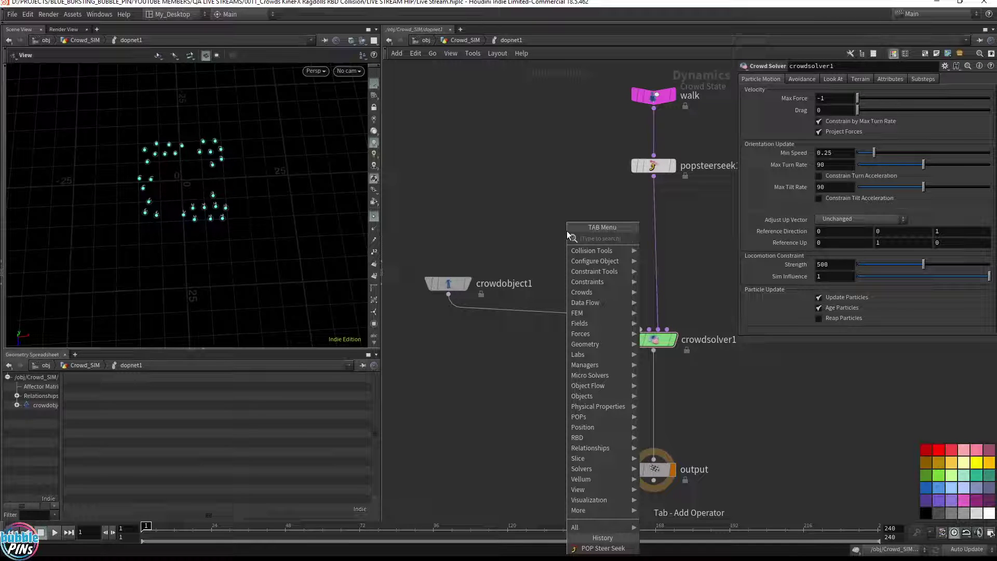
type("crowd")
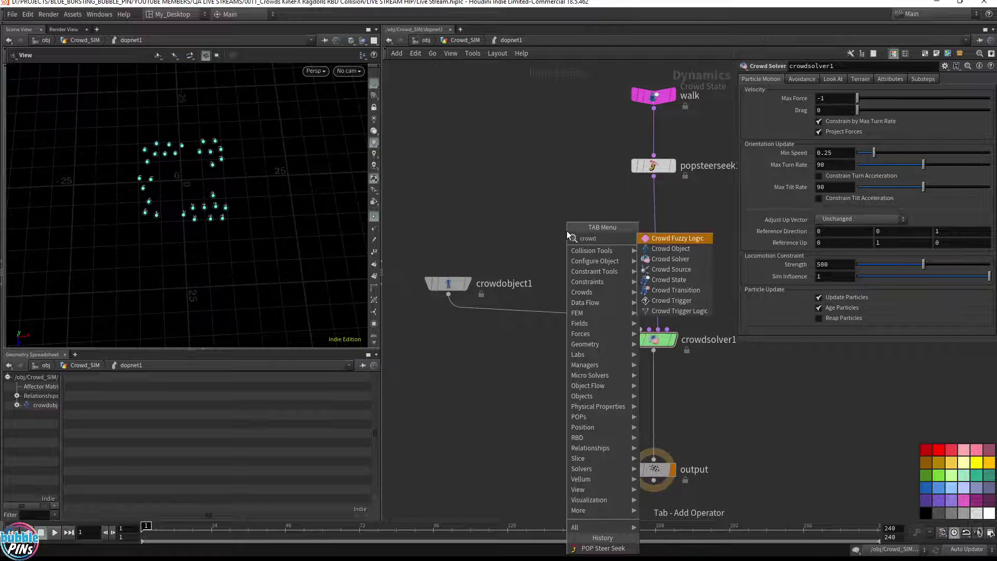
key("Down")
key("Down")
key("Down")
key("Return")
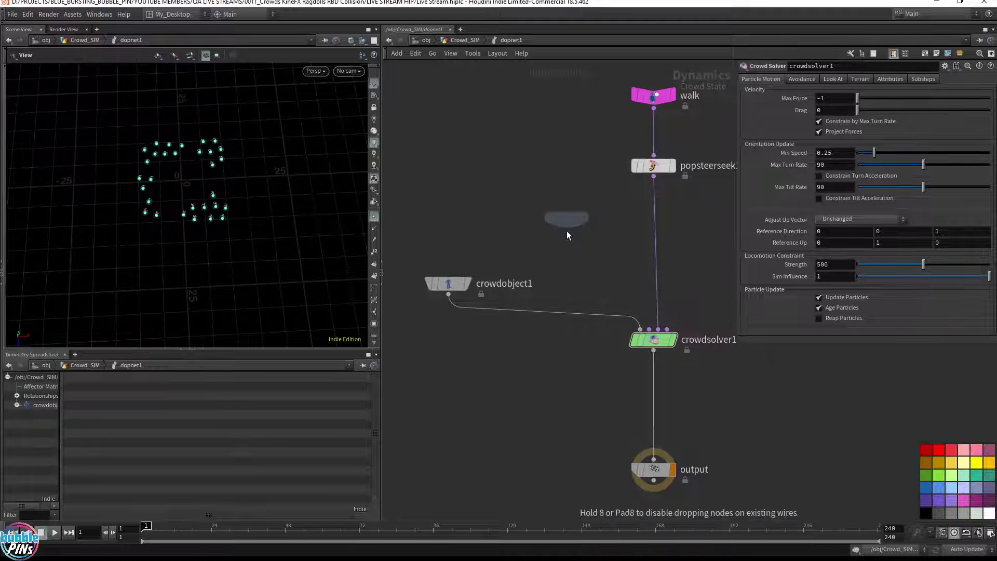
left_click(550, 205)
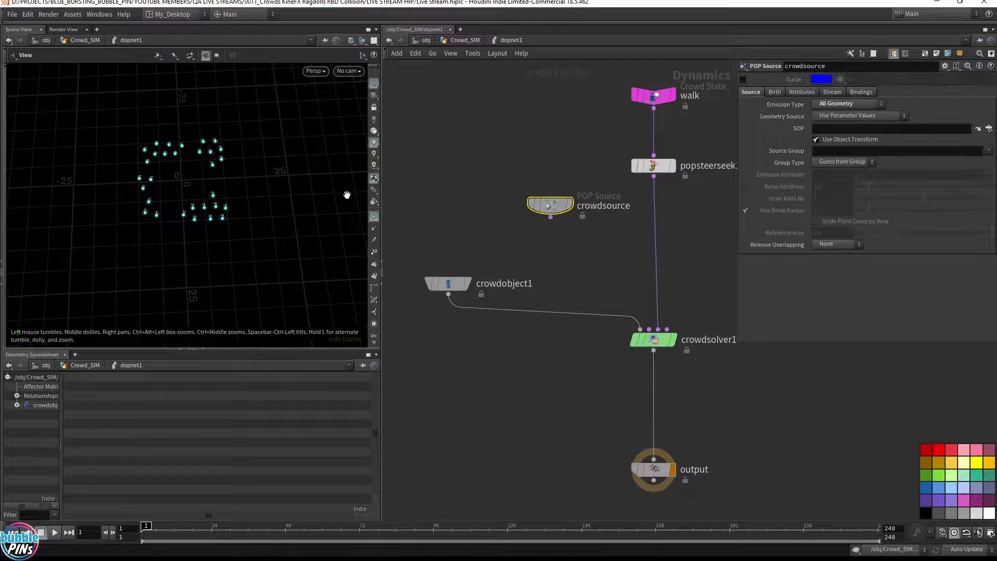
Wire the new crowdsource into the second input of crowdsolver1 and line it up above crowdobject1.
left_click_drag(551, 217, 645, 317)
key("Escape")
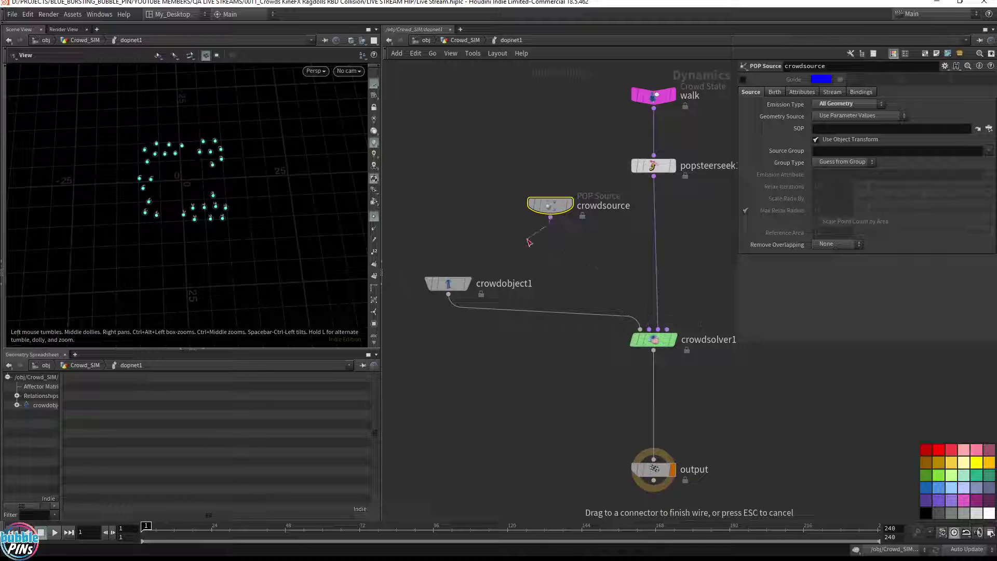
left_click_drag(508, 236, 561, 171)
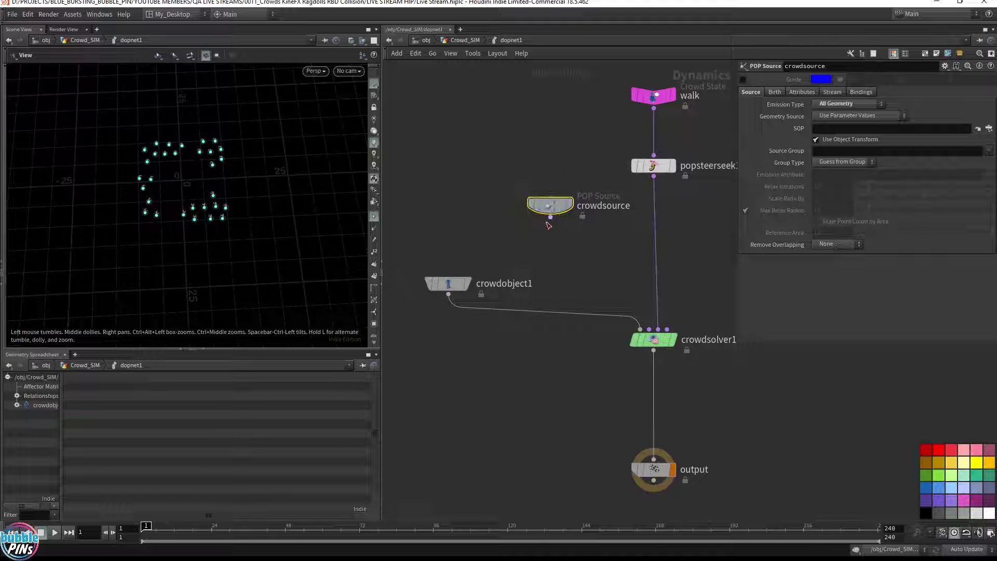
left_click_drag(551, 217, 649, 329)
left_click_drag(542, 214, 459, 327)
left_click(568, 212)
Enlarge the 3D viewport by shrinking the geometry spreadsheet, and frame the crowd agents closer up.
left_click_drag(225, 170, 227, 152)
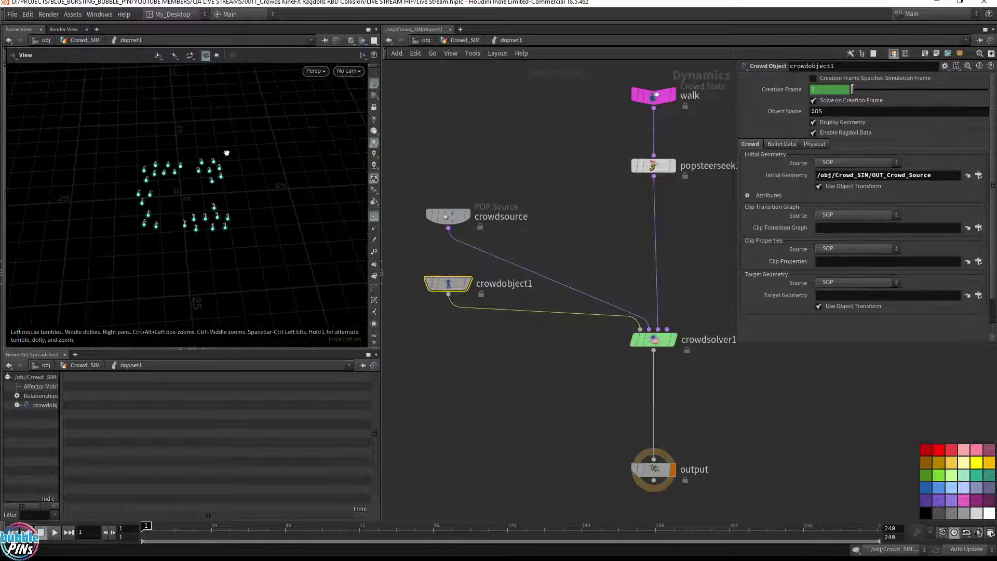
middle_click_drag(226, 152, 263, 213)
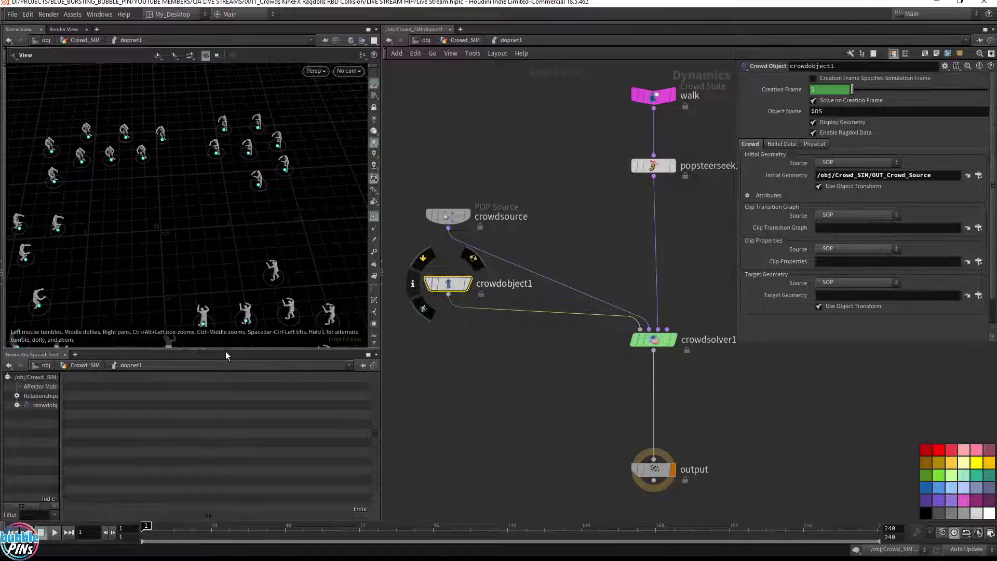
left_click_drag(226, 351, 229, 441)
left_click_drag(235, 311, 229, 279)
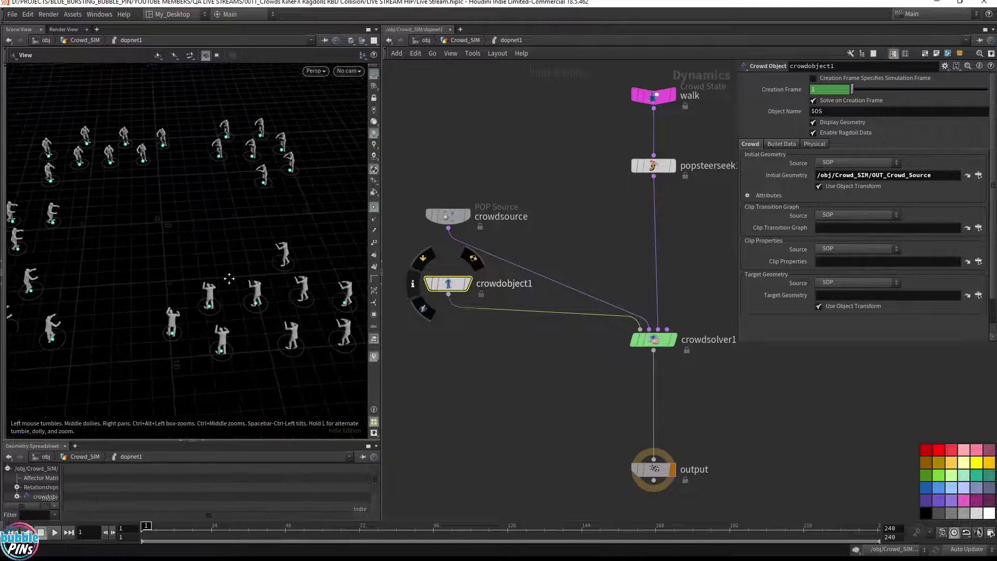
middle_click_drag(229, 278, 55, 213)
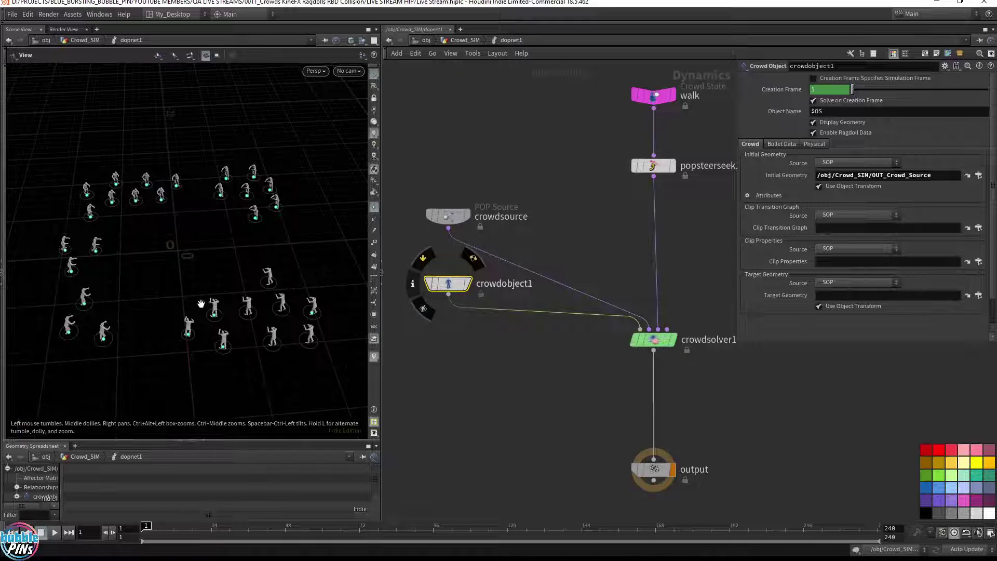
left_click_drag(415, 347, 464, 267)
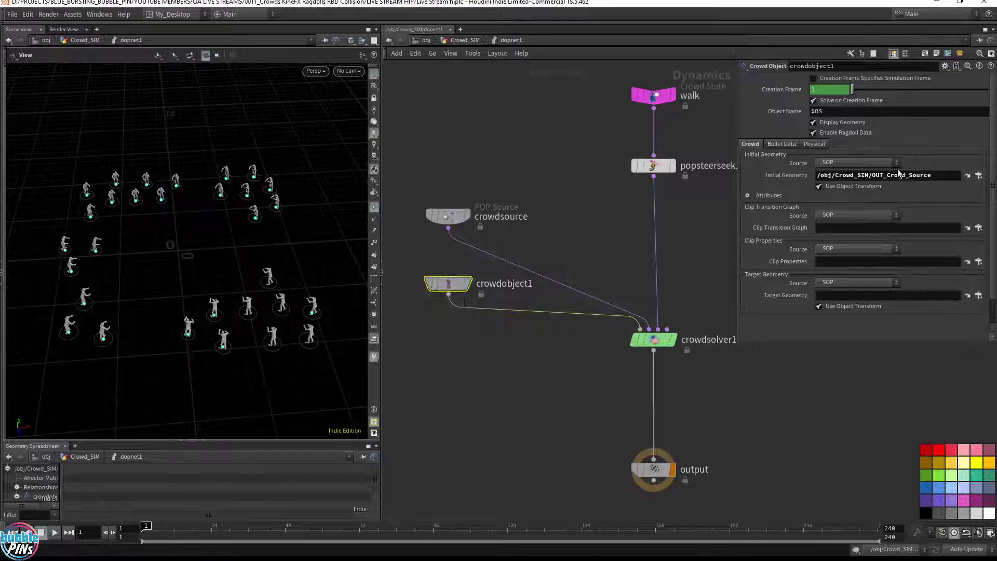
Move the path /obj/Crowd_SIM/OUT_Crowd_Source from crowdobject1's Initial Geometry to the SOP parameter of crowdsource.
triple_click(898, 175)
key("ctrl+c")
key("BackSpace")
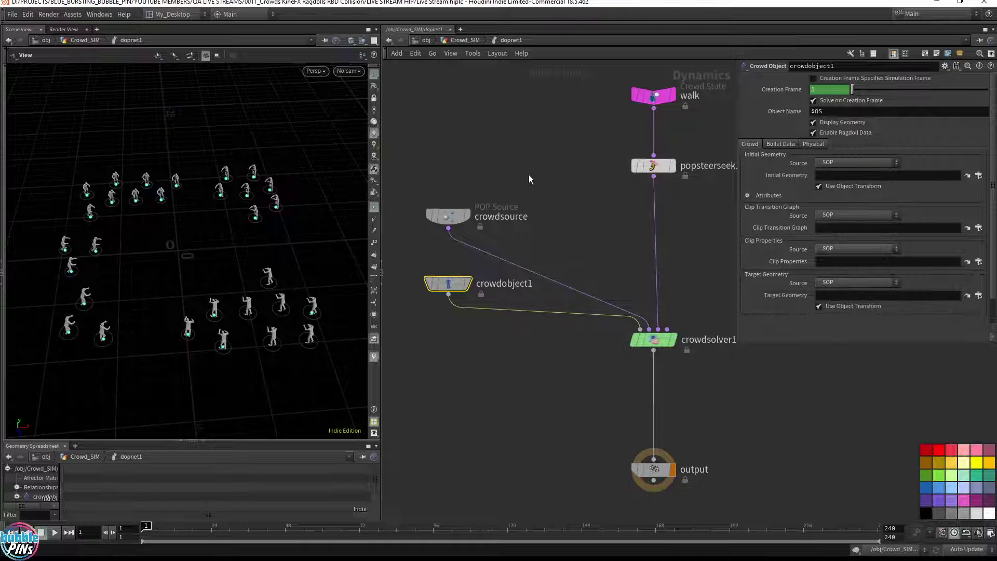
left_click(447, 216)
left_click(872, 130)
key("ctrl+v")
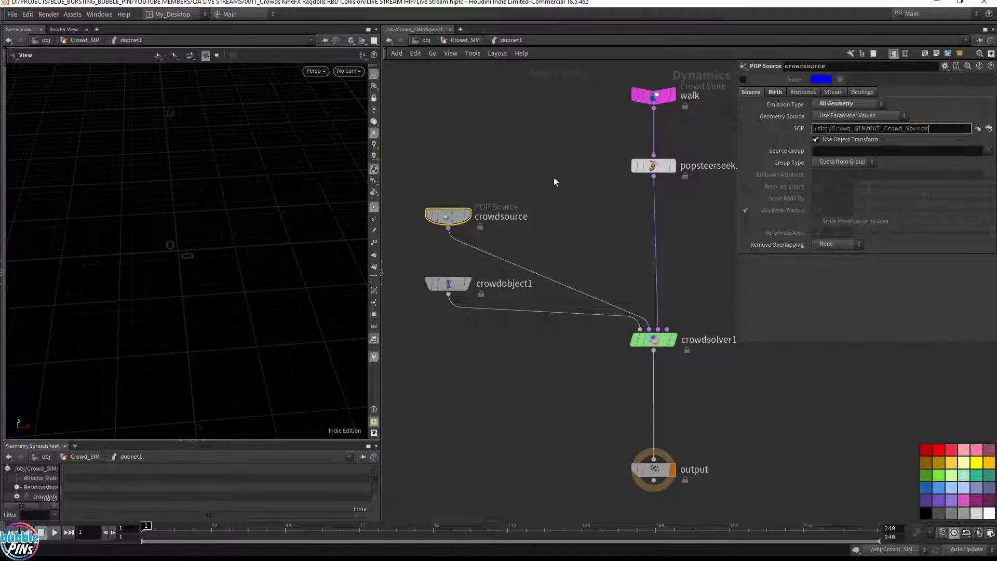
Try an Inherit Velocity of 10 in crowdsource's attribute settings, play the simulation and return to frame 1.
left_click(776, 92)
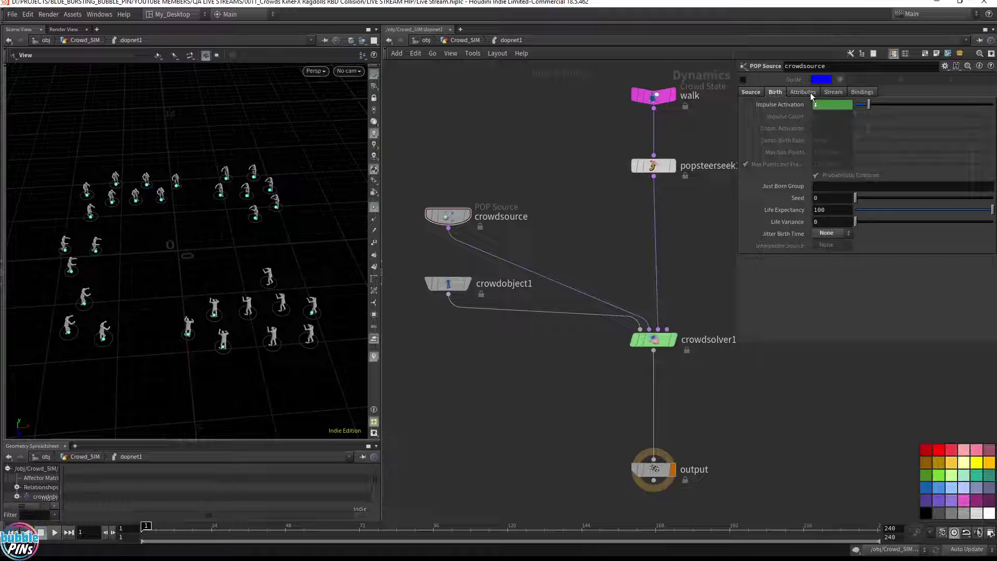
left_click(812, 94)
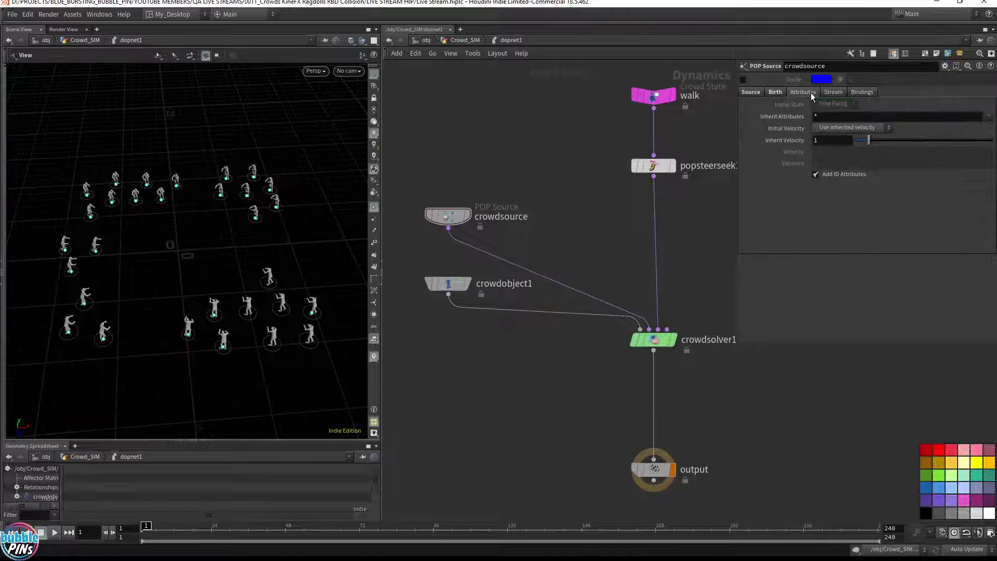
left_click(833, 128)
left_click(846, 148)
left_click(831, 140)
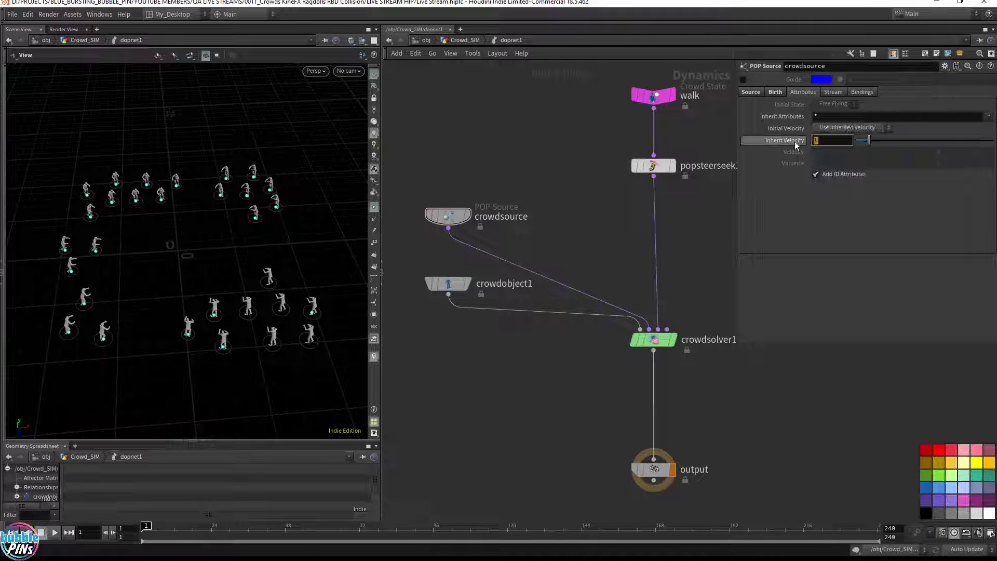
type("10")
key("Return")
key("Up")
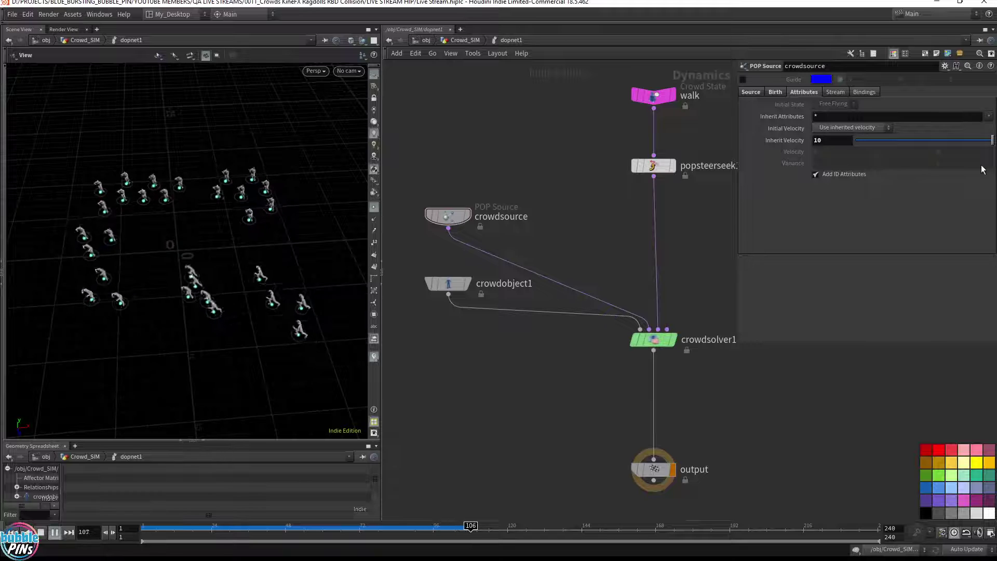
key("ctrl+Up")
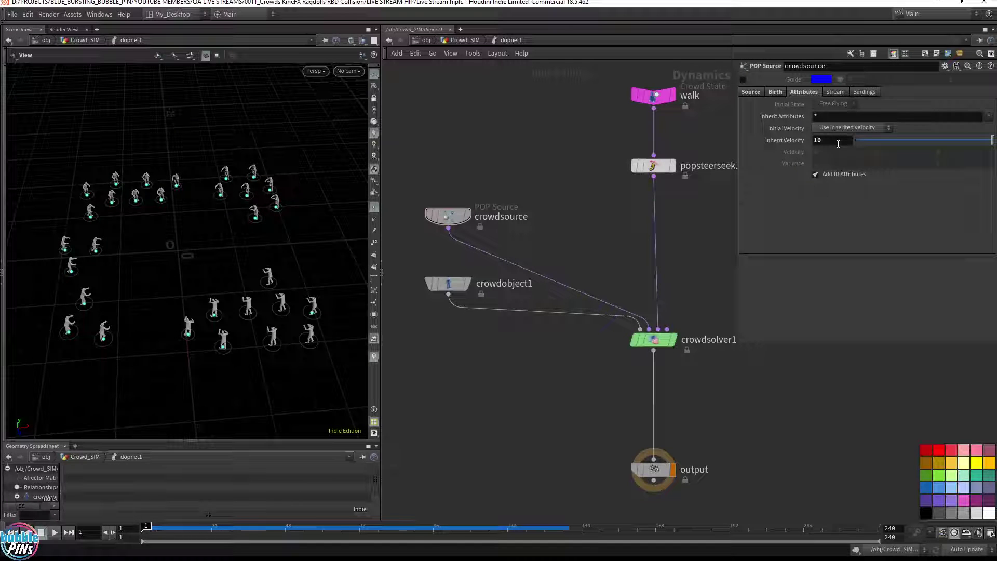
Add Velocity (v) to crowdsource's Inherit Attributes, play the simulation and return to frame 1.
left_click(987, 117)
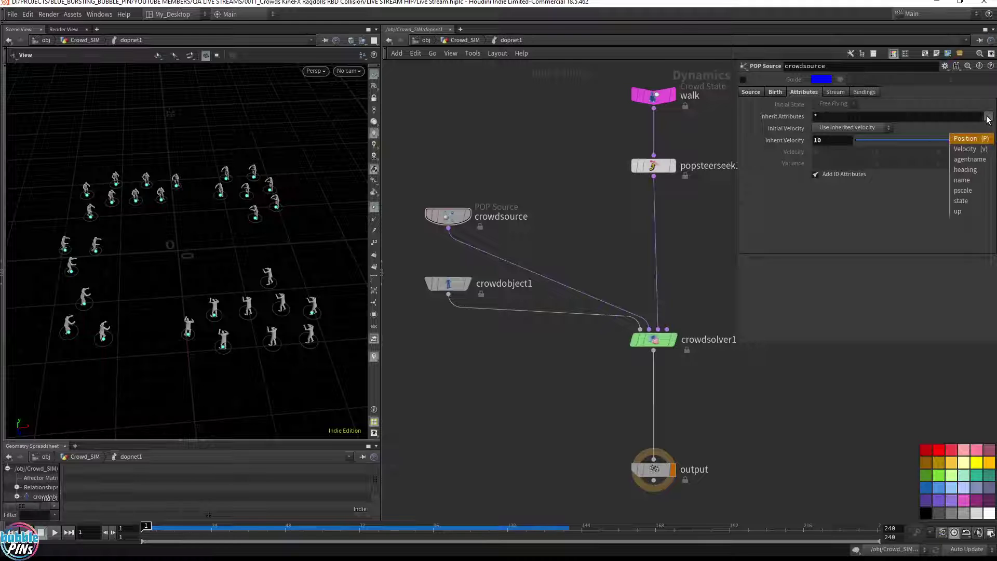
left_click(982, 149)
key("Up")
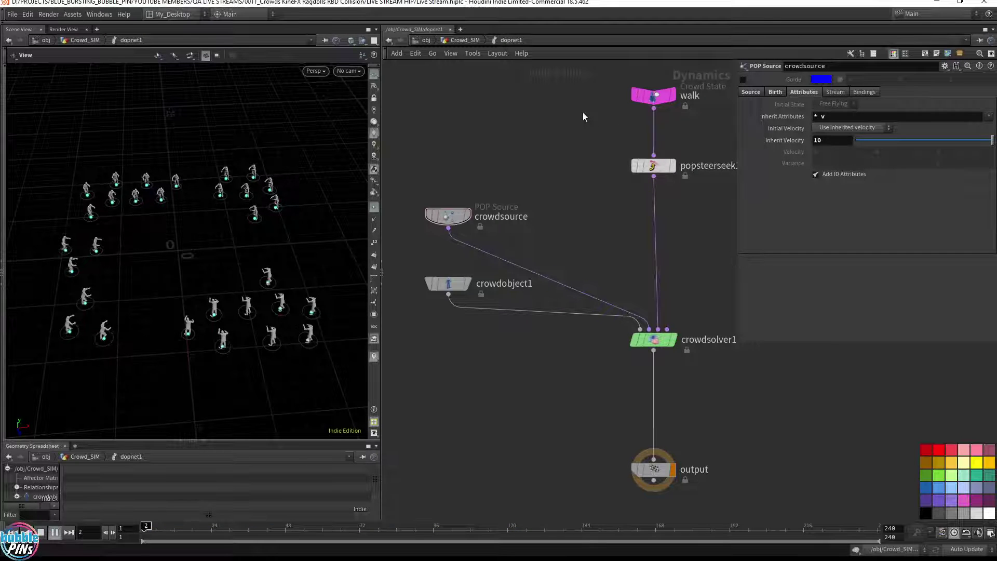
key("ctrl+Up")
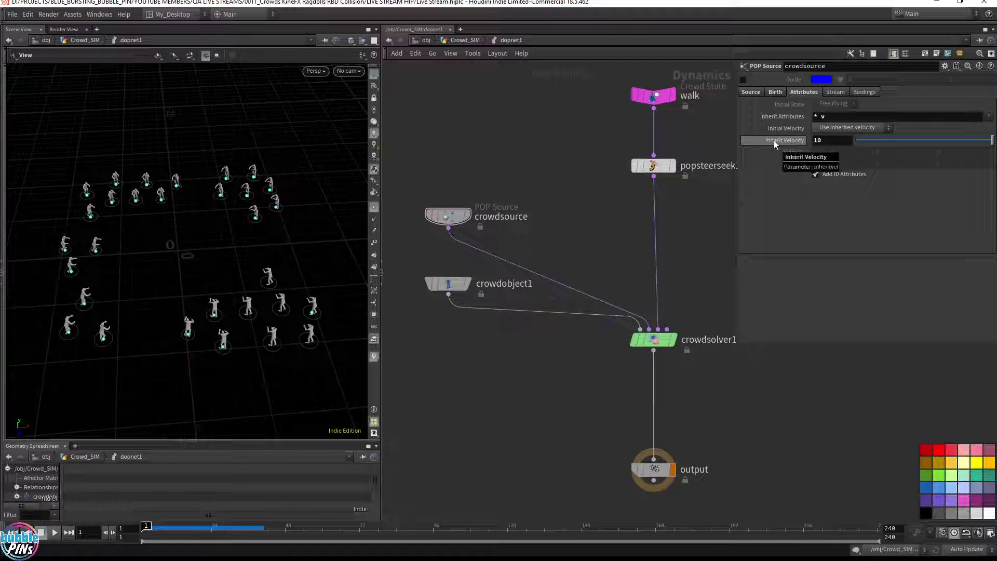
Set the Inherit Velocity of crowdsource back to 1.
left_click_drag(837, 141, 731, 140)
type("1")
key("Return")
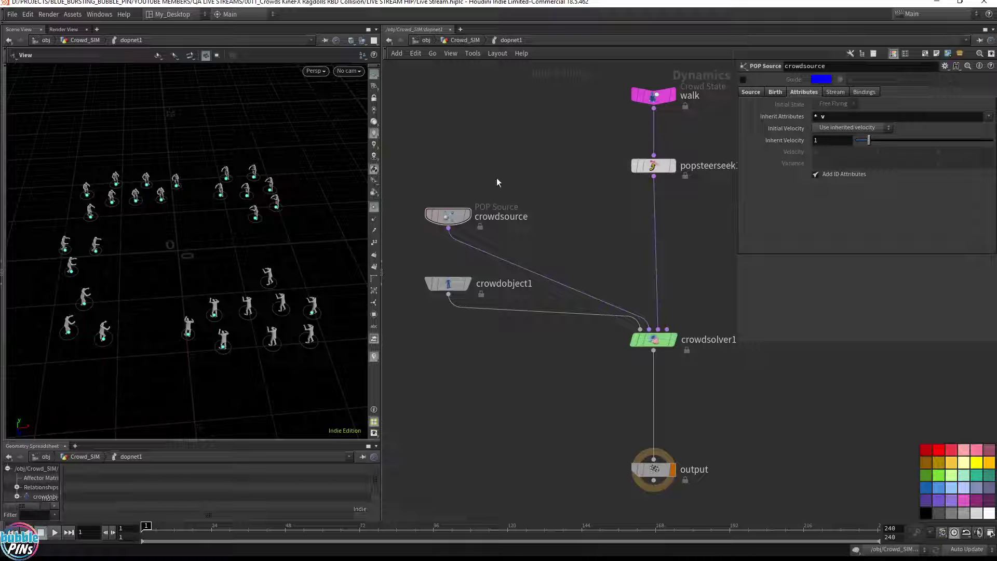
Delete the crowdsource node and set crowdobject1's Initial Geometry back to /obj/Crowd_SIM/OUT_Crowd_Source.
left_click_drag(496, 181, 426, 238)
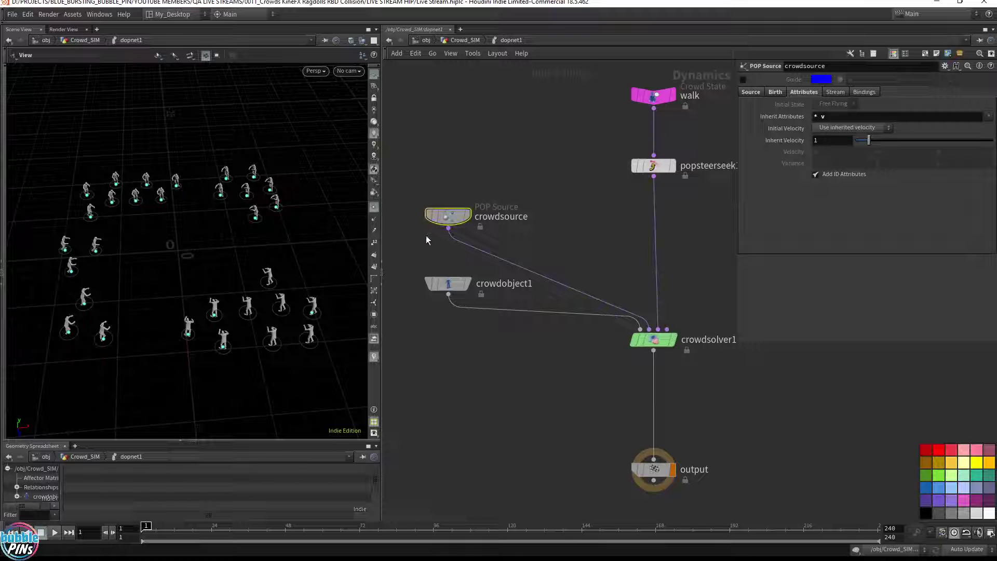
left_click(758, 93)
left_click_drag(933, 129, 592, 107)
key("BackSpace")
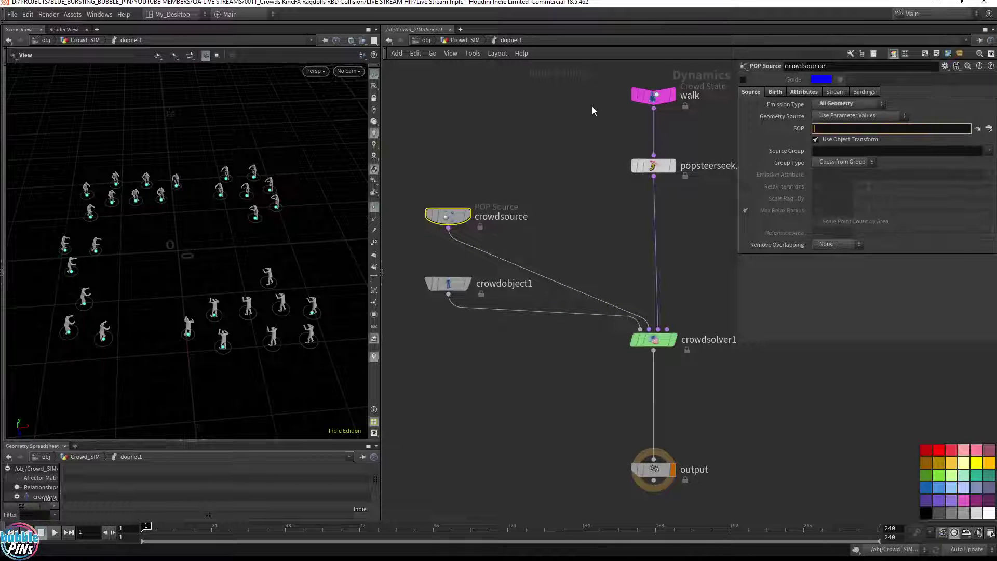
key("Return")
key("Delete")
left_click(457, 283)
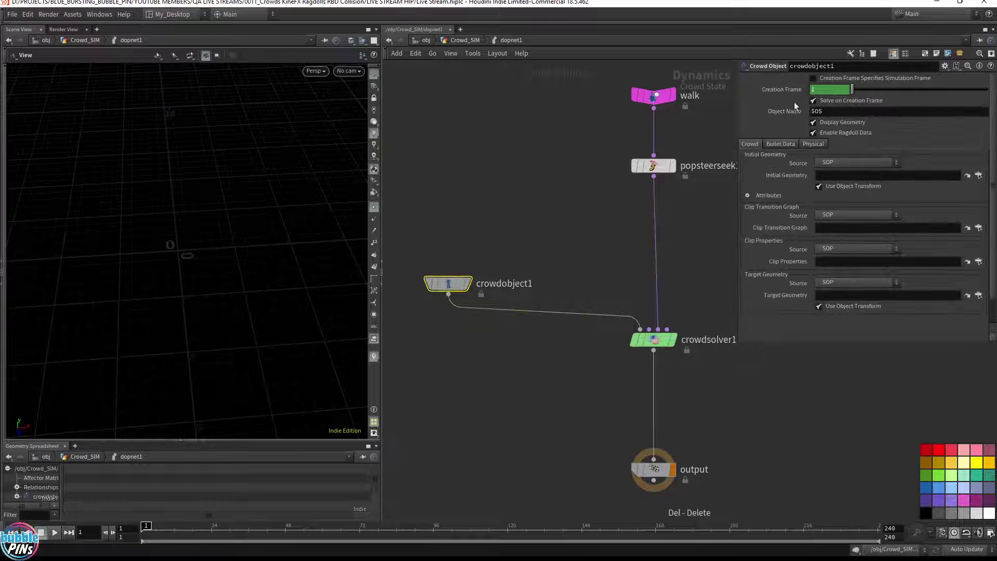
key("Return")
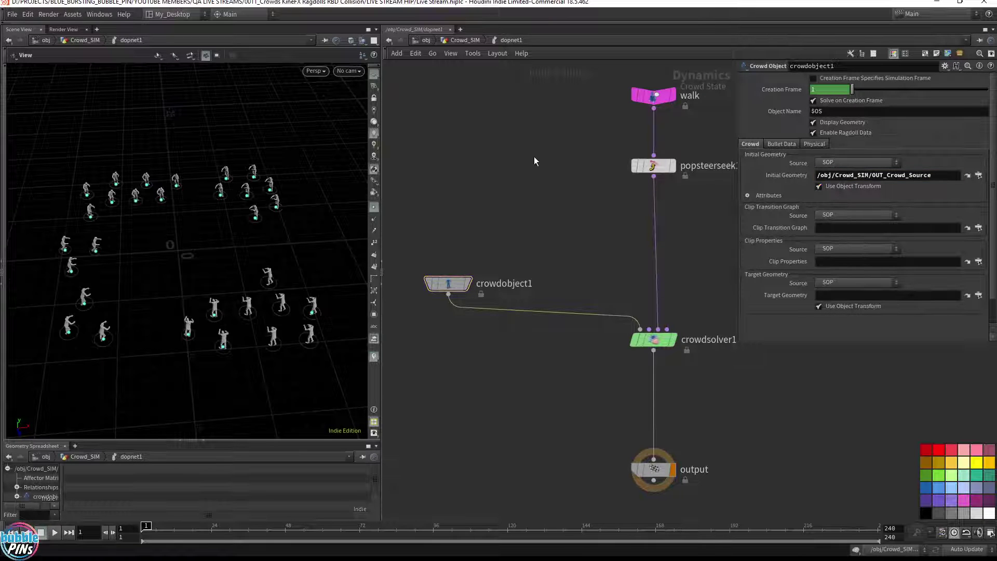
Set popsteerseek1's Force Scale to 100, play the simulation and return to frame 1.
left_click_drag(566, 182, 704, 155)
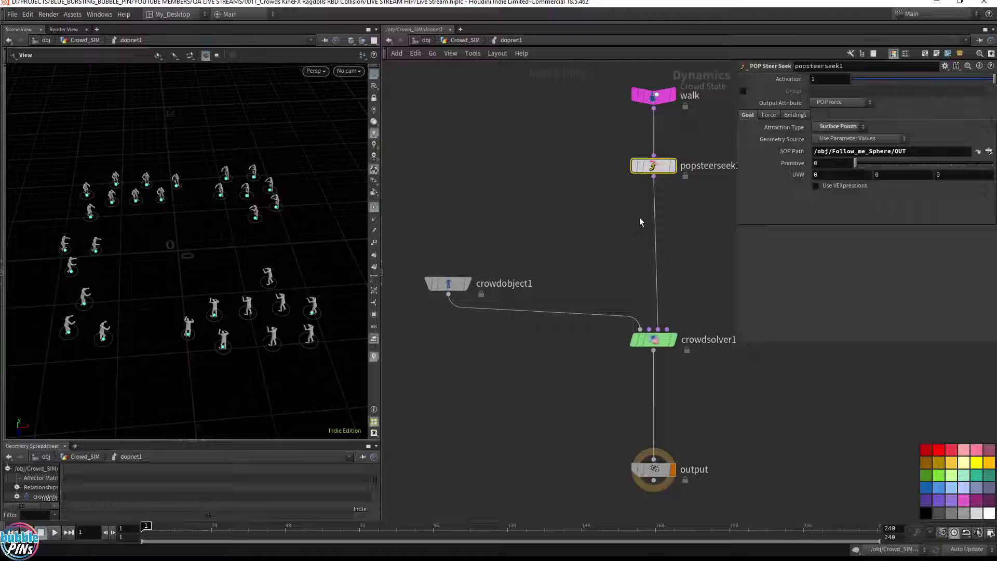
scroll(639, 217, "down", 1)
middle_click_drag(629, 217, 565, 227)
left_click_drag(569, 212, 659, 160)
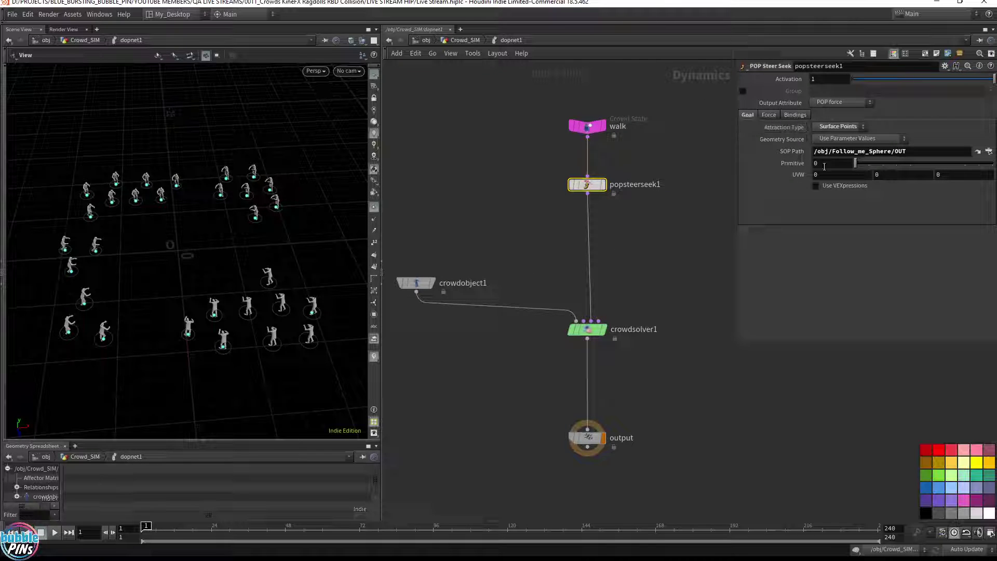
left_click(746, 115)
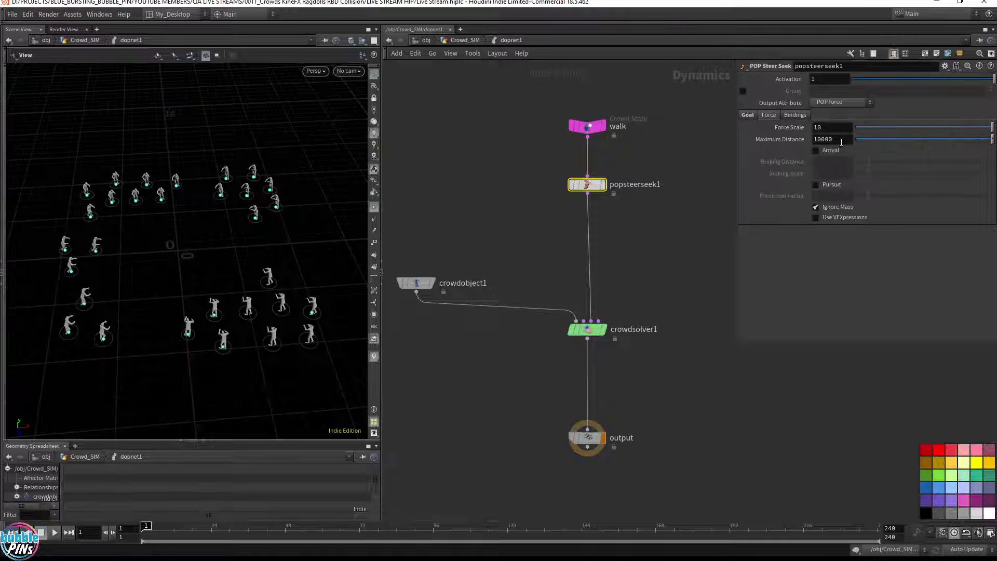
type("0")
key("Return")
left_click(520, 185)
key("Up")
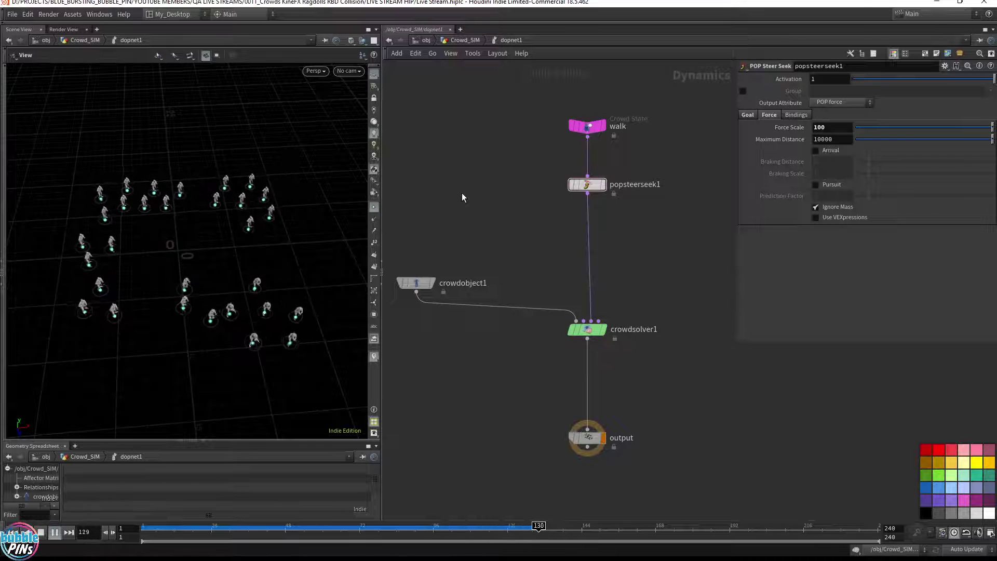
key("ctrl+Up")
Switch popsteerseek1's Output Attribute to Crowds steerforce, play the simulation and return to frame 1.
left_click(858, 104)
left_click(858, 123)
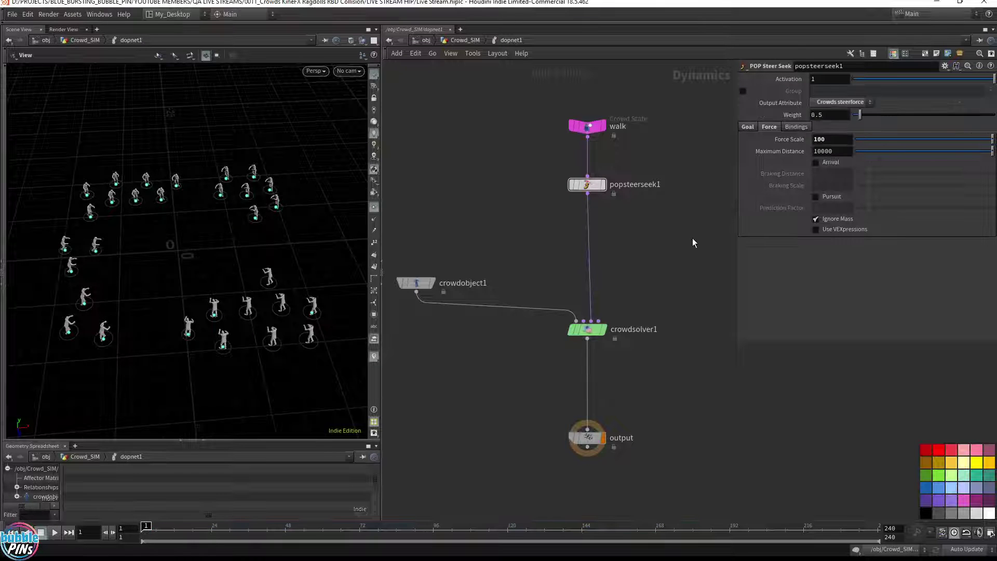
key("Up")
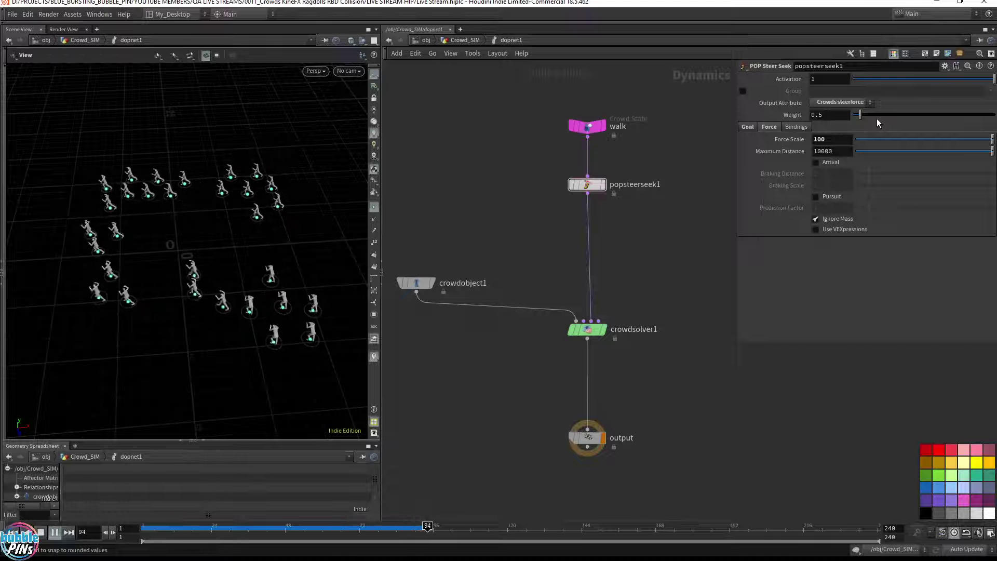
key("ctrl+Up")
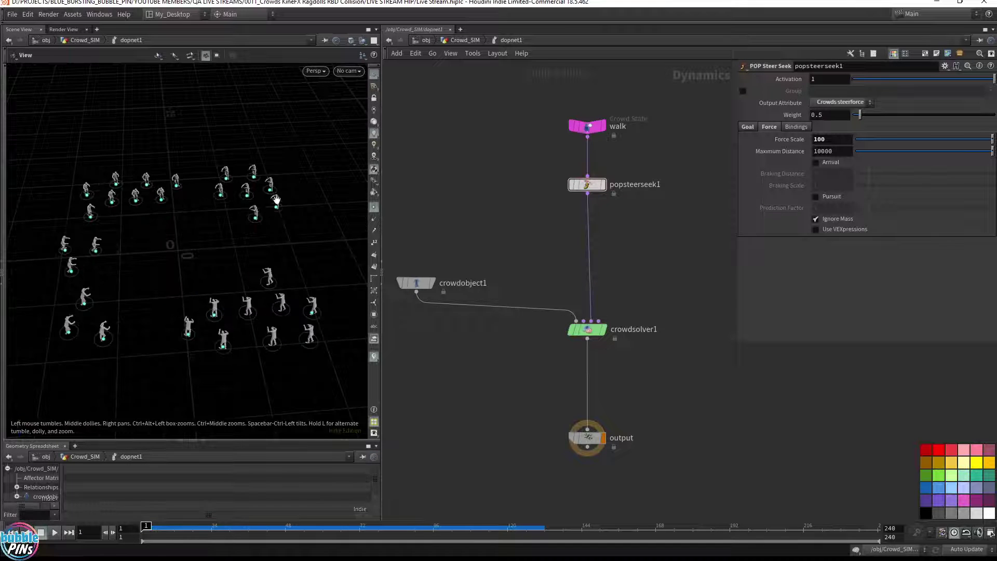
Pull the view back to show the whole crowd area and go up to the object level.
left_click_drag(276, 200, 277, 219)
middle_click_drag(317, 206, 270, 204)
right_click_drag(269, 204, 155, 217)
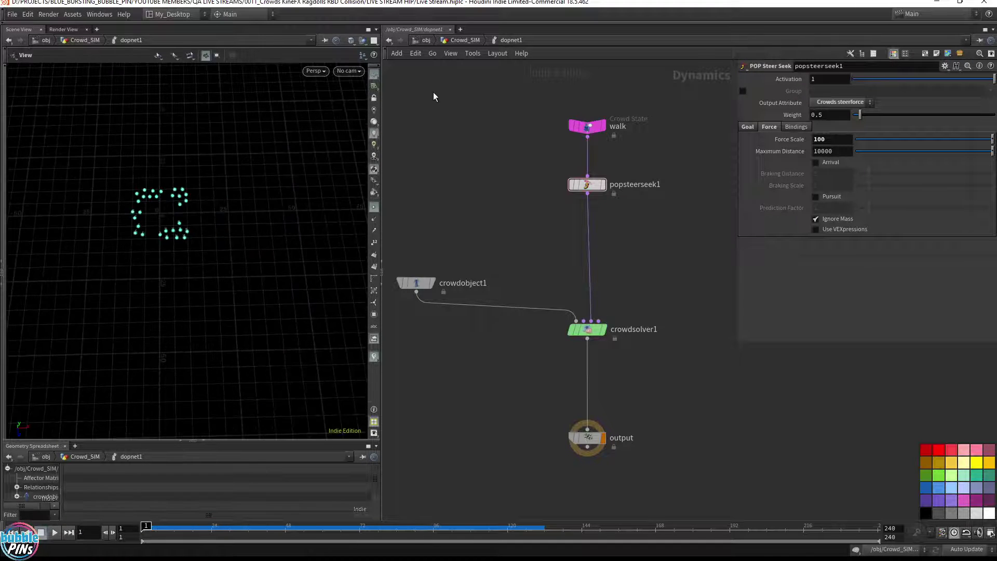
left_click(426, 41)
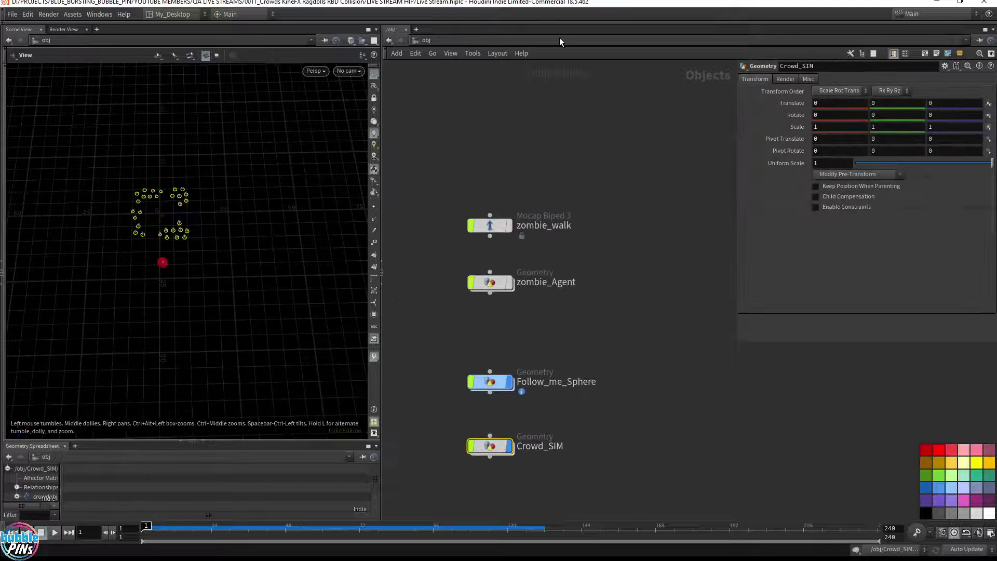
In Follow_me_Sphere, set transform1's X translate to sin($F*3)*5 and Z translate to cos($F*3)*5.
double_click(490, 382)
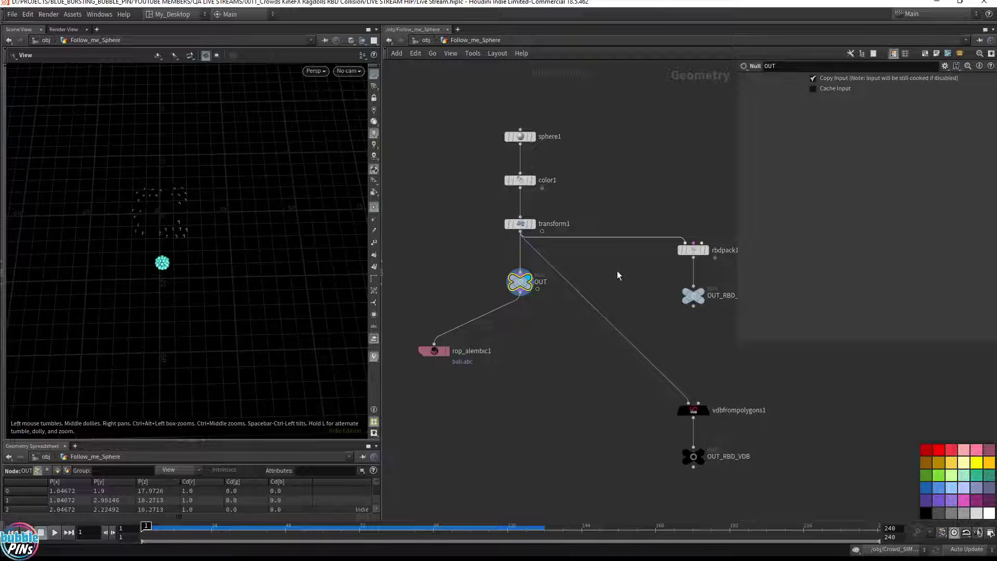
left_click(520, 137)
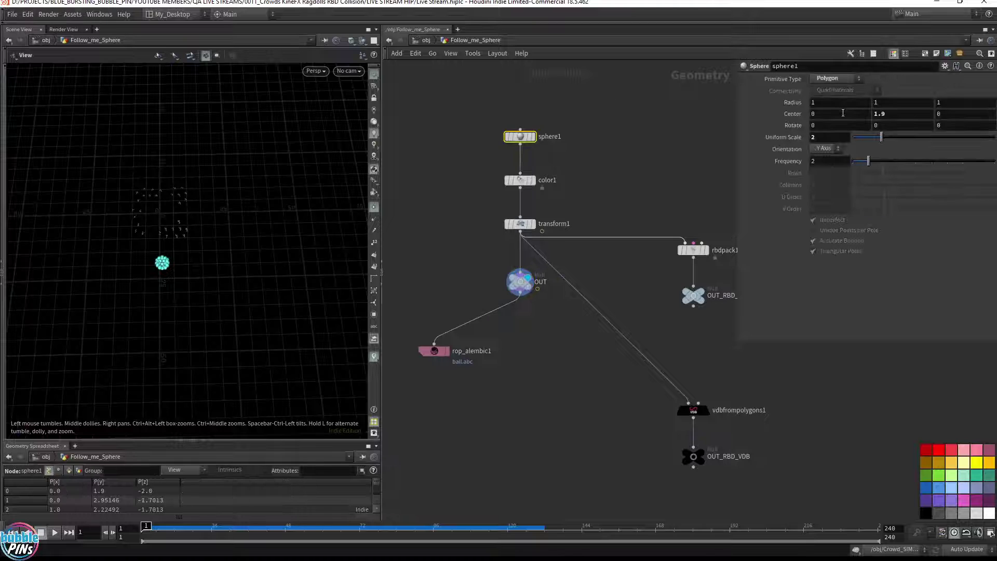
left_click(519, 224)
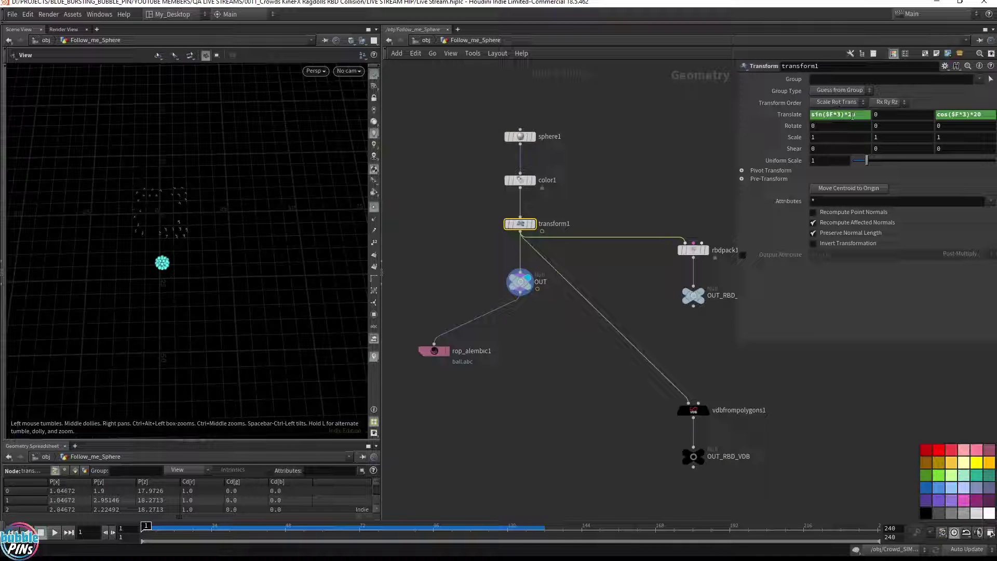
left_click(844, 116)
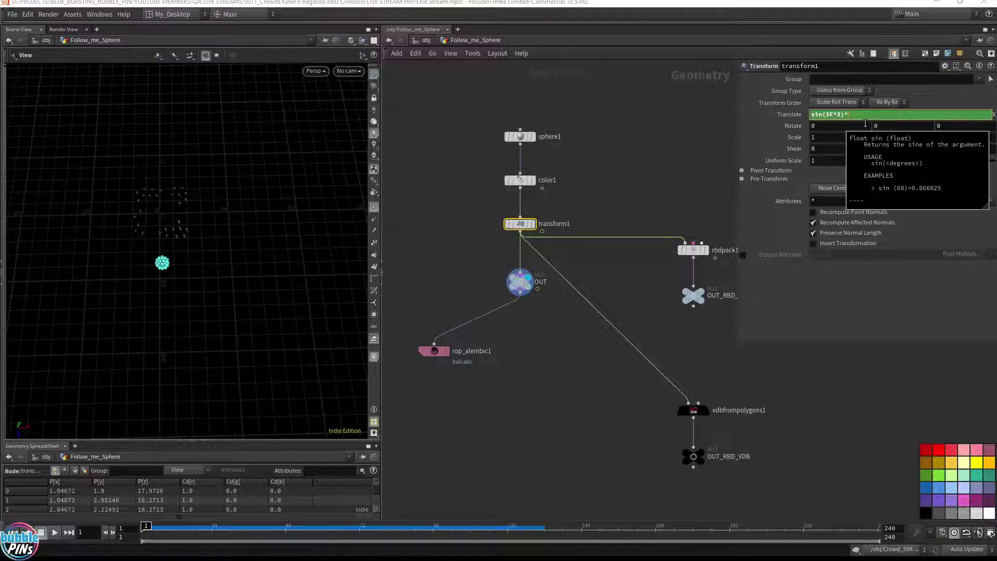
type("5")
key("Tab")
key("Tab")
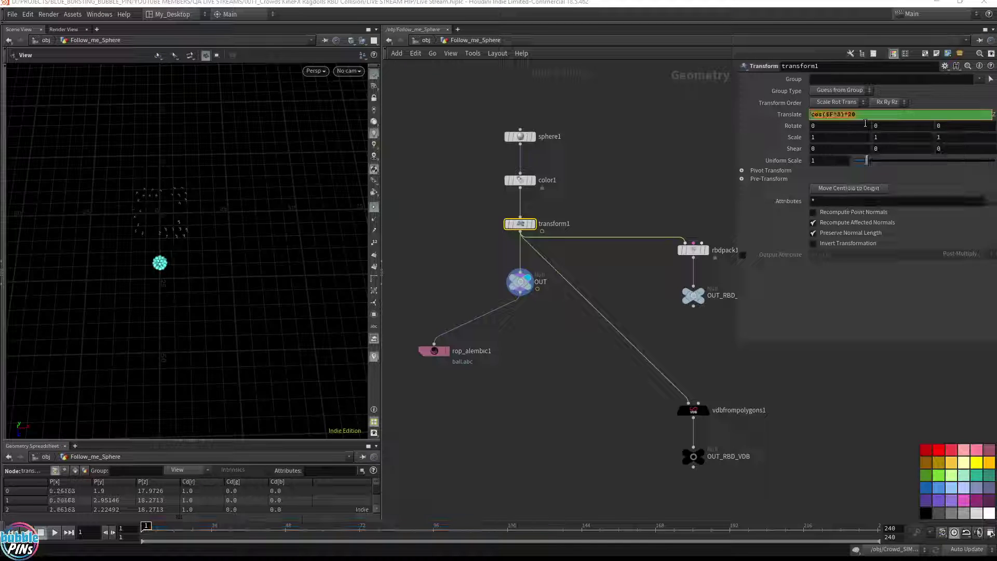
type("5")
key("Return")
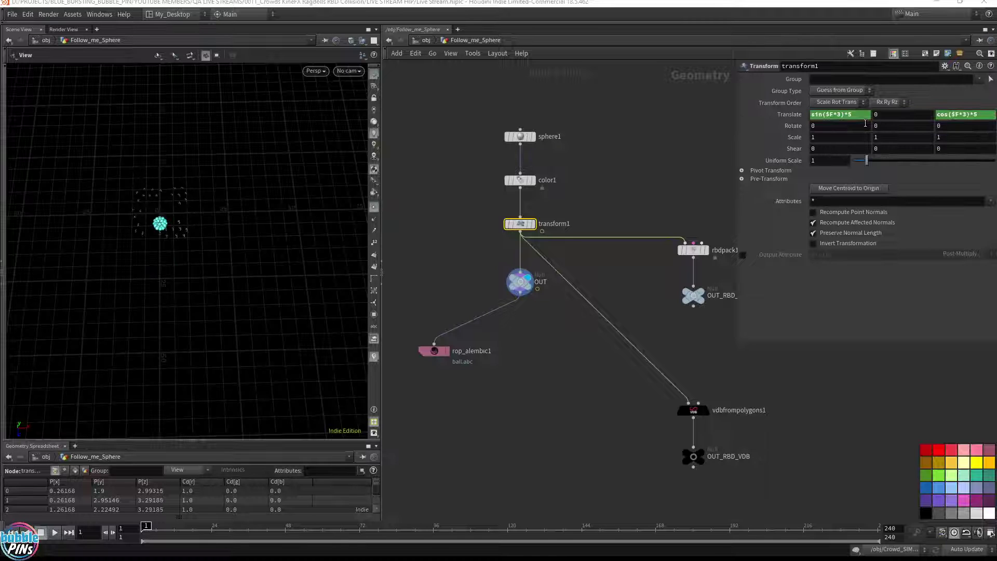
Hide the point markers, frame the crowd in the view, play the simulation and return to frame 1.
scroll(195, 216, "up", 5)
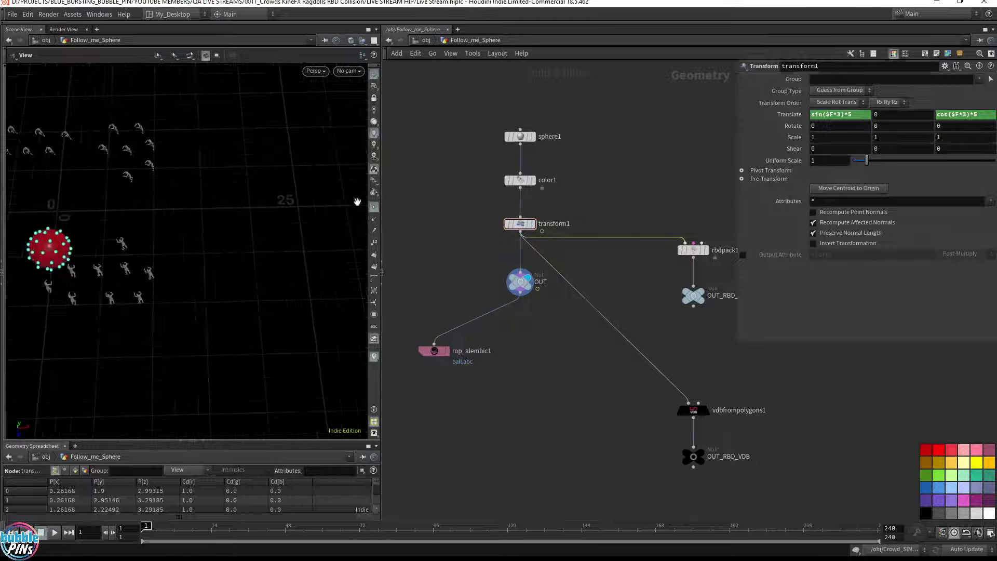
left_click(373, 207)
right_click_drag(99, 264, 150, 278)
key("Up")
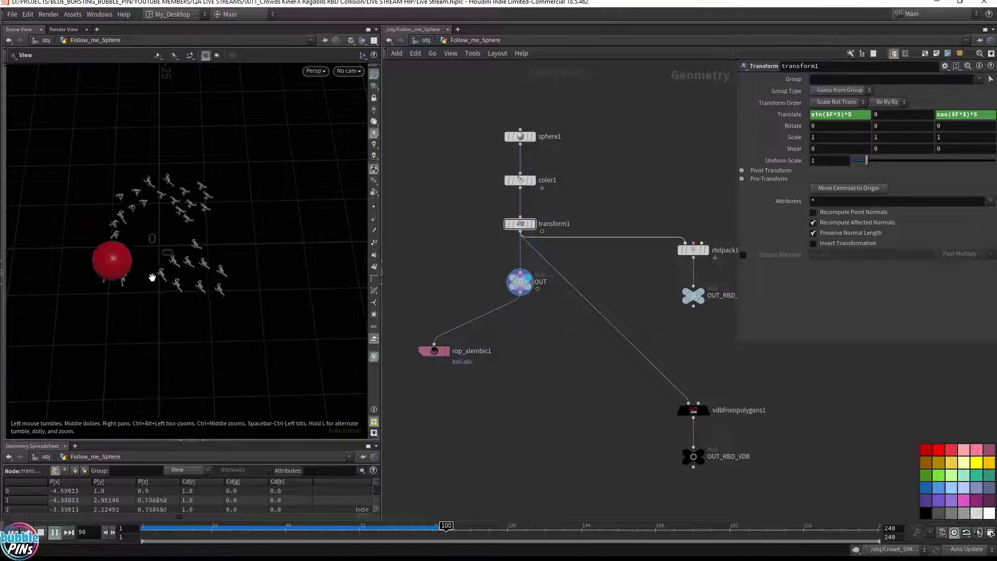
key("ctrl+Up")
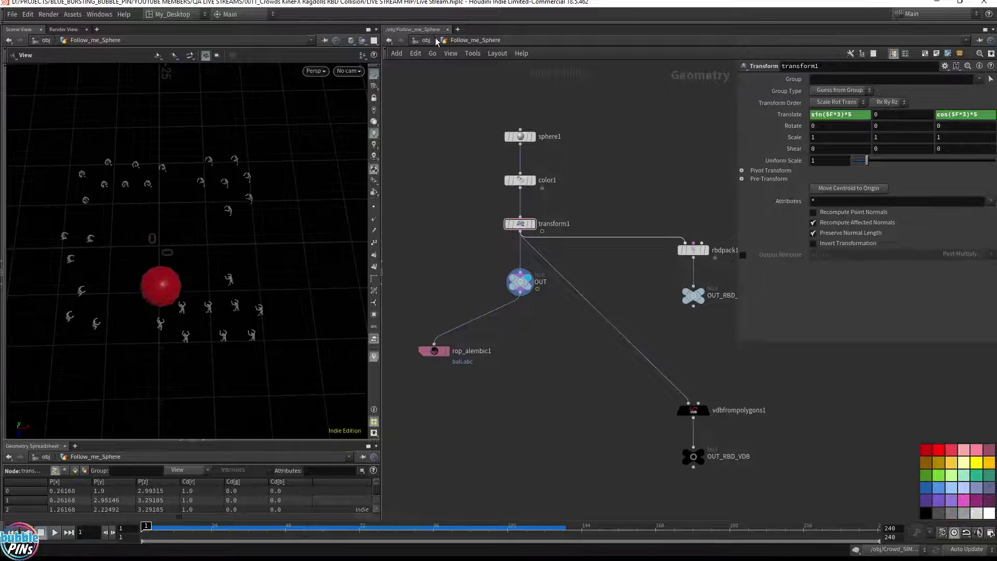
Set const1 in Crowd_SIM's set_heading_v network to 10, play the simulation and return to frame 1.
left_click(426, 40)
middle_click_drag(595, 305, 612, 247)
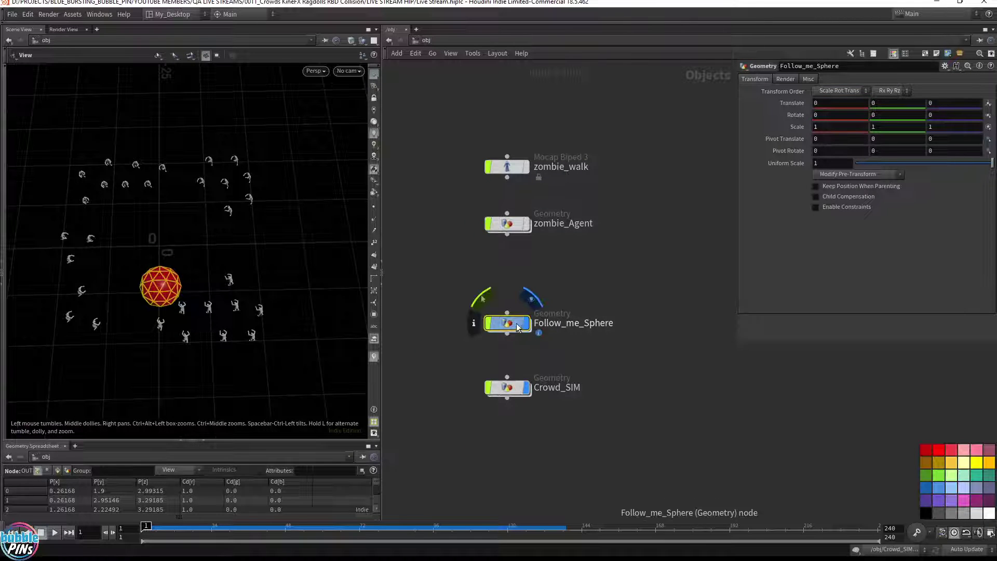
double_click(507, 388)
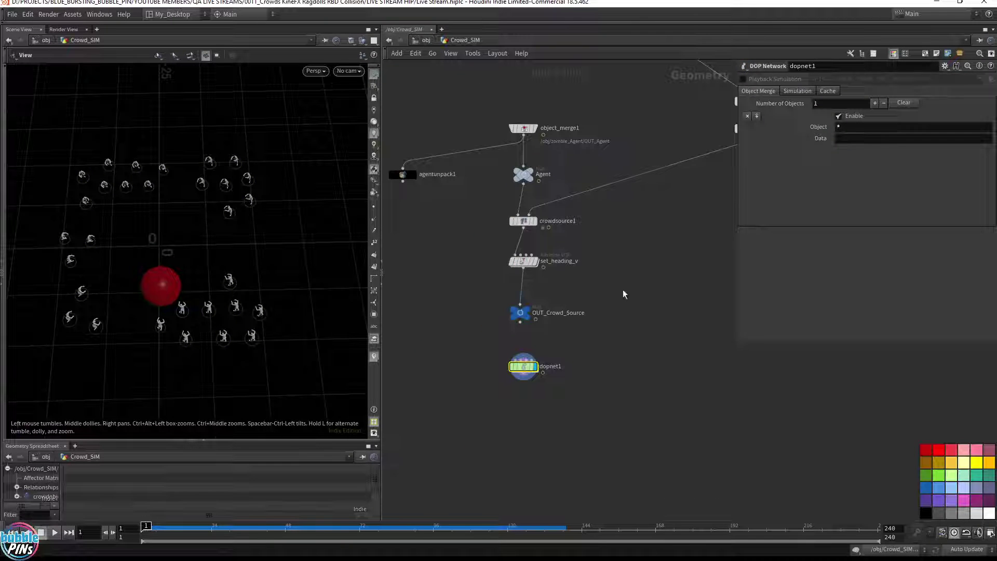
double_click(528, 264)
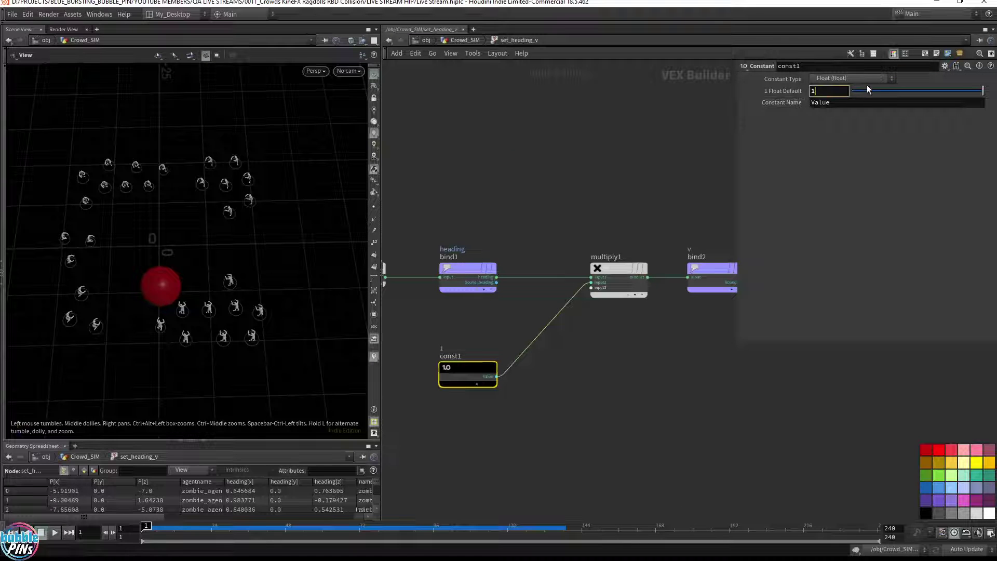
type("0")
key("Return")
key("Up")
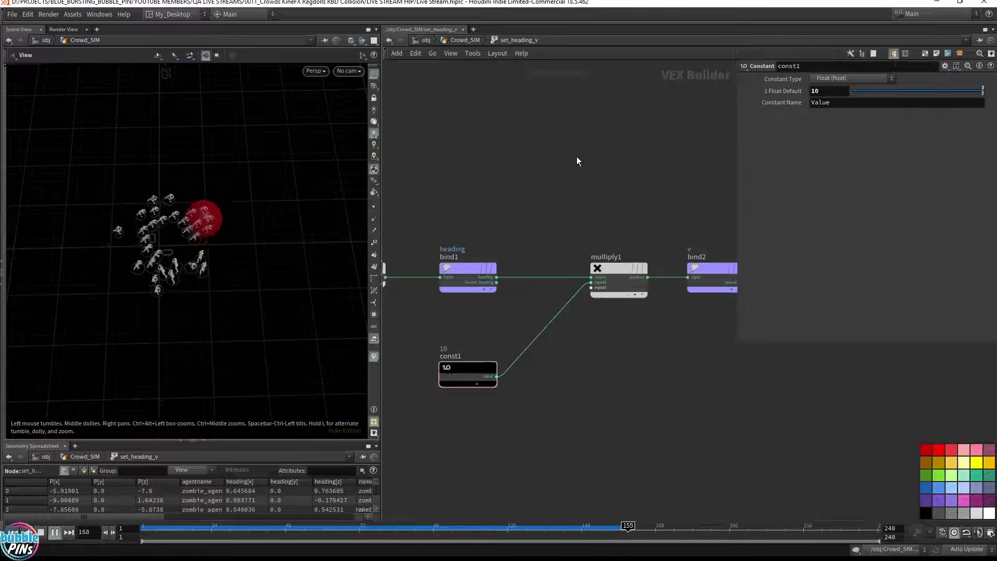
key("ctrl+Up")
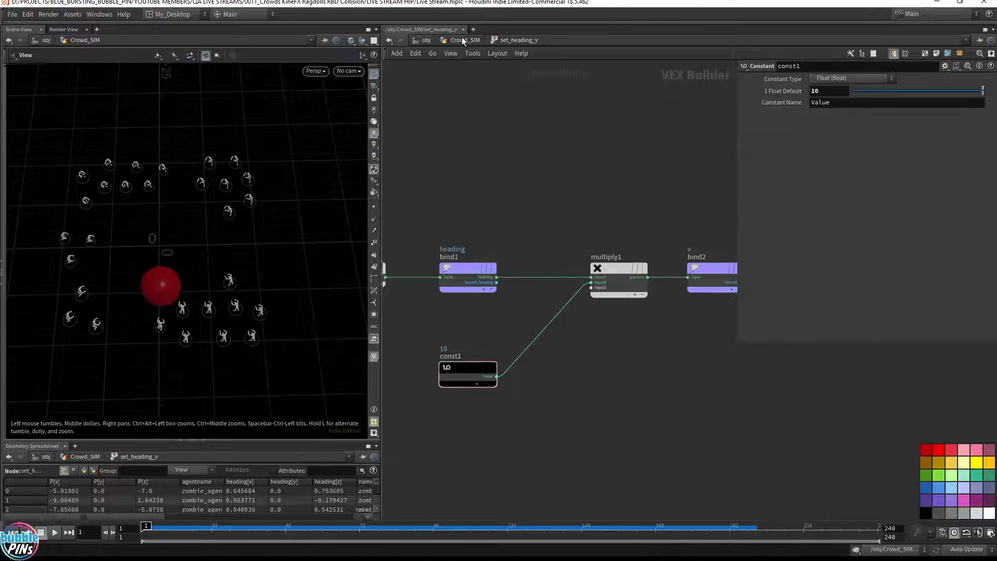
Review popsteerseek1's binding, goal and force settings and crowdobject1's crowd, bullet and physical settings in dopnet1.
left_click(463, 41)
double_click(521, 367)
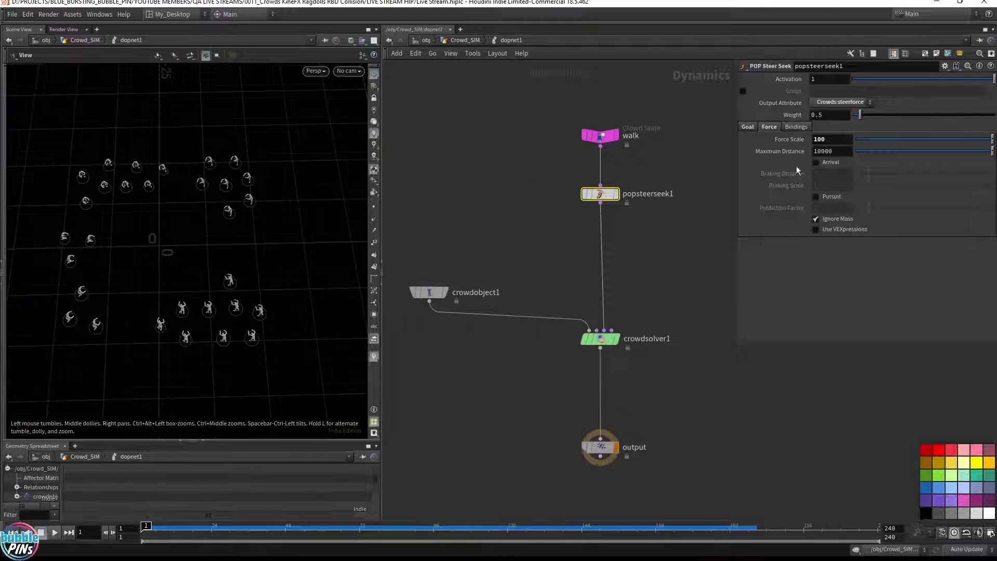
left_click(798, 129)
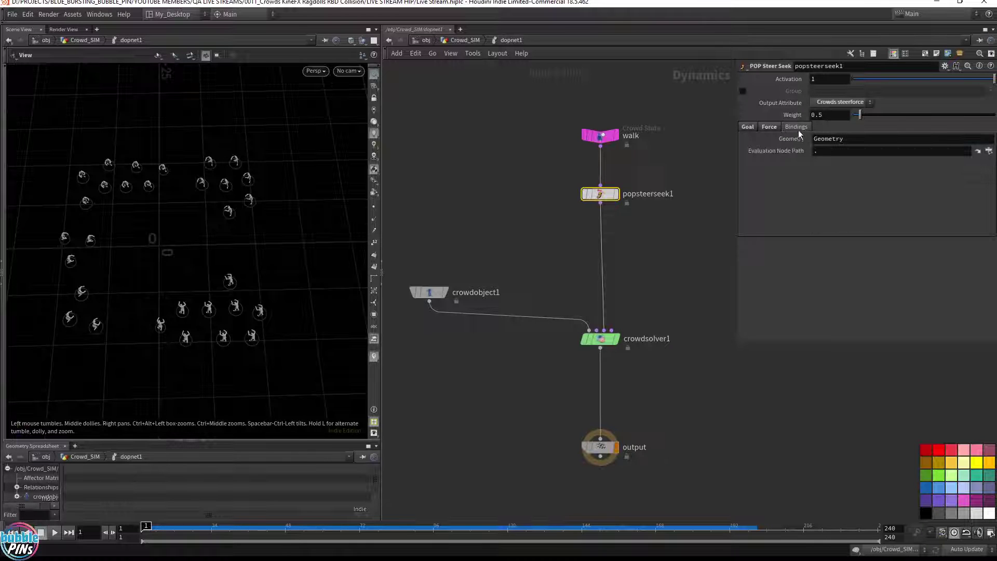
left_click(771, 128)
left_click(751, 128)
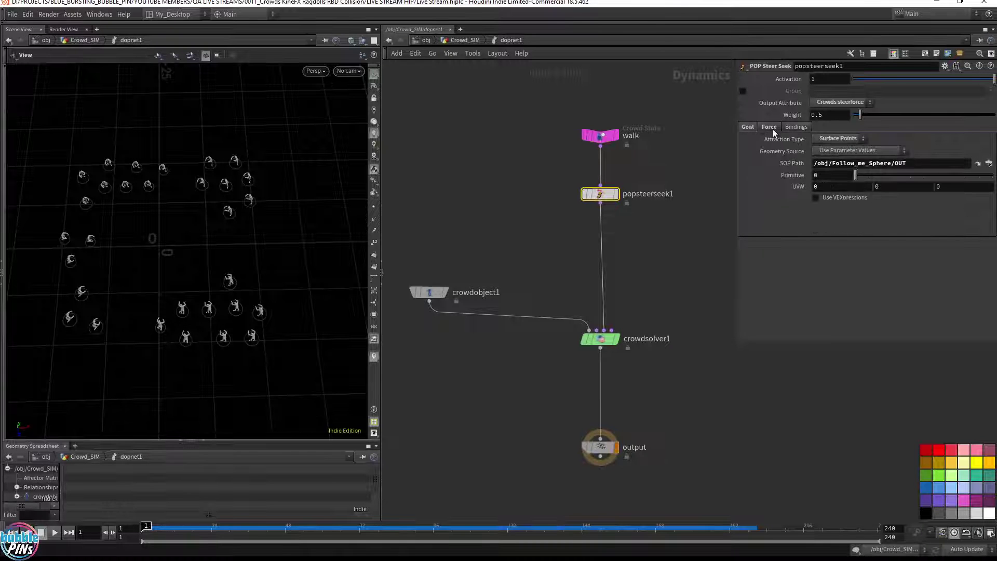
left_click(771, 128)
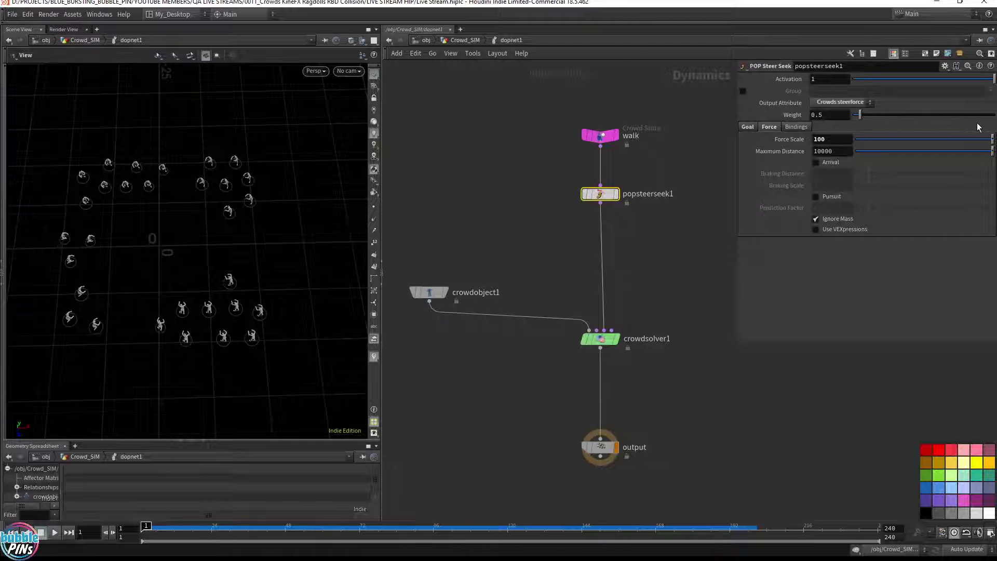
left_click(429, 291)
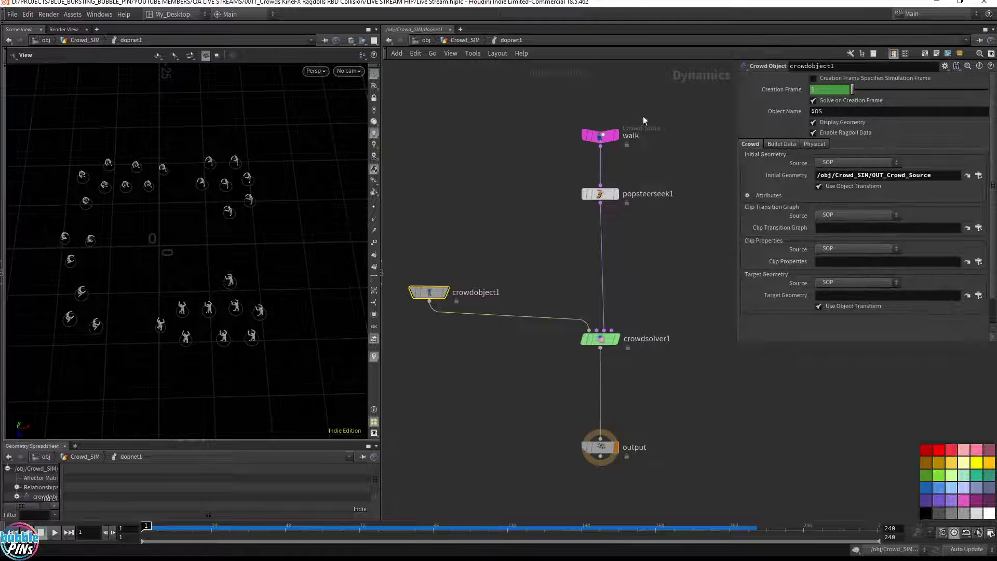
left_click(787, 142)
left_click(815, 145)
left_click(785, 144)
left_click(752, 144)
Add a Crowd Source node above crowdobject1 in the DOP network.
key("Tab")
type("pop")
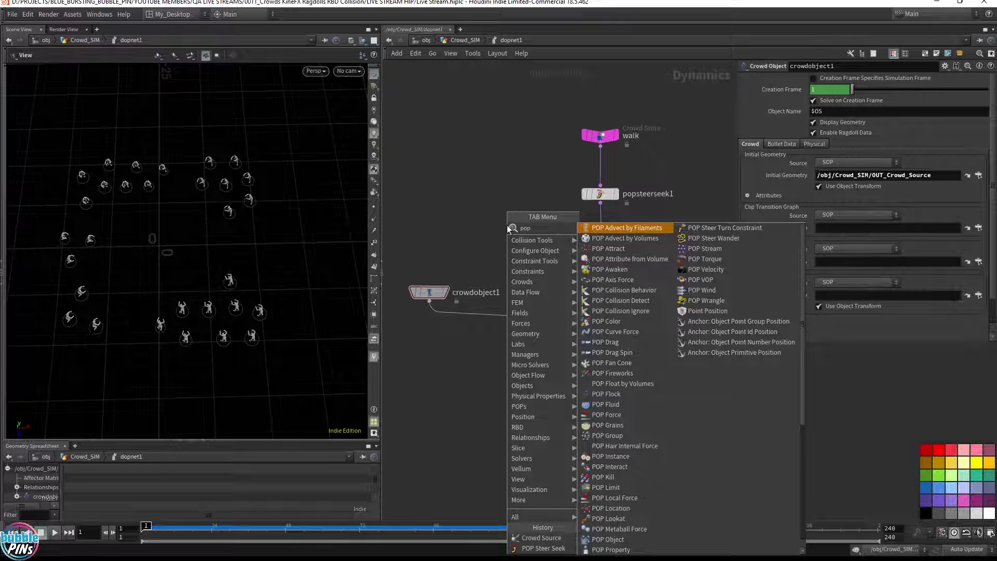
key("BackSpace")
key("BackSpace")
key("BackSpace")
type("crowdsou")
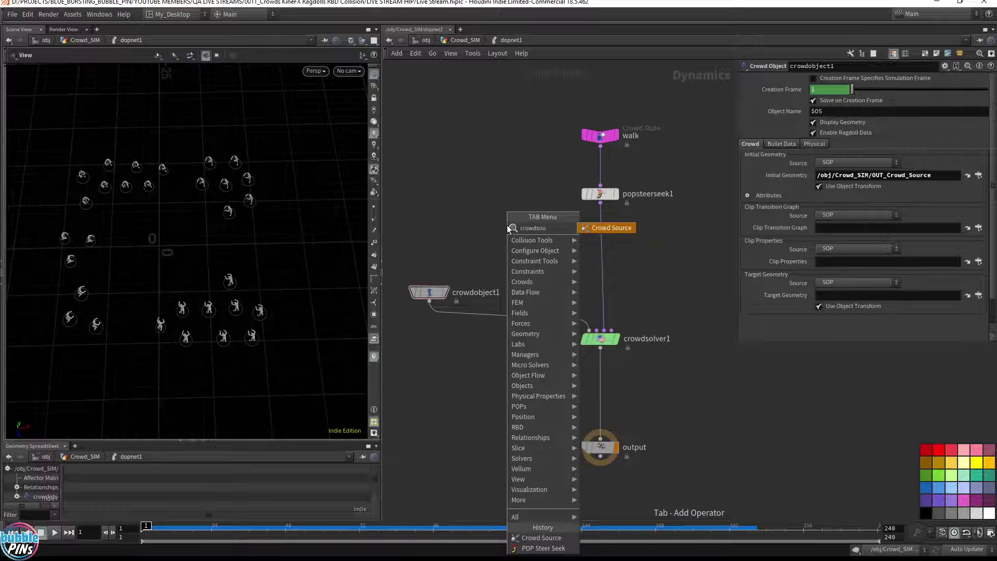
key("Return")
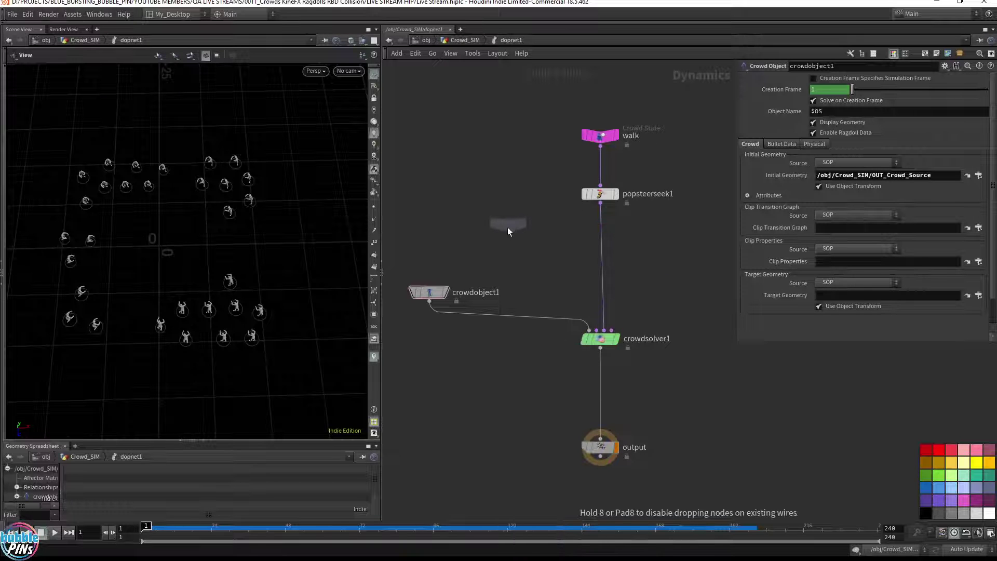
left_click(499, 224)
left_click_drag(461, 293, 443, 333)
key("Return")
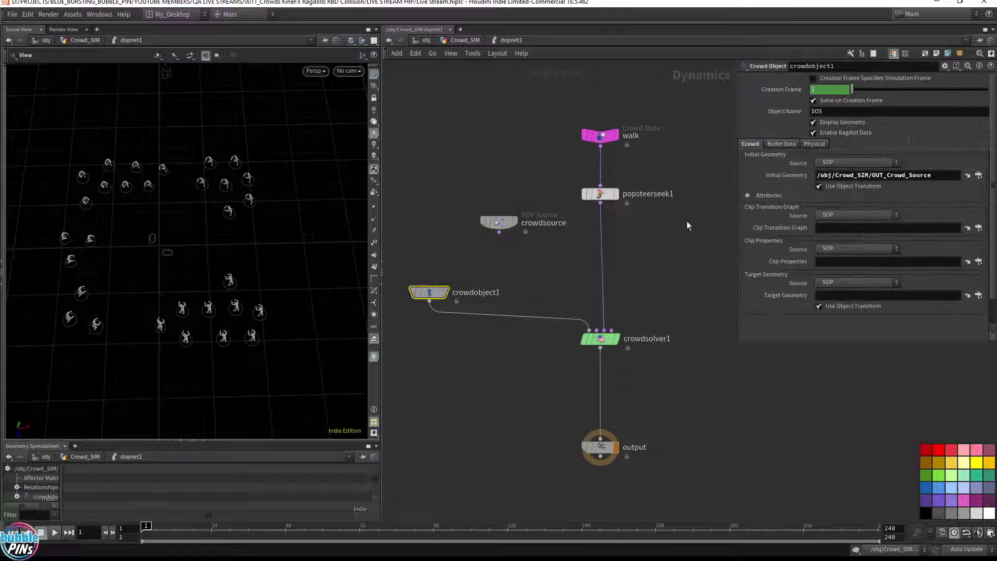
Set crowdsource's SOP path to /obj/Crowd_SIM/OUT_Crowd_Source and connect it to crowdsolver1's second input.
left_click(498, 223)
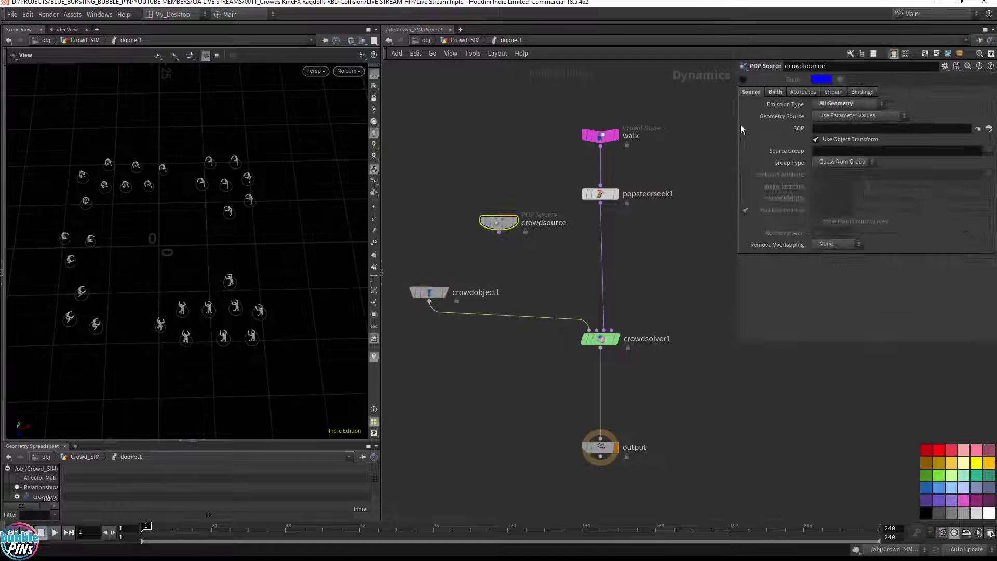
left_click(848, 128)
type("/obj/Crowd_SIM/OUT_Crowd_Source")
left_click(499, 232)
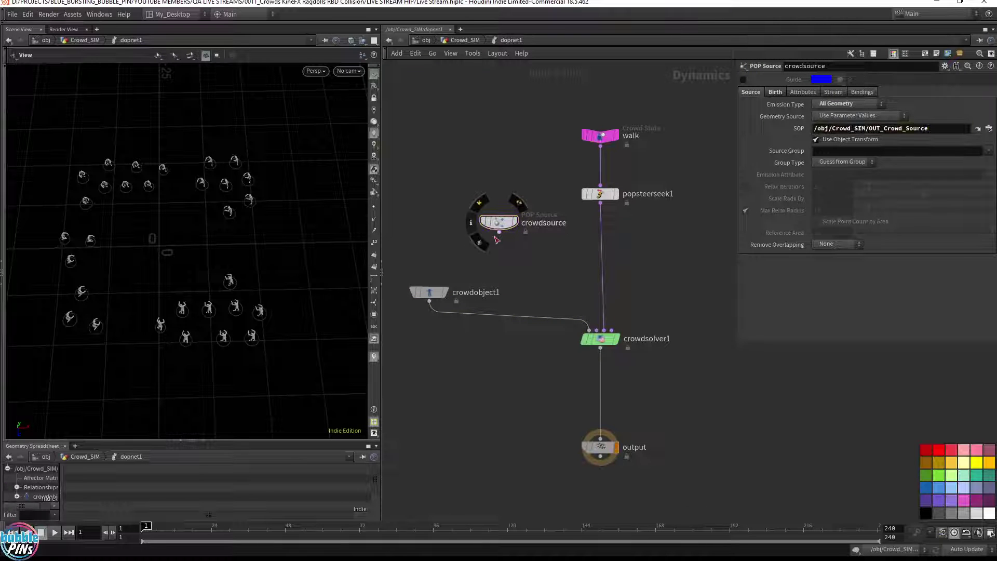
left_click(596, 330)
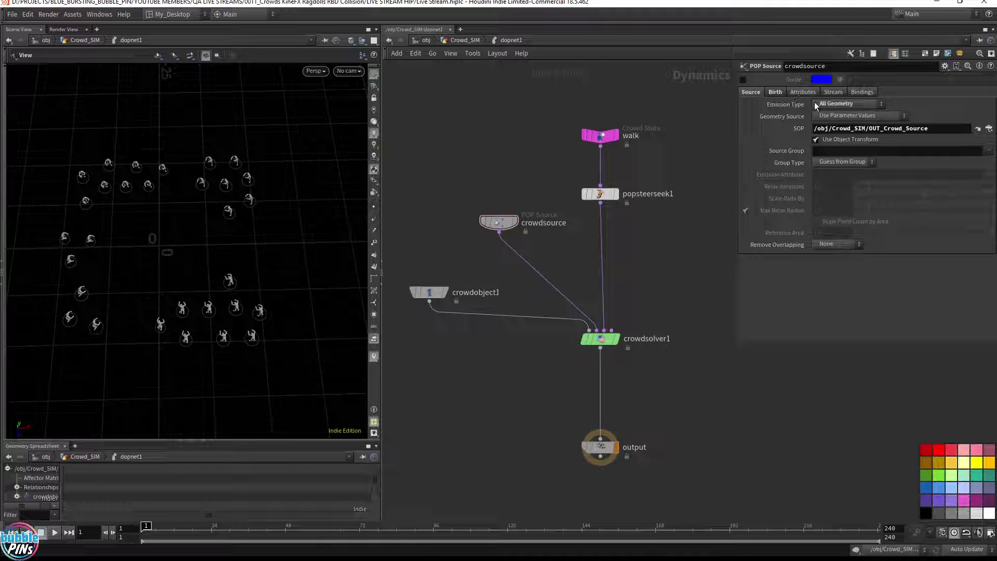
Set crowdsource's Inherit Velocity to 10, play the simulation and return to frame 1.
left_click(802, 94)
left_click(835, 141)
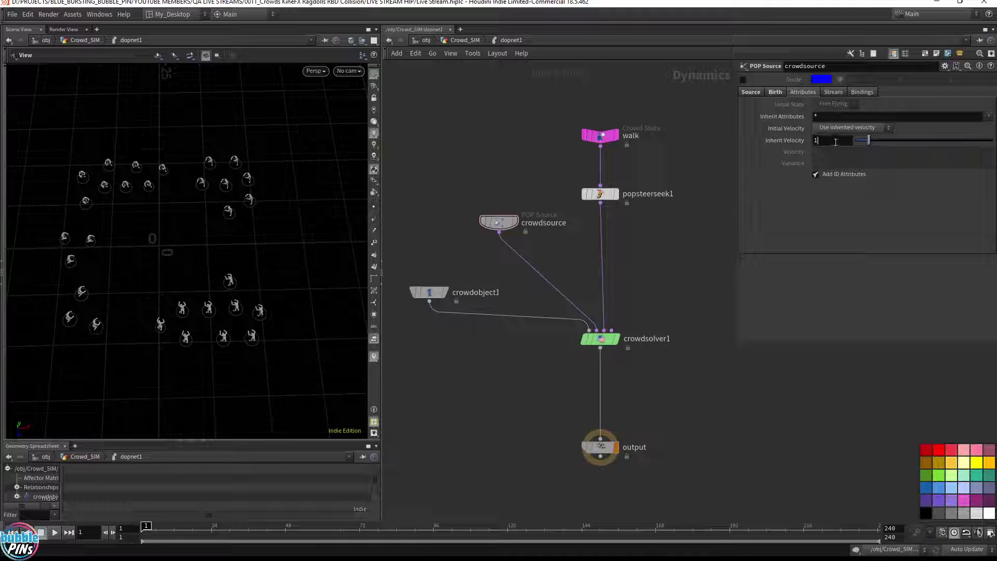
type("0")
key("Return")
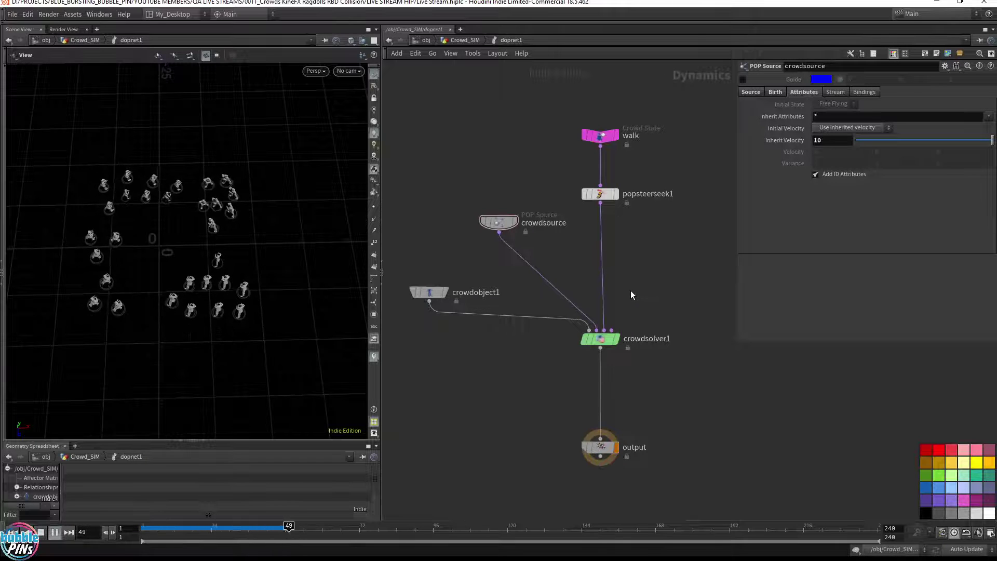
key("ctrl+Up")
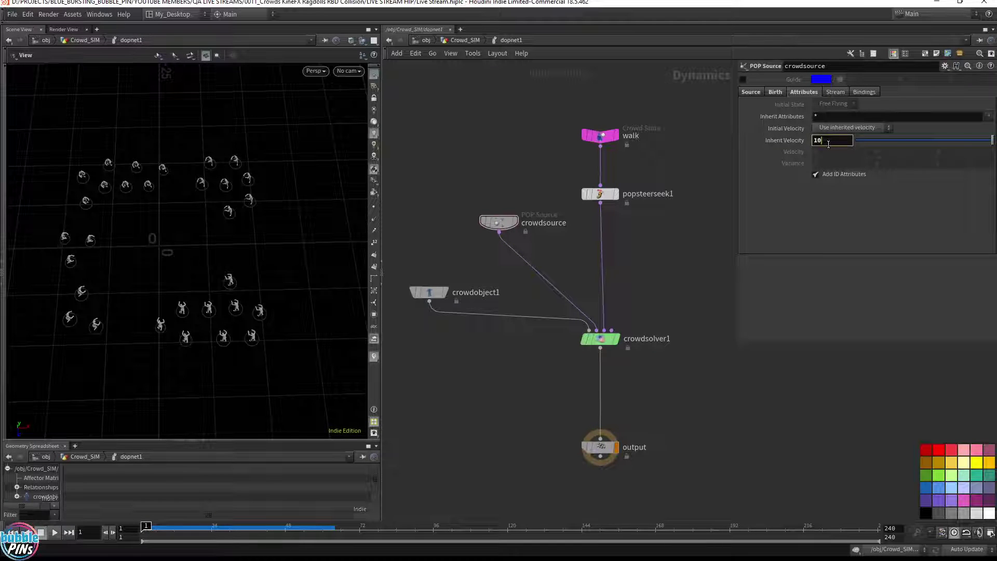
Set crowdsource's Inherit Velocity back to 1, replay the simulation and return to frame 1.
key("BackSpace")
key("Return")
key("Up")
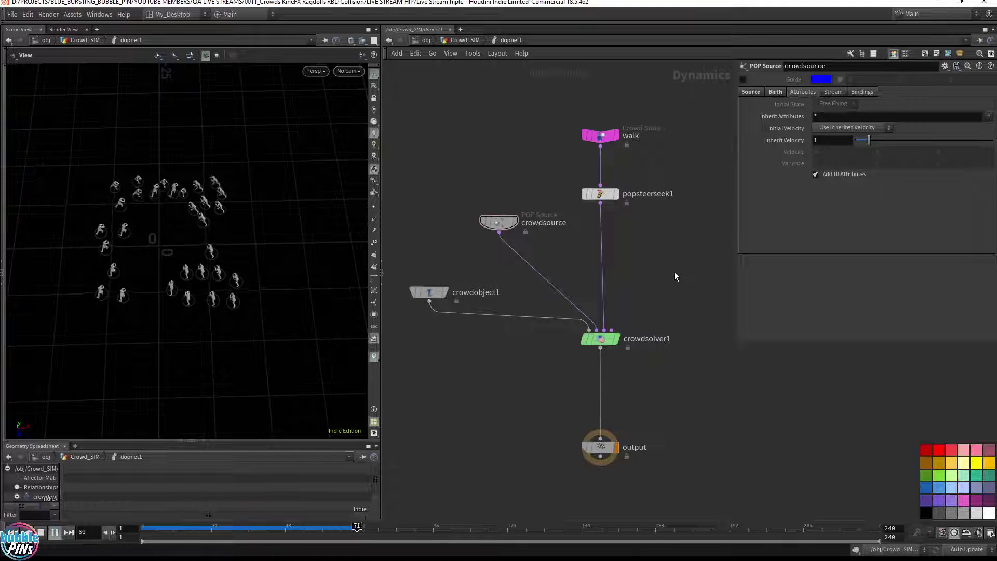
key("ctrl+Up")
Set crowdsource's Inherit Velocity to 100 and play the simulation.
double_click(846, 140)
type("100")
key("Return")
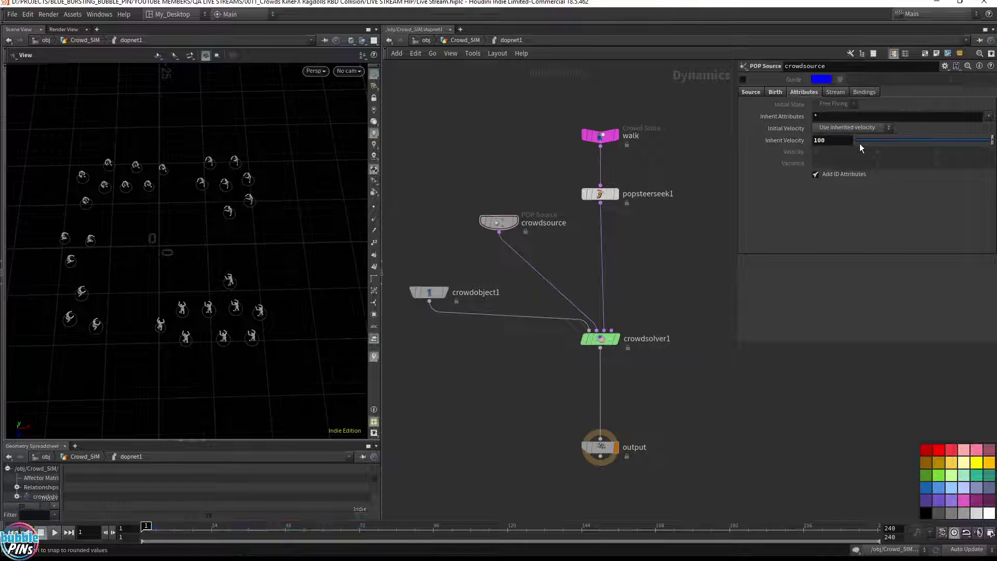
key("Up")
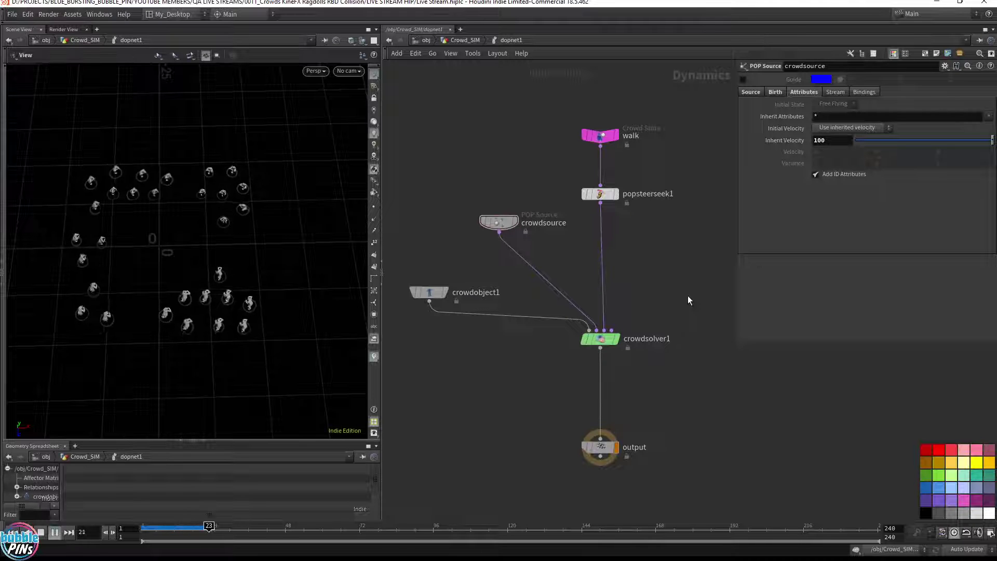
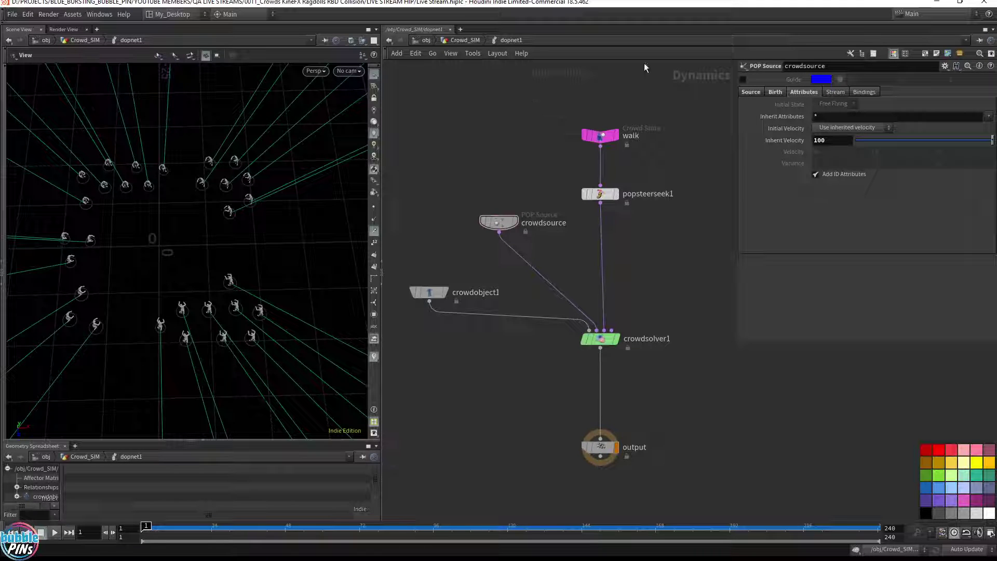
Switch crowdsource's Initial Velocity to Add to inherited velocity and play the simulation.
left_click(849, 129)
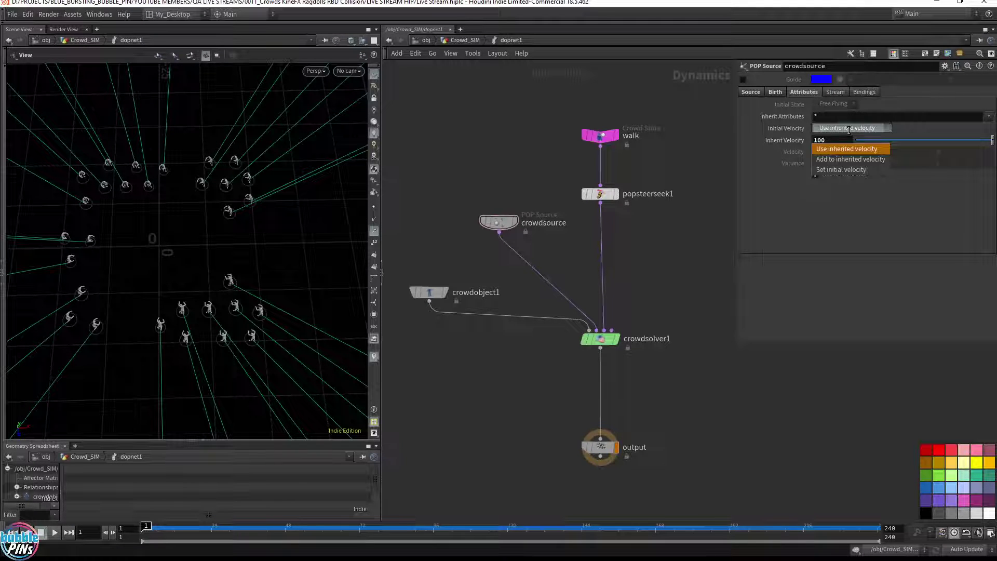
left_click(848, 164)
key("Up")
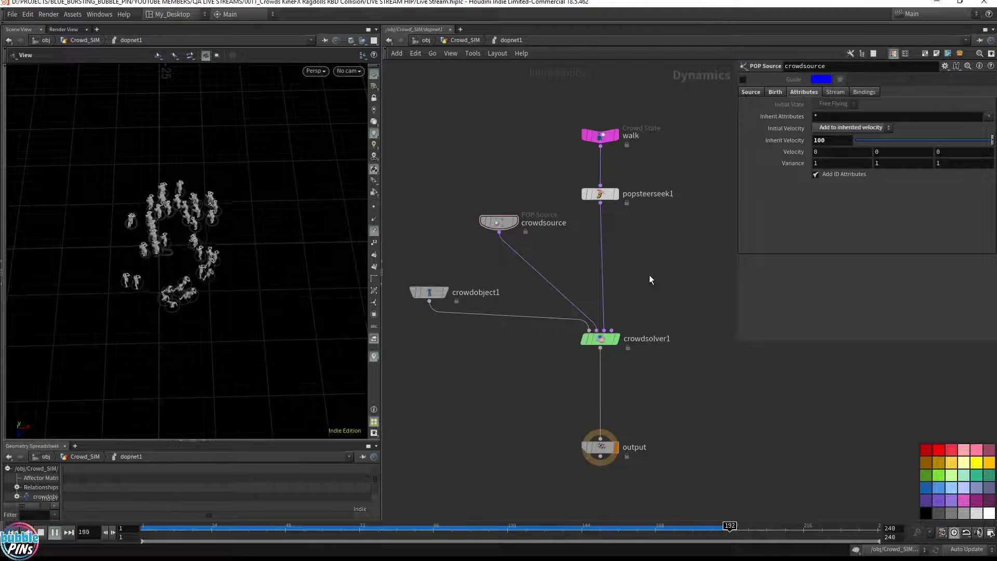
Rewind the simulation, set popsteerseek1's Weight to 10, then replay the crowd and return to frame 1.
key("ctrl+Up")
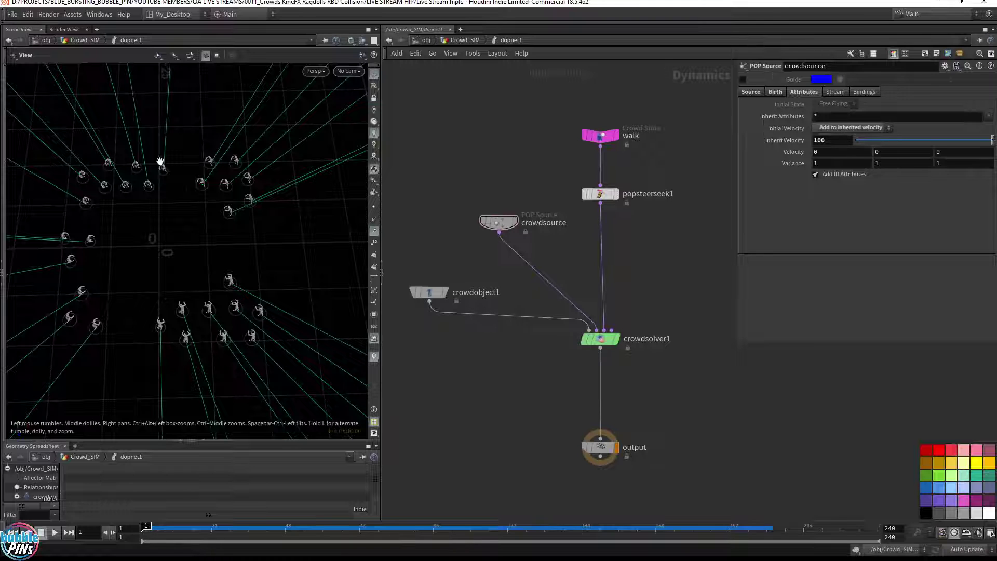
scroll(200, 173, "down", 5)
left_click_drag(229, 214, 238, 219)
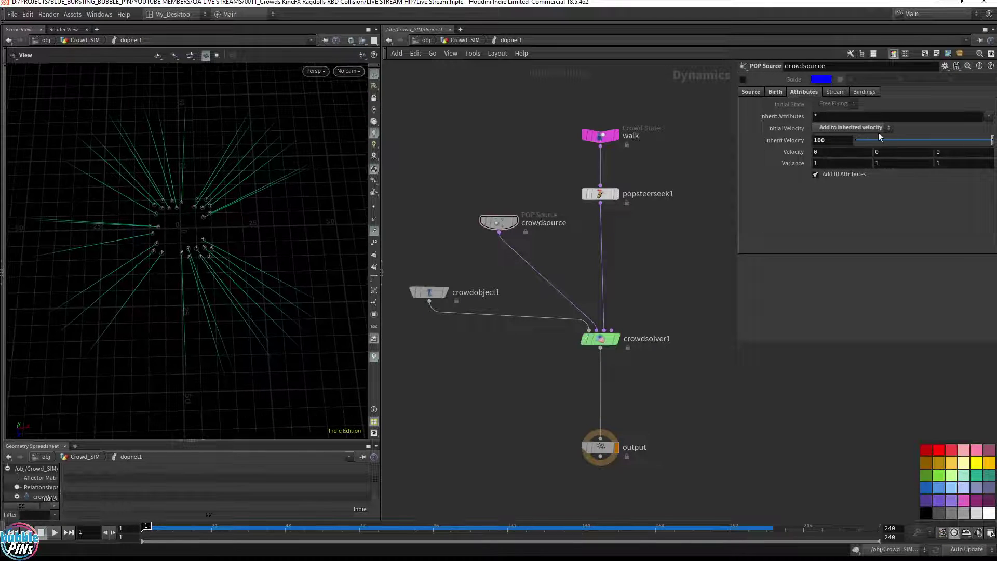
left_click_drag(556, 172, 686, 219)
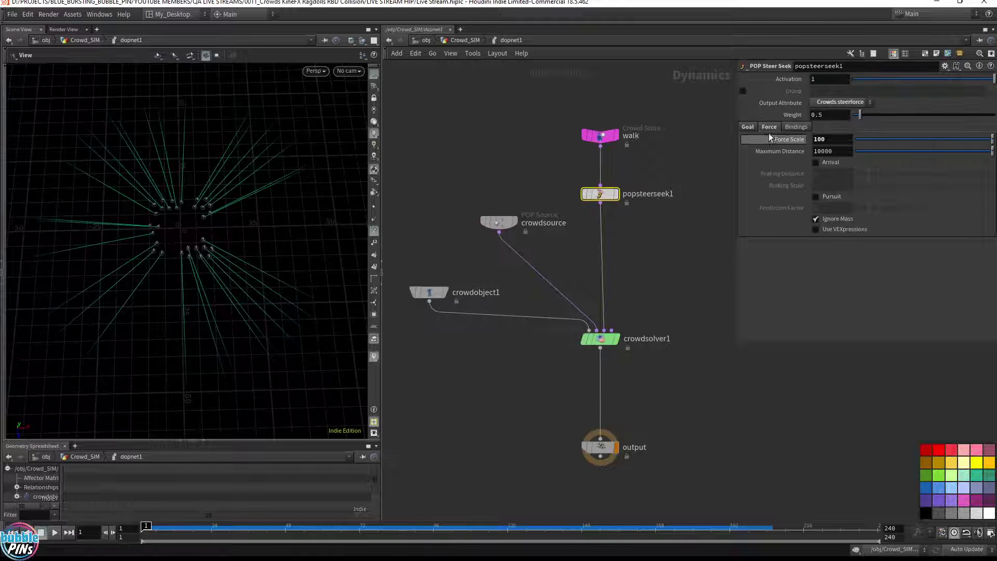
left_click_drag(864, 114, 994, 114)
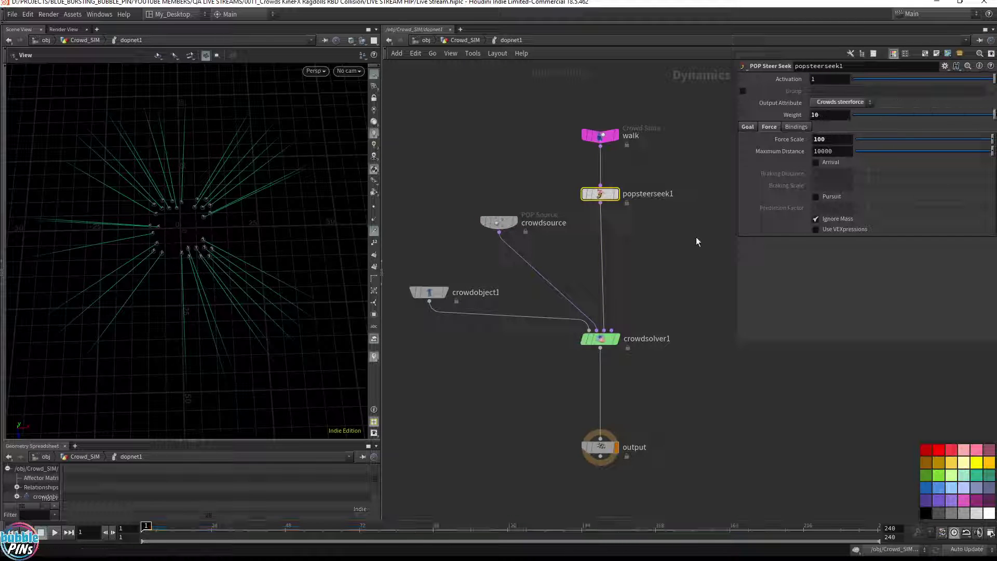
key("Up")
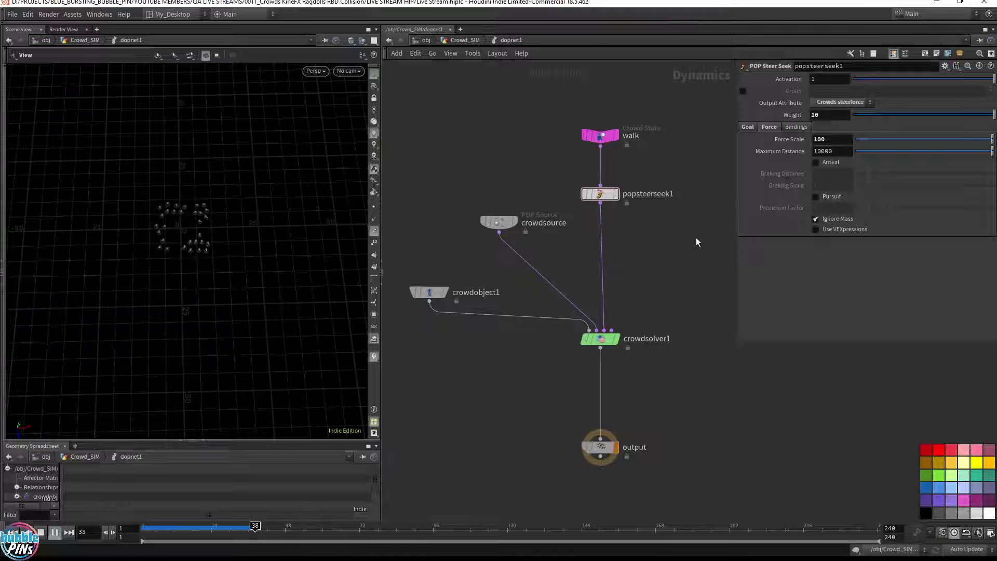
key("ctrl+Up")
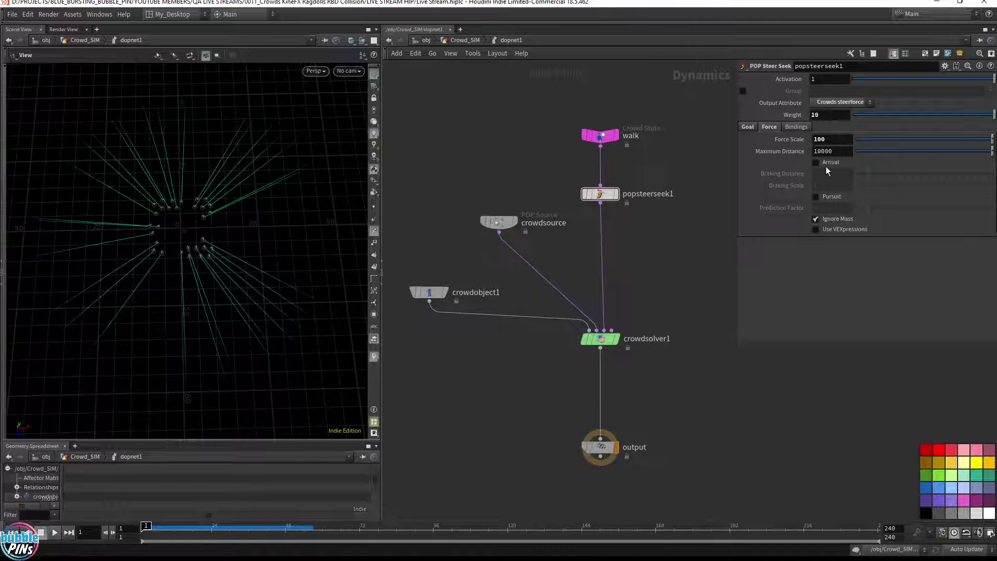
Review the goal settings of popsteerseek1 and compare the source geometry paths of crowdsource and crowdobject1.
left_click(787, 126)
left_click(771, 126)
left_click(750, 127)
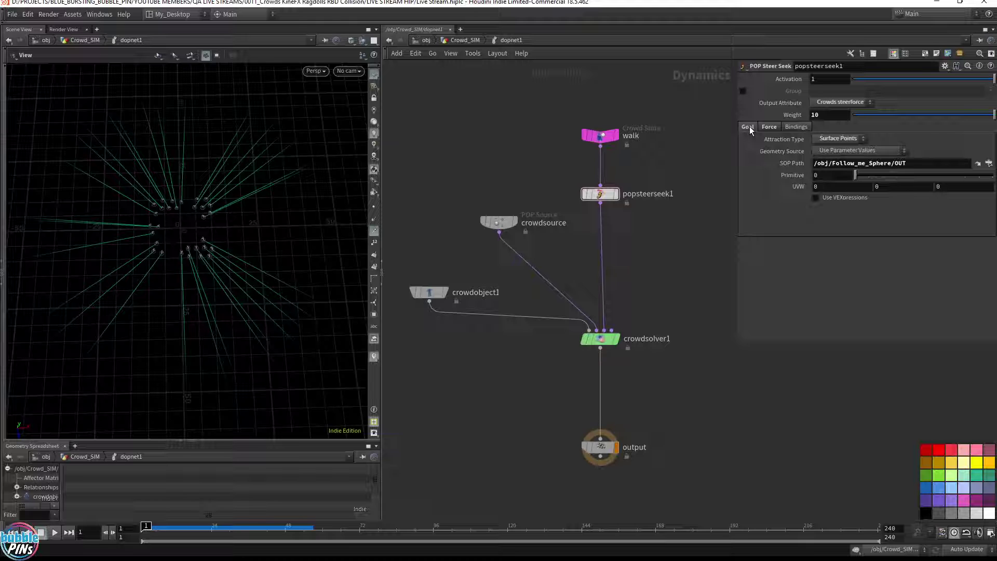
left_click_drag(524, 245, 525, 246)
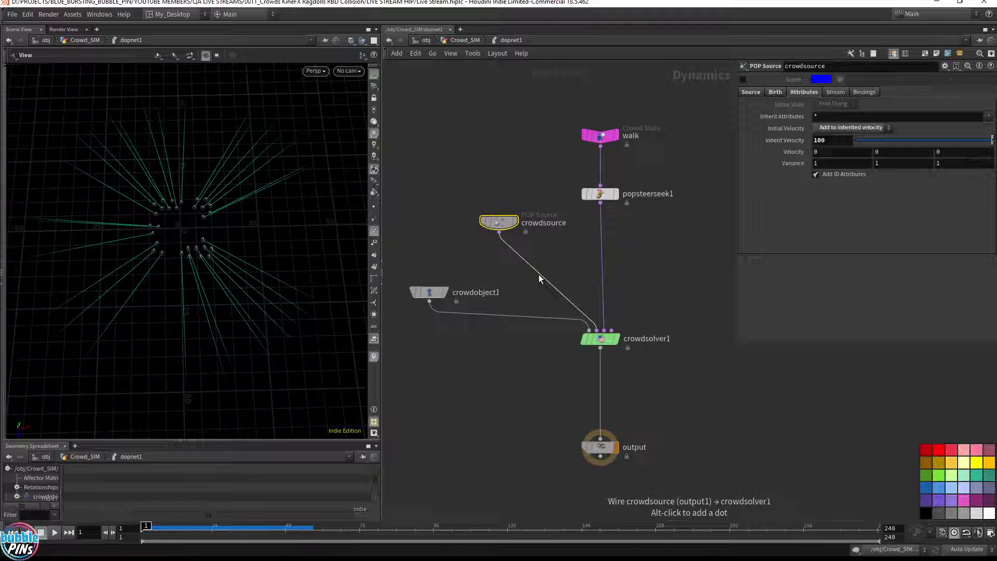
left_click(752, 91)
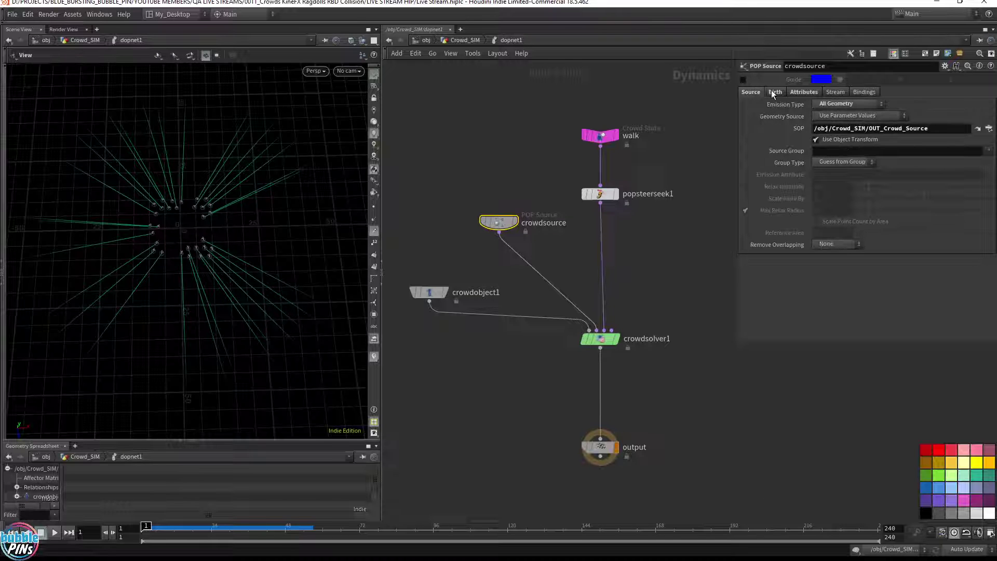
left_click(950, 131)
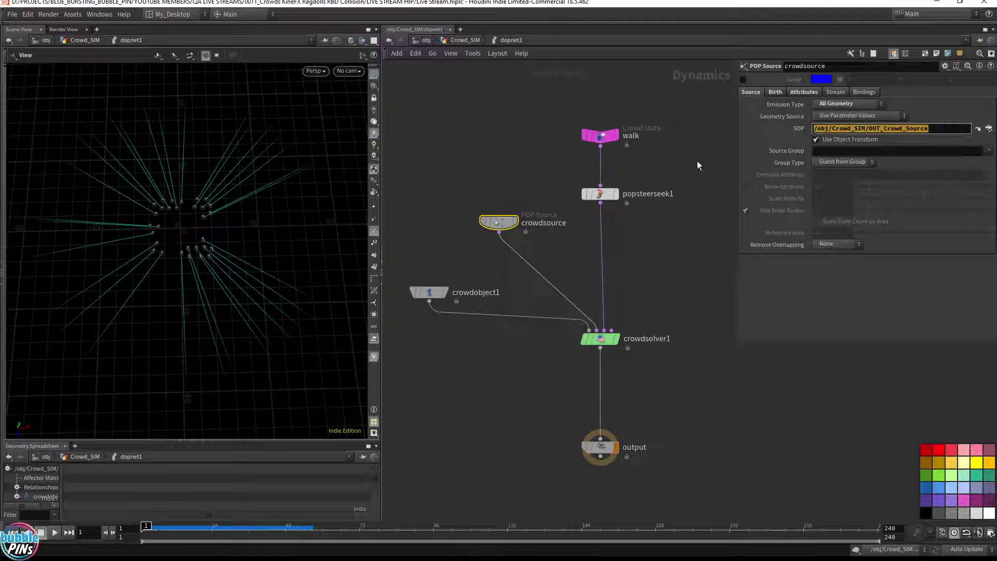
left_click(428, 292)
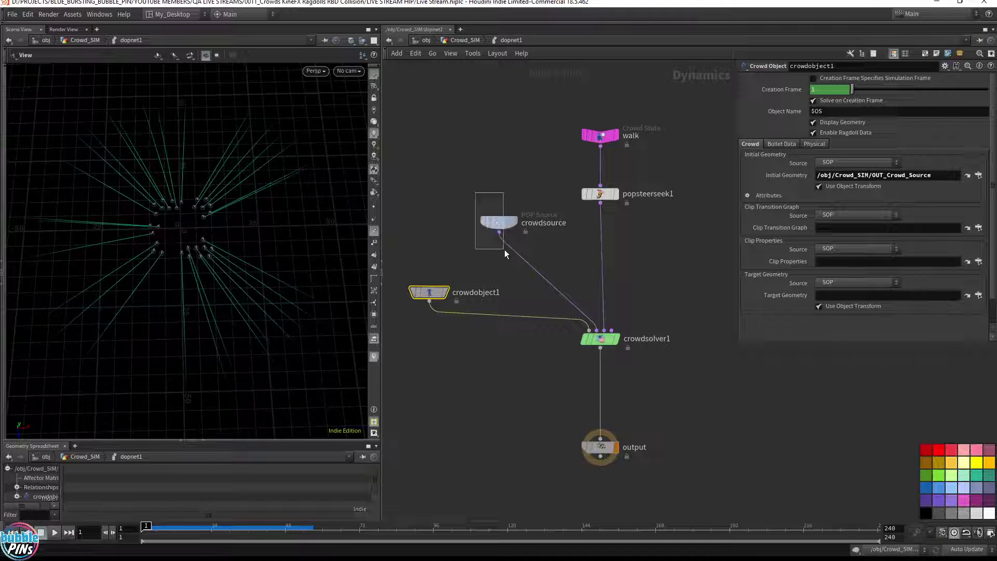
Delete the crowdsource POP Source node and play the simulation without it.
left_click_drag(475, 192, 504, 249)
key("Delete")
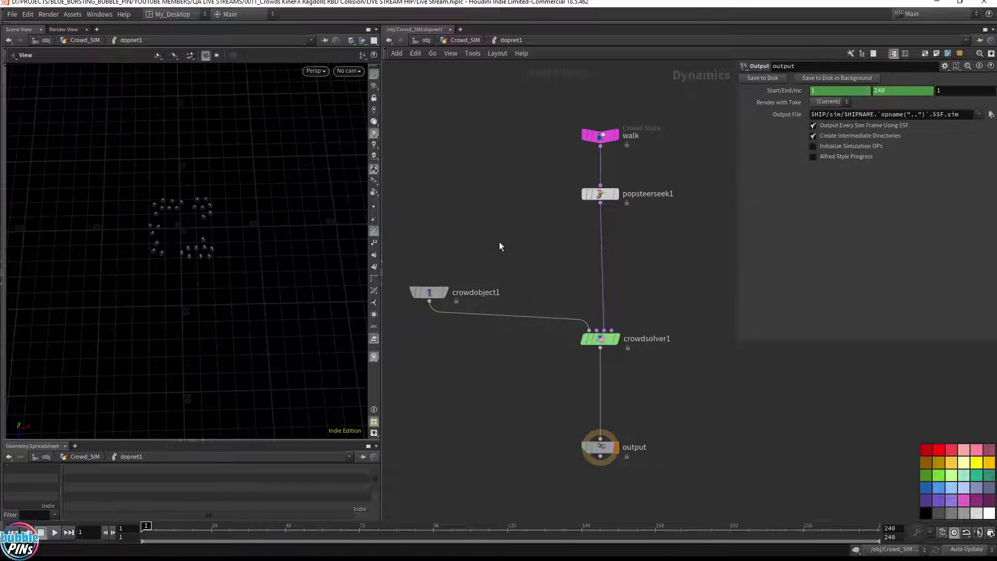
key("Up")
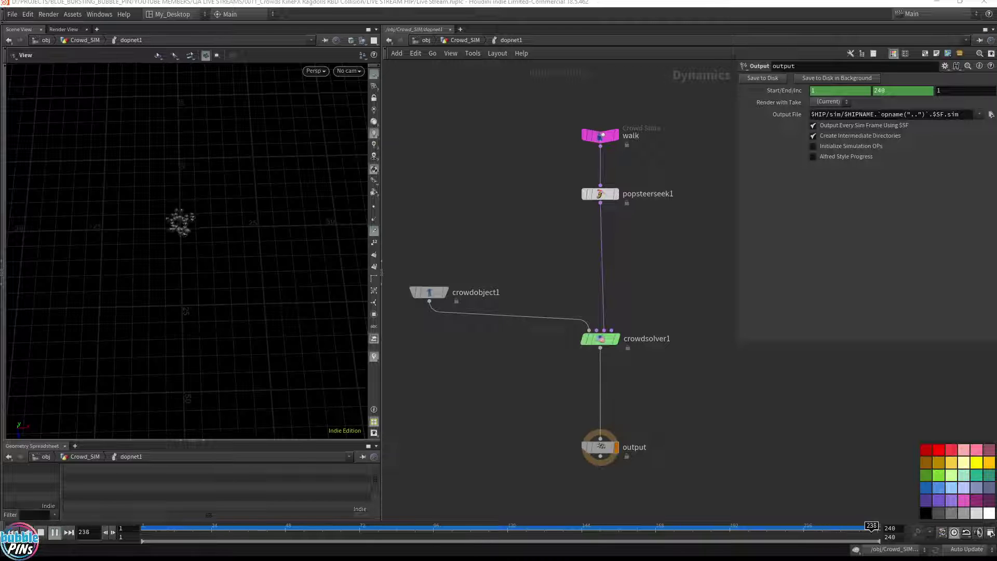
Try a gait speed of 10 on the walk crowd state and play the simulation from frame 1.
left_click(600, 136)
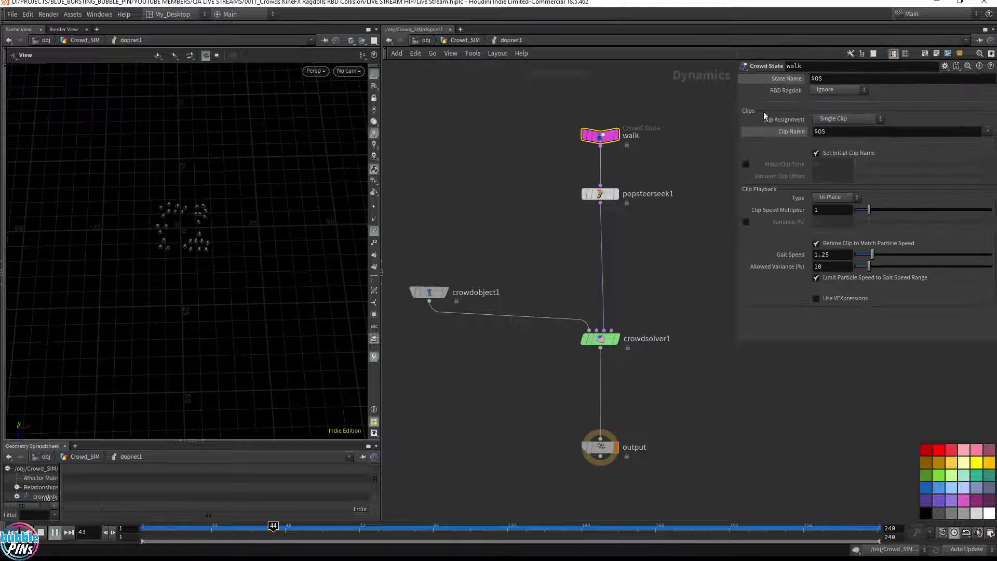
left_click(843, 255)
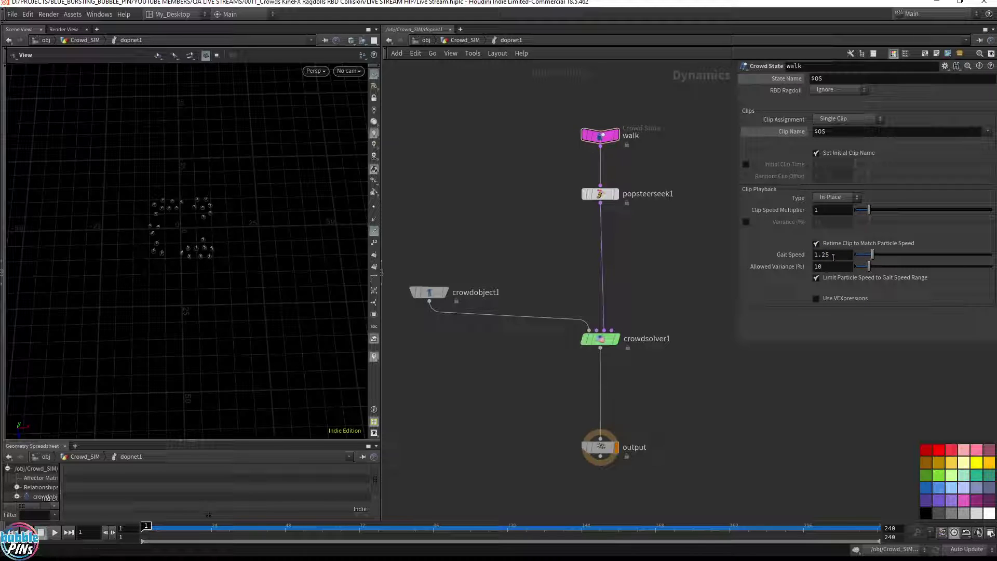
left_click_drag(872, 255, 992, 255)
key("Up")
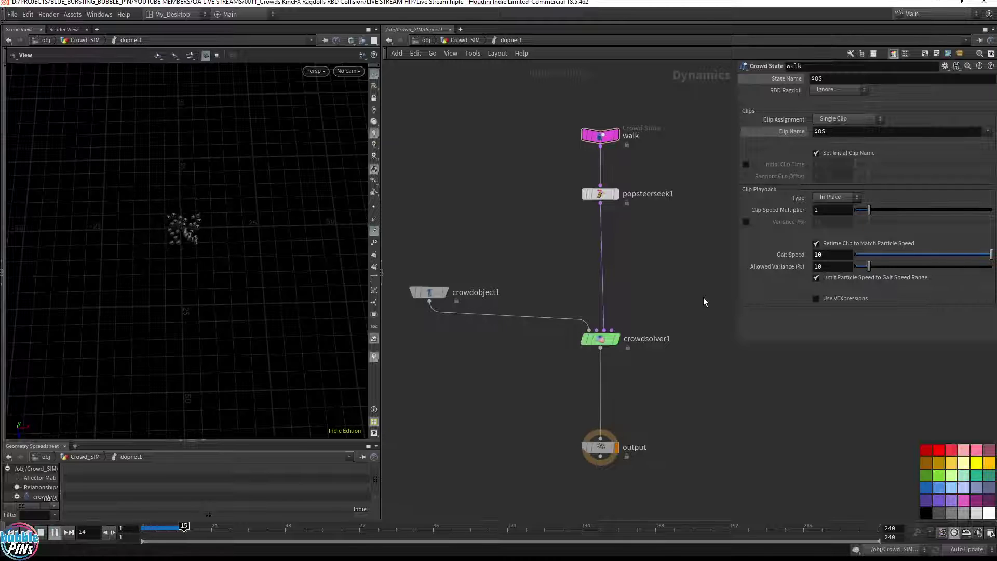
key("ctrl+Up")
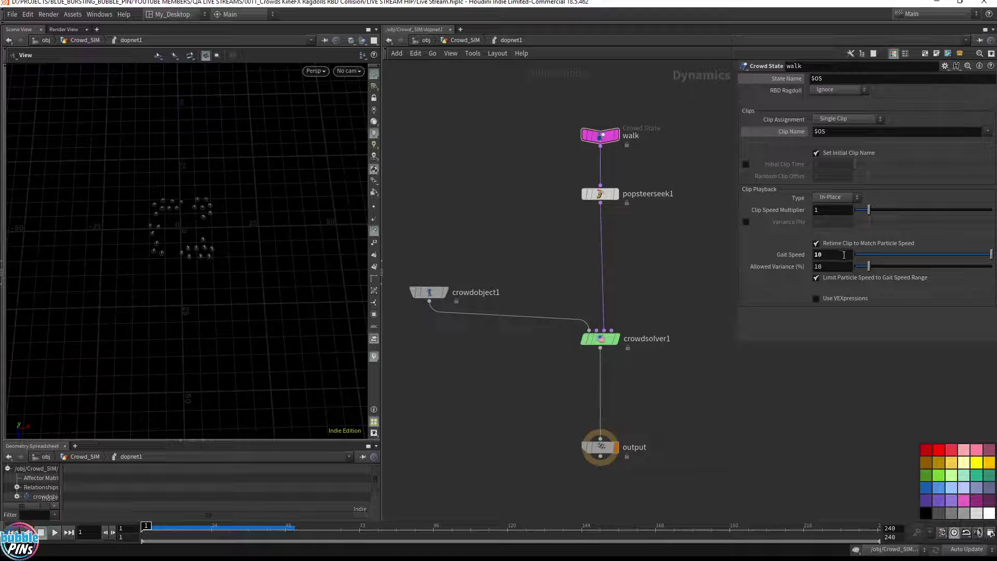
Revert the walk state's gait speed to its default value.
right_click(791, 255)
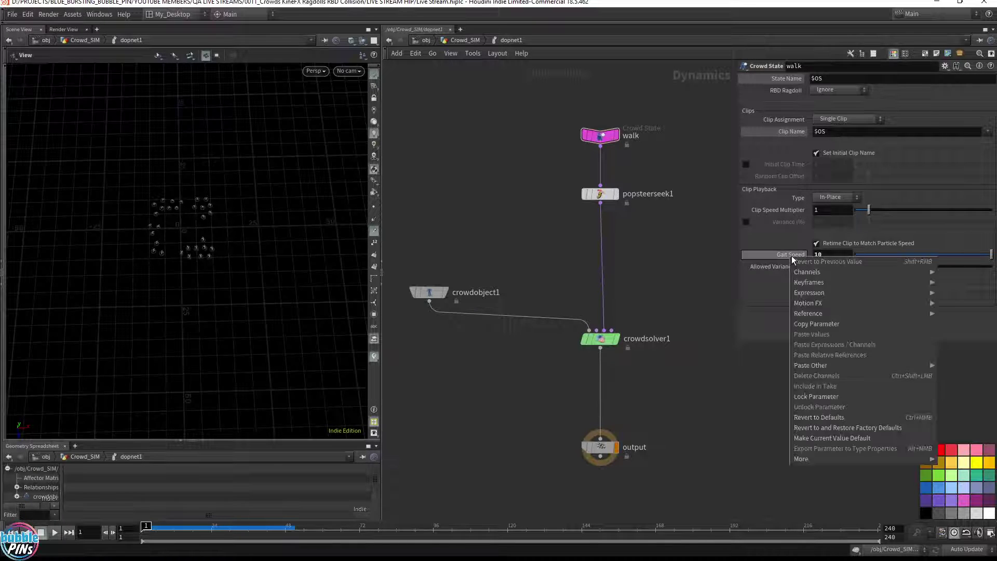
left_click(827, 416)
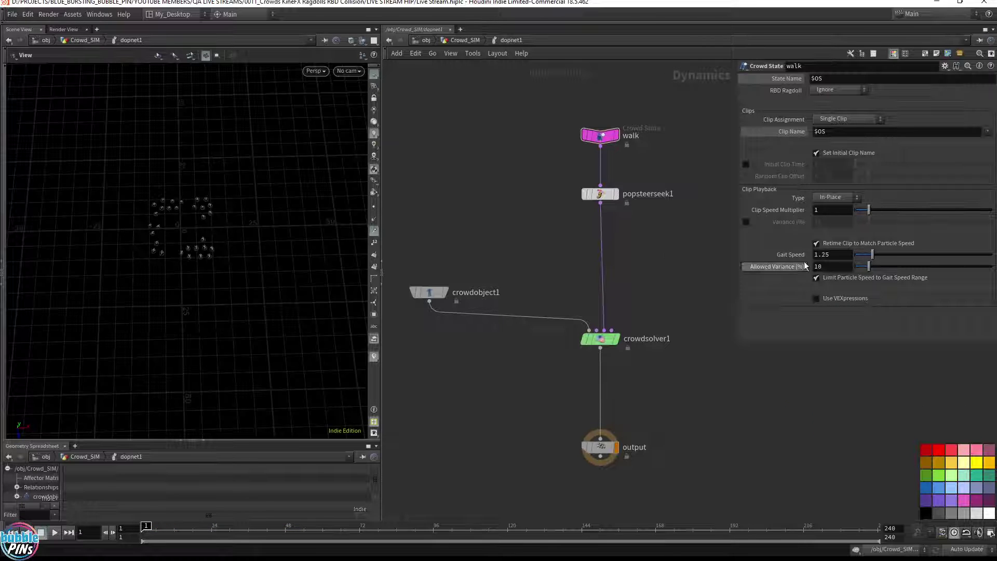
left_click_drag(832, 255, 757, 258)
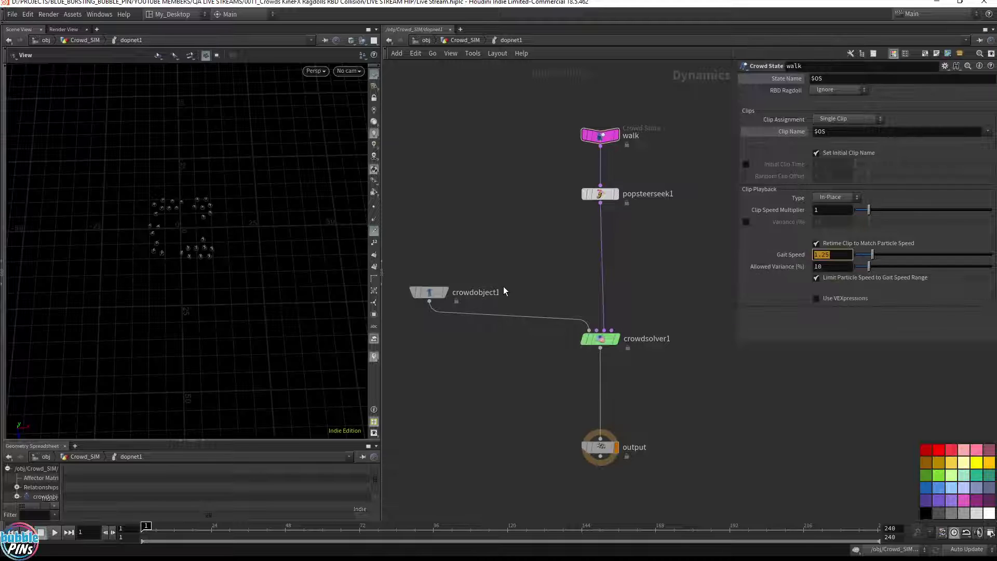
left_click_drag(472, 237, 384, 343)
left_click_drag(528, 226, 670, 97)
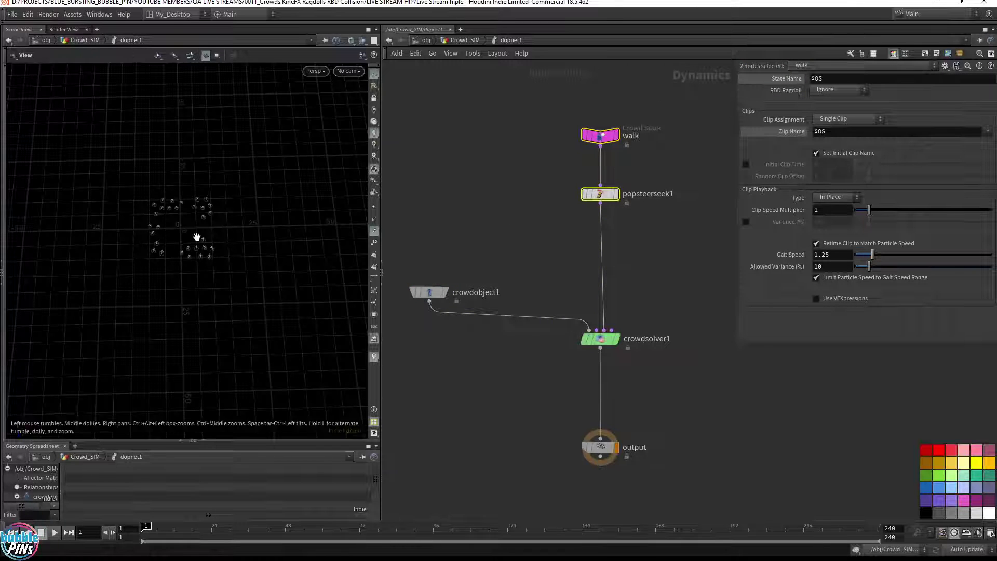
scroll(289, 222, "up", 5)
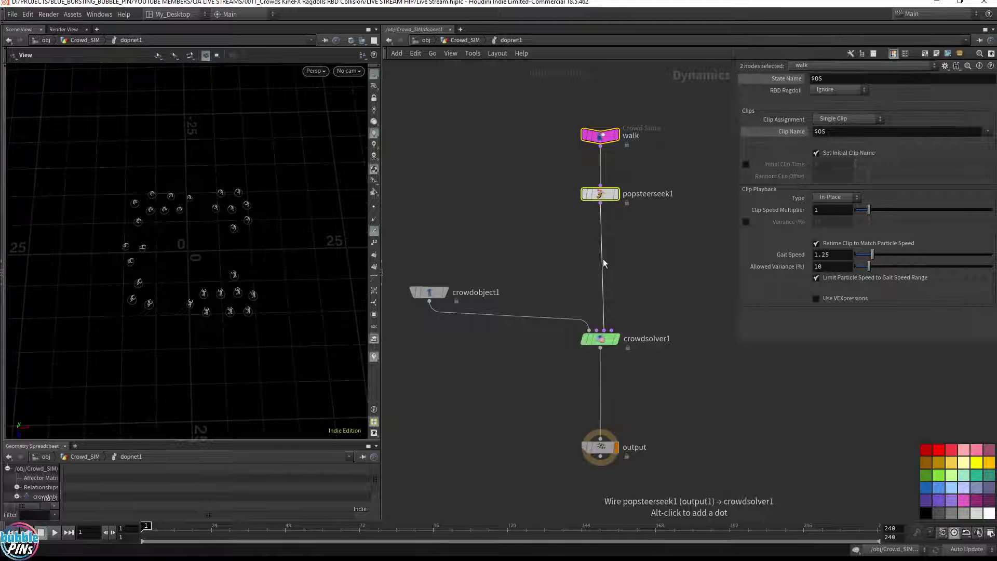
left_click(598, 194)
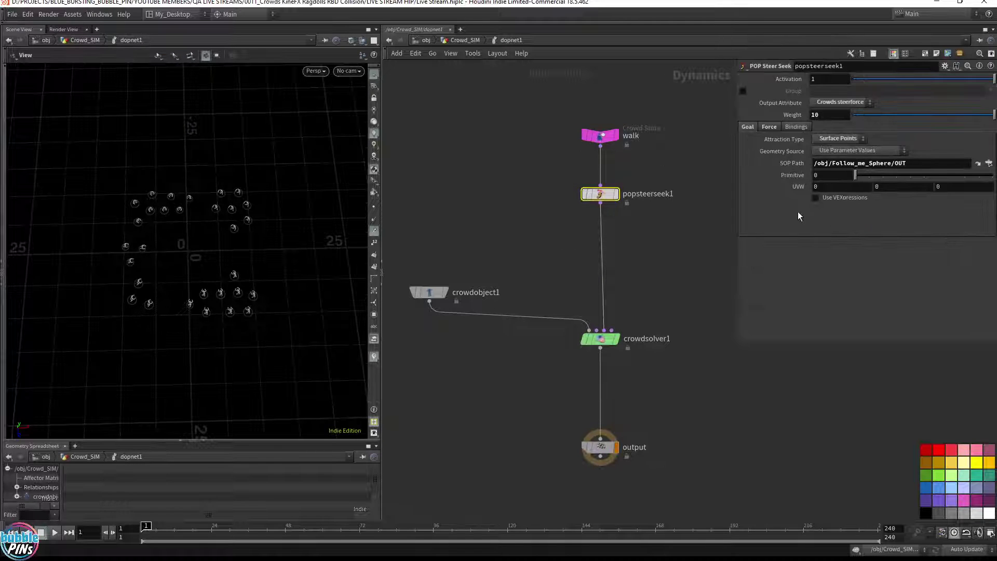
left_click_drag(554, 161, 661, 110)
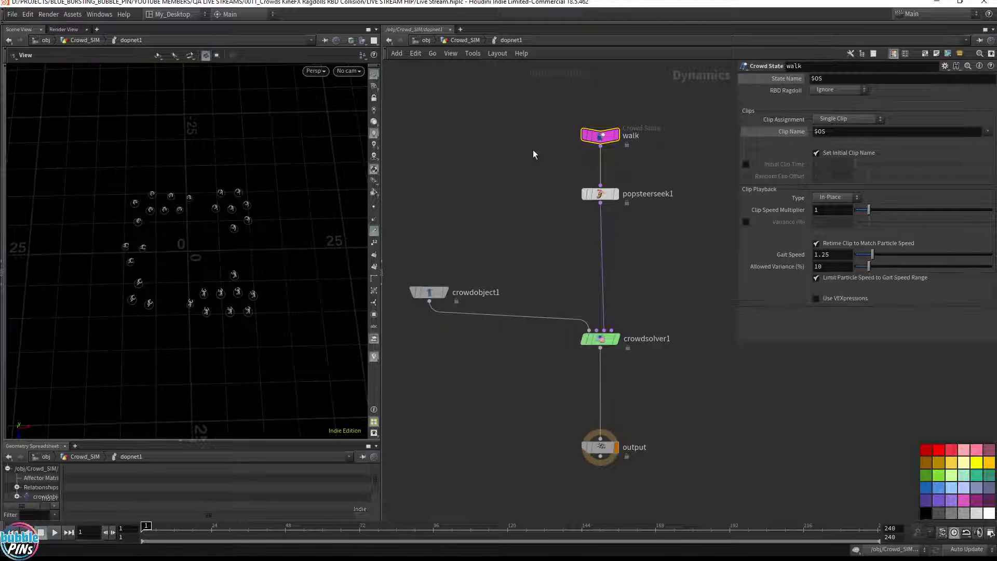
left_click_drag(552, 152, 683, 101)
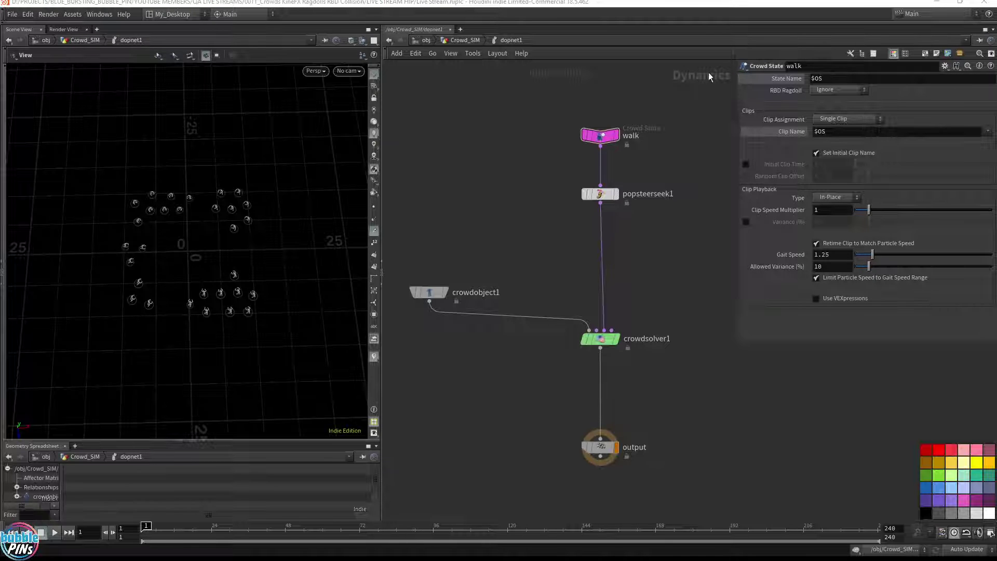
Go up to the object level and play the crowd simulation together with the follow sphere.
left_click(462, 42)
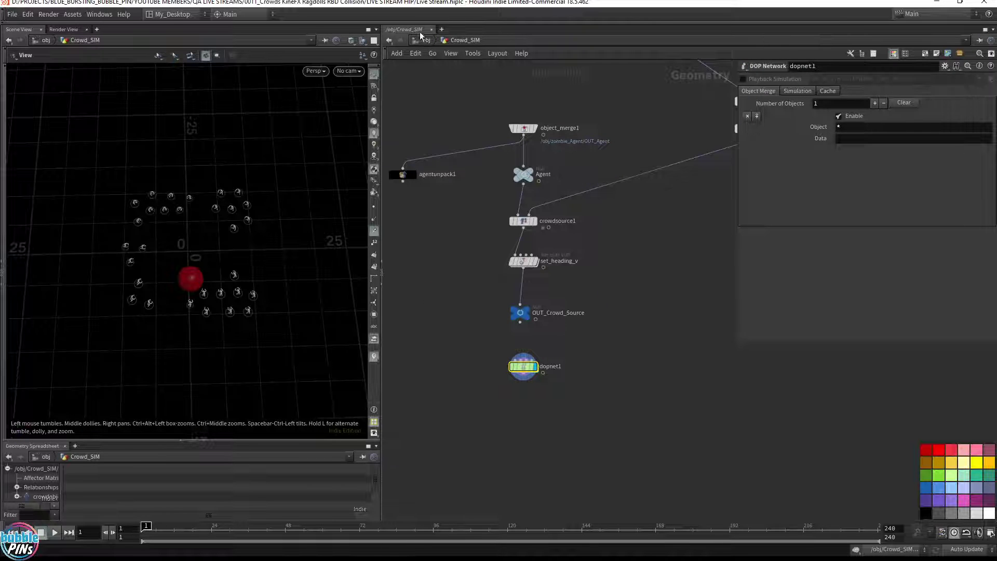
left_click(418, 39)
key("Up")
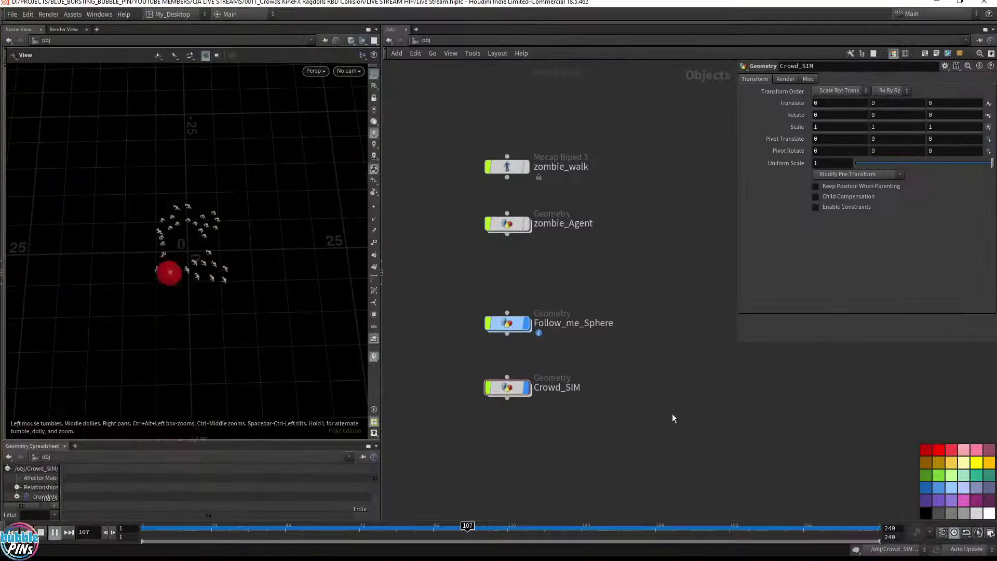
Switch to the Notepad topic list, highlight the chase-object and DopImport notes, and return to Houdini with the timeline at frame 1.
key("alt+Tab")
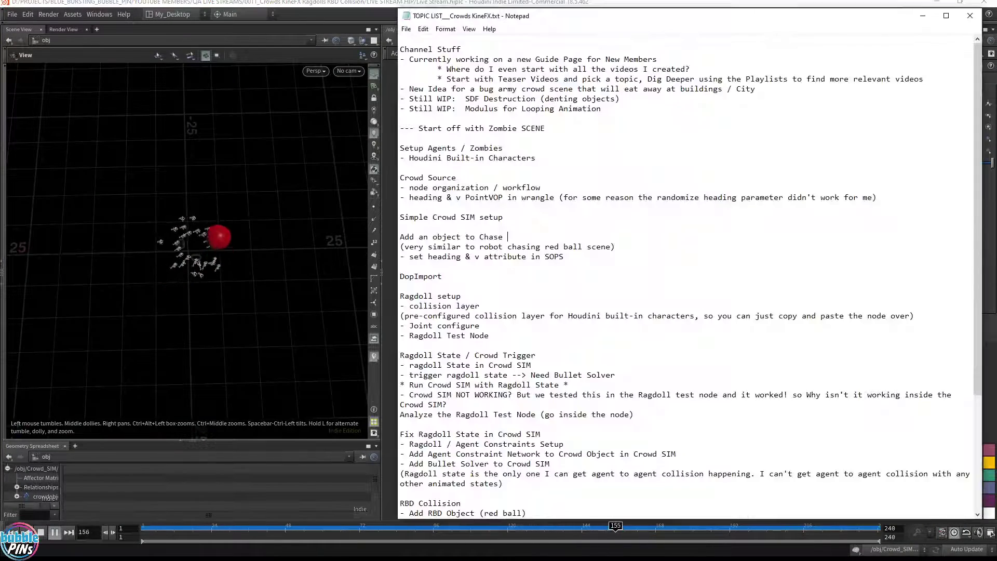
left_click_drag(564, 256, 400, 237)
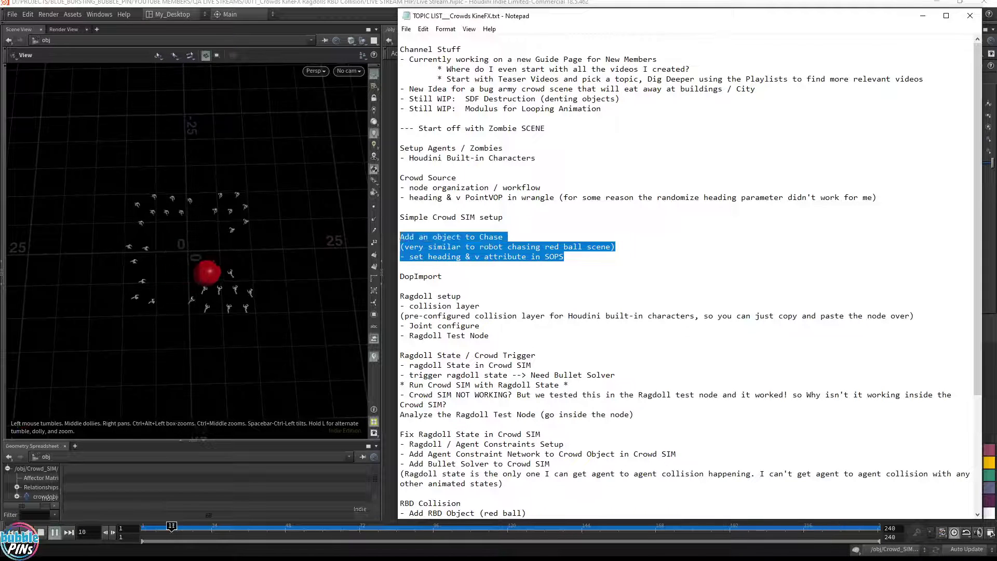
left_click(480, 326)
left_click_drag(442, 276, 350, 279)
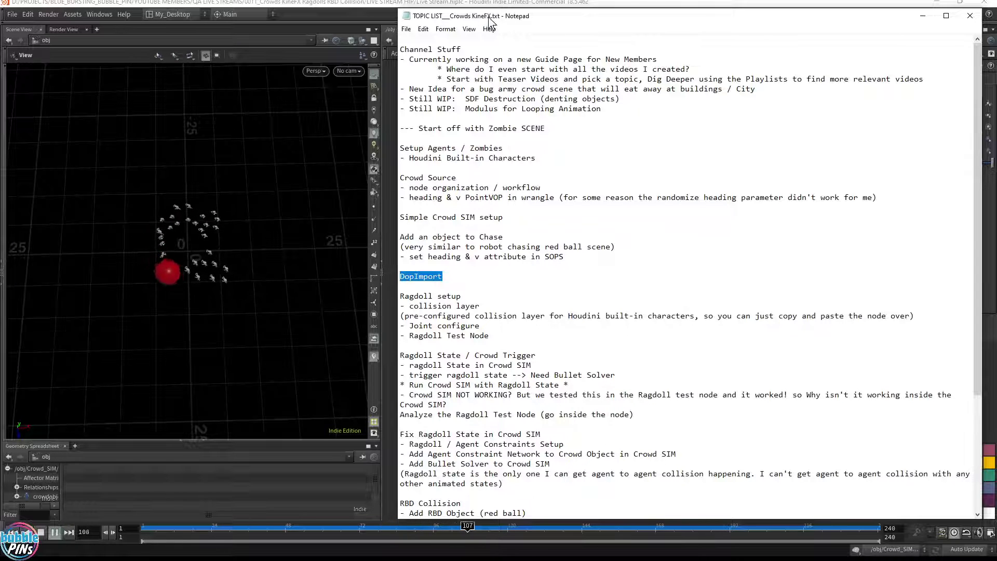
left_click(788, 4)
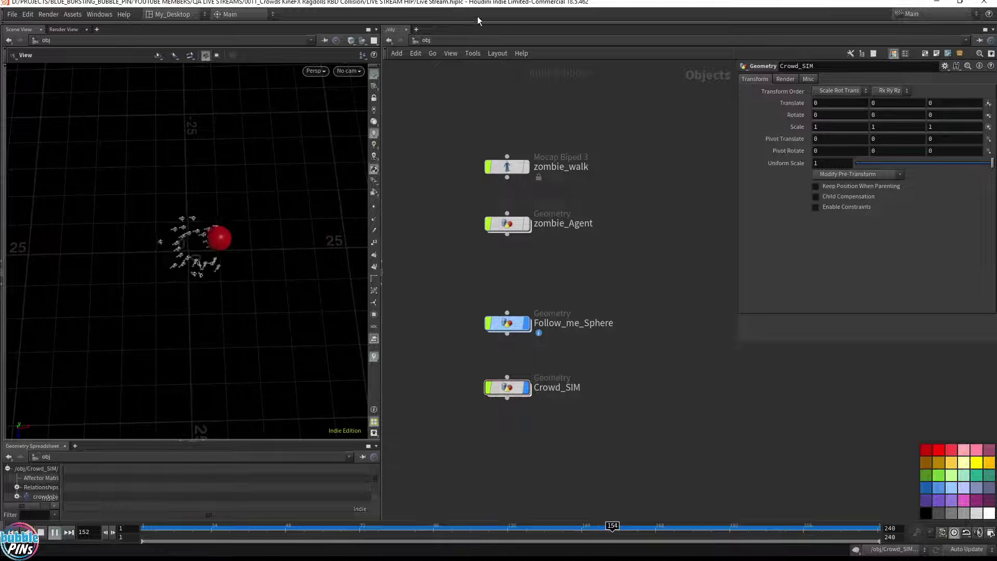
key("ctrl+Up")
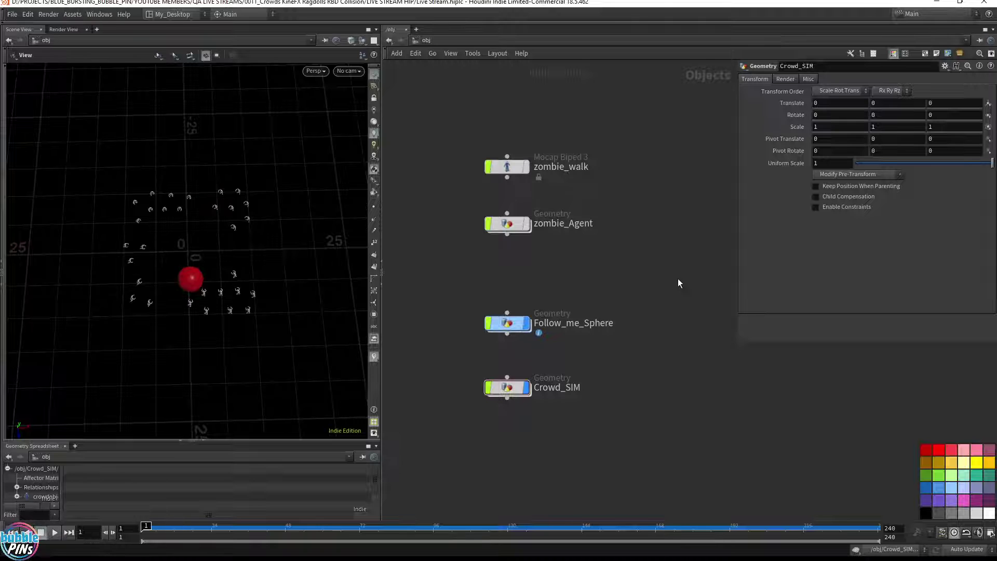
Add a Dop Import node below dopnet1 inside the Crowd_SIM geometry and make it the displayed node.
double_click(507, 387)
key("Tab")
type("dopim")
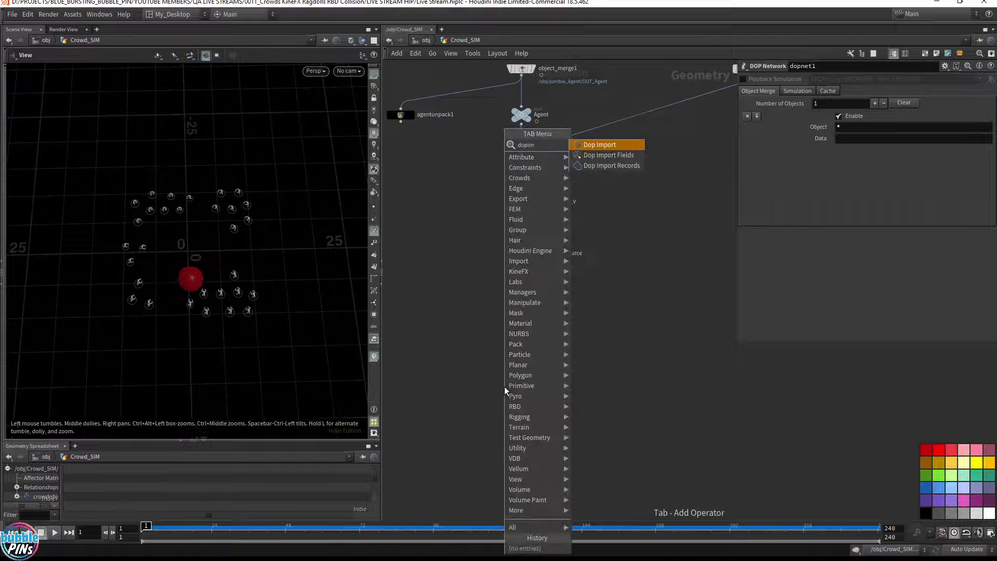
key("Return")
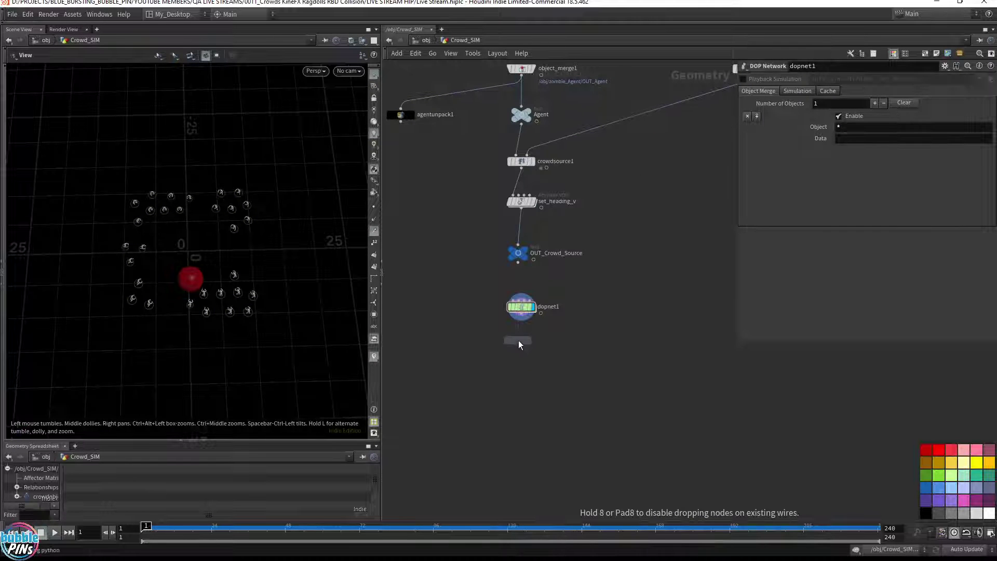
left_click(519, 345)
left_click(533, 345)
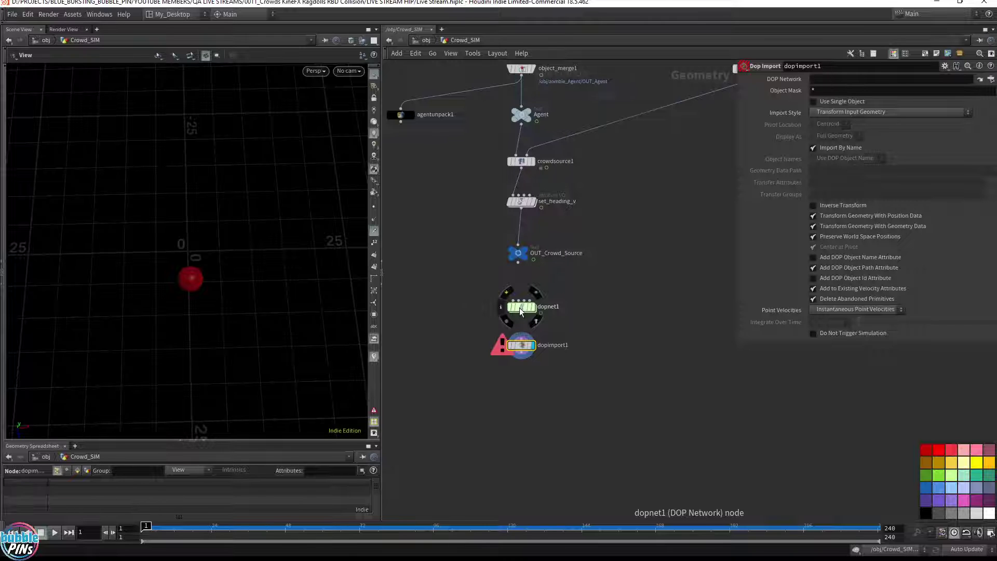
Set the Dop Import node's DOP network to dopnet1 and its object mask to crowd*, matching the crowd object's name.
left_click_drag(521, 310, 837, 77)
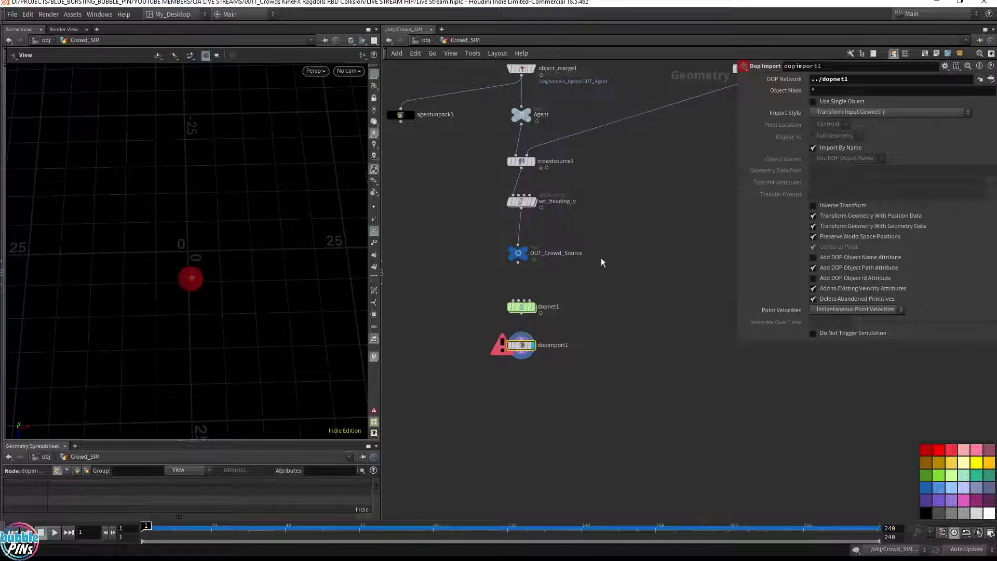
left_click(828, 91)
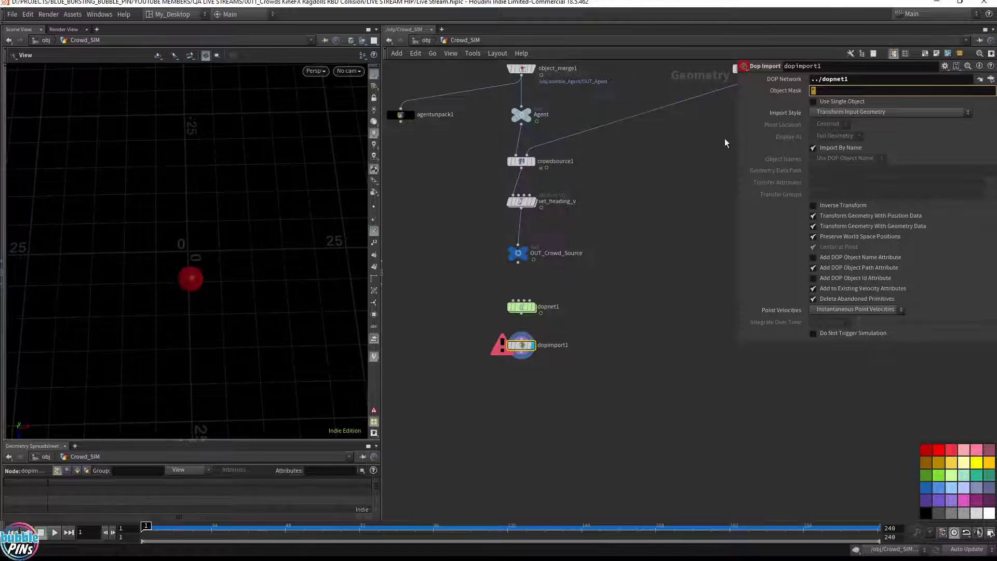
double_click(521, 306)
left_click(474, 293)
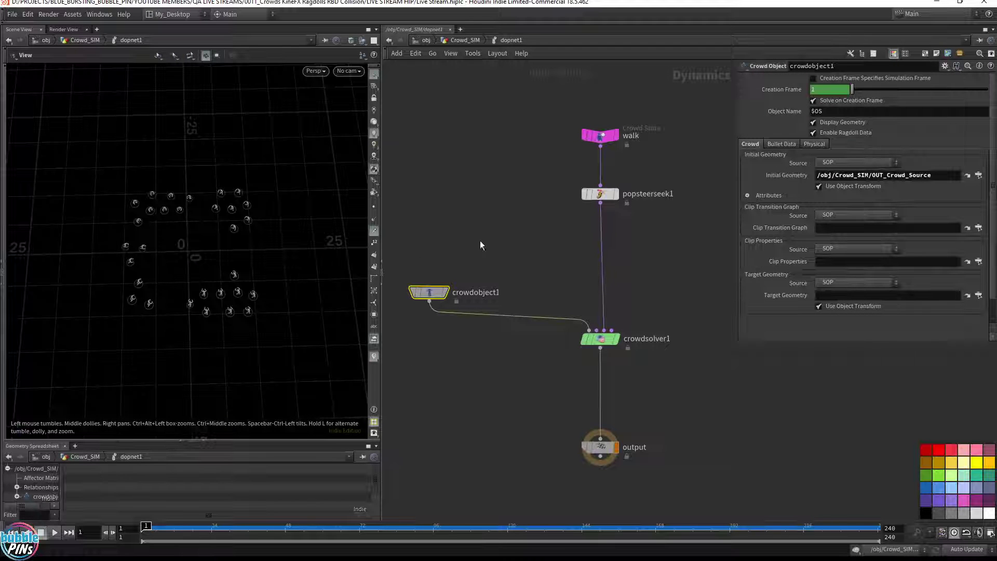
left_click(460, 40)
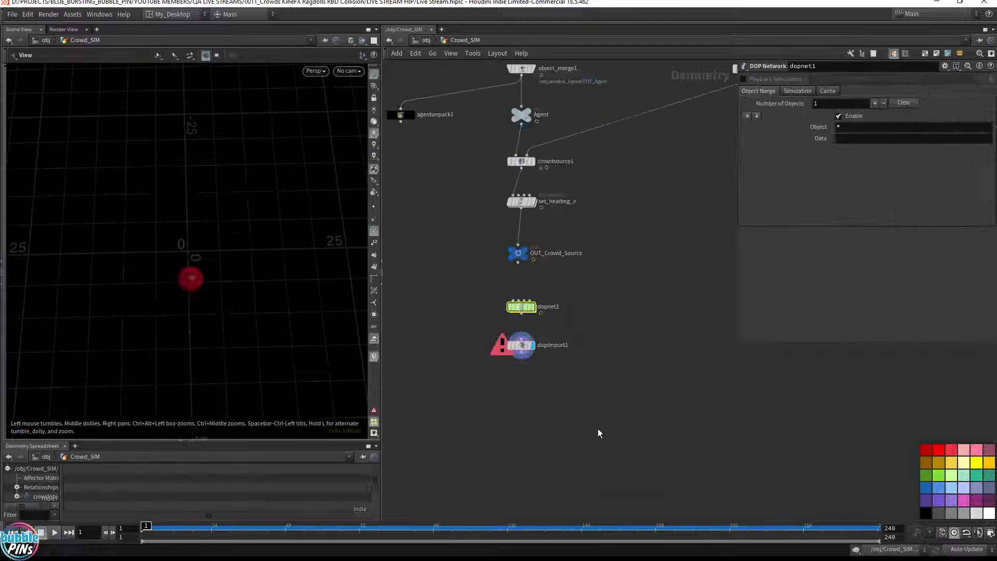
left_click(527, 346)
left_click(826, 93)
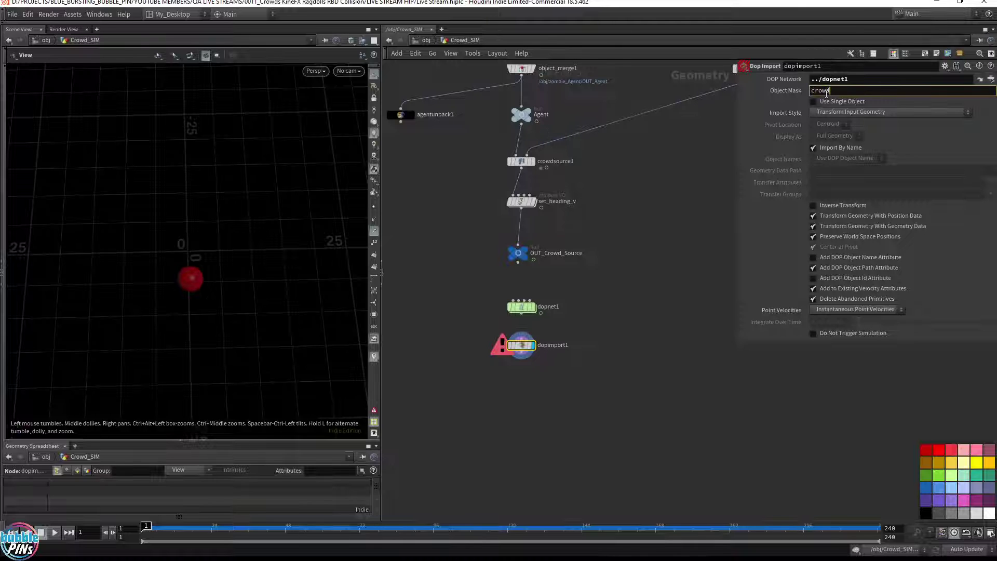
type("*")
key("Return")
Set the Dop Import node's import style to Fetch Geometry from DOP Network and view the imported crowd around the sphere.
left_click(861, 113)
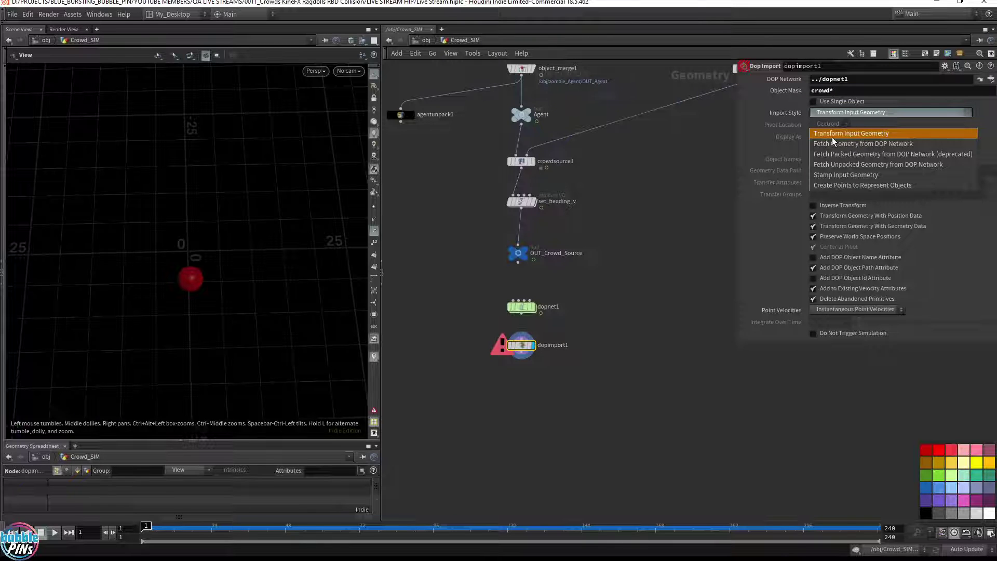
left_click(887, 145)
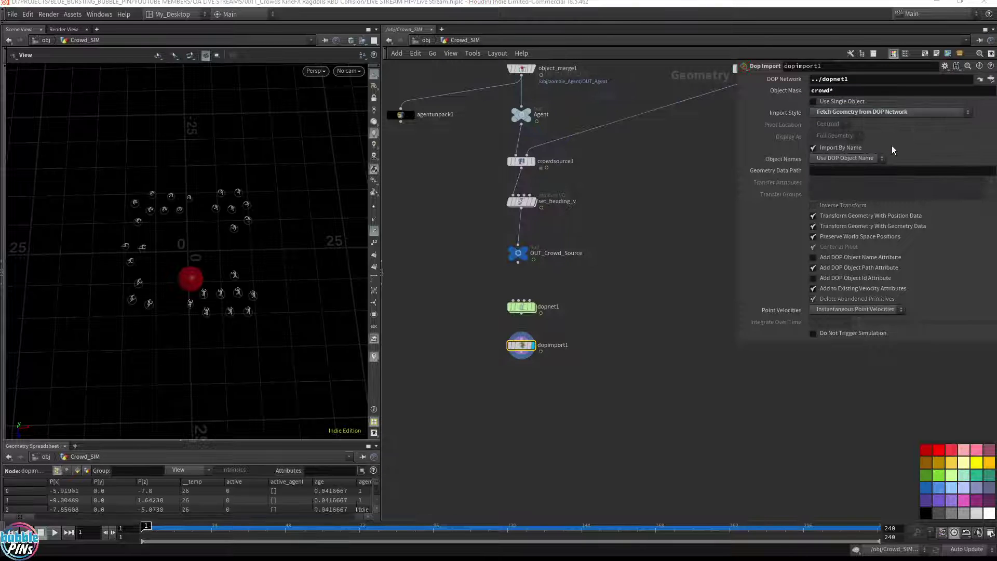
middle_click_drag(197, 256, 244, 251)
right_click_drag(245, 252, 269, 284)
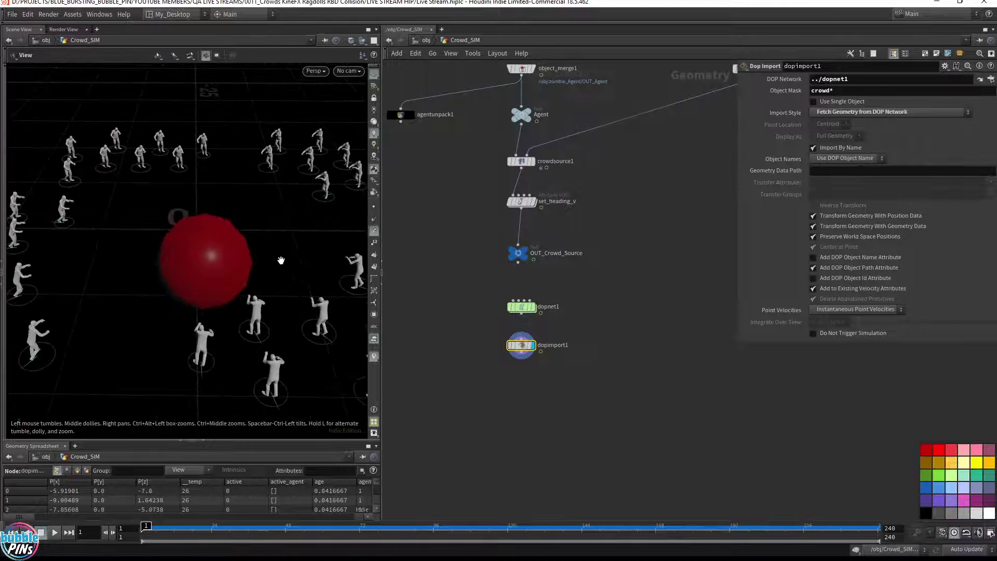
middle_click_drag(280, 260, 267, 248)
left_click_drag(267, 249, 278, 274)
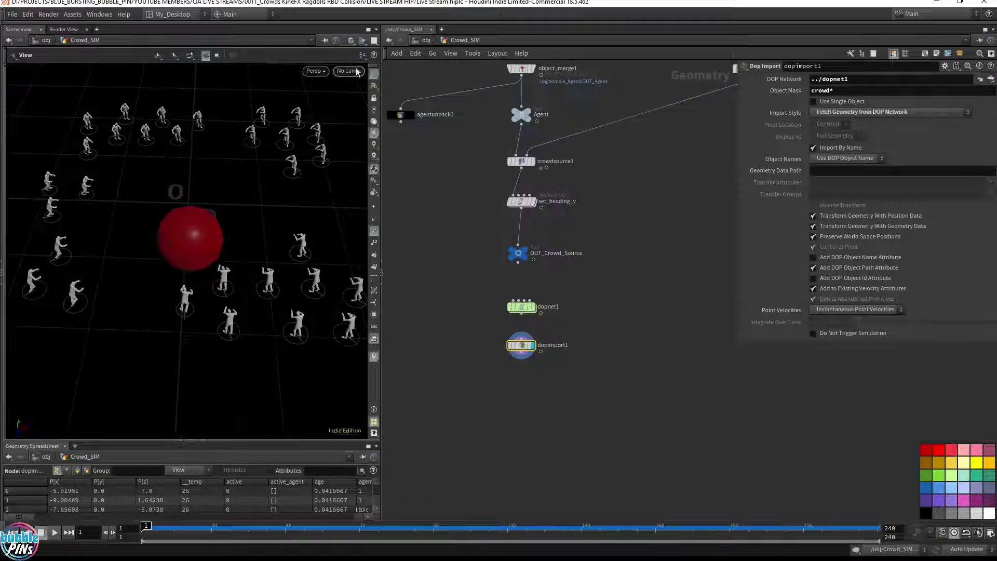
Hide the other objects in the viewport so only the imported crowd is displayed, and save the scene.
left_click(363, 41)
left_click(364, 42)
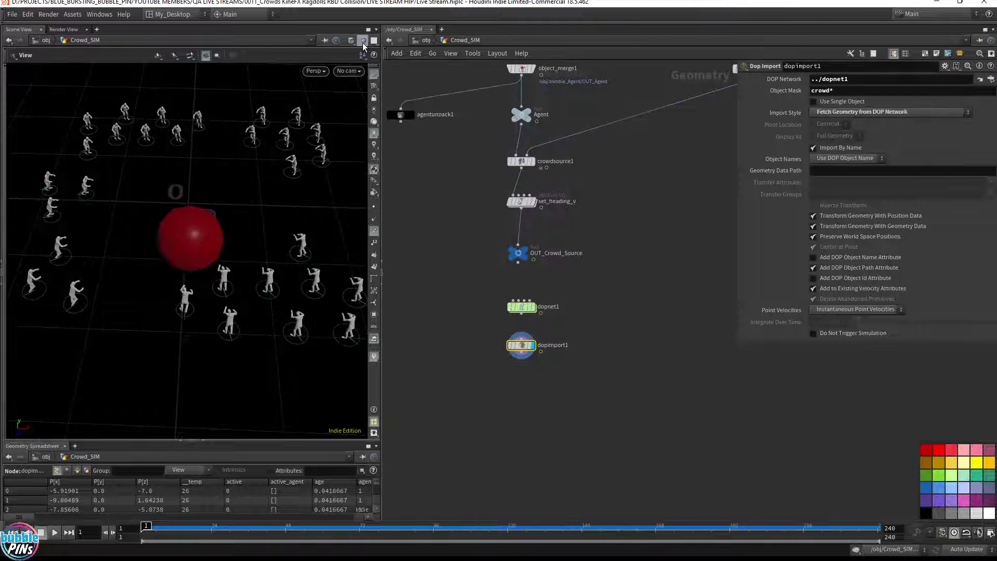
left_click(441, 253)
key("ctrl+s")
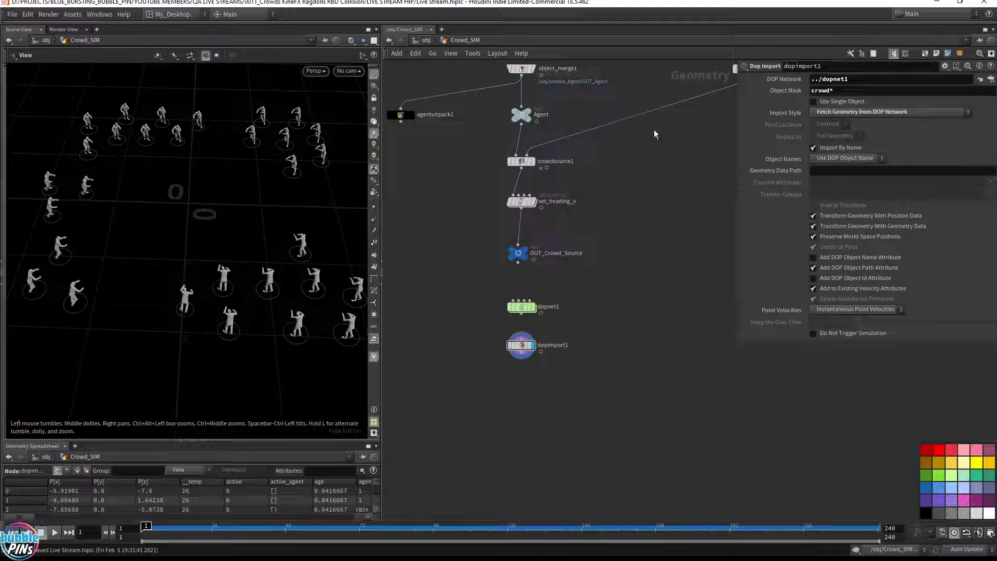
Enter the dopnet1 network, and in the Notepad topic list highlight the DopImport and Ragdoll setup headings.
left_click(522, 307)
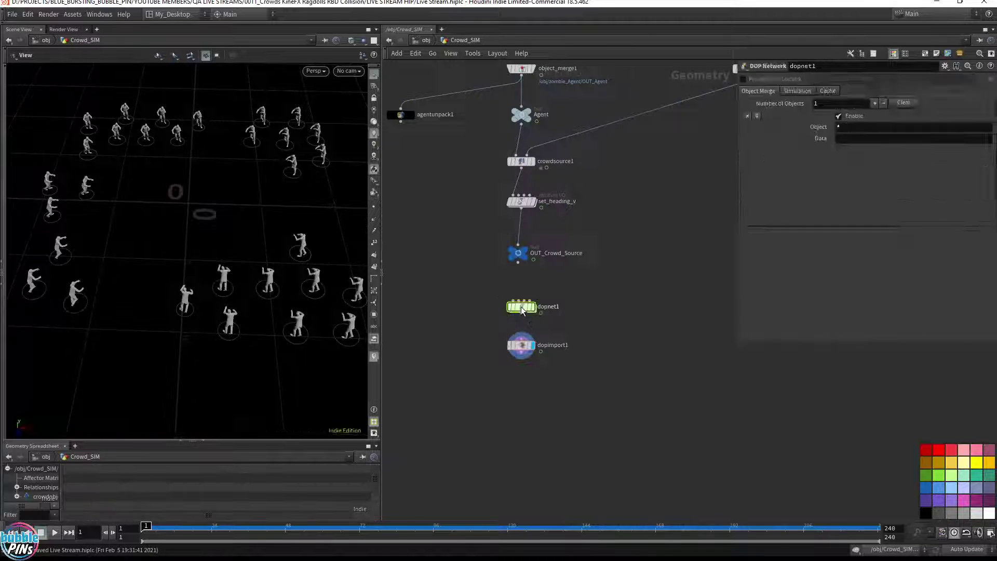
double_click(522, 307)
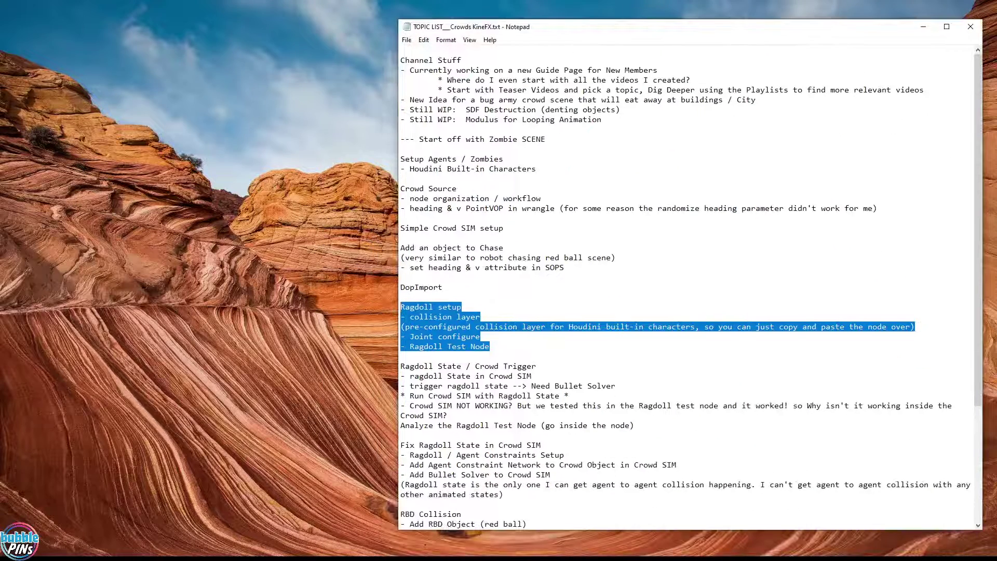
left_click(480, 347)
double_click(421, 287)
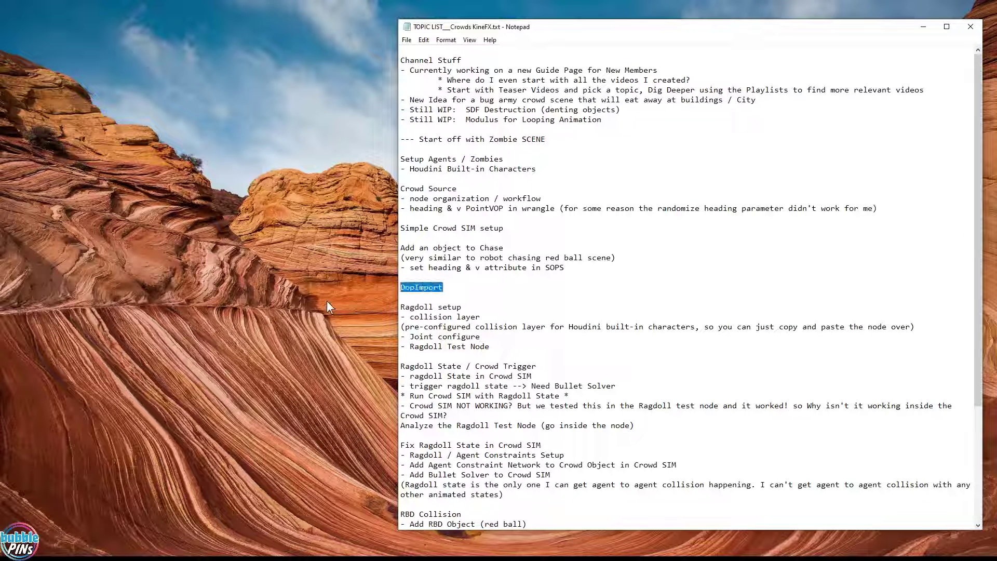
left_click_drag(400, 306, 462, 307)
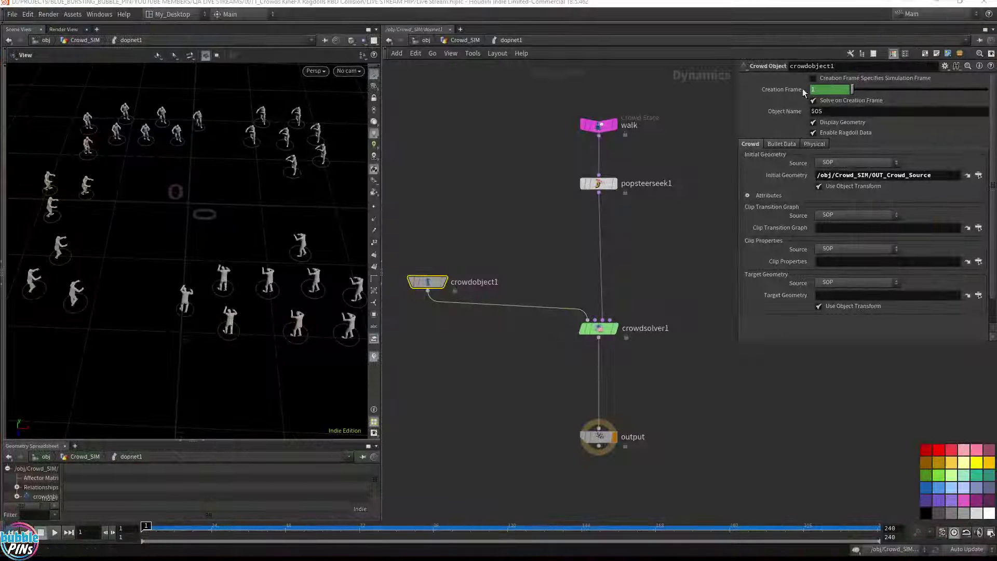
Save the scene in Houdini and go up from dopnet1 to the object level.
key("ctrl+s")
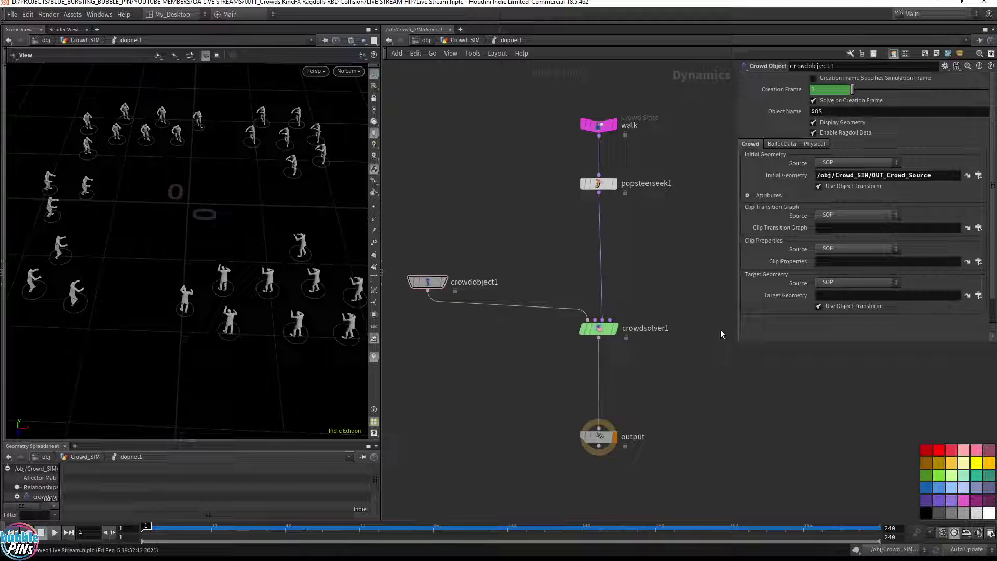
left_click(460, 40)
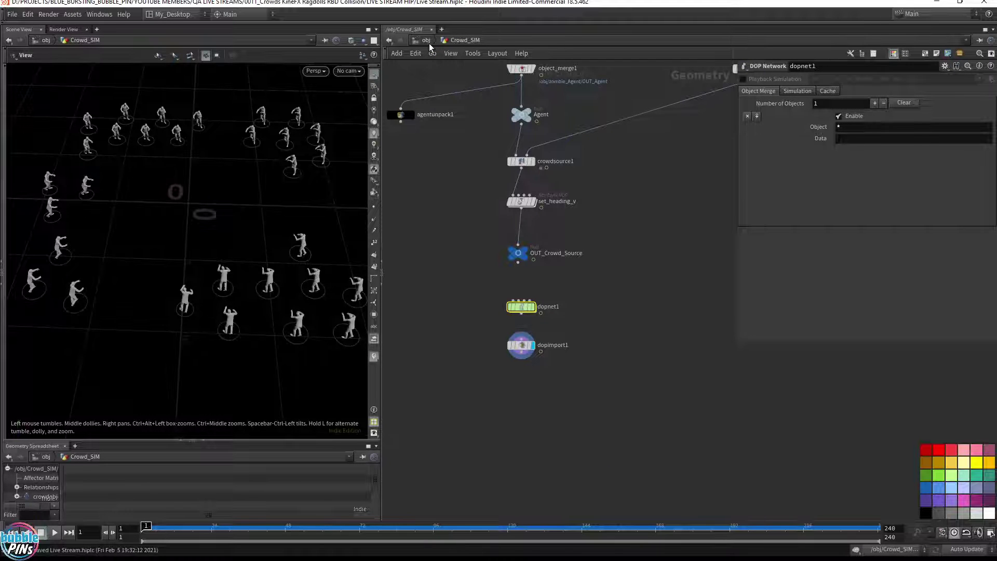
left_click(425, 40)
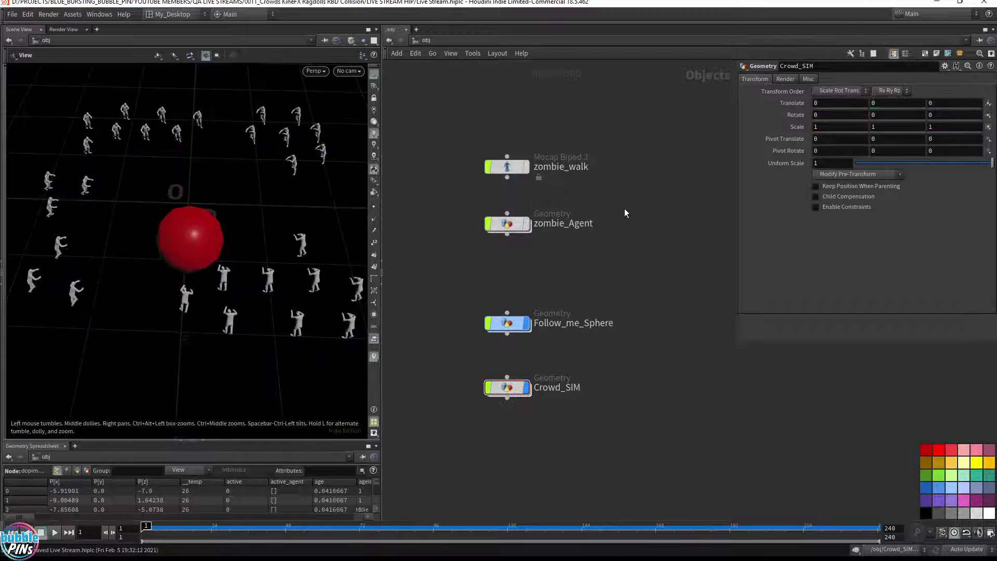
Turn on display of the zombie_Agent object, enter its geometry network, and frame the agent in the viewport.
mouse_move(526, 233)
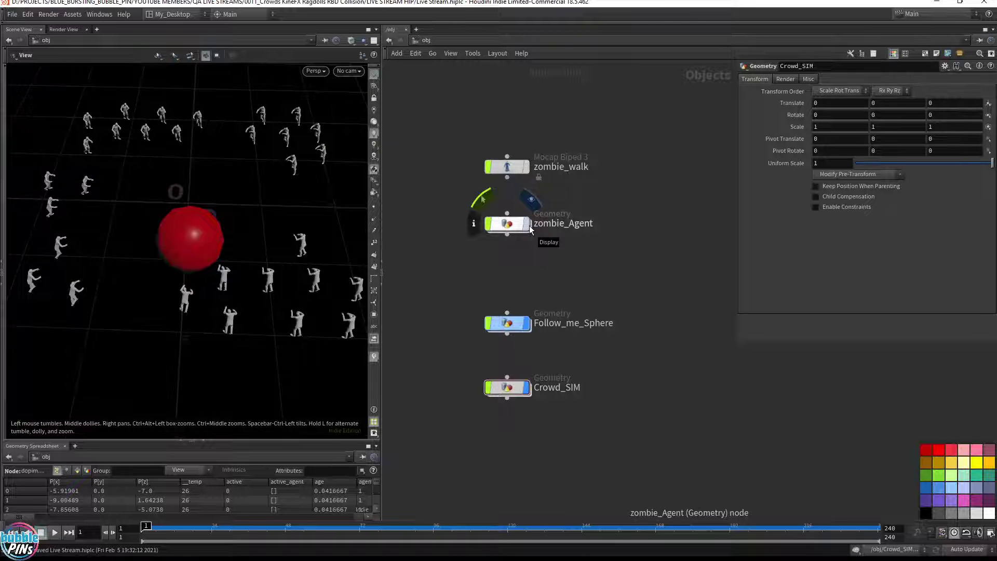
left_click(529, 228)
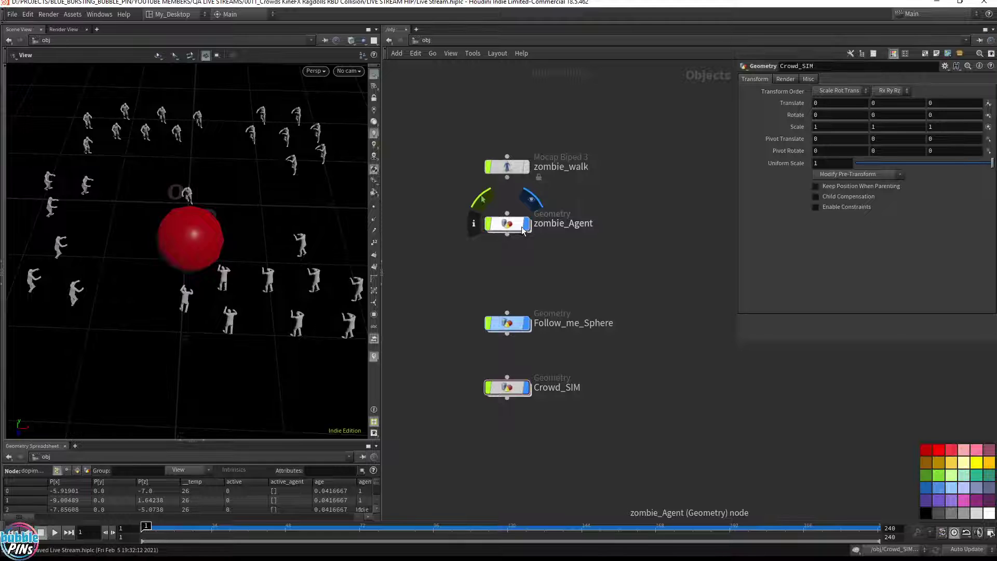
double_click(507, 225)
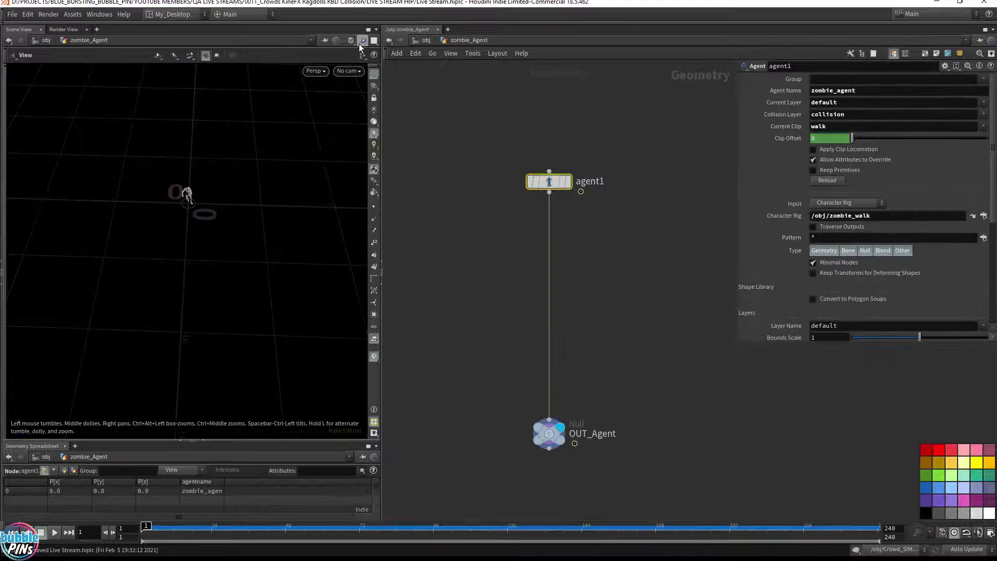
key("f")
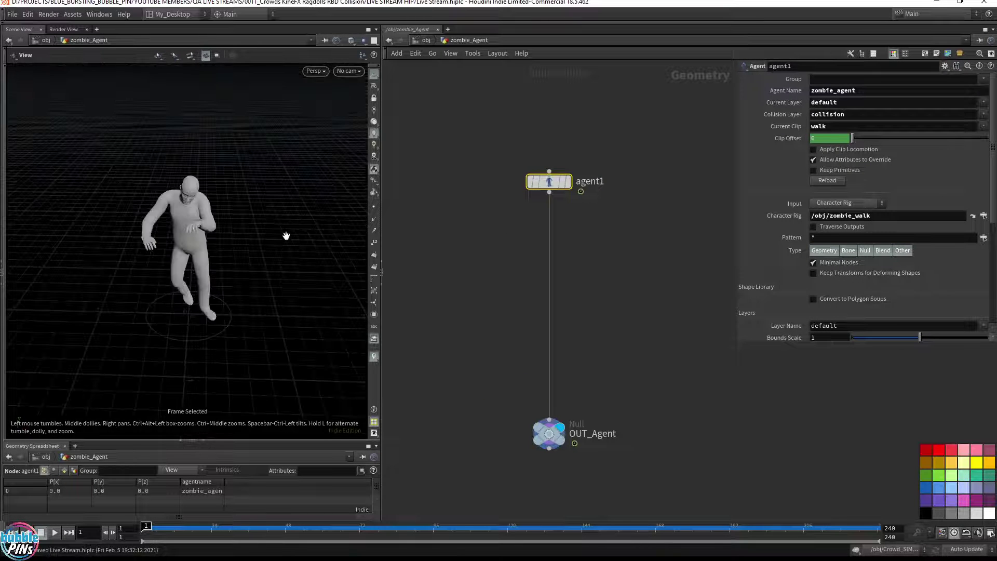
left_click_drag(286, 236, 245, 234)
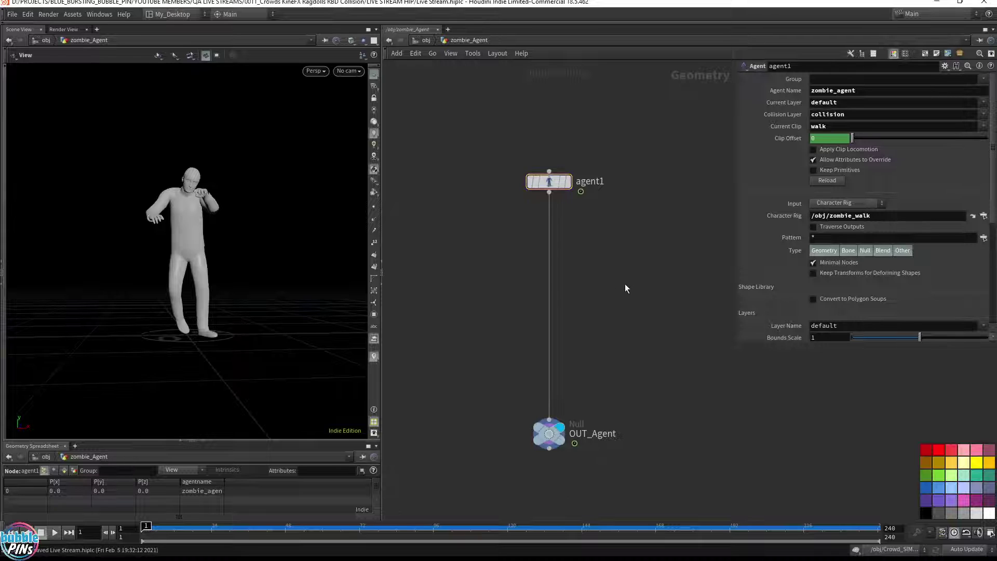
Insert an Agent Collision Layer node on the wire between agent1 and OUT_Agent and make it the displayed node.
key("Tab")
type("agent coll")
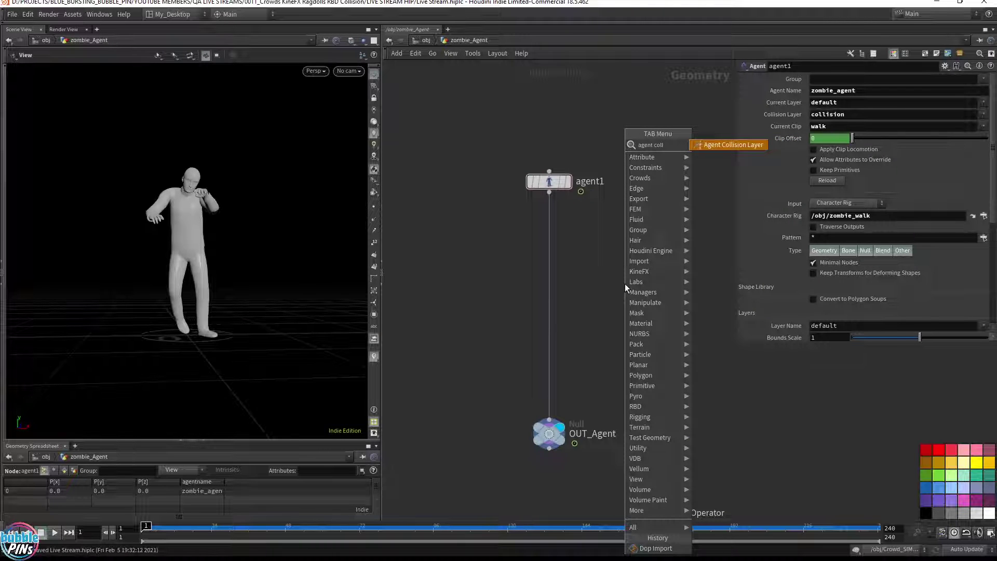
key("Return")
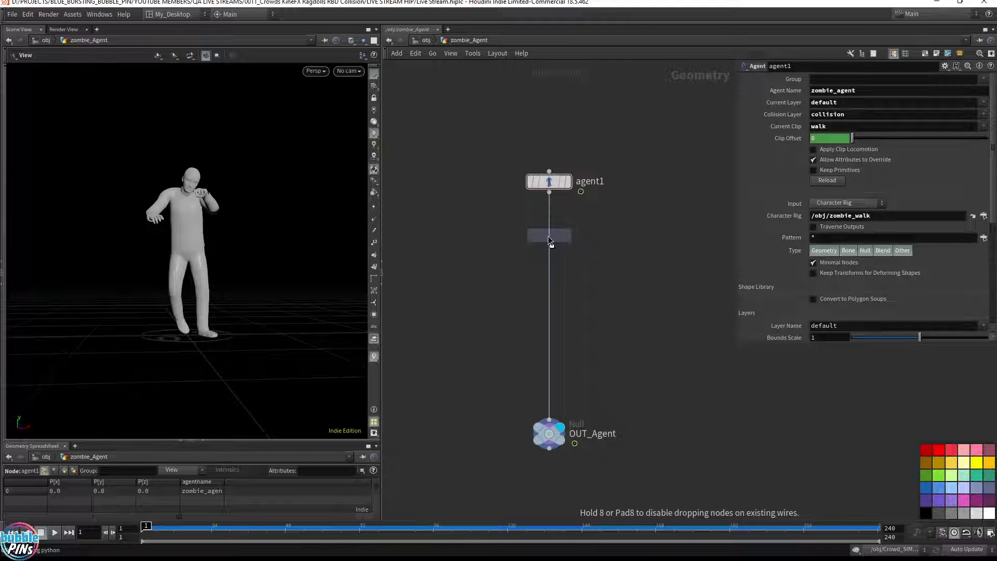
left_click(548, 236)
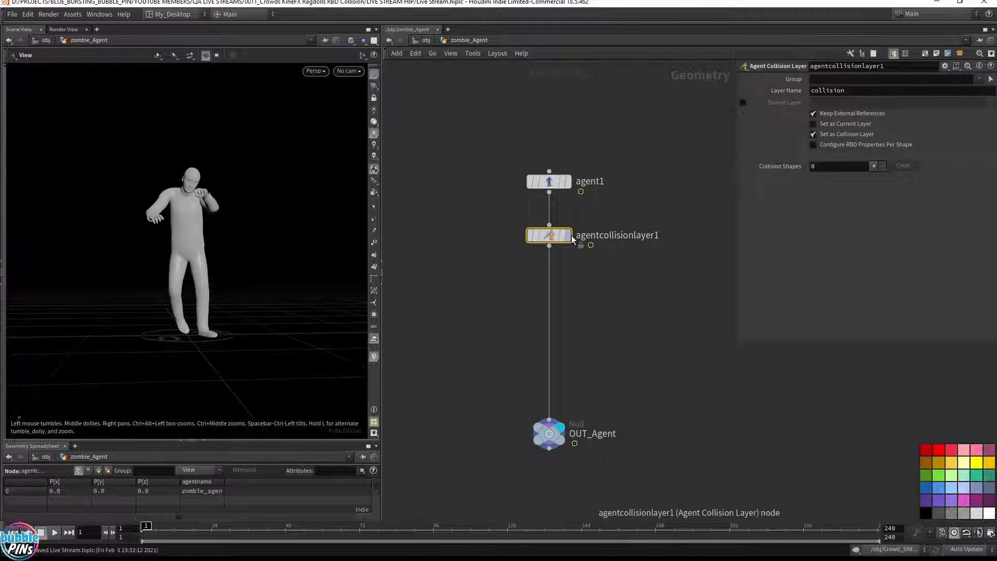
mouse_move(542, 239)
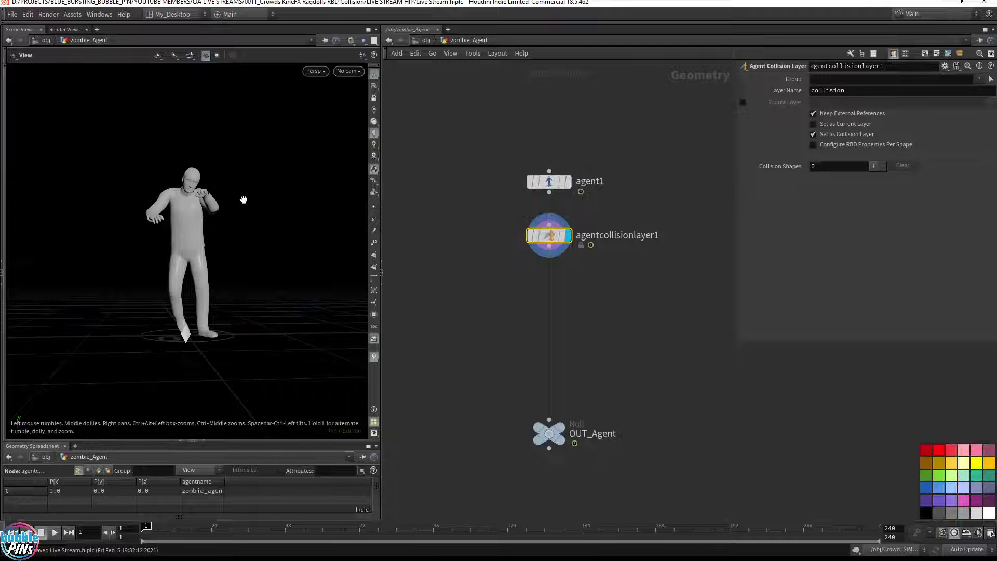
Activate the Agent Collision Layer's viewport tool so the zombie's transform markers can be picked.
left_click_drag(243, 200, 277, 219)
key("Return")
key("Escape")
scroll(277, 219, "up", 5)
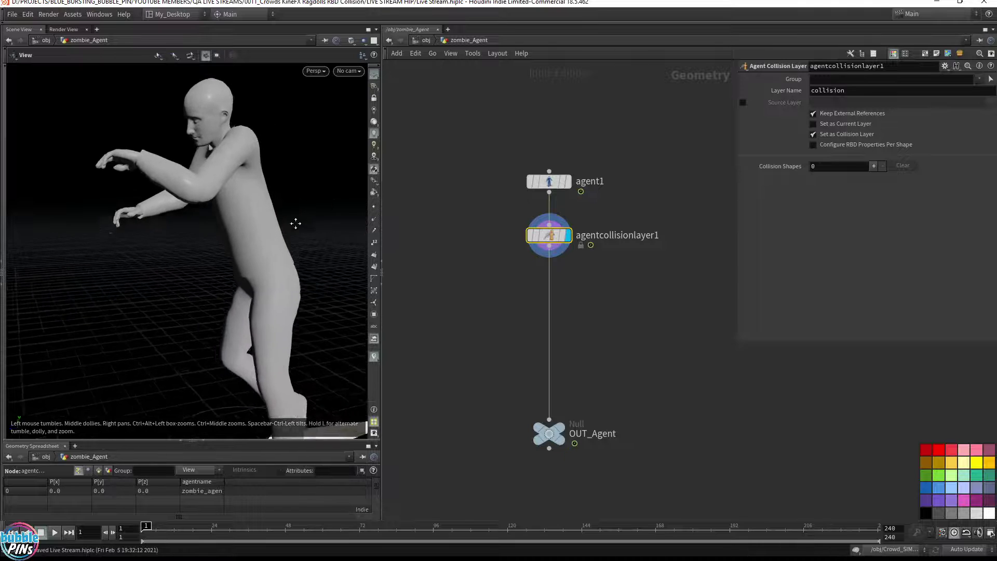
key("Return")
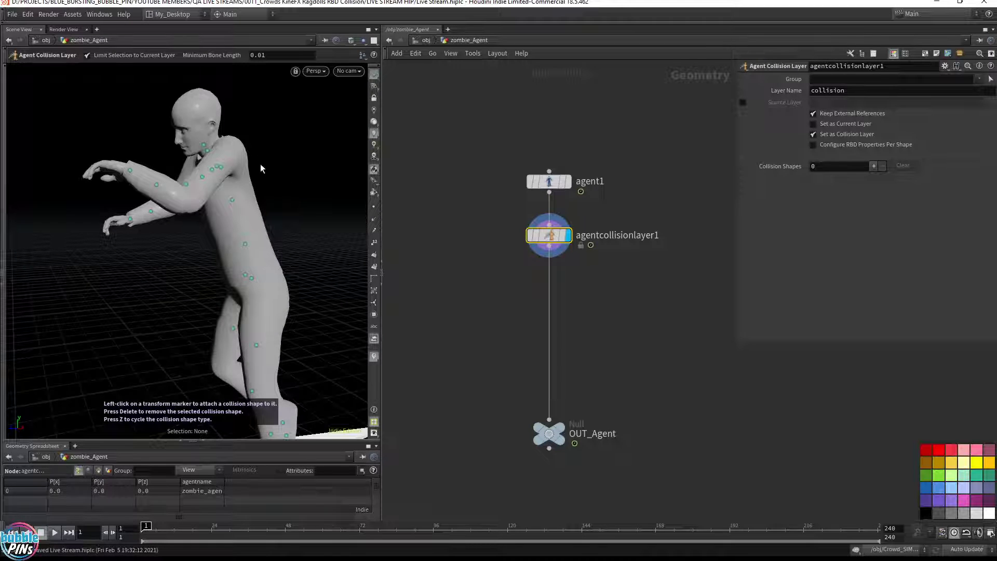
key("Escape")
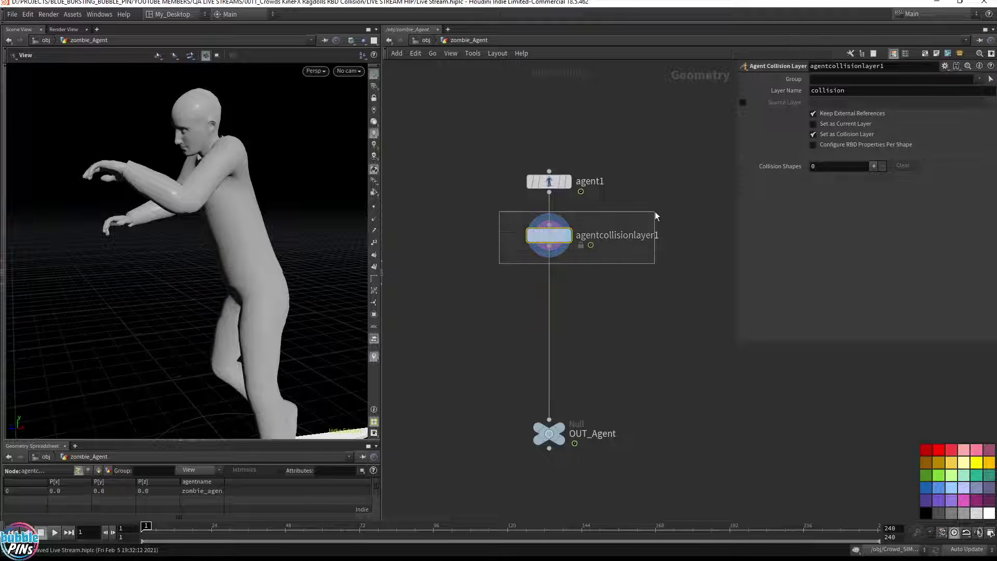
mouse_move(553, 240)
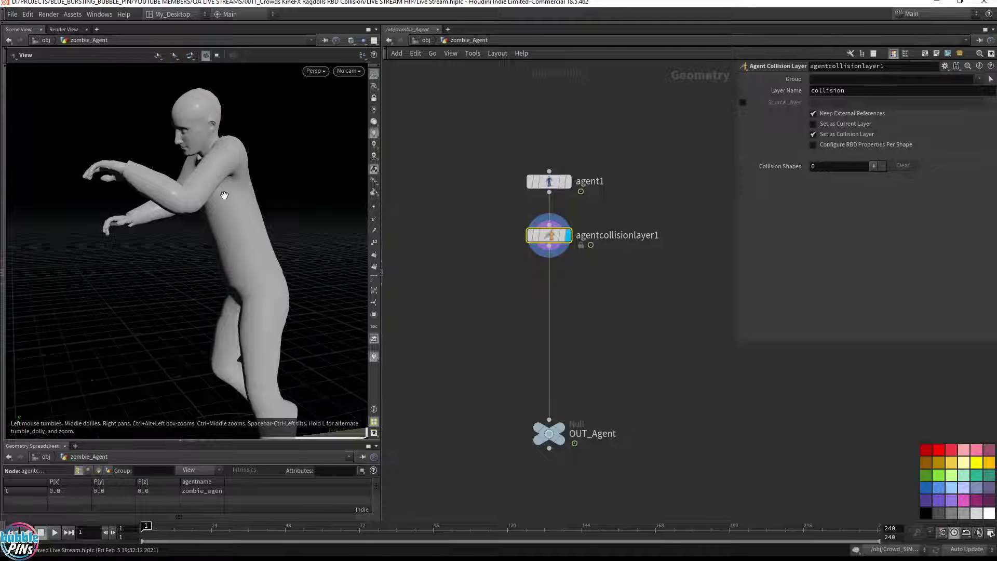
key("Return")
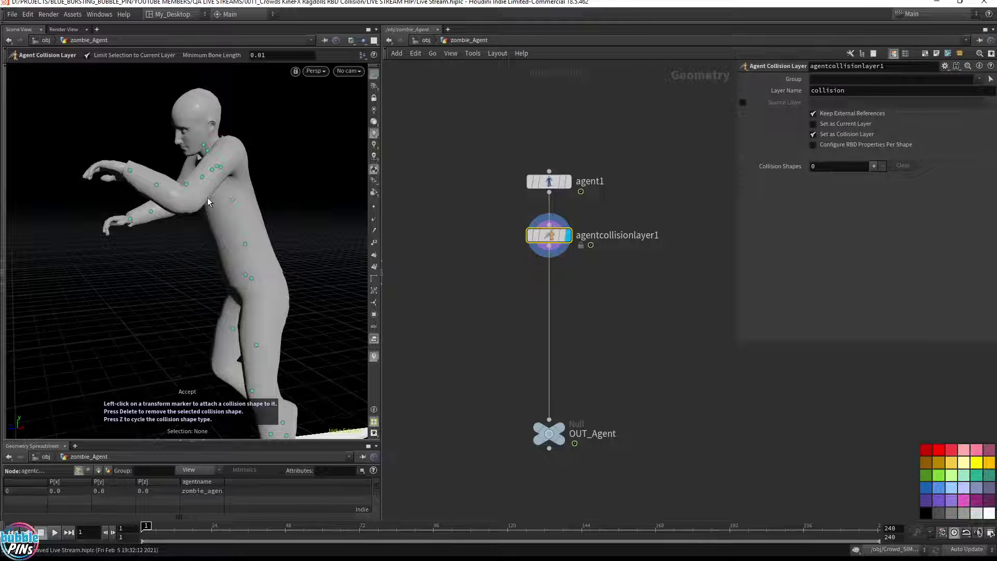
Examine the agent's bones and transform markers in Wireframe Ghost display, and return the viewport to shaded display.
left_click(352, 41)
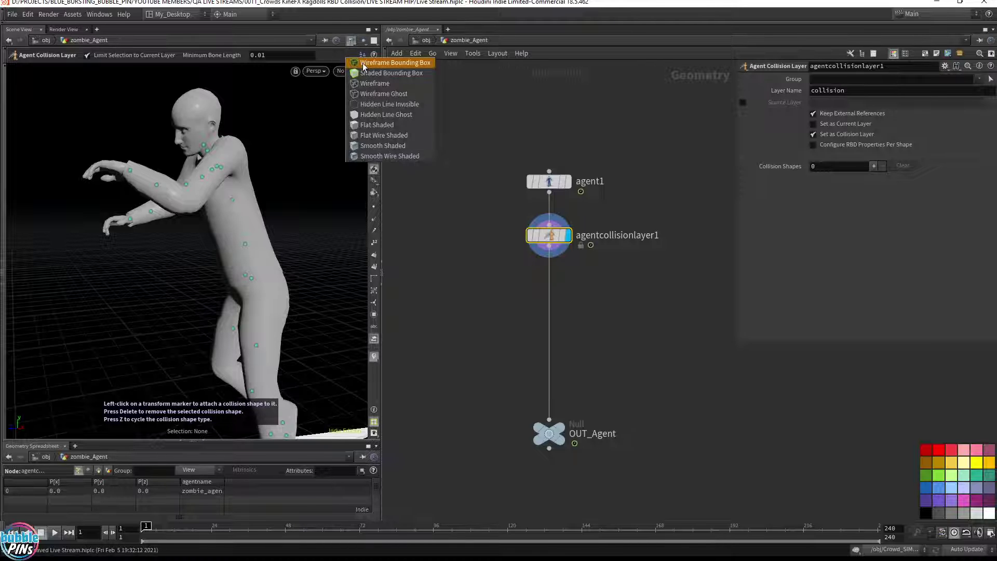
left_click(382, 93)
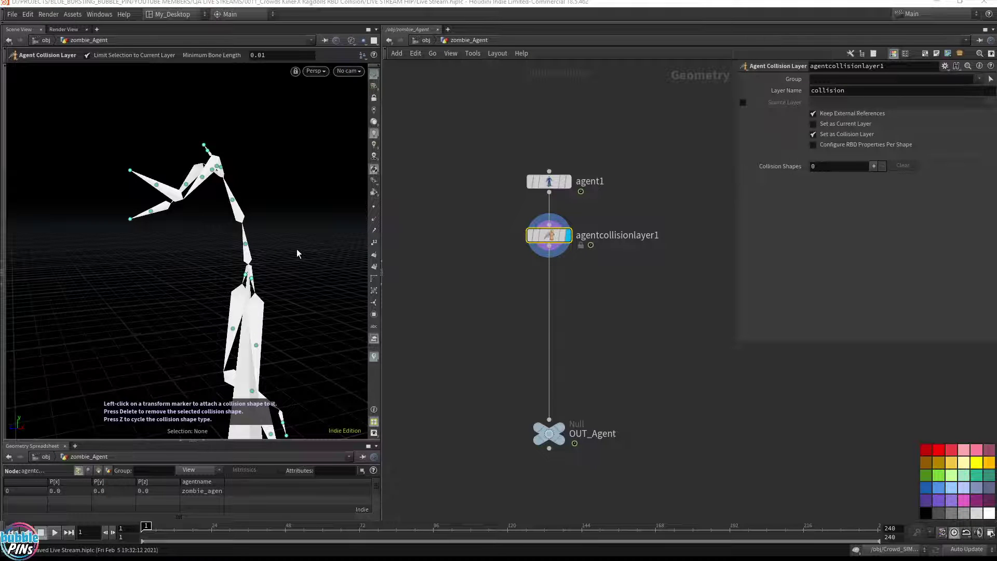
left_click_drag(297, 253, 305, 230, "alt")
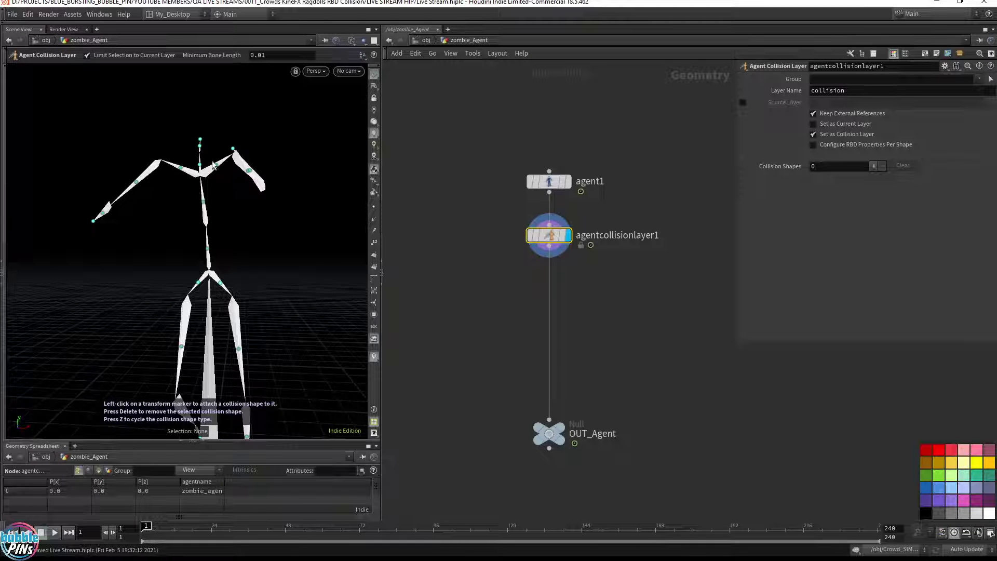
left_click(351, 40)
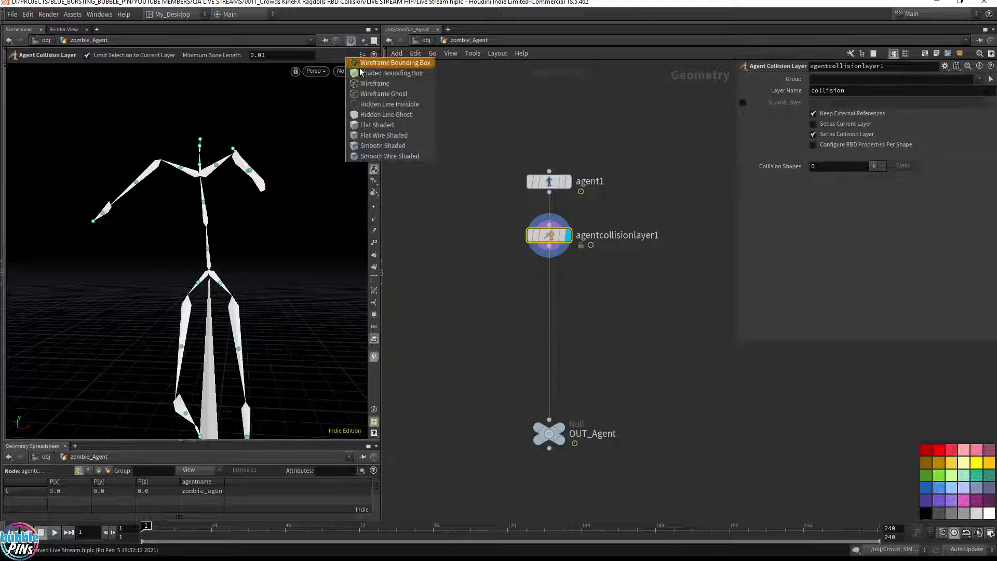
left_click(366, 126)
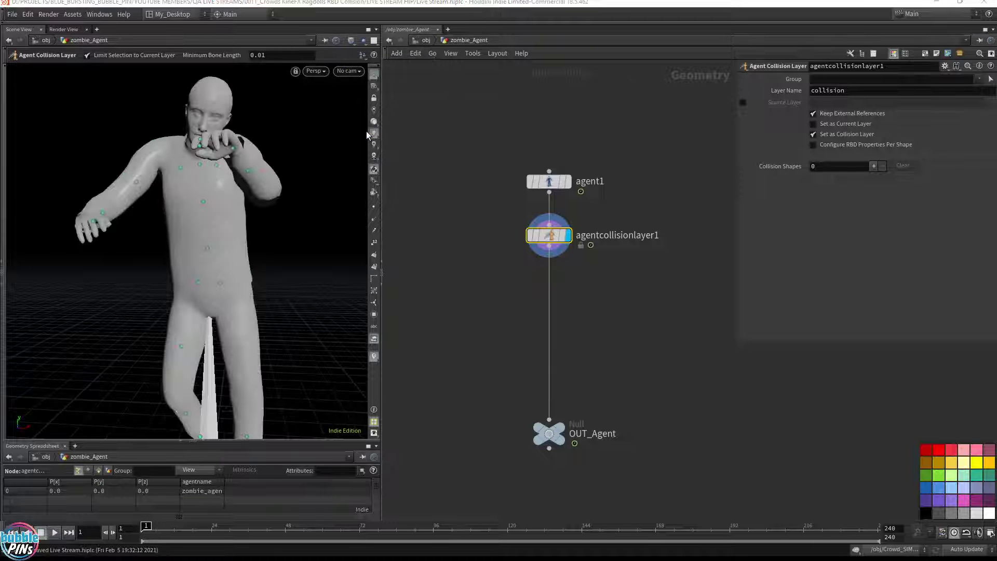
Attach a capsule collision shape to the LeftArm_To_LeftForeArm transform on the zombie's upper arm.
left_click_drag(296, 157, 241, 198, "alt")
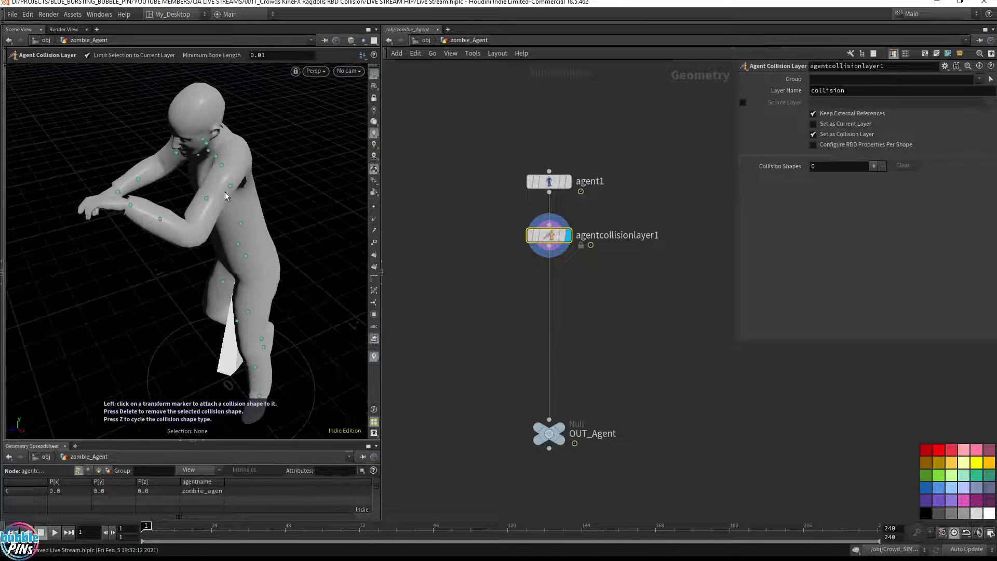
left_click(207, 200)
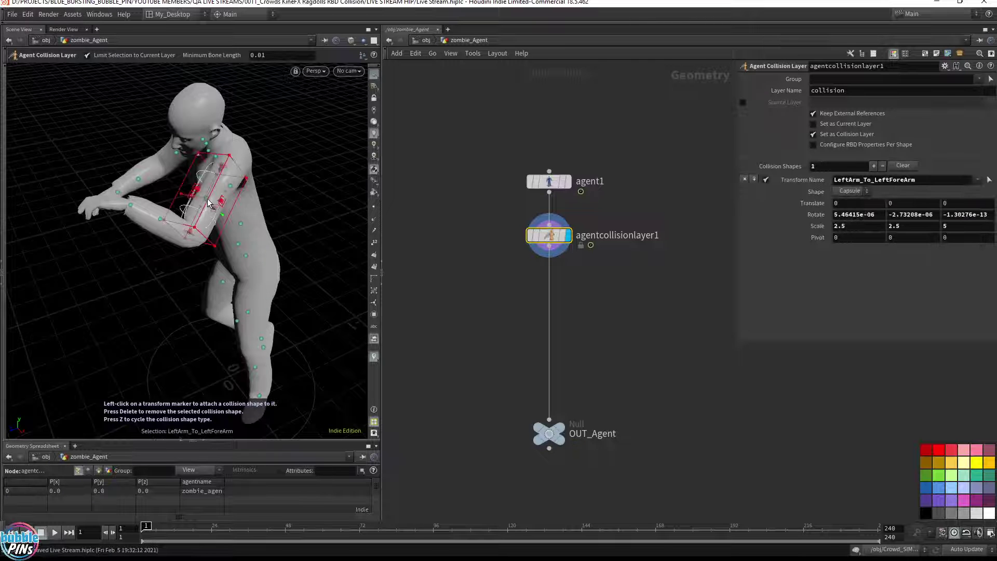
middle_click_drag(239, 206, 348, 185, "alt")
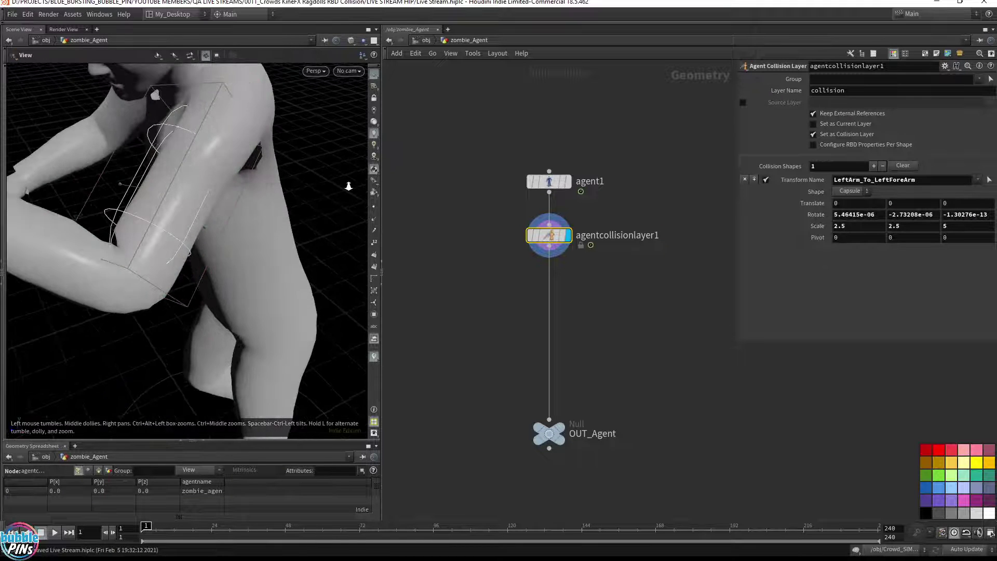
Fit the upper-arm capsule to the zombie by adjusting its bounds to a scale of about 2.29, 2.19, 5 and translation of about 0.29, -0.15, 0.
left_click_drag(292, 203, 322, 211, "alt")
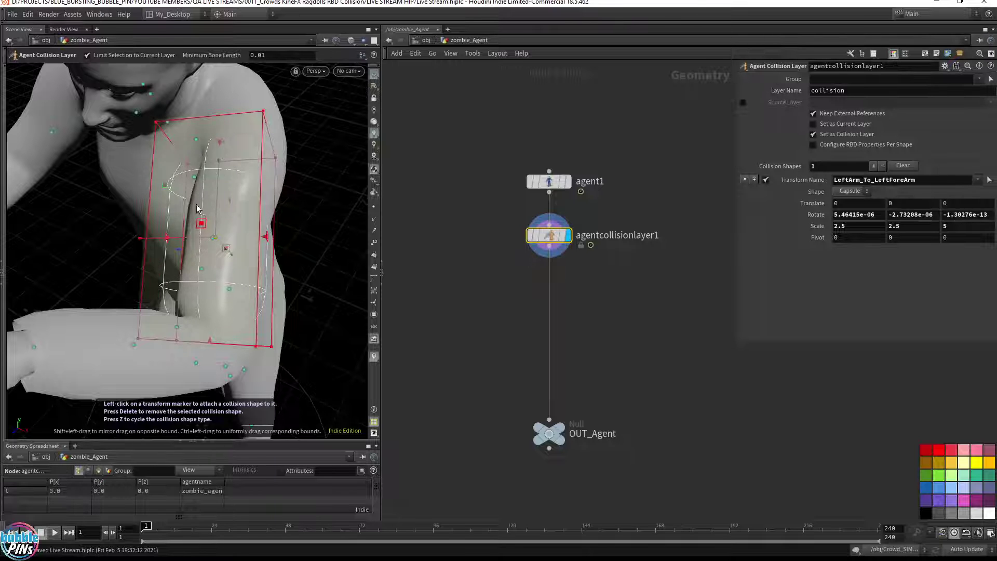
mouse_move(167, 244)
left_mouse_down("alt")
mouse_move(263, 223)
mouse_move(205, 267)
mouse_move(158, 270)
mouse_move(177, 259)
left_mouse_up("alt")
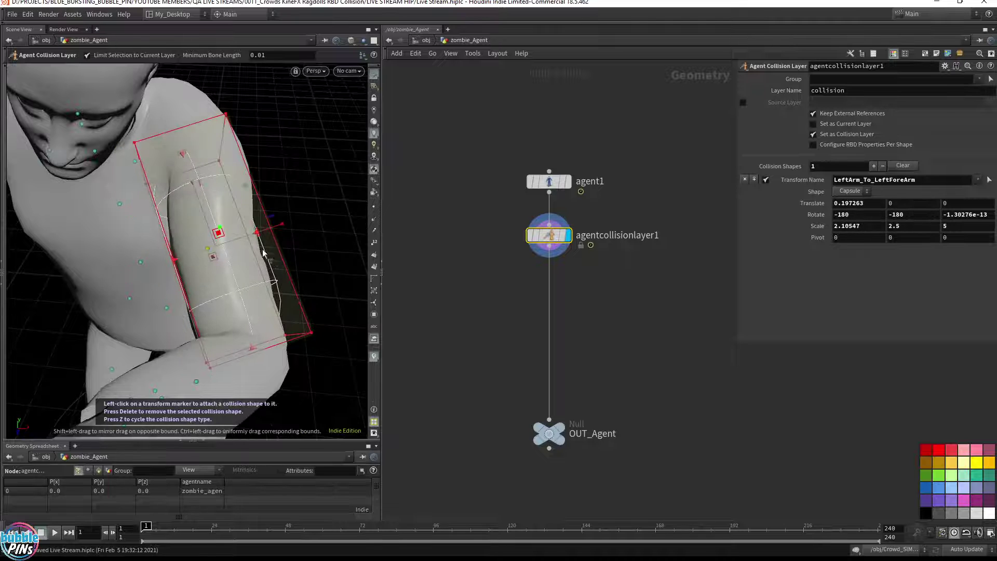
left_click_drag(263, 236, 240, 212)
key("Escape")
left_click_drag(323, 208, 235, 194, "alt")
scroll(236, 193, "down", 6)
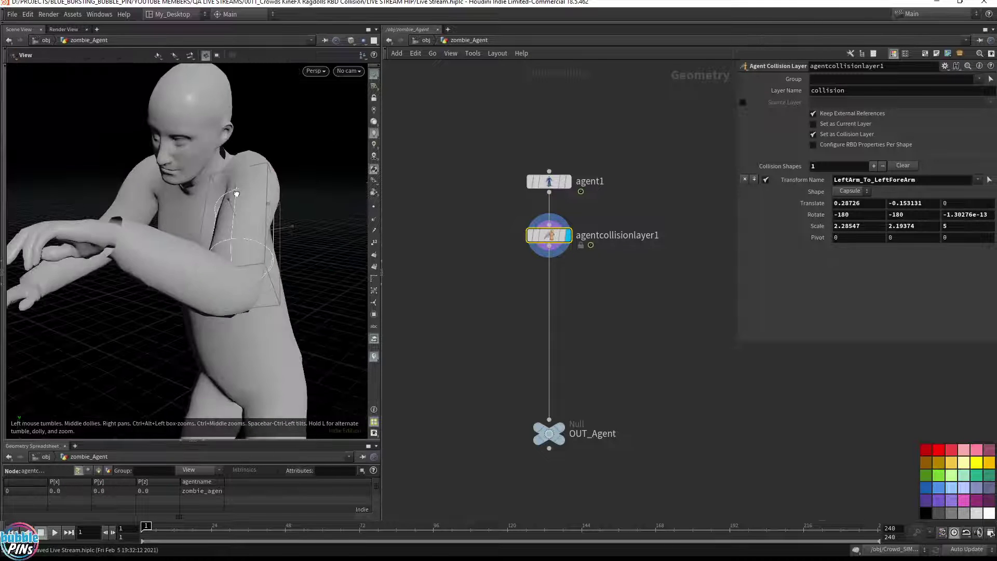
left_click_drag(207, 225, 269, 226, "alt")
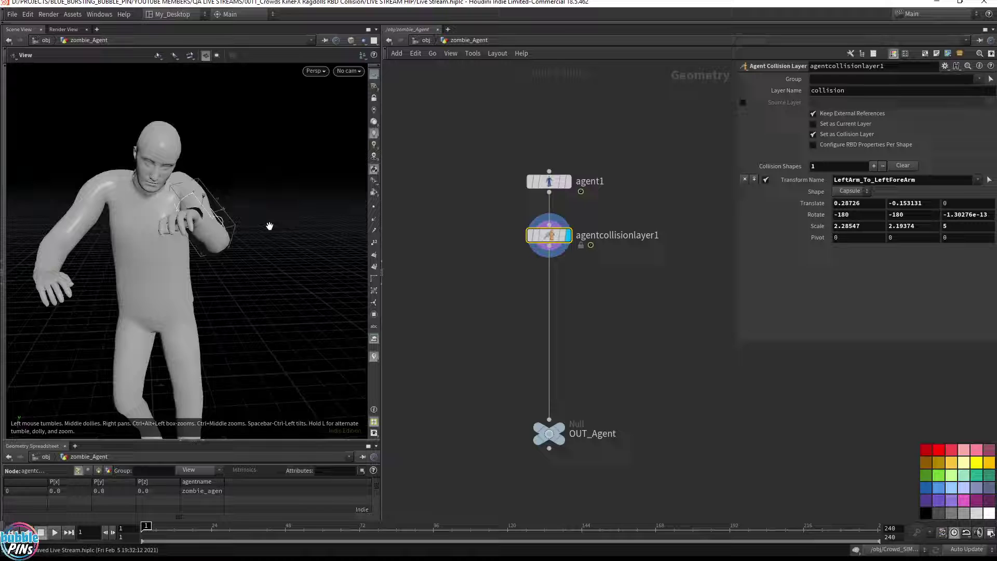
key("Return")
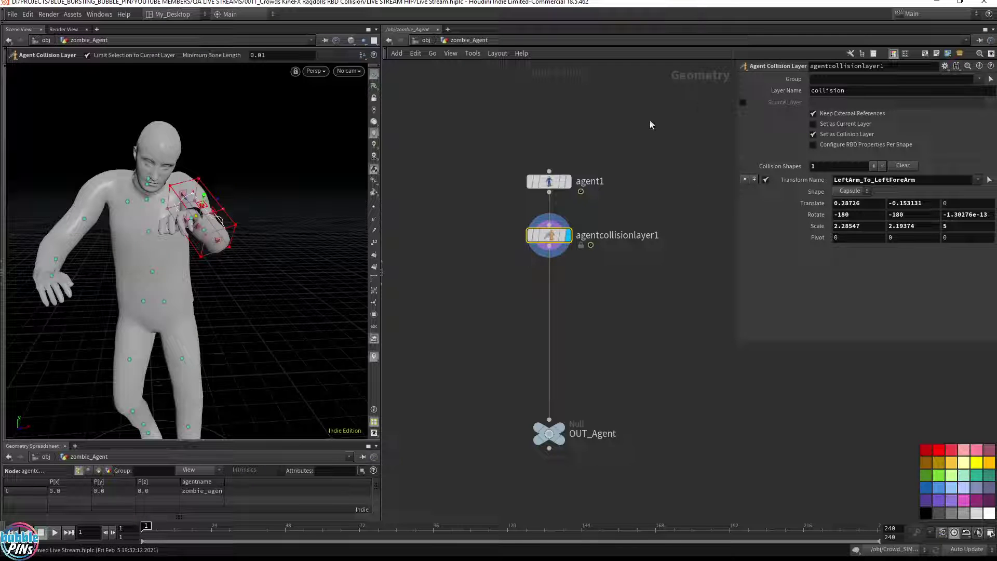
Move the agent1 node further up from agentcollisionlayer1 to leave room between them.
left_click_drag(470, 129, 620, 203)
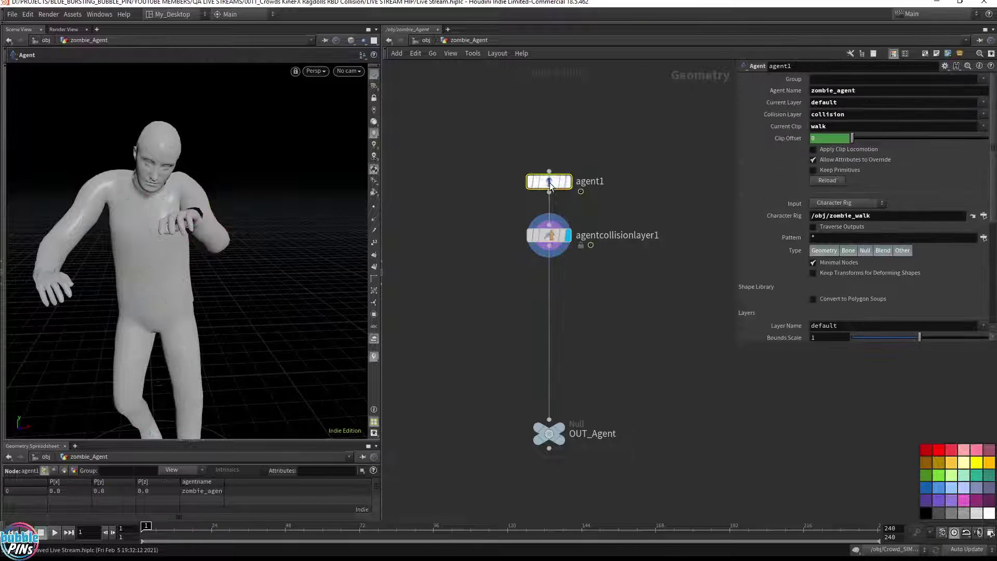
left_click(601, 182)
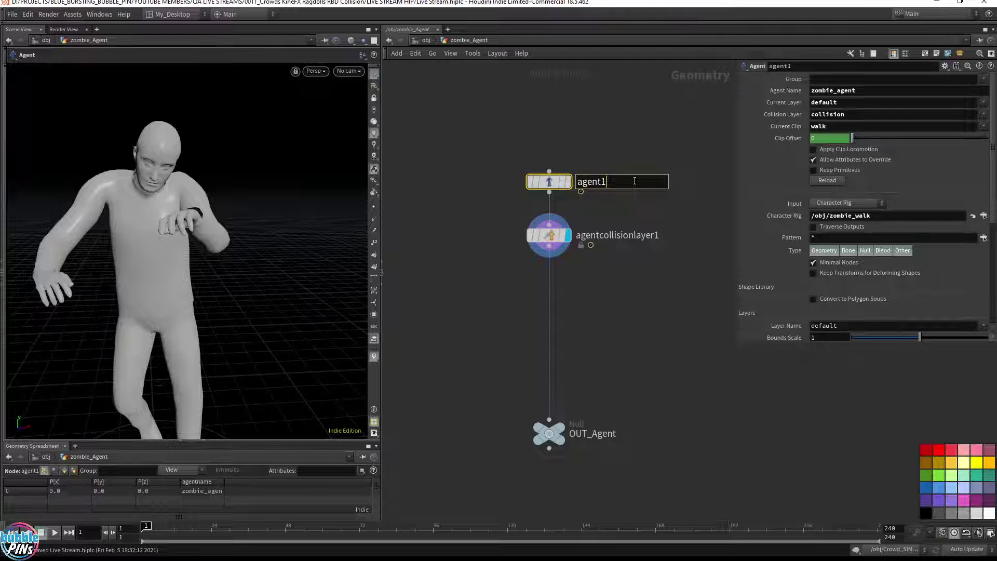
left_click(630, 219)
middle_click_drag(612, 217, 616, 281)
left_click_drag(551, 249, 550, 136)
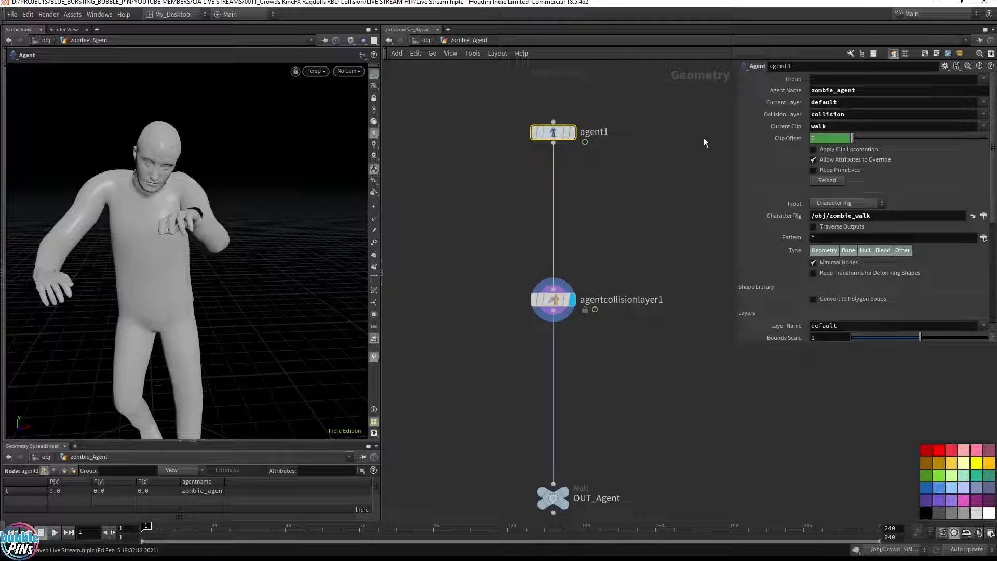
At object level, hide Follow_me_Sphere and Crowd_SIM and display the zombie_walk character.
left_click(425, 40)
left_click_drag(577, 189, 509, 158)
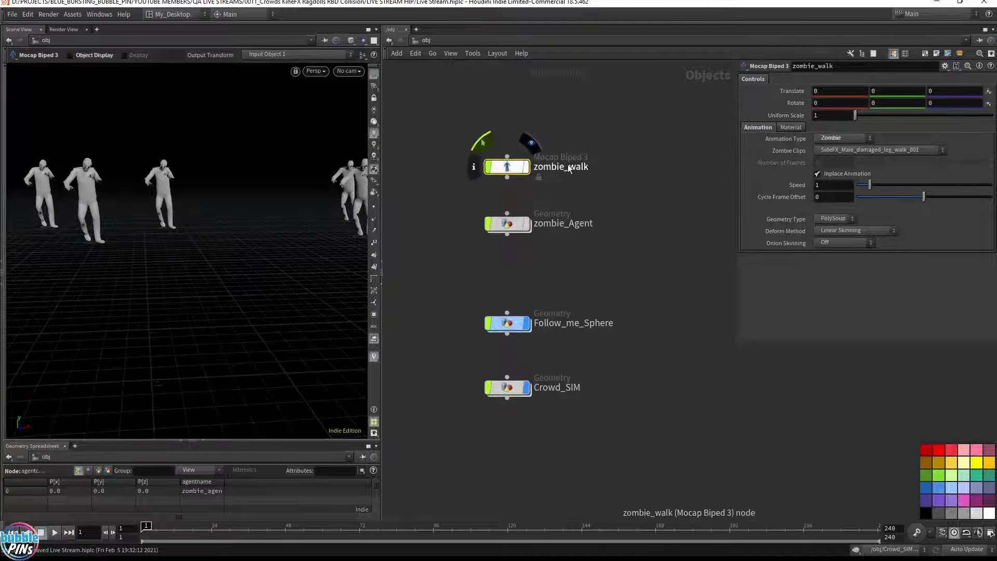
left_click_drag(616, 119, 467, 189)
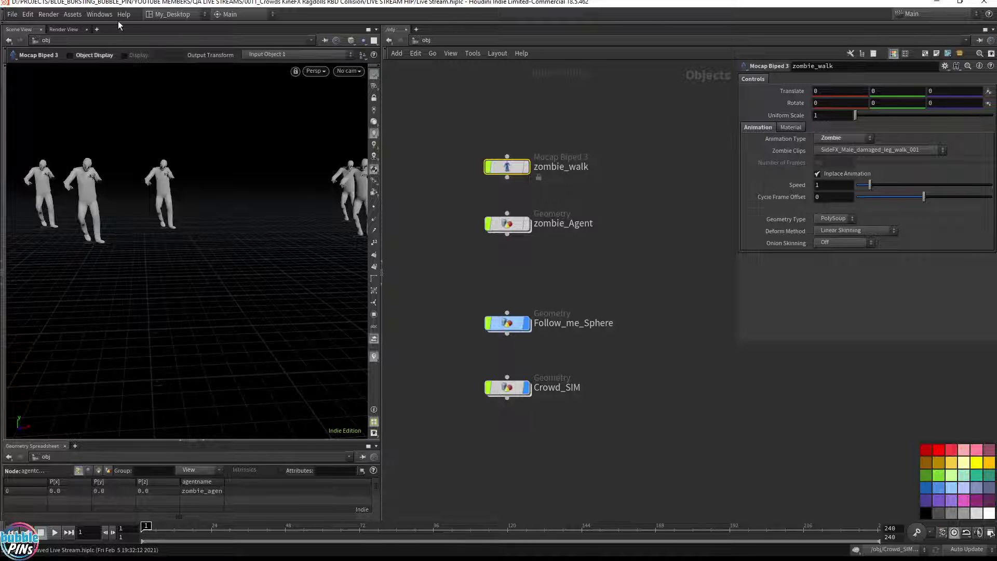
left_click_drag(406, 291, 557, 403)
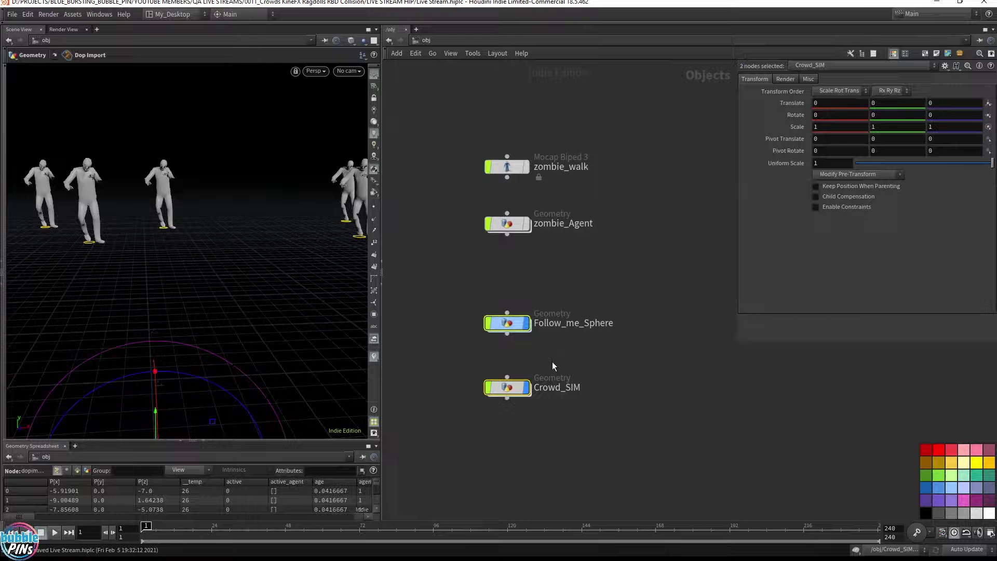
left_click(526, 324)
key("Escape")
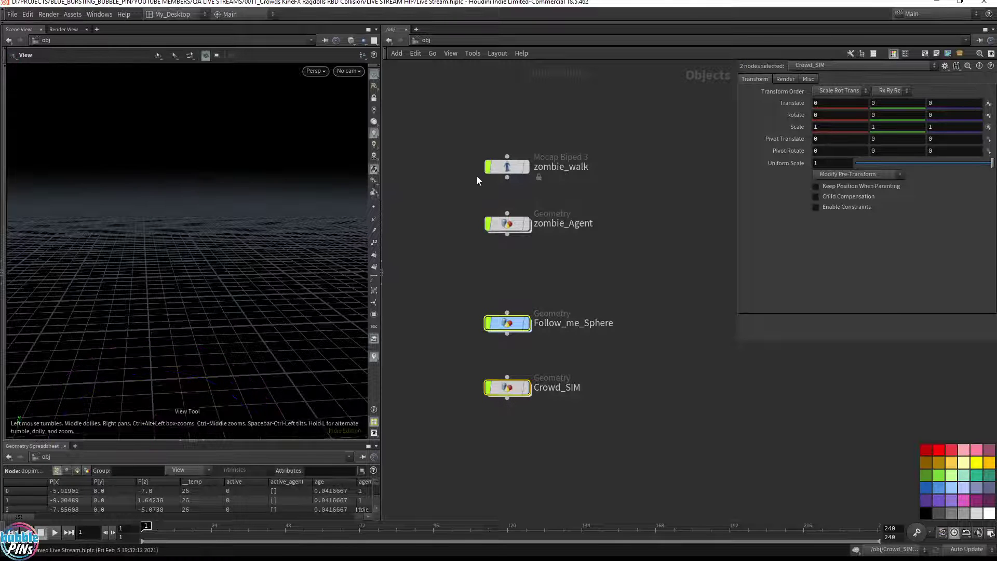
left_click(524, 169)
left_click(512, 167)
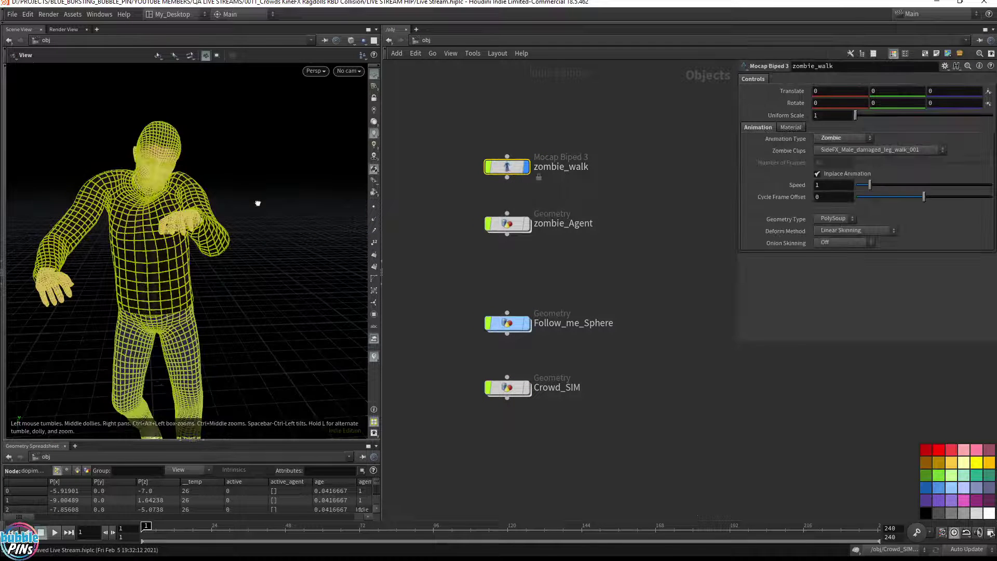
scroll(168, 237, "down", 3)
left_click_drag(168, 237, 202, 246)
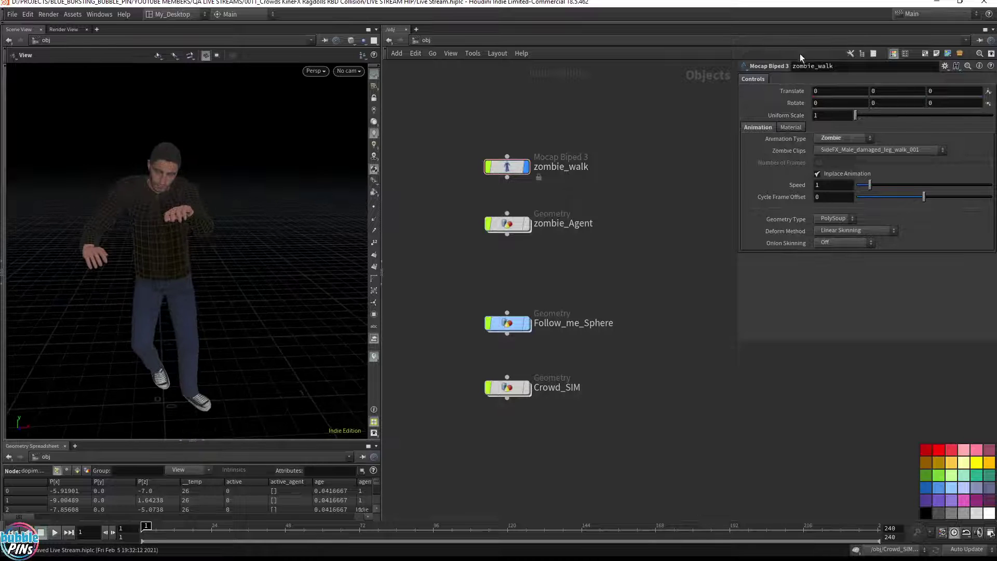
Set zombie_walk's animation type to Poses with the SideFX_Male_t_pose_001 clip, and check the agent inside zombie_Agent.
left_click(849, 152)
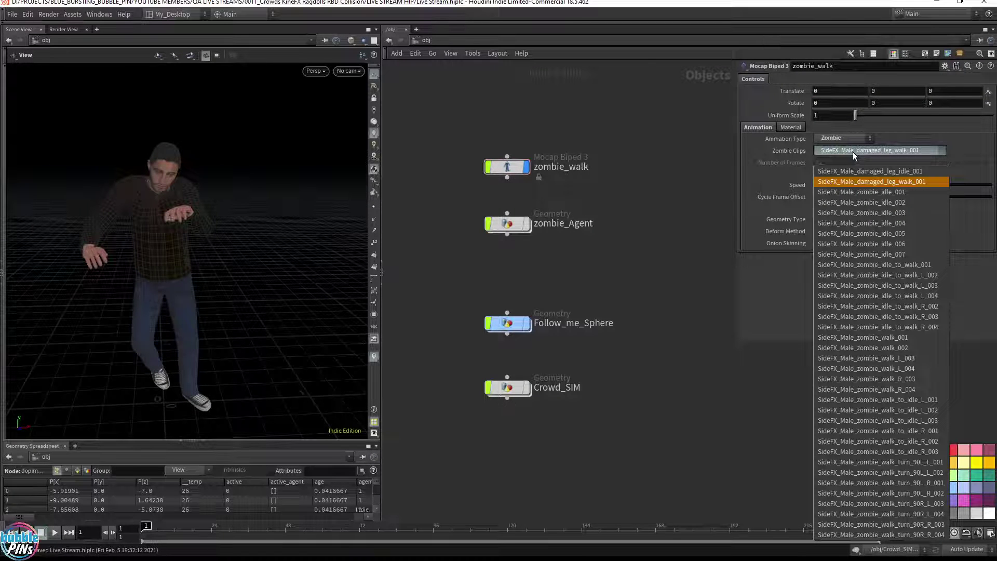
left_click(843, 136)
left_click(842, 139)
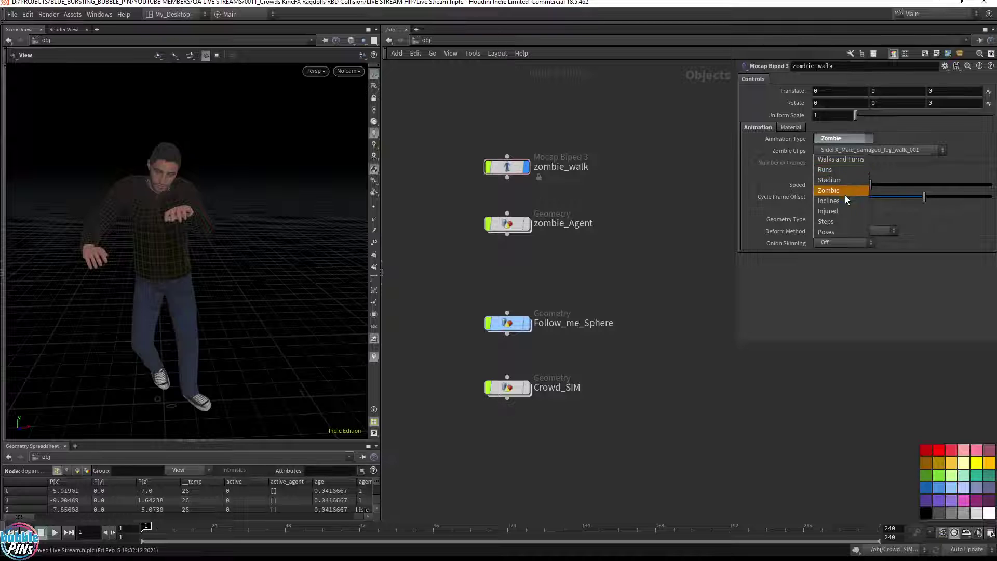
left_click(830, 232)
left_click(878, 152)
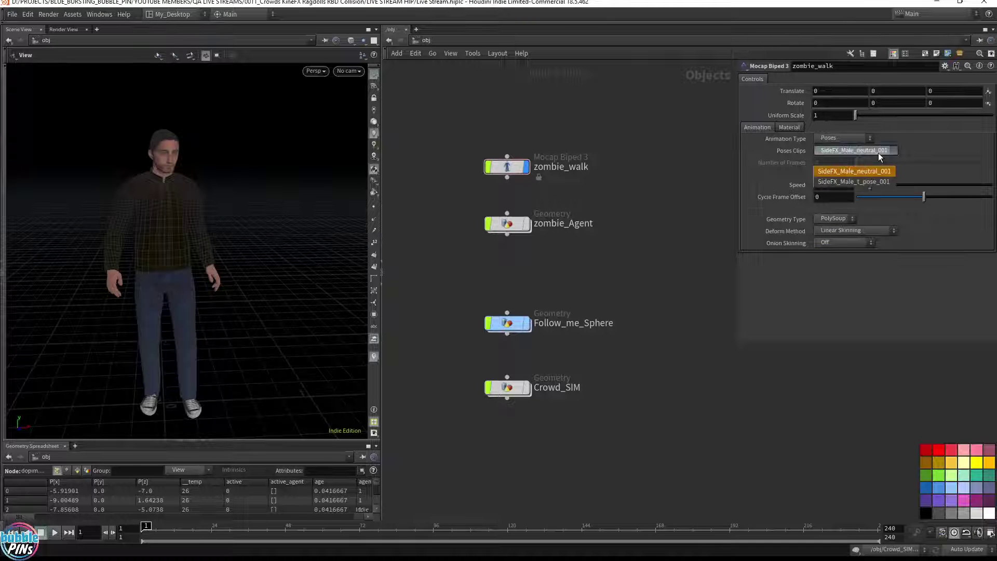
left_click(870, 182)
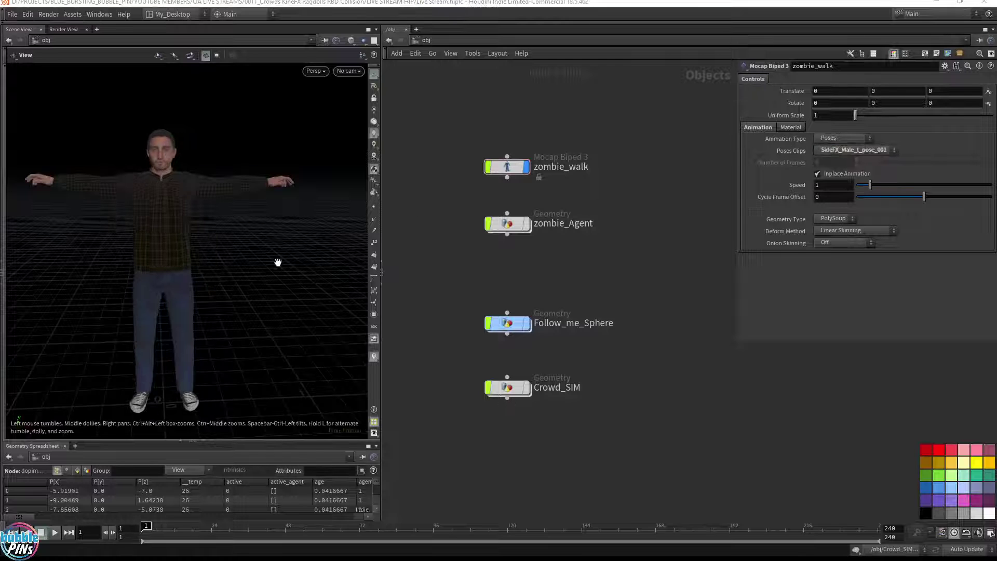
left_click_drag(284, 211, 266, 173)
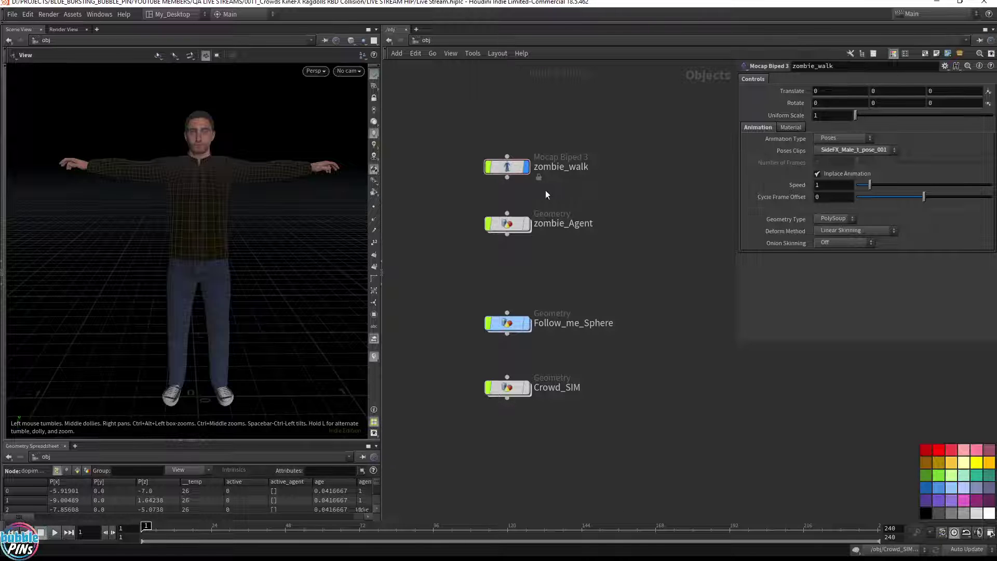
double_click(506, 224)
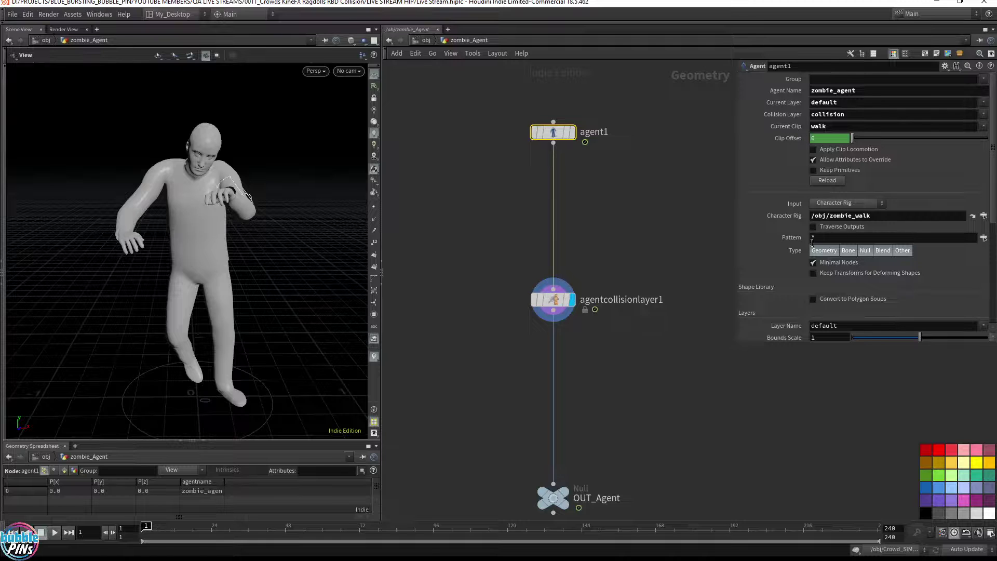
left_click(470, 185)
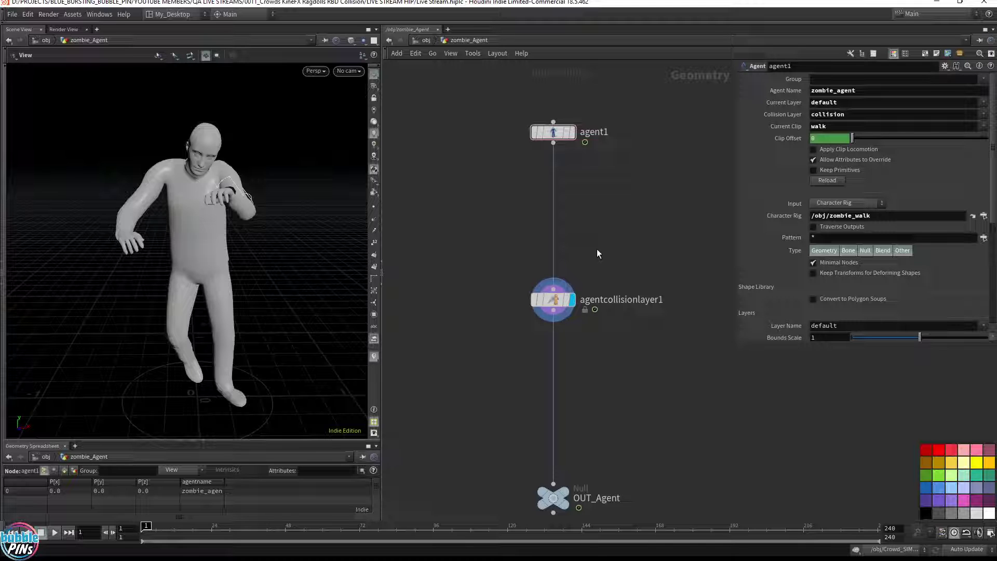
Return to object level and set zombie_walk's animation type back to Zombie with the SideFX_Male_damaged_leg_walk_001 clip.
left_click(426, 39)
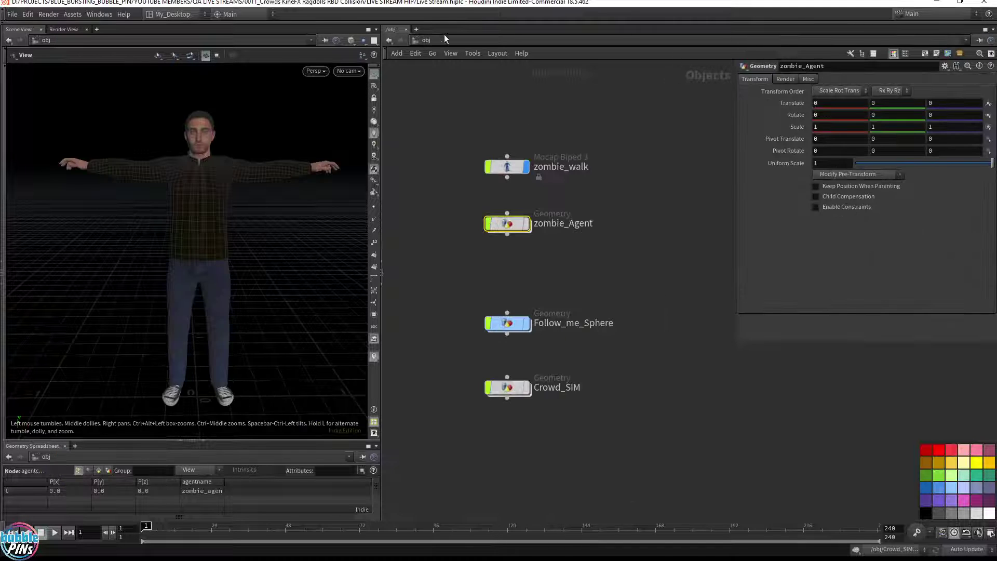
left_click(511, 168)
left_click(829, 138)
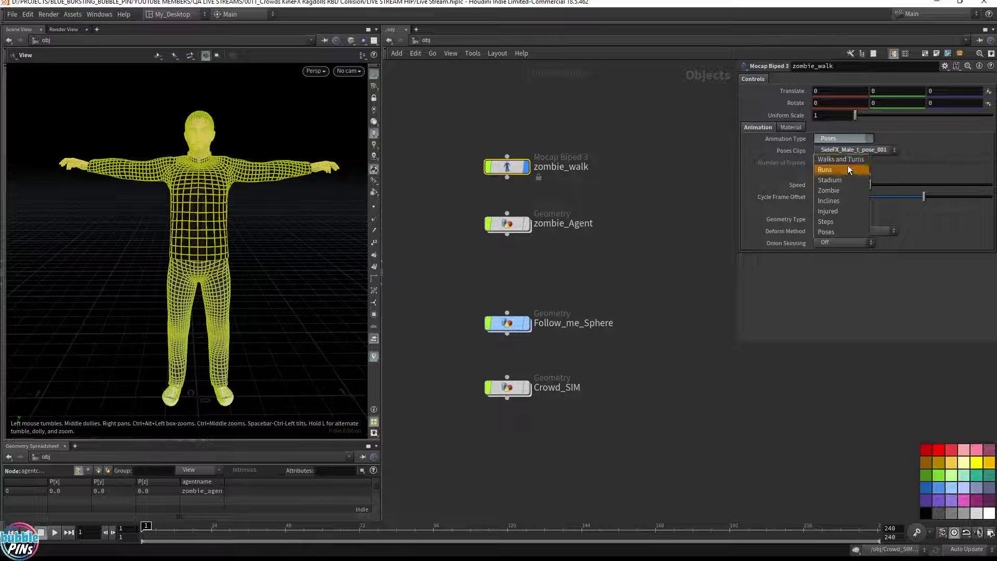
left_click(834, 190)
left_click(853, 150)
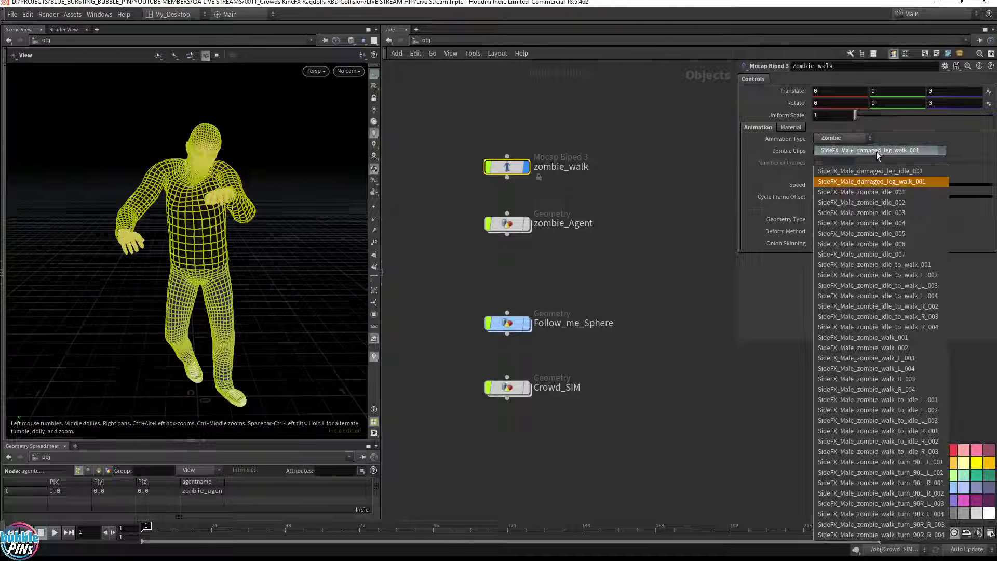
left_click(876, 152)
left_click(561, 205)
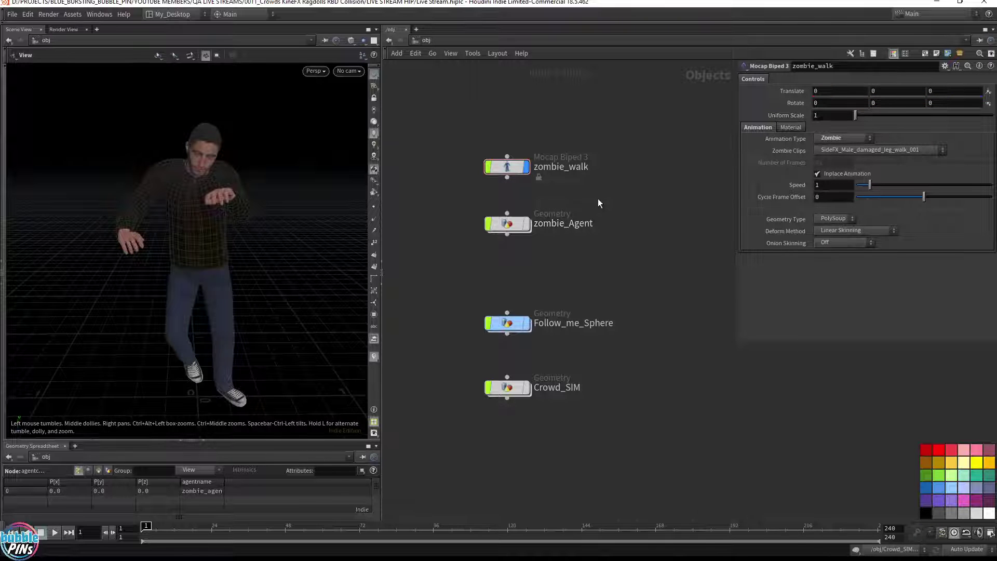
Duplicate the zombie_walk object beside the original and rename the copy zombie_rest.
middle_click_drag(608, 195, 551, 199)
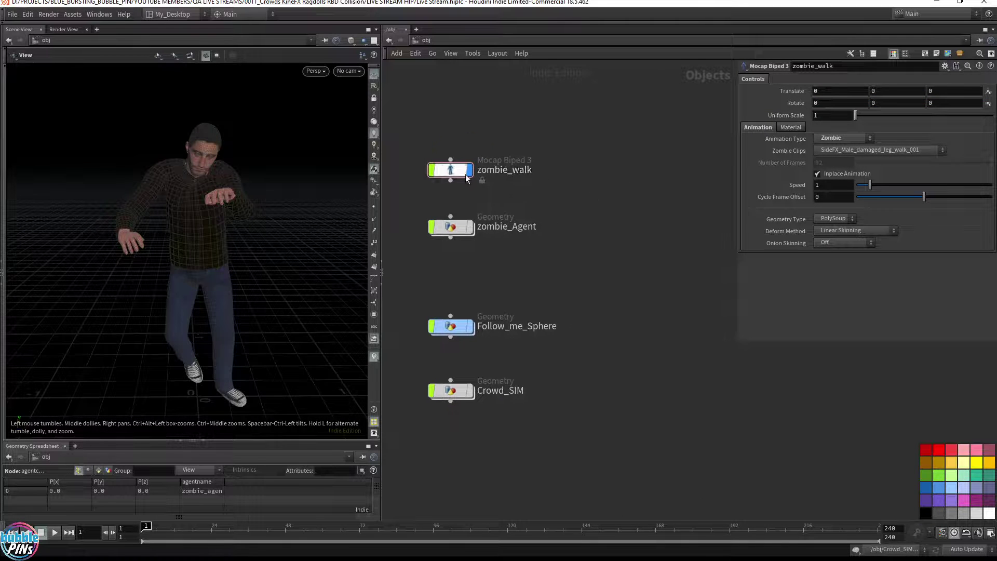
left_click_drag(457, 174, 594, 172, "alt")
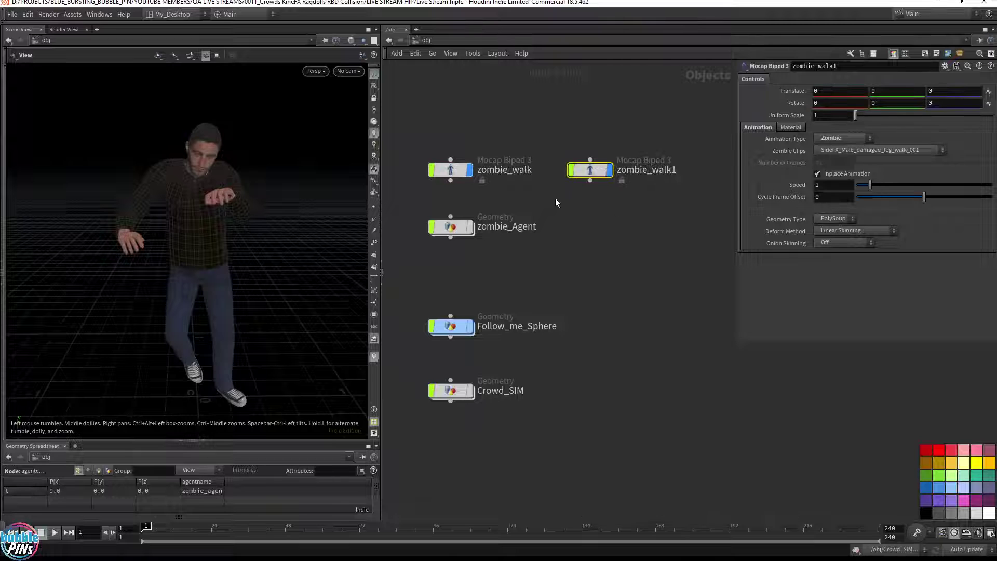
double_click(628, 170)
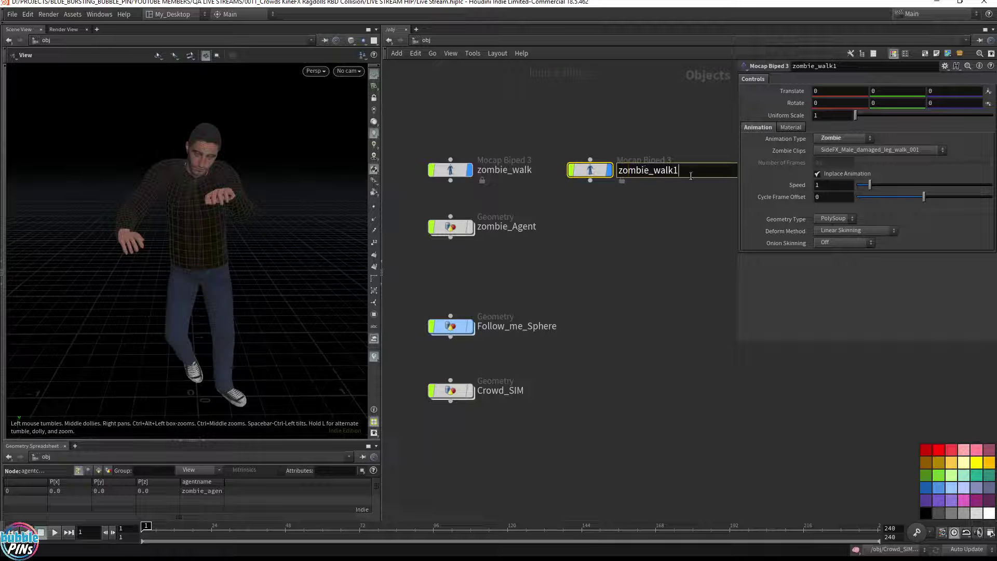
key("BackSpace")
key("BackSpace")
key("BackSpace")
key("BackSpace")
type("rest")
key("Return")
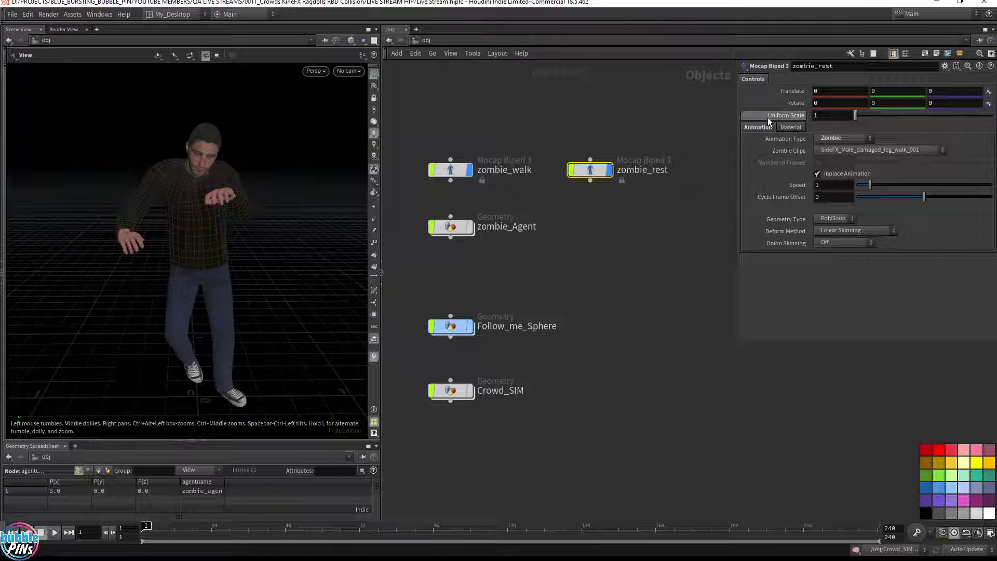
Set zombie_rest's animation type to Poses and its clip to SideFX_Male_t_pose_001.
left_click(846, 139)
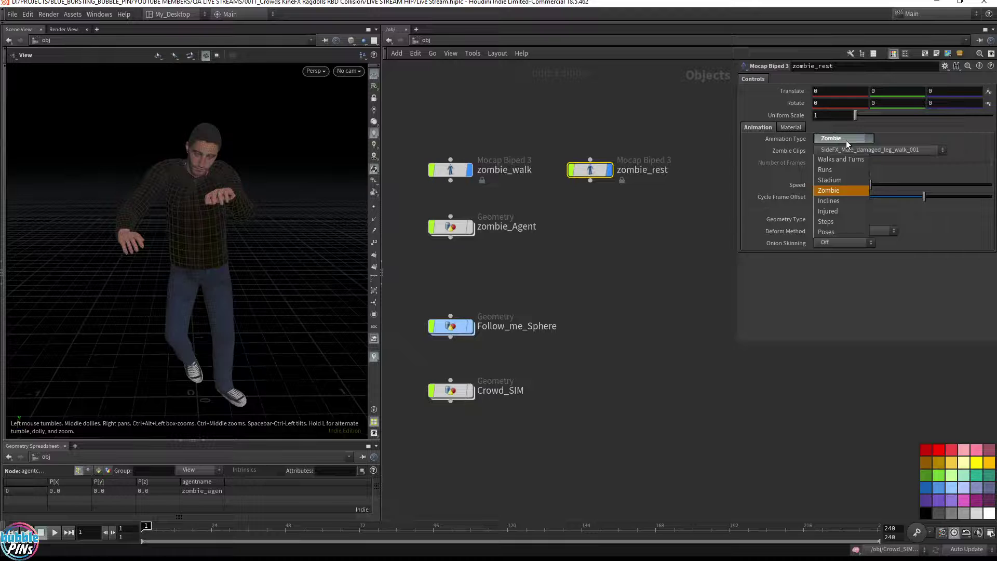
left_click(826, 233)
left_click(875, 151)
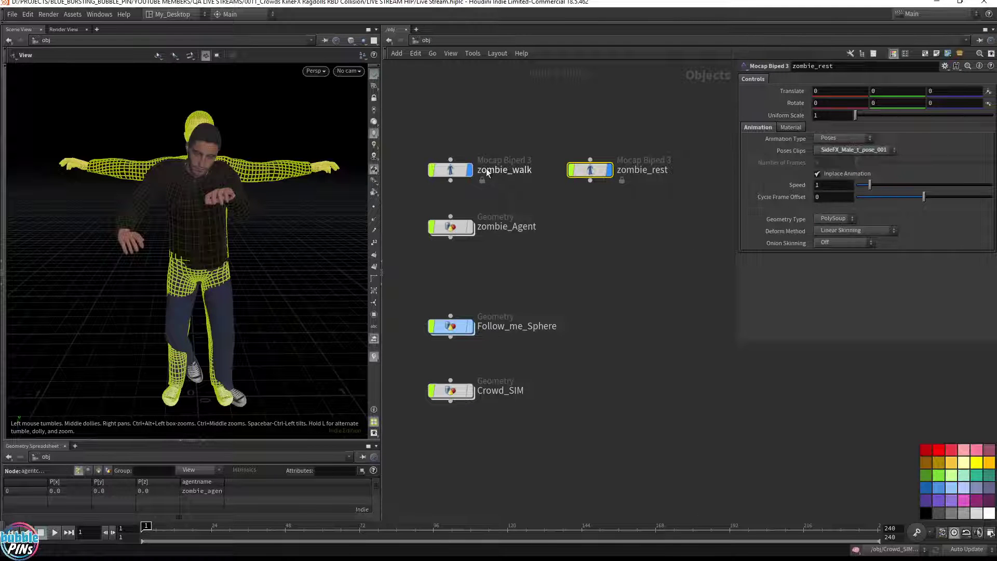
Hide zombie_walk and zombie_rest, and open the zombie_Agent network.
left_click(469, 170)
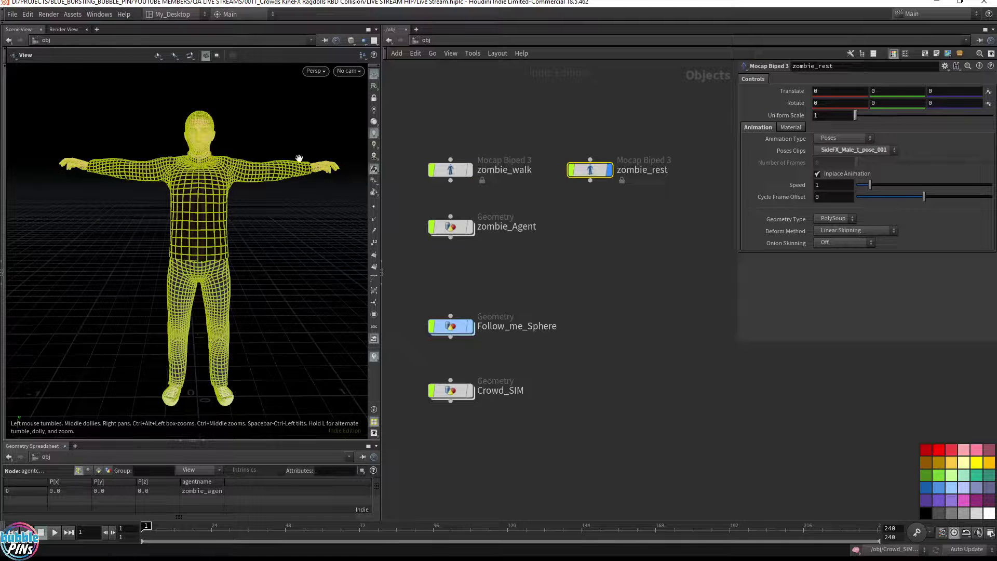
left_click(623, 245)
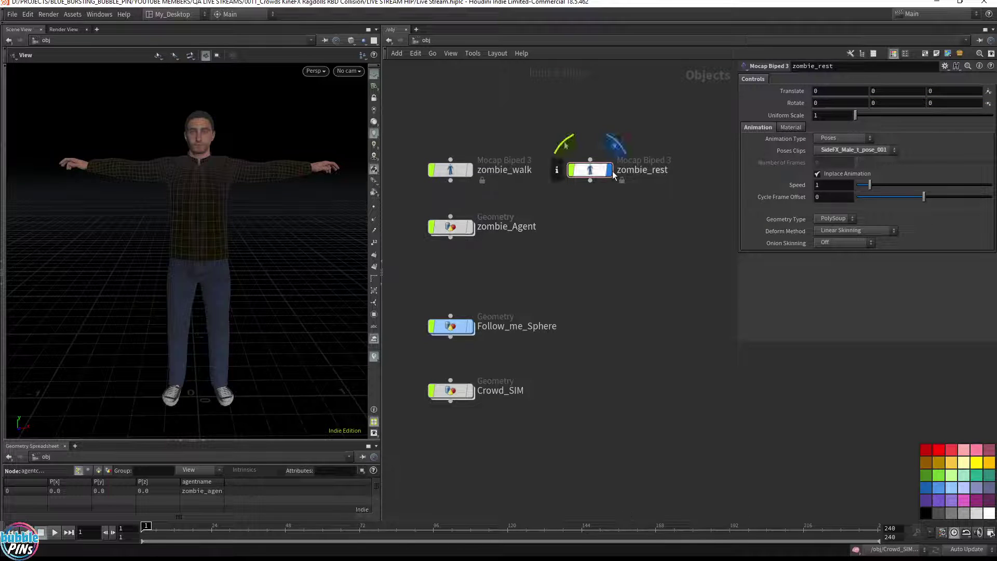
left_click(438, 232)
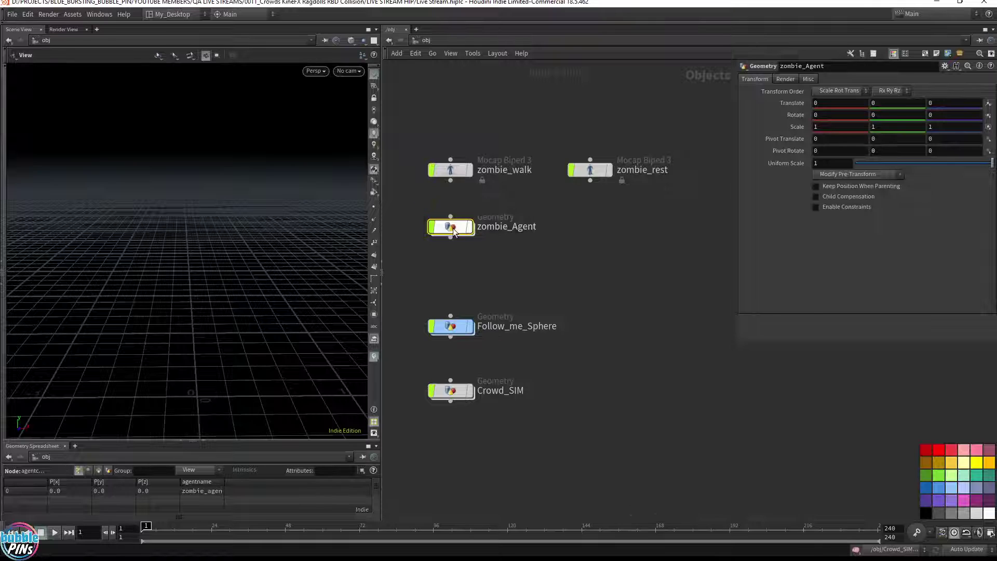
double_click(451, 226)
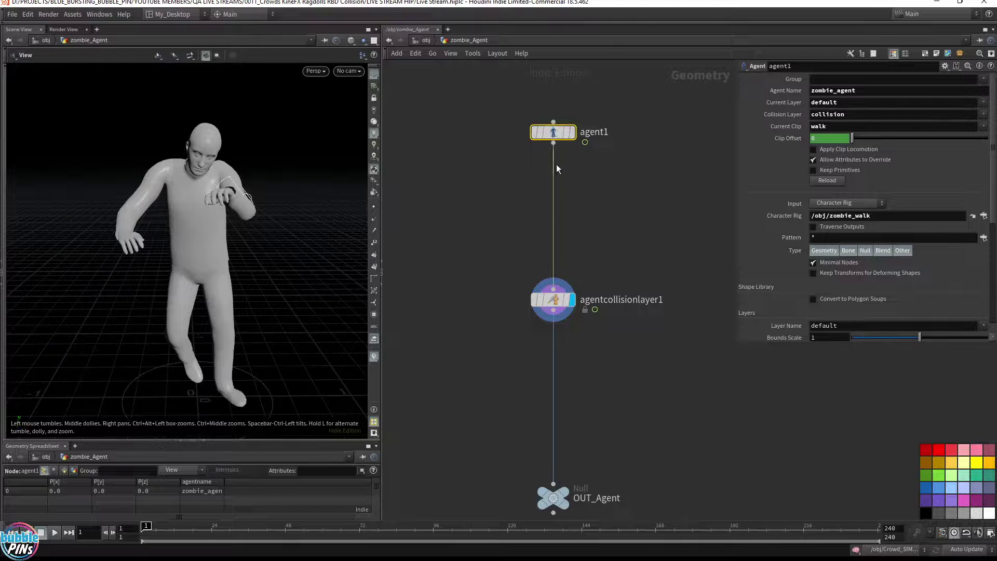
Insert an Agent Clip node on the wire between agent1 and agentcollisionlayer1.
left_click(625, 186)
key("Tab")
type("agent cl")
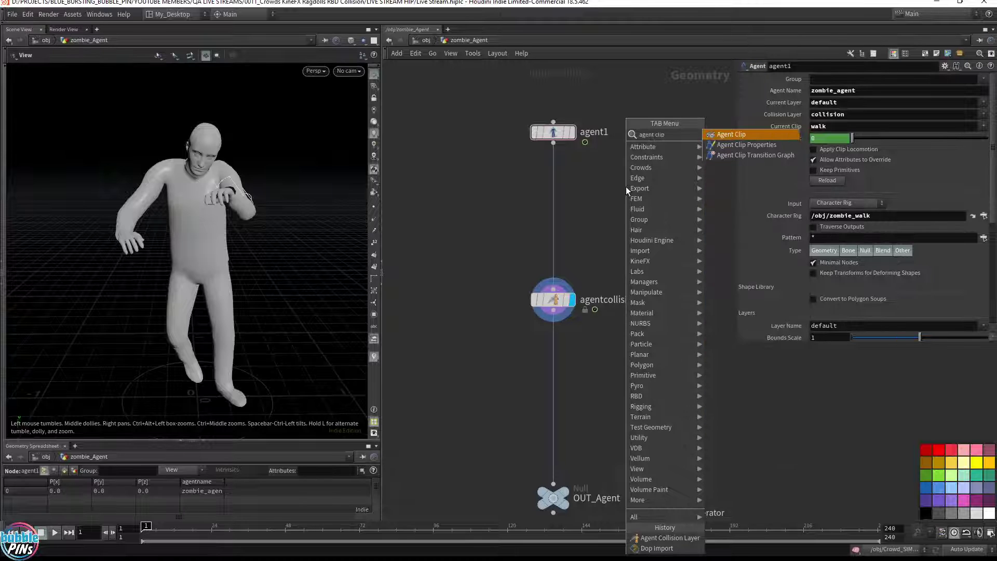
key("Return")
left_click(609, 202)
middle_click_drag(667, 149, 633, 171)
left_click_drag(570, 224, 519, 222)
middle_click_drag(677, 173, 628, 183)
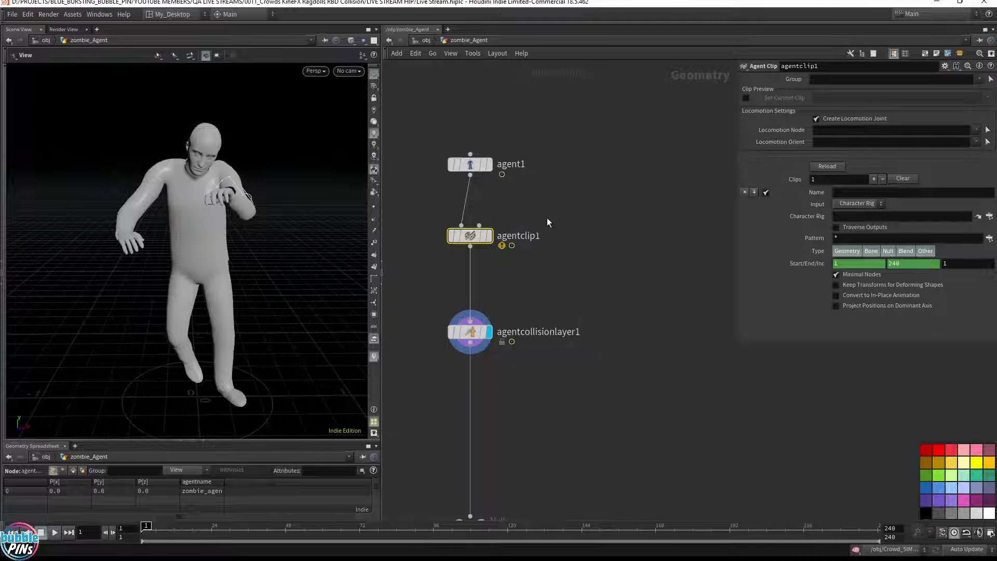
Add a second Agent node beside agent1.
key("Tab")
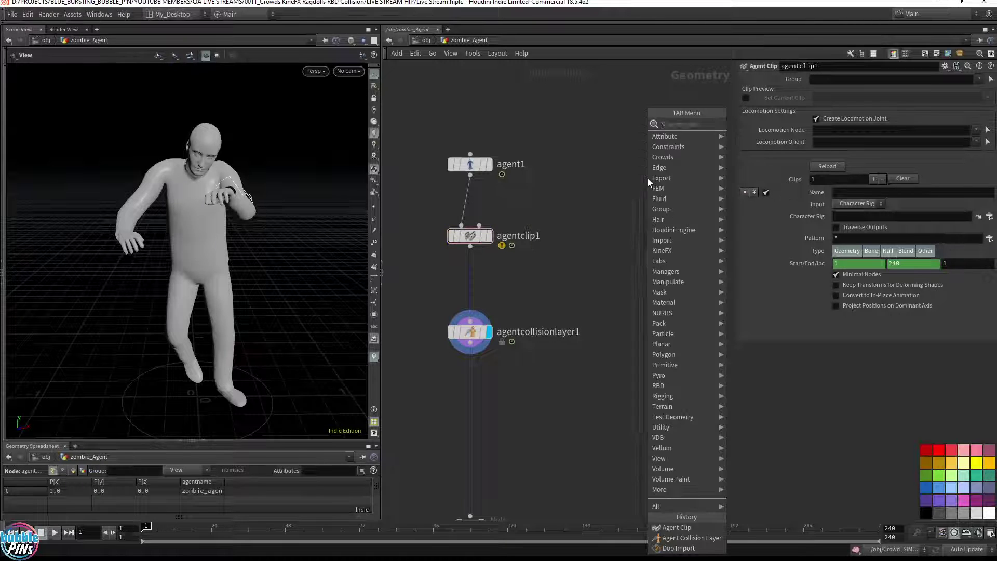
type("agent")
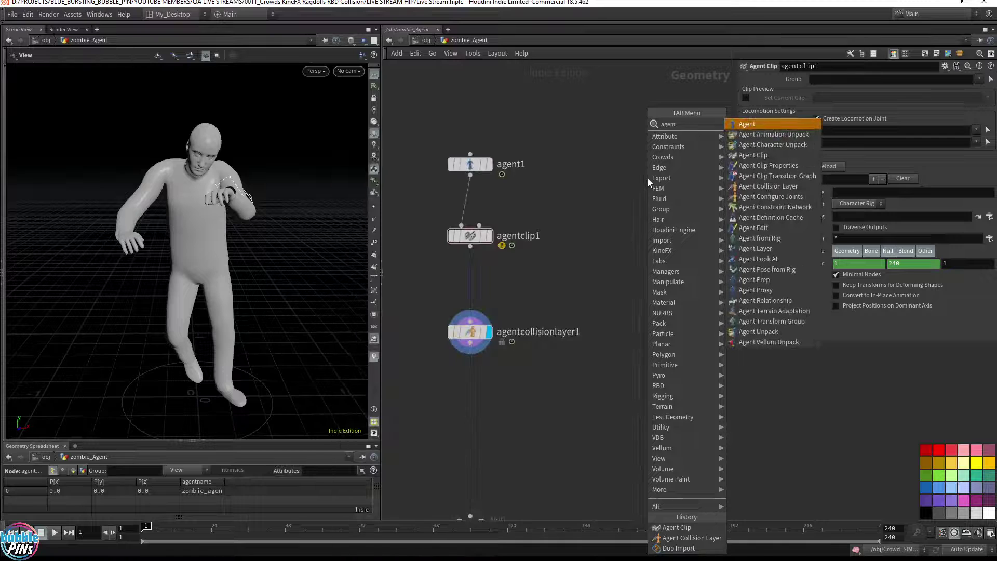
key("Return")
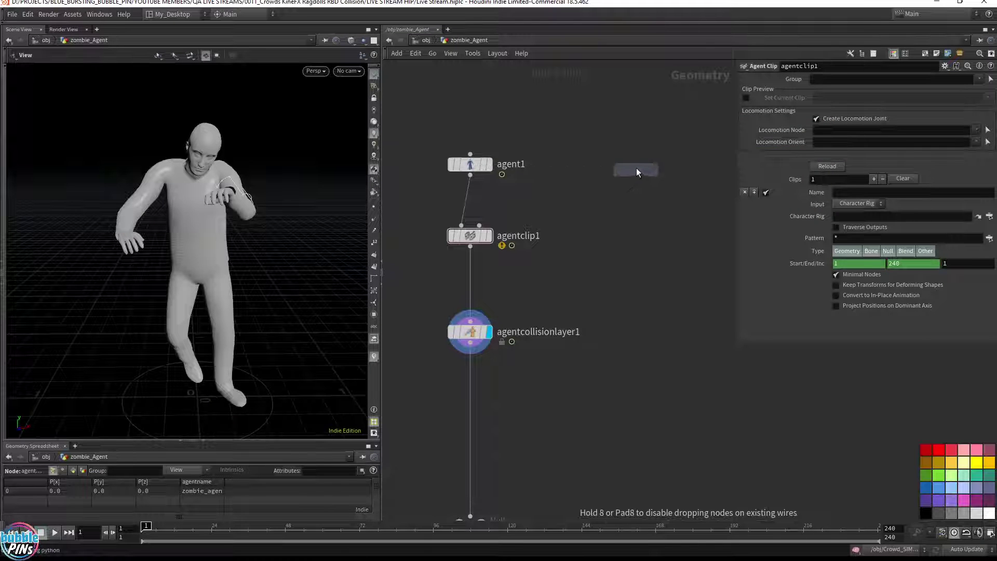
left_click(646, 141)
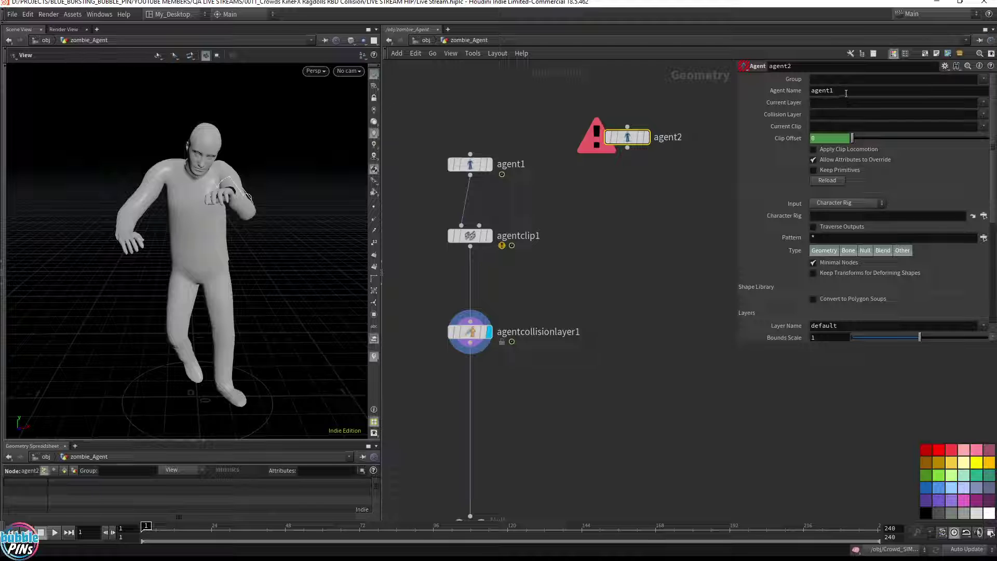
Rename the agent1 node agent_zombie_walk.
double_click(517, 164)
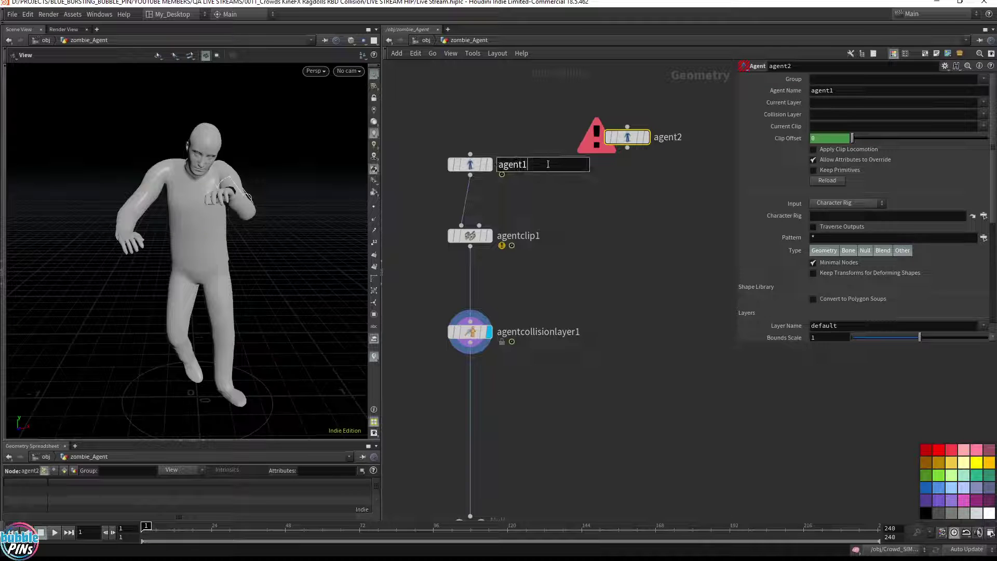
key("BackSpace")
type("_zombie")
key("Return")
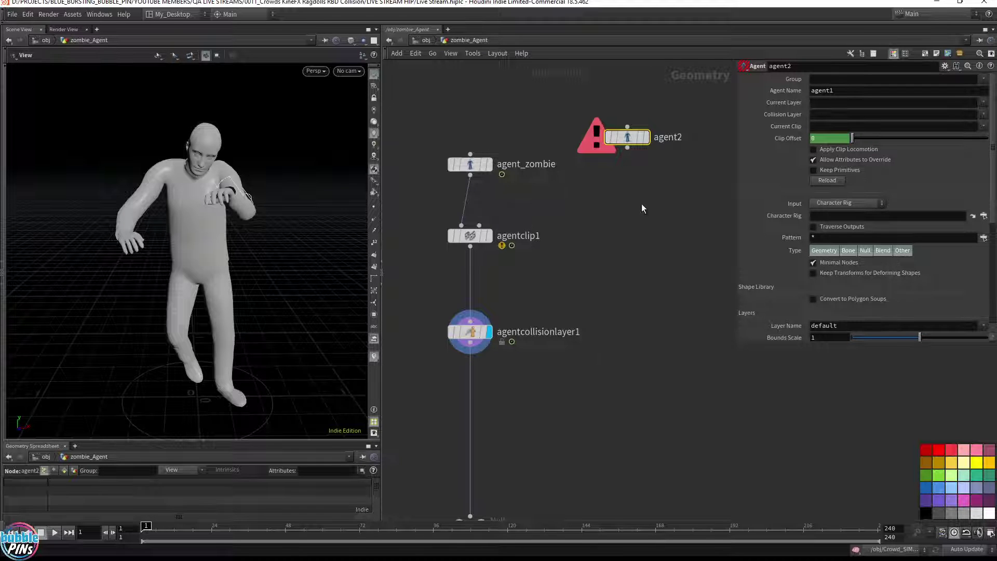
double_click(550, 164)
type("w")
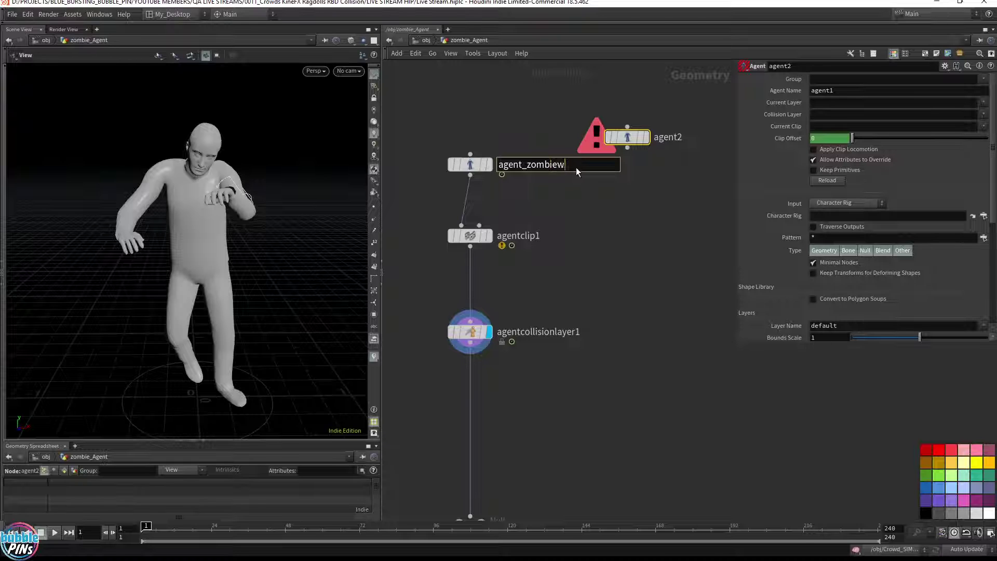
key("BackSpace")
type("_walk")
key("Return")
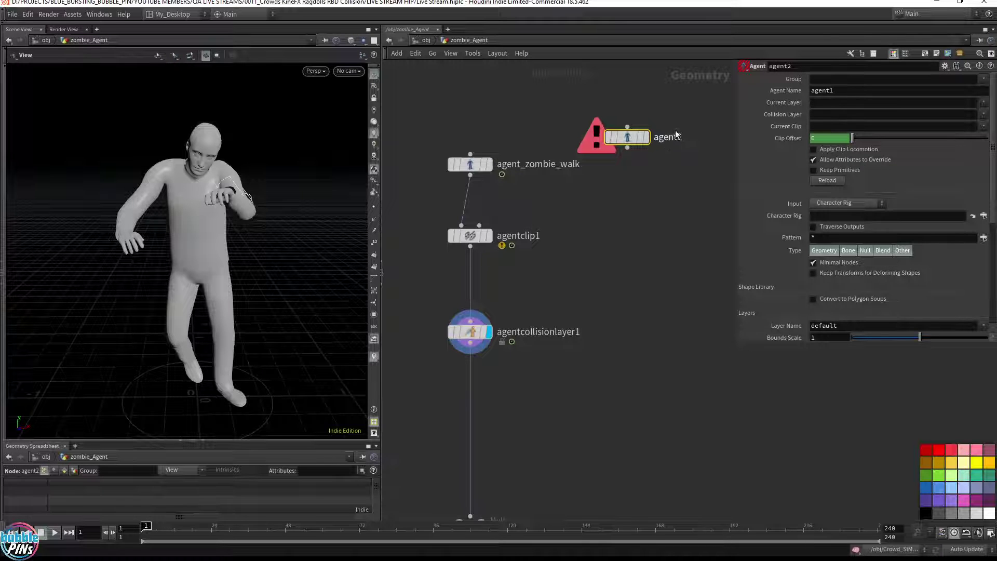
Rename the new unconnected Agent node agent_rest.
left_click(743, 138)
double_click(660, 137)
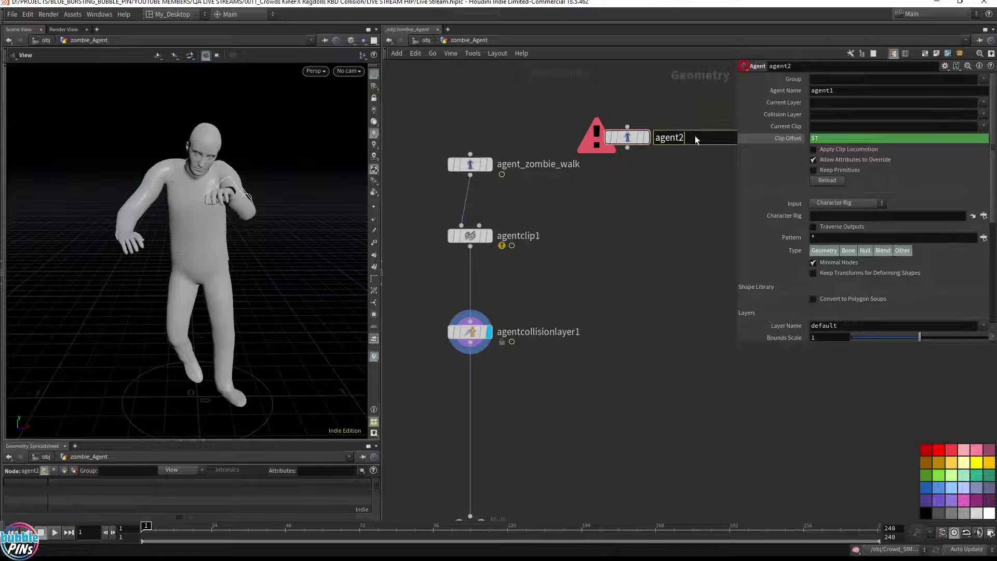
key("BackSpace")
type("_wa")
key("BackSpace")
key("BackSpace")
type("rest")
key("Return")
left_click_drag(628, 143, 642, 147)
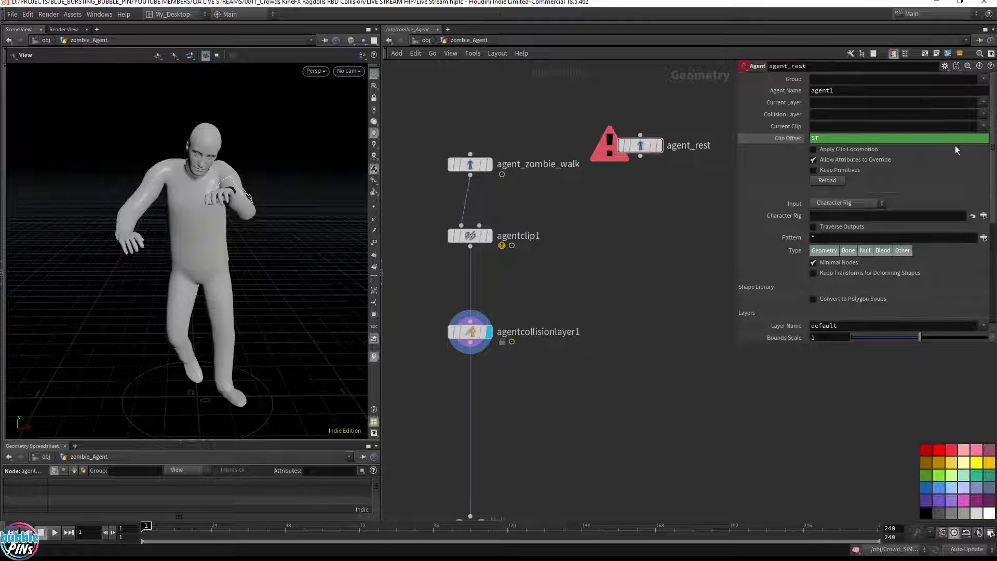
Set agent_rest's character rig to /obj/zombie_rest and display the node in the viewport.
left_click(984, 215)
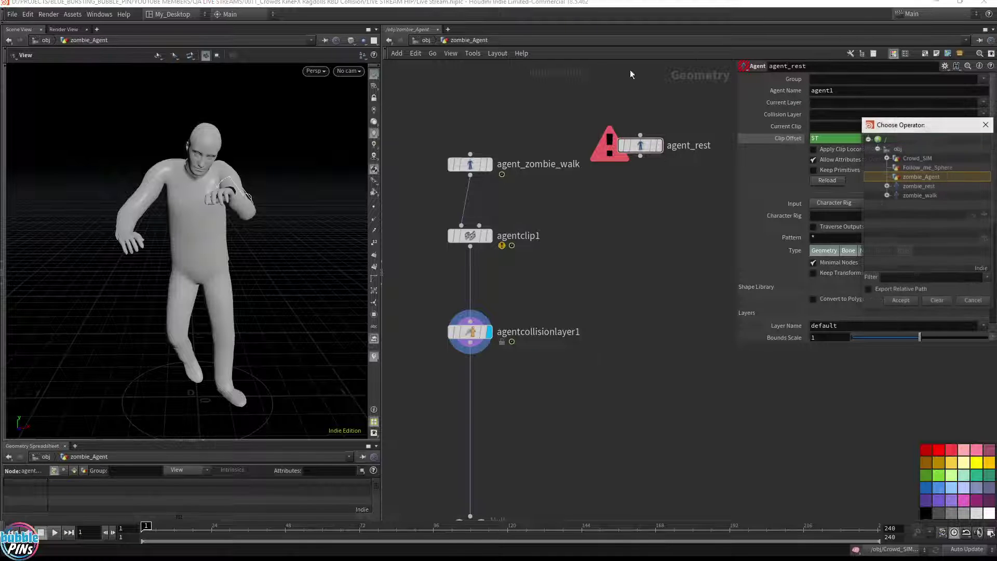
double_click(918, 187)
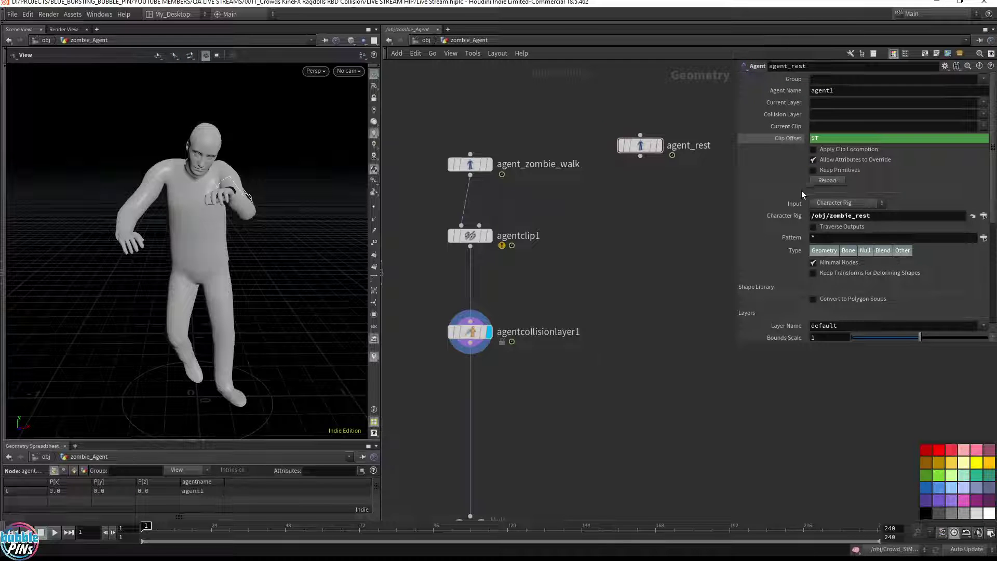
left_click(661, 146)
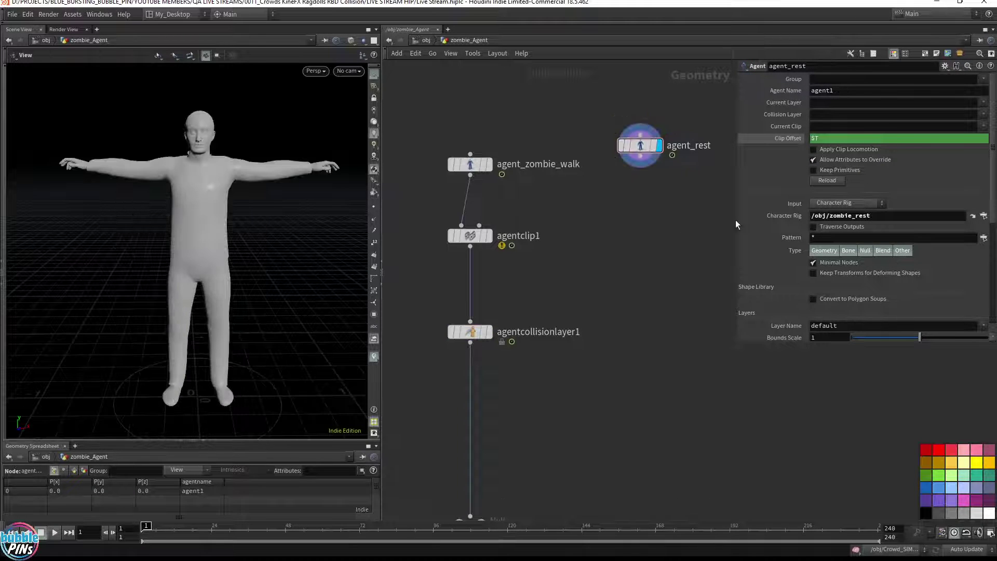
scroll(826, 250, "down", 4)
scroll(835, 248, "up", 4)
Wire agent_rest into the second input of agentclip1, display agentclip1, and align agent_zombie_walk with agent_rest.
left_click(475, 236)
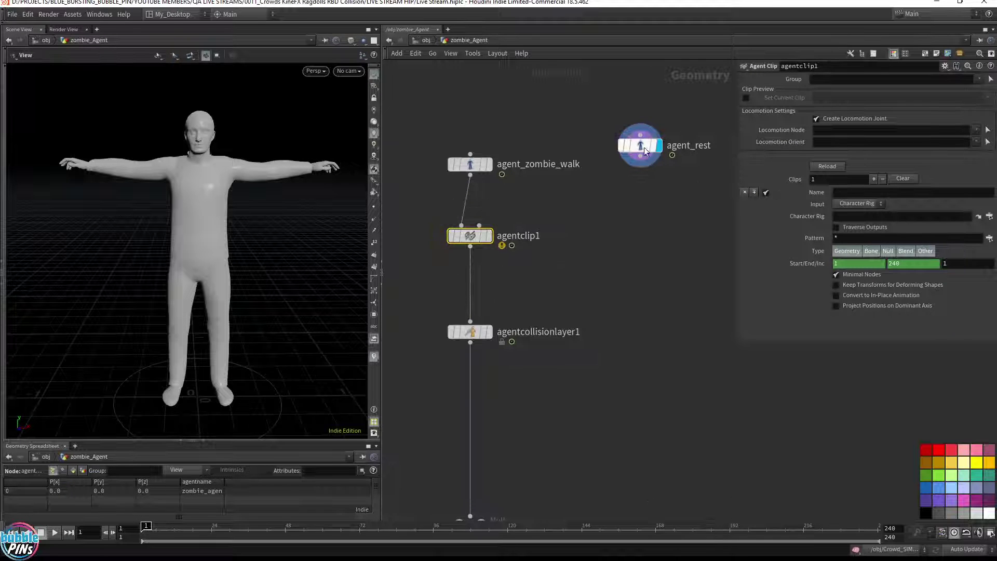
left_click_drag(640, 157, 479, 225)
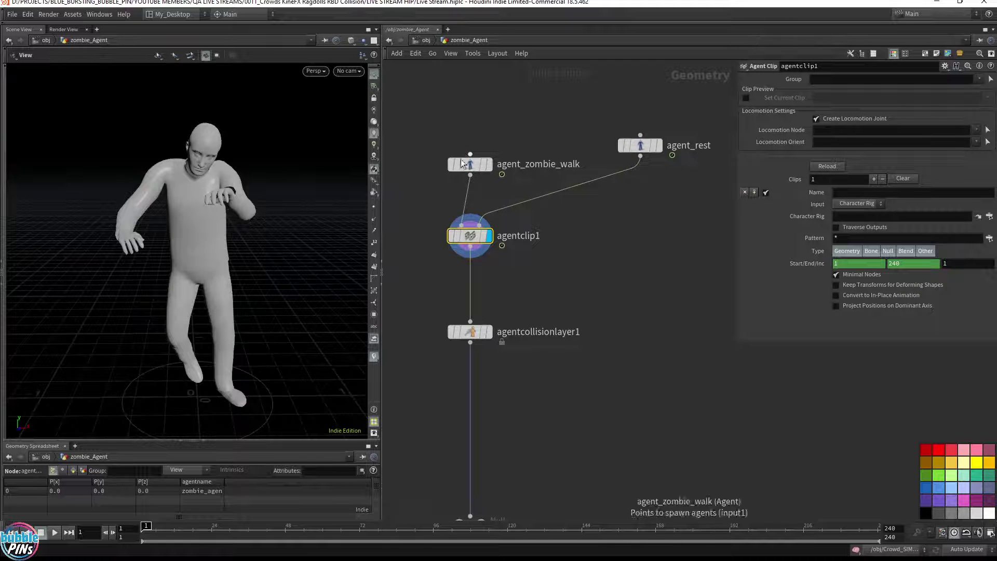
left_click_drag(460, 159, 468, 141)
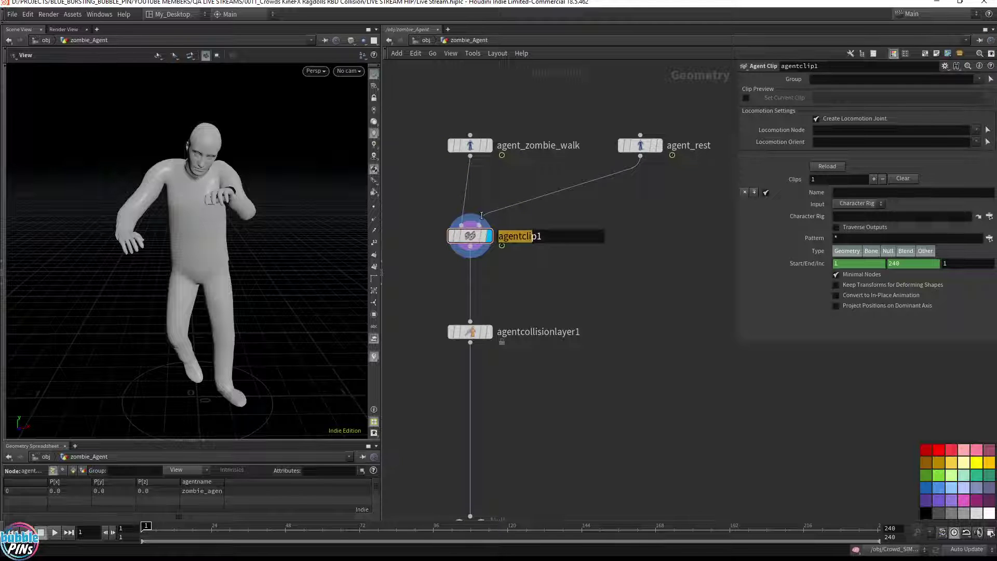
left_click_drag(547, 288, 459, 236)
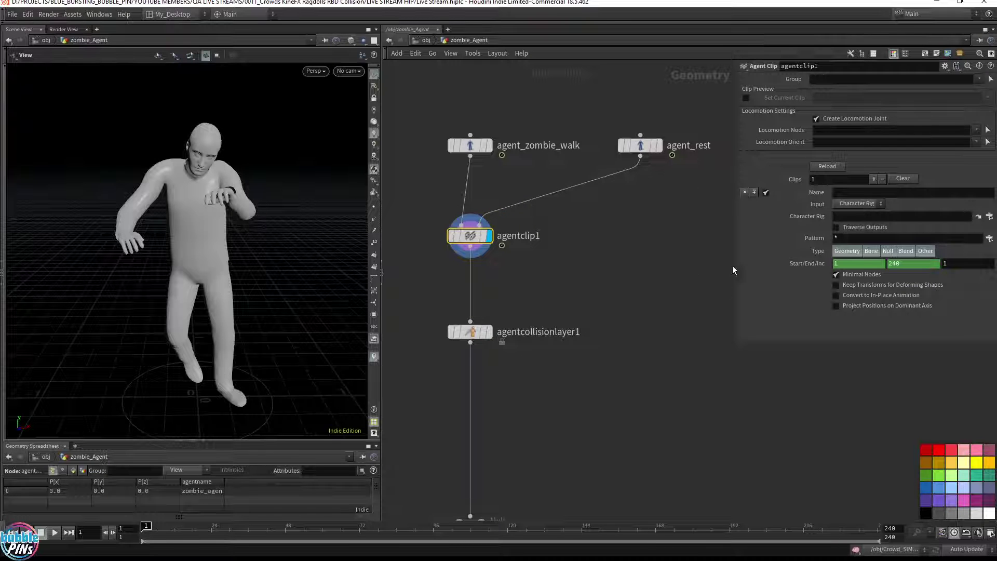
key("h")
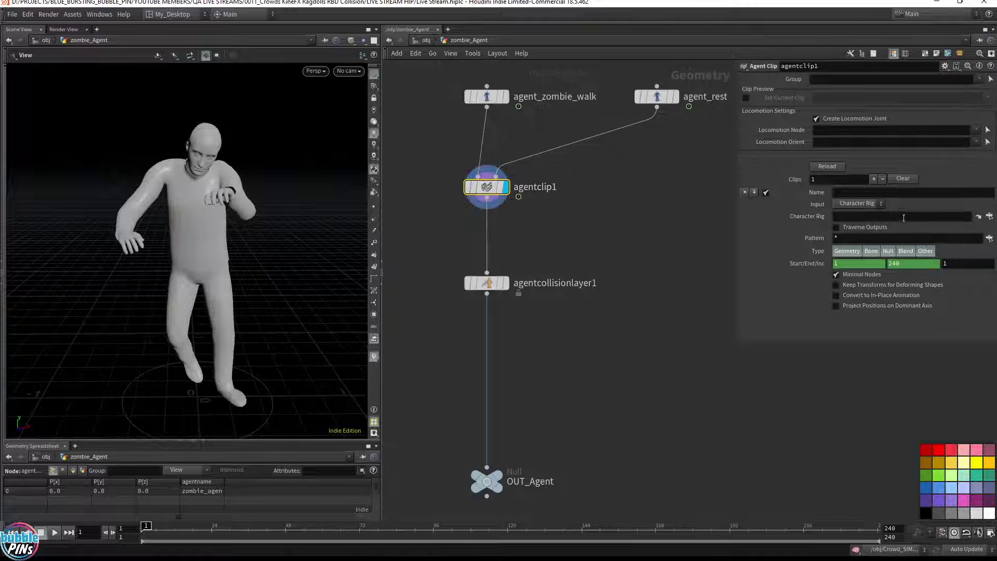
Try the Set Current Clip option and the MotionClip input on agentclip1, and return the input to Character Rig.
left_click(743, 100)
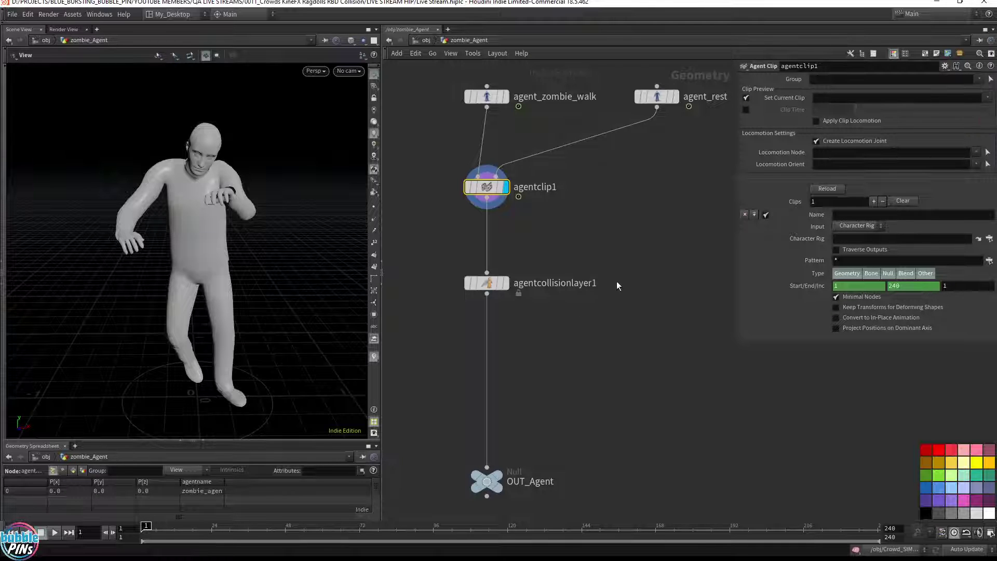
left_click(747, 99)
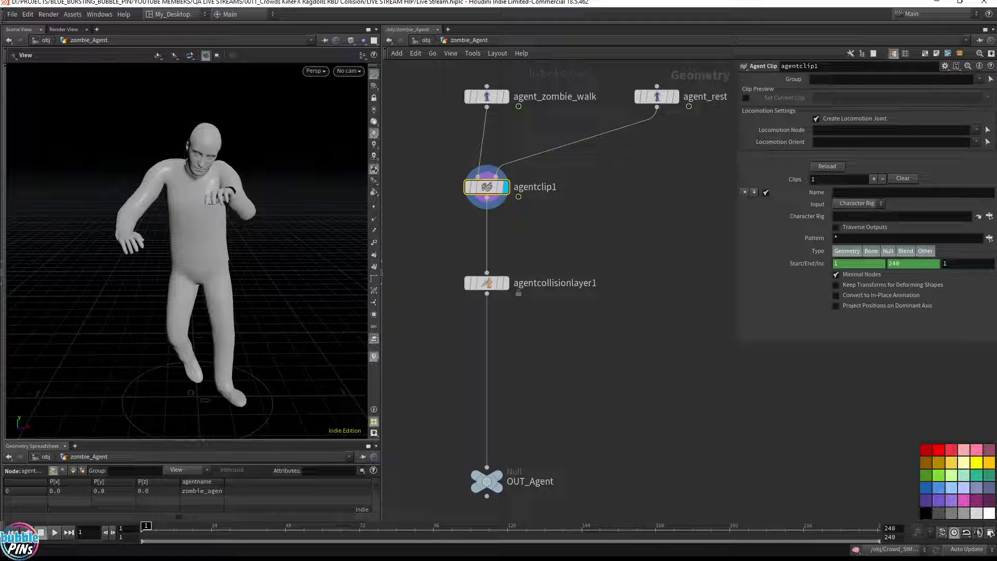
left_click(880, 206)
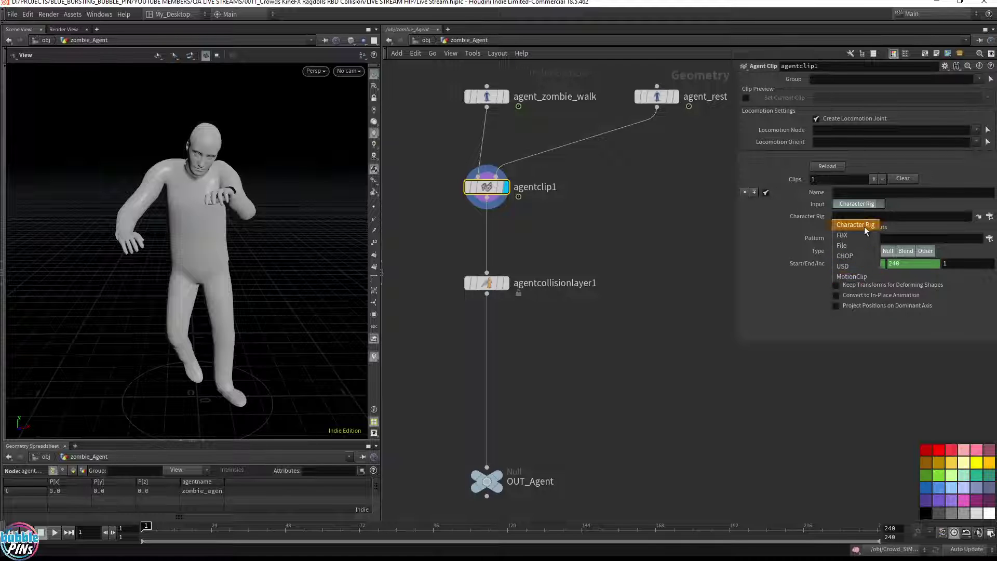
left_click(866, 278)
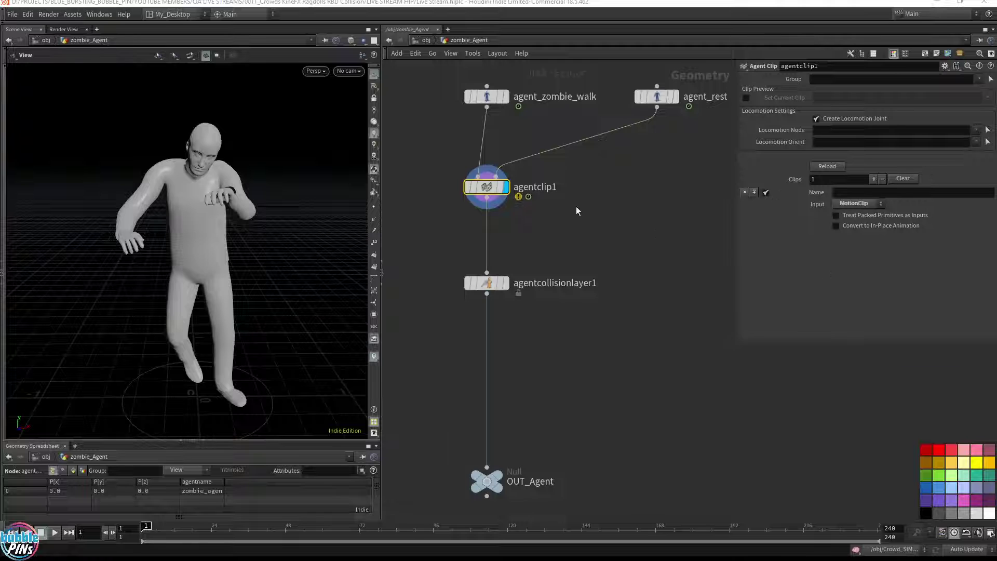
left_click(870, 204)
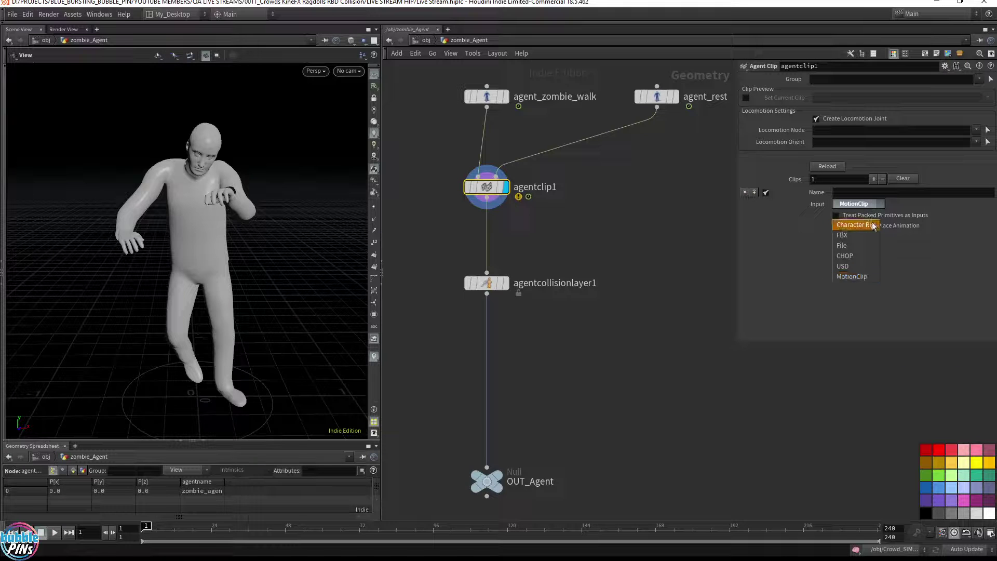
left_click(872, 223)
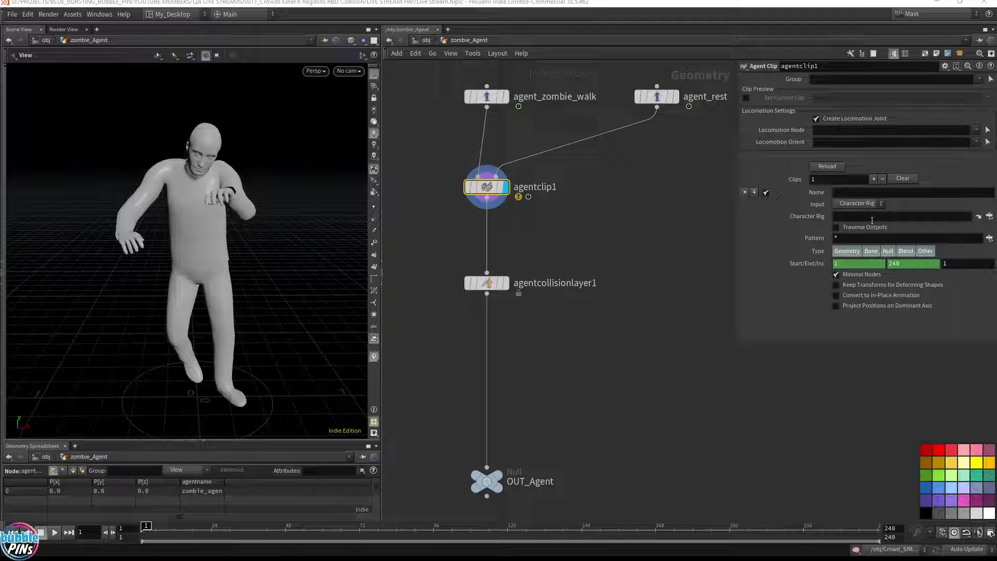
Move agentcollisionlayer1 and OUT_Agent up to tighten the node chain below agentclip1.
middle_click_drag(622, 204, 617, 252)
middle_click_drag(549, 368, 597, 368)
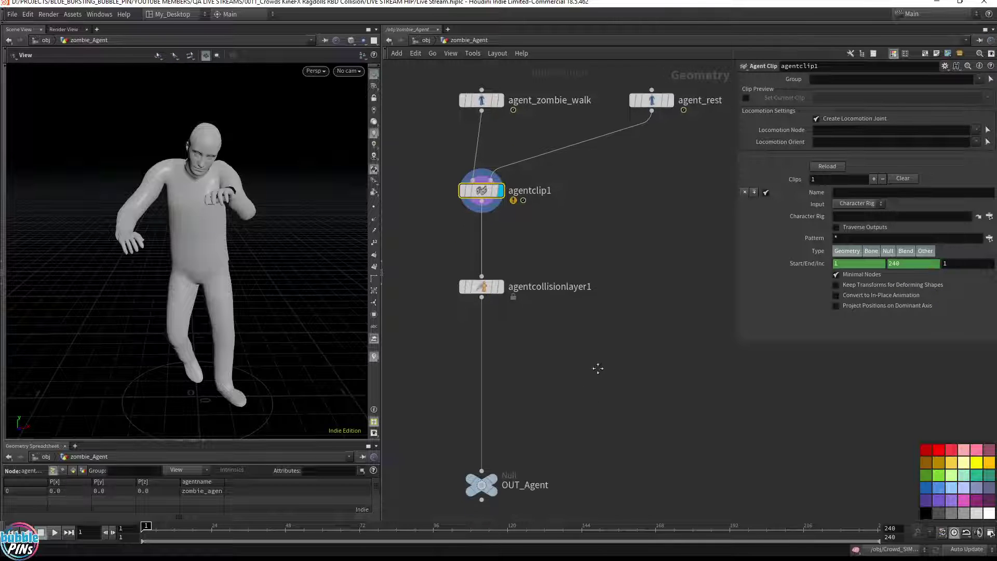
left_click_drag(484, 288, 485, 261)
left_click_drag(482, 485, 483, 341)
middle_click_drag(571, 309, 558, 356)
middle_click_drag(604, 289, 606, 307)
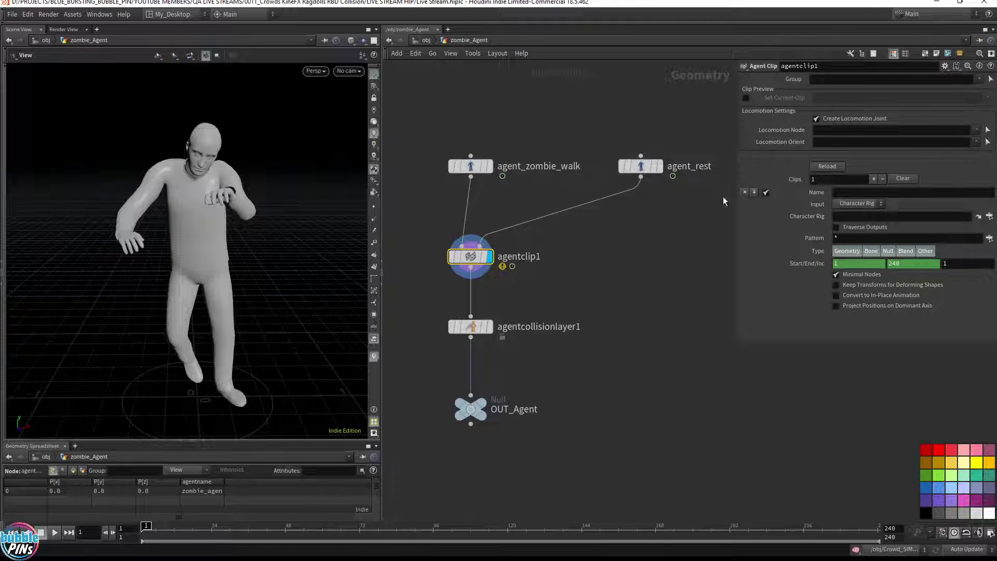
Delete the agent_rest node.
left_click(640, 166)
key("Delete")
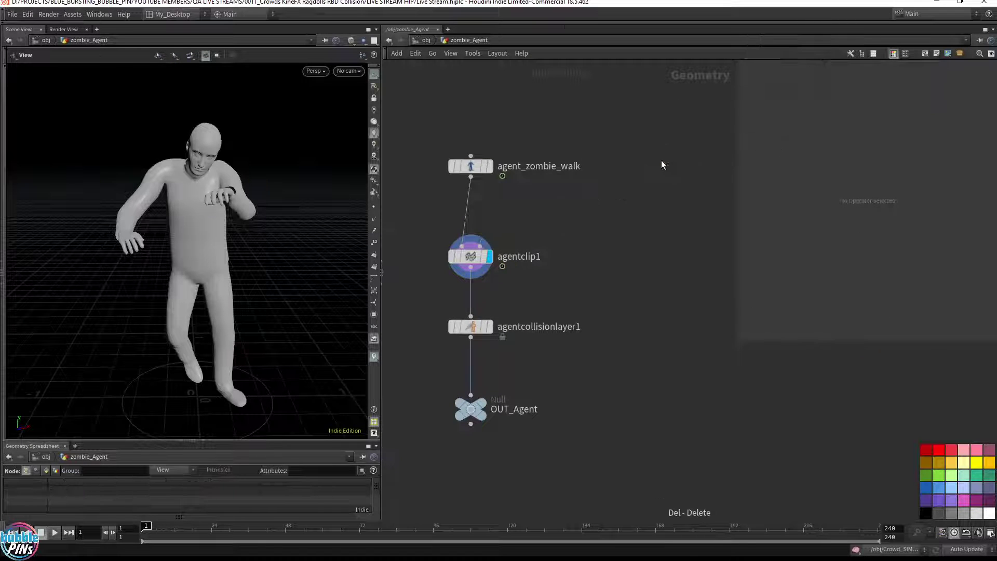
Set the character rig of agentclip1's clip to /obj/zombie_rest and name the clip rest.
left_click(426, 39)
left_click_drag(550, 113, 640, 239)
double_click(453, 225)
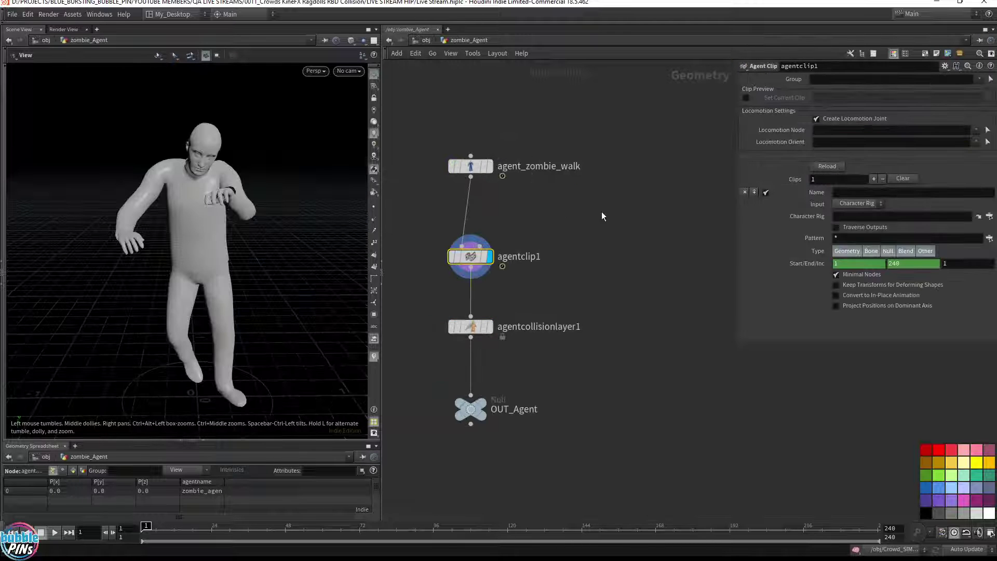
left_click(850, 215)
type("/obj/zombie_rest")
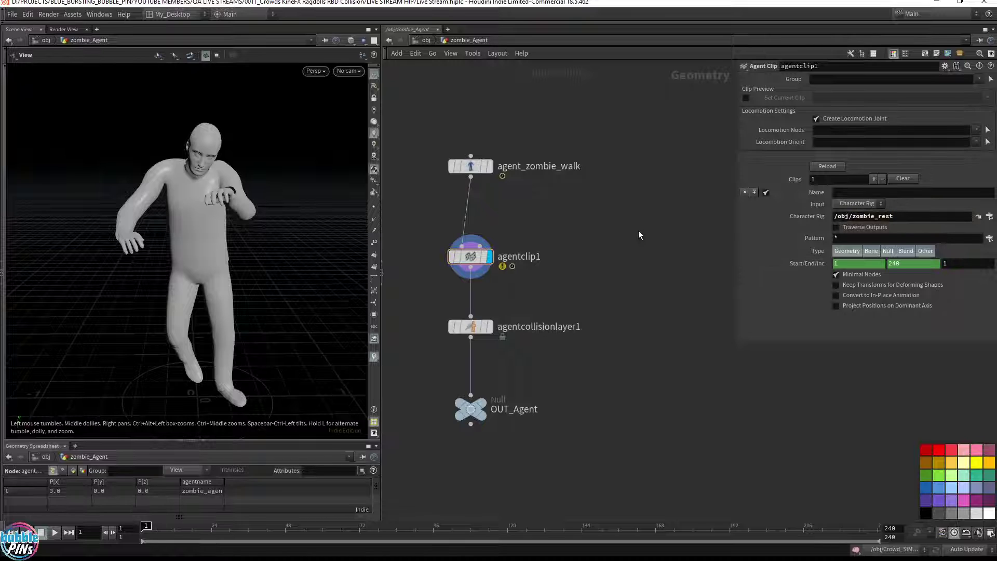
left_click(864, 192)
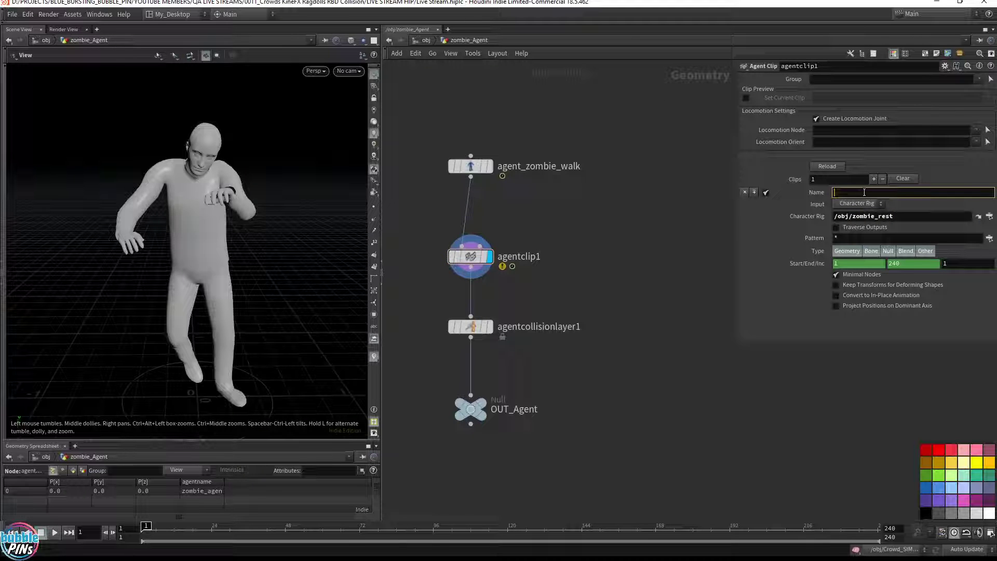
type("rest")
key("Return")
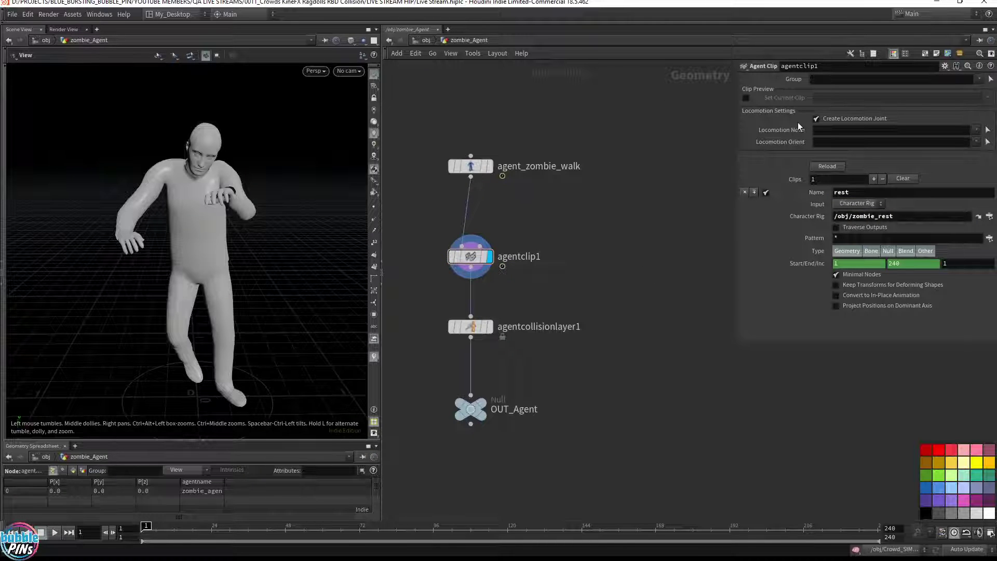
Enable Set Current Clip on agentclip1 and preview the rest clip.
left_click(746, 97)
left_click(986, 97)
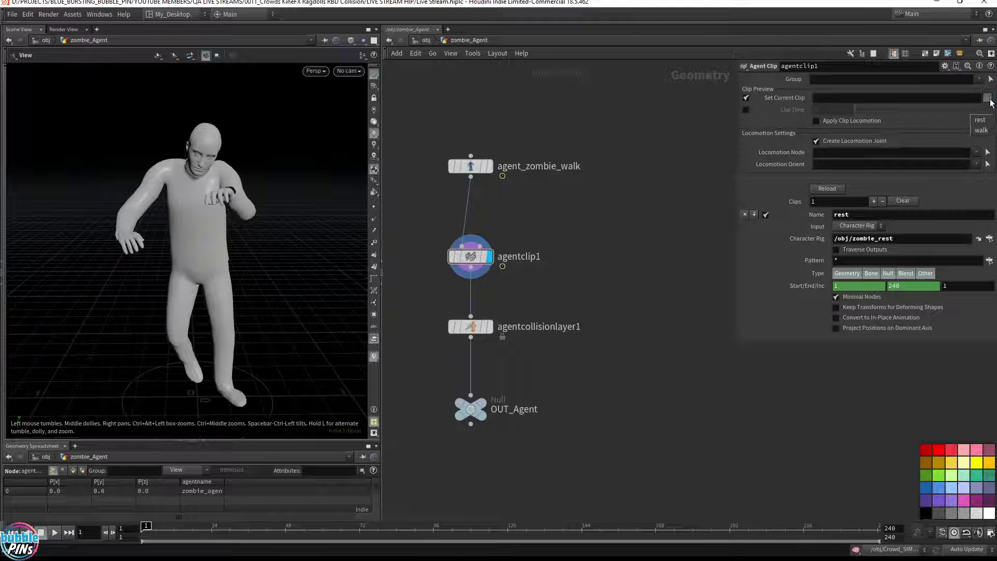
left_click(980, 119)
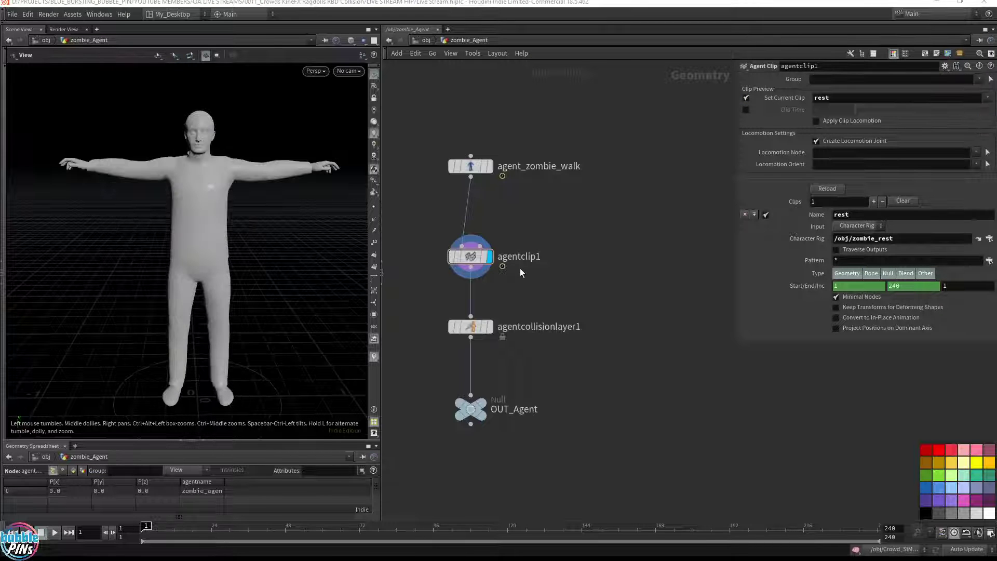
Set the input type of agentclip1's rest clip to MotionClip.
mouse_move(237, 226)
left_mouse_down()
mouse_move(107, 223)
mouse_move(279, 211)
mouse_move(241, 237)
mouse_move(235, 229)
mouse_move(313, 218)
mouse_move(254, 223)
left_mouse_up()
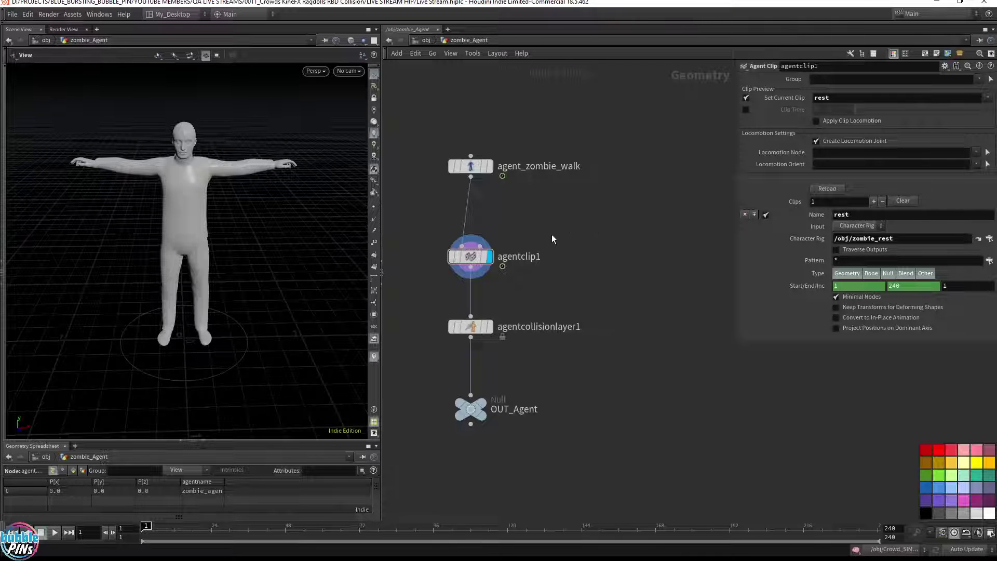
middle_click_drag(634, 243, 597, 273)
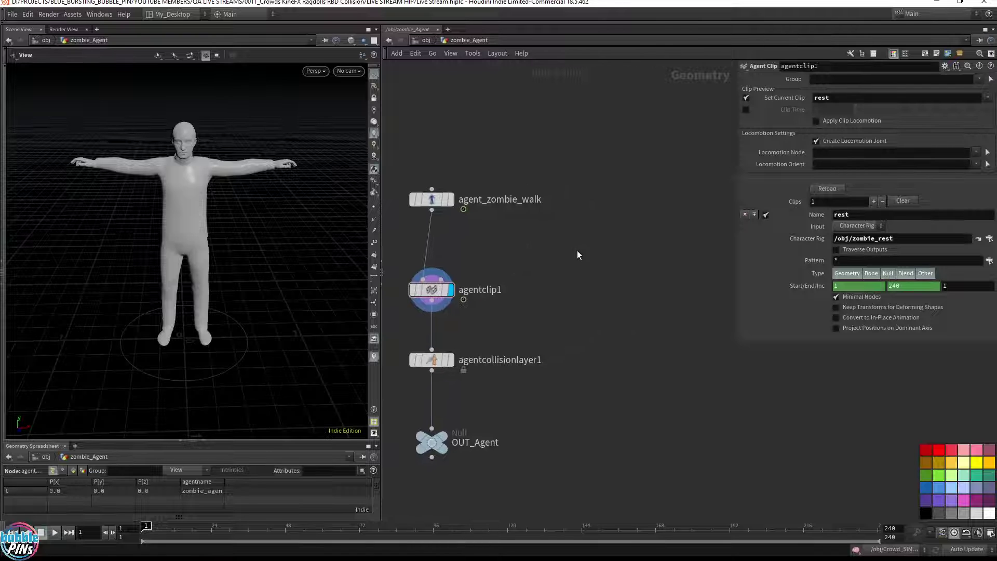
left_click_drag(661, 223, 408, 320)
left_click(874, 229)
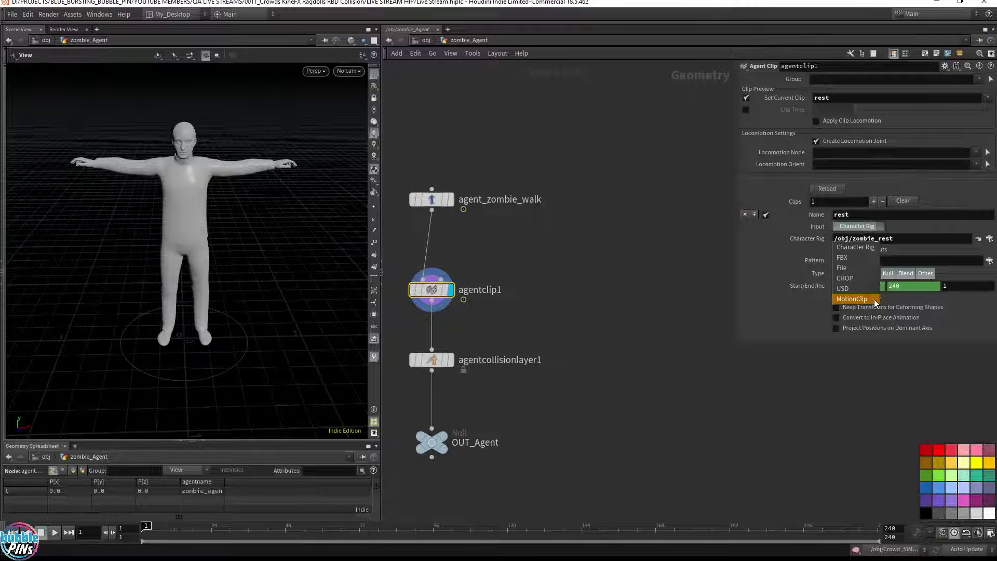
left_click(614, 307)
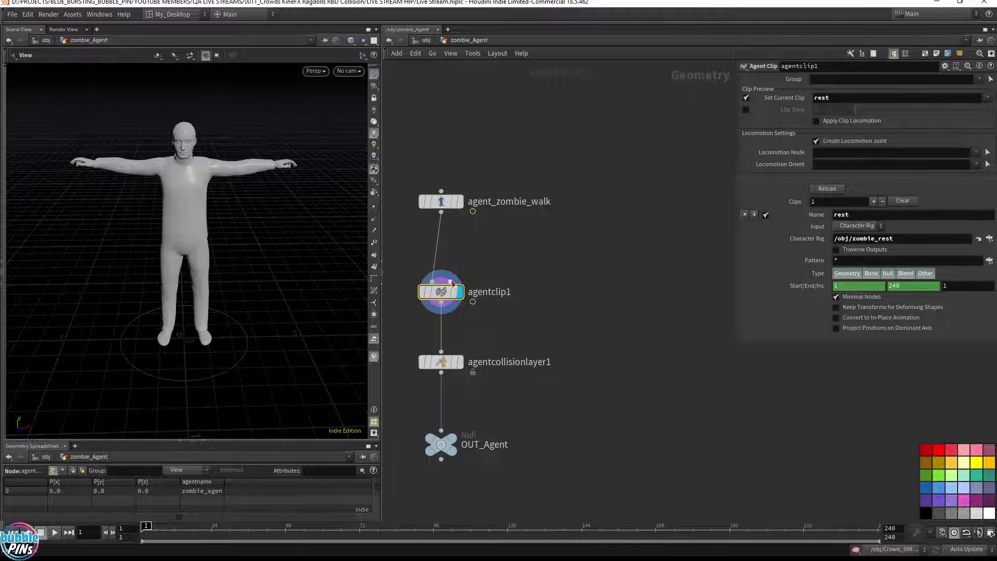
left_click_drag(449, 281, 600, 238)
left_click(852, 228)
left_click(852, 298)
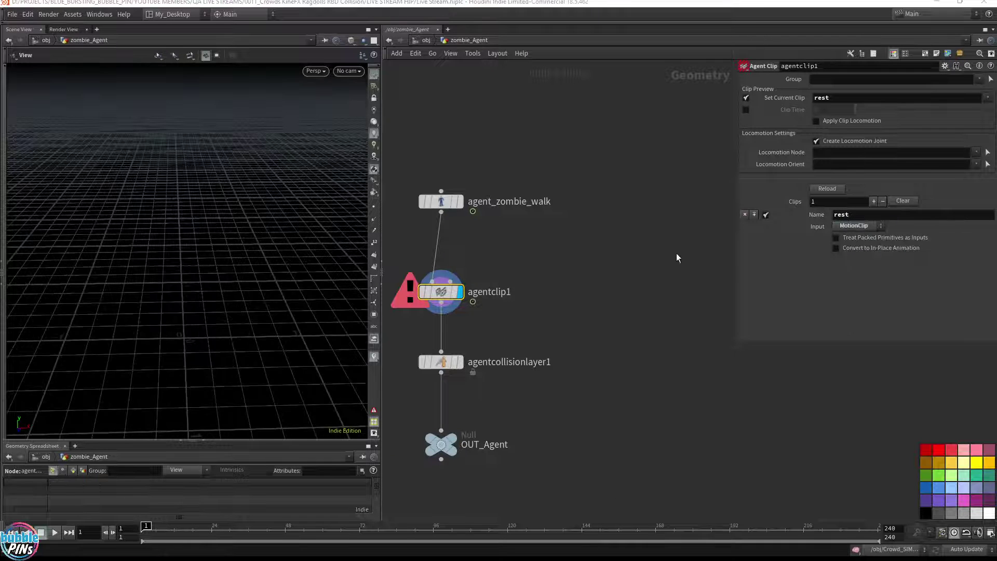
Add an Agent node above and beside the chain and name it agent_rest.
key("Tab")
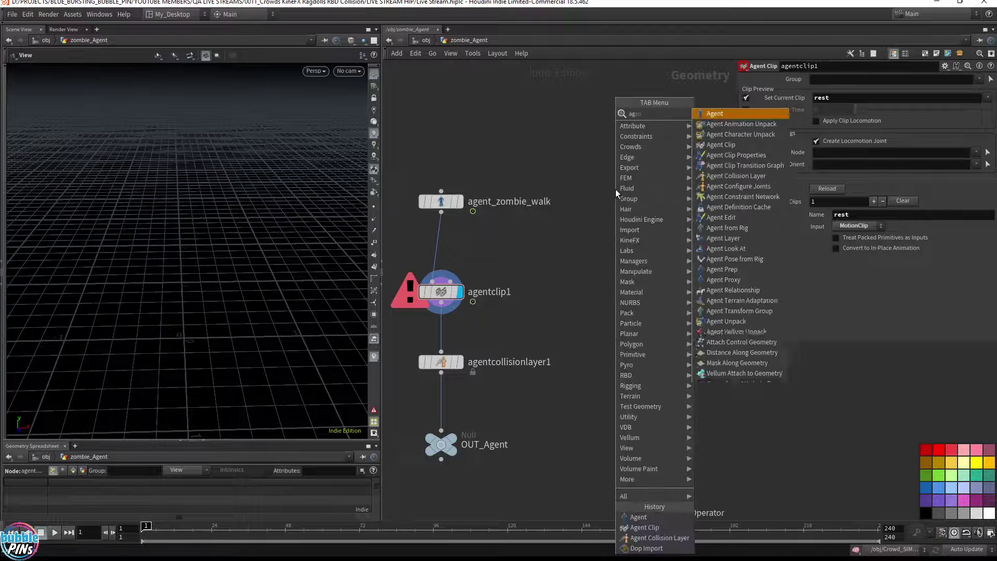
left_click(706, 112)
left_click(609, 136)
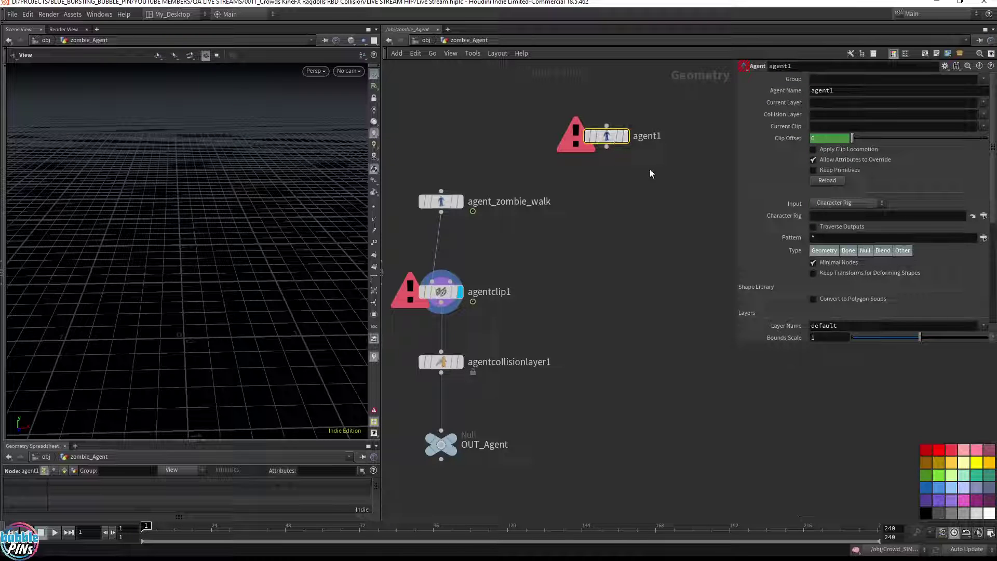
double_click(655, 136)
key("Delete")
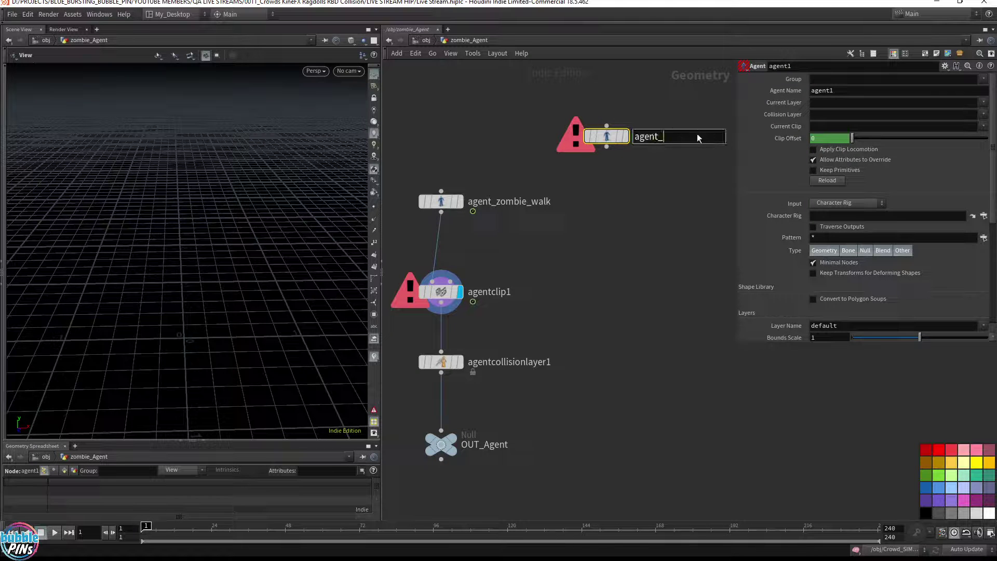
type("_rest")
key("Return")
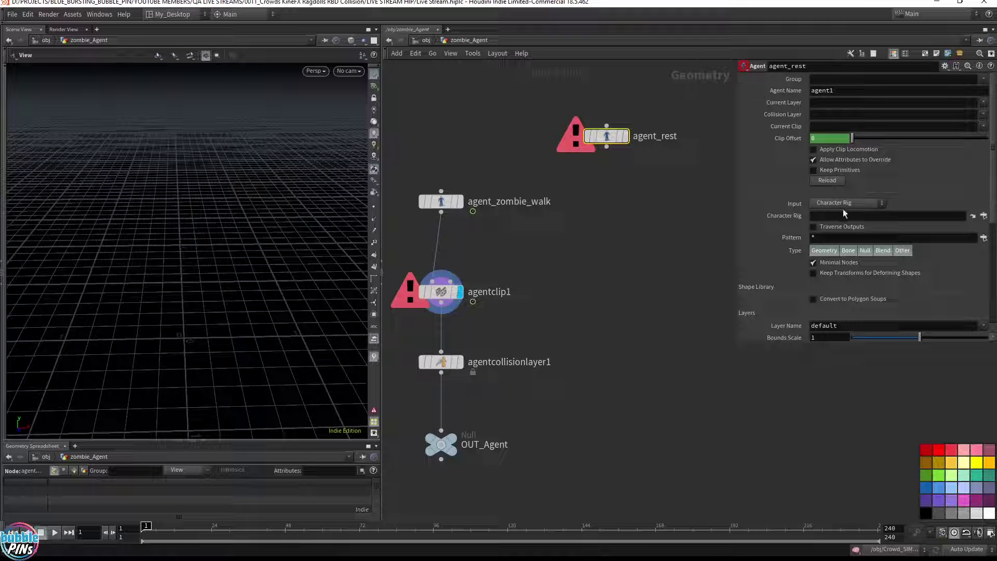
Set agent_rest's character rig to /obj/zombie_rest and display the node in the viewport.
left_click(983, 216)
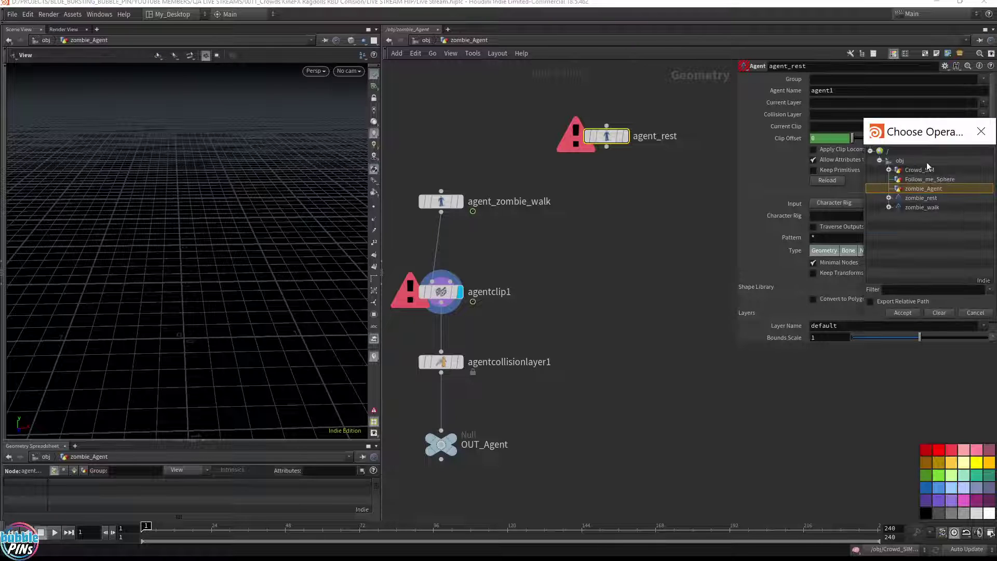
double_click(924, 201)
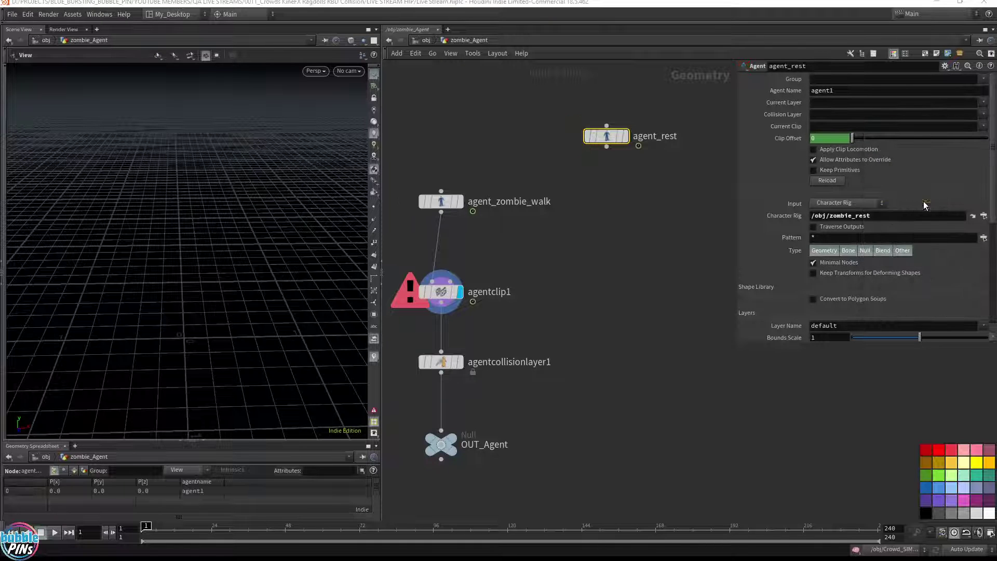
left_click(625, 135)
left_click_drag(605, 137, 628, 127)
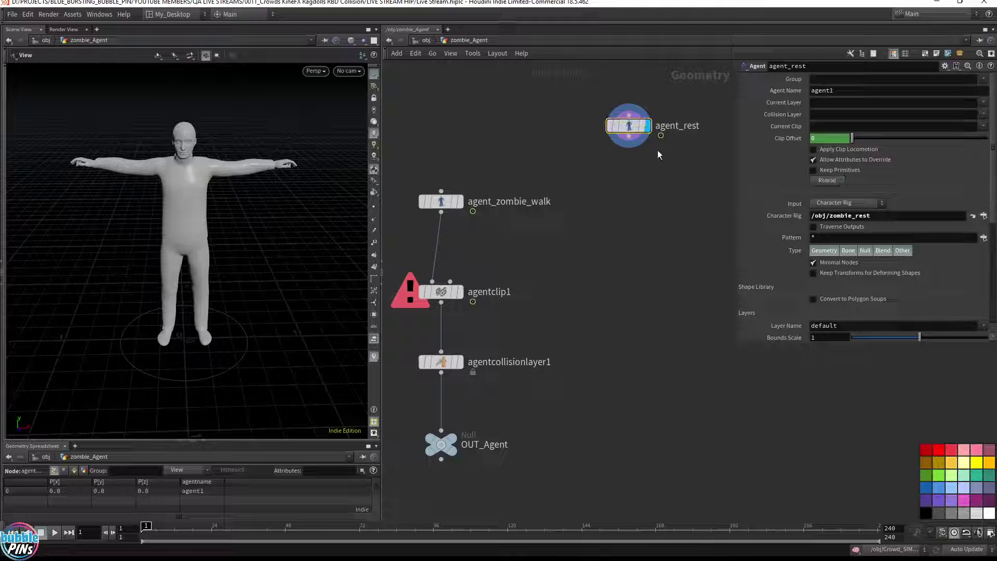
left_click_drag(555, 166, 658, 110)
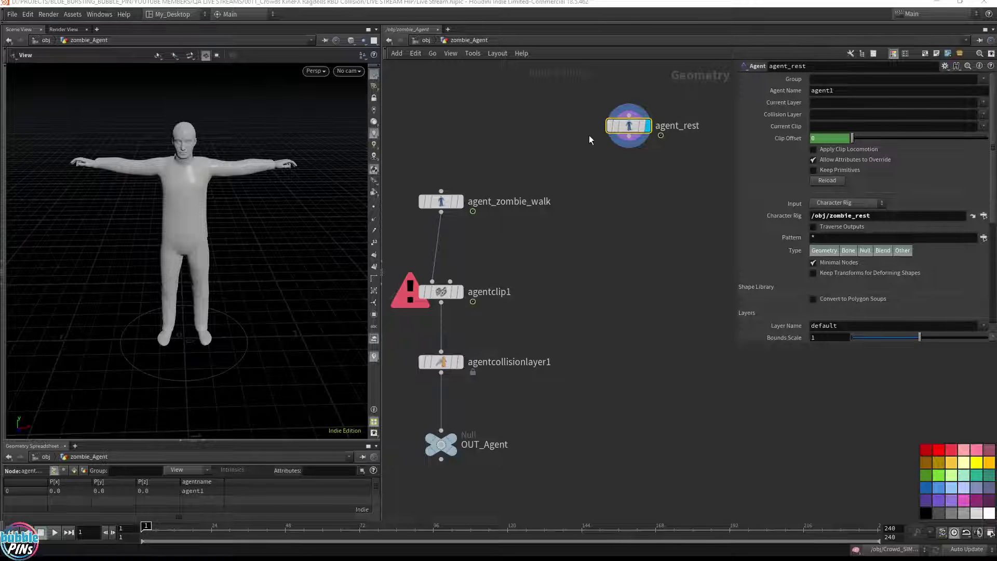
left_click(630, 139)
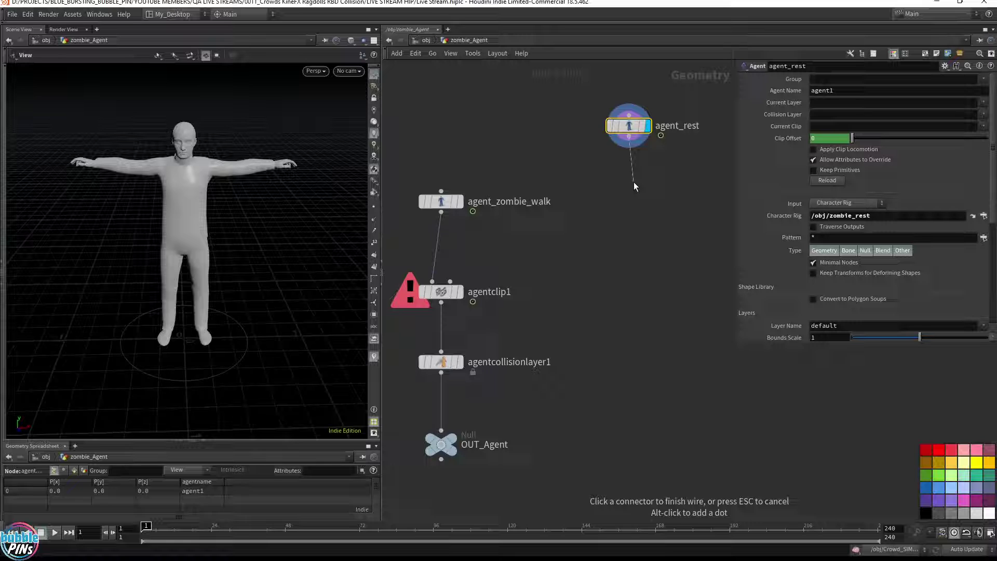
key("Tab")
type("agent")
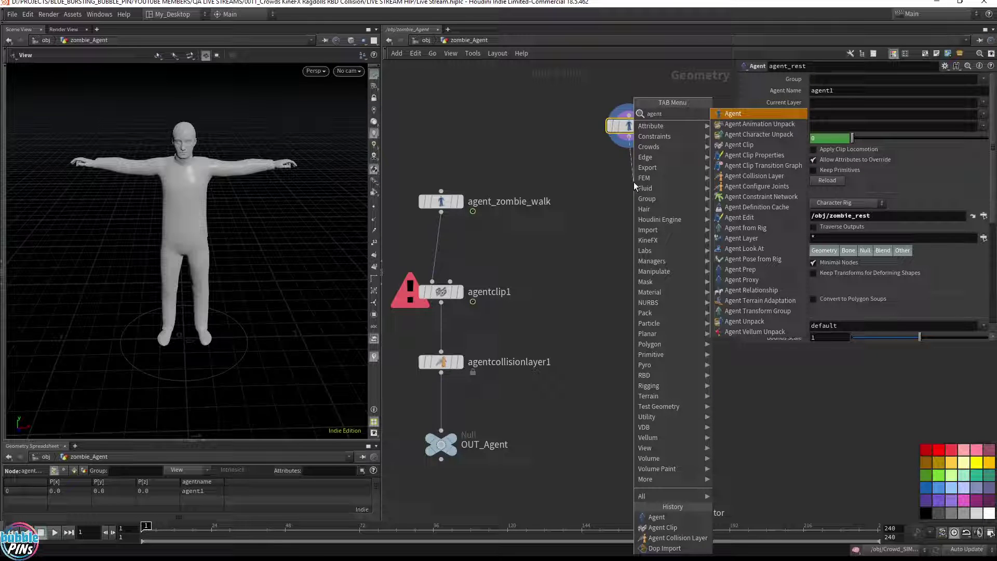
key("Escape")
Wire agent_rest into agentclip1's first input in place of agent_zombie_walk, and move agent_zombie_walk off beside it.
left_click_drag(618, 129, 438, 135)
left_click_drag(439, 199, 605, 183)
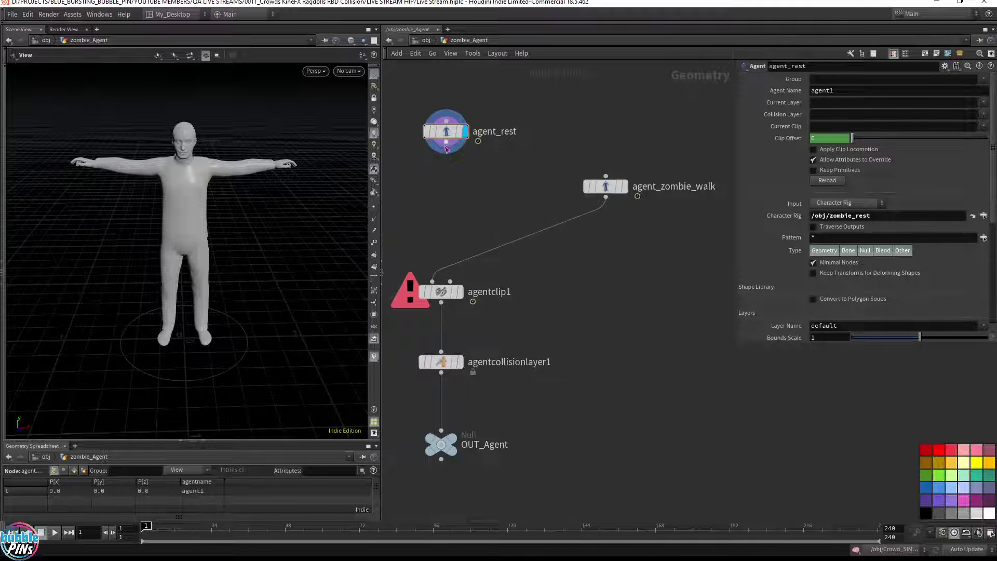
left_click_drag(446, 149, 432, 281)
left_click_drag(604, 186, 615, 144)
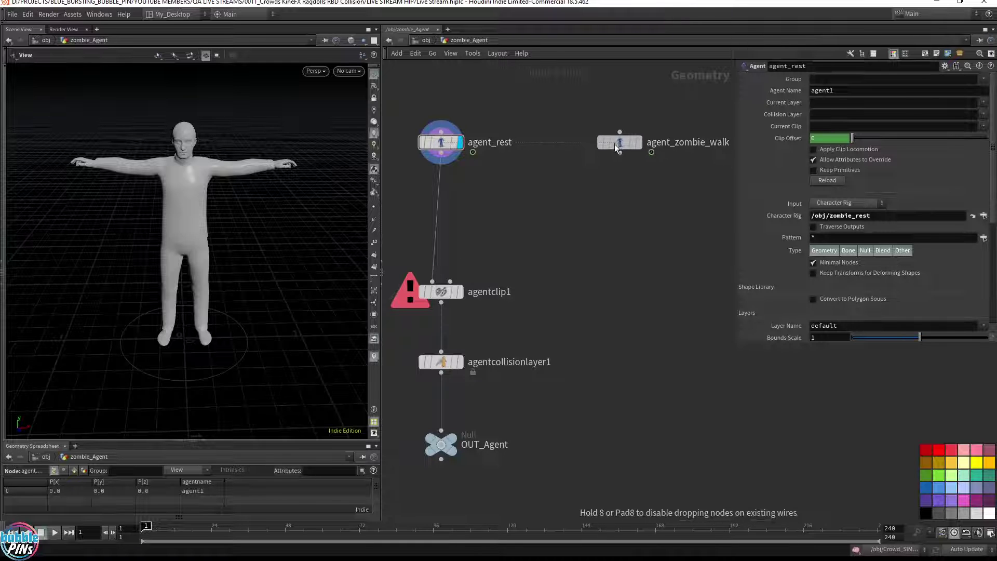
Display agent_zombie_walk and attach a displayed Agent Unpack node directly below it.
left_click(638, 142)
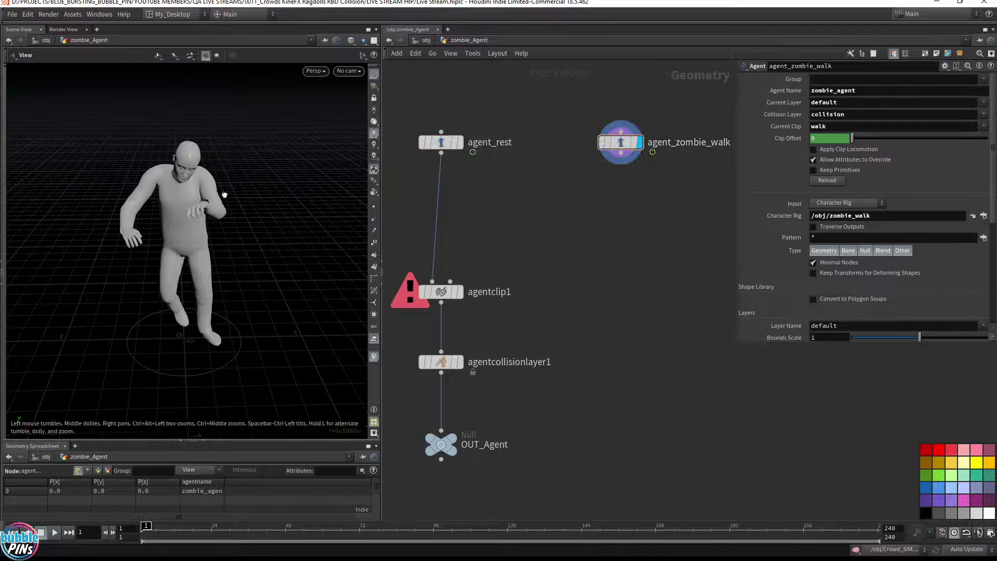
left_click_drag(224, 195, 231, 170)
middle_click_drag(659, 192, 625, 177)
left_click(587, 138)
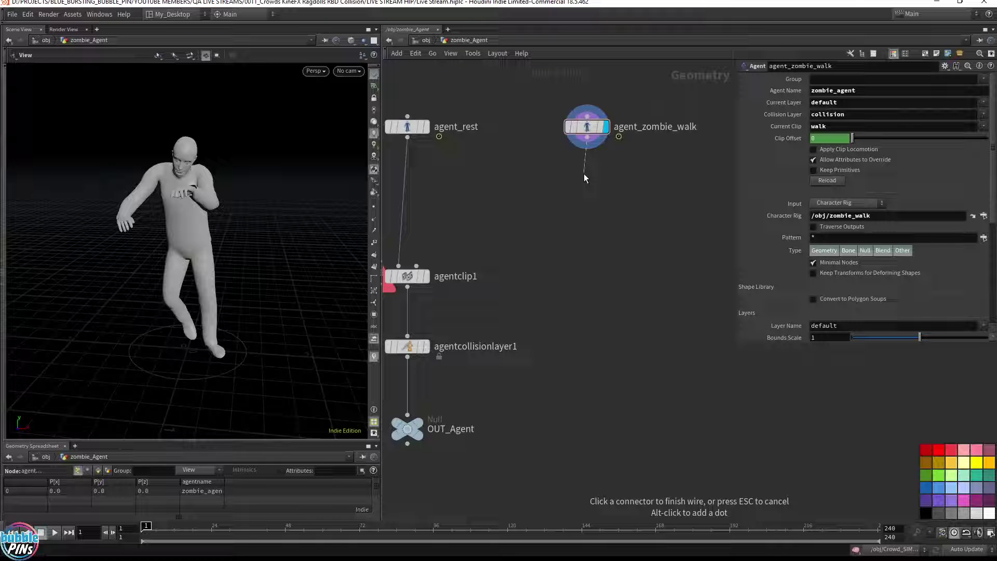
key("Tab")
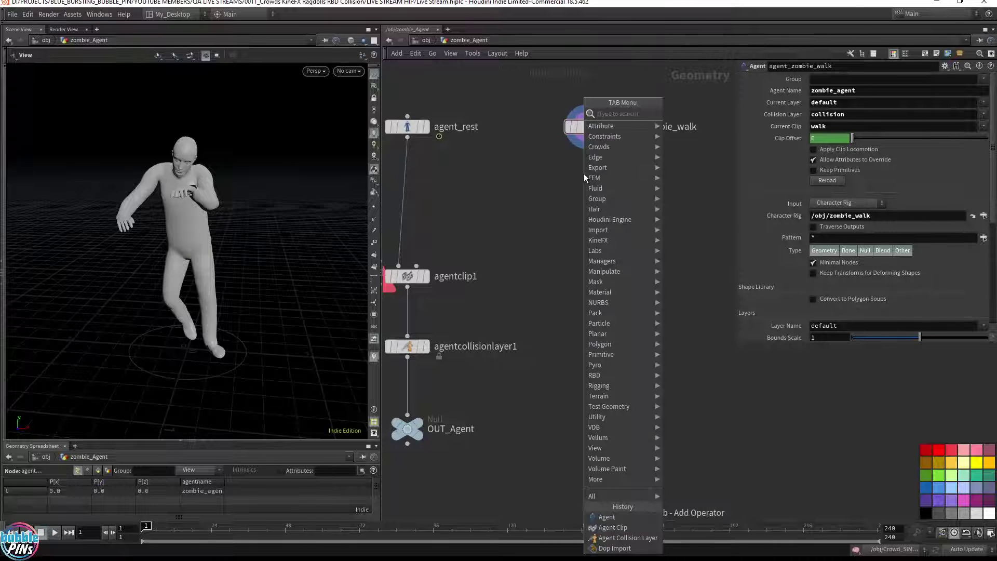
type("agent un")
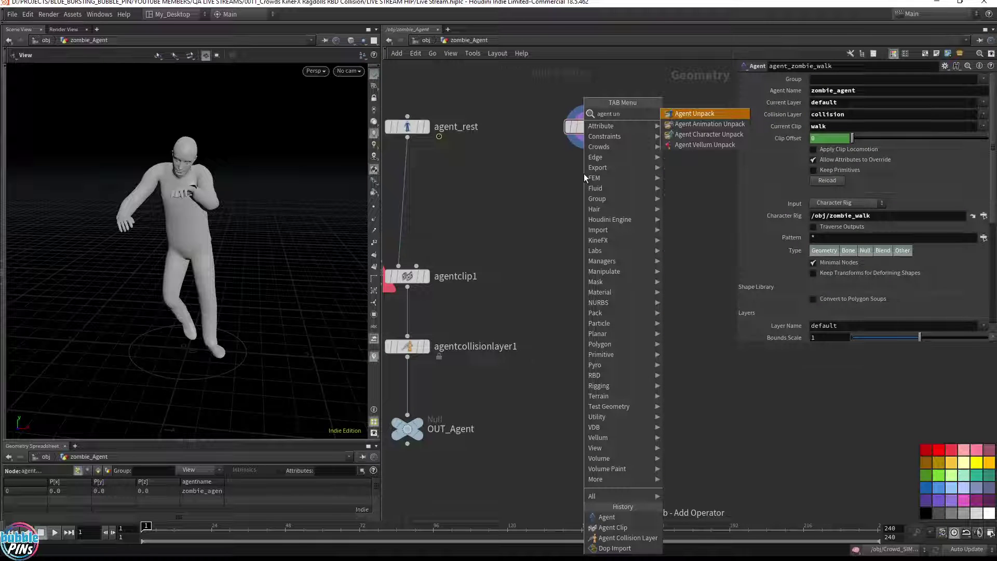
key("Return")
left_click(604, 174)
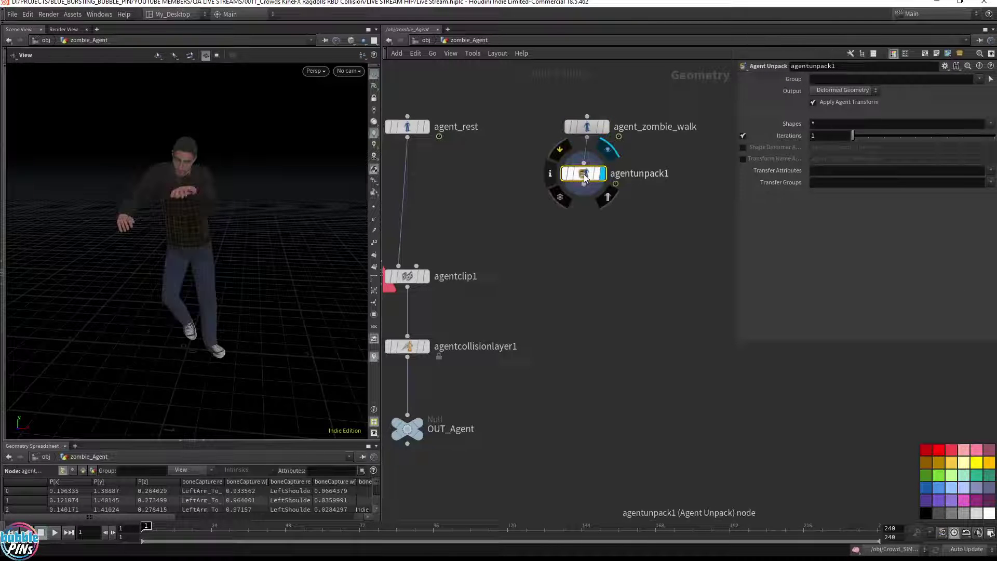
left_click_drag(584, 174, 587, 182)
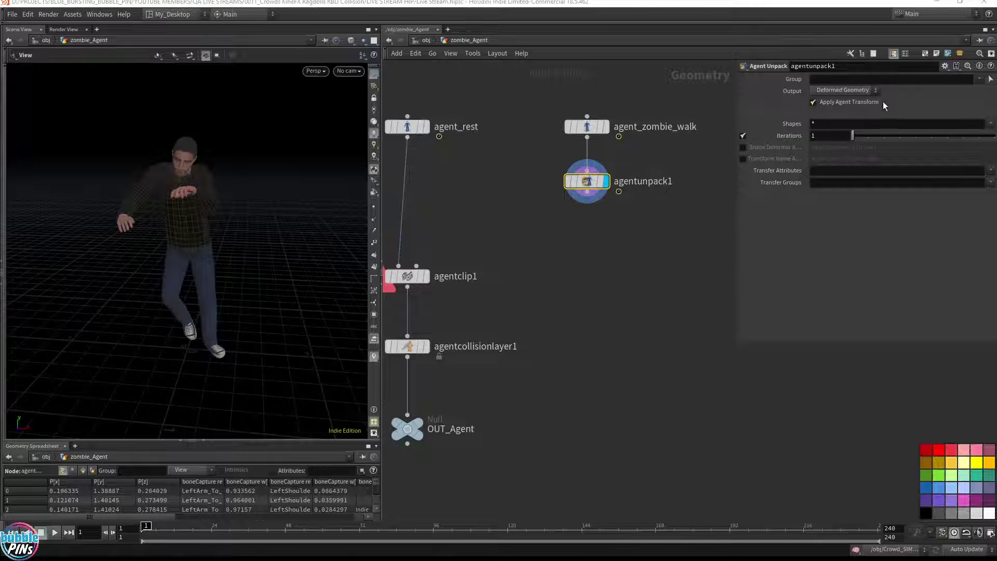
Try the Skeleton and MotionClips outputs on agentunpack1 and inspect its detail attributes.
left_click(843, 90)
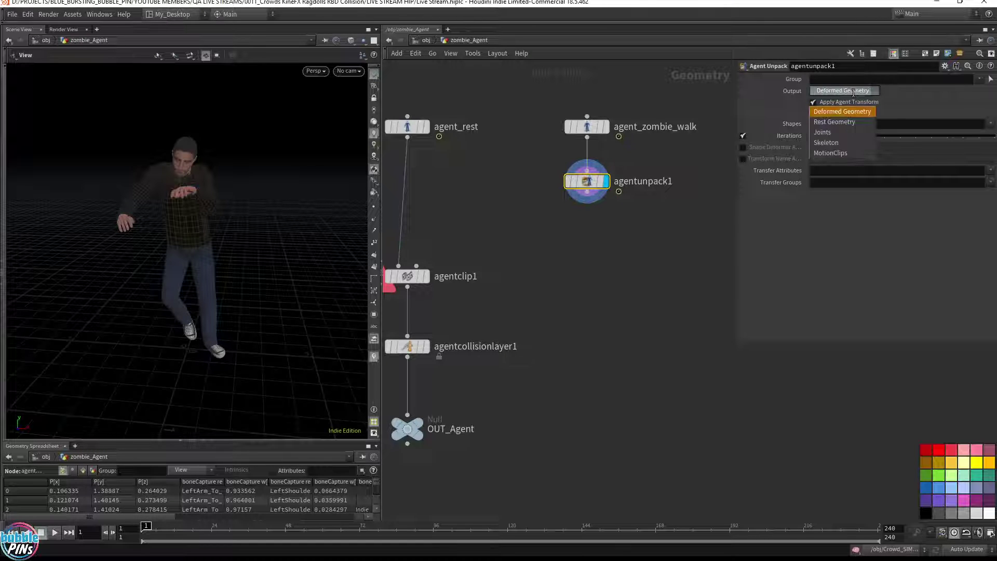
left_click(829, 143)
left_click(850, 91)
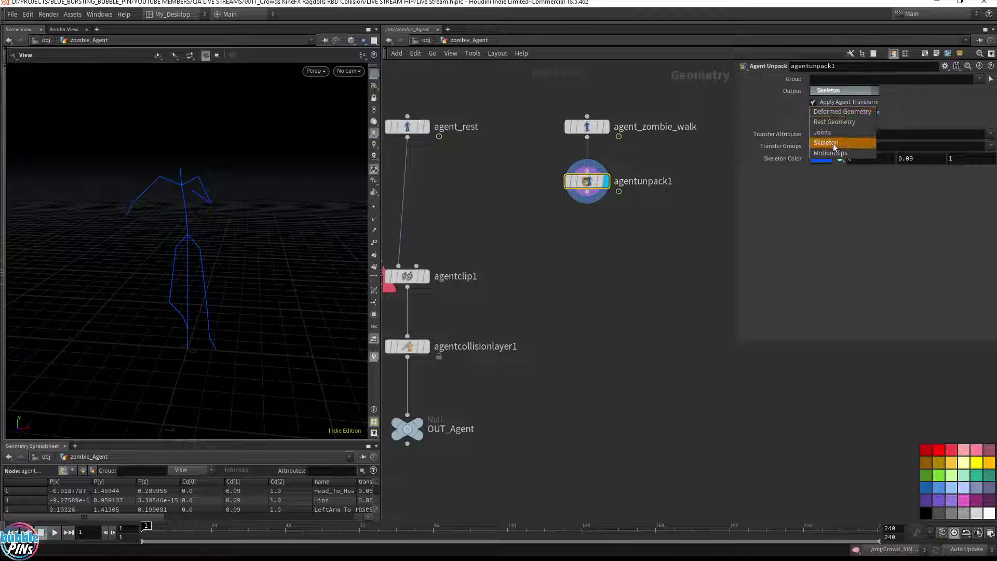
left_click(831, 155)
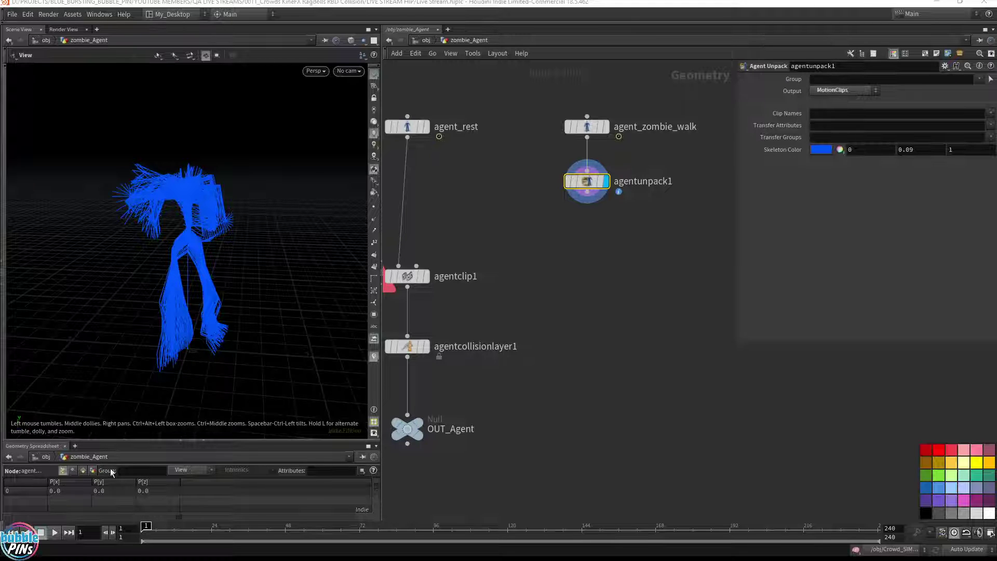
left_click(93, 470)
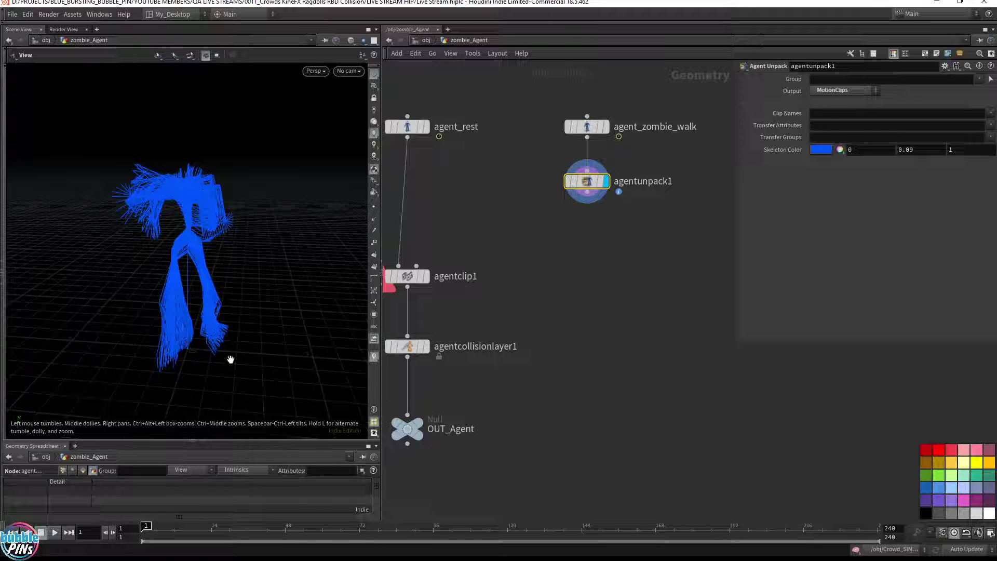
Set agentunpack1's output to Skeleton, play the walk animation, and return to the first frame.
left_click(855, 90)
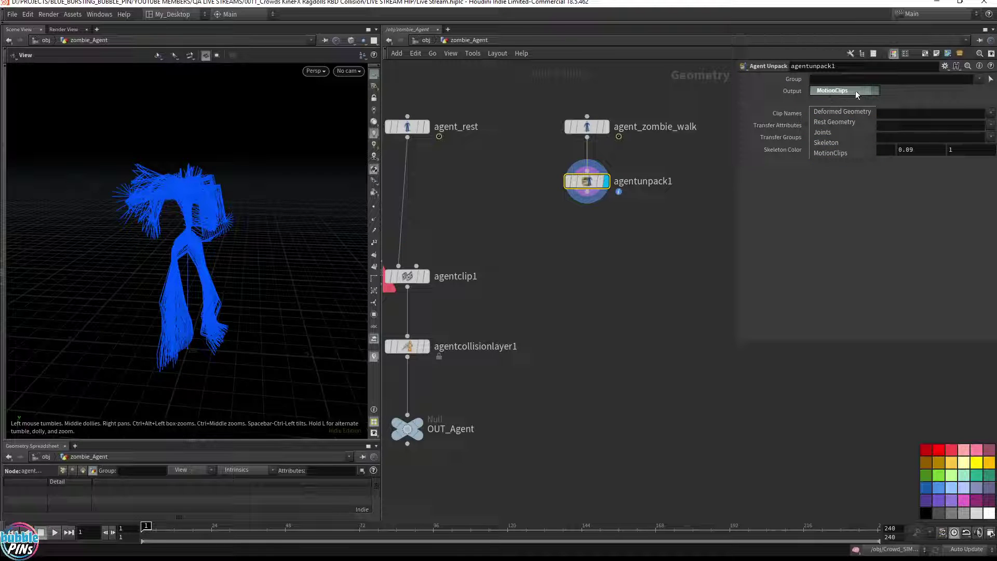
left_click(826, 144)
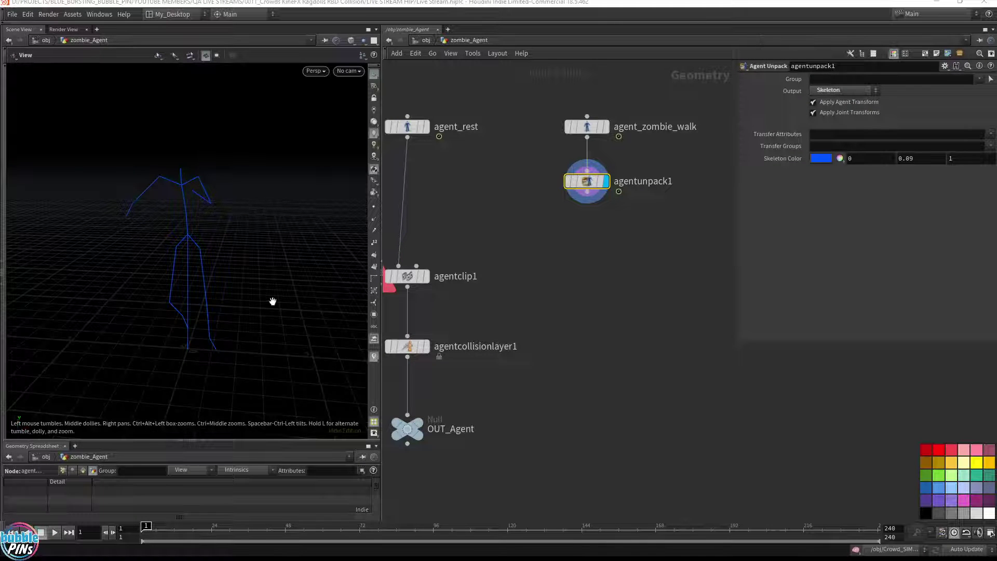
left_click_drag(271, 300, 276, 311)
key("Up")
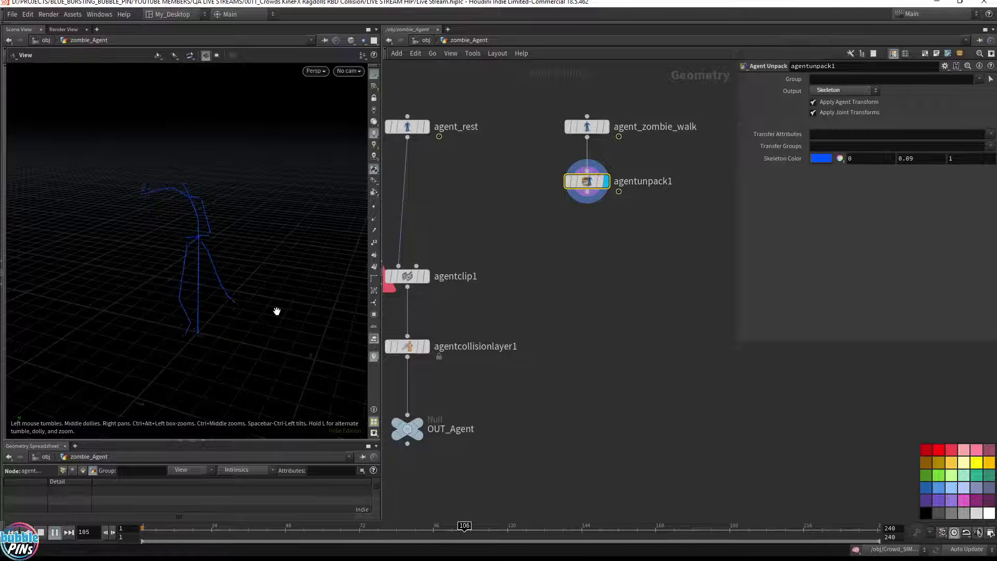
key("ctrl+Up")
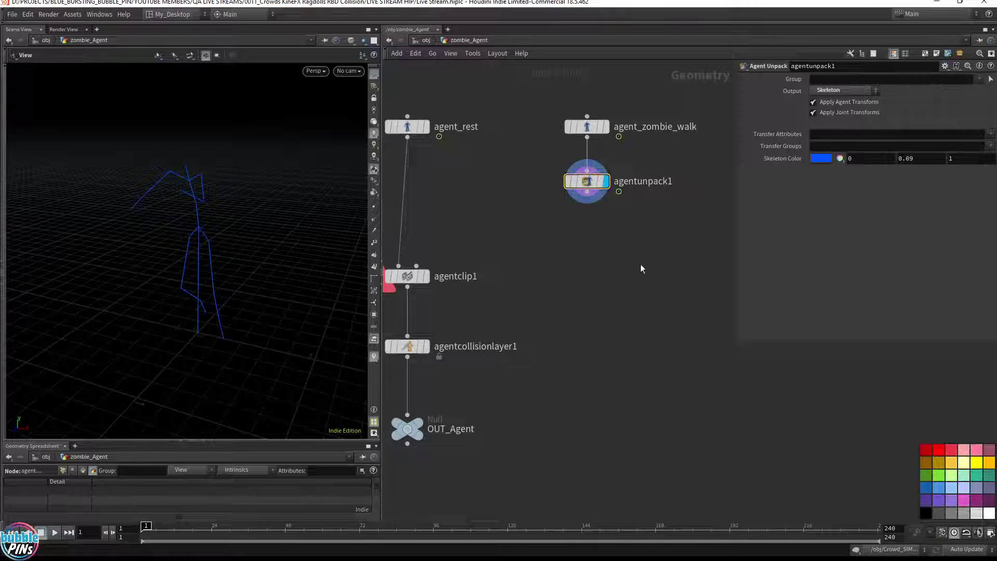
Add a MotionClip node below agentunpack1.
key("Tab")
type("motion")
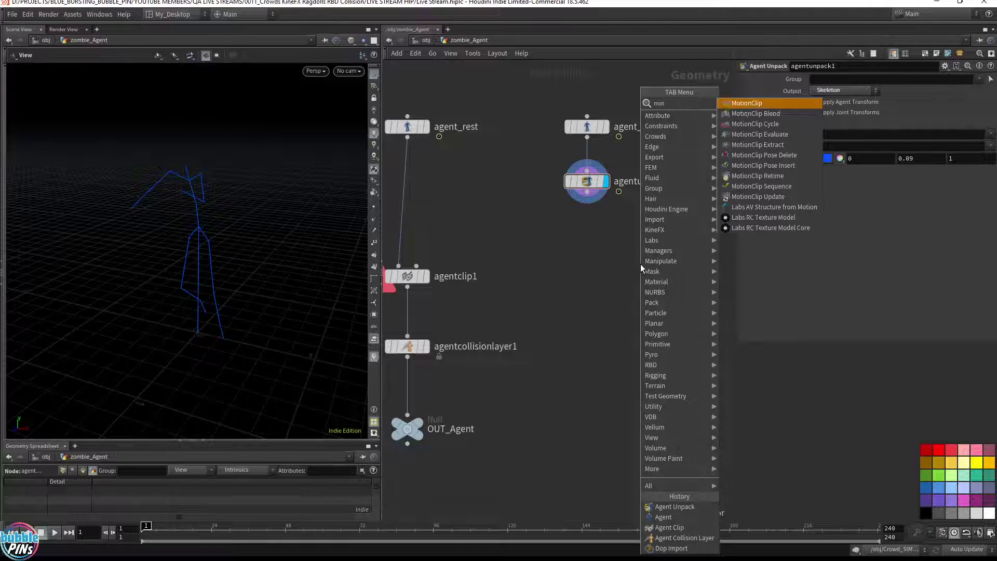
key("Return")
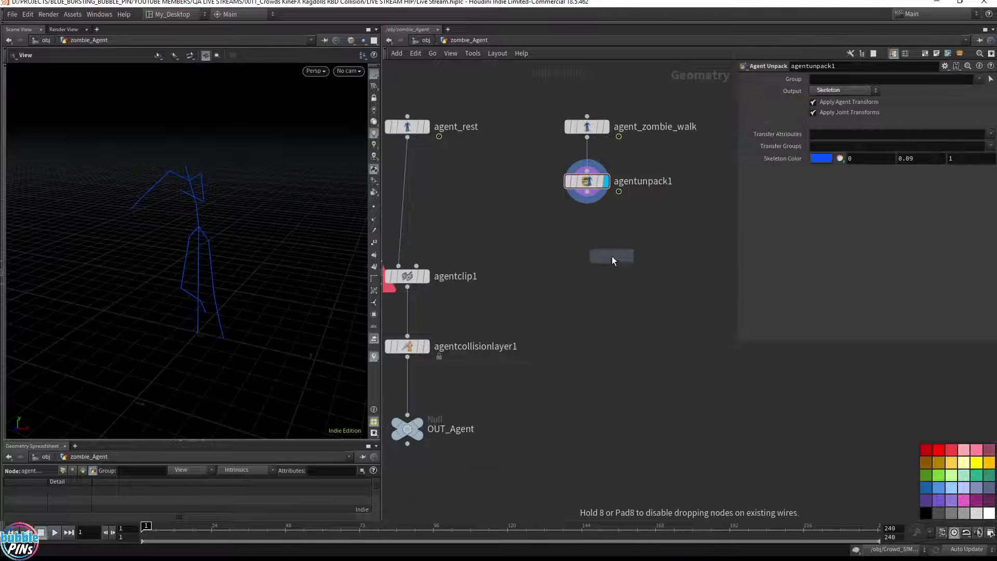
left_click(590, 245)
left_click_drag(659, 202, 538, 161)
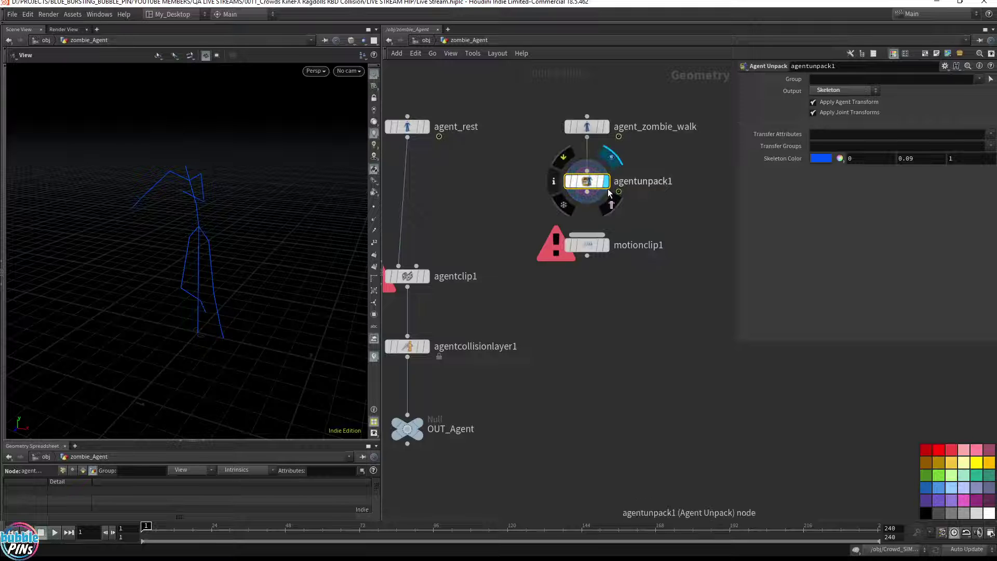
left_click_drag(651, 196, 519, 163)
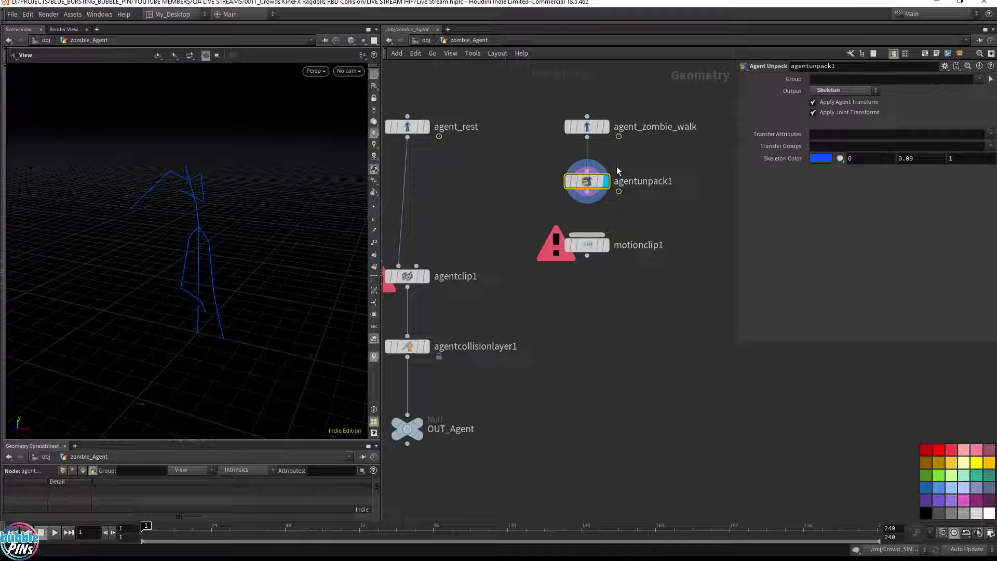
Connect agentunpack1 to motionclip1 and display motionclip1.
left_click_drag(587, 192, 597, 240)
left_click_drag(661, 314, 531, 218)
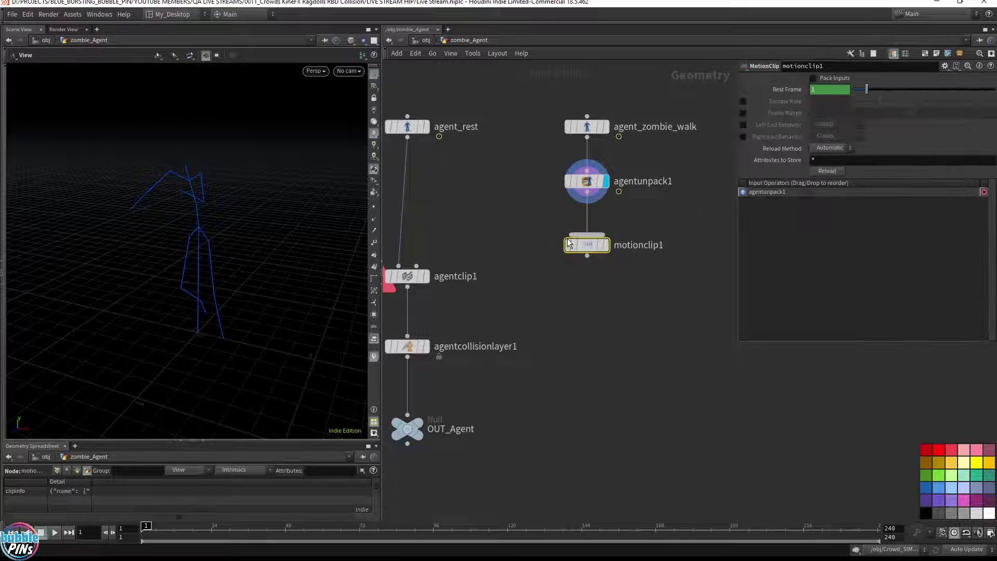
left_click(606, 244)
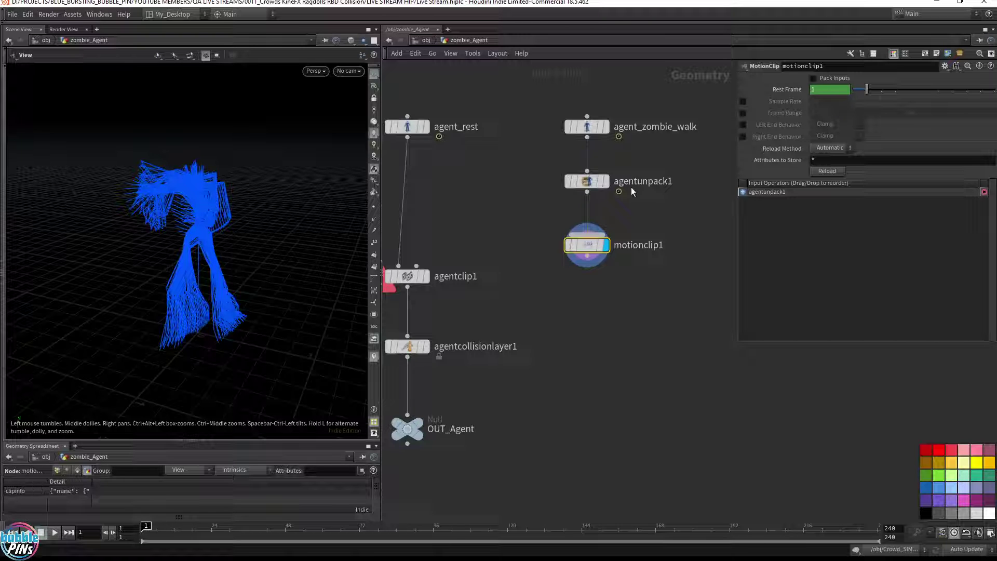
left_click_drag(660, 195, 495, 271)
left_click_drag(651, 296, 543, 238)
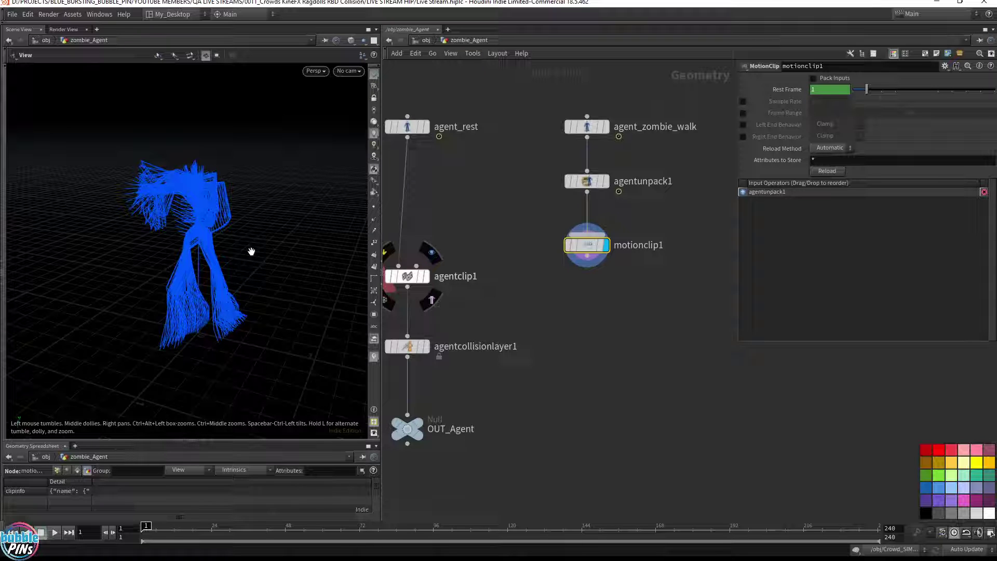
Add a MotionClip Cycle node below motionclip1, wire it to motionclip1's output and display it.
left_click(650, 319)
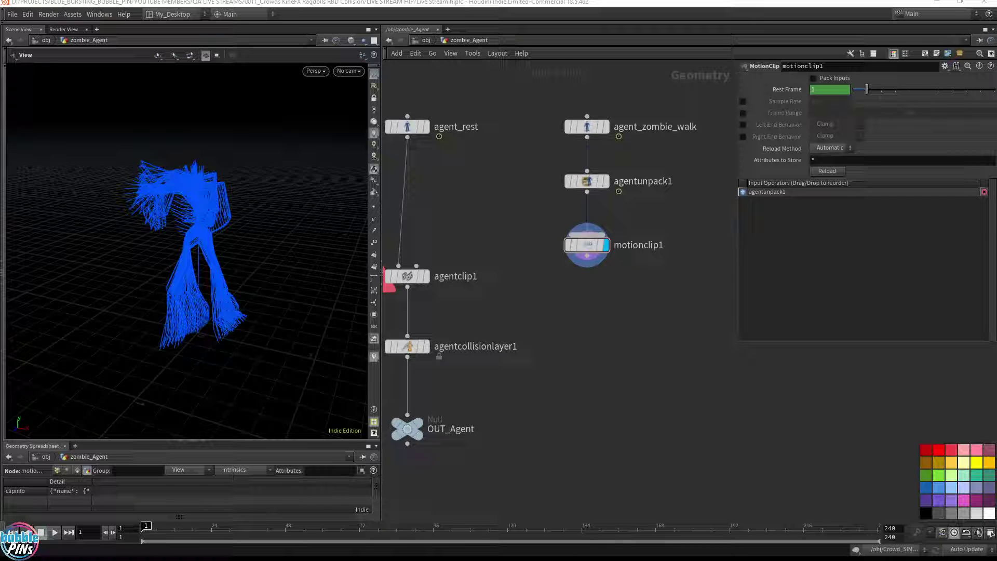
key("Tab")
type("moti")
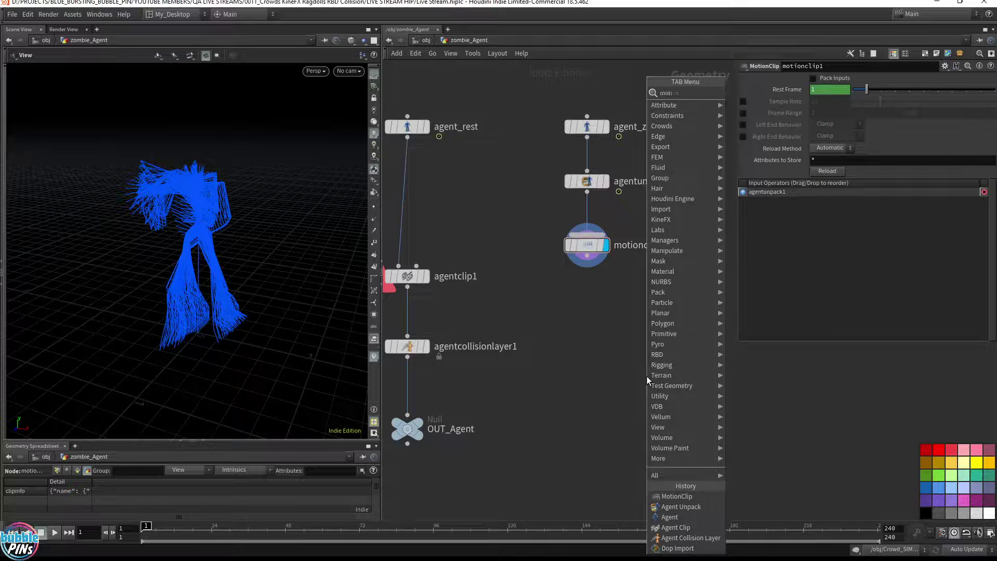
type("onclip")
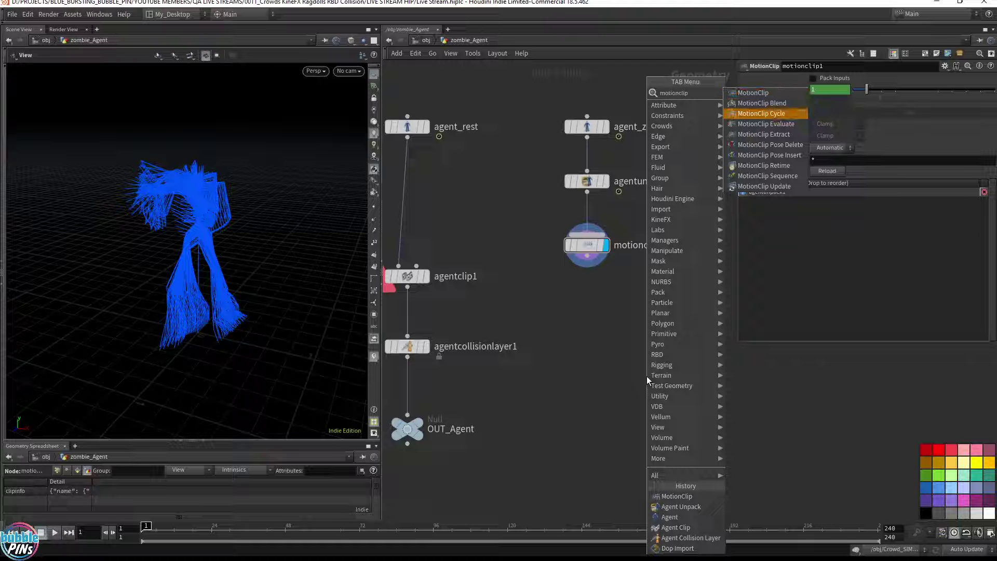
key("Return")
left_click(602, 326)
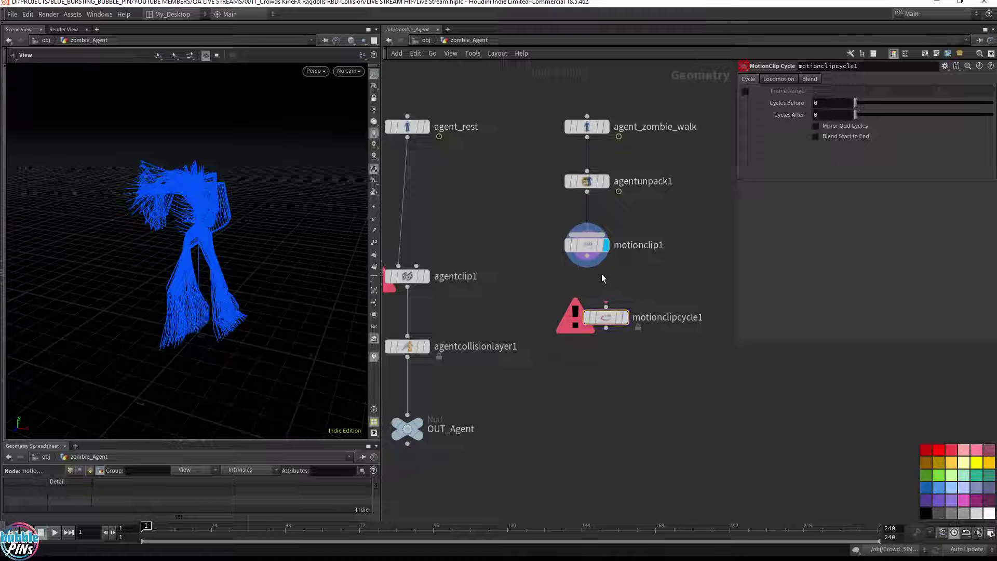
left_click_drag(588, 262, 587, 301)
left_click(625, 317)
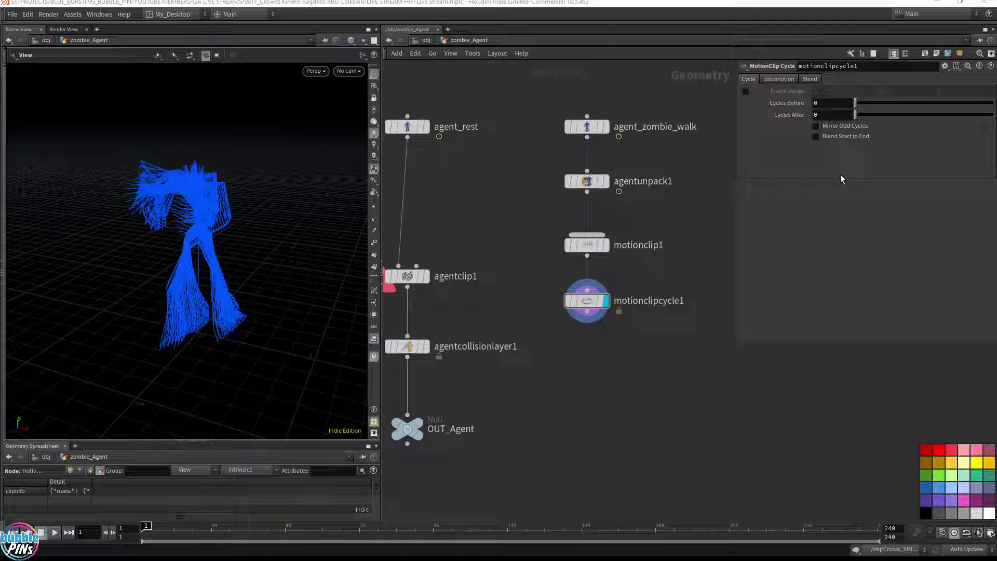
On motionclipcycle1, enable Blend Start to End and Frame Range, removing the end frame's channel and setting that frame to 5.
left_click(815, 137)
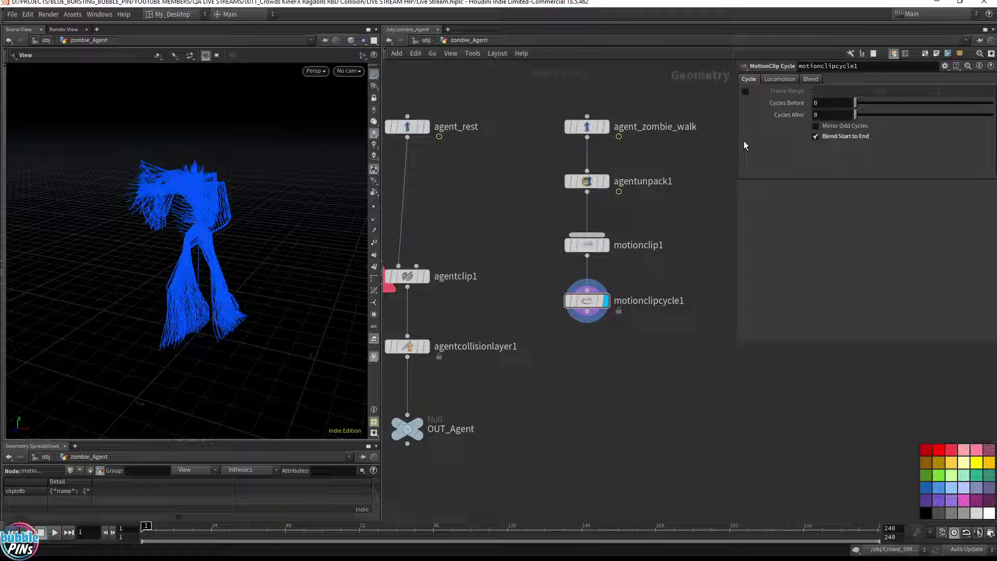
left_click(746, 92)
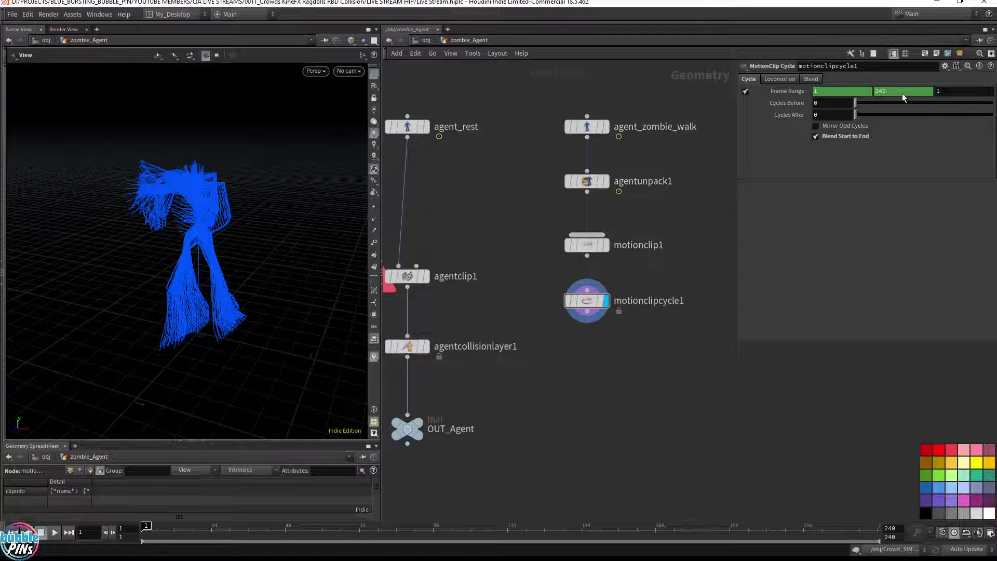
right_click(902, 92)
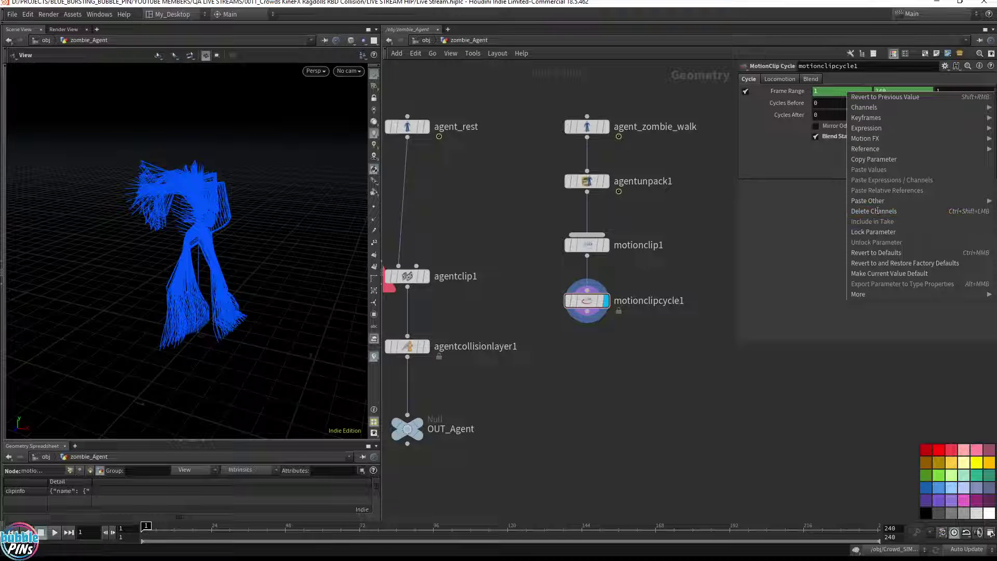
left_click(827, 202)
right_click(896, 92)
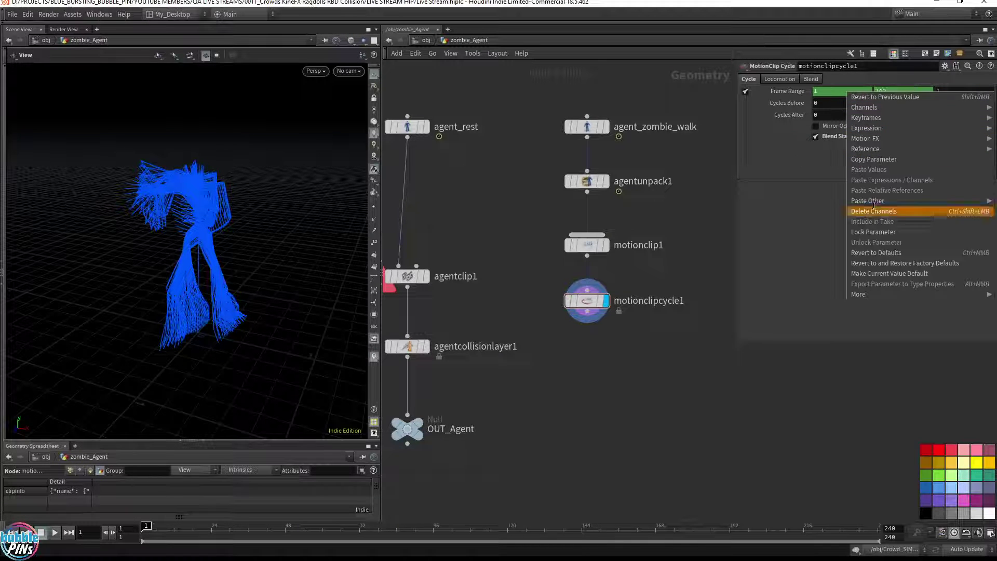
left_click(874, 209)
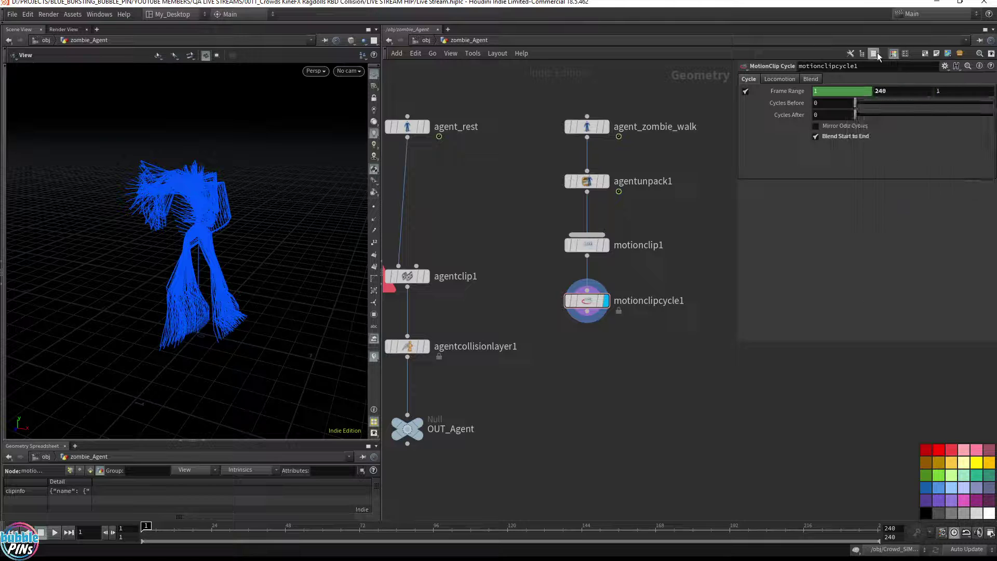
double_click(889, 91)
type("5")
key("Return")
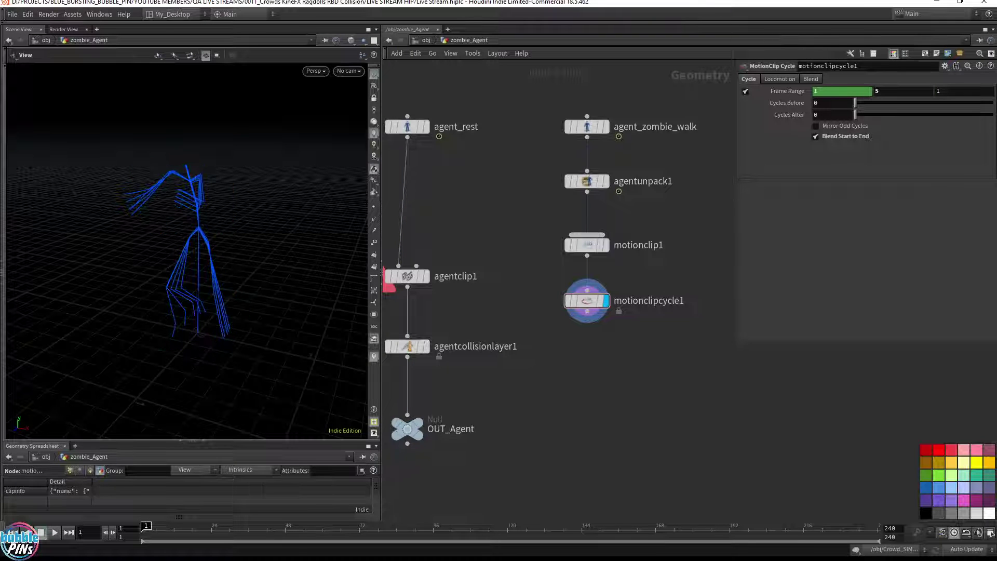
Play the animation with motionclipcycle1 displayed and return to the first frame.
key("Up")
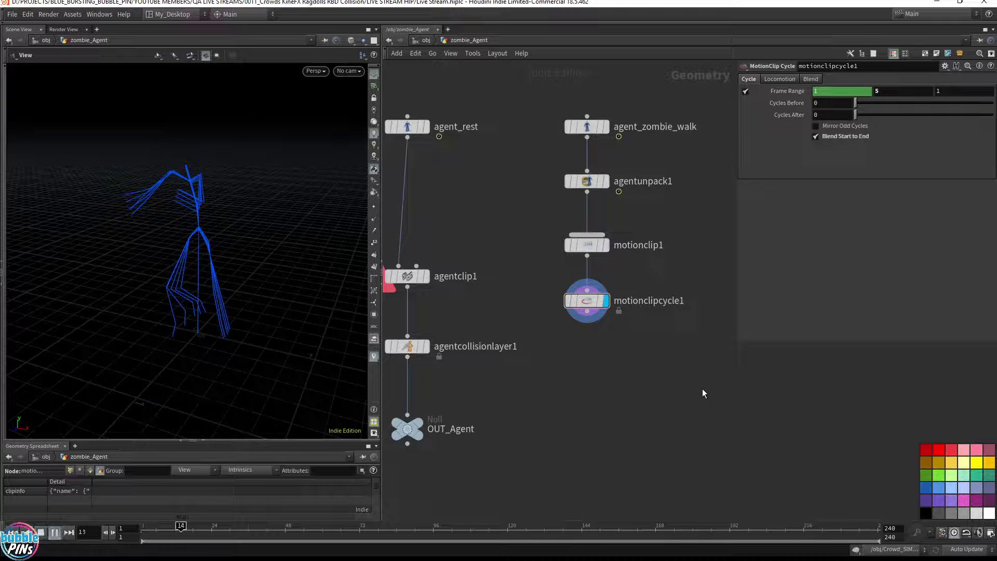
key("Up")
key("ctrl+Up")
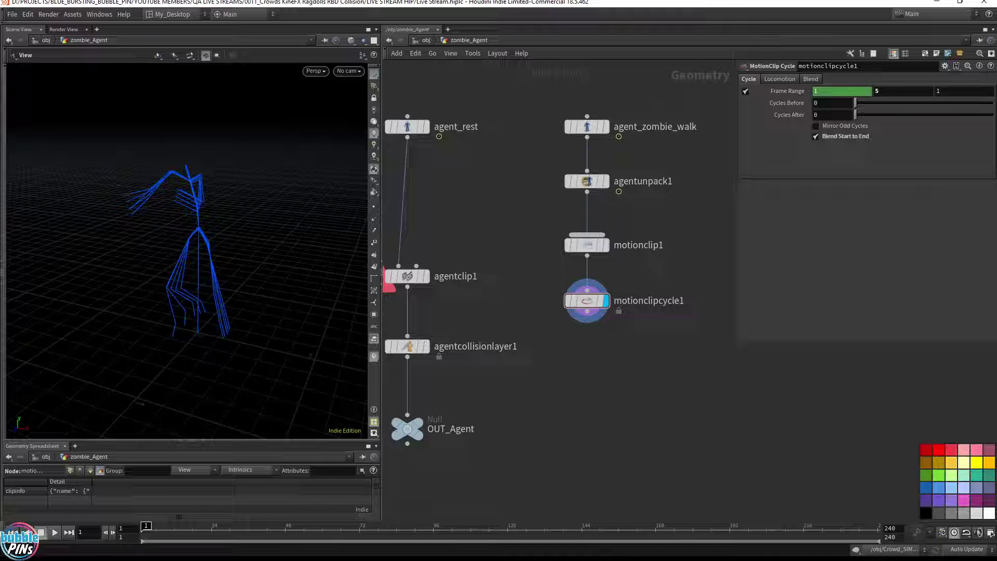
Attach a MotionClip Evaluate node to motionclipcycle1's output and display it.
left_click_drag(586, 312, 646, 369)
key("Tab")
type("motion e")
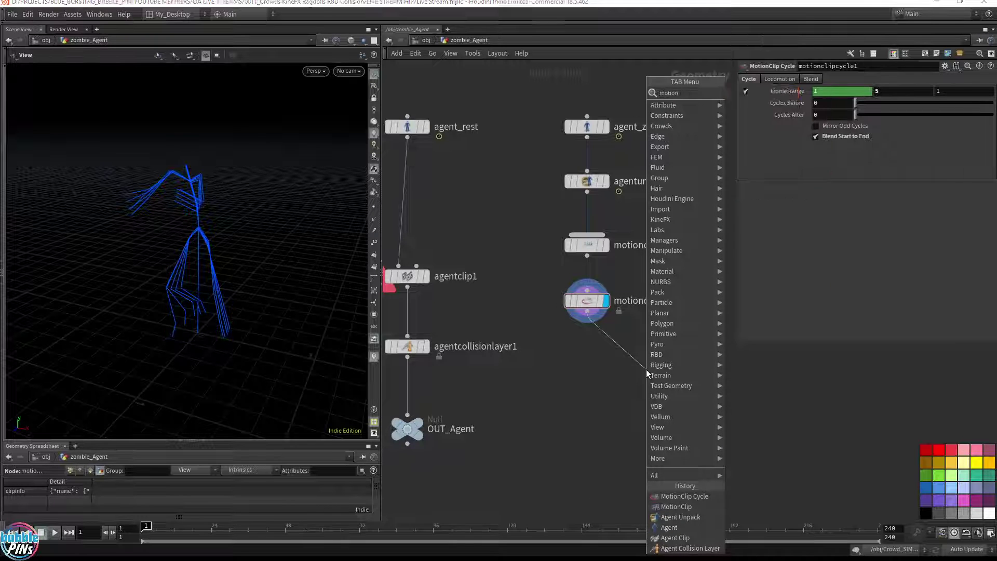
key("Return")
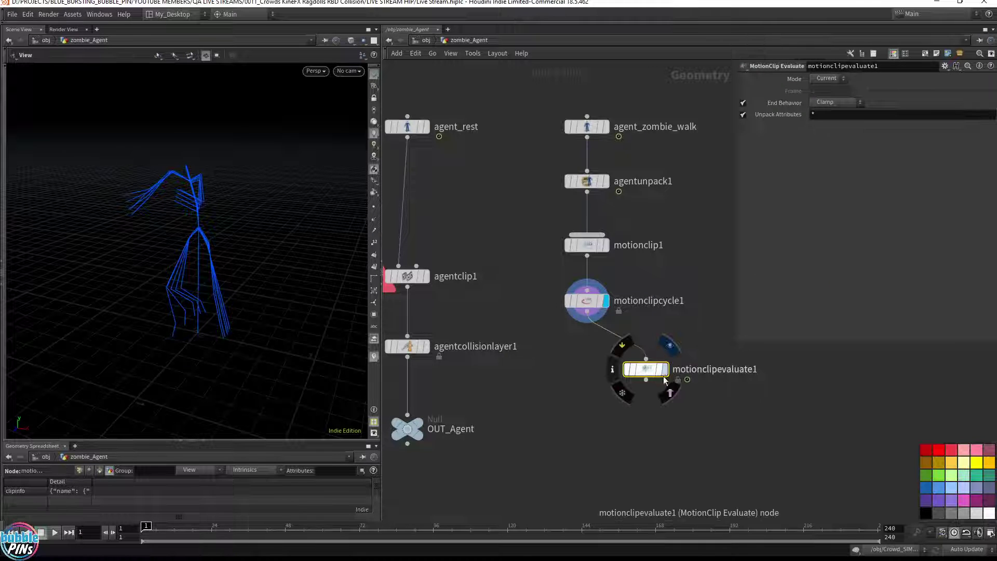
key("r")
mouse_move(640, 369)
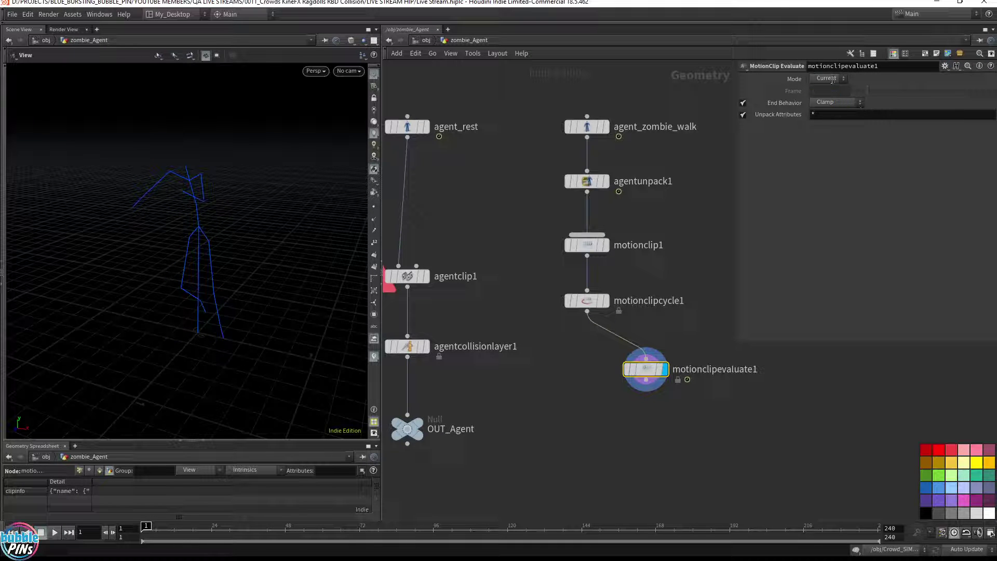
Set motionclipcycle1's Blend Frames to 3, keeping the Preserve Length blend method.
left_click(586, 299)
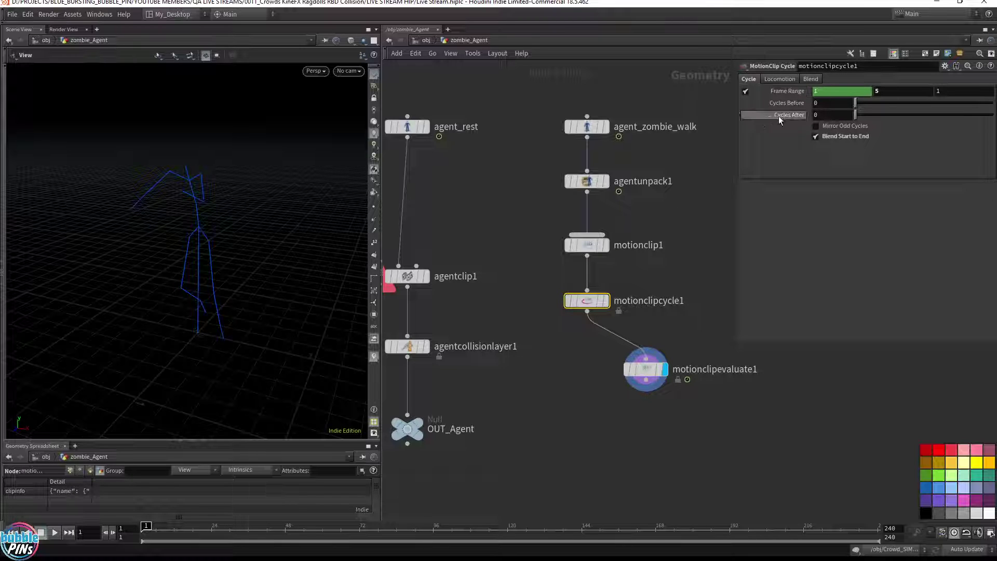
left_click(813, 80)
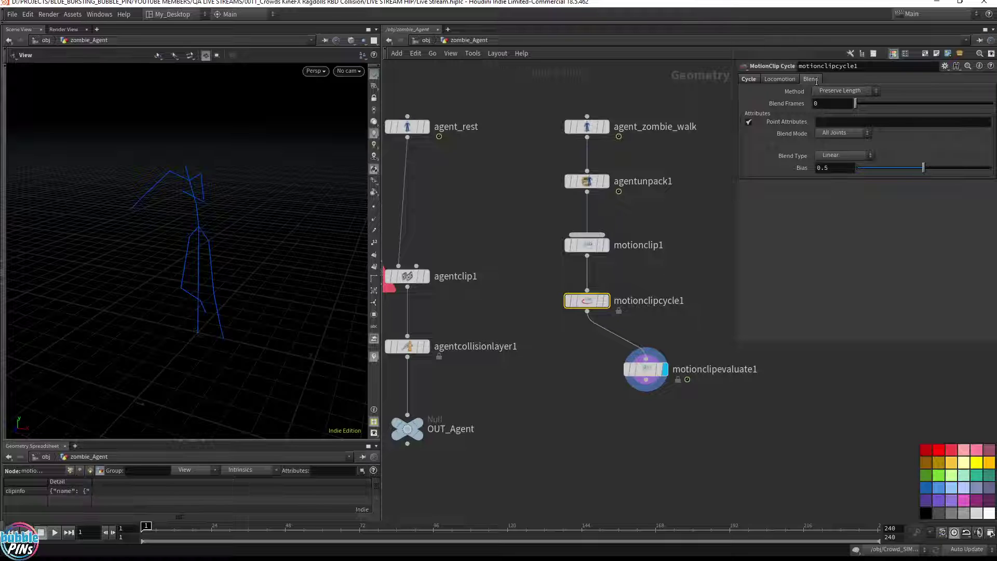
left_click(856, 92)
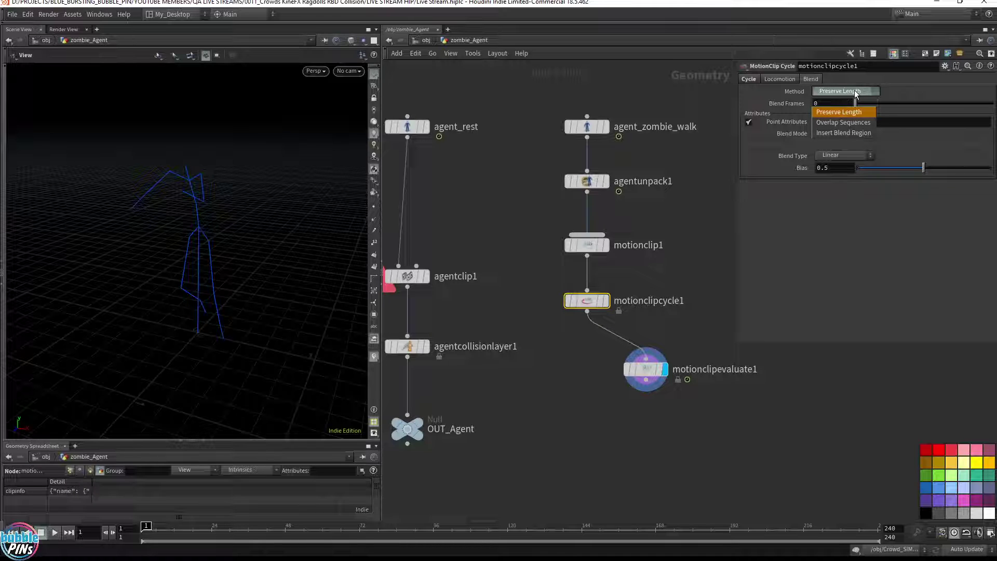
left_click(854, 90)
left_click(827, 103)
scroll(828, 104, "up", 9)
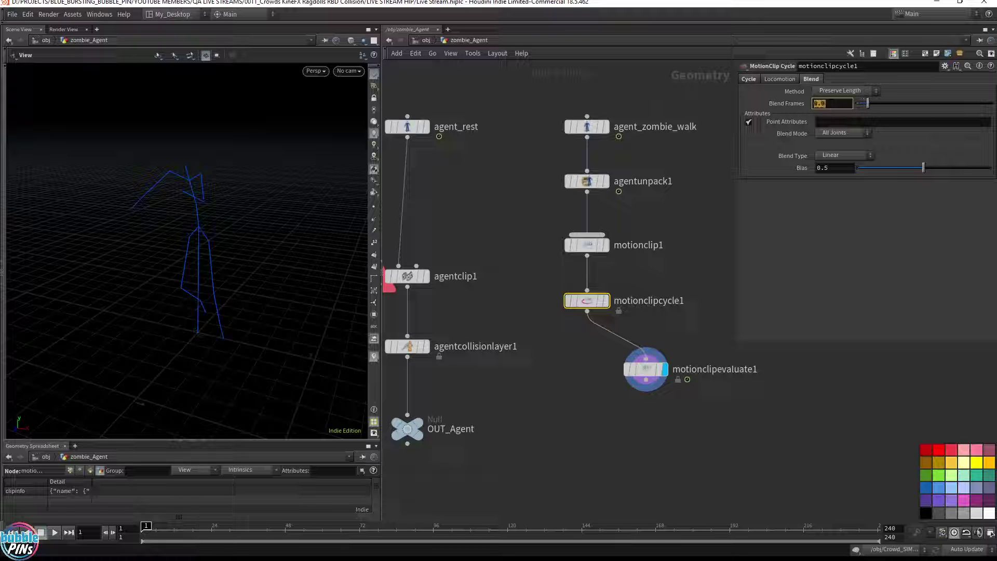
double_click(829, 104)
type("3")
key("Return")
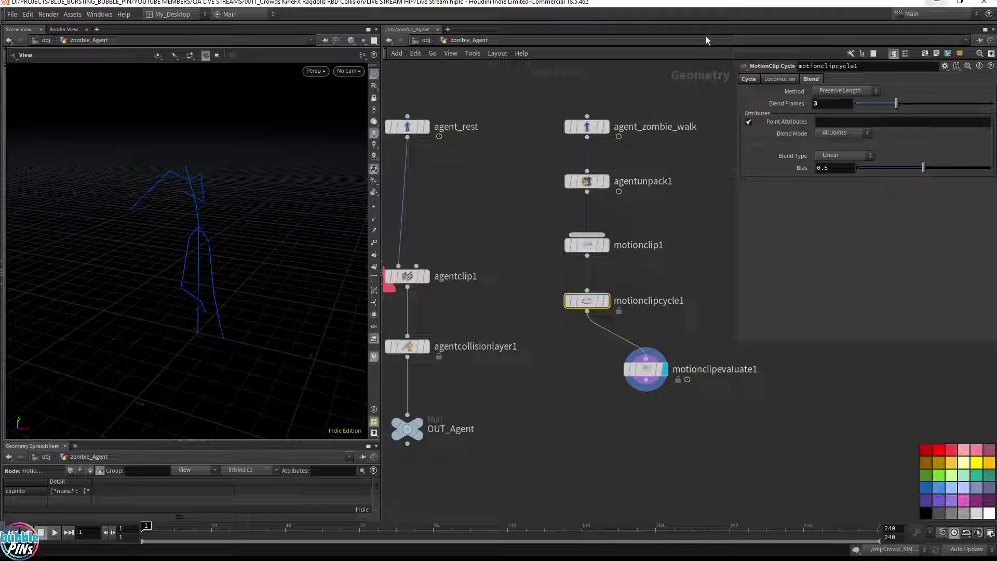
Play the evaluated walk clip several times, returning to the first frame after each playback.
left_click(678, 202)
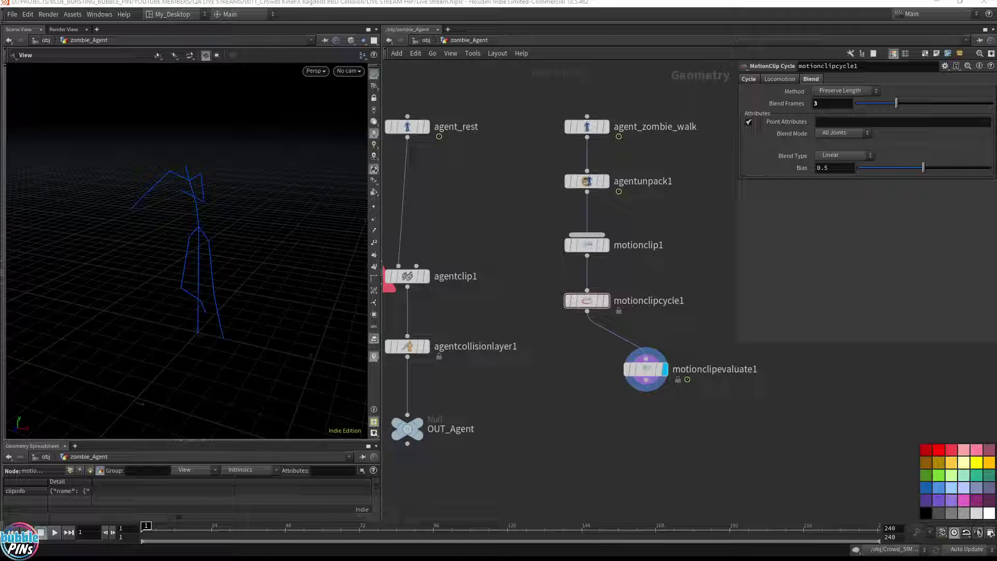
left_click(650, 245)
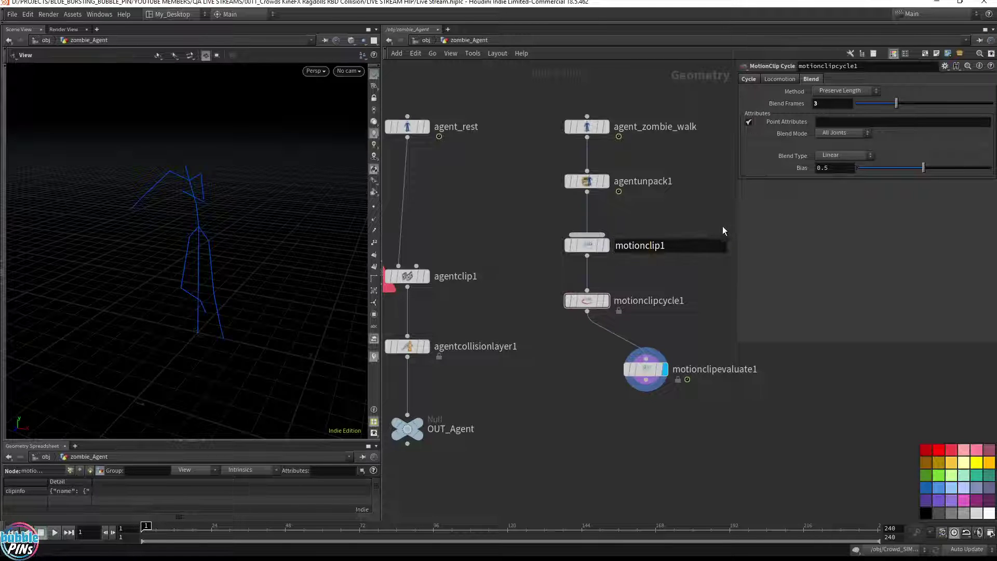
key("Up")
key("ctrl+Up")
key("Up")
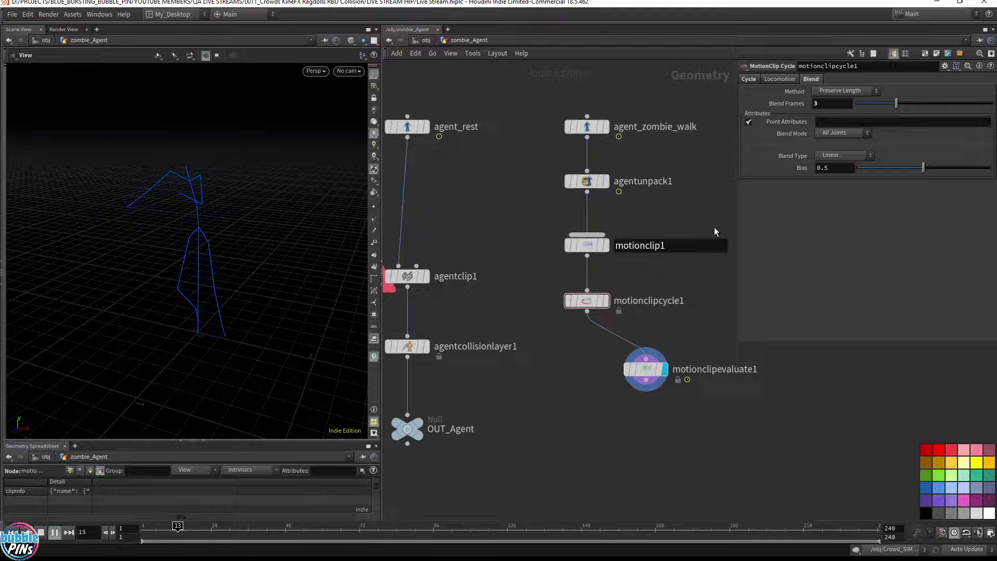
key("ctrl+Up")
key("Up")
key("ctrl+Up")
left_click(633, 291)
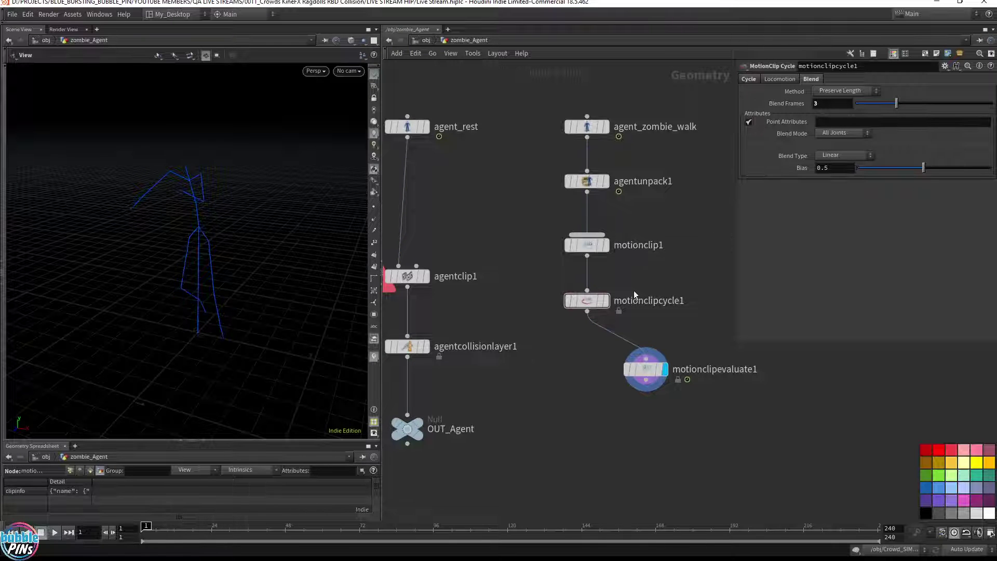
Set motionclipevaluate1's End Behavior to Loop, play the looping walk, and return to the first frame.
left_click(647, 369)
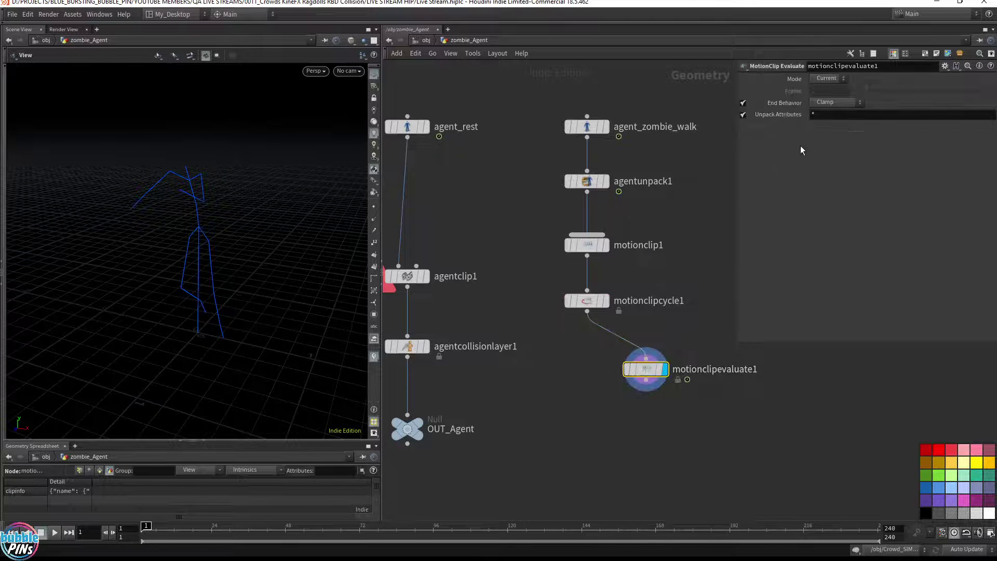
left_click(838, 79)
left_click(852, 102)
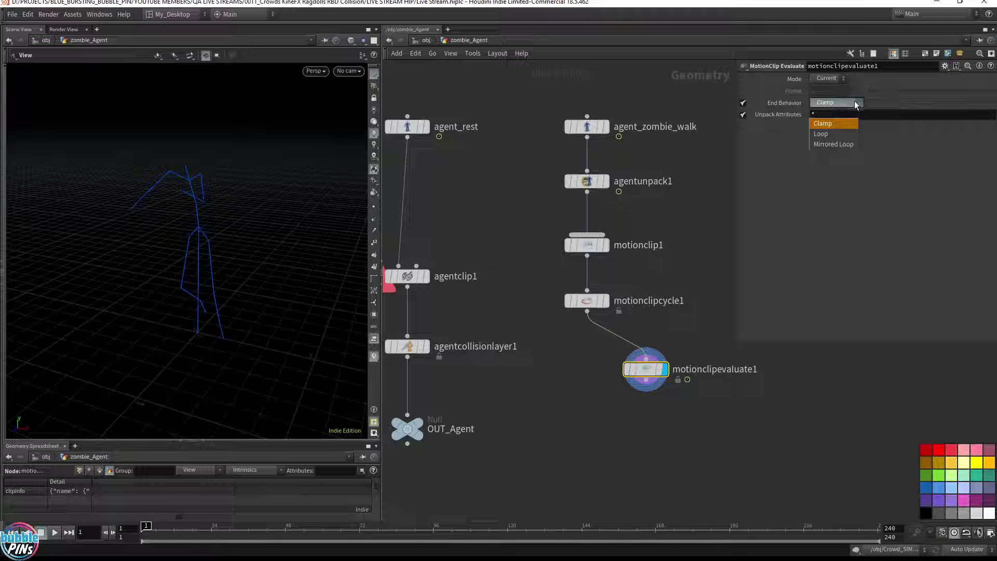
left_click(827, 133)
left_click(672, 232)
key("Up")
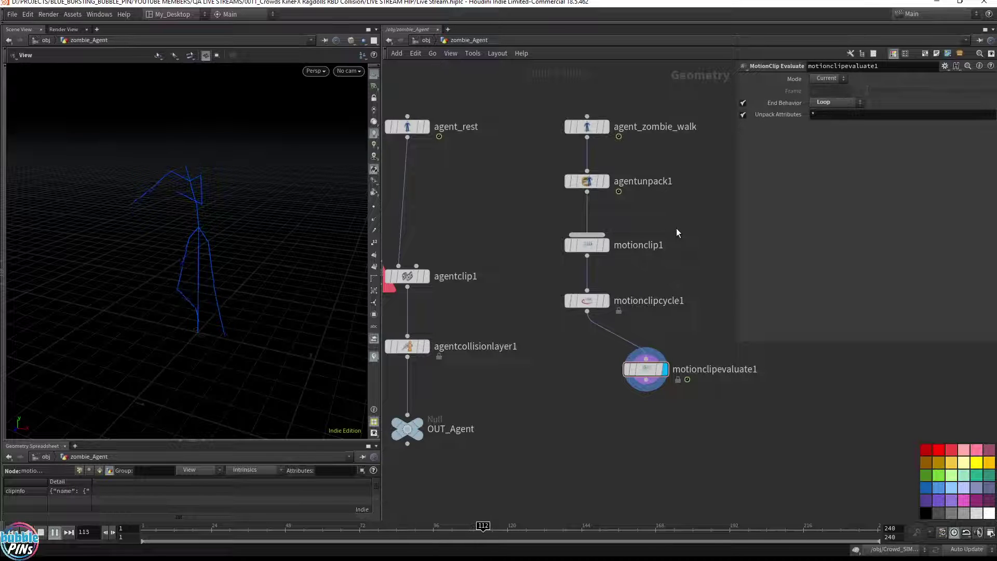
key("ctrl+Up")
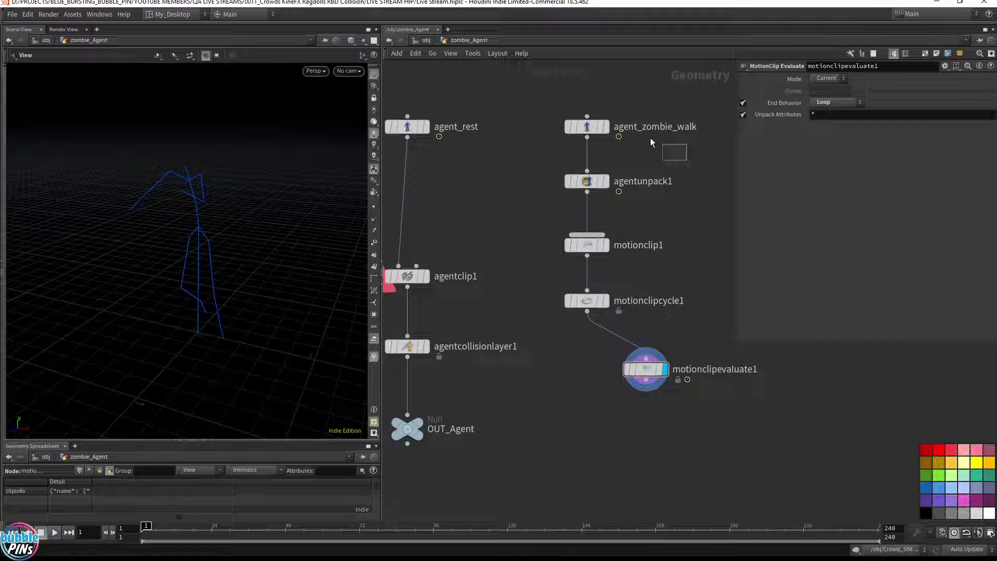
Review agent_zombie_walk and the three MotionClip nodes, and switch to the crowd topic list in Notepad.
left_click_drag(650, 138, 522, 91)
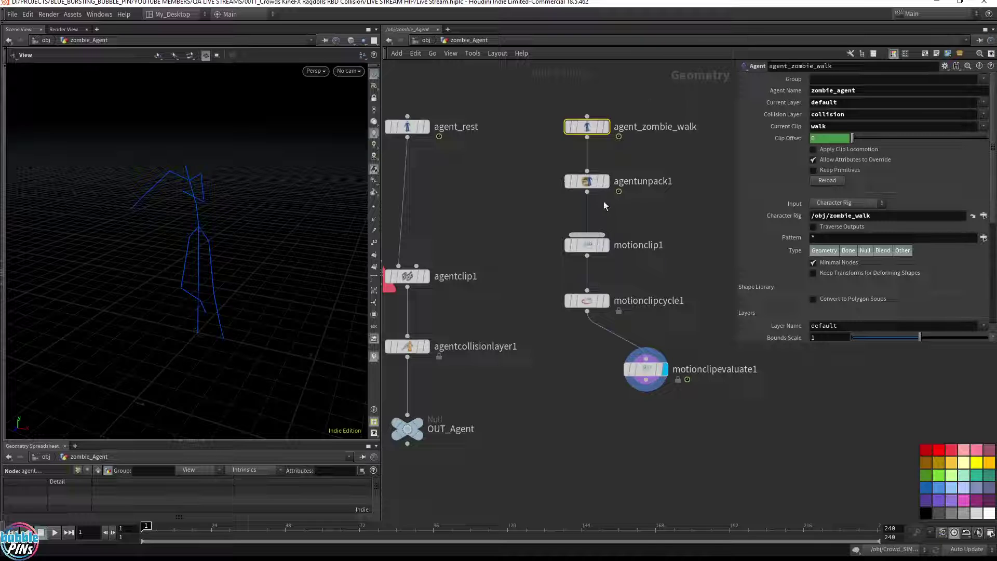
left_click_drag(669, 220, 562, 429)
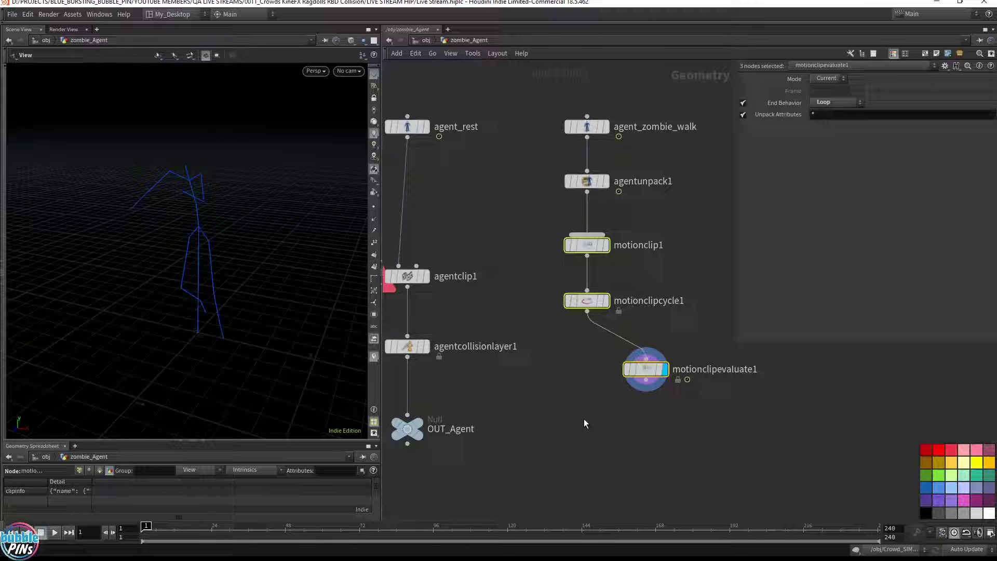
left_click_drag(747, 425, 549, 235)
key("alt+Tab")
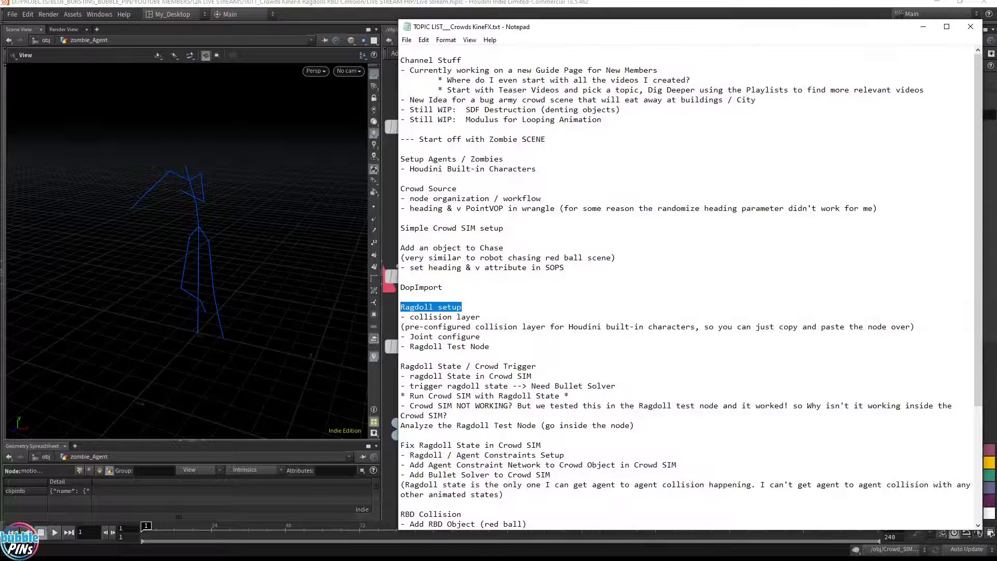
Review the Swap Rubber Toy and KineFX rig conversion section of the topic list, and return to Houdini.
scroll(686, 286, "down", 6)
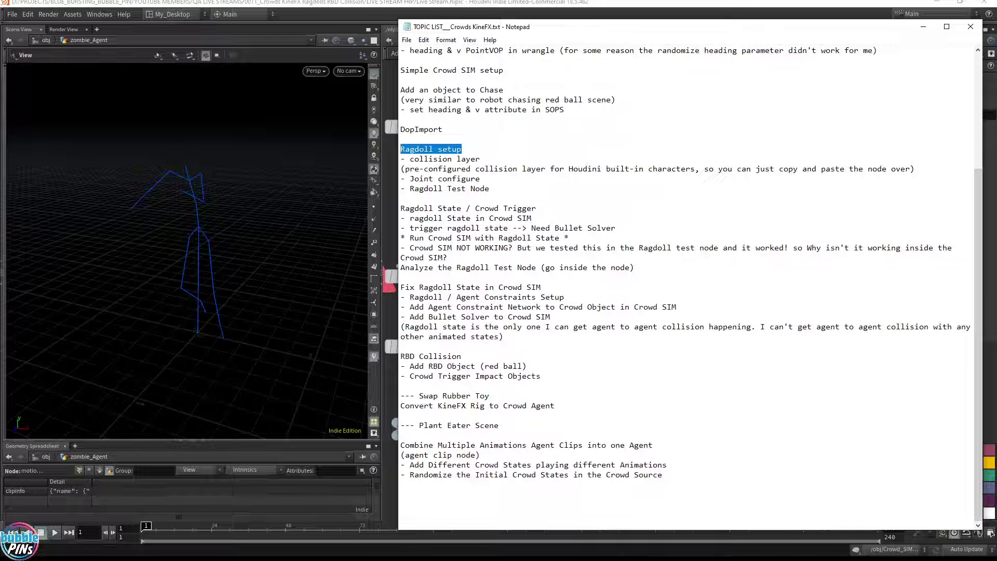
left_click_drag(554, 405, 401, 385)
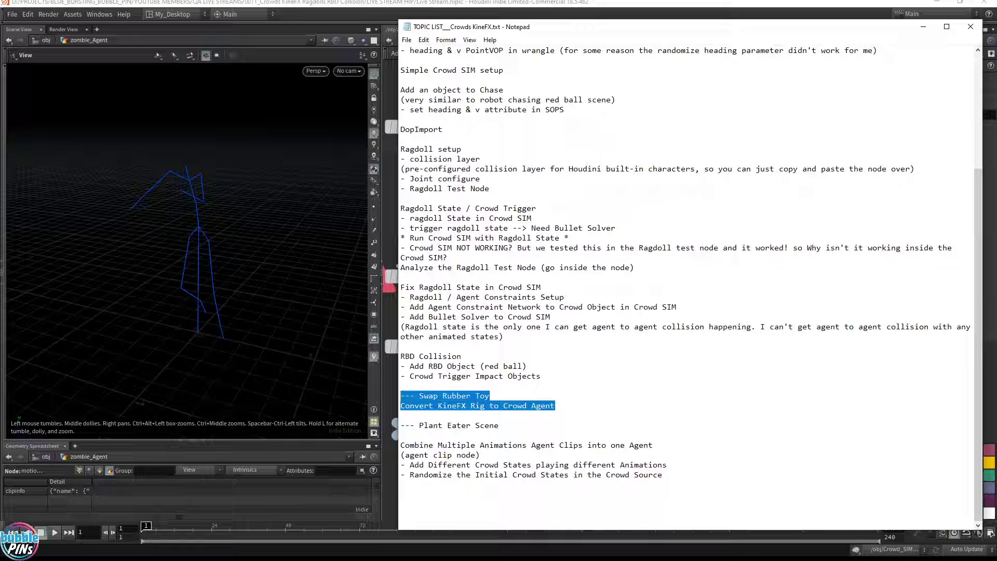
left_click_drag(566, 29, 996, 30)
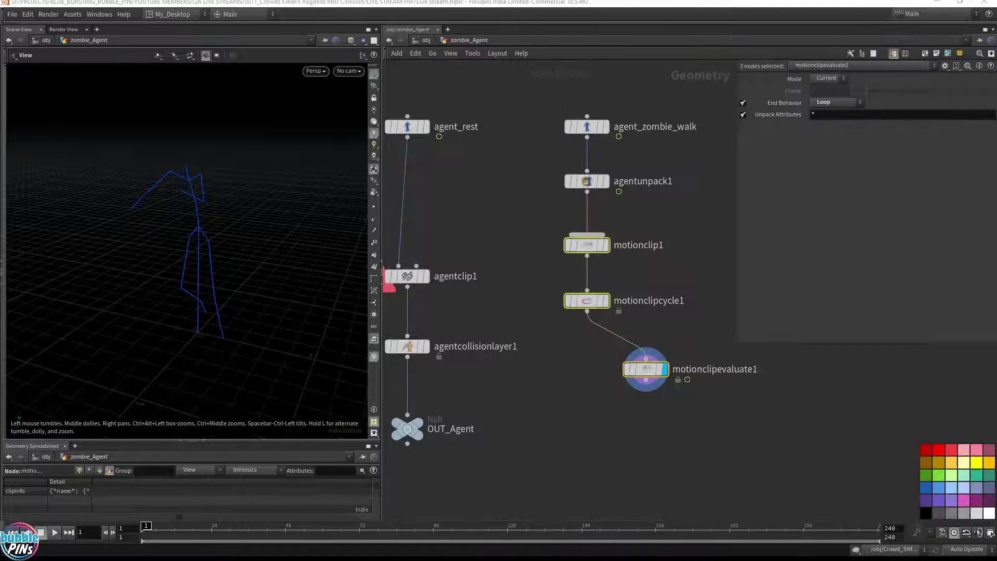
Delete the agent_zombie_walk branch with its unpack and MotionClip nodes, and move agent_rest closer to agentclip1.
left_click_drag(748, 445, 551, 228)
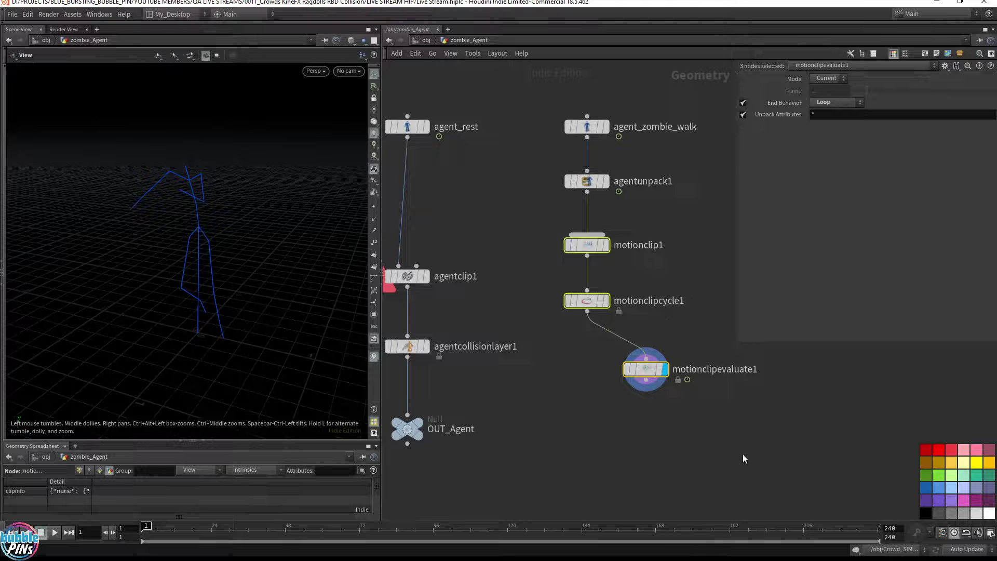
left_click_drag(742, 454, 530, 96)
key("Delete")
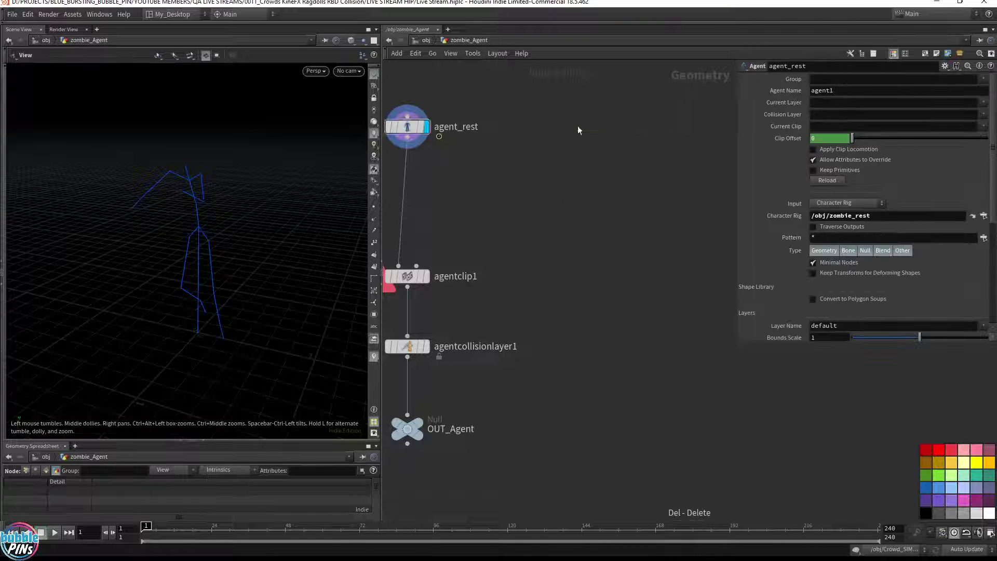
key("h")
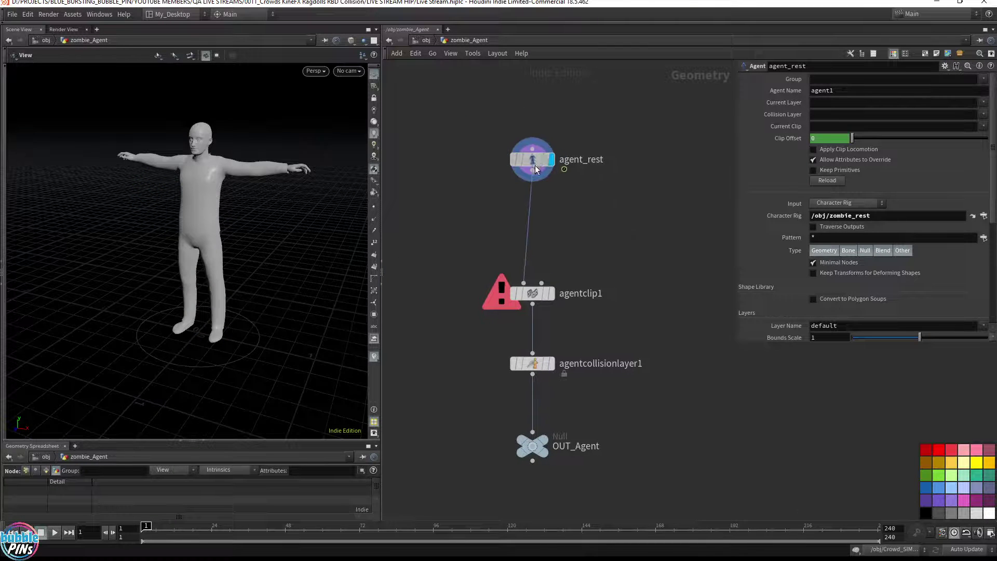
left_click_drag(535, 169, 531, 223)
key("h")
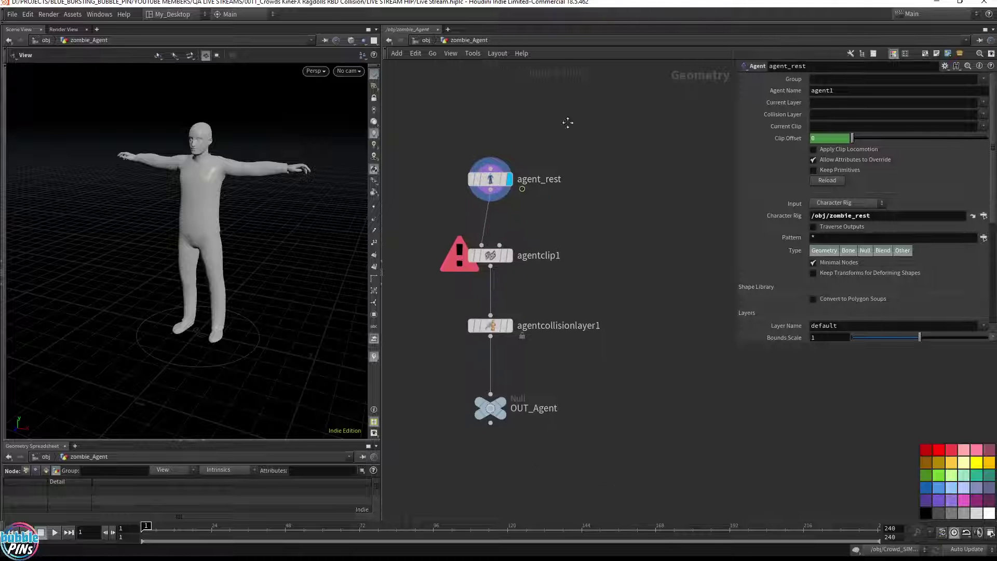
Display agentclip1 and set its clip input to Character Rig.
left_click(509, 257)
left_click(497, 258)
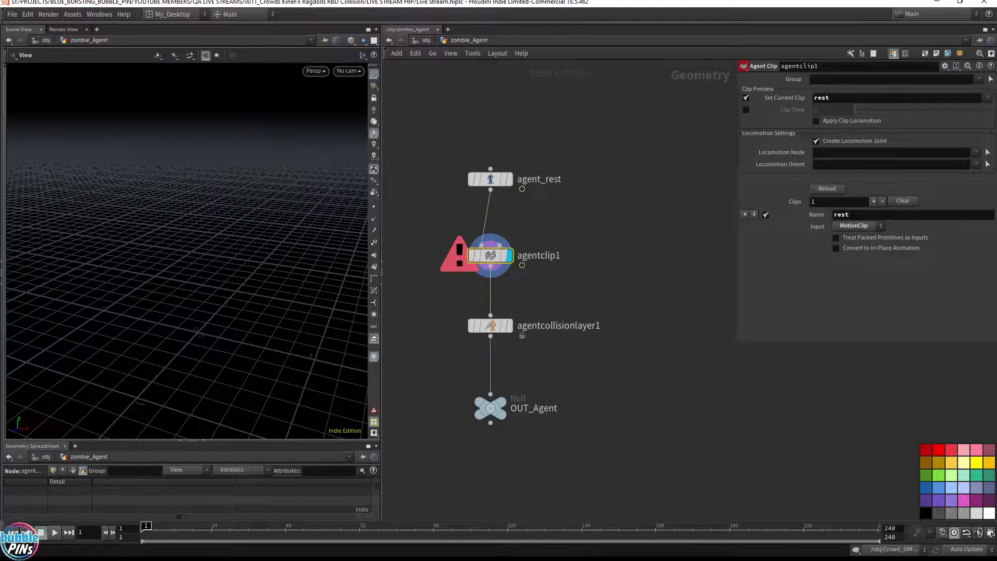
key("alt+Tab")
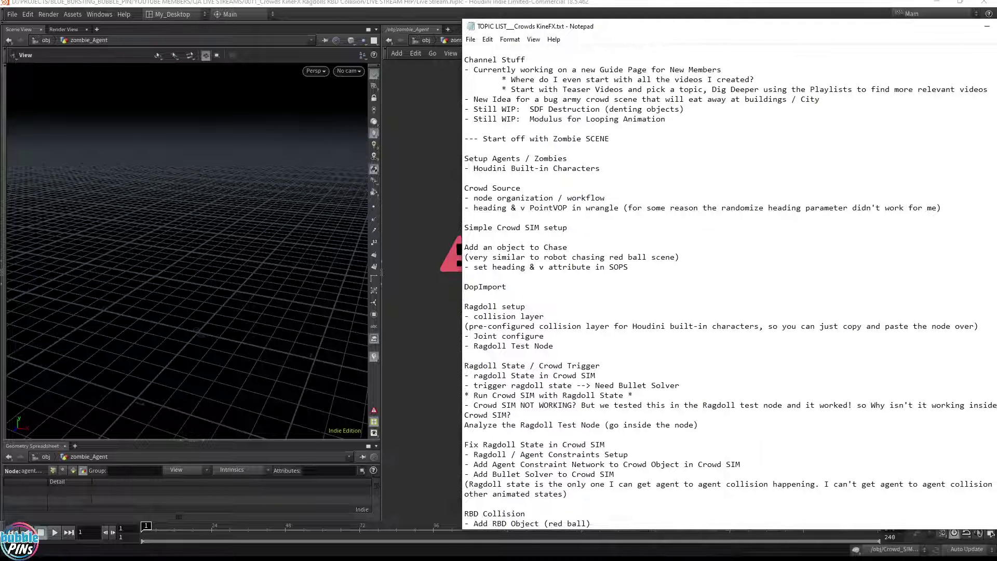
key("alt+Tab")
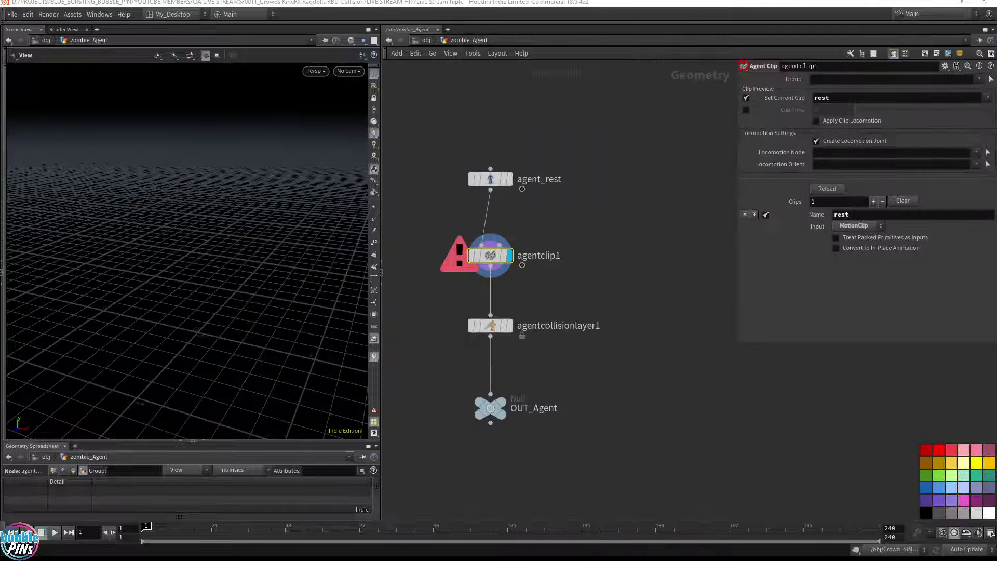
left_click_drag(625, 234, 411, 285)
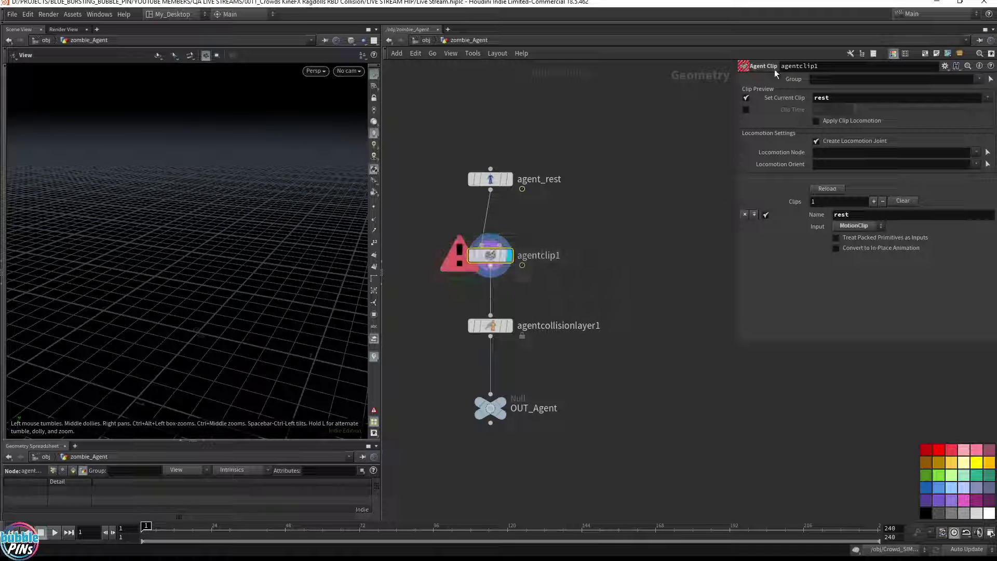
left_click(880, 227)
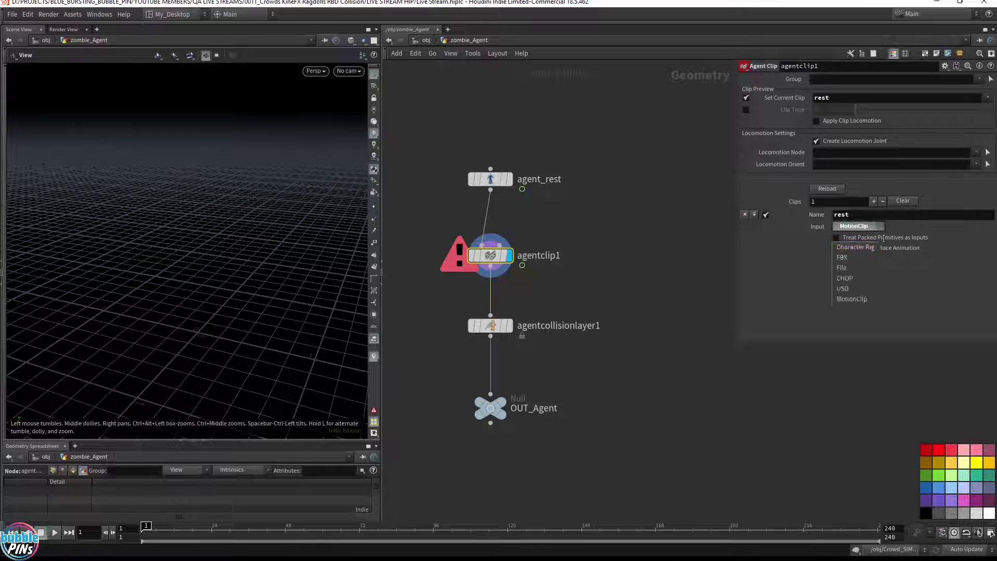
left_click(849, 248)
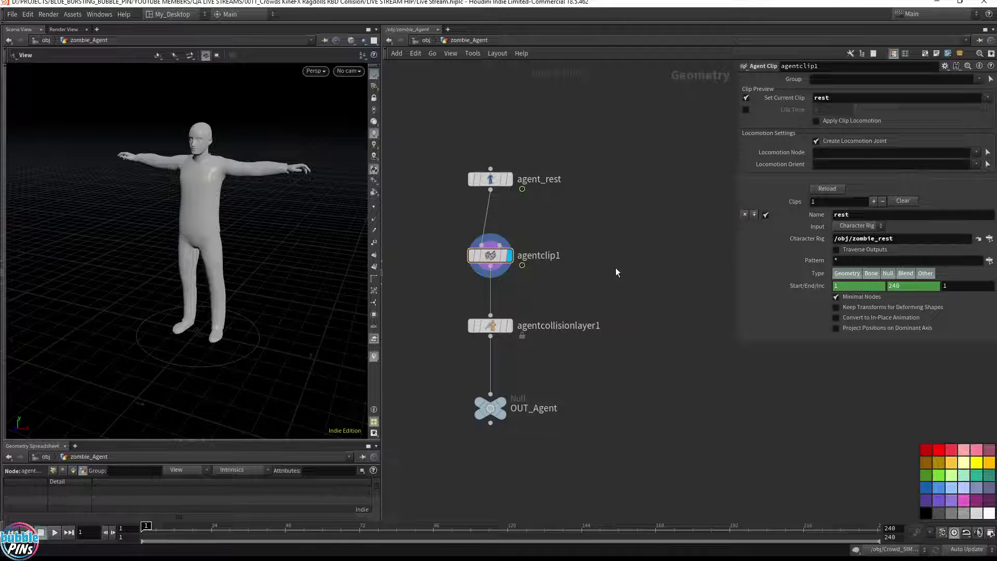
left_click(586, 272)
left_click_drag(581, 221, 479, 155)
left_click_drag(588, 226, 441, 276)
left_click(428, 136)
Name agentclip1's clip walk and set its Character Rig to /obj/zombie_walk.
left_click(490, 256)
double_click(841, 214)
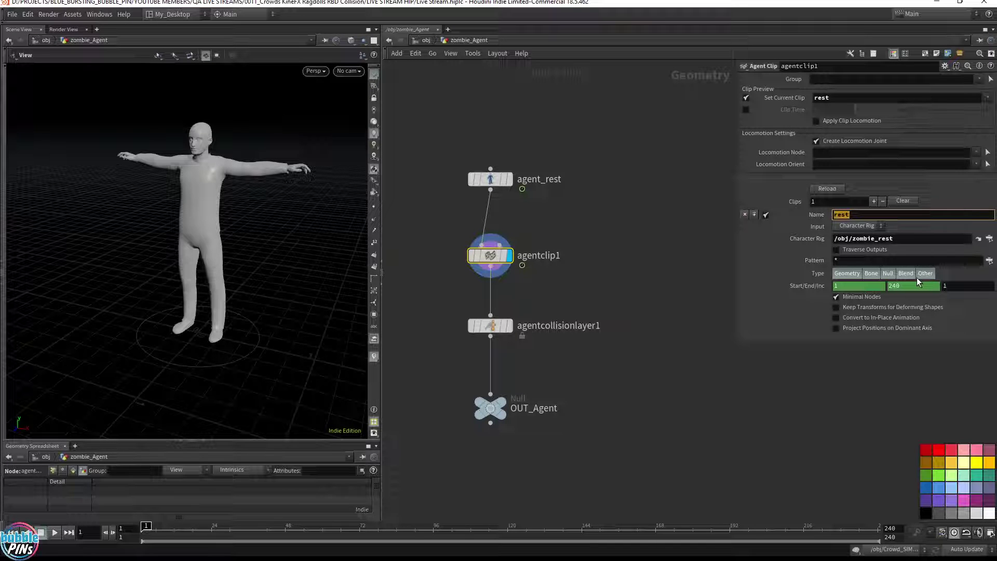
type("walk")
key("Return")
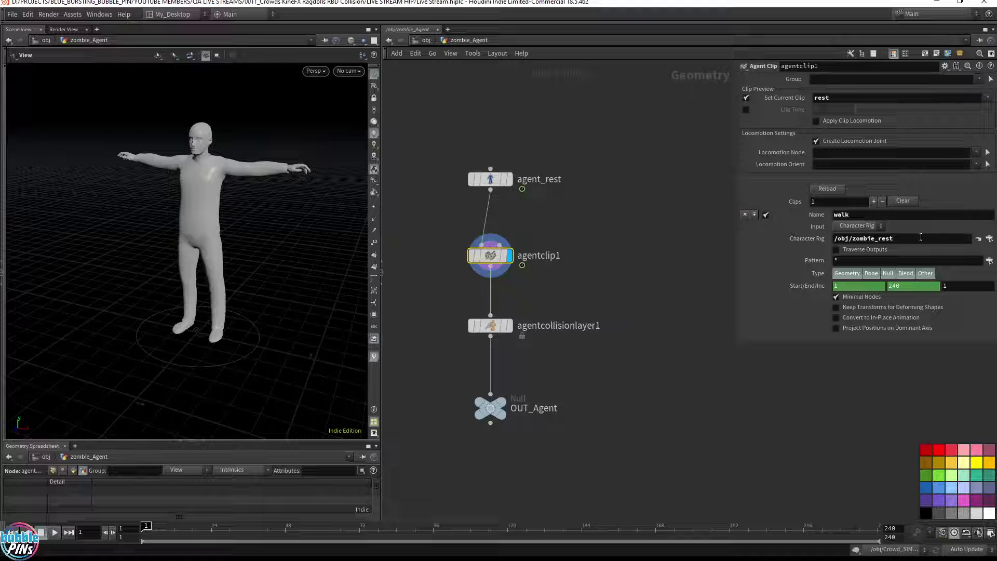
left_click(989, 238)
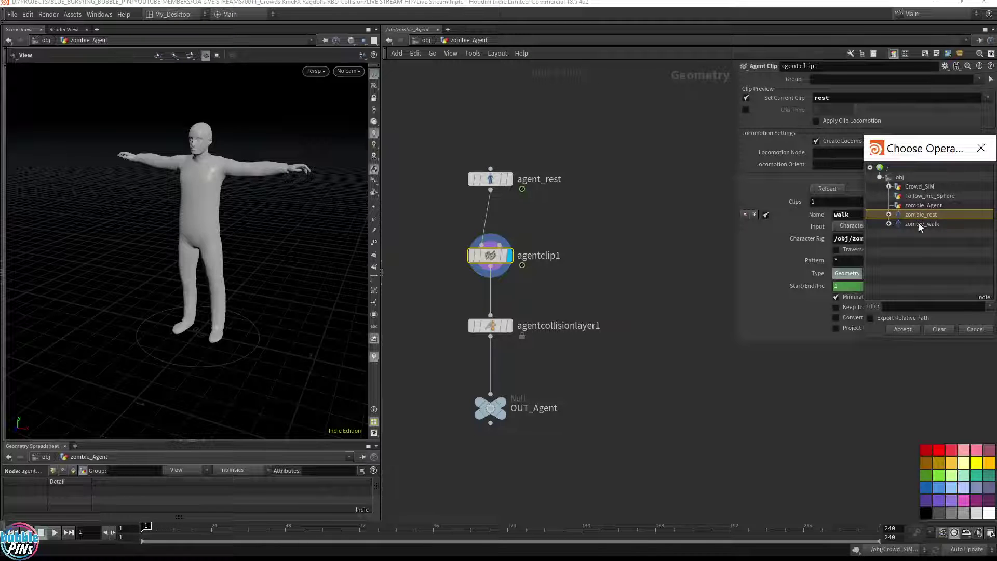
double_click(898, 223)
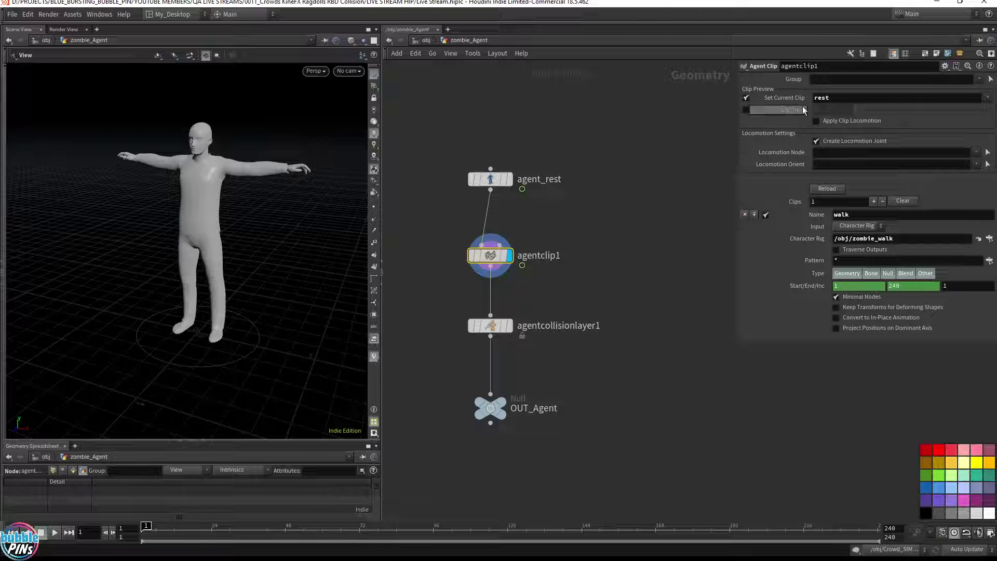
Set agentclip1's previewed current clip to walk and save the scene.
left_click(987, 97)
left_click(983, 122)
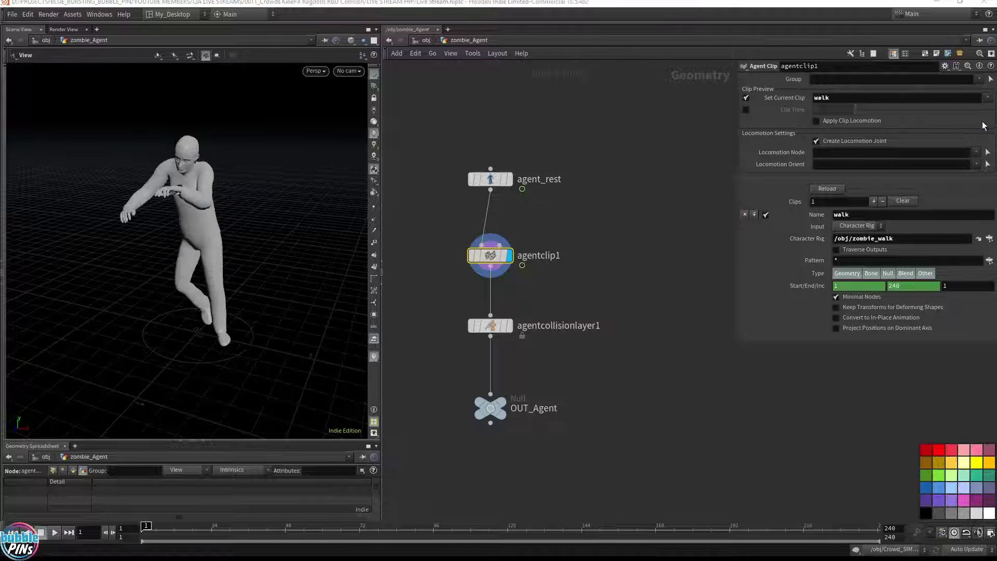
key("ctrl+s")
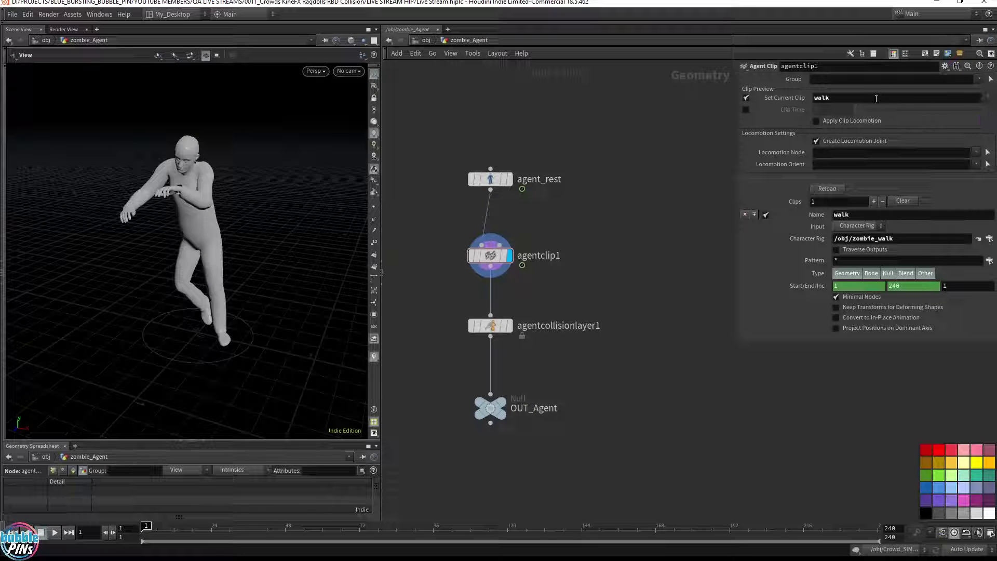
On agent_rest, set Agent Name to zombie_agent, Current Layer to default, Collision Layer to collision, and Current Clip to walk.
left_click(490, 179)
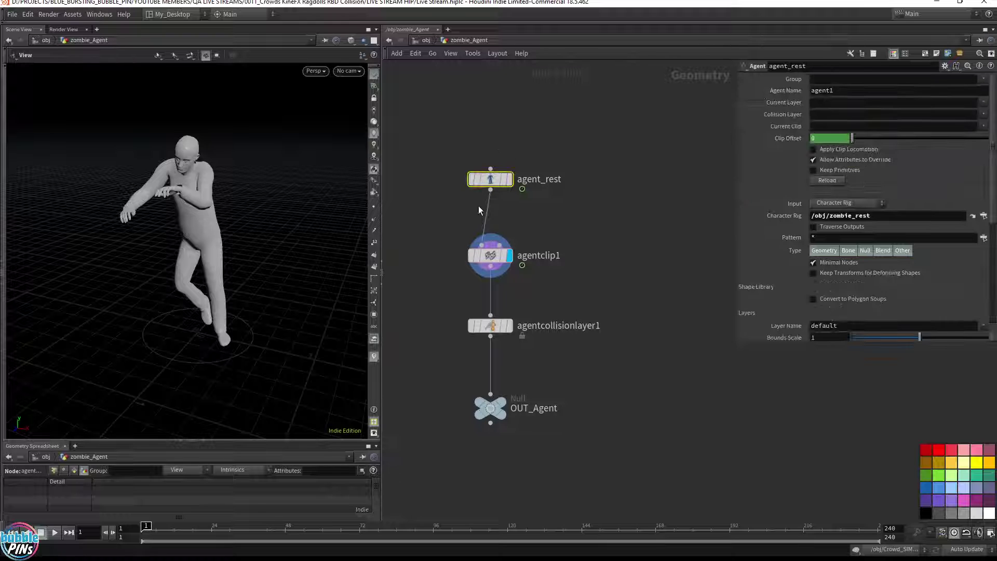
double_click(830, 90)
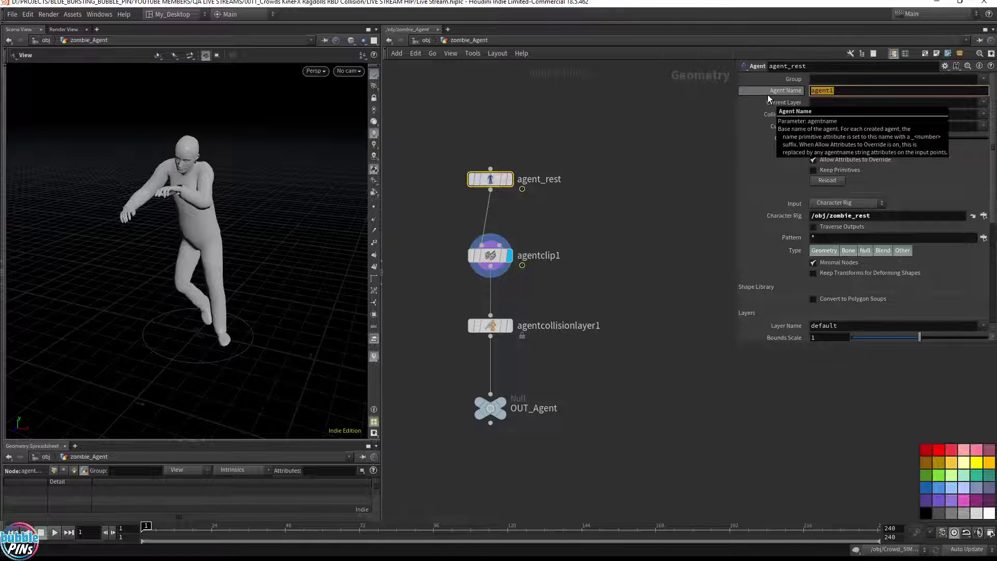
type("zombie_agent")
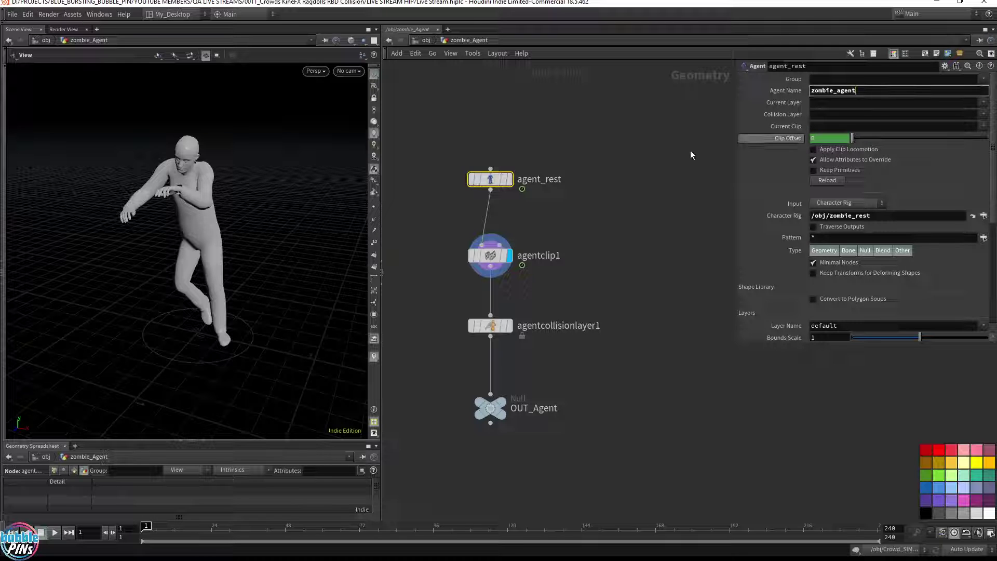
left_click(982, 102)
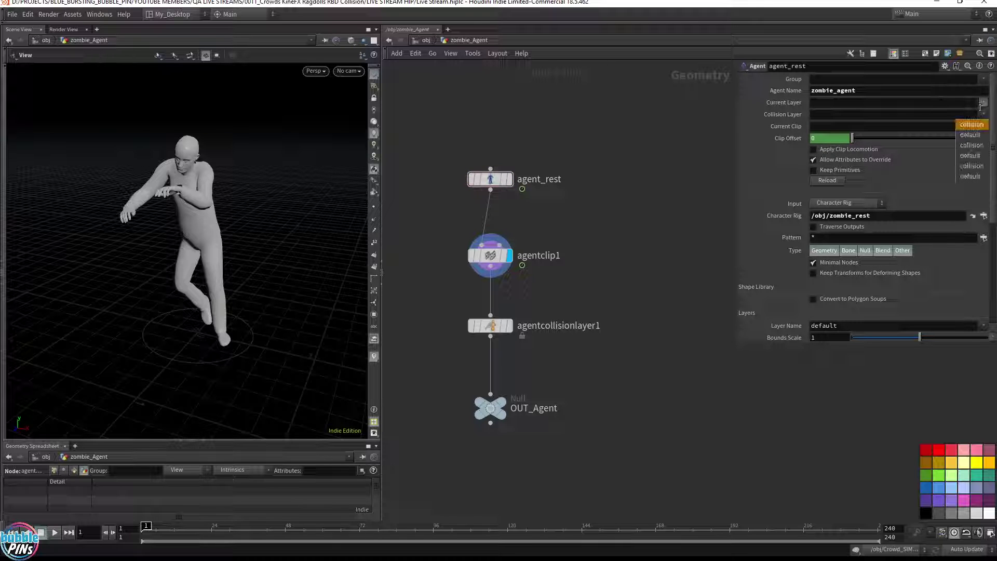
left_click(976, 135)
left_click(983, 114)
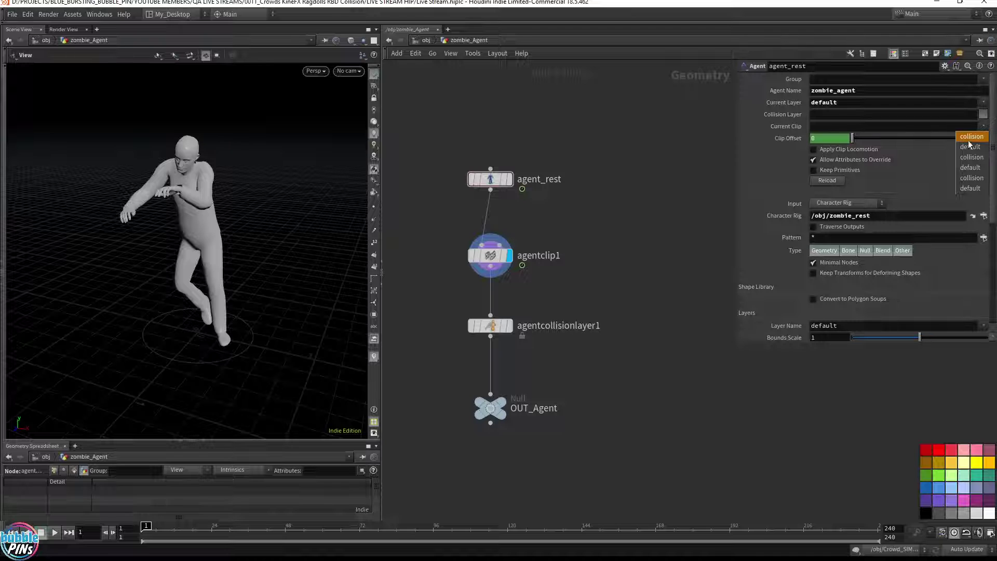
left_click(969, 138)
left_click(983, 126)
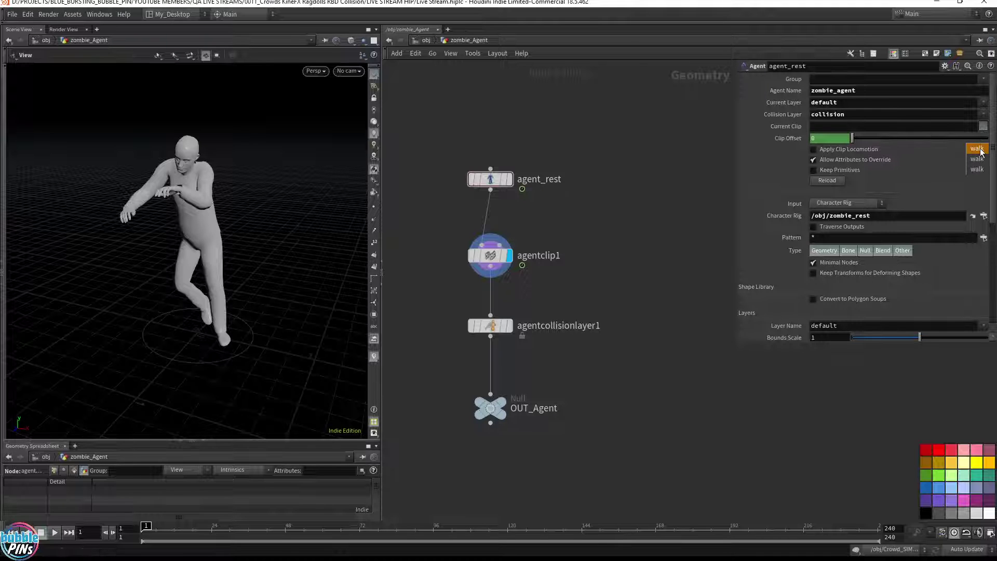
left_click(980, 151)
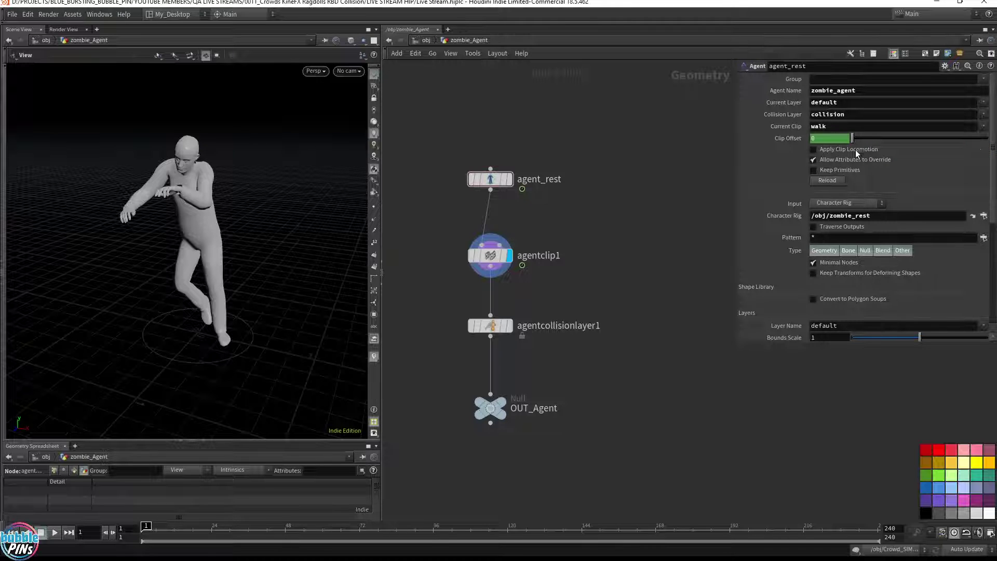
Review agent_rest's layer choices and its layer, clip and locomotion parameters.
left_click(987, 113)
left_click(985, 103)
left_click(984, 102)
scroll(903, 297, "down", 7)
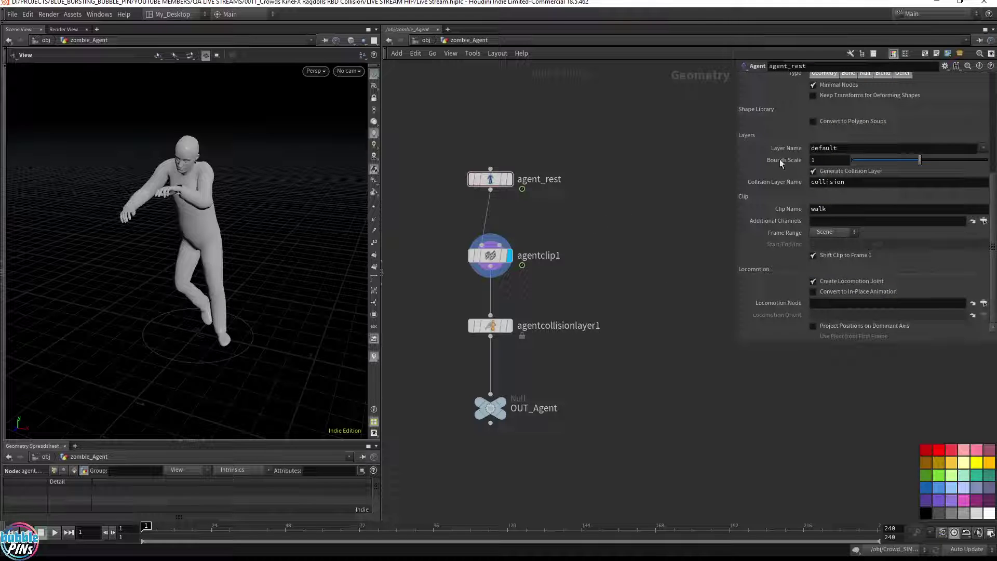
scroll(815, 145, "up", 7)
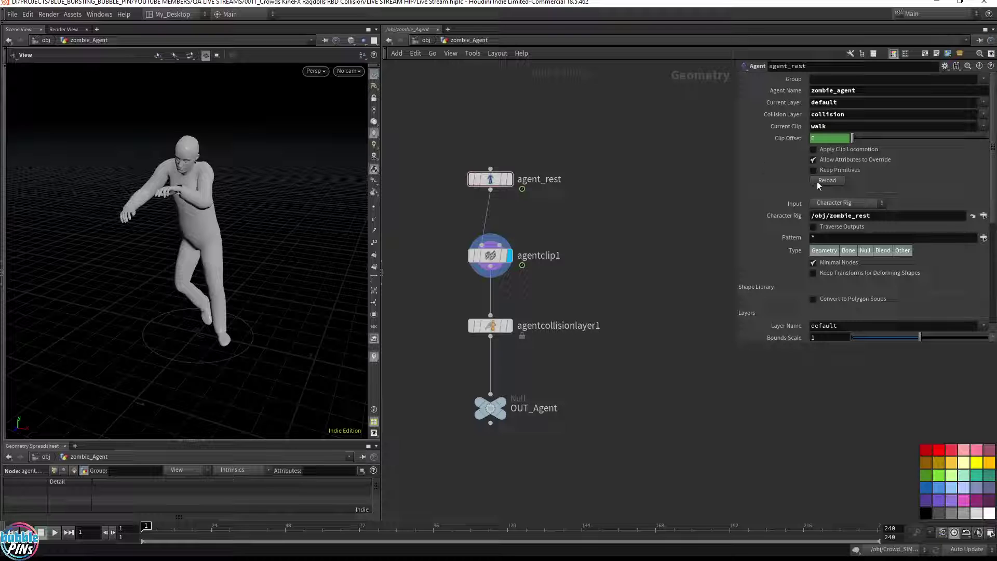
Display agent_rest, set its Clip Name to rest, and choose rest as its Current Clip.
left_click(509, 180)
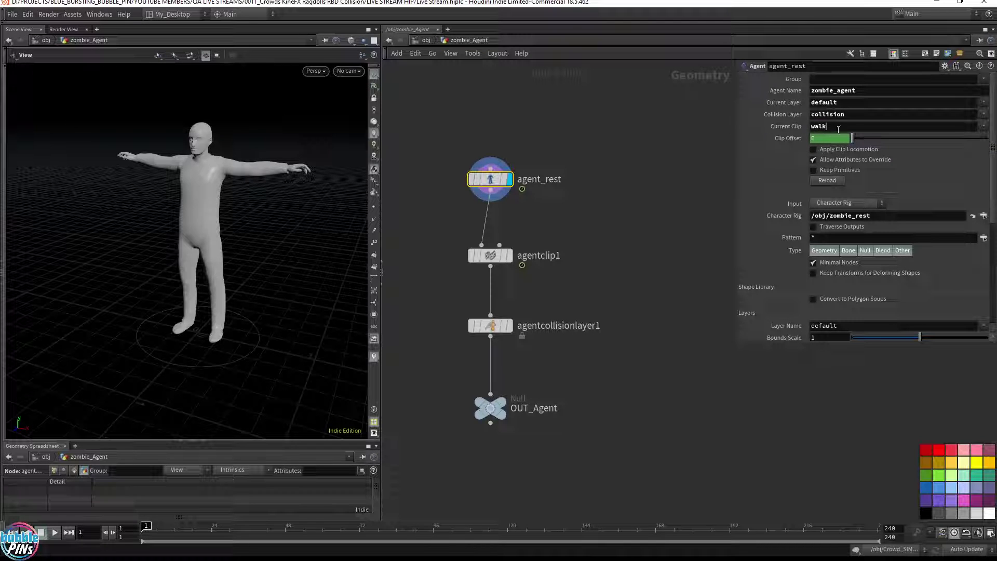
scroll(857, 291, "down", 6)
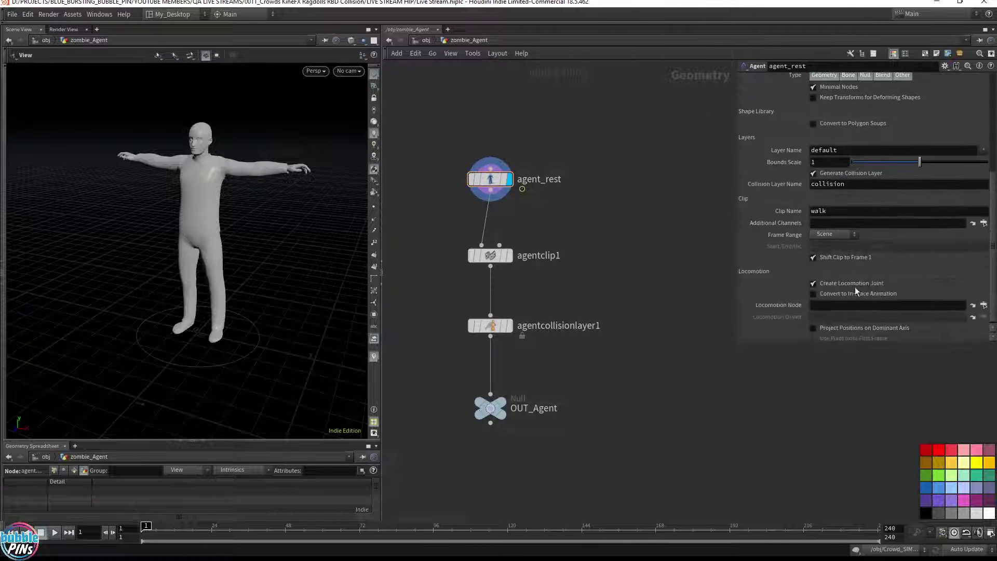
double_click(819, 211)
type("res")
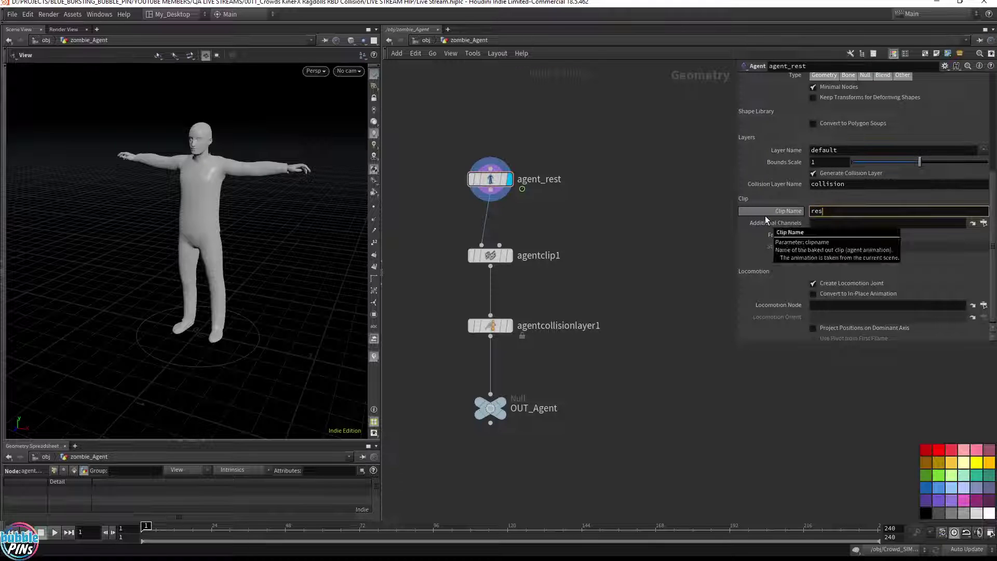
key("Return")
scroll(876, 188, "up", 6)
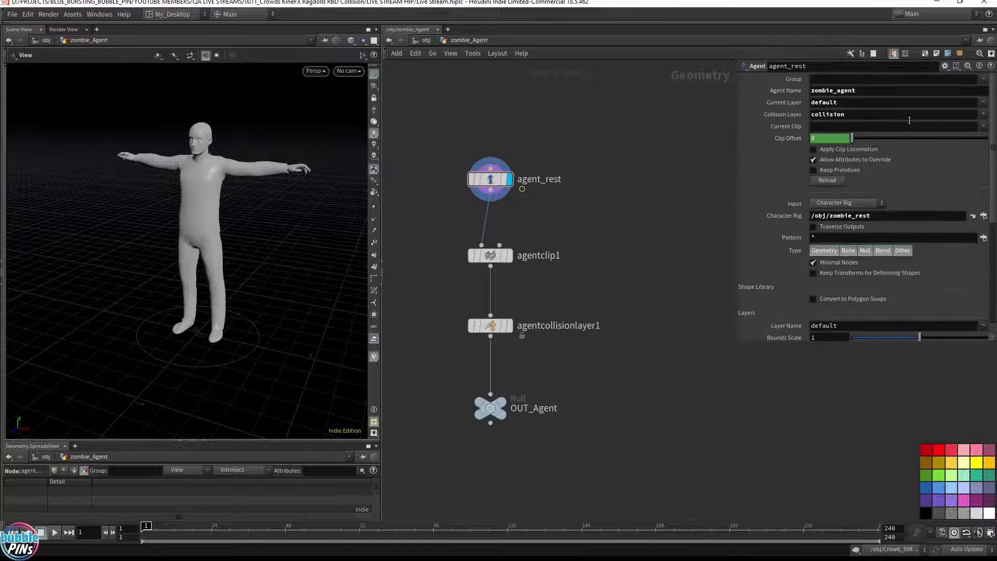
left_click(983, 126)
left_click(977, 149)
Display agentclip1 and set its previewed current clip to rest.
left_click(502, 260)
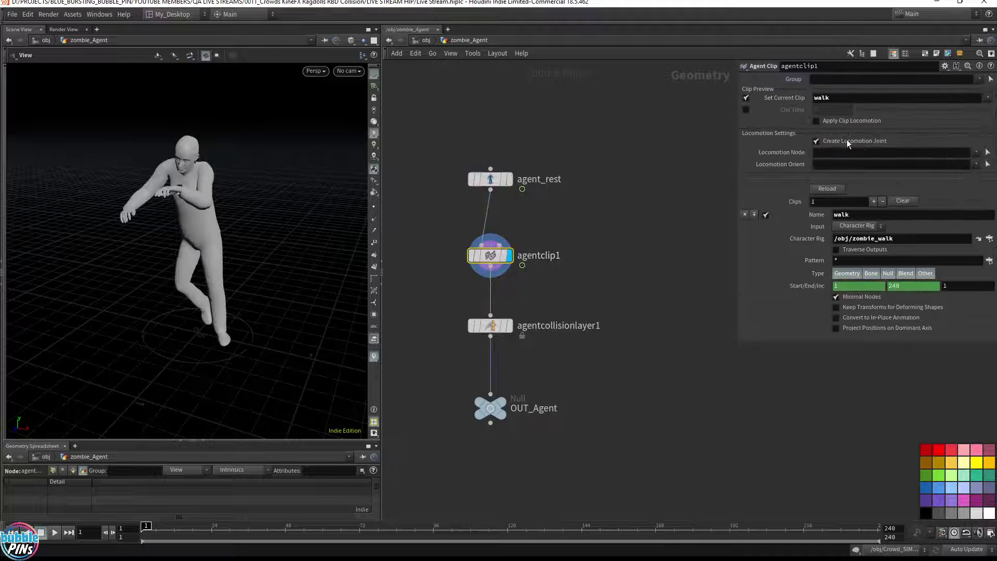
left_click(985, 99)
left_click(977, 124)
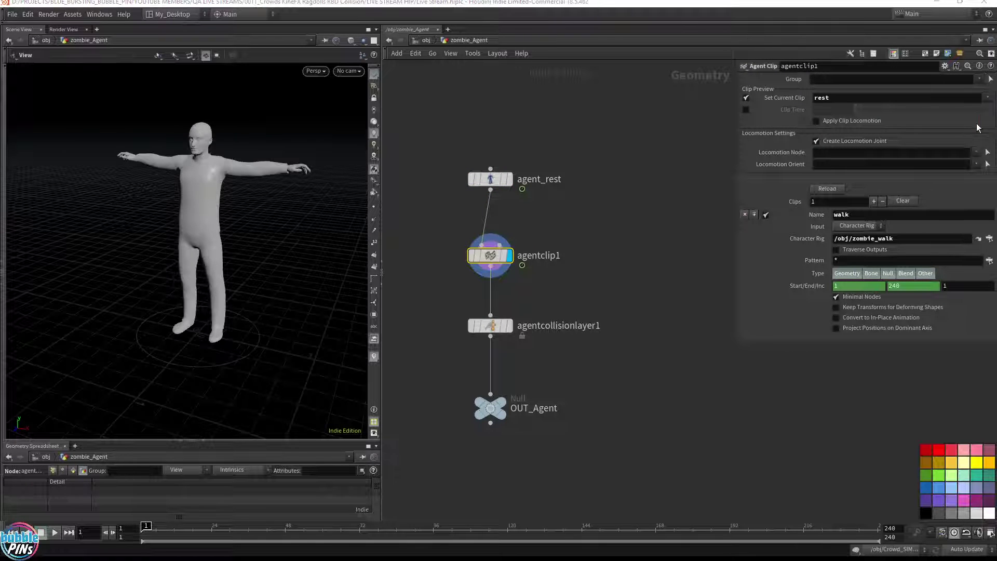
left_click(985, 98)
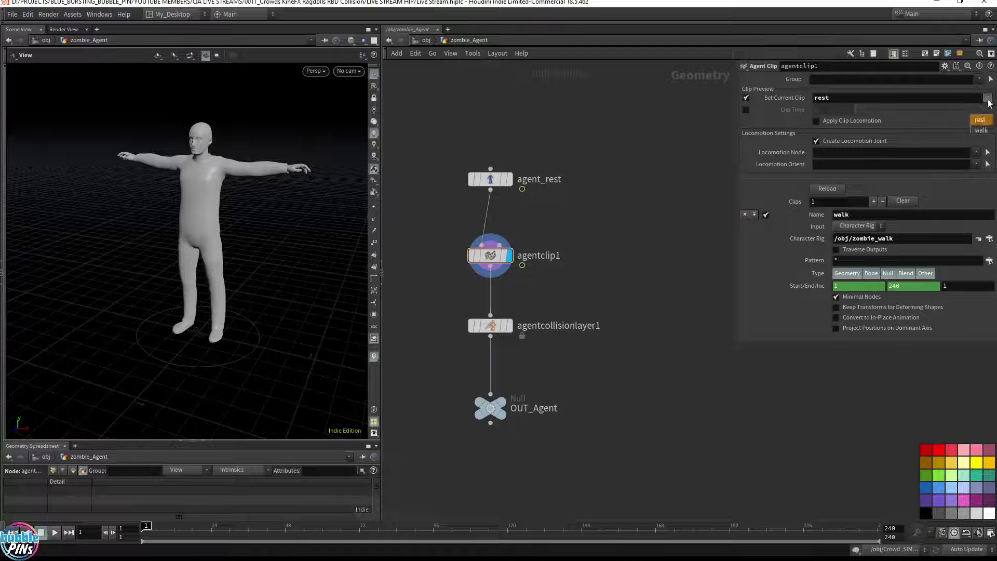
left_click(981, 120)
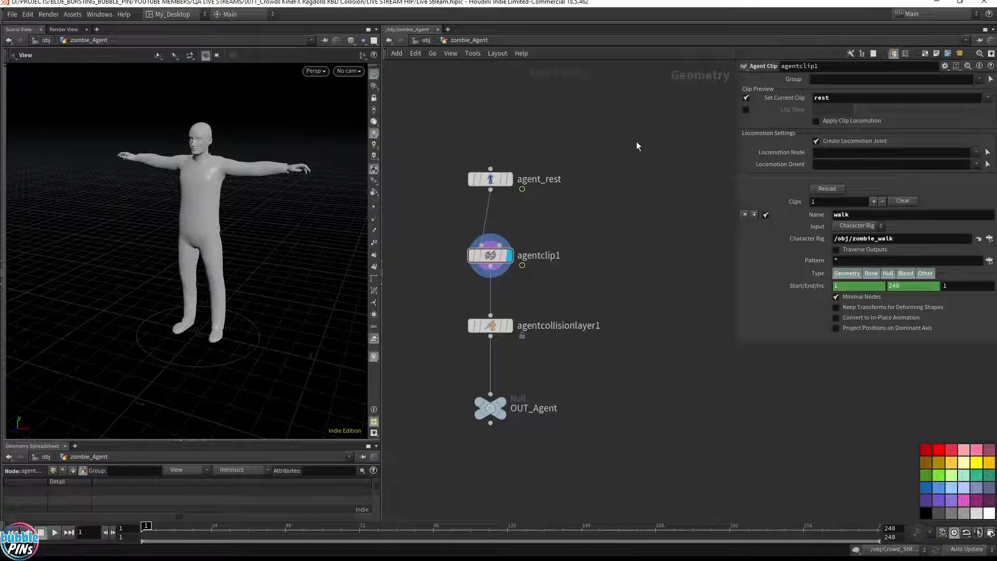
Compare the poses of agent_rest and agentclip1 by displaying each node in turn, ending on agentclip1.
left_click_drag(640, 131, 430, 207)
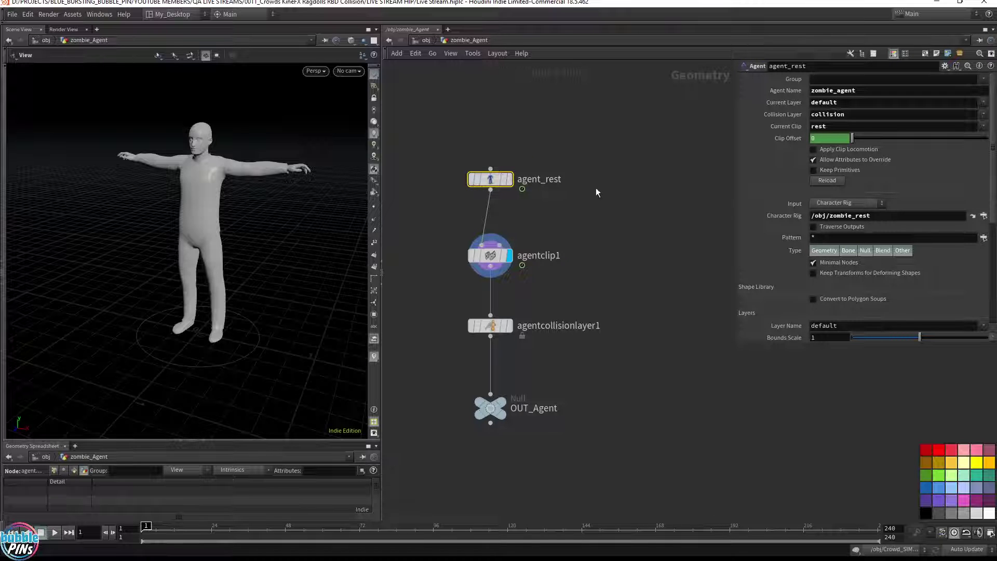
left_click_drag(543, 140, 457, 214)
left_click_drag(603, 138, 433, 203)
left_click(510, 179)
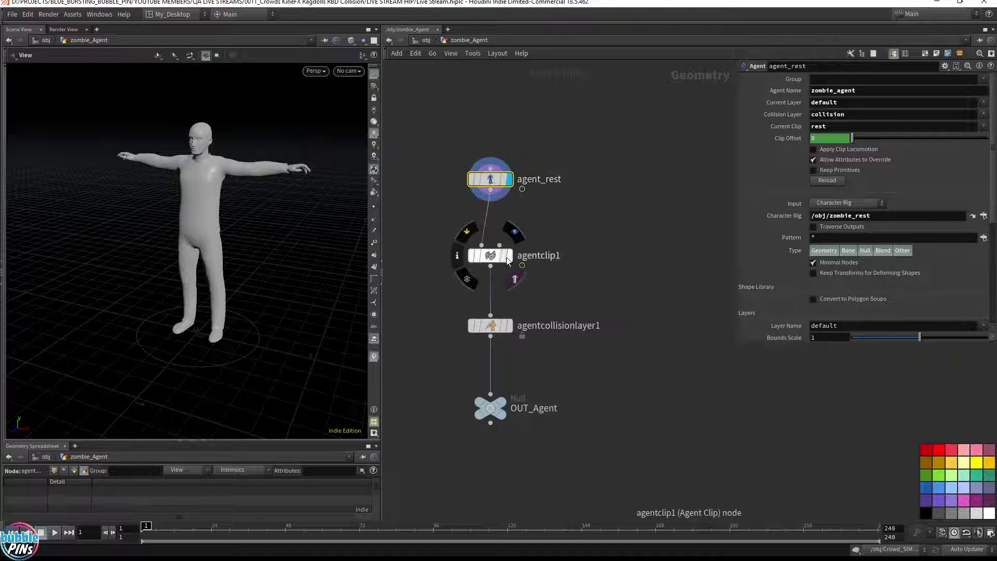
left_click(514, 232)
left_click(498, 256)
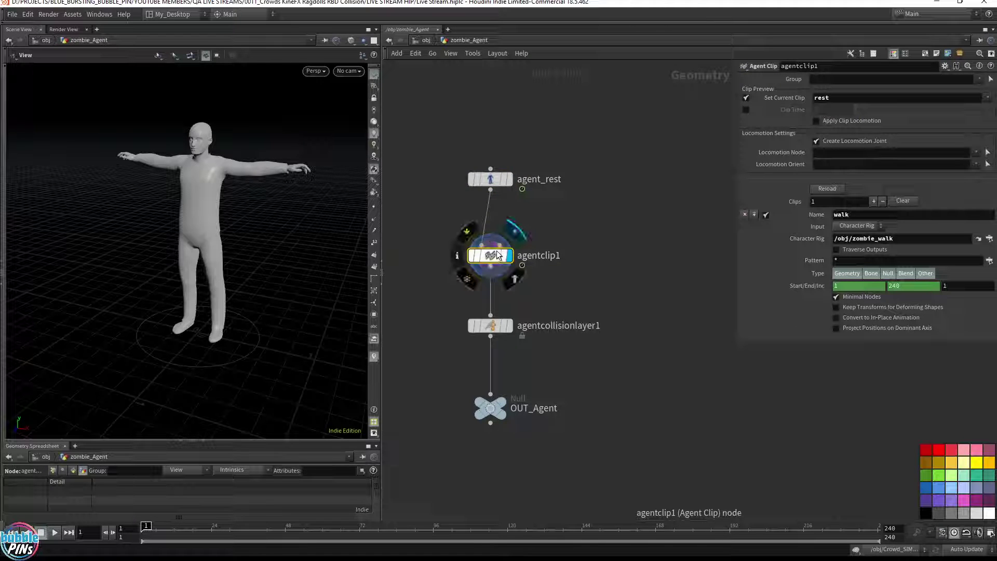
Preview the walk clip on agentclip1 and return its current clip to rest.
left_click(988, 97)
left_click(978, 131)
left_click(987, 99)
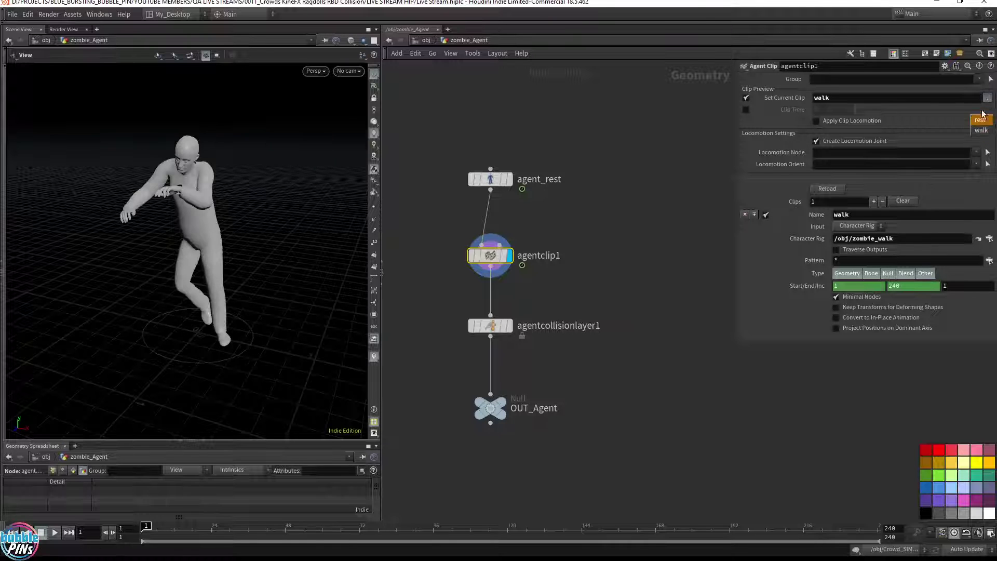
left_click(979, 119)
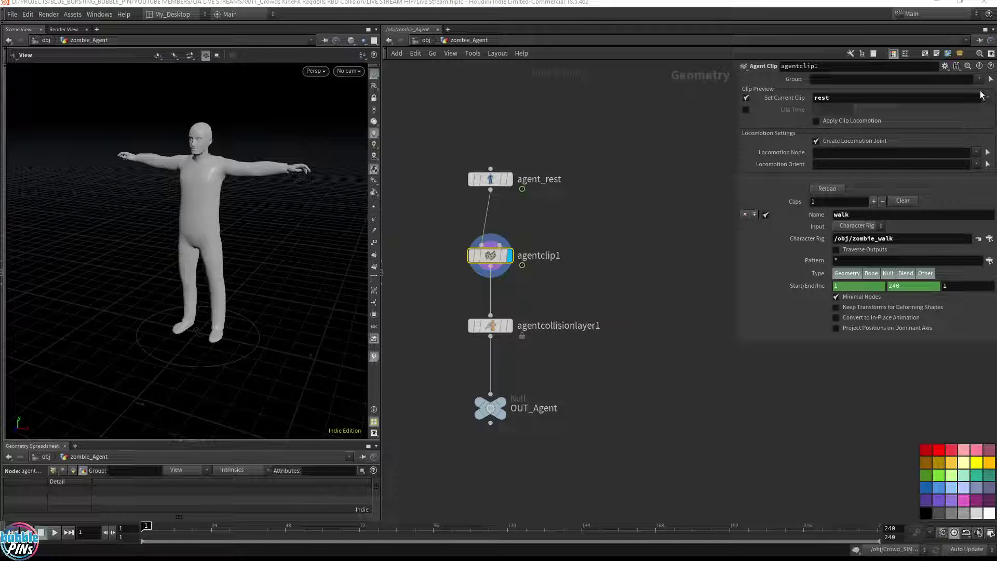
left_click_drag(840, 98, 781, 108)
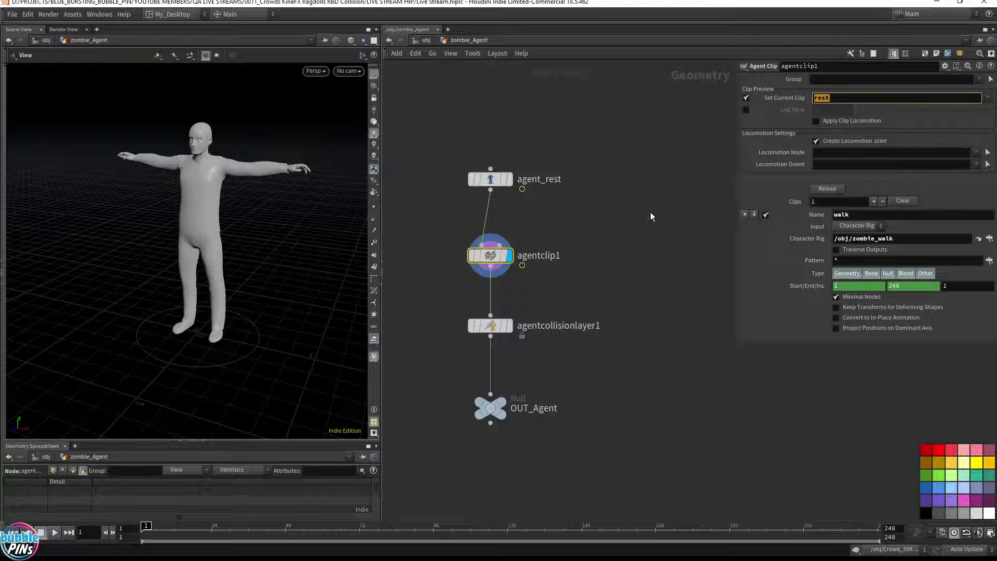
Display agentcollisionlayer1 and show its parameters.
left_click(510, 326)
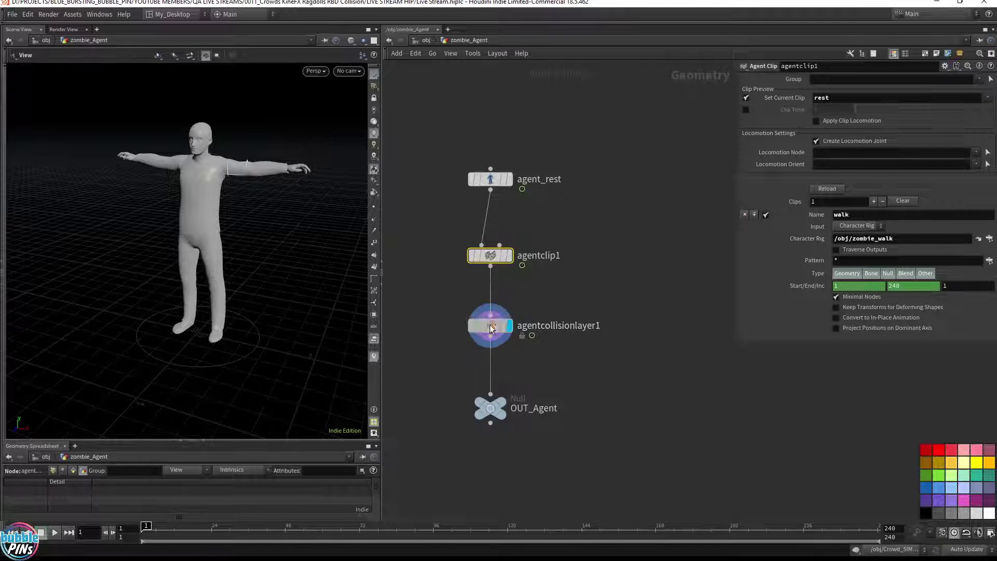
left_click(491, 325)
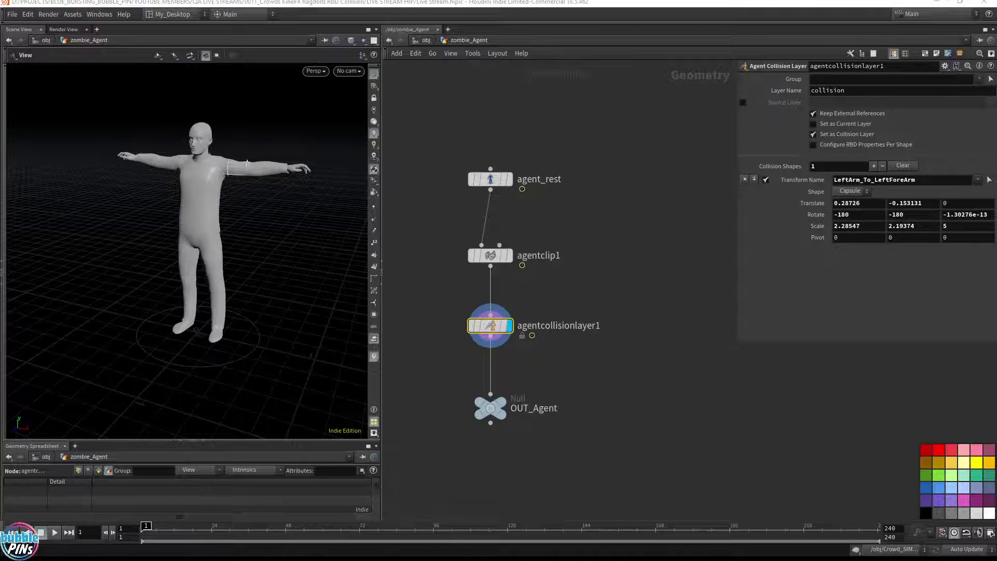
Switch to the live chat in Firefox and read the messages on the Exoside Quadremesh plugin and agent self-collision, returning to Houdini.
key("alt+Tab")
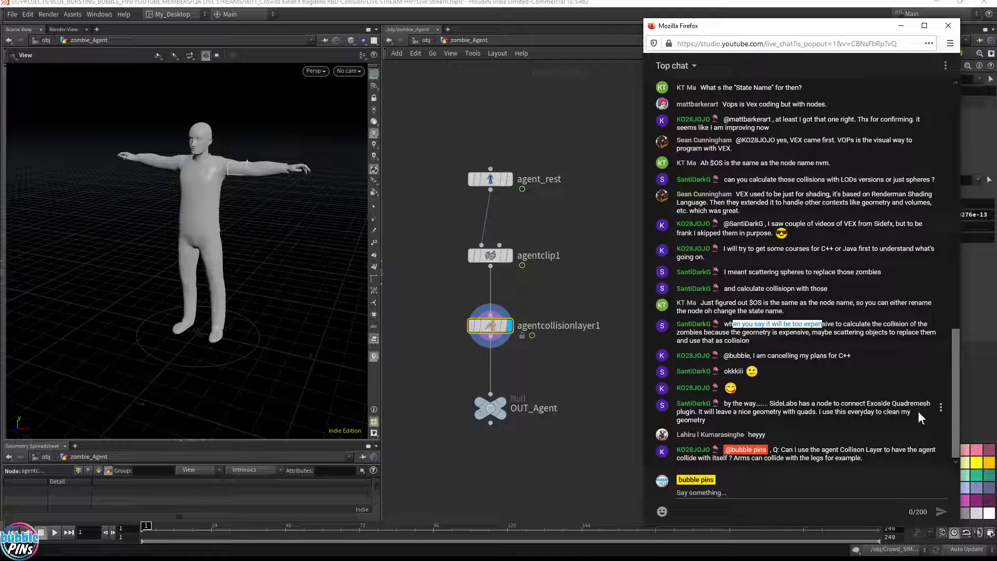
left_click_drag(887, 404, 923, 404)
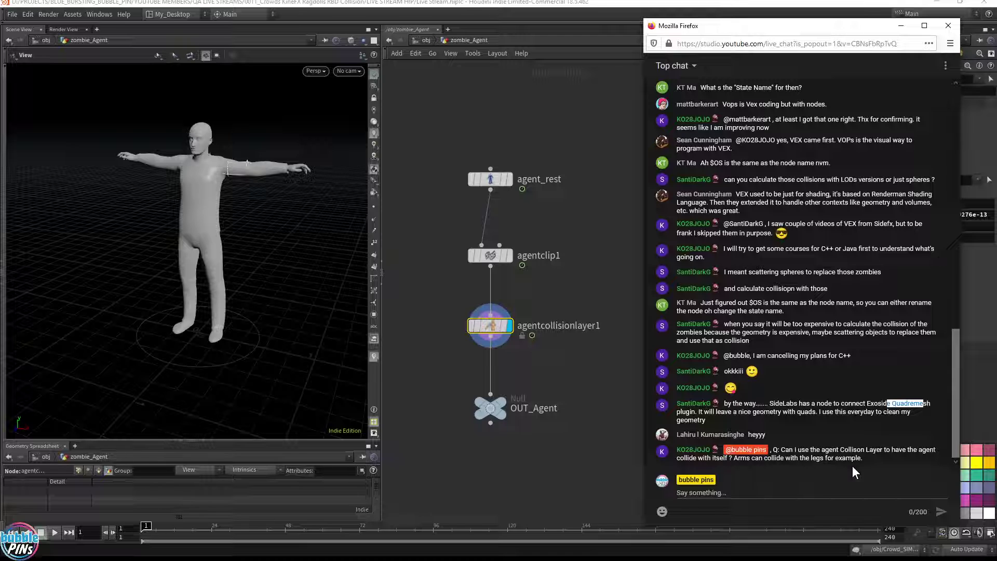
left_click_drag(866, 459, 785, 450)
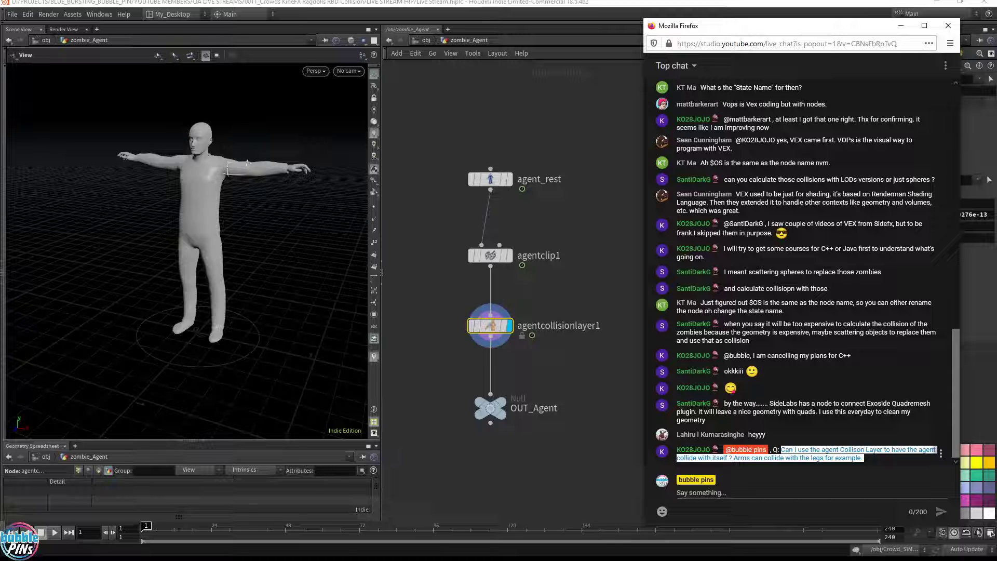
left_click(579, 461)
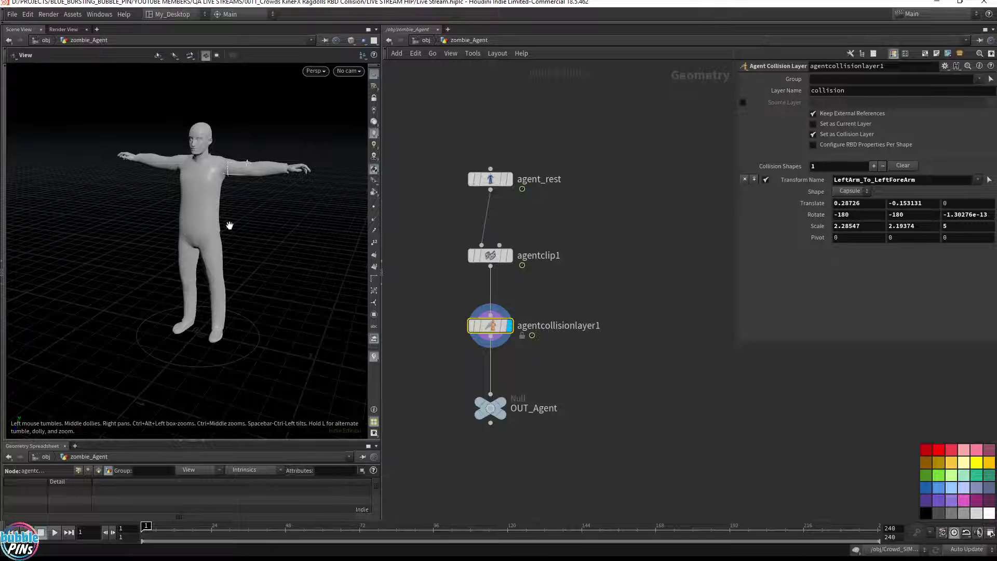
Enter viewport editing of agentcollisionlayer1's collision shapes with the scene view maximized on the agent's left arm.
left_click_drag(232, 224, 278, 140)
middle_click_drag(279, 141, 441, 137)
scroll(447, 137, "down", 1)
right_click_drag(362, 179, 323, 249)
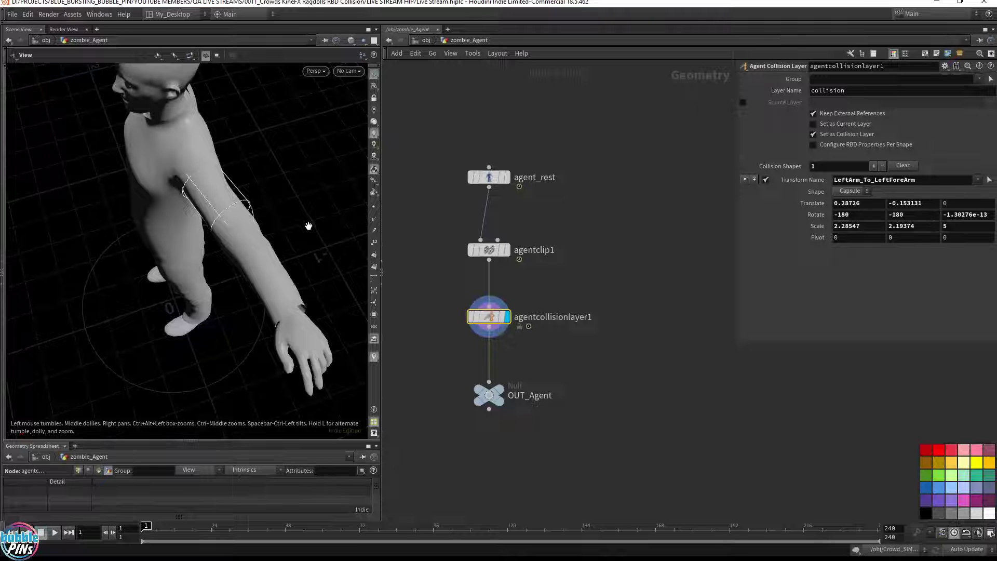
key("Return")
key("ctrl+b")
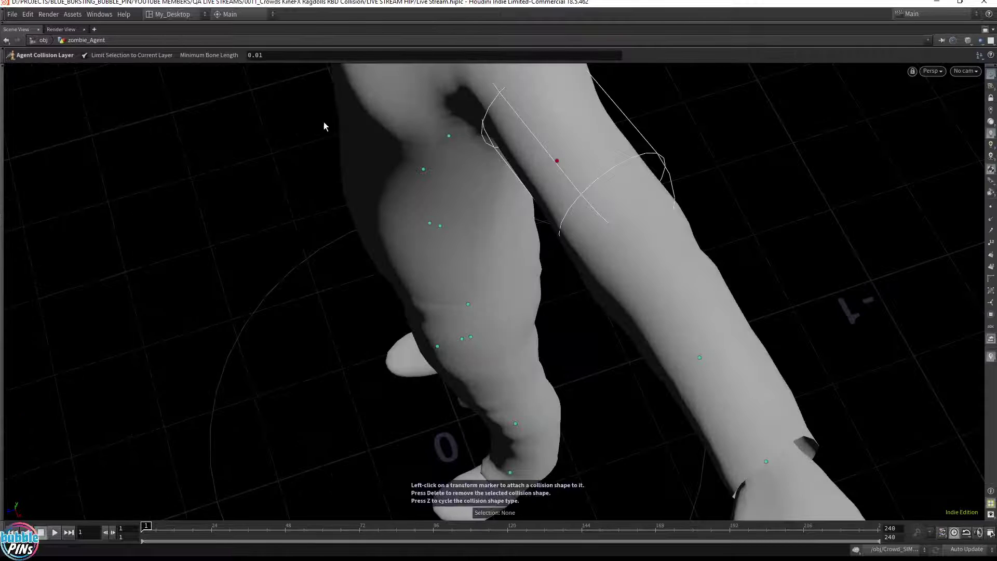
key("Escape")
left_click_drag(714, 232, 590, 426)
key("Return")
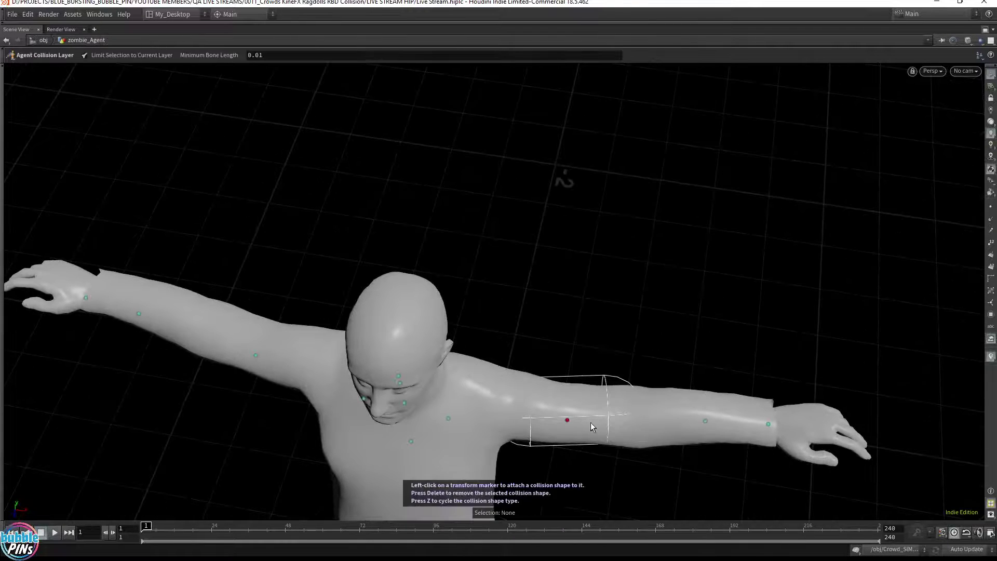
Attach a capsule collision shape to LeftForeArm_To_LeftHand and resize its bounds to cover the forearm from elbow to wrist.
left_click(706, 421)
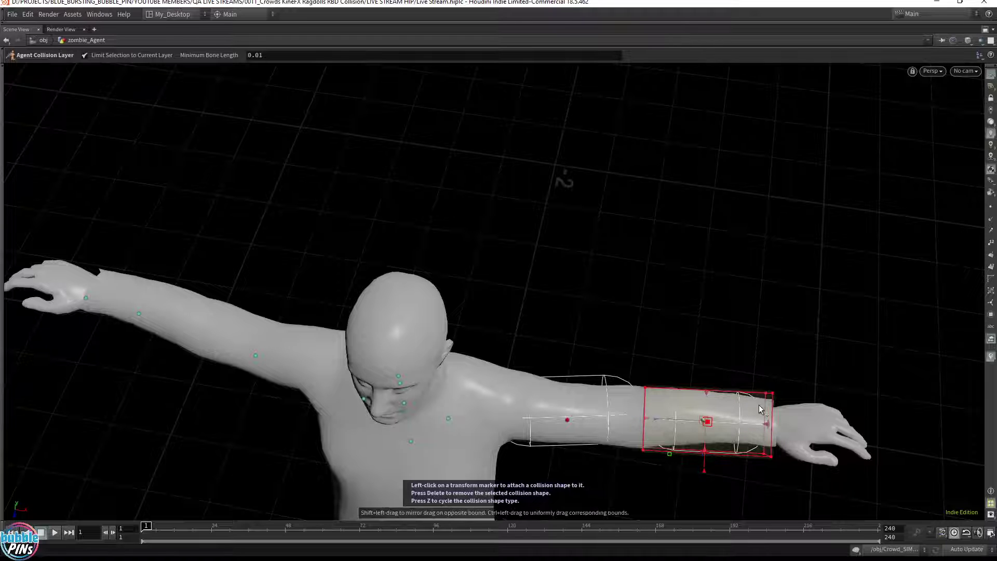
left_click_drag(758, 404, 740, 201, "alt")
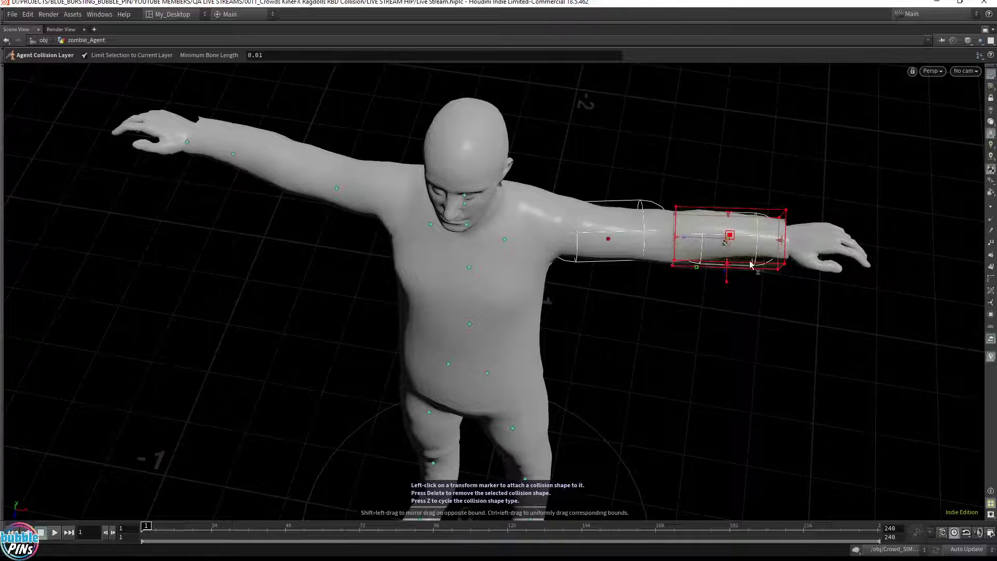
left_click_drag(753, 278, 764, 183, "alt")
right_click_drag(704, 226, 876, 215, "alt")
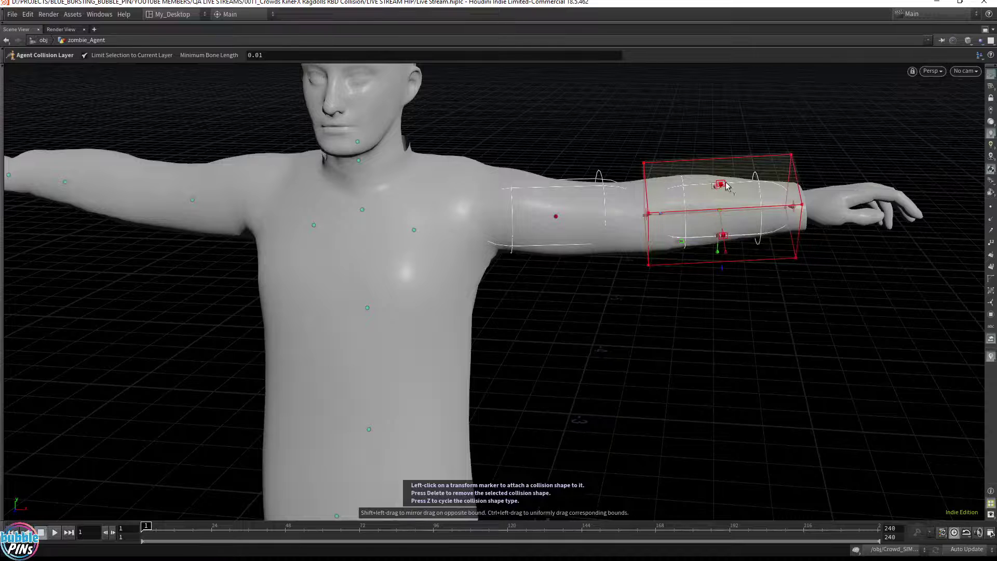
left_click_drag(723, 183, 778, 151)
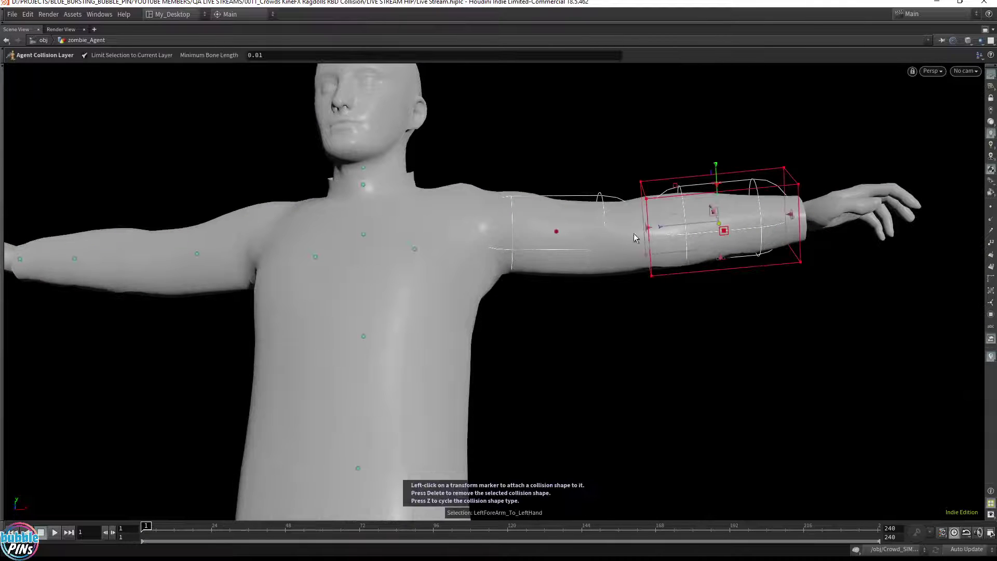
left_click_drag(648, 231, 628, 239)
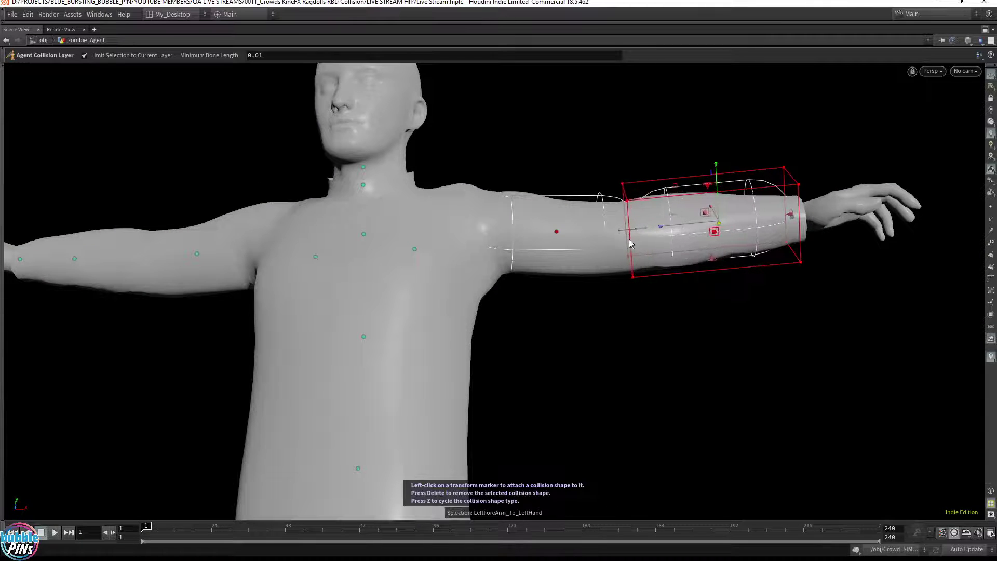
left_click_drag(798, 218, 813, 217)
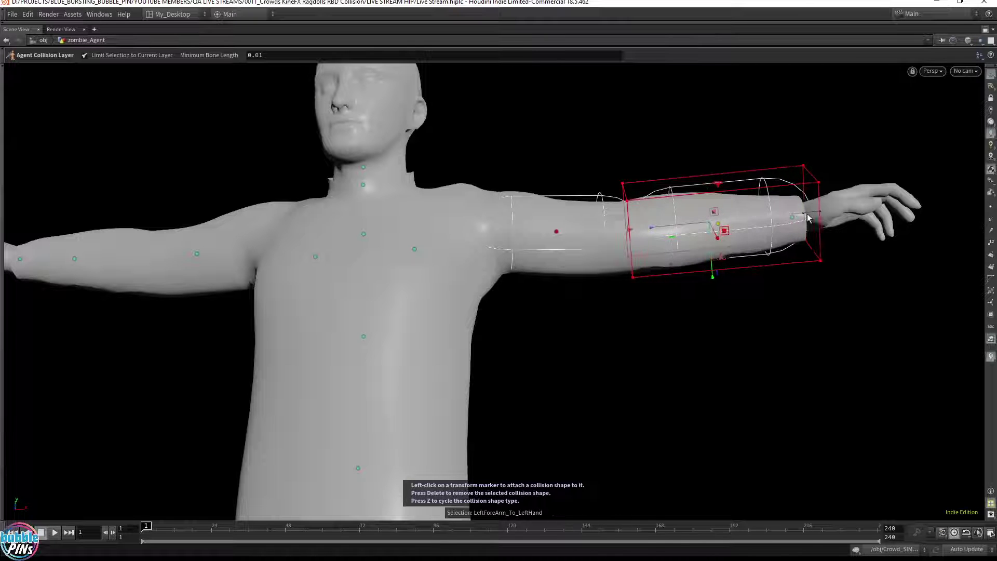
left_click_drag(716, 186, 717, 191)
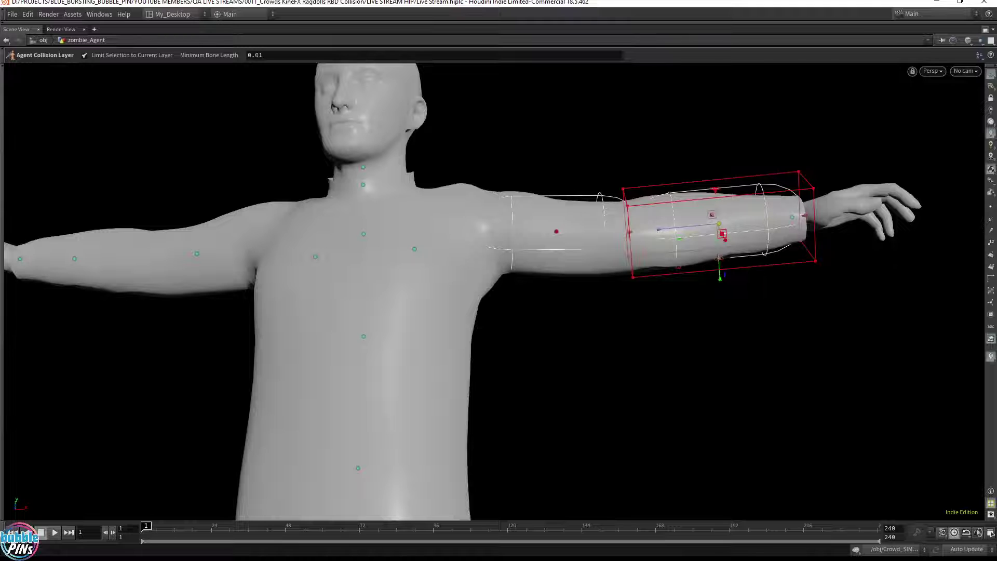
Switch to the live chat in Firefox, review its earlier messages, and return to Houdini.
key("alt+Tab")
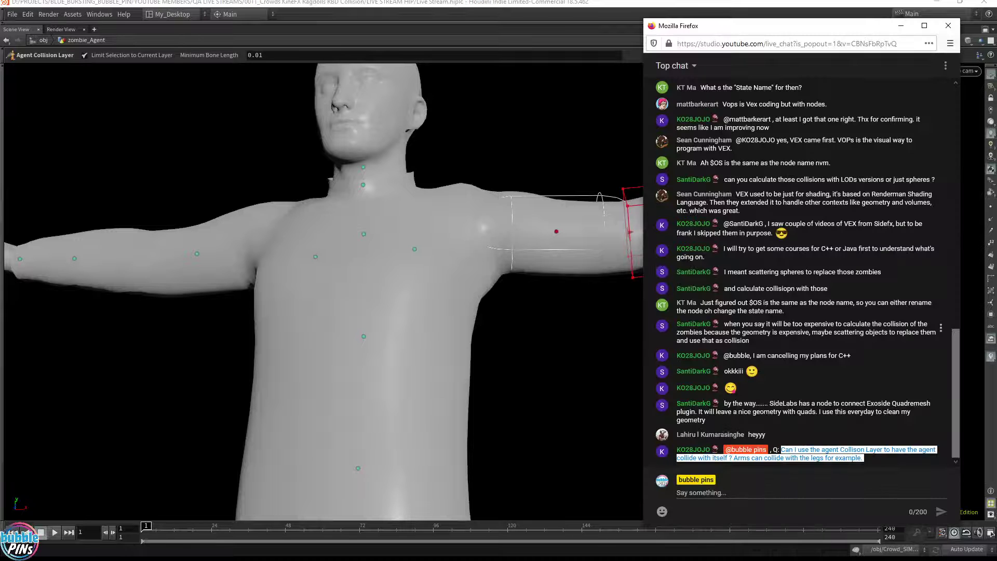
scroll(805, 270, "up", 2)
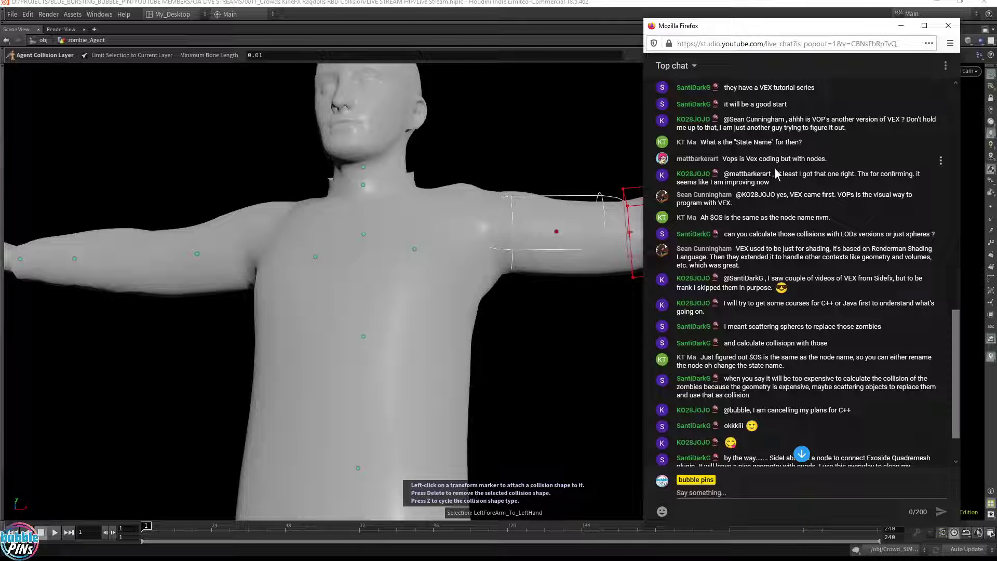
key("alt+Tab")
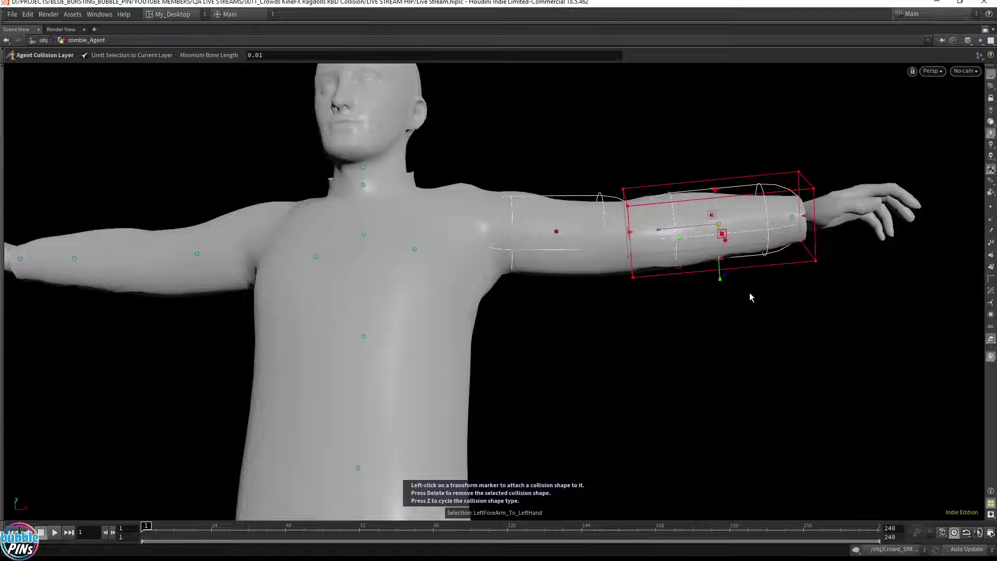
Restore the split pane layout and attach a capsule collision shape to LeftShoulder_To_LeftArm.
left_click(985, 29)
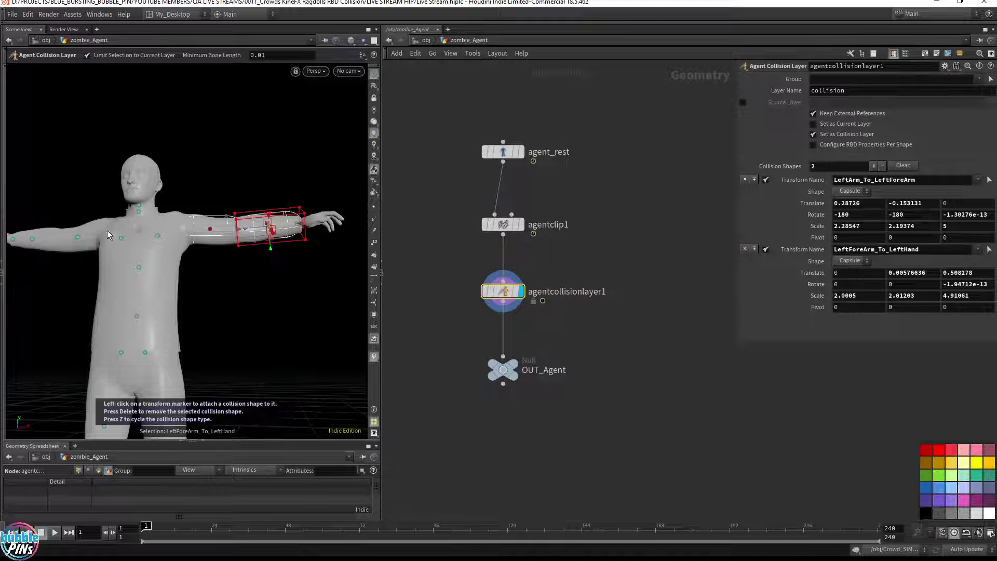
left_click(156, 237)
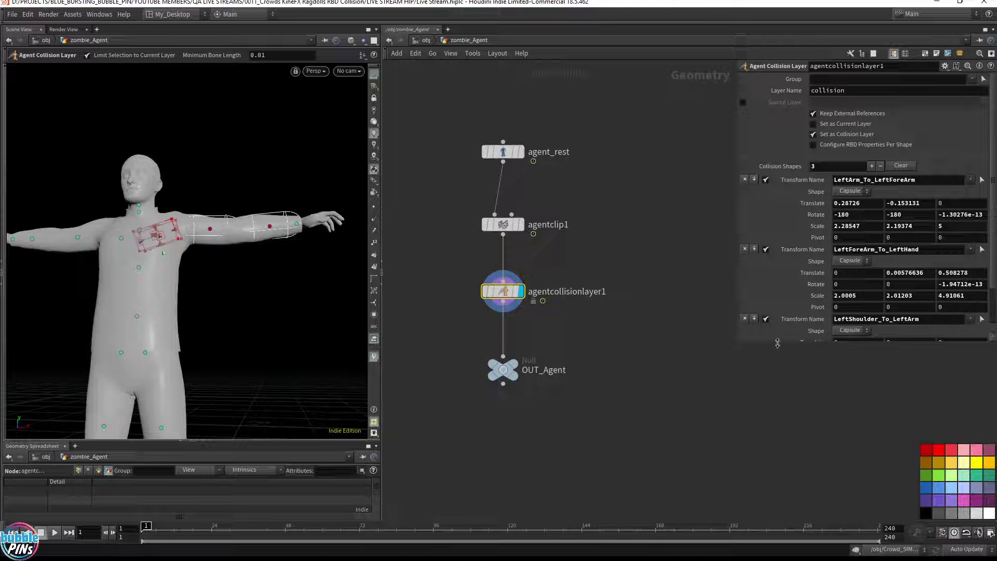
Add three more collision shape entries to agentcollisionlayer1, then clear all of its collision shapes.
left_click_drag(774, 343, 762, 478)
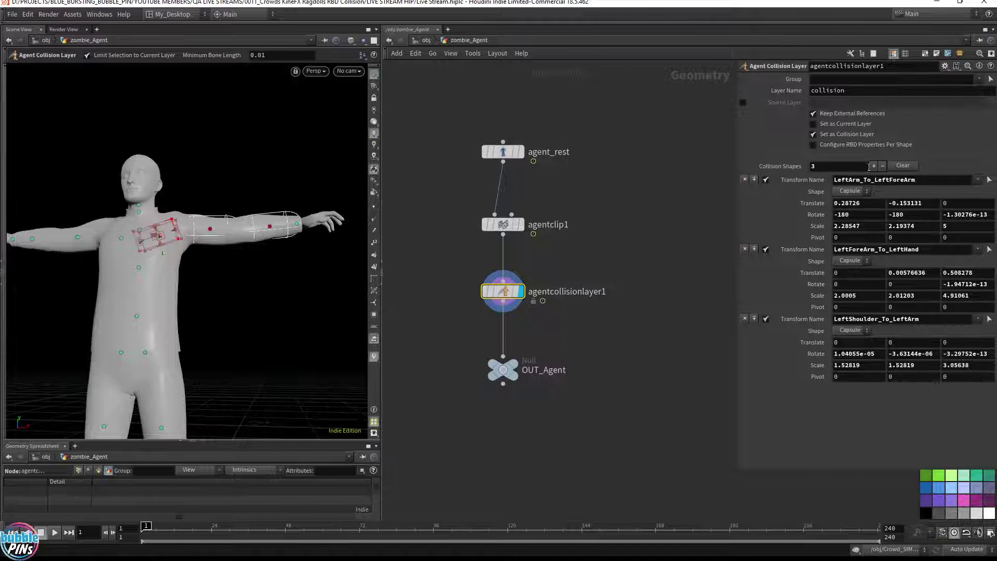
left_click(873, 166)
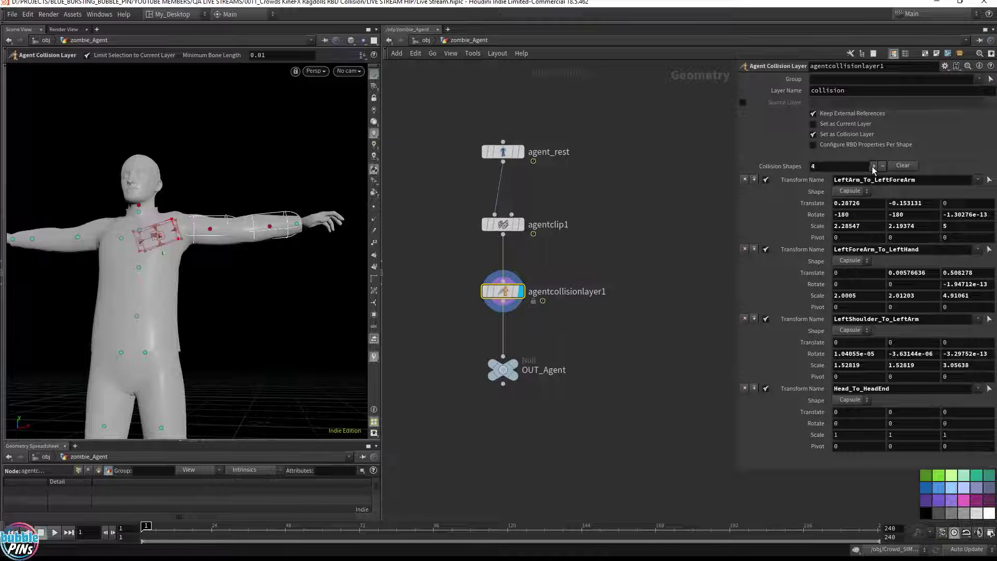
left_click(874, 166)
left_click(872, 166)
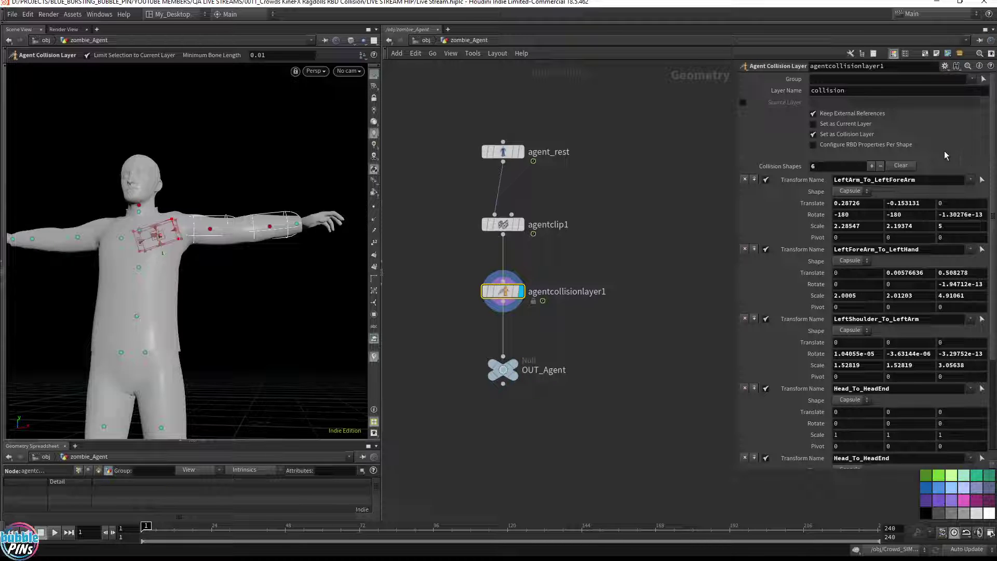
left_click(900, 166)
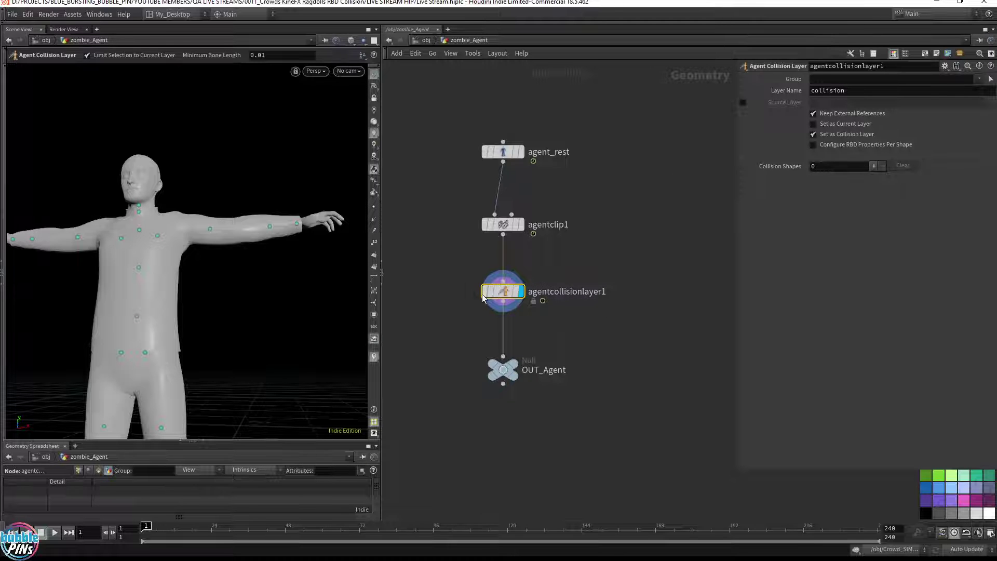
Replace the cleared agentcollisionlayer1 with a fresh Agent Collision Layer node fed by agentclip1, and display it on the agent.
key("Delete")
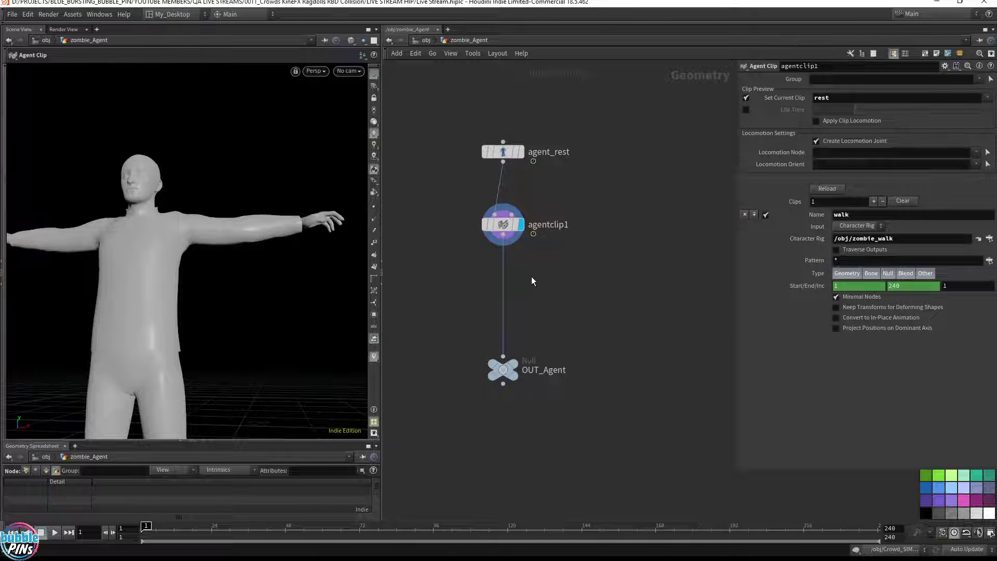
key("ctrl+z")
key("r")
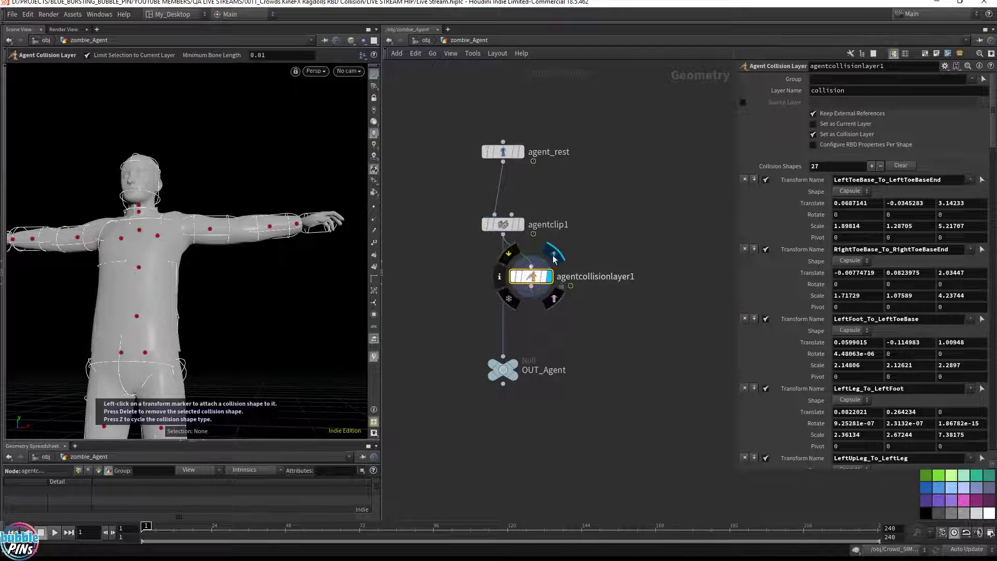
left_click_drag(535, 279, 548, 281)
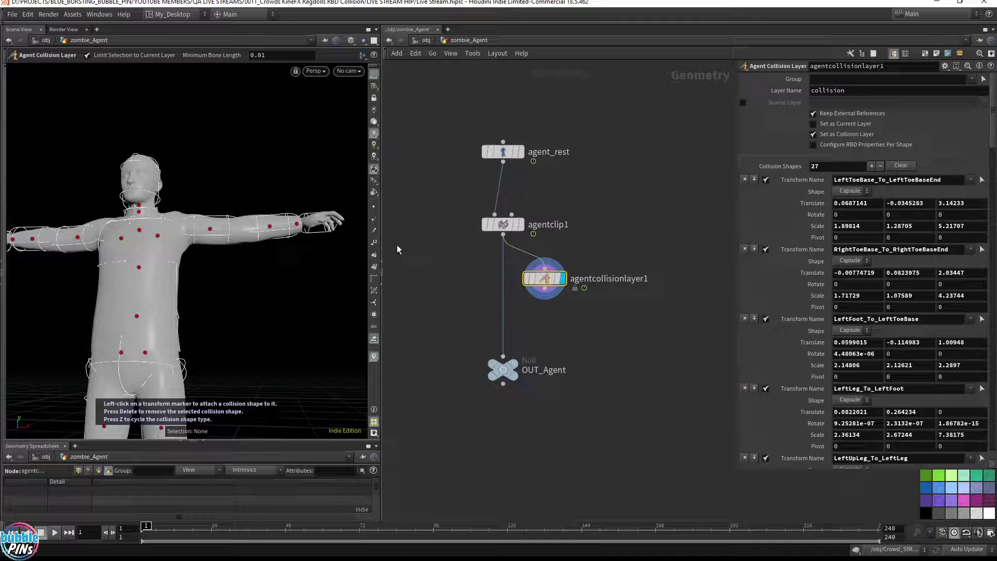
key("h")
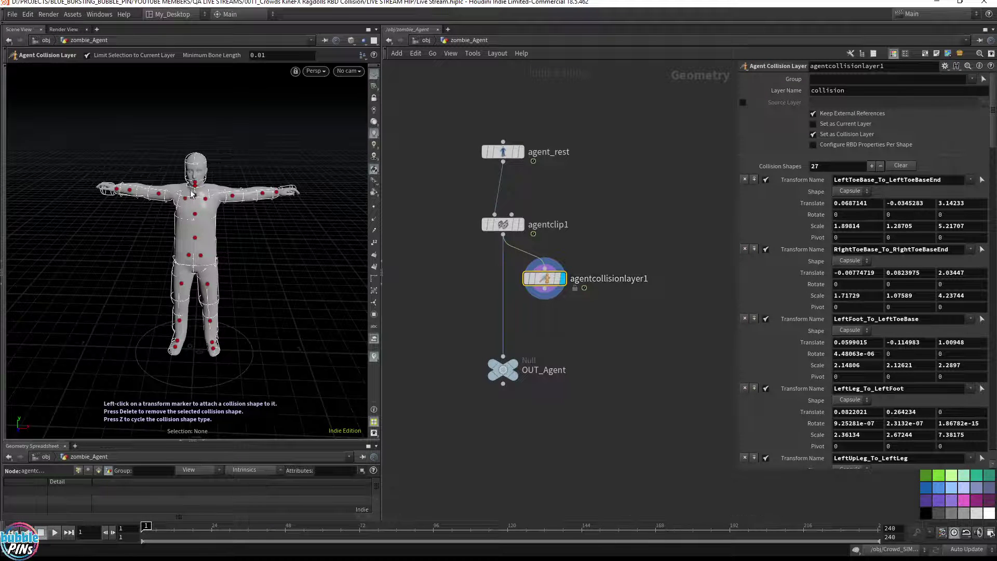
Insert agentcollisionlayer1 between agentclip1 and OUT_Agent, tidy the node chain, and save the scene.
left_click_drag(618, 332, 503, 234)
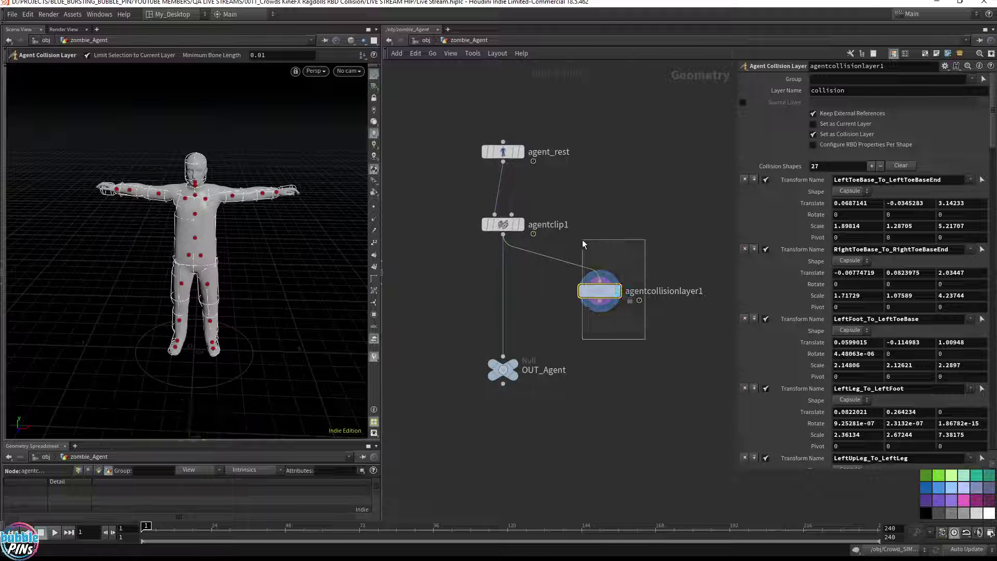
left_click_drag(494, 224, 493, 199)
left_click_drag(605, 307, 502, 242)
key("h")
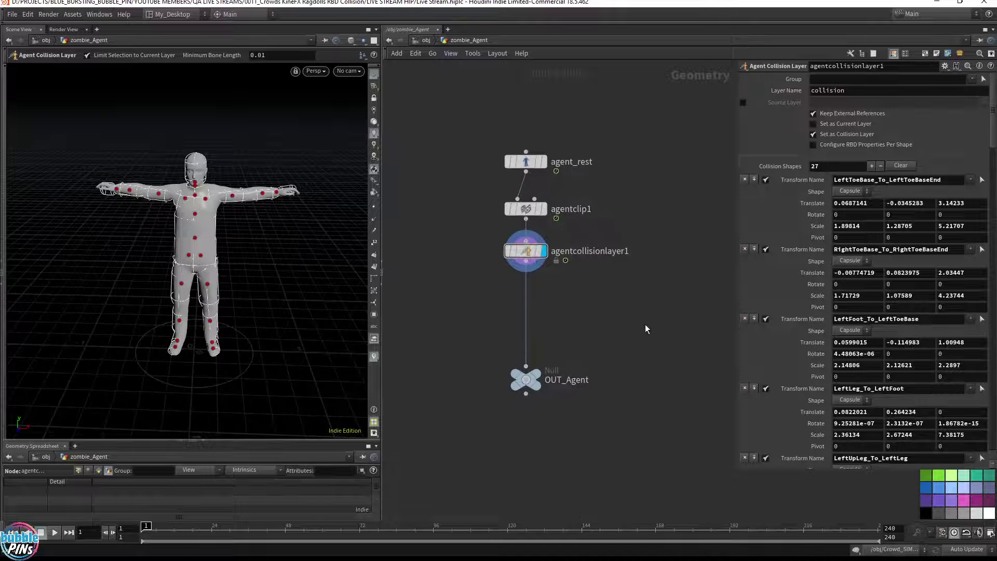
key("ctrl+s")
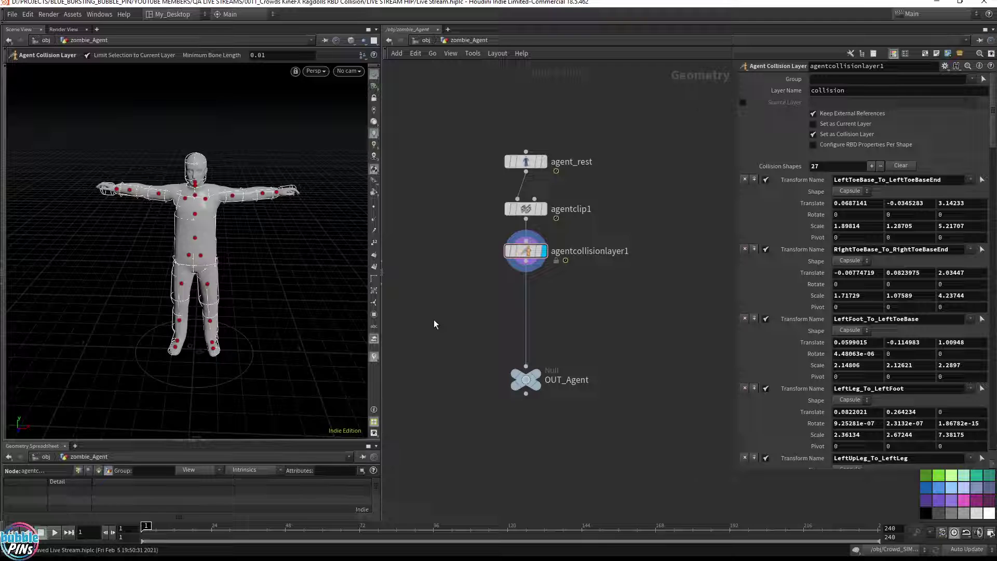
key("Tab")
type("rag")
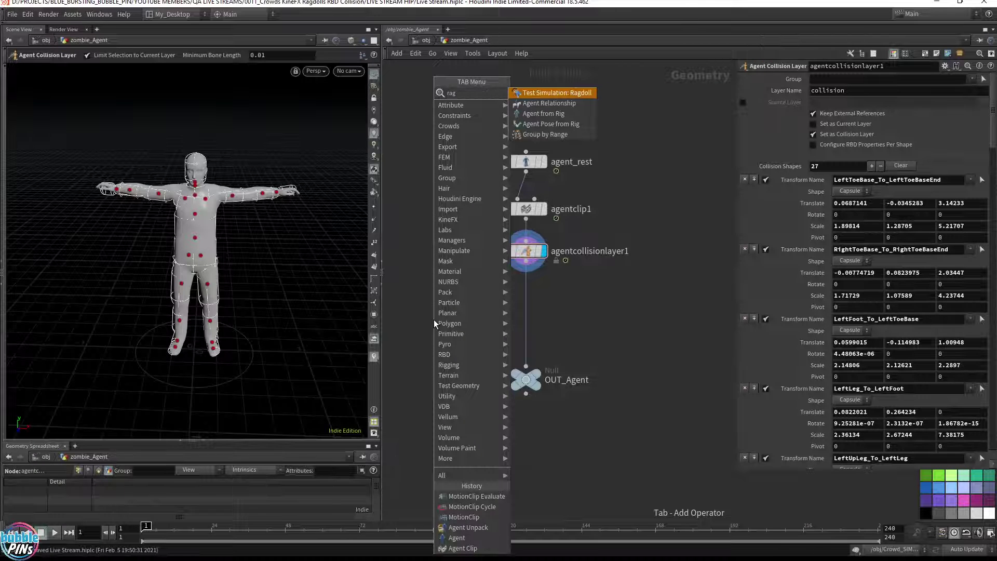
left_click(403, 203)
key("Escape")
left_click_drag(286, 250, 243, 207)
middle_click_drag(243, 207, 276, 226)
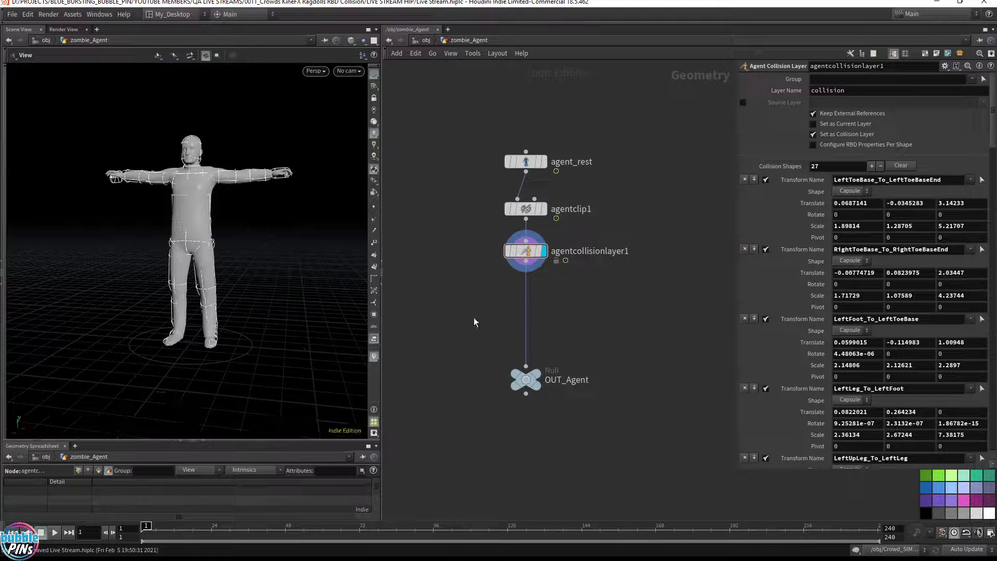
Add a Test Simulation: Ragdoll node beside the chain, feed it from agentcollisionlayer1, and display its output.
key("Tab")
type("rag")
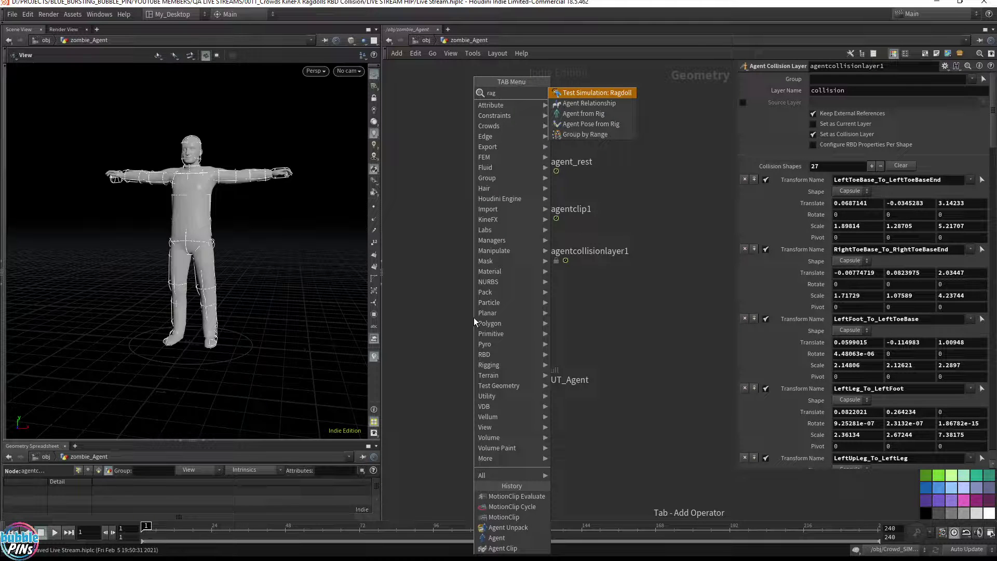
key("Return")
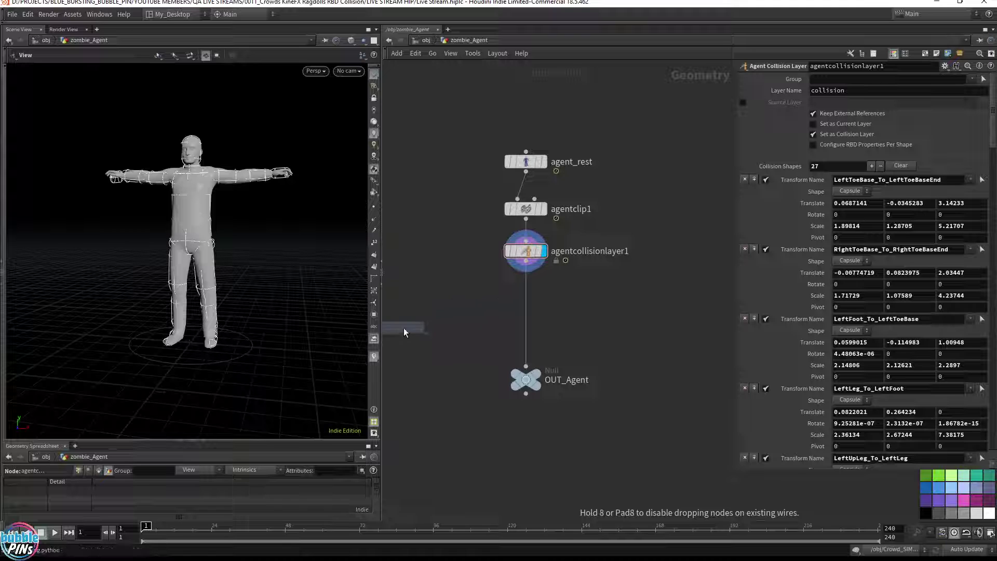
left_click(420, 317)
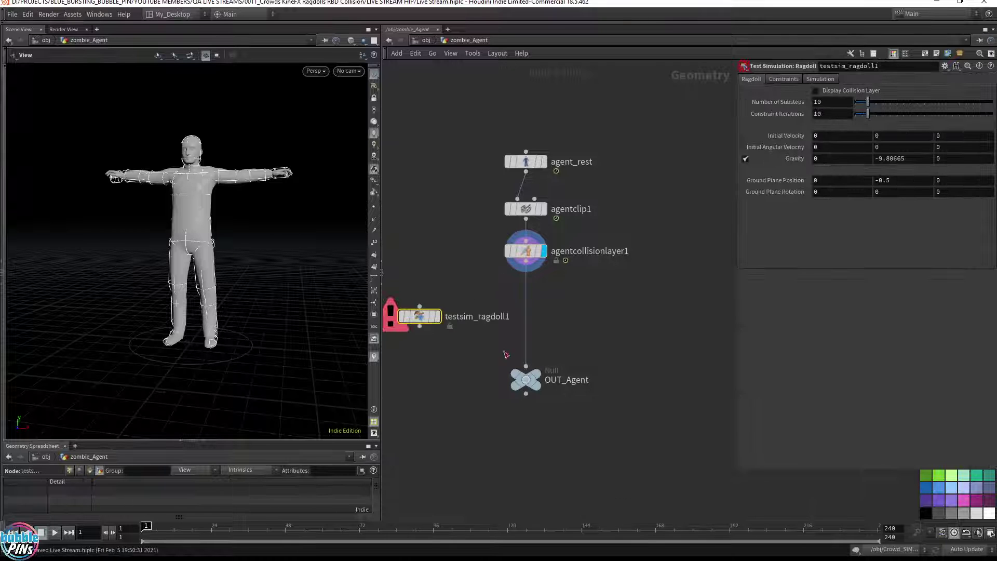
left_click_drag(476, 321, 475, 318)
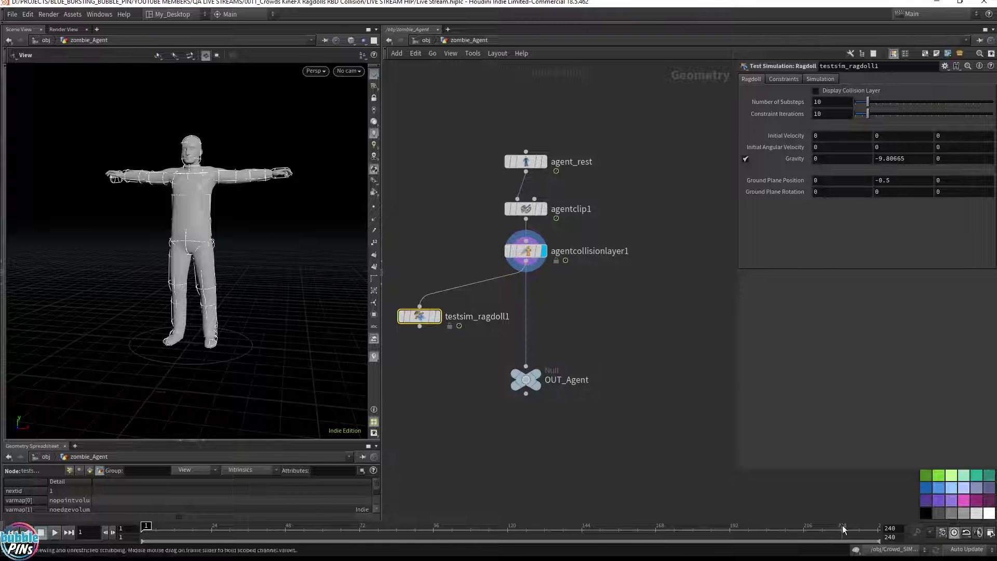
left_click(925, 513)
middle_click_drag(443, 325, 543, 336)
left_click(539, 328)
left_click(519, 337)
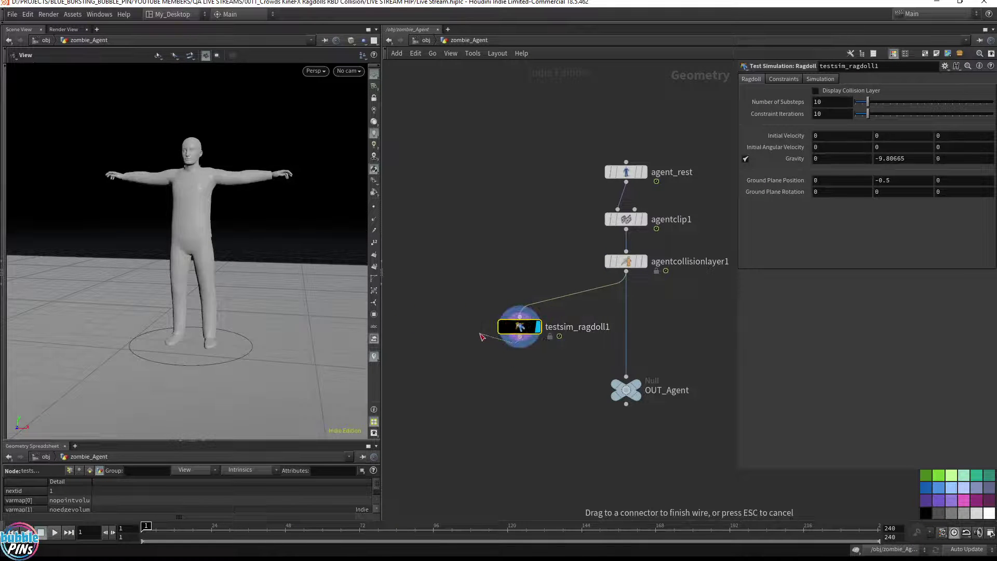
left_click_drag(521, 330, 453, 329)
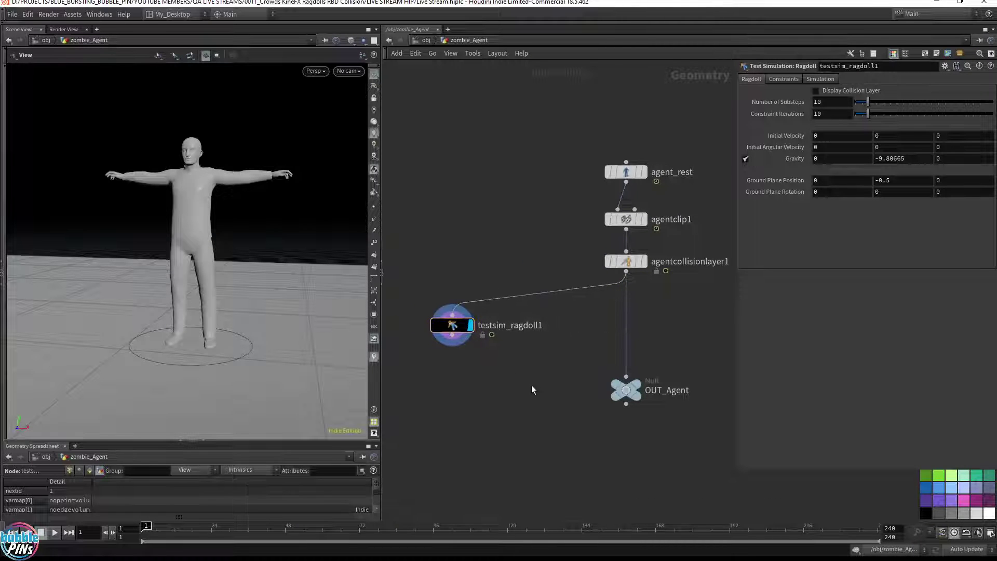
Play the ragdoll test simulation, examine how the agent falls on the ground plane, and return to frame 1.
left_click_drag(241, 261, 269, 271)
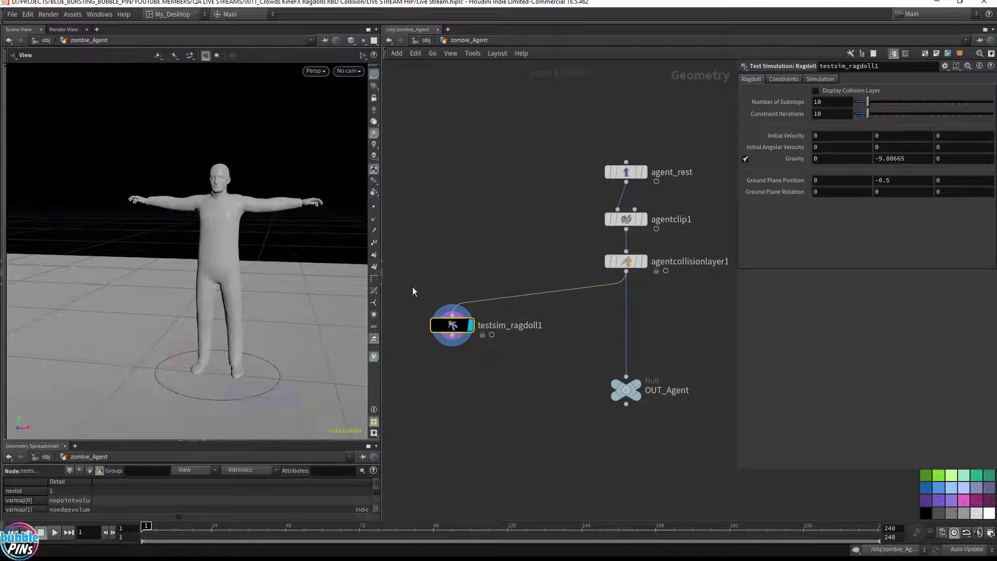
left_click_drag(333, 284, 331, 283)
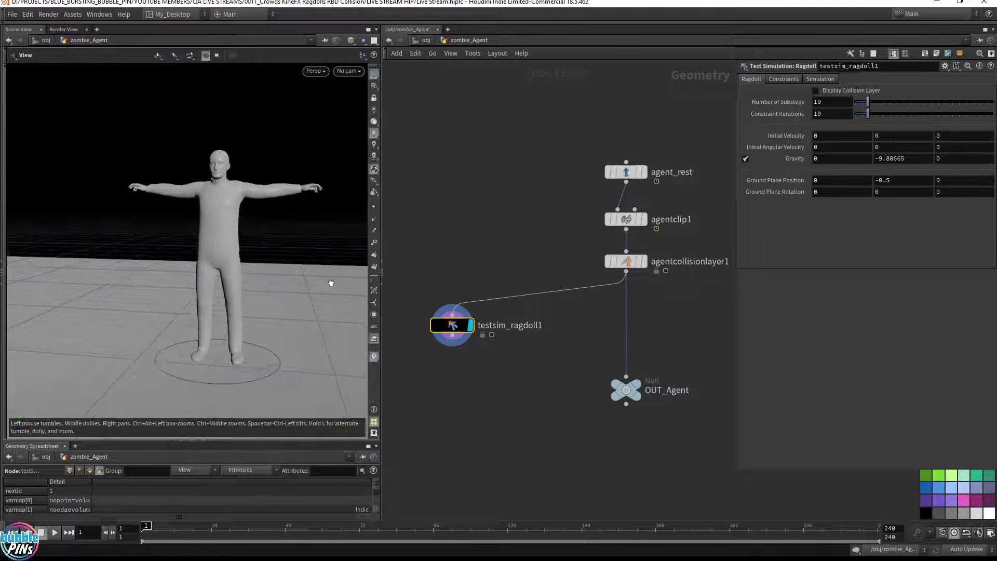
middle_click_drag(329, 278, 303, 282)
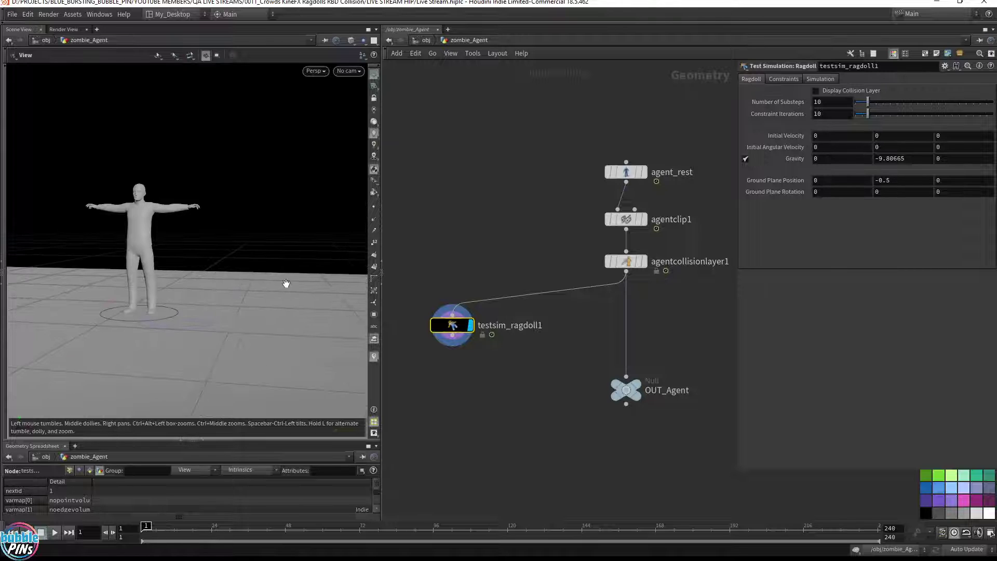
left_click(54, 532)
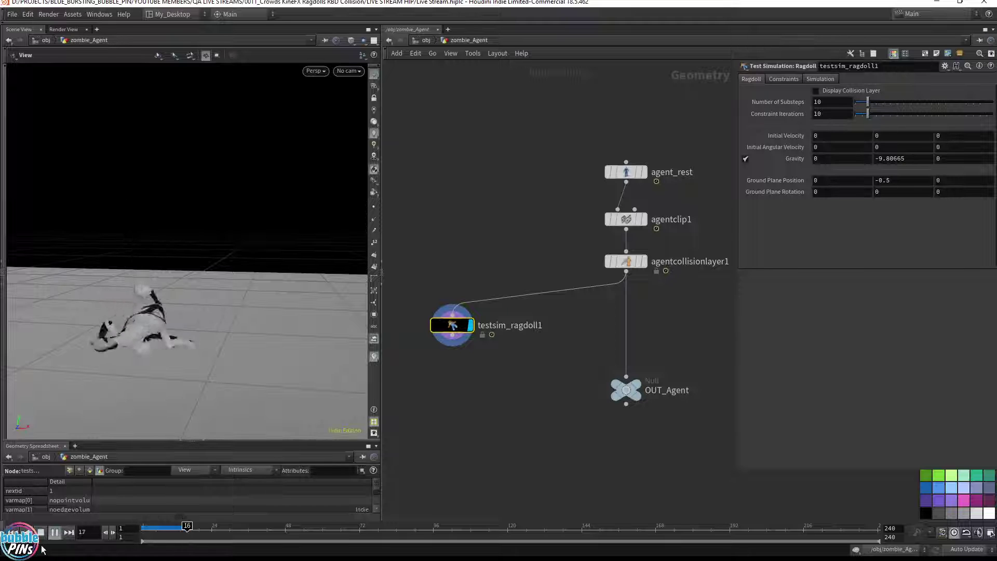
key("Escape")
left_click_drag(197, 322, 164, 297)
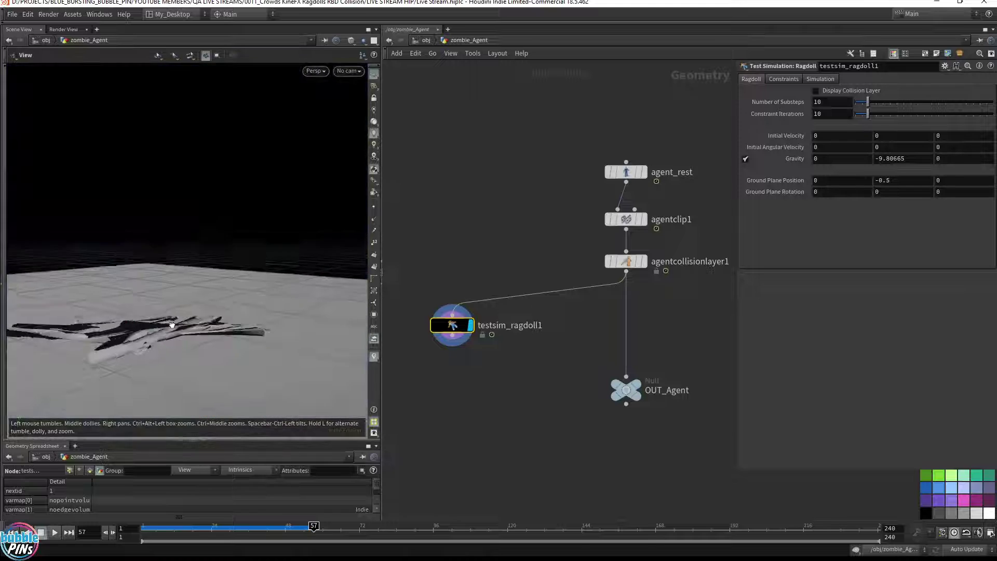
left_click(528, 240)
key("ctrl+Up")
Rewire testsim_ragdoll1 to take its input from agentclip1, play the simulation, and return to the first frame.
left_click_drag(452, 315, 626, 230)
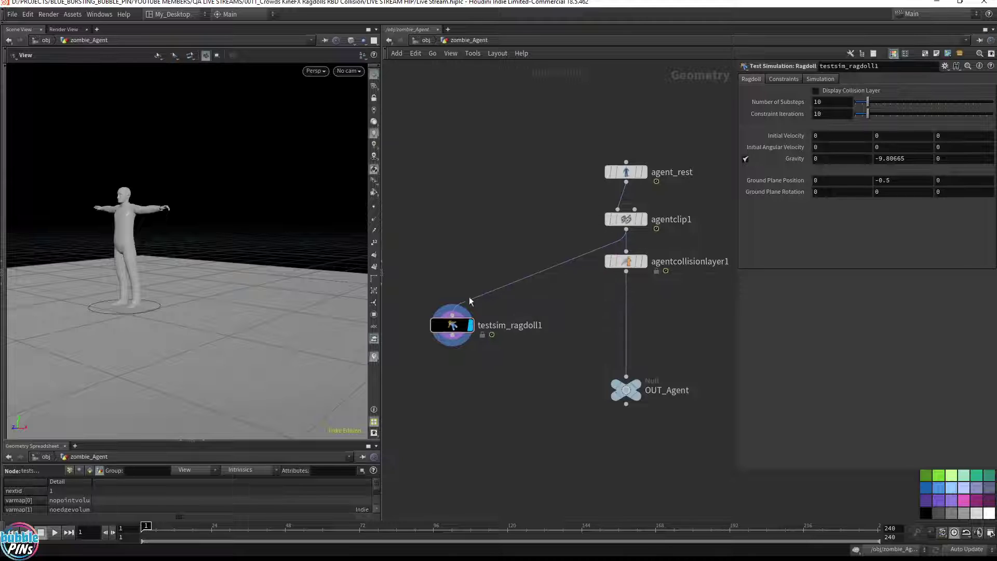
key("Up")
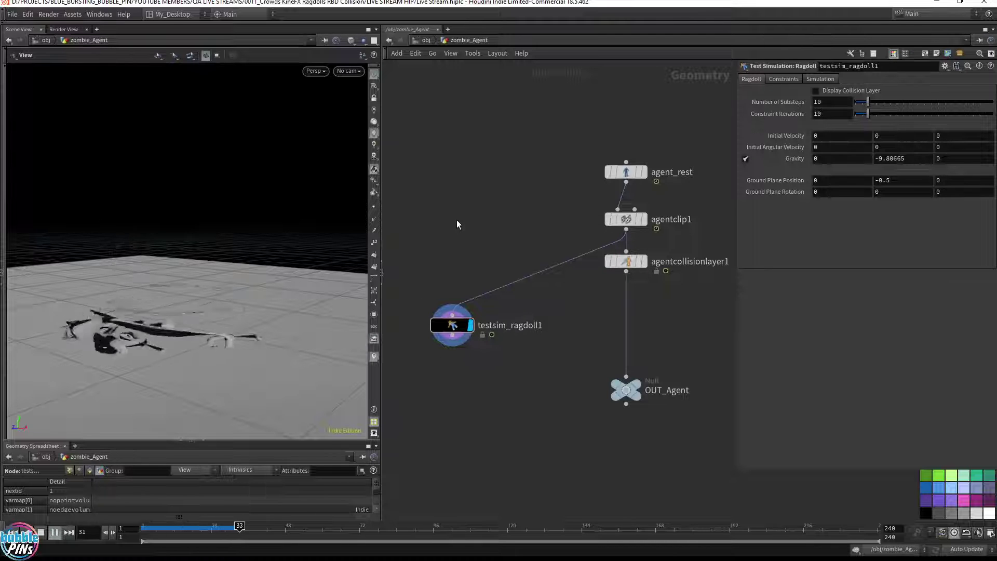
key("ctrl+Up")
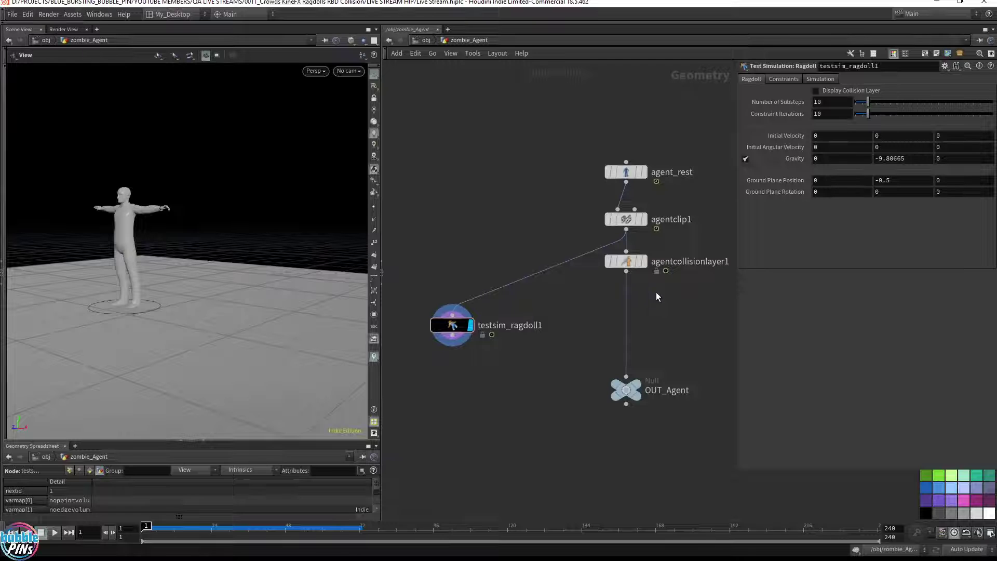
Add an Agent Configure Joints node to the network beside the main agent chain.
middle_click_drag(672, 292, 627, 270)
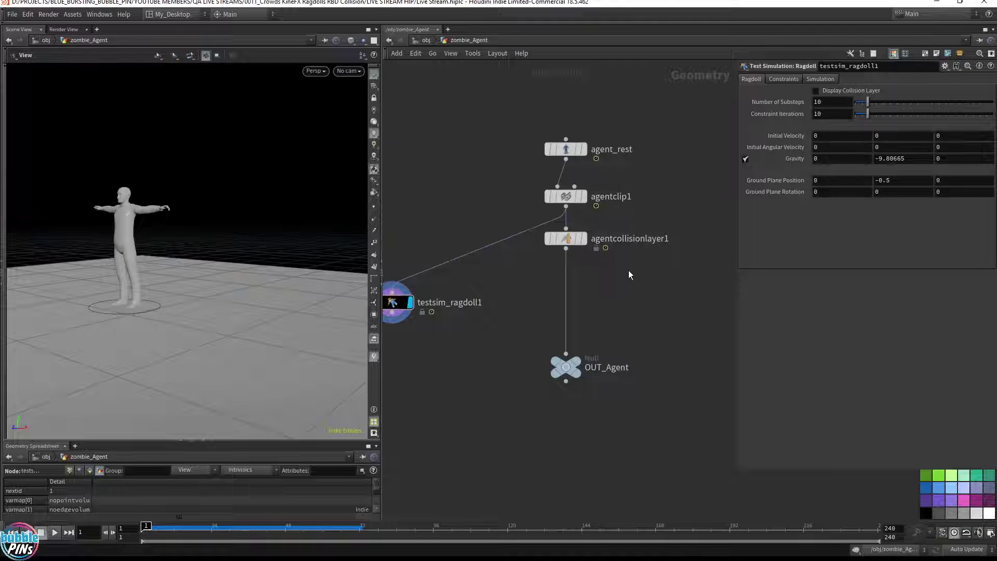
key("Tab")
type("agent")
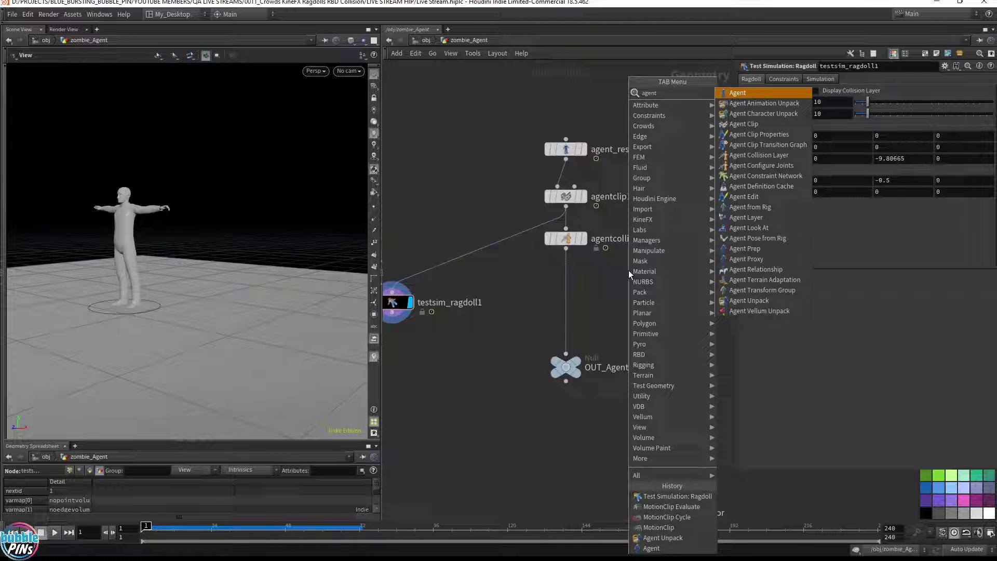
key("Down")
key("Down")
key("Down")
key("Down")
key("Down")
key("Down")
key("Down")
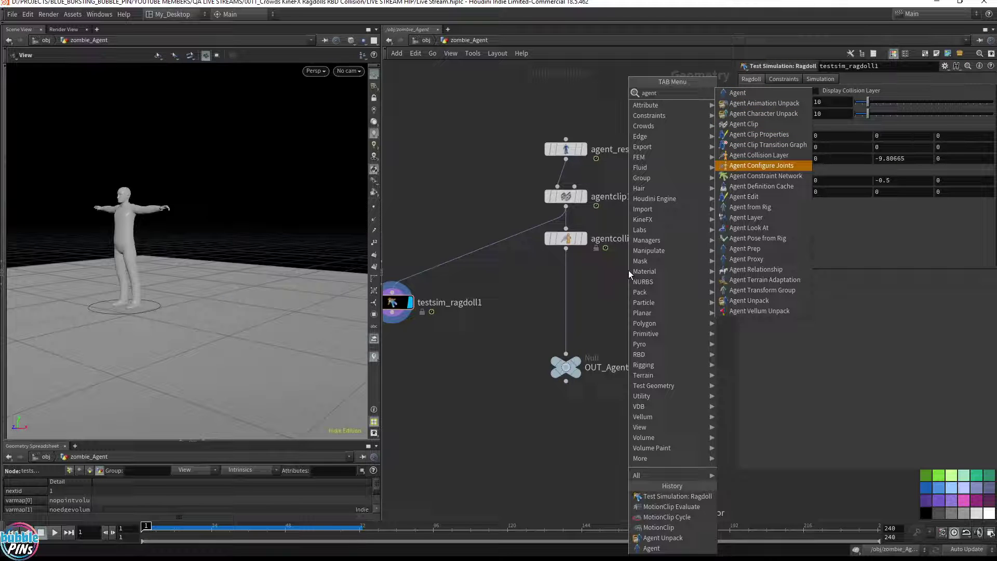
key("Return")
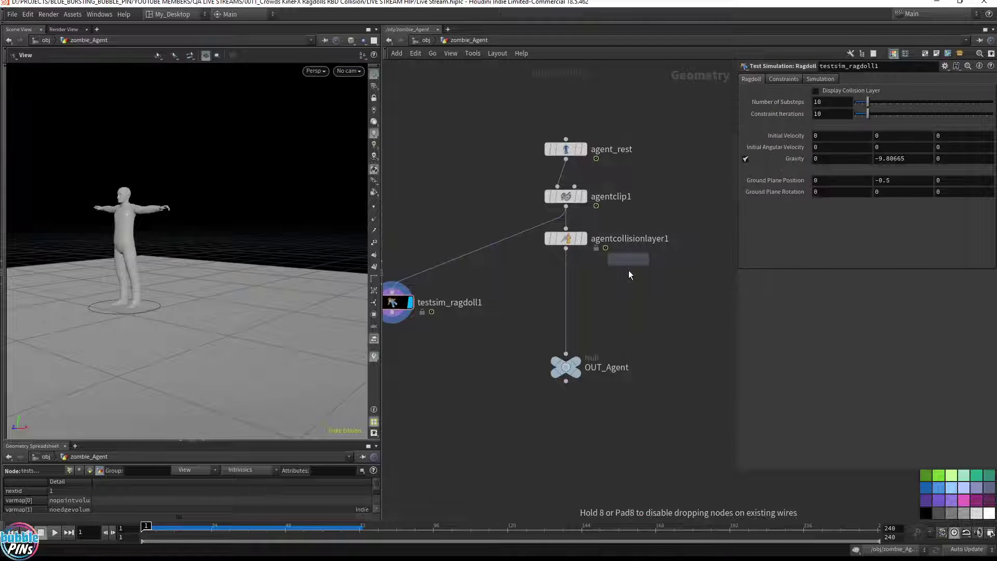
left_click(660, 301)
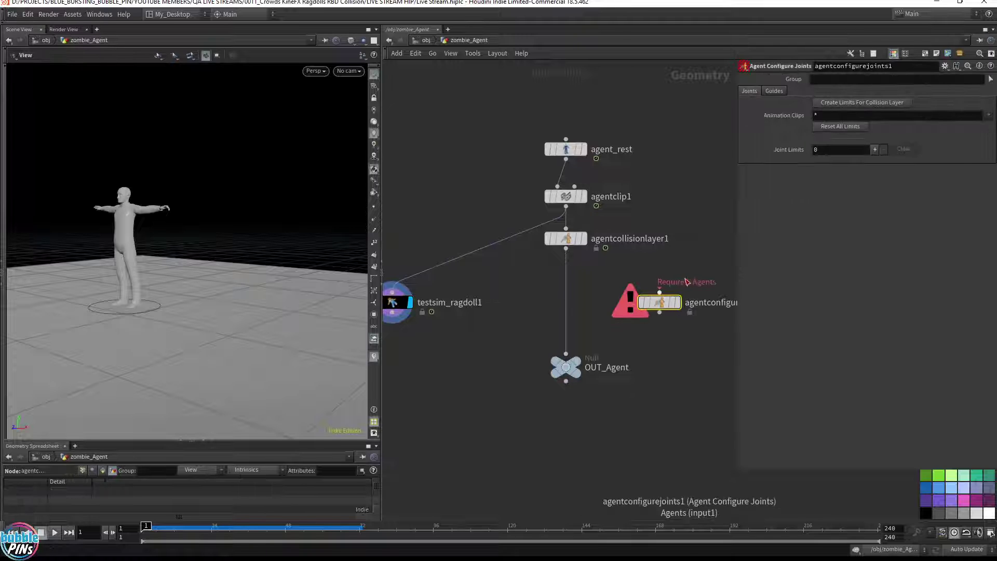
middle_click_drag(705, 266, 669, 275)
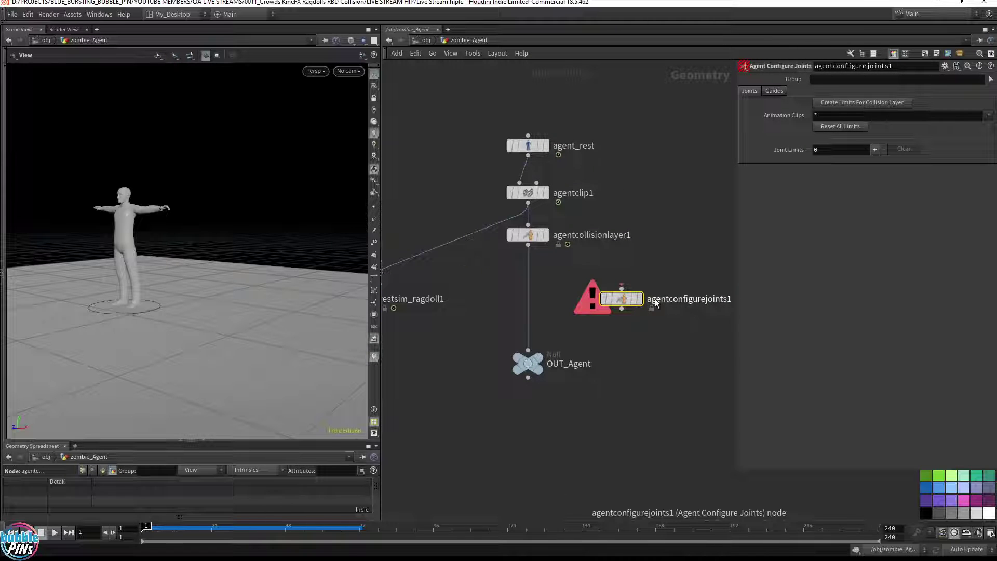
Place agentconfigurejoints1 beside agentcollisionlayer1, connect its agent input to agentclip1, and display it.
left_click_drag(584, 277, 516, 229)
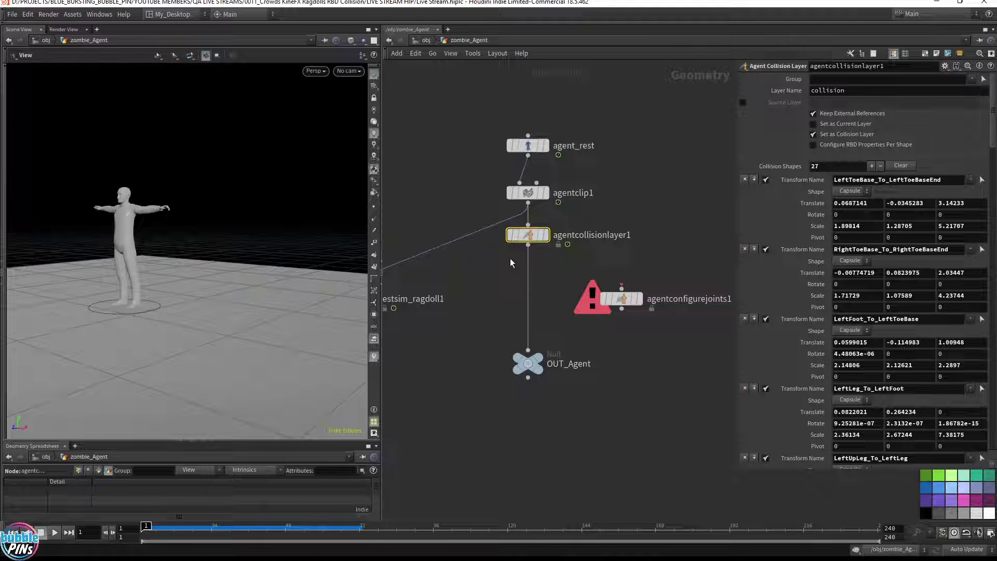
mouse_move(530, 206)
left_click_drag(529, 204, 646, 167)
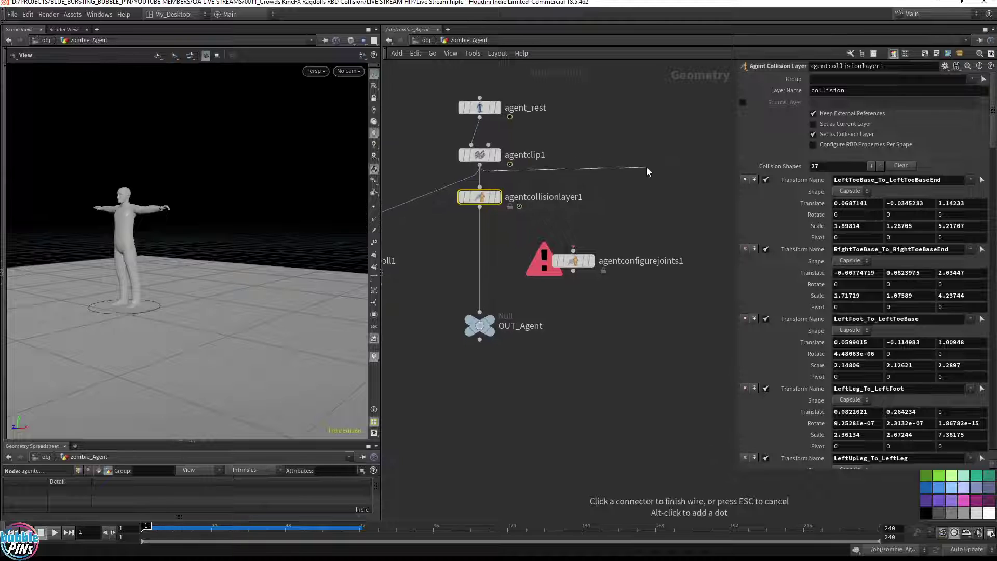
key("Escape")
mouse_move(570, 276)
left_click_drag(570, 276, 634, 193)
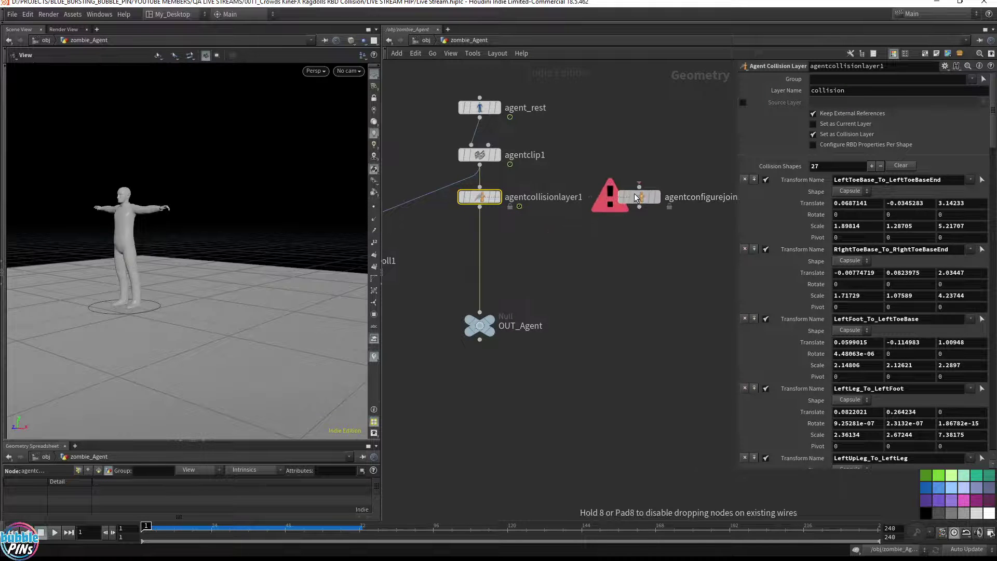
middle_click_drag(495, 109, 489, 164)
left_click(474, 209)
left_click_drag(473, 208, 636, 245)
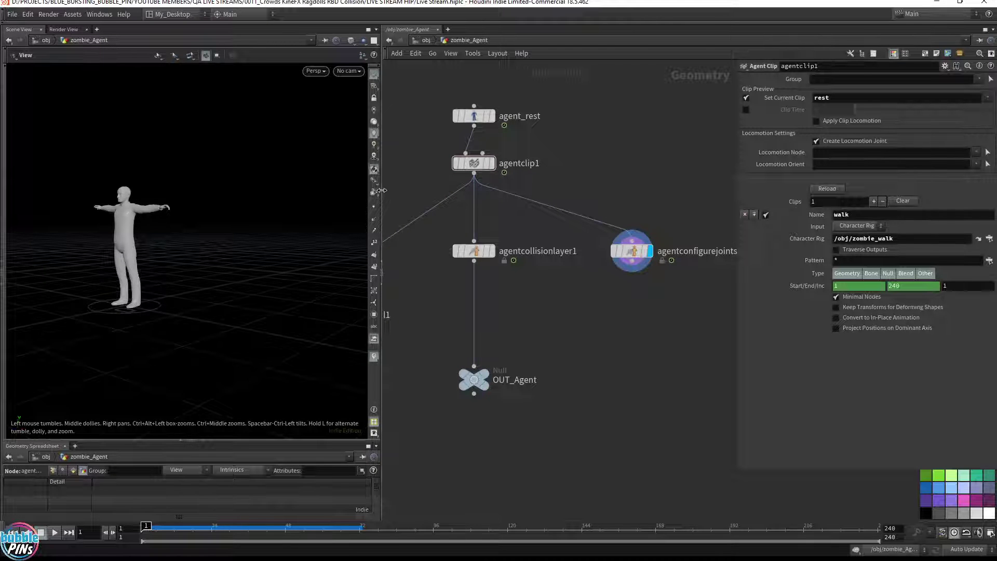
Narrow the scene view to give the network editor more room, and frame the full agent.
left_click_drag(382, 190, 242, 192)
left_click_drag(155, 238, 174, 247)
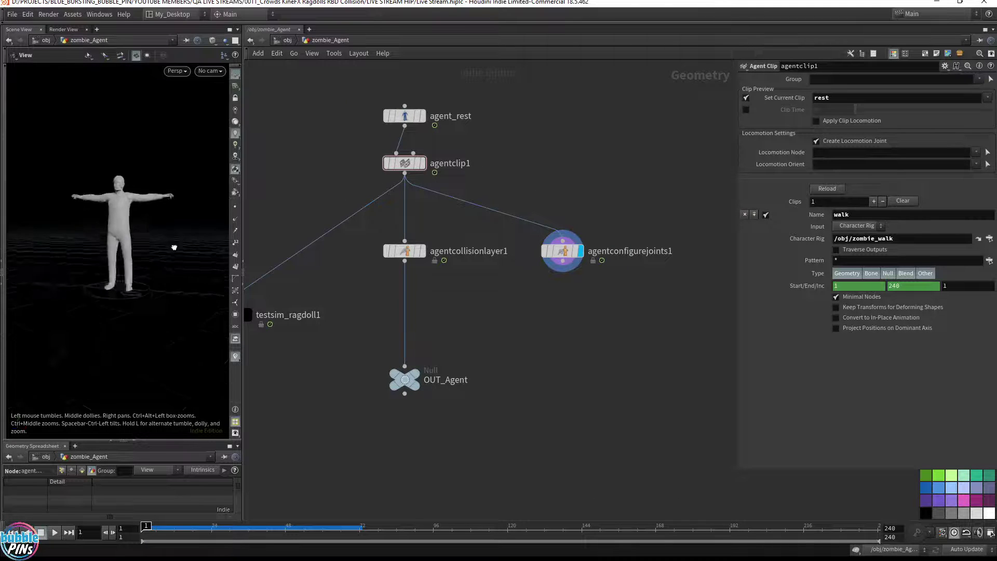
scroll(171, 244, "up", 5)
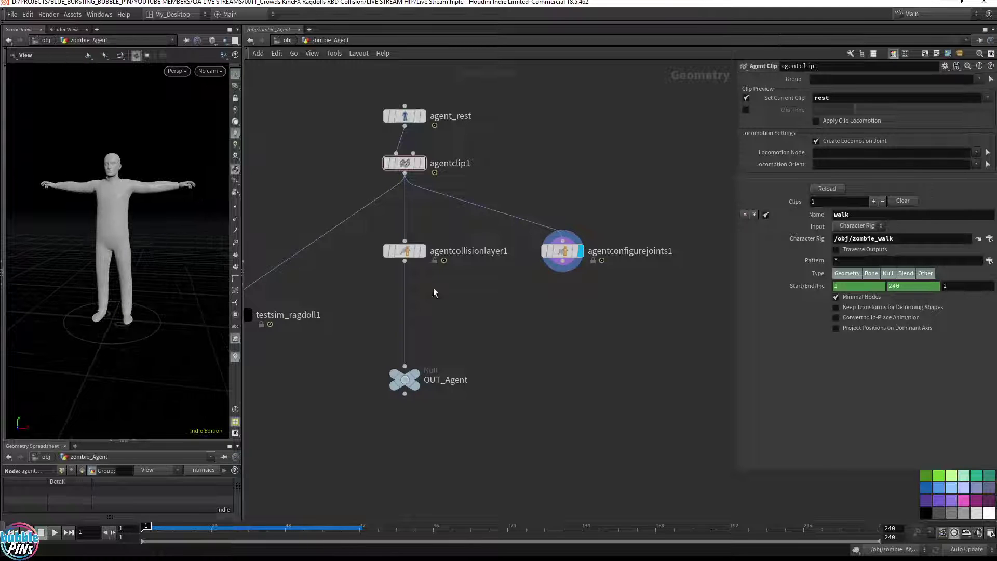
Create joint limits for the collision layer on agentconfigurejoints1.
middle_click_drag(589, 336, 615, 352)
left_click_drag(652, 359, 576, 232)
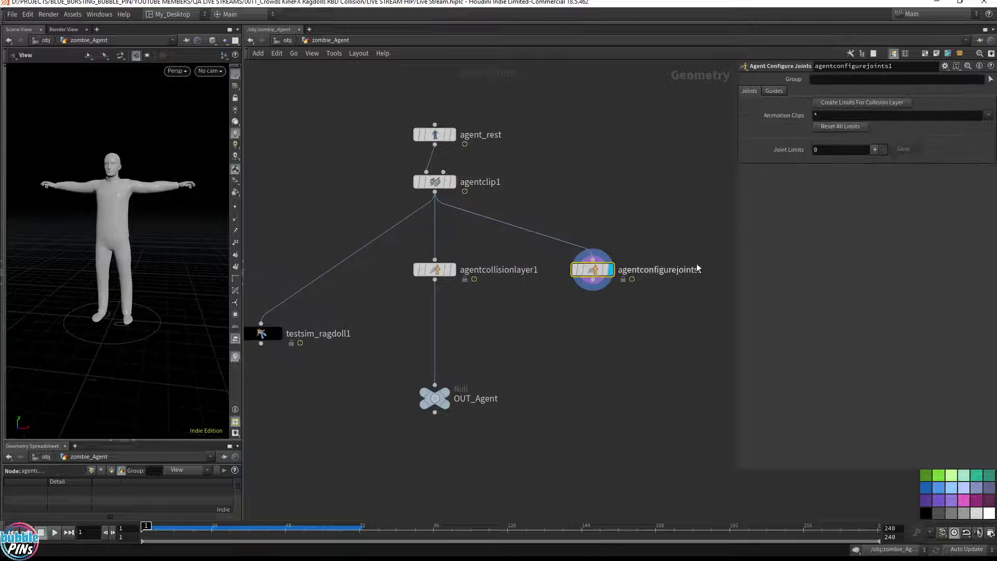
left_click_drag(657, 202, 556, 336)
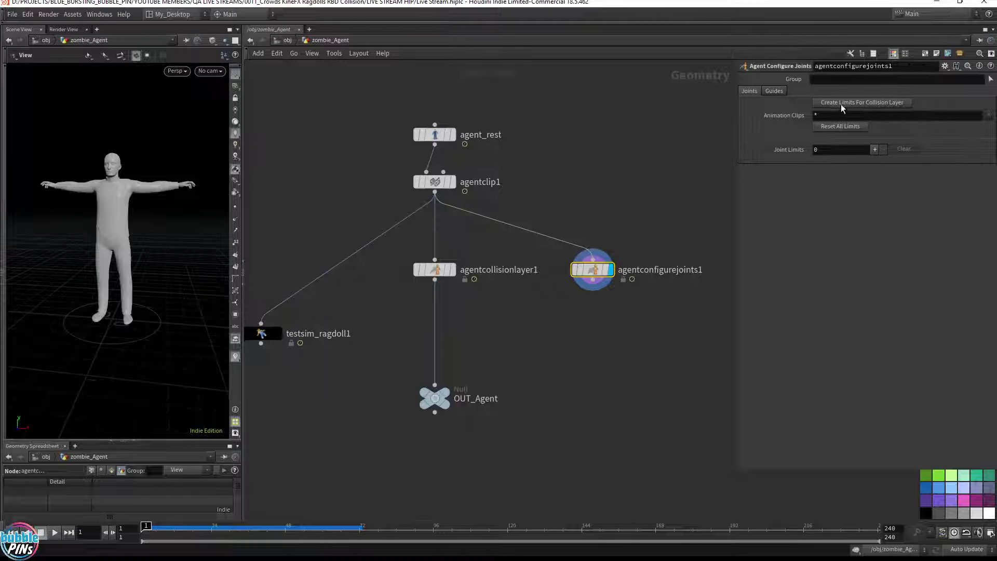
left_click(903, 107)
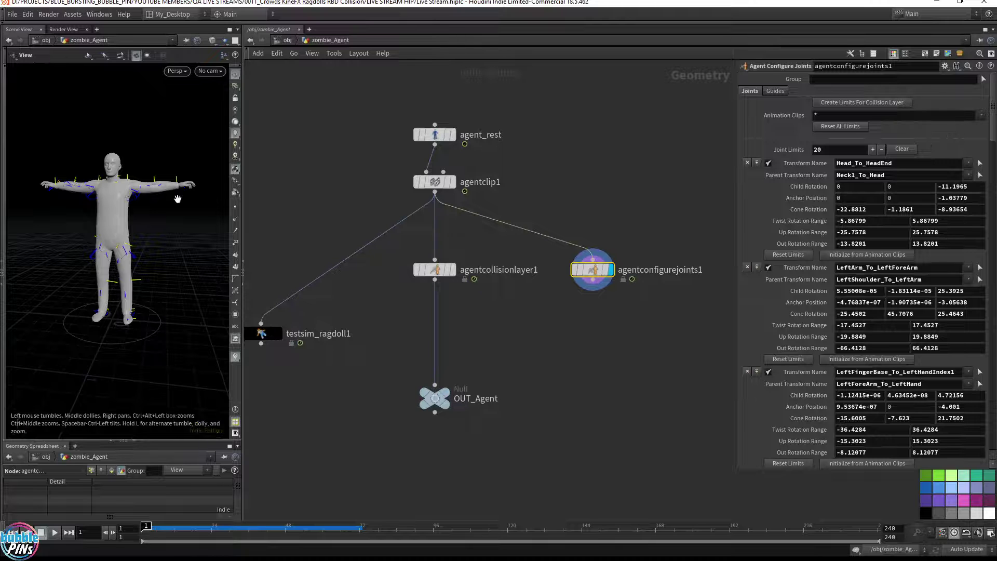
Inspect the generated joint limit guides around the agent's left arm, selecting the LeftArm_To_LeftForeArm joint, and view the whole agent.
left_click_drag(176, 197, 151, 210)
scroll(129, 200, "up", 6)
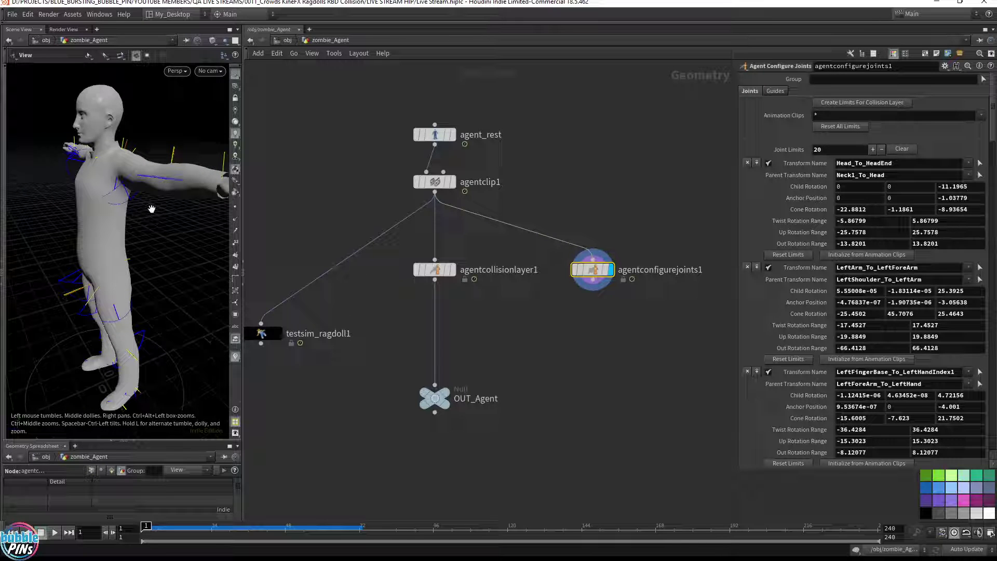
key("Return")
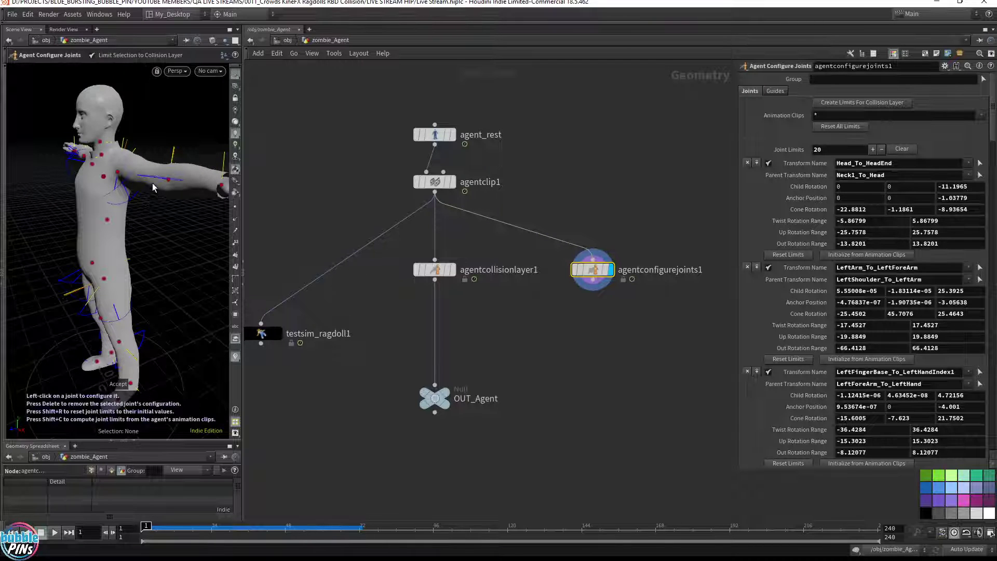
left_click(119, 175)
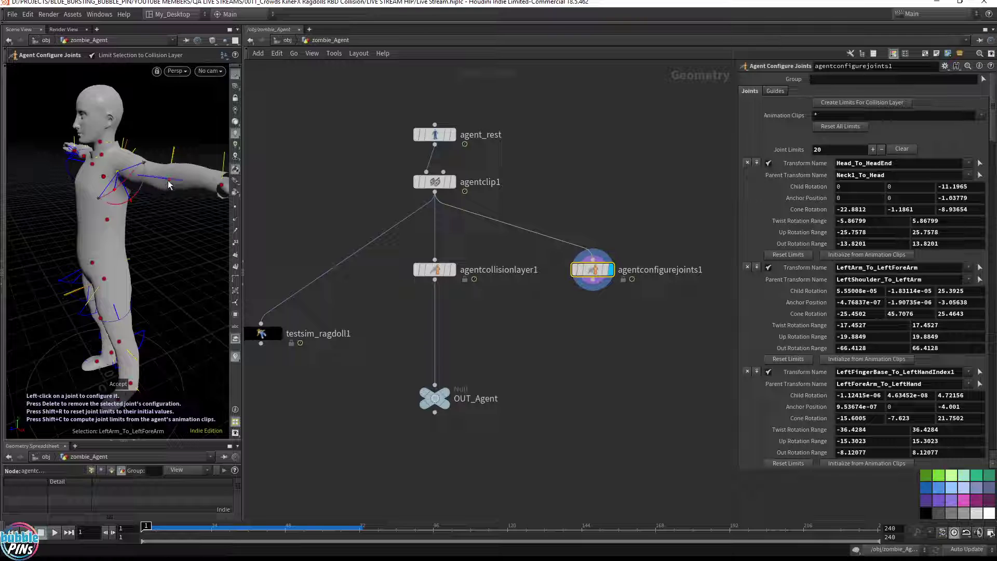
key("Escape")
scroll(175, 185, "up", 3)
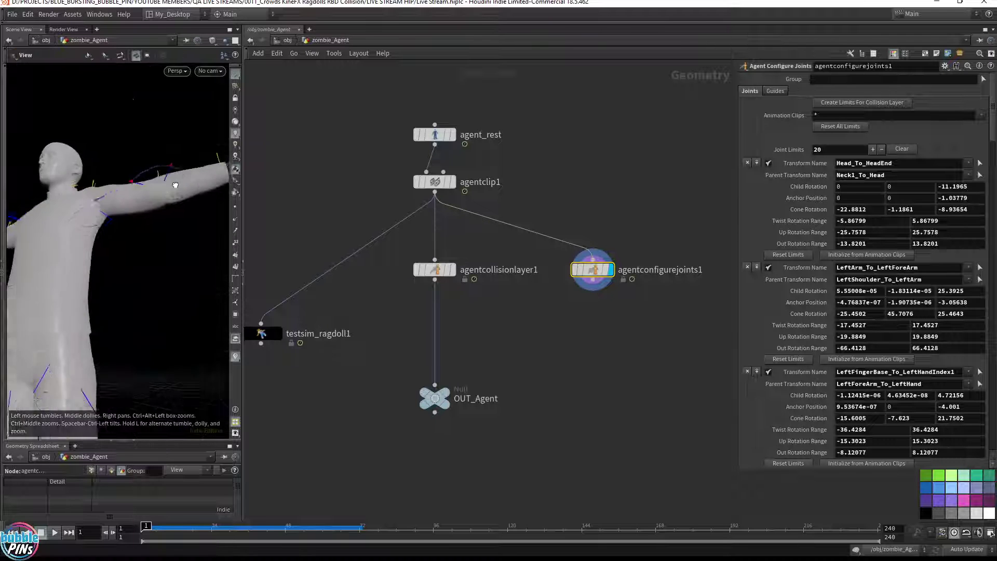
mouse_move(175, 185)
left_mouse_down()
mouse_move(149, 209)
mouse_move(174, 187)
mouse_move(187, 196)
left_mouse_up()
key("Return")
key("Escape")
scroll(189, 208, "down", 3)
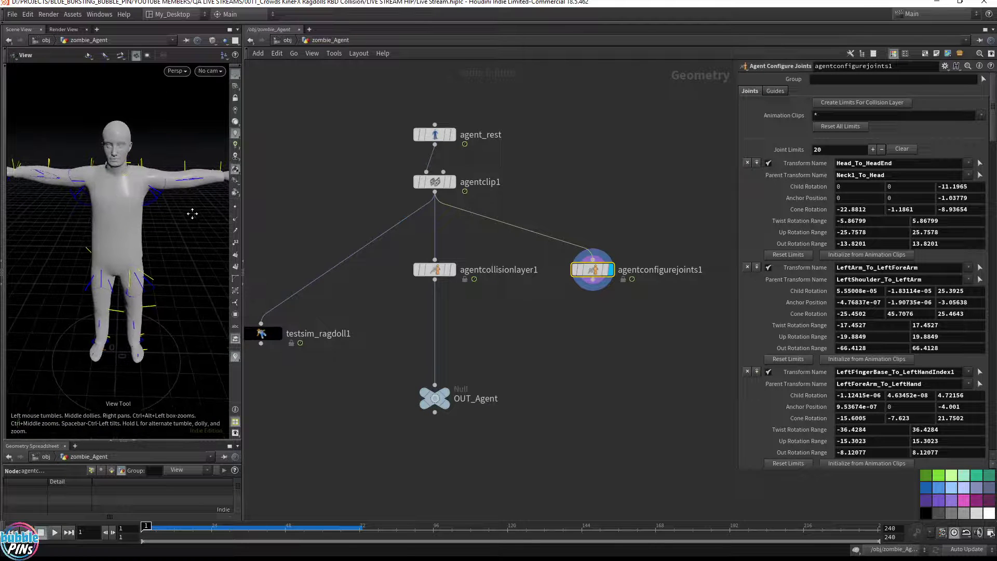
Connect testsim_ragdoll1 to the output of agentconfigurejoints1, place it below that node, and display it.
left_click(260, 323)
left_click(605, 302)
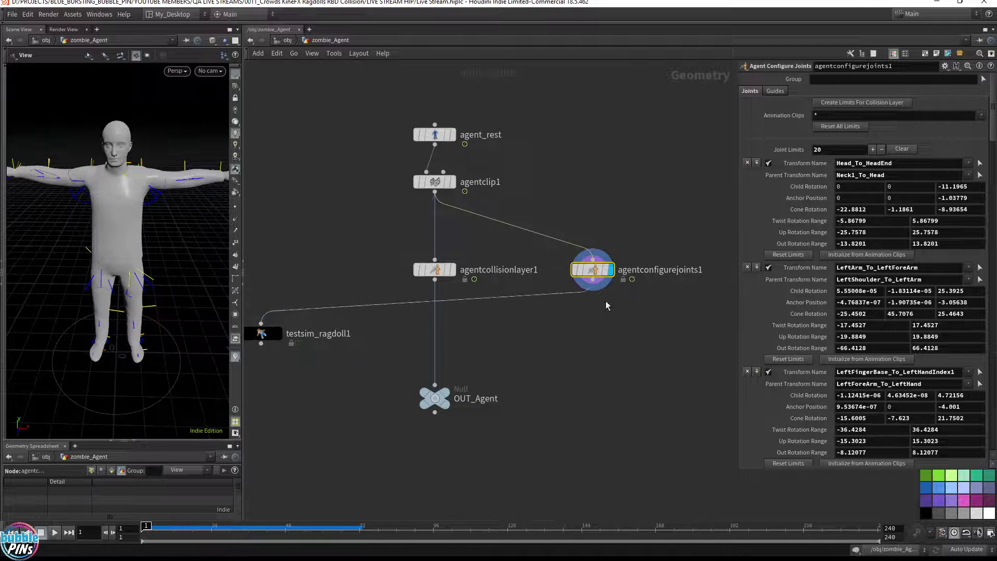
left_click_drag(260, 333, 646, 333)
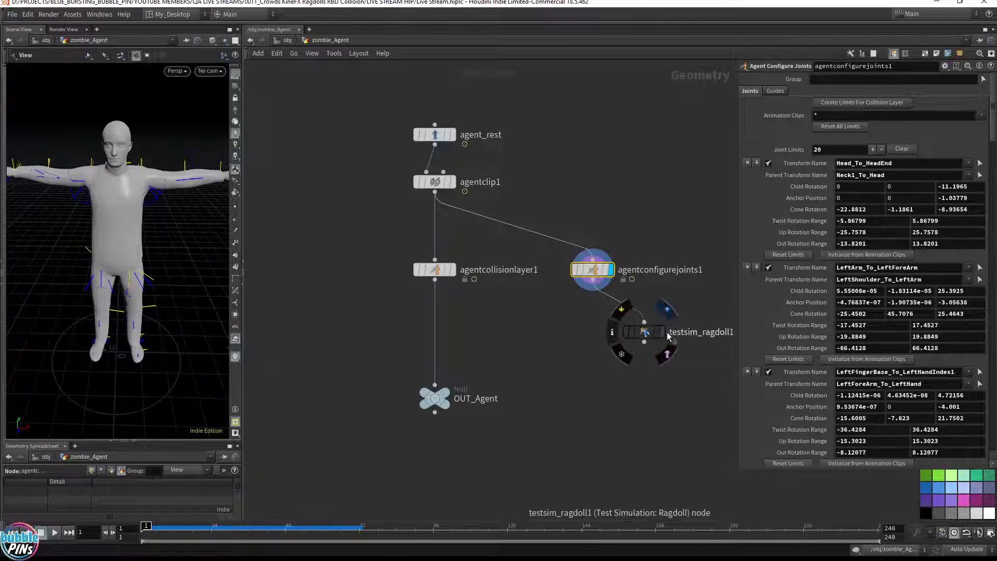
left_click(663, 331)
Play the ragdoll simulation several times, viewing the fall from different angles, and return to the first frame.
key("Up")
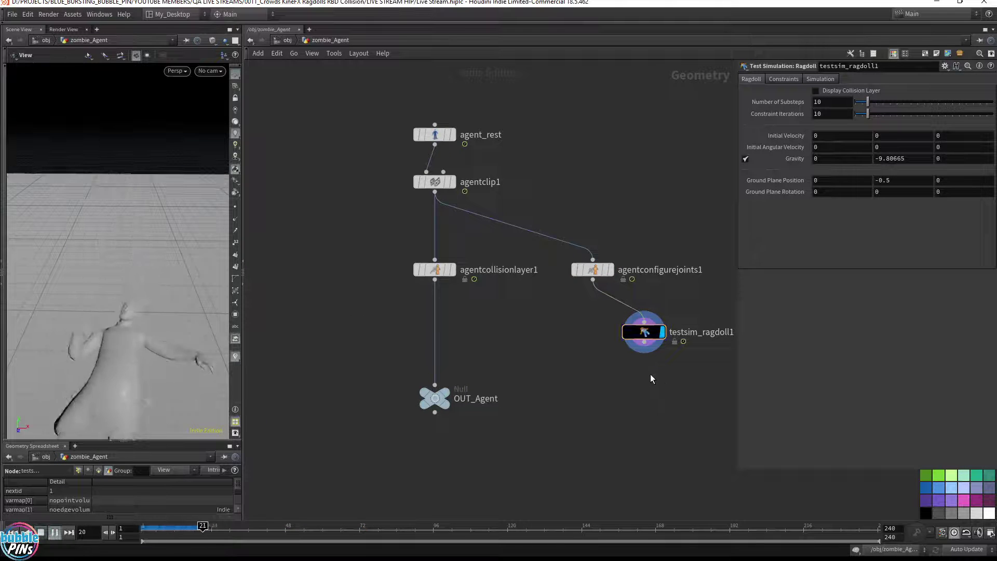
key("Up")
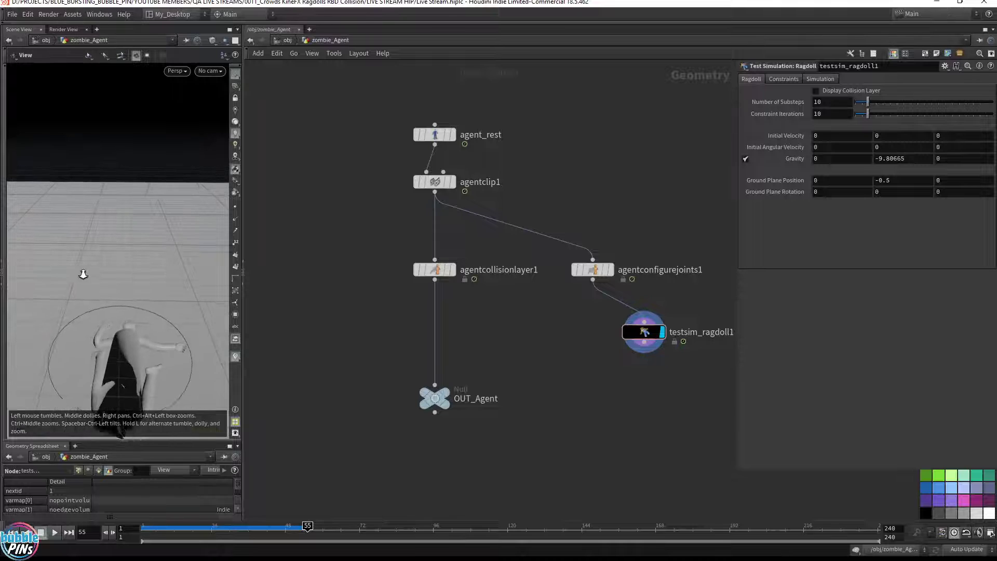
left_click_drag(83, 273, 179, 269)
key("ctrl+Up")
key("Up")
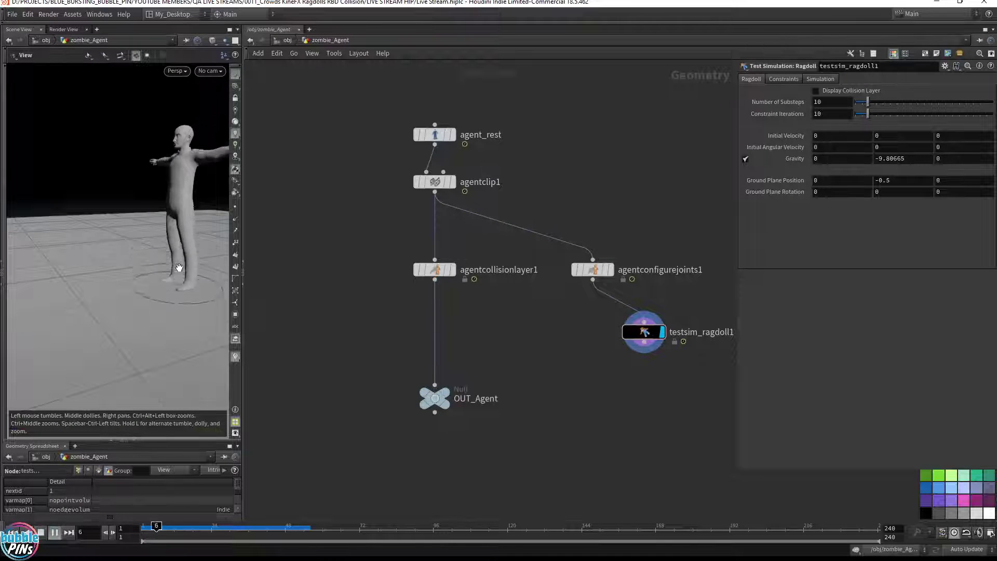
key("ctrl+Up")
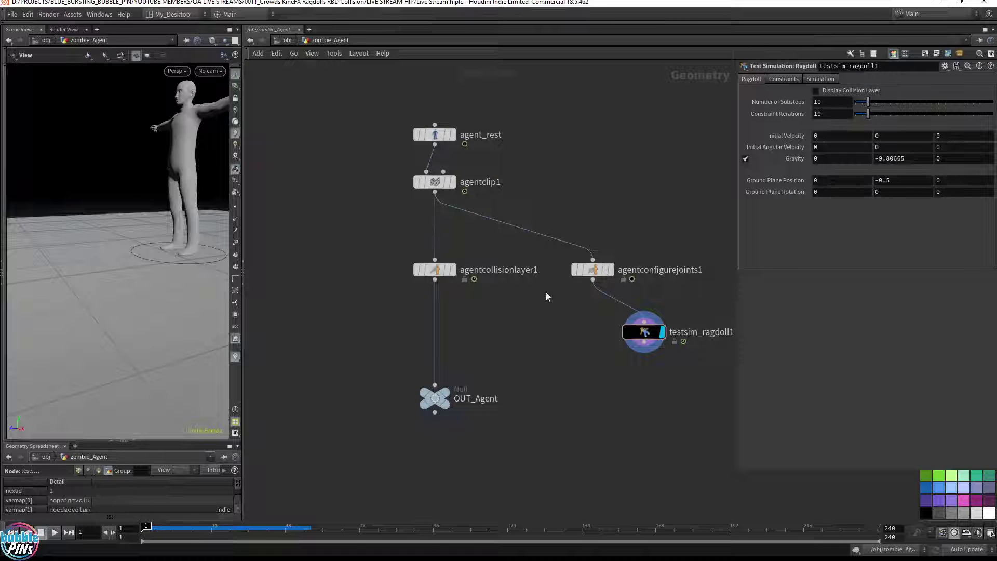
key("Up")
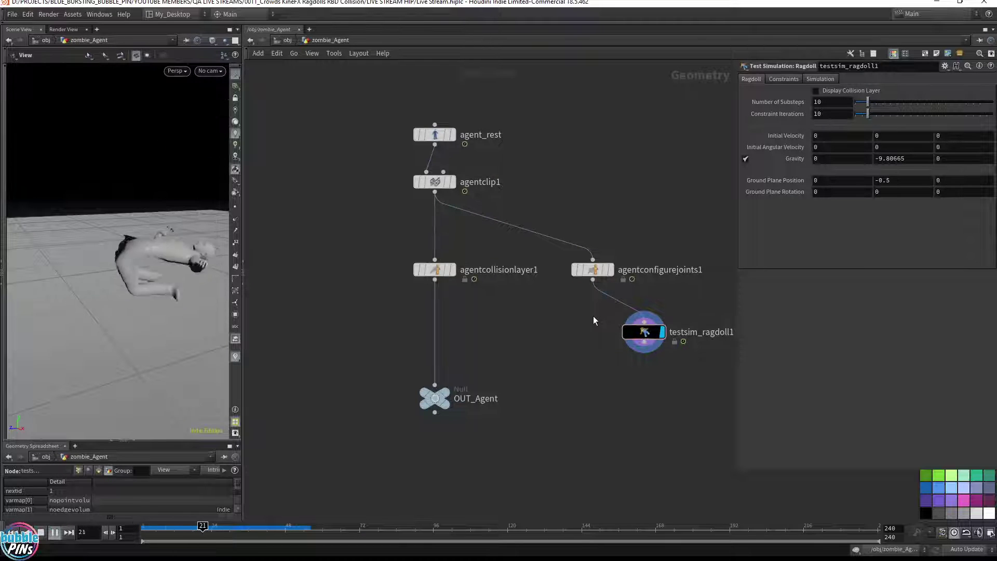
key("Up")
left_click_drag(92, 292, 135, 276)
key("ctrl+Up")
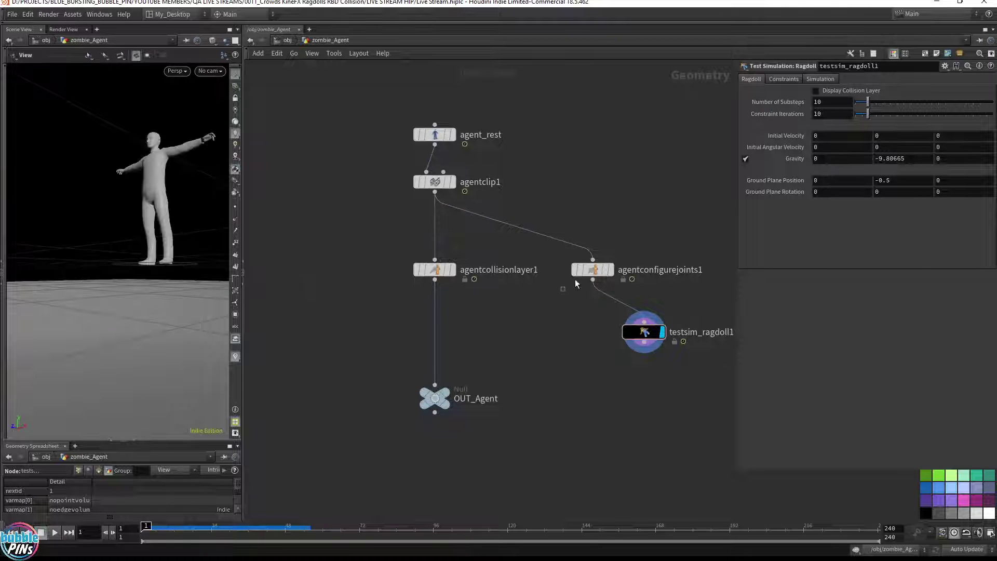
left_click(592, 270)
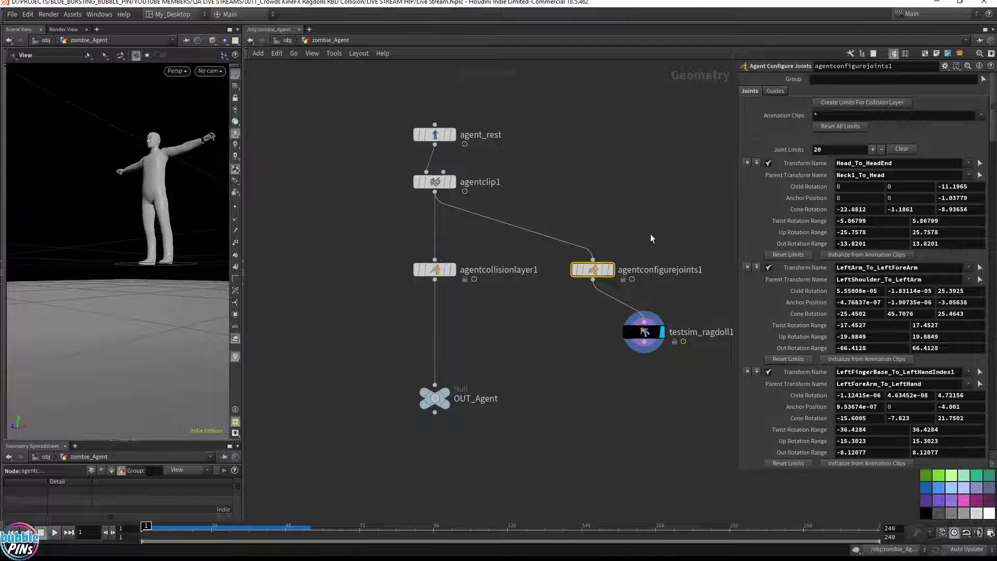
mouse_move(192, 227)
left_mouse_down()
mouse_move(216, 239)
mouse_move(209, 234)
left_mouse_up()
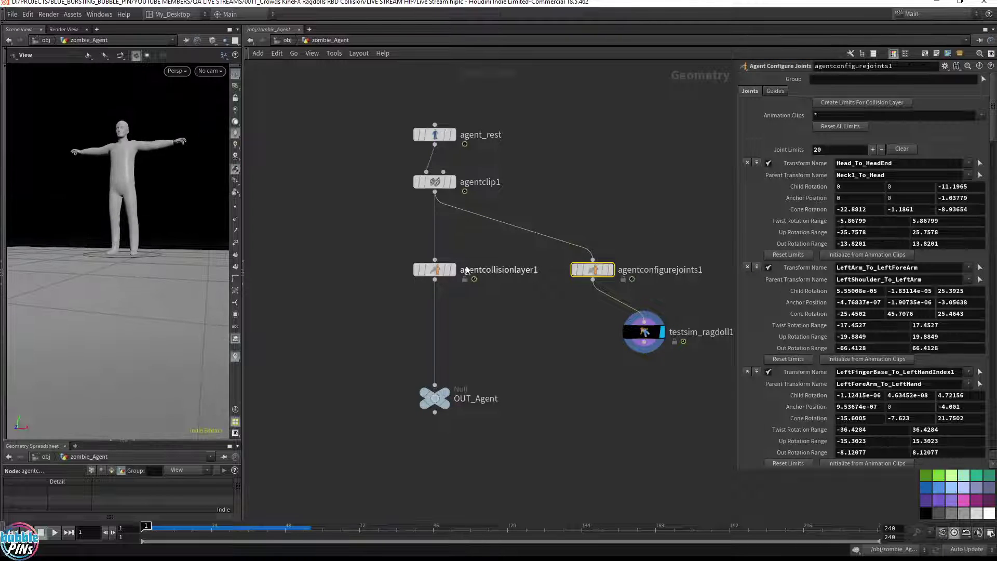
left_click_drag(572, 349, 659, 227)
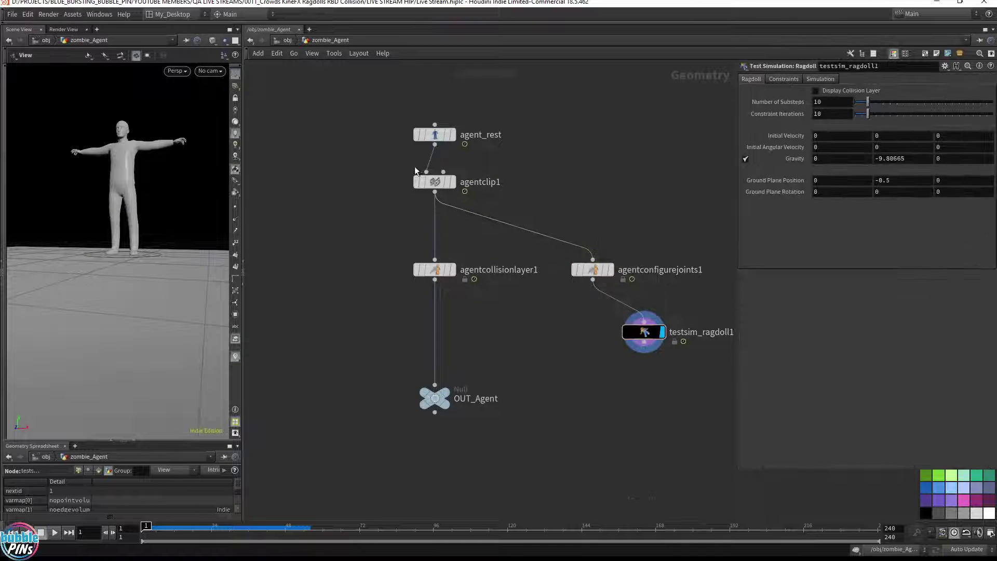
left_click_drag(568, 227, 671, 351)
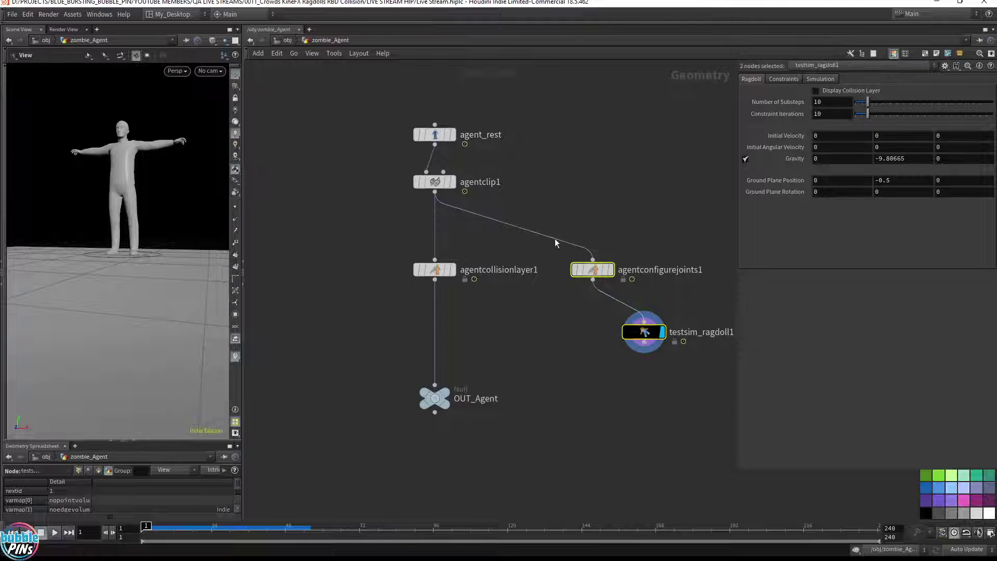
left_click(580, 210)
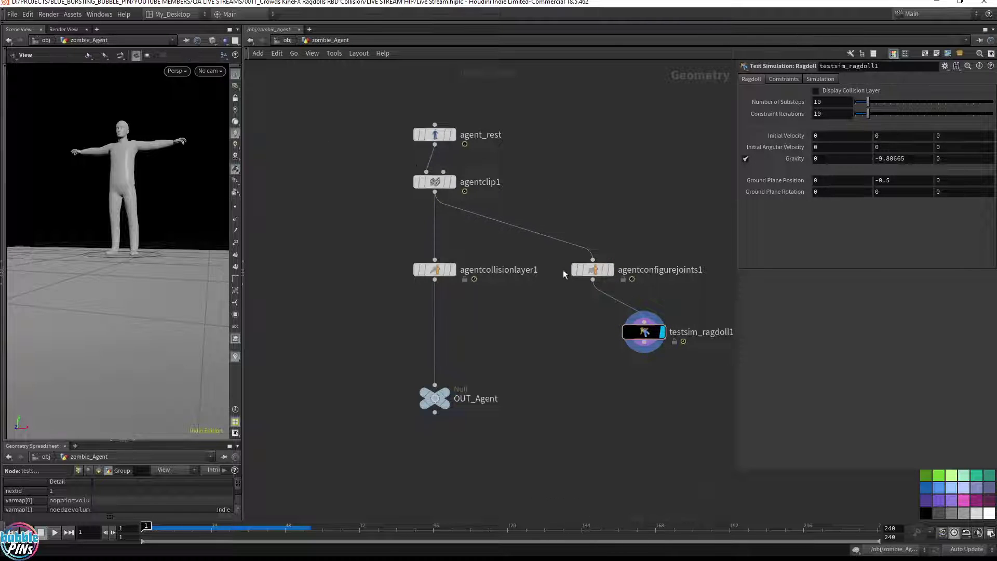
Move agentconfigurejoints1 and testsim_ragdoll1 lower in the network, replay the simulation, and return to the first frame.
left_click_drag(611, 335, 593, 363)
left_click_drag(591, 268, 574, 337)
left_click(636, 265)
key("Up")
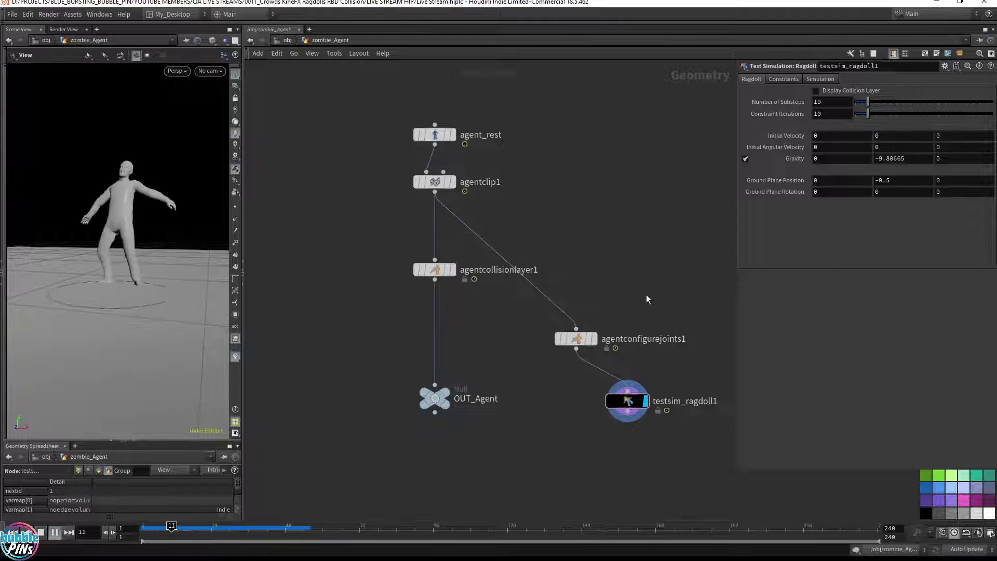
key("ctrl+Up")
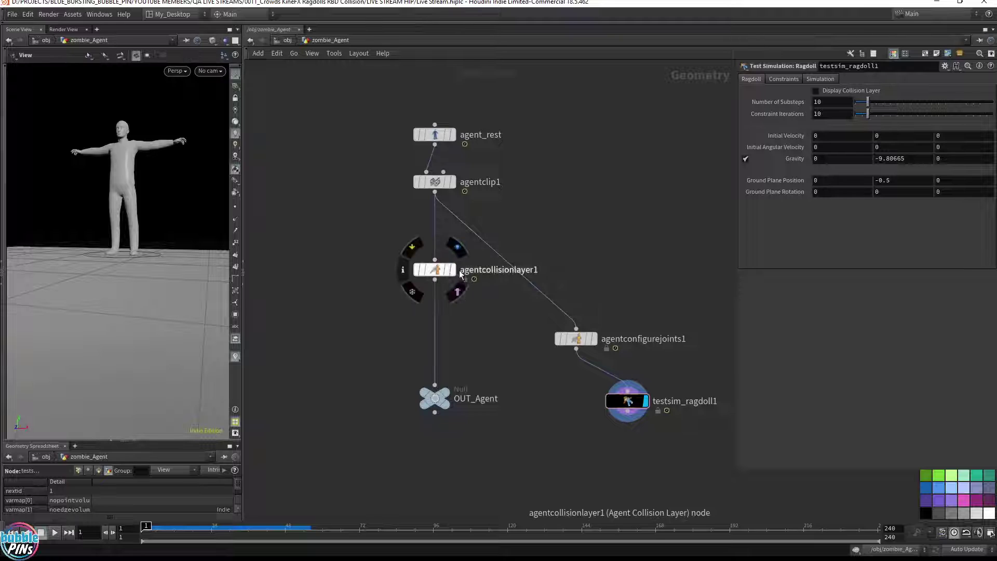
Move agentcollisionlayer1 closer to agentclip1 and place agentconfigurejoints1 just below and beside it.
left_click_drag(440, 272, 441, 247)
left_click_drag(667, 312, 535, 364)
left_click_drag(576, 338, 555, 294)
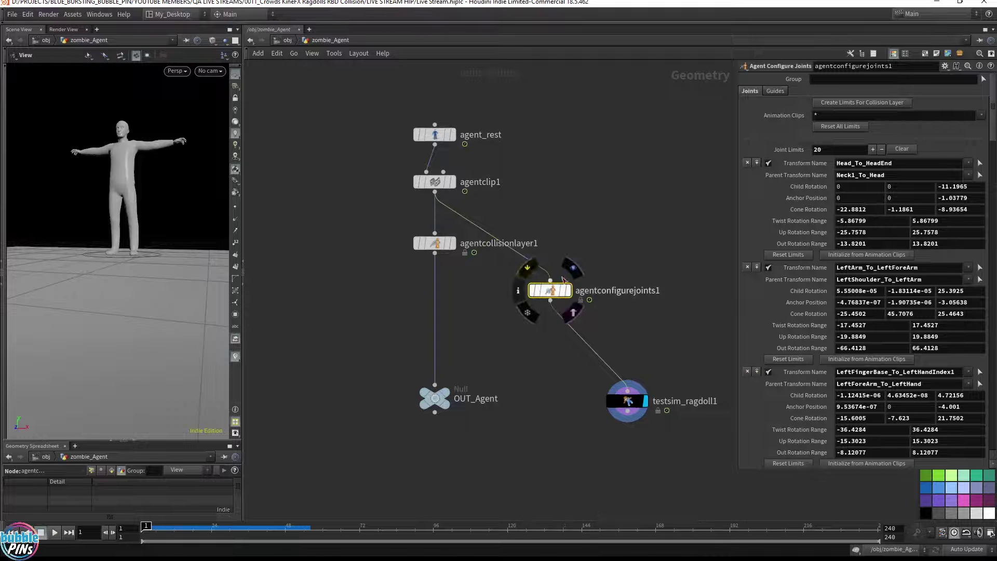
Rewire agentconfigurejoints1 to take its input from agentcollisionlayer1, display it, and move it nearer to the main chain.
left_click(453, 244)
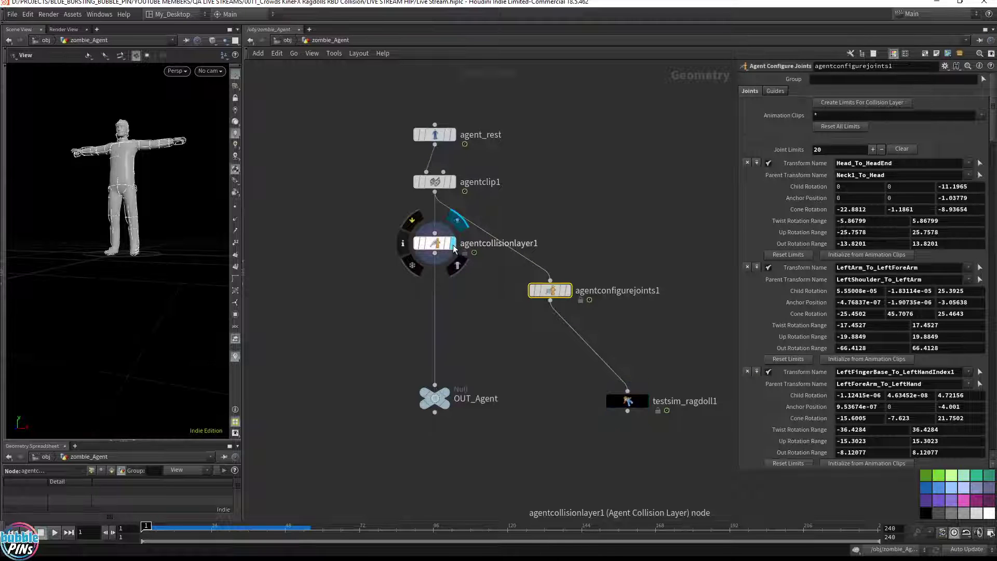
left_click(438, 244)
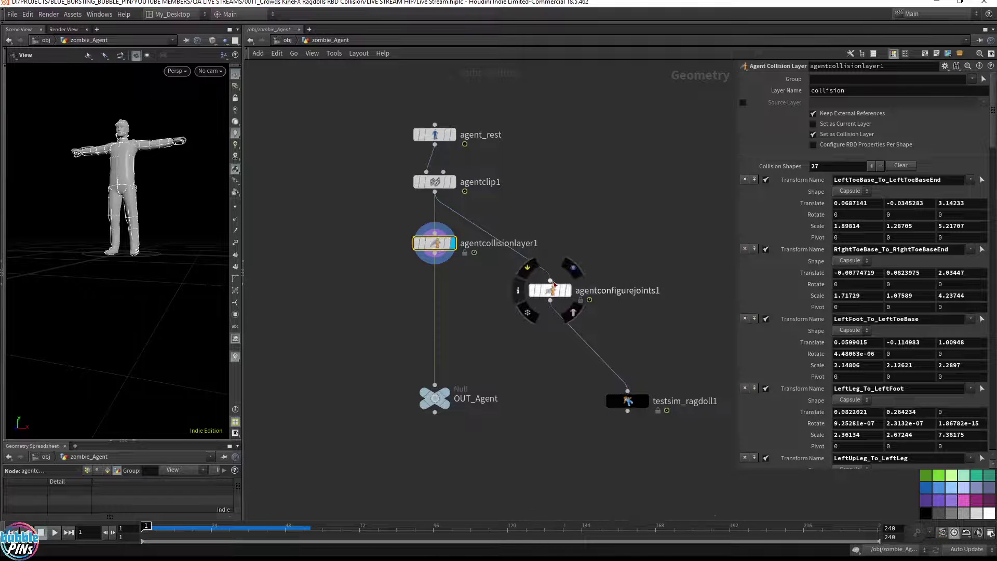
left_click(550, 280)
left_click(435, 265)
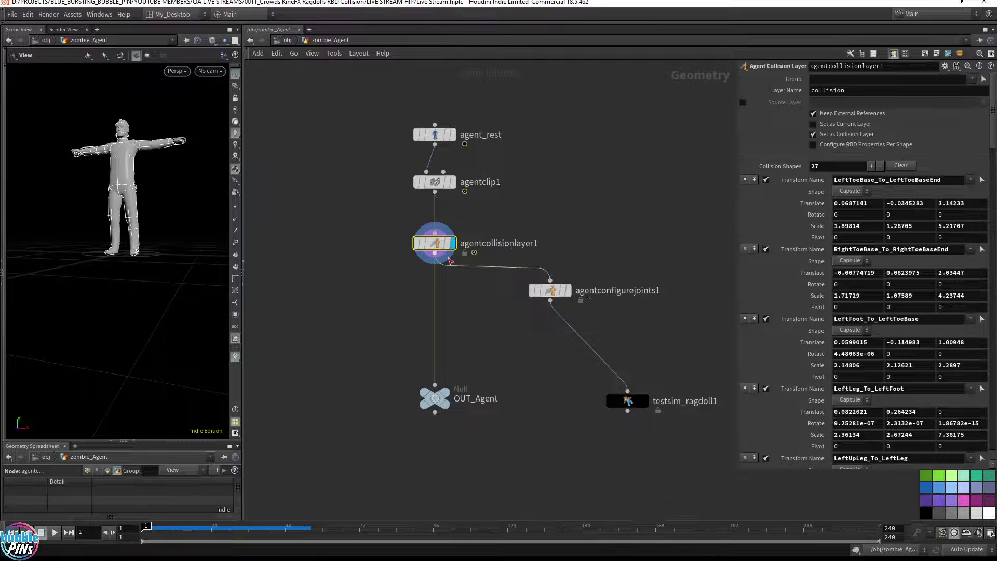
left_click(569, 291)
left_click_drag(556, 289, 523, 304)
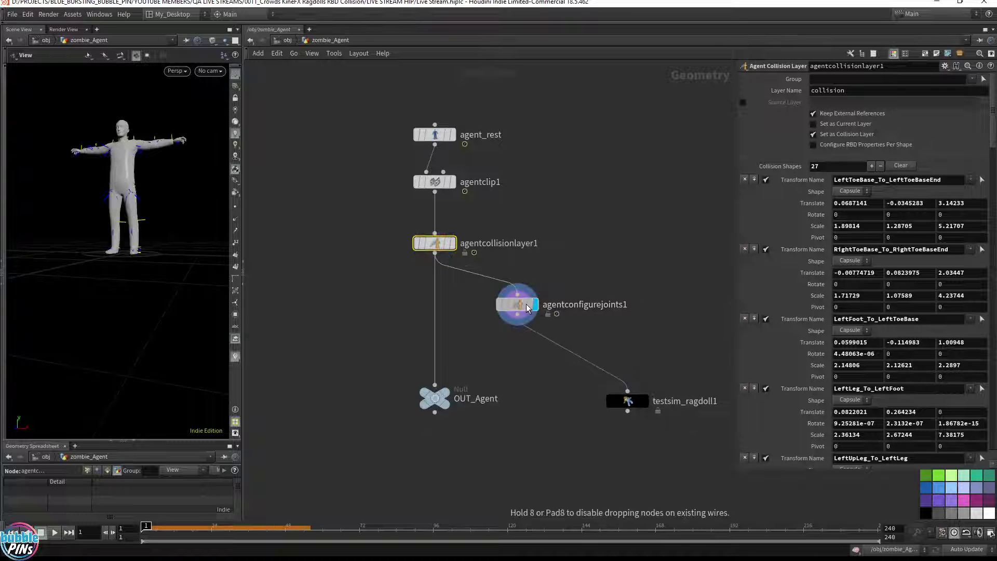
Clear the existing joint limits on agentconfigurejoints1 and create them again for the collision layer.
left_click(516, 305)
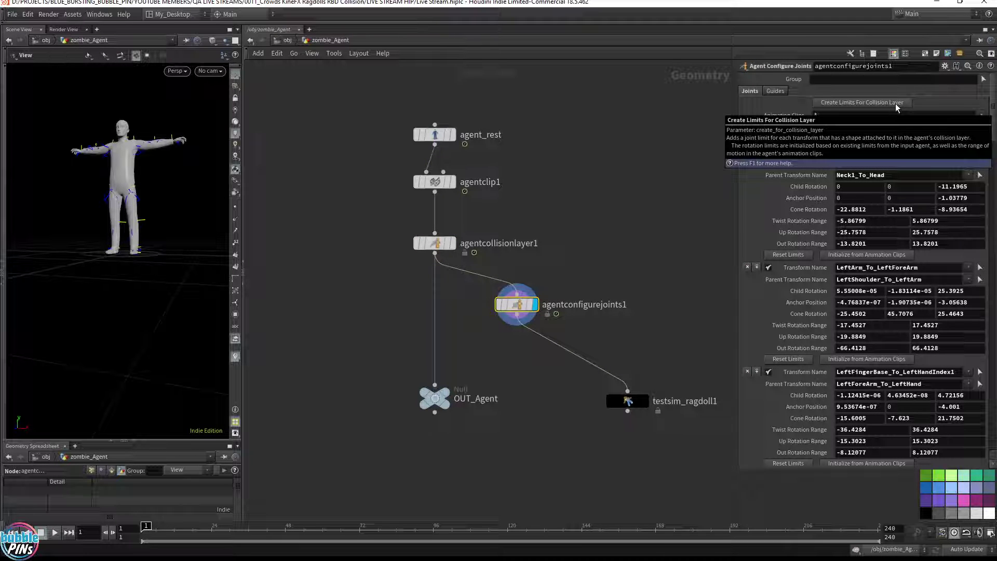
left_click_drag(576, 271, 498, 332)
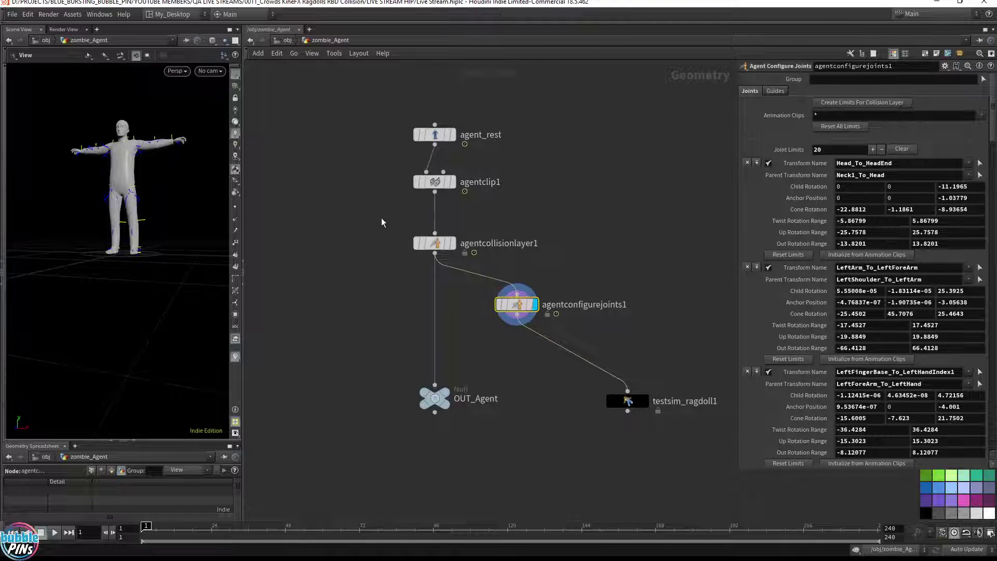
left_click_drag(375, 218, 489, 279)
left_click_drag(606, 230, 495, 322)
left_click(900, 148)
left_click(868, 104)
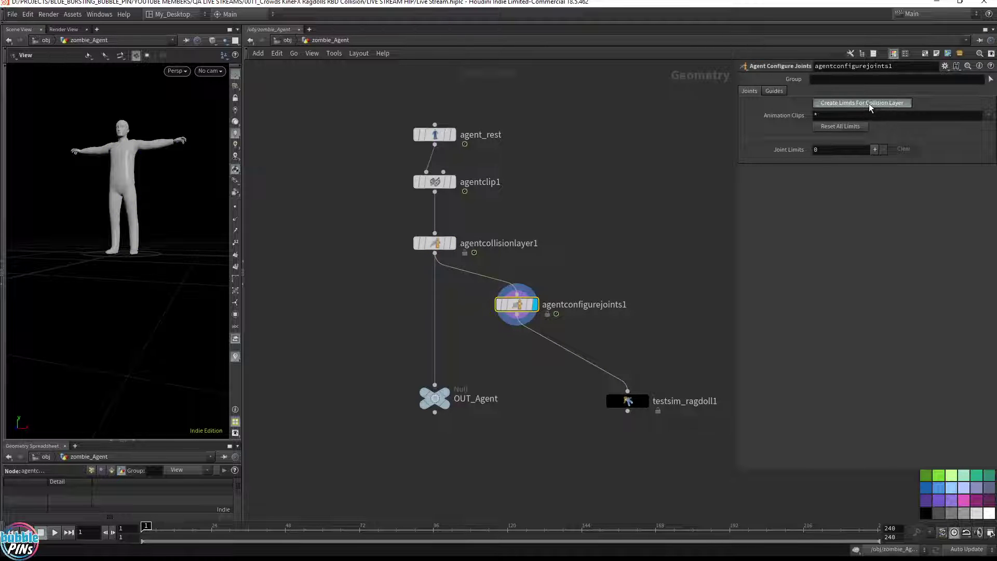
Display testsim_ragdoll1, play the ragdoll simulation with the rebuilt joint limits, return to the first frame, and reselect agentconfigurejoints1.
left_click_drag(175, 196, 176, 203)
right_click_drag(176, 204, 165, 255)
middle_click_drag(164, 256, 168, 212)
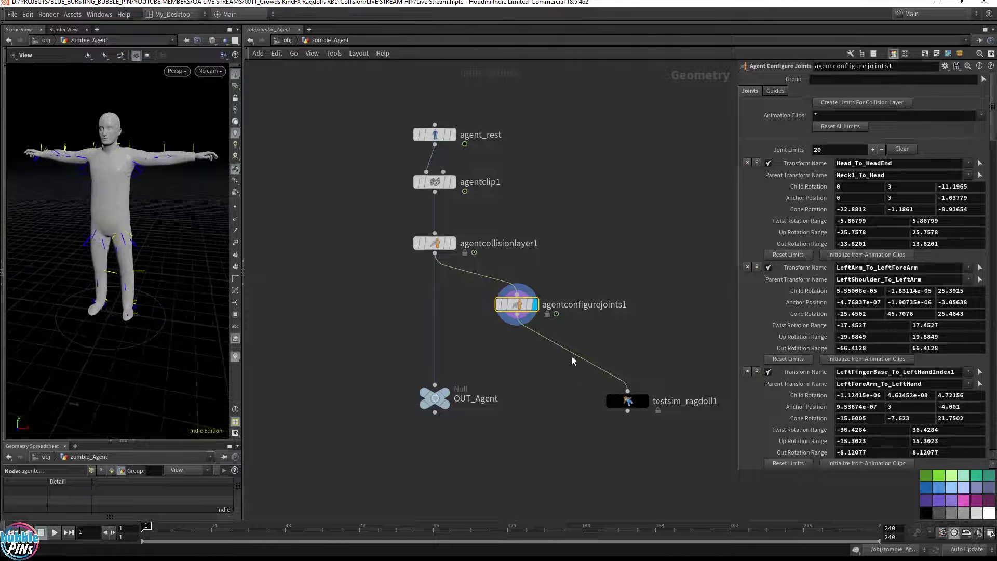
left_click(645, 401)
left_click_drag(630, 403, 628, 390)
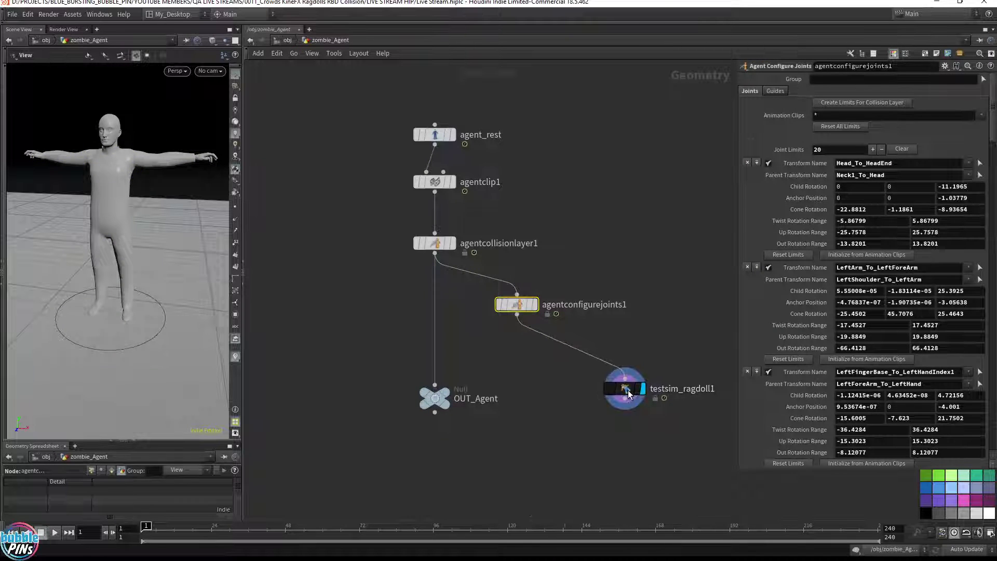
key("Up")
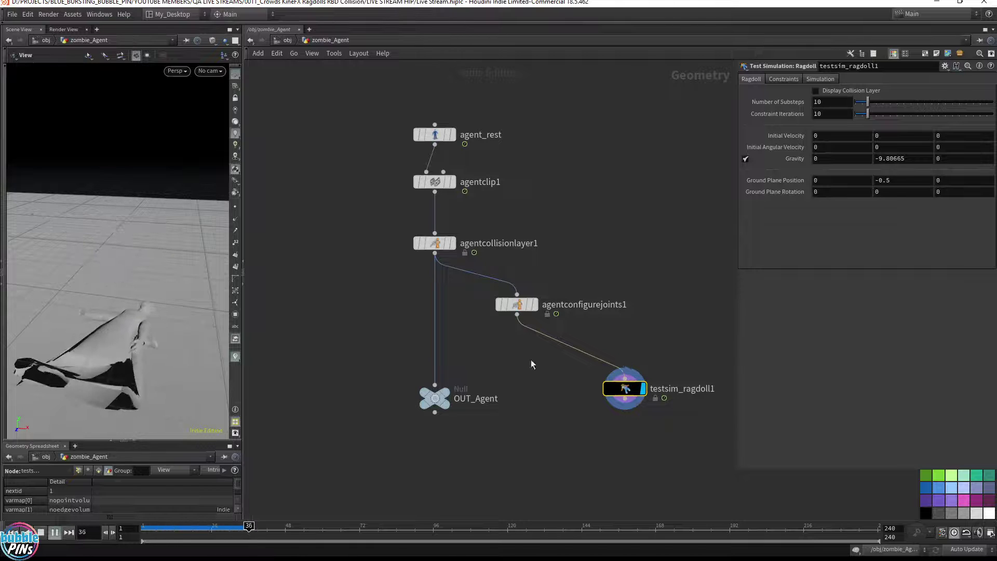
key("ctrl+Up")
left_click(516, 305)
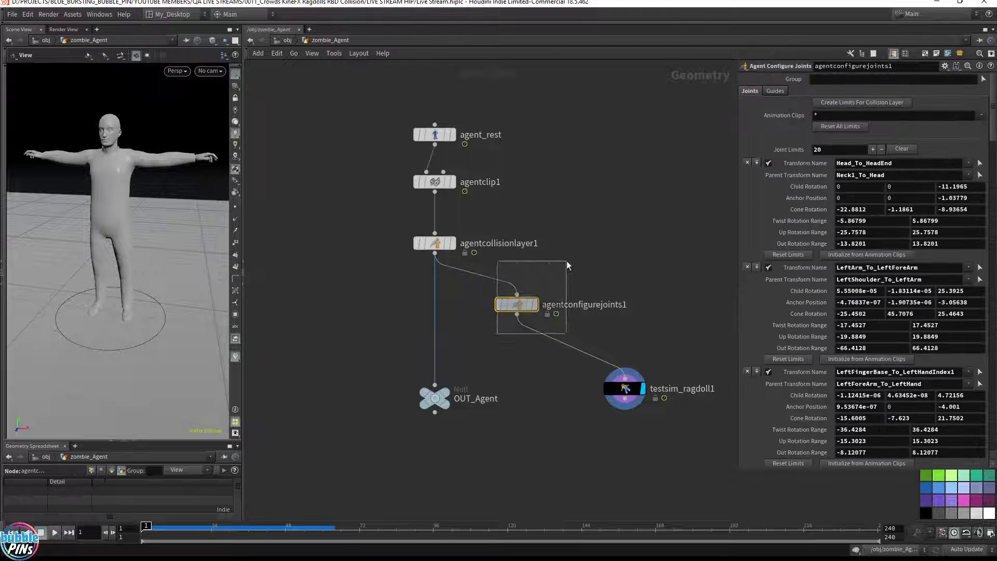
Display agentconfigurejoints1, enlarge the viewport pane and activate the node's joint handles in the scene.
left_click(535, 304)
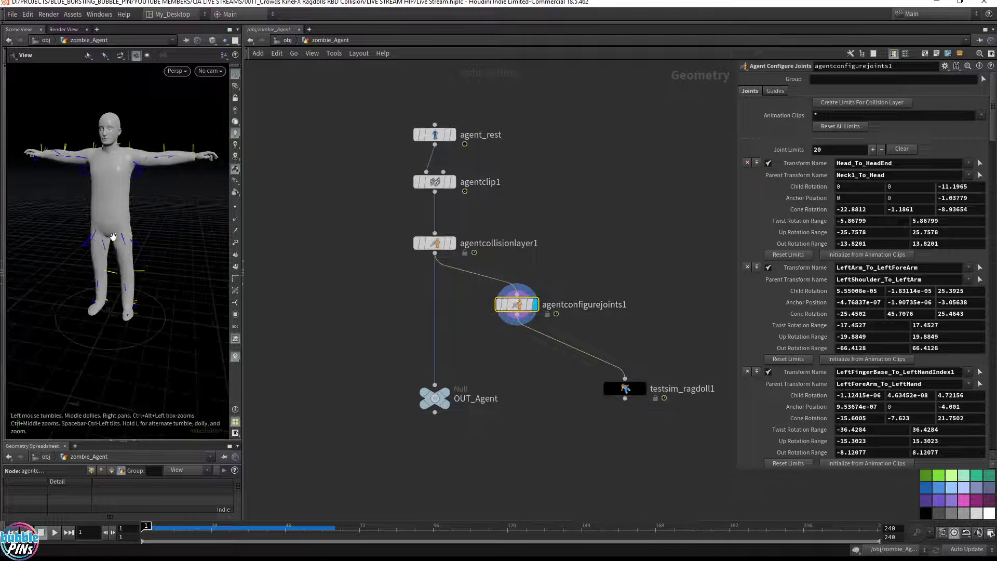
left_click_drag(110, 234, 99, 217)
left_click_drag(243, 217, 349, 217)
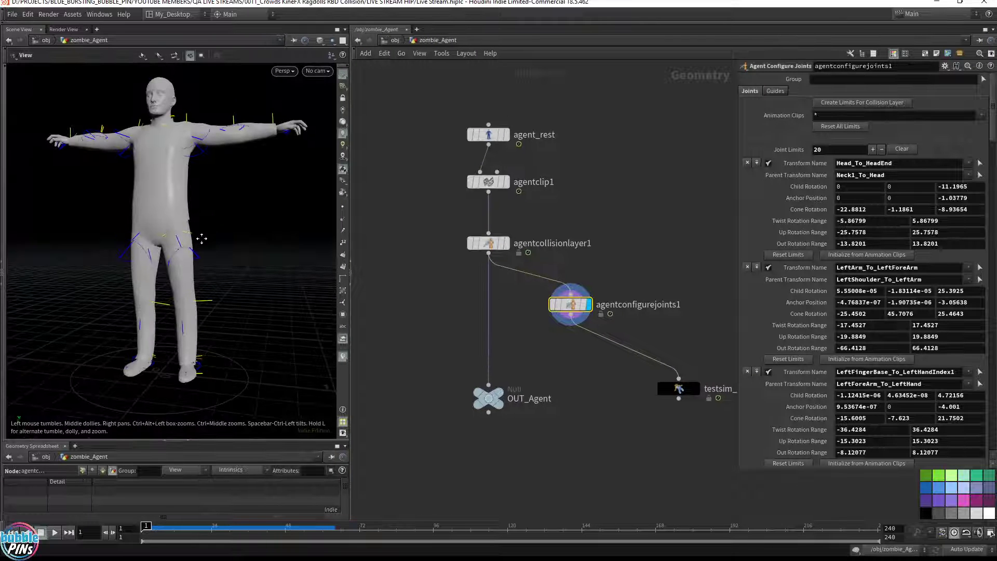
key("Return")
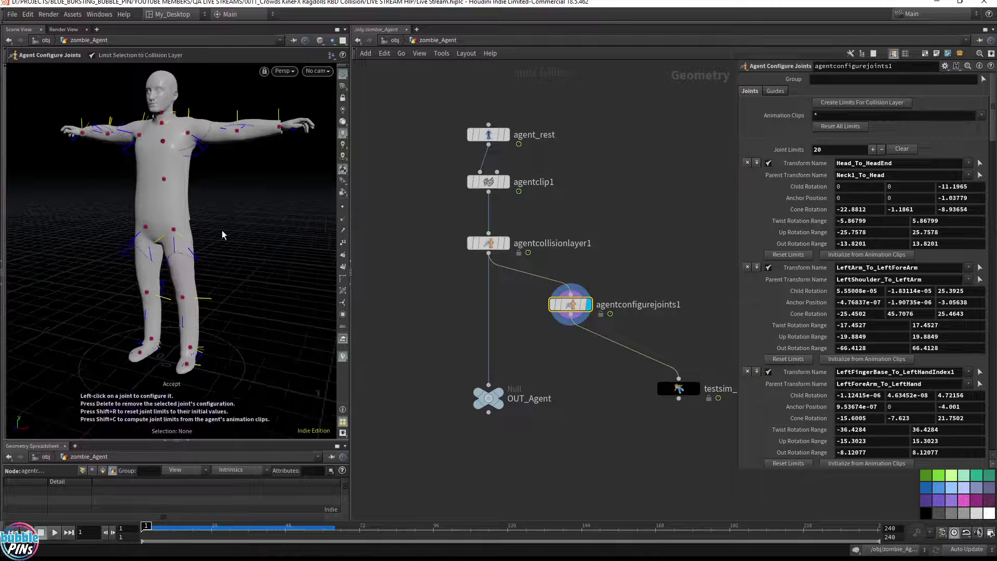
Widen the up and out rotation limits of LeftArm_To_LeftForeArm with the viewport handles, and check the limits of LeftUpLeg_To_LeftLeg.
left_click(189, 136)
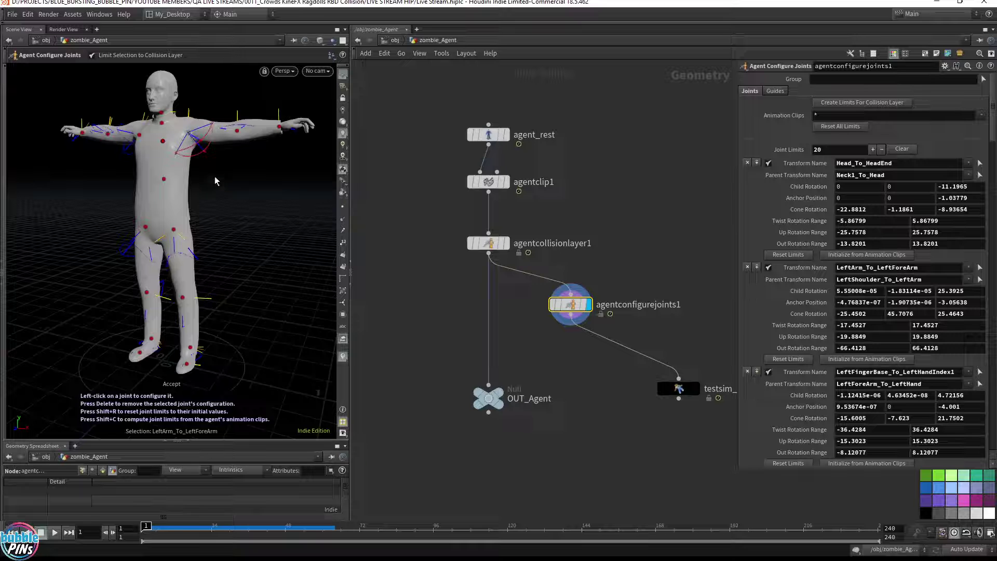
middle_click_drag(184, 131, 330, 119, "alt")
mouse_move(286, 148)
left_mouse_down("alt")
mouse_move(213, 136)
mouse_move(280, 138)
left_mouse_up("alt")
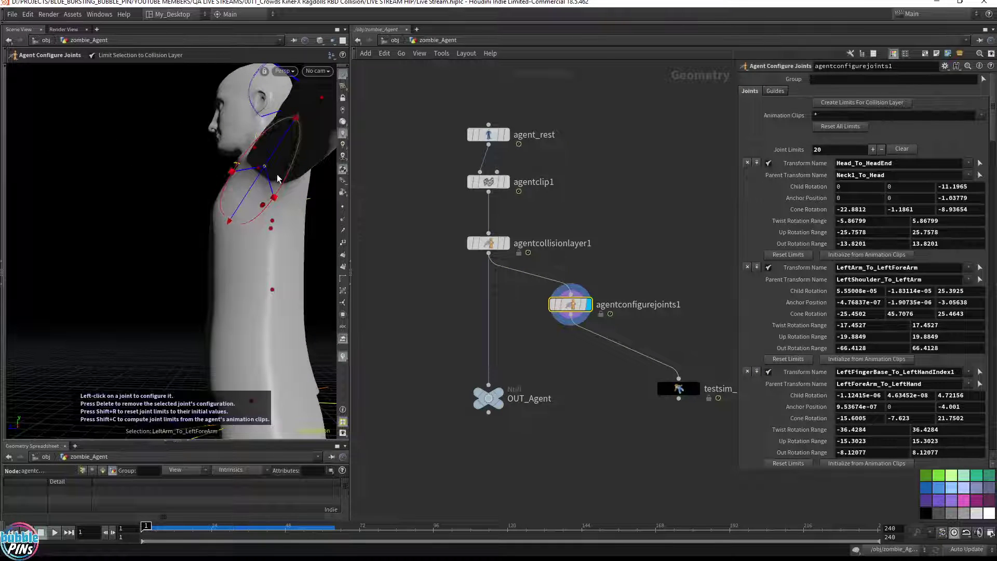
left_click_drag(262, 162, 154, 192, "alt")
left_click_drag(213, 229, 233, 191, "alt")
middle_click_drag(233, 191, 270, 179, "alt")
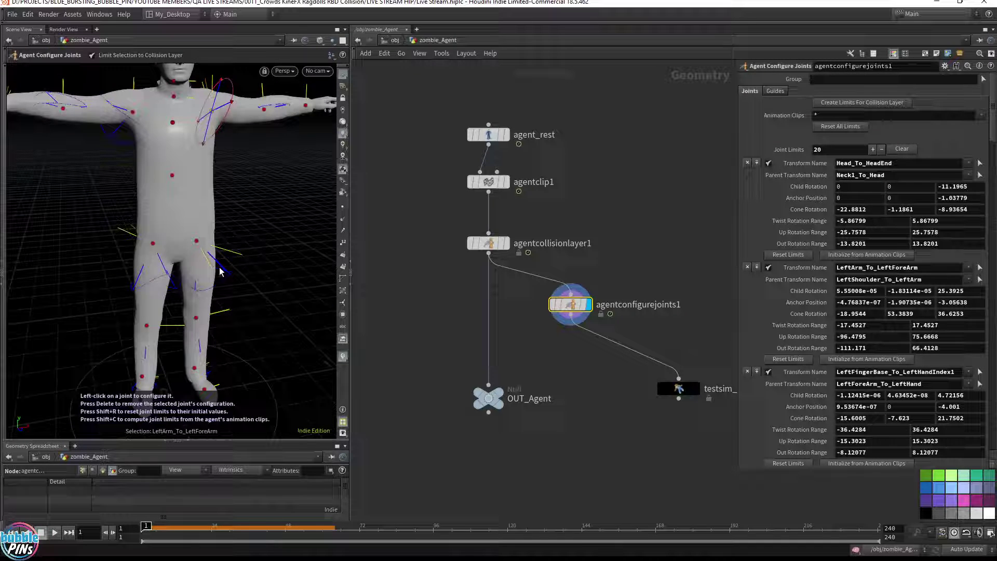
left_click(198, 243)
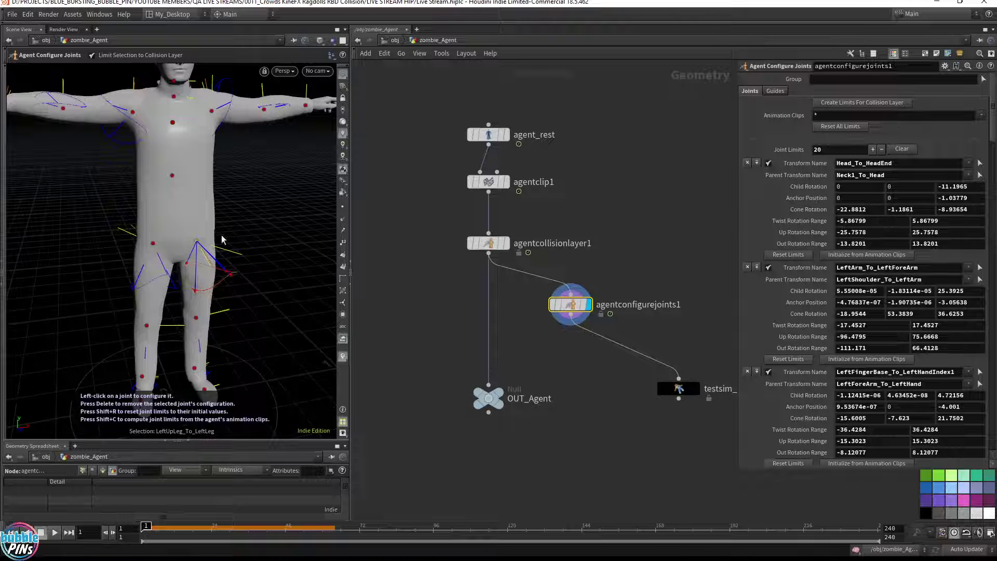
left_click_drag(234, 269, 289, 289)
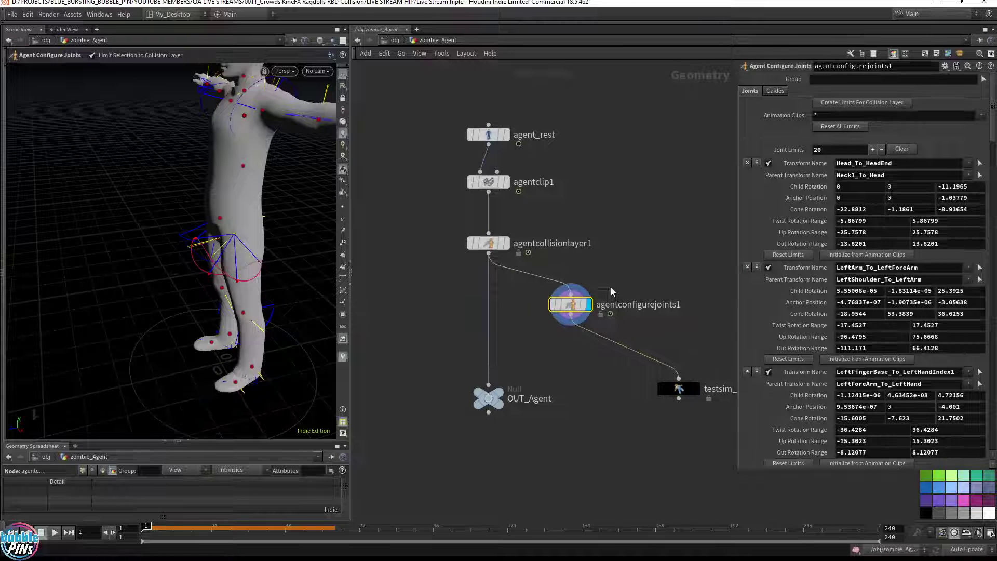
Replace agentconfigurejoints1 with the copied node holding 24 joint limits, place it below agentcollisionlayer1 and display it.
key("Delete")
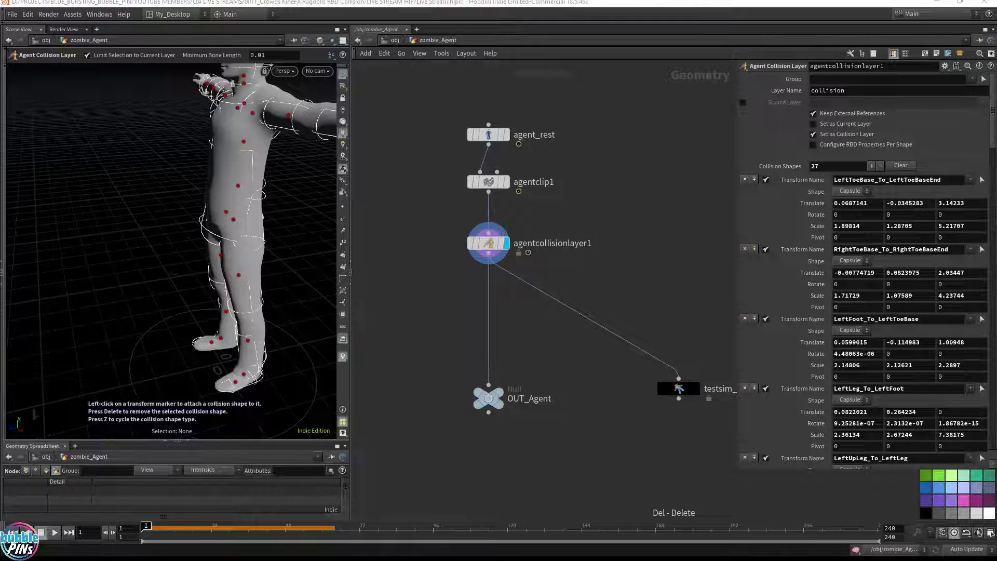
middle_click_drag(668, 311, 666, 270)
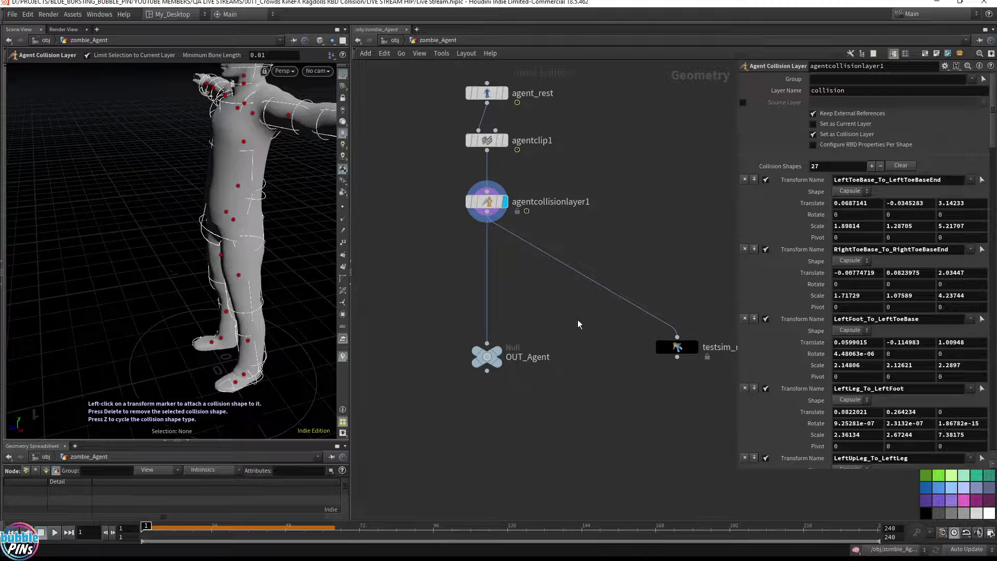
key("ctrl+v")
left_click_drag(573, 321, 518, 283)
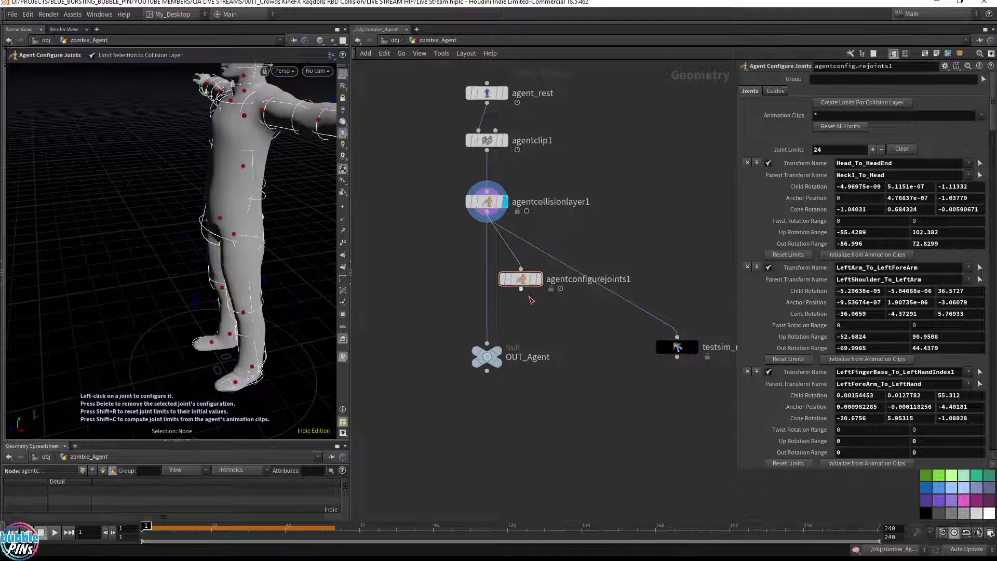
left_click(539, 282)
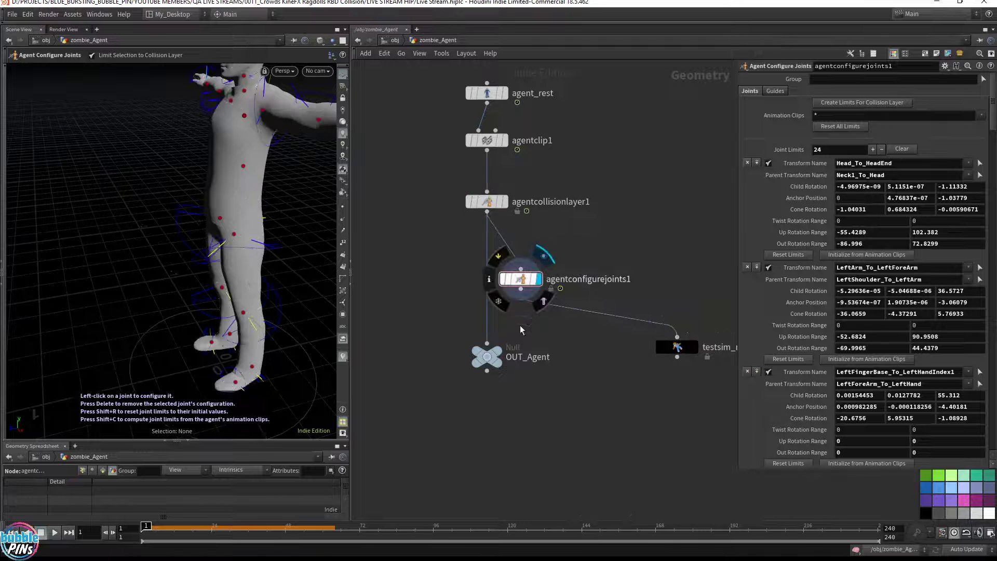
Move OUT_Agent lower and align agentconfigurejoints1 in the main chain between agentcollisionlayer1 and OUT_Agent.
left_click_drag(486, 364, 485, 403)
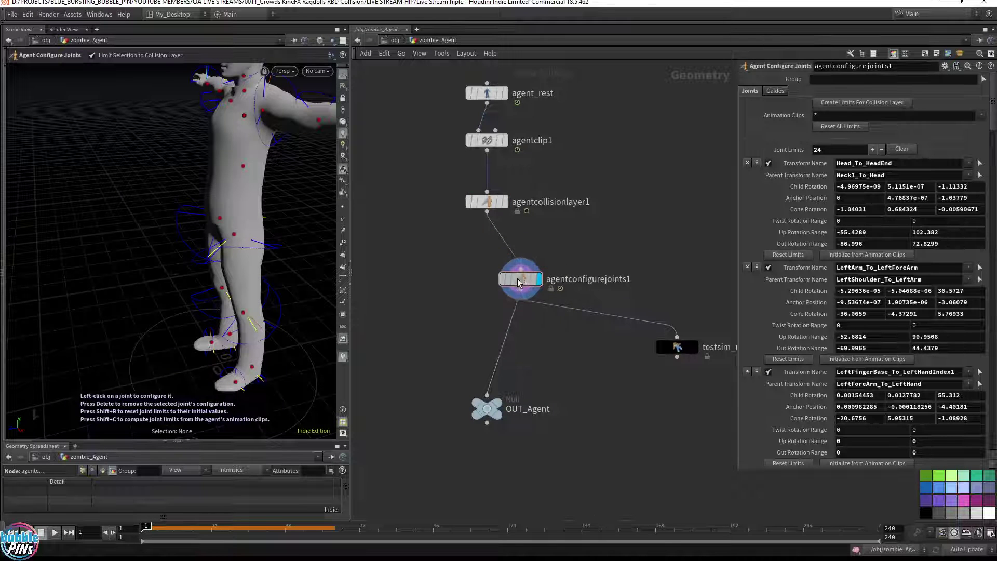
left_click_drag(519, 280, 486, 268)
middle_click_drag(654, 278, 643, 284)
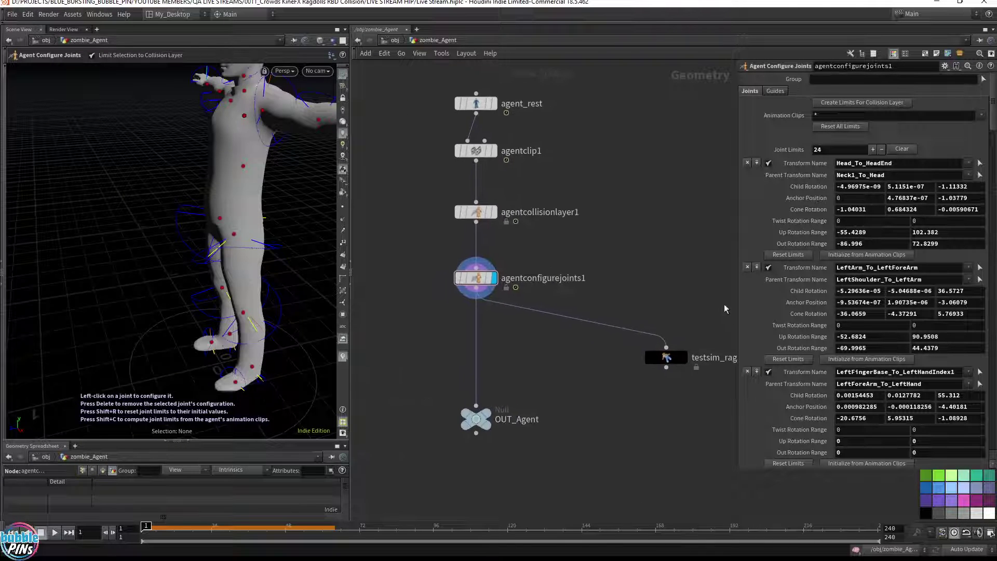
Move testsim_ragdoll1 closer to the chain, display it, play the ragdoll simulation and return to the first frame.
left_click_drag(678, 358, 611, 357)
left_click(611, 354)
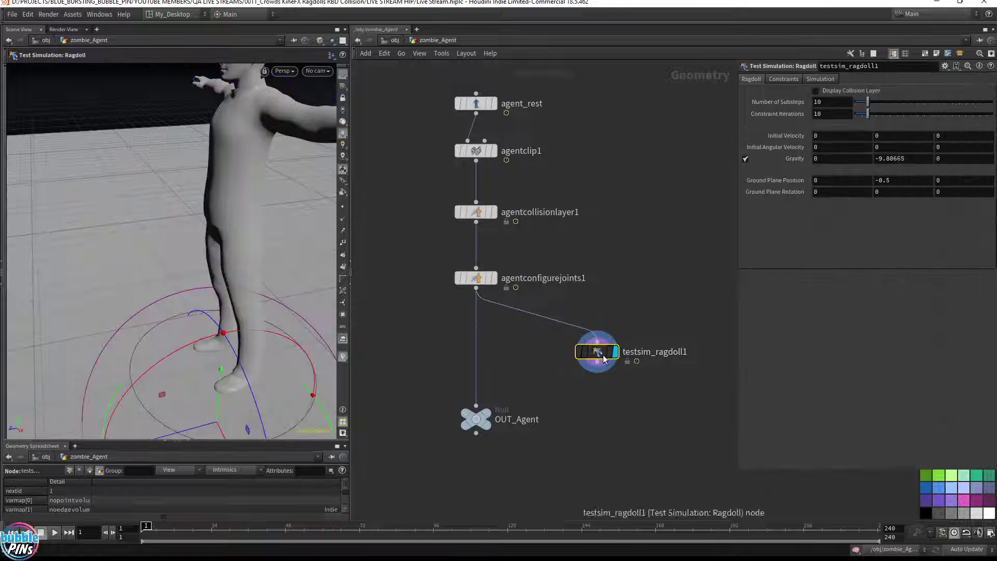
left_click_drag(264, 201, 251, 222, "alt")
middle_click_drag(251, 222, 187, 225, "alt")
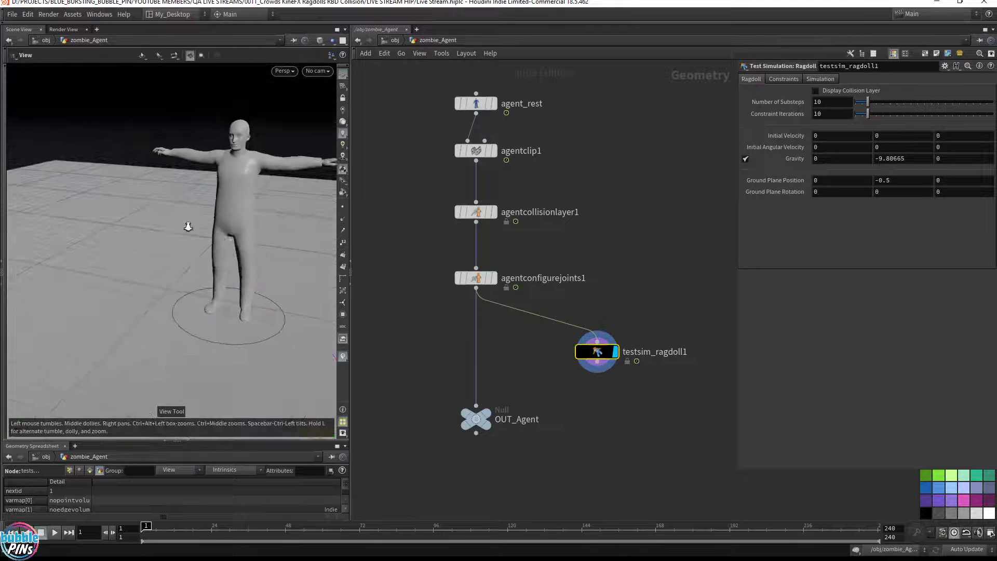
left_click_drag(187, 225, 240, 223, "alt")
key("Up")
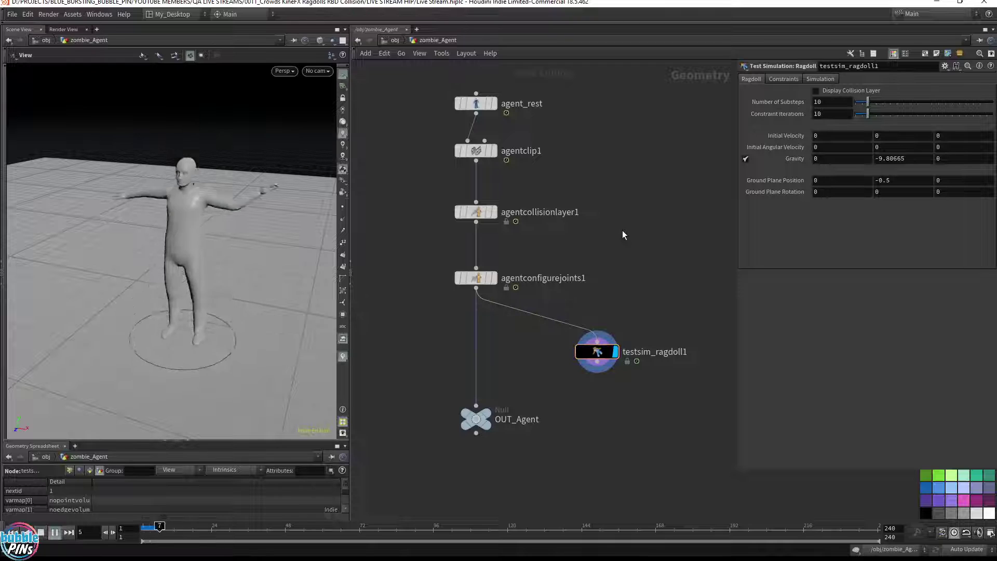
key("ctrl+Up")
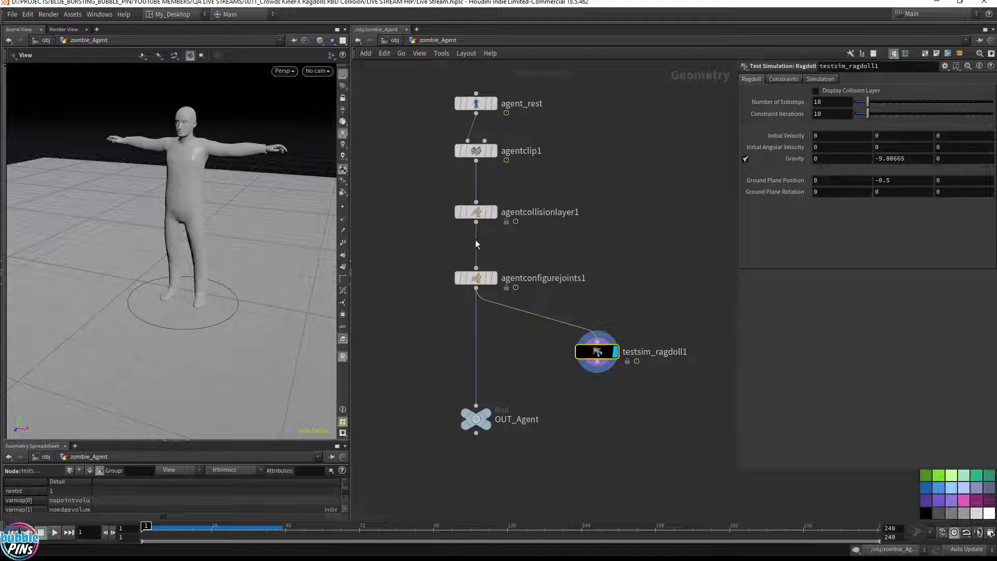
left_click_drag(412, 191, 539, 323)
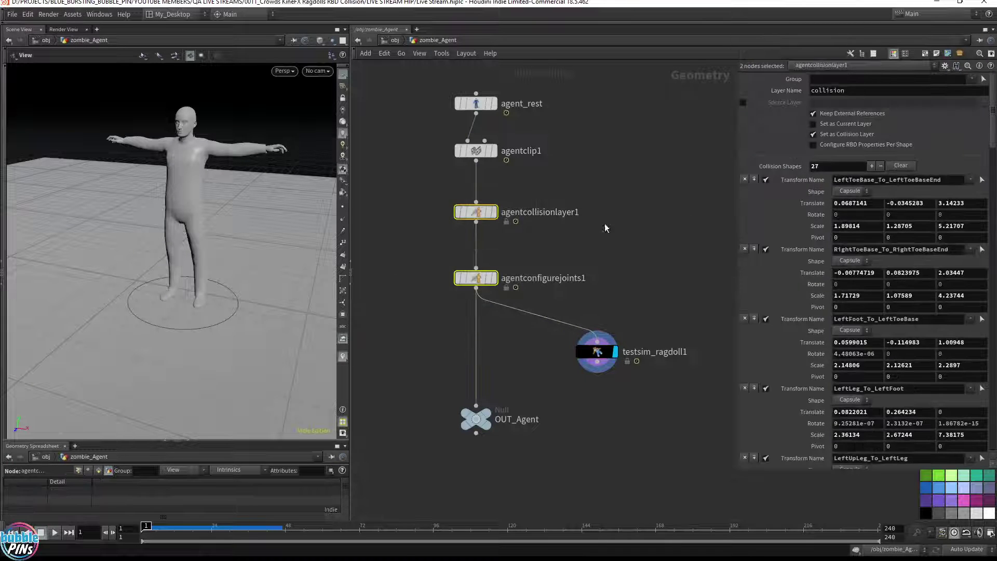
left_click_drag(677, 290, 571, 394)
left_click_drag(444, 304, 550, 198)
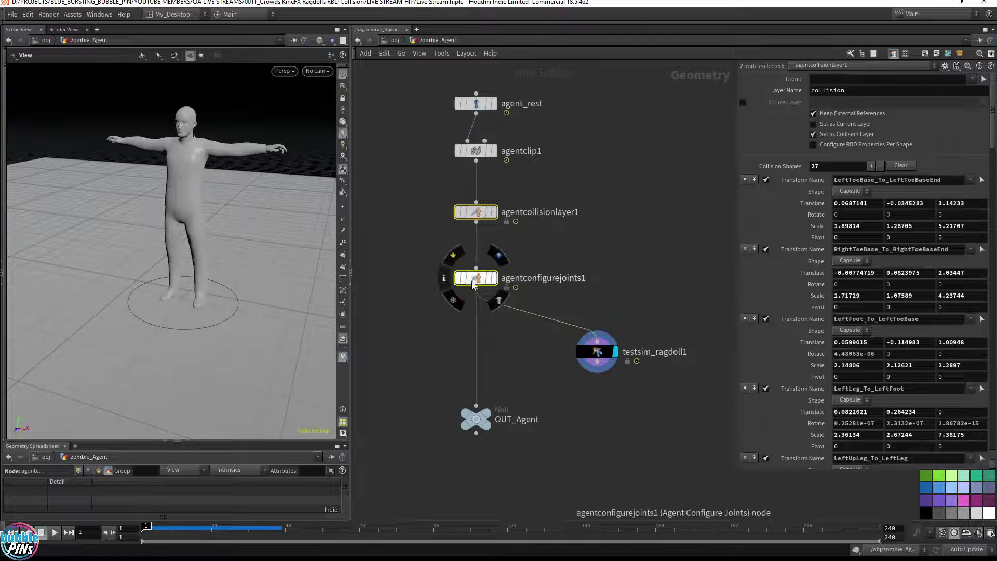
left_click(702, 290)
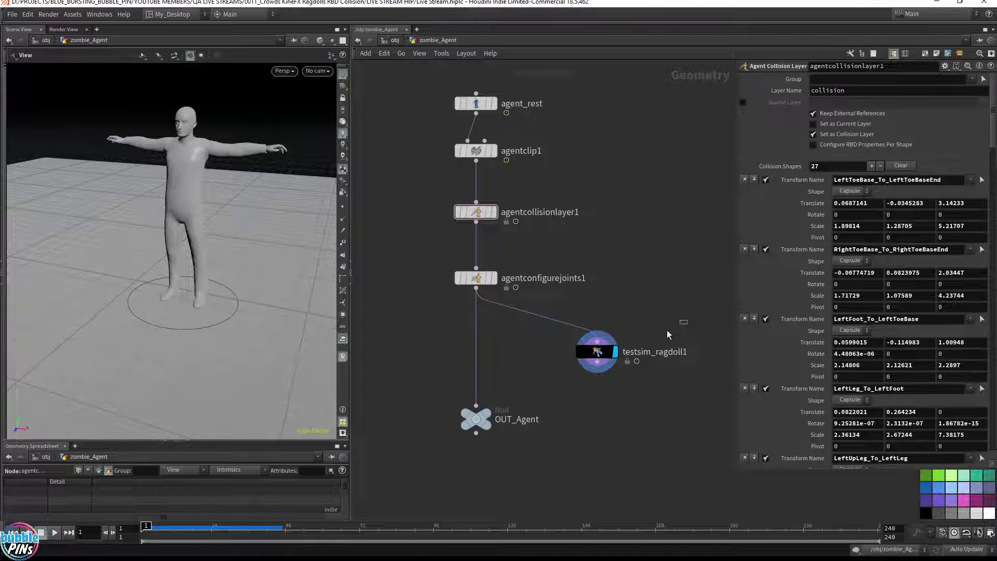
left_click_drag(667, 331, 570, 394)
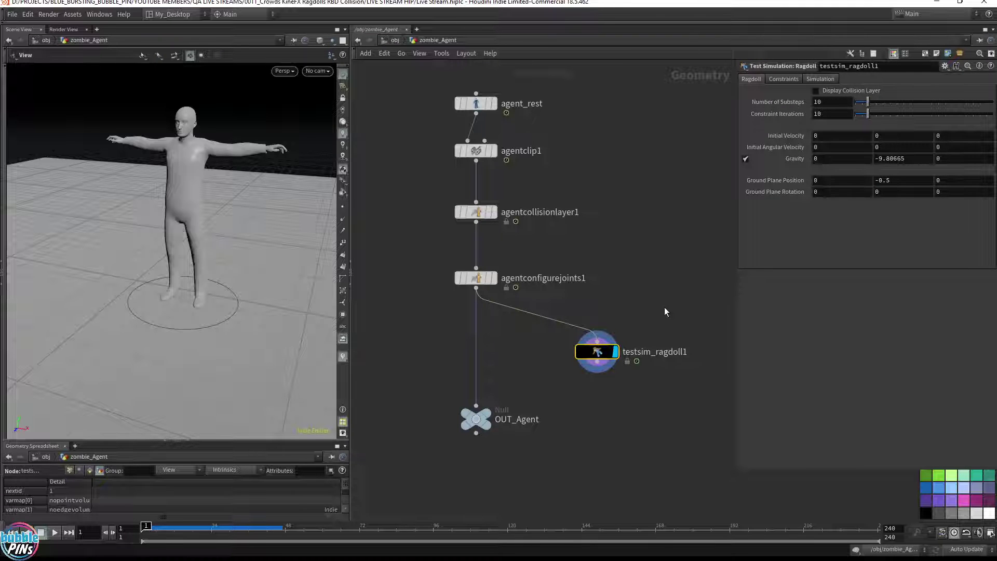
left_click_drag(129, 157, 172, 204)
middle_click_drag(230, 179, 190, 199)
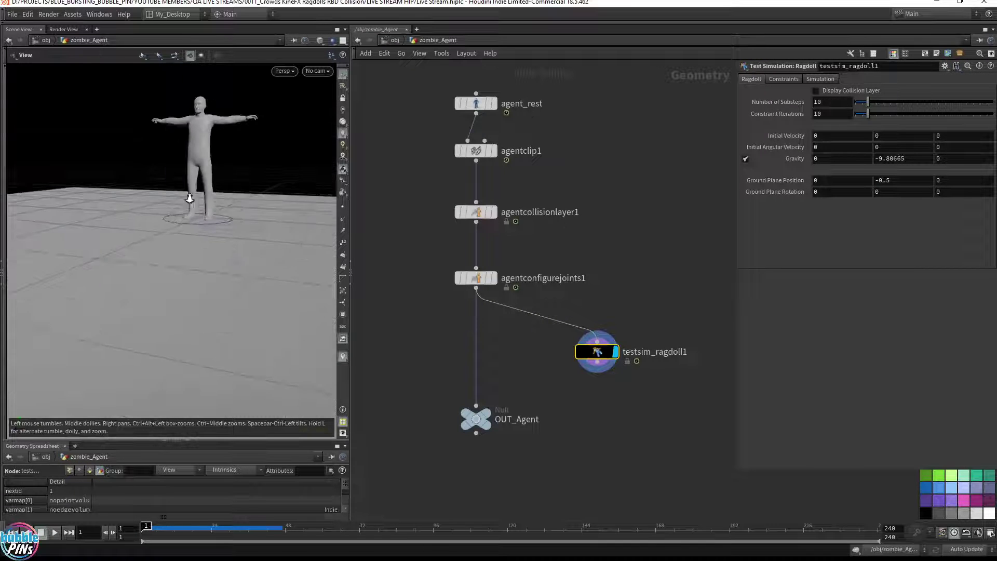
left_click_drag(189, 199, 153, 205)
left_click_drag(613, 310, 562, 381)
left_click_drag(555, 298, 439, 275)
key("ctrl+z")
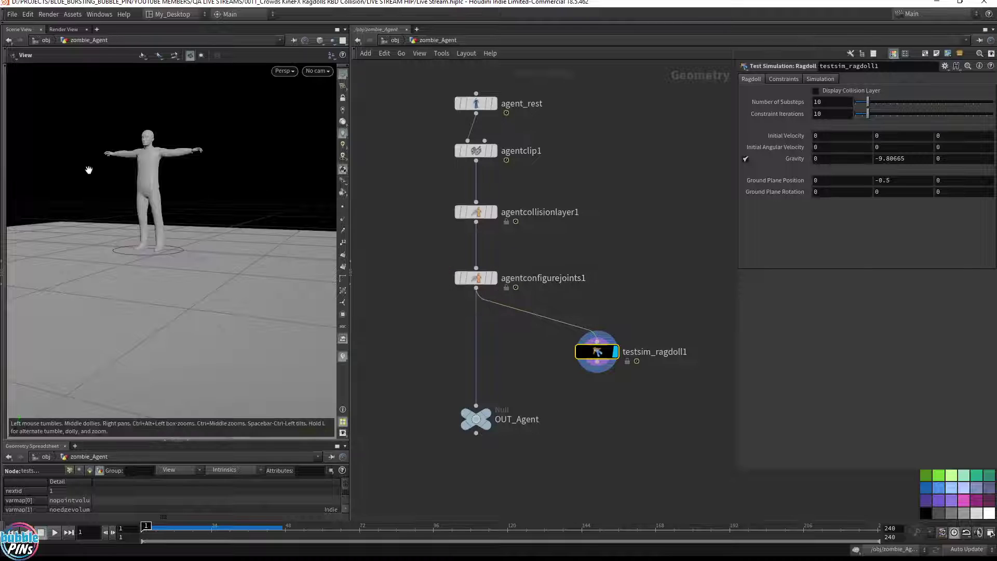
Set testsim_ragdoll1's constraint softness to 0.352 and stiffness to 4.53, play the ragdoll simulation, and return to the first frame.
left_click(785, 78)
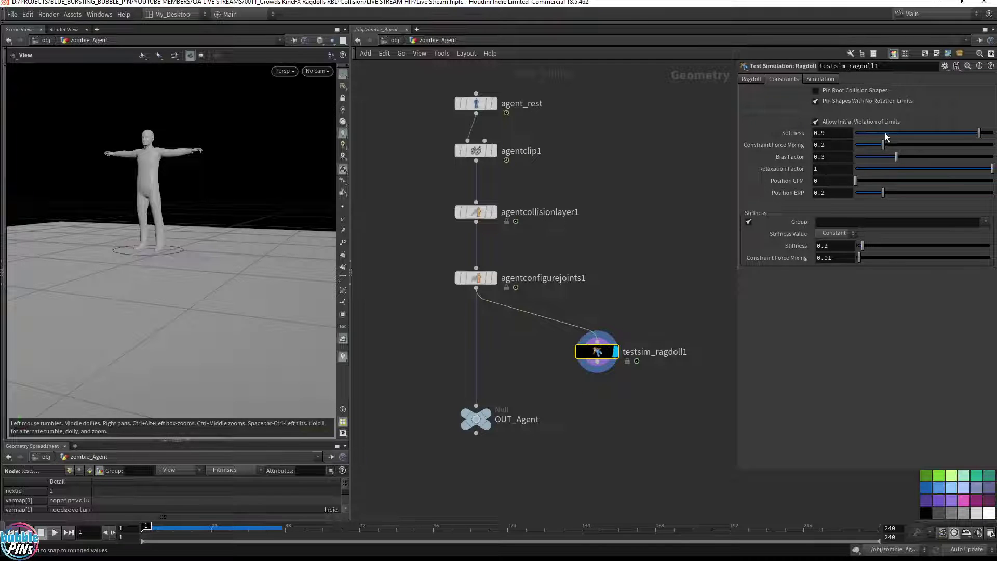
left_click_drag(885, 132, 904, 135)
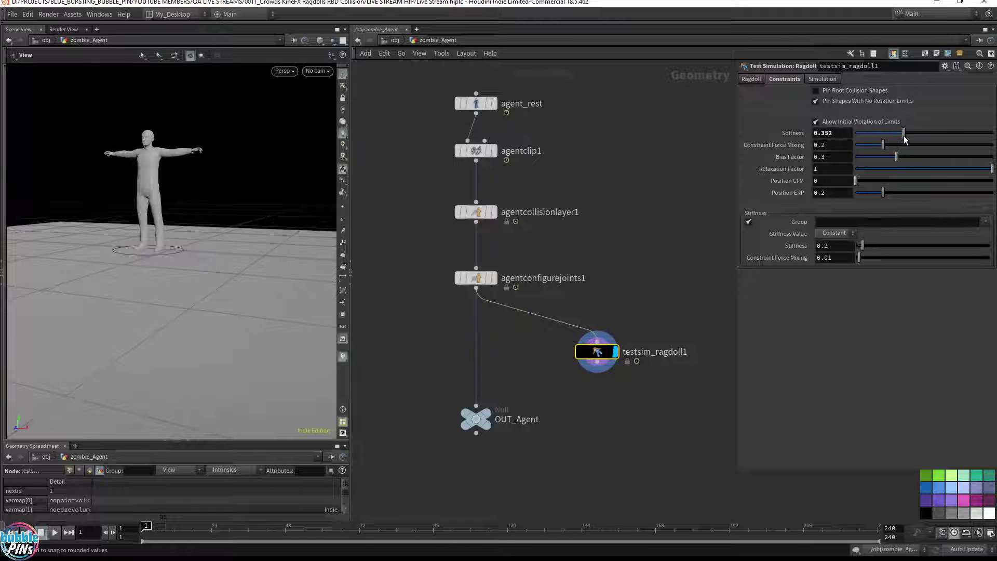
left_click_drag(879, 248, 977, 248)
key("Up")
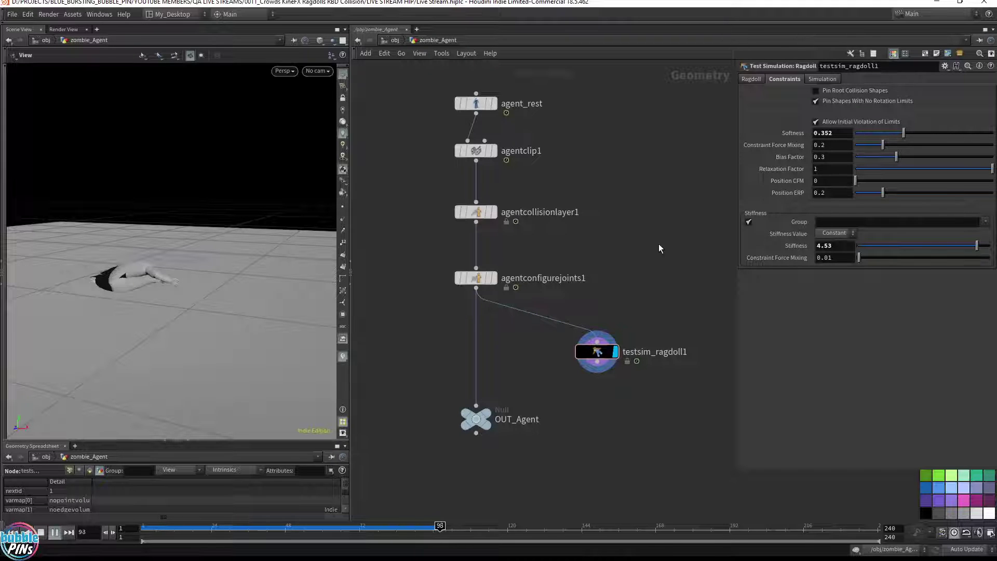
key("ctrl+Up")
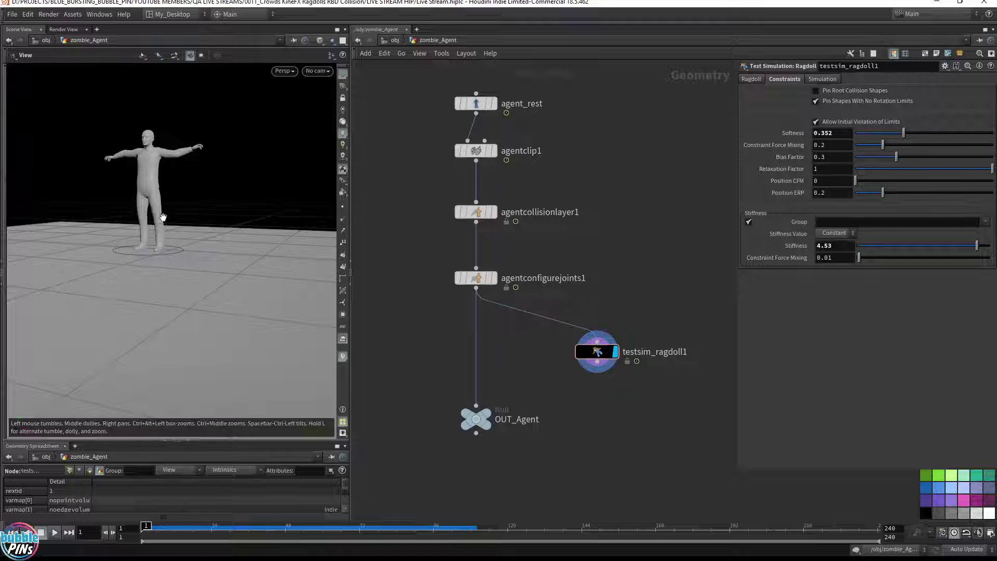
Go to frame 16, switch the viewport to wireframe display and examine the ragdoll's bones from several angles.
middle_click_drag(158, 247, 197, 249)
right_click_drag(213, 223, 258, 259)
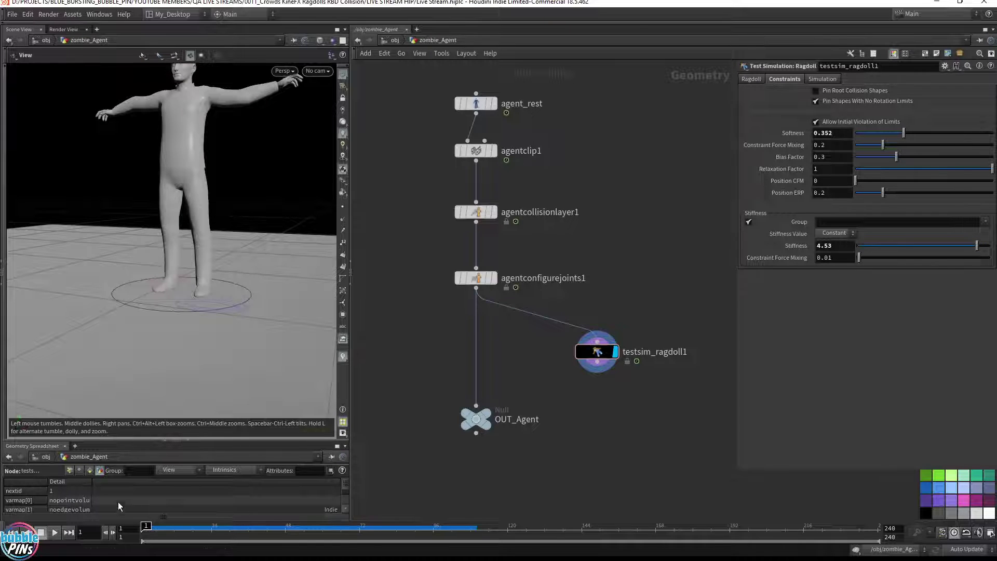
left_click_drag(147, 529, 187, 531)
key("w")
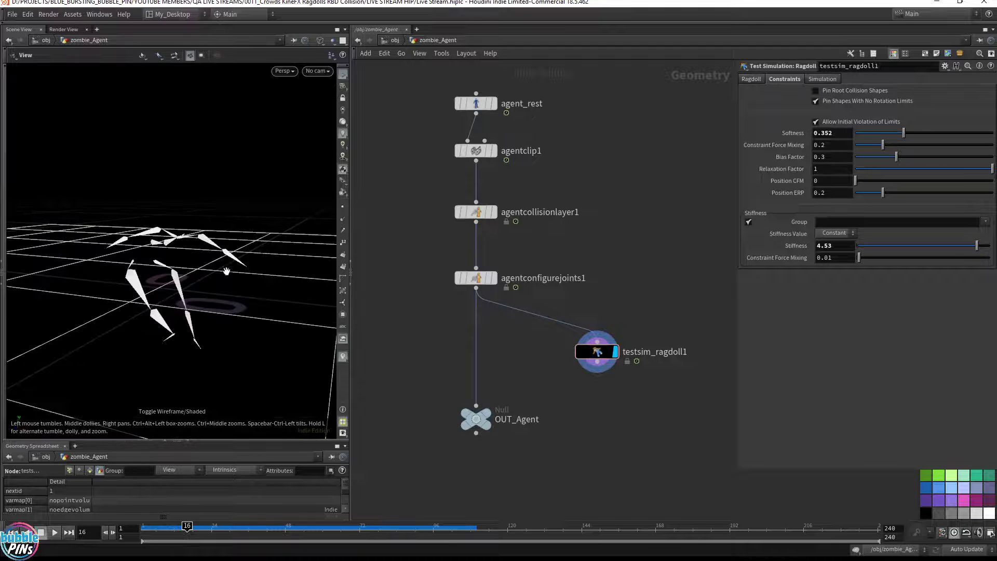
mouse_move(227, 267)
left_mouse_down()
mouse_move(195, 240)
mouse_move(348, 253)
left_mouse_up()
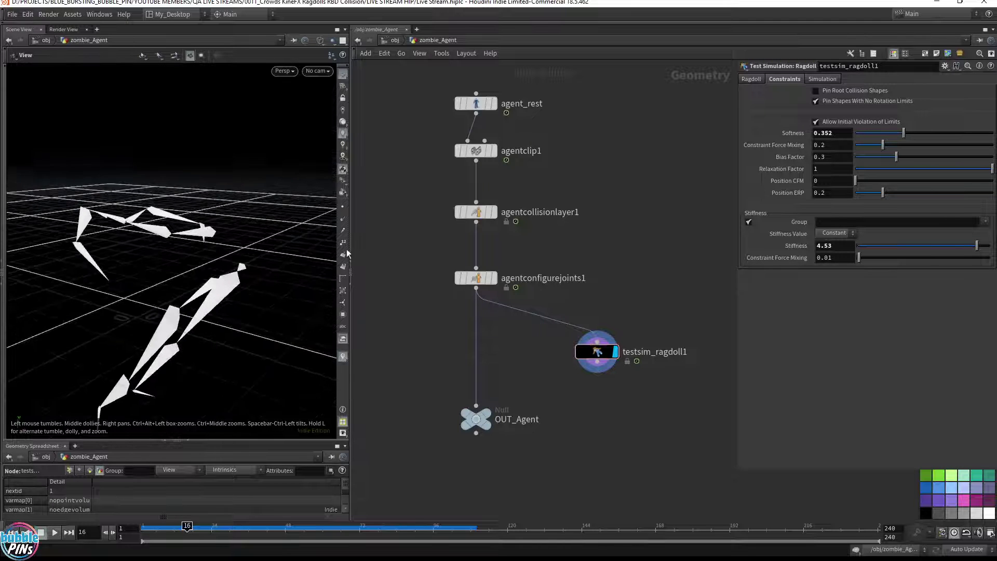
left_click_drag(231, 261, 218, 222)
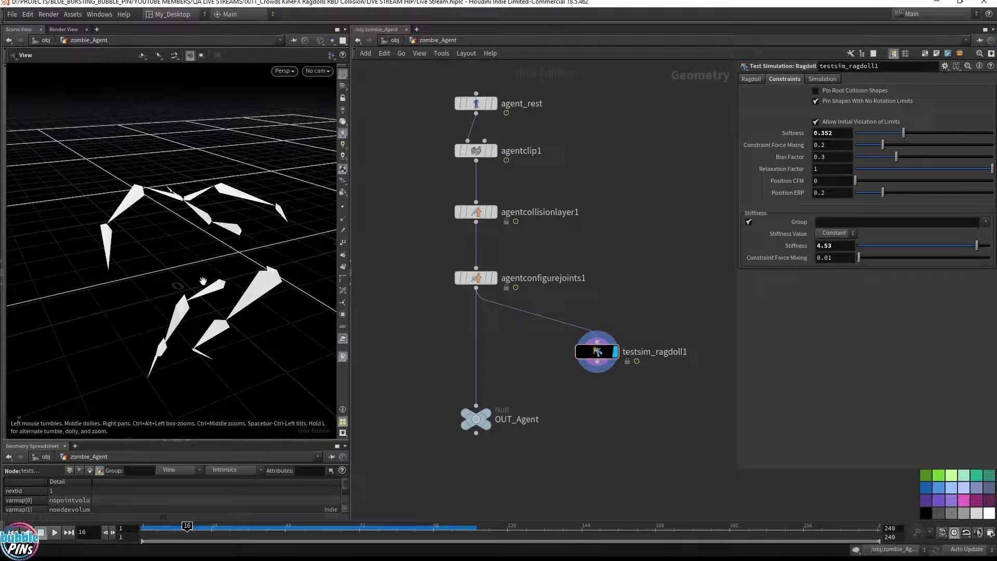
left_click_drag(295, 280, 295, 249)
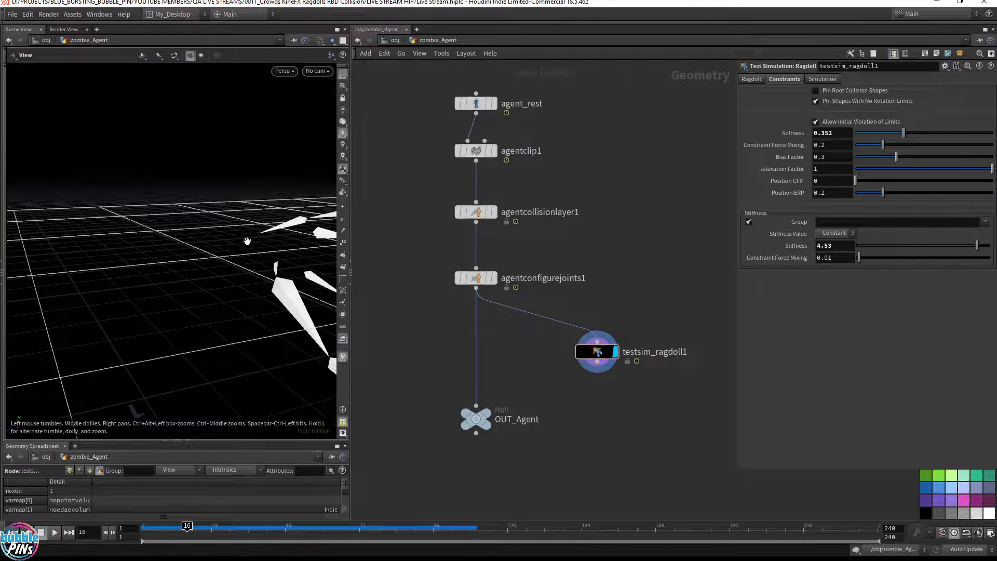
left_click_drag(261, 252, 158, 254)
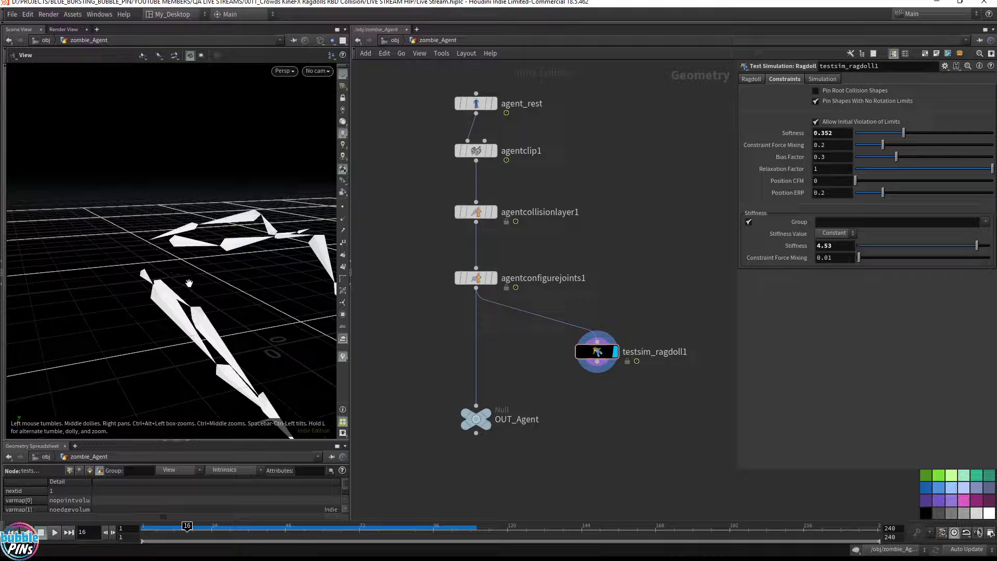
Try feeding testsim_ragdoll1 from agentcollisionlayer1, restore its input from agentconfigurejoints1, and return to the first frame.
left_click_drag(475, 223, 617, 328)
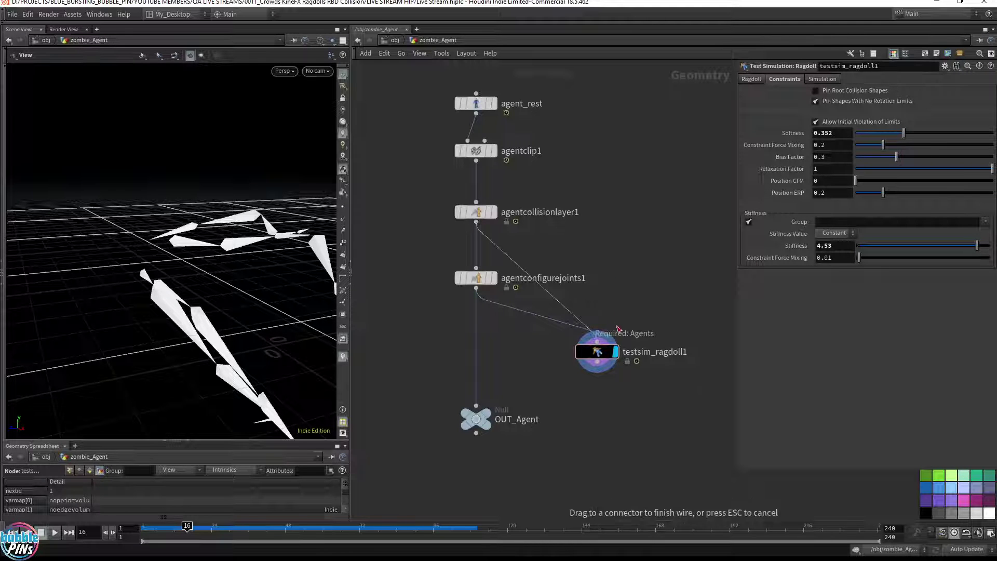
left_click(618, 328)
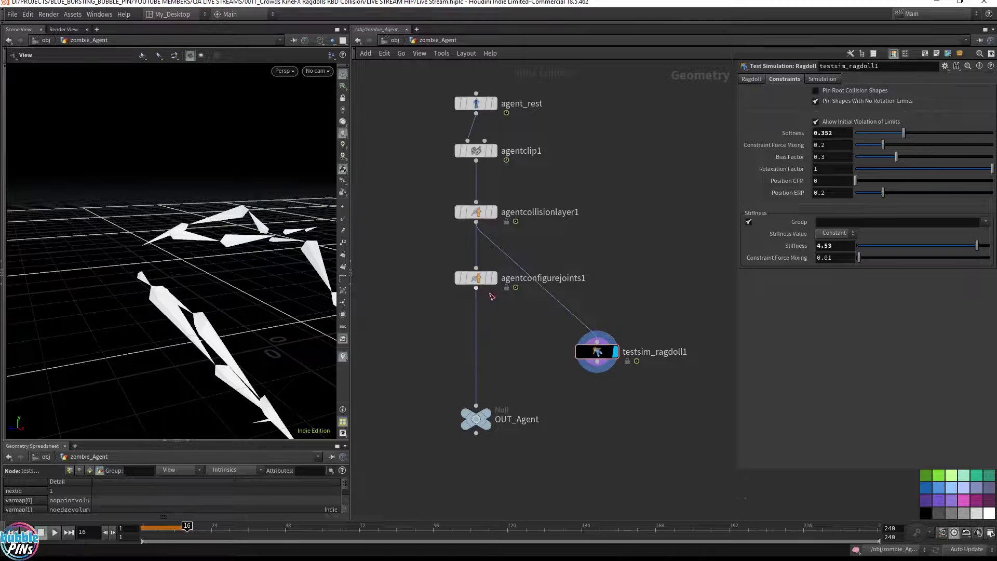
left_click_drag(475, 288, 597, 332)
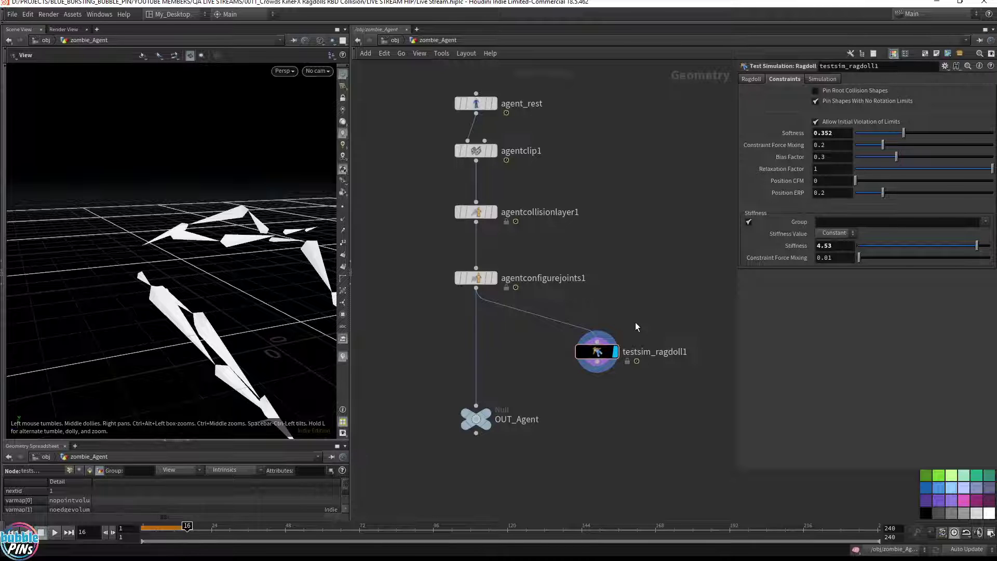
key("ctrl+Up")
right_click_drag(250, 171, 232, 239)
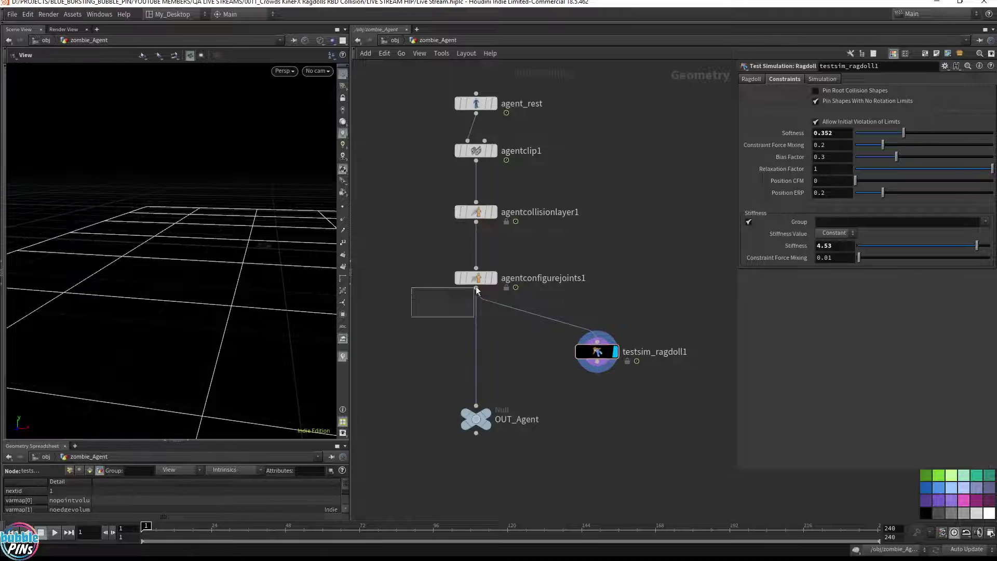
Select the agentconfigurejoints1 node, bring the skeleton into view and display the node's joint limits.
left_click_drag(476, 289, 486, 276)
key("space+f")
middle_click_drag(256, 233, 378, 244)
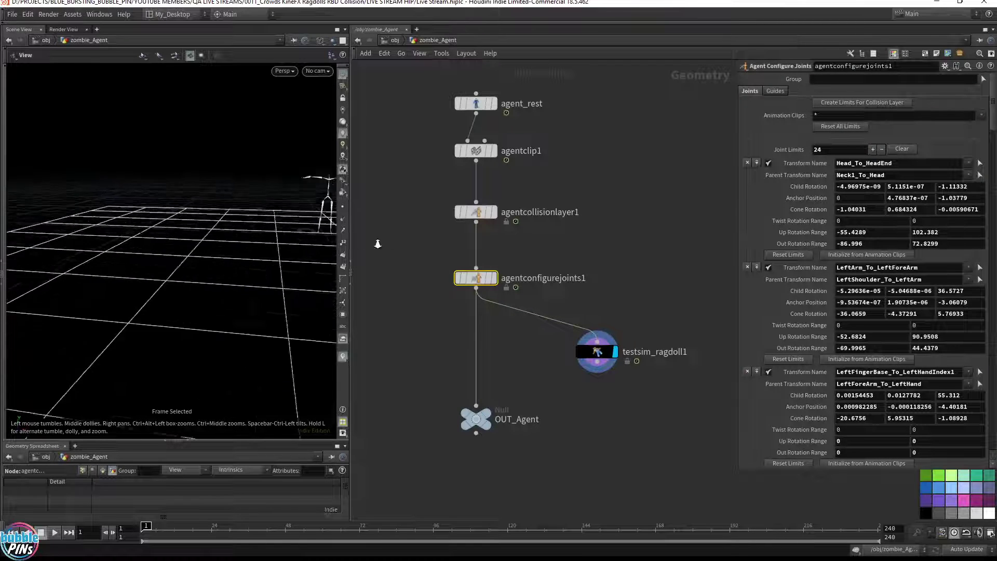
right_click_drag(318, 229, 222, 285)
middle_click_drag(222, 285, 375, 245)
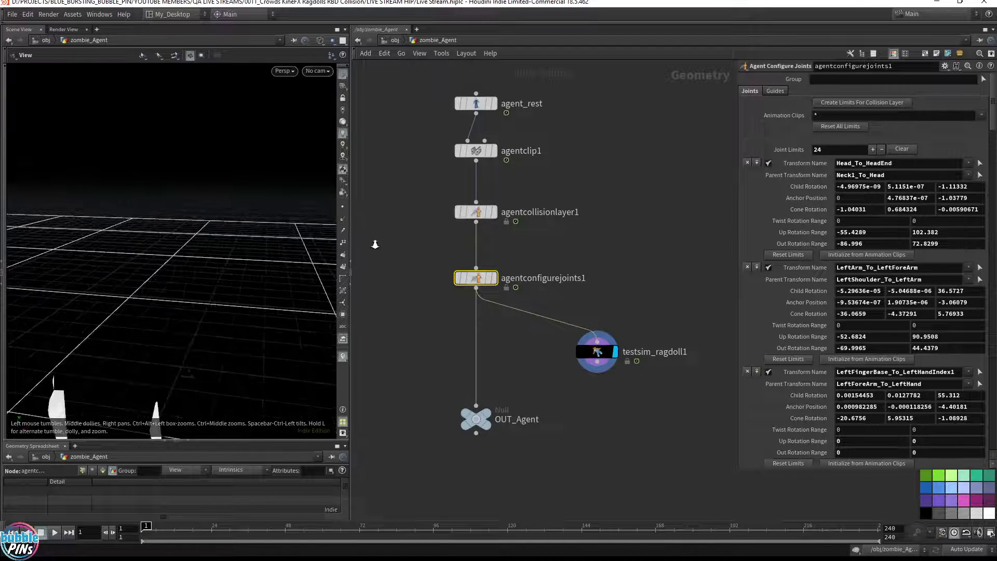
key("space+h")
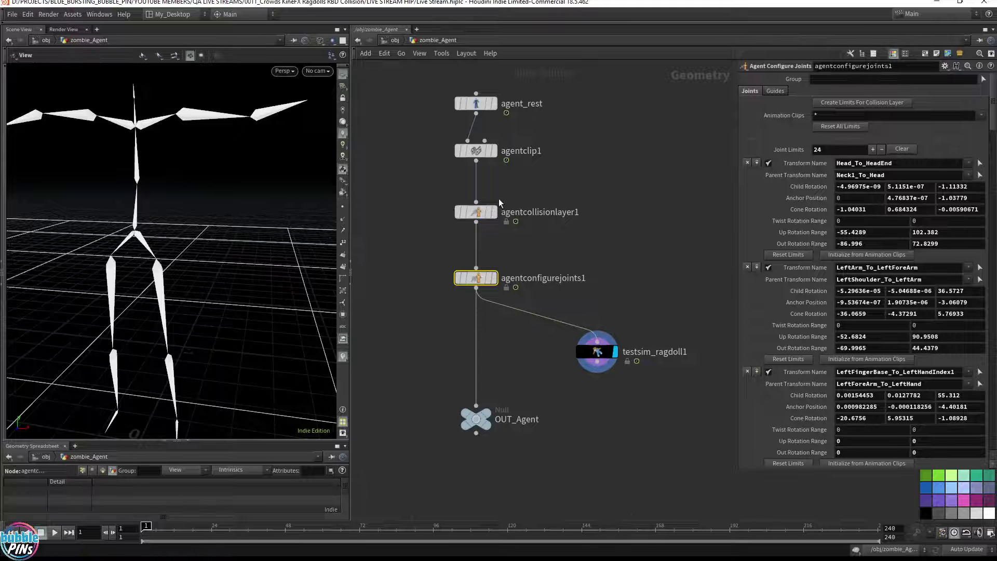
mouse_move(140, 234)
left_mouse_down()
mouse_move(156, 224)
mouse_move(142, 233)
left_mouse_up()
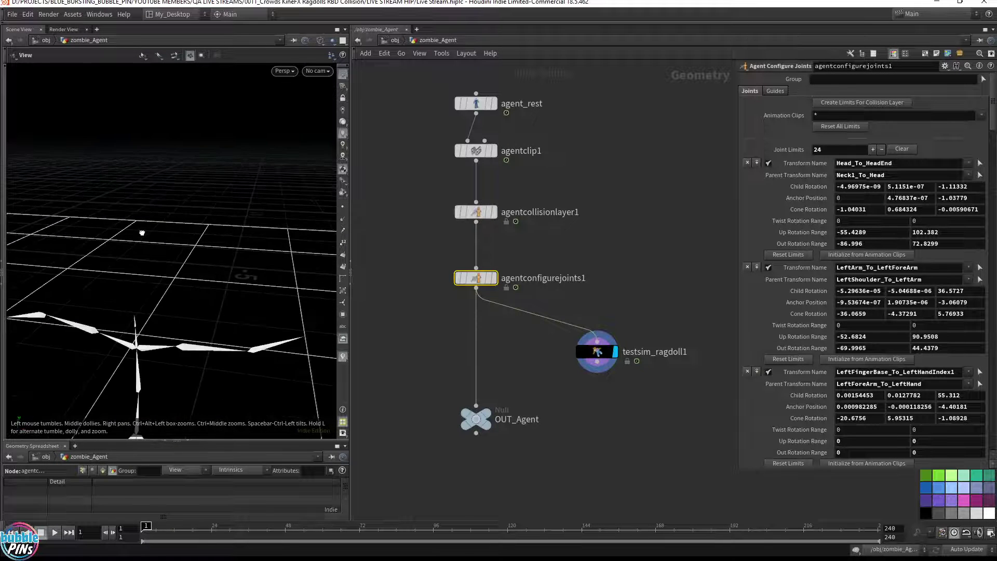
mouse_move(141, 233)
right_mouse_down()
mouse_move(117, 177)
mouse_move(147, 232)
right_mouse_up()
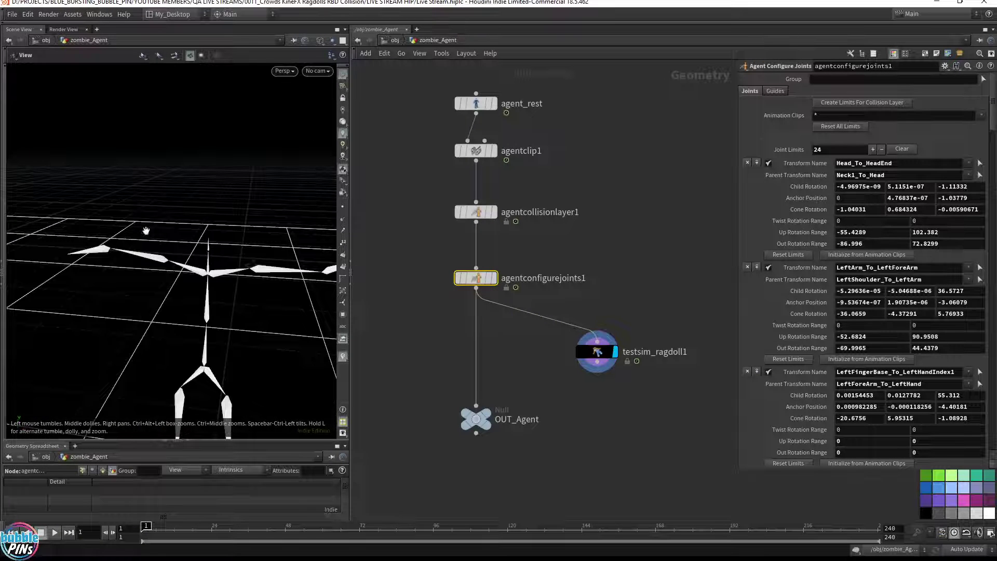
left_click(495, 279)
Examine the joint limit guides on the skeleton's legs, hips, spine and arms.
scroll(260, 319, "up", 5)
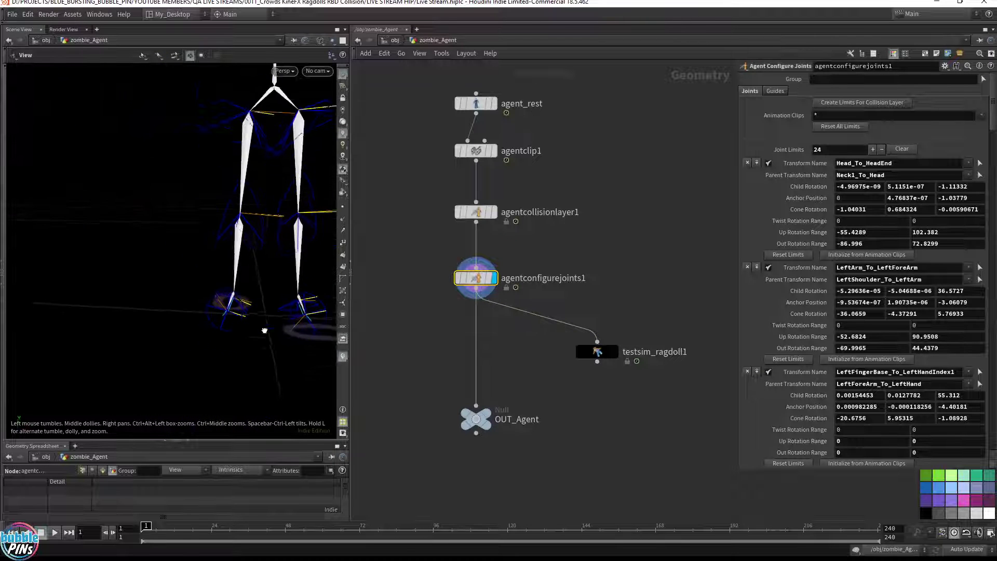
left_click_drag(265, 331, 262, 331)
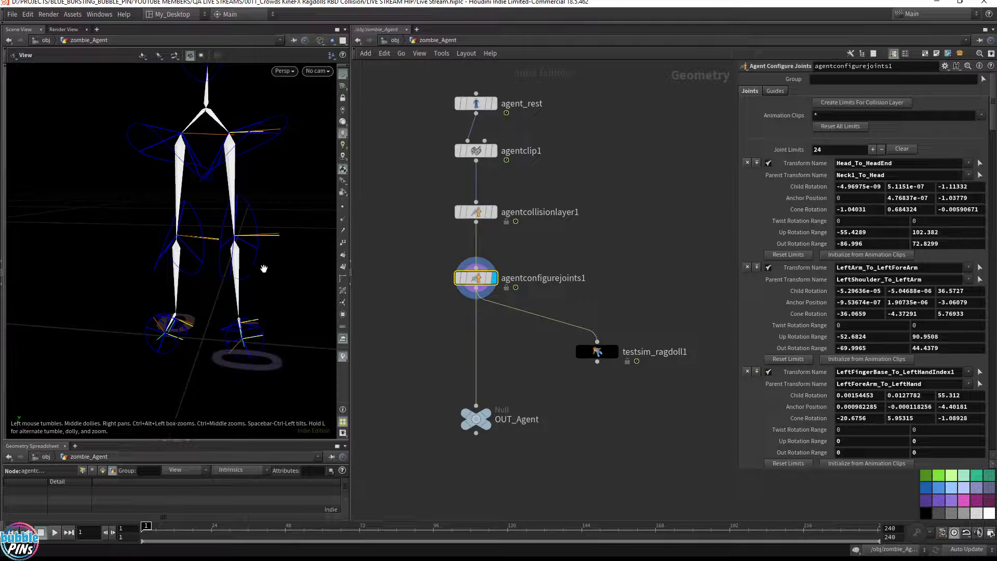
key("g")
middle_click_drag(184, 252, 438, 232)
left_click_drag(239, 267, 152, 213)
right_click_drag(151, 213, 167, 229)
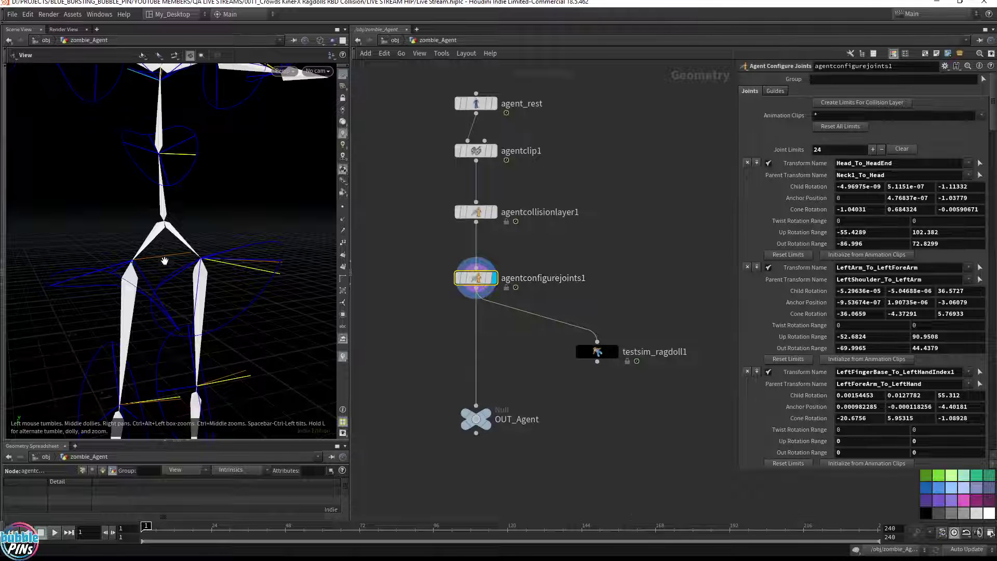
right_click_drag(143, 231, 239, 271)
middle_click_drag(238, 271, 170, 237)
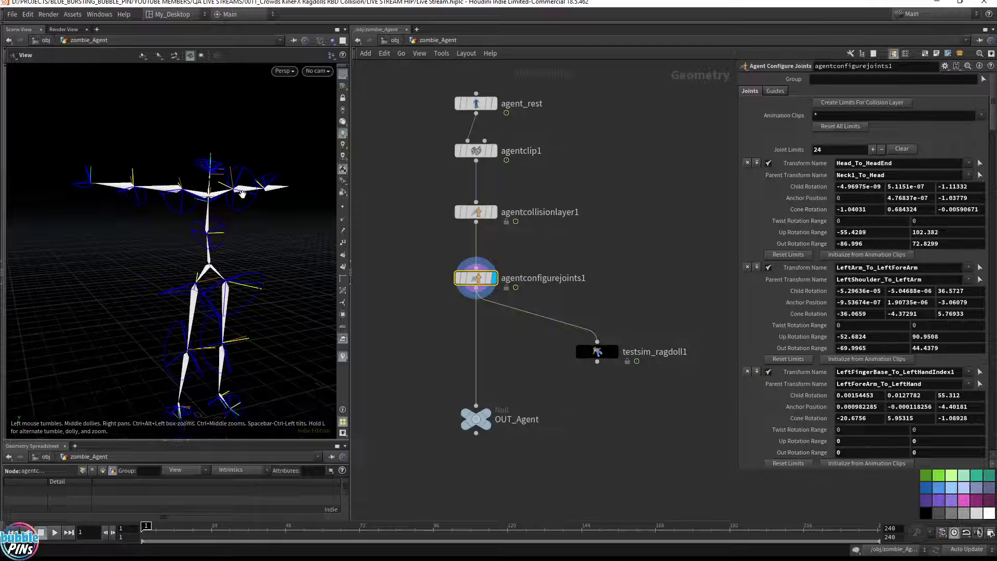
left_click_drag(242, 194, 220, 189)
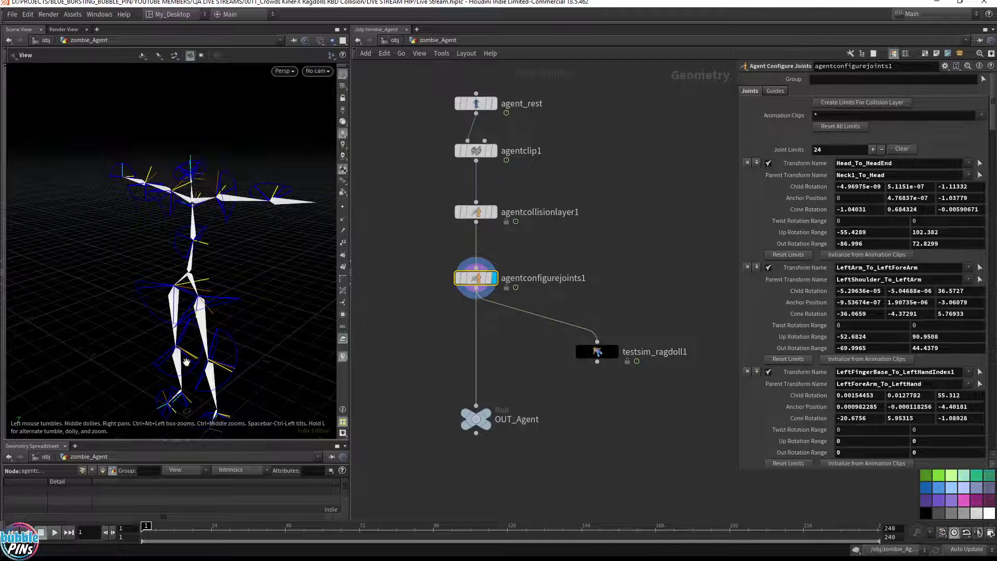
left_click_drag(186, 362, 161, 239)
middle_click_drag(209, 262, 491, 238)
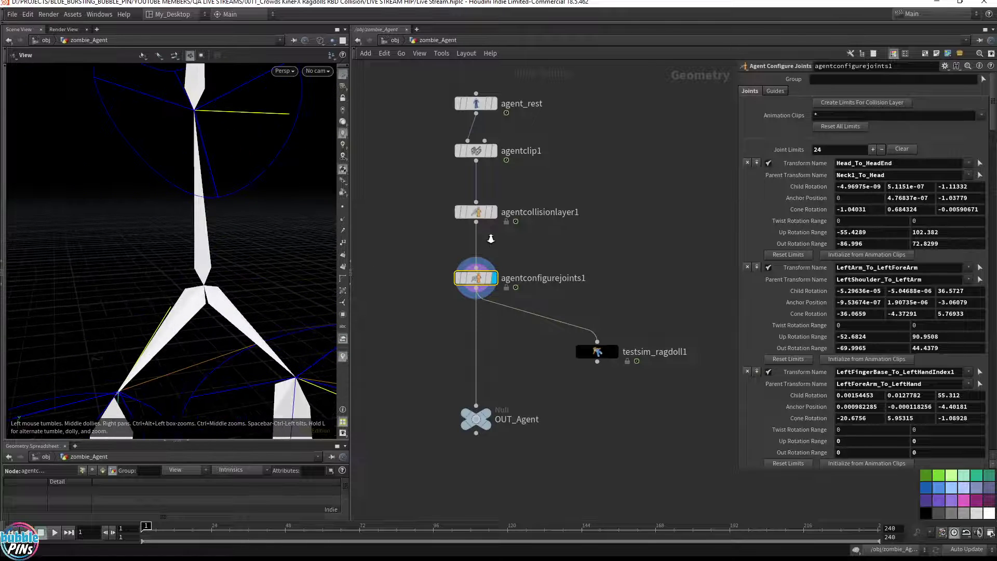
Display the agentcollisionlayer1 node and inspect its collision shapes around the hips with the interactive viewport tool.
left_click(491, 213)
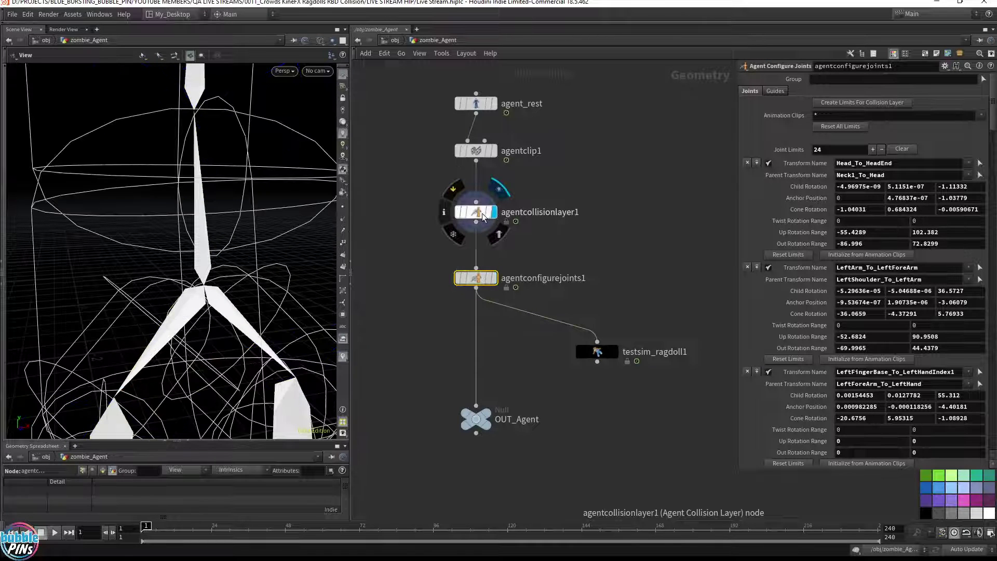
left_click(476, 213)
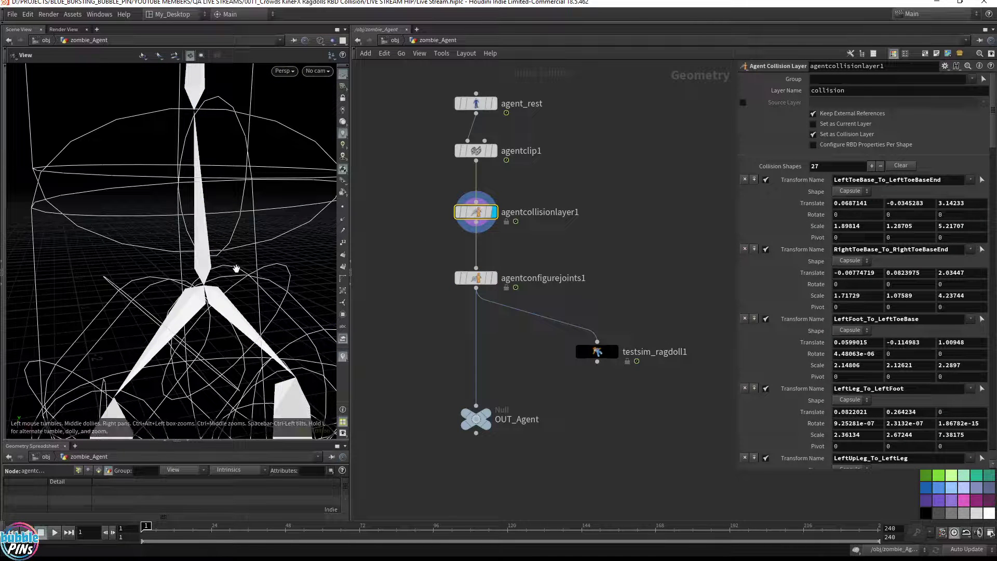
key("Return")
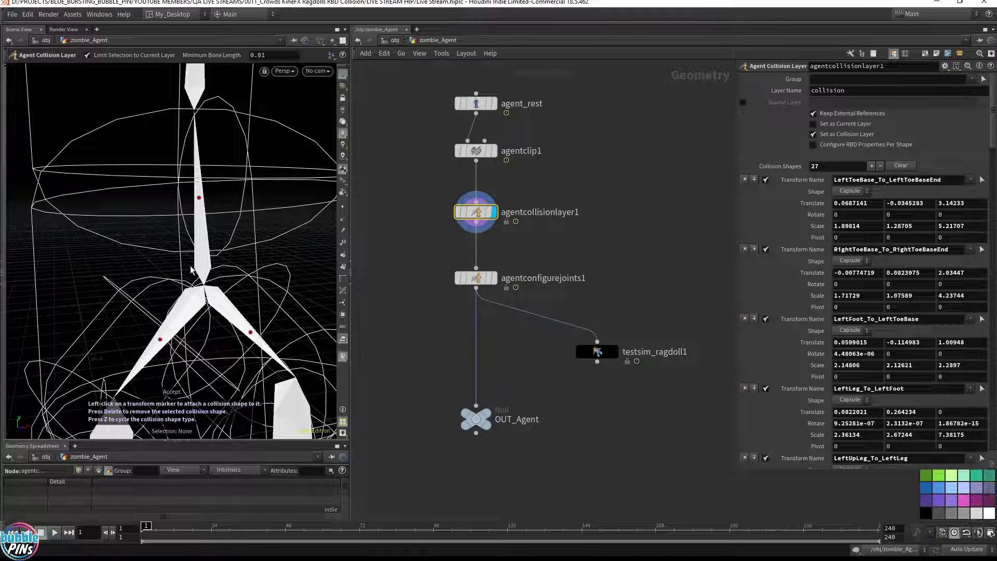
middle_click_drag(275, 279, 91, 283, "alt")
right_click_drag(202, 196, 122, 218, "alt")
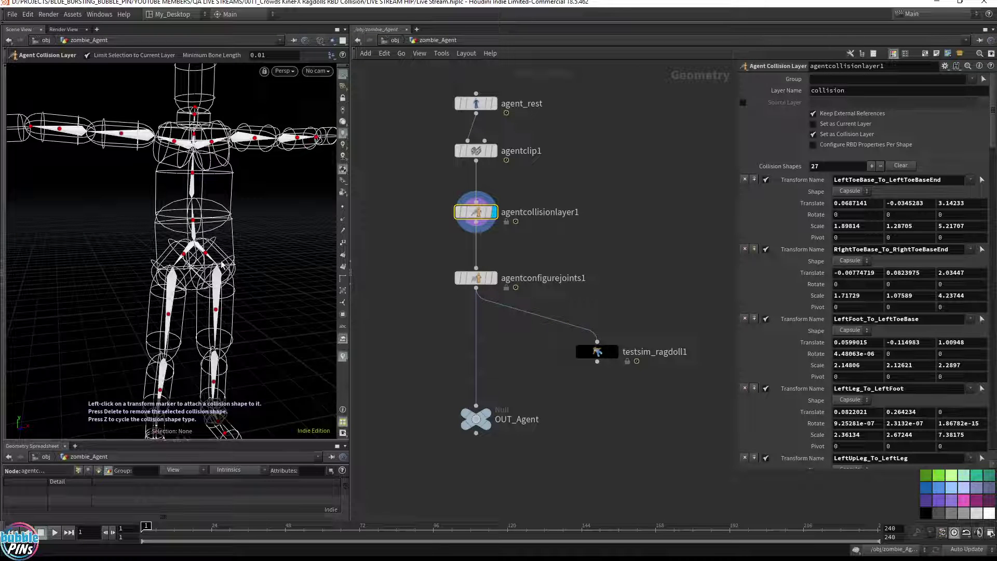
scroll(223, 265, "up", 8)
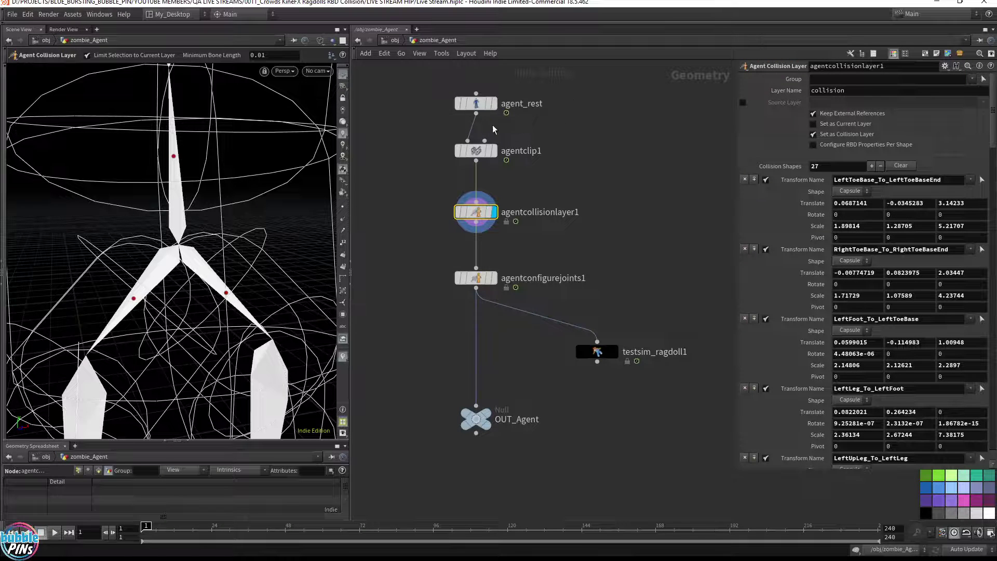
Display agentconfigurejoints1, frame the whole agent and switch the viewport to shaded display.
mouse_move(485, 108)
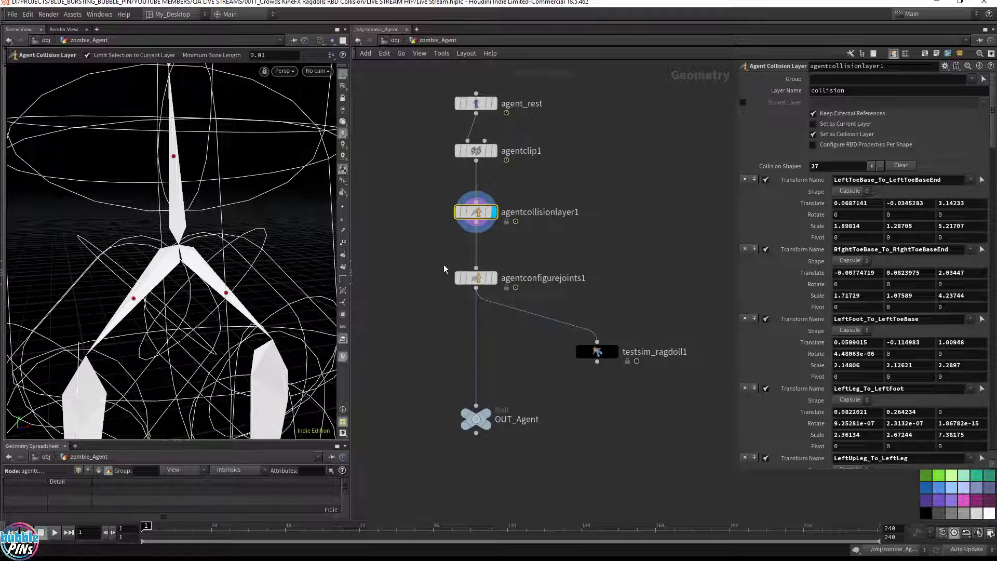
left_click(474, 279)
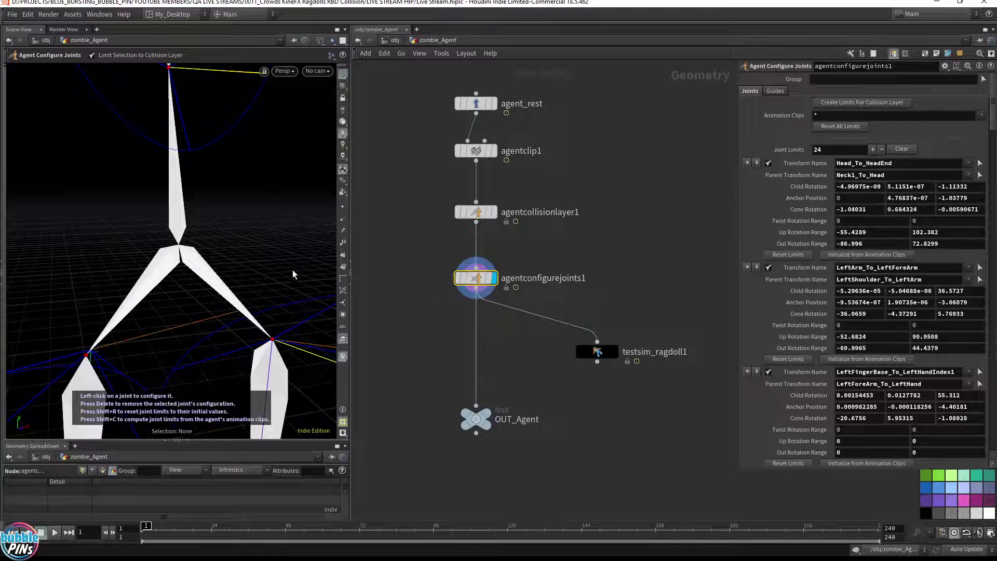
key("Escape")
key("f")
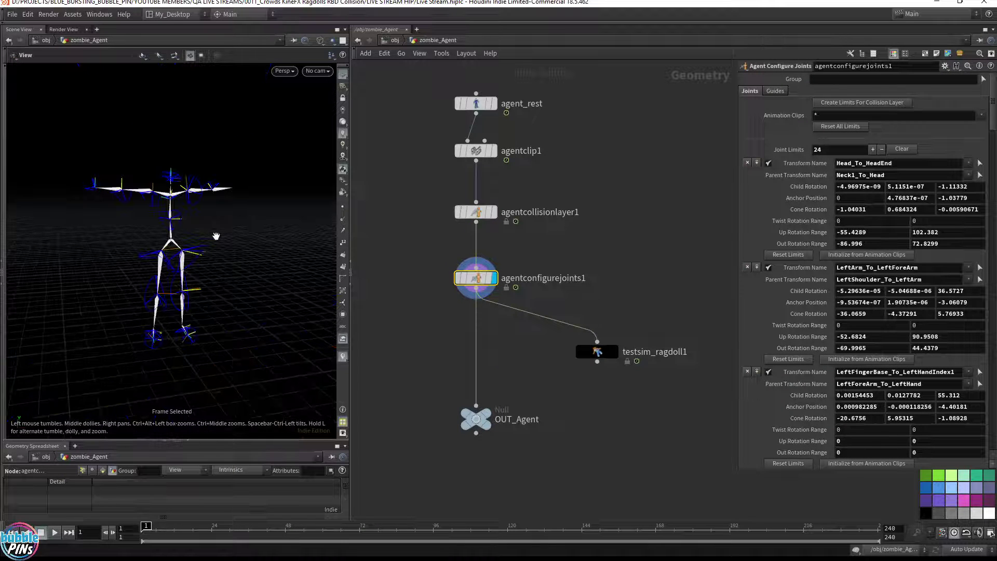
left_click_drag(216, 236, 196, 238)
key("w")
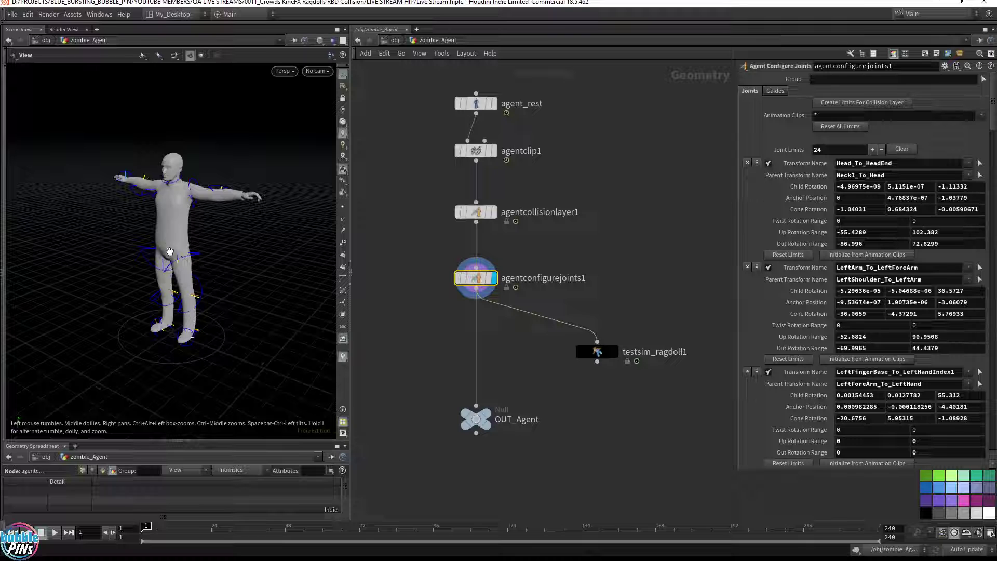
Display the testsim_ragdoll1 node and allow editing of its contents.
left_click(597, 352)
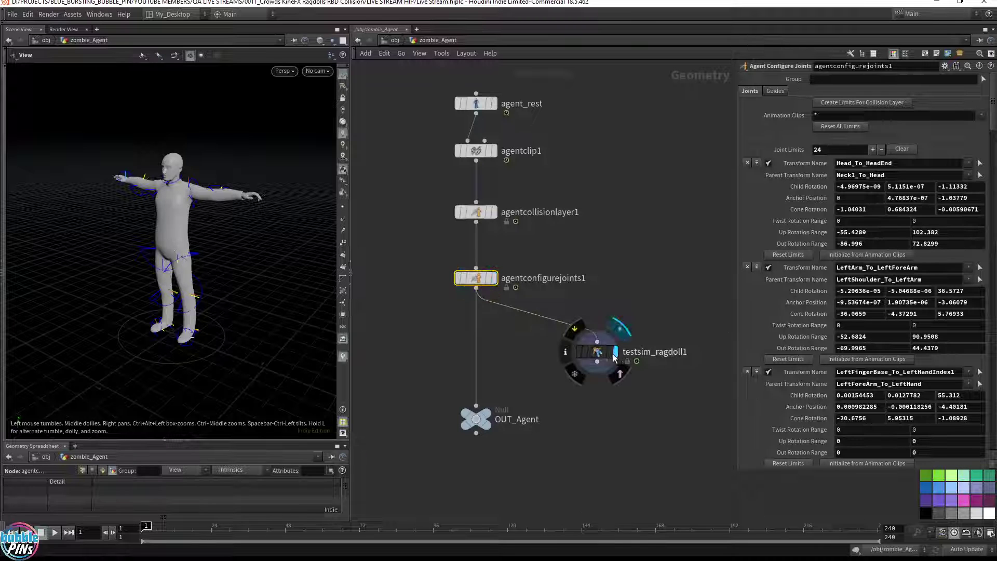
right_click(599, 358)
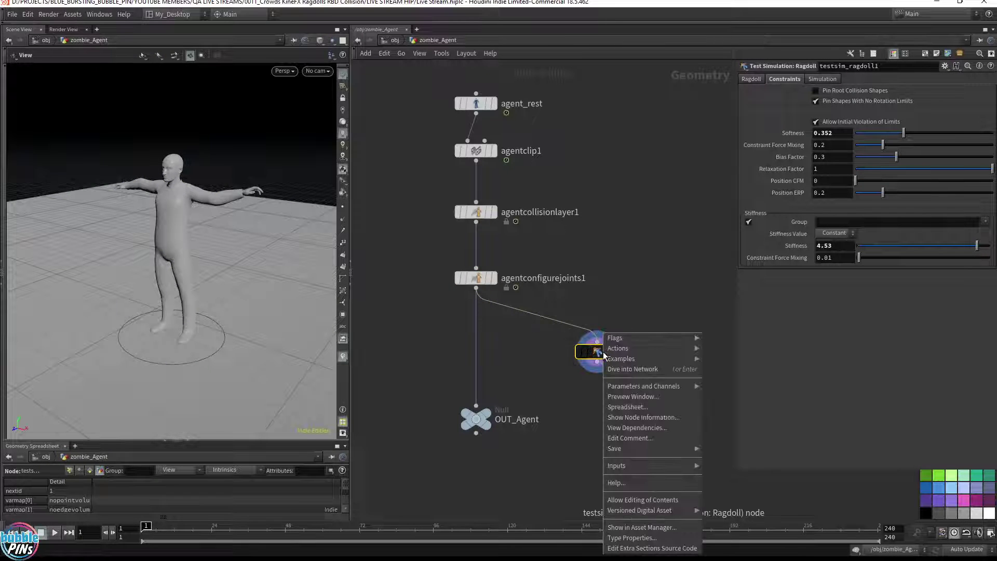
left_click(638, 500)
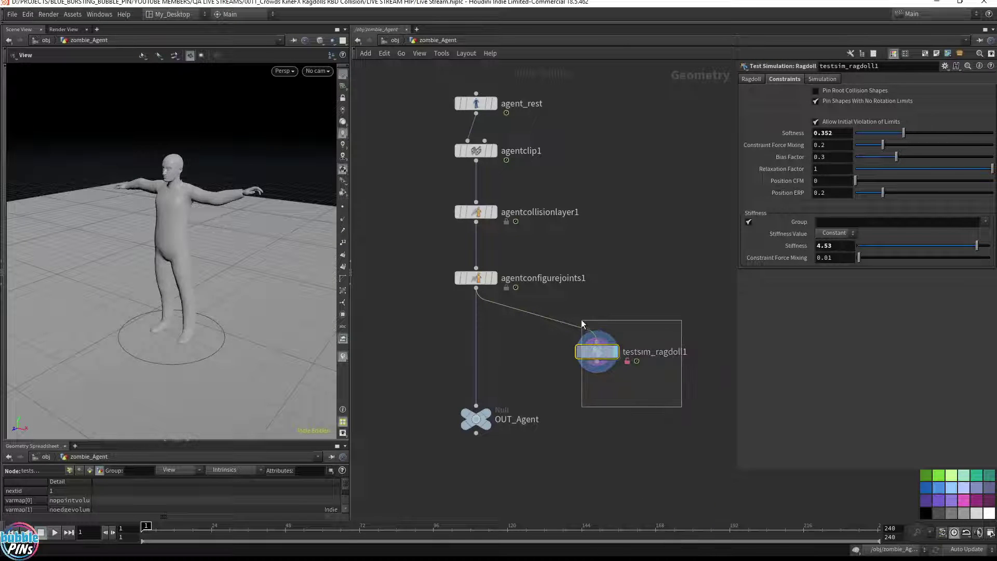
Move testsim_ragdoll1 slightly up in the network and go inside it.
mouse_move(613, 361)
left_click_drag(611, 359, 608, 336)
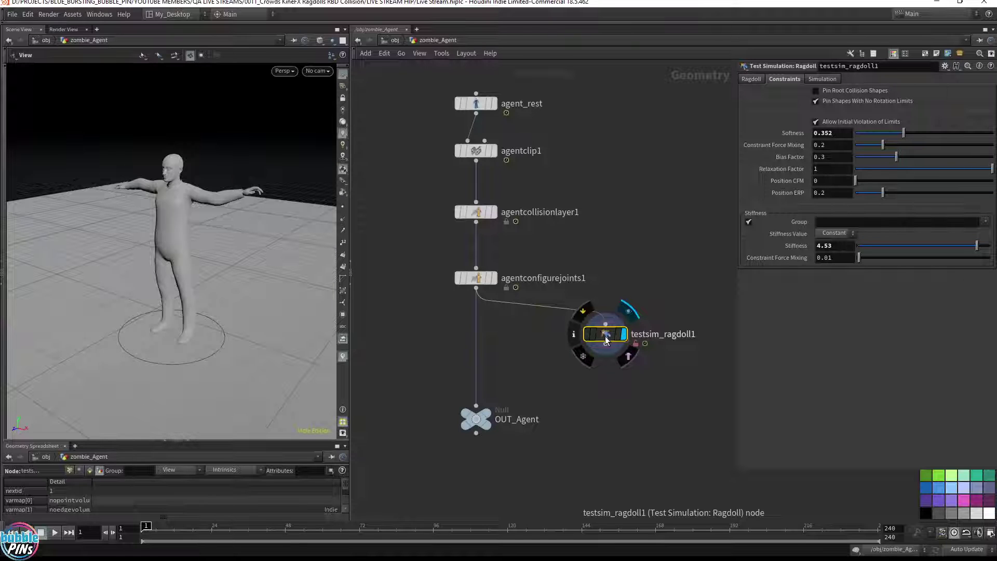
double_click(605, 335)
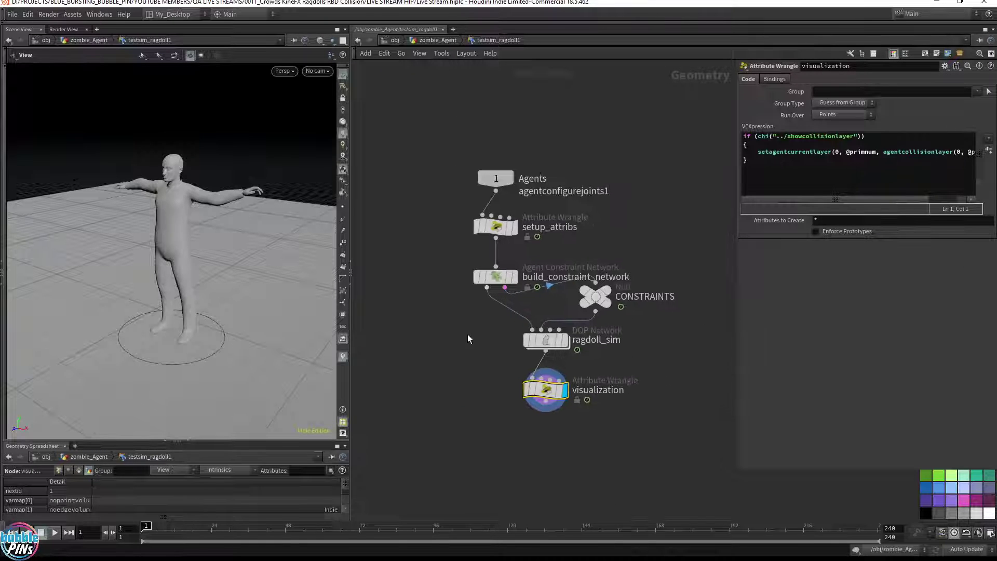
Rearrange the inner network, placing ragdoll_sim and visualization below build_constraint_network and CONSTRAINTS between them, off to one side.
scroll(469, 339, "down", 2)
left_click(538, 341, "shift")
left_click_drag(538, 340, 499, 415)
left_click(616, 384)
left_click_drag(584, 308, 594, 357)
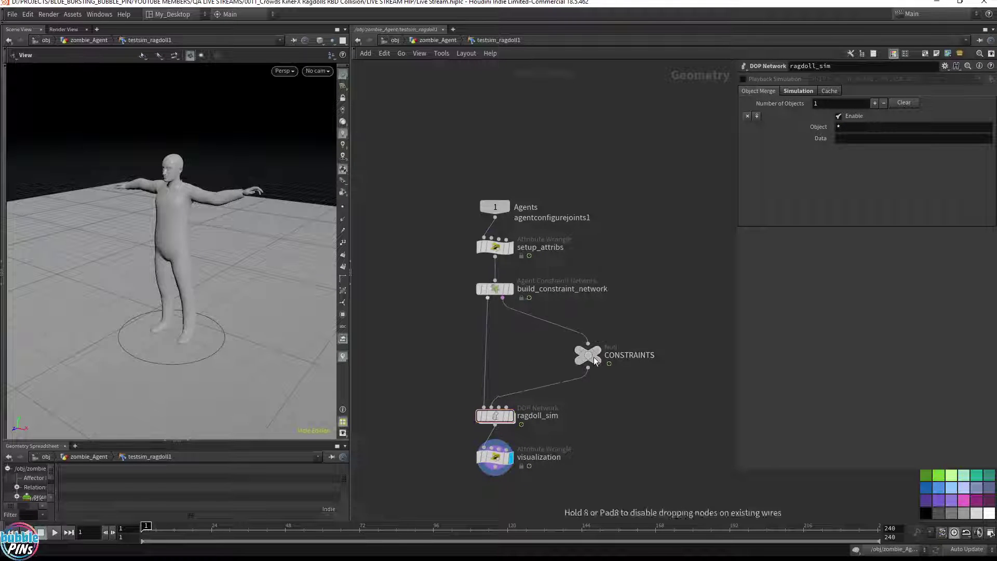
middle_click_drag(527, 338, 521, 294)
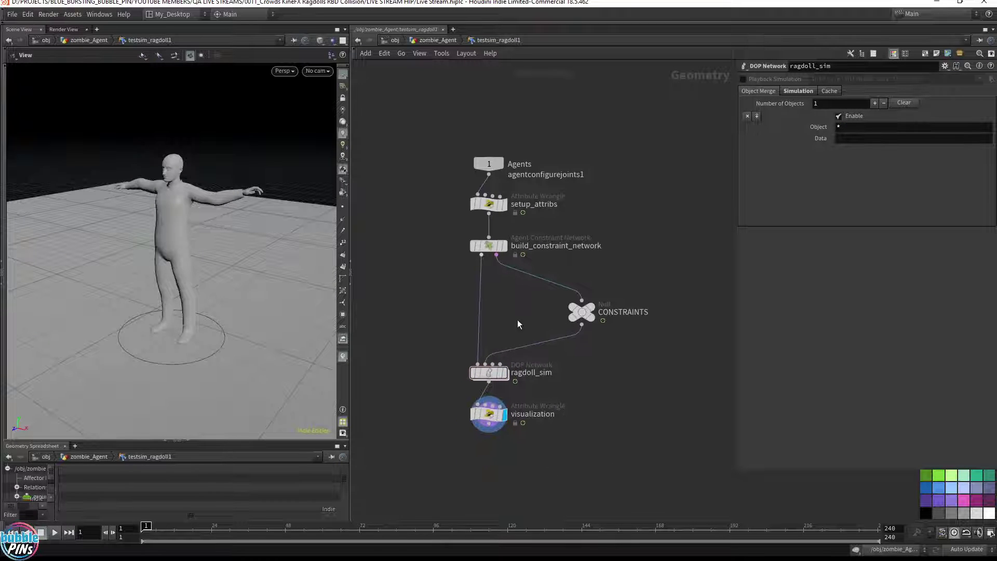
Inspect and display build_constraint_network, and select the ragdoll_sim DOP network.
left_click(488, 245)
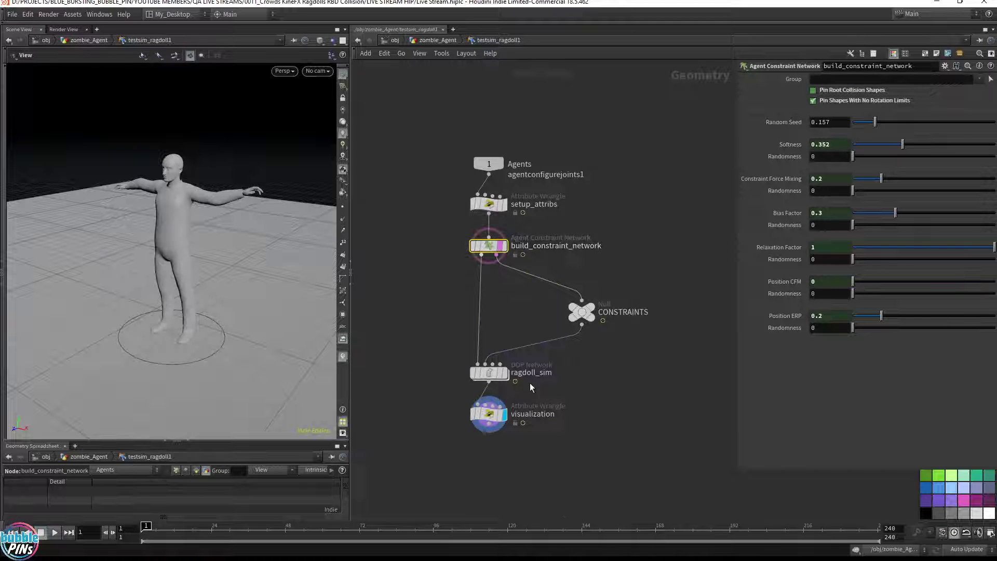
left_click(503, 245)
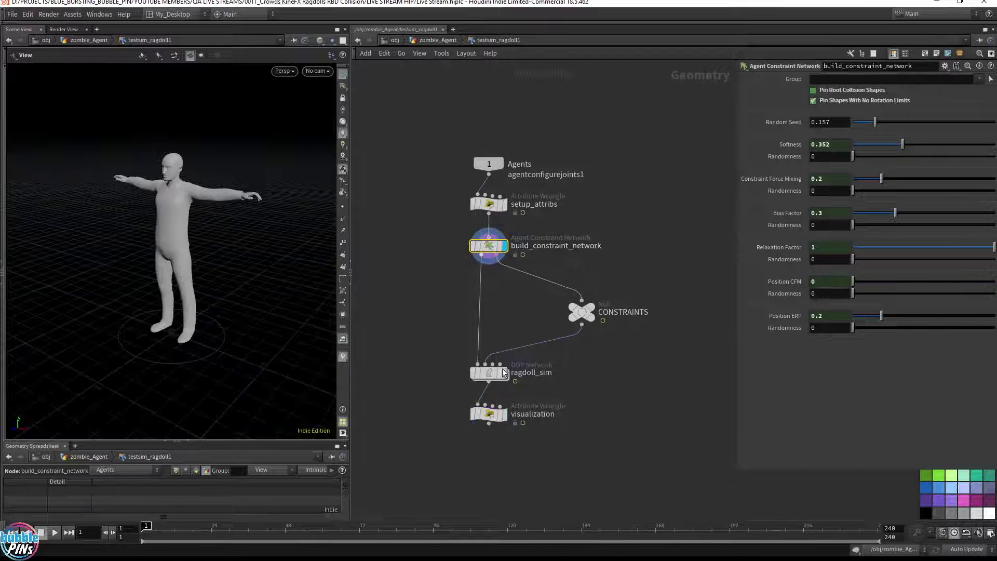
left_click(496, 373)
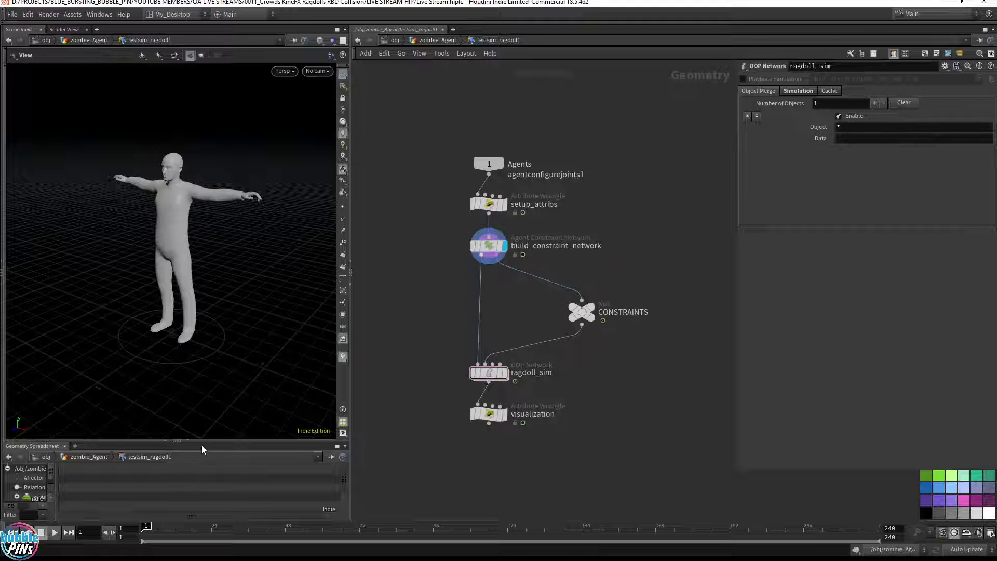
Make the geometry spreadsheet taller and show the CONSTRAINTS null's data in it.
left_click_drag(210, 441, 210, 347)
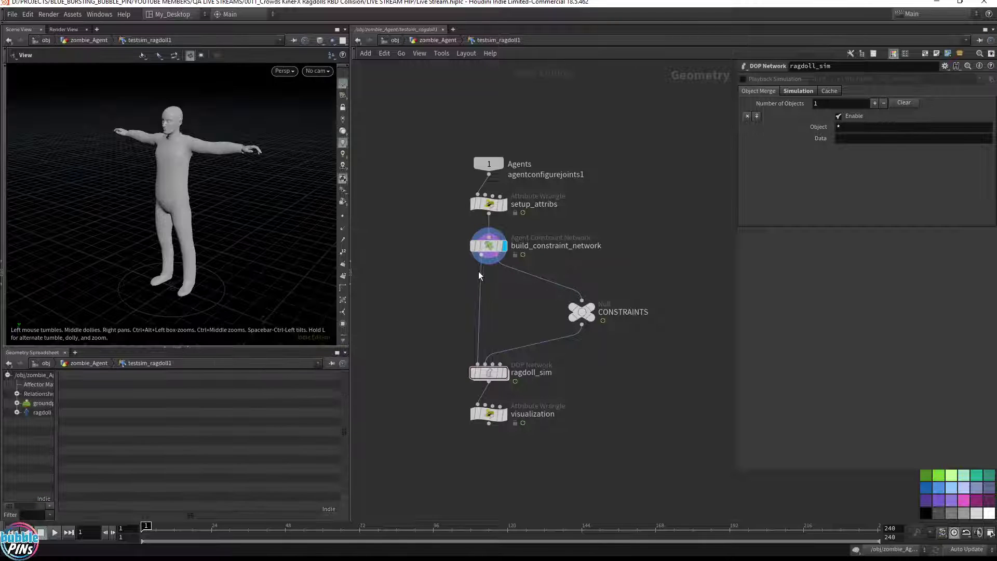
left_click(589, 310)
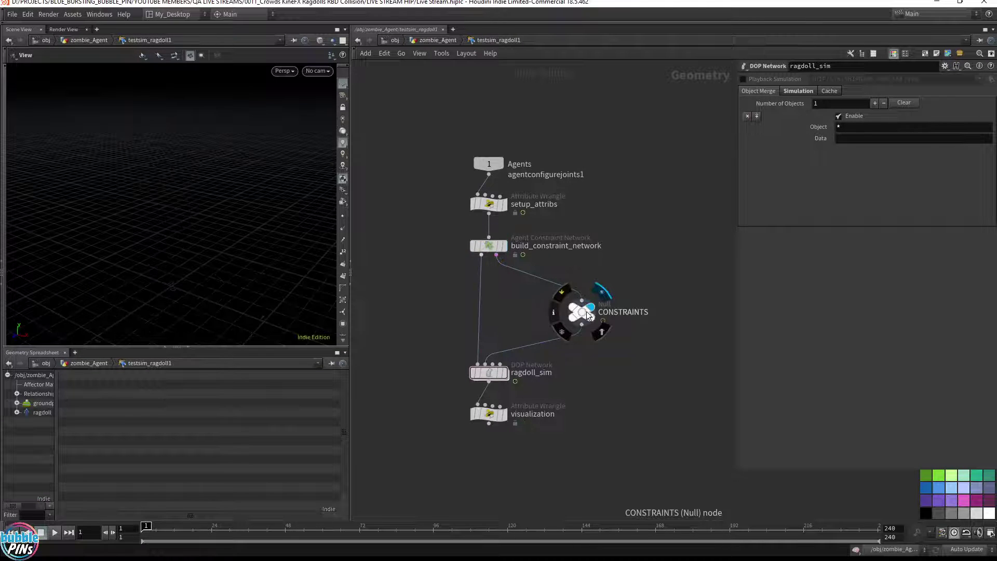
left_click(588, 314)
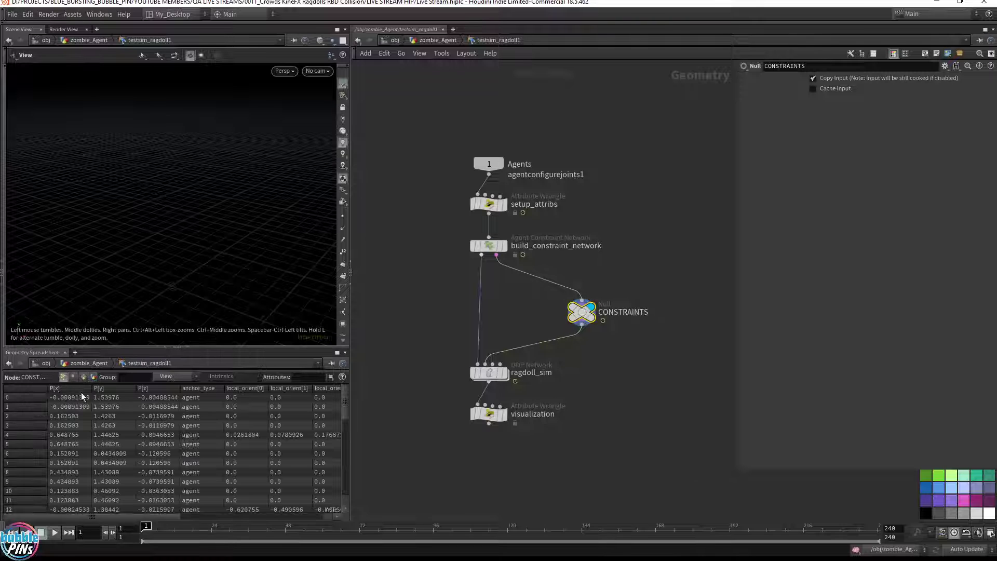
Widen the geometry spreadsheet, look through the constraint point attributes and switch to the primitive attributes.
left_click_drag(70, 518, 231, 516)
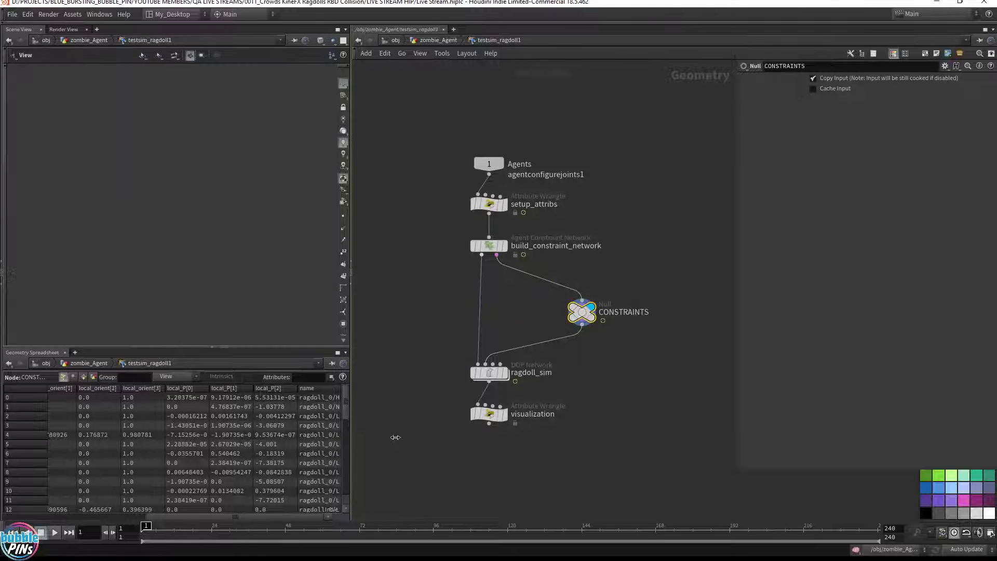
left_click_drag(351, 440, 446, 440)
left_click_drag(218, 518, 239, 514)
left_click(83, 376)
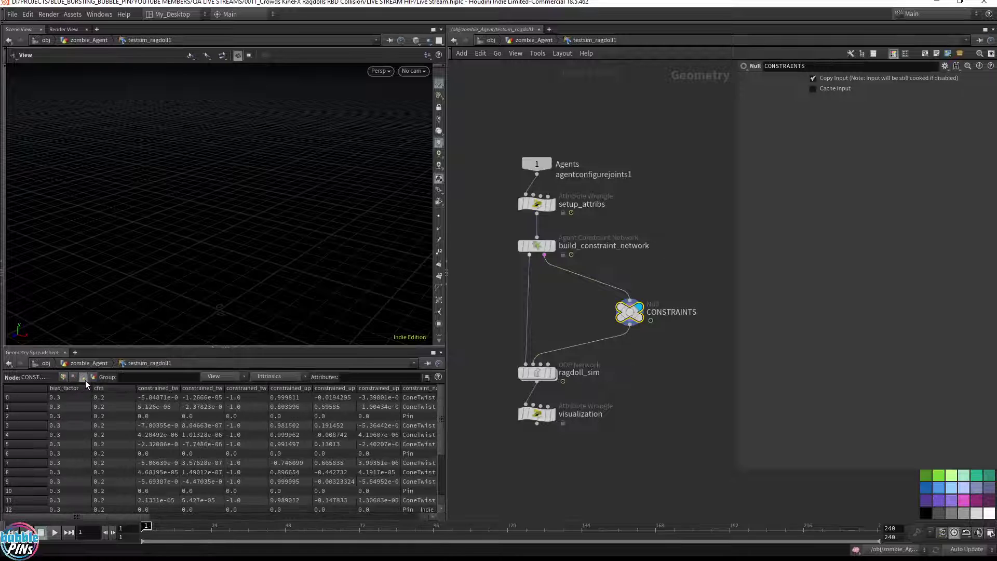
Compare the point, vertex and primitive data of CONSTRAINTS, and filter the primitive attributes to constraint*.
left_click(63, 377)
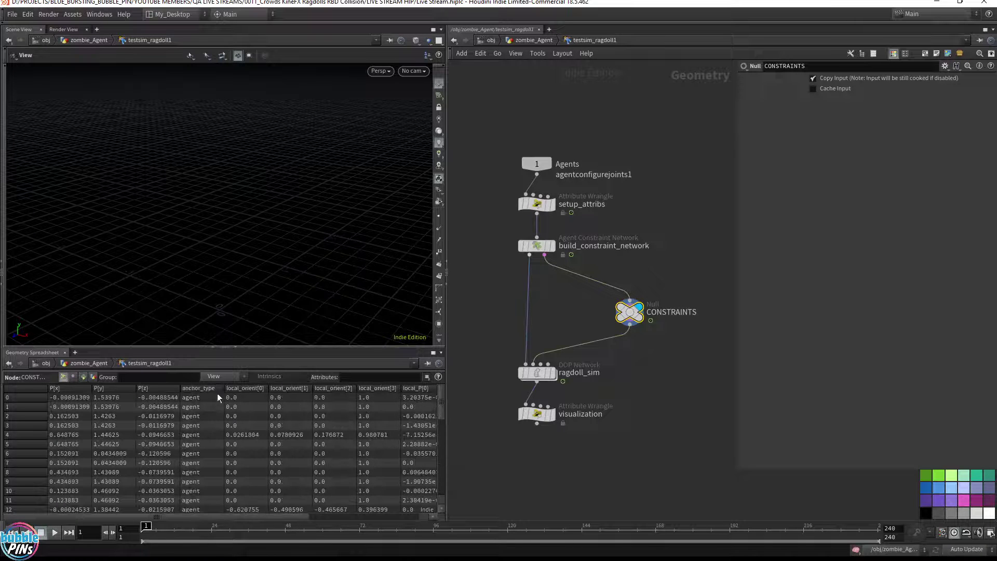
left_click(83, 377)
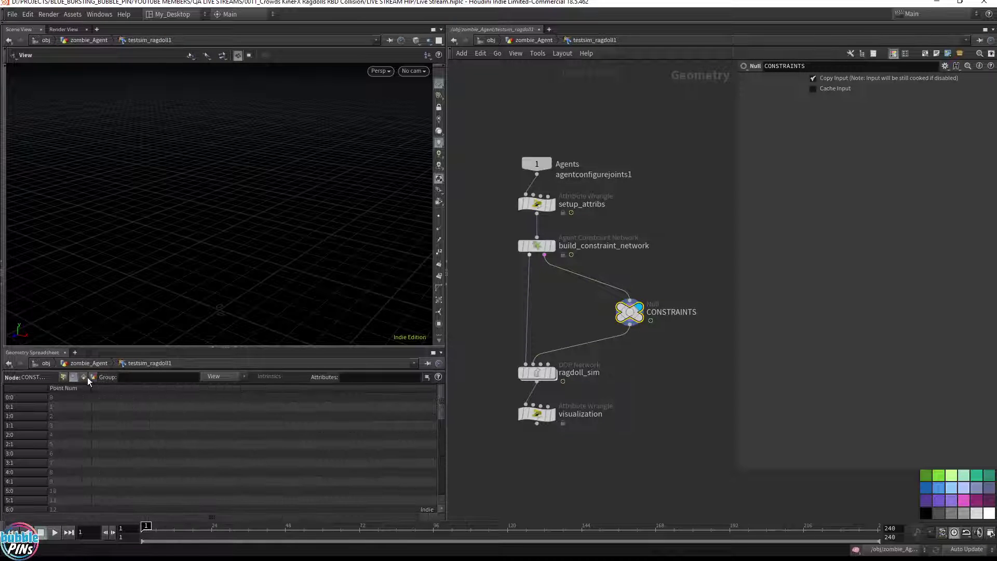
left_click_drag(180, 389, 215, 390)
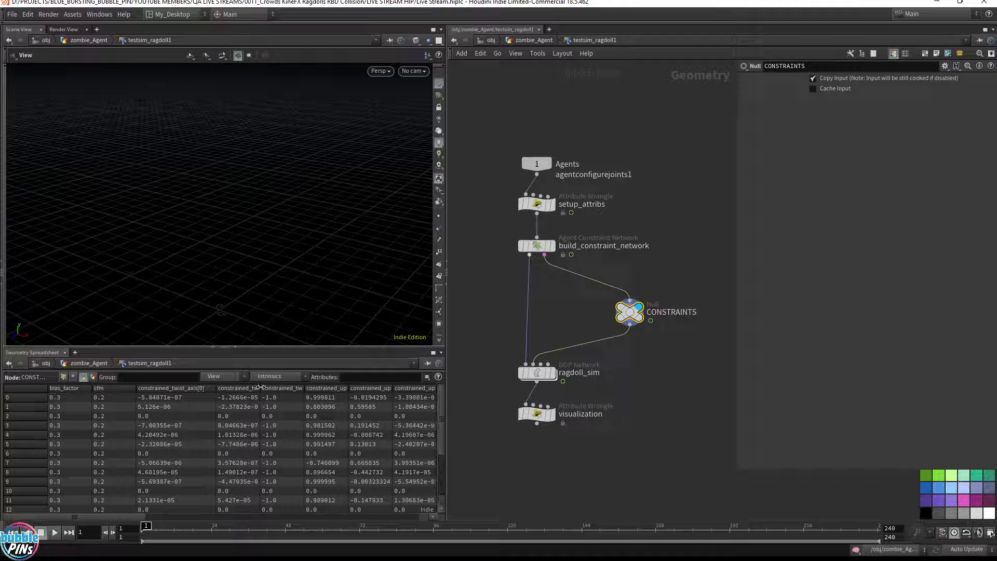
left_click(375, 378)
type("constrain")
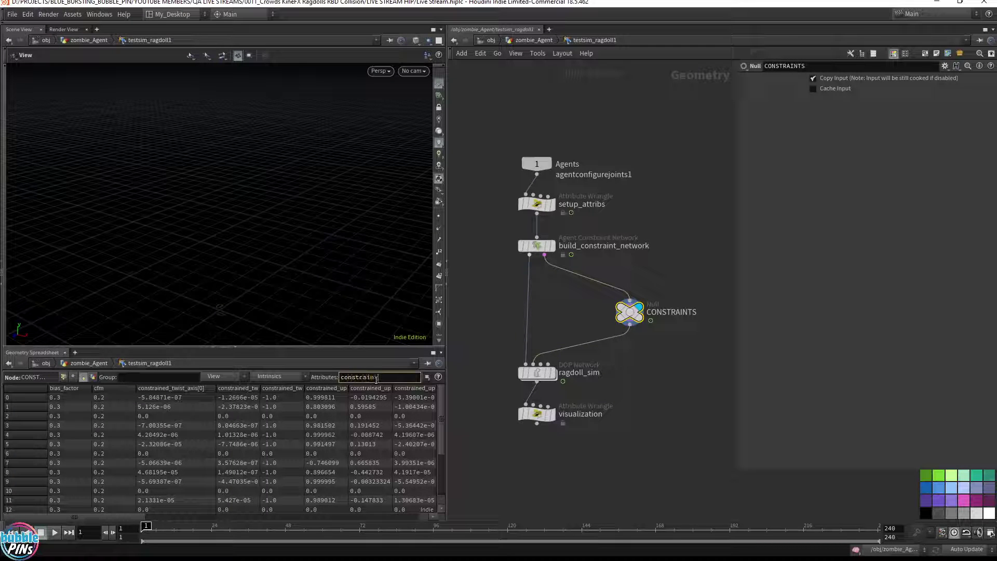
type("t*")
key("Return")
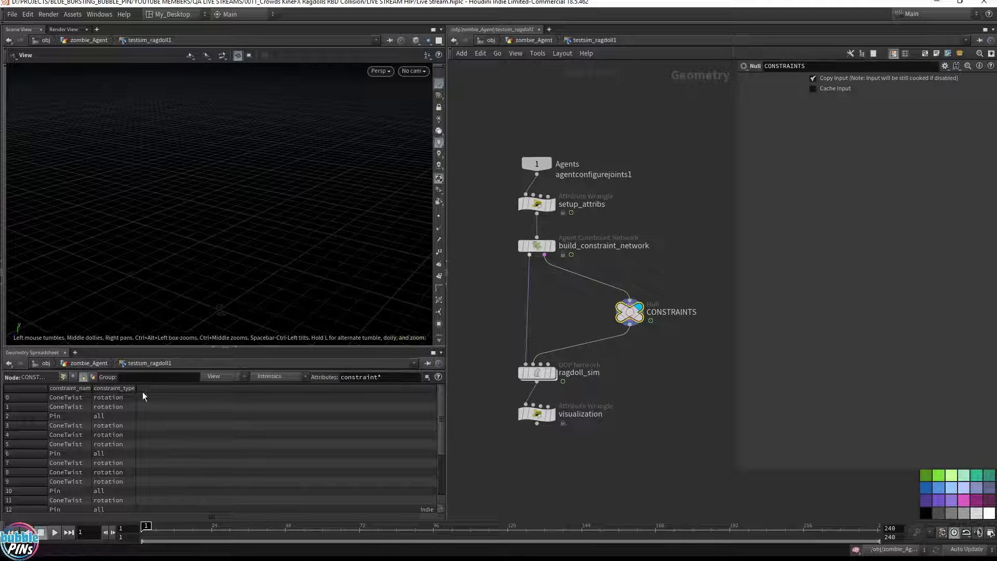
Widen the constraint_name and constraint_type columns and examine the Pin and ConeTwist entries in the first rows.
left_click_drag(136, 388, 186, 390)
left_click_drag(91, 388, 119, 388)
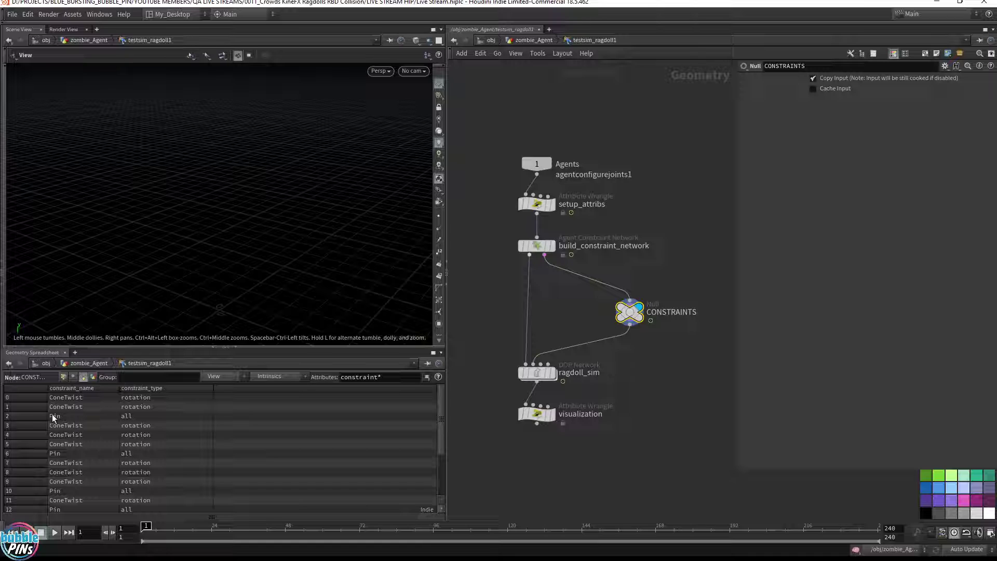
left_click(73, 416)
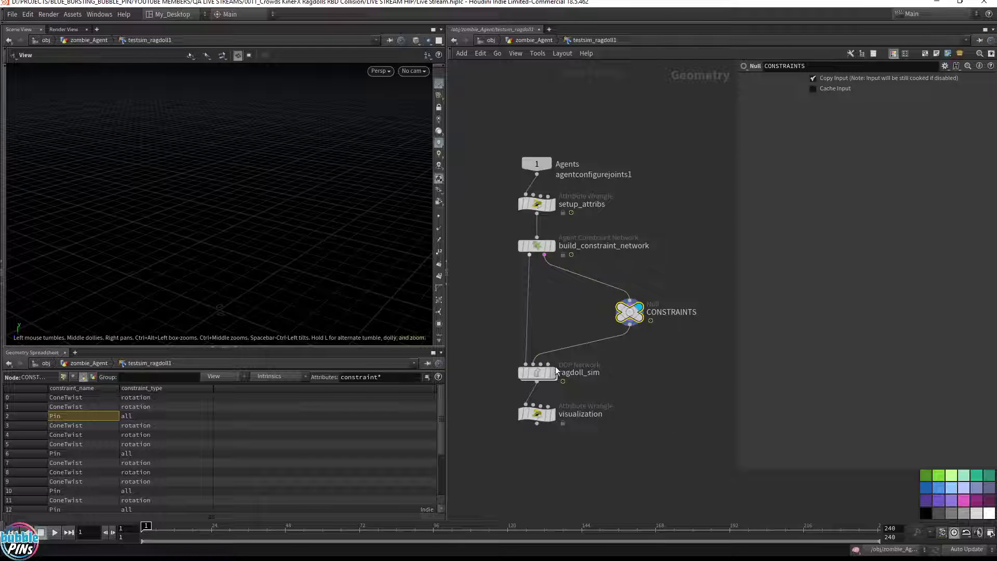
left_click(82, 408)
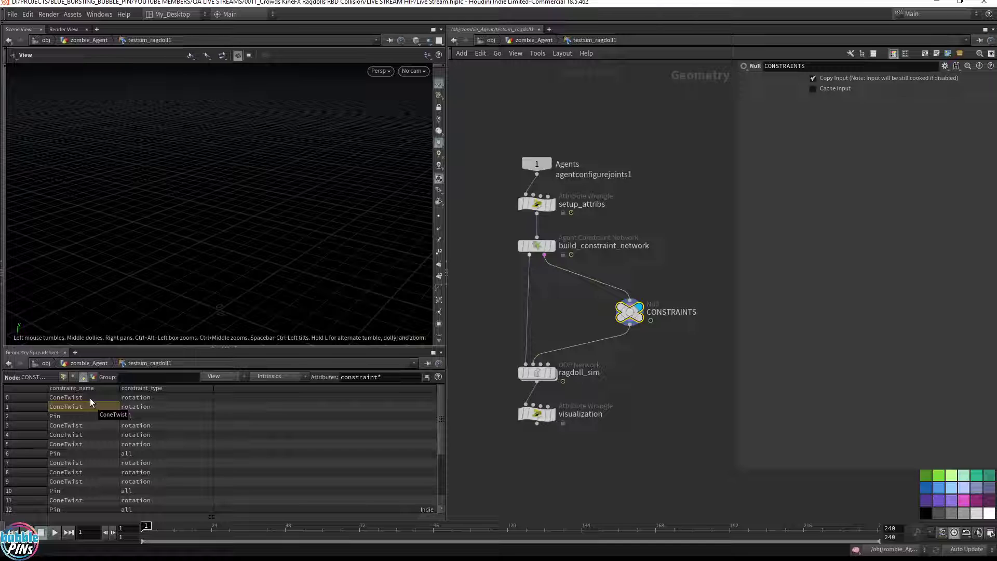
left_click(61, 416)
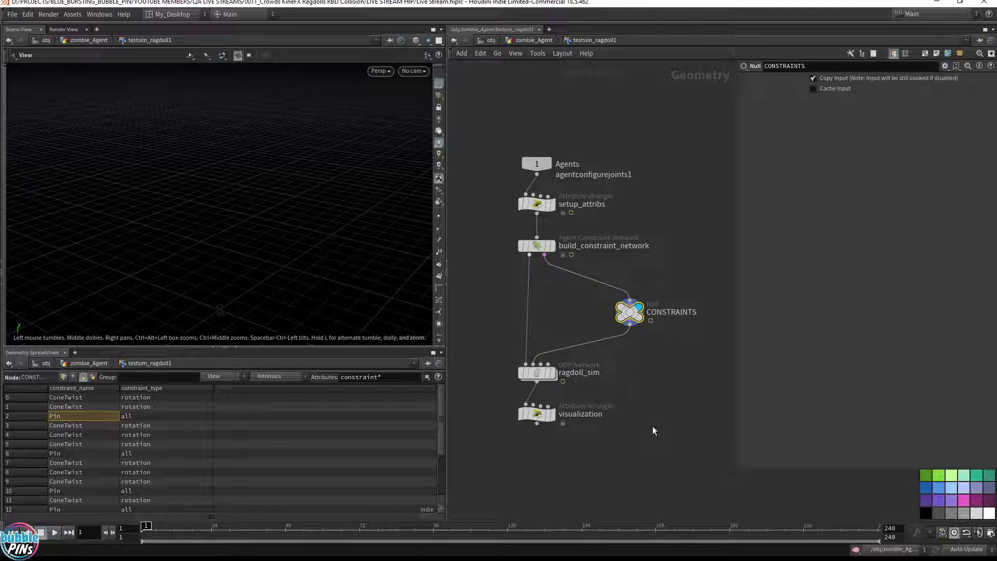
Display the visualization node's result and return to the zombie_Agent network level.
left_click(553, 414)
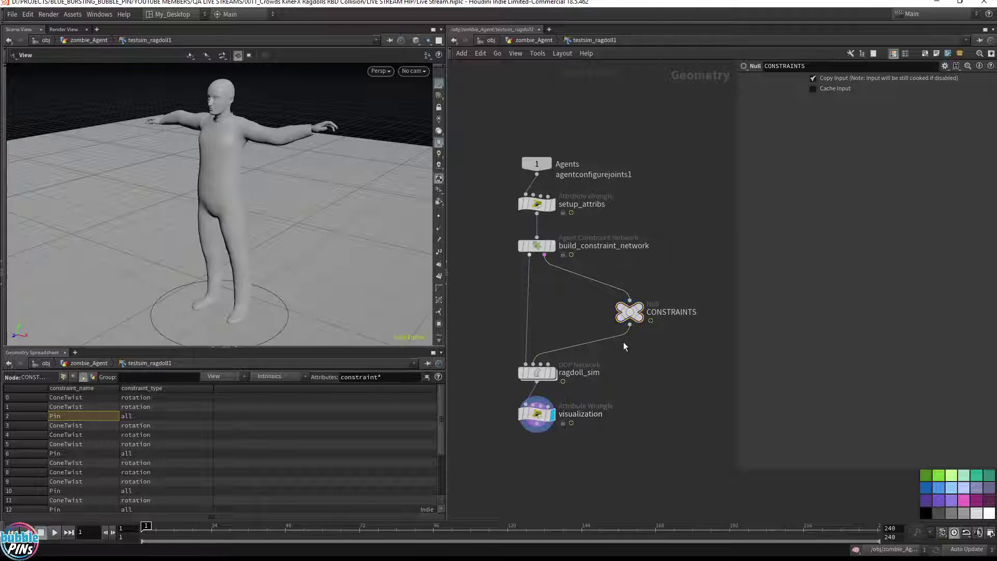
left_click(531, 40)
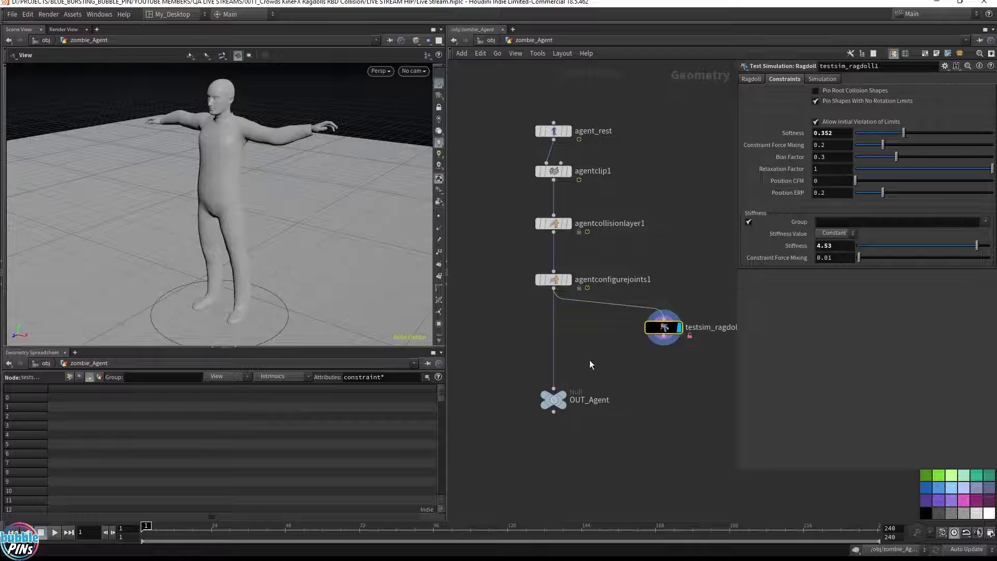
double_click(664, 329)
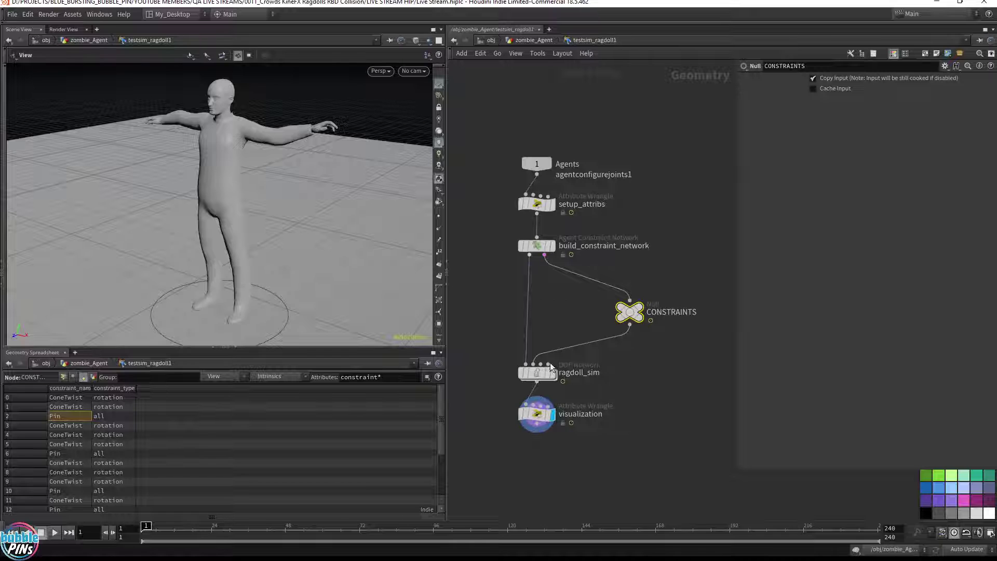
left_click(543, 40)
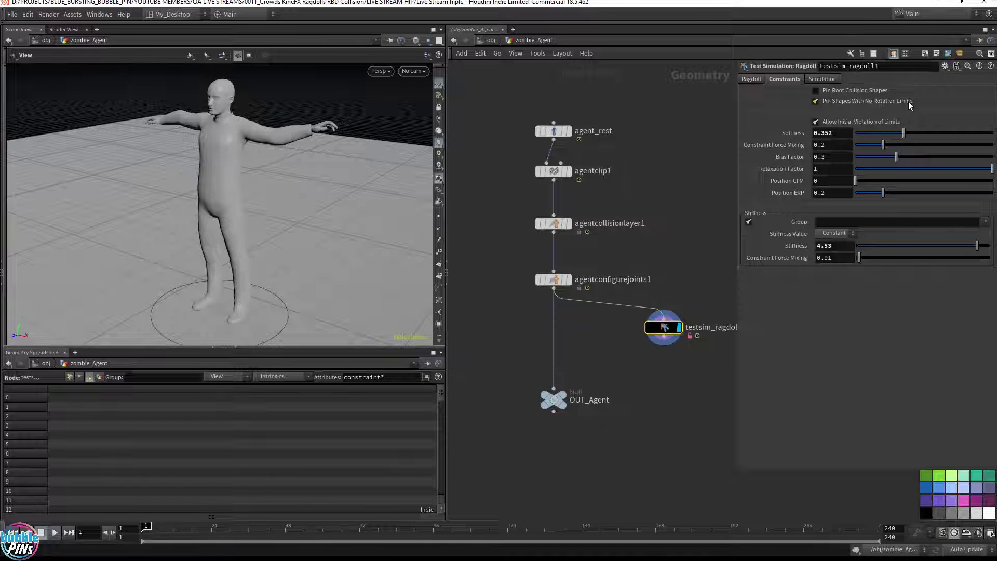
Select agentconfigurejoints1 and look through its joint limit entries and rotation ranges.
mouse_move(903, 102)
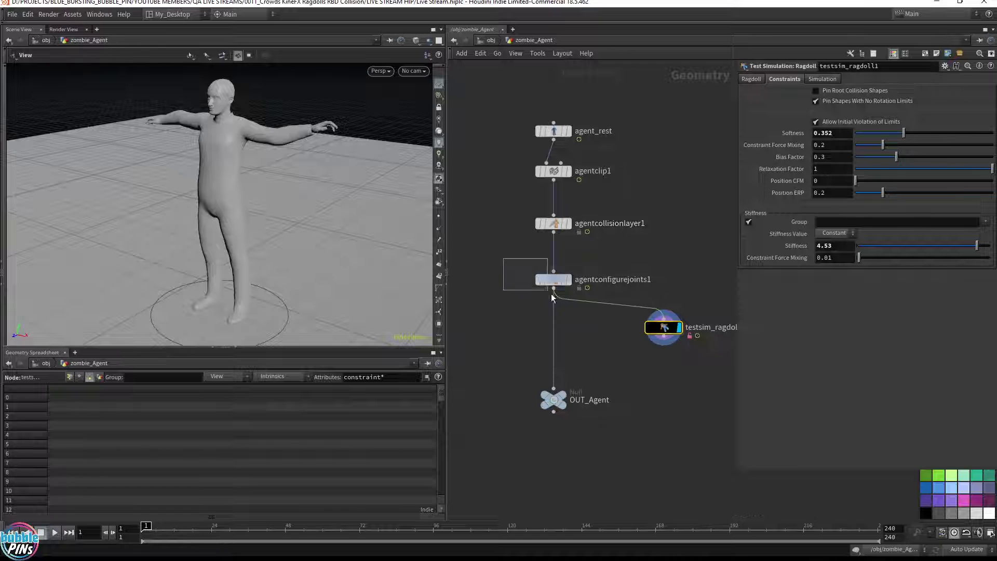
left_click(553, 280)
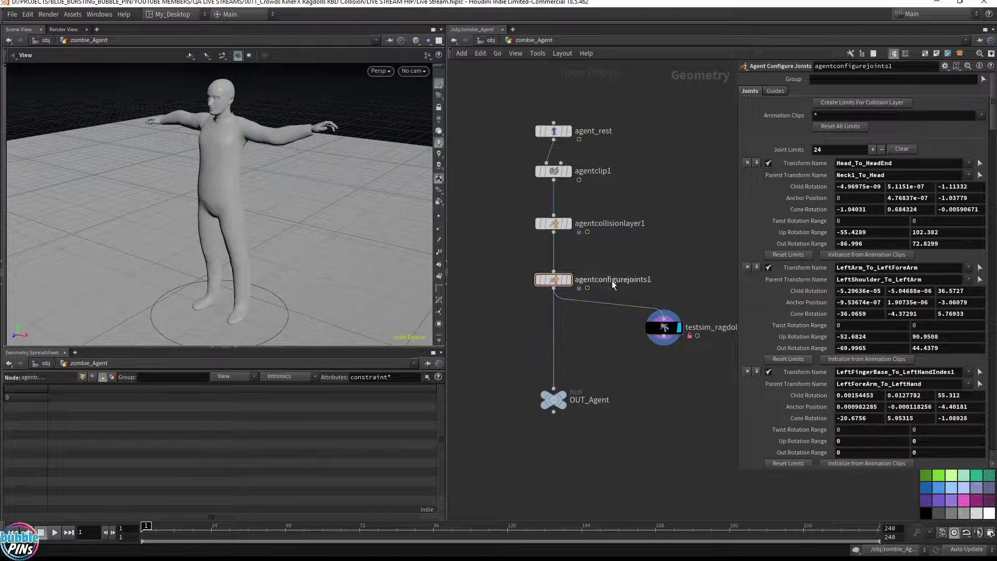
scroll(910, 318, "down", 2)
scroll(910, 318, "up", 2)
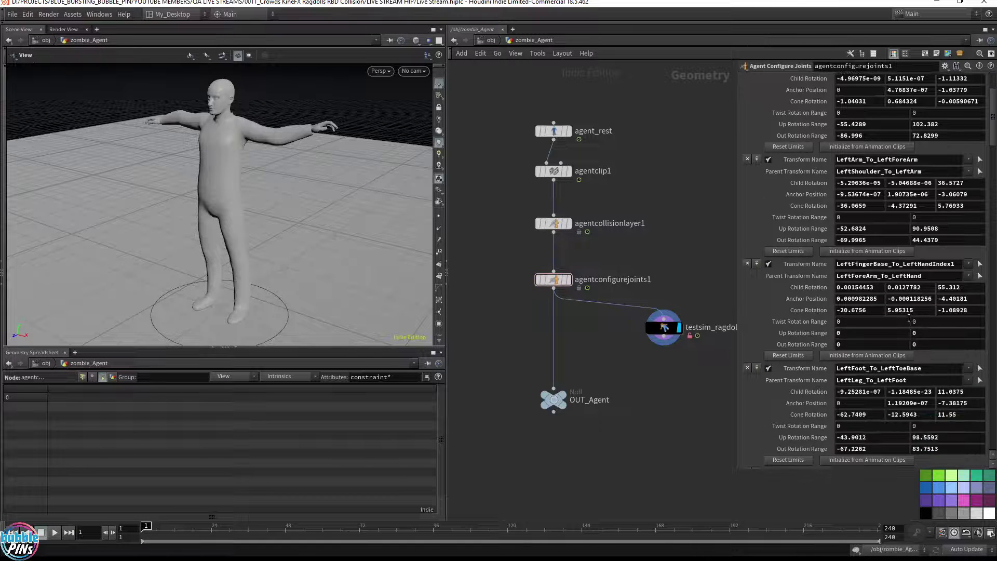
Enable Pin Root Collision Shapes on testsim_ragdoll1, play the ragdoll simulation and rewind to frame 1.
left_click(665, 337)
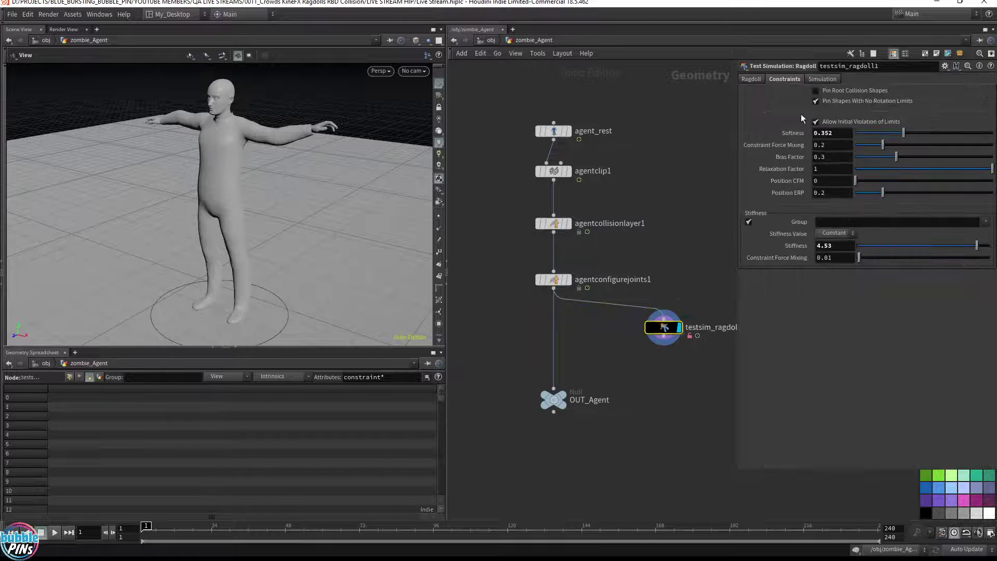
mouse_move(842, 92)
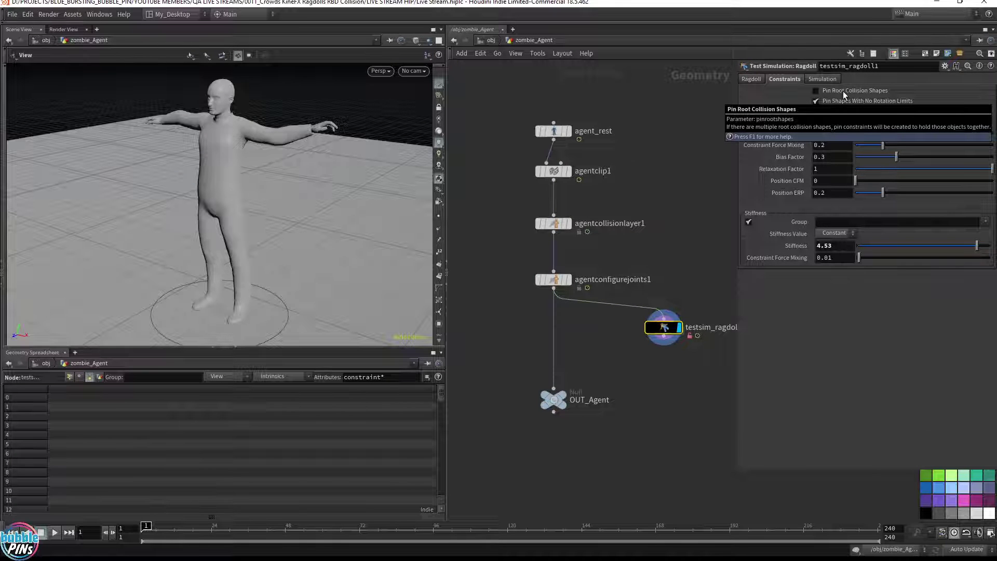
left_click(843, 92)
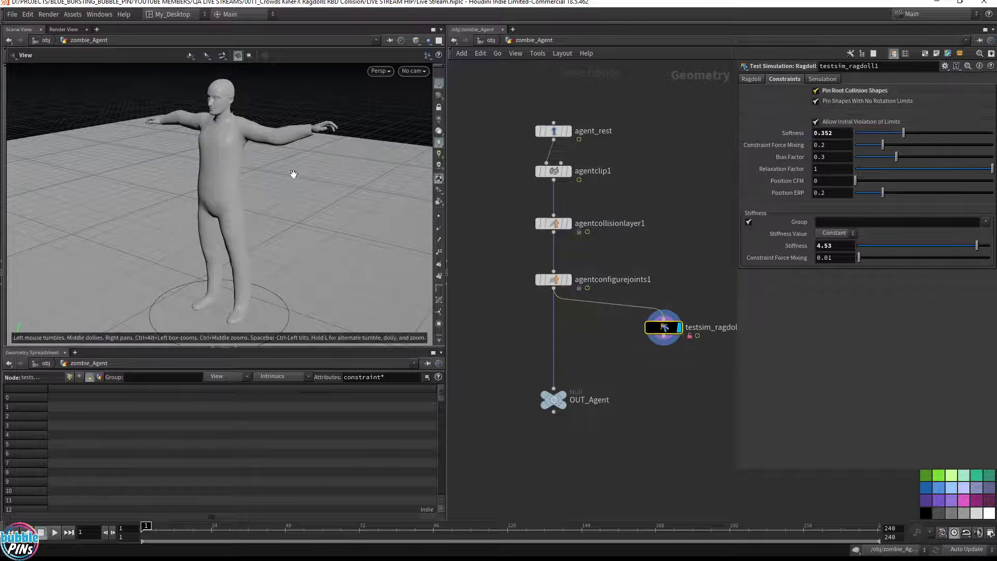
left_click_drag(289, 173, 334, 181)
middle_click_drag(334, 181, 310, 182)
left_click_drag(332, 190, 347, 186)
key("Up")
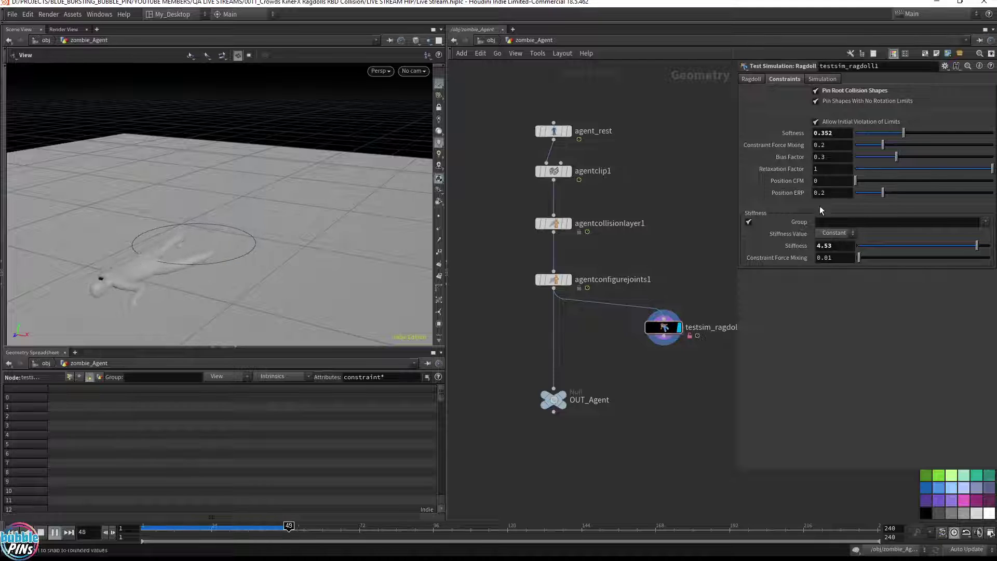
key("Up")
key("ctrl+Up")
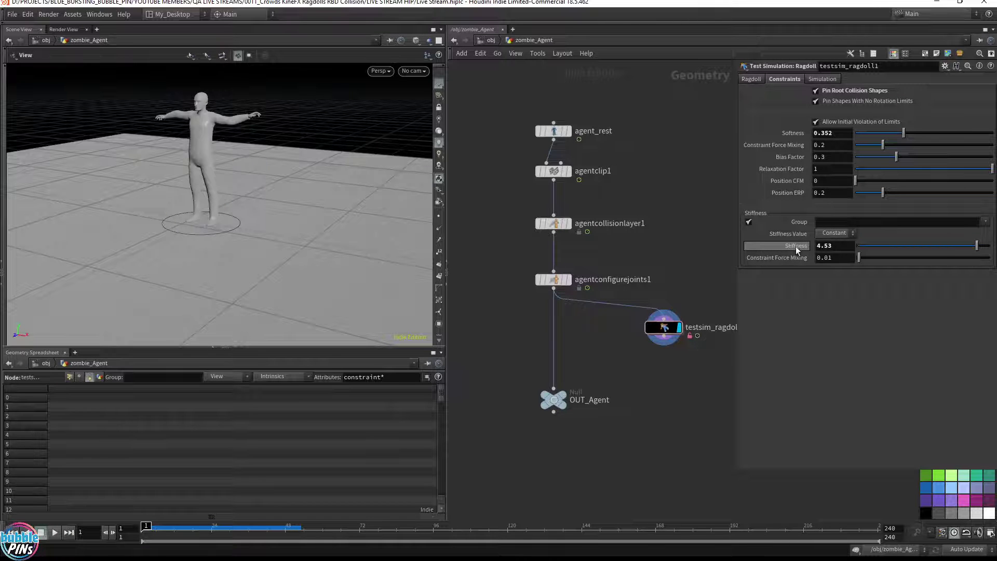
Revert the ragdoll test simulation's Stiffness to its default of 0.2 and Softness to its default of 0.9.
right_click(796, 247)
left_click(818, 408)
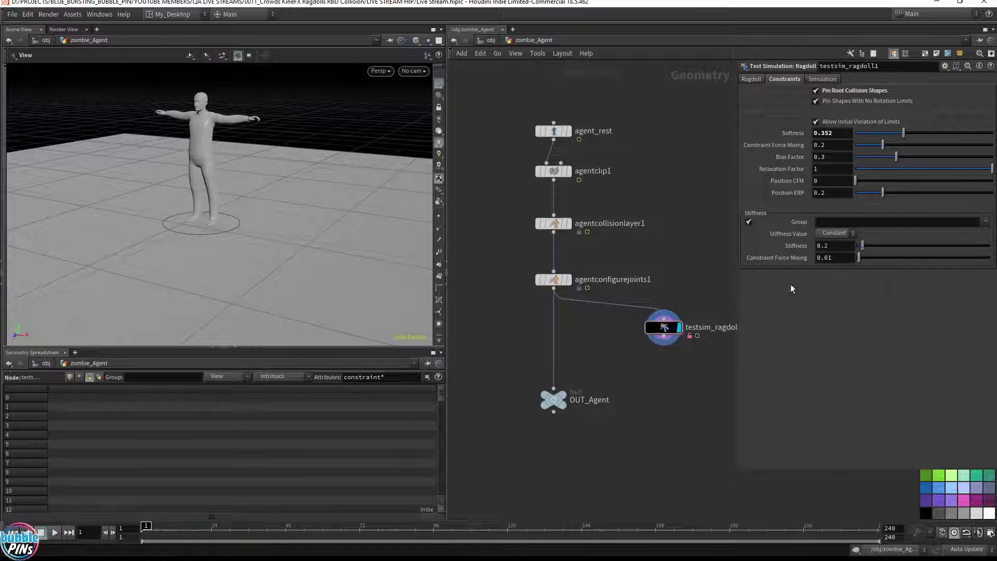
right_click(796, 133)
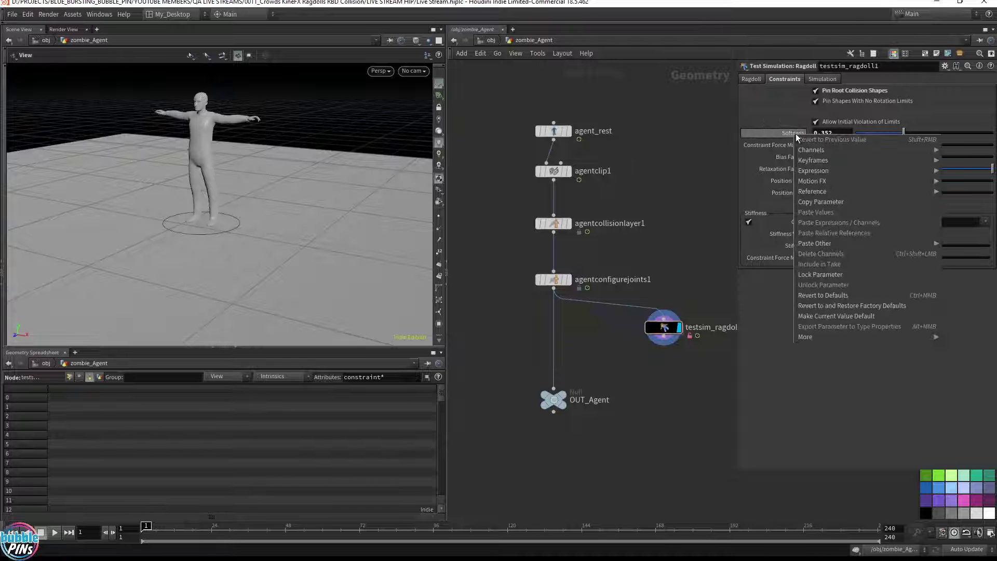
left_click(826, 306)
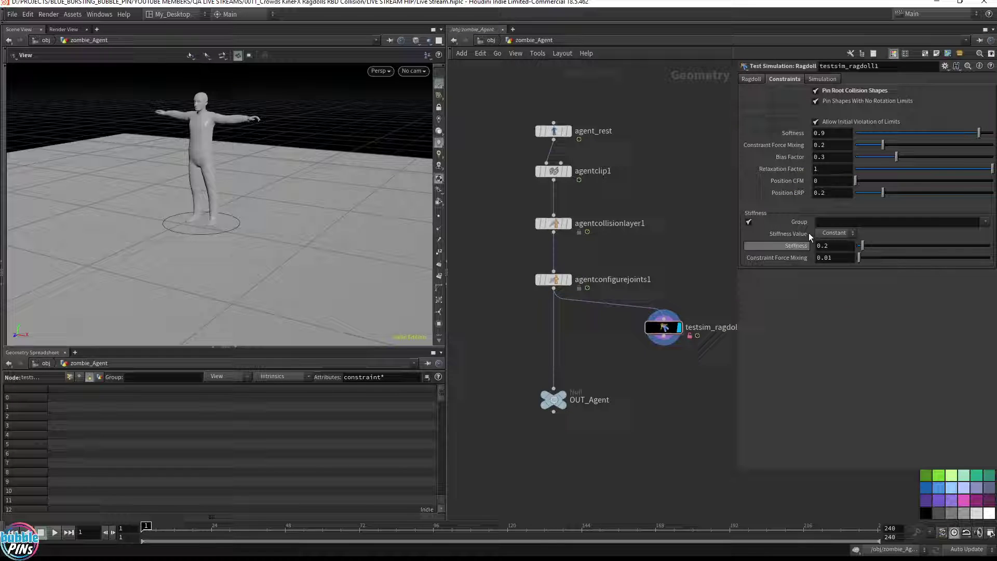
right_click(792, 131)
left_click(667, 198)
Play the ragdoll simulation with the default softness and stiffness, view it from above and rewind to frame 1.
key("Up")
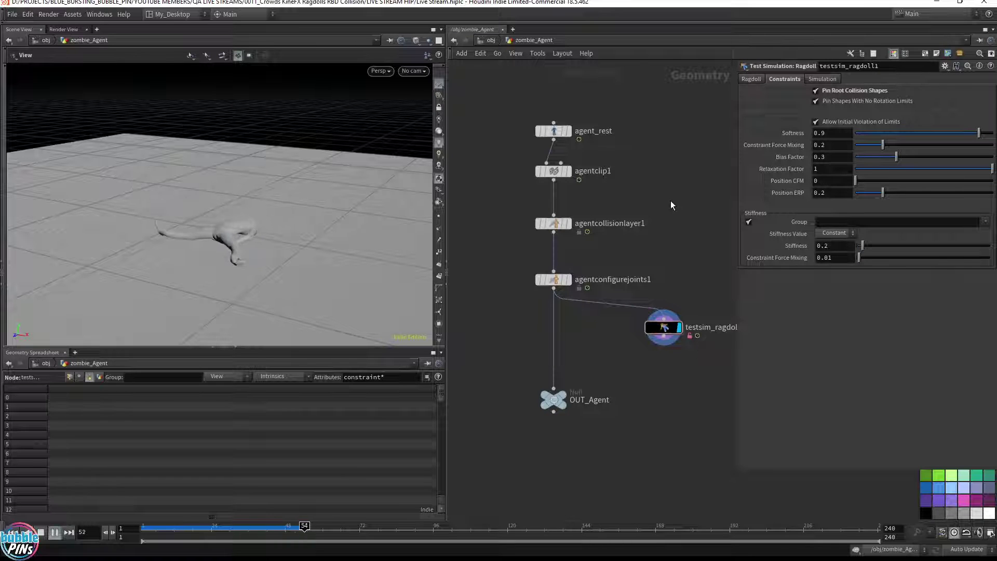
key("Up")
left_click_drag(242, 235, 236, 257)
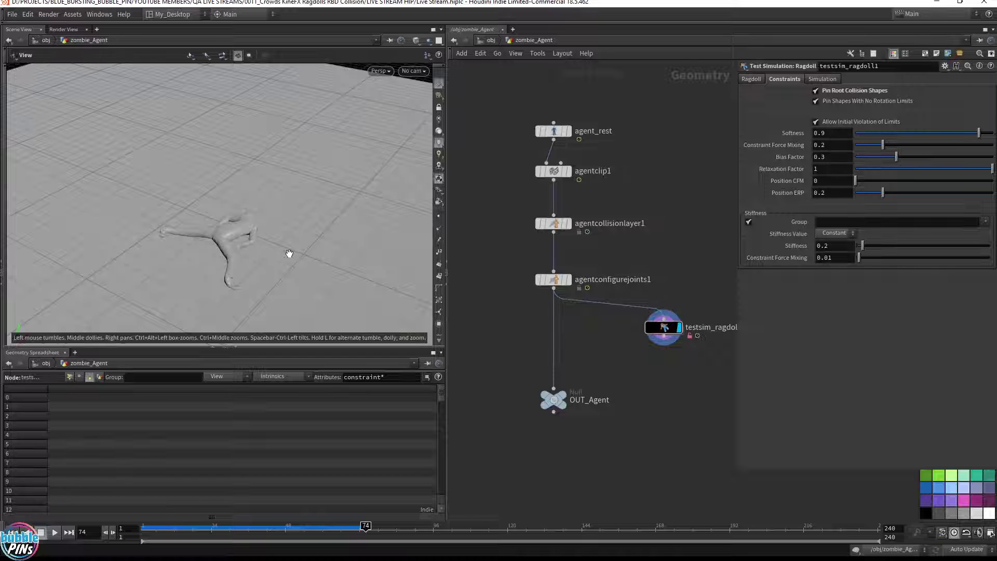
key("ctrl+Left")
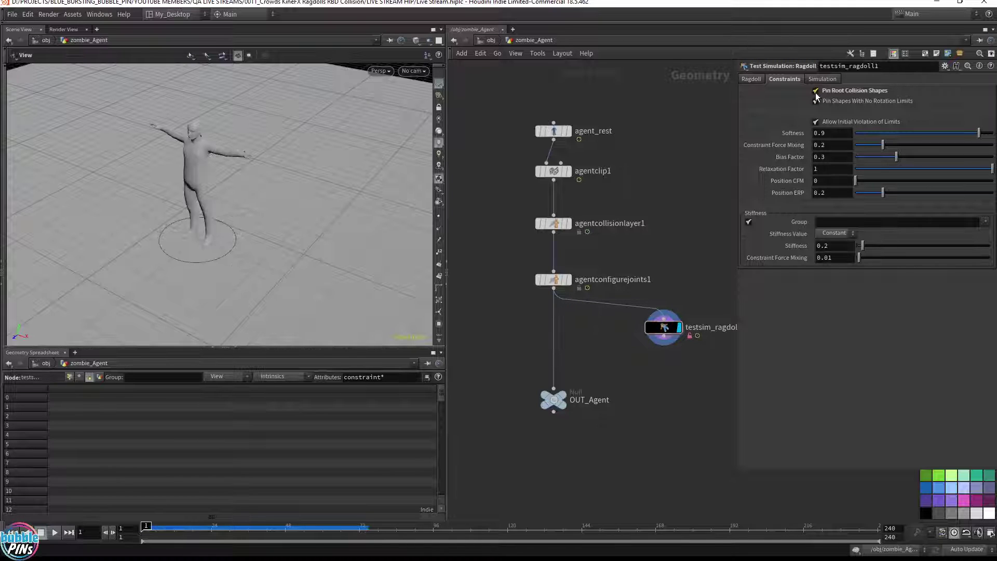
Disable Pin Root Collision Shapes, play the ragdoll simulation to compare its behaviour and rewind it.
left_click(815, 92)
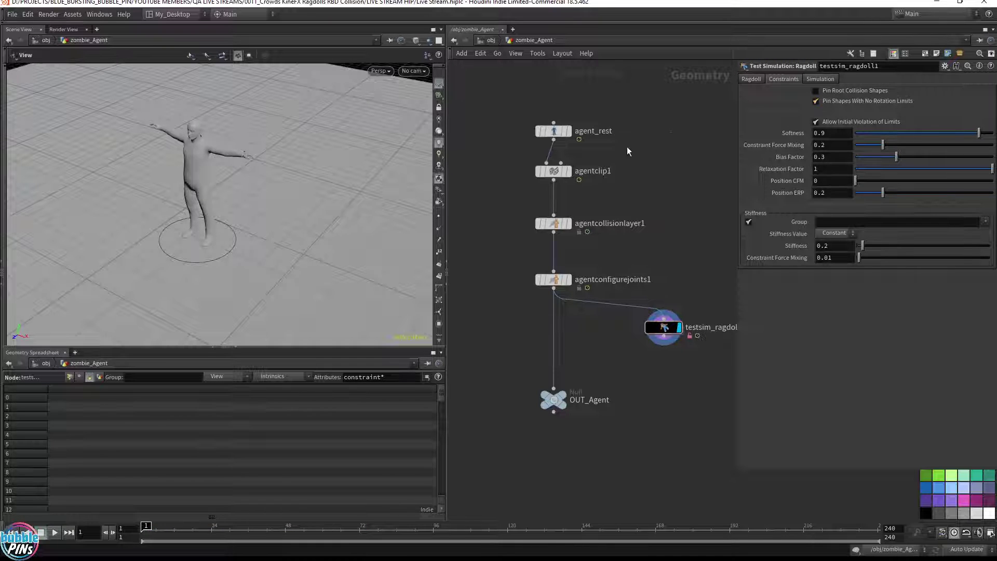
key("Up")
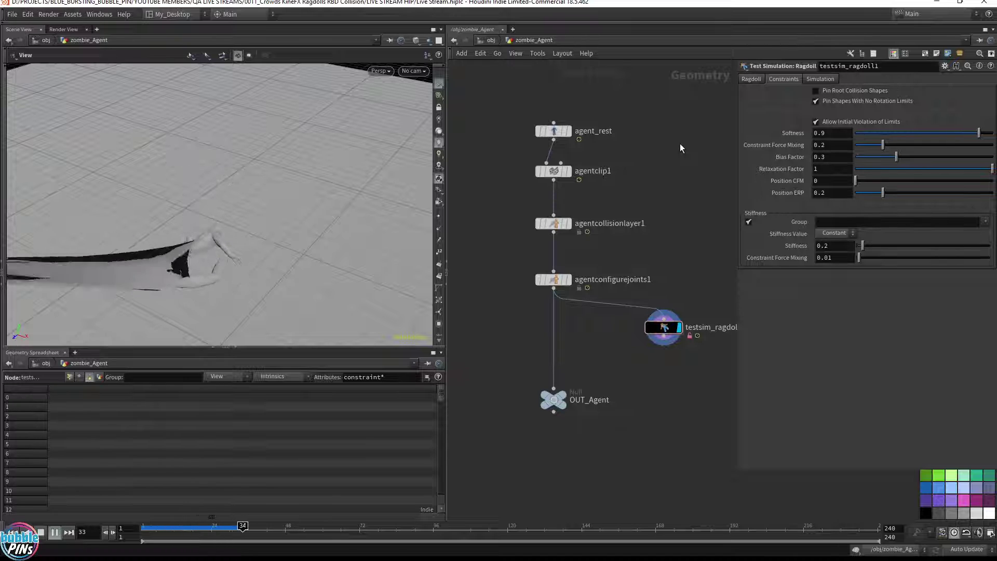
key("ctrl+Up")
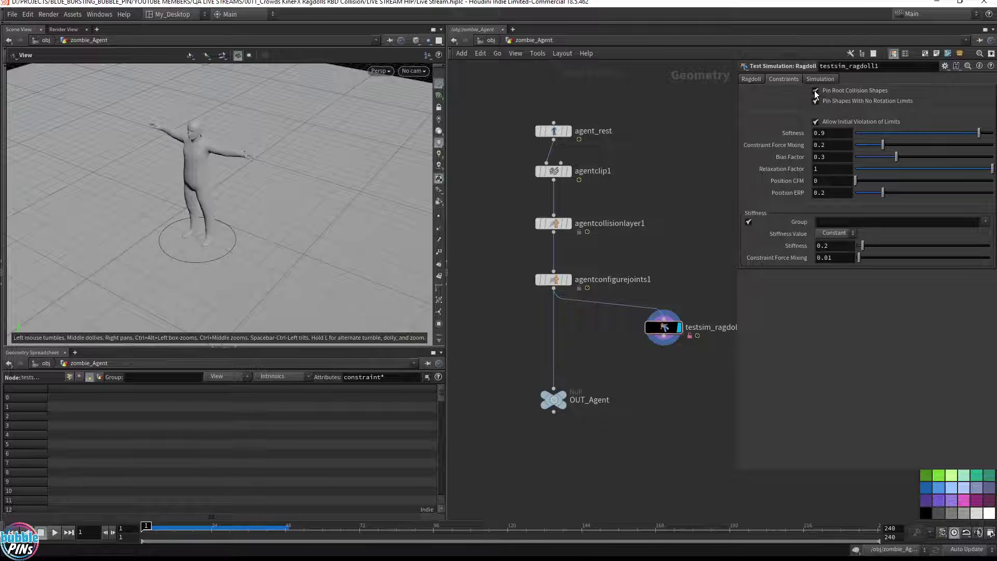
Turn Pin Root Collision Shapes back on, replay the ragdoll simulation and rewind it.
left_click(814, 91)
key("Up")
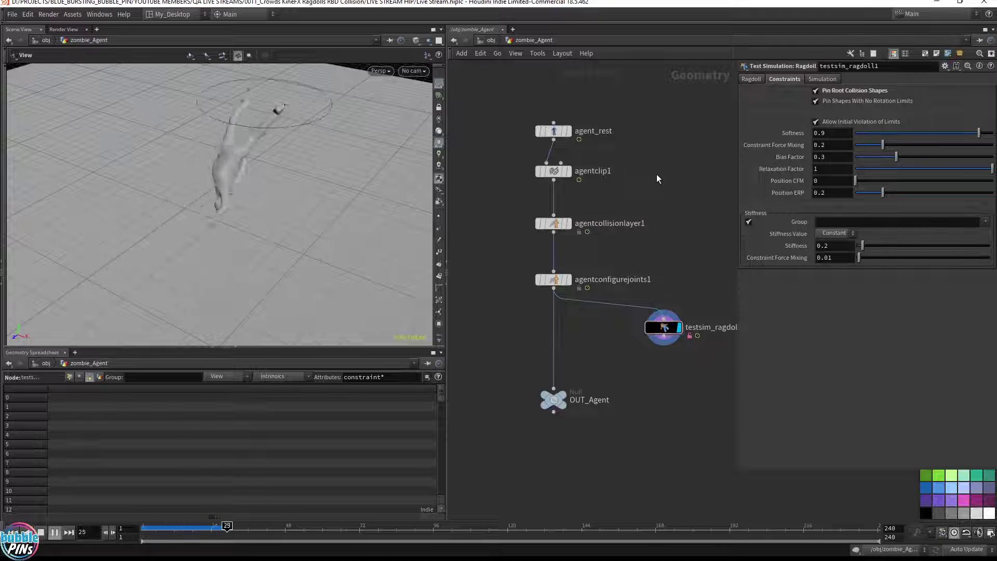
key("ctrl+Up")
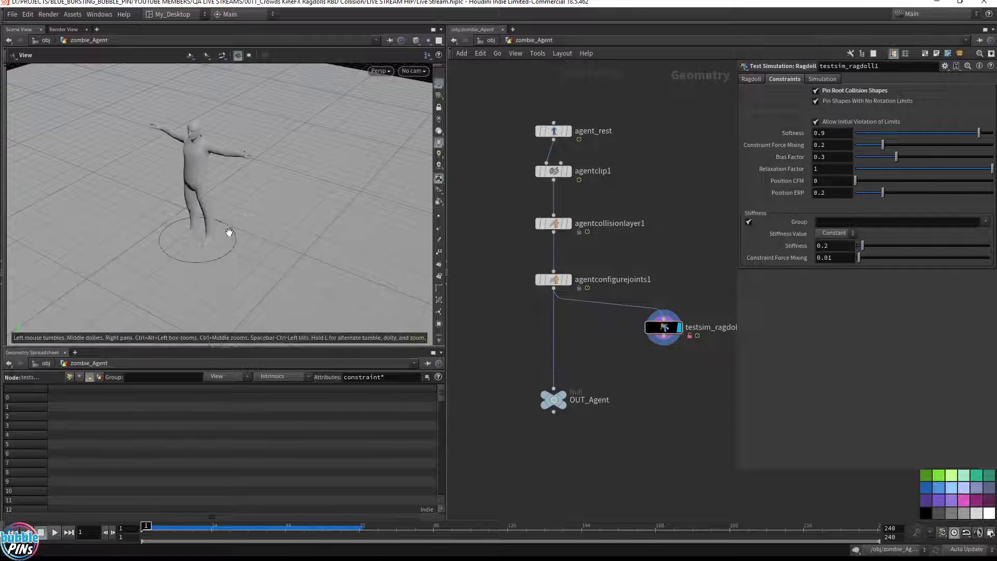
Scrub the simulation to frame 31 and examine the falling ragdoll in wireframe from several angles.
left_click_drag(186, 526, 234, 526)
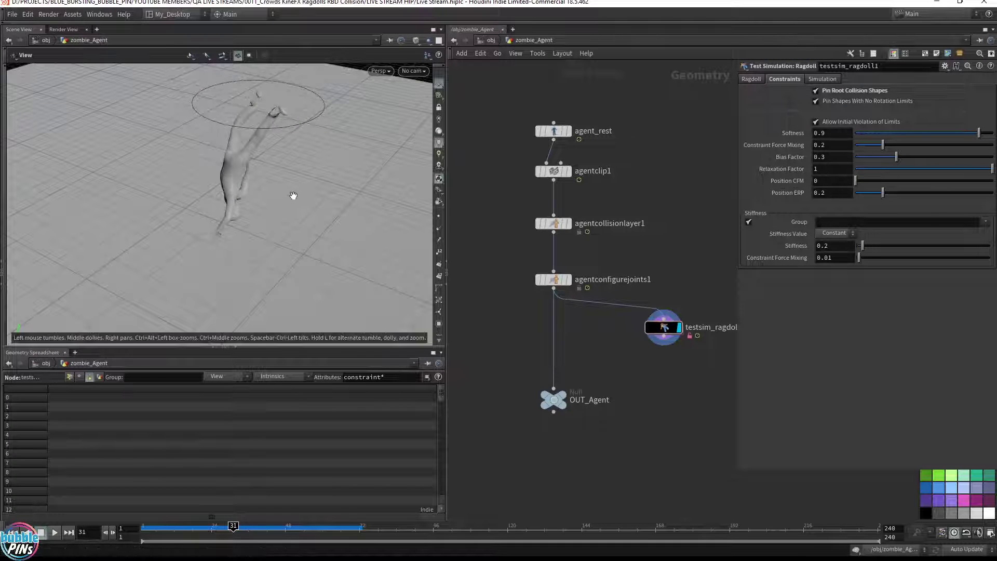
key("w")
left_click_drag(295, 154, 334, 141)
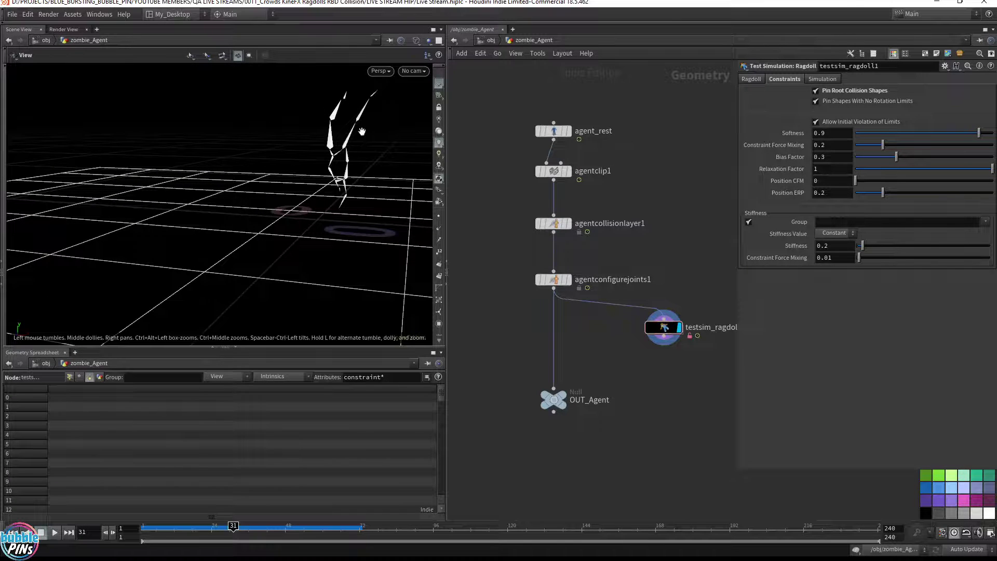
left_click_drag(293, 146, 337, 172)
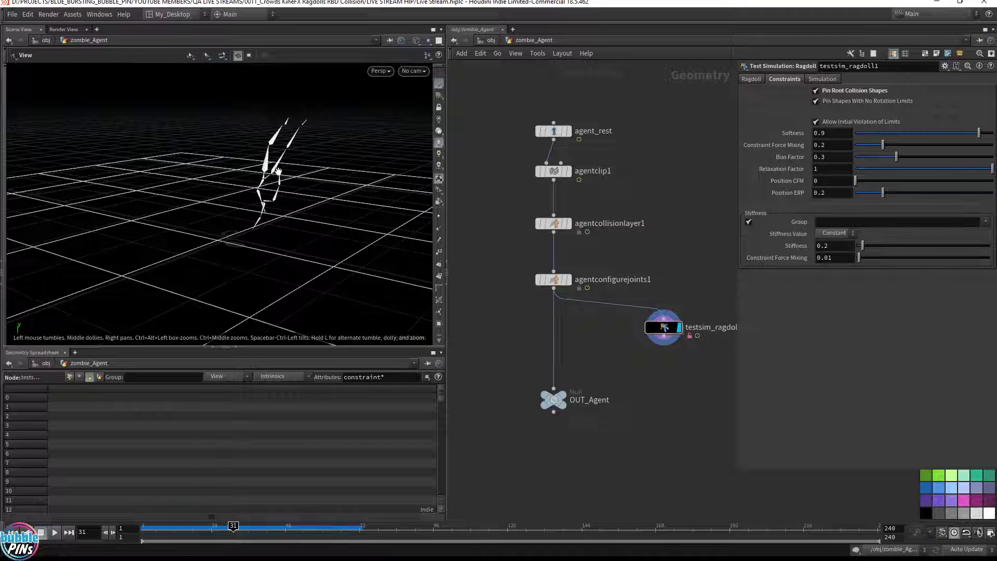
Rewind, disable Pin Root Collision Shapes, play the ragdoll simulation to frame 29 and examine the result in wireframe and shaded display.
key("ctrl+Up")
left_click(830, 91)
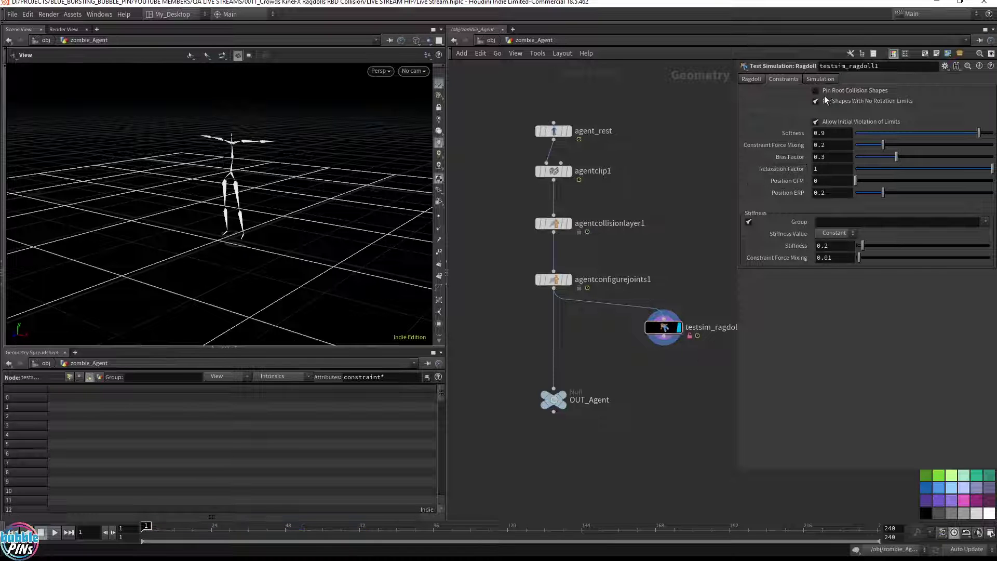
key("Up")
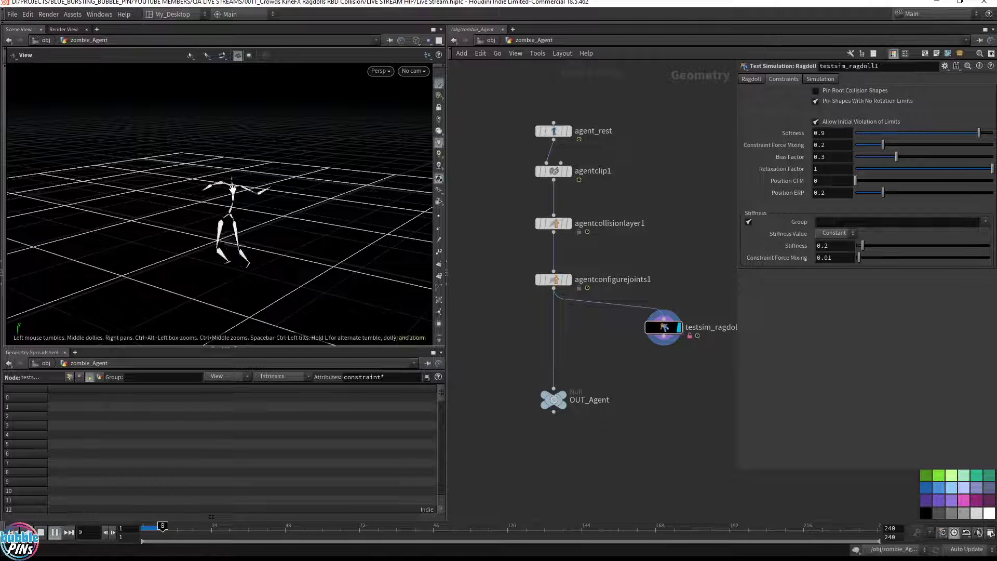
left_click_drag(205, 257, 262, 254)
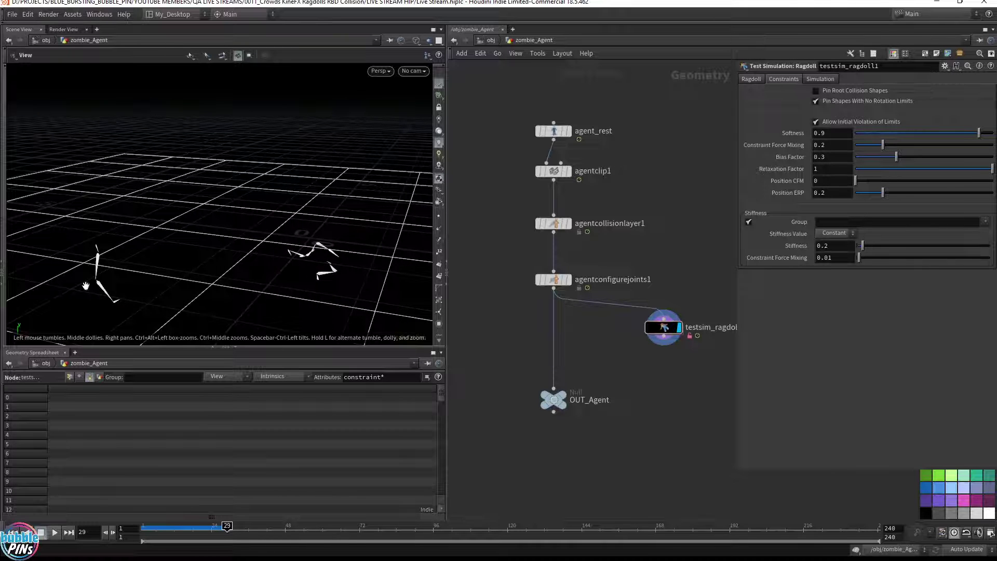
left_click_drag(118, 260, 104, 288)
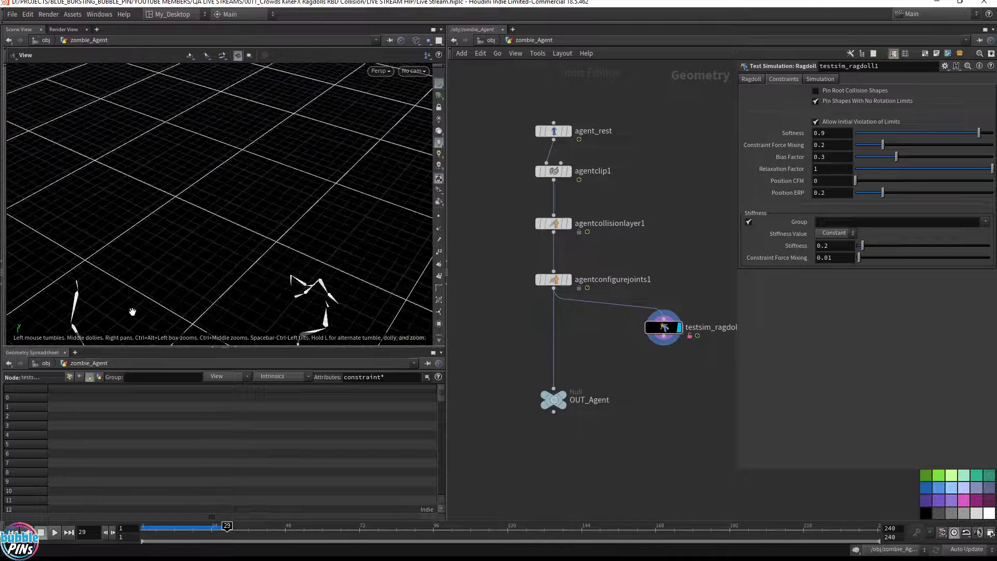
left_click_drag(344, 305, 333, 231)
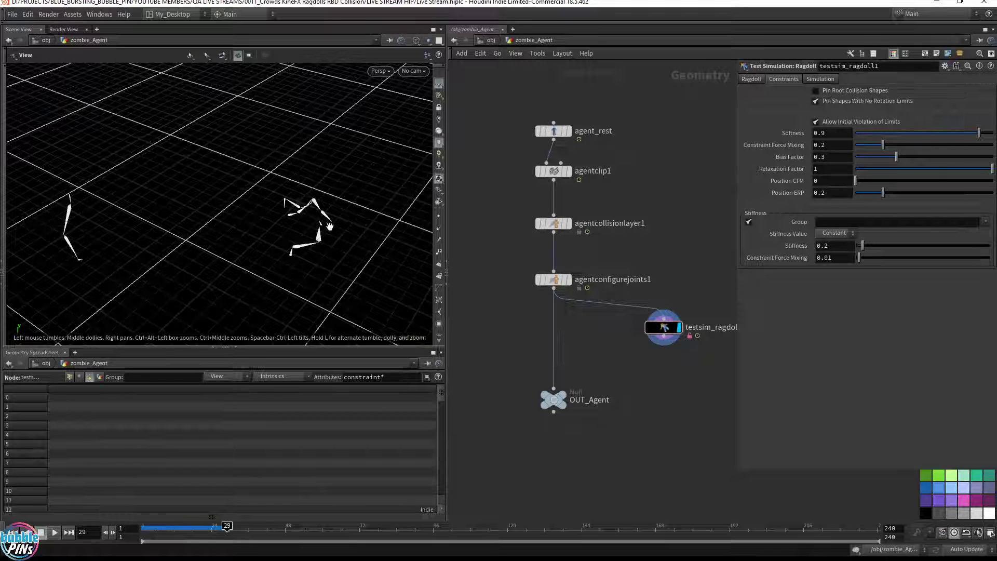
key("w")
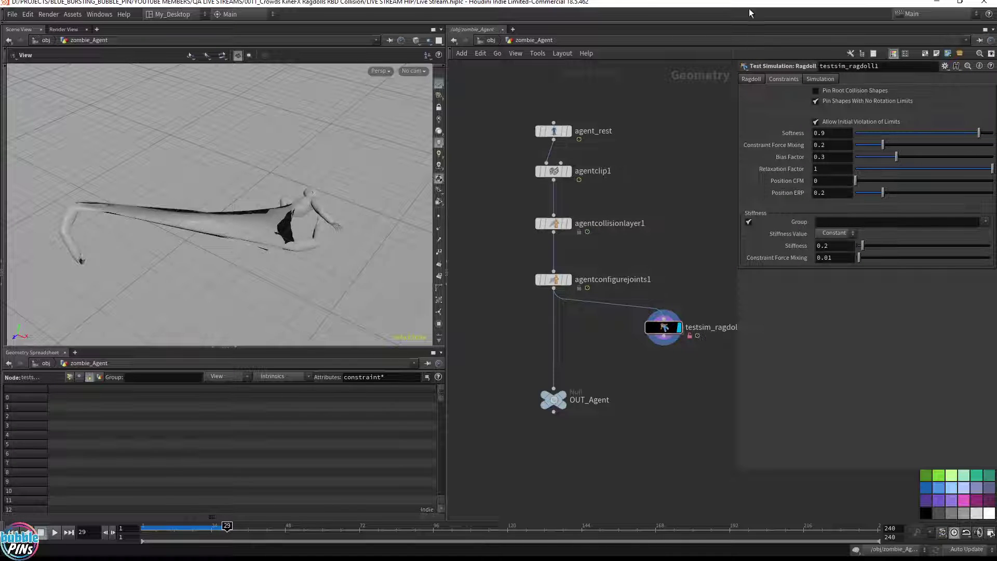
Turn Pin Root Collision Shapes back on, rewind to frame 1 and view the standing agent from a lower angle.
left_click(835, 93)
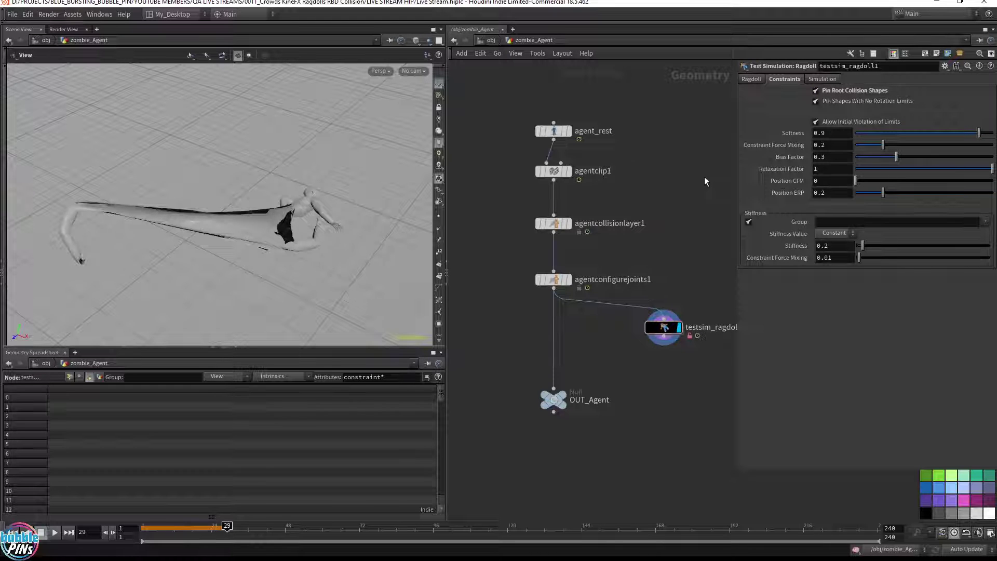
key("ctrl+Up")
left_click_drag(308, 214, 284, 205)
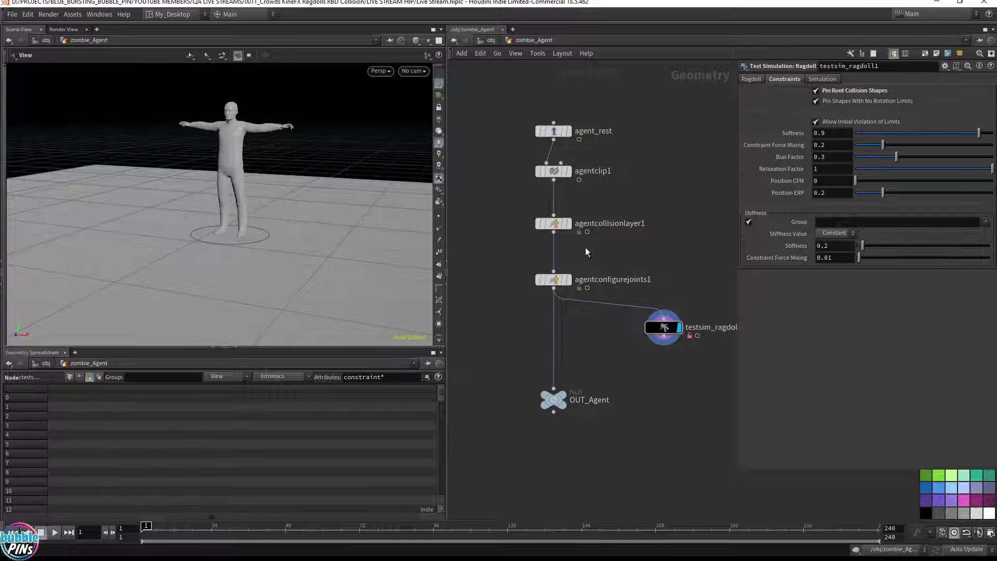
Review the joint limits in agentconfigurejoints1 and the pinning parameters of build_constraint_network inside testsim_ragdoll1, and return to the zombie_Agent network.
left_click(556, 280)
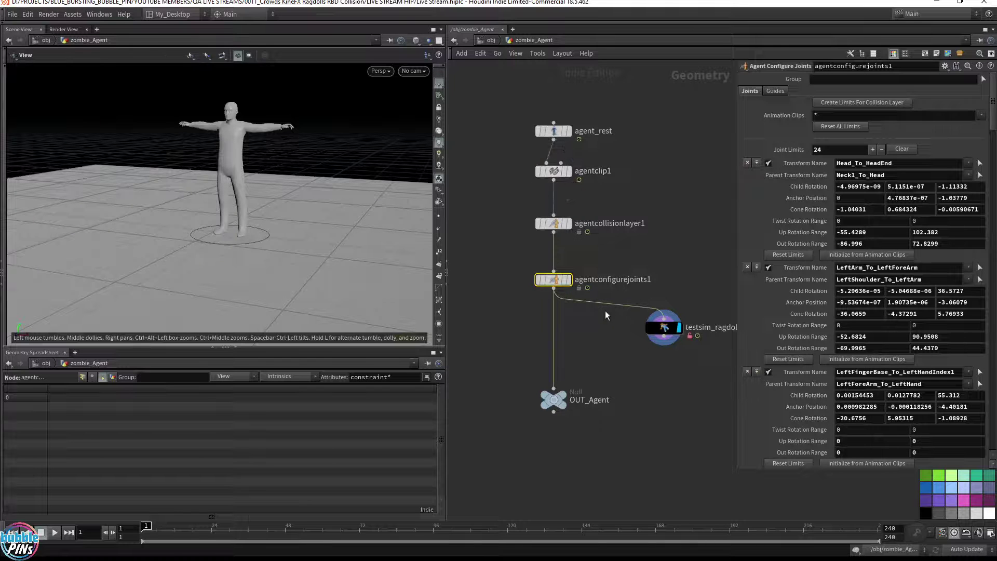
scroll(300, 169, "up", 5)
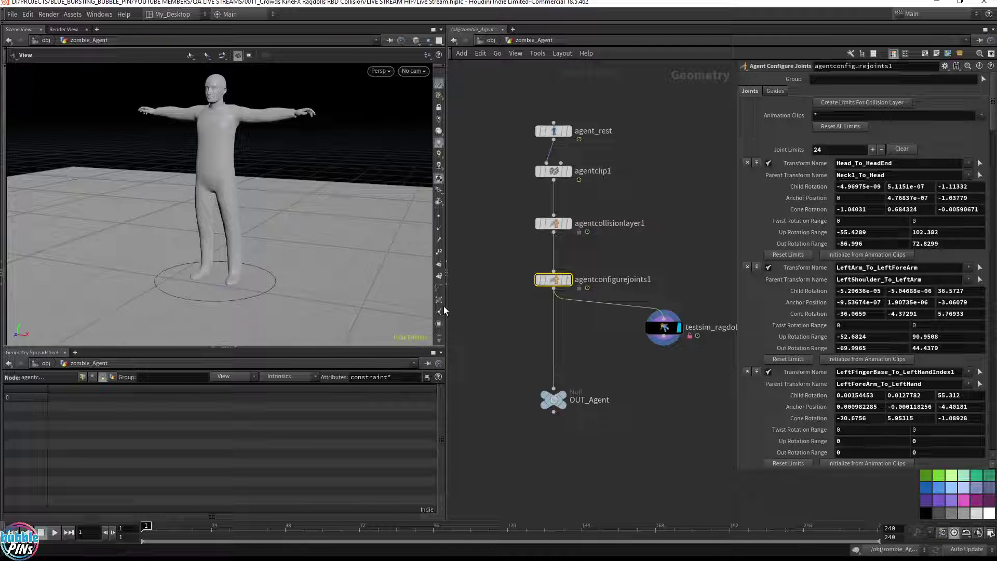
left_click(666, 328)
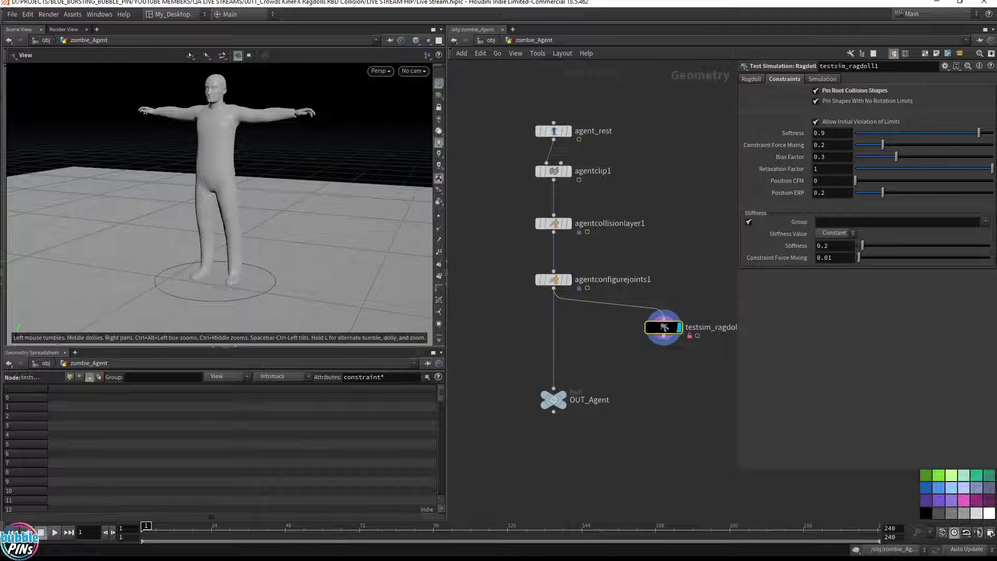
double_click(664, 327)
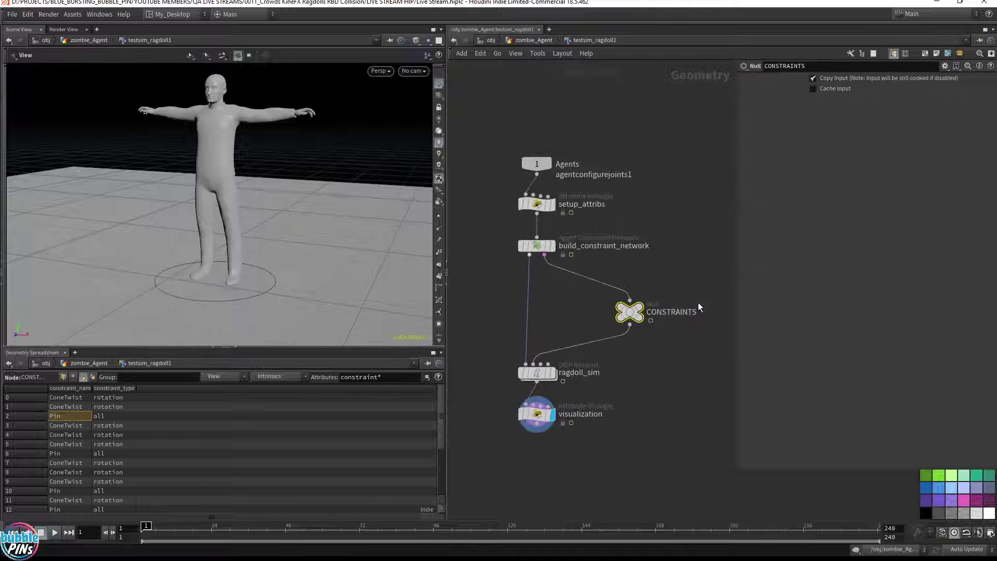
left_click_drag(486, 262, 581, 233)
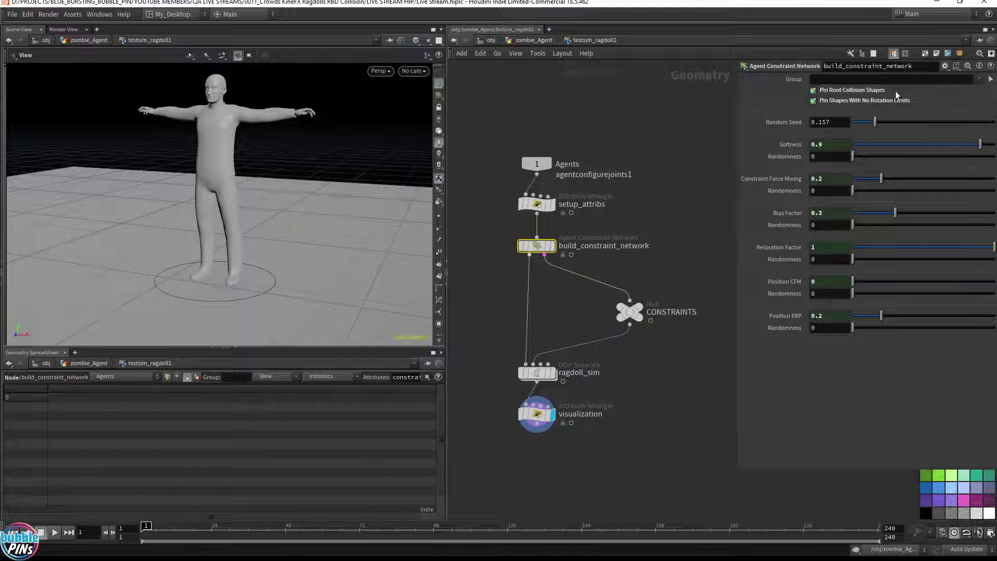
left_click(540, 42)
left_click_drag(647, 379, 722, 280)
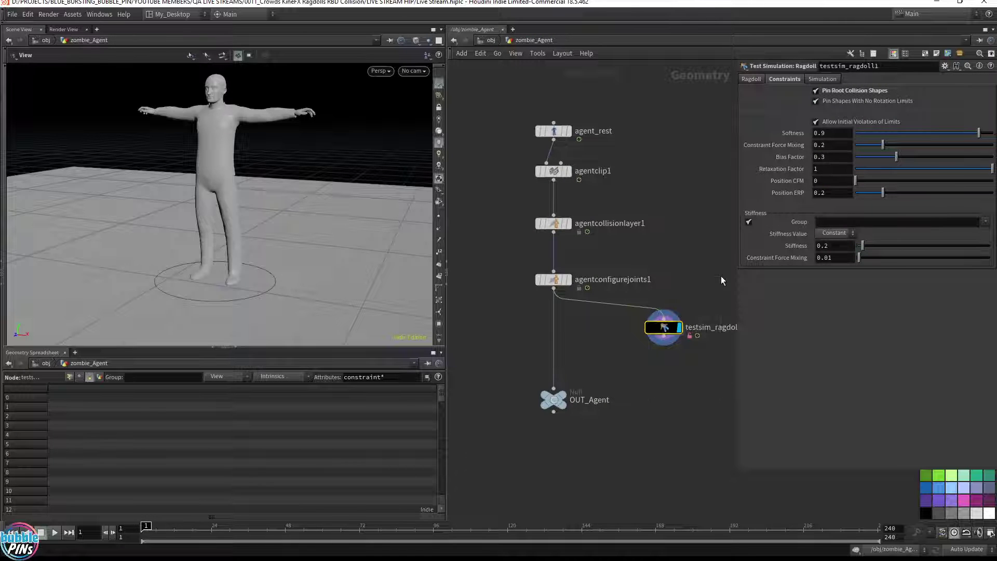
Widen the network editor and open the ragdoll_sim DOP network inside testsim_ragdoll1.
left_click_drag(448, 207, 227, 218)
double_click(554, 328)
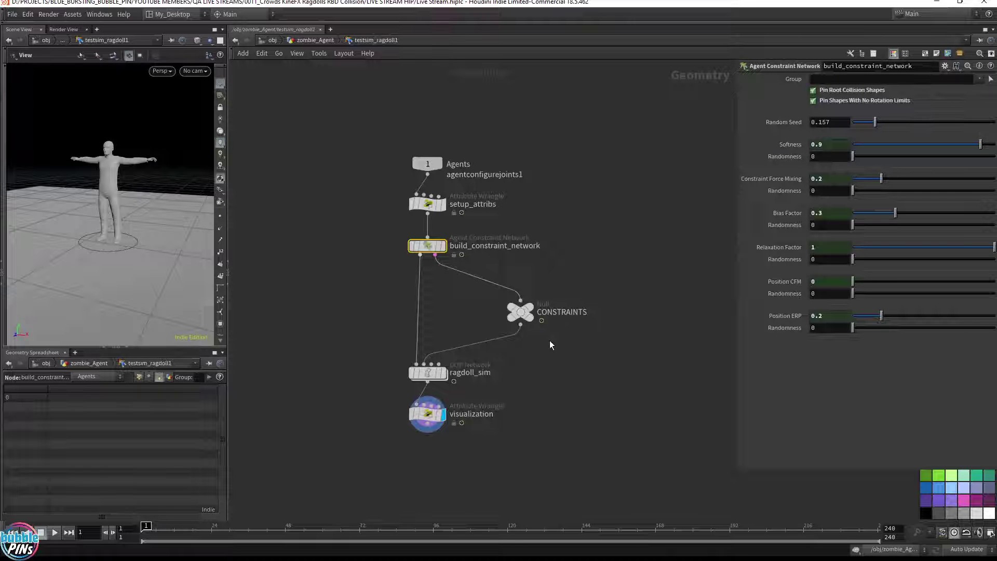
left_click_drag(342, 219, 606, 405)
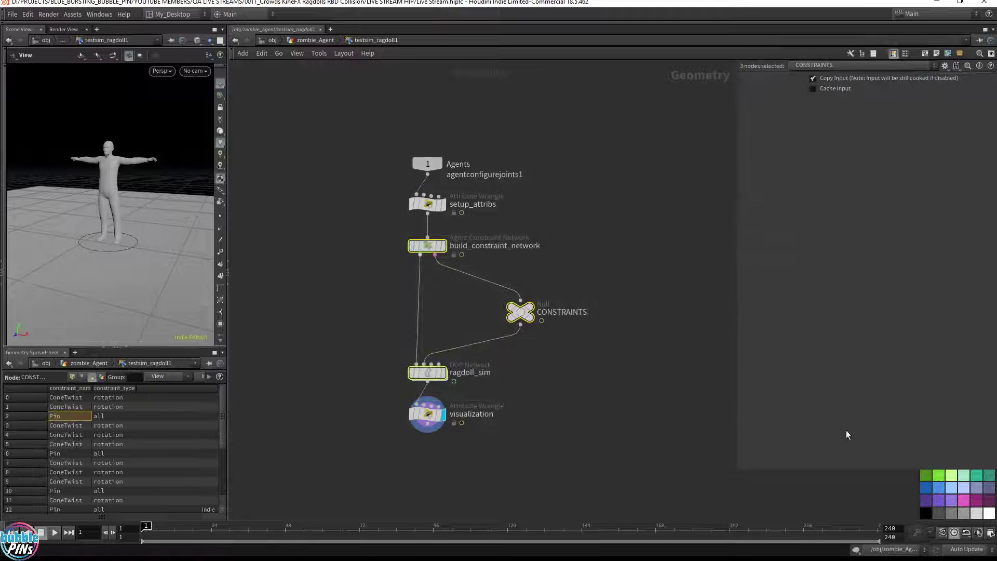
left_click(443, 373)
left_click(429, 374)
double_click(430, 374)
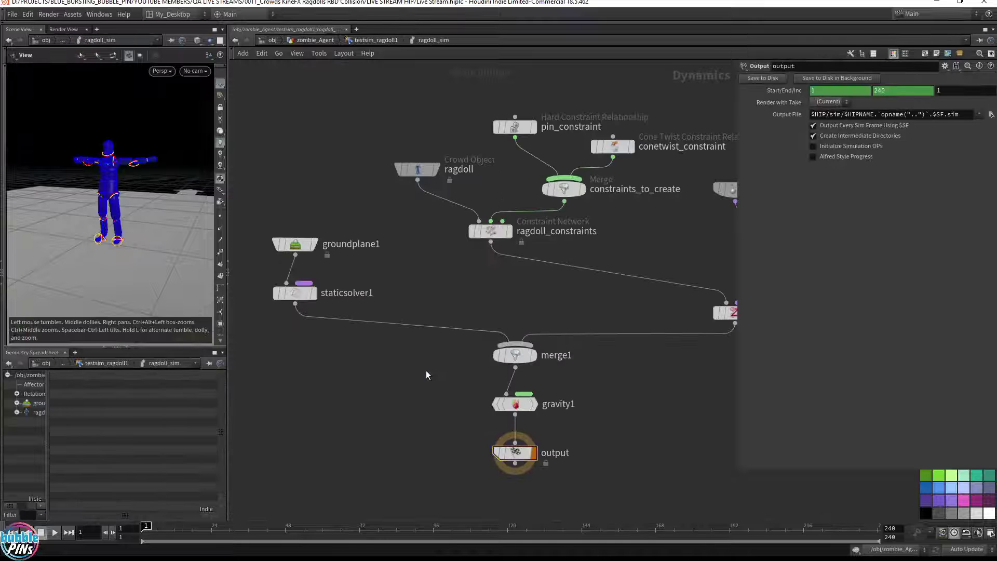
Move merge1, gravity1 and output well below multisolver1, and place groundplane1 and staticsolver1 close above merge1.
scroll(499, 338, "down", 4)
middle_click_drag(629, 387, 573, 319)
mouse_move(423, 409)
left_mouse_down()
mouse_move(480, 274)
mouse_move(520, 398)
mouse_move(575, 417)
left_mouse_up()
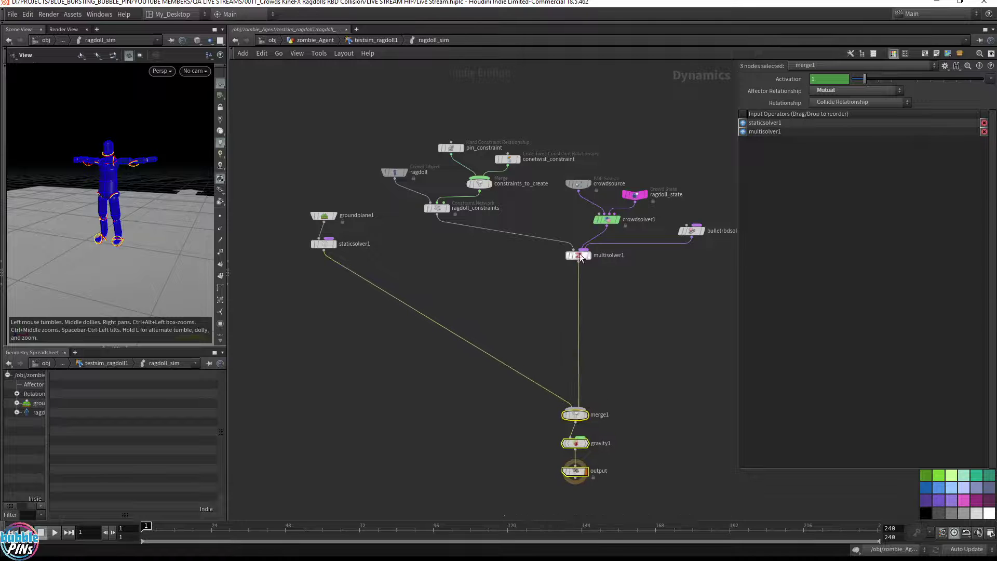
left_click_drag(267, 290, 347, 296)
key("Escape")
left_click_drag(328, 216, 473, 348)
middle_click_drag(591, 309, 534, 297)
Spread out the nodes around multisolver1, placing the crowdsolver1 group directly above it and bulletrbdsolver1 higher up beside it.
left_click_drag(317, 108, 466, 222)
mouse_move(385, 199)
left_mouse_down()
mouse_move(324, 213)
mouse_move(371, 203)
left_mouse_up()
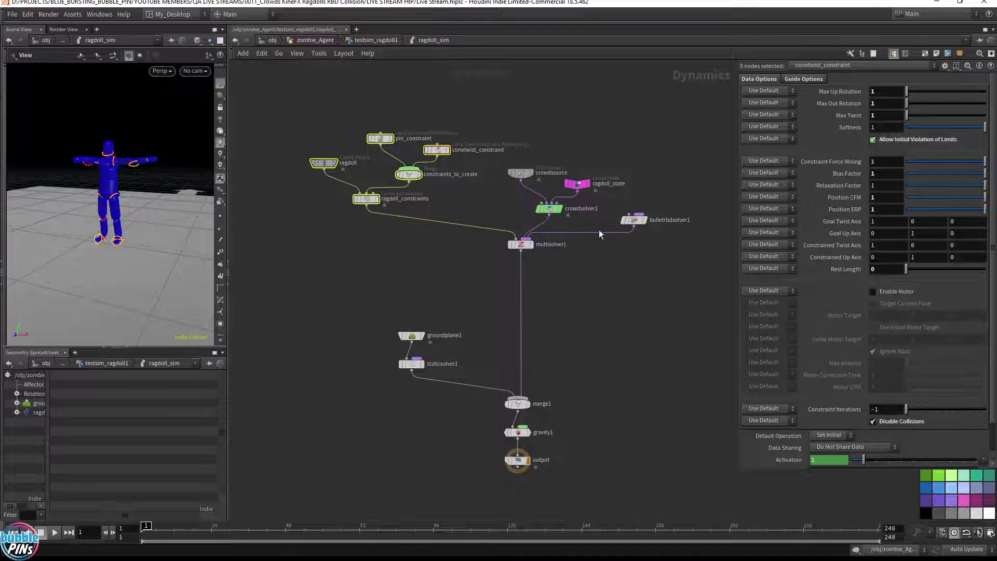
left_click_drag(704, 270, 311, 98)
left_click_drag(519, 248, 520, 299)
left_click_drag(636, 186, 521, 154)
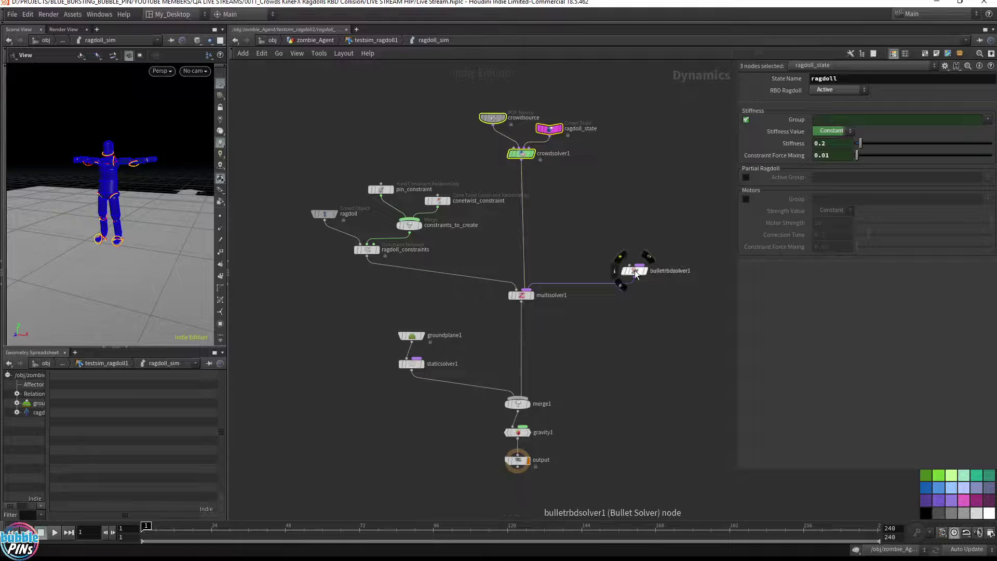
left_click_drag(634, 270, 640, 195)
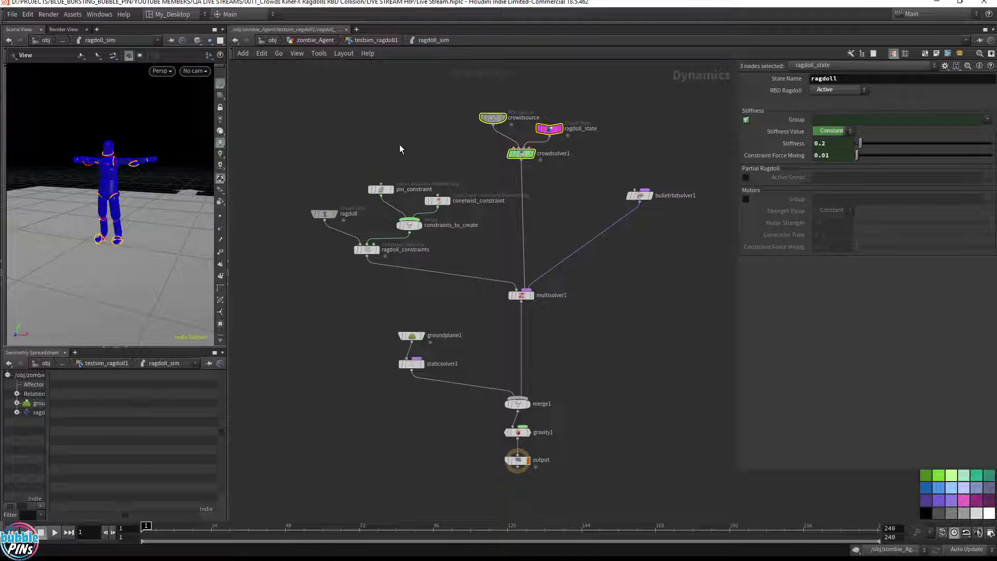
Colour the pin_constraint, conetwist_constraint, constraints_to_create, ragdoll_constraints, bulletrbdsolver1 and multisolver1 nodes red.
left_click_drag(361, 137, 438, 298)
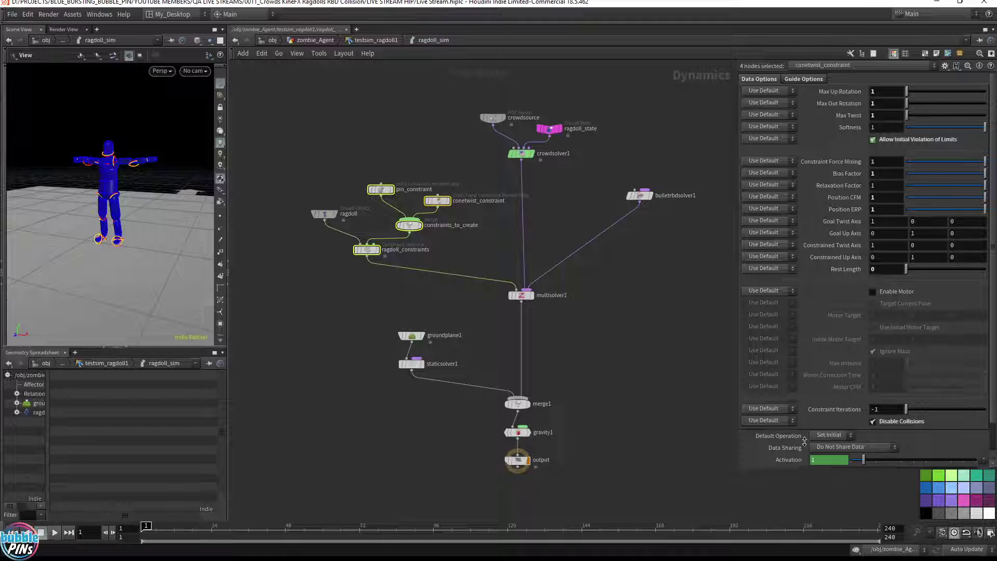
left_click_drag(804, 441, 805, 387)
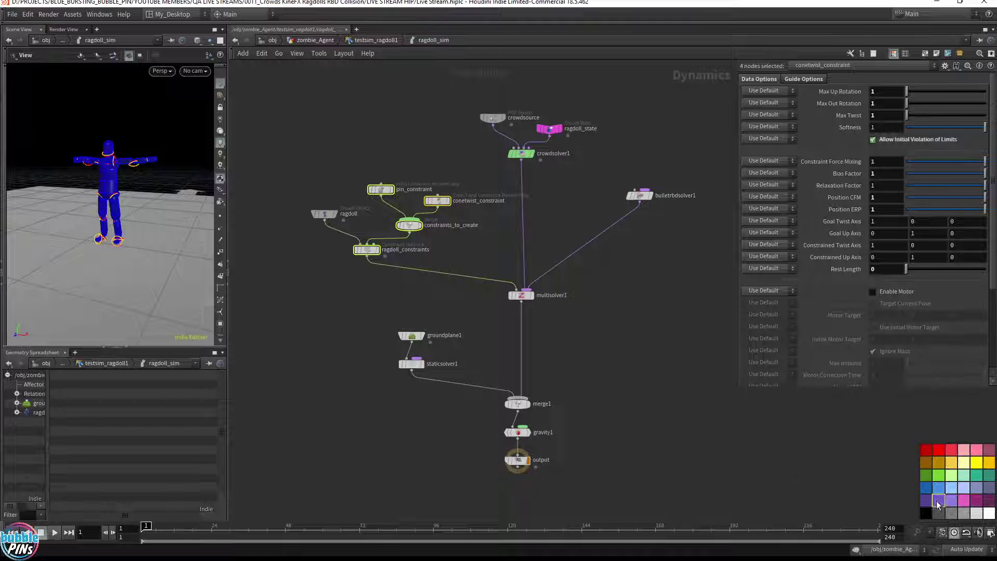
left_click(950, 452)
left_click(639, 196)
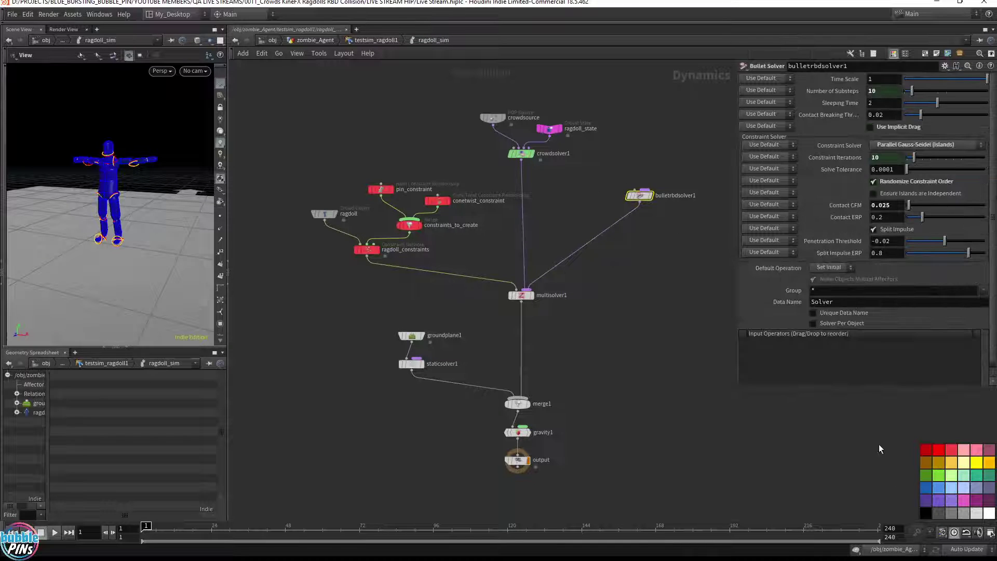
left_click(946, 450)
left_click_drag(590, 320, 508, 276)
left_click(952, 450)
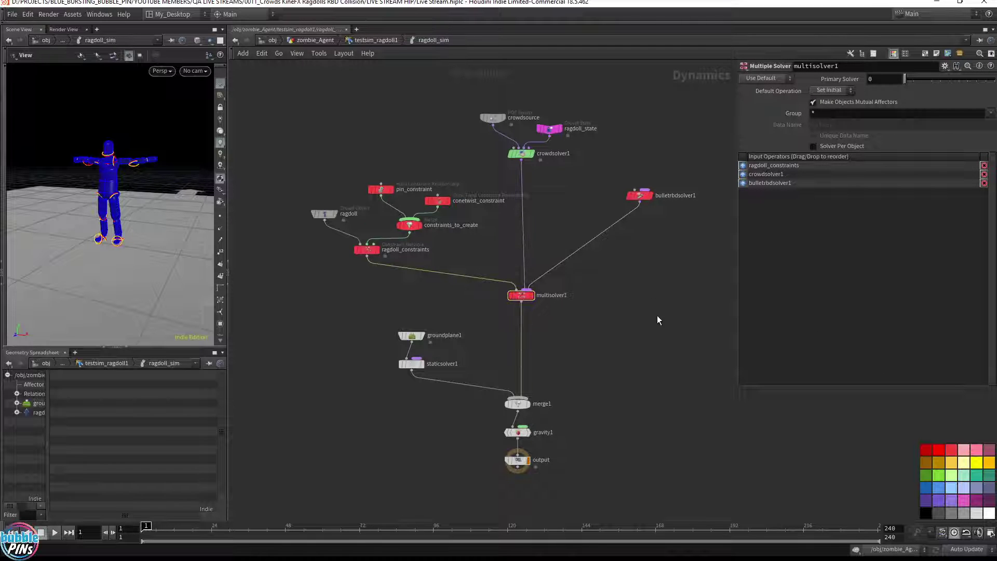
Inspect the crowdsource POP Source node's birth, attribute, stream and source parameters.
left_click_drag(478, 88, 522, 132)
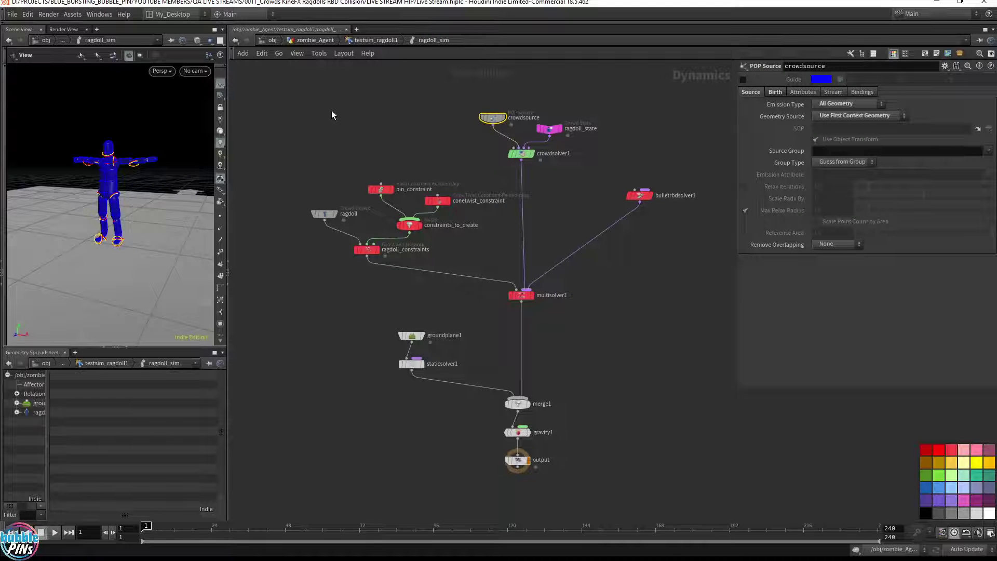
left_click_drag(457, 101, 523, 128)
left_click(801, 91)
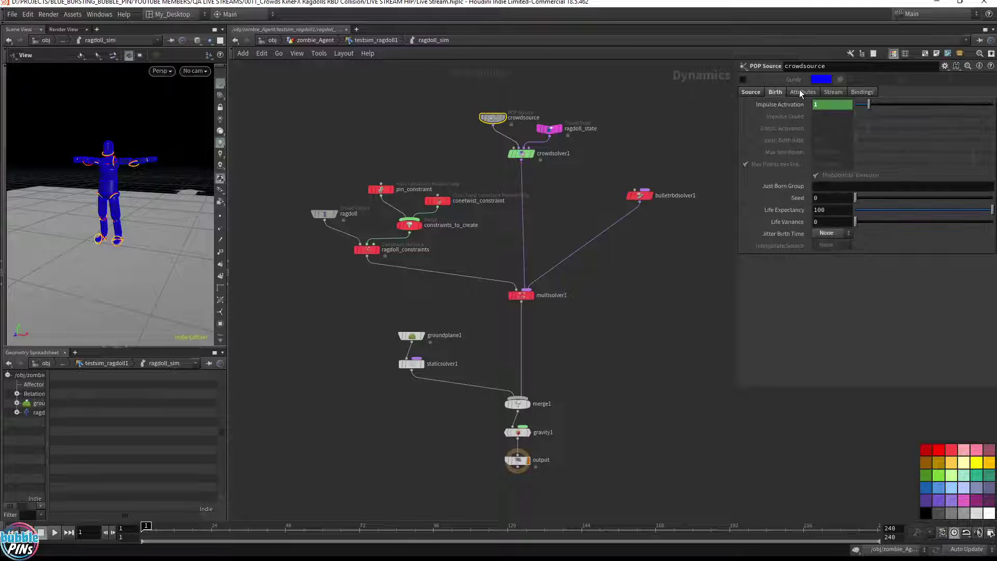
left_click(831, 93)
left_click(775, 92)
left_click(749, 92)
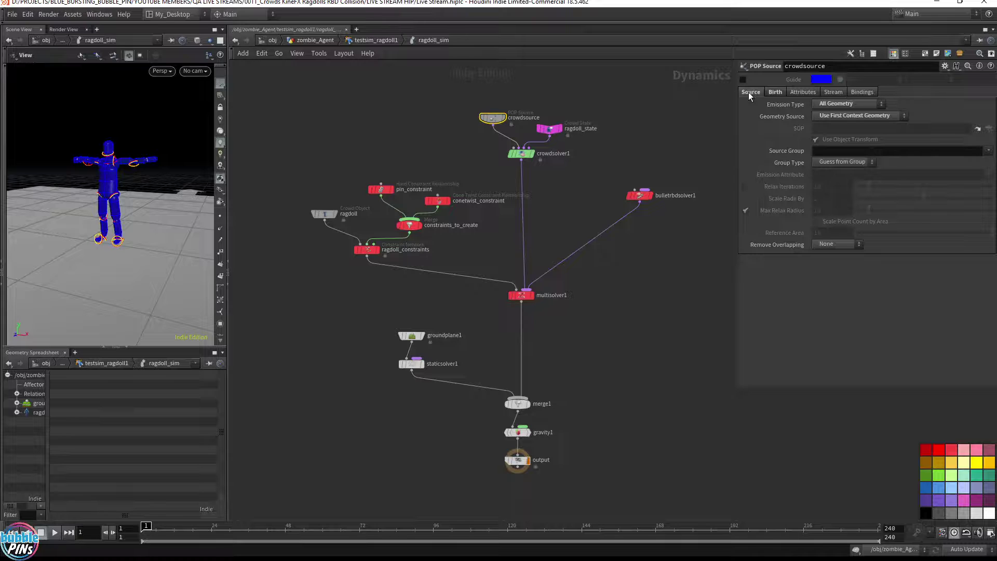
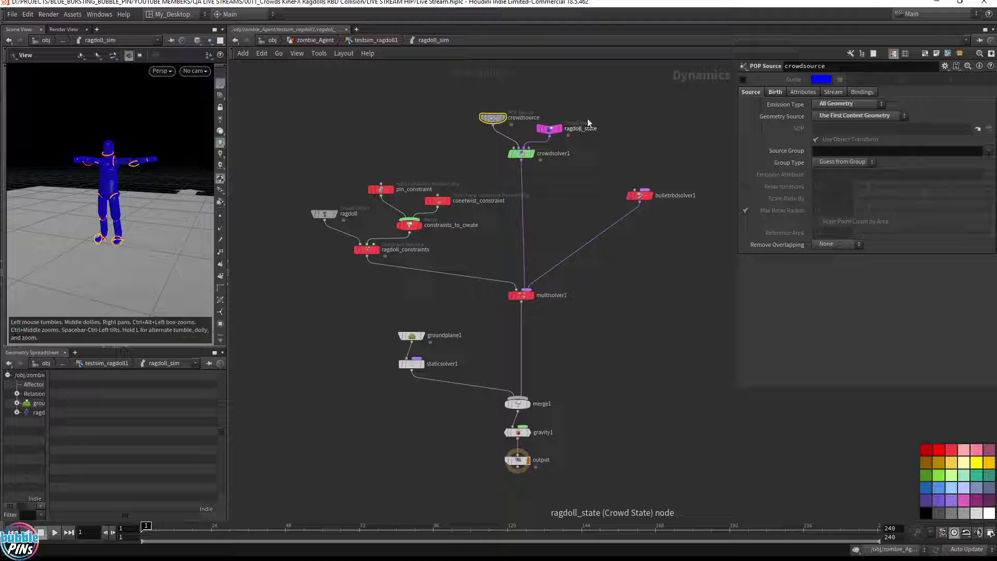
Move ragdoll_state above the crowdsource node and review the parameters of ragdoll_state and crowdsolver1.
middle_click_drag(643, 100, 645, 121)
left_click_drag(555, 151, 571, 103)
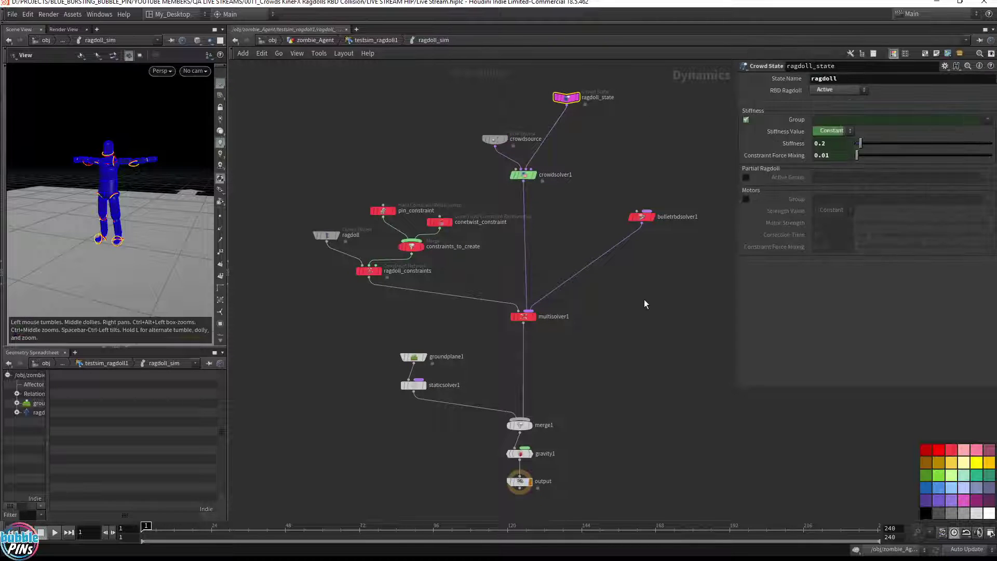
key("Down")
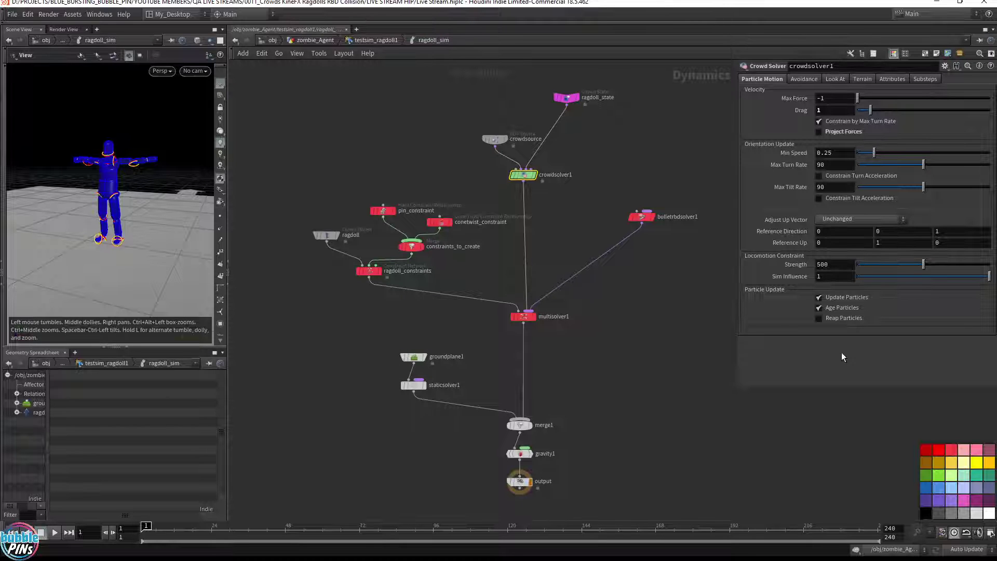
left_click_drag(369, 309, 464, 186)
Delete staticsolver1 and insert a Merge node in its place on the wire between groundplane1 and merge1.
left_click_drag(385, 327, 431, 410)
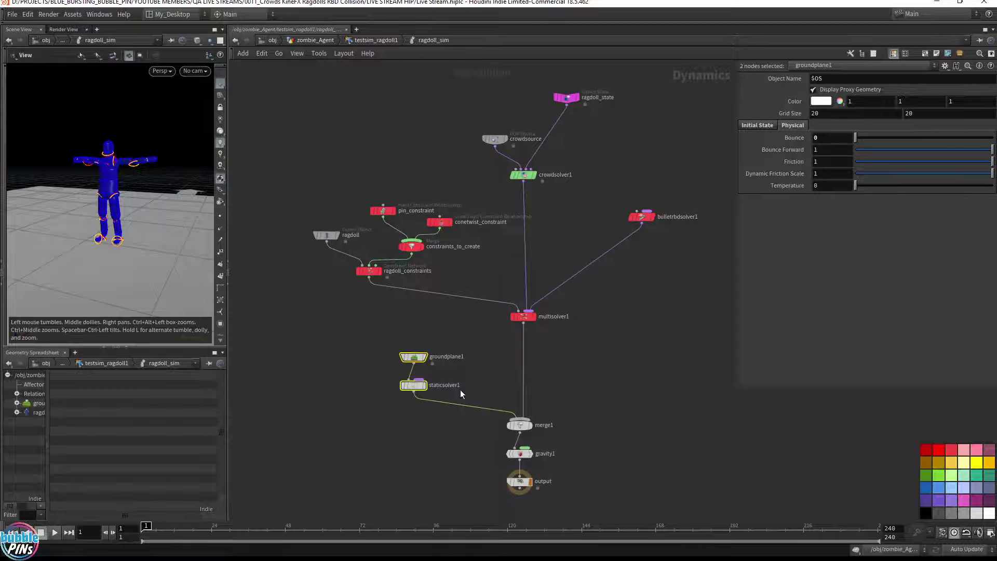
left_click_drag(380, 413, 439, 378)
key("Delete")
key("Tab")
type("mer")
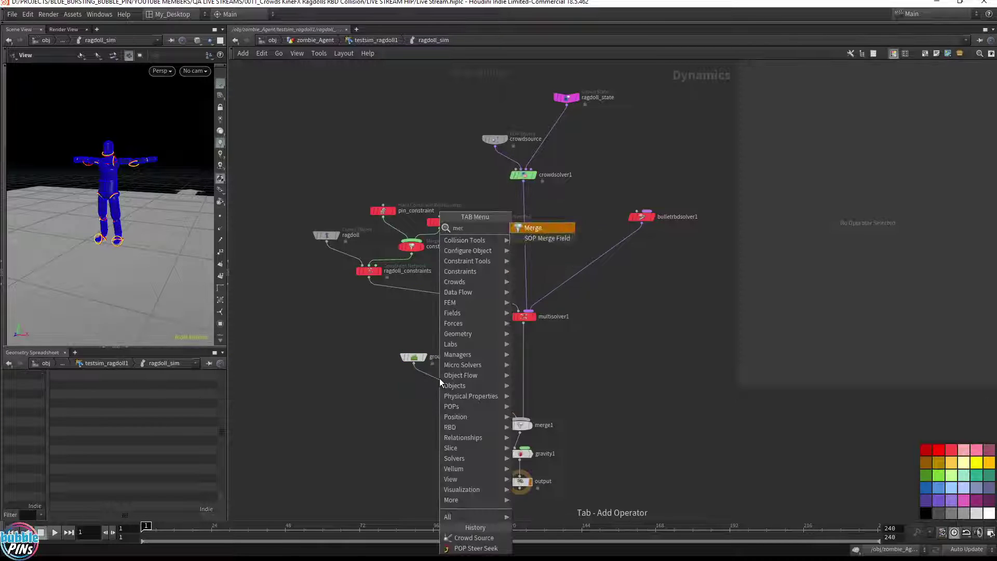
key("Return")
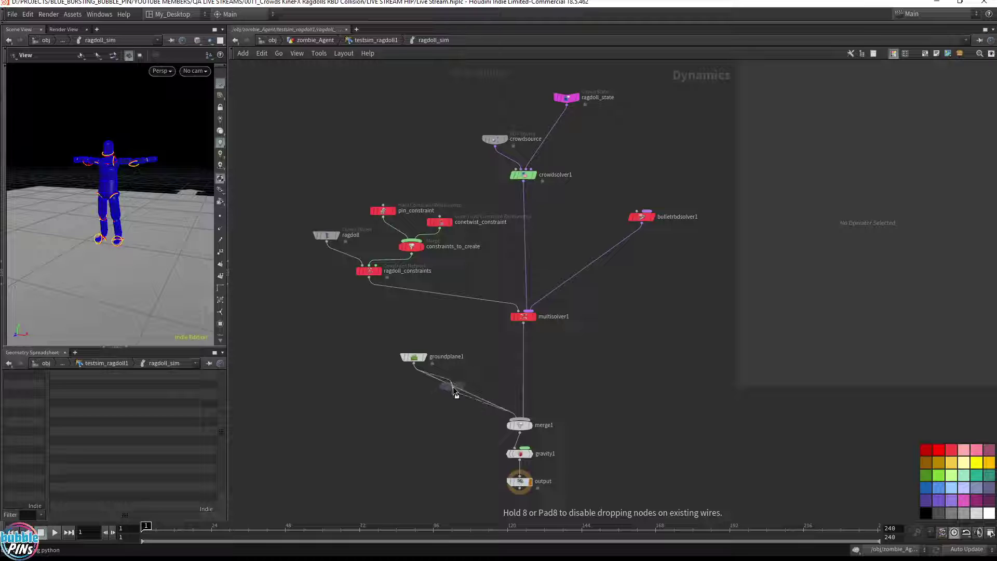
left_click(453, 390)
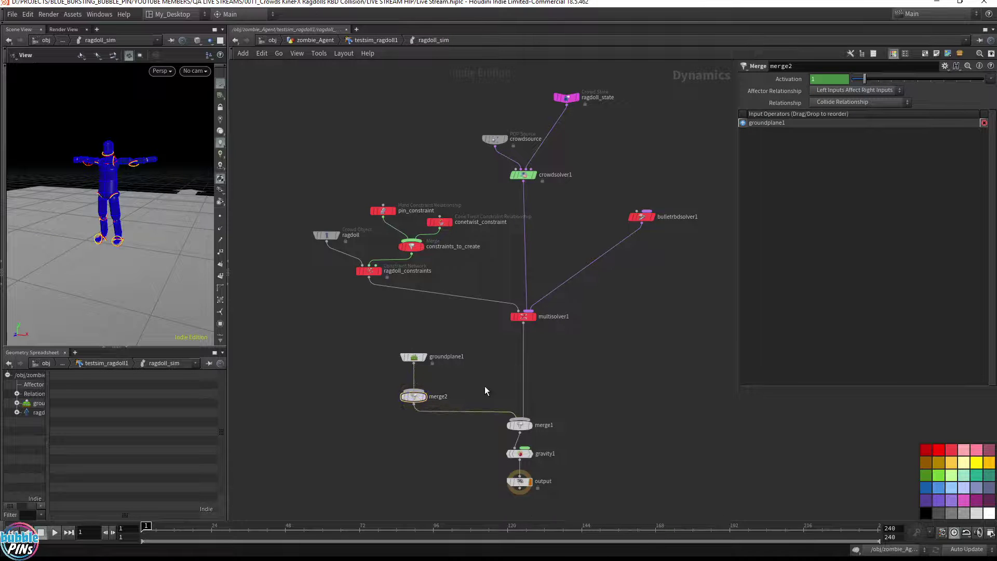
Play the ragdoll simulation to test the ground collision through merge2, and rewind to frame 1.
left_click(485, 386)
key("Up")
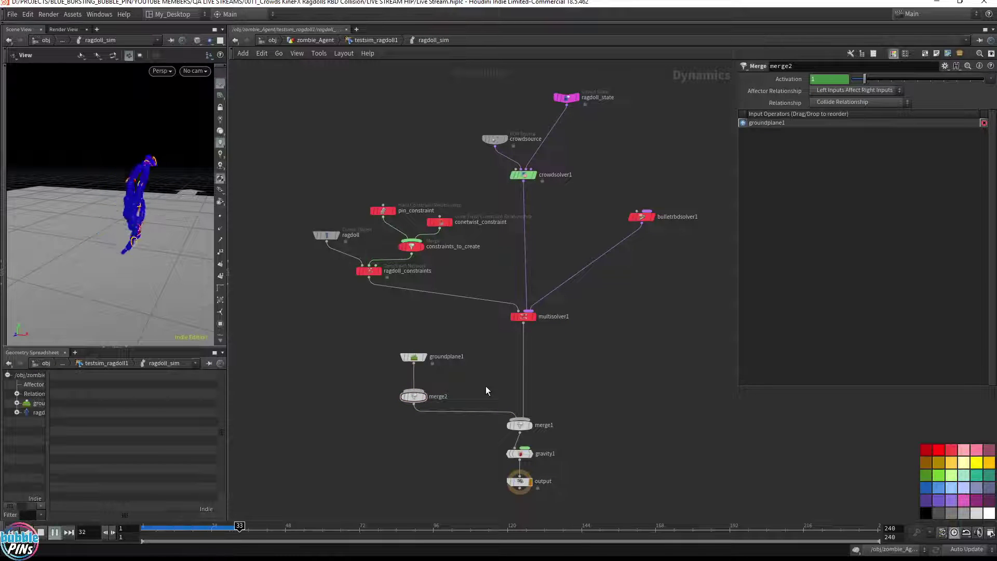
key("ctrl+Up")
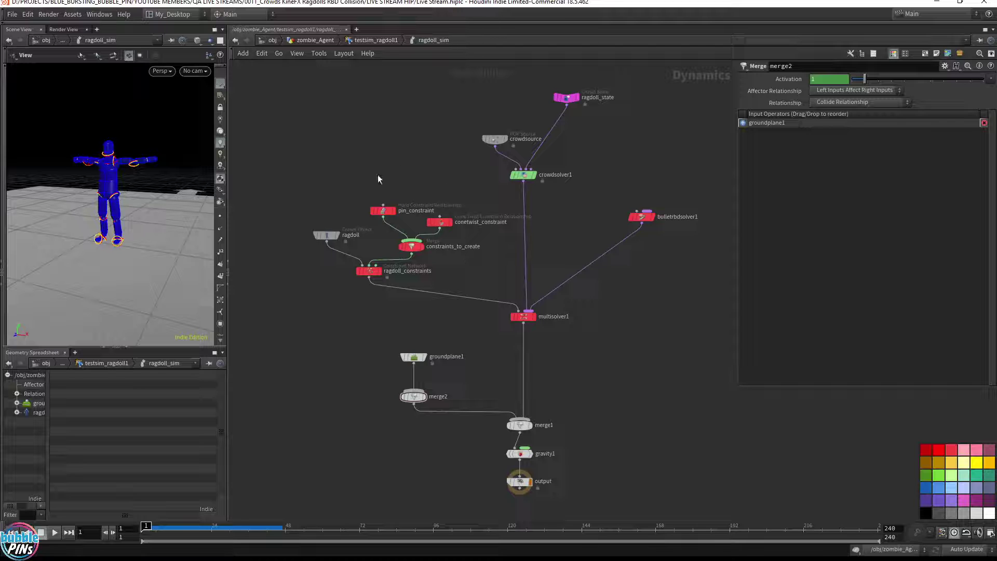
Go up to the testsim_ragdoll1 network, display the build_constraint_network node and examine its agent constraint settings.
left_click_drag(378, 174, 416, 229)
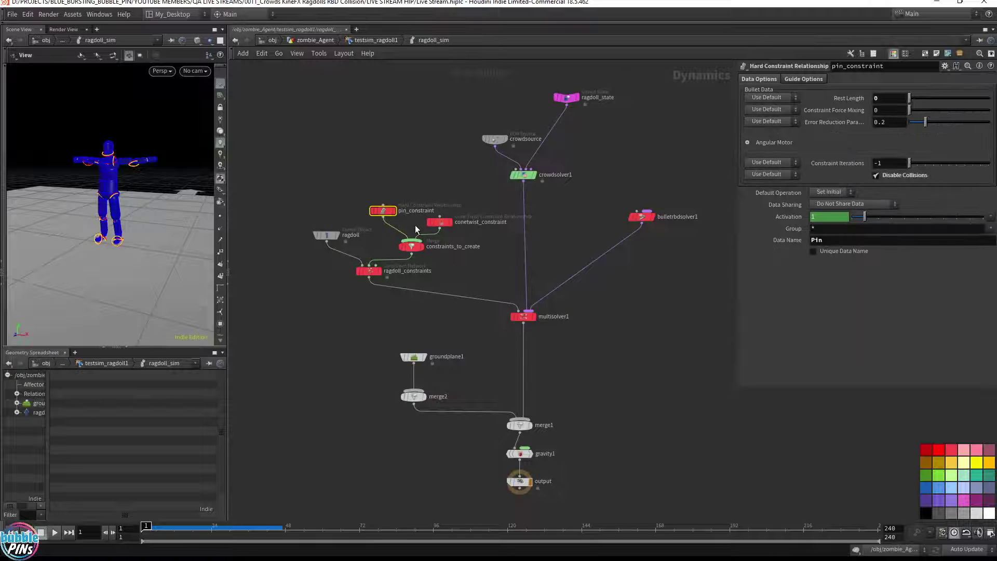
left_click(373, 318)
left_click(376, 41)
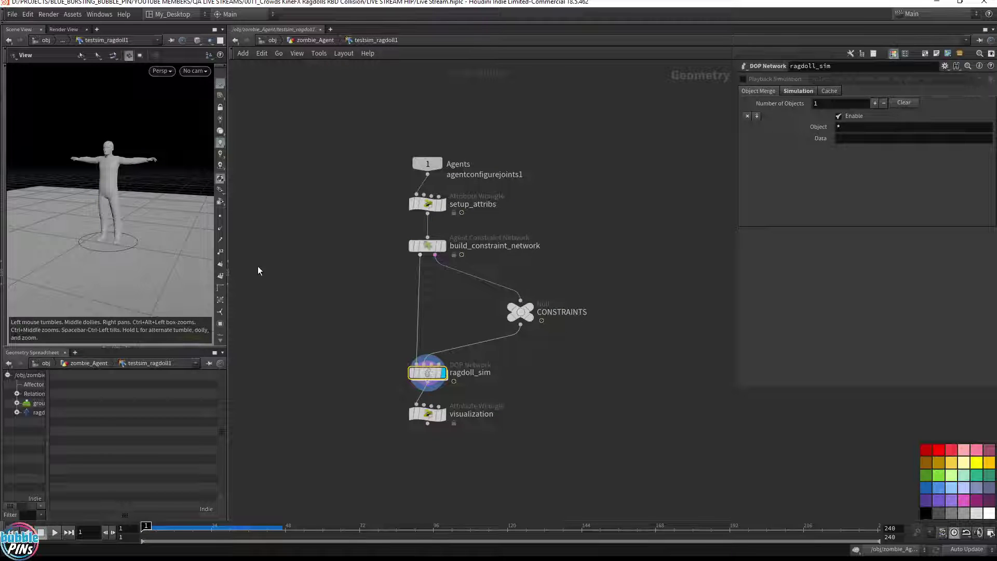
left_click_drag(328, 272, 643, 232)
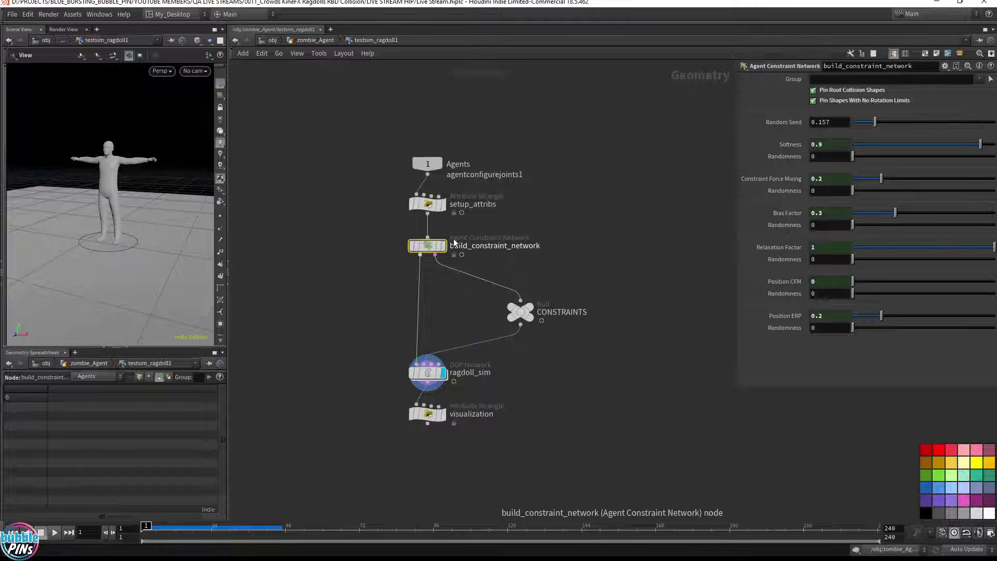
mouse_move(433, 248)
key("r")
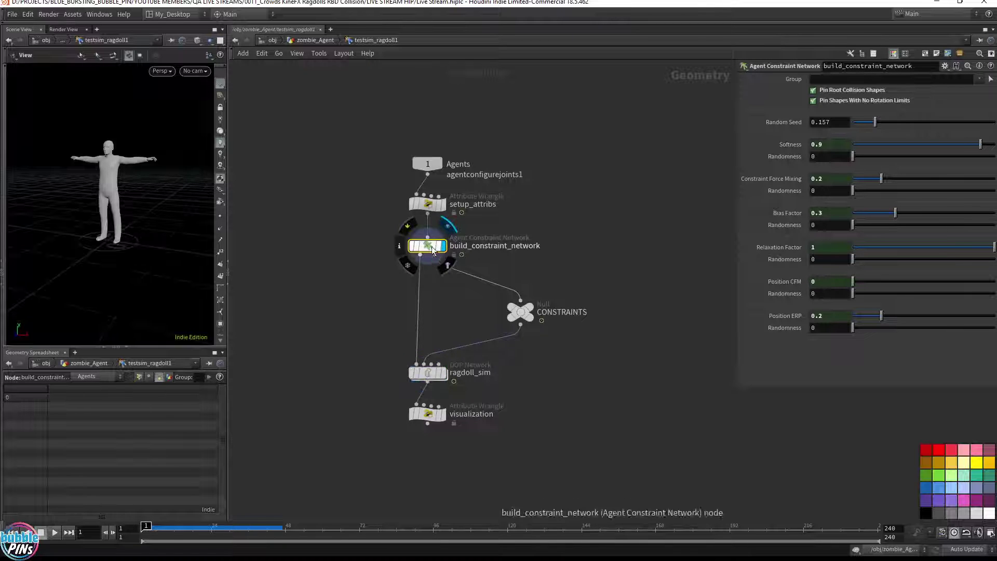
scroll(199, 182, "up", 5)
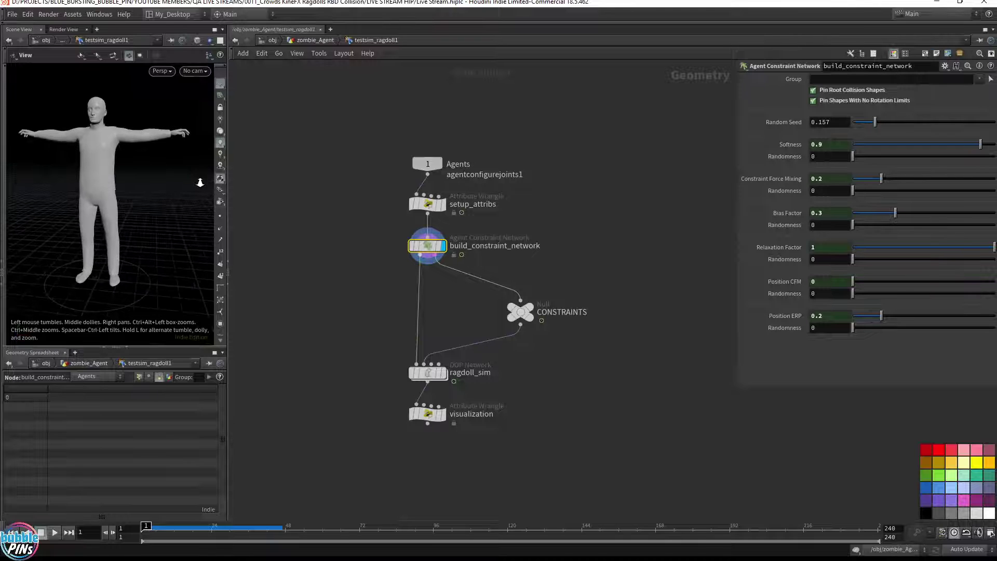
right_click_drag(168, 183, 180, 189)
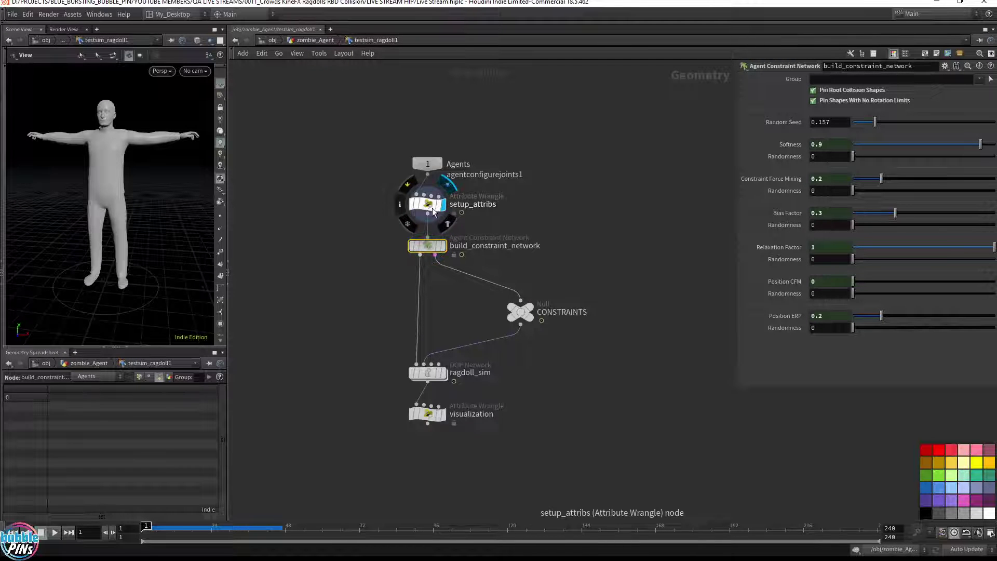
Examine the VEX code of the setup_attribs wrangle and how build_constraint_network feeds the CONSTRAINTS null.
left_click(433, 209)
left_click(869, 239)
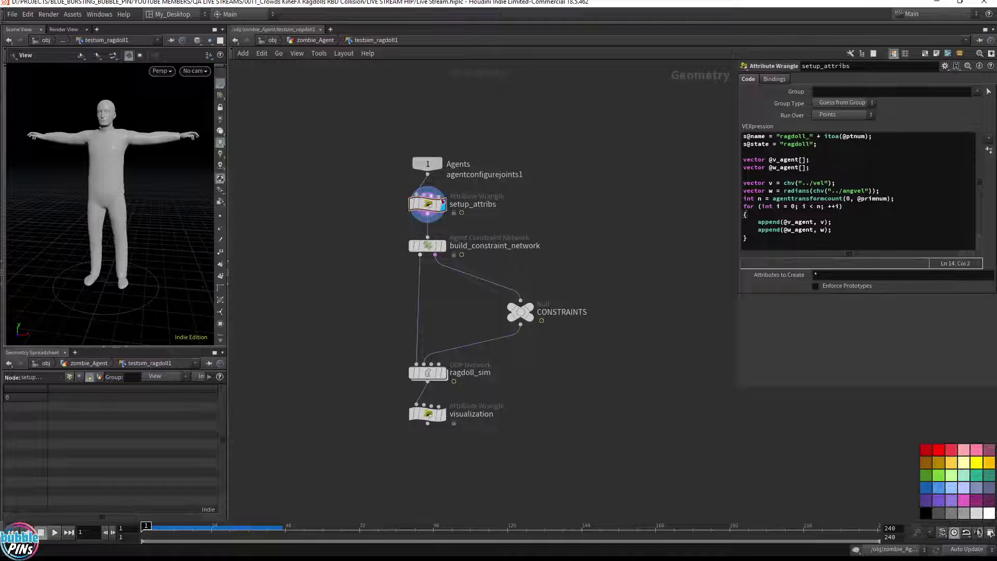
left_click(439, 246)
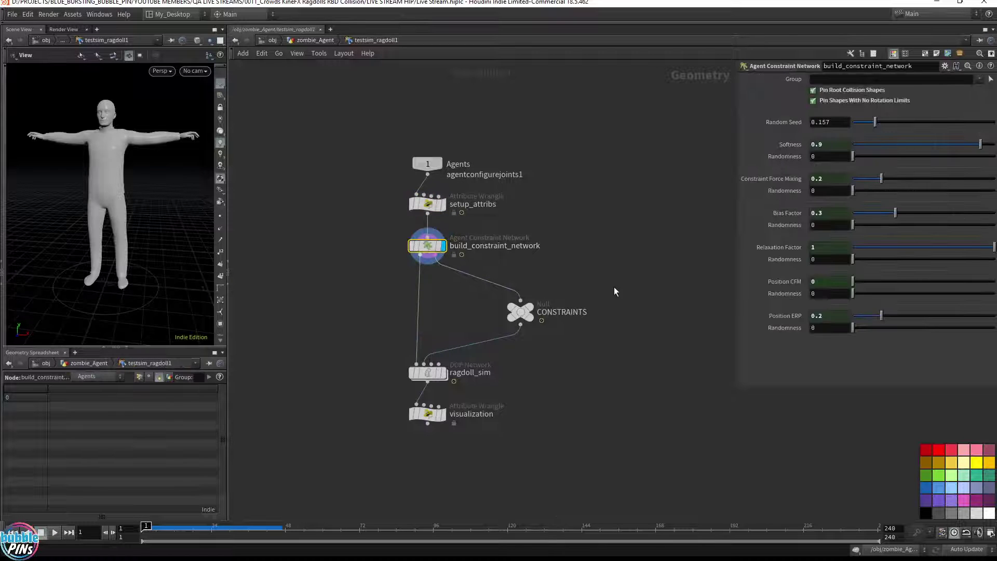
left_click_drag(371, 246, 537, 280)
left_click_drag(370, 277, 608, 229)
Display ragdoll_sim and look inside it at the group of pin, cone twist and ragdoll constraint nodes.
left_click(428, 373)
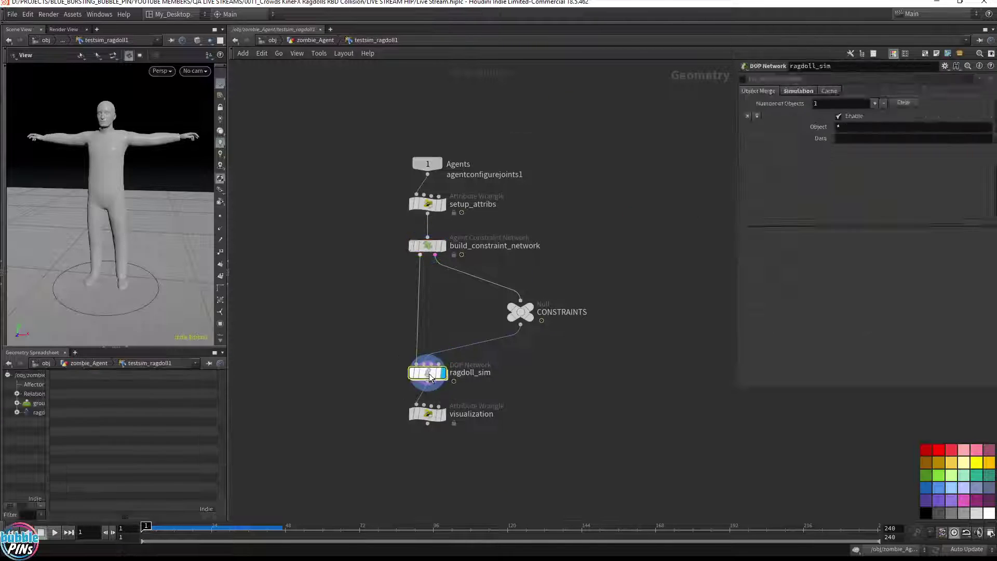
double_click(429, 373)
left_click_drag(368, 304, 450, 186)
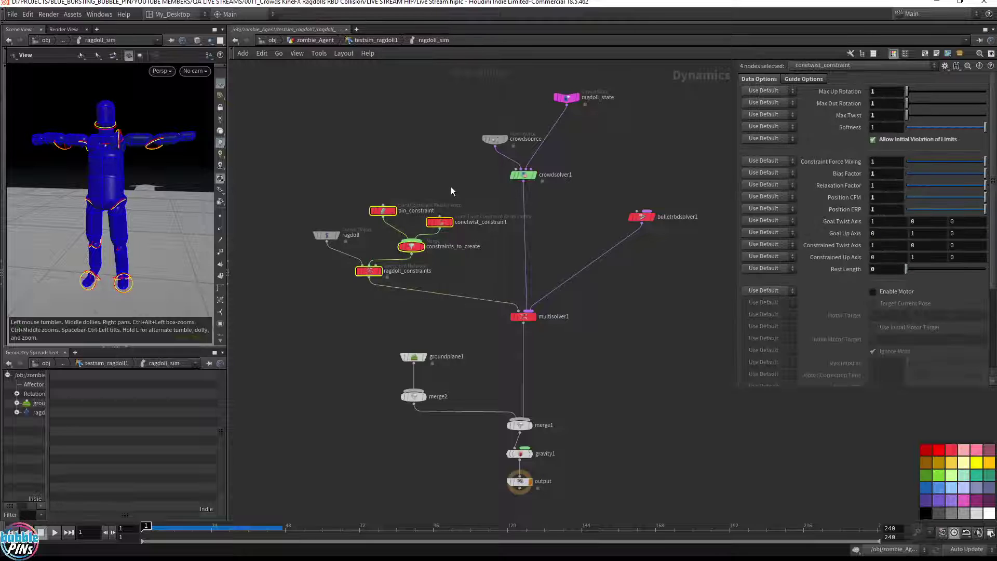
Return to the zombie_Agent network and move the OUT_Agent null further down below agentconfigurejoints1.
left_click(315, 40)
left_click_drag(444, 399, 443, 476)
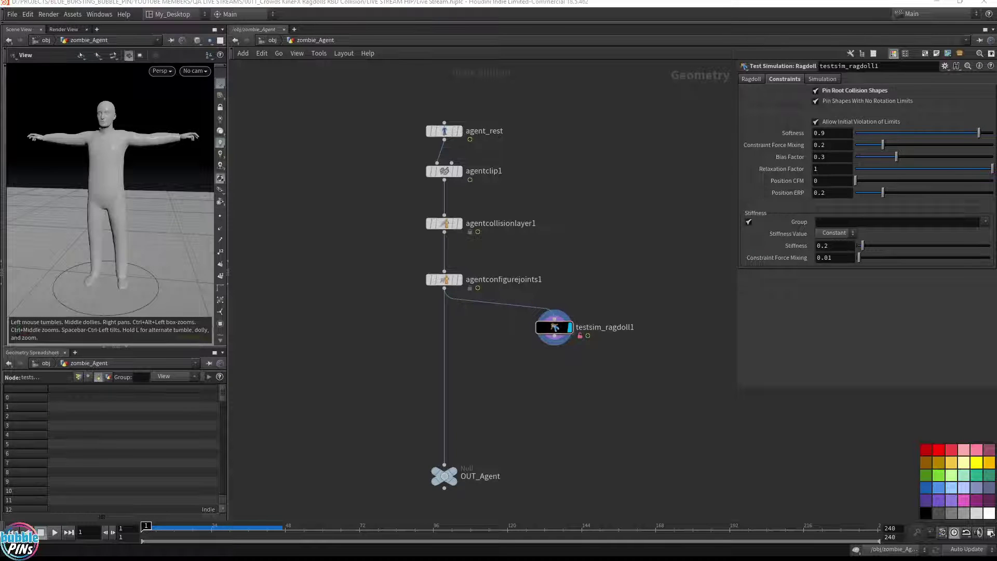
Switch to the Firefox live chat, read the newest question about agent self-collision, and return to Houdini.
key("alt+Tab")
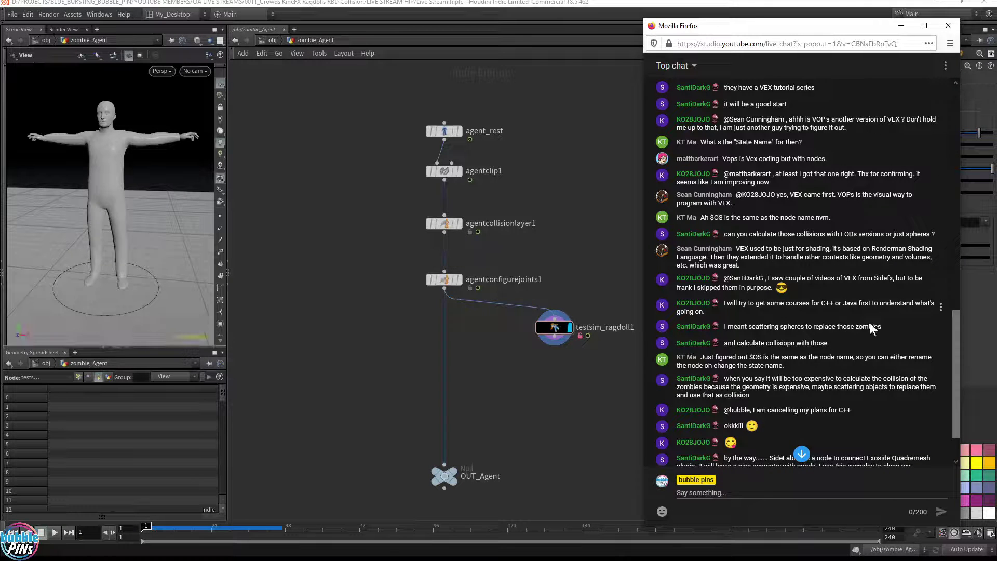
scroll(870, 322, "down", 2)
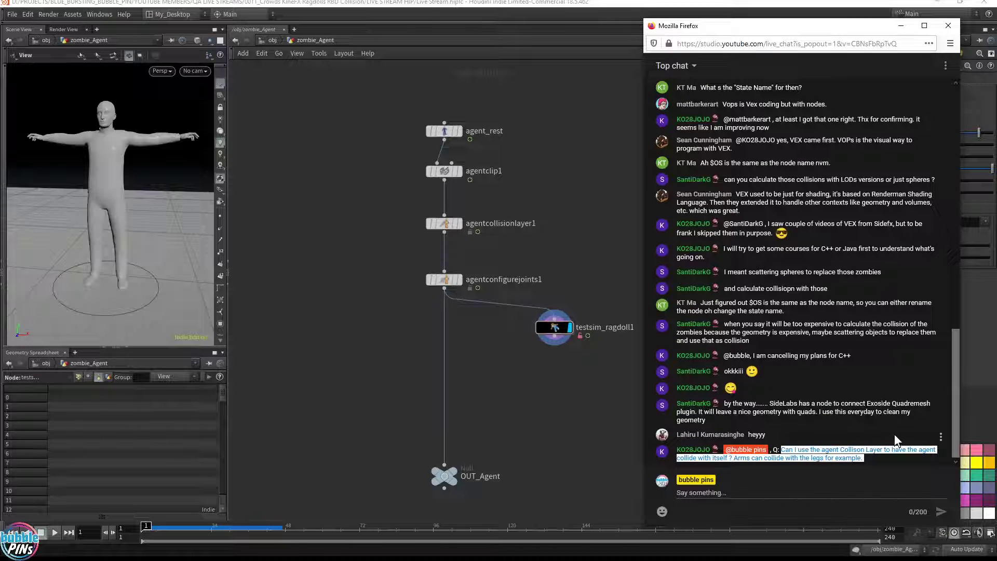
left_click(929, 427)
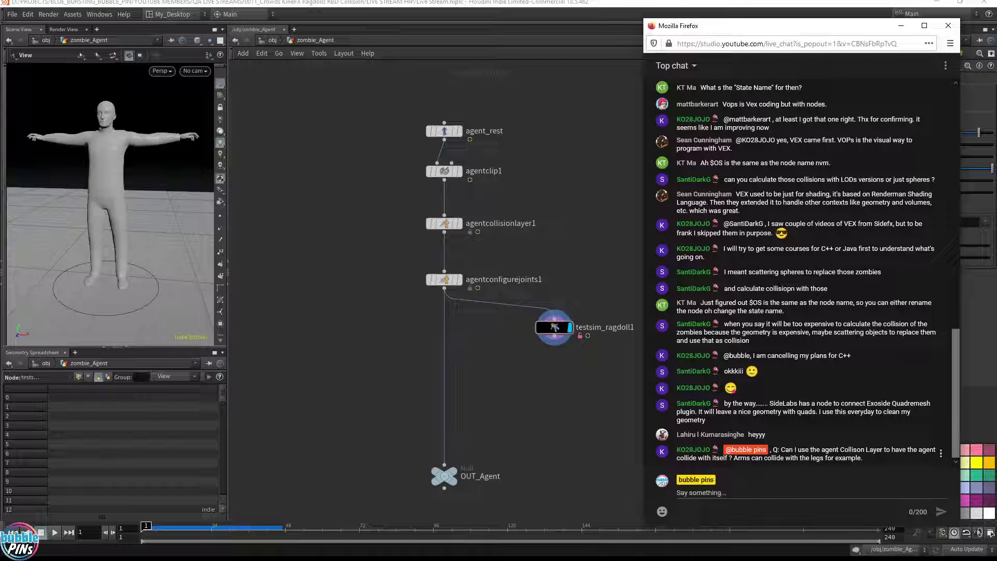
left_click(311, 5)
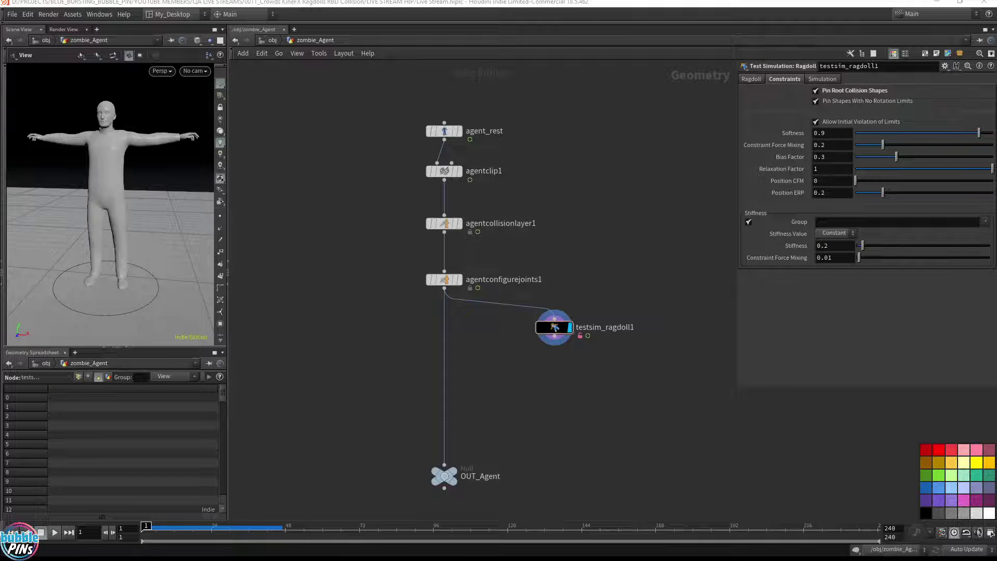
Review the Ragdoll setup and Ragdoll State / Crowd Trigger sections of the Notepad topic list, and return to Houdini.
key("alt+Tab")
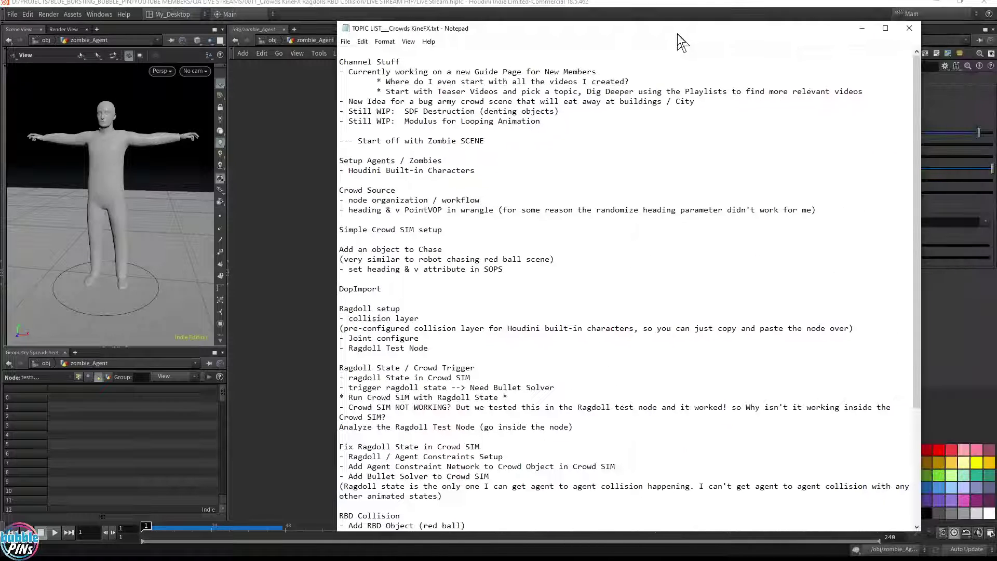
left_click_drag(339, 349, 427, 349)
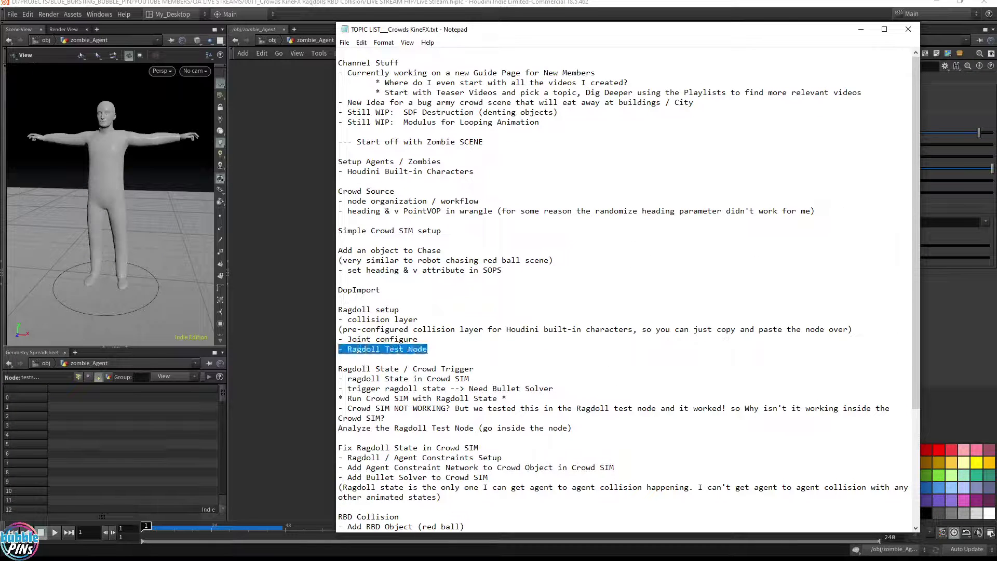
left_click_drag(338, 349, 338, 300)
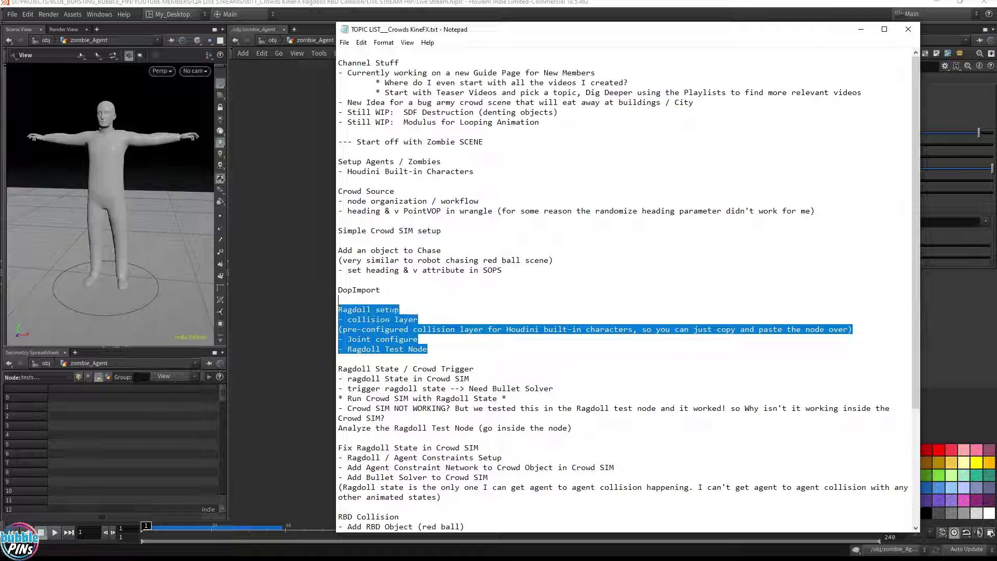
left_click_drag(427, 349, 338, 309)
left_click_drag(609, 408, 339, 369)
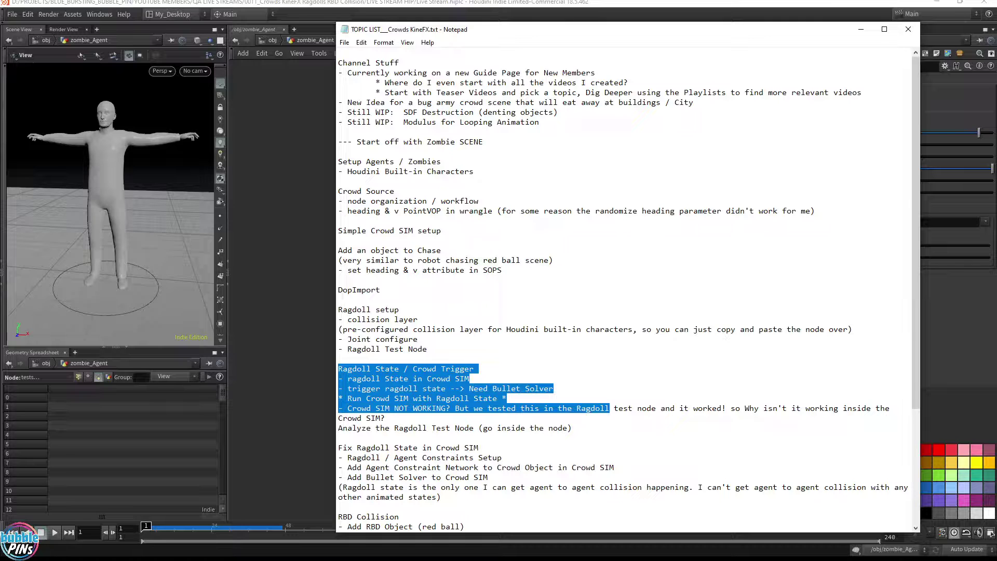
key("alt+Tab")
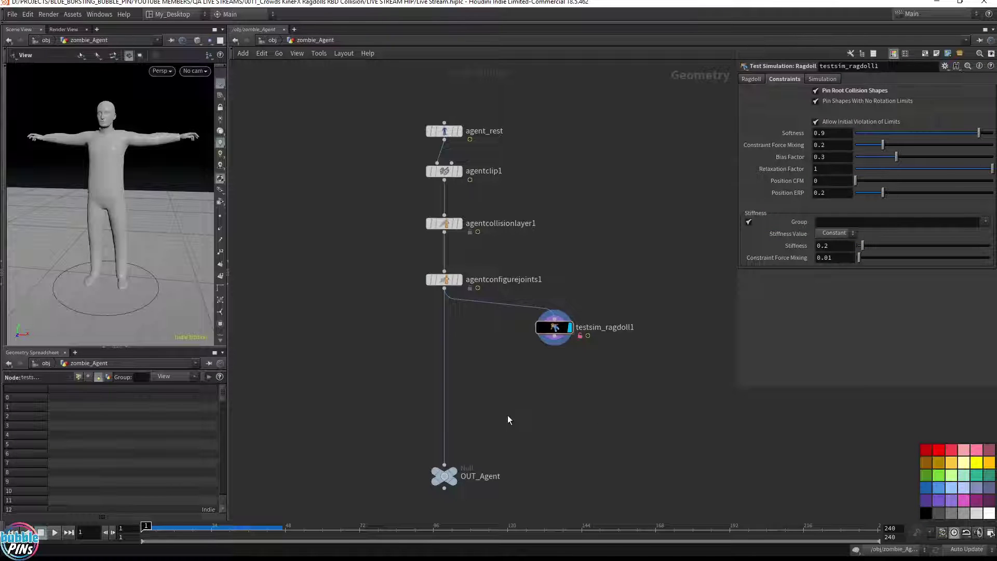
Go up to the object level and open the dopnet1 network inside Crowd_SIM.
left_click(272, 40)
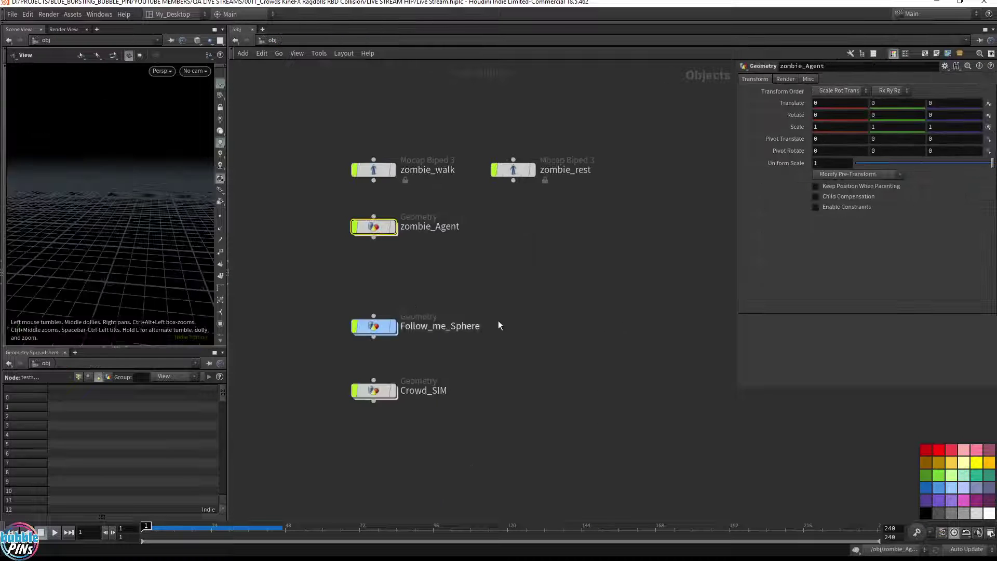
double_click(396, 344)
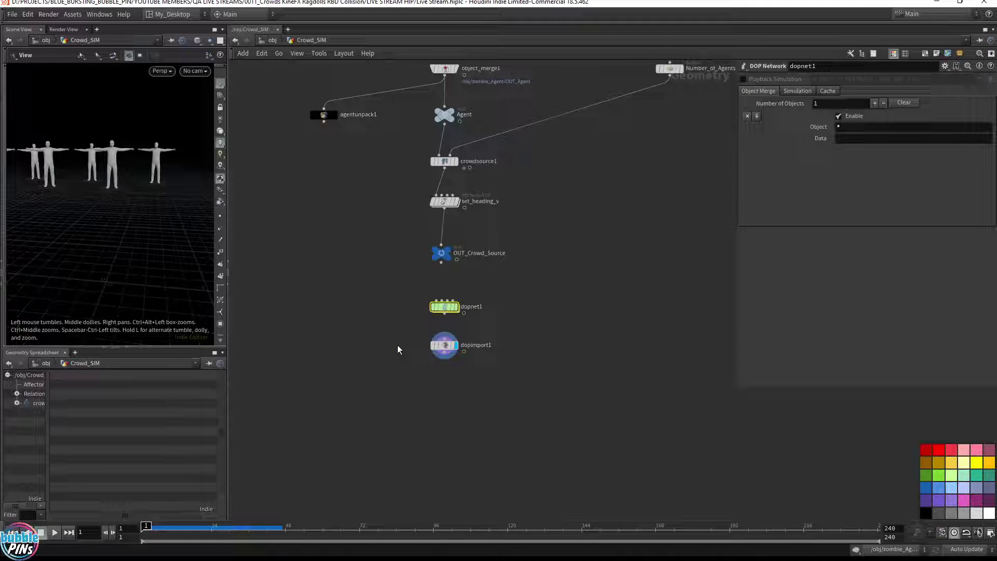
left_click(444, 309)
double_click(444, 308)
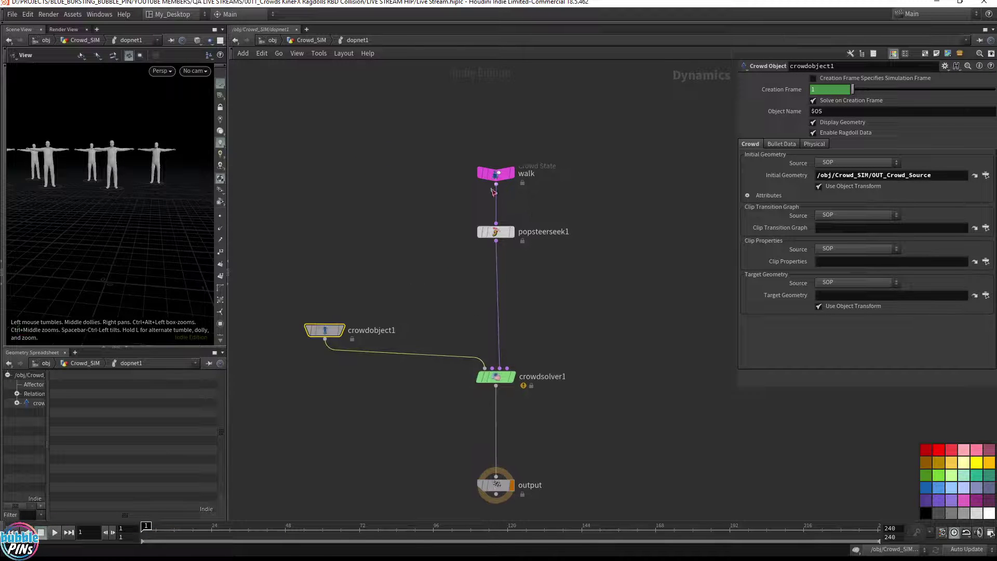
Add a Crowd State node beside the walk state, keeping walk directly above popsteerseek1.
left_click_drag(499, 177, 435, 128)
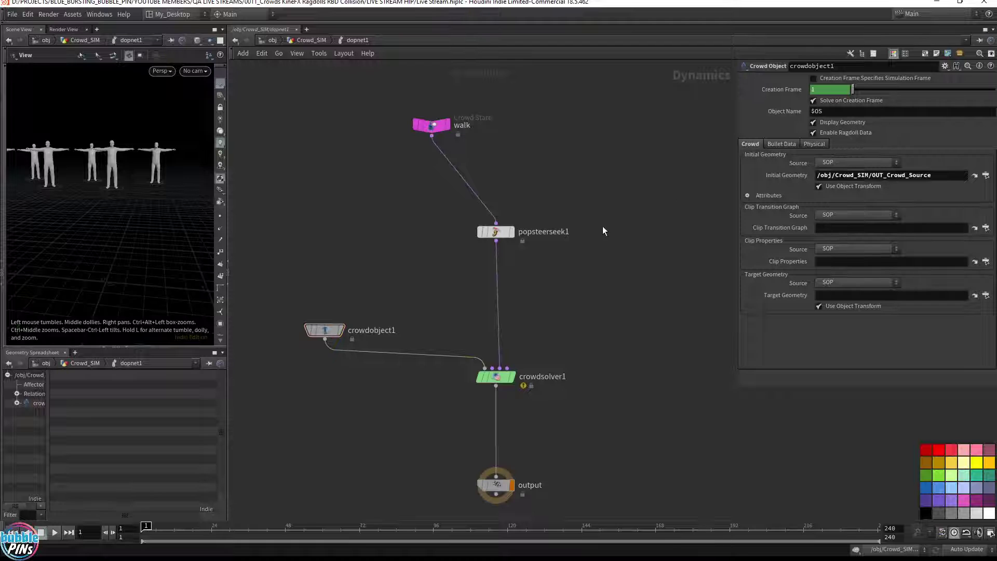
key("Tab")
type("crowd state")
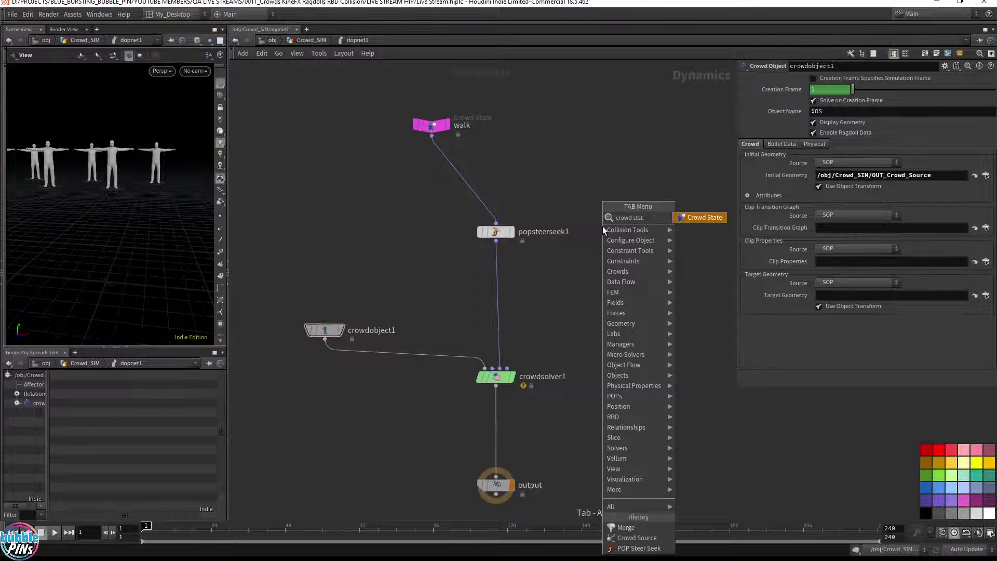
key("Return")
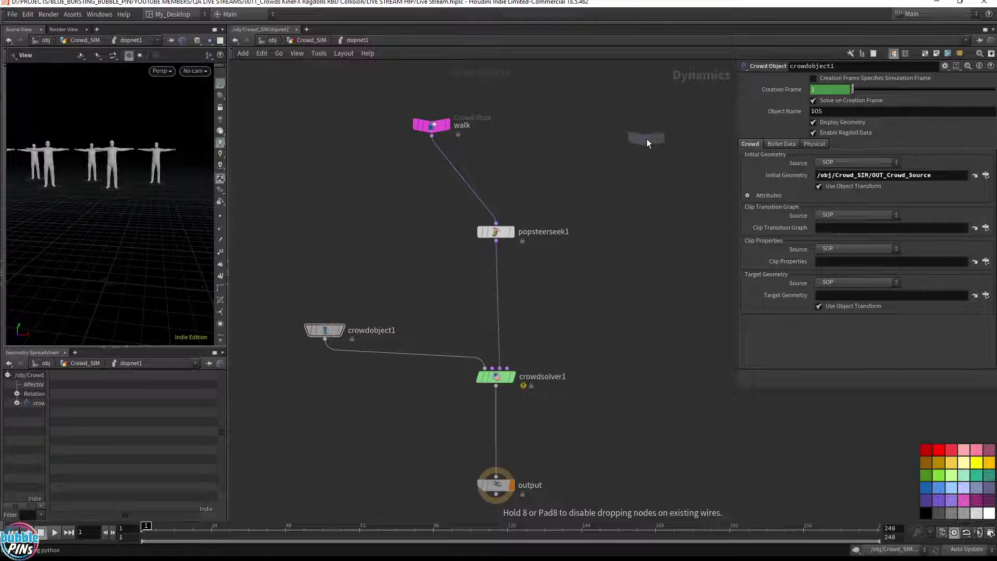
left_click(647, 138)
left_click_drag(429, 128, 493, 178)
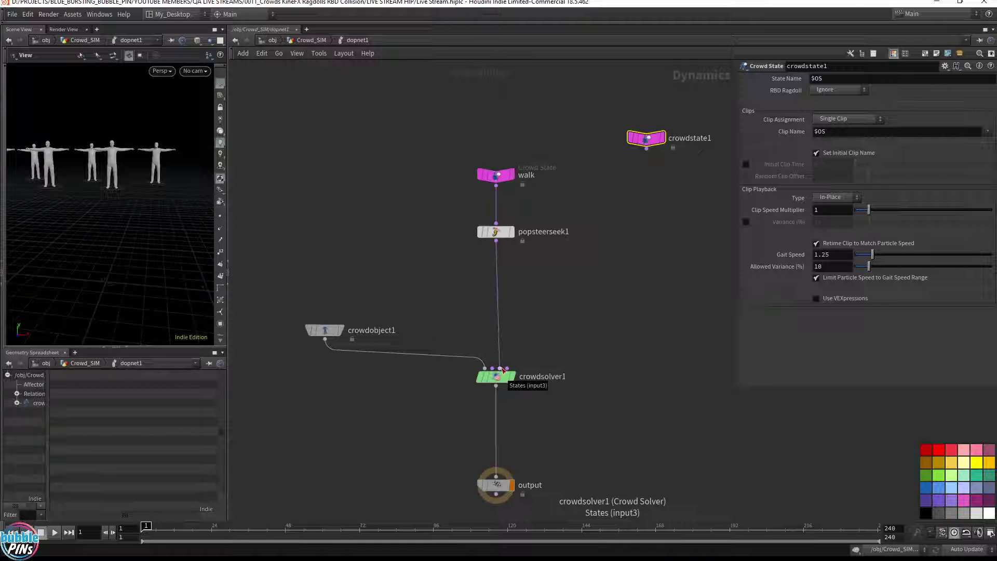
Add a Merge node and insert it on the wire between popsteerseek1 and crowdsolver1.
key("Tab")
type("m")
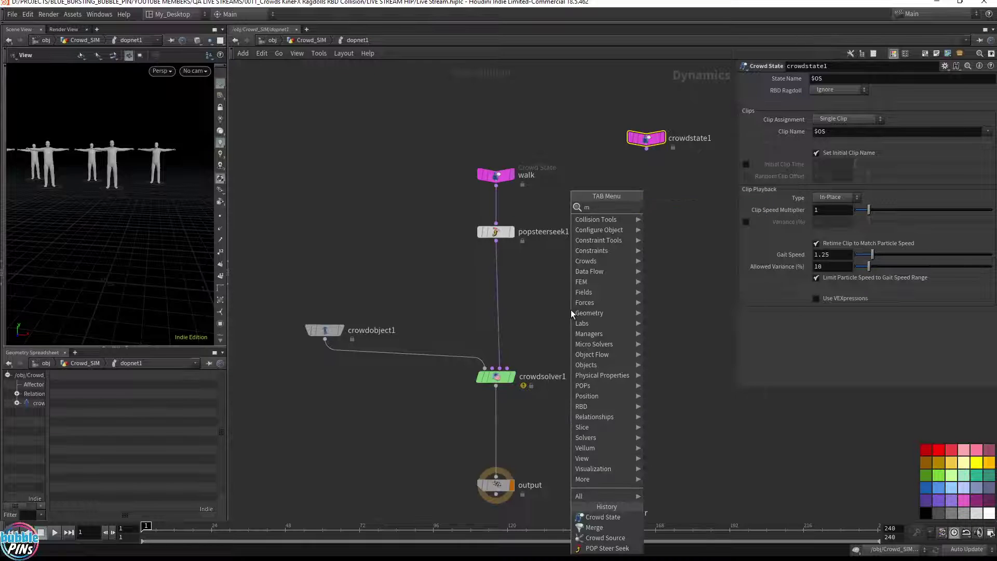
type("erge")
key("Return")
left_click(573, 303)
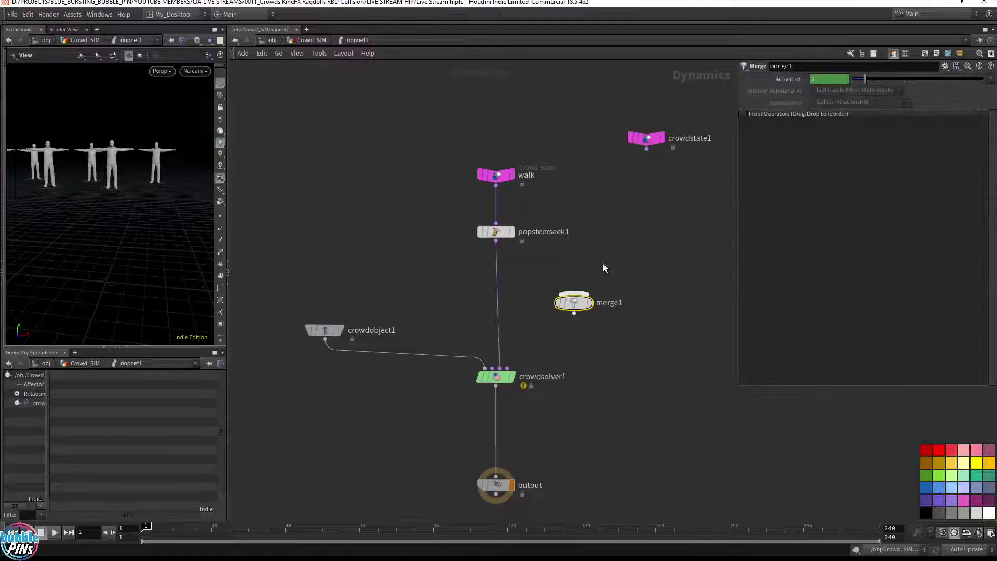
left_click_drag(501, 231, 495, 235)
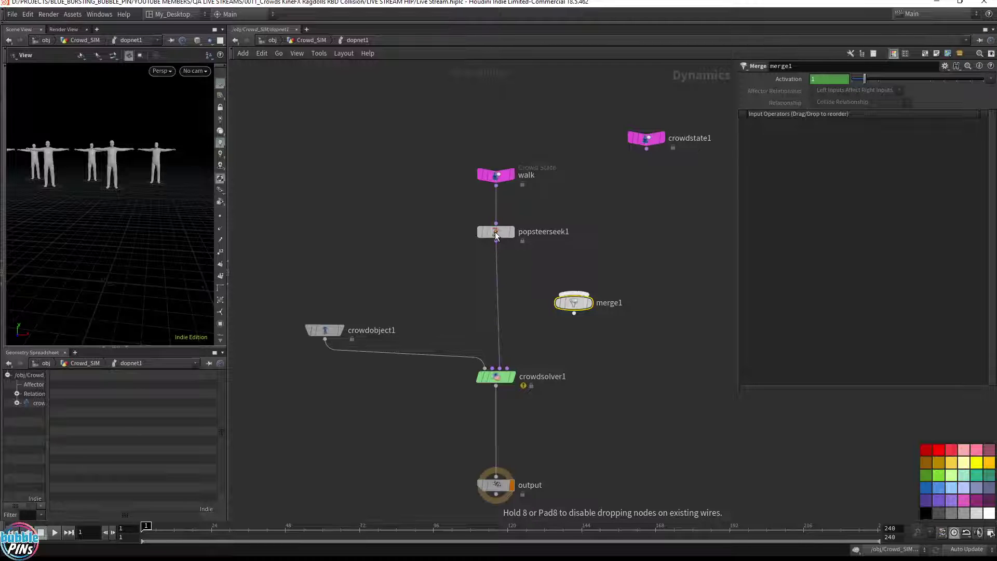
left_click_drag(577, 307, 499, 289)
Move walk and popsteerseek1 higher, lower crowdstate1, and connect crowdstate1 into merge1.
left_click_drag(445, 252, 547, 228)
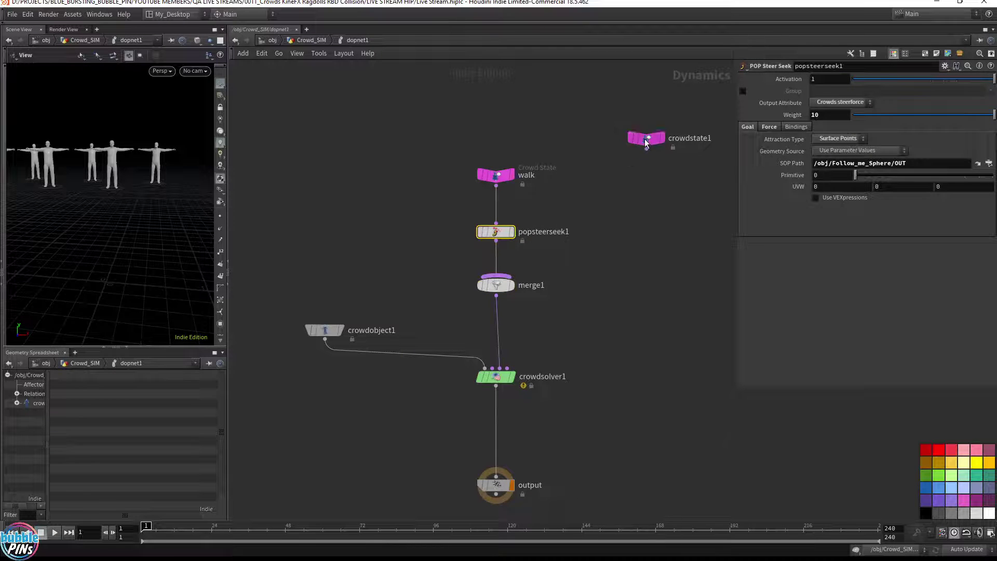
left_click_drag(646, 143, 637, 188)
left_click_drag(540, 255, 427, 205)
left_click_drag(434, 149, 498, 200)
left_click_drag(639, 198, 498, 271)
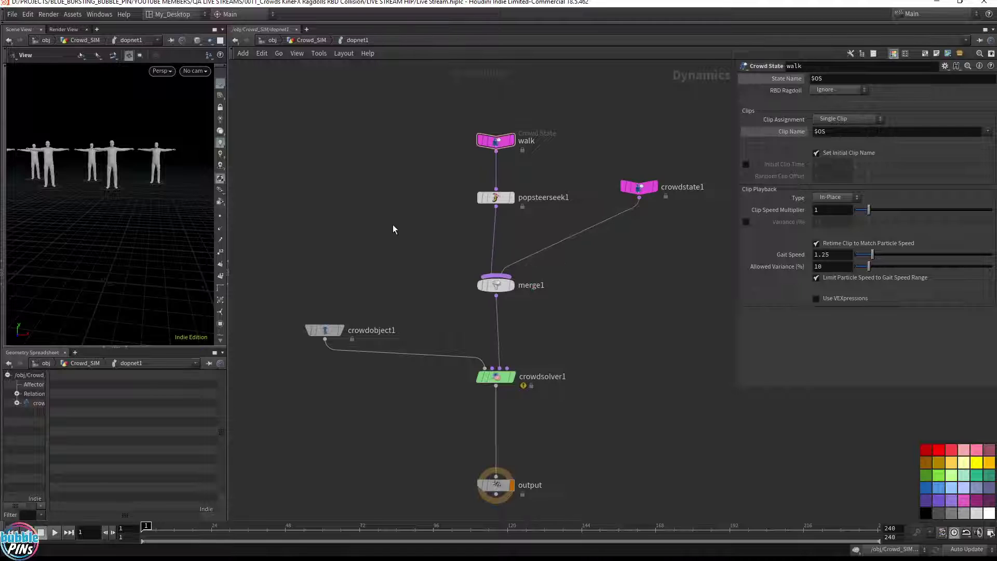
left_click_drag(410, 218, 557, 176)
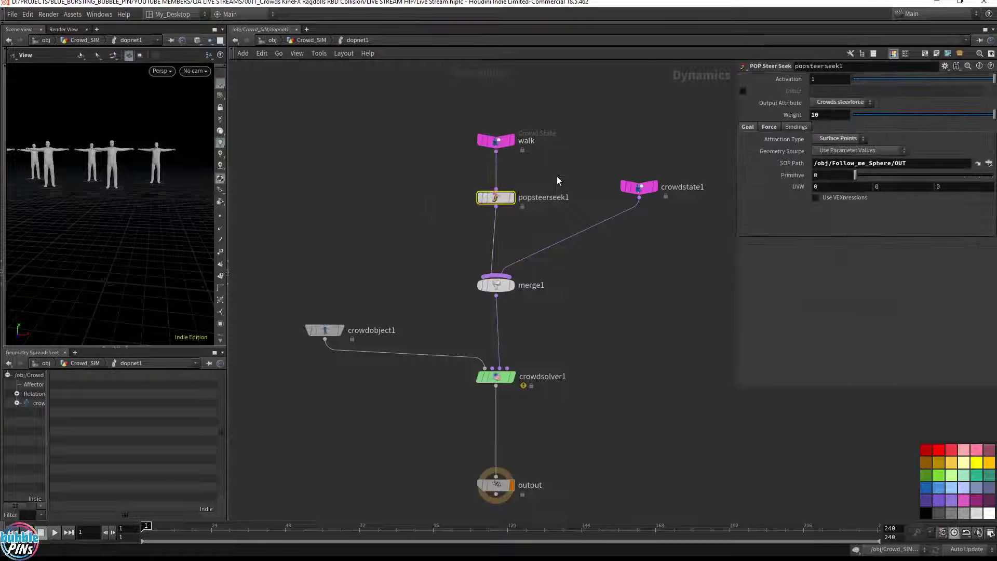
Rename the crowdstate1 node to ragdoll and set its RBD Ragdoll option to Active.
left_click_drag(433, 179, 693, 250)
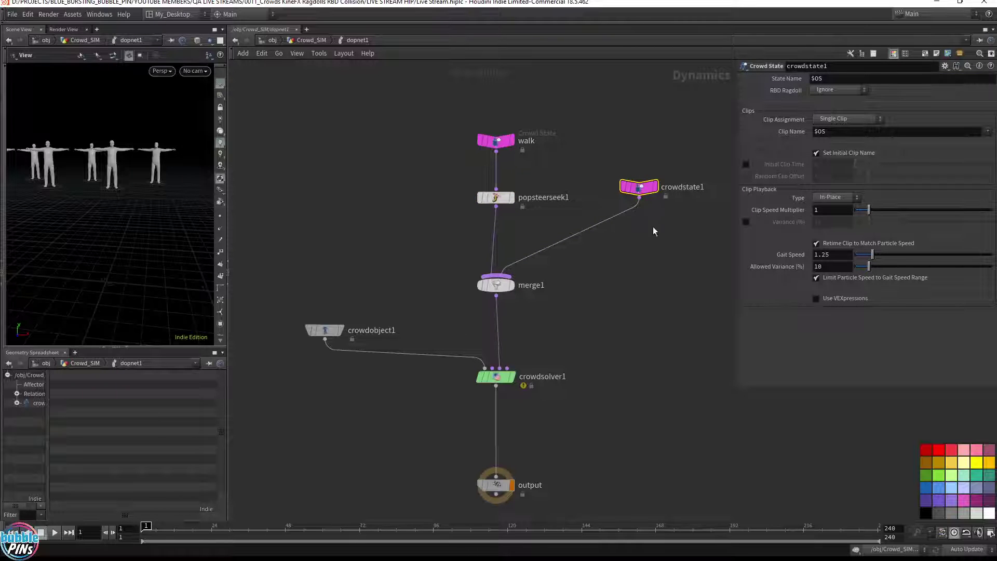
double_click(682, 187)
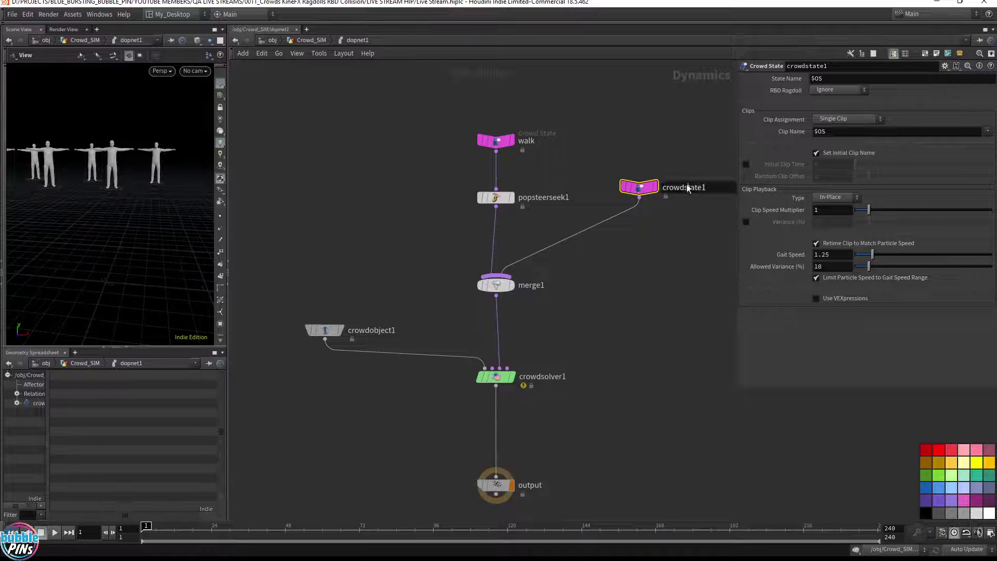
type("ragdoll")
key("Return")
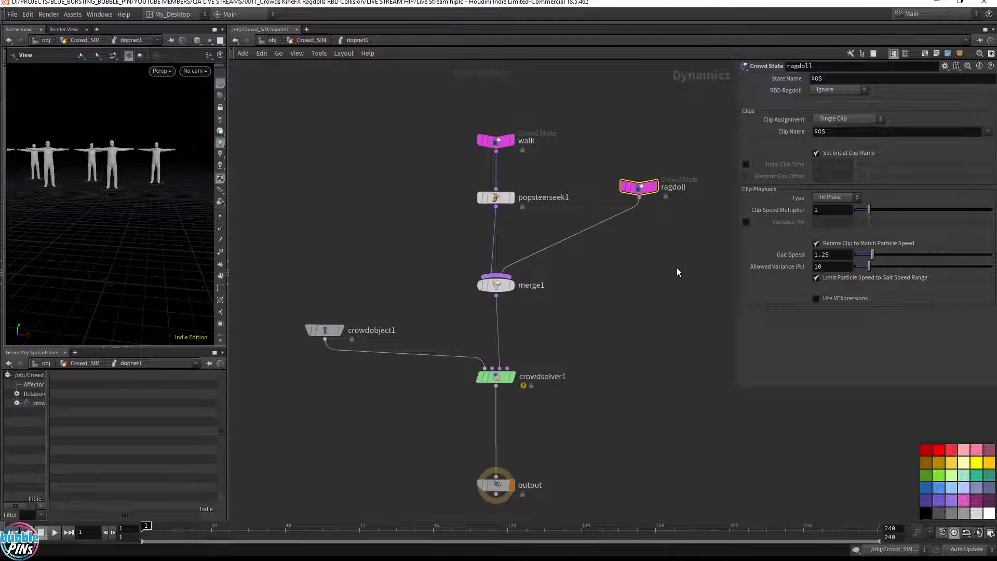
left_click_drag(639, 138, 685, 244)
left_click(833, 90)
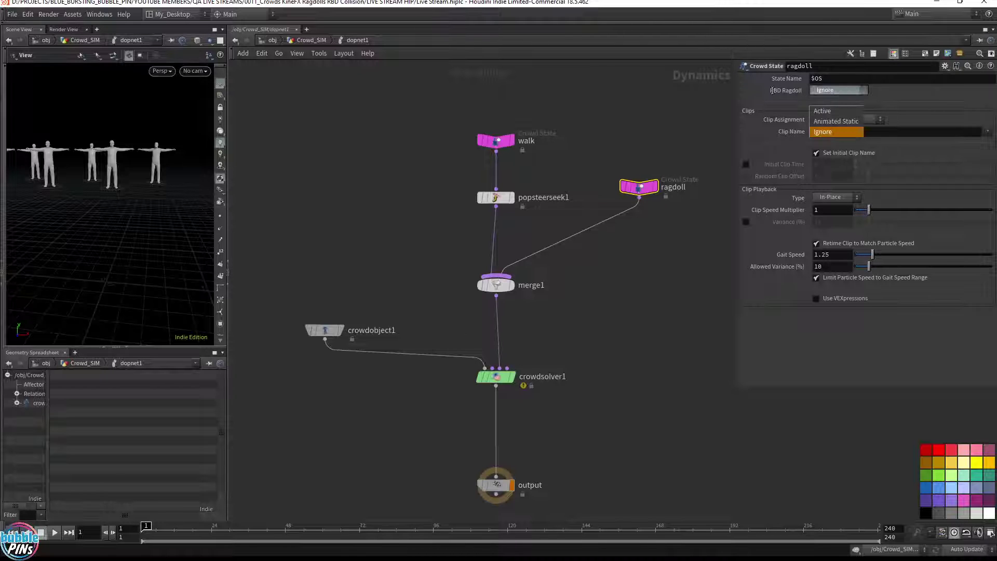
left_click(843, 112)
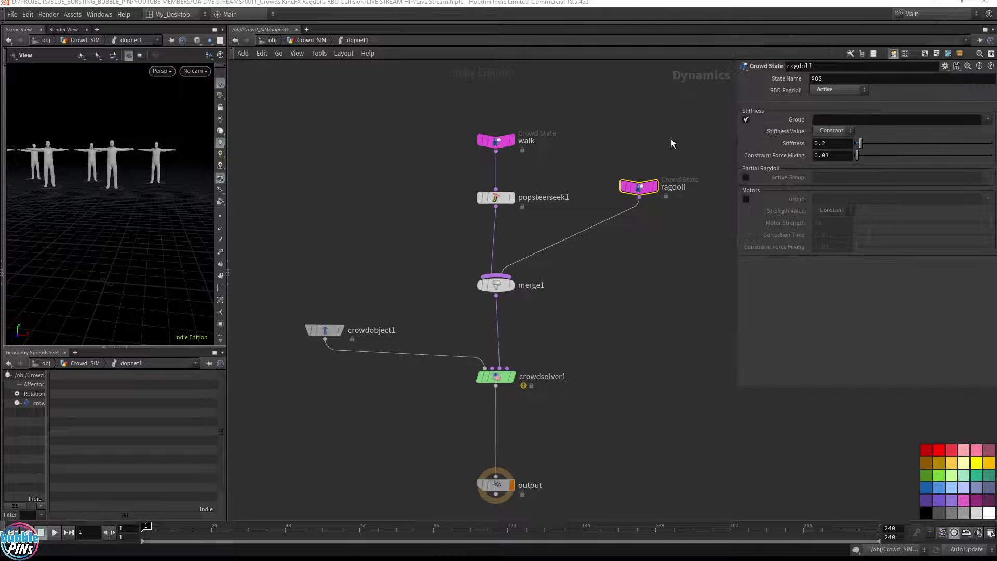
Go up to the object level and turn on the display of Crowd_SIM.
left_click_drag(556, 142, 475, 159)
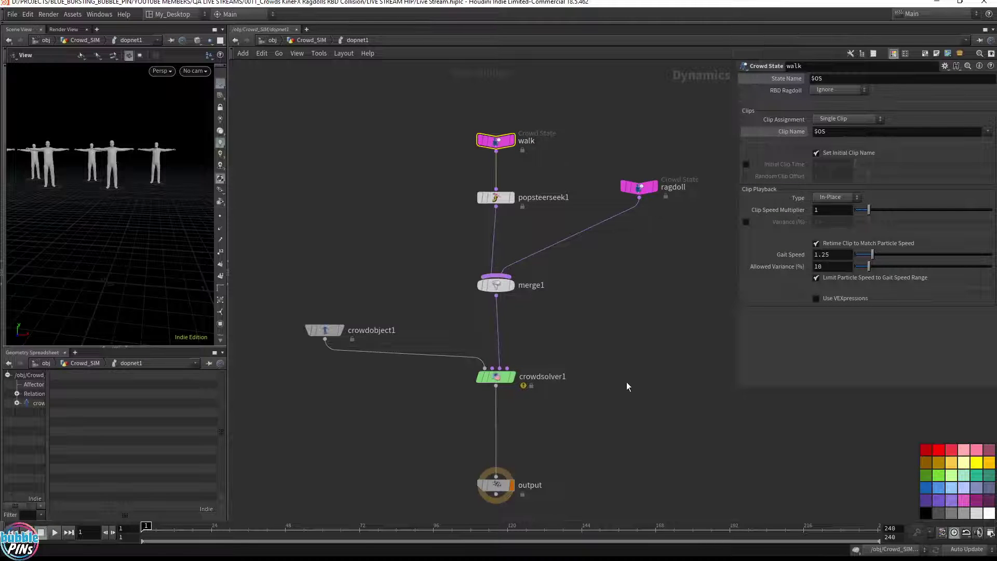
left_click(641, 353)
left_click_drag(140, 139, 147, 169)
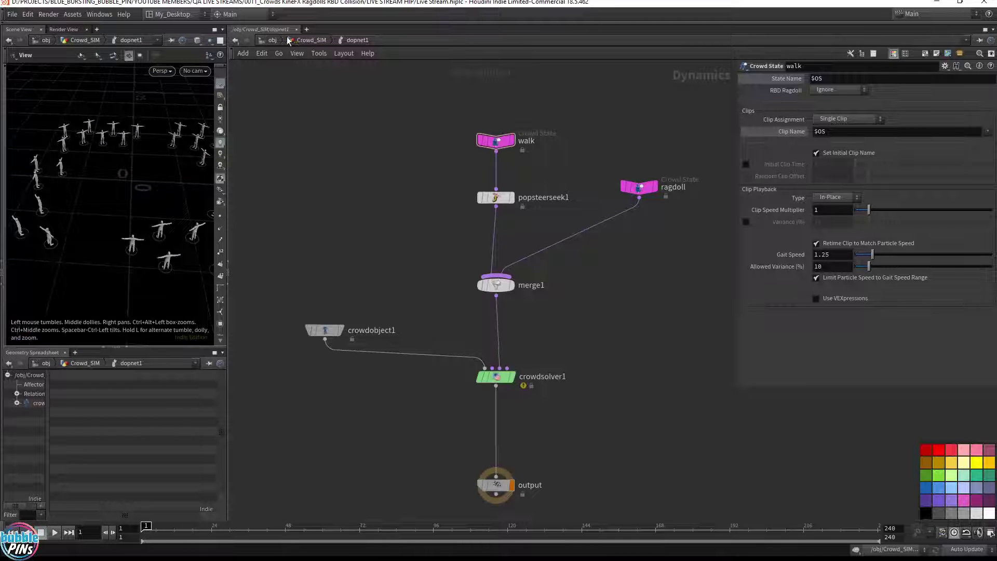
left_click(307, 40)
middle_click_drag(559, 187, 561, 233)
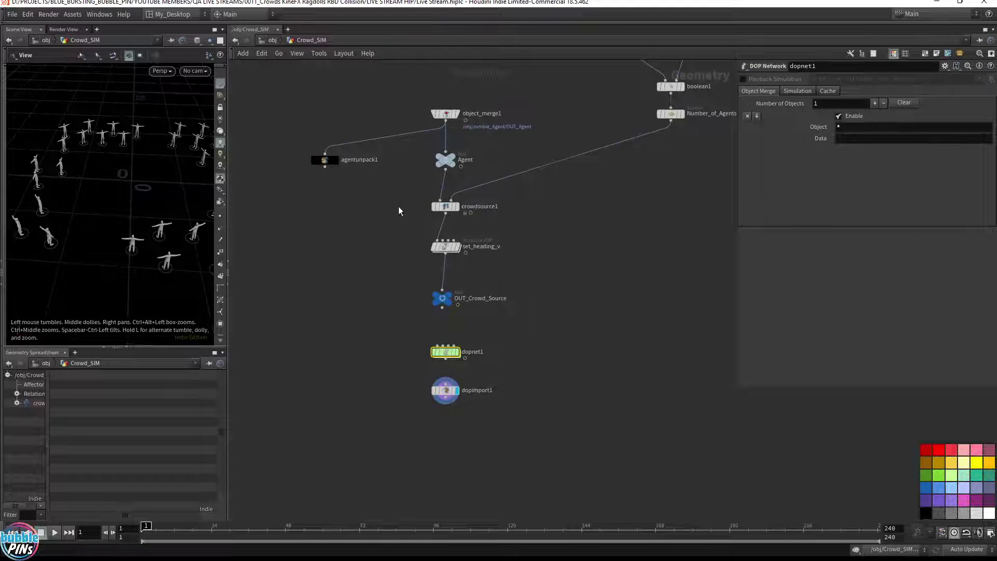
left_click(269, 41)
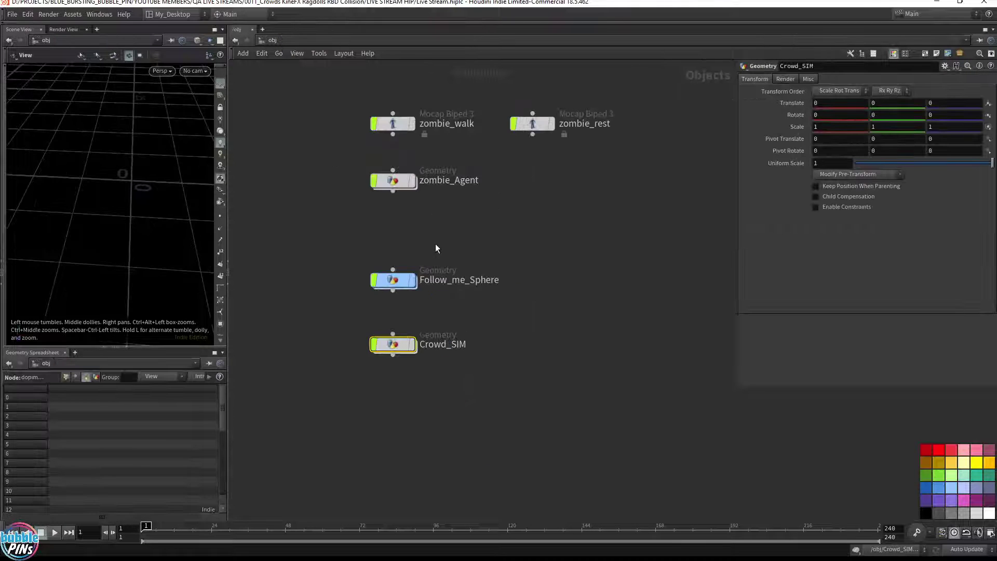
left_click(413, 344)
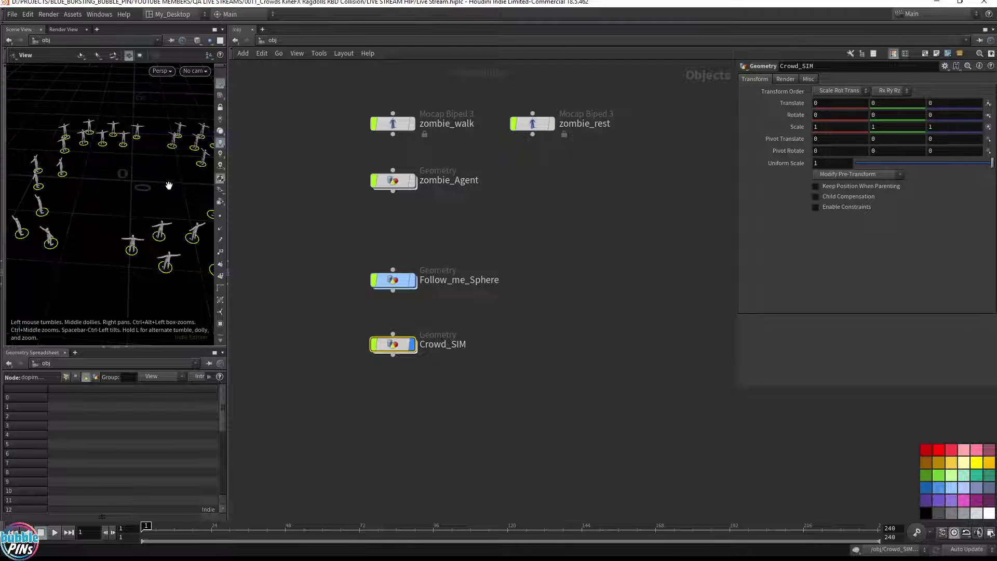
Open the zombie_Agent network and set agentclip1's current clip to walk.
left_click(394, 183)
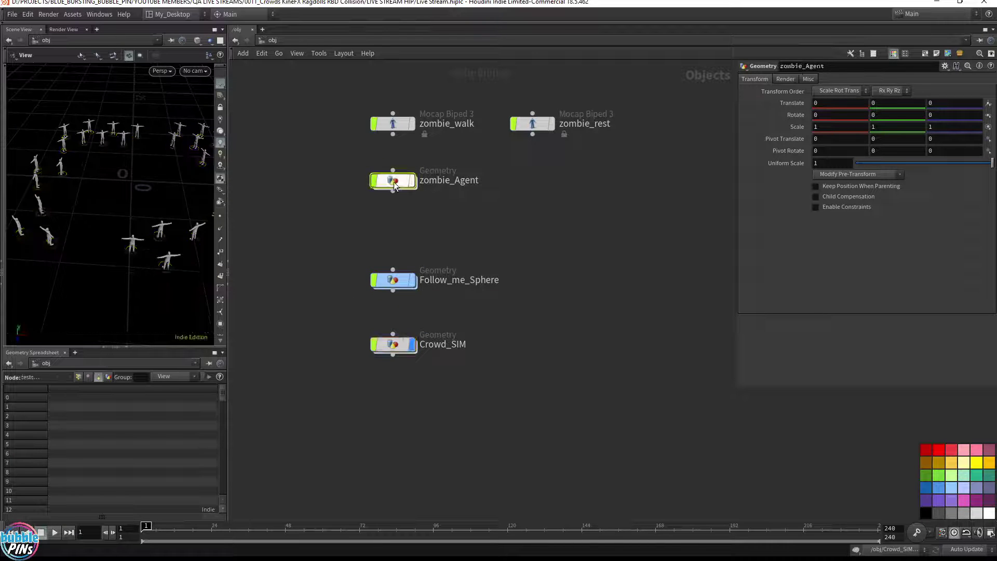
double_click(395, 183)
left_click(443, 171)
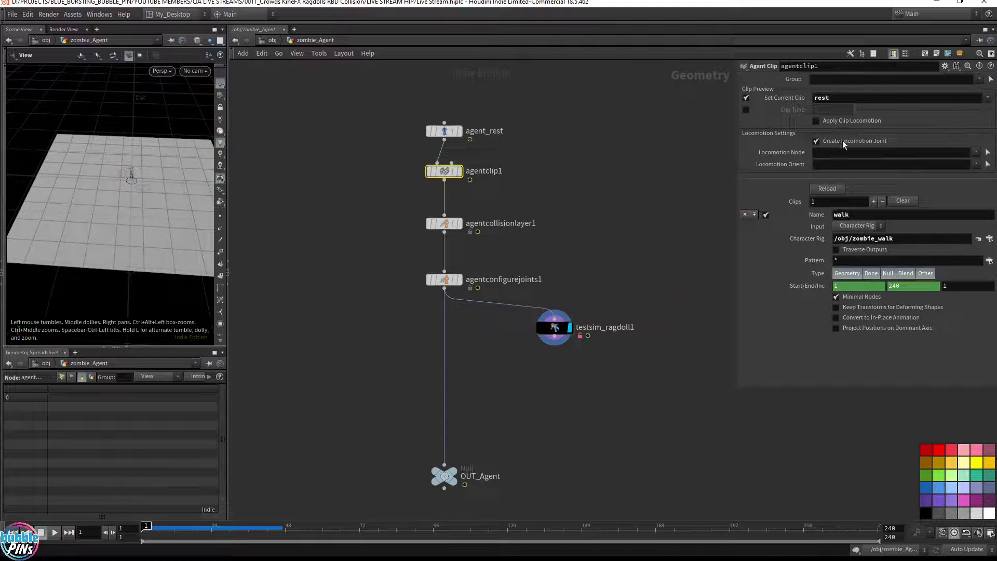
left_click(986, 98)
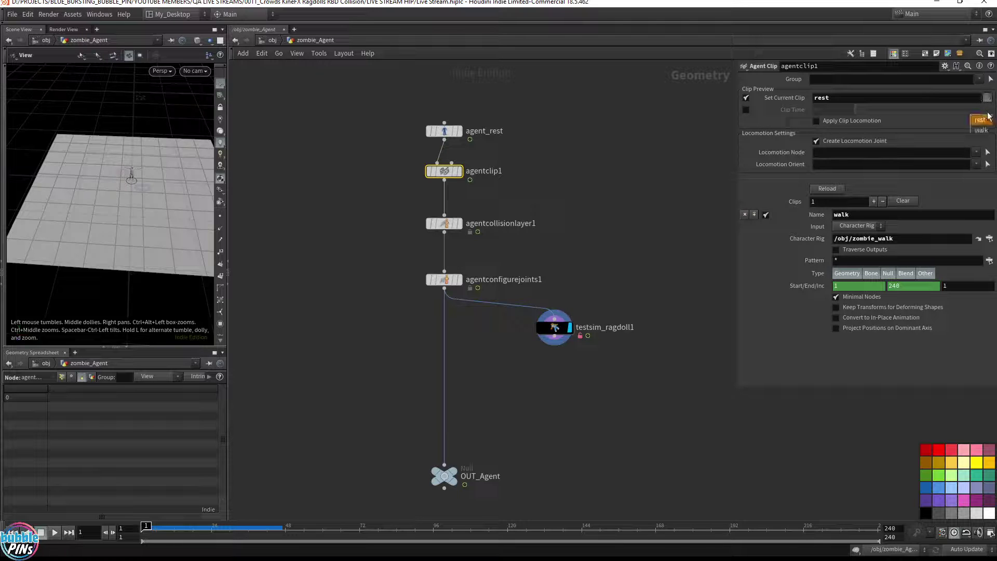
left_click(981, 130)
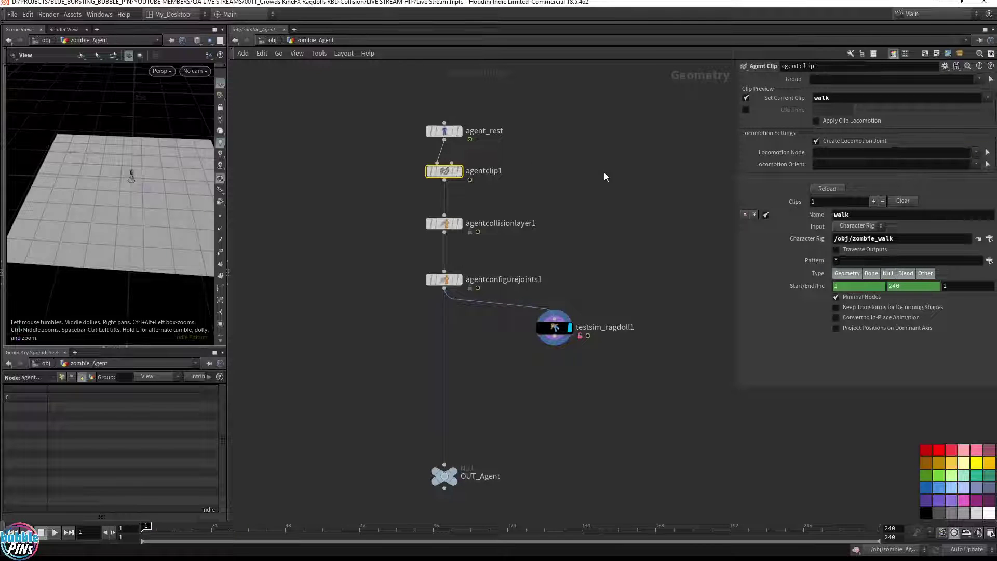
Return to dopnet1 inside Crowd_SIM, play the crowd simulation, and rewind it to the first frame.
left_click(273, 41)
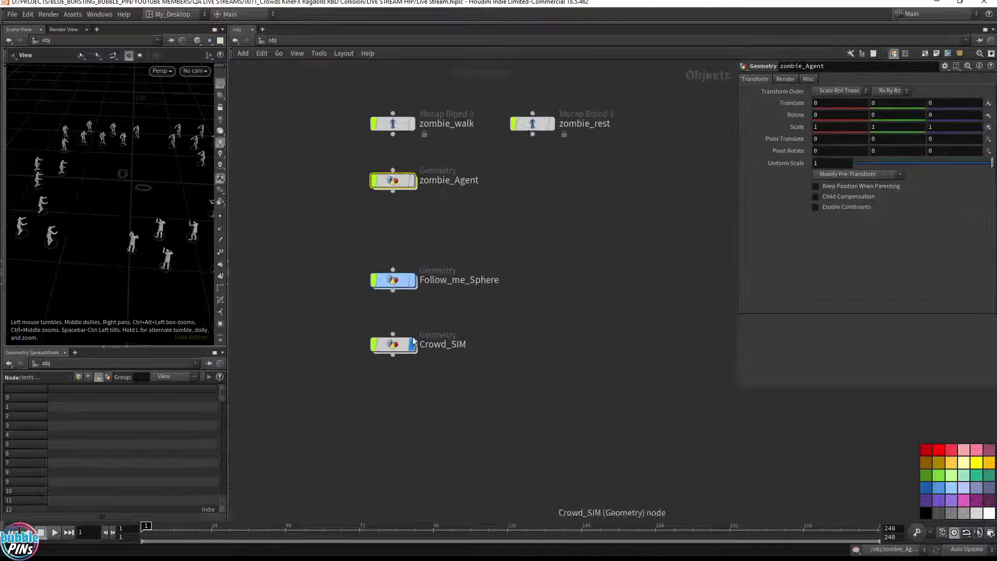
double_click(392, 344)
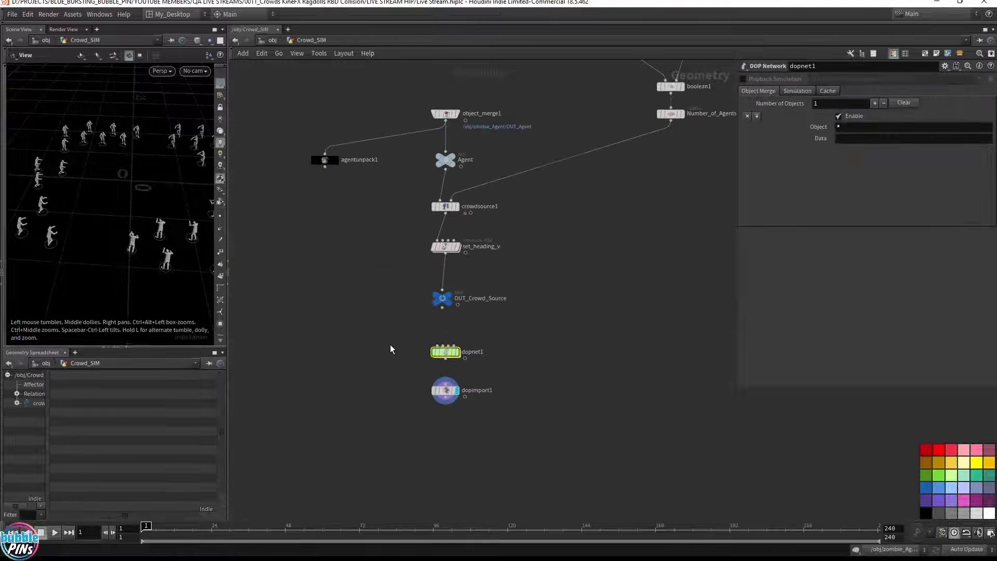
double_click(447, 352)
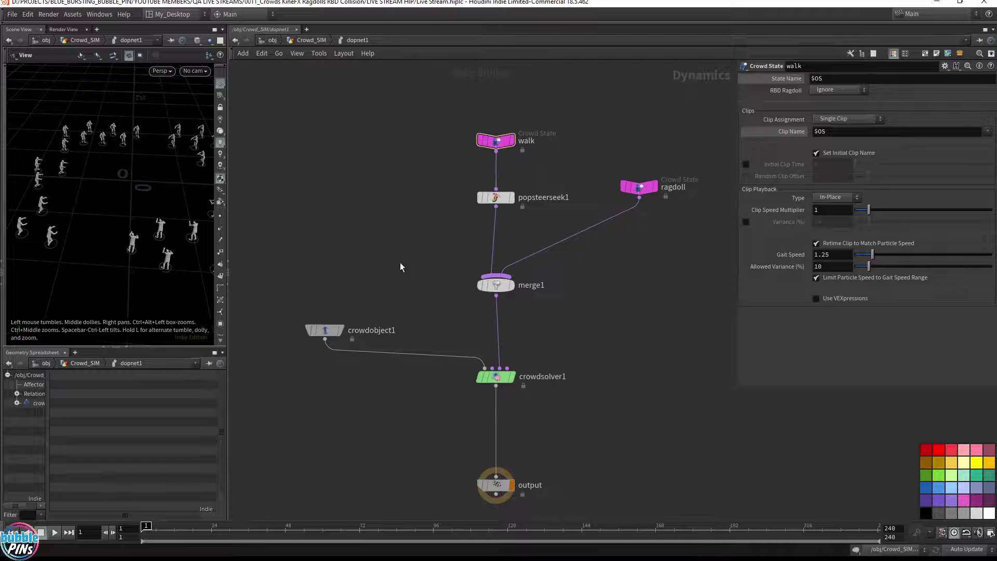
key("Up")
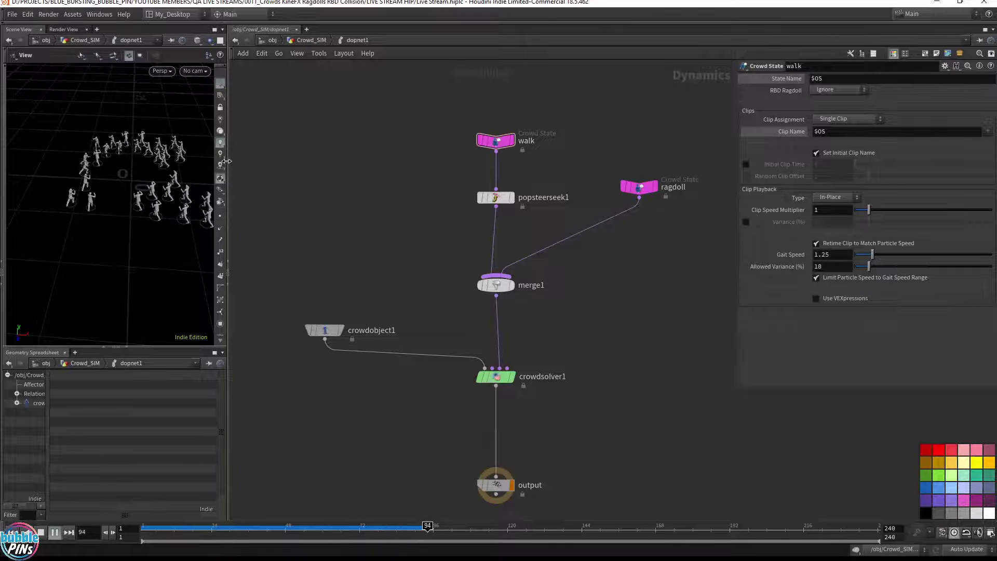
key("ctrl+Up")
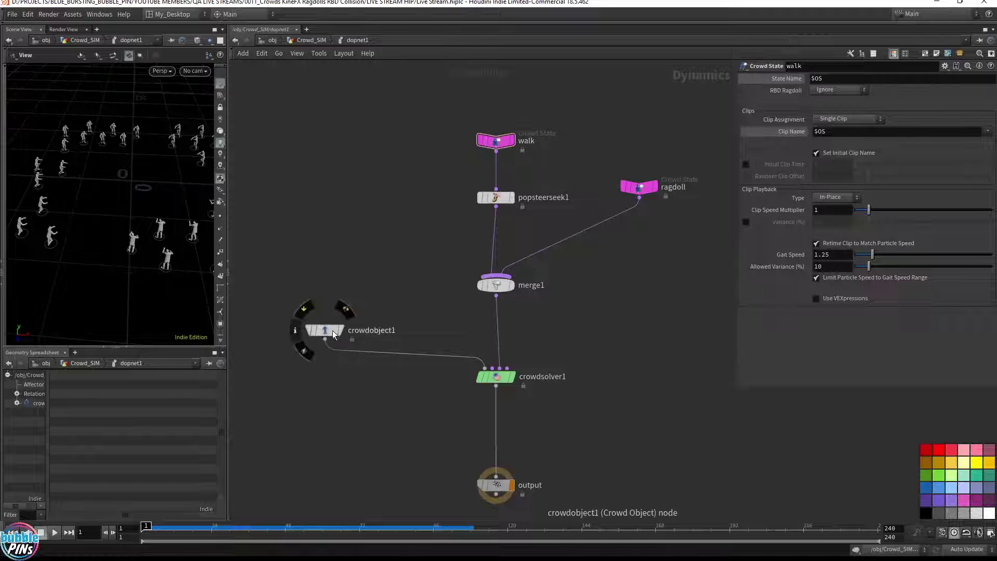
Rearrange the DOP network by moving crowdobject1, crowdsolver1 and the walk, popsteerseek1 and merge1 chain higher.
left_click_drag(333, 334, 308, 254)
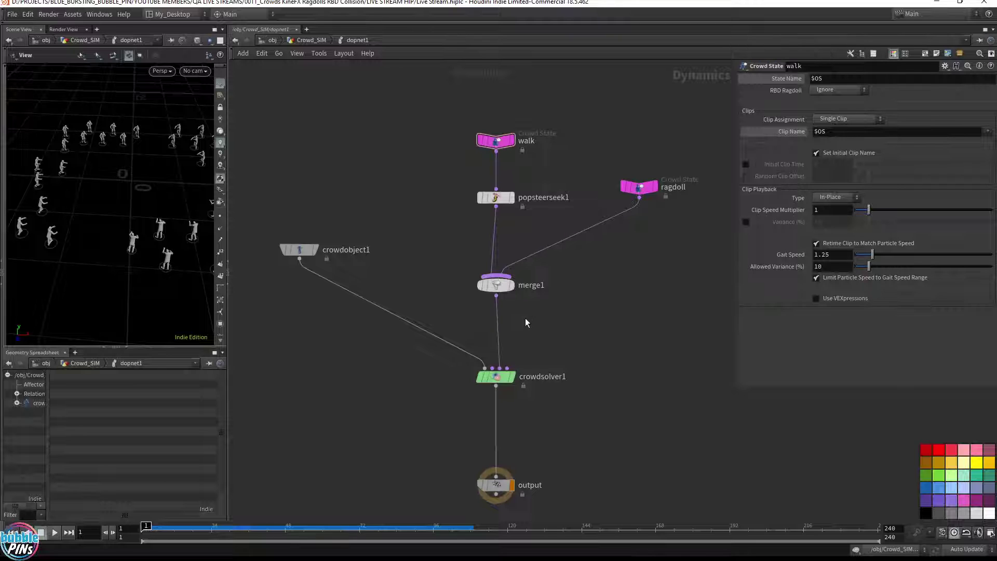
left_click_drag(496, 377, 496, 334)
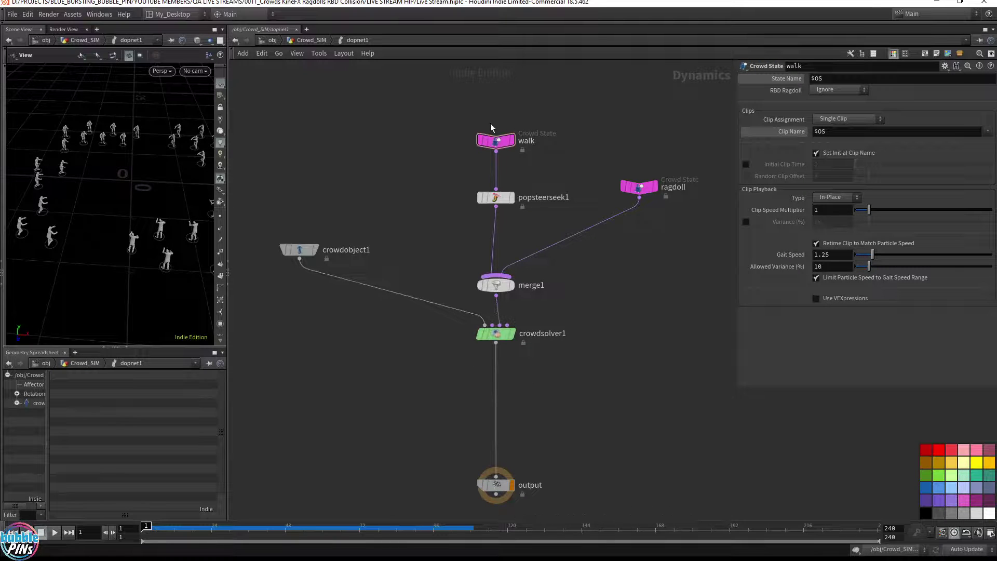
left_click_drag(496, 284, 496, 244)
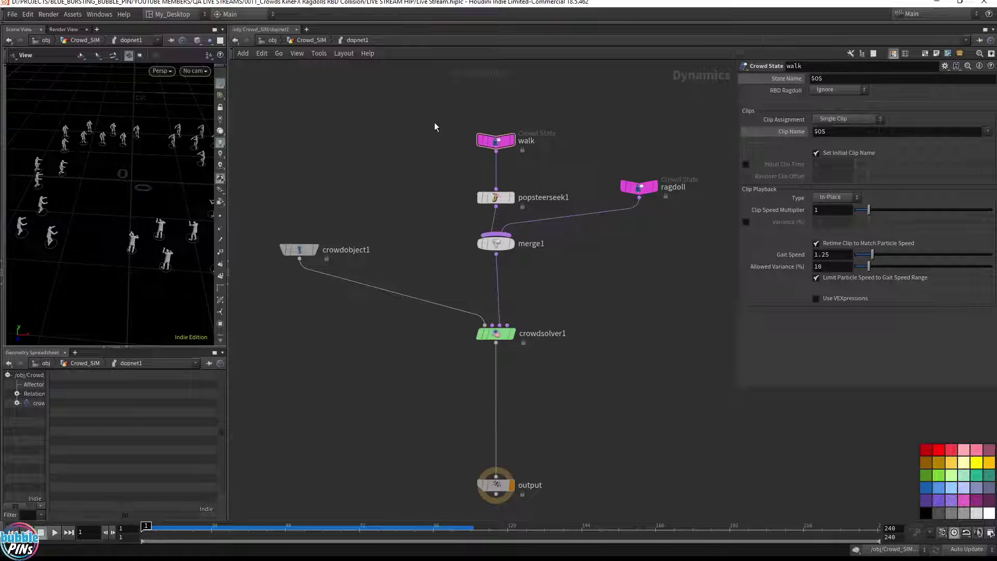
mouse_move(451, 114)
left_mouse_down()
mouse_move(523, 265)
mouse_move(496, 171)
mouse_move(496, 190)
left_mouse_up()
left_click(594, 260)
Wire ragdoll directly into crowdsolver1 in place of merge1 and move ragdoll closer to the solver.
left_click(639, 198)
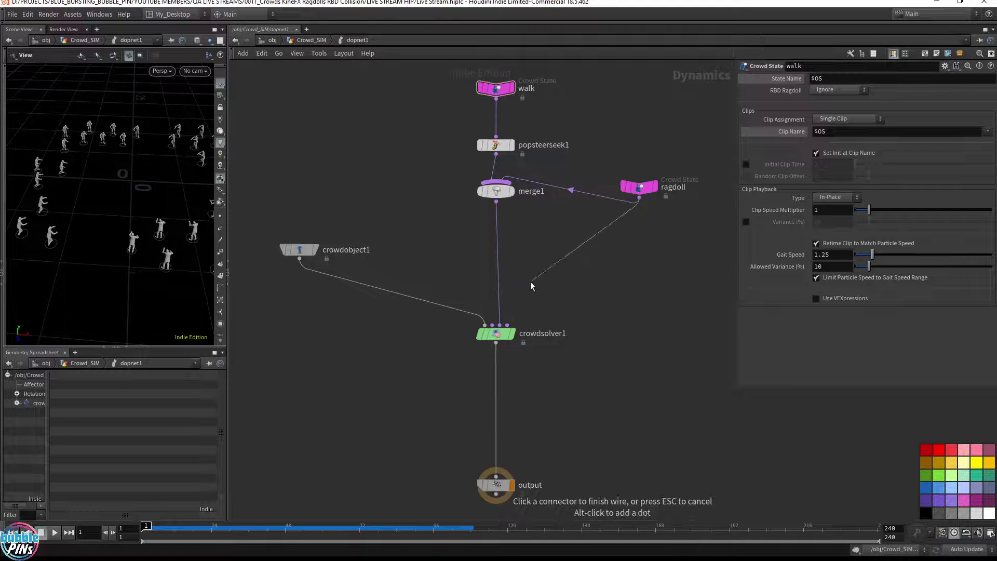
left_click(497, 326)
left_click_drag(643, 190, 580, 239)
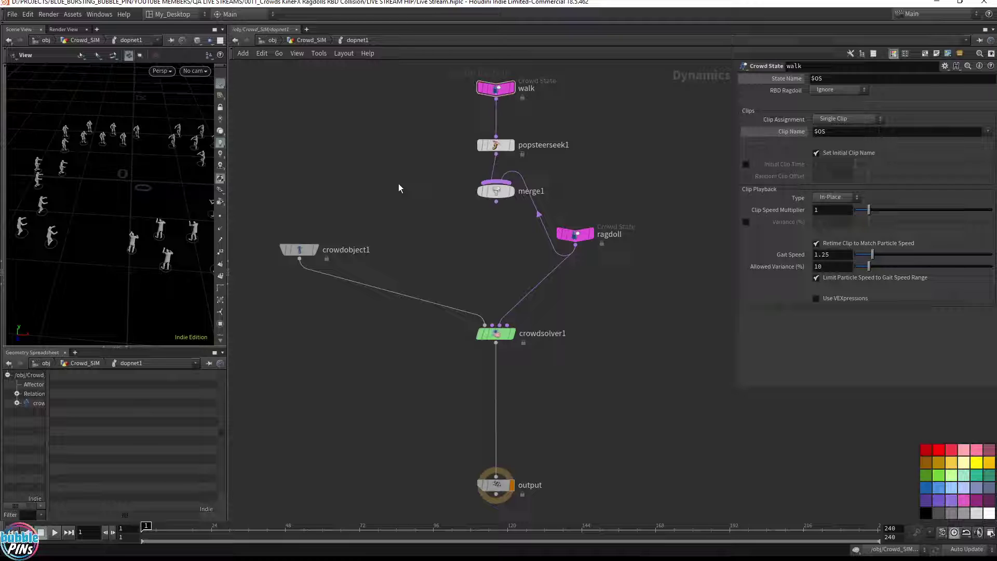
Bypass the walk, popsteerseek1 and merge1 nodes together, and save the scene.
left_click_drag(459, 227, 547, 70)
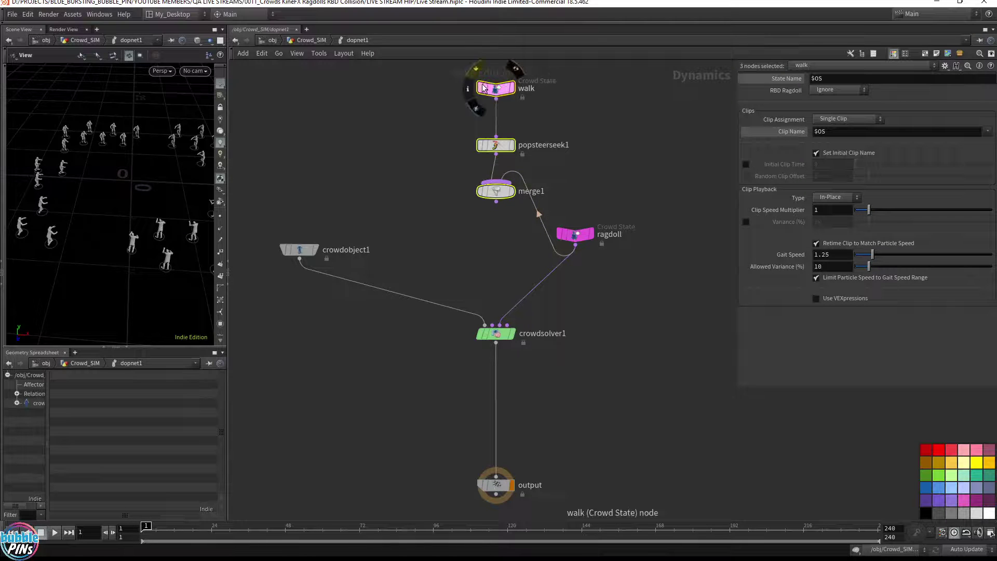
left_click(426, 171)
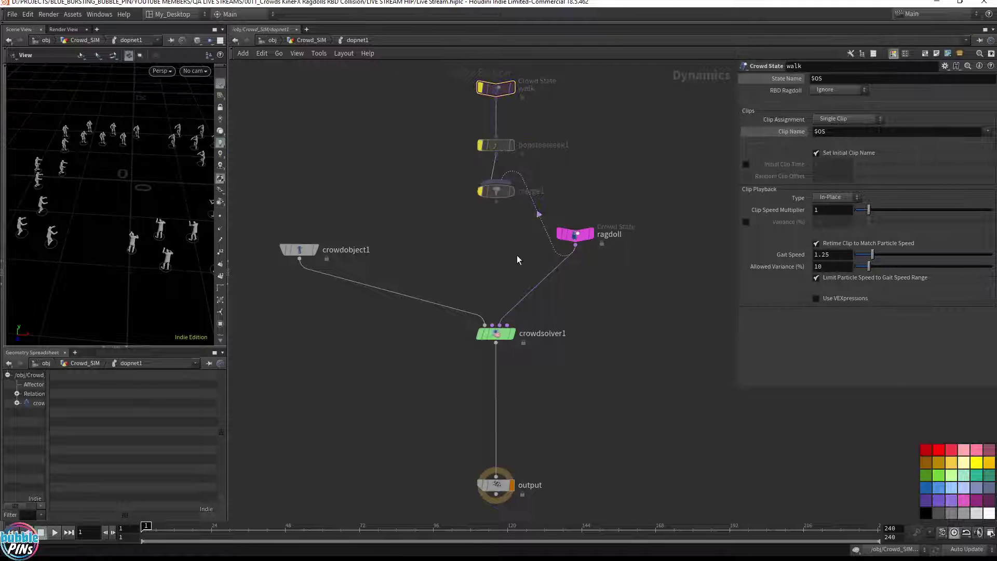
key("ctrl+s")
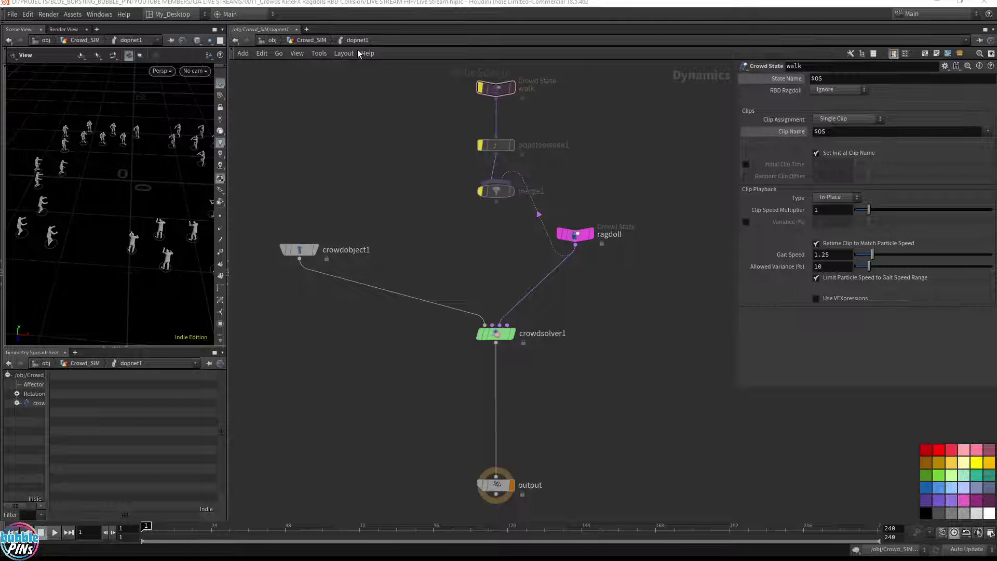
Open the zombie_Agent network and insert an Agent Constraint Network node between agentconfigurejoints1 and OUT_Agent.
left_click(309, 41)
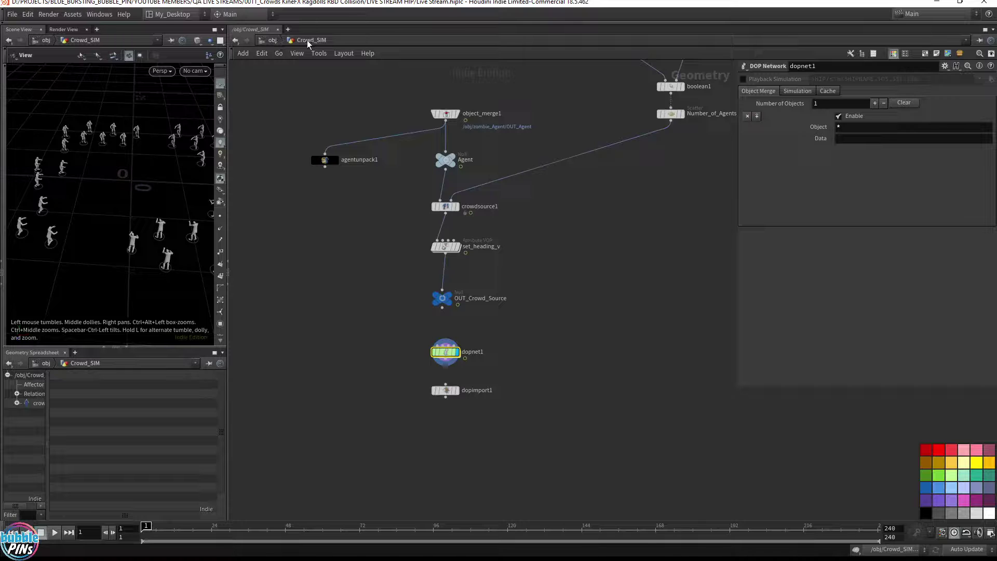
left_click(274, 40)
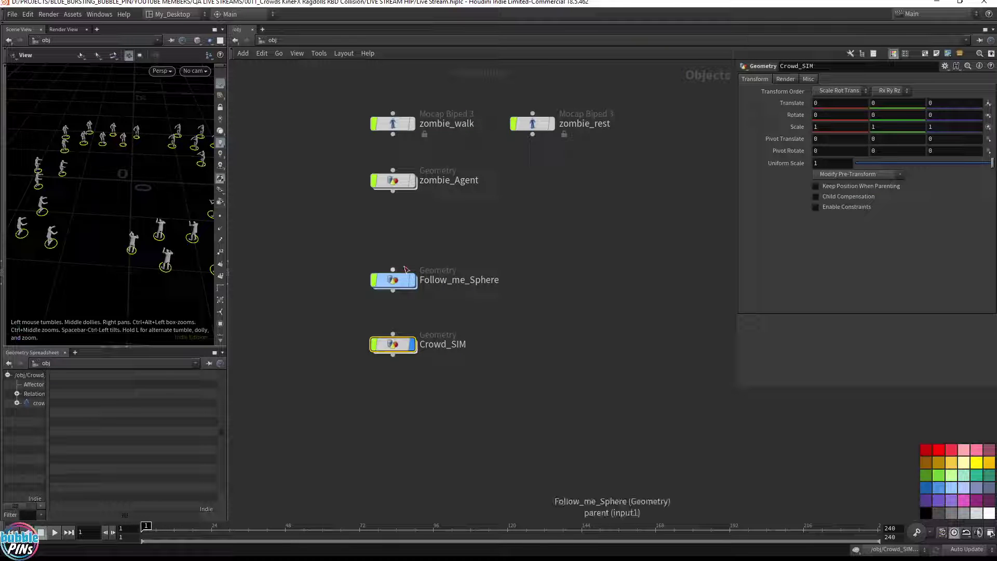
double_click(396, 179)
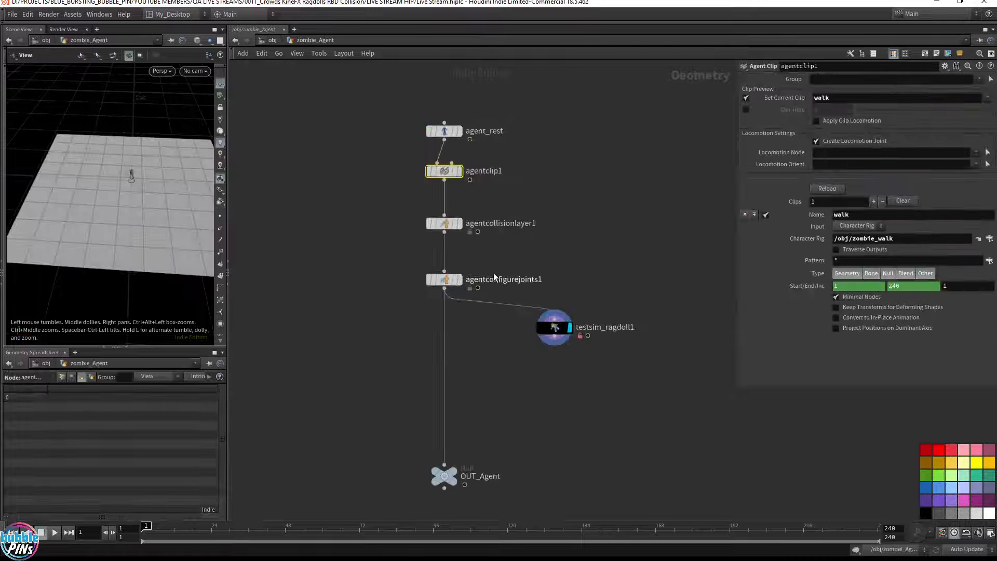
left_click(581, 375)
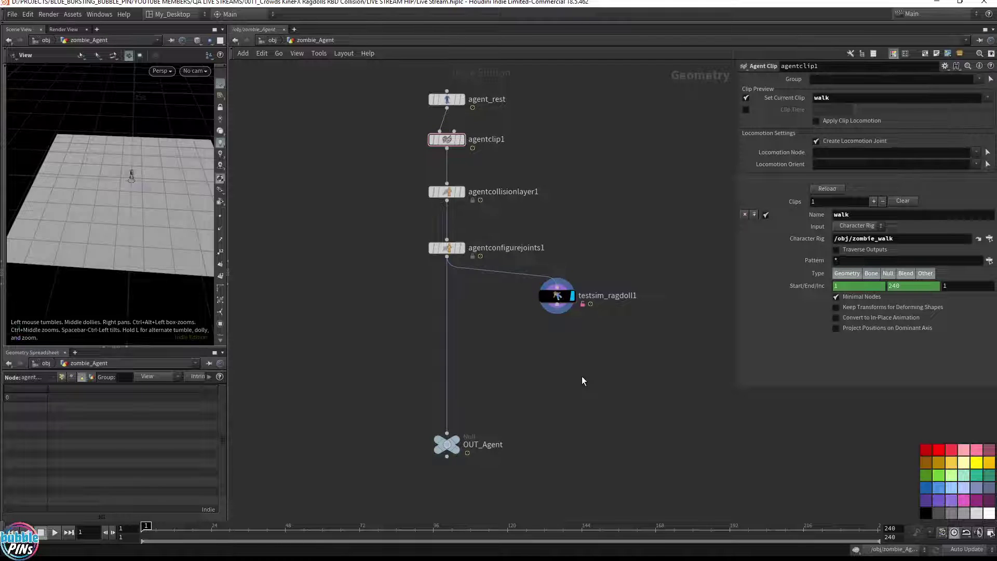
key("Tab")
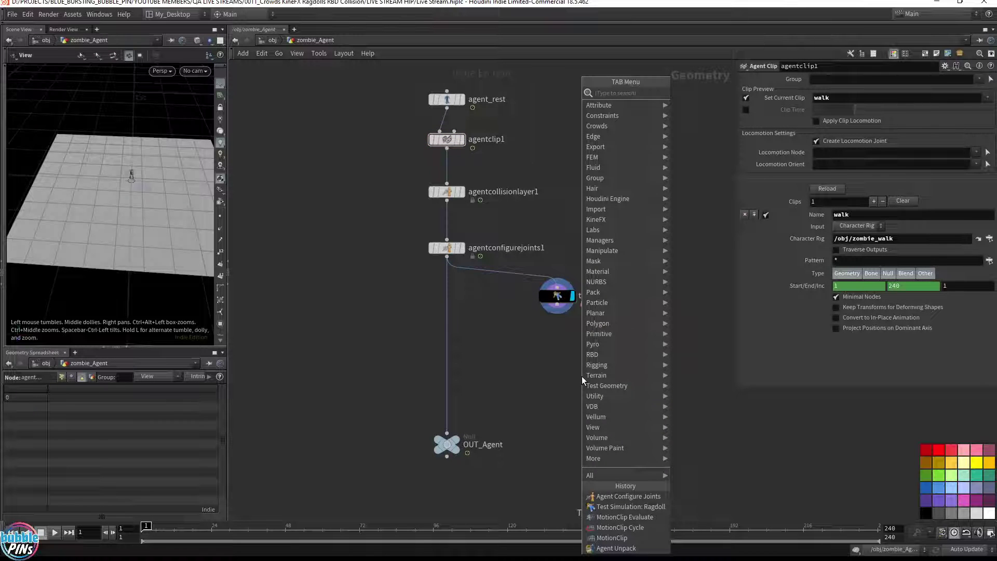
type("agent c")
type("lip")
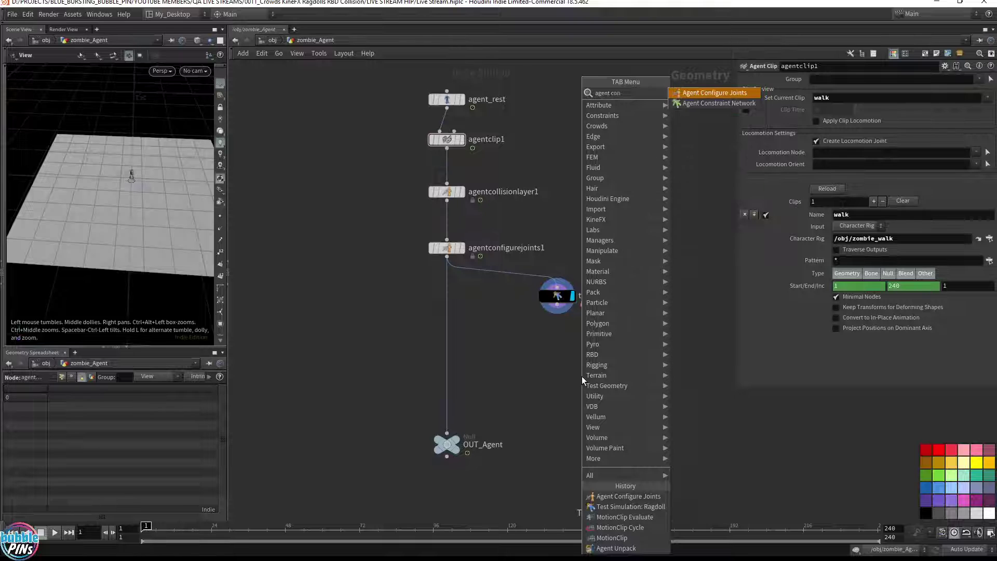
key("Return")
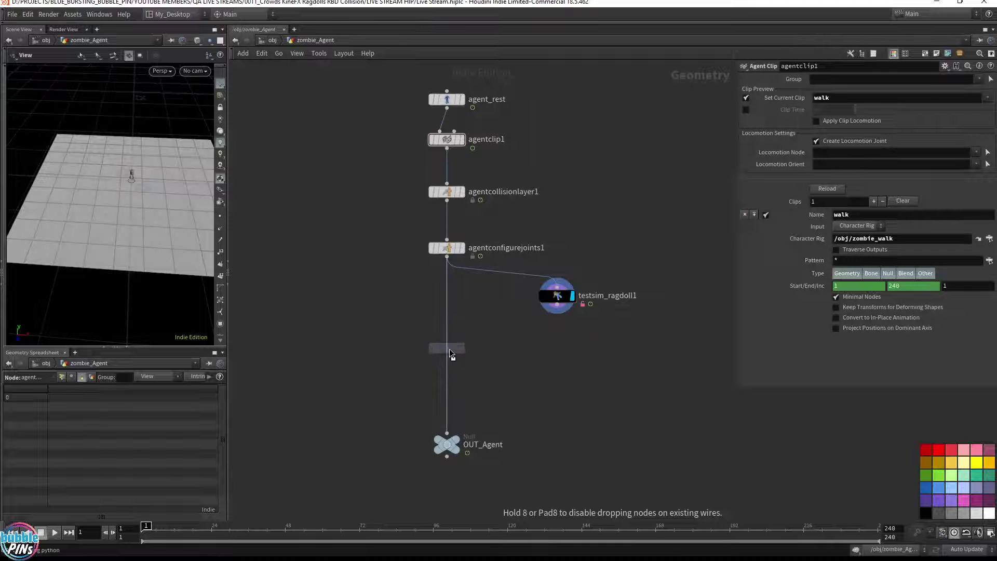
left_click(448, 341)
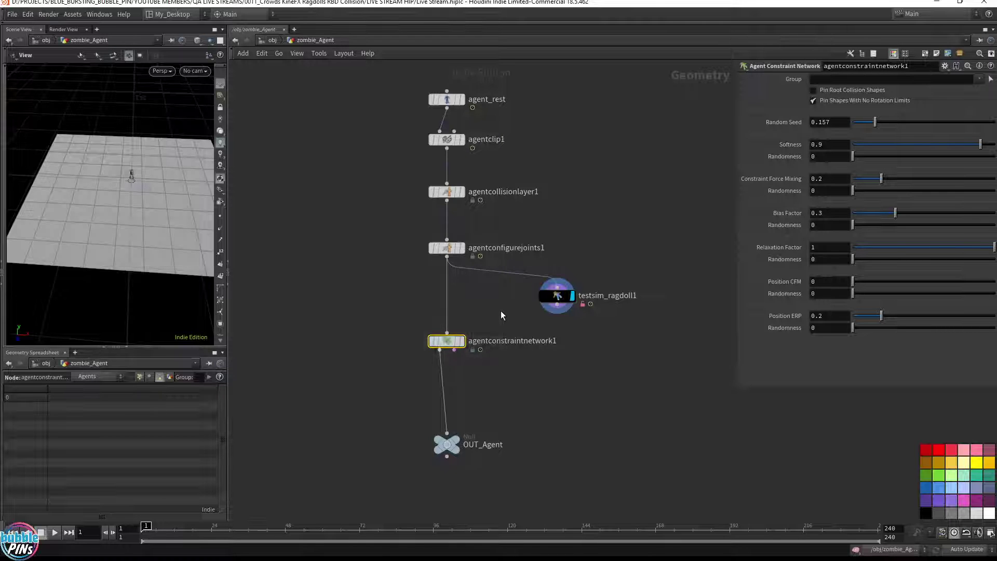
Delete the Agent Constraint Network node from zombie_Agent, move OUT_Agent up toward agentconfigurejoints1, and return to the object level.
key("Delete")
left_click_drag(451, 444, 451, 359)
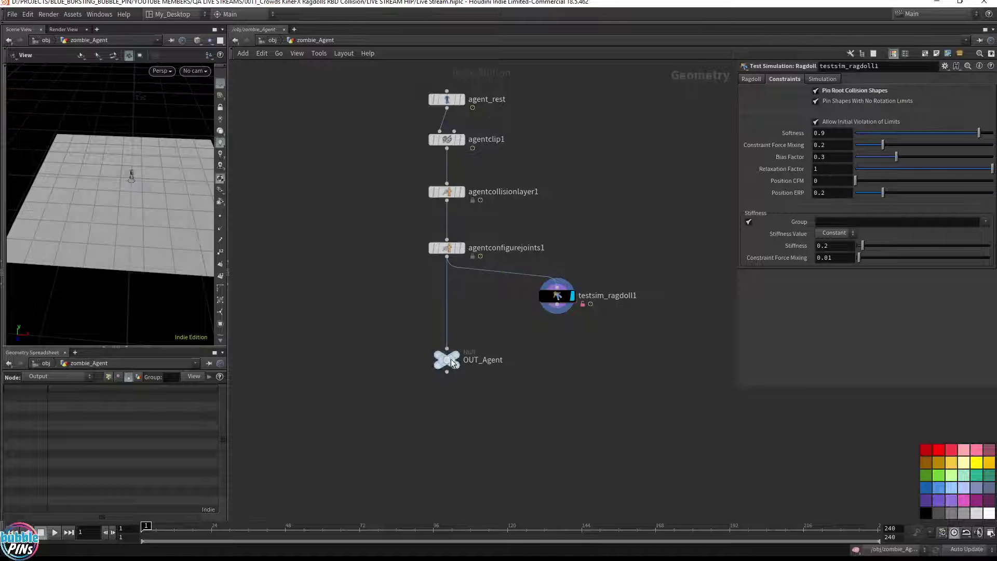
left_click(270, 40)
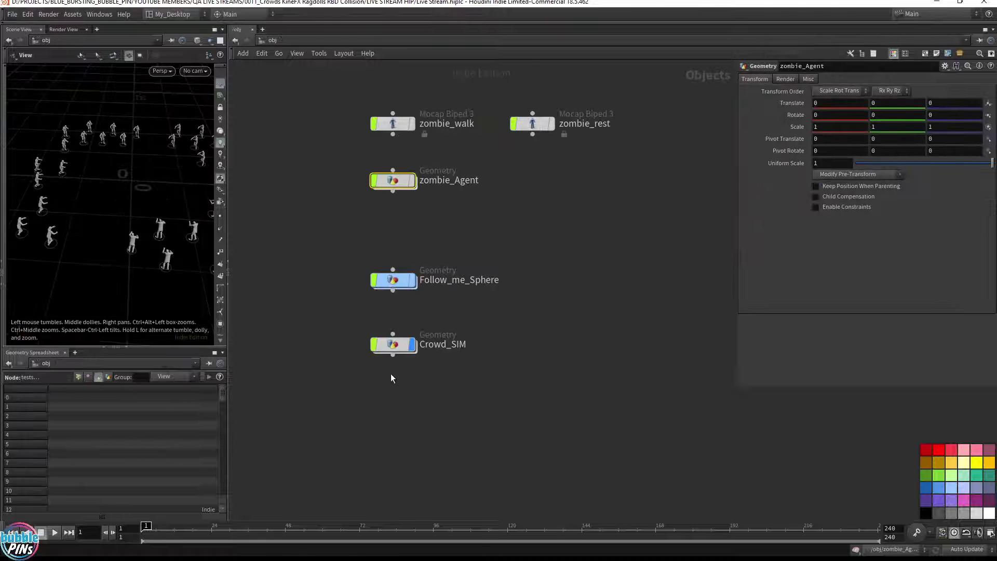
Open the Crowd_SIM network and move OUT_Crowd_Source, dopnet1 and dopimport1 down to leave a gap beneath set_heading_v.
double_click(395, 347)
left_click_drag(398, 283, 492, 443)
left_click_drag(457, 309, 447, 375)
key("ctrl+z")
key("ctrl+z")
left_click(574, 319)
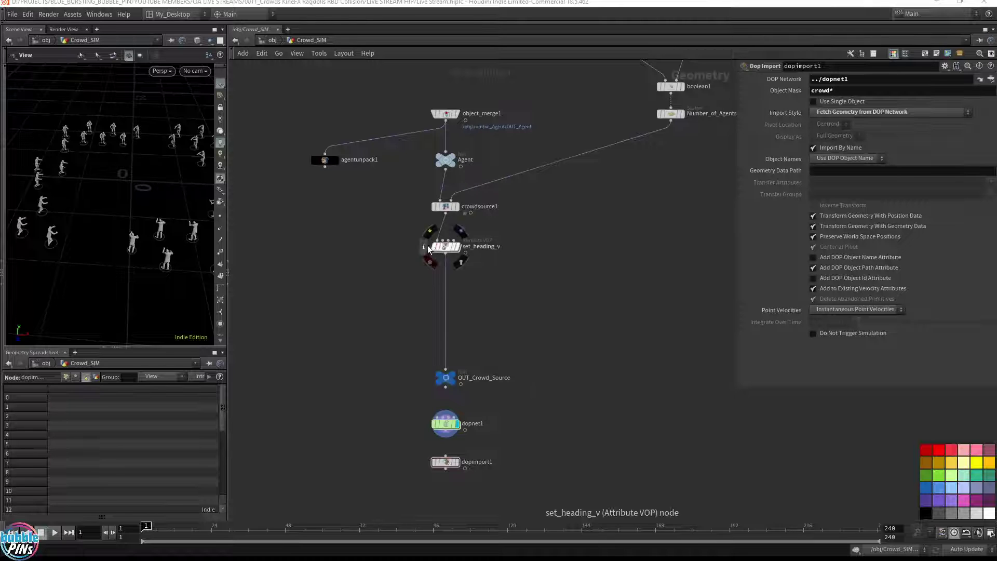
left_click_drag(522, 95, 404, 123)
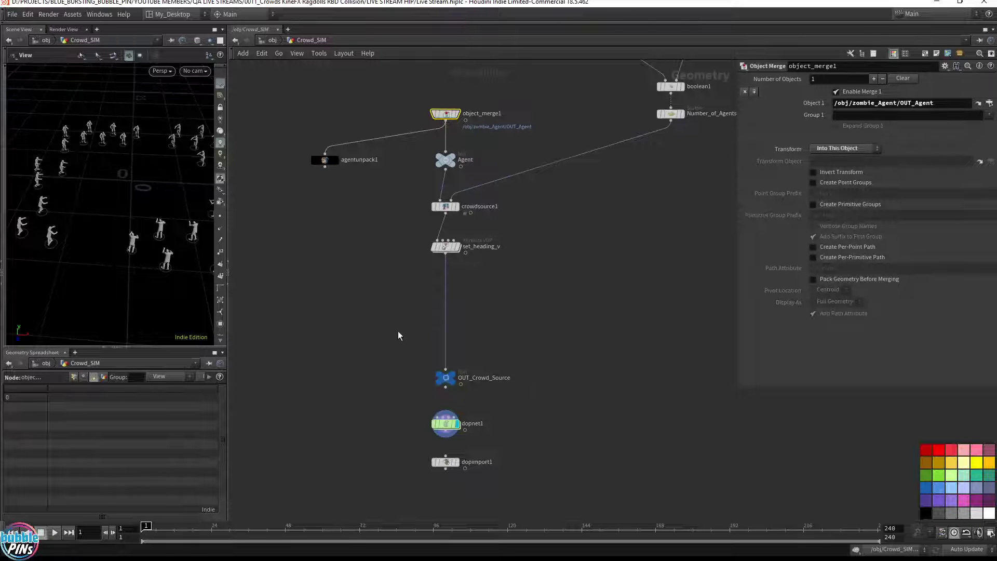
Insert an Agent Constraint Network node between set_heading_v and OUT_Crowd_Source in Crowd_SIM.
key("Tab")
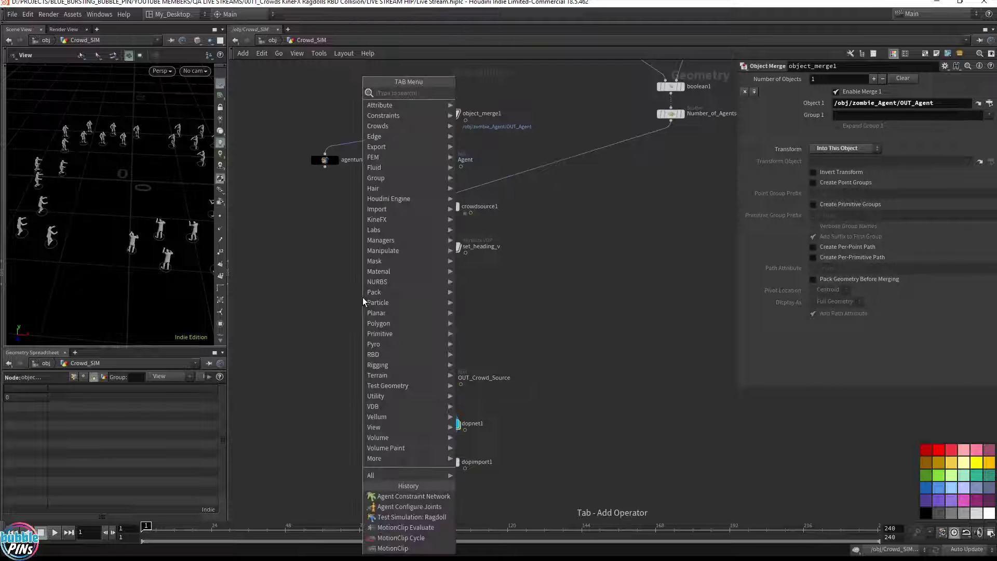
type("consn")
key("Return")
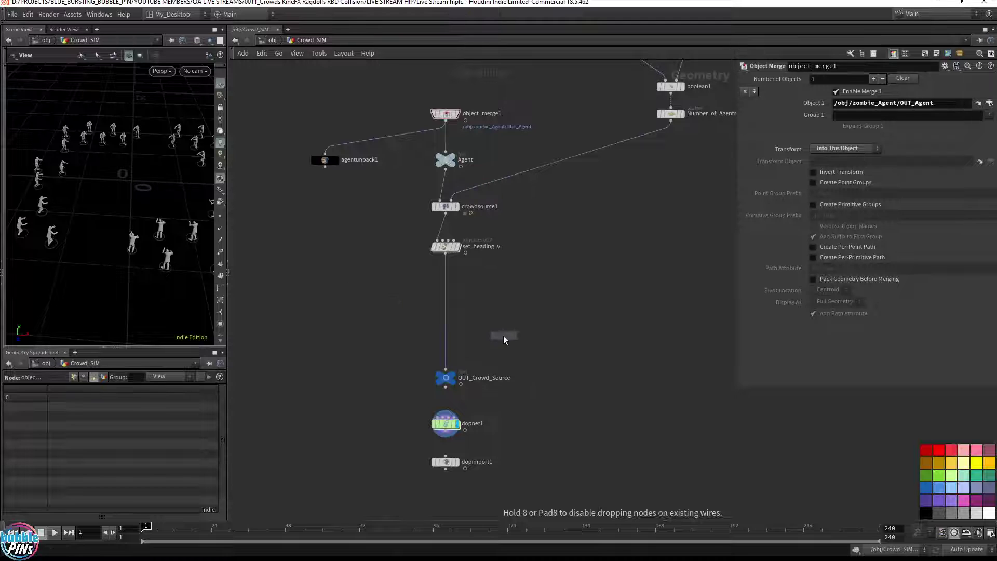
left_click(446, 310)
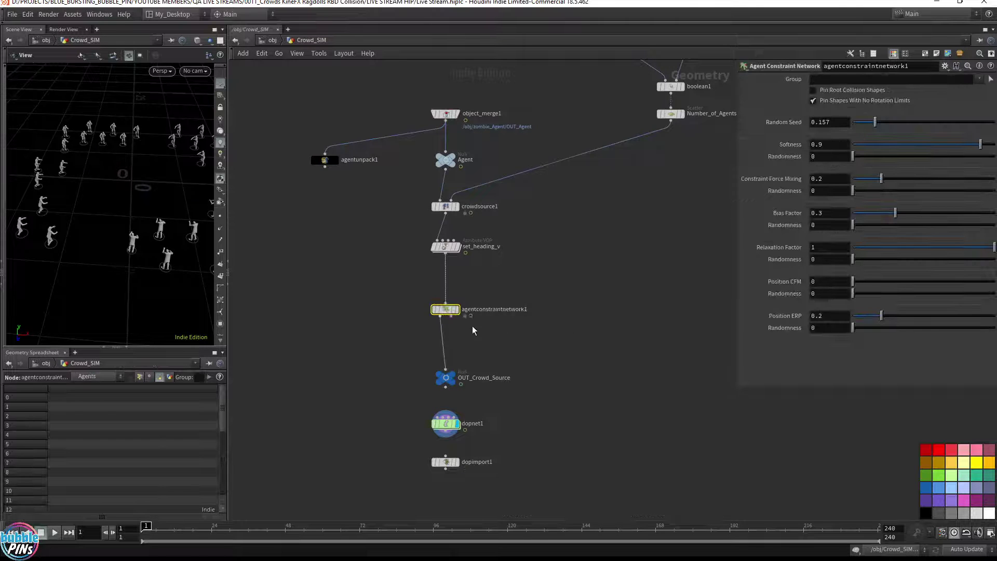
Duplicate OUT_Crowd_Source, wire the copy to the second output of agentconstraintnetwork1, and rename it OUT_Crowd_Constraints.
left_click_drag(447, 379, 503, 358)
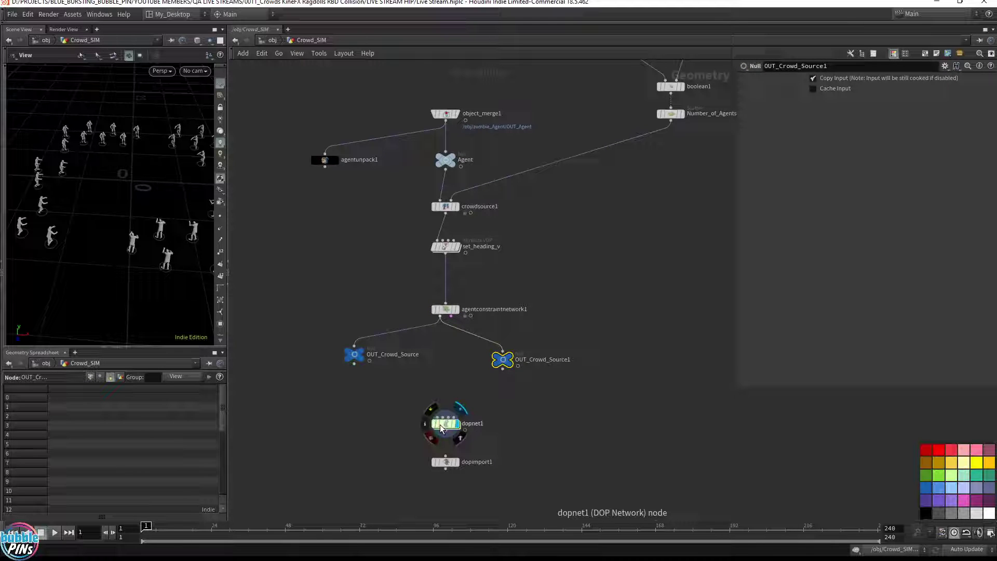
double_click(554, 359)
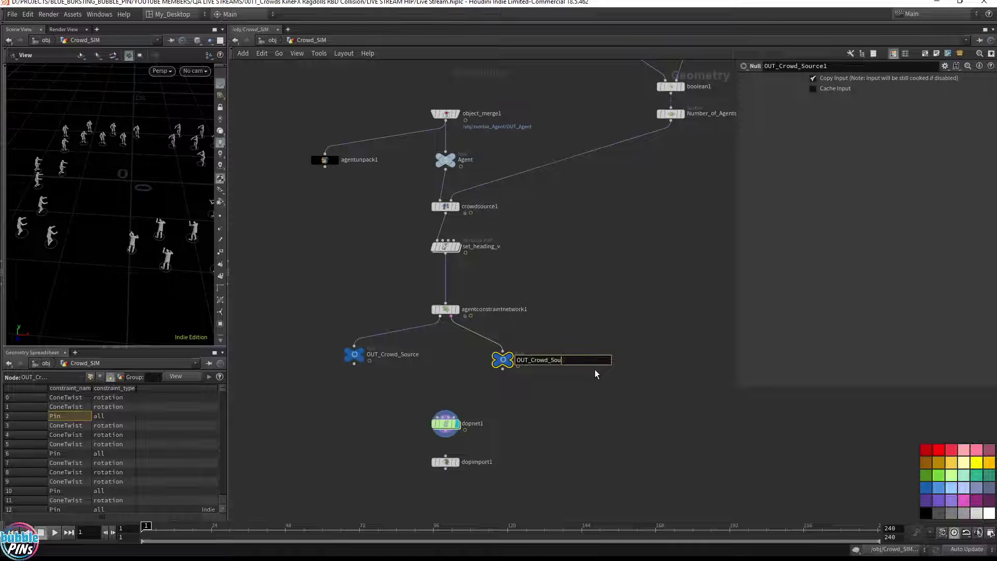
key("BackSpace")
key("BackSpace")
key("BackSpace")
key("BackSpace")
key("BackSpace")
key("BackSpace")
key("BackSpace")
type("Const")
type("st")
type("raints")
key("Return")
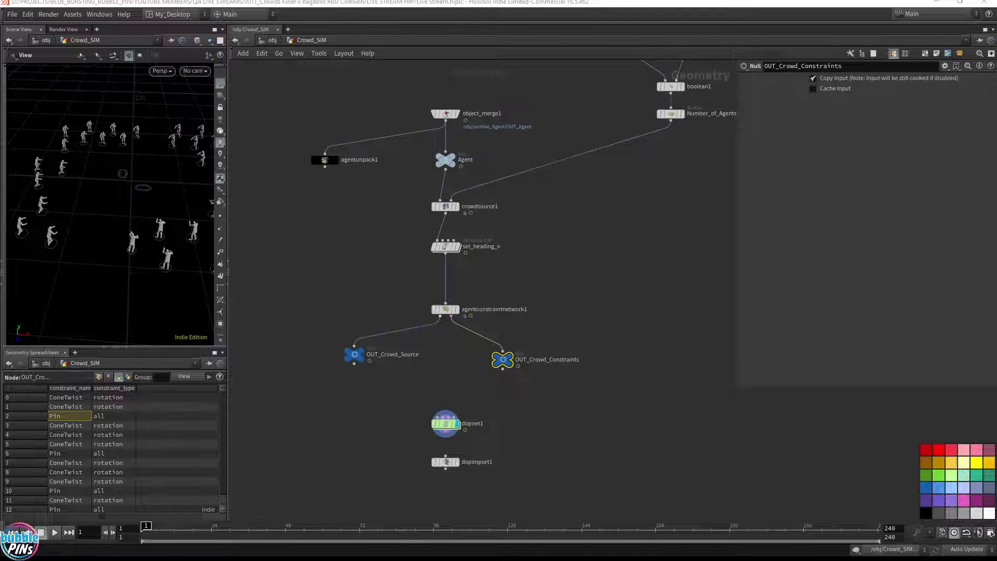
left_click_drag(507, 361, 512, 354)
Compare the OUT_Crowd_Source and OUT_Crowd_Constraints outputs in the viewport, and examine the constraint primitives' name and type attributes.
left_click(518, 357)
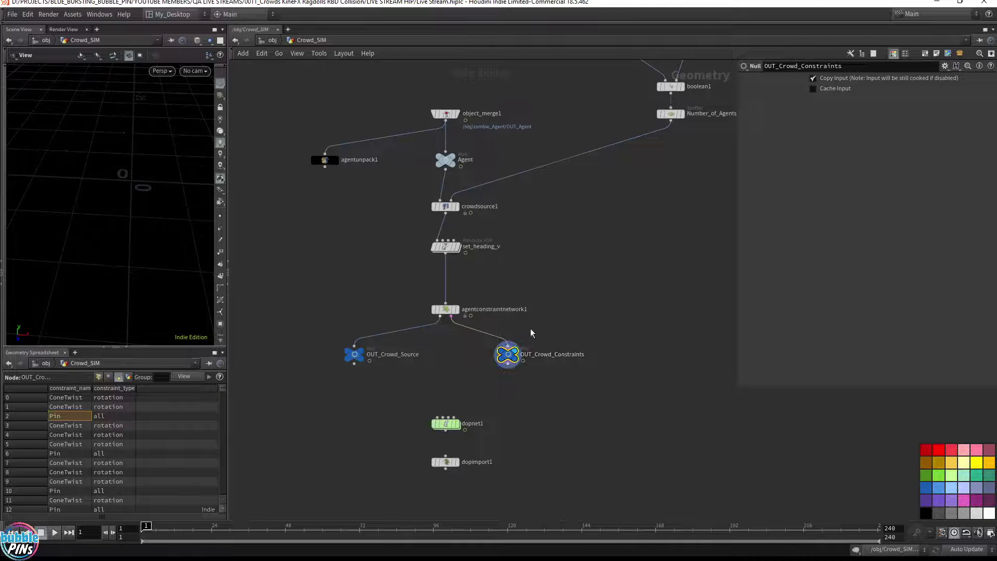
left_click_drag(470, 378, 544, 343)
left_click(445, 309)
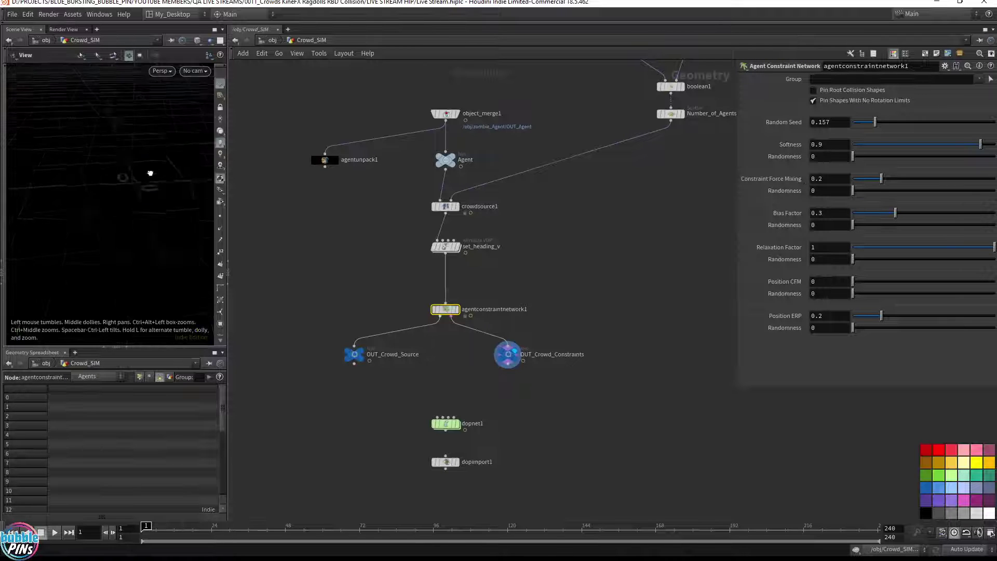
key("space+g")
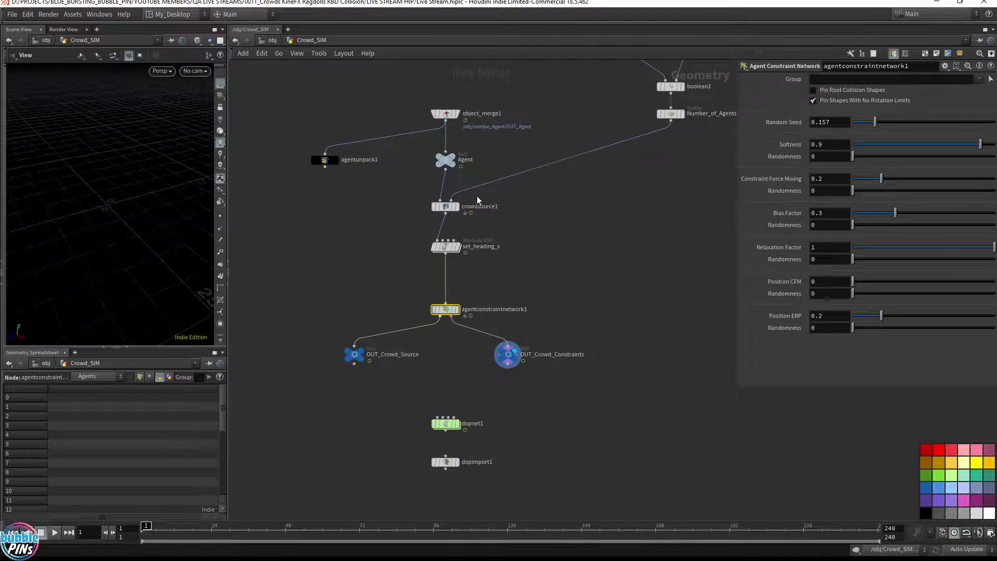
left_click(446, 206)
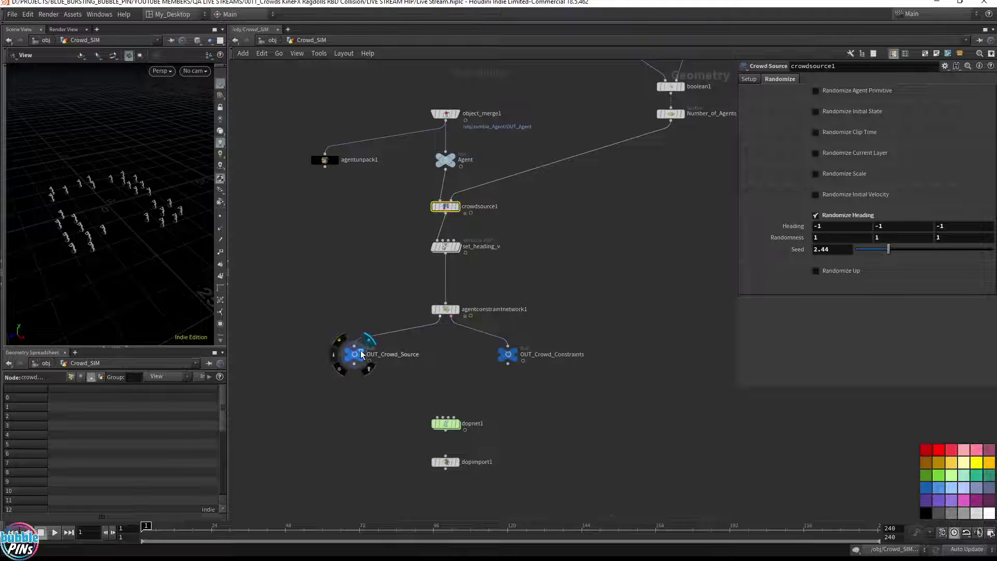
left_click(359, 354)
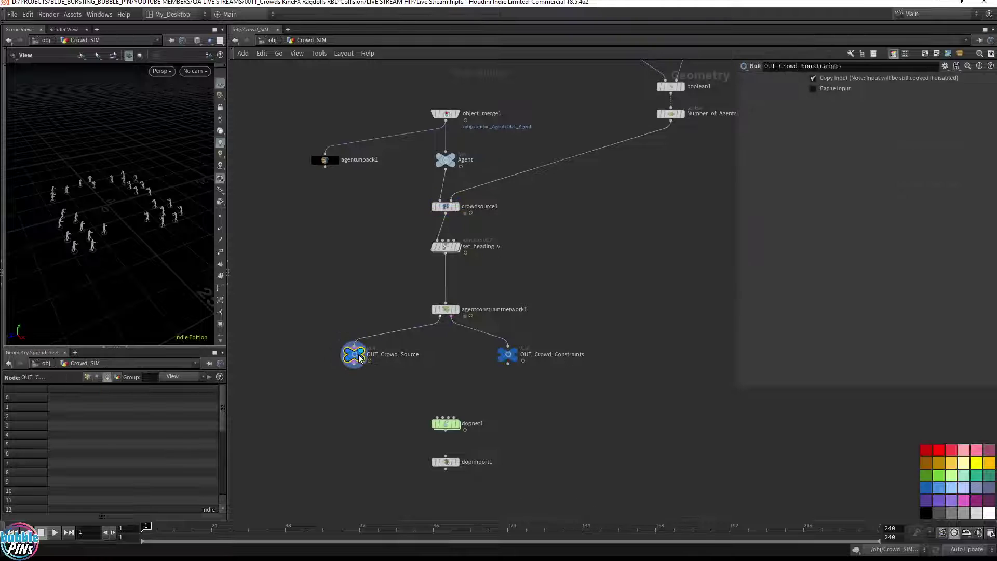
left_click(508, 354)
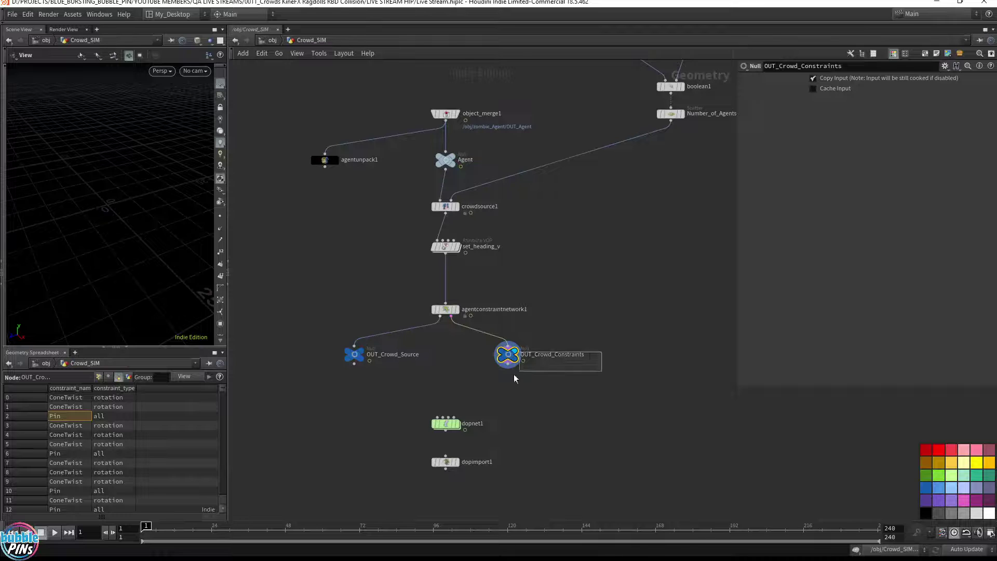
left_click(118, 378)
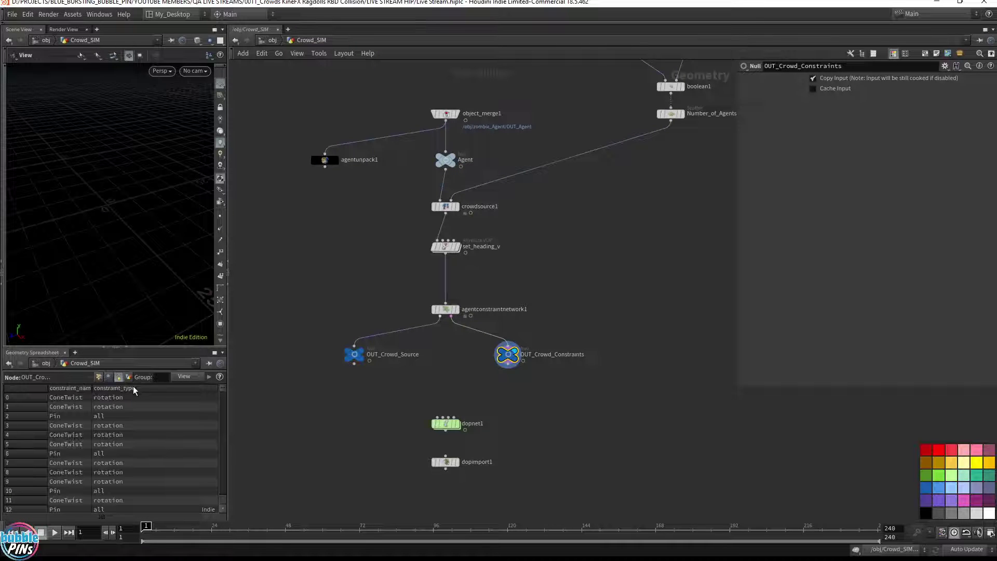
left_click_drag(92, 389, 114, 389)
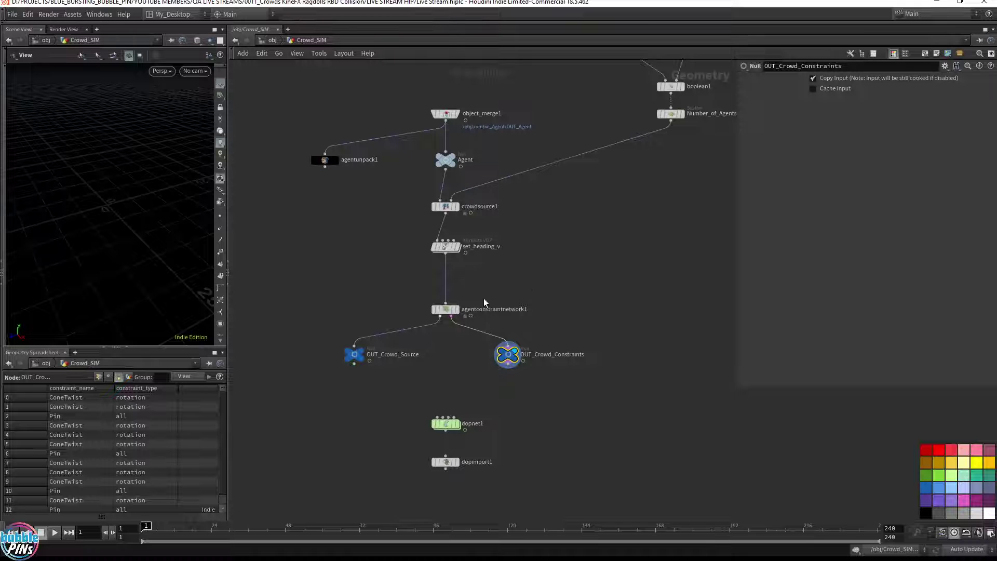
Display agentconstraintnetwork1, widen the scene view, and frame the crowd agents more closely.
left_click(456, 309)
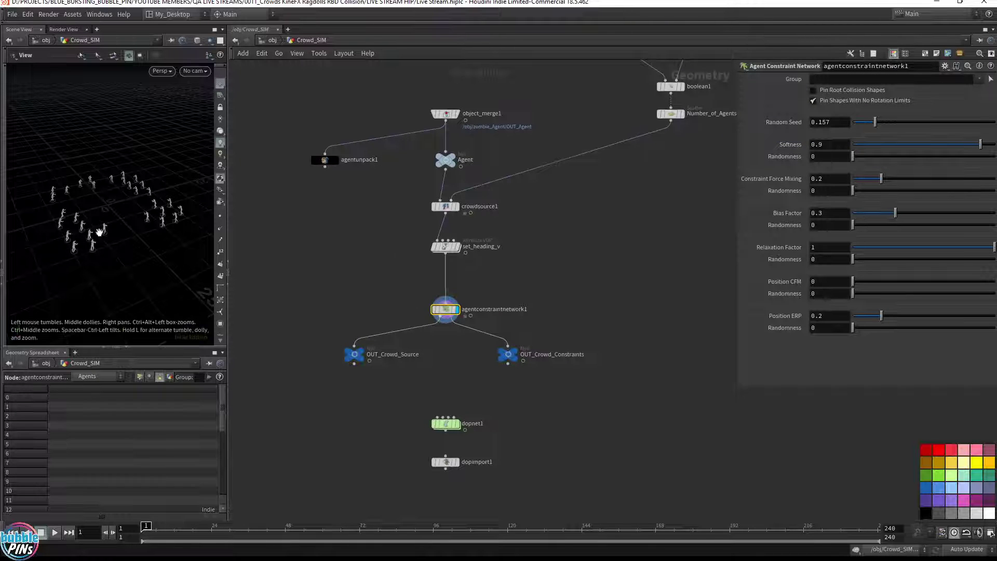
left_click_drag(100, 231, 92, 223)
left_click_drag(227, 217, 334, 217)
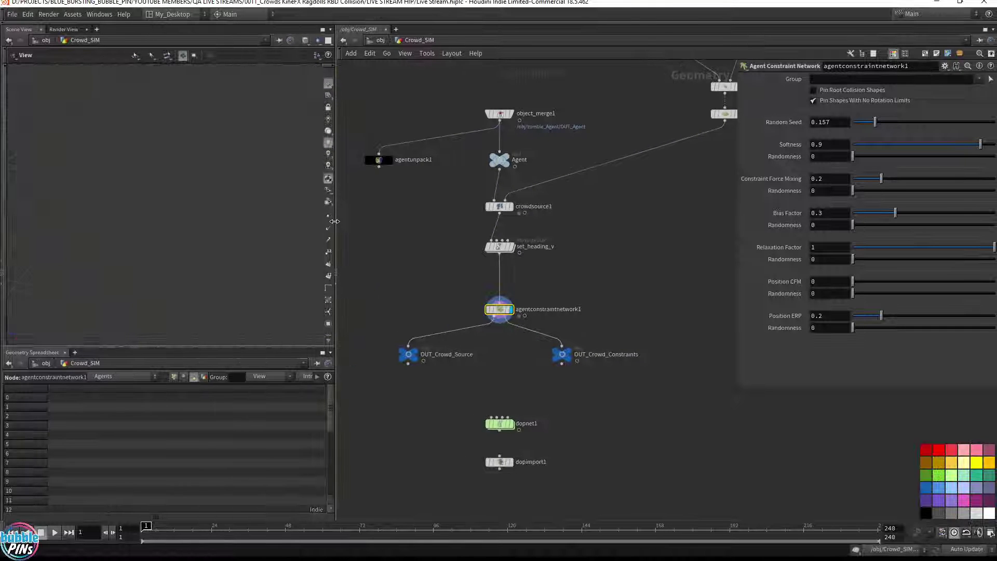
mouse_move(183, 216)
left_mouse_down()
mouse_move(179, 205)
mouse_move(191, 218)
left_mouse_up()
scroll(191, 218, "up", 5)
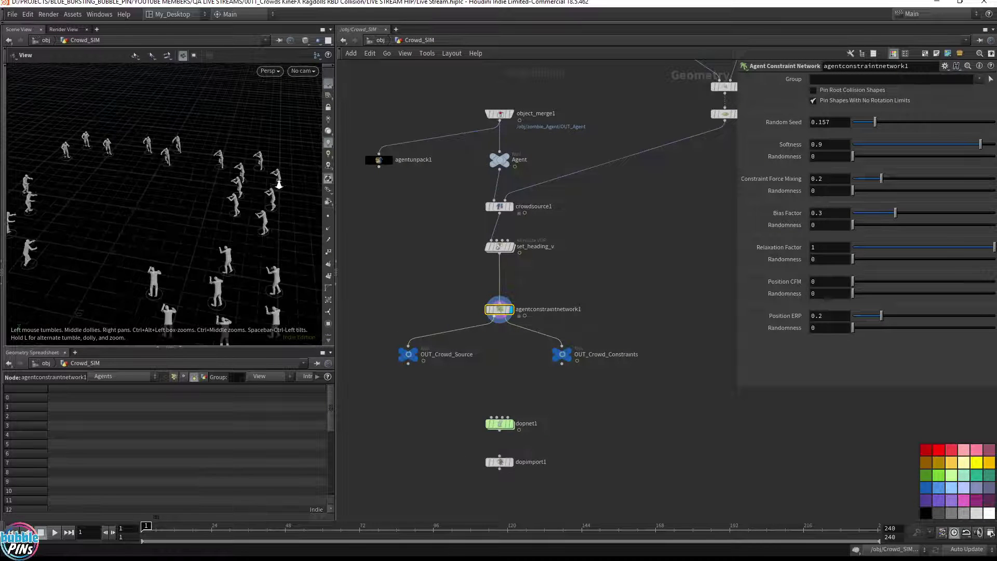
right_click_drag(191, 218, 186, 169)
Open dopnet1 and rearrange it with the bypassed walk chain higher, ragdoll directly above crowdsolver1, and crowdobject1 farther from the solver.
mouse_move(502, 428)
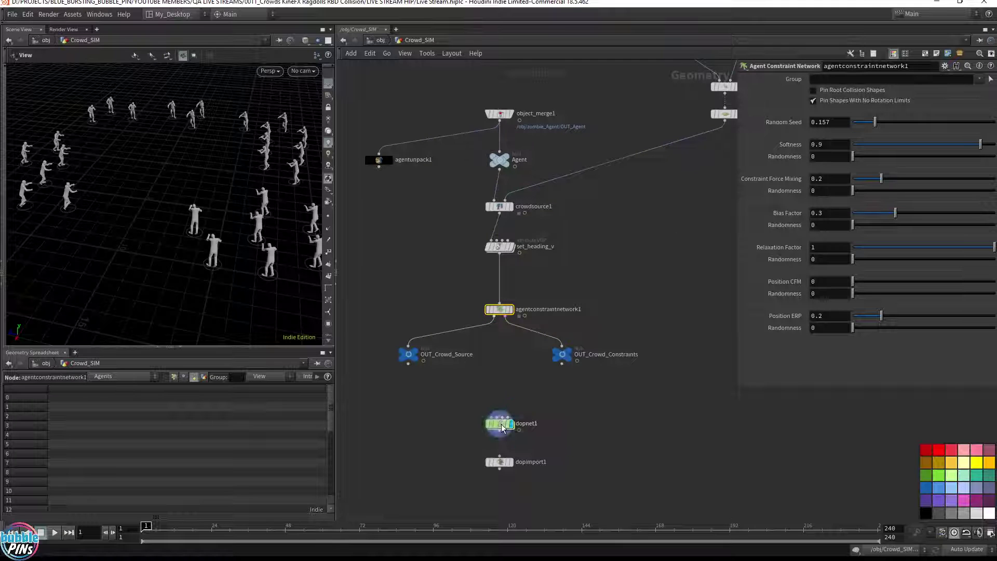
double_click(502, 427)
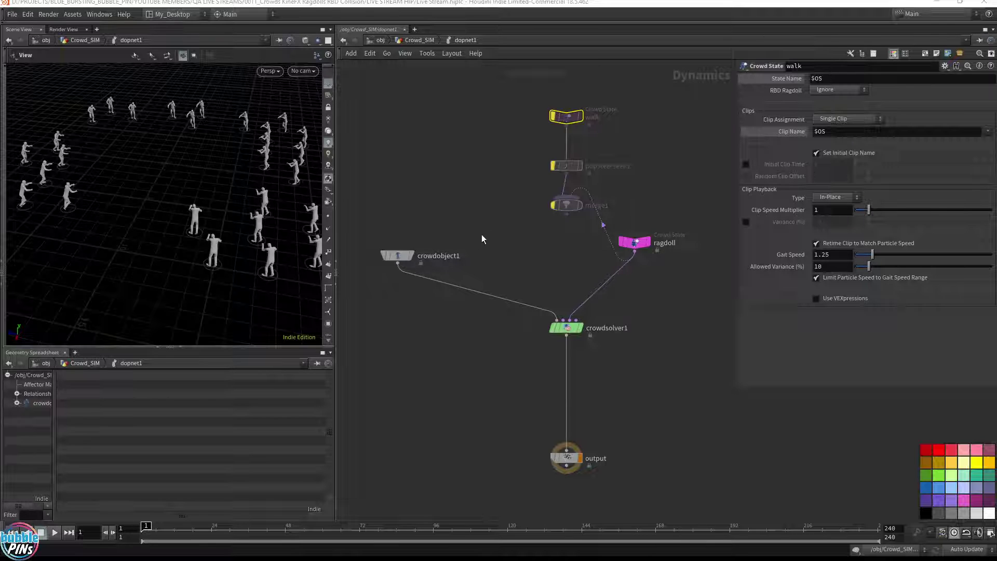
scroll(500, 226, "down", 2)
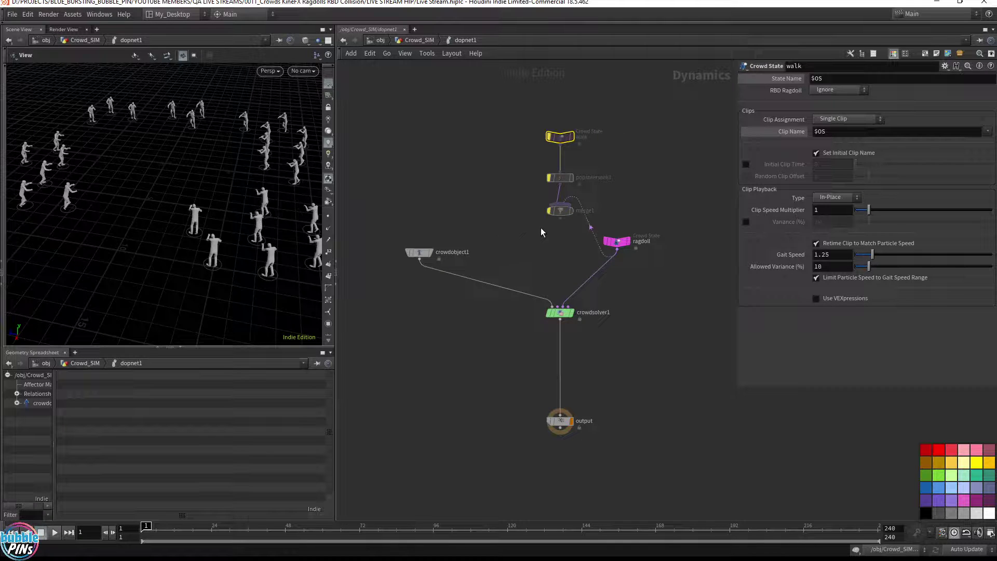
left_click_drag(540, 228, 615, 74)
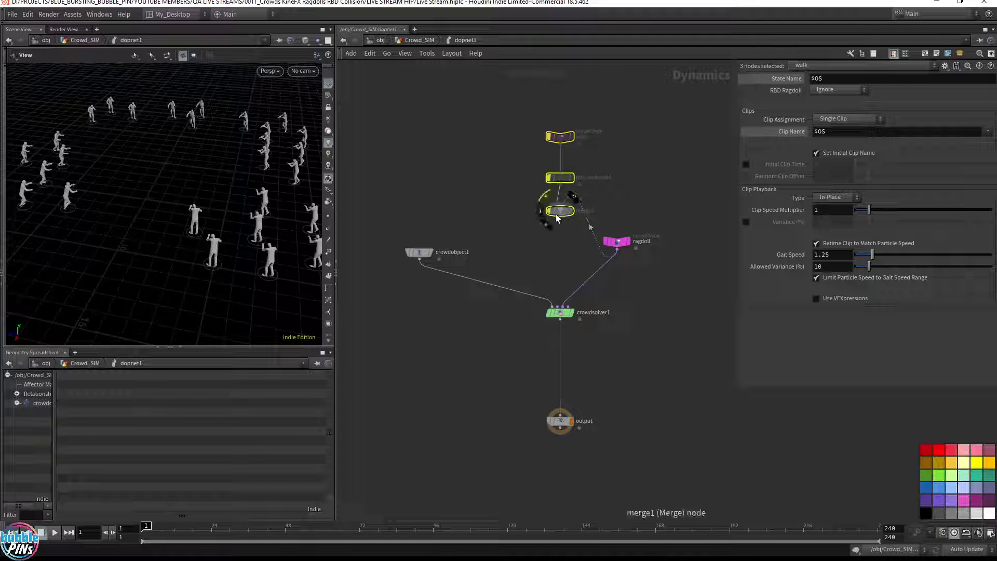
left_click_drag(557, 218, 556, 143)
left_click_drag(620, 248, 563, 200)
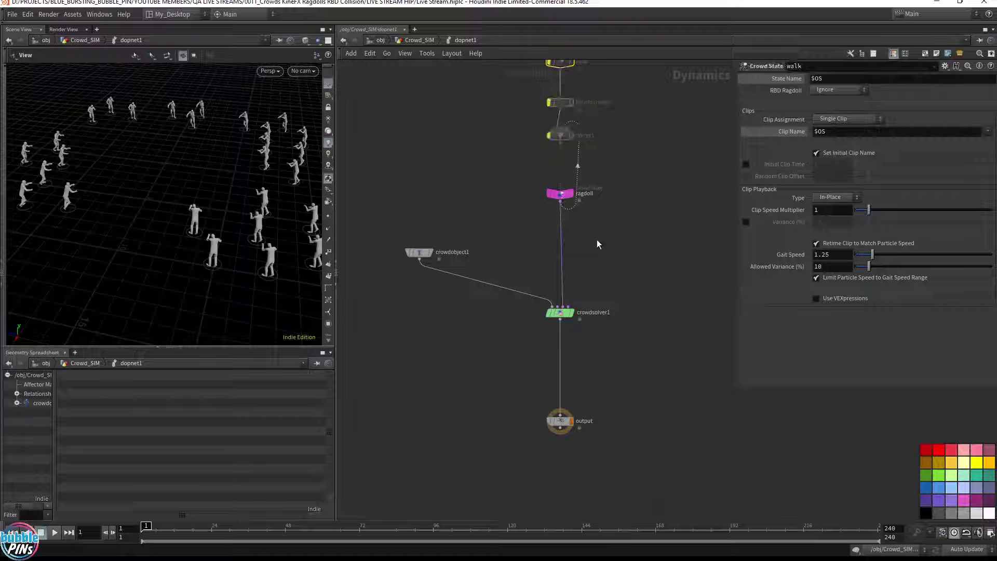
left_click_drag(420, 255, 367, 235)
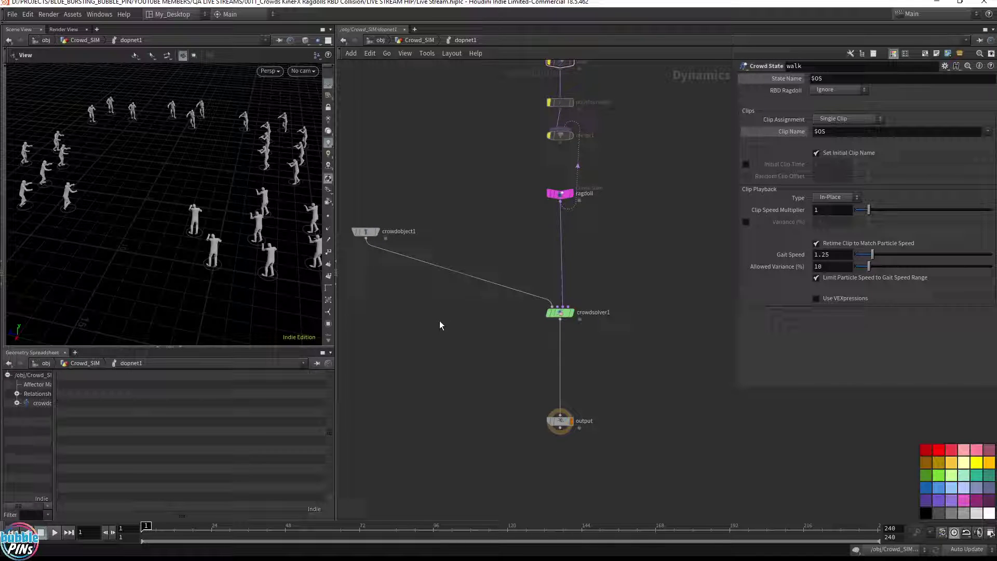
Add a Constraint Network node to dopnet1 and insert it between crowdobject1 and crowdsolver1.
key("Tab")
type("cons")
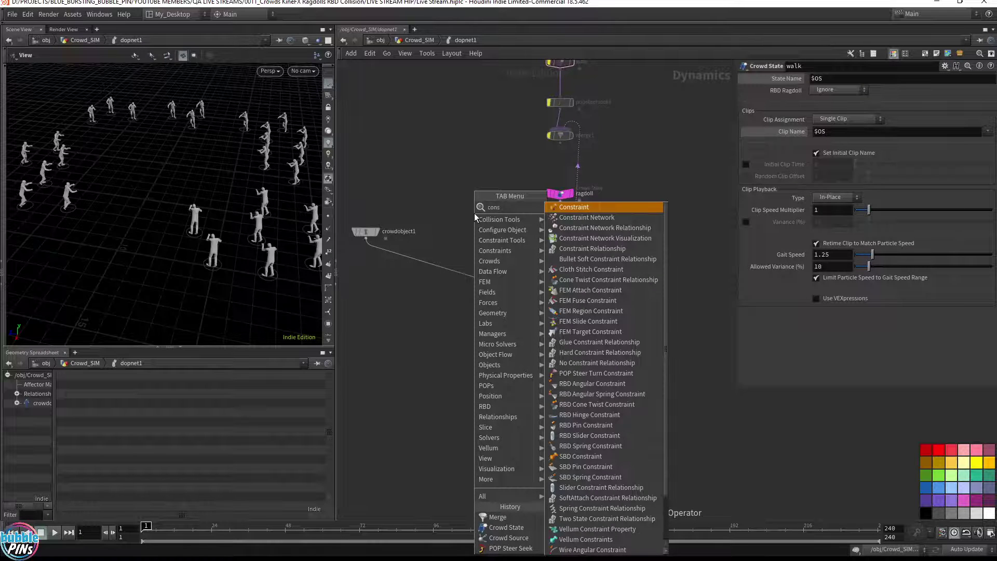
type("train net")
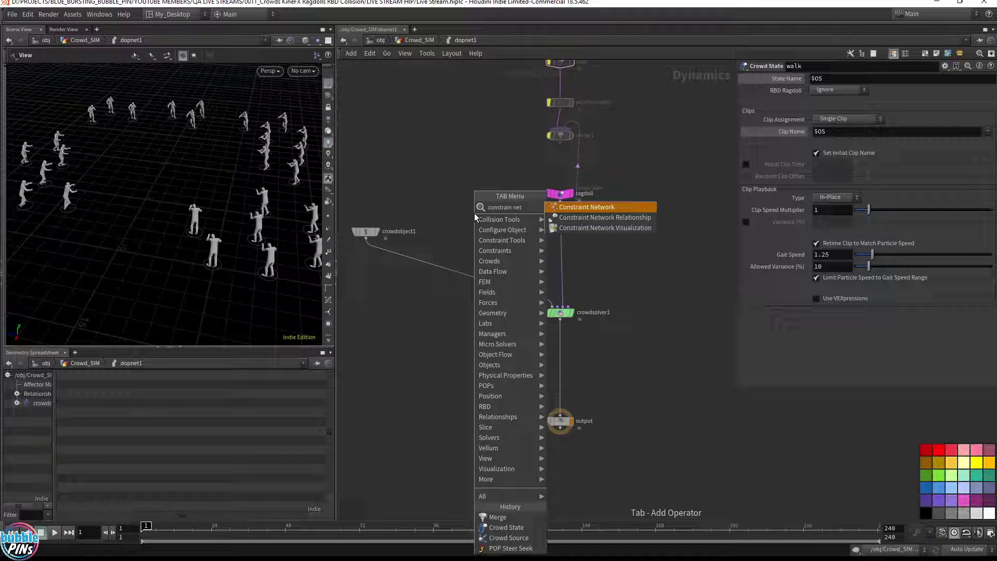
key("Return")
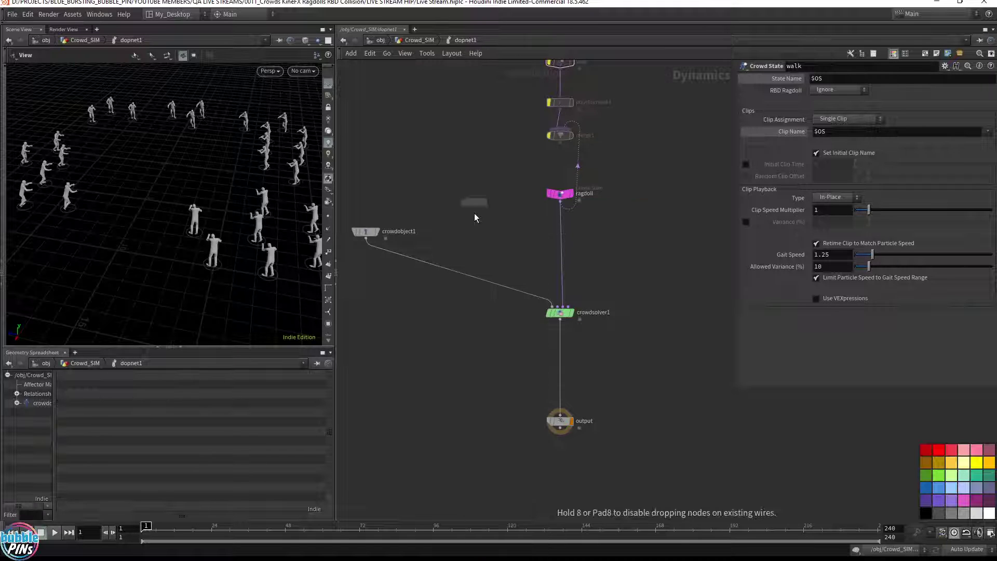
left_click(437, 328)
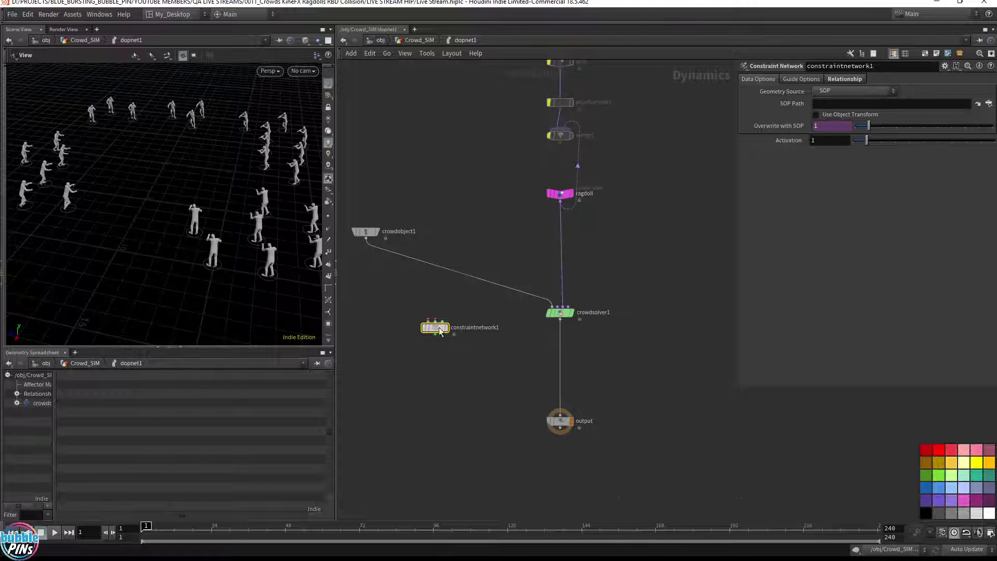
left_click_drag(432, 332, 435, 347)
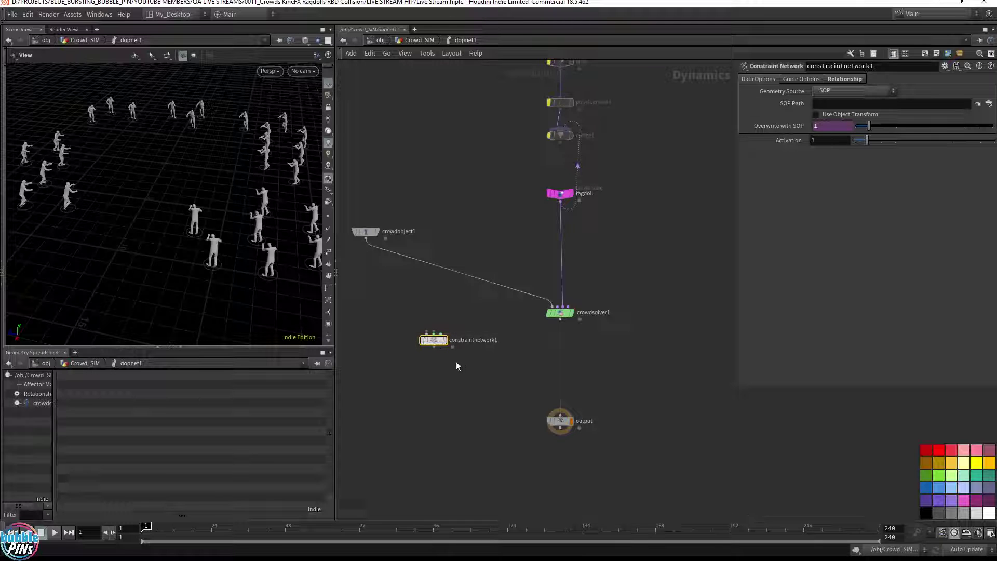
mouse_move(436, 345)
left_click_drag(436, 345, 433, 370)
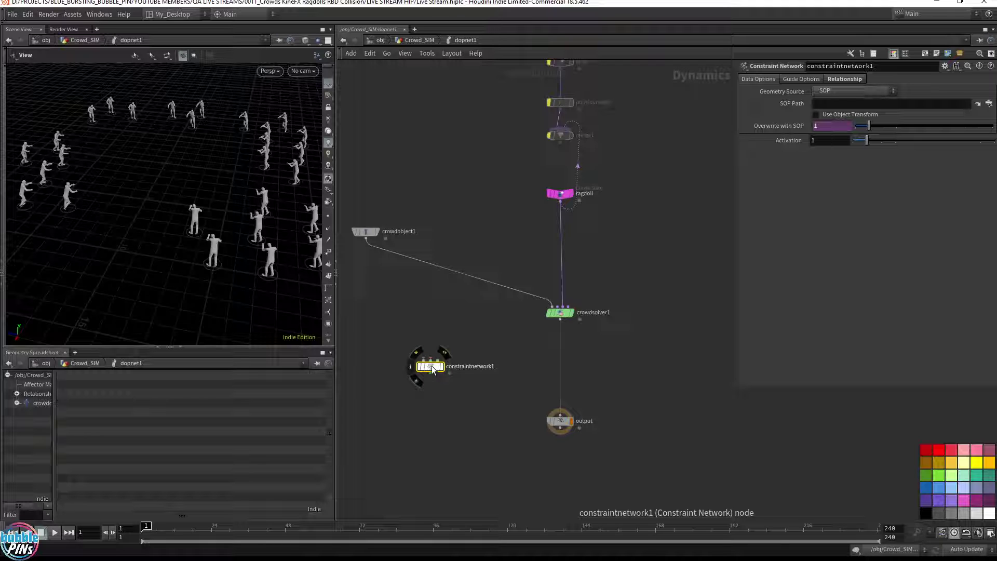
left_click_drag(433, 370, 386, 268)
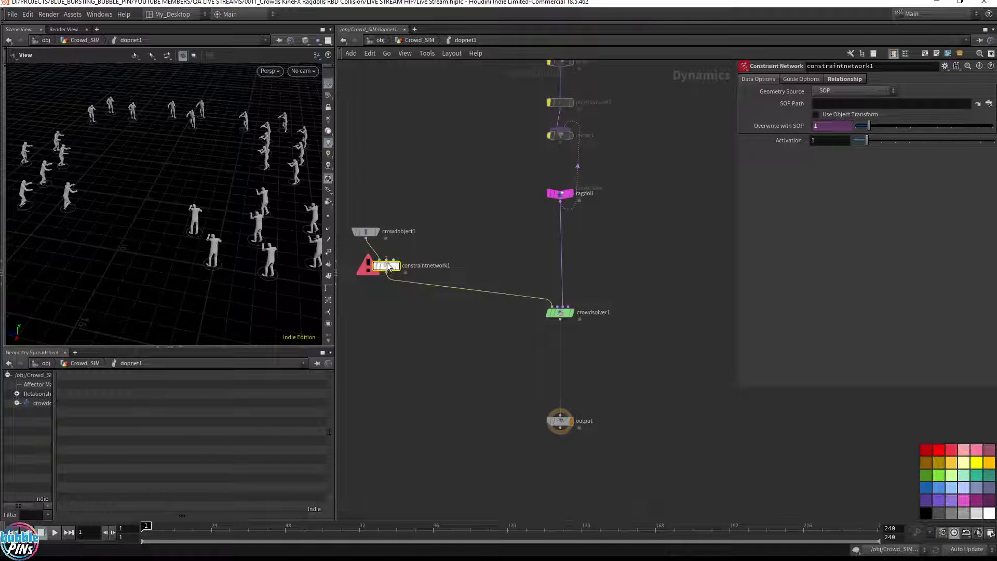
left_click(439, 187)
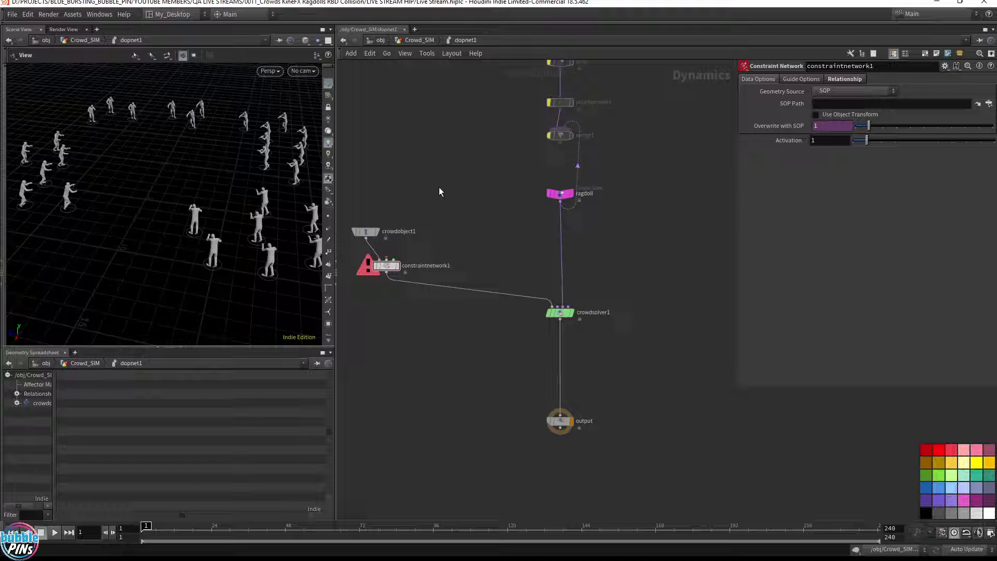
Add a Hard Constraint Relationship node to dopnet1, wire it into constraintnetwork1's second input, and place it well above the network node.
key("Tab")
type("pin")
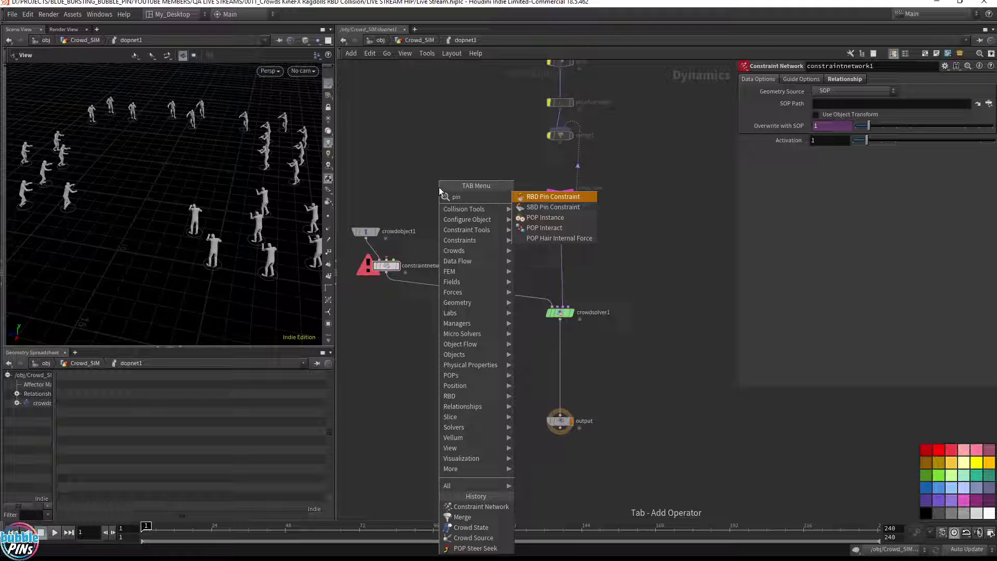
key("BackSpace")
key("BackSpace")
key("BackSpace")
type("hard")
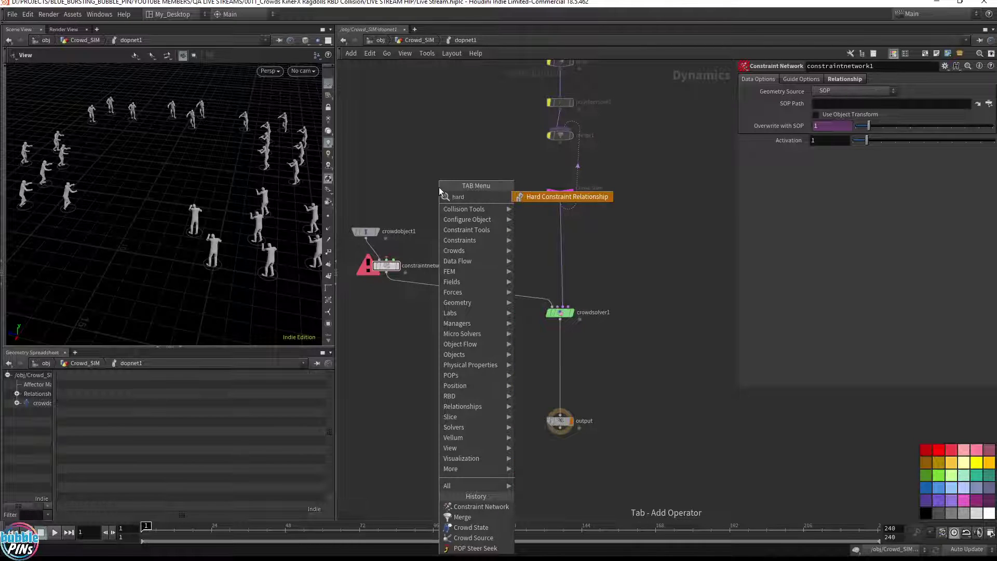
key("Return")
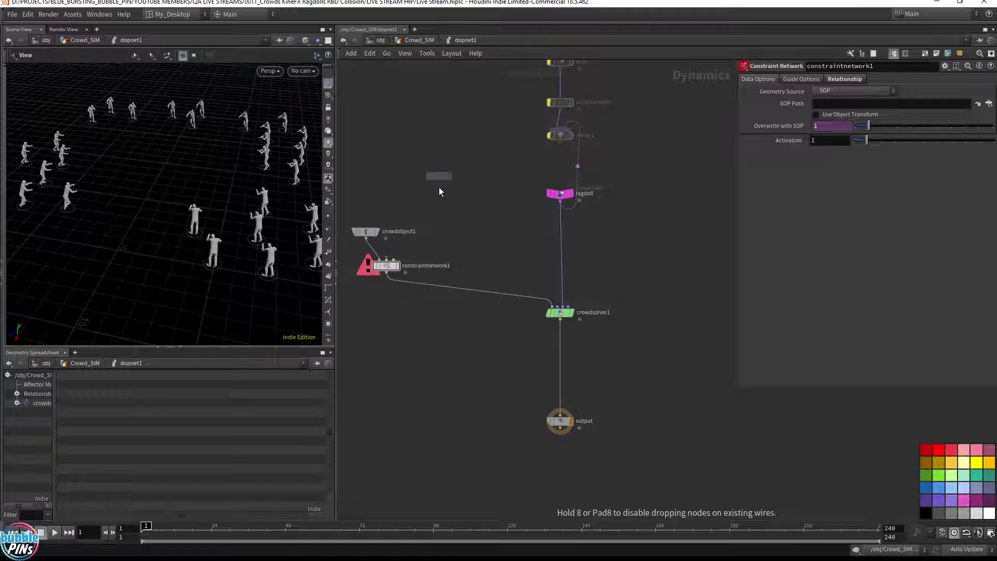
left_click(423, 196)
left_click_drag(386, 270, 400, 271)
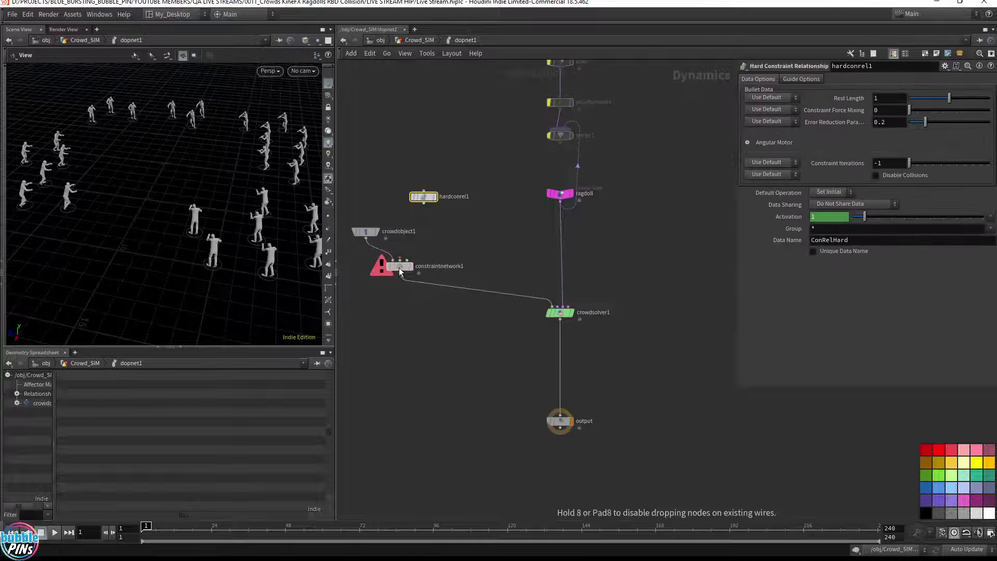
left_click_drag(424, 202, 402, 258)
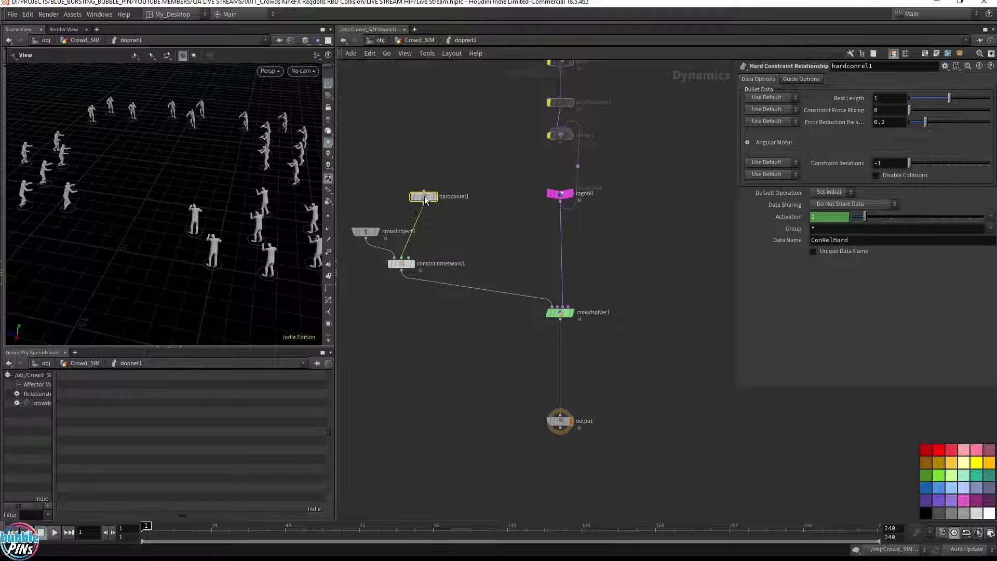
left_click_drag(425, 199, 420, 150)
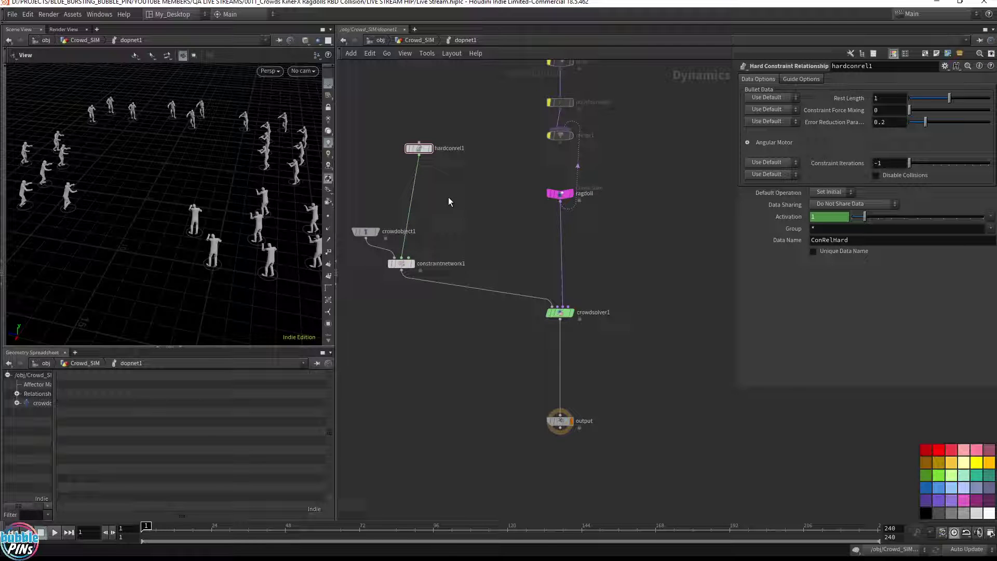
Add a Cone Twist Constraint Relationship node beside hardconrel1.
key("Tab")
type("cone tw")
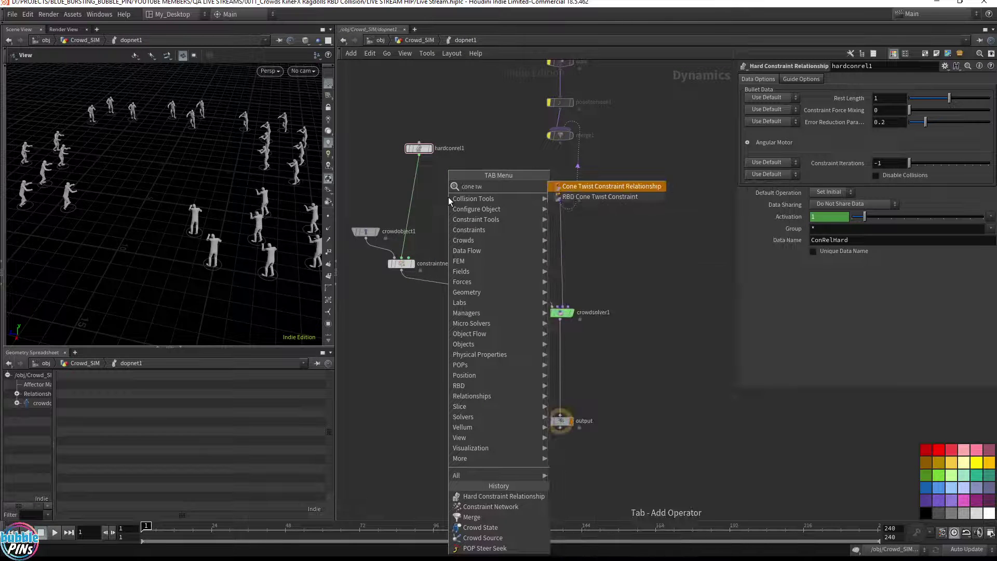
key("Return")
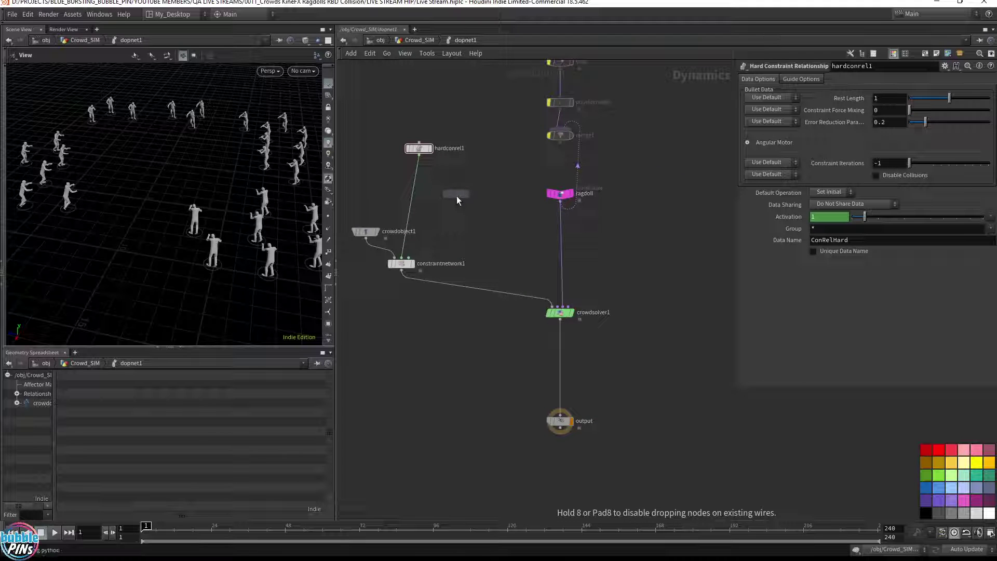
left_click(451, 168)
Insert a Merge between hardconrel1 and constraintnetwork1, wire conetwistconrel1 into it, and move crowdobject1 clear of the merge.
key("Tab")
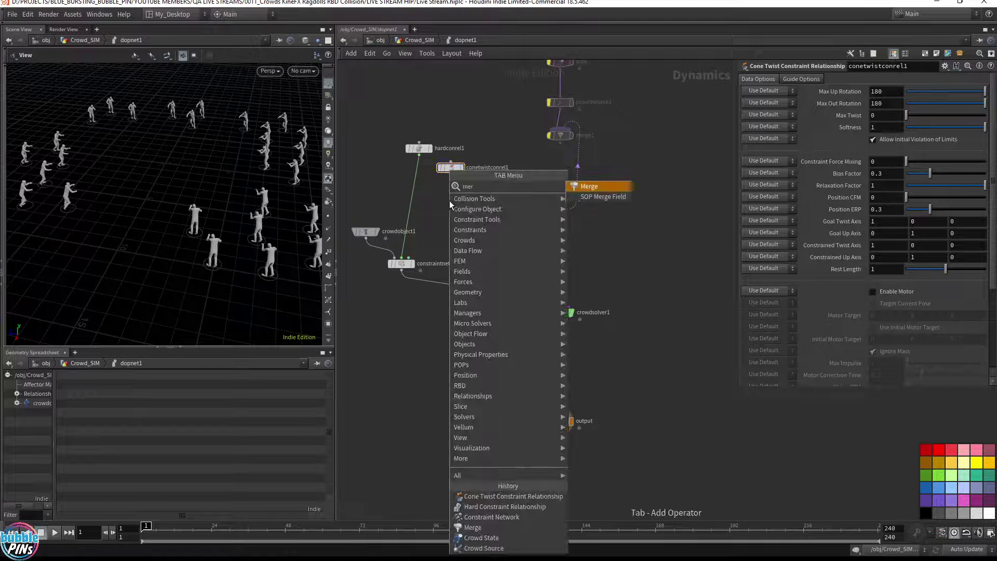
key("Escape")
left_click(414, 218)
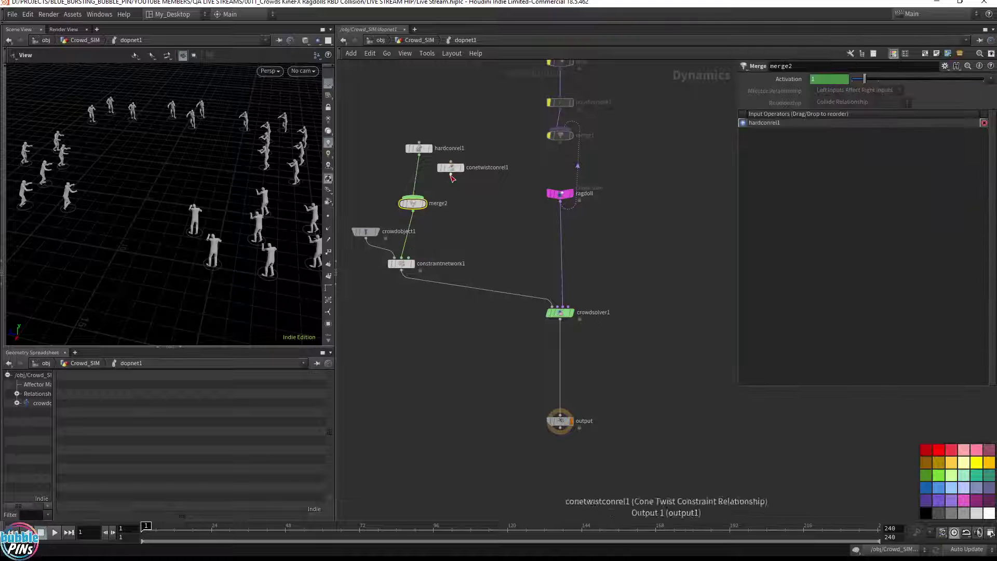
middle_click_drag(371, 179, 391, 180)
left_click_drag(390, 230, 357, 205)
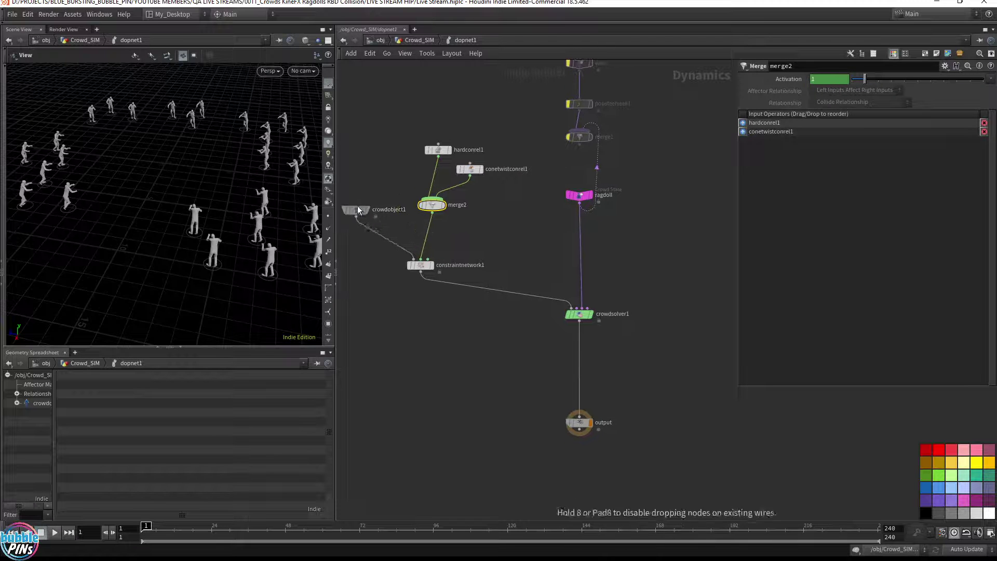
double_click(388, 210)
left_click(391, 173)
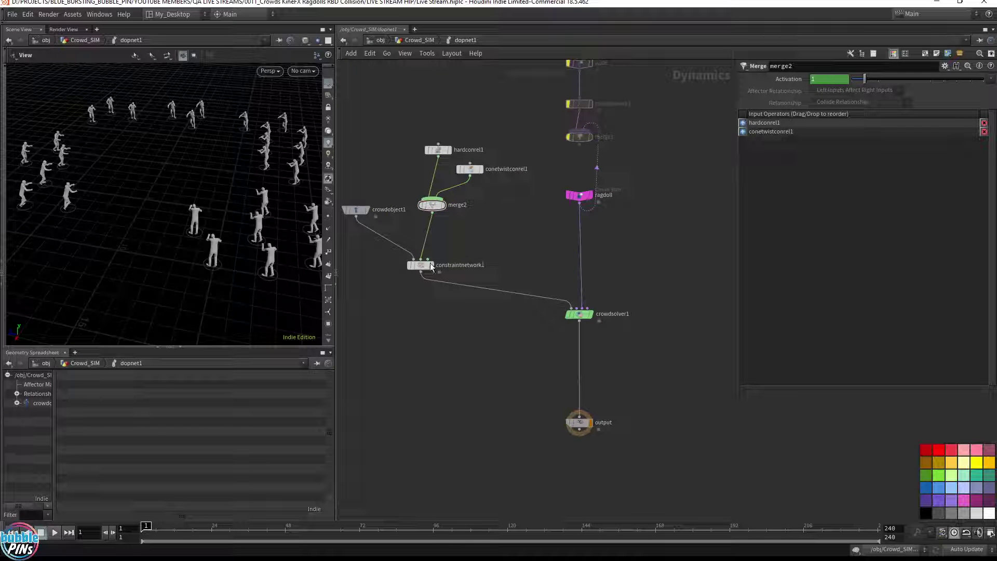
Compare hardconrel1's data name with the constraint_name values on OUT_Crowd_Constraints, and return to dopnet1.
left_click_drag(406, 131, 442, 177)
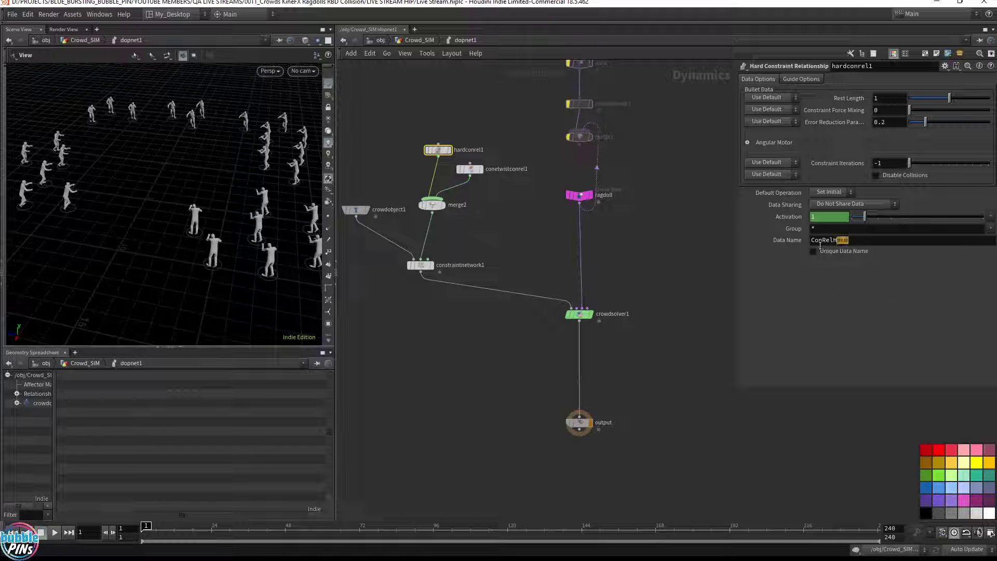
left_click_drag(849, 240, 784, 248)
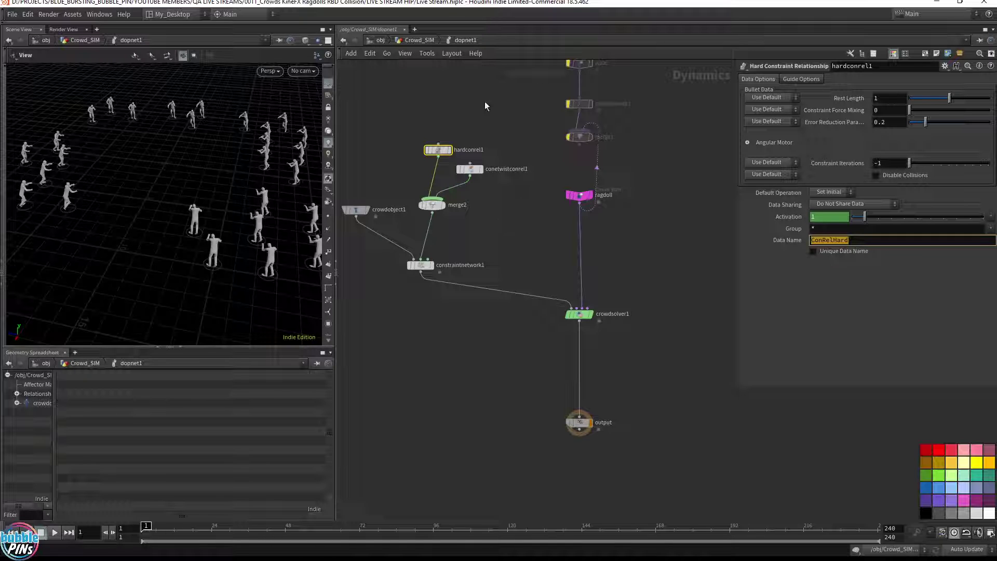
left_click(409, 42)
left_click(499, 309)
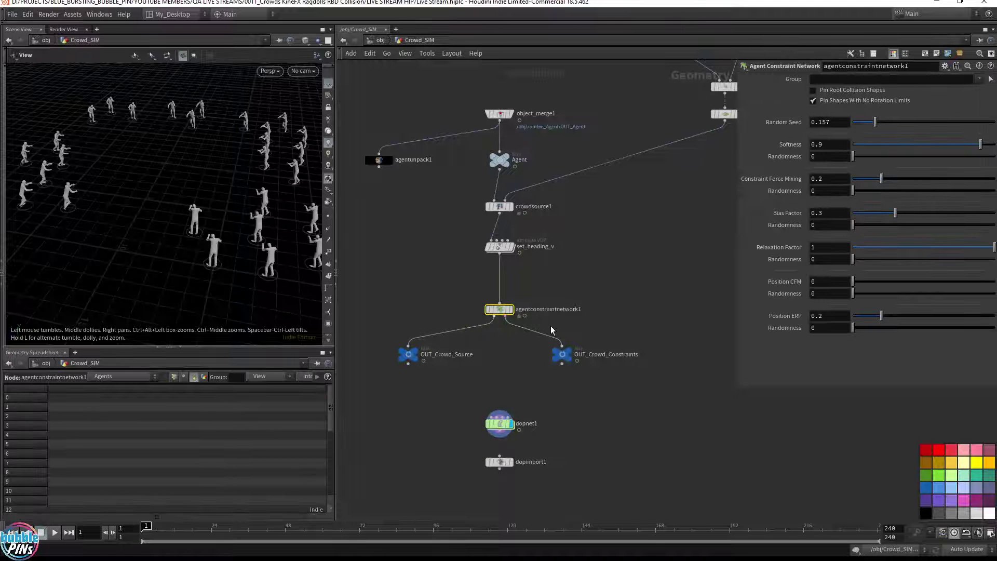
left_click(563, 354)
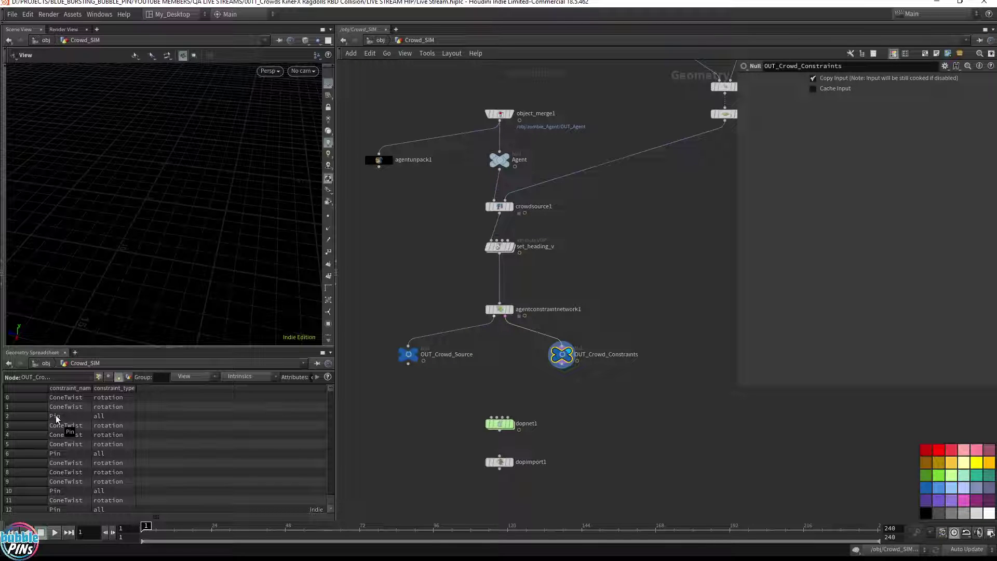
double_click(499, 423)
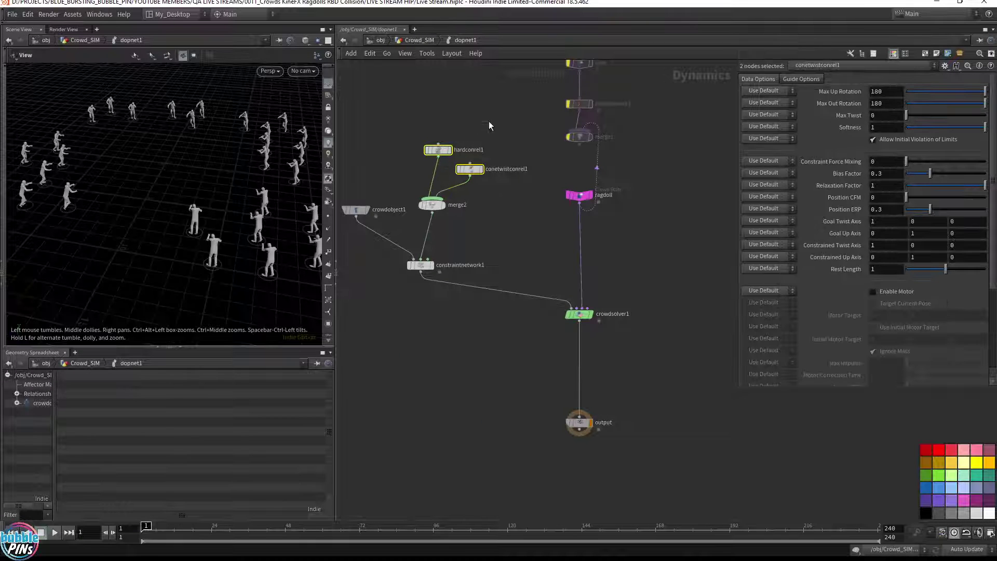
Set the data name of hardconrel1 to Pin.
left_click(487, 155)
left_click_drag(474, 118, 431, 157)
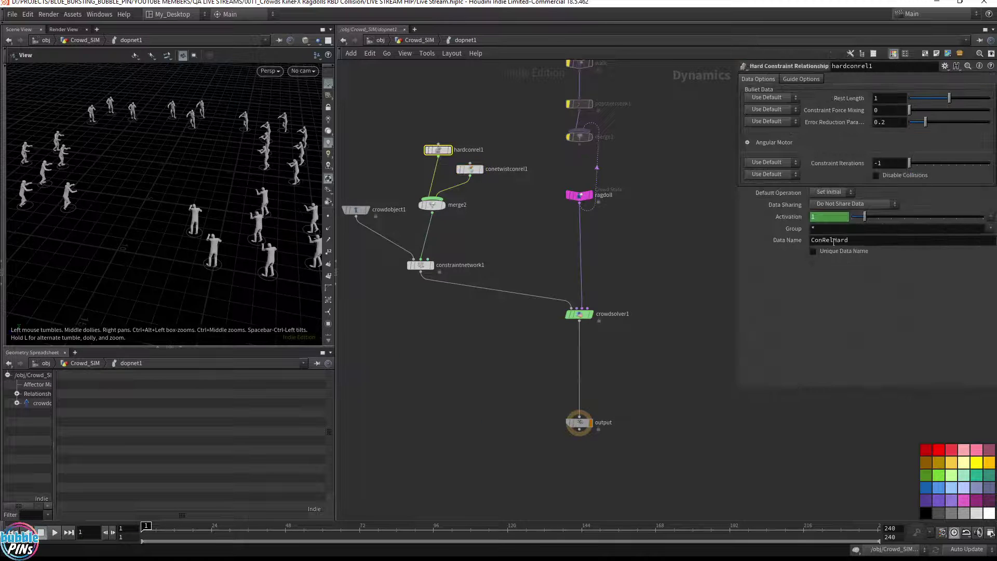
left_click_drag(862, 240, 718, 237)
type("Pin")
key("Return")
Set the data name of conetwistconrel1 to ConeTwist.
left_click_drag(491, 187, 455, 155)
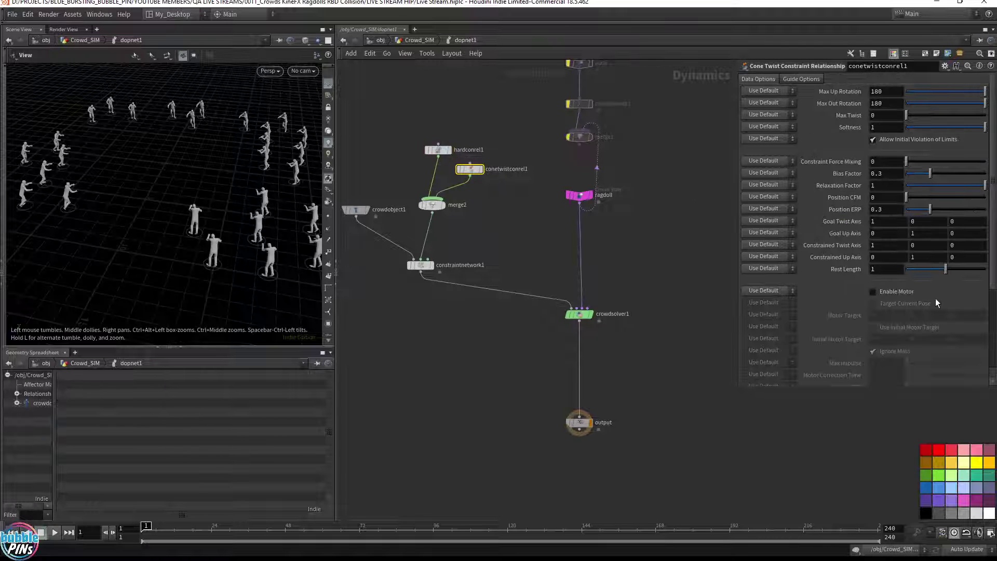
scroll(935, 298, "down", 5)
left_click_drag(882, 369, 714, 369)
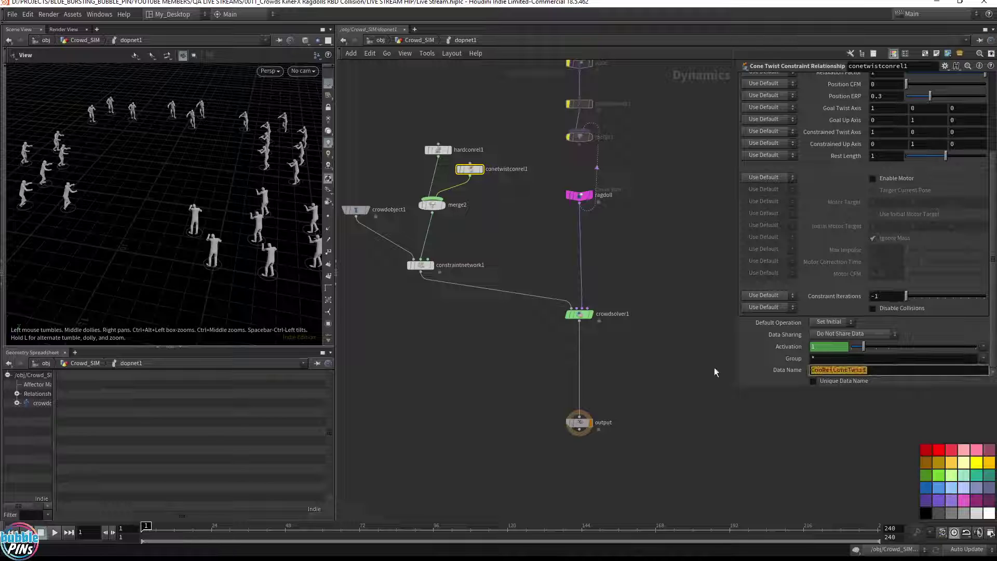
type("ConeTwist")
key("Return")
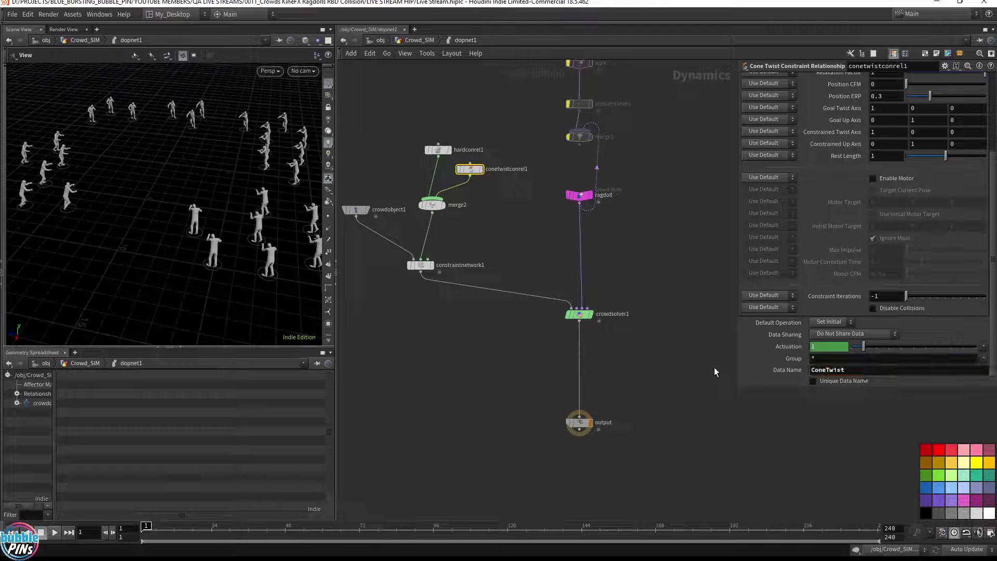
Check the constraint names on OUT_Crowd_Constraints against the new data names, and reopen dopnet1.
left_click(428, 42)
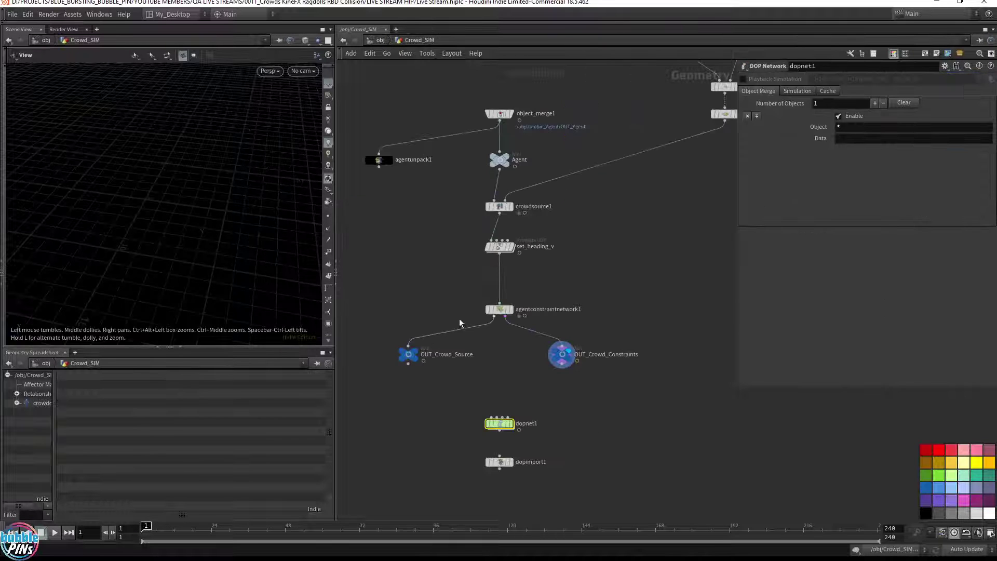
left_click(565, 355)
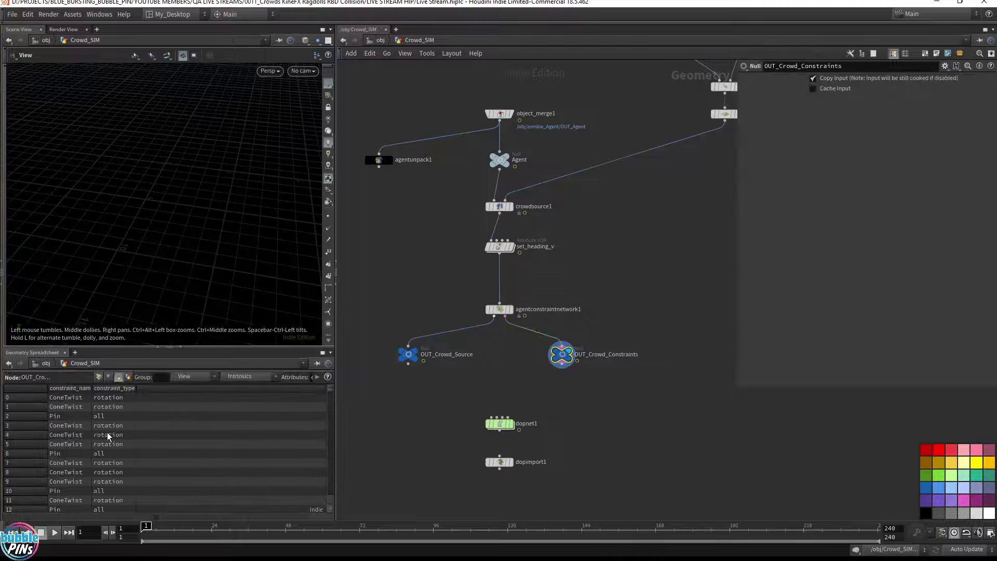
double_click(499, 423)
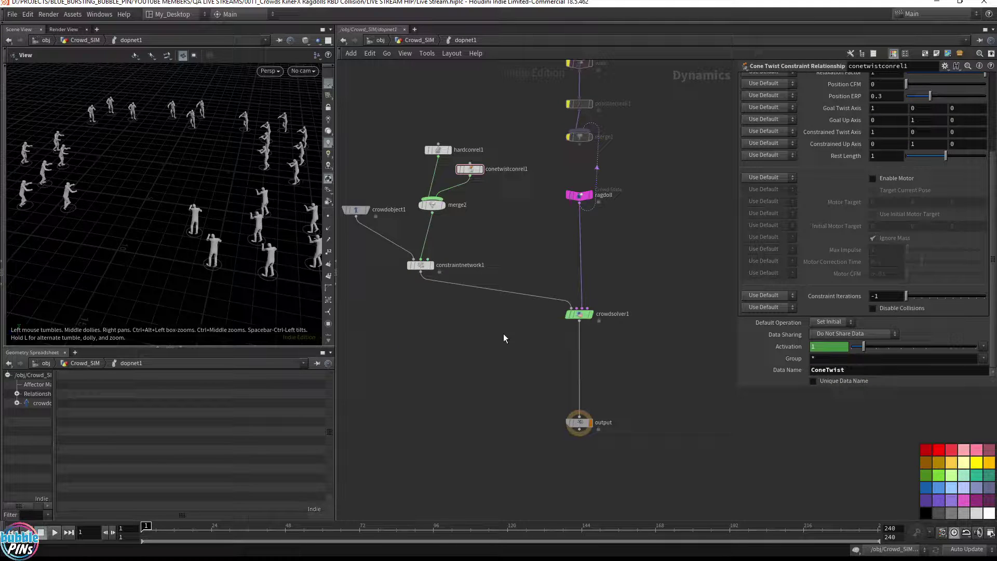
Add a Gravity Force node between crowdsolver1 and output.
key("Tab")
type("grav")
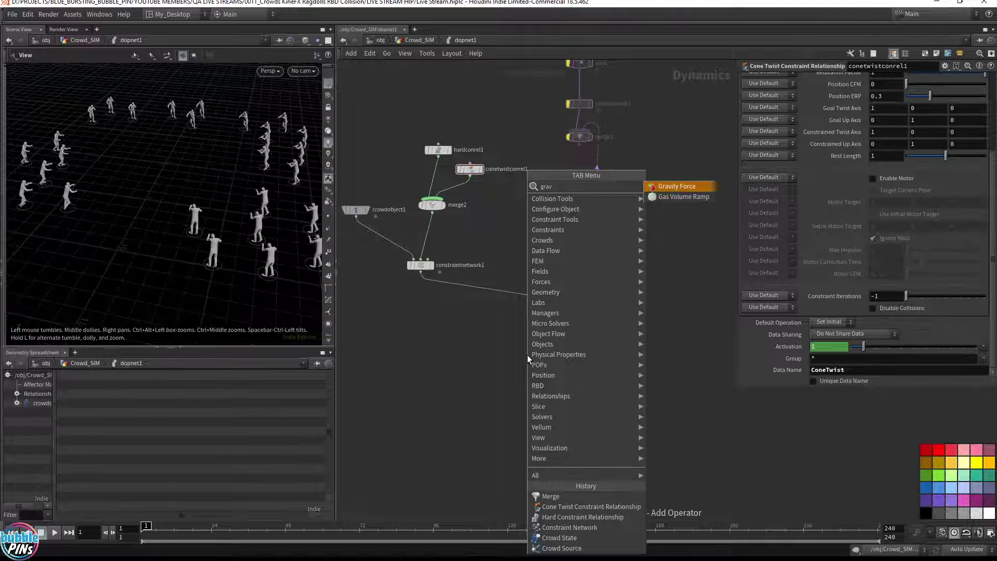
key("Return")
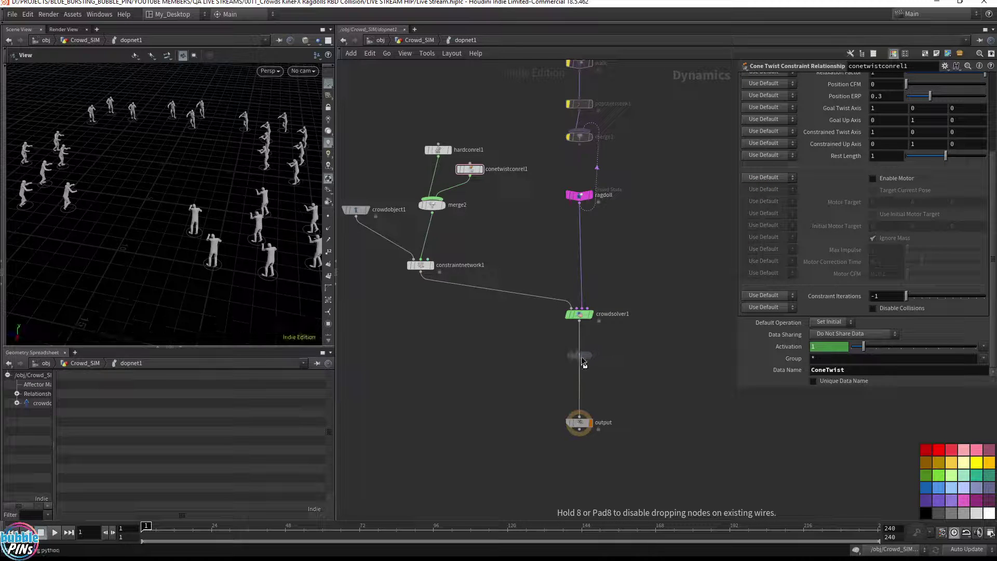
left_click(581, 356)
Insert a Merge between the gravity node and output, and wire a new Ground Plane into it.
key("Tab")
type("merge")
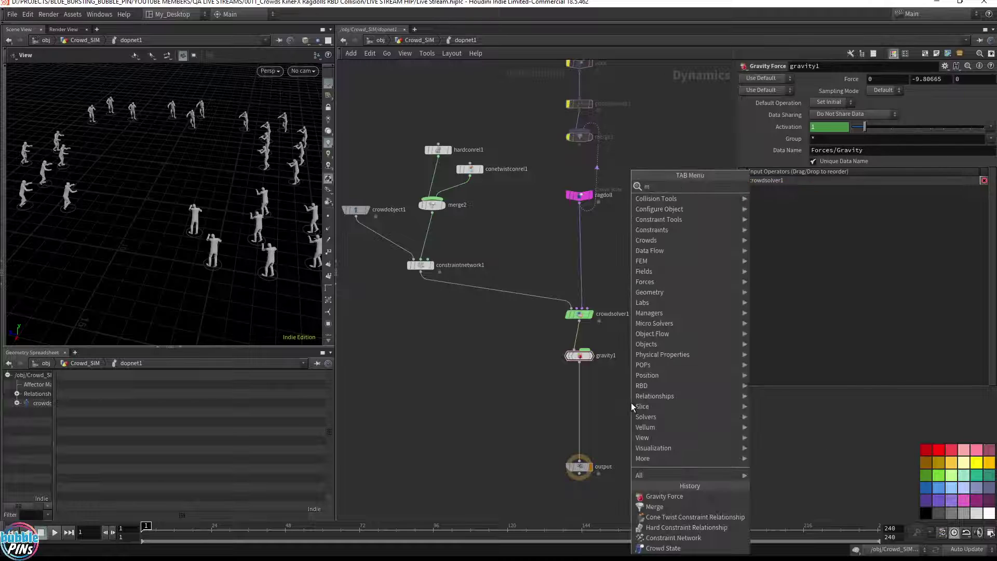
key("Return")
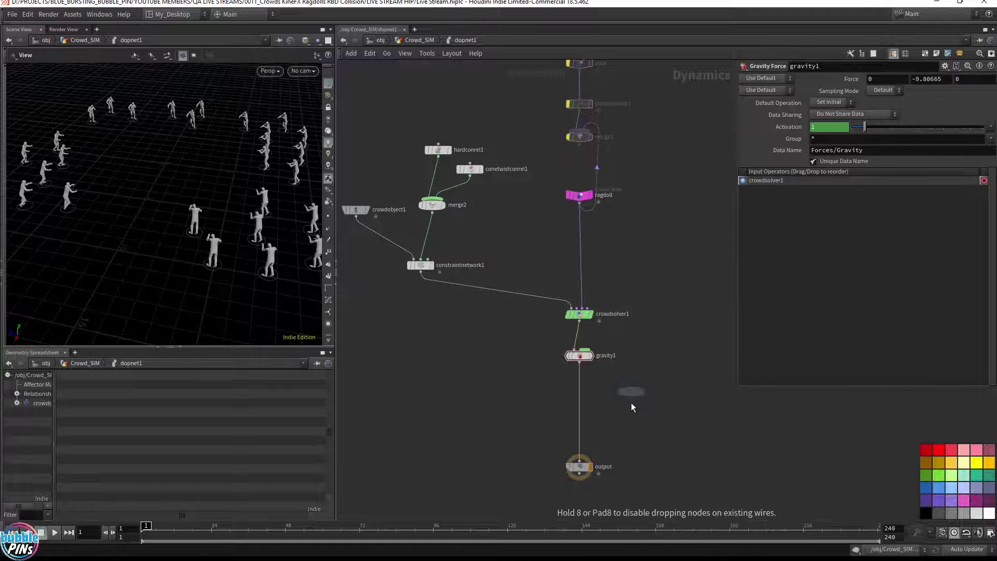
left_click(580, 416)
key("Tab")
type("ground")
key("Return")
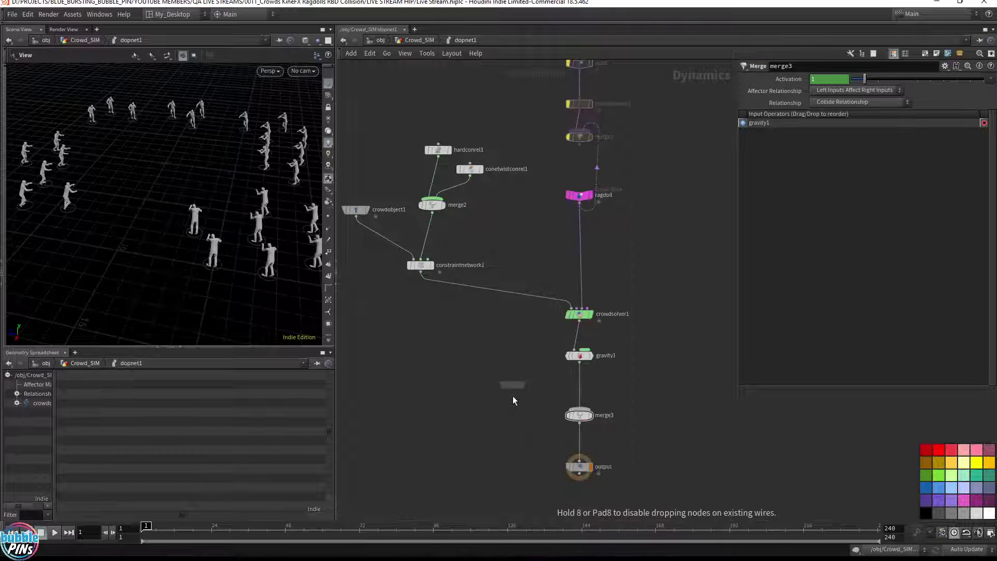
left_click(456, 357)
left_click_drag(456, 363, 575, 425)
left_click(577, 415)
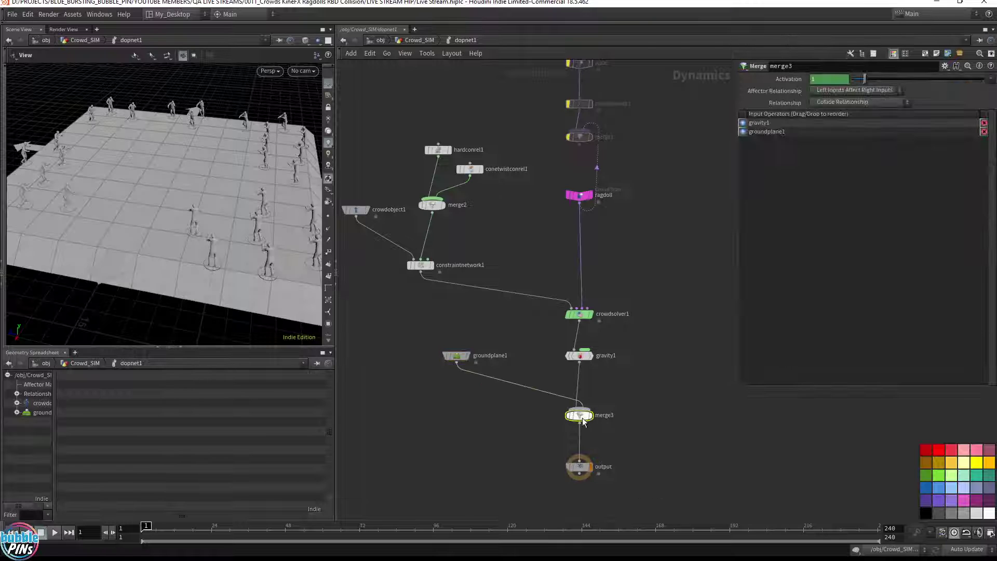
Move groundplane1 above gravity1 in merge3's input order, play the simulation from a low side view, and rewind it.
left_click(748, 132)
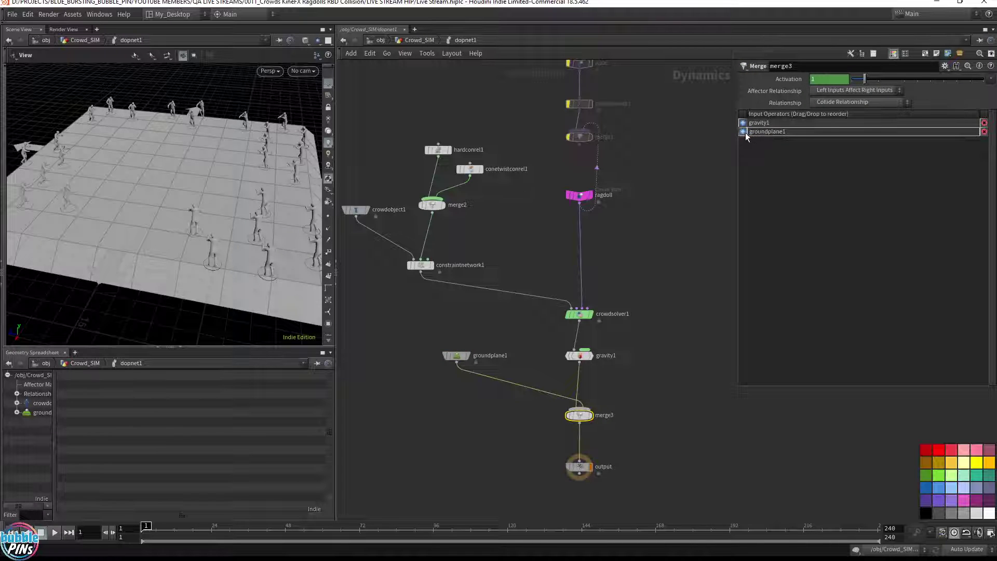
left_click_drag(747, 134, 748, 123)
left_click_drag(287, 186, 301, 117)
key("Up")
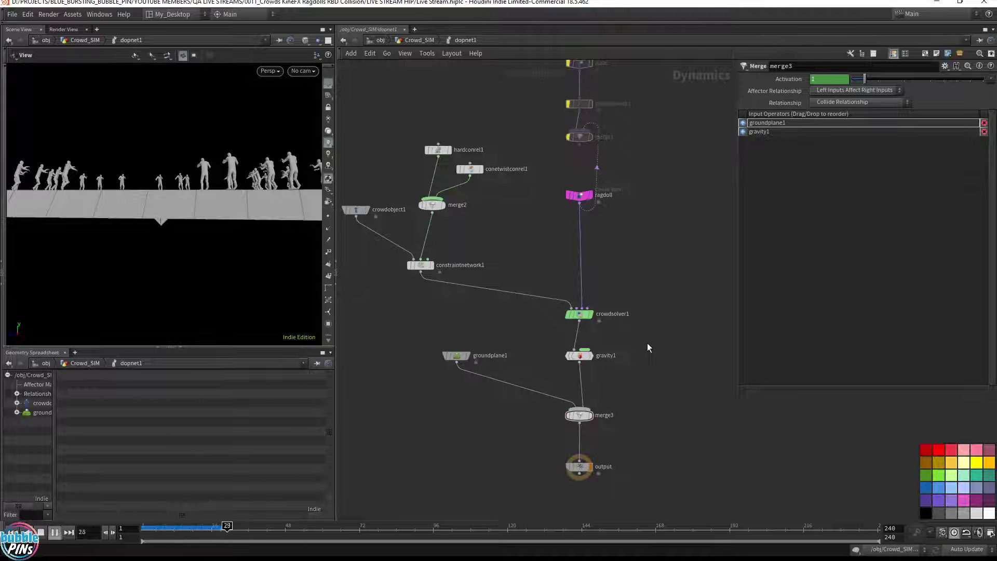
key("ctrl+Up")
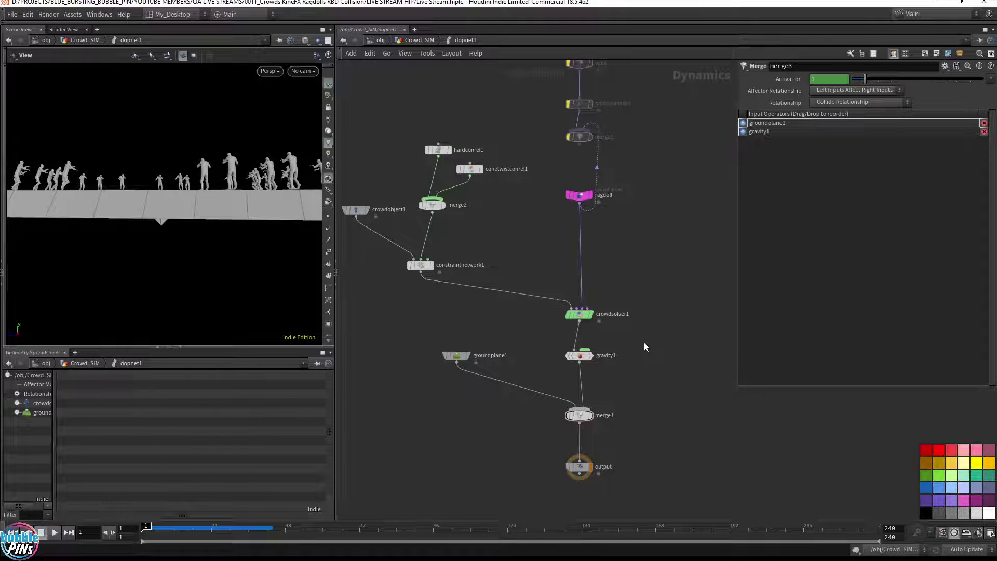
Return to an elevated view of the crowd and move crowdsolver1 farther above gravity1 in the network.
left_click_drag(244, 129, 260, 194)
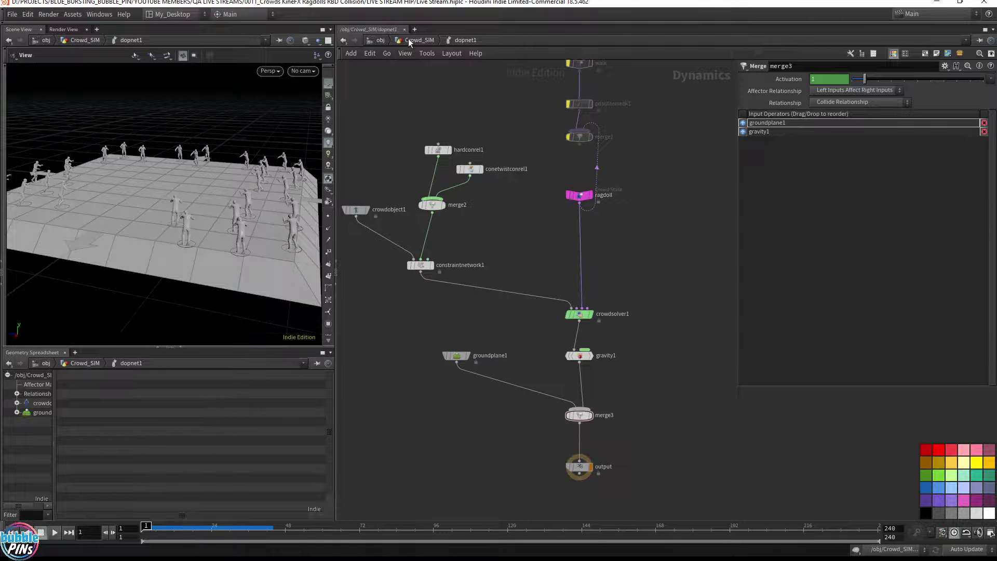
mouse_move(583, 319)
left_click_drag(577, 310, 577, 291)
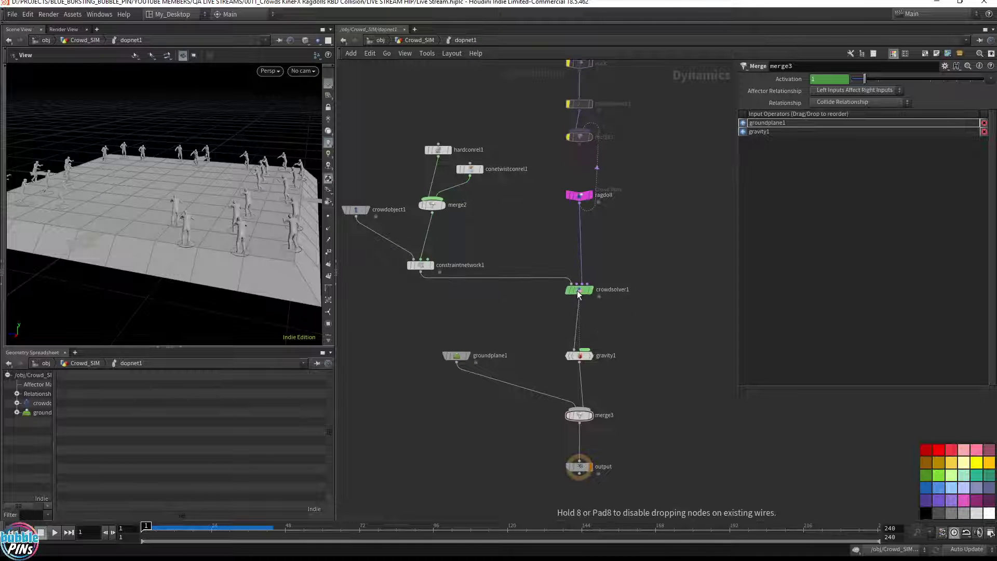
Arrange hardconrel1, conetwistconrel1, merge2 and constraintnetwork1 closer together, and raise crowdsolver1 slightly toward the ragdoll node.
left_click_drag(437, 205, 439, 217)
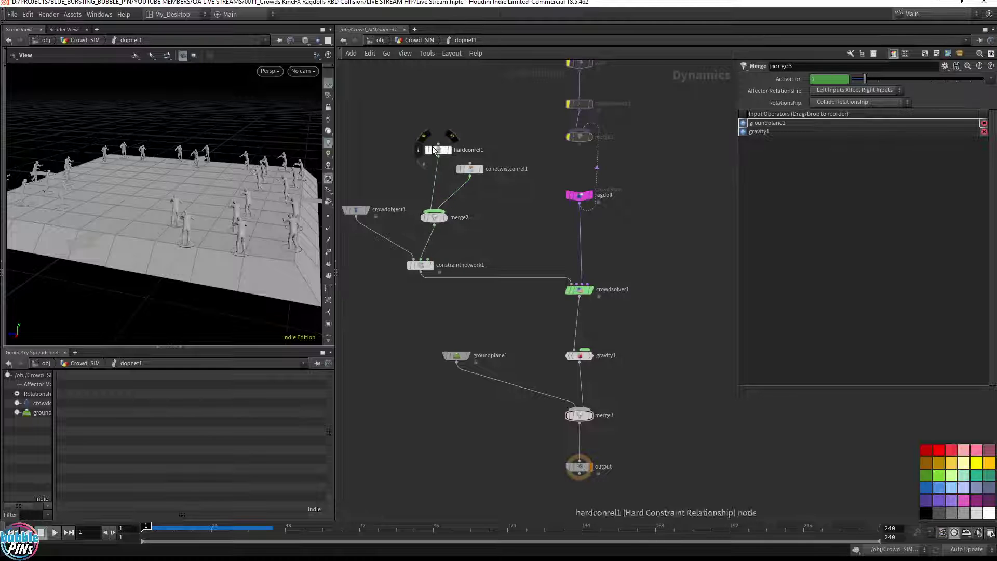
left_click_drag(433, 149, 464, 188)
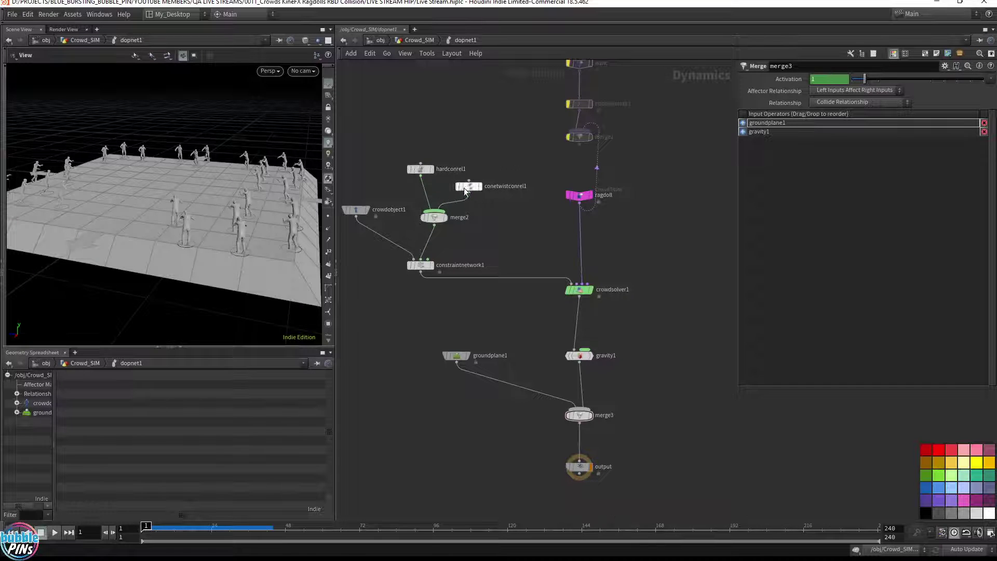
left_click_drag(419, 267, 402, 248)
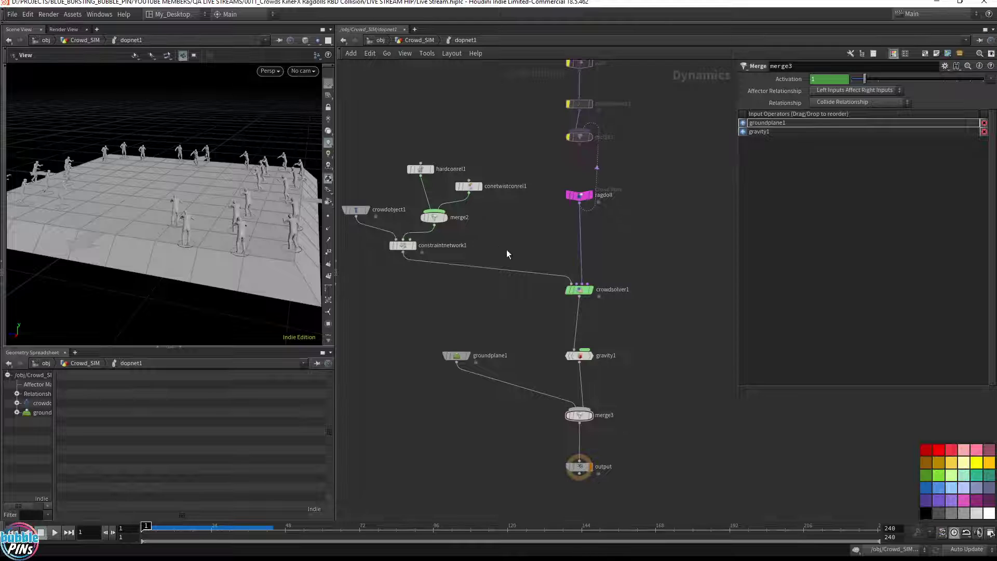
left_click_drag(575, 289, 572, 276)
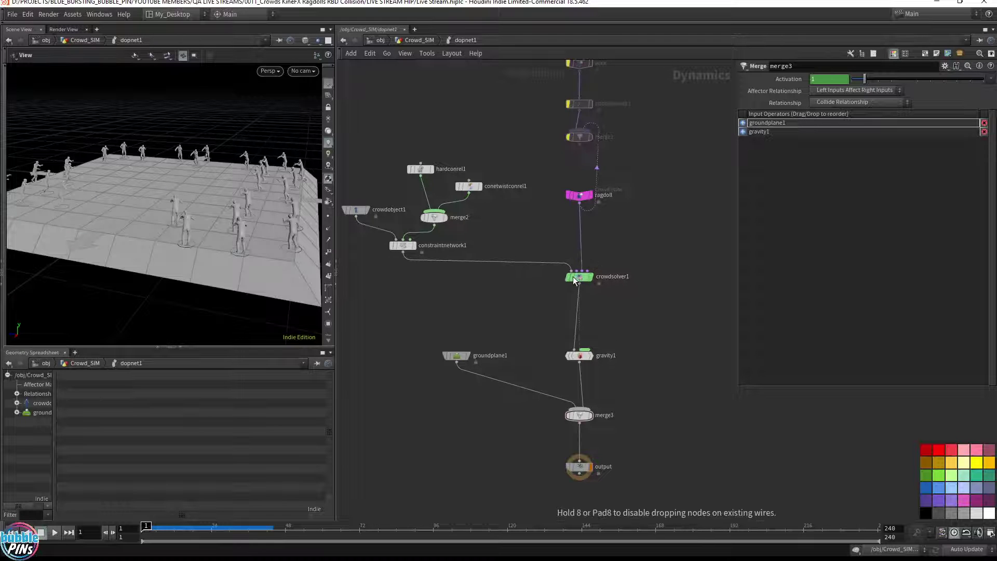
Shift gravity1, groundplane1, merge3 and output down to leave more room below crowdsolver1.
left_click_drag(426, 323, 530, 415)
left_click_drag(456, 355, 507, 383)
left_click_drag(482, 420, 584, 382)
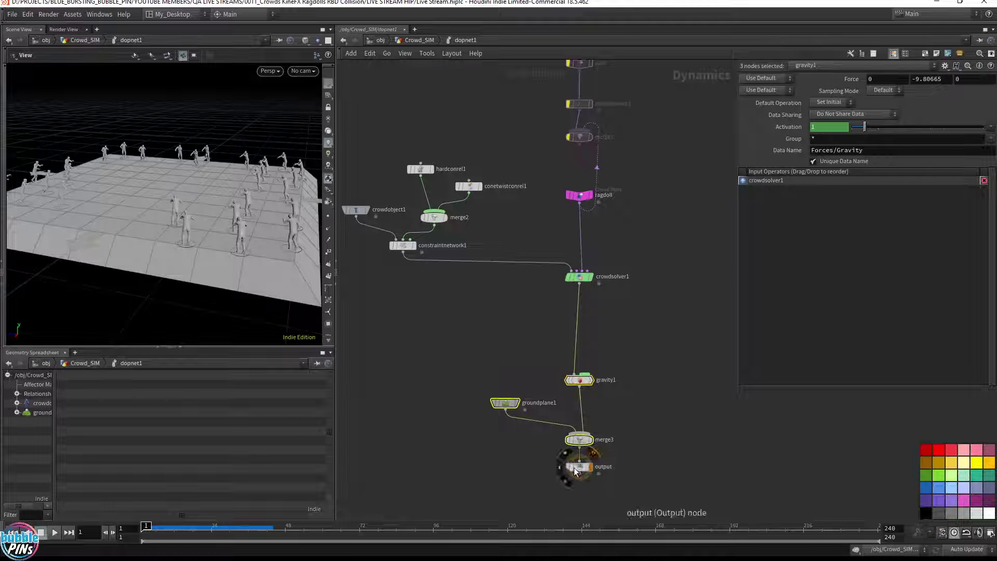
left_click_drag(575, 467, 574, 491)
left_click(581, 380)
key("Tab")
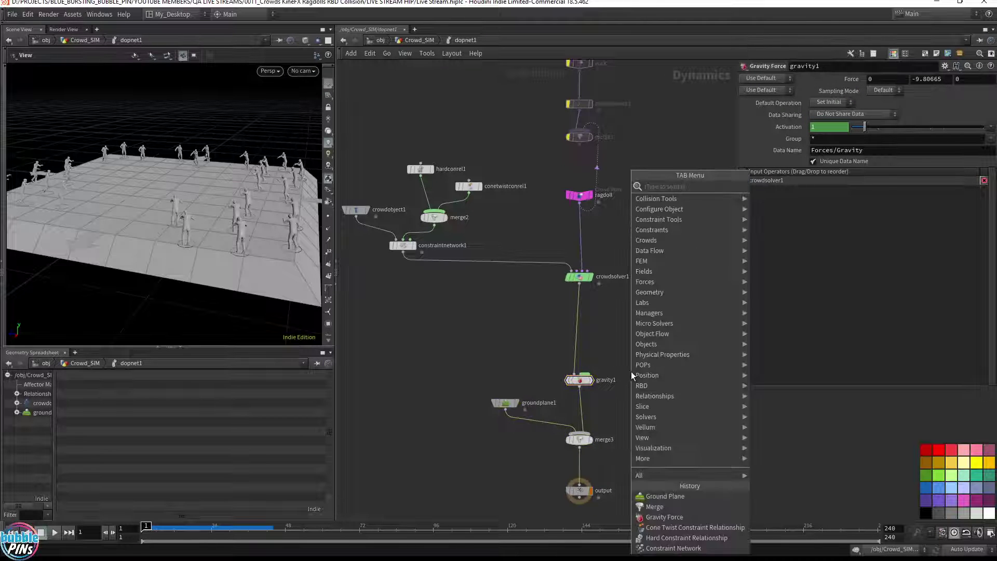
key("Escape")
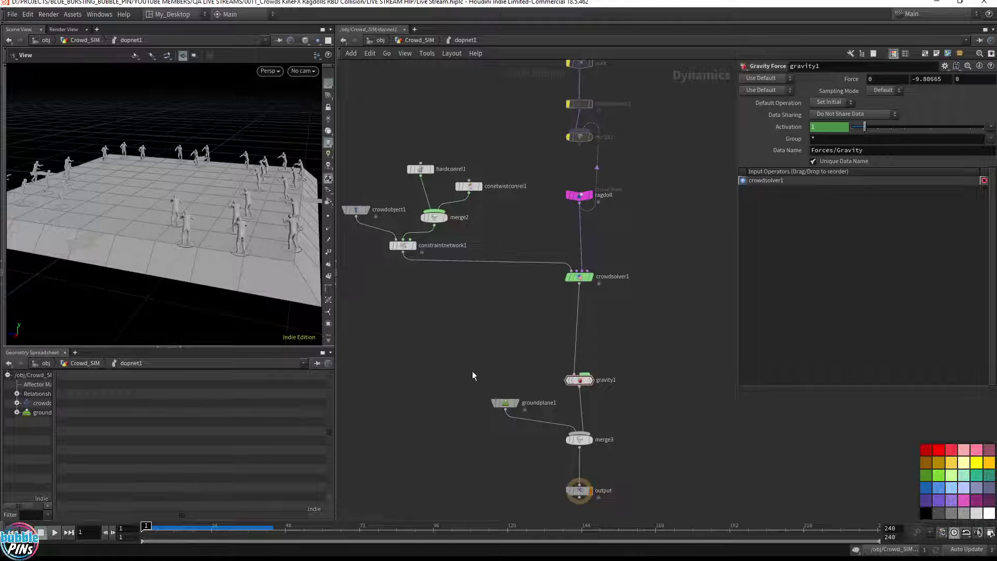
Add a Bullet Solver node and align it beside crowdsolver1.
left_click(579, 276)
key("f")
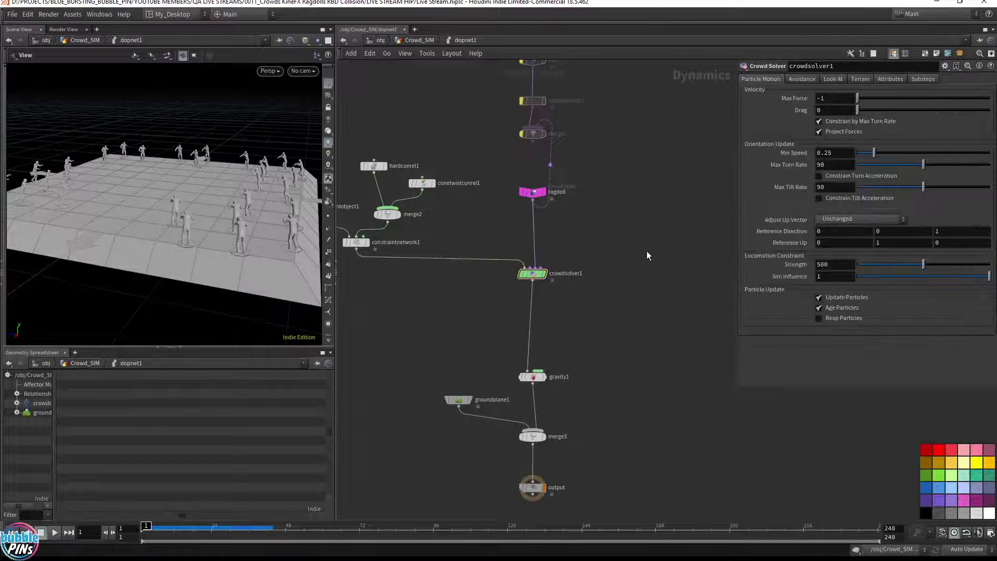
key("Tab")
type("bulle")
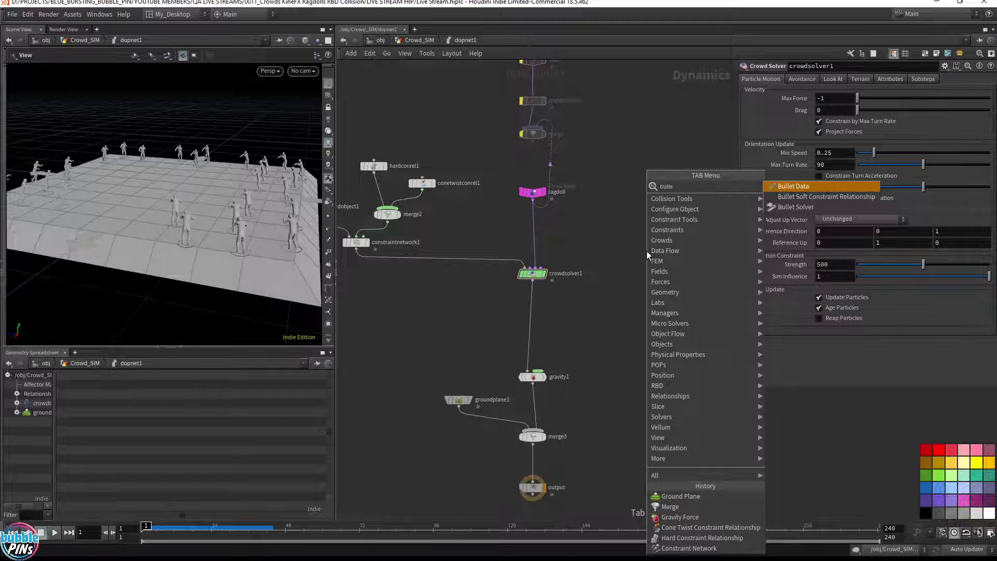
key("Down")
key("Down")
key("Return")
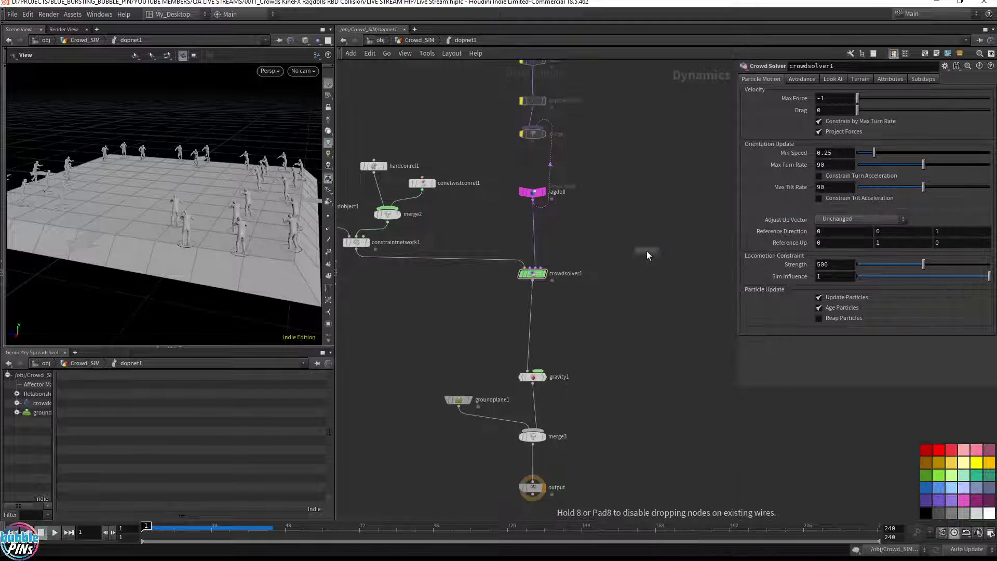
left_click(647, 251)
left_click_drag(646, 250, 649, 277)
Add a Multiple Solver node between crowdsolver1 and gravity1, leaving it unconnected.
key("Tab")
type("multi")
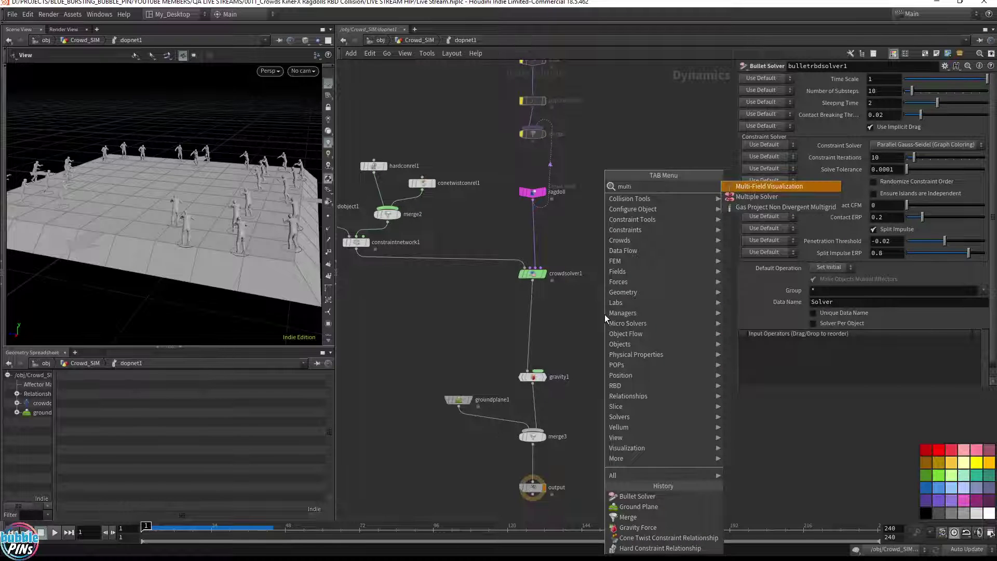
key("Return")
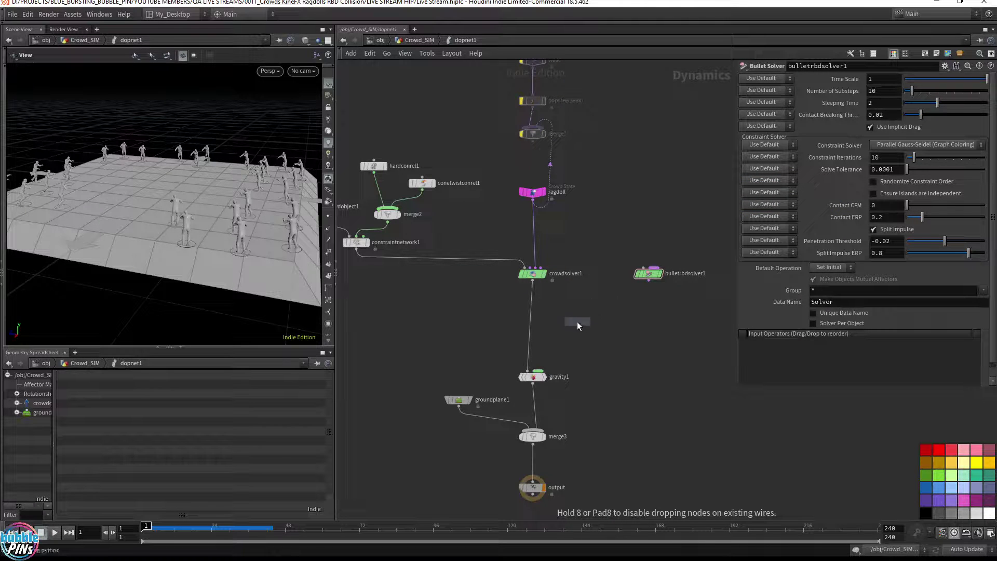
left_click(562, 318)
Wire crowdsolver1 and bulletrbdsolver1 into multisolver1's solver input, connect its output to gravity1, and align it under crowdsolver1.
left_click_drag(492, 283, 582, 314)
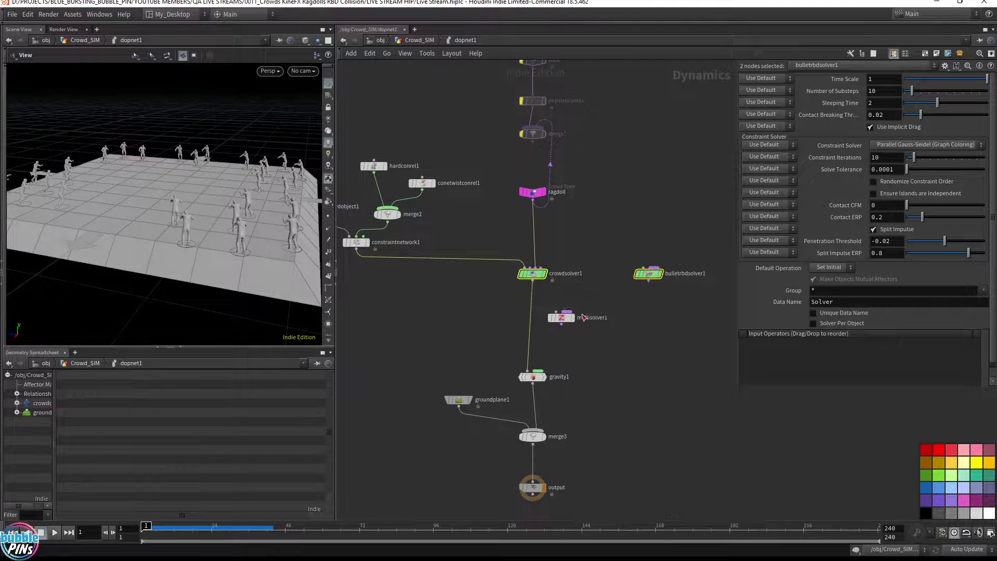
left_click(584, 317)
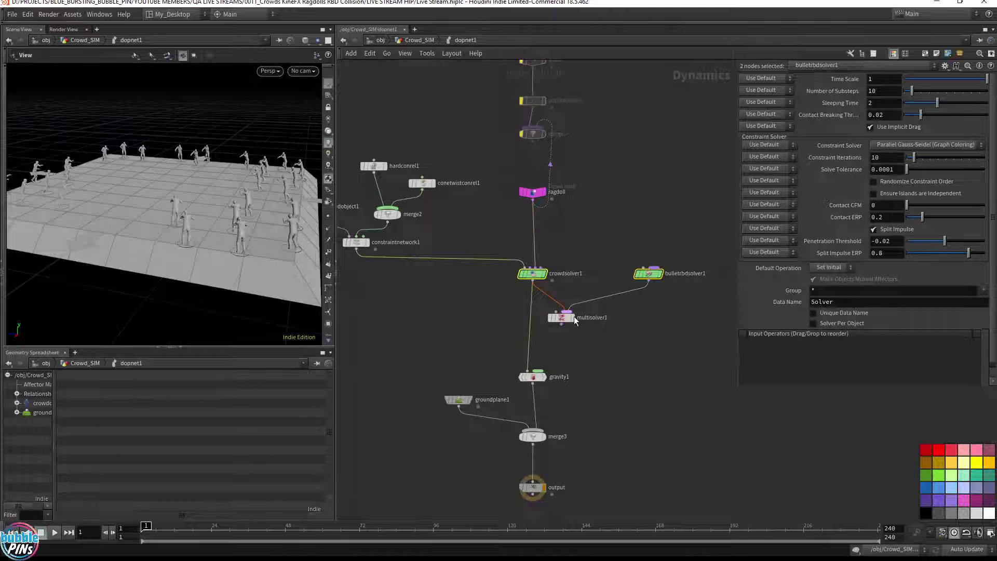
left_click_drag(561, 322, 533, 372)
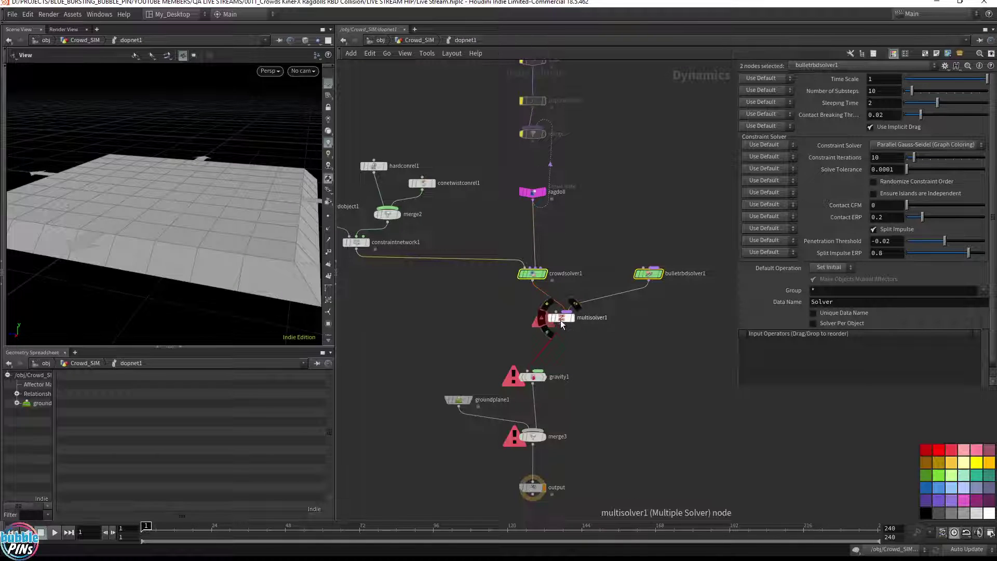
left_click_drag(561, 321, 532, 328)
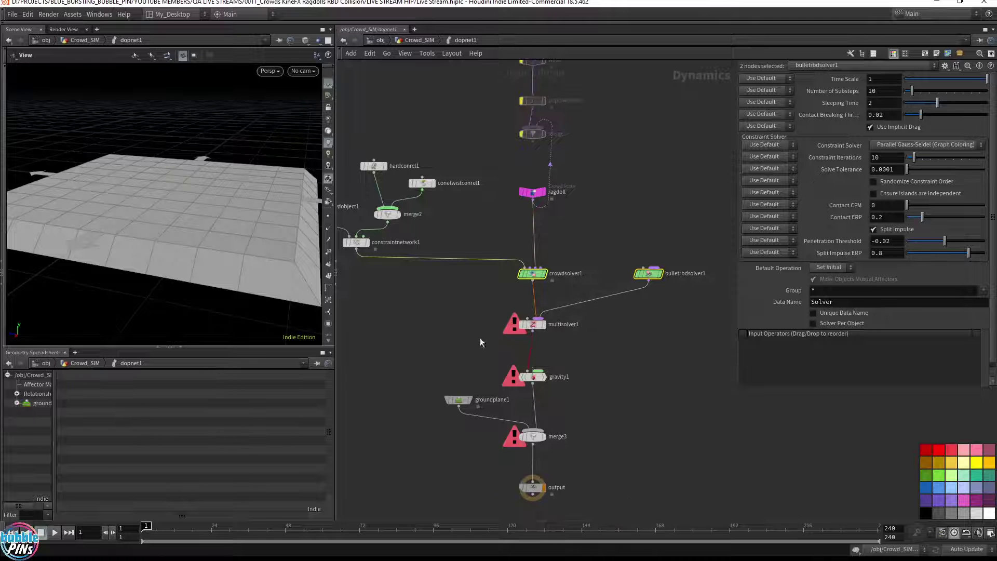
Move constraintnetwork1's connection from crowdsolver1 to multisolver1's first input, and test the simulation playback before rewinding.
middle_click_drag(451, 306, 491, 300)
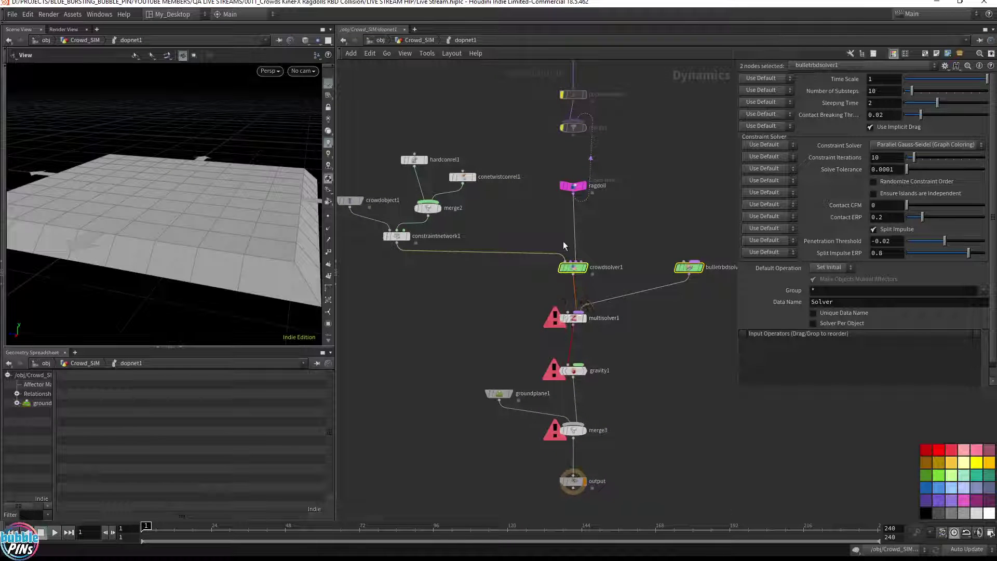
left_click(568, 313)
left_click(503, 290)
left_click_drag(401, 248, 476, 155)
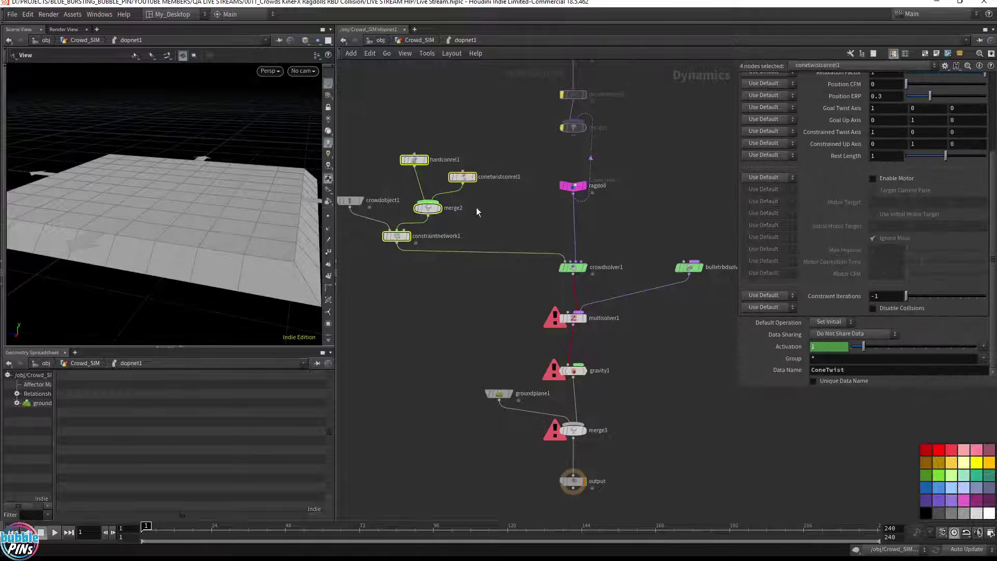
left_click(415, 289)
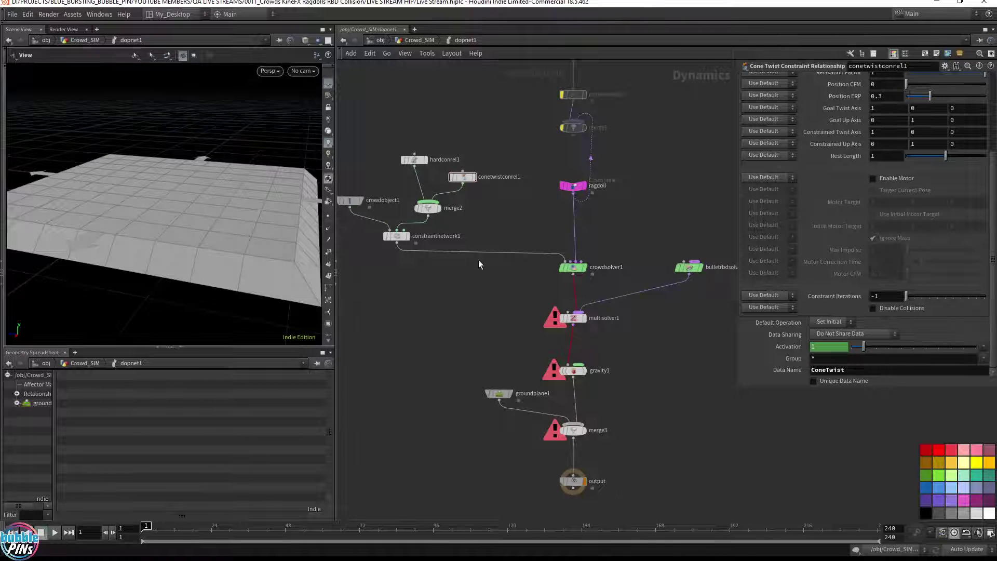
left_click_drag(568, 264, 535, 233)
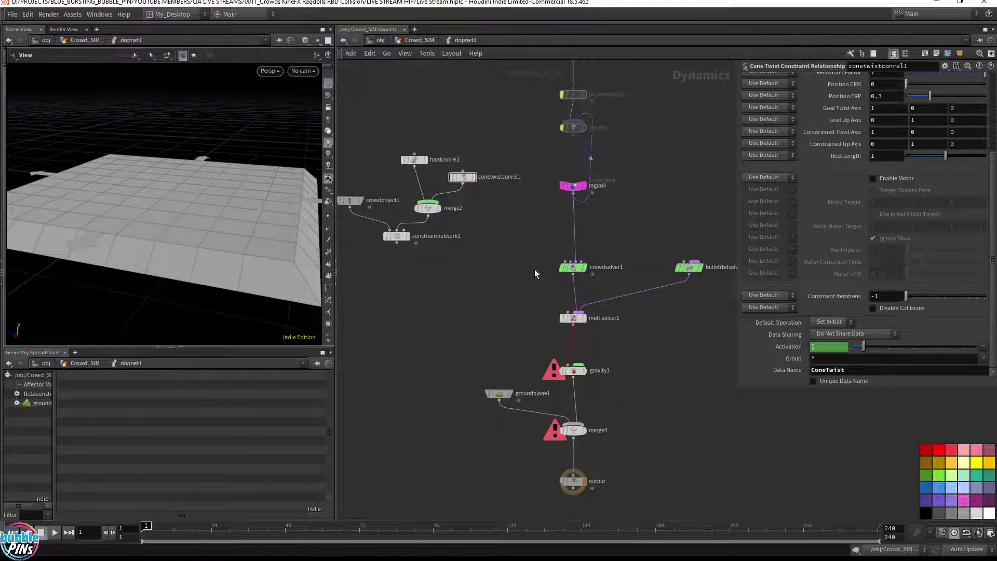
left_click(567, 314)
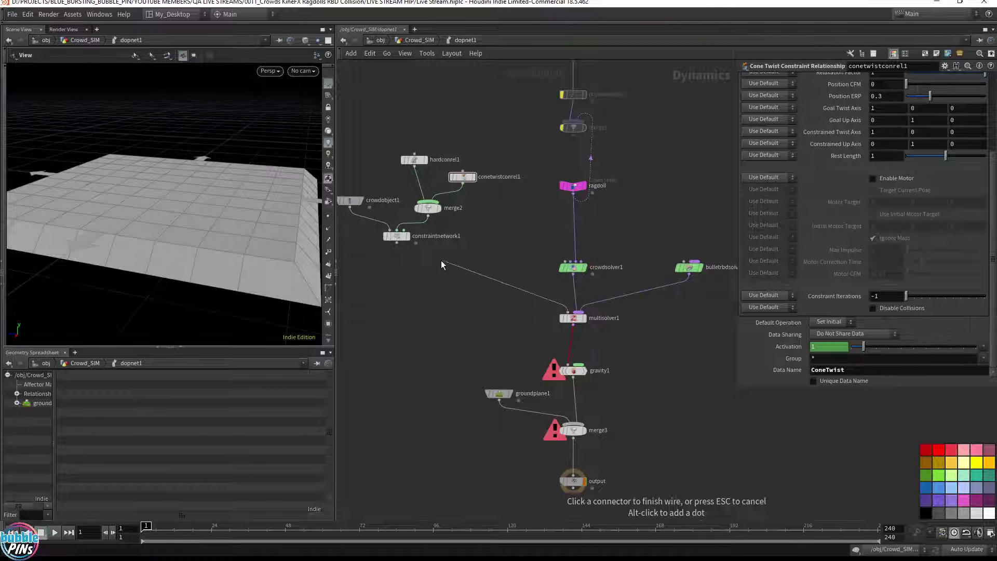
left_click(397, 242)
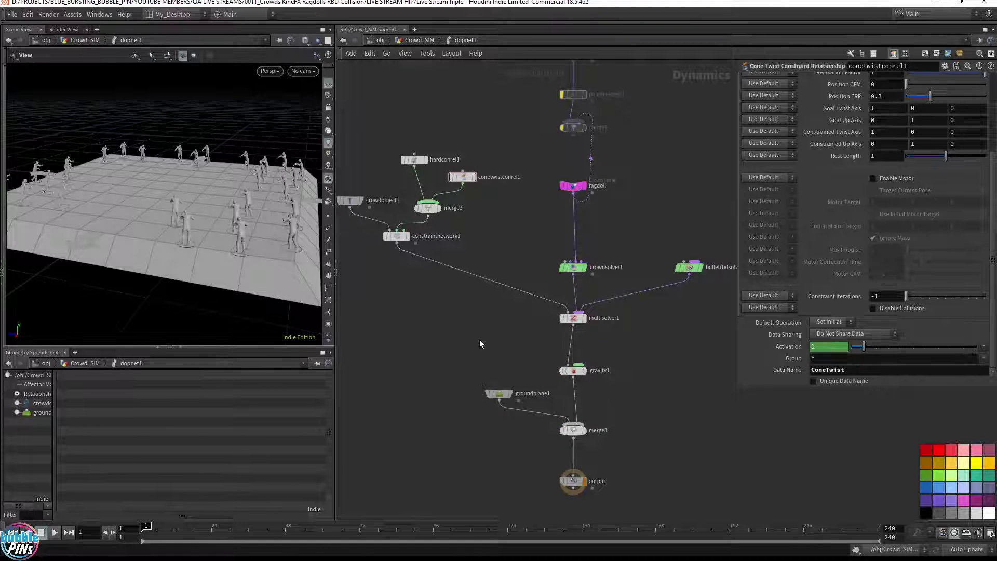
key("Up")
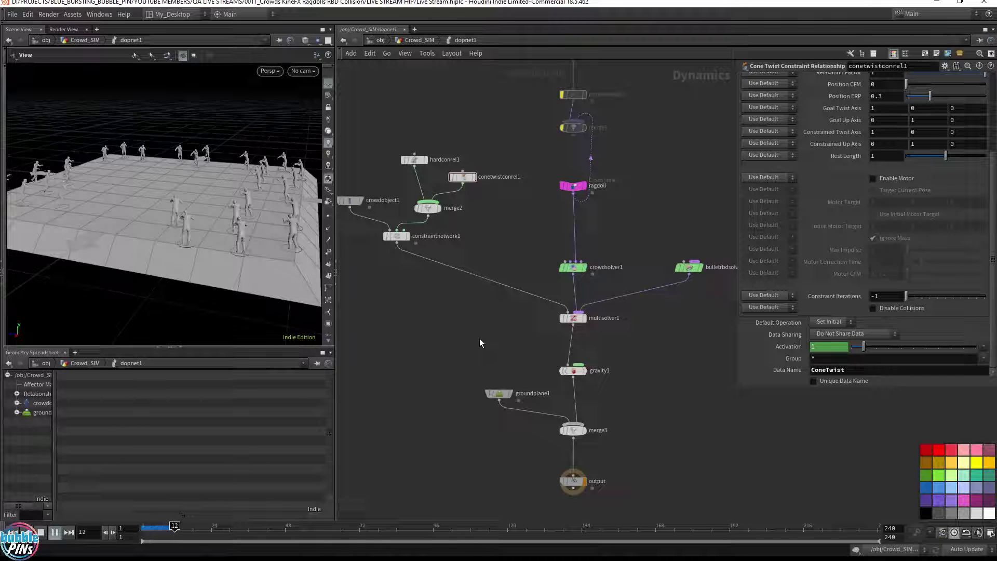
key("ctrl+Up")
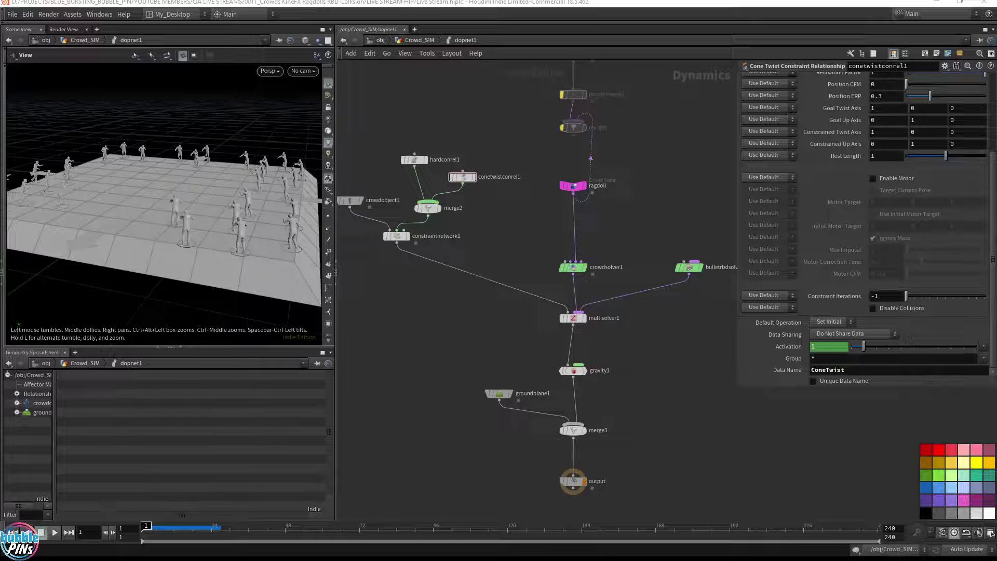
Check the setup parameters of crowdsource1 in Crowd_SIM and return inside dopnet1.
left_click(419, 40)
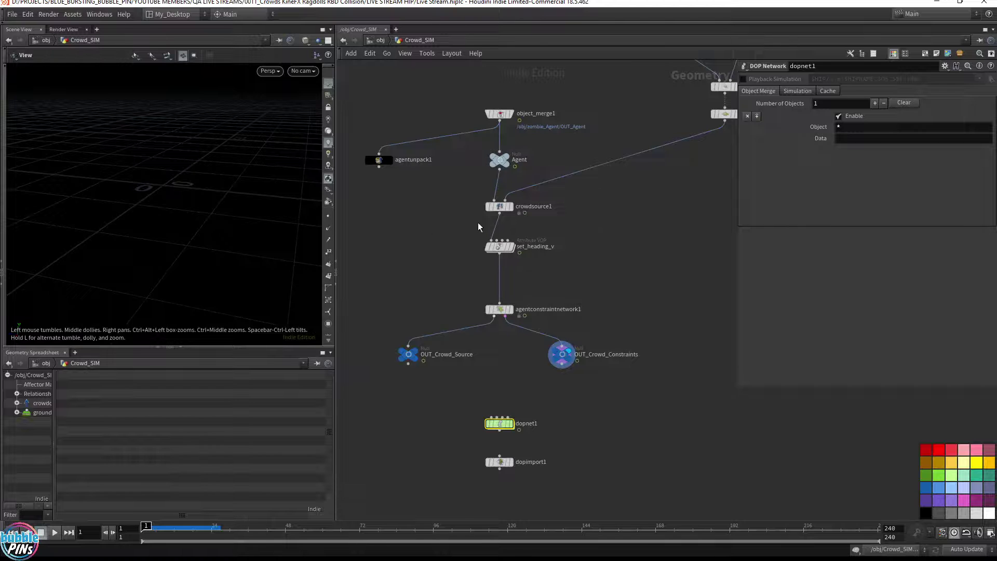
left_click_drag(460, 222, 545, 198)
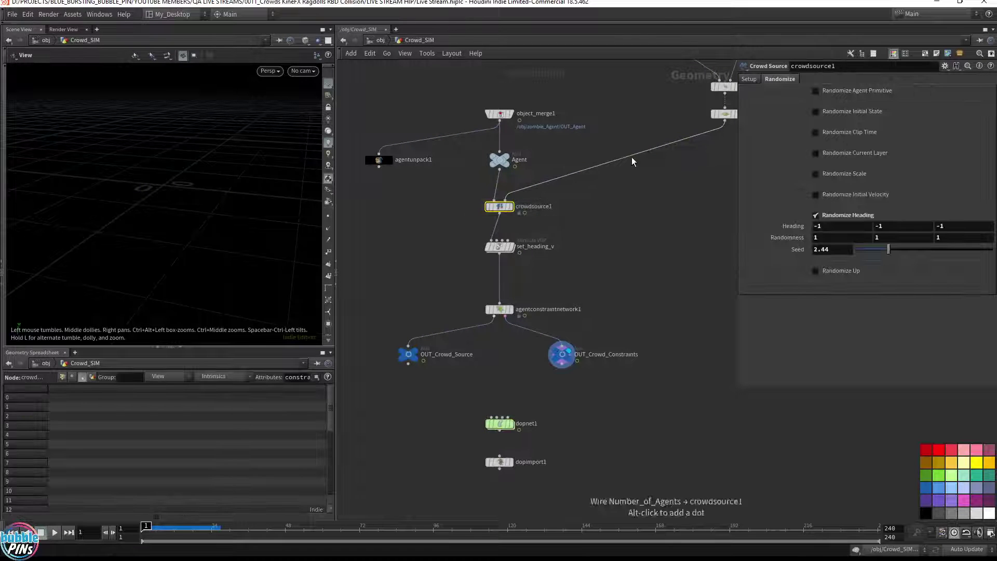
left_click(750, 79)
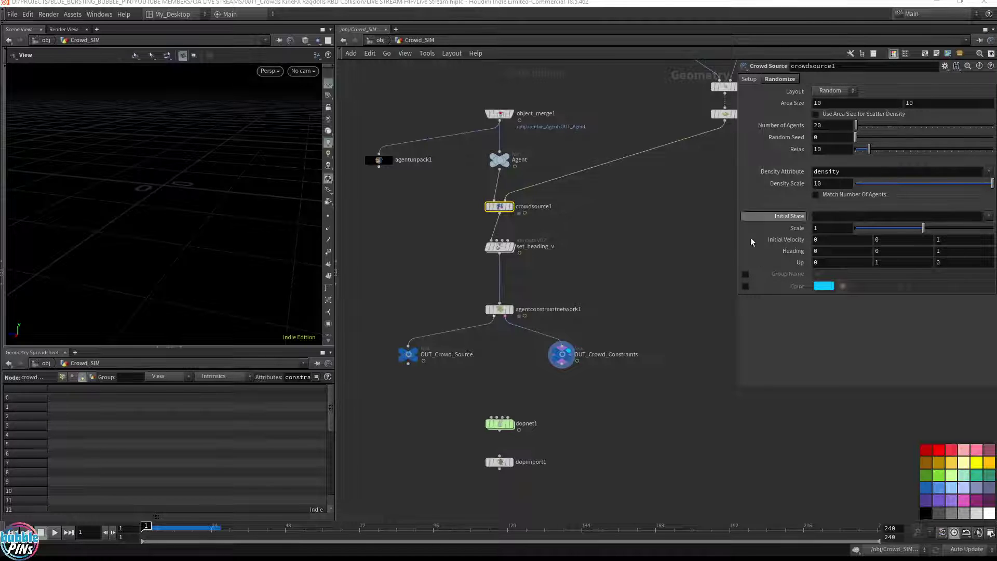
left_click(511, 427)
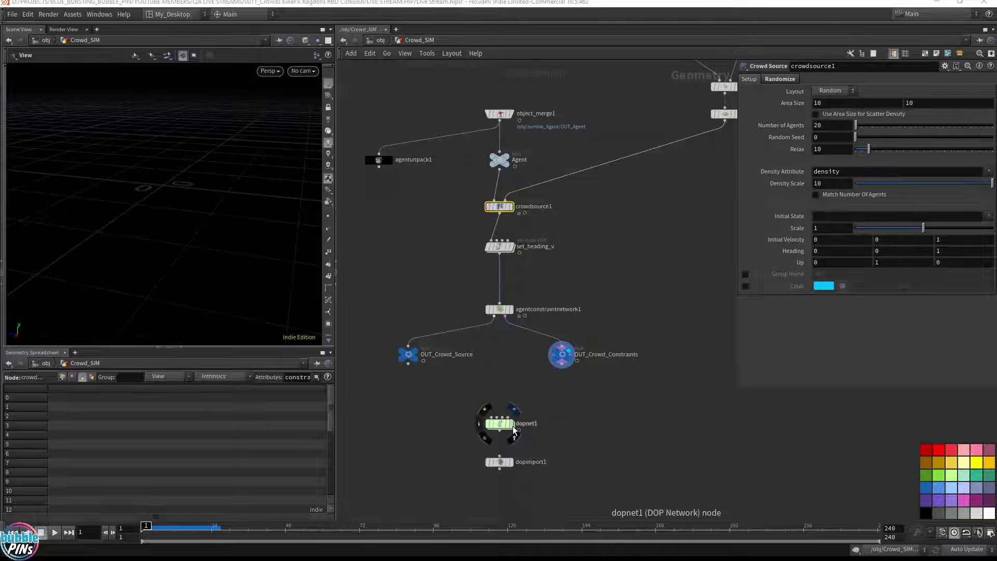
double_click(501, 423)
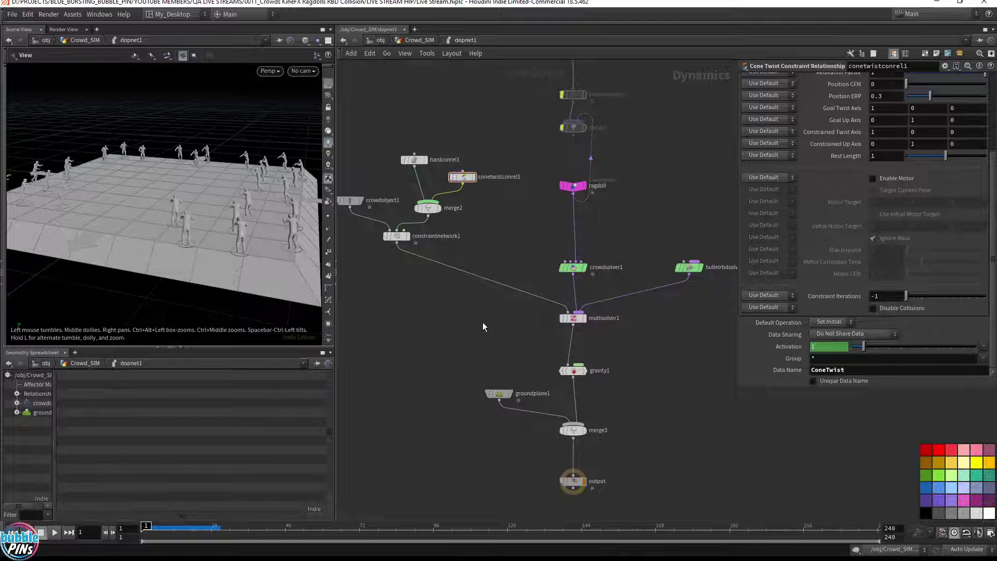
Show the crowd in wireframe from a low ground-level view and enlarge the viewport vertically.
key("w")
mouse_move(112, 213)
left_mouse_down()
mouse_move(202, 220)
mouse_move(207, 202)
mouse_move(224, 199)
mouse_move(276, 210)
mouse_move(210, 239)
left_mouse_up()
left_click_drag(215, 228, 213, 225)
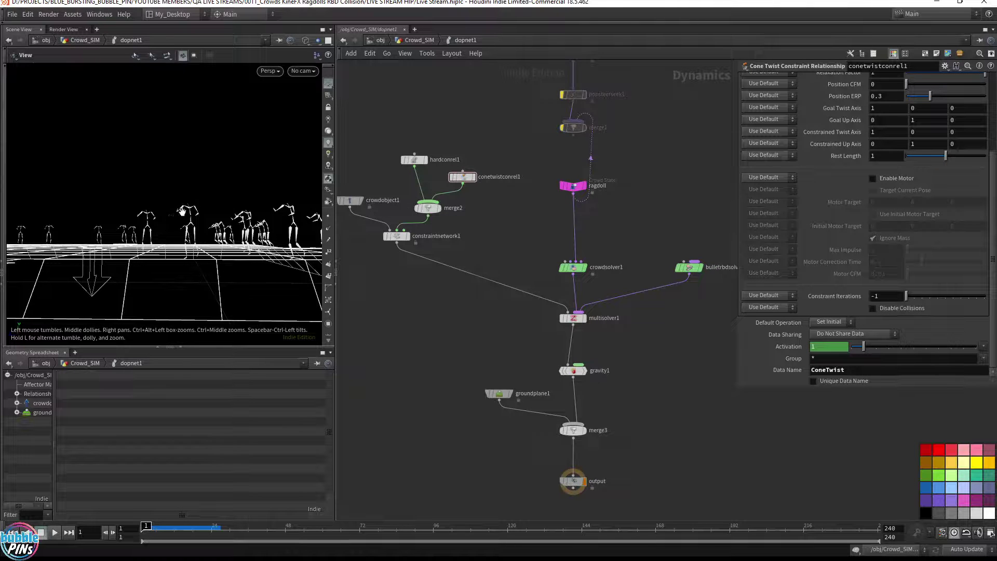
left_click_drag(206, 347, 206, 440)
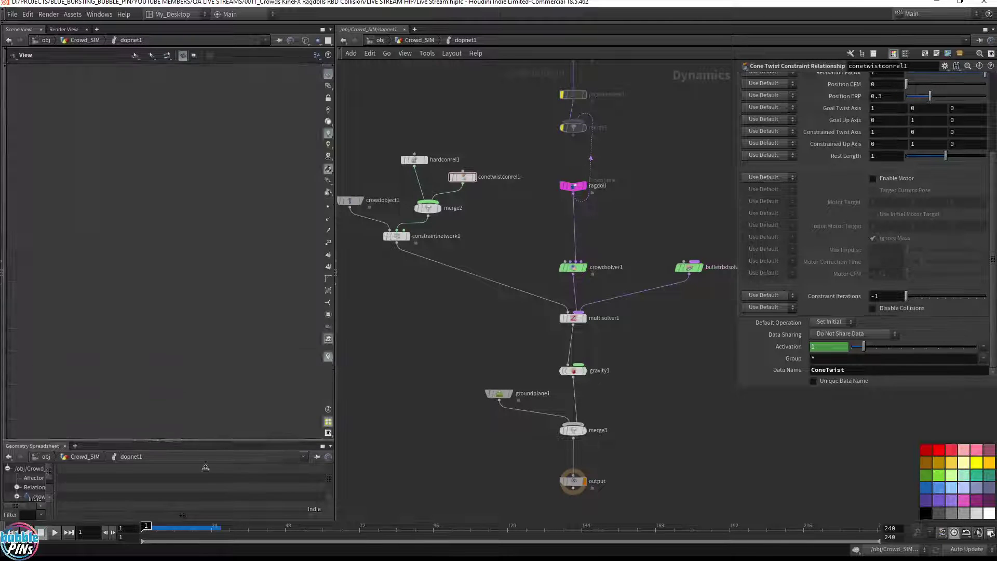
Examine the parameters of crowdobject1, hardconrel1's guide options and constraintnetwork1 for the constraint setup.
middle_click_drag(381, 327, 416, 340)
left_click(383, 213)
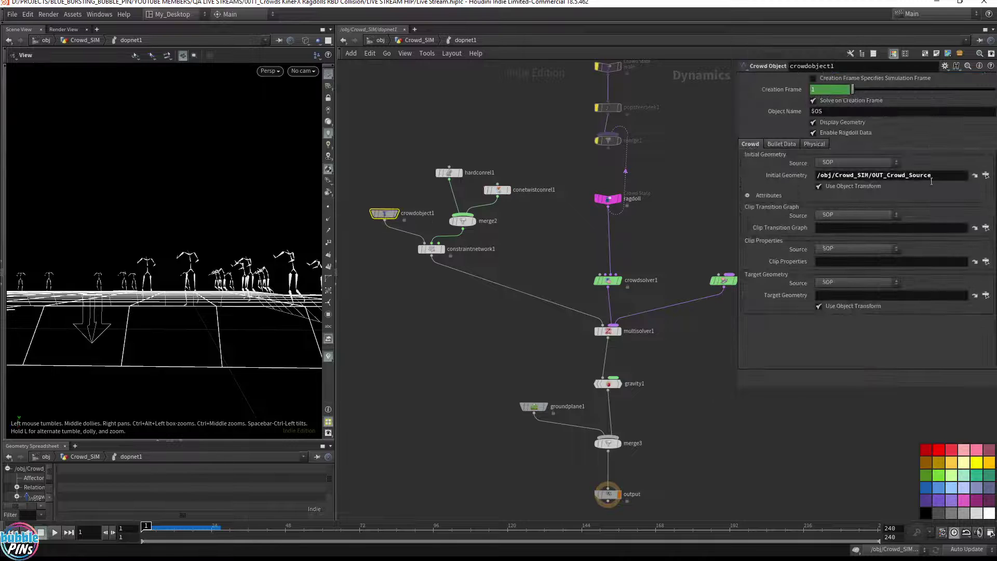
left_click(448, 173)
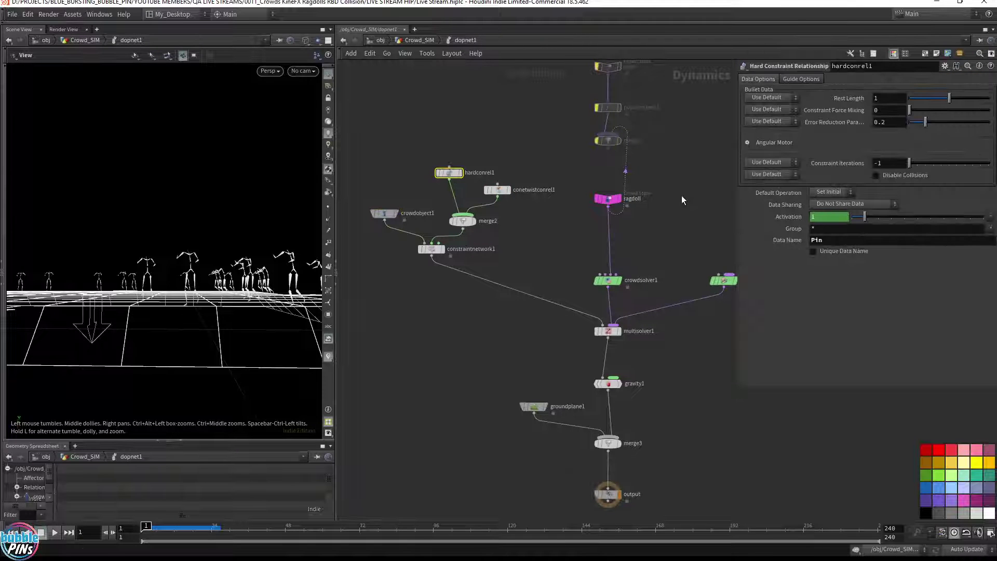
left_click(807, 80)
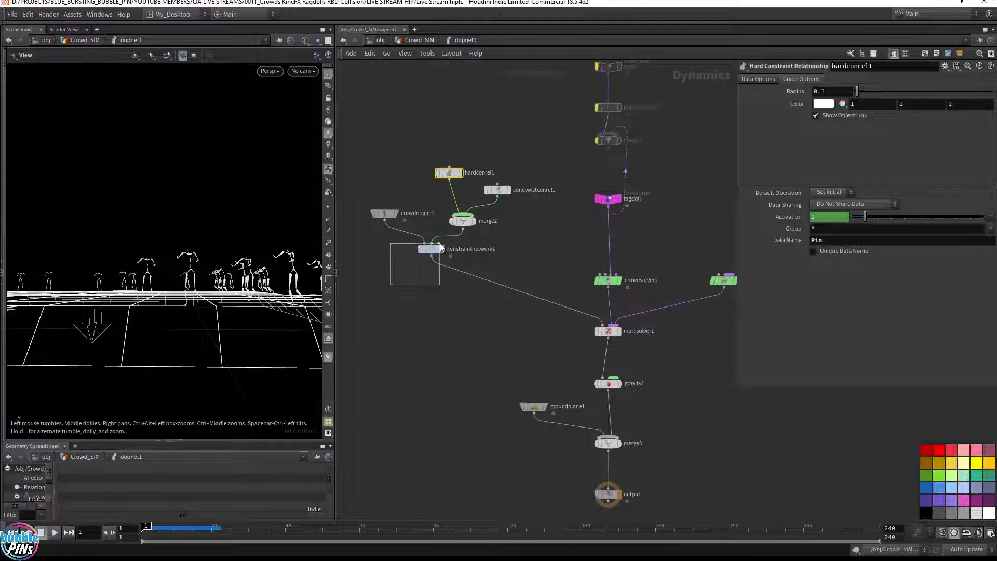
left_click_drag(440, 243, 441, 243)
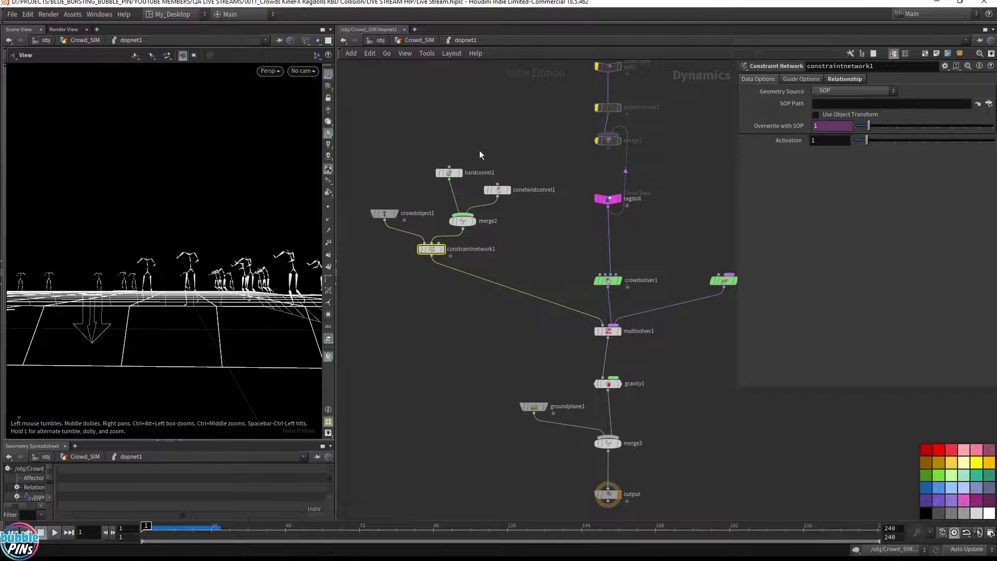
Check agentconstraintnetwork1's output OUT_Crowd_Constraints in Crowd_SIM and return inside dopnet1.
left_click_drag(427, 249, 559, 323)
left_click(422, 40)
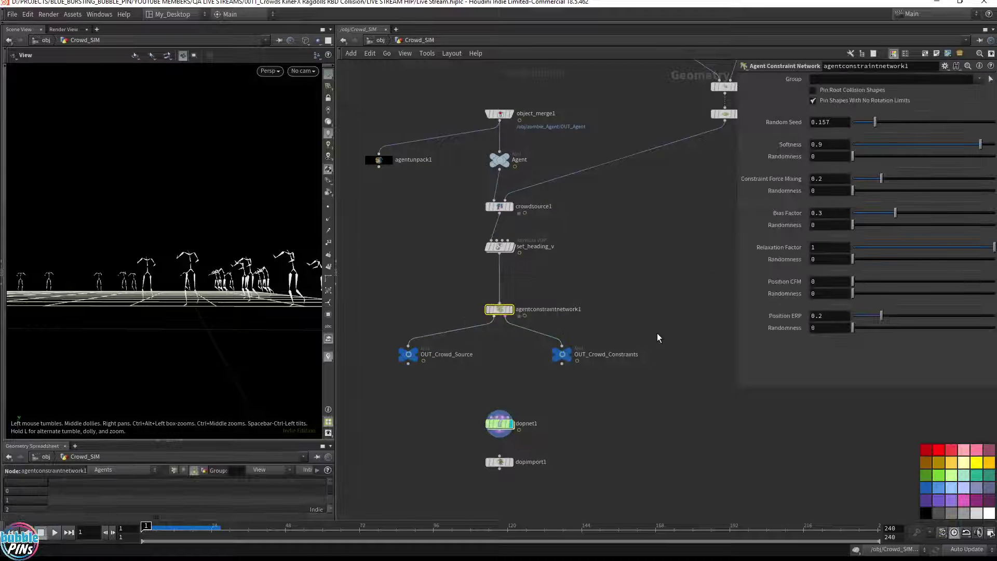
mouse_move(658, 338)
left_mouse_down()
mouse_move(558, 378)
mouse_move(521, 372)
mouse_move(606, 343)
left_mouse_up()
left_click_drag(545, 378, 679, 339)
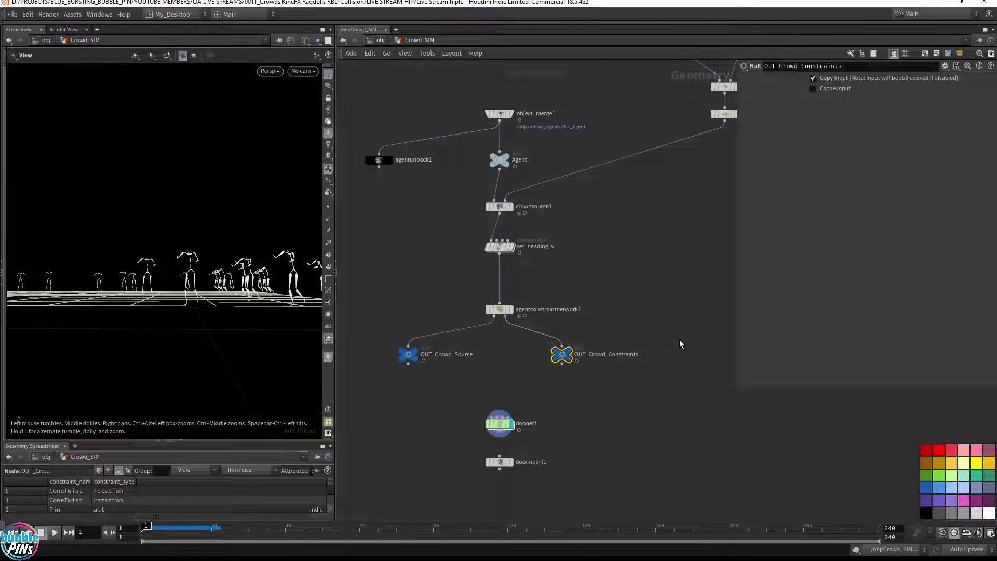
double_click(508, 425)
Rename the constraintnetwork1 node as Agent_Constraints.
left_click_drag(385, 321, 503, 248)
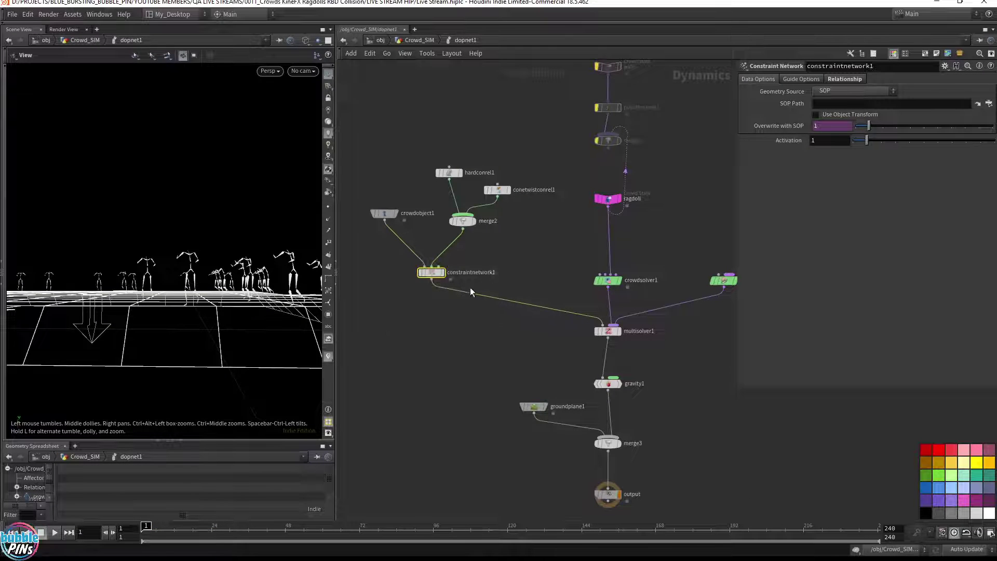
double_click(475, 273)
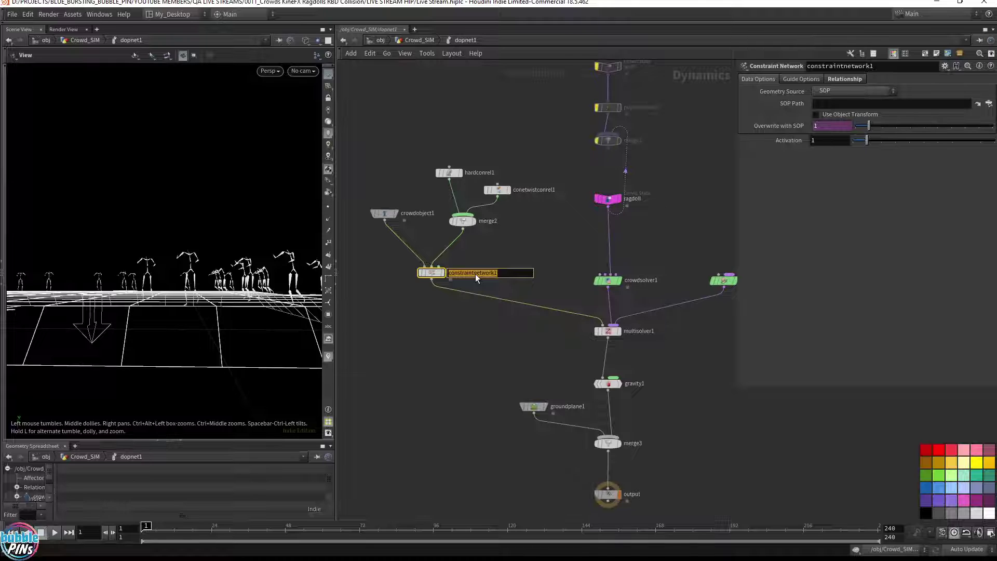
type("Agent_Constraint")
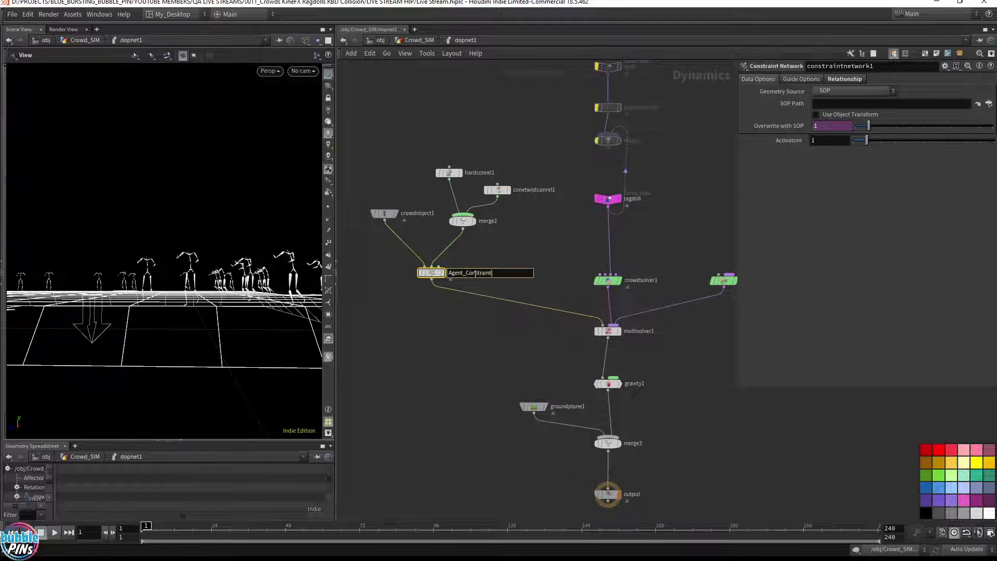
type("s")
key("Return")
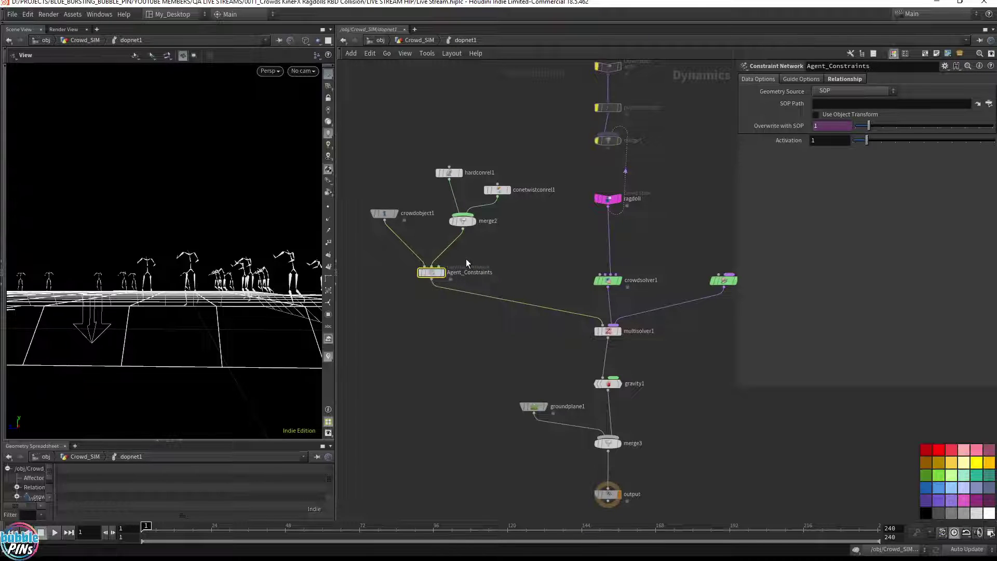
Set the SOP path of Agent_Constraints to /obj/Crowd_SIM/OUT_Crowd_Constraints.
left_click(836, 107)
left_click(419, 40)
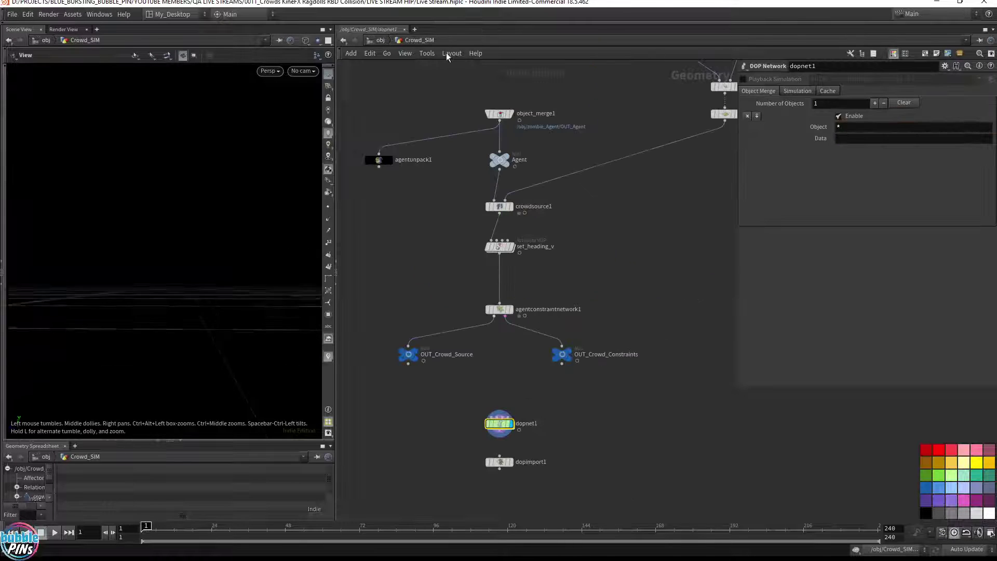
double_click(499, 423)
type("/obj/Crowd_SIM/OUT_Crowd_Constraints")
key("Return")
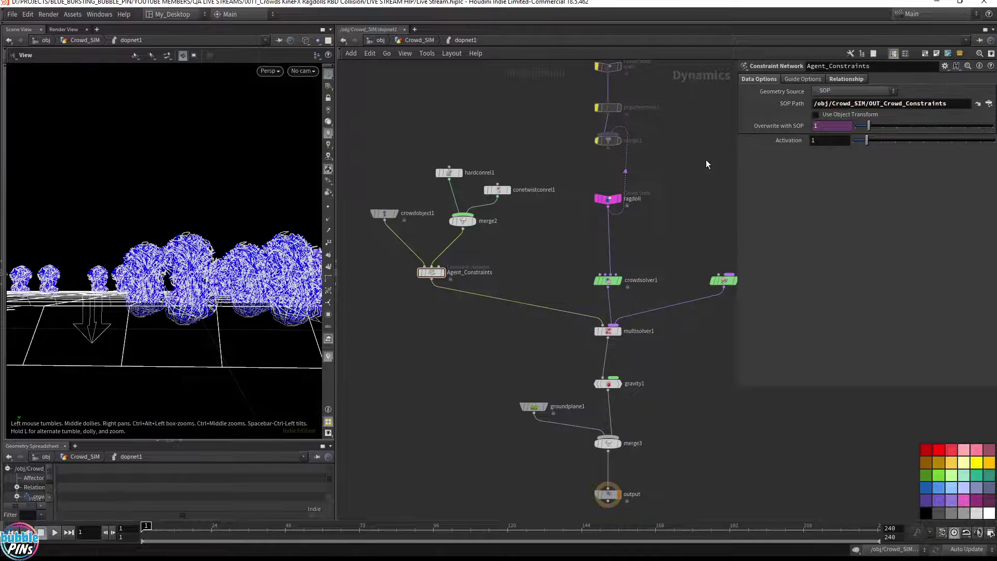
Show the crowd shaded from a higher angle and turn off the guide geometry of Agent_Constraints.
left_click_drag(179, 220, 192, 244)
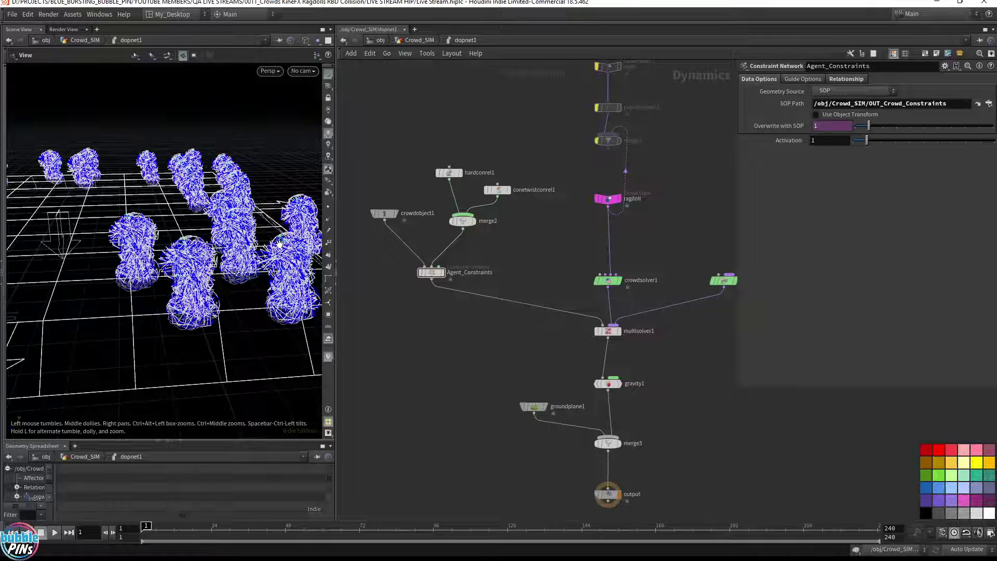
key("w")
key("w")
key("w")
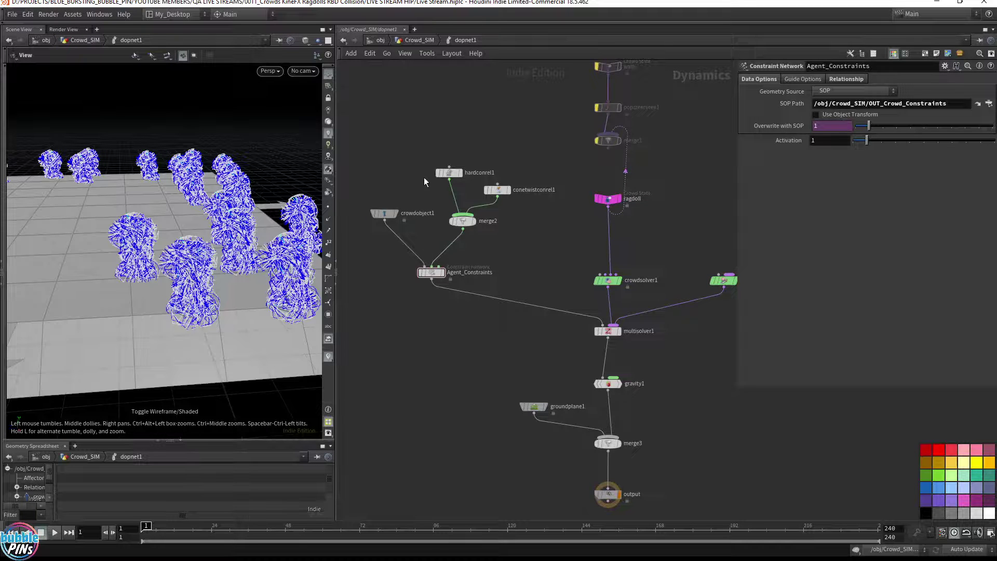
left_click(449, 172)
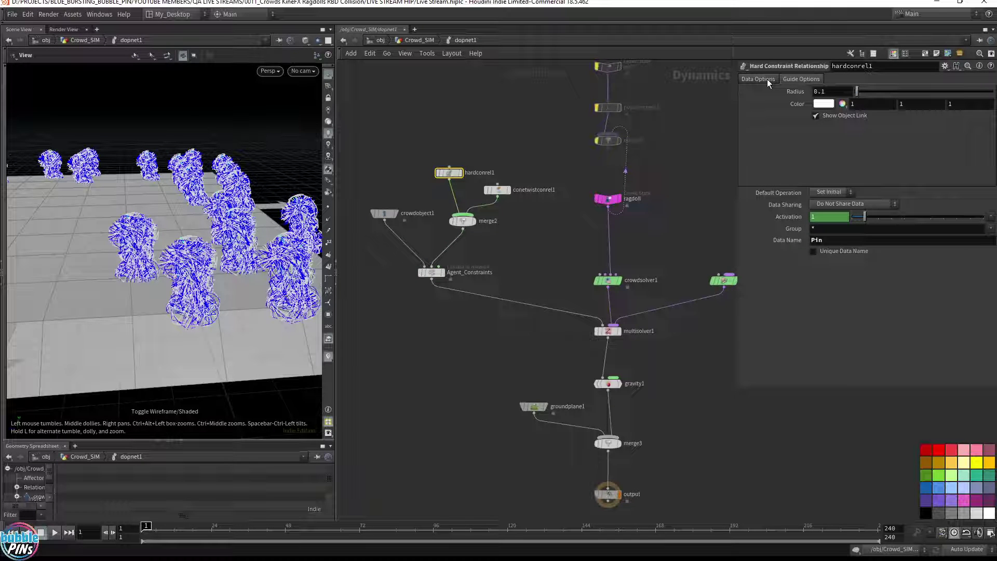
left_click(435, 272)
left_click(847, 79)
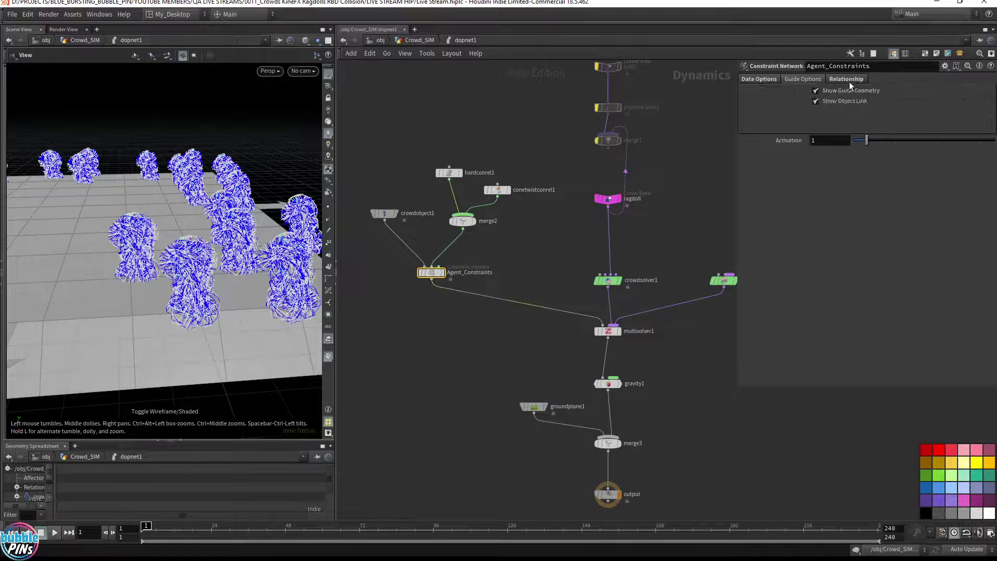
left_click(856, 92)
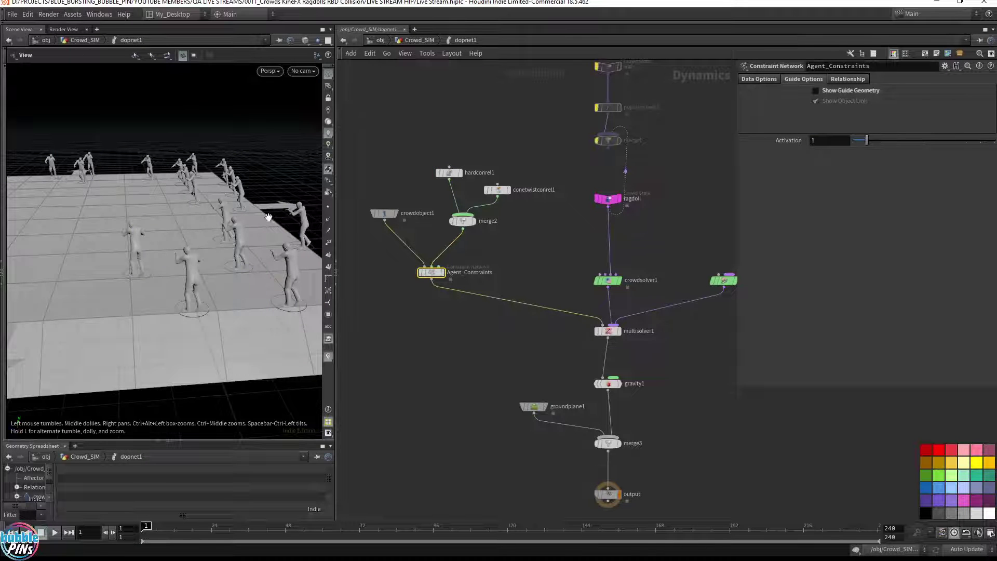
Look at the crowd in wireframe from a lower angle and play the simulation.
key("w")
left_click_drag(269, 217, 255, 212)
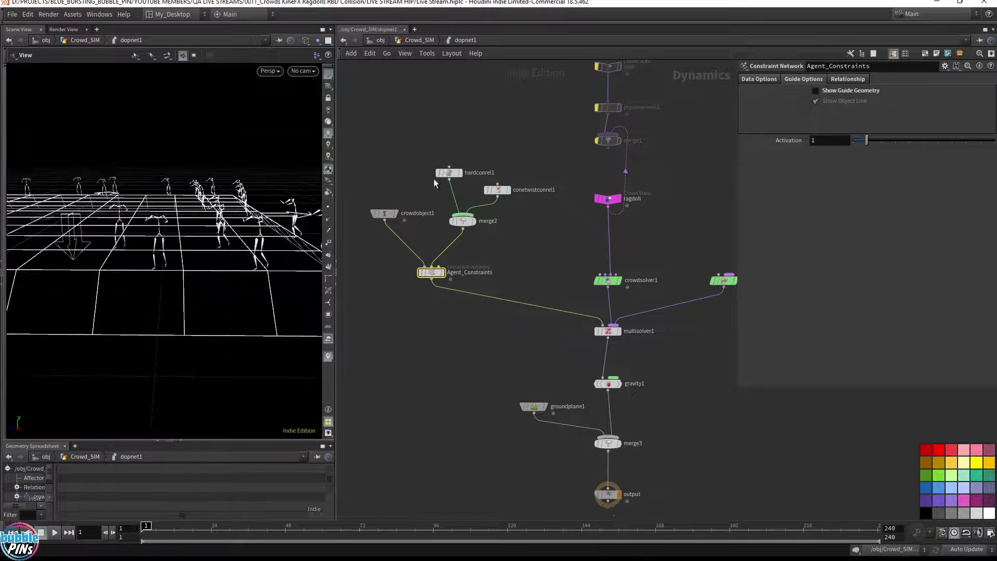
left_click(567, 253)
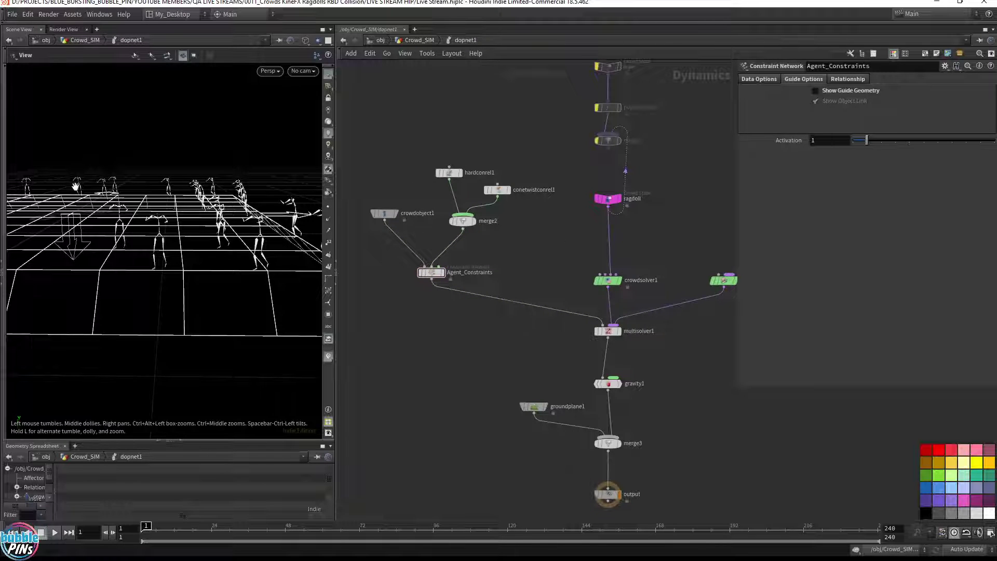
key("Up")
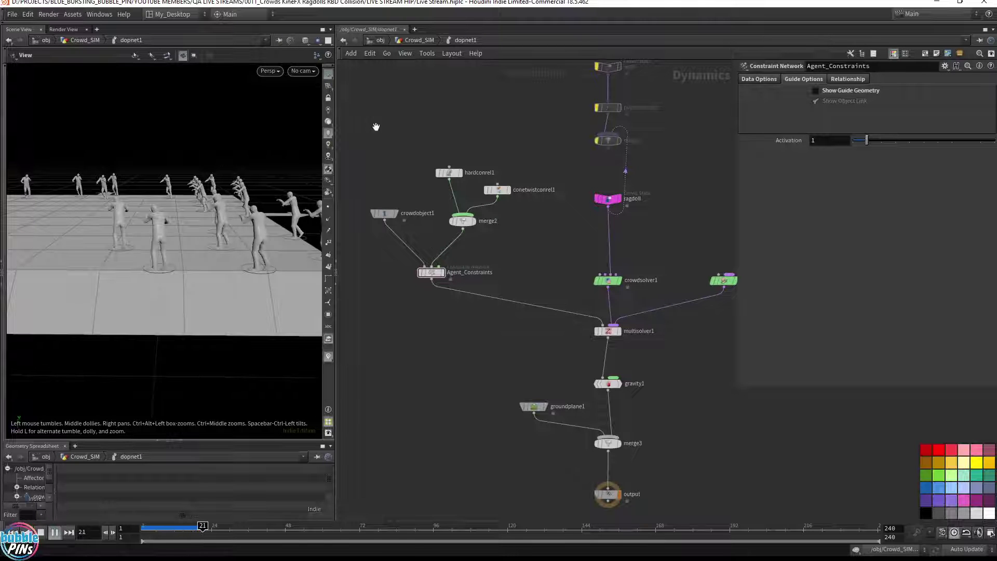
Turn the guide geometry of Agent_Constraints back on and inspect the constraints around the agents from several angles.
left_click(829, 91)
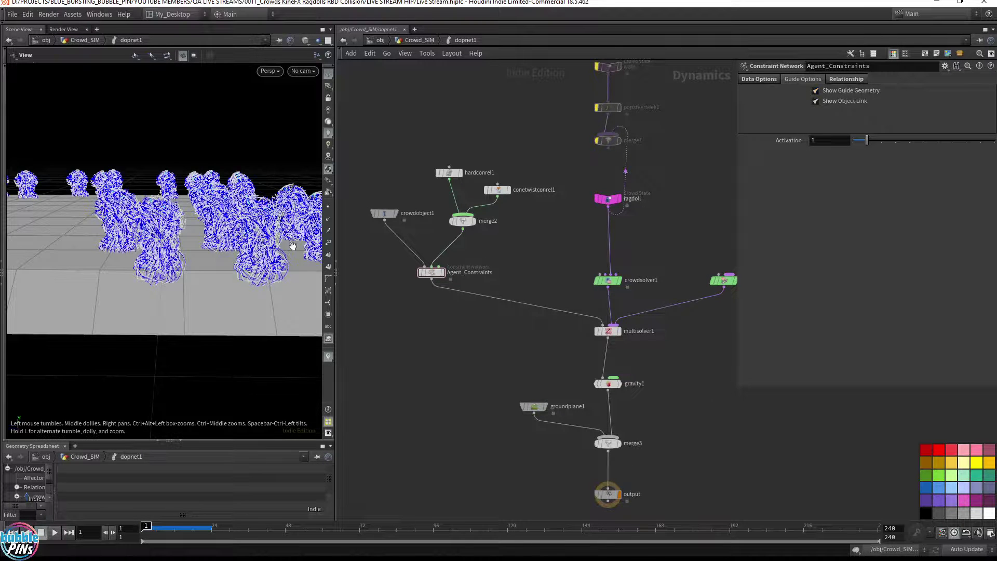
left_click_drag(252, 247, 276, 248)
middle_click_drag(276, 248, 270, 220)
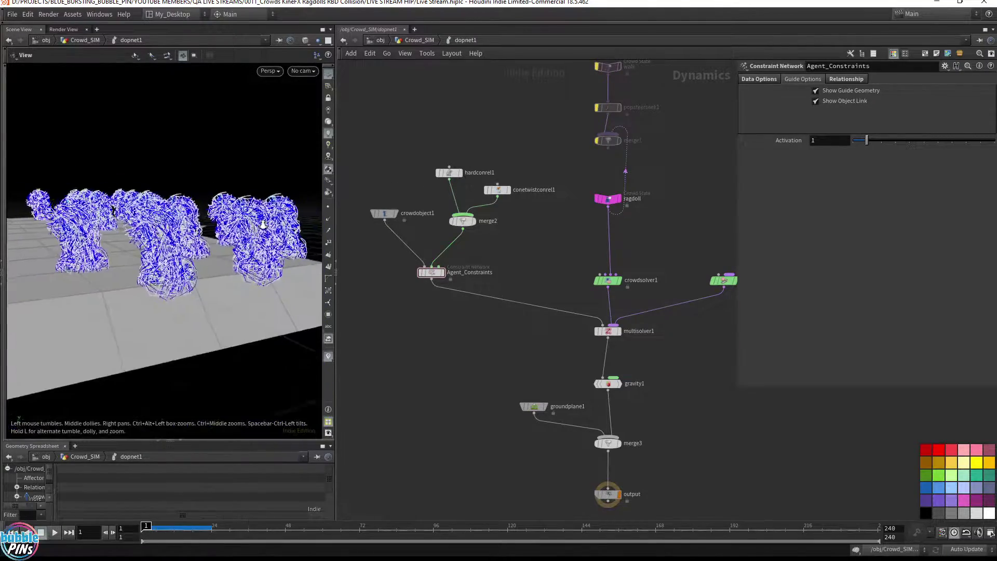
left_click_drag(260, 212, 197, 250)
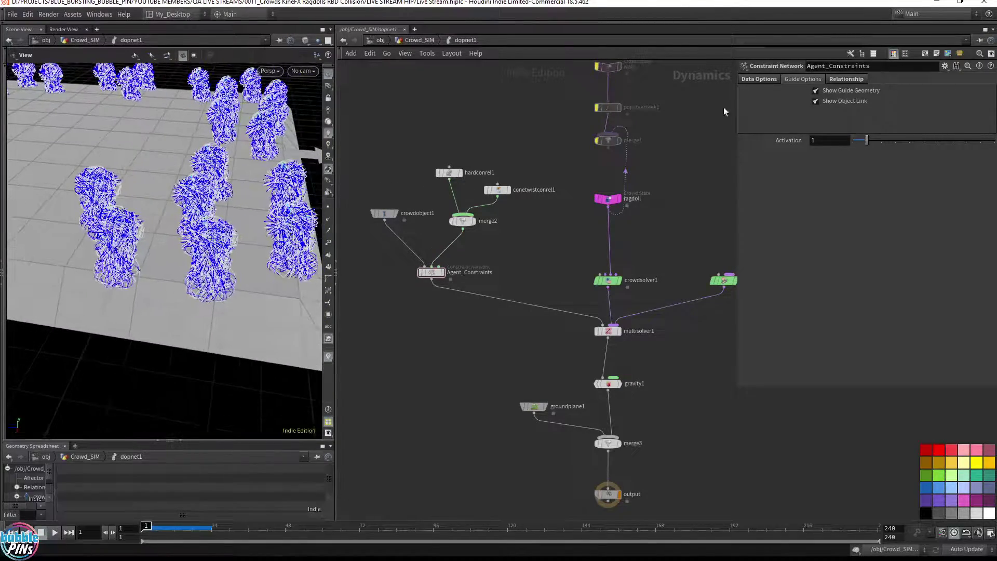
Examine the option sets of Agent_Constraints and the data and guide options of conetwistconrel1 and hardconrel1.
left_click(861, 78)
left_click(805, 80)
left_click(771, 79)
left_click(497, 190)
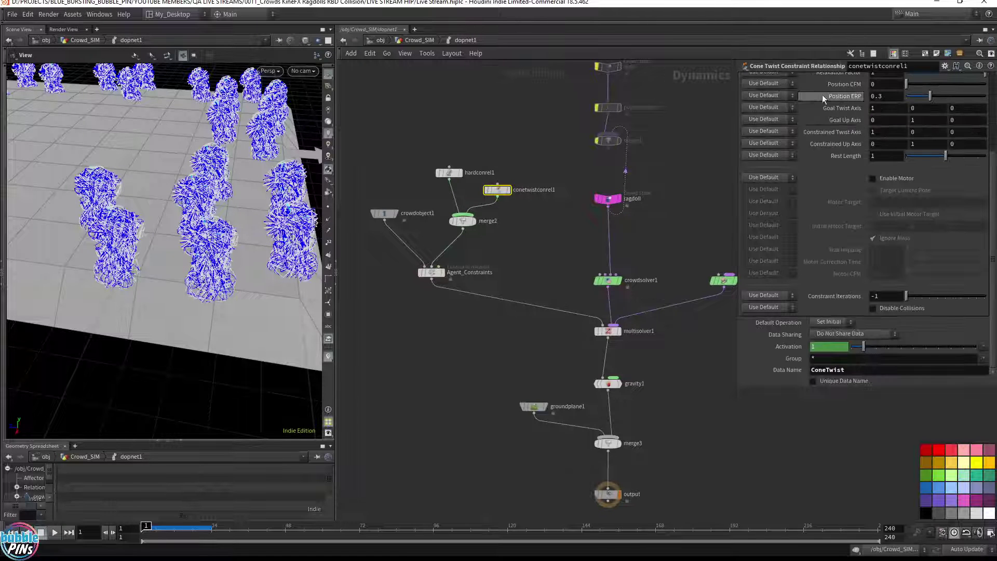
left_click(814, 78)
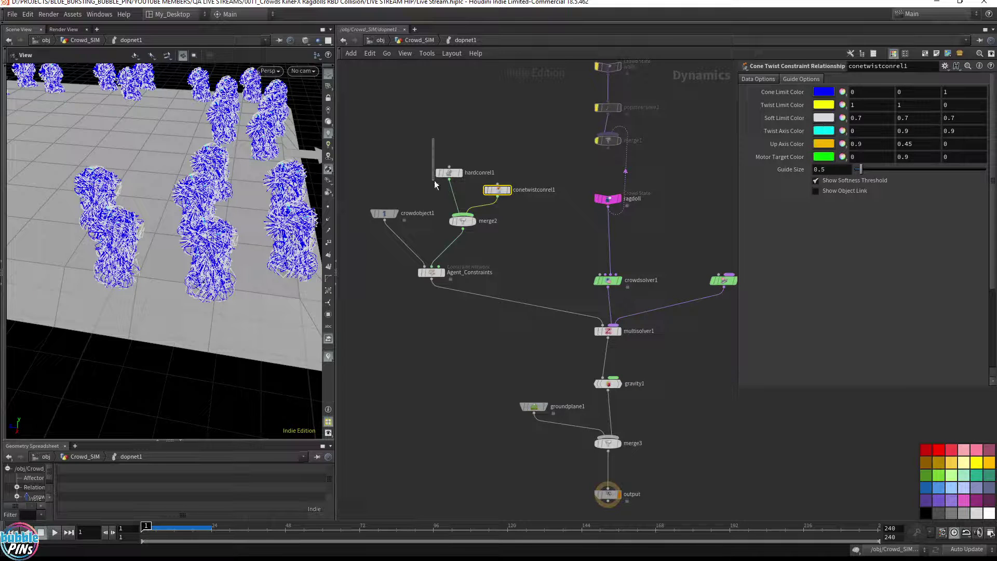
left_click_drag(434, 180, 464, 186)
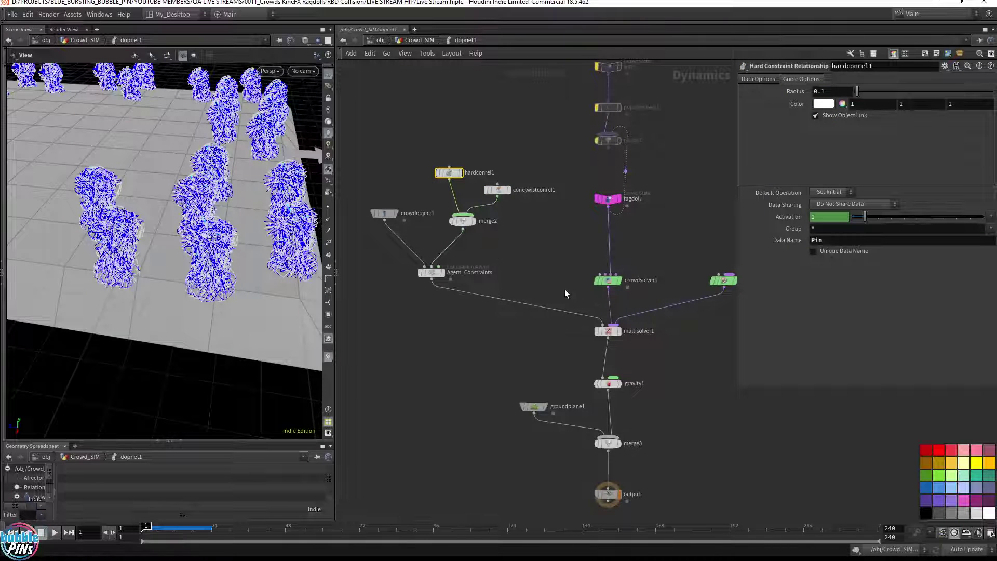
Move Agent_Constraints closer to merge2 and review the settings of crowdobject1, multisolver1 and crowdsolver1.
middle_click_drag(565, 290, 531, 247)
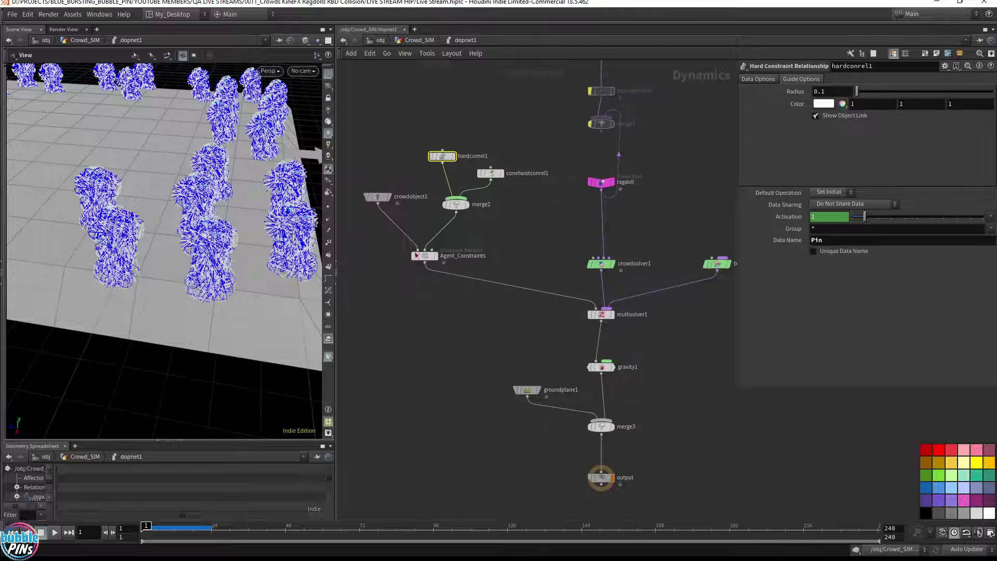
mouse_move(416, 255)
left_mouse_down()
mouse_move(428, 232)
mouse_move(409, 238)
left_mouse_up()
left_click_drag(388, 158, 366, 217)
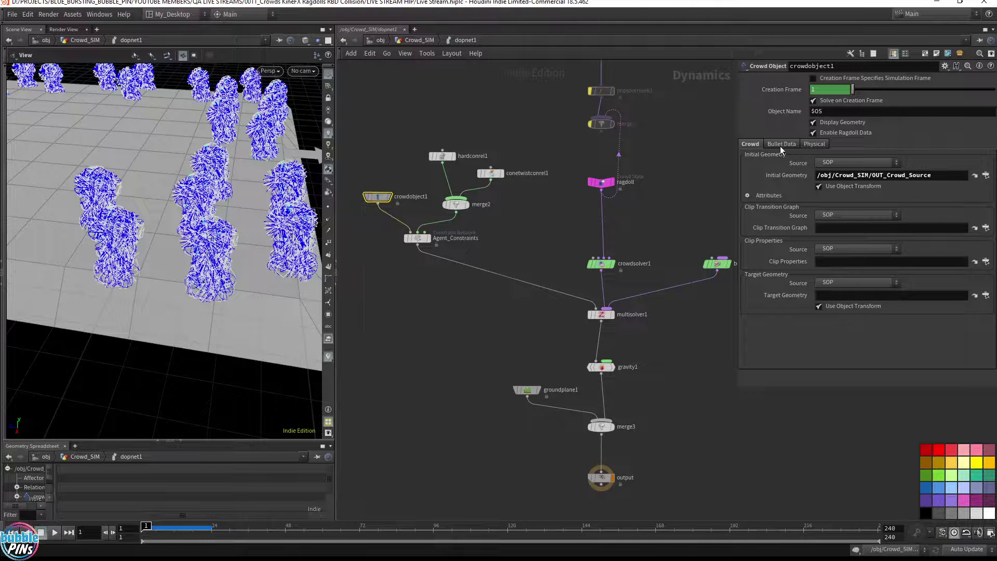
left_click_drag(640, 330, 581, 301)
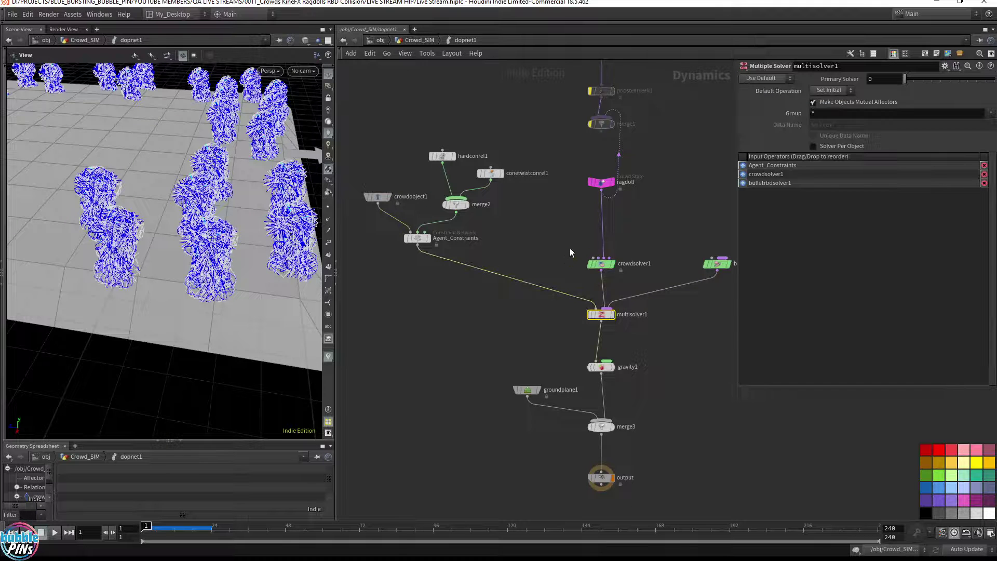
left_click_drag(570, 252, 621, 277)
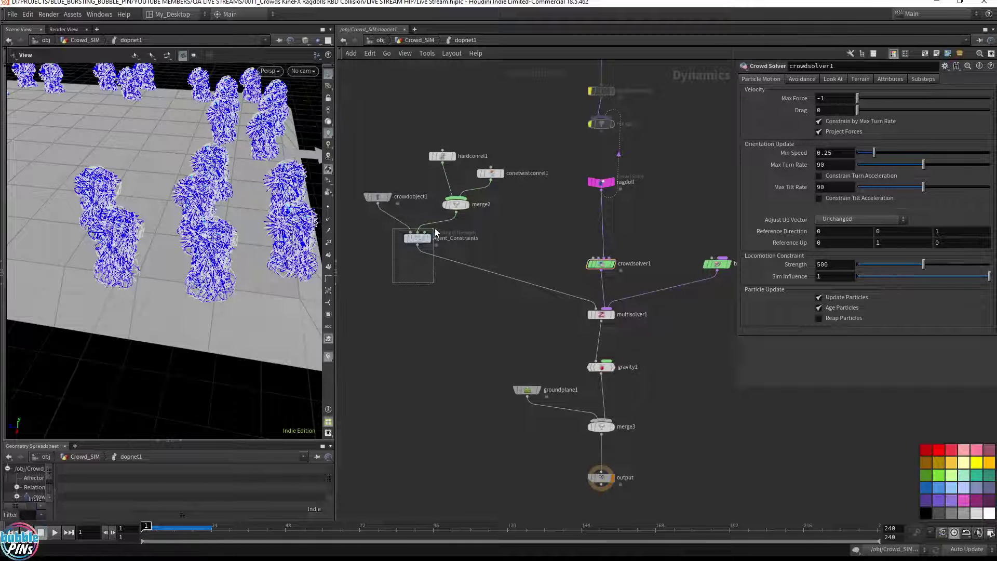
Hide the guide geometry of Agent_Constraints and save the scene.
left_click_drag(436, 232, 435, 231)
left_click(846, 79)
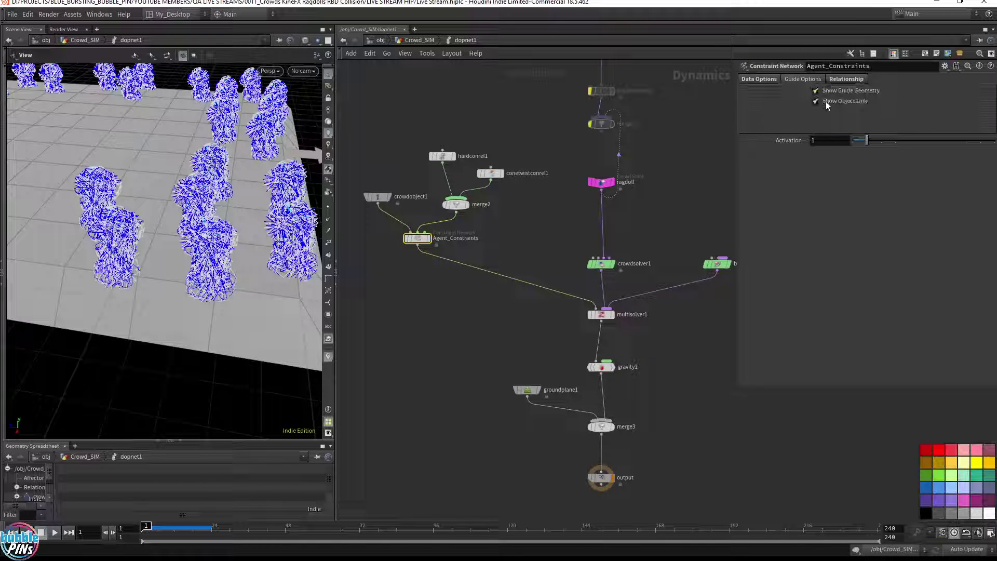
left_click(843, 93)
left_click(843, 93)
left_click(843, 93)
key("ctrl+s")
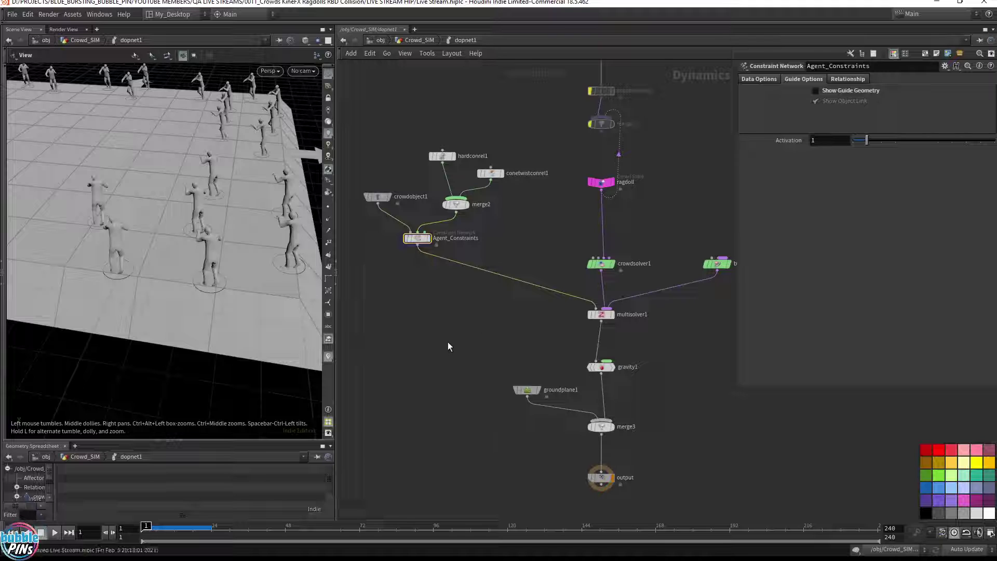
Set groundplane1's vertical position to -0.9.
left_click(534, 212)
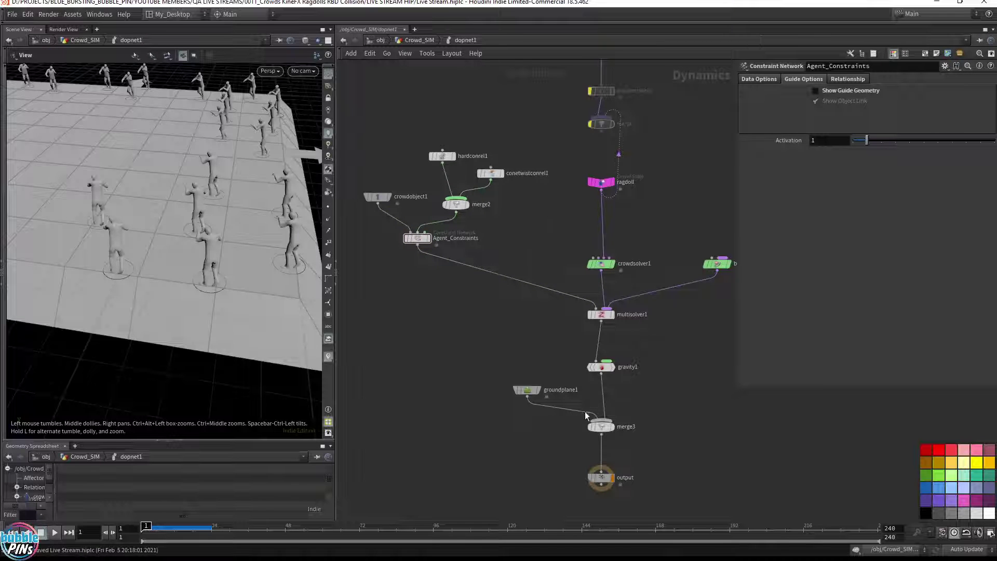
left_click_drag(541, 354, 504, 404)
left_click(889, 149)
type("-0.9")
key("Return")
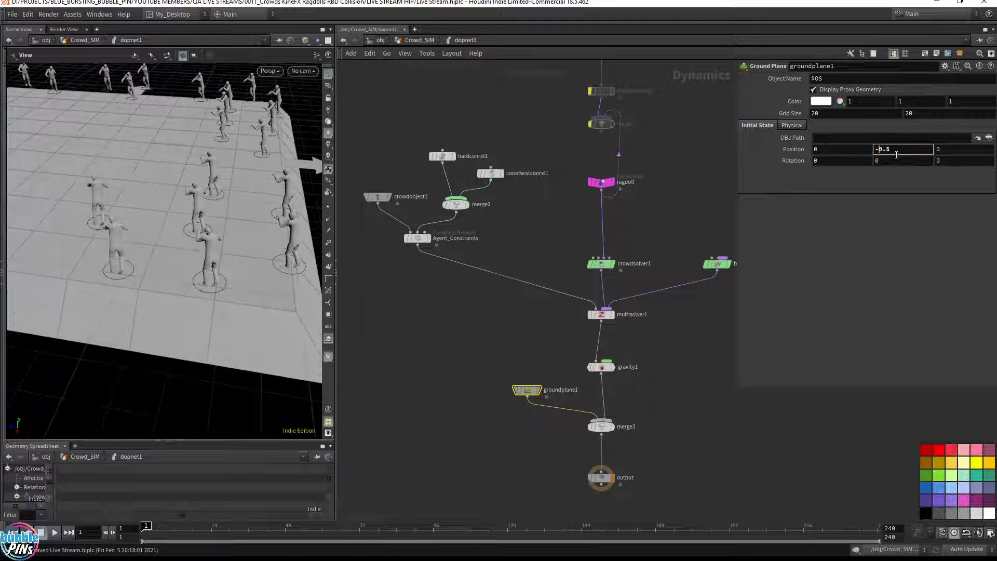
Test the simulation playback from a low view of the lowered ground plane and rewind to the first frame.
left_click(564, 325)
left_click_drag(179, 321, 200, 260)
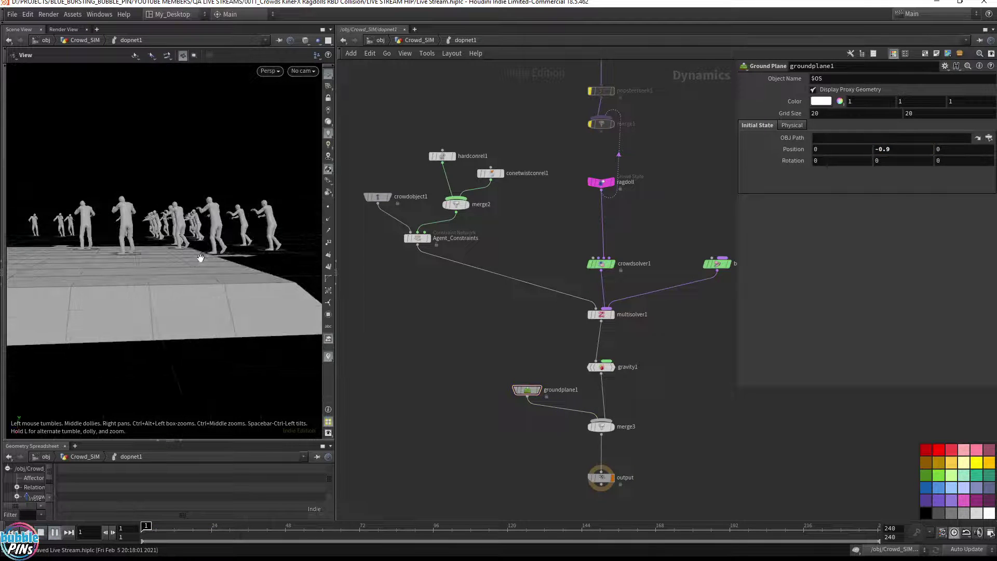
key("Up")
key("ctrl+Up")
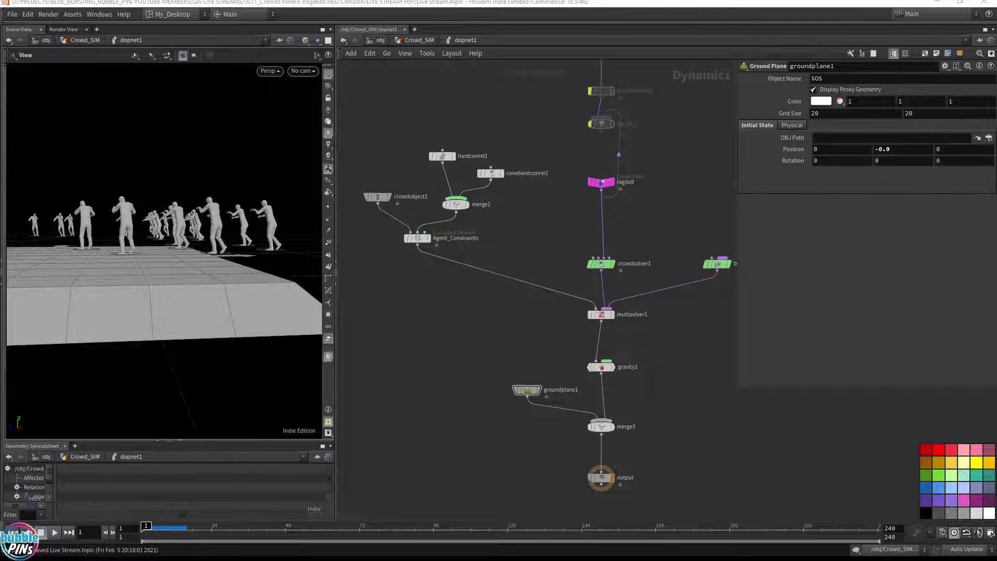
Go back up to the Crowd_SIM network and bring its constraint outputs and dopnet1 into view.
left_click(422, 40)
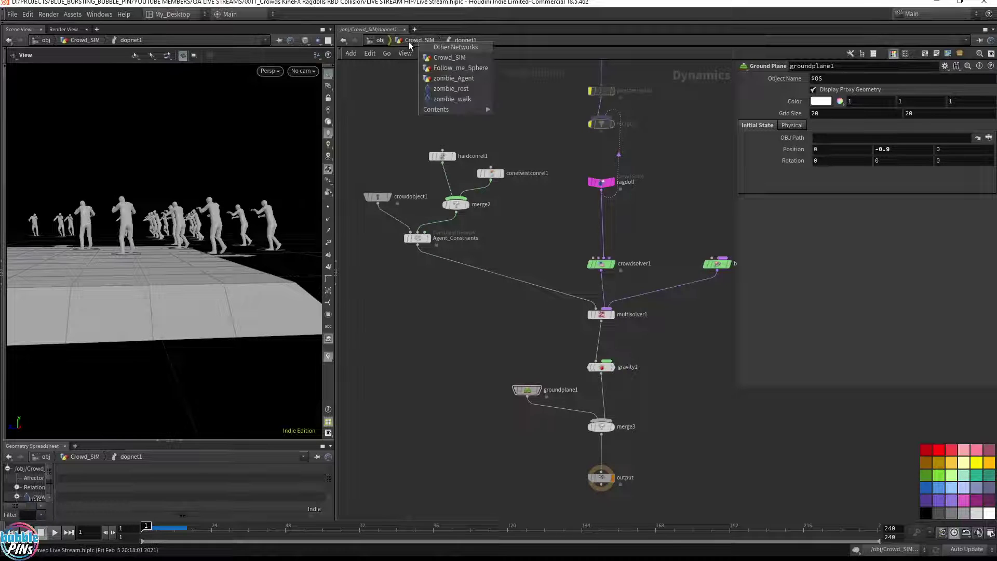
left_click(408, 40)
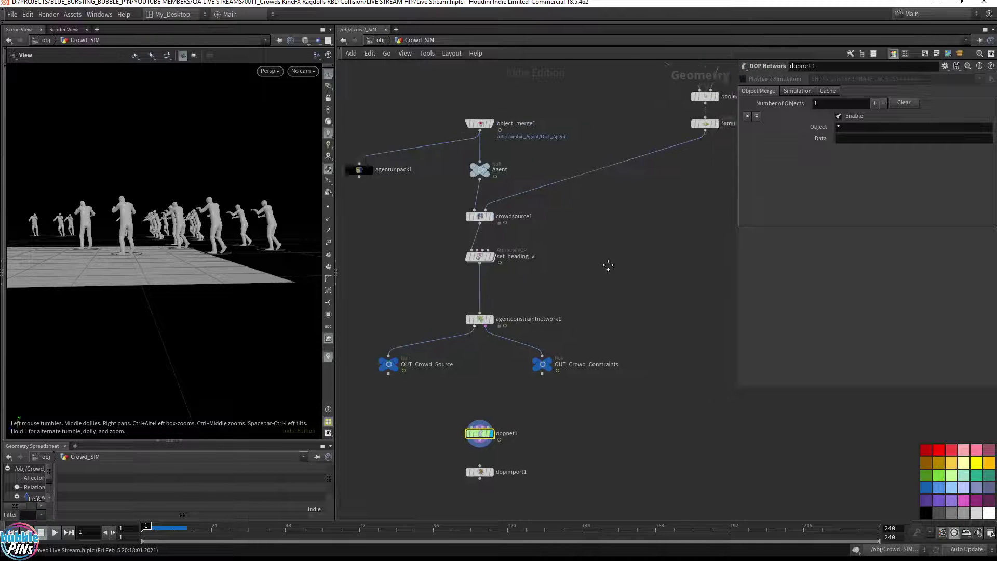
scroll(608, 264, "down", 2)
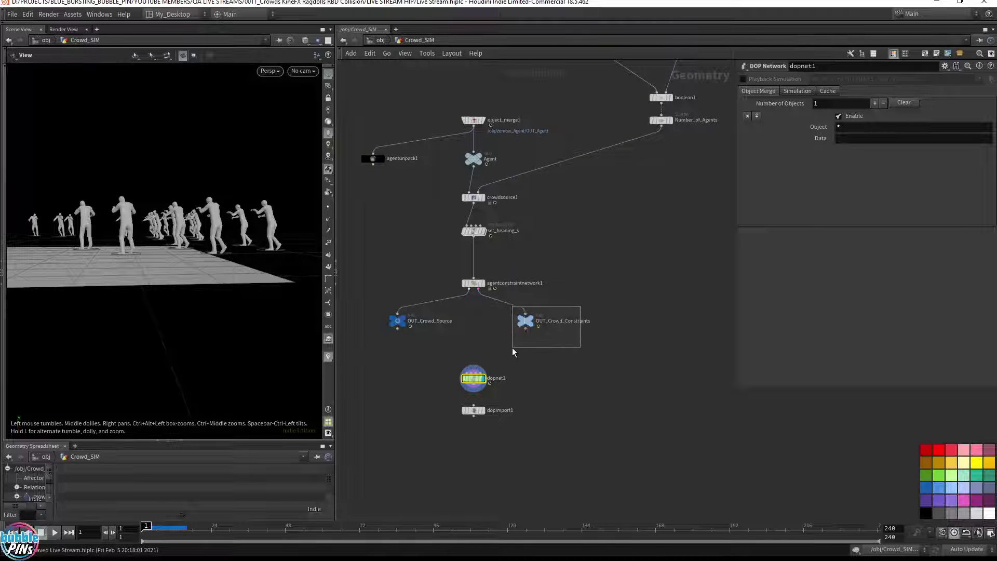
Enable Pin Root Collision Shapes on agentconstraintnetwork1 and test the simulation playback.
left_click_drag(512, 348, 512, 348)
left_click(473, 283)
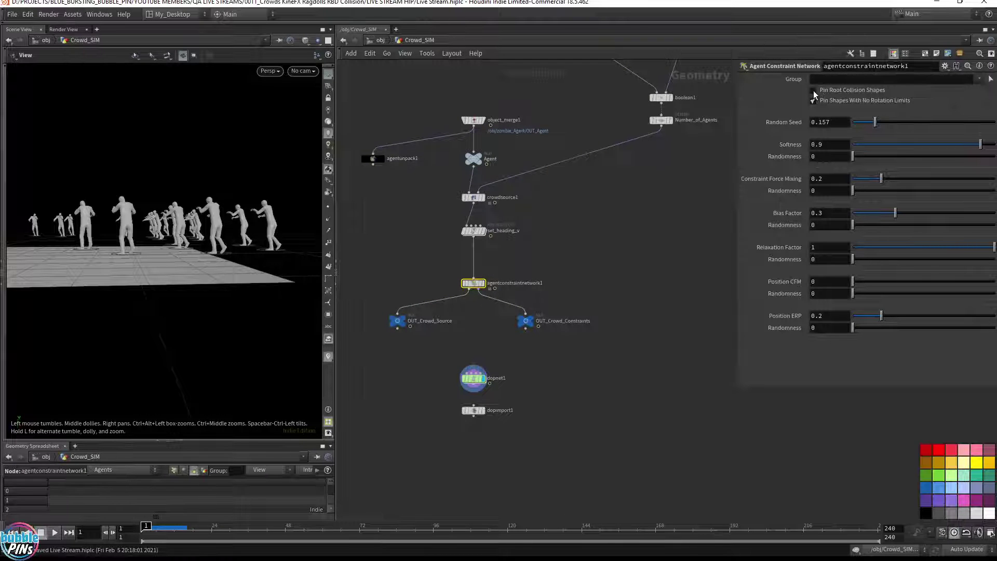
left_click(841, 91)
key("Up")
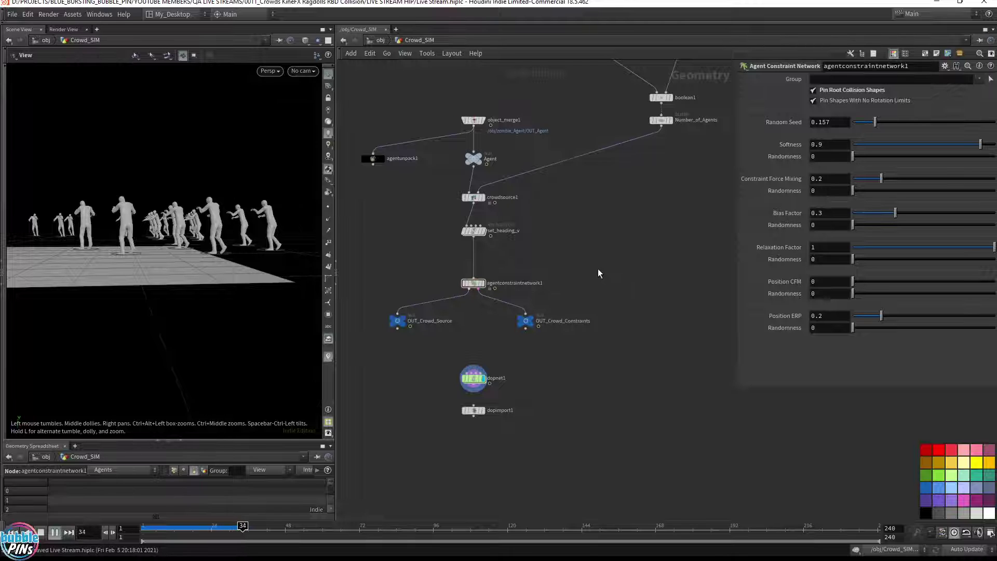
key("ctrl+Up")
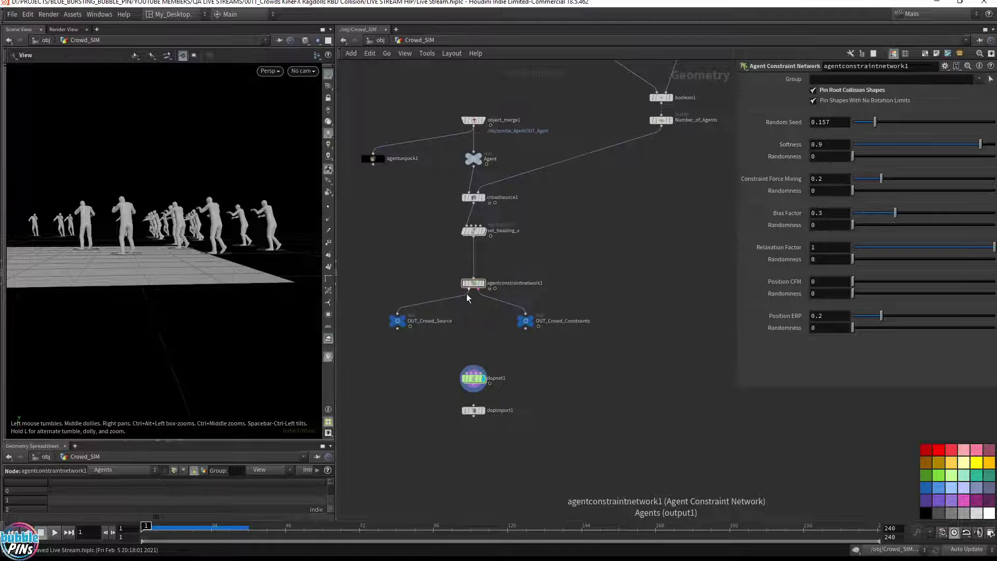
Add a Test Simulation: Ragdoll node beside the crowd chain and connect its input to the Agent null.
middle_click_drag(467, 296, 491, 260)
left_click(497, 253)
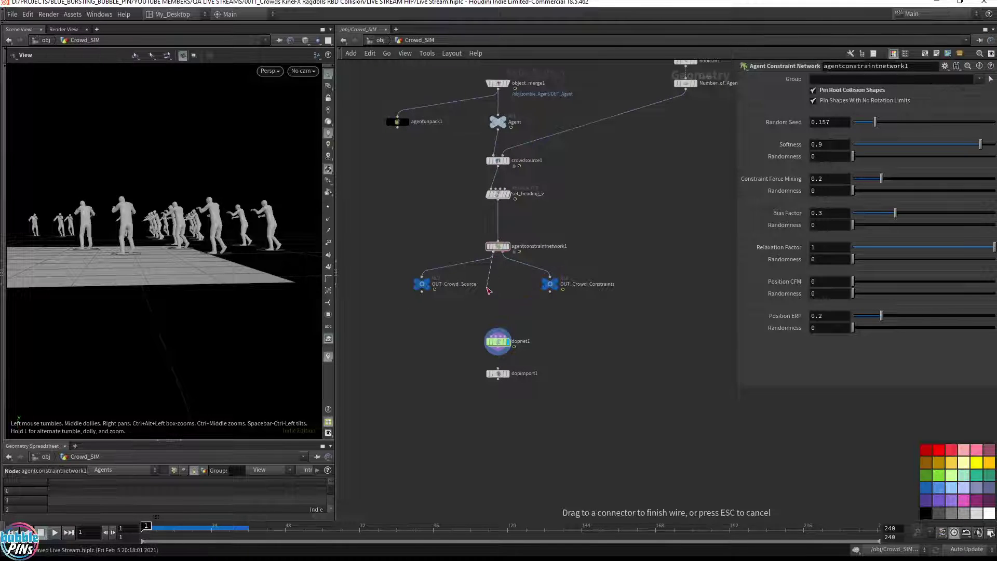
middle_click_drag(405, 250, 507, 294)
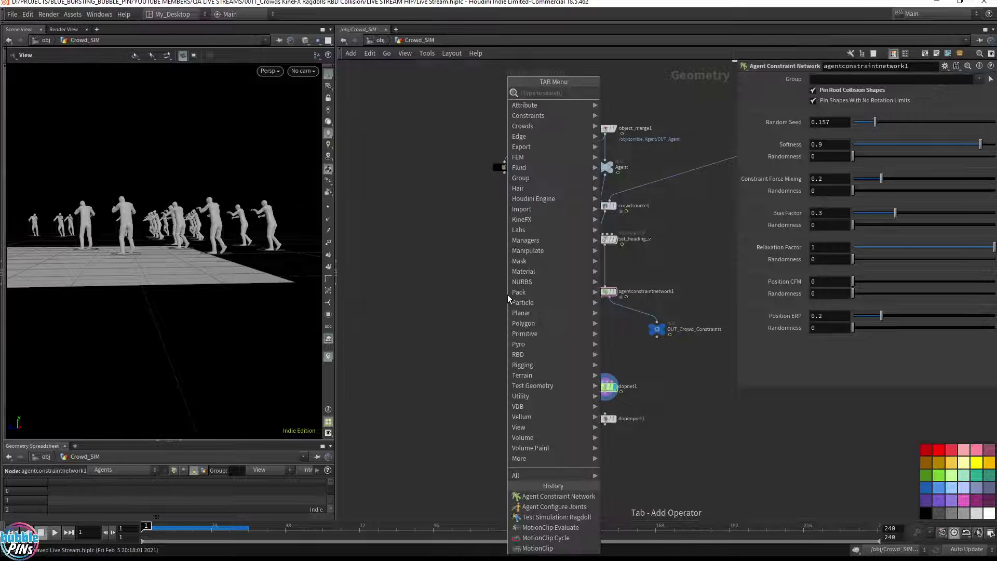
key("Tab")
type("rag")
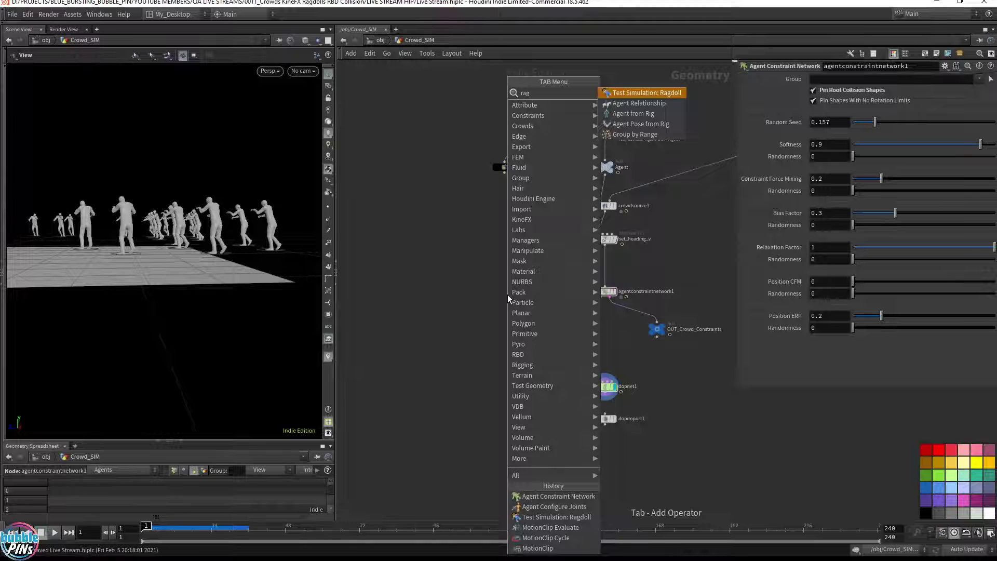
key("Return")
left_click(507, 294)
left_click_drag(507, 295, 489, 256)
left_click(488, 252)
left_click(604, 173)
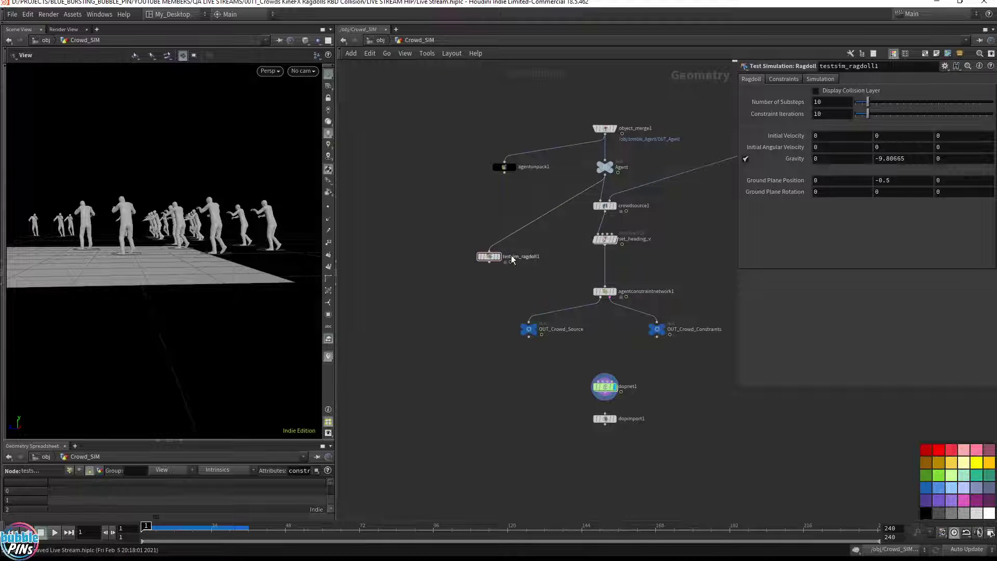
Display testsim_ragdoll1 and play the ragdoll test on the single agent, rewinding to the first frame.
left_click(490, 260)
left_click_drag(135, 208, 215, 204)
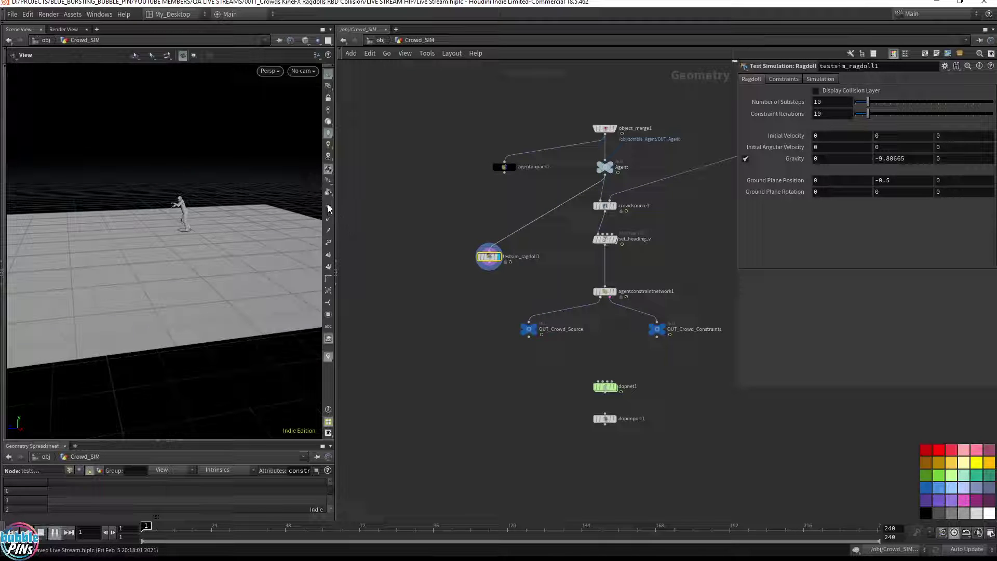
key("Up")
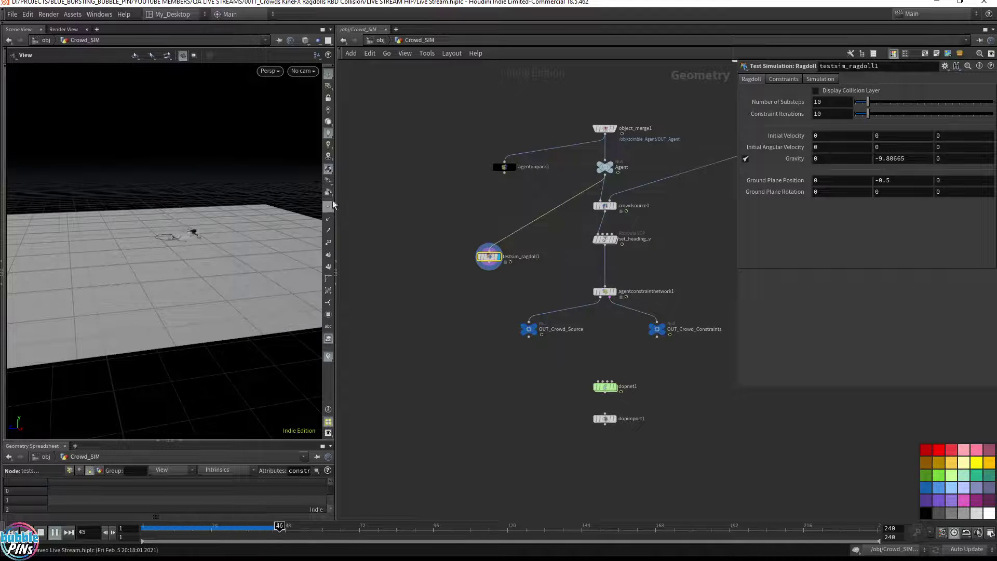
key("ctrl+Up")
Rewire testsim_ragdoll1's input to crowdsource1 and test the ragdoll playback.
left_click_drag(498, 253, 605, 212)
key("Up")
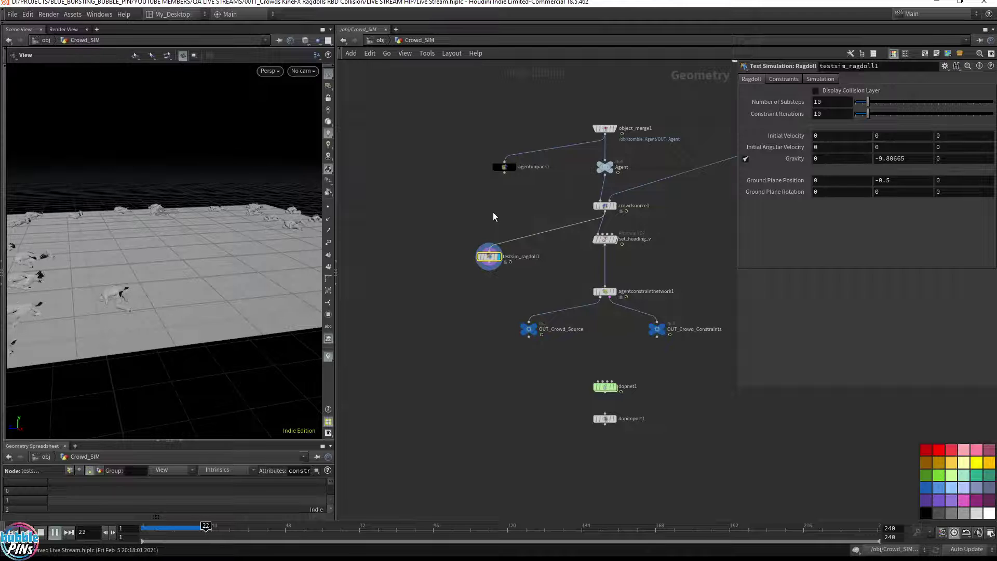
key("ctrl+Up")
Rewire testsim_ragdoll1's input to set_heading_v and test the ragdoll playback.
left_click_drag(490, 248, 605, 245)
key("Up")
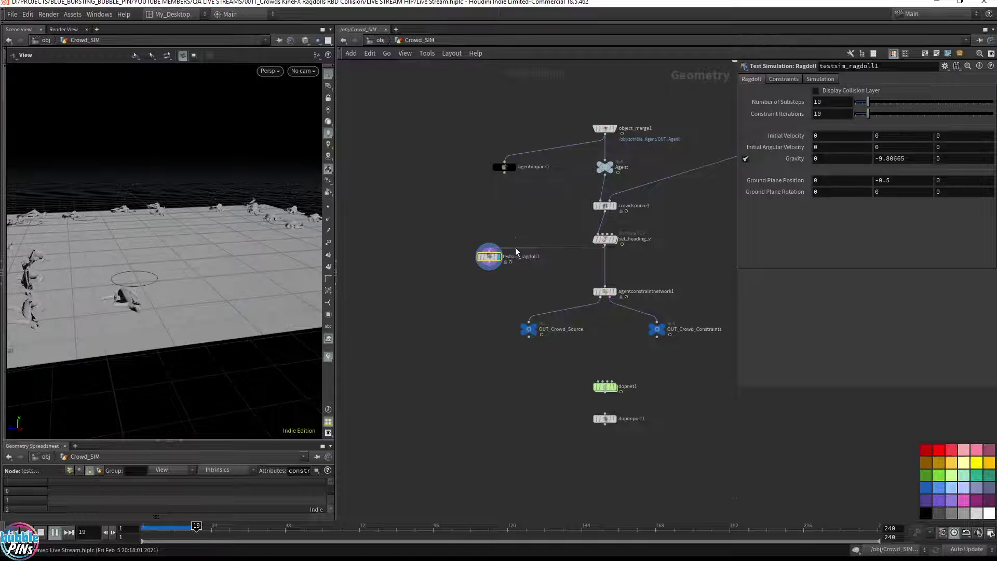
key("ctrl+Up")
Disconnect testsim_ragdoll1's input and test the crowd playback with dopnet1 displayed again.
mouse_move(490, 250)
left_mouse_down()
mouse_move(550, 276)
mouse_move(560, 297)
mouse_move(505, 247)
left_mouse_up()
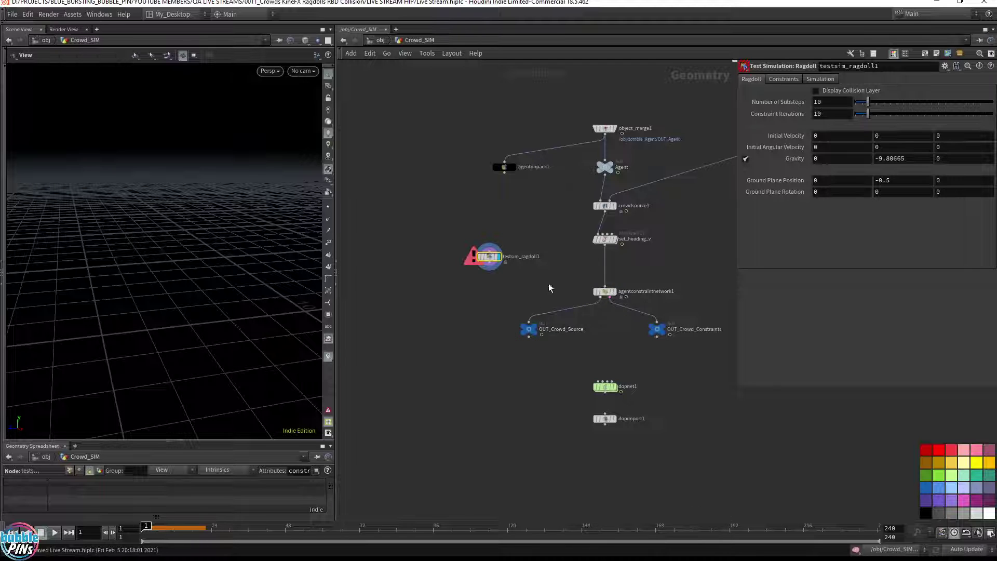
left_click(604, 291)
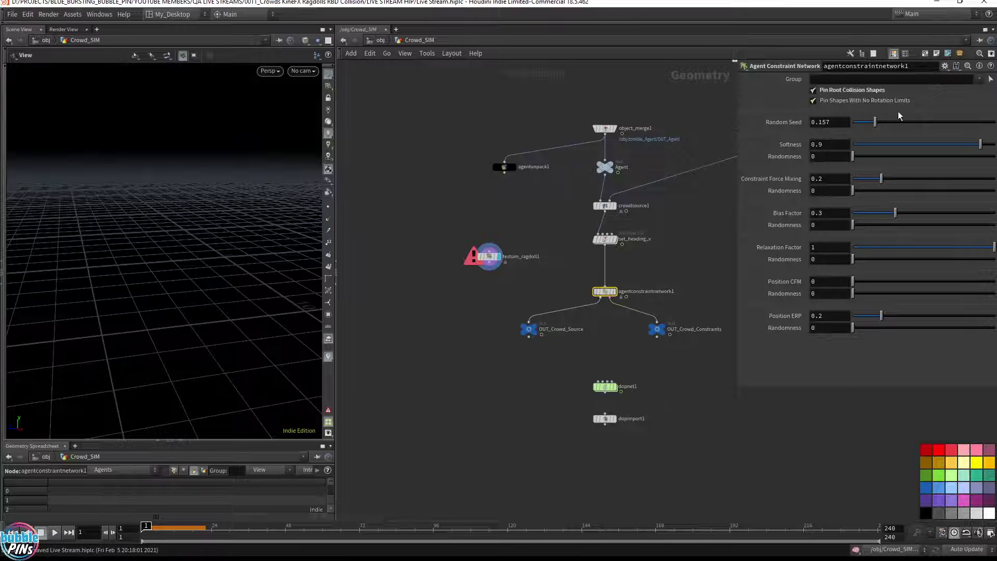
left_click(535, 328)
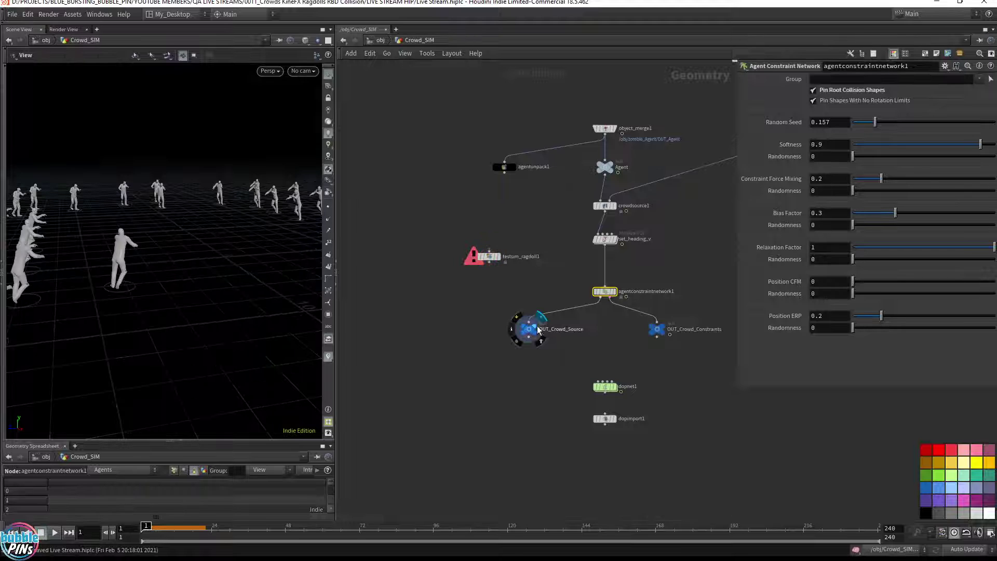
left_click(615, 387)
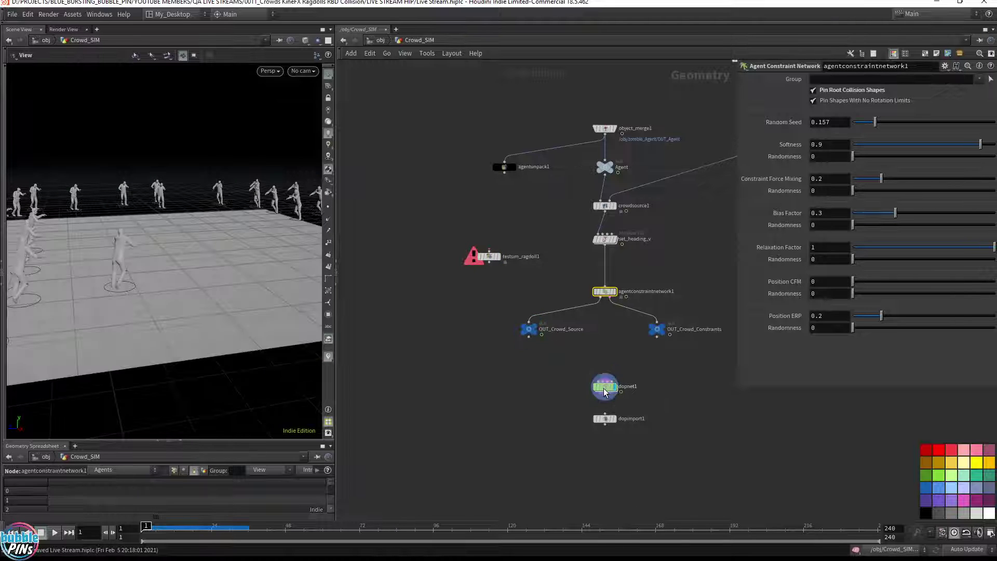
left_click(604, 387)
key("Up")
key("ctrl+Up")
Turn off Stiffness on the ragdoll crowd state inside dopnet1, keeping RBD Ragdoll Active, and test the playback.
double_click(604, 387)
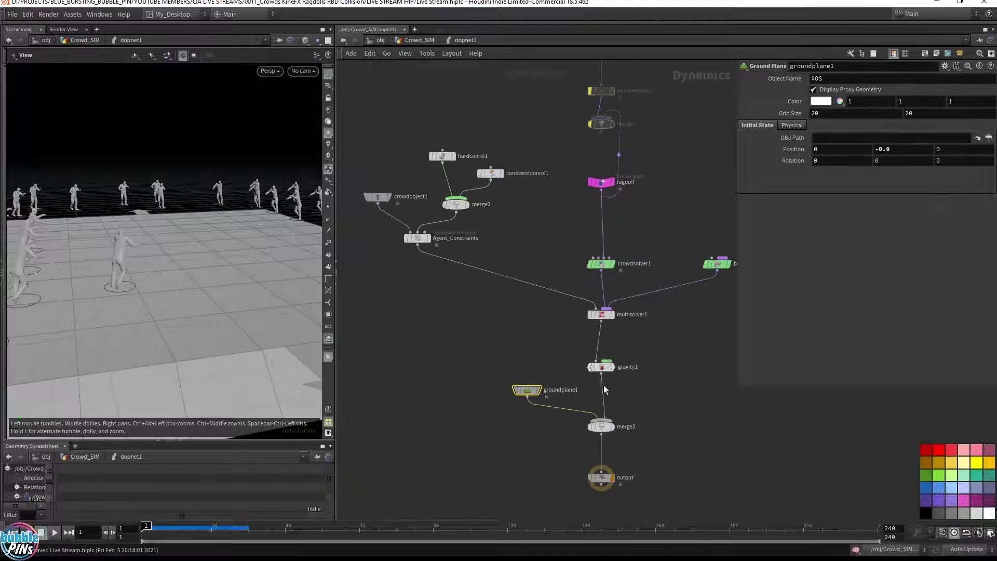
left_click(580, 198)
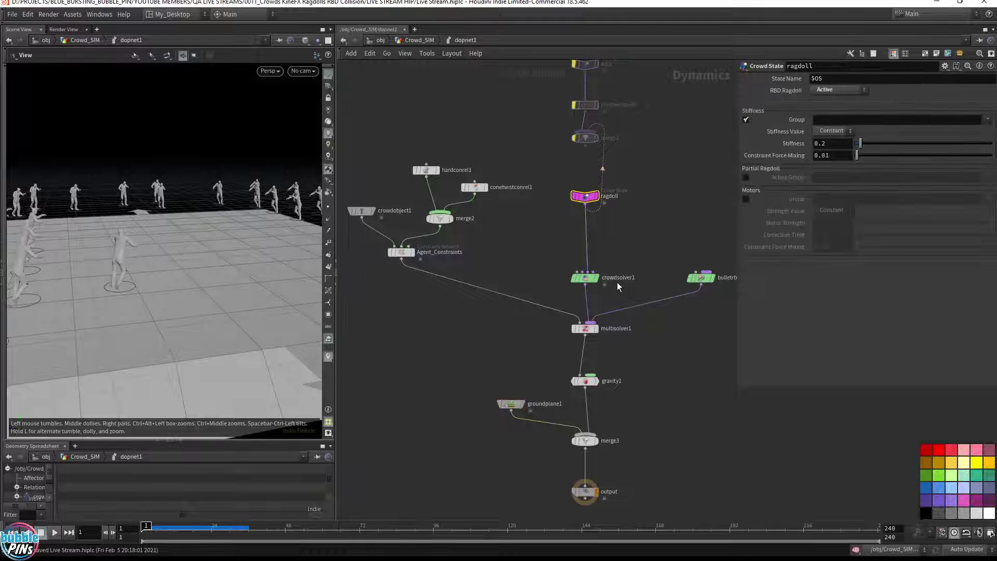
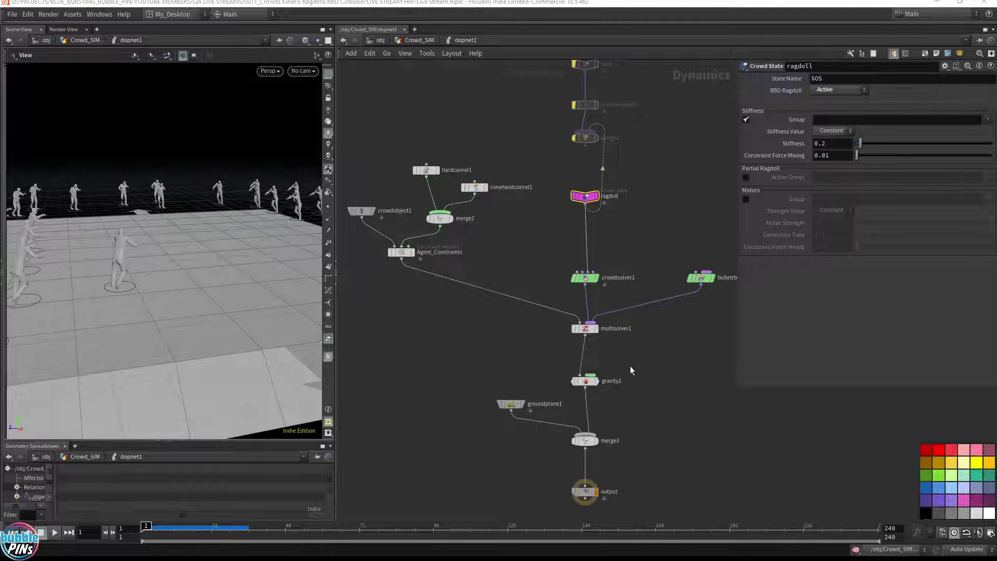
left_click(592, 276)
left_click(585, 196)
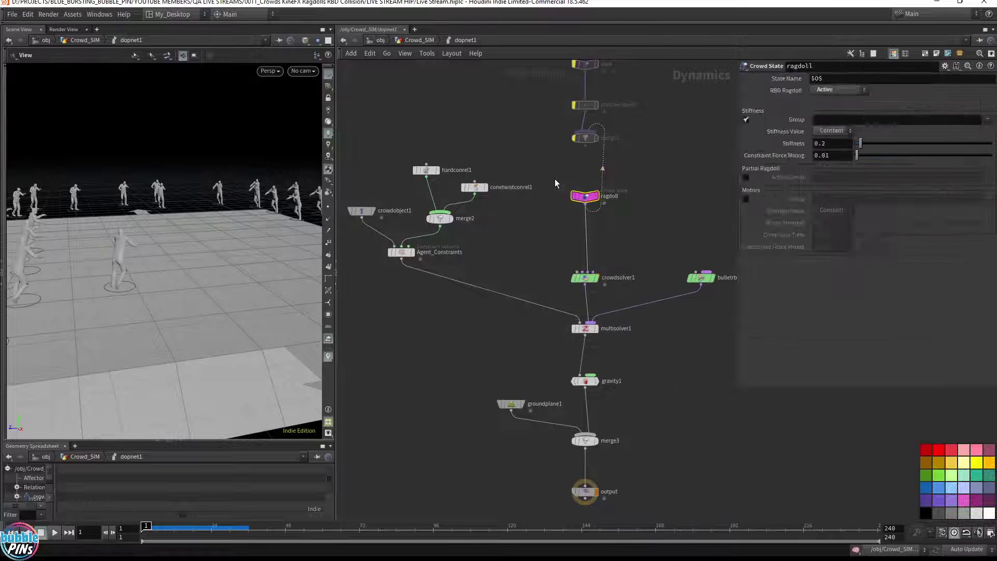
left_click(844, 91)
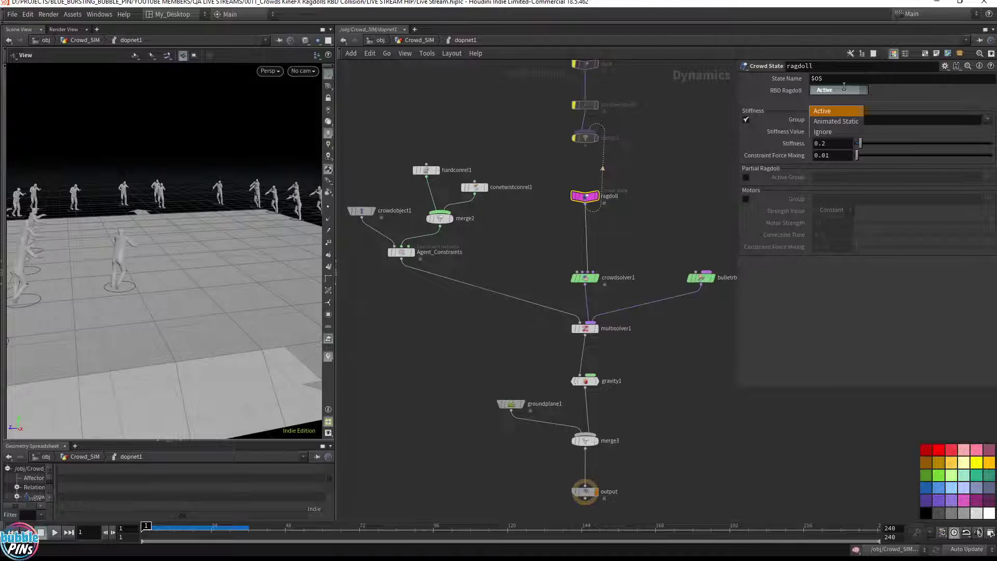
left_click(844, 87)
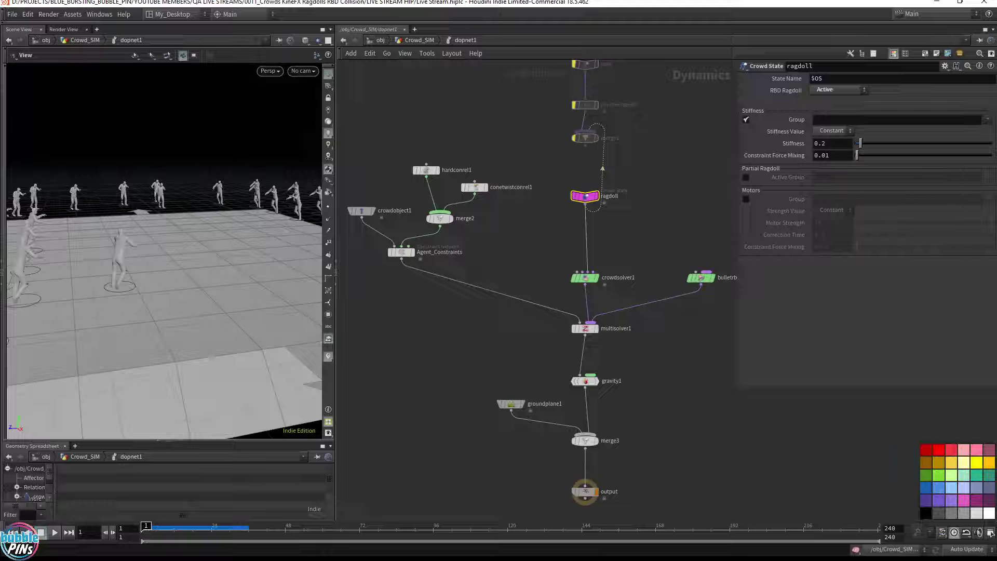
left_click(747, 120)
key("Up")
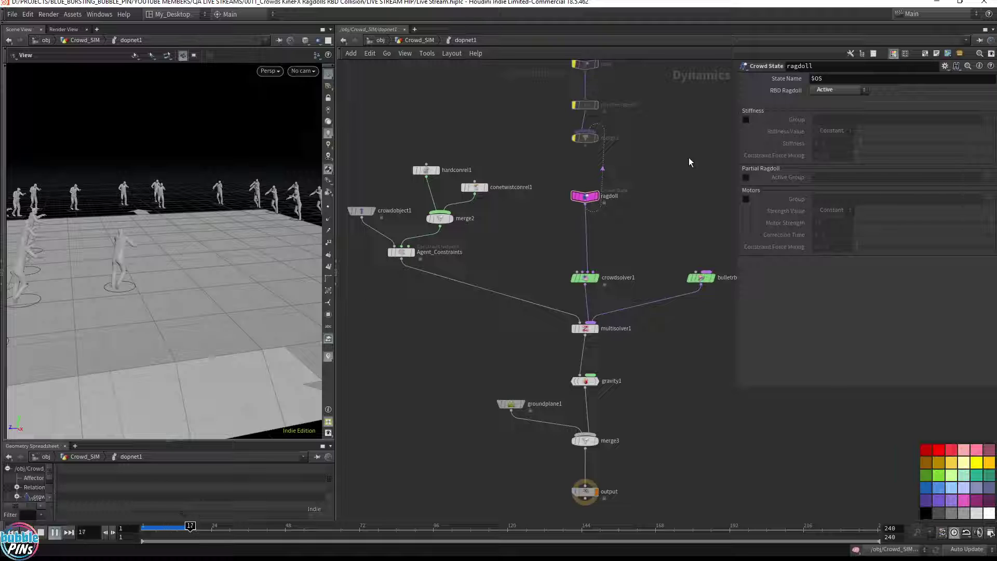
key("ctrl+Up")
Return to the Crowd_SIM network and reset dopnet1's simulation.
left_click(585, 278)
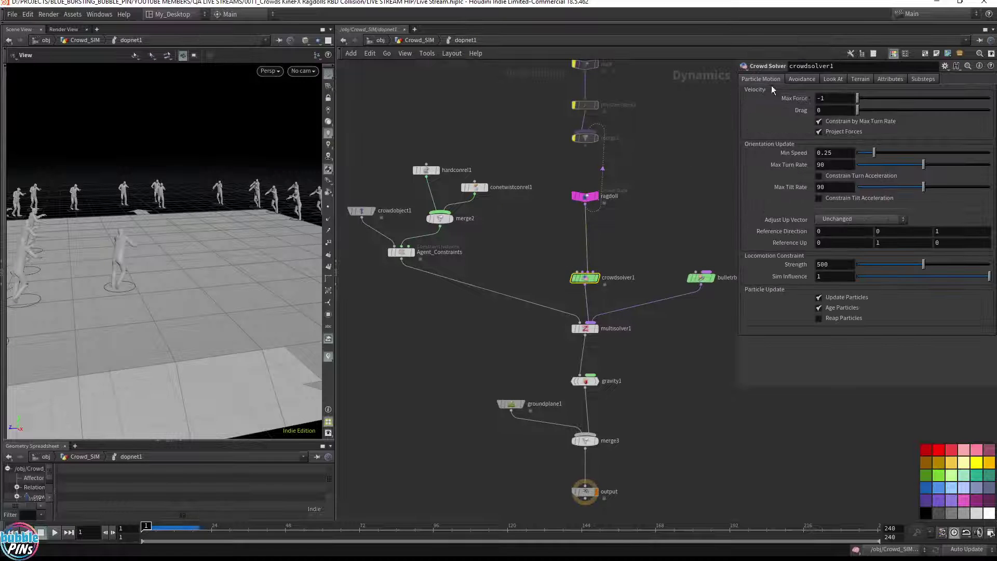
left_click(415, 40)
left_click(379, 40)
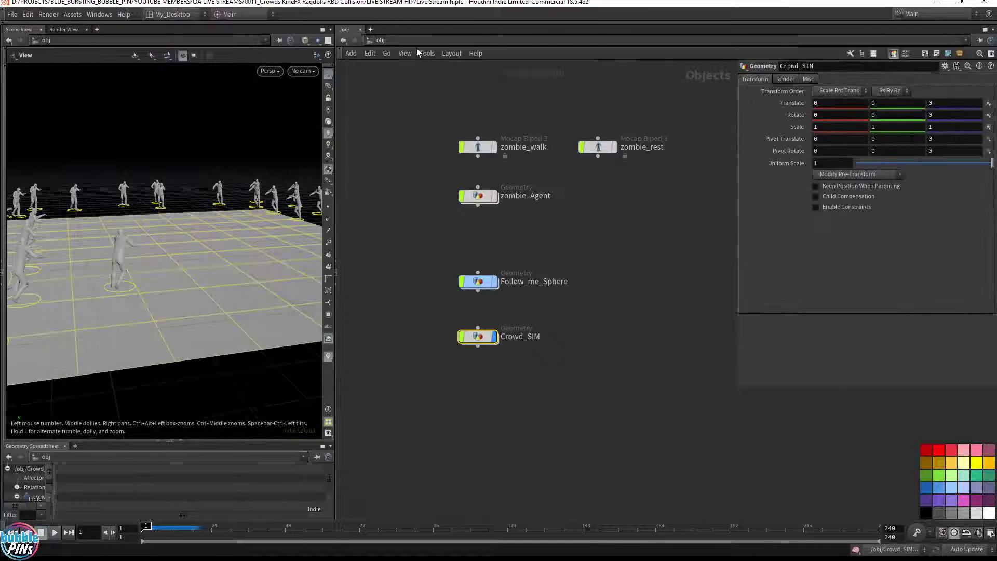
double_click(485, 340)
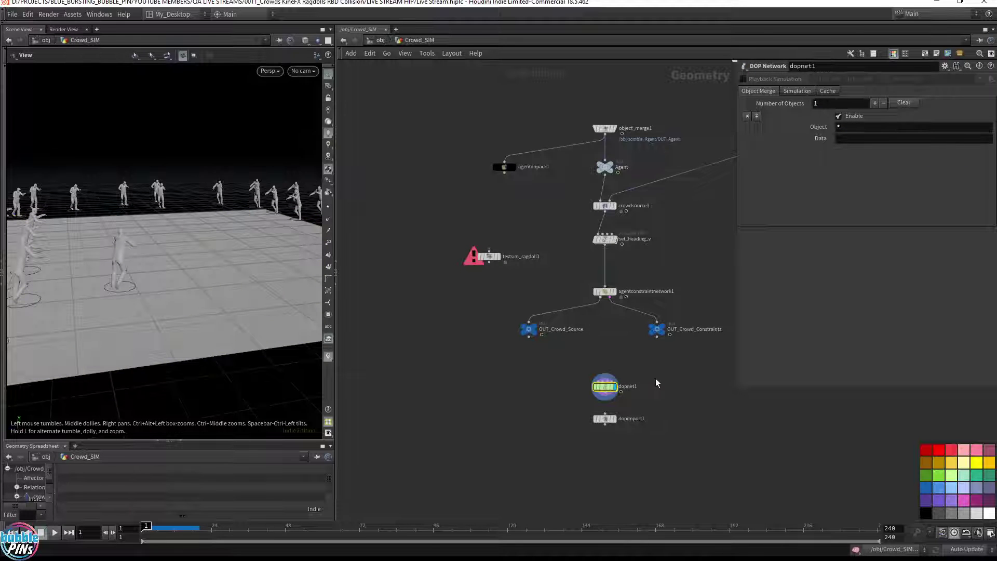
left_click(797, 92)
left_click(772, 104)
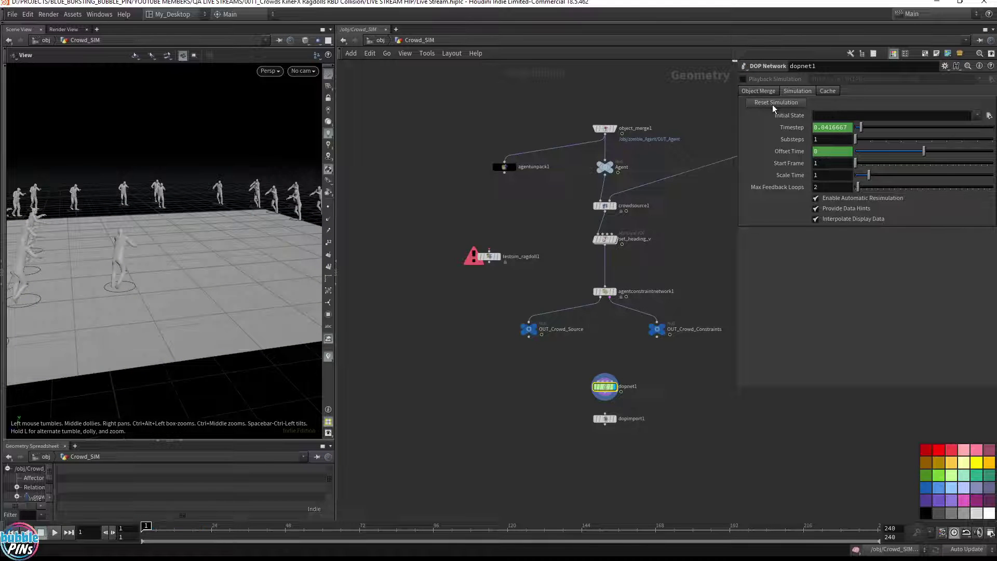
Play the reset simulation, rewind to the first frame and save the scene.
key("Up")
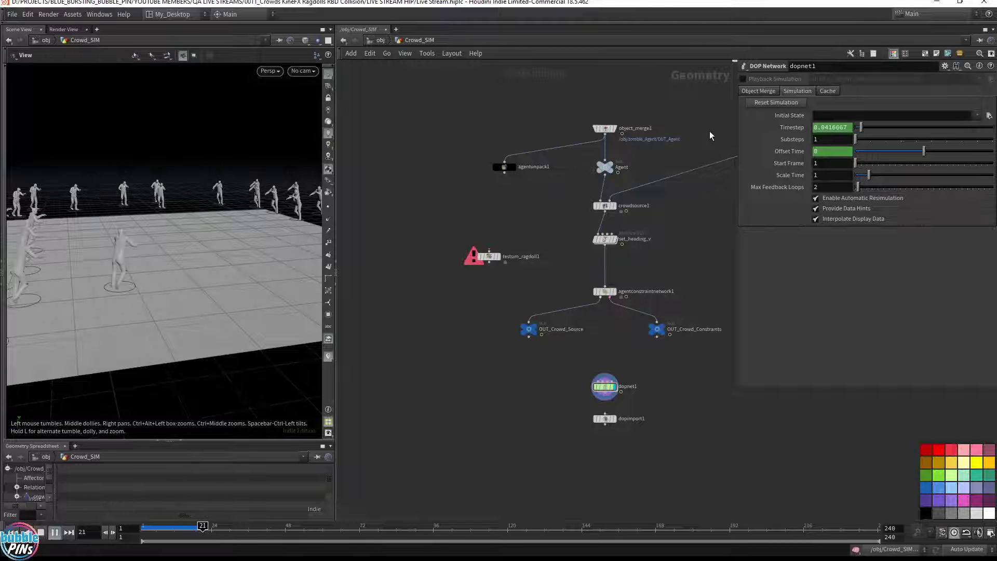
key("ctrl+Up")
key("ctrl+s")
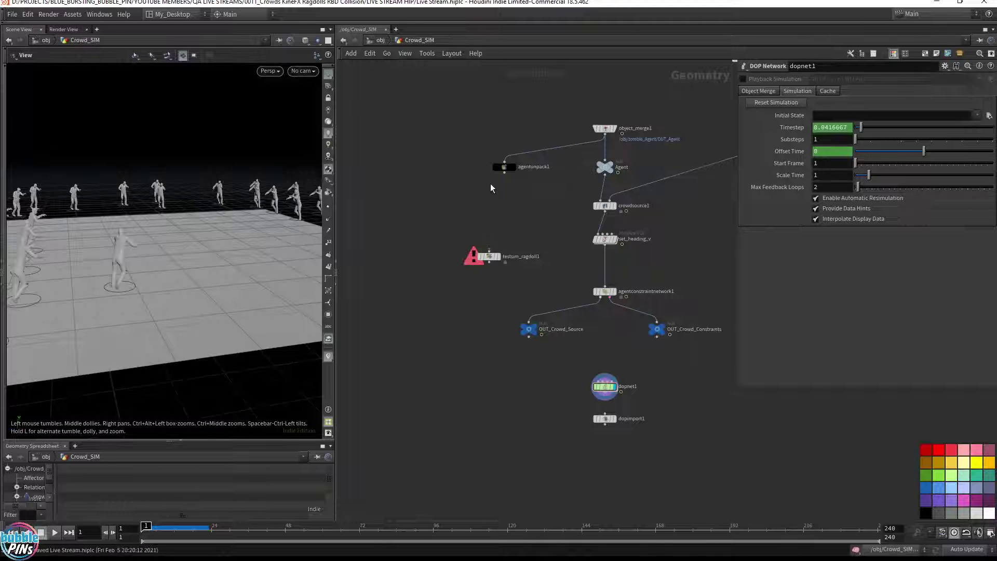
Reconnect testsim_ragdoll1 to set_heading_v, place it just below that node and display it.
left_click_drag(232, 225, 229, 270)
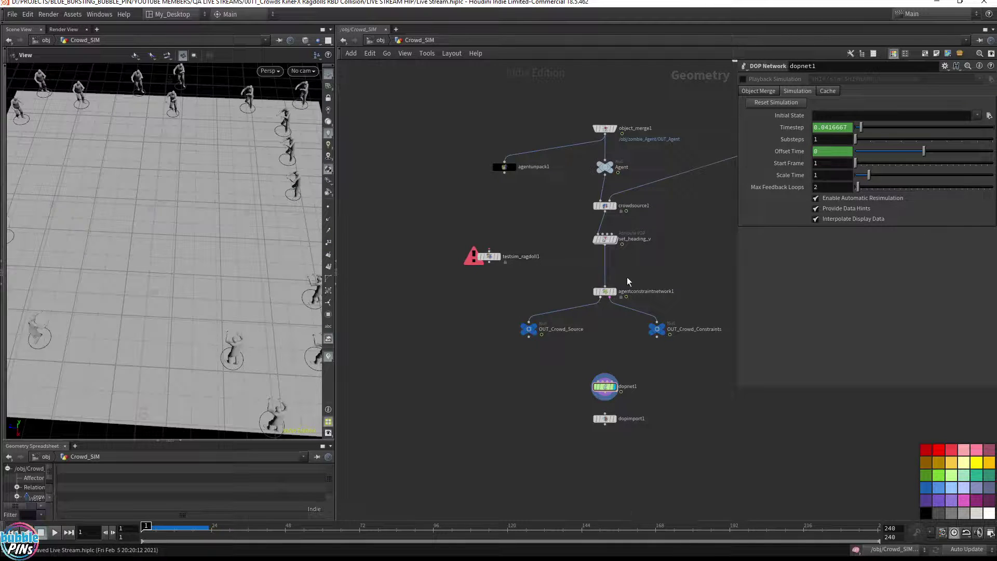
left_click_drag(489, 249, 605, 245)
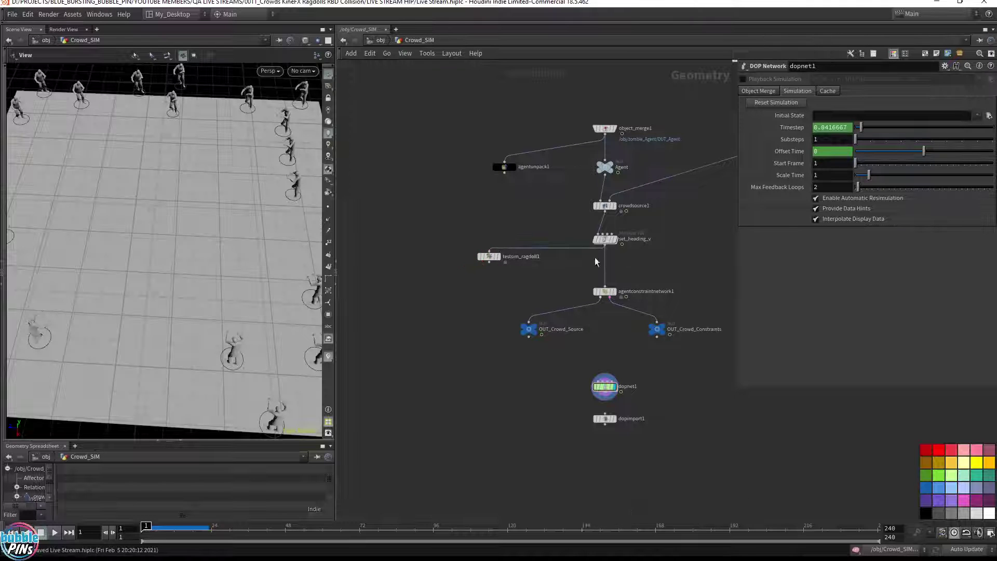
left_click_drag(489, 255, 524, 273)
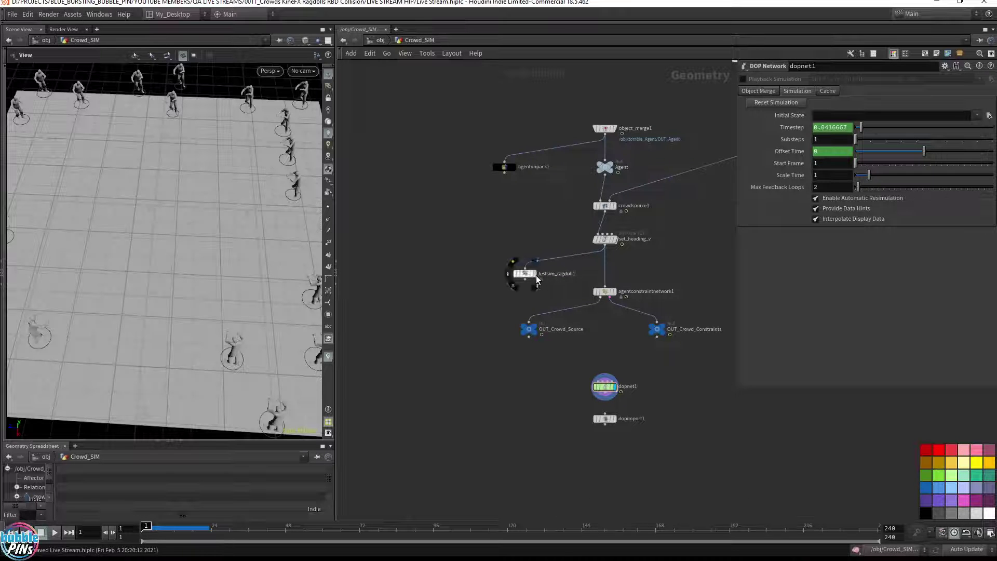
left_click(535, 274)
Allow editing of testsim_ragdoll1's contents and enter its internal network.
left_click(523, 275)
right_click(523, 276)
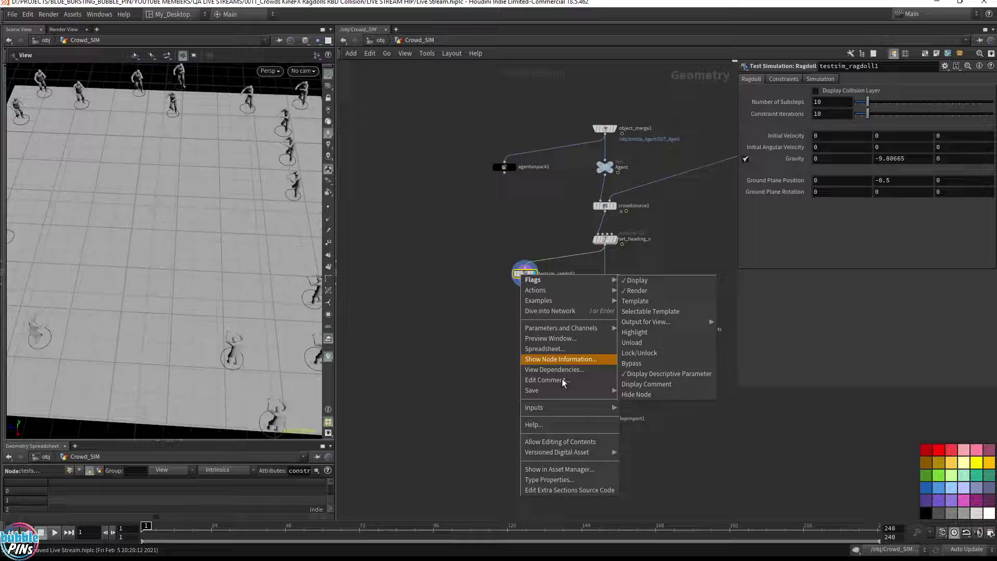
left_click(554, 441)
double_click(524, 273)
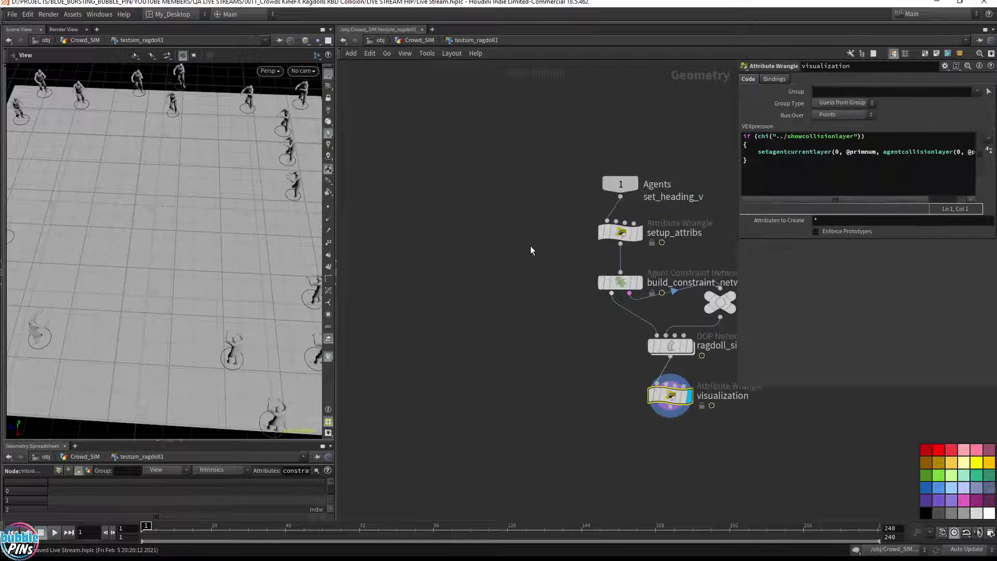
Examine the build_constraint_network settings and open the ragdoll_sim DOP network.
middle_click_drag(531, 245, 414, 227)
left_click_drag(430, 269, 497, 250)
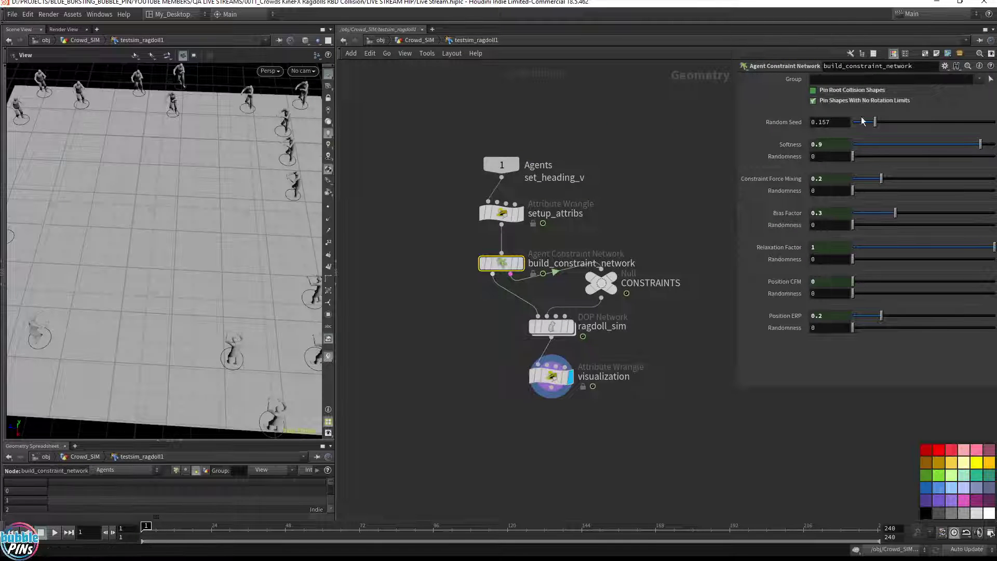
double_click(540, 325)
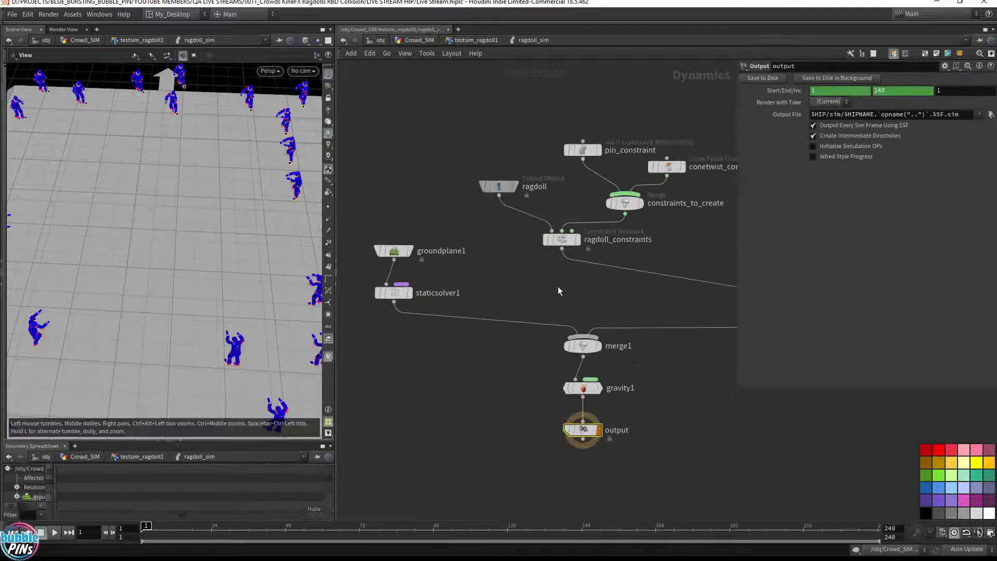
Examine the settings of ragdoll_state and multisolver1 in the ragdoll_sim network.
key("h")
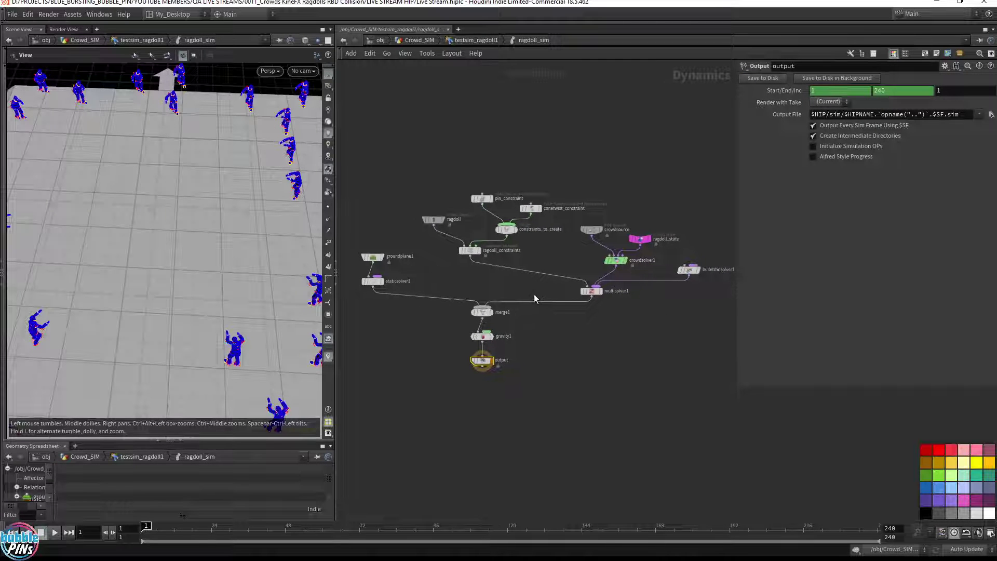
left_click_drag(678, 217, 631, 247)
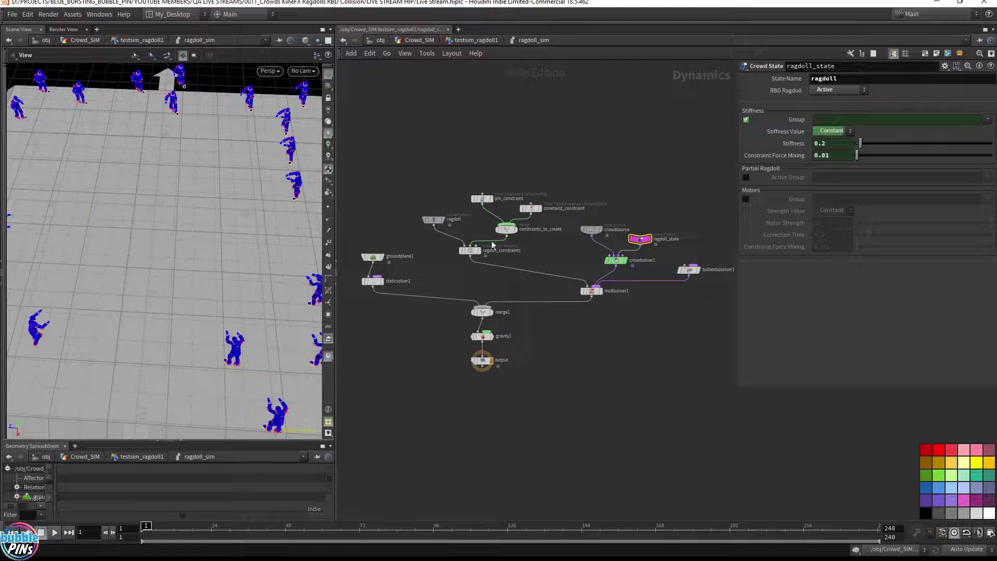
left_click_drag(587, 289, 587, 288)
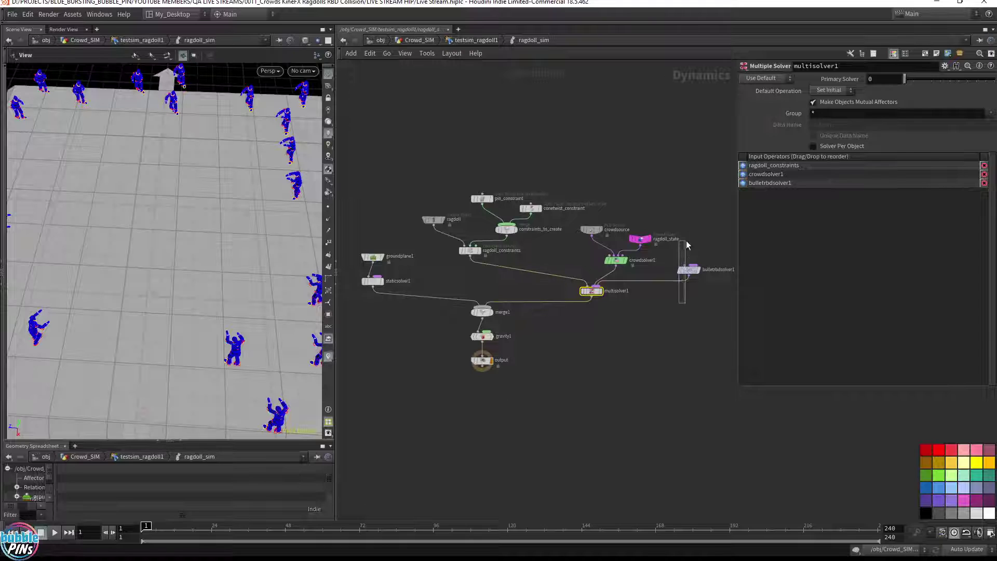
left_click_drag(686, 241, 687, 243)
Arrange multisolver1, merge1, gravity1 and output in one column, with groundplane1 and staticsolver1 placed beside the merge.
left_click_drag(422, 408, 589, 383)
left_click_drag(562, 305, 599, 316)
left_click_drag(360, 248, 385, 331)
left_click_drag(373, 287, 509, 344)
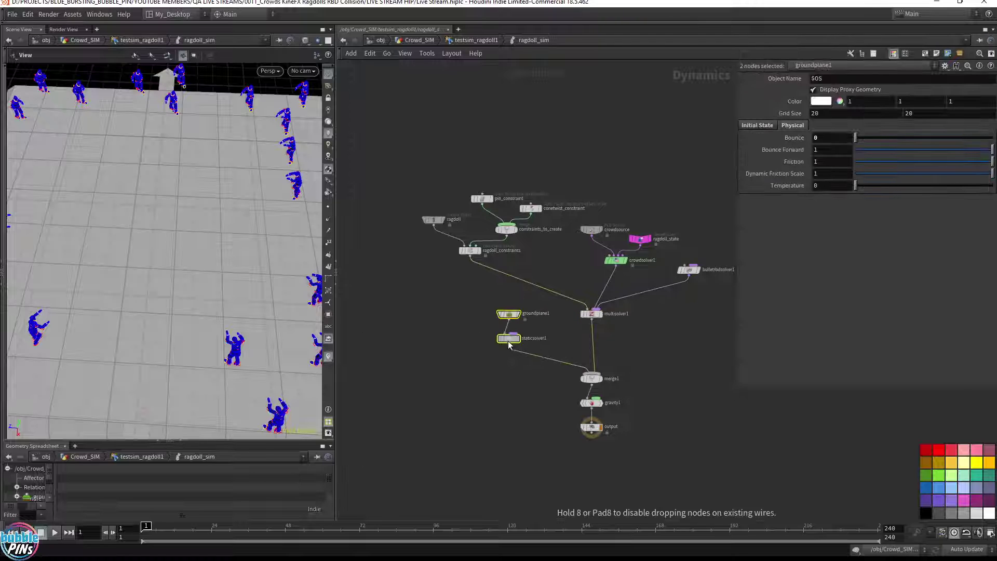
left_click(459, 302)
Inspect the ragdoll collision shapes and joint guides up close in the viewport and examine pin_constraint's settings.
left_click_drag(211, 270, 294, 270)
middle_click_drag(294, 269, 260, 244)
right_click_drag(260, 244, 200, 251)
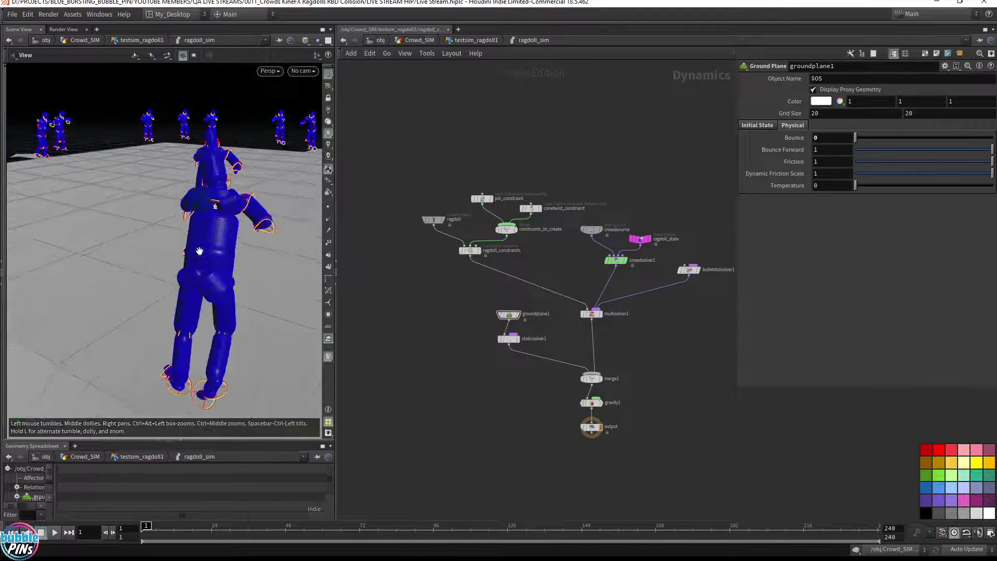
left_click_drag(200, 252, 270, 244)
left_click_drag(447, 167, 483, 206)
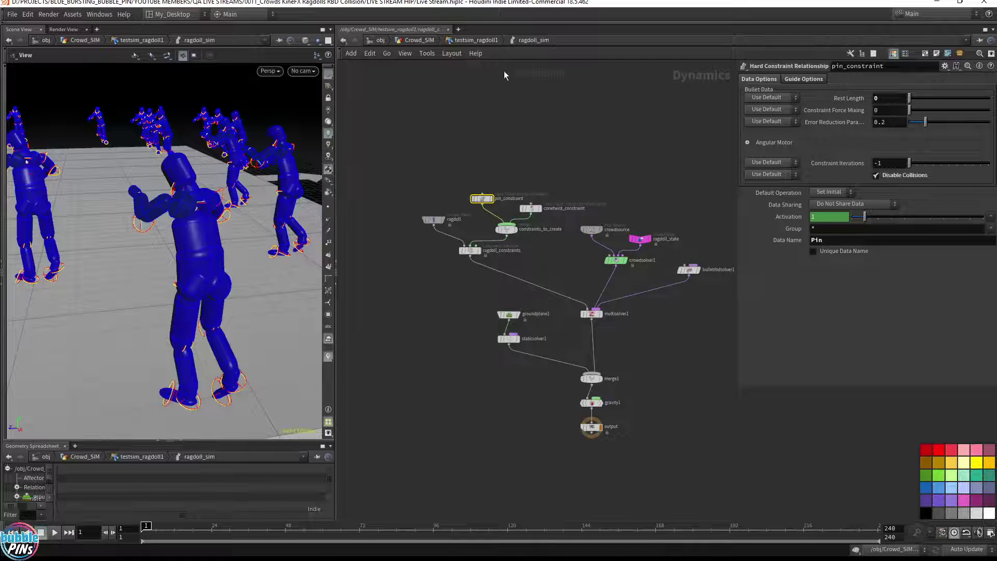
Open dopnet1 and examine the guide options of hardconrel1 and the guide and data options of conetwistconrel1.
left_click(476, 40)
left_click(419, 40)
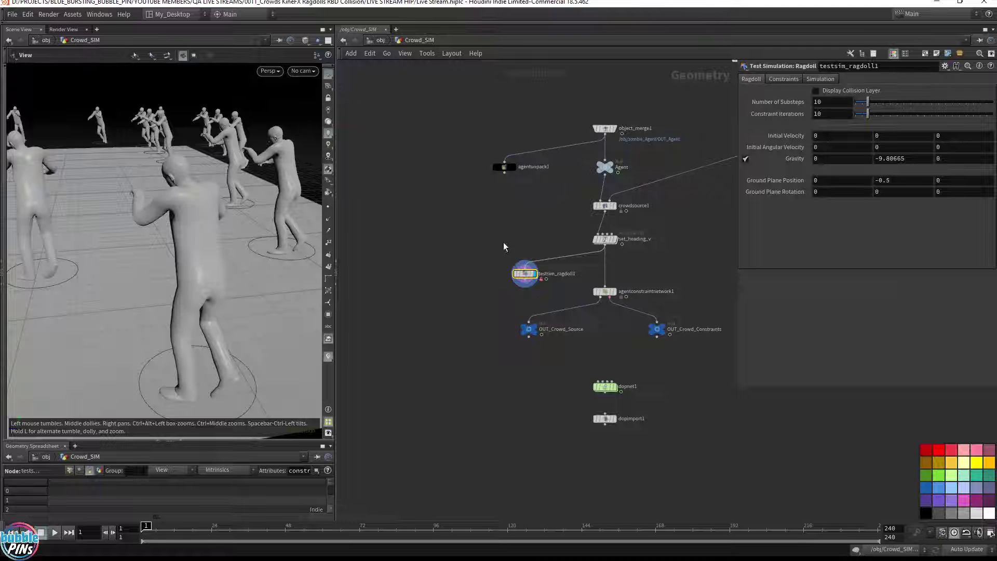
double_click(604, 387)
left_click(427, 170)
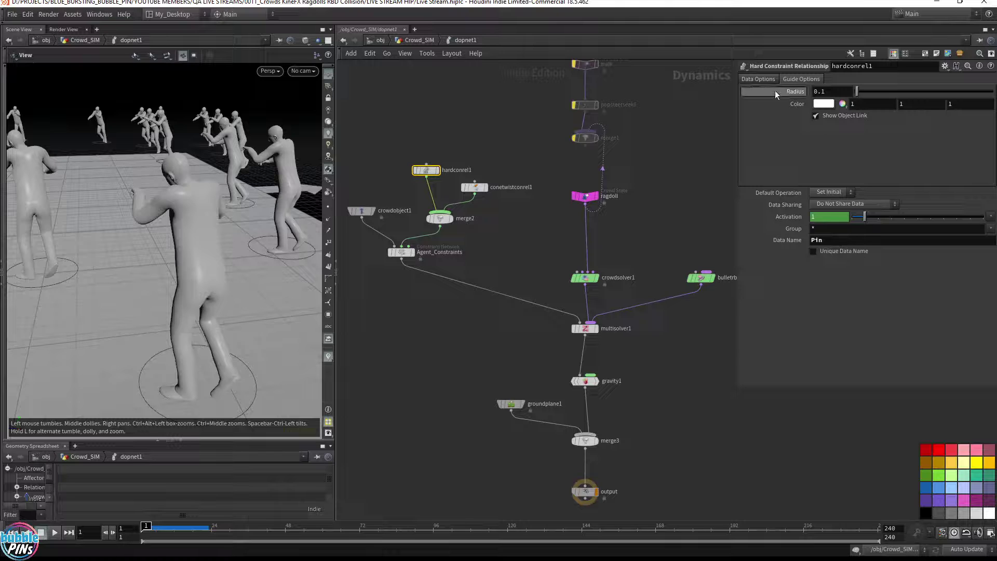
left_click(474, 187)
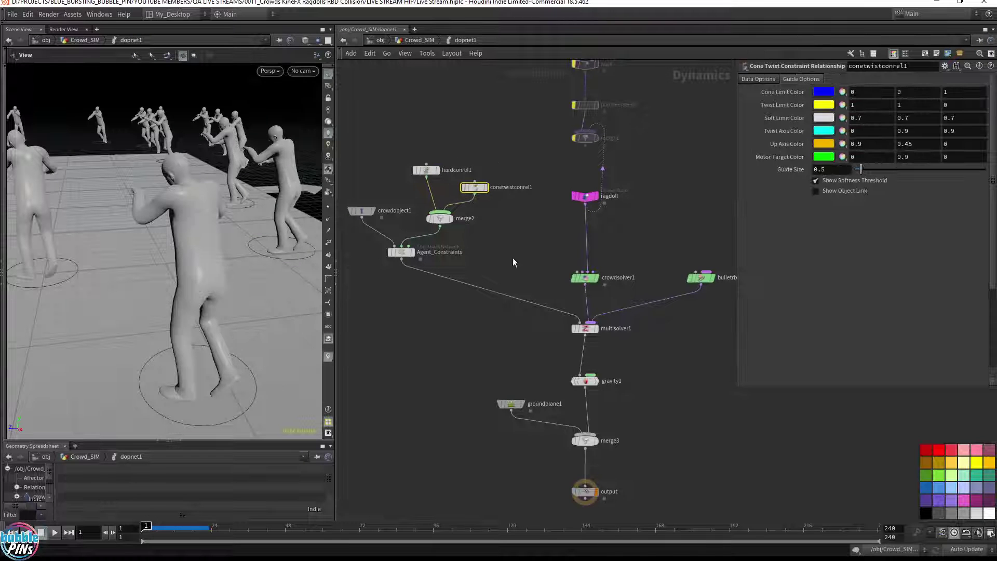
left_click(759, 79)
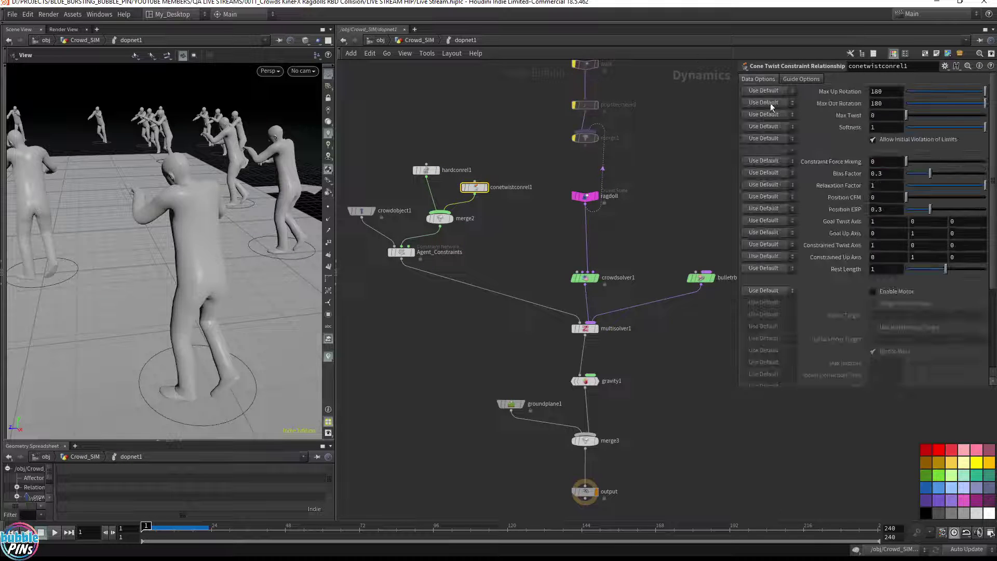
scroll(927, 351, "down", 4)
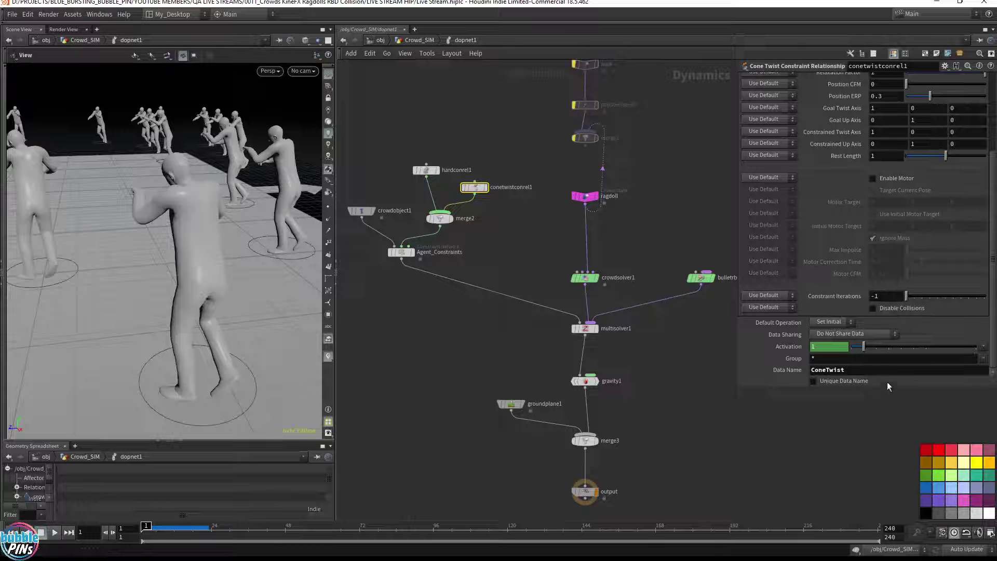
scroll(862, 405, "up", 2)
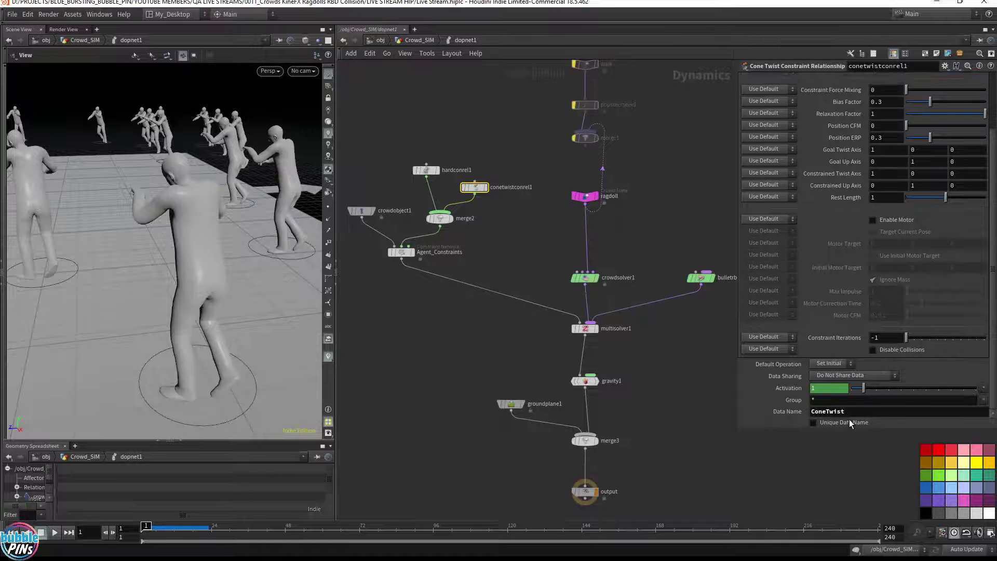
Return to ragdoll_sim inside testsim_ragdoll1 and examine the settings of conetwist_constraint and pin_constraint.
left_click(413, 40)
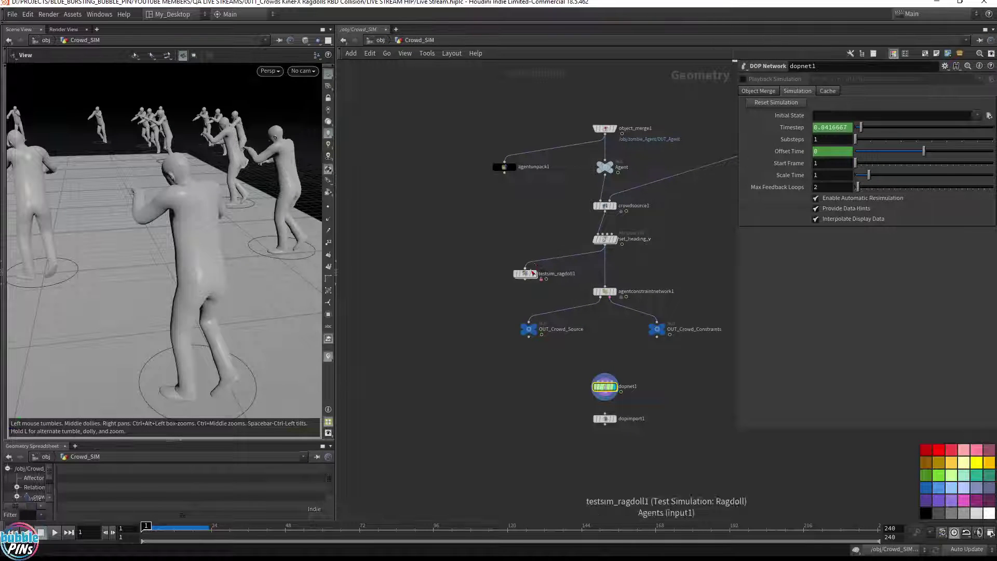
double_click(525, 274)
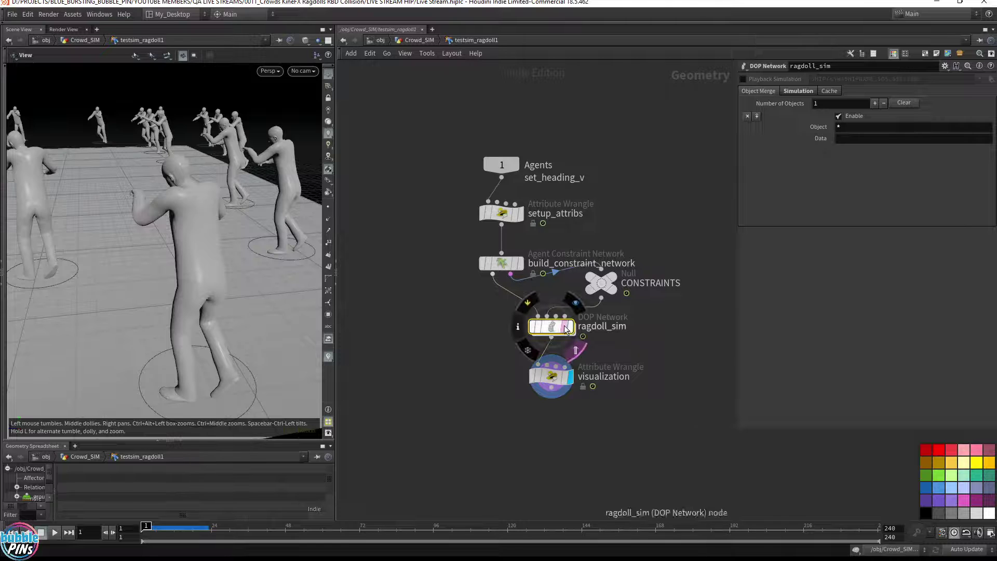
double_click(571, 328)
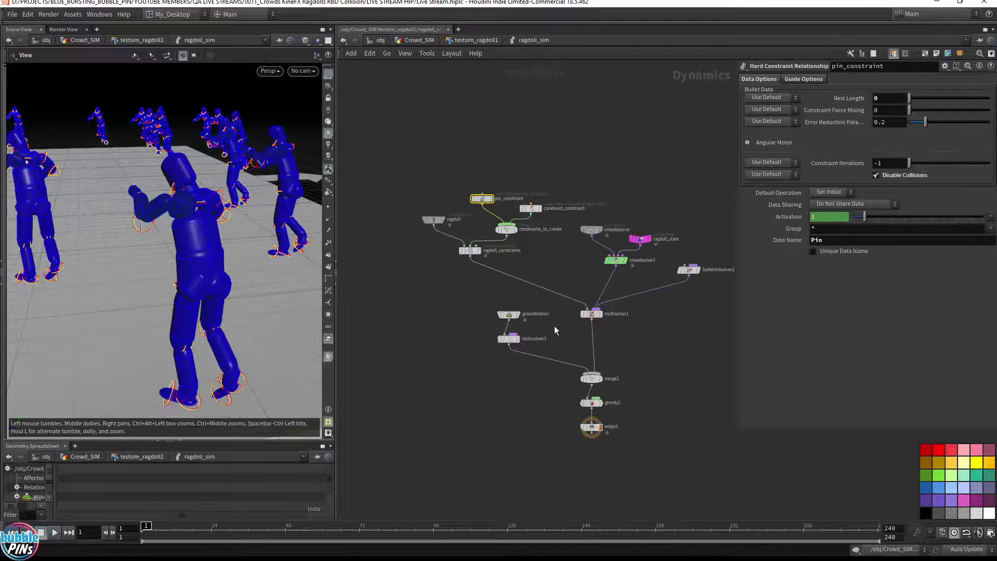
left_click(535, 209)
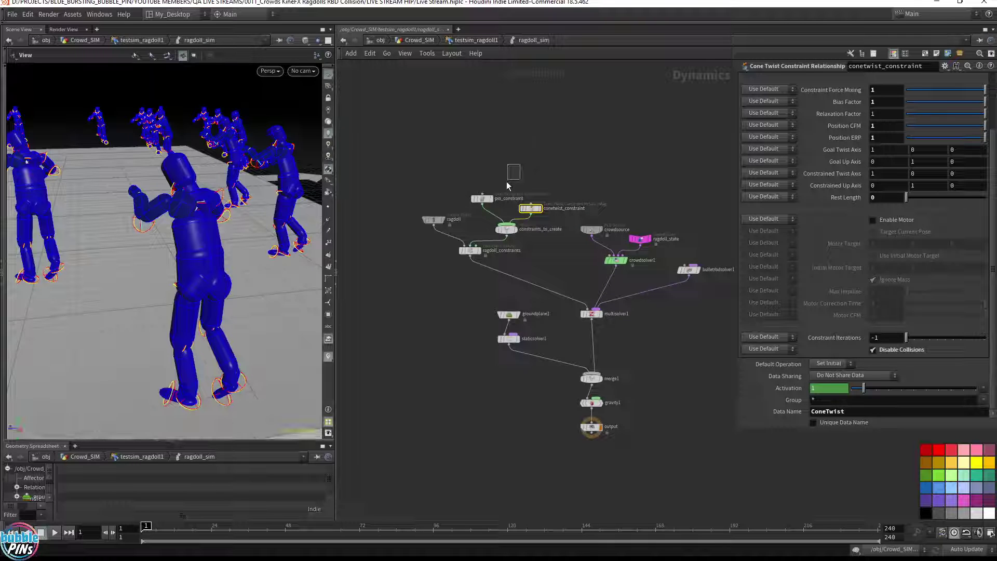
left_click(480, 199)
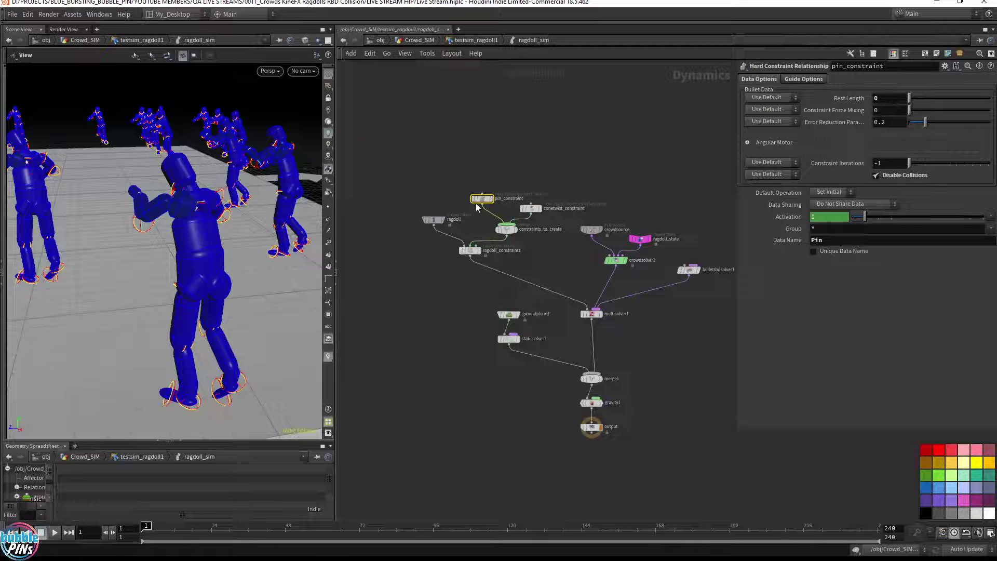
Examine the data, guide and relationship options of the ragdoll_constraints node.
left_click(470, 251)
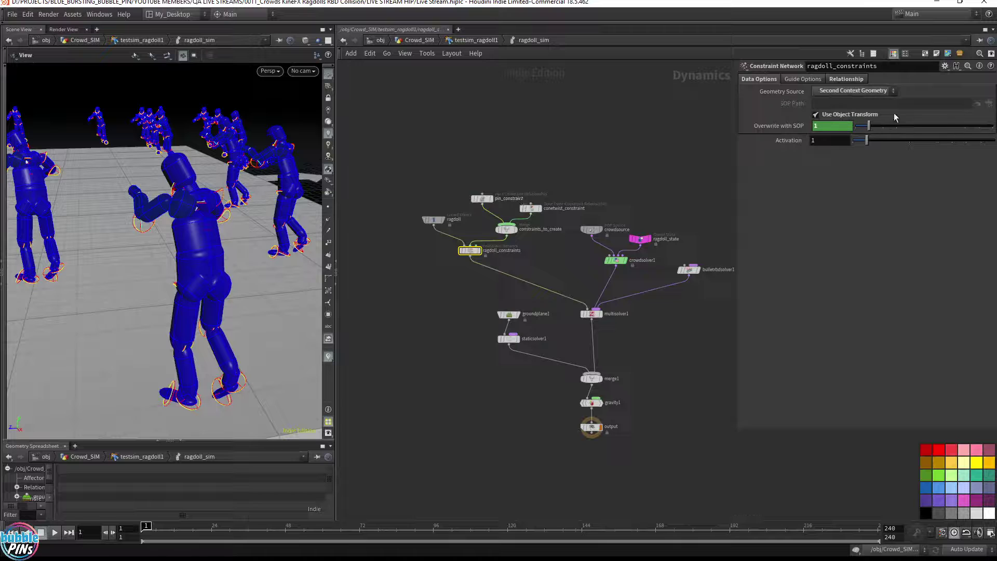
left_click(802, 79)
left_click(852, 80)
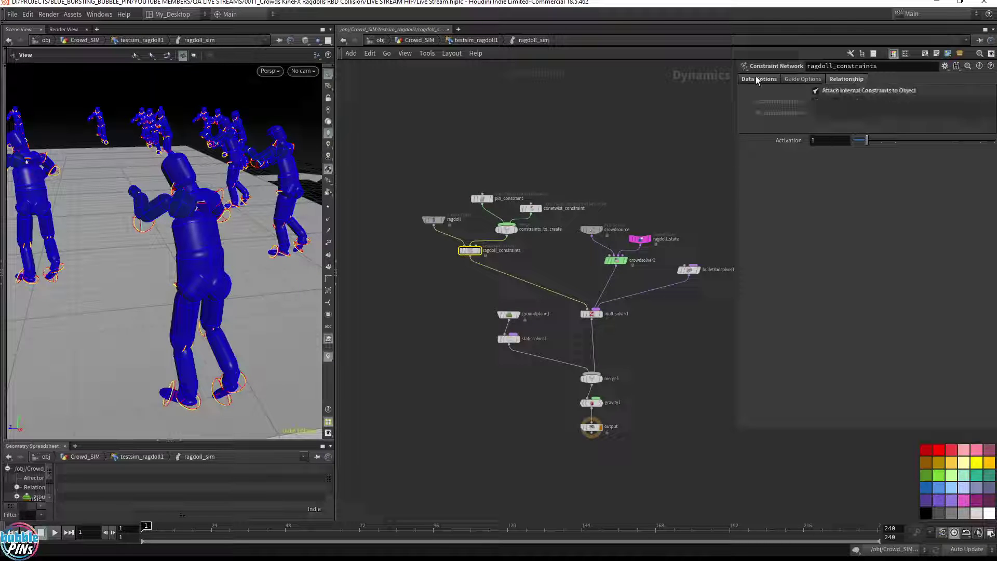
left_click(756, 80)
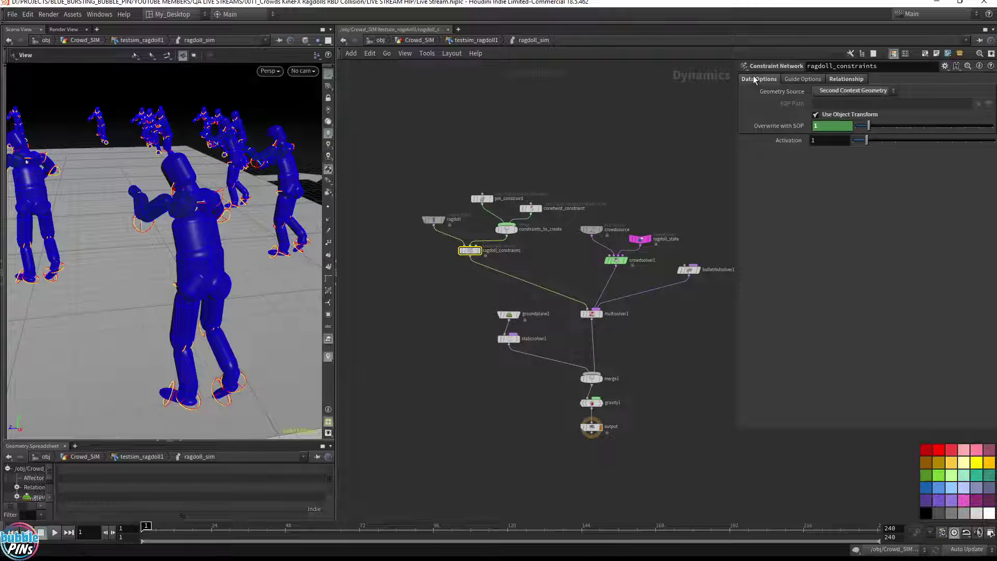
Copy pin_constraint, conetwist_constraint, constraints_to_create and ragdoll_constraints from ragdoll_sim and open dopnet1.
left_click_drag(468, 166, 531, 272)
key("ctrl+c")
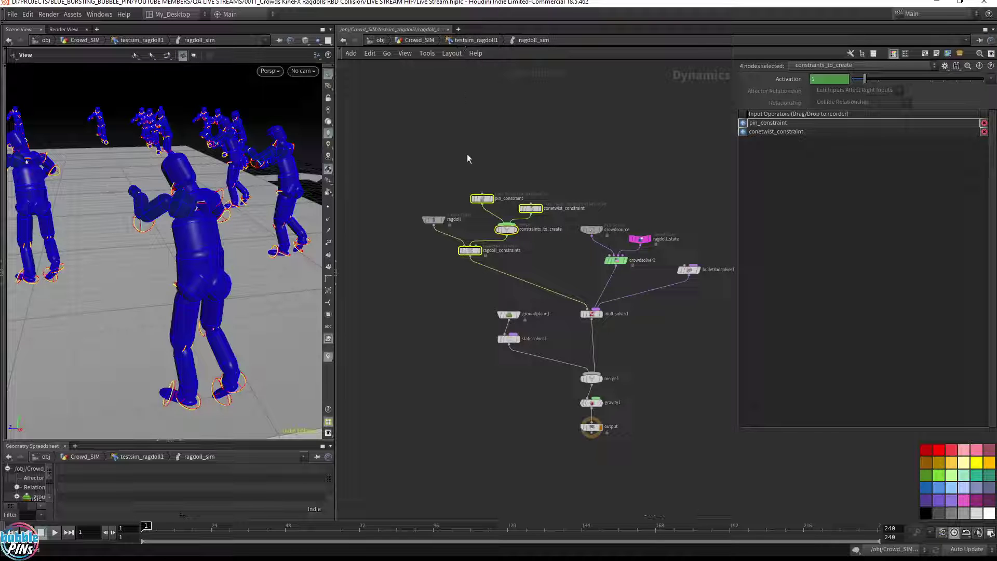
left_click_drag(462, 140, 538, 285)
key("ctrl+c")
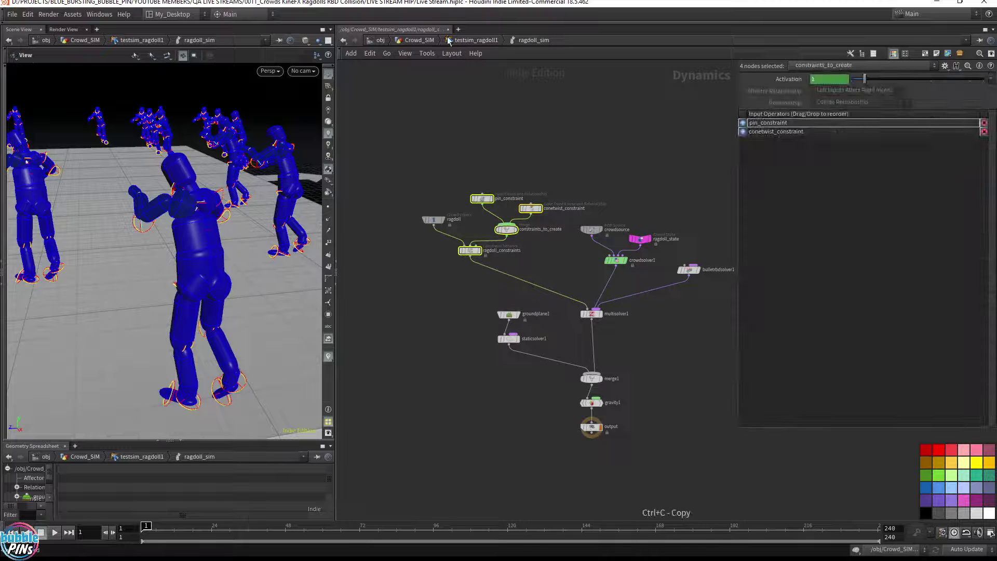
left_click(418, 41)
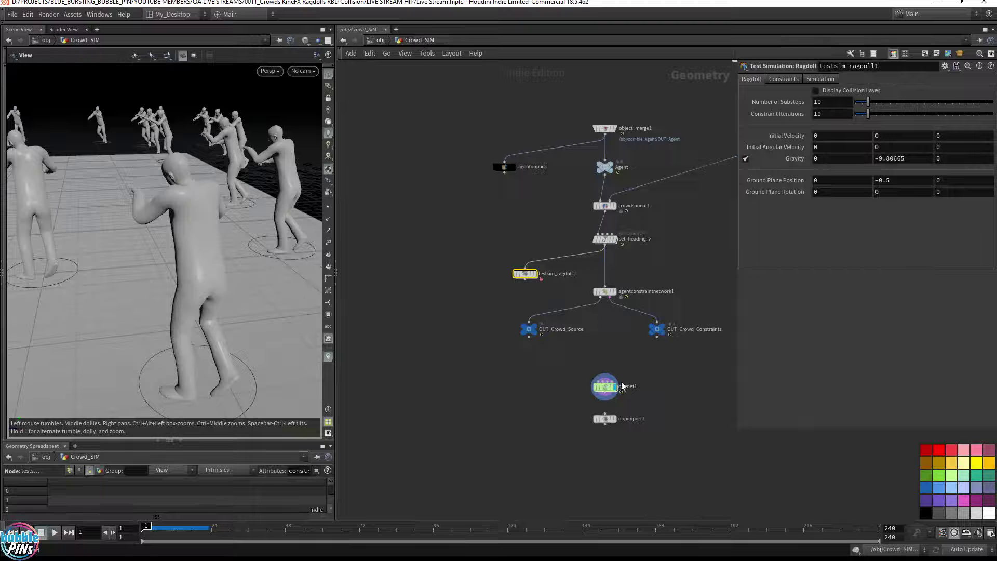
double_click(605, 387)
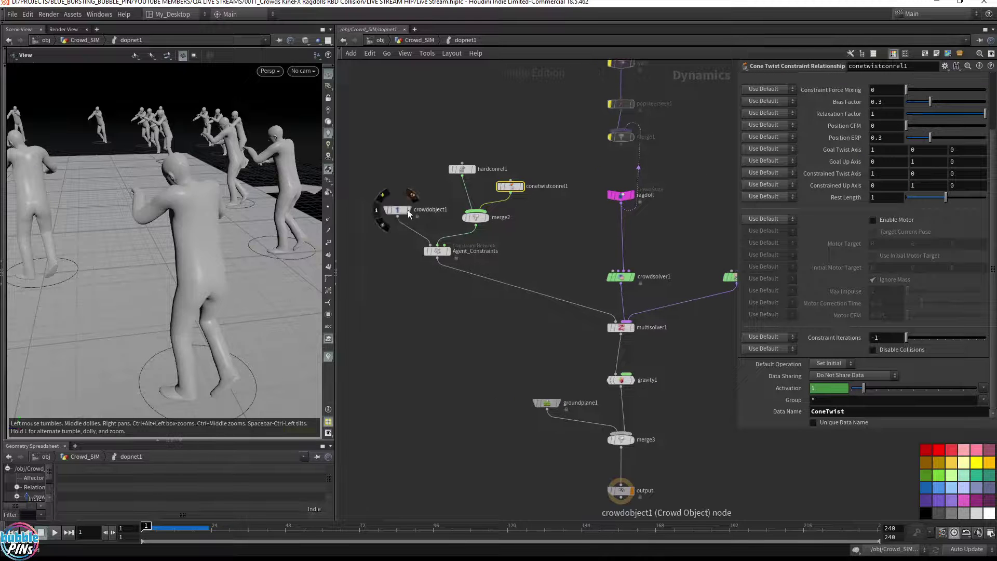
Disconnect Agent_Constraints from multisolver1 and paste the four copied constraint nodes below it.
left_click_drag(408, 210, 385, 208)
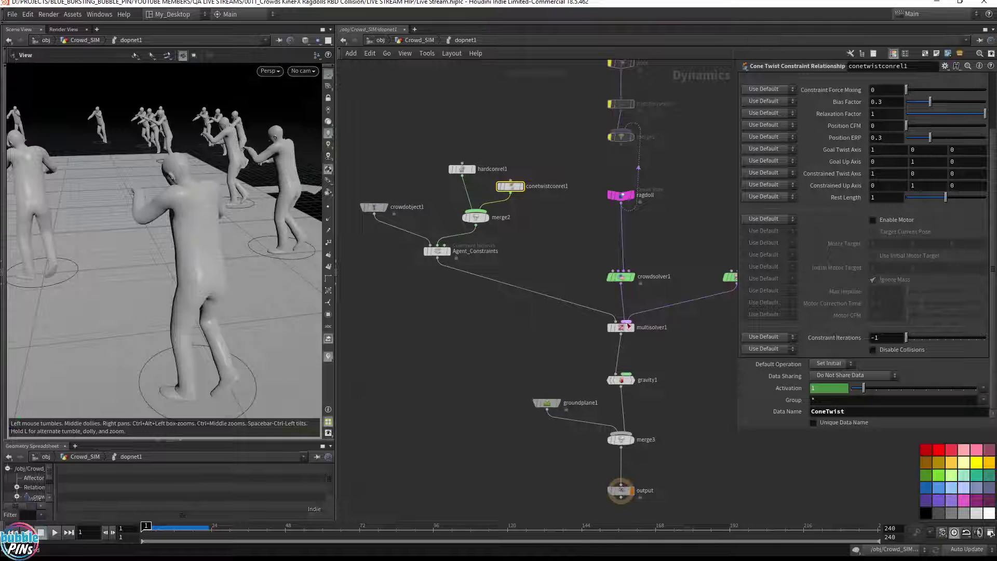
left_click_drag(627, 325, 541, 263)
key("ctrl+v")
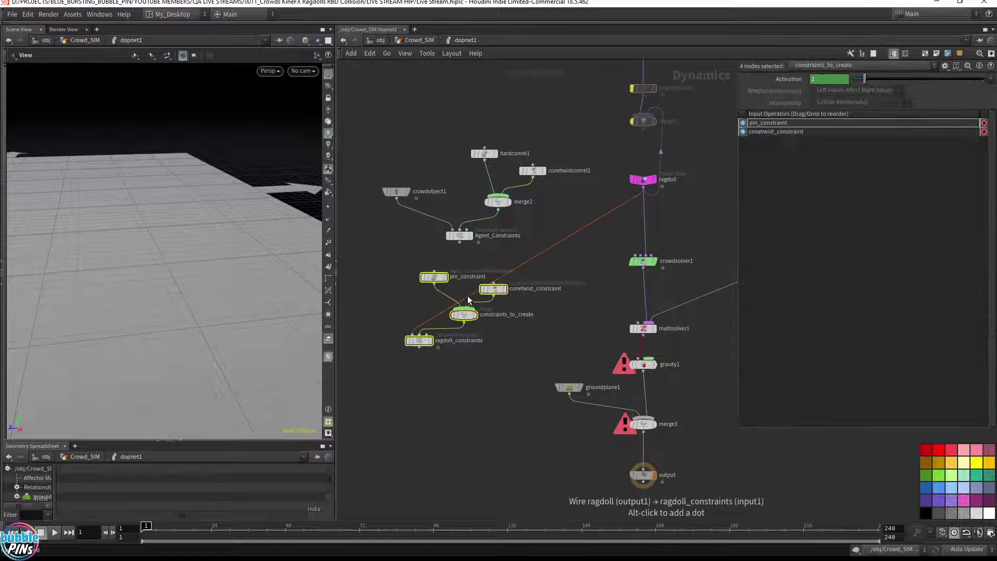
Wire crowdobject1 into the first input of ragdoll_constraints and connect ragdoll_constraints to multisolver1.
left_click(514, 248)
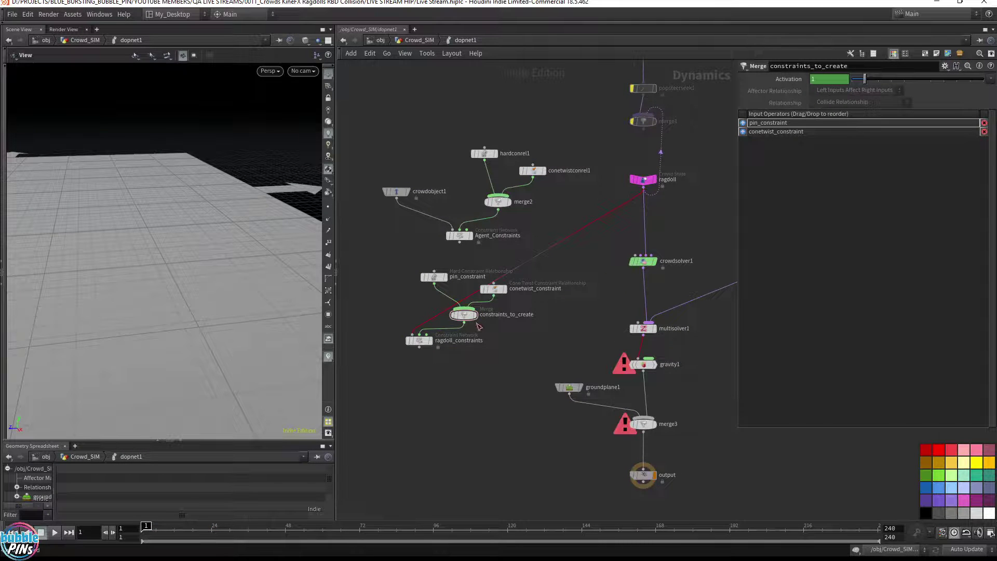
left_click_drag(412, 335, 396, 198)
left_click_drag(419, 346, 636, 320)
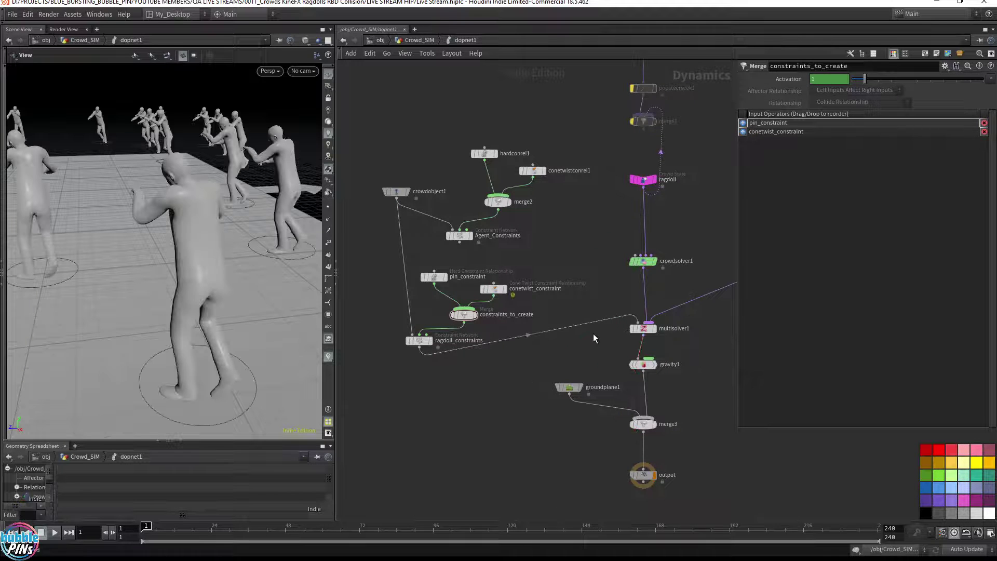
Read the node information of the pasted conetwist_constraint and check the Activation expression of constraints_to_create.
left_click_drag(156, 249, 249, 223)
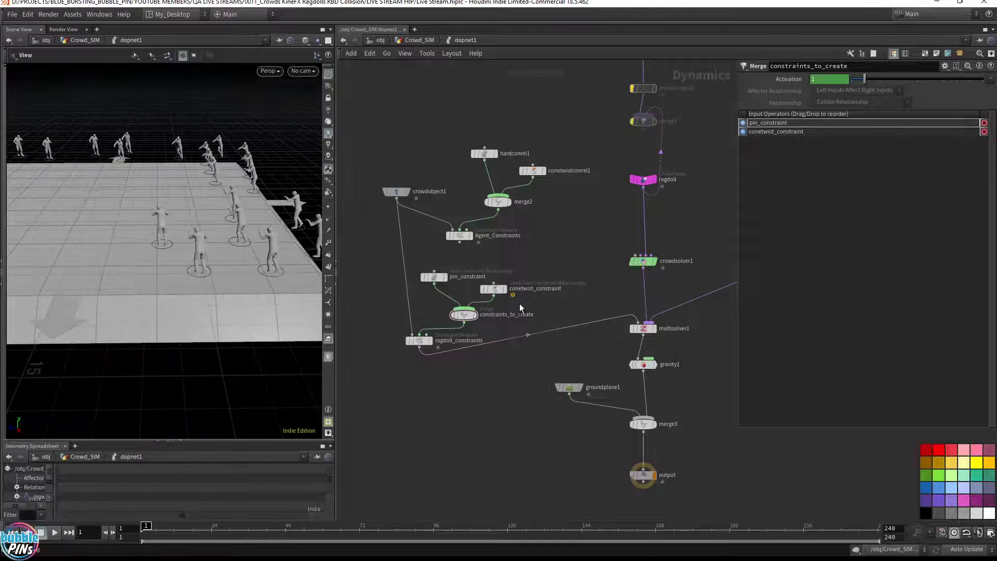
left_click(475, 289)
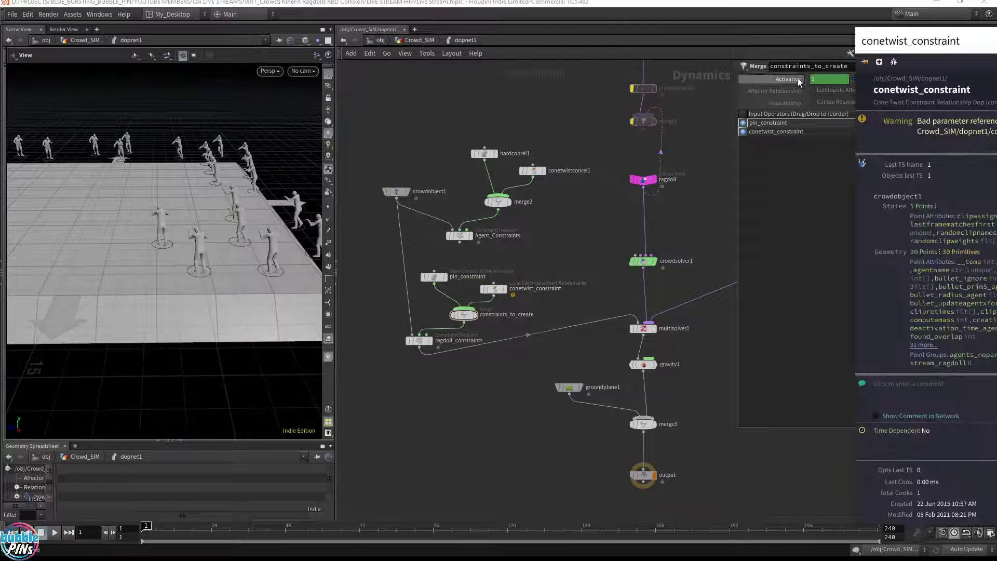
left_click_drag(935, 41, 665, 44)
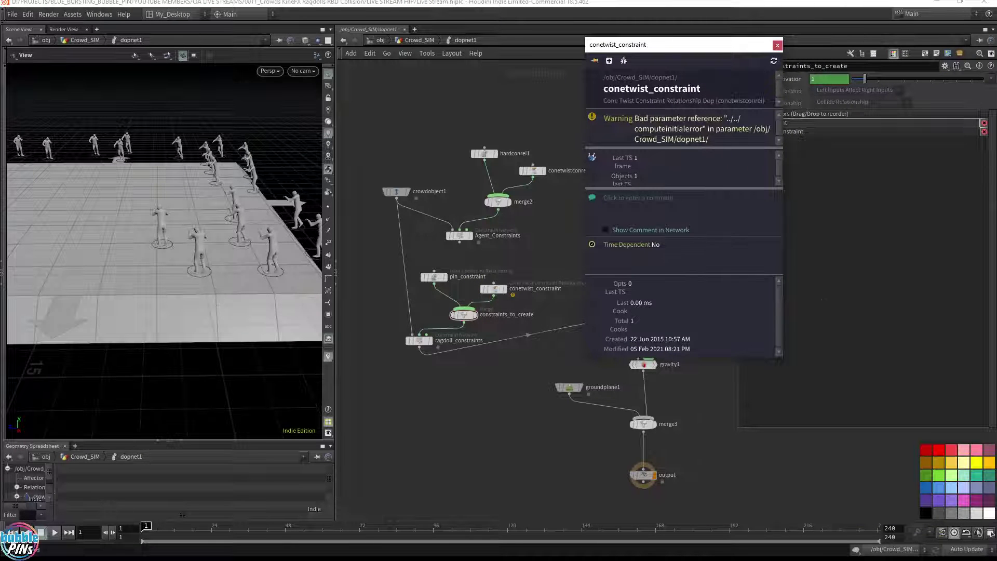
left_click(777, 45)
left_click(794, 80)
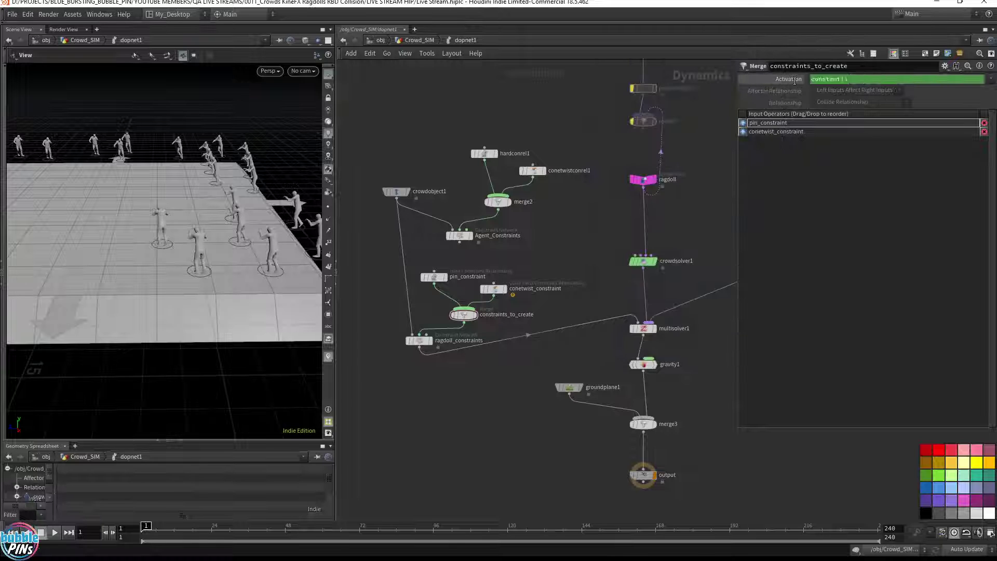
left_click(794, 80)
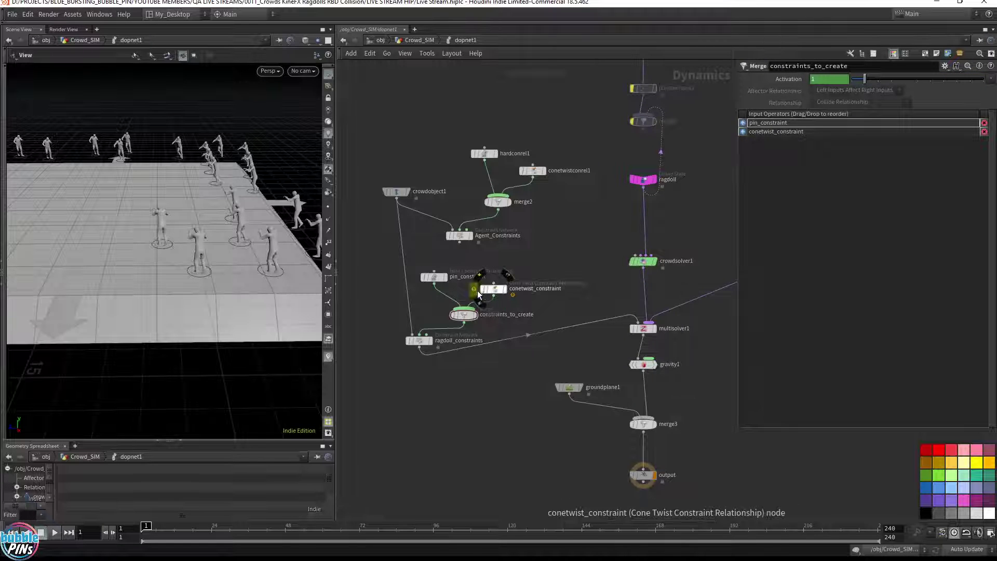
Set the Geometry Source of the ragdoll_constraints node to SOP.
left_click(474, 289)
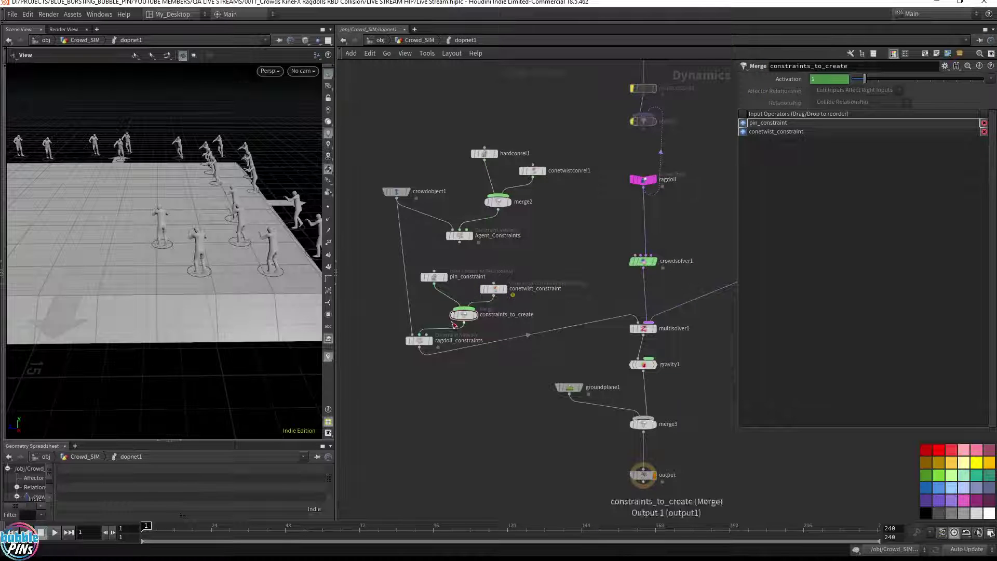
left_click_drag(365, 362, 447, 332)
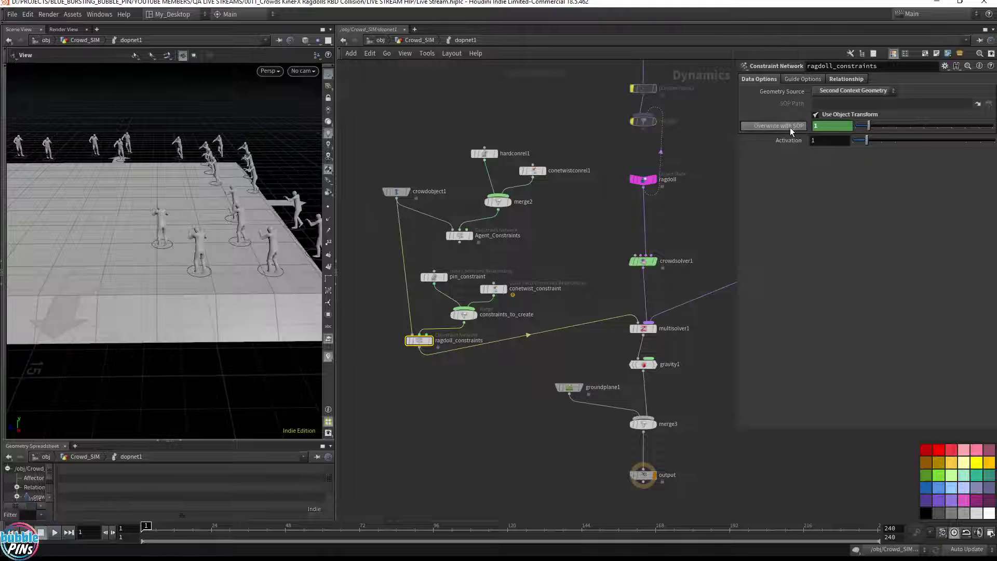
left_click(837, 90)
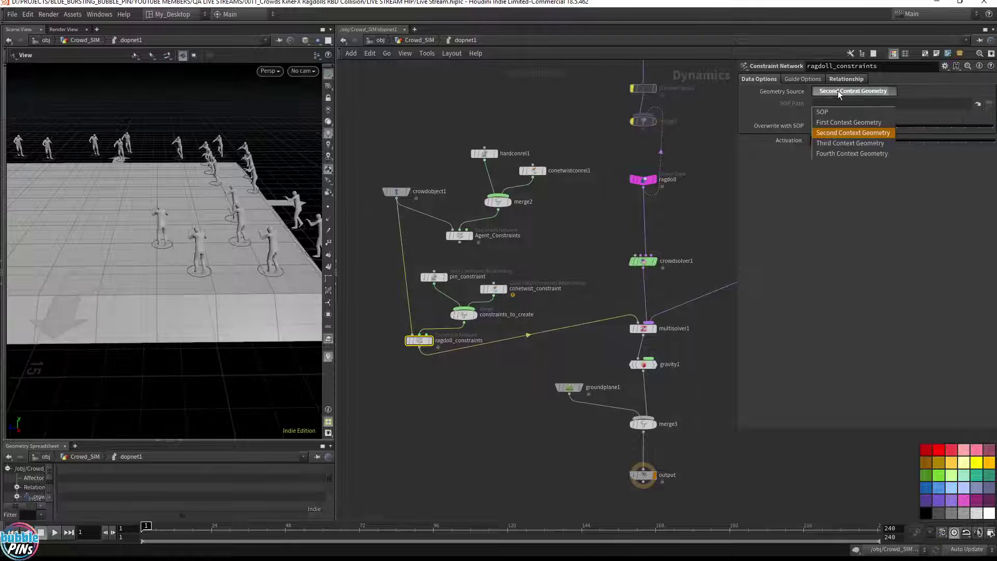
left_click(837, 109)
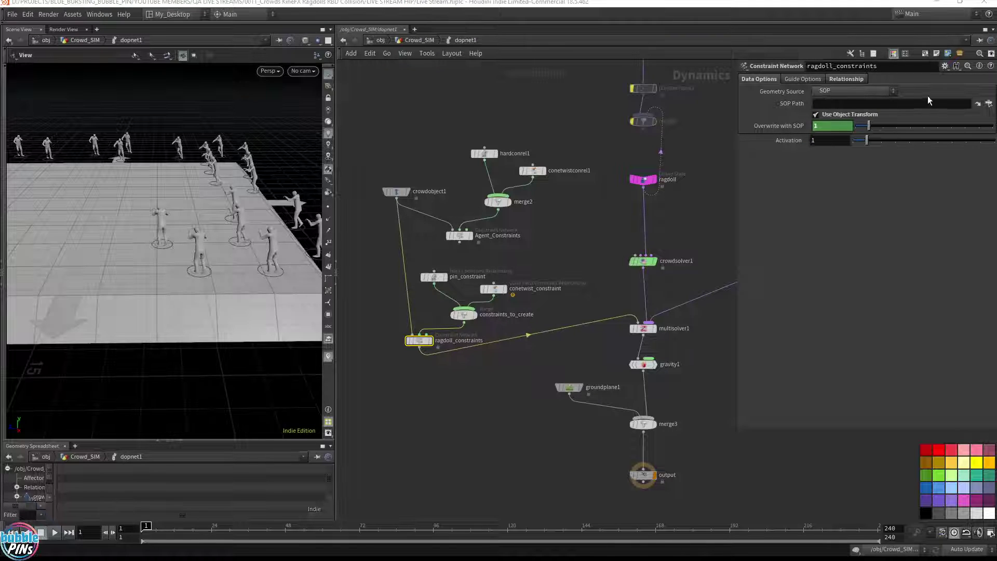
Set the SOP Path of ragdoll_constraints to /obj/Crowd_SIM/OUT_Crowd_Constraints, taken from the constraints output null in Crowd_SIM.
key("u")
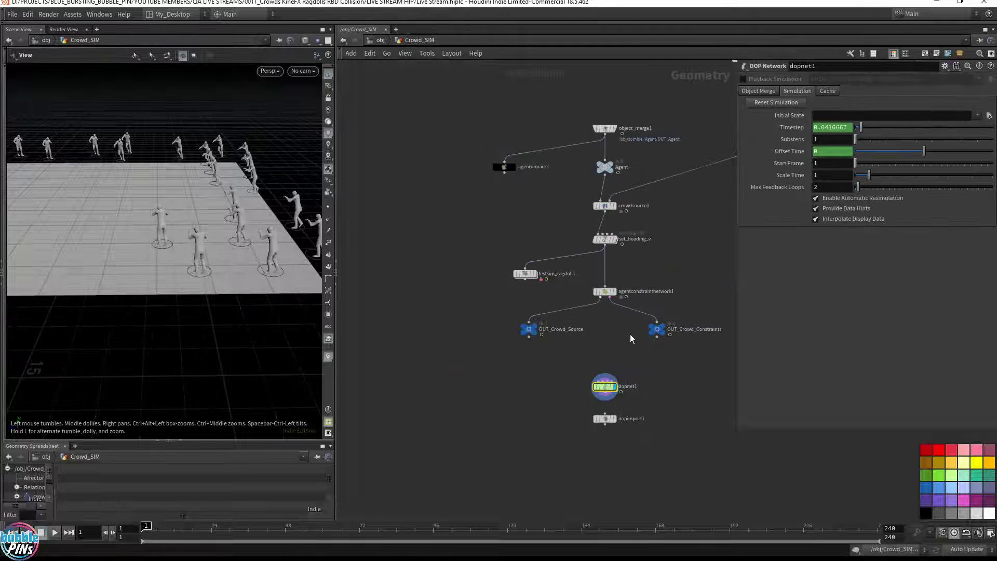
left_click(657, 329)
double_click(603, 387)
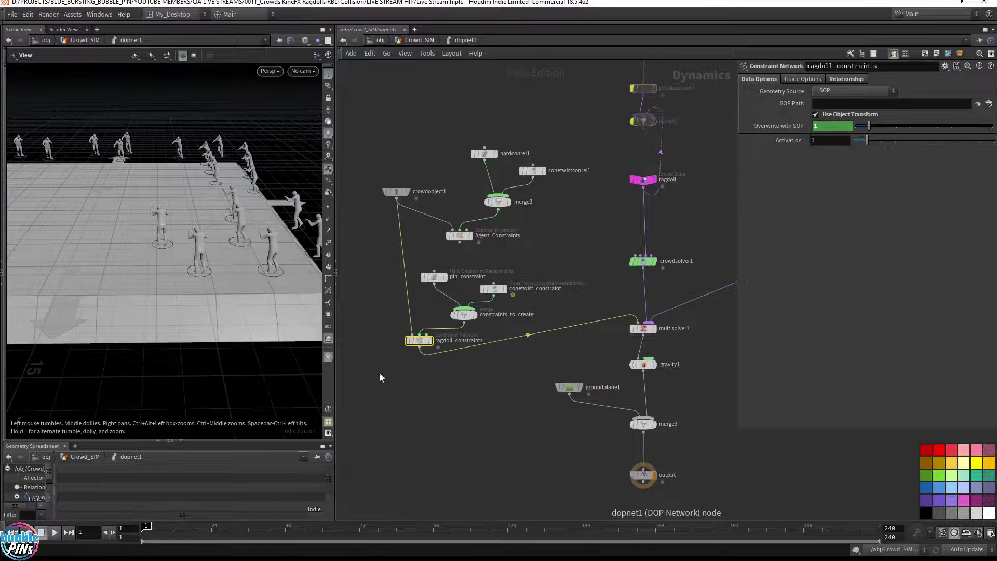
left_click(849, 106)
key("ctrl+v")
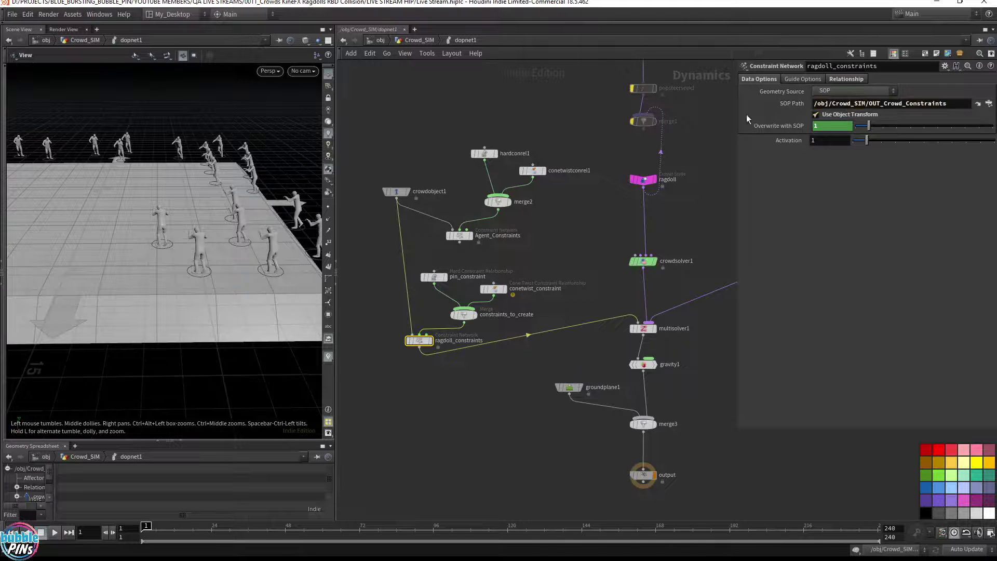
Check the ragdoll_constraints relationship and guide options, the conetwist_constraint warning, and the pin_constraint parameters.
left_click(840, 80)
left_click(773, 79)
left_click(478, 294)
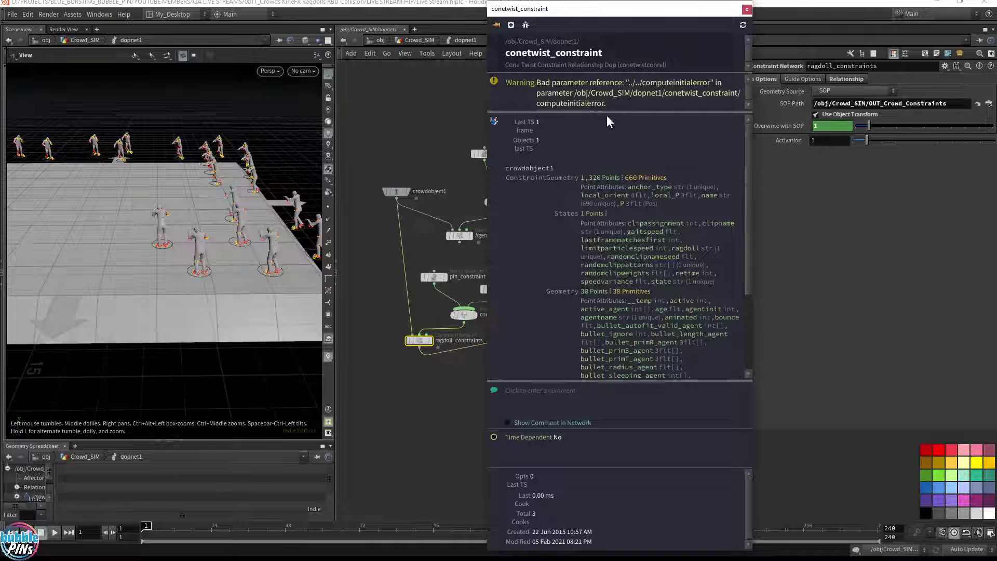
left_click(800, 79)
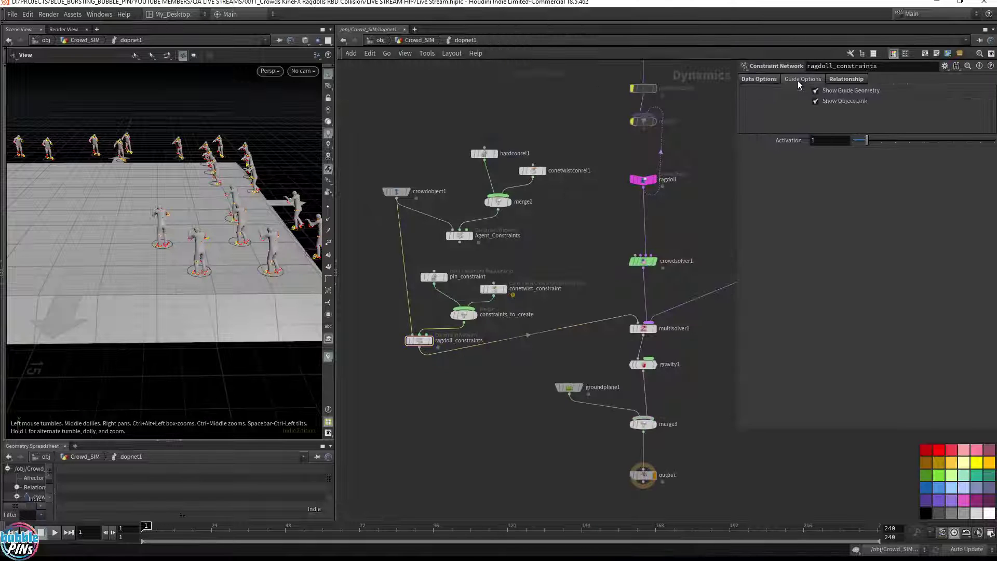
left_click(757, 80)
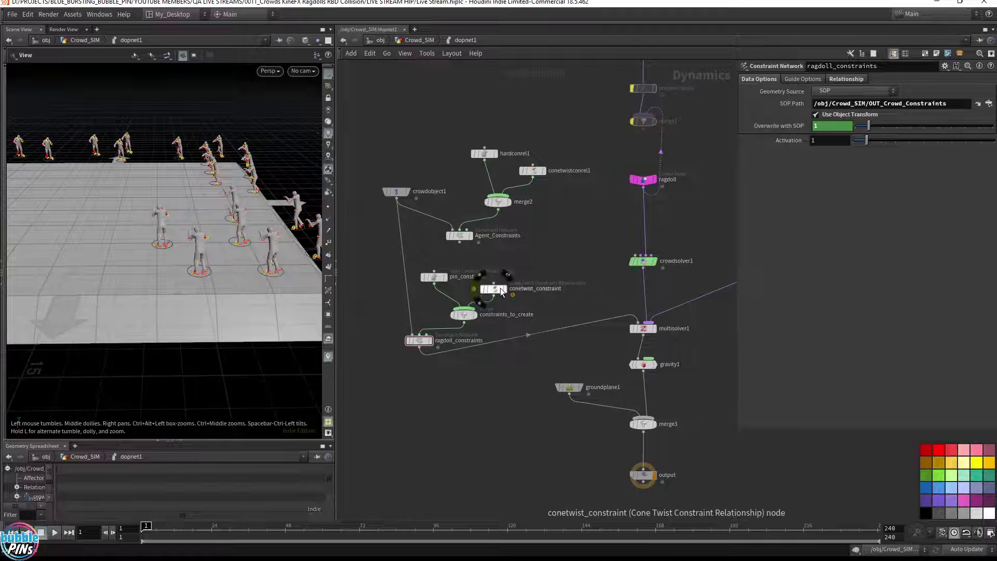
left_click(433, 277)
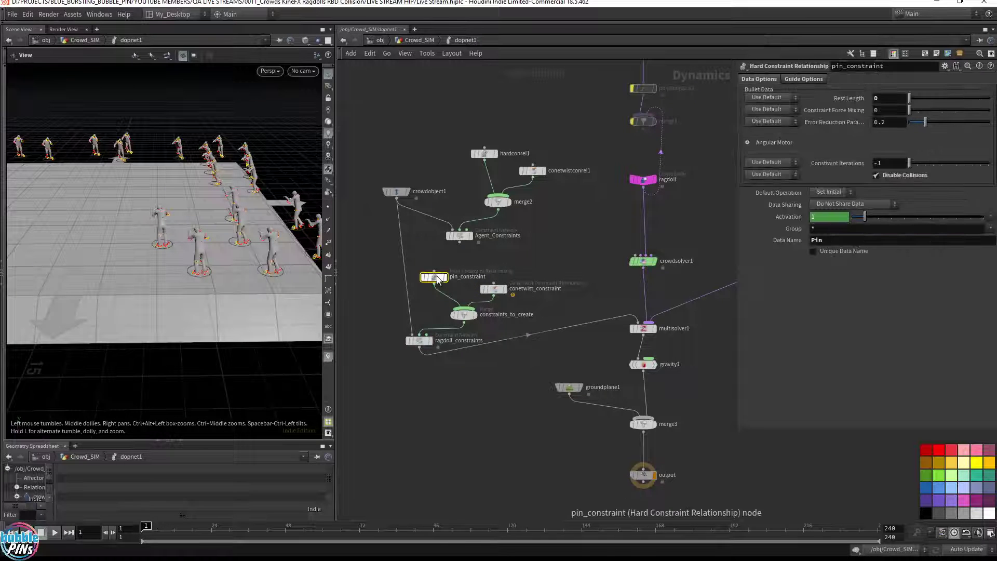
Play the crowd simulation briefly and return to the first frame.
left_click(529, 263)
key("Up")
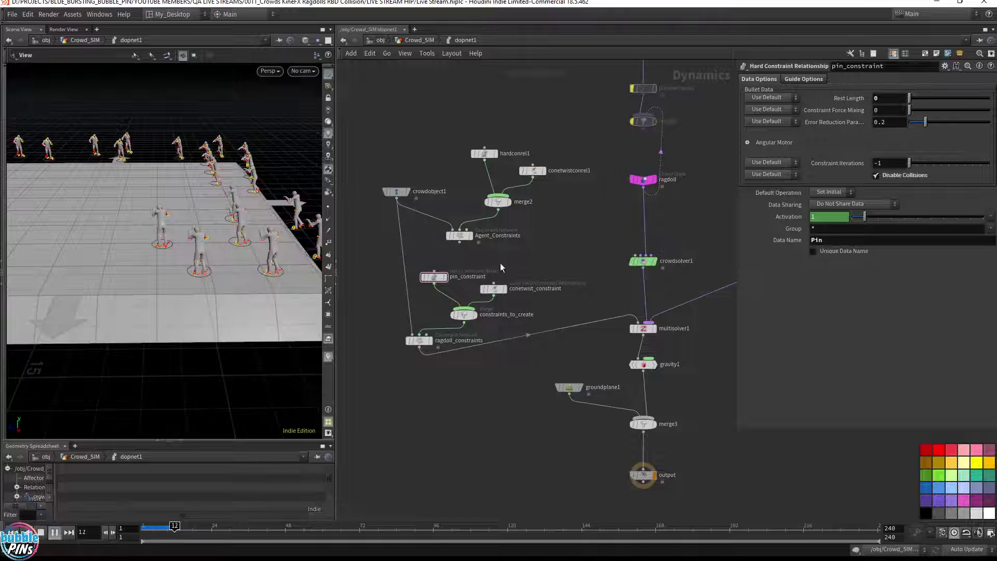
key("ctrl+Up")
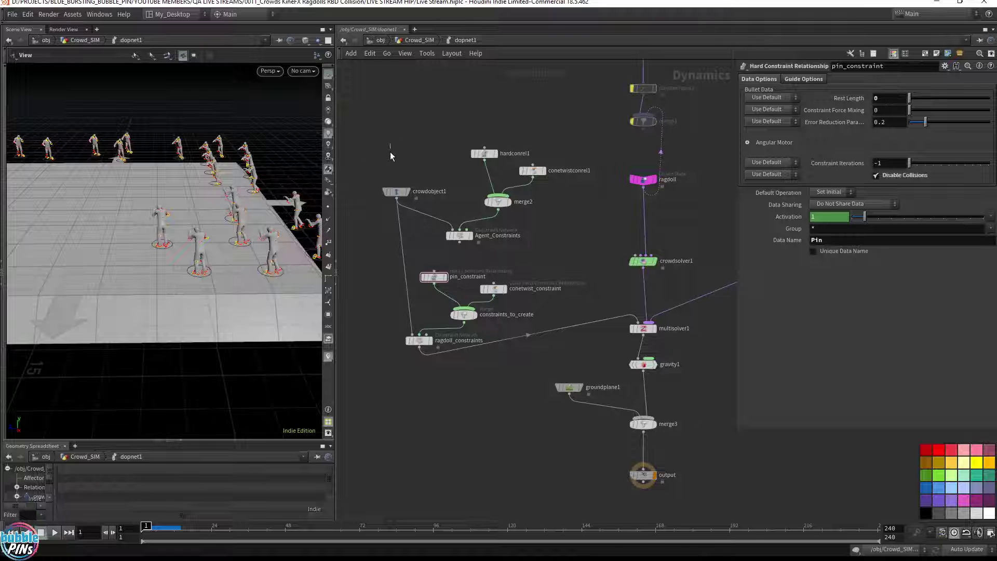
Review the bullet data and physical settings of crowdobject1.
left_click(398, 191)
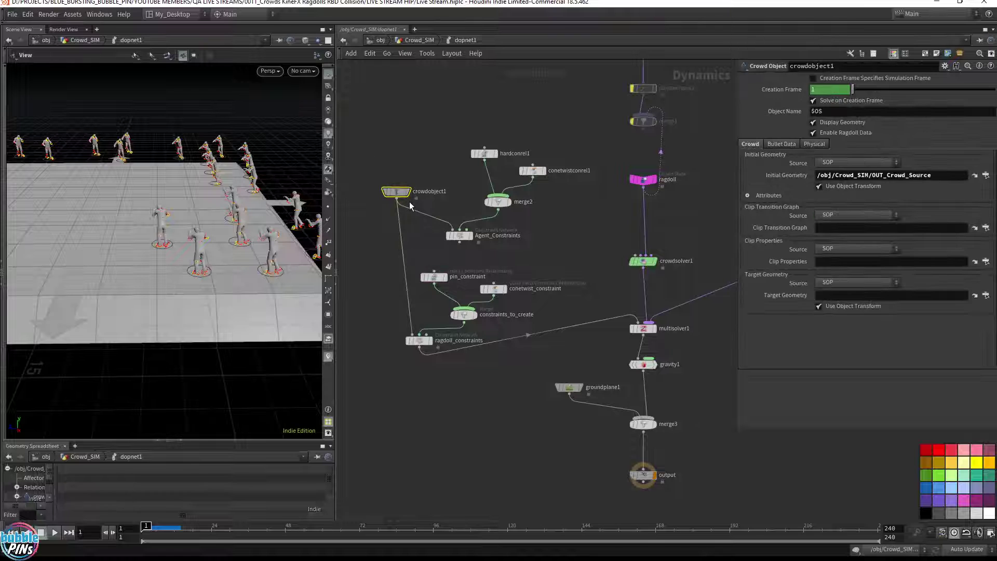
left_click(796, 145)
left_click(819, 144)
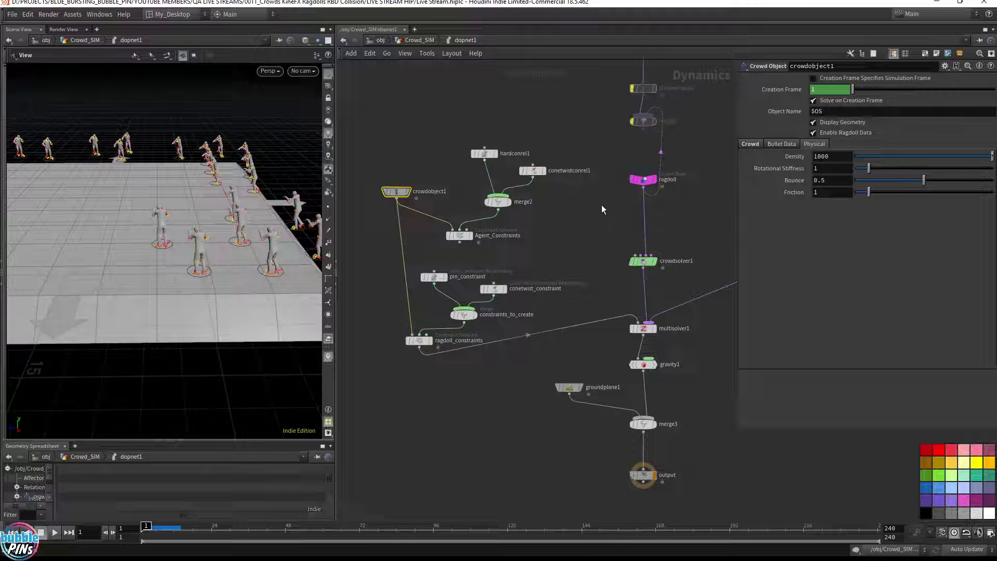
Rename the ragdoll crowd state node as ragdoll_state.
left_click(642, 180)
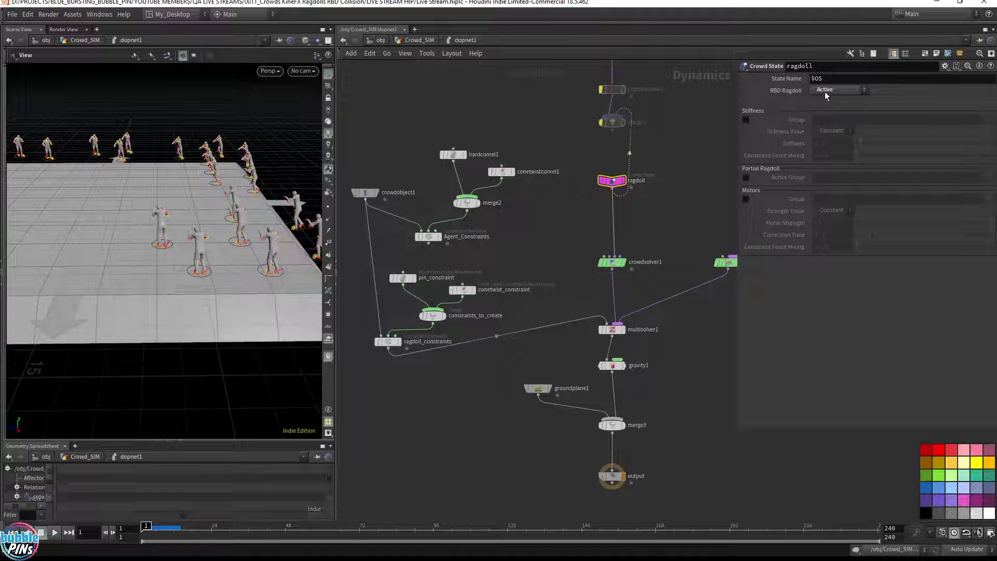
double_click(817, 79)
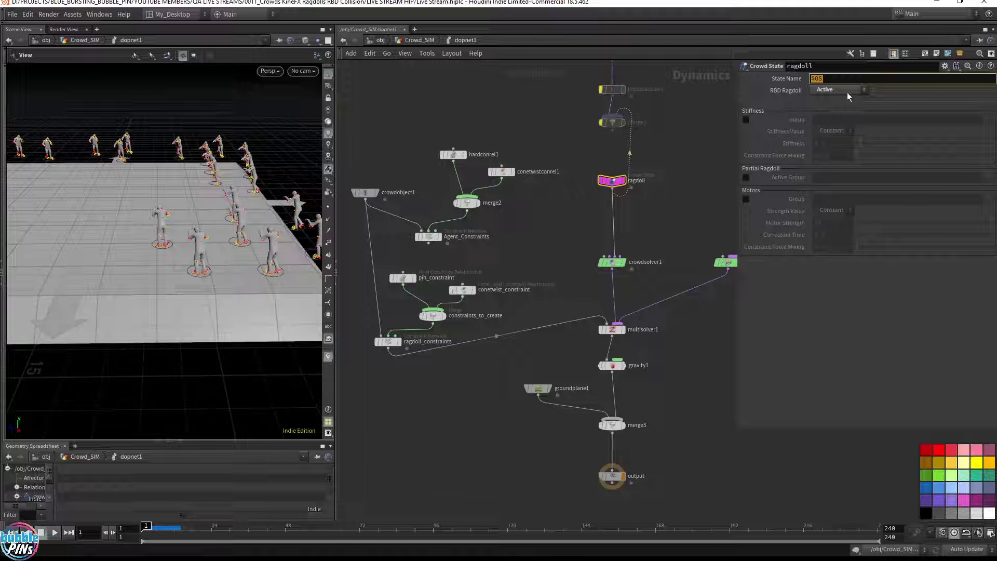
double_click(638, 181)
type("_")
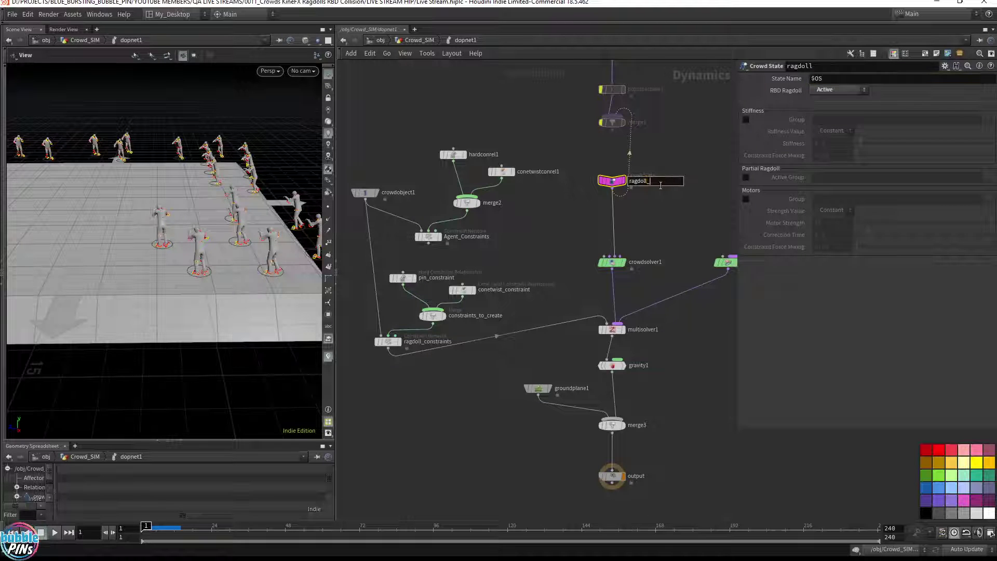
type("state")
key("Return")
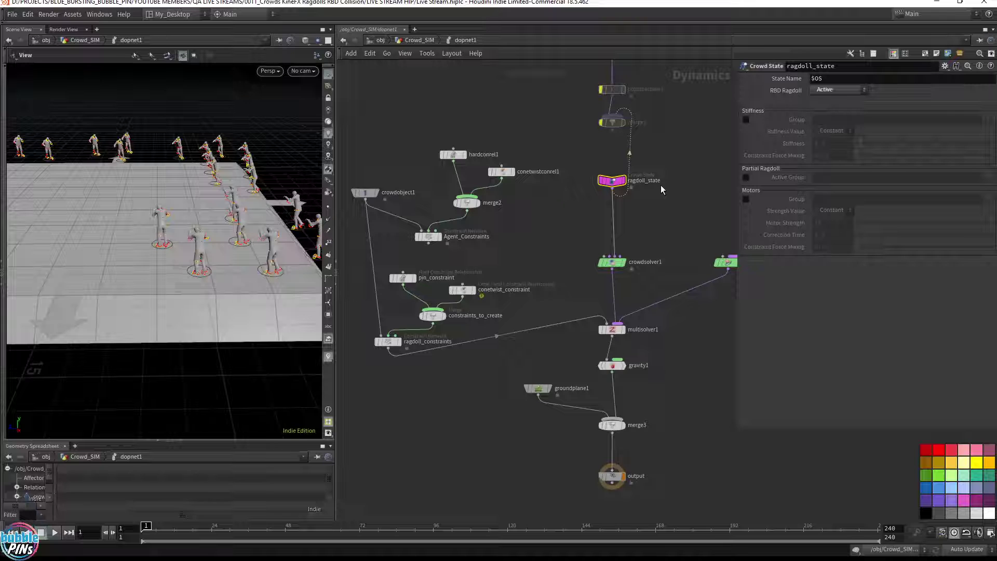
Rename the crowd state node back to ragdoll.
double_click(648, 180)
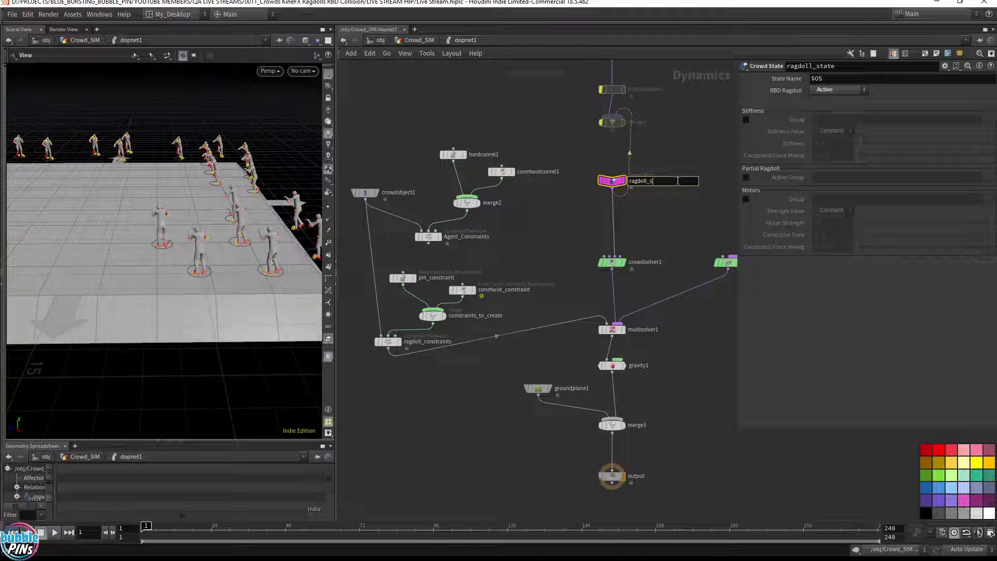
key("BackSpace")
key("BackSpace")
key("Return")
Review the parameters of the bullet solver and of crowdsolver1.
middle_click_drag(663, 231, 635, 224)
left_click_drag(655, 223, 702, 291)
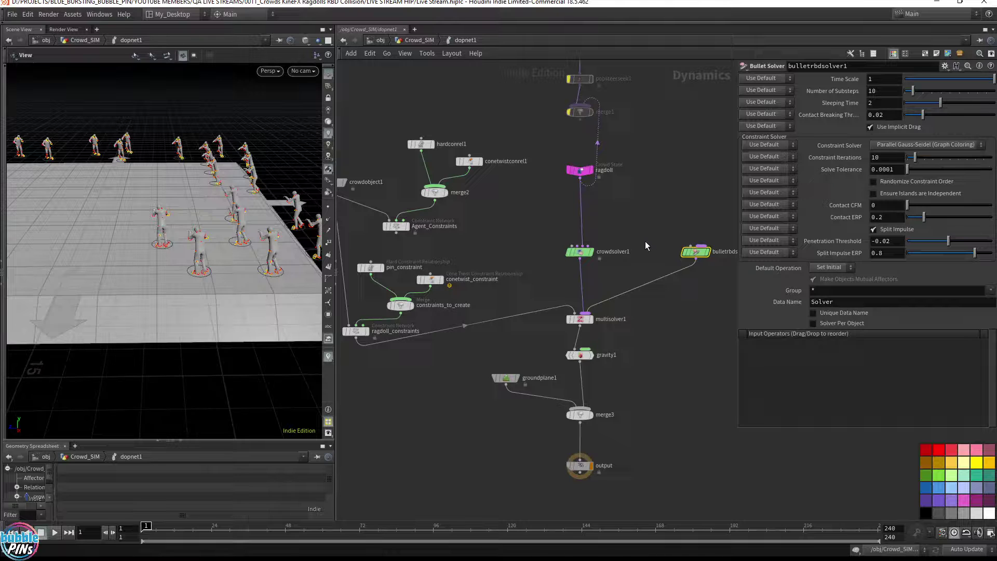
left_click_drag(645, 241, 563, 270)
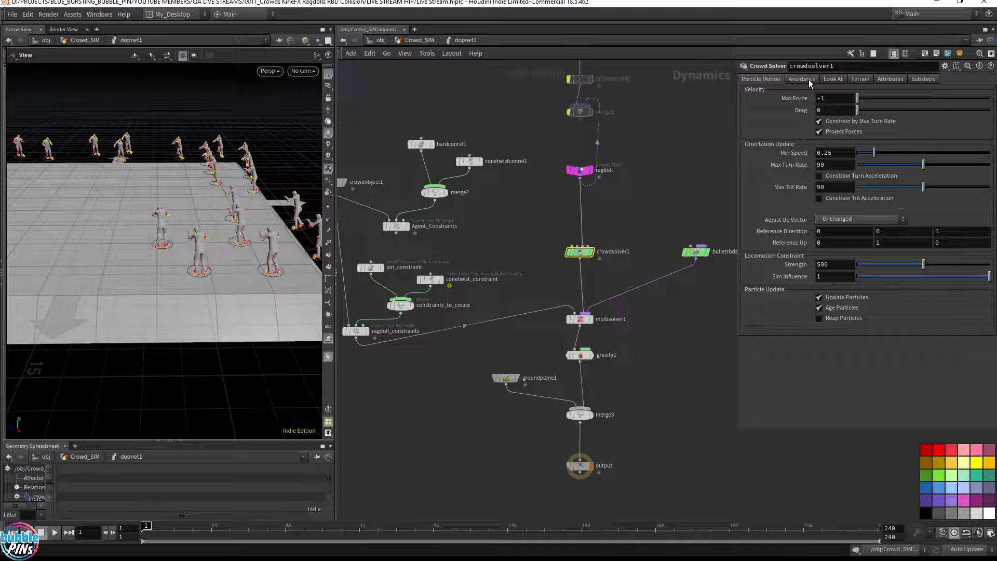
Move the gravity1, groundplane1, merge3 and output nodes down together to leave space below multisolver1.
left_click_drag(507, 345, 624, 478)
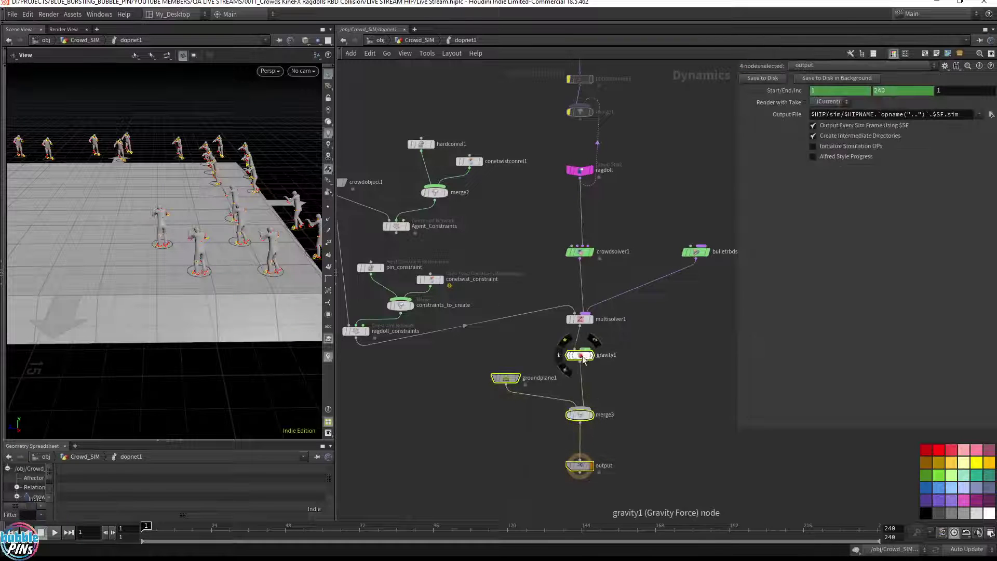
left_click_drag(580, 355, 585, 425)
left_click(494, 394)
middle_click_drag(493, 394, 571, 376)
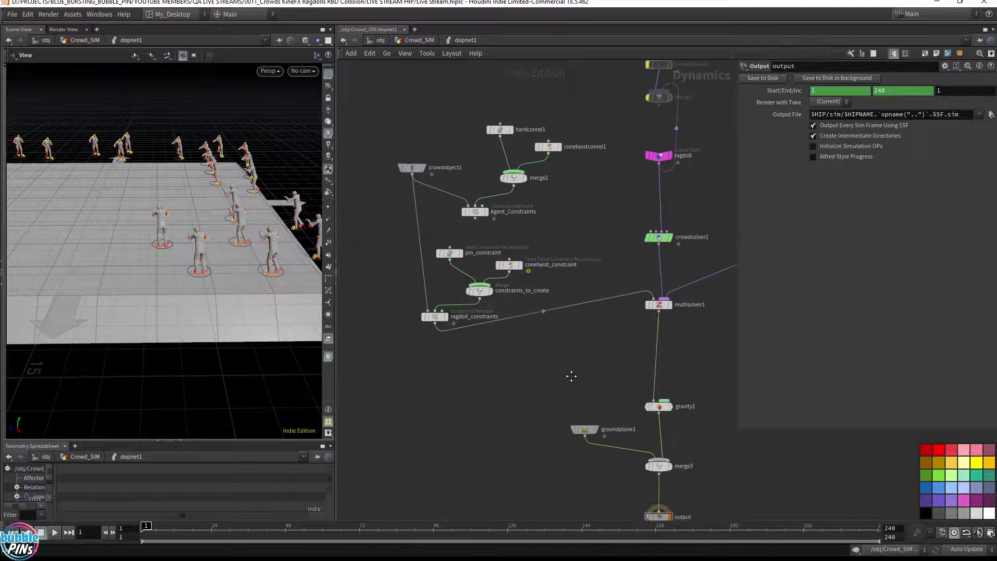
Examine the agents in the scene and compare the pin_constraint and conetwist_constraint settings with those of conetwistconrel1.
mouse_move(514, 266)
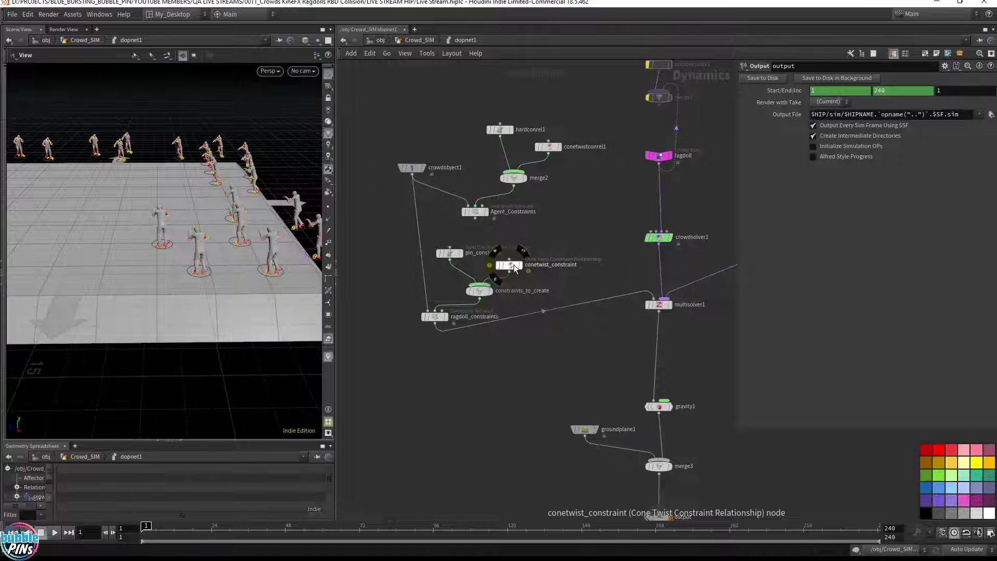
middle_click_drag(571, 226, 558, 268)
mouse_move(618, 231)
left_mouse_down()
mouse_move(675, 195)
mouse_move(617, 227)
left_mouse_up()
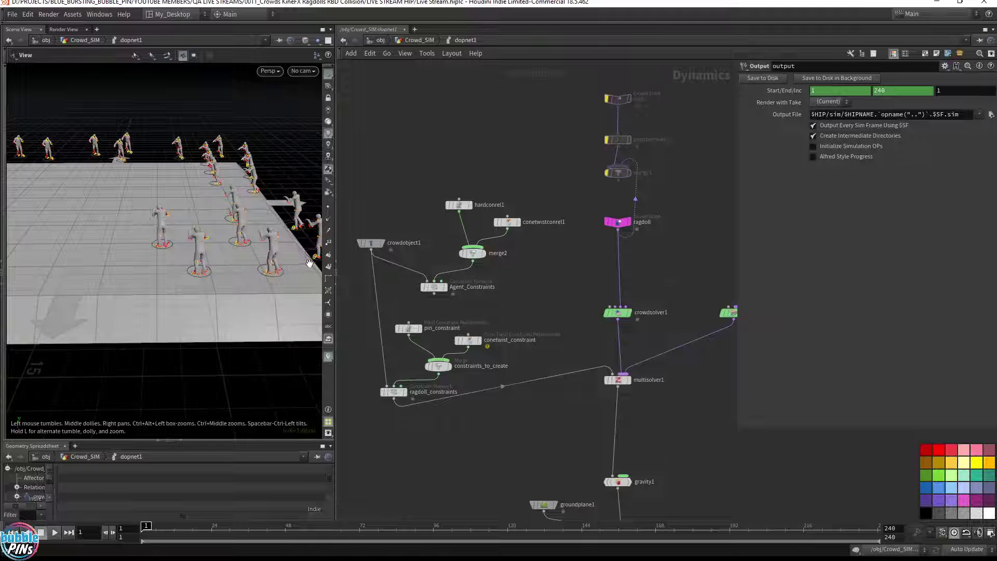
mouse_move(309, 260)
left_mouse_down()
mouse_move(307, 228)
mouse_move(319, 275)
left_mouse_up()
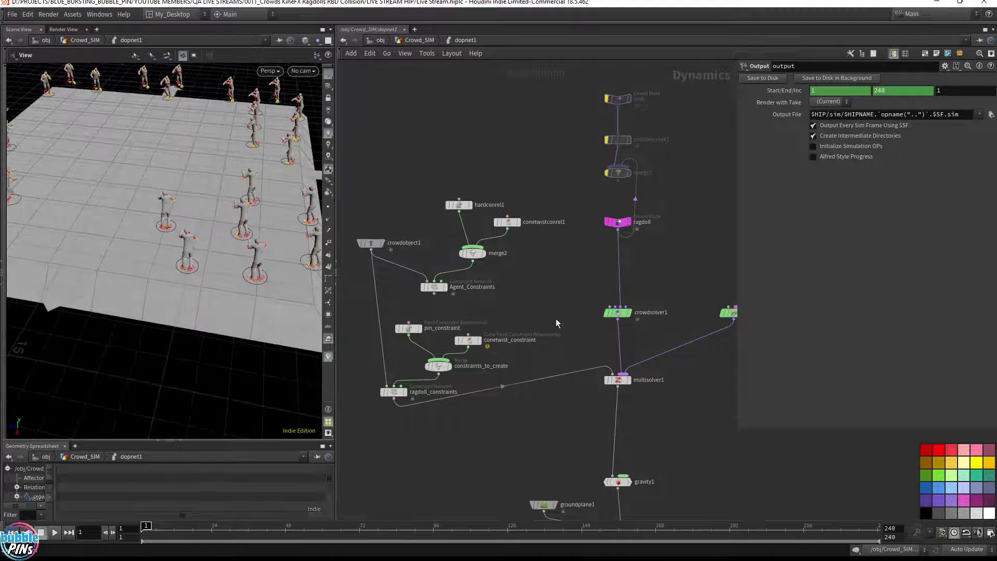
left_click_drag(398, 332, 397, 333)
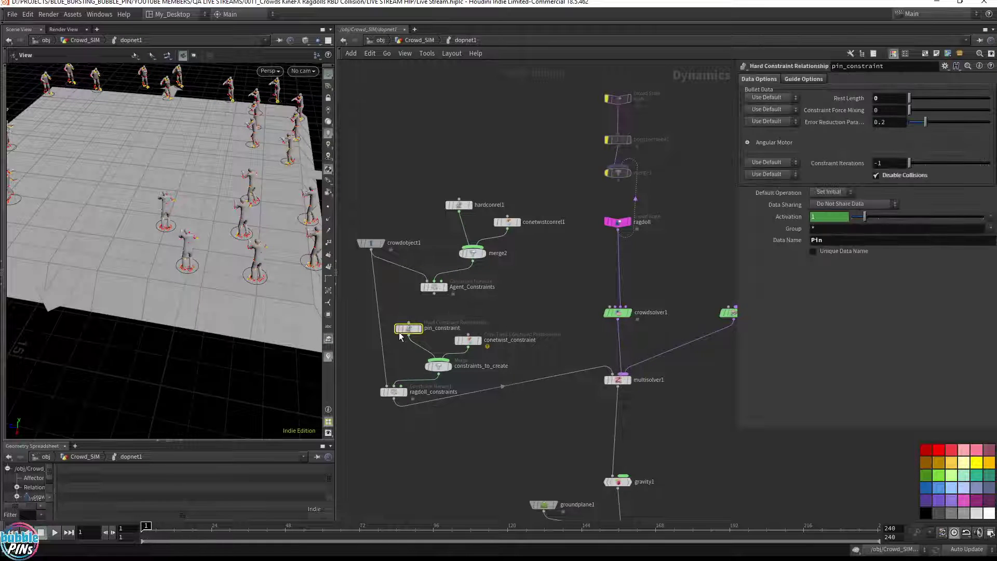
left_click(467, 340)
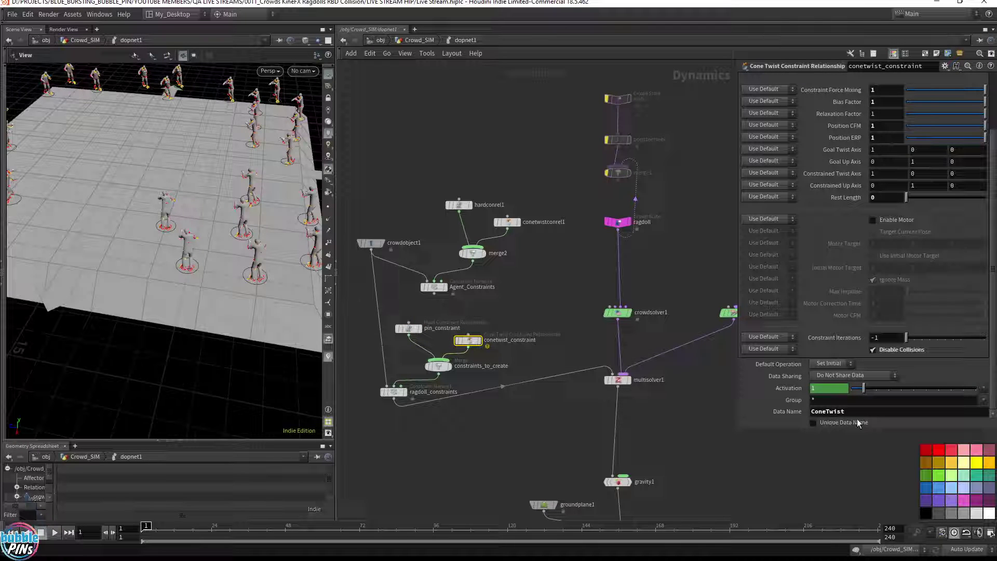
left_click(507, 221)
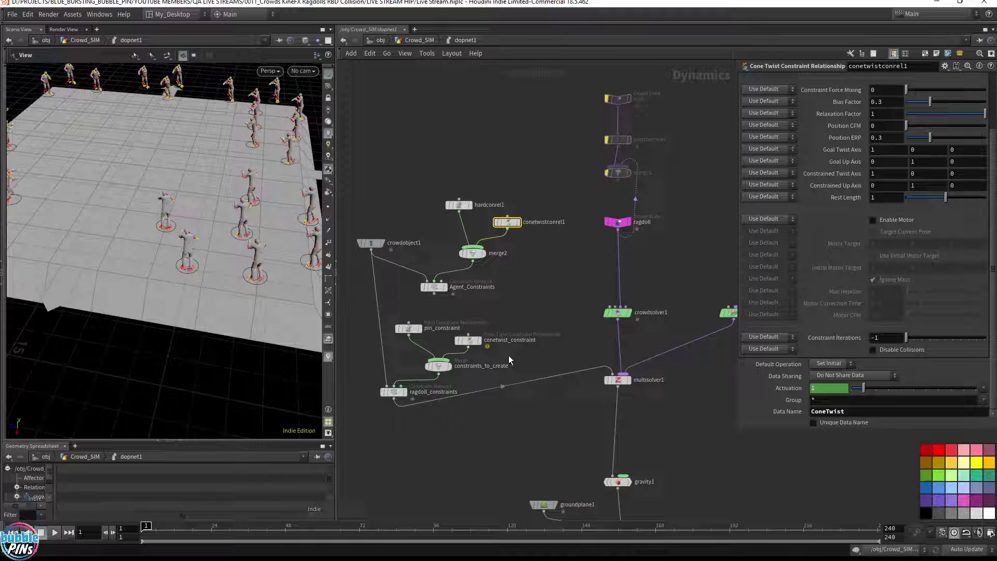
left_click(467, 340)
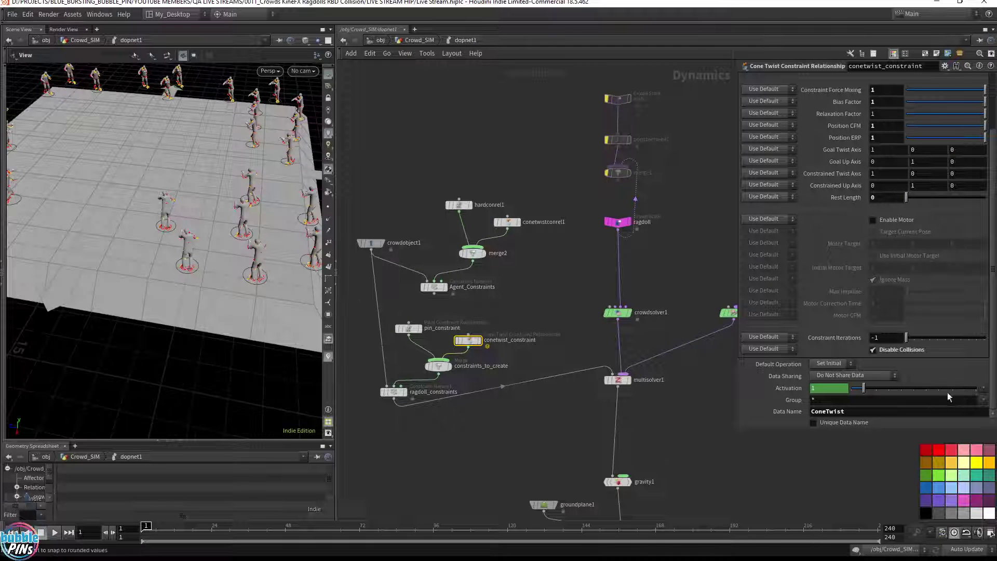
scroll(920, 391, "up", 3)
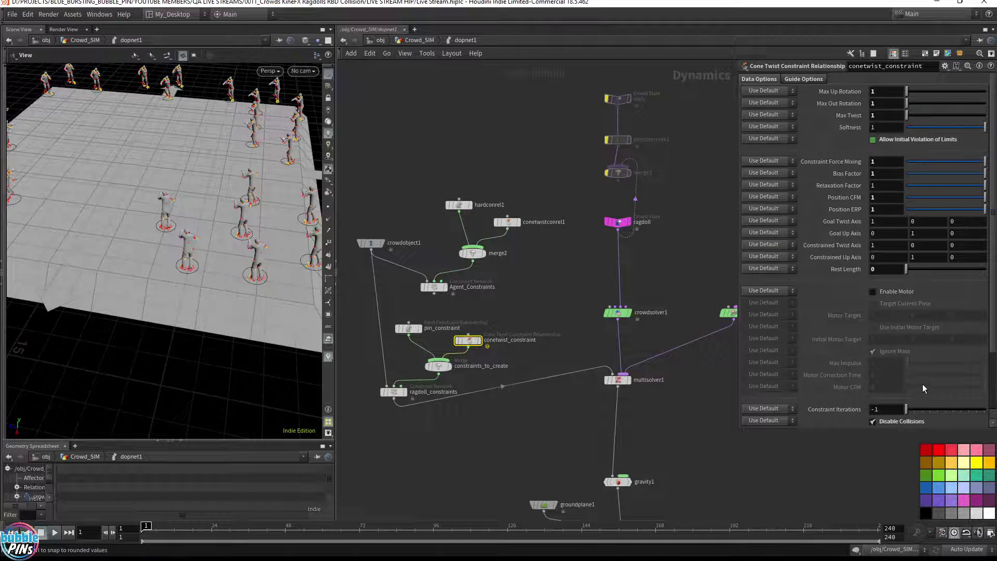
left_click(813, 79)
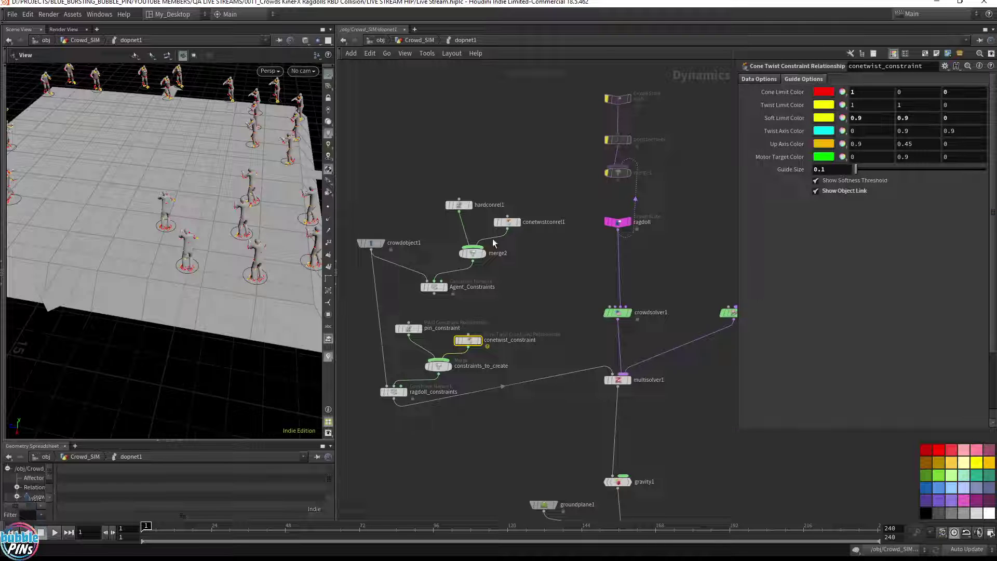
Move the Agent_Constraints node and its inputs up out of the way and place crowdobject1 beside pin_constraint.
left_click_drag(533, 289, 429, 165)
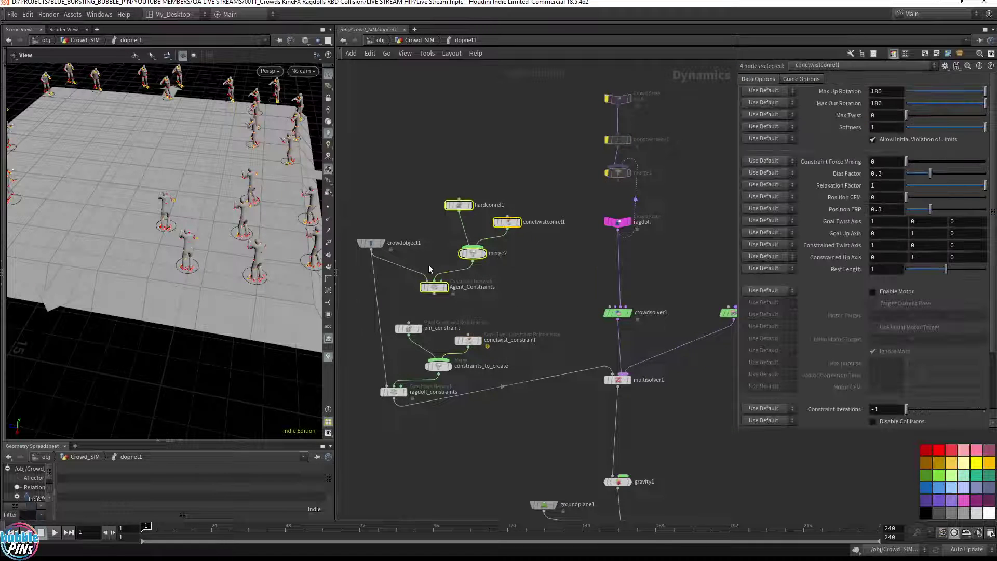
left_click_drag(437, 285, 425, 174)
left_click(440, 219)
left_click_drag(371, 243, 398, 333)
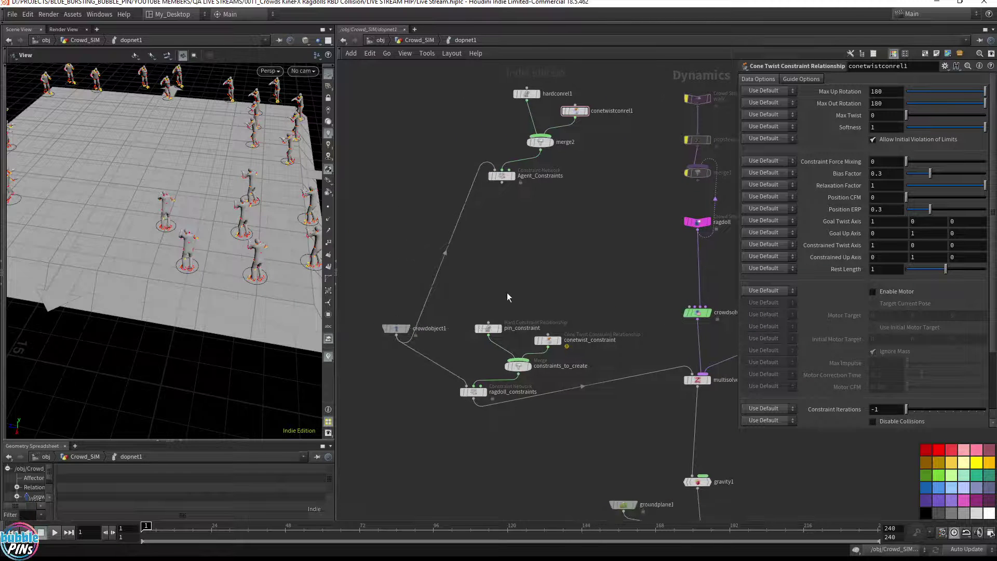
Read the stream's live chat in the Firefox window, put it away and clear the selection of the ragdoll constraint nodes.
middle_click_drag(592, 327, 583, 274)
left_click_drag(398, 403, 571, 187)
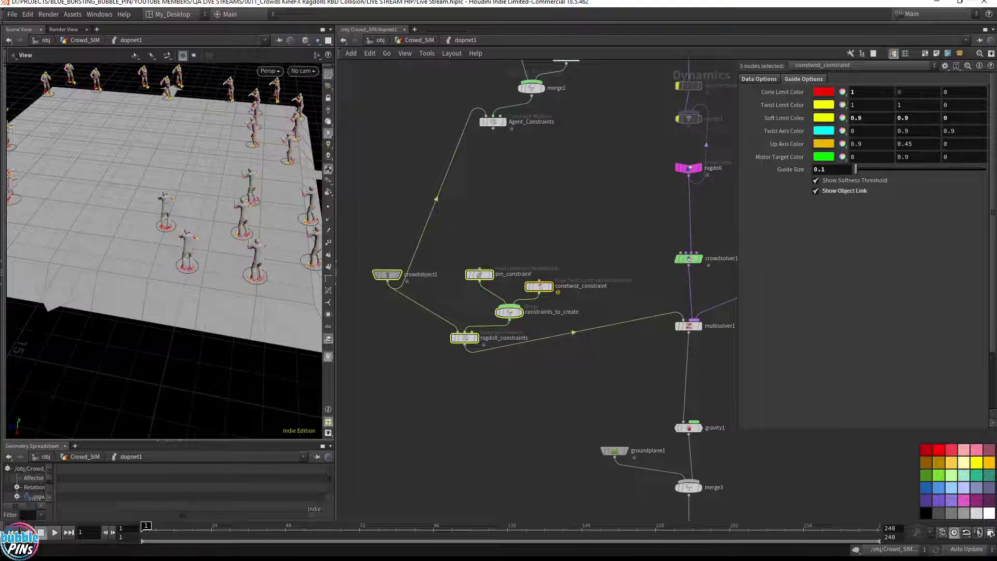
key("alt+Tab")
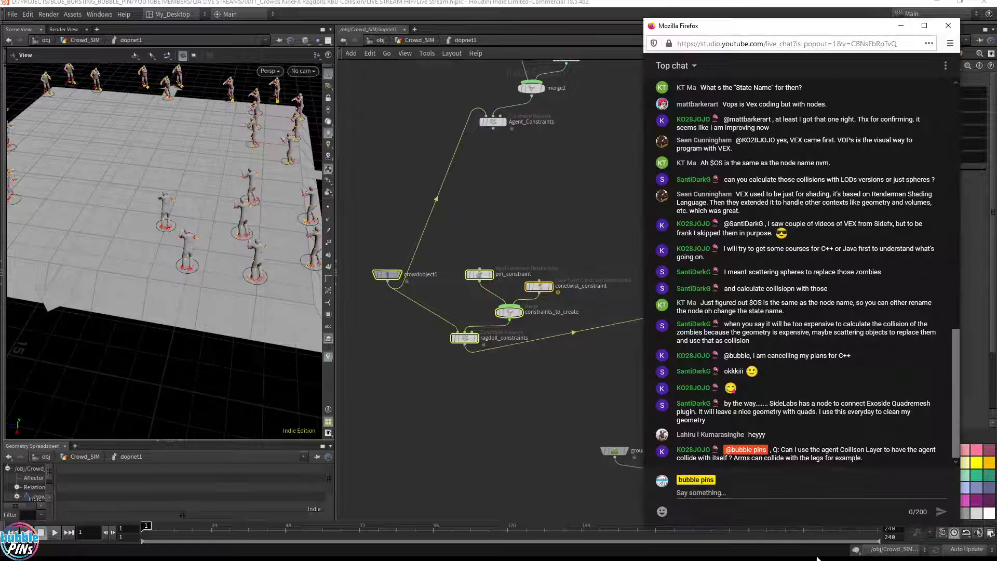
left_click_drag(799, 24, 996, 73)
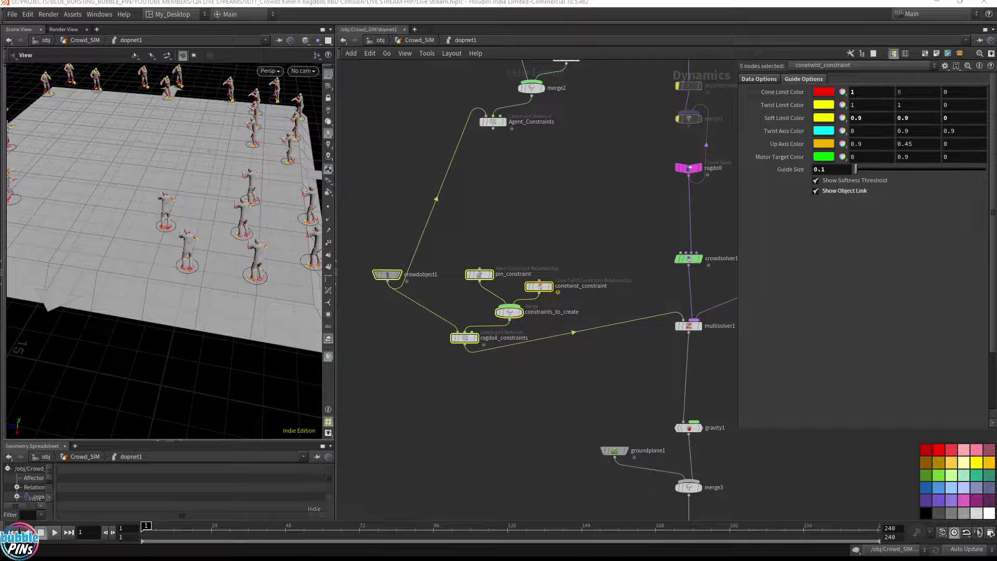
left_click(603, 388)
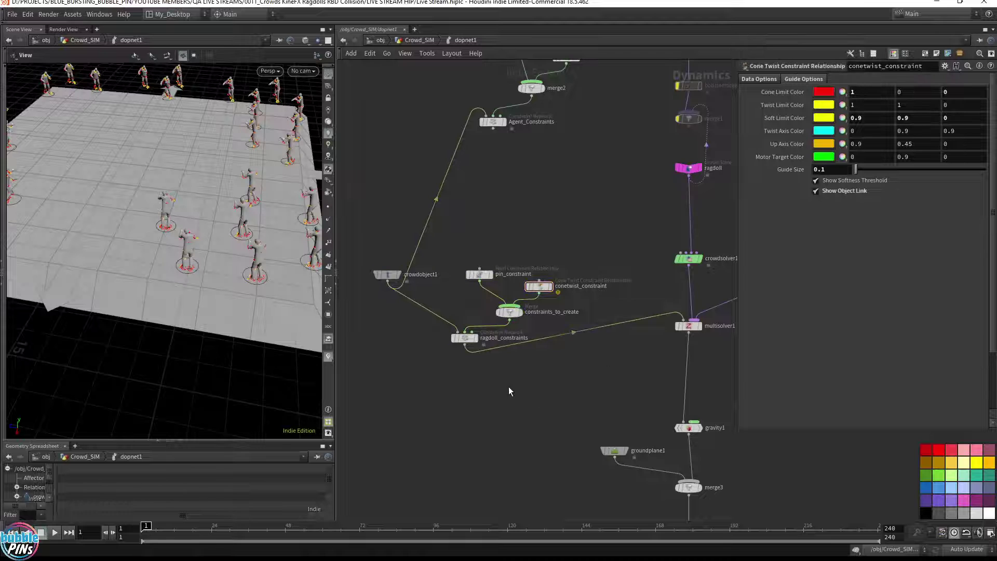
Widen the network editor by narrowing the scene view, and shrink the parameter pane.
middle_click_drag(595, 379, 539, 353)
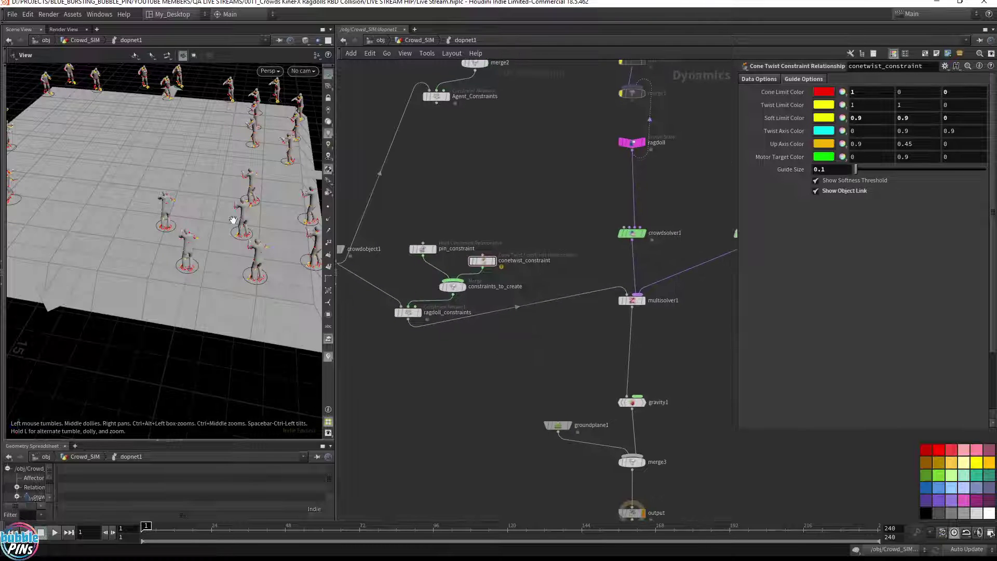
left_click_drag(336, 191, 291, 191)
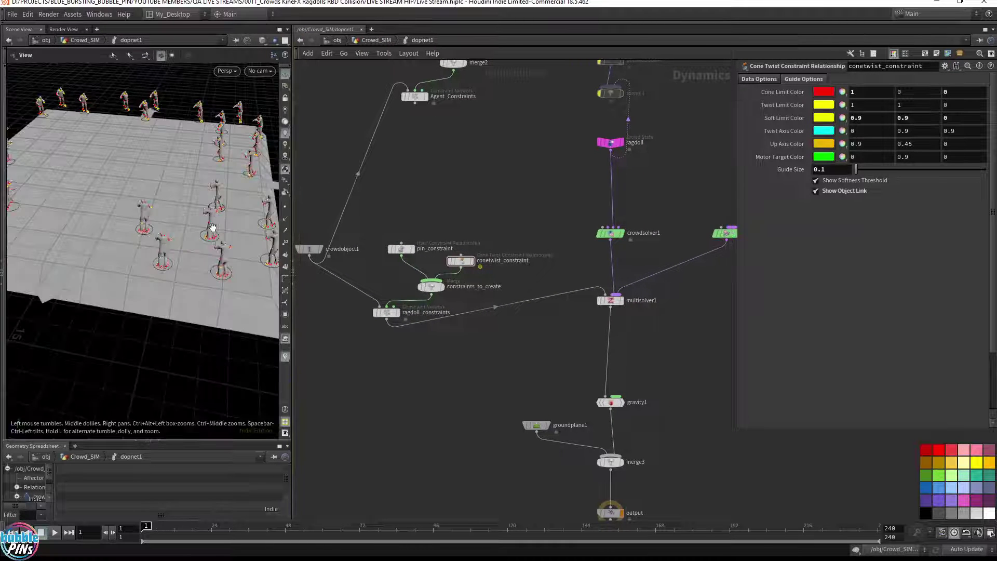
left_click_drag(211, 223, 223, 190)
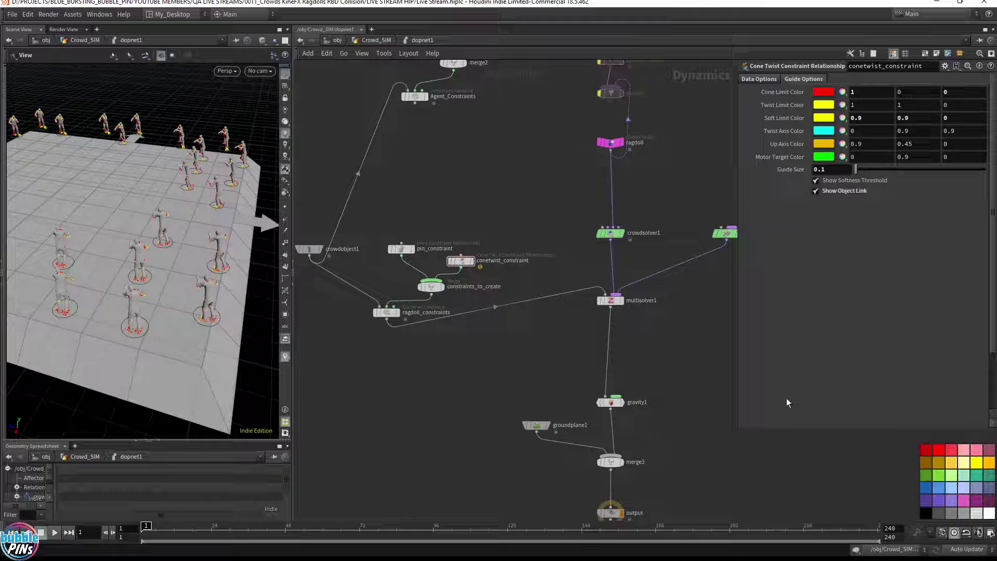
left_click_drag(737, 430, 743, 382)
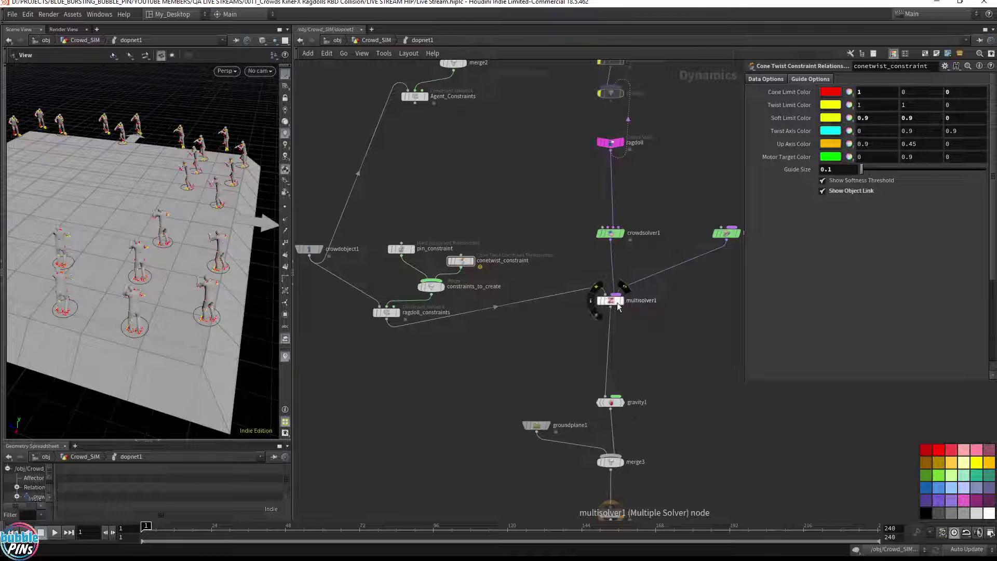
Move the multisolver1 and gravity1 nodes down so they sit just above merge3.
left_click_drag(616, 304, 611, 371)
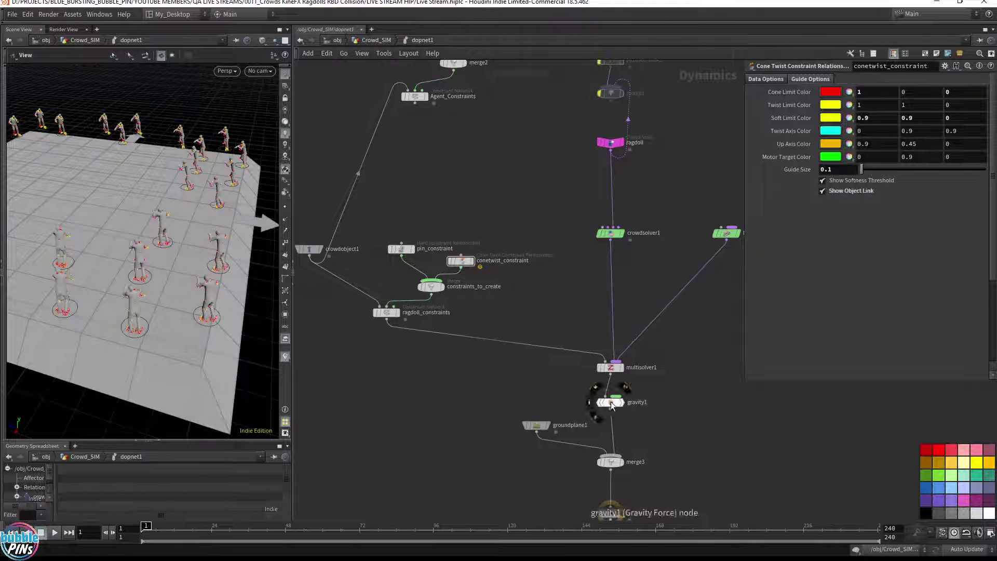
left_click_drag(611, 406, 610, 429)
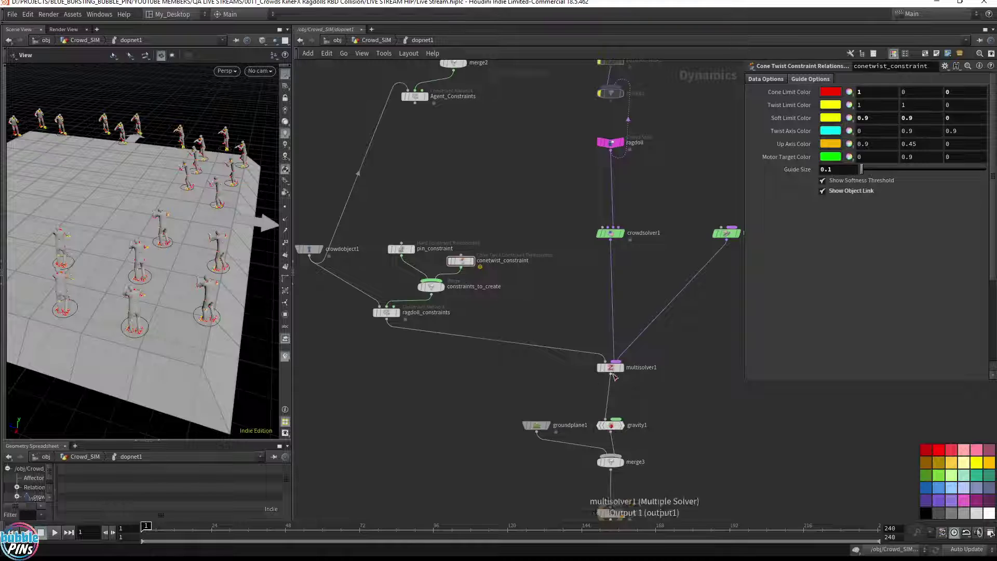
left_click_drag(610, 369, 612, 396)
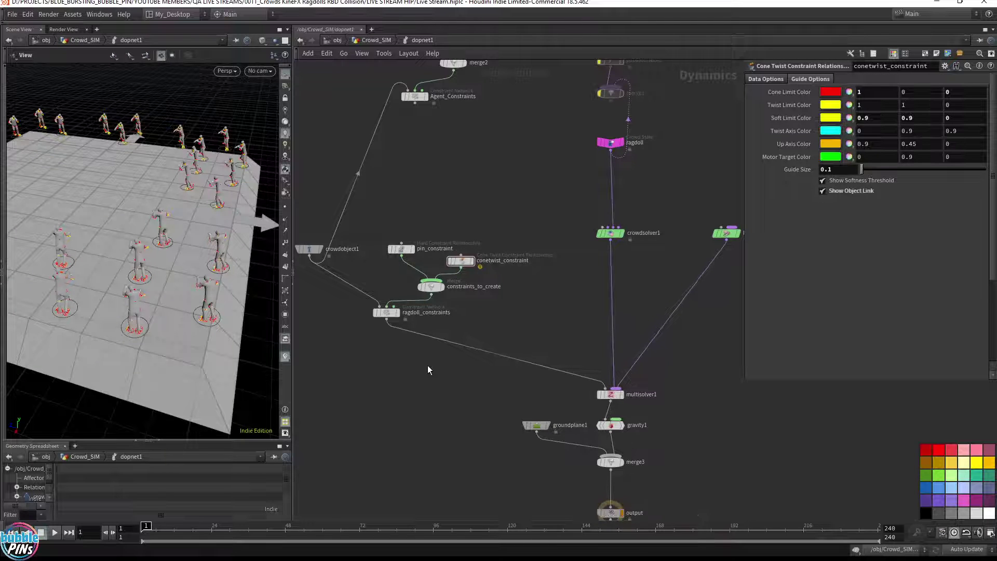
Place ragdoll_constraints directly below constraints_to_create and shift crowdobject1 slightly away from pin_constraint.
left_click_drag(405, 369, 482, 210)
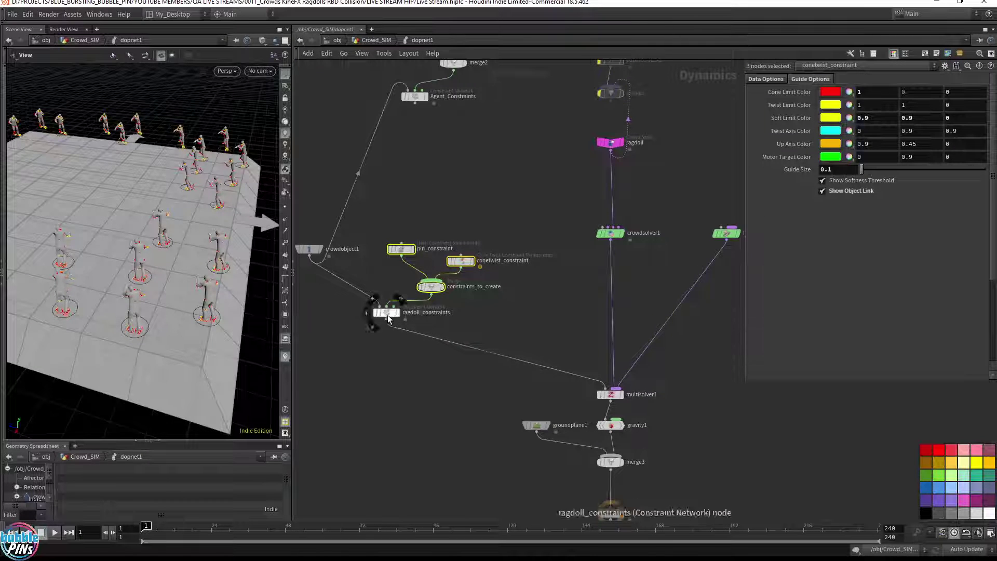
left_click_drag(390, 316, 434, 338)
middle_click_drag(407, 198, 476, 175)
left_click_drag(384, 226, 365, 235)
Review the Physical, Bullet Data and Crowd parameters of crowdobject1.
left_click_drag(336, 280, 369, 180)
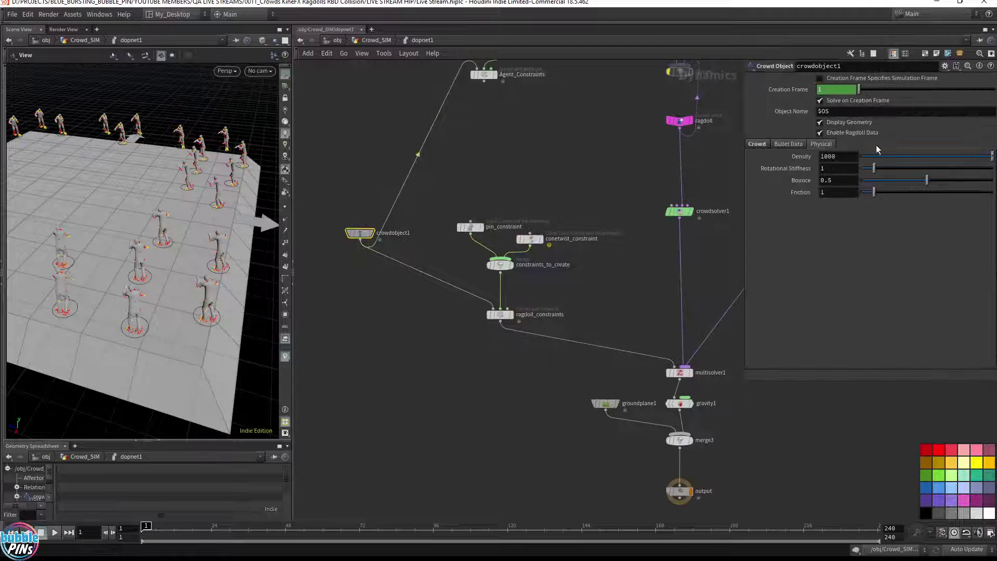
left_click(822, 144)
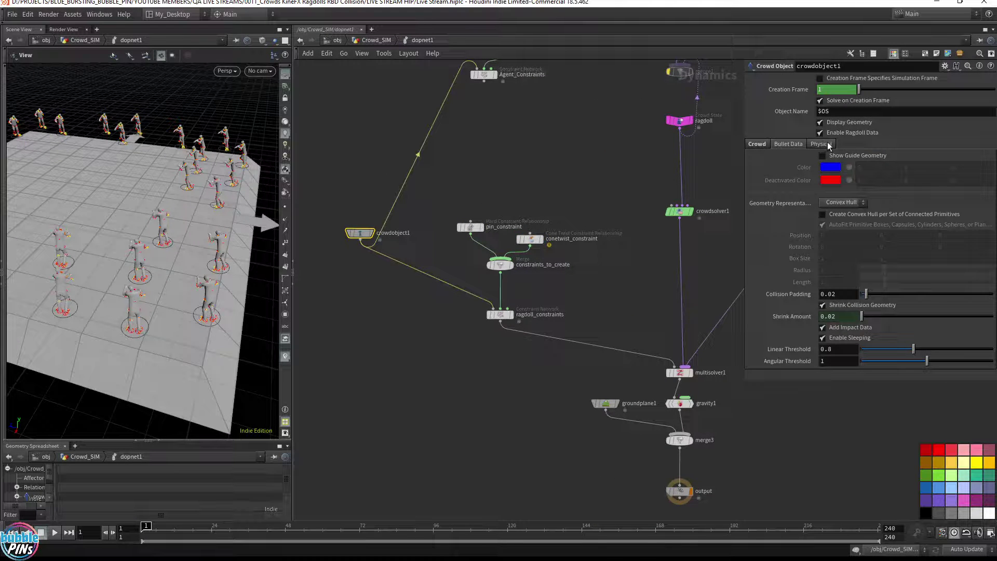
left_click(827, 144)
left_click(786, 144)
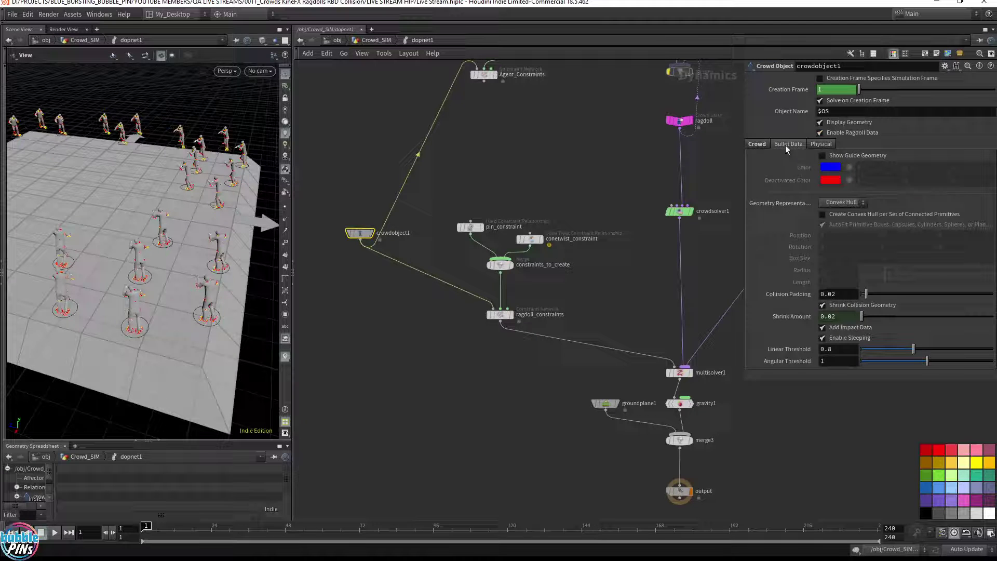
left_click(752, 144)
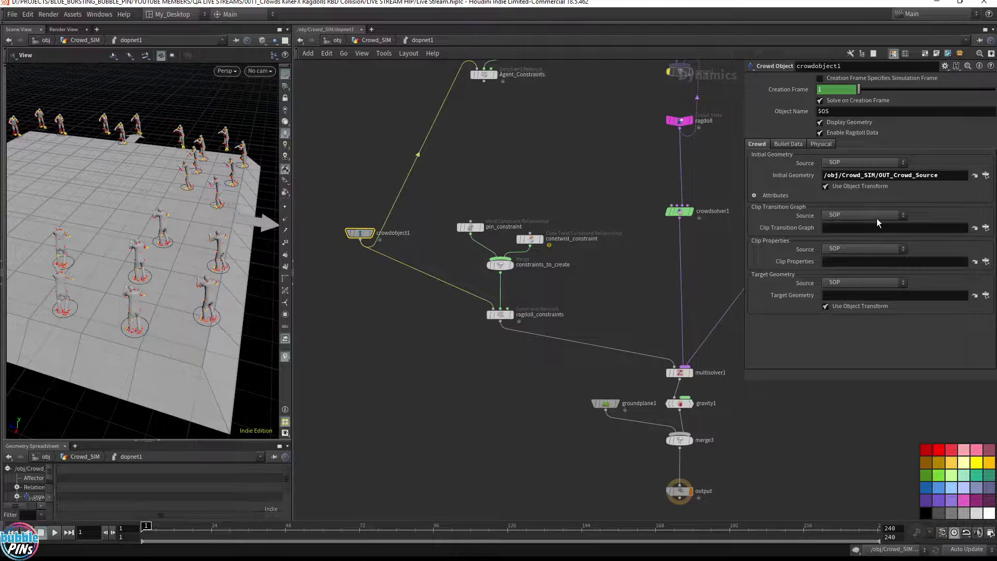
Try Animated Static as the ragdoll crowd state's RBD Ragdoll mode, and set it back to Active.
middle_click_drag(631, 172, 590, 197)
left_click(640, 146)
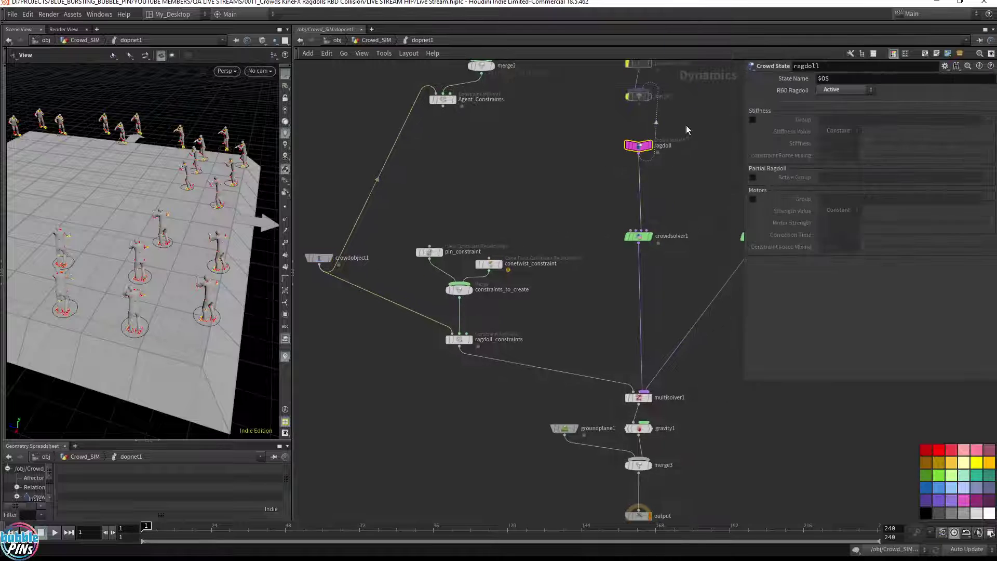
left_click(846, 90)
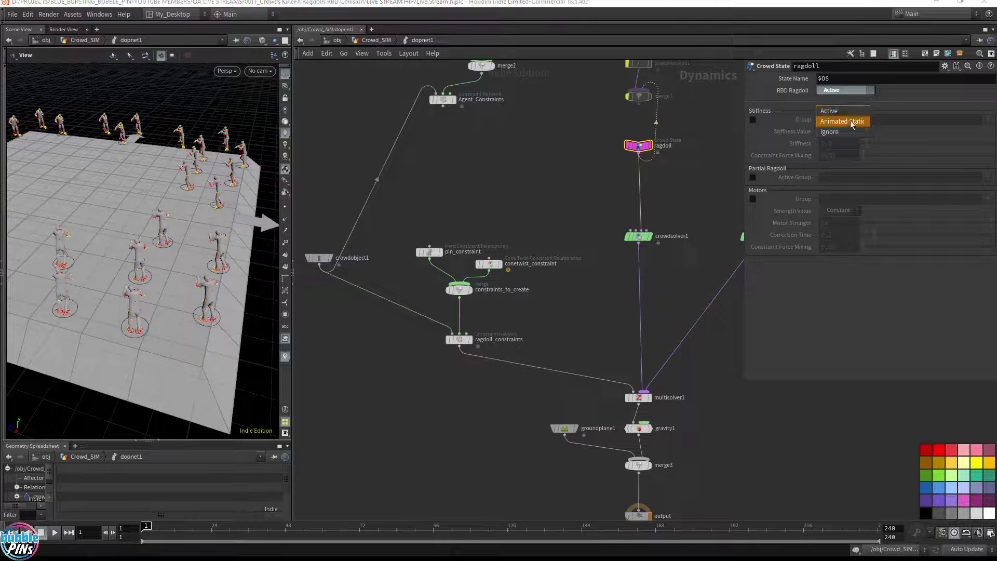
left_click(849, 119)
left_click(856, 93)
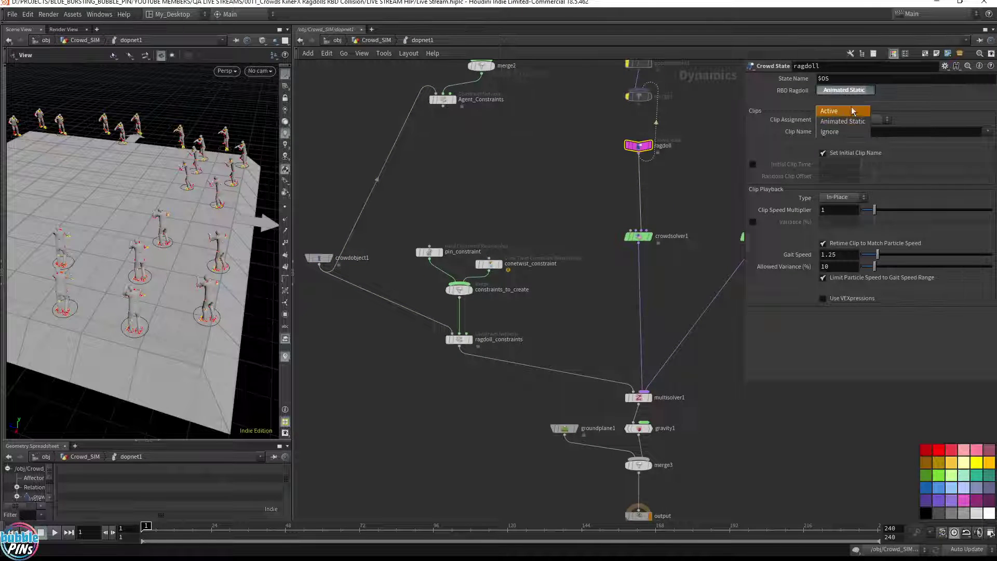
left_click(847, 113)
Inspect the Constraints and Ragdoll settings of testsim_ragdoll1 inside the zombie_Agent object.
middle_click_drag(678, 200, 705, 153)
left_click(373, 40)
left_click(338, 40)
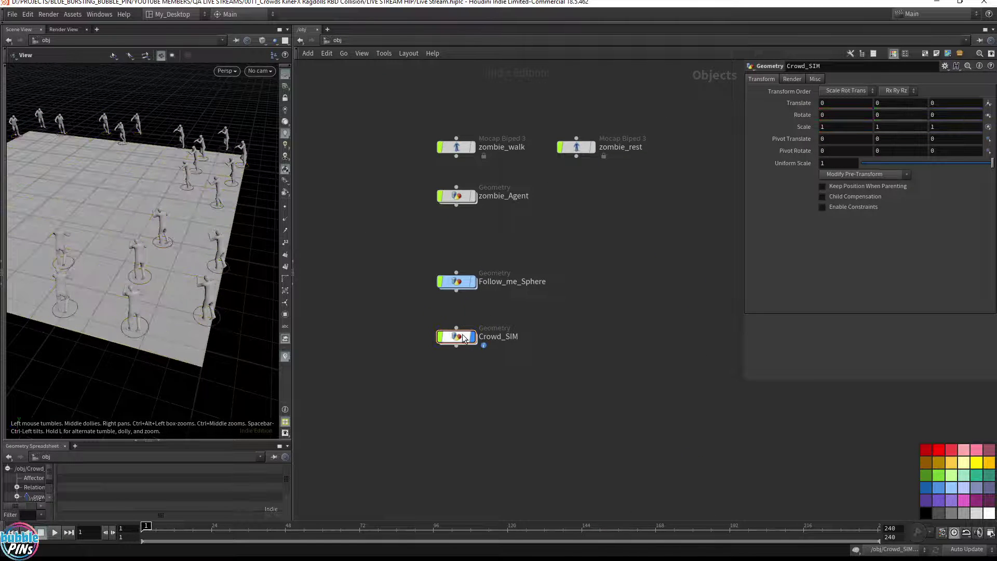
double_click(465, 196)
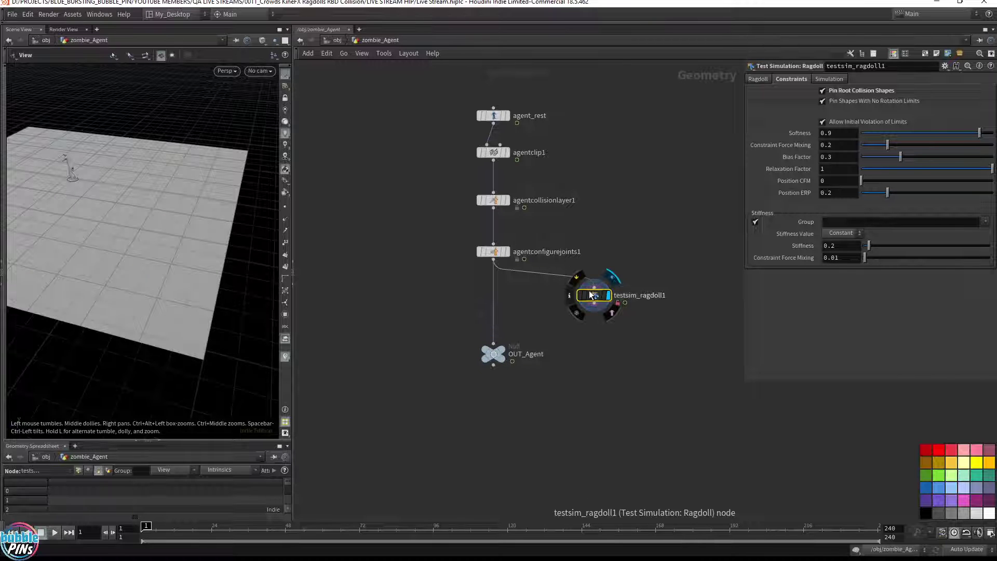
left_click(843, 78)
left_click(786, 78)
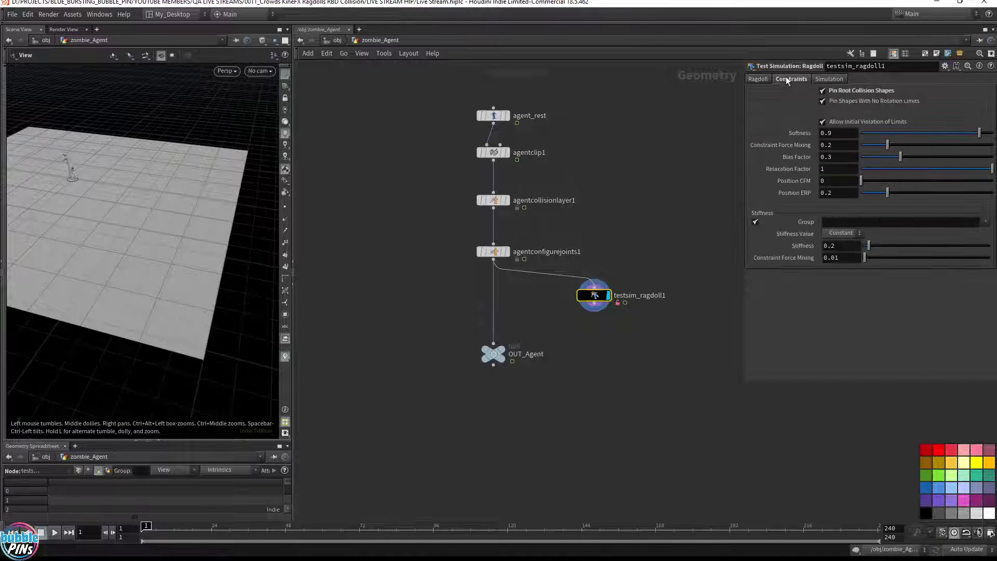
left_click(758, 77)
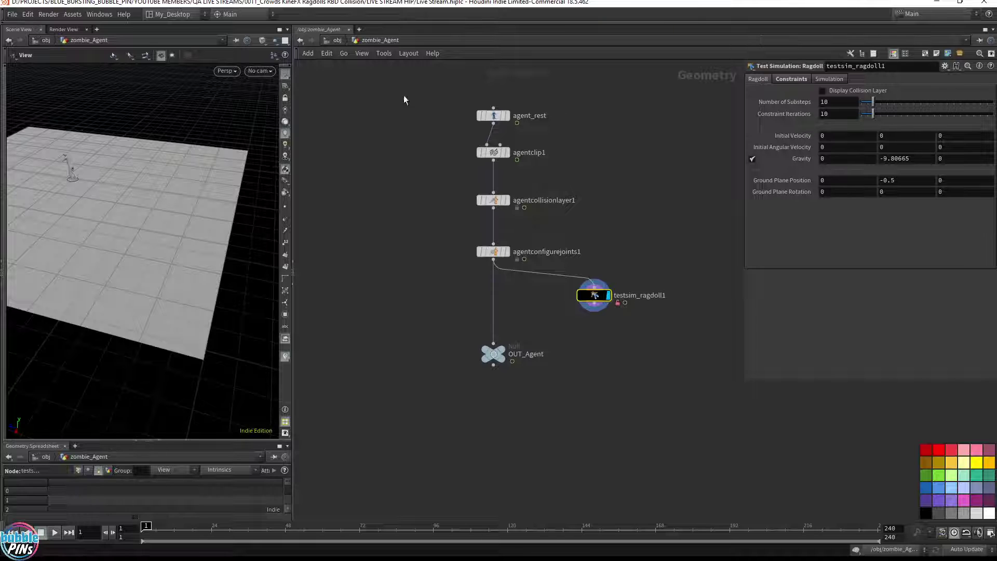
Look over the node network inside the Follow_me_Sphere object and return to the object level.
left_click(337, 40)
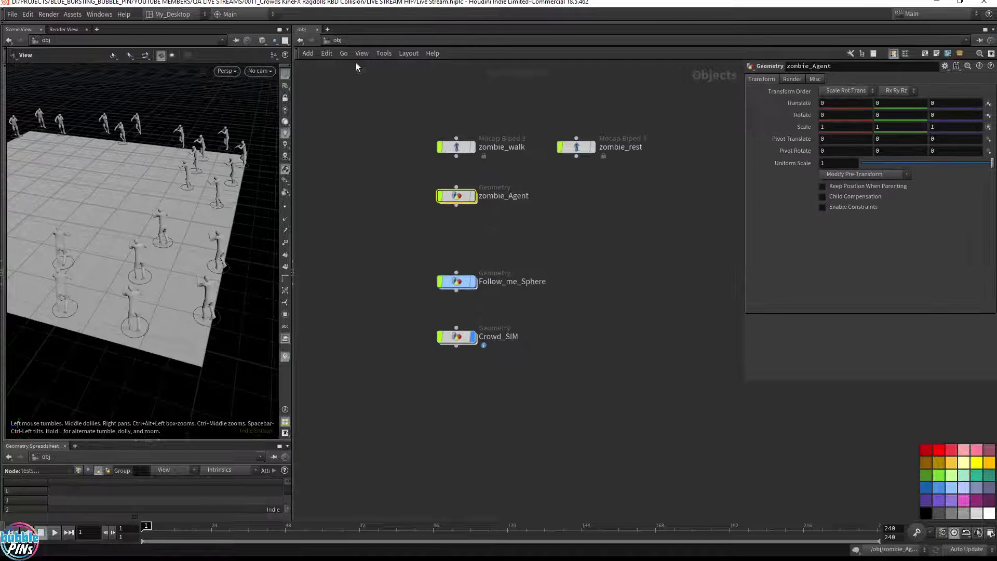
double_click(457, 281)
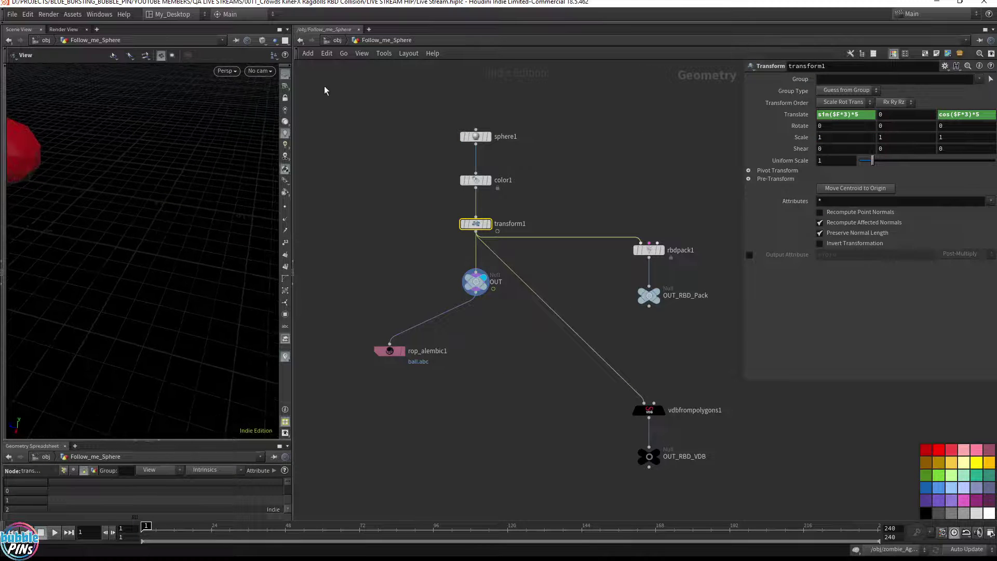
left_click(337, 40)
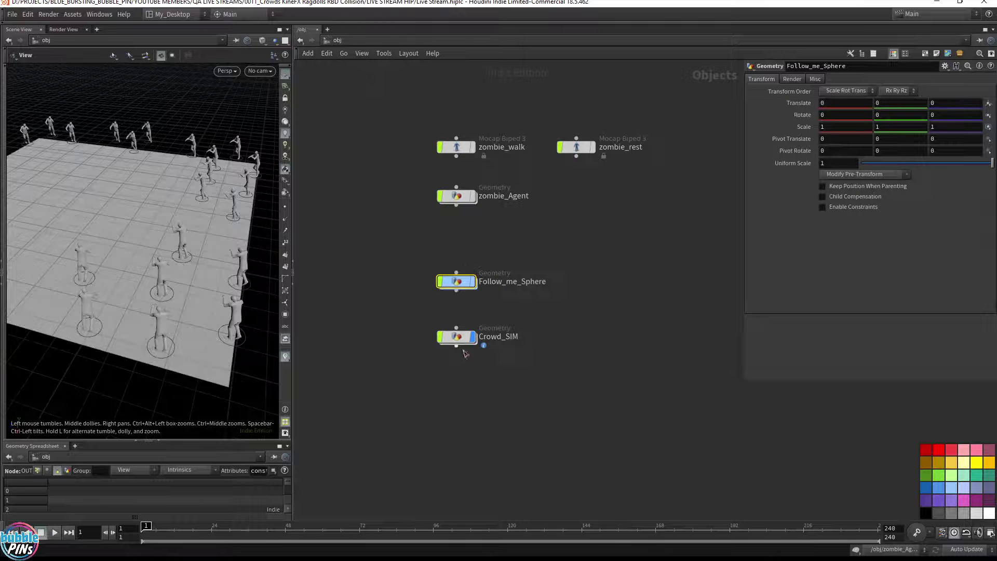
Display crowdsource1 inside Crowd_SIM and review its Randomize and Setup parameters.
double_click(457, 336)
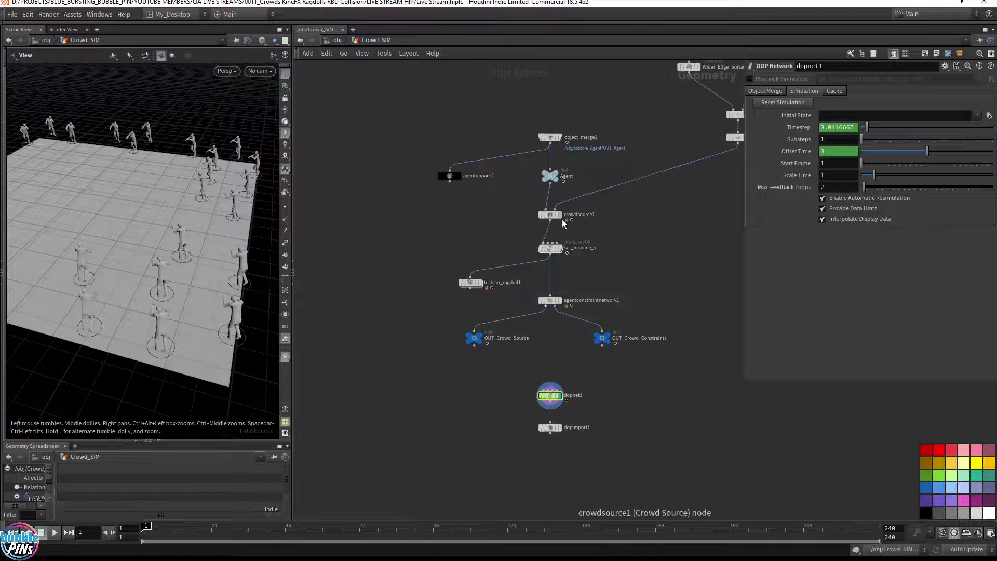
left_click(560, 214)
left_click(549, 215)
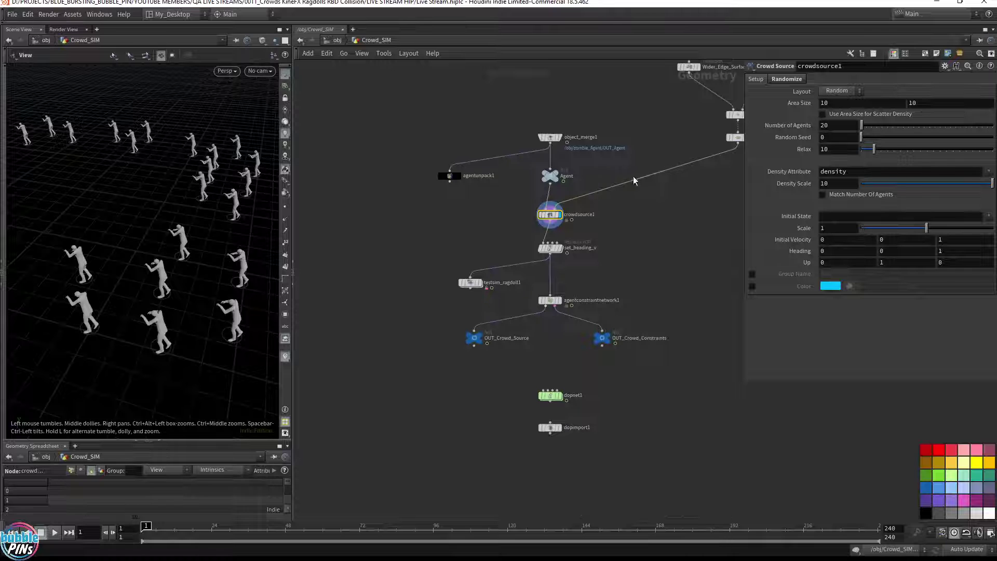
left_click(803, 80)
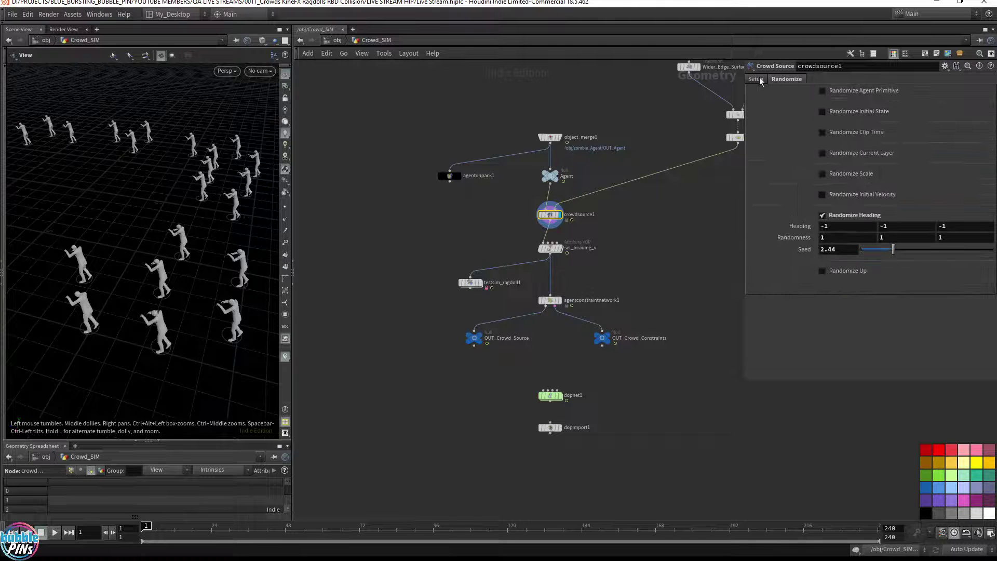
left_click(758, 78)
Display set_heading_v and agentconstraintnetwork1 in turn, and check the constraint network's Constraint Force Mixing value.
left_click(560, 248)
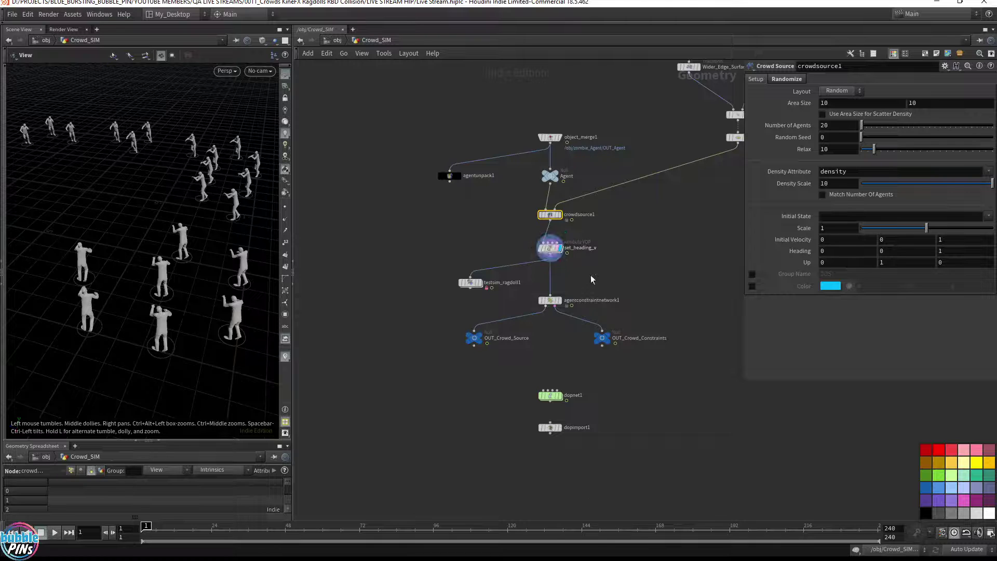
scroll(561, 306, "up", 3)
left_click(529, 304)
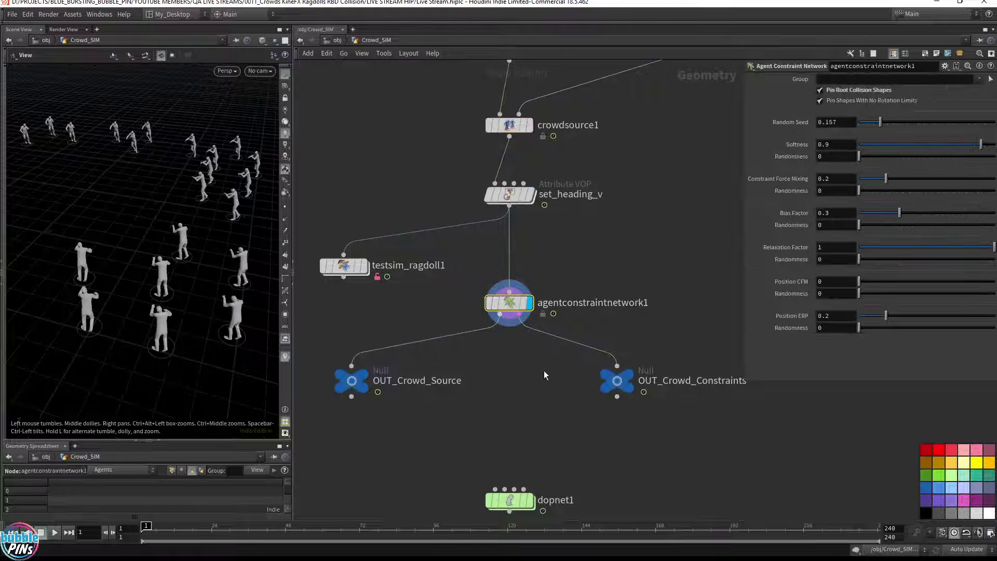
left_click(777, 178)
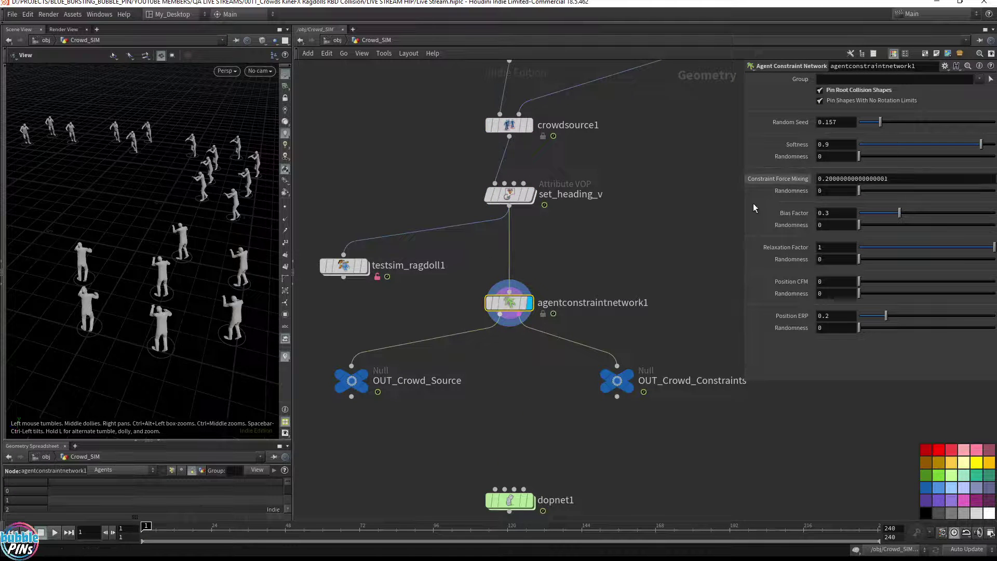
Cancel the stray wire from testsim_ragdoll1, display that node and play its ragdoll test simulation.
left_click_drag(344, 254, 453, 305)
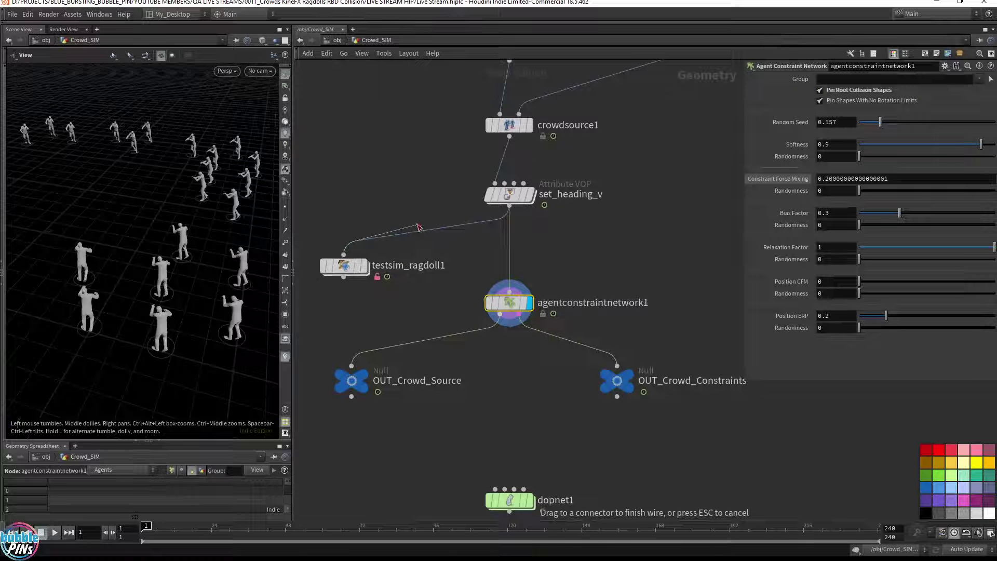
key("Escape")
left_click(365, 267)
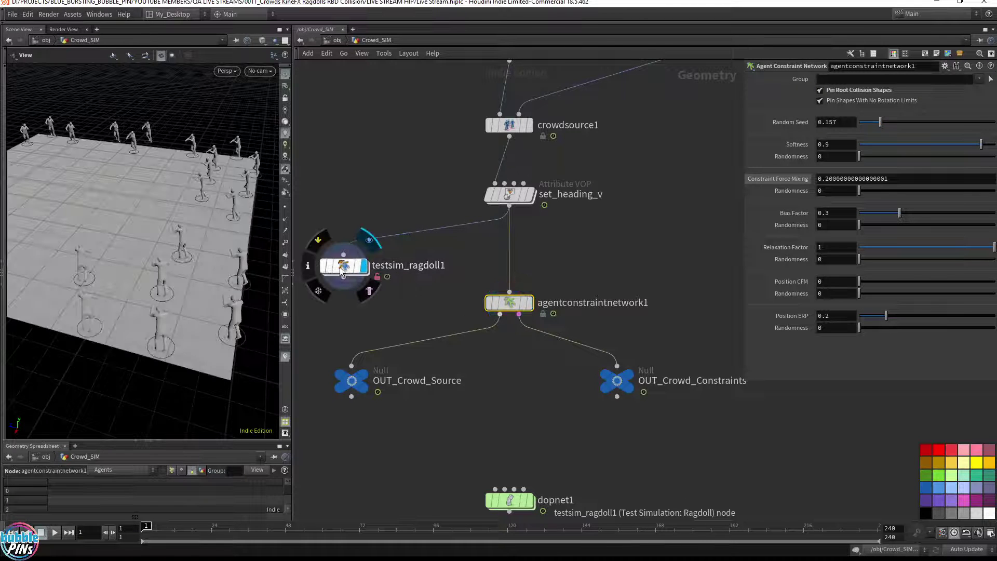
key("Up")
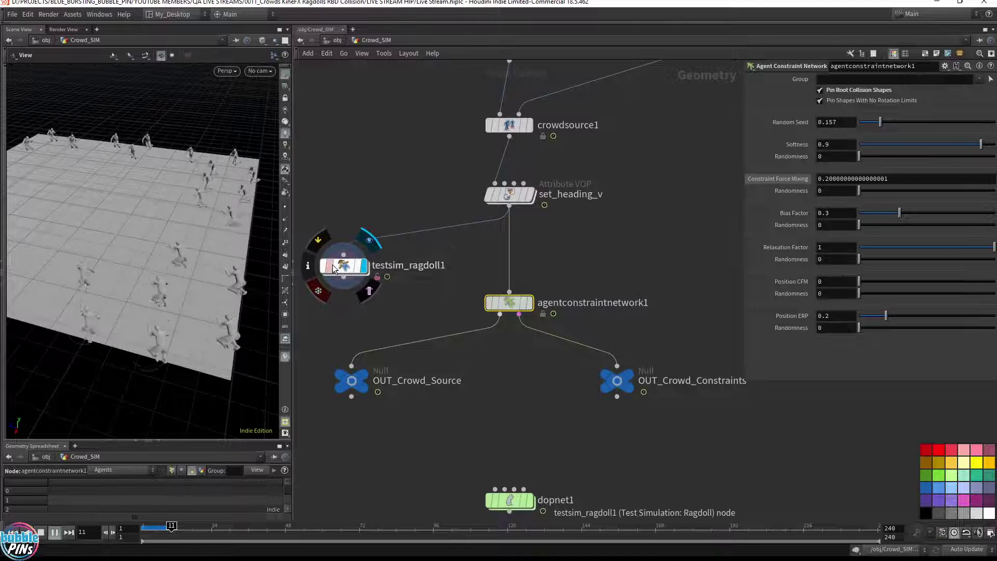
Stop and rewind the playback, enter testsim_ragdoll1 and open the ragdoll_sim DOP network inside it.
key("Up")
key("ctrl+Up")
double_click(351, 267)
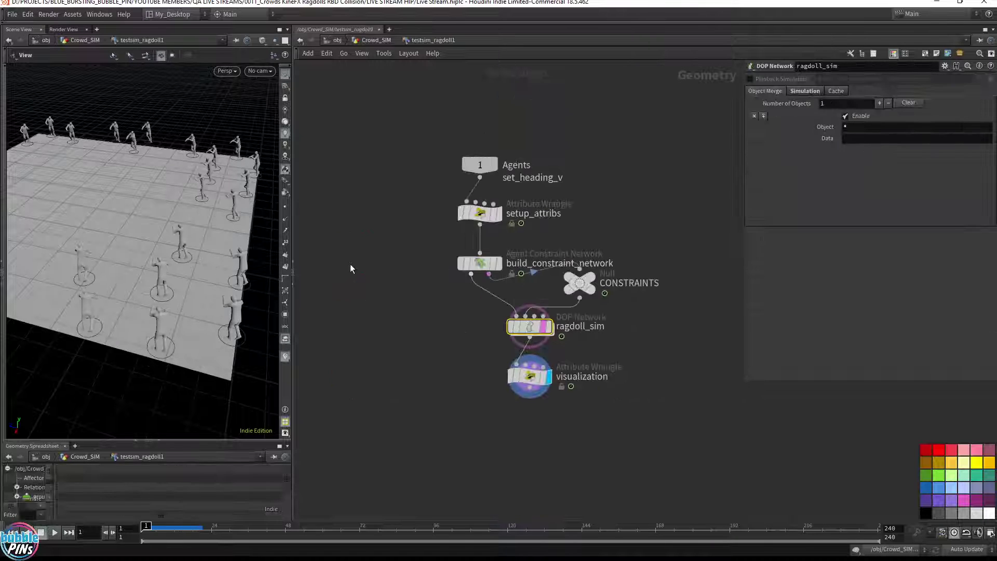
mouse_move(530, 332)
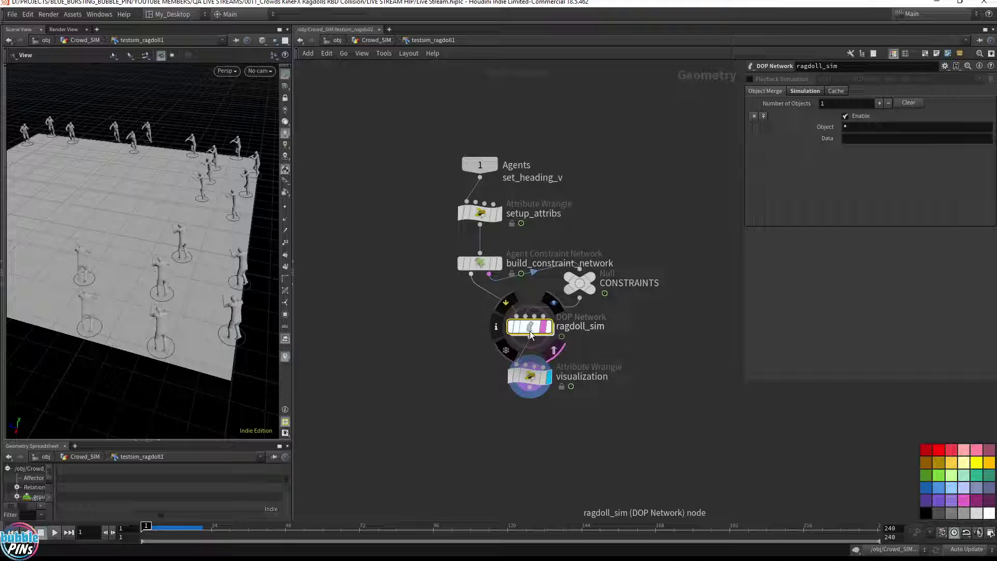
double_click(530, 328)
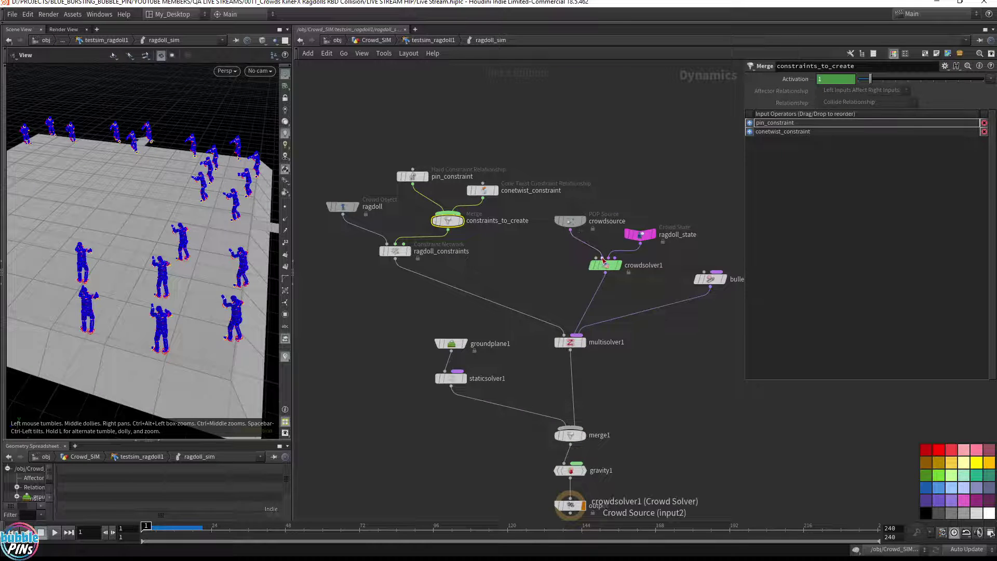
Check the crowdsource POP Source settings and disconnect the node from crowdsolver1.
left_click(571, 221)
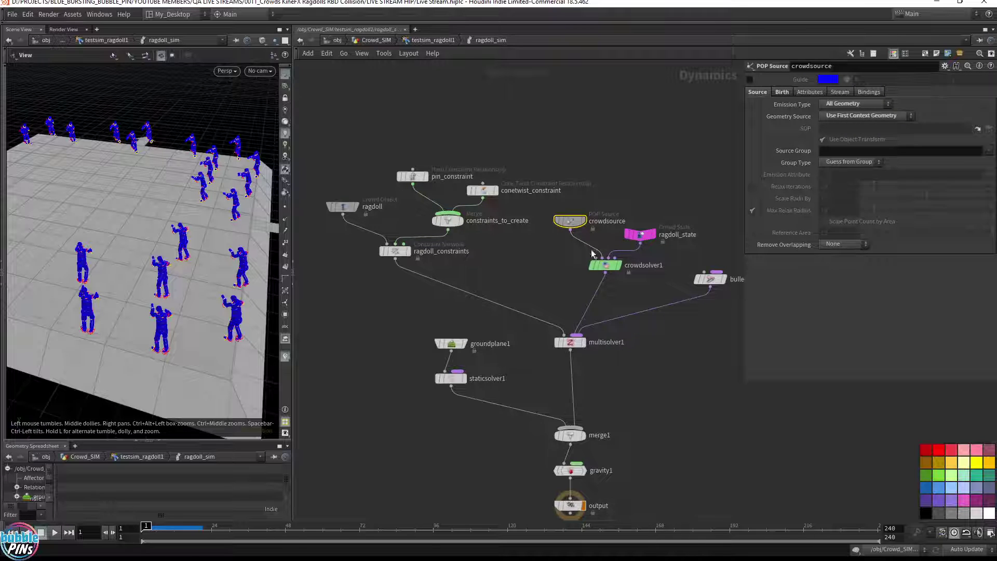
left_click_drag(605, 258, 616, 197)
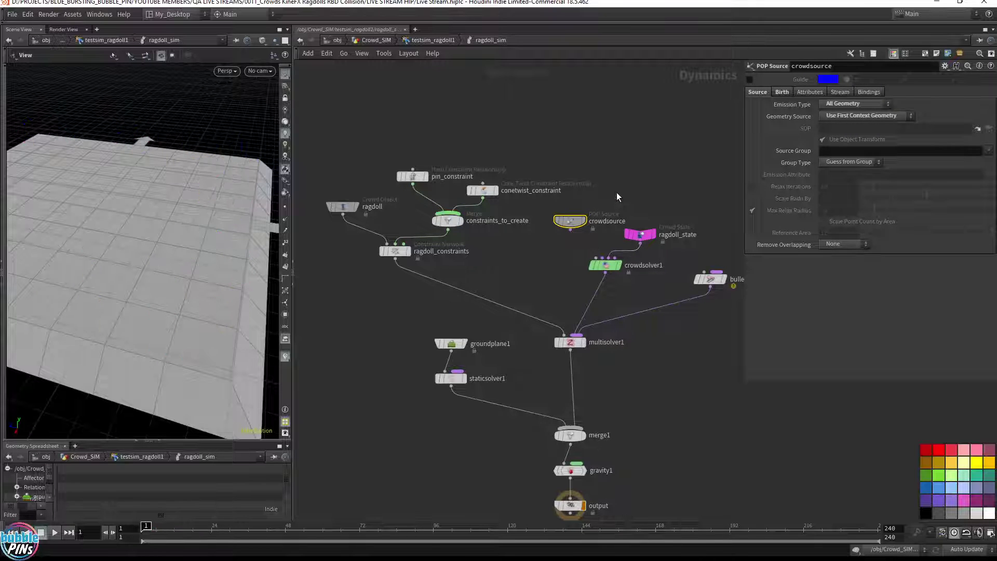
mouse_move(649, 183)
middle_mouse_down()
mouse_move(607, 182)
mouse_move(646, 186)
middle_mouse_up()
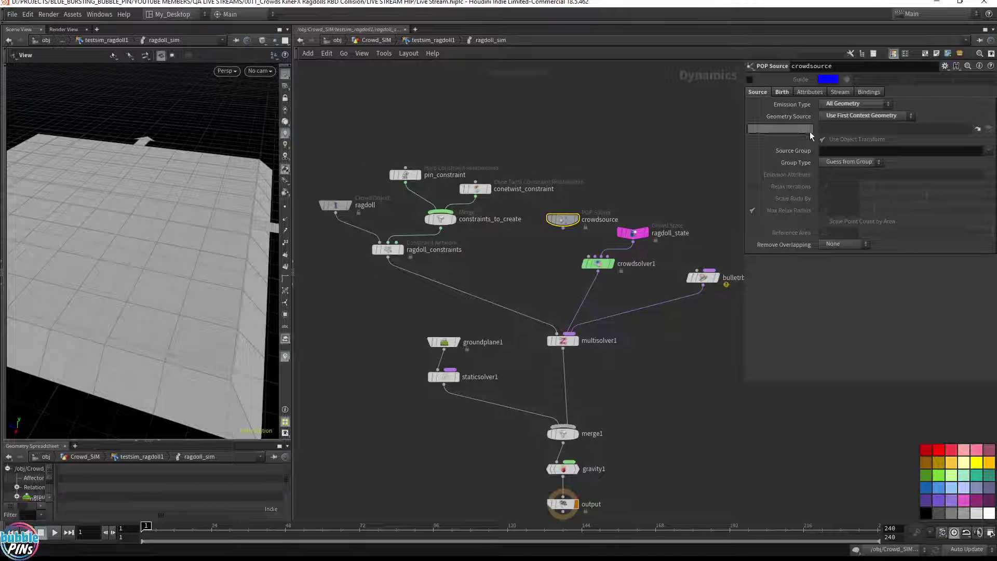
Set the ragdoll crowd object's Initial Geometry Source to First Context Geometry, play the simulation and rewind it.
left_click(335, 205)
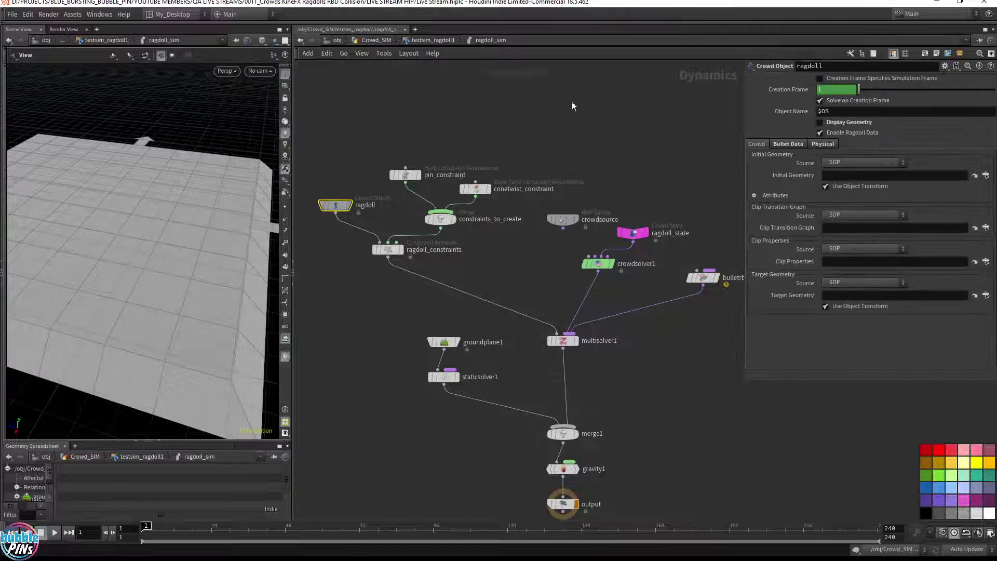
left_click(862, 162)
left_click(858, 195)
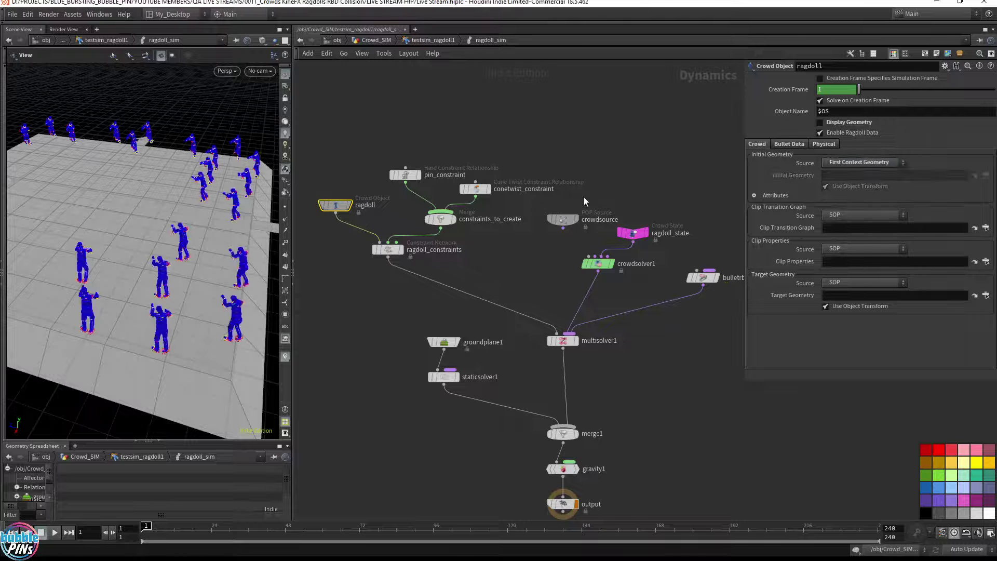
left_click(561, 220)
left_click(639, 164)
key("Up")
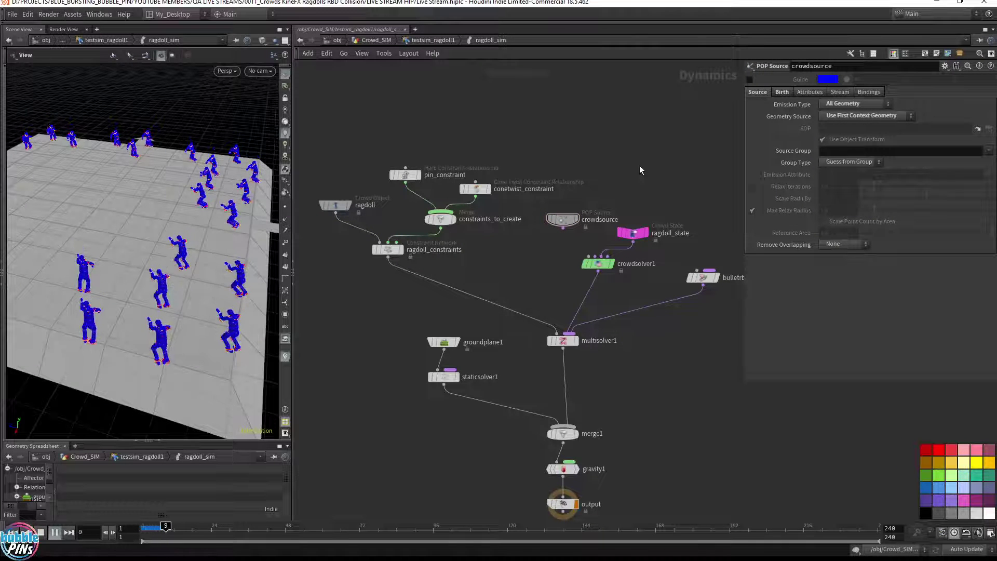
key("ctrl+Up")
Review the Bullet Data, Physical and Crowd parameters of the ragdoll crowd object.
left_click_drag(373, 145, 321, 238)
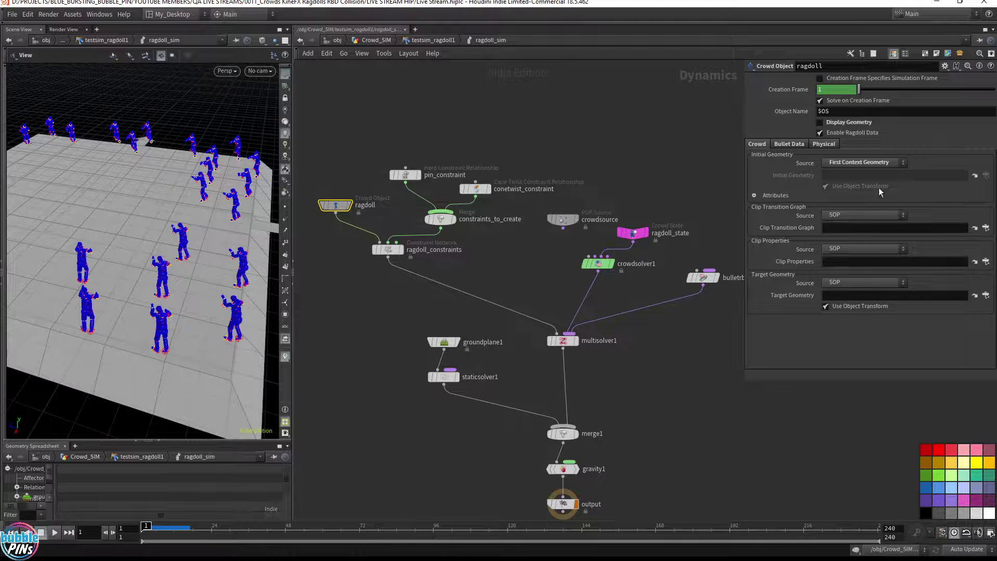
left_click(803, 146)
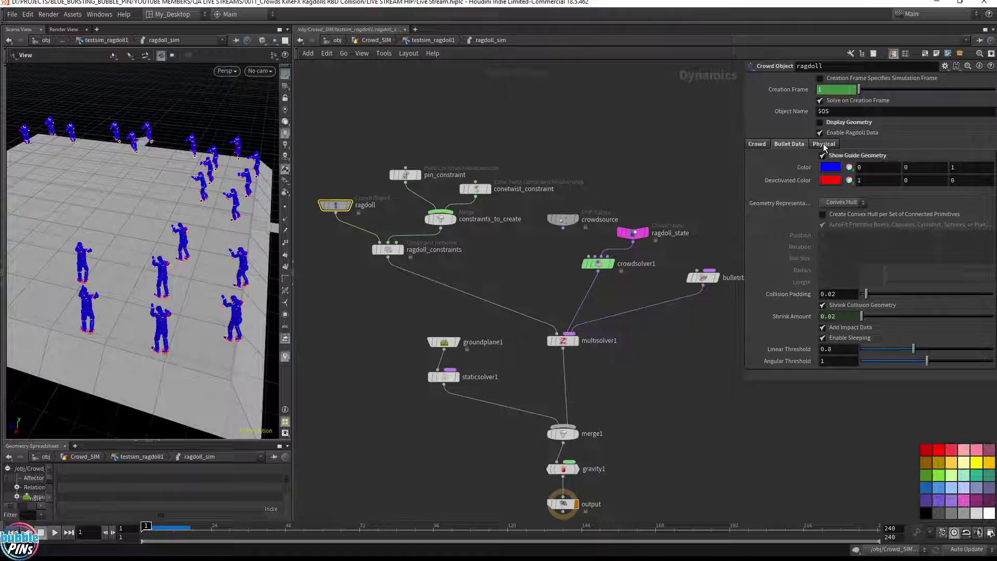
left_click(824, 147)
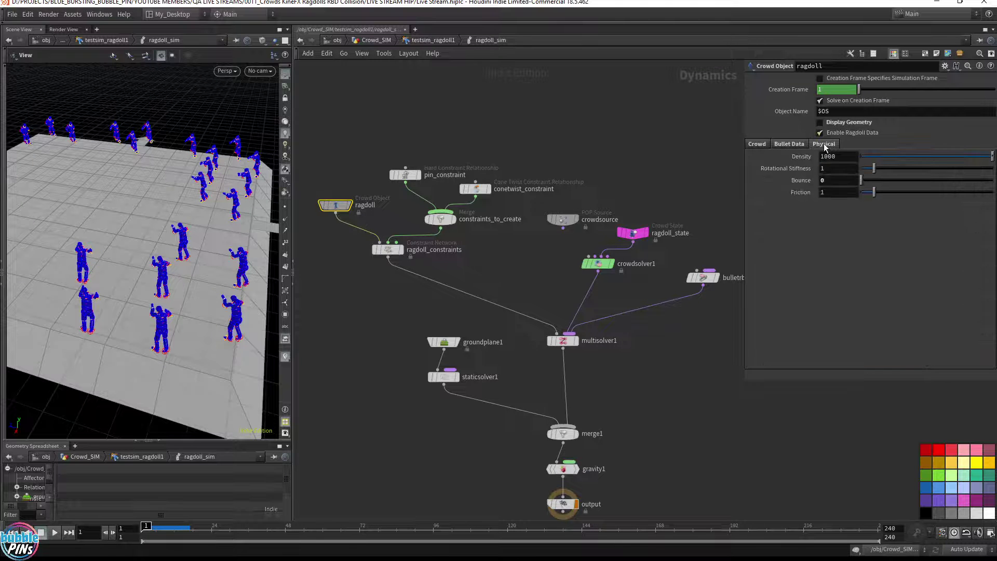
left_click(790, 145)
left_click(761, 146)
Compare the ragdoll_state node's name and State Name with the ragdoll crowd object's settings.
left_click(653, 239)
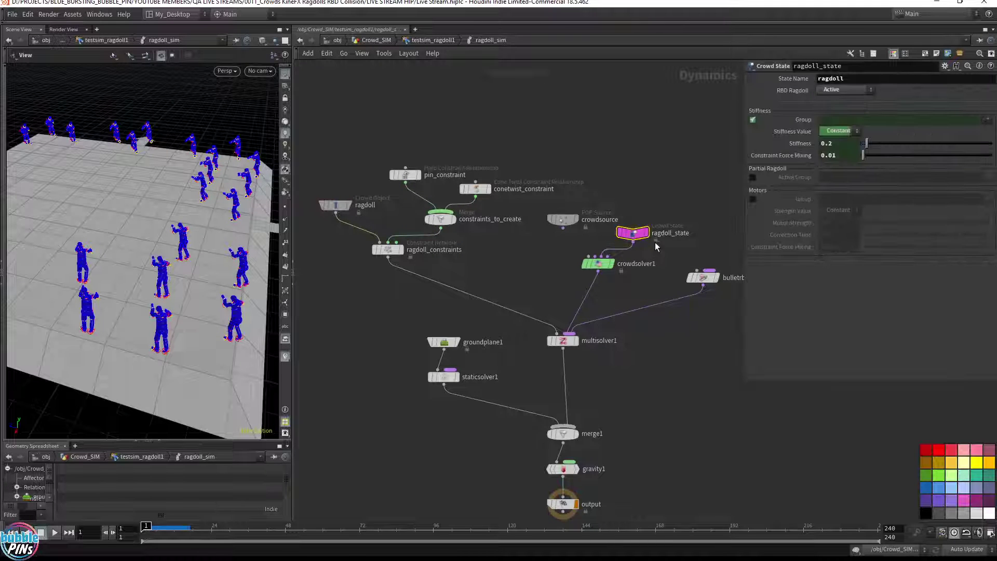
double_click(673, 234)
left_click(723, 234)
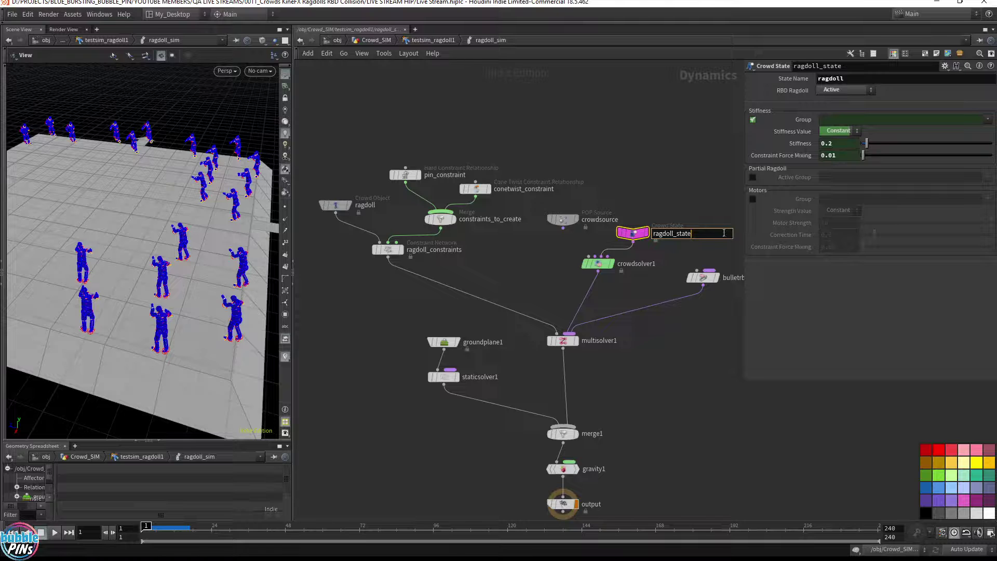
left_click(334, 205)
left_click_drag(652, 242, 654, 242)
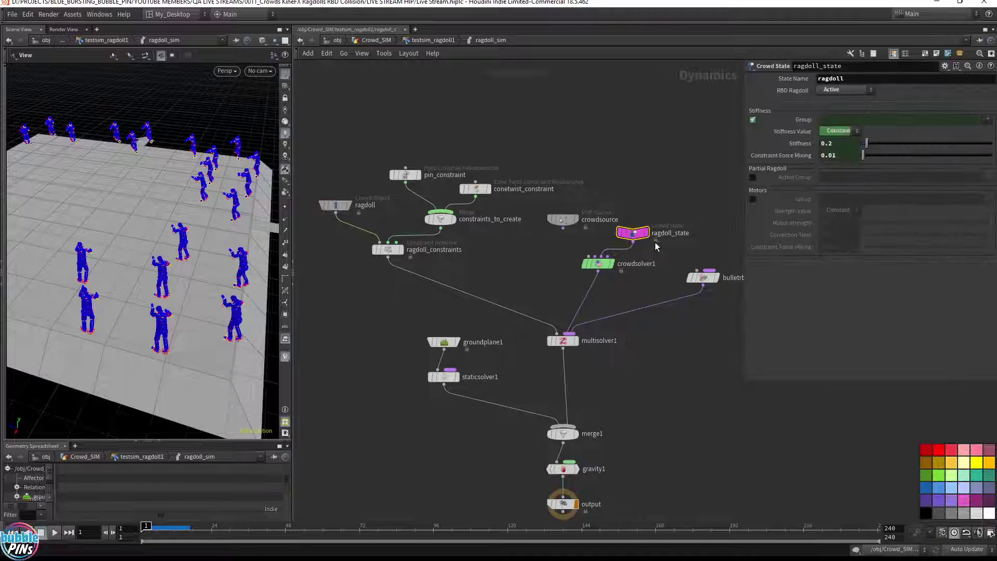
Set the State Name of ragdoll_state to $OS, test the simulation and rewind it.
left_click(674, 232)
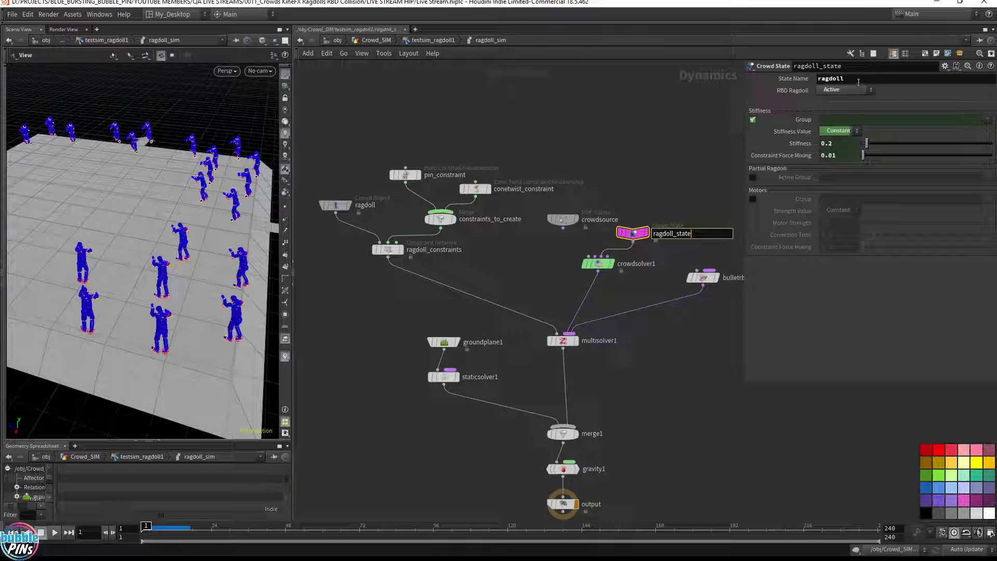
left_click_drag(857, 81, 756, 83)
type("$OS")
key("Return")
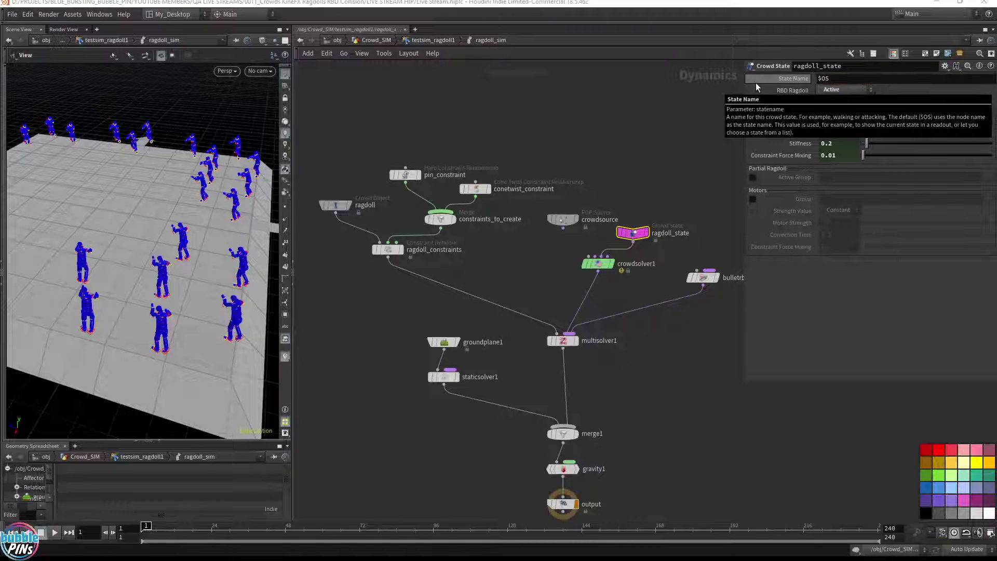
left_click(655, 183)
key("Up")
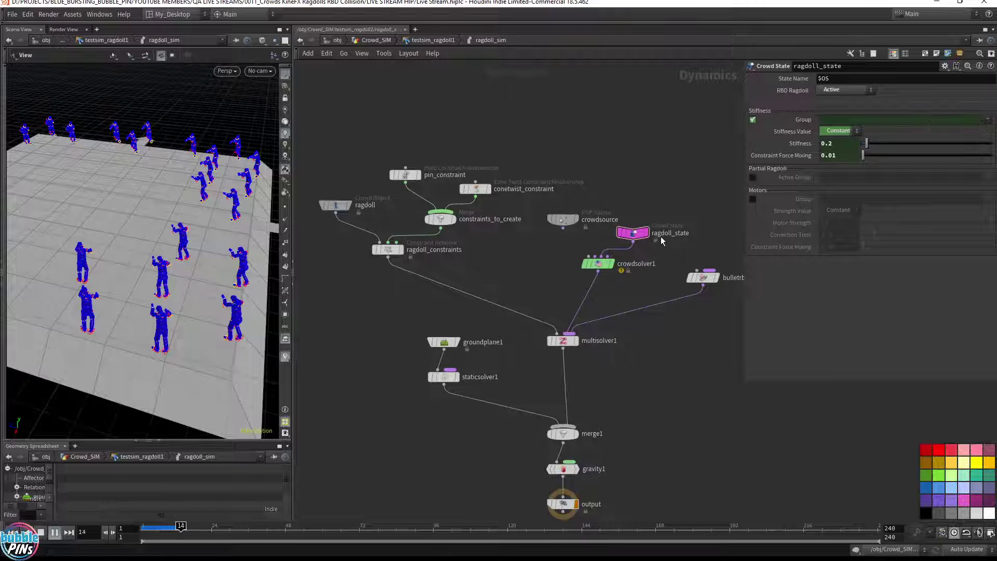
key("ctrl+Up")
Copy the crowd state's node name, use ragdoll_state as its State Name and play the simulation again.
left_click(675, 234)
left_click_drag(692, 234, 635, 235)
key("ctrl+c")
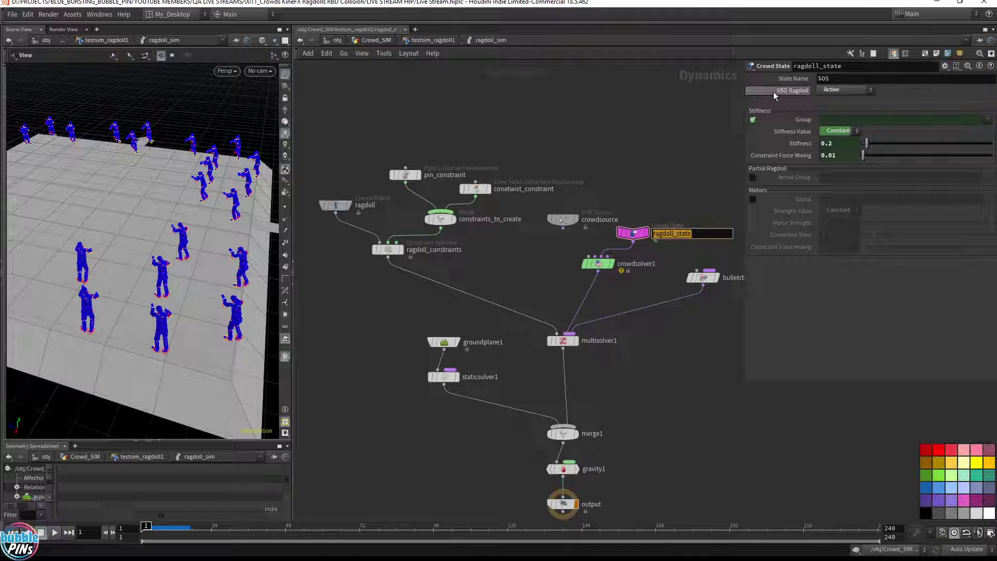
left_click_drag(844, 80, 810, 80)
key("ctrl+v")
key("Return")
key("Up")
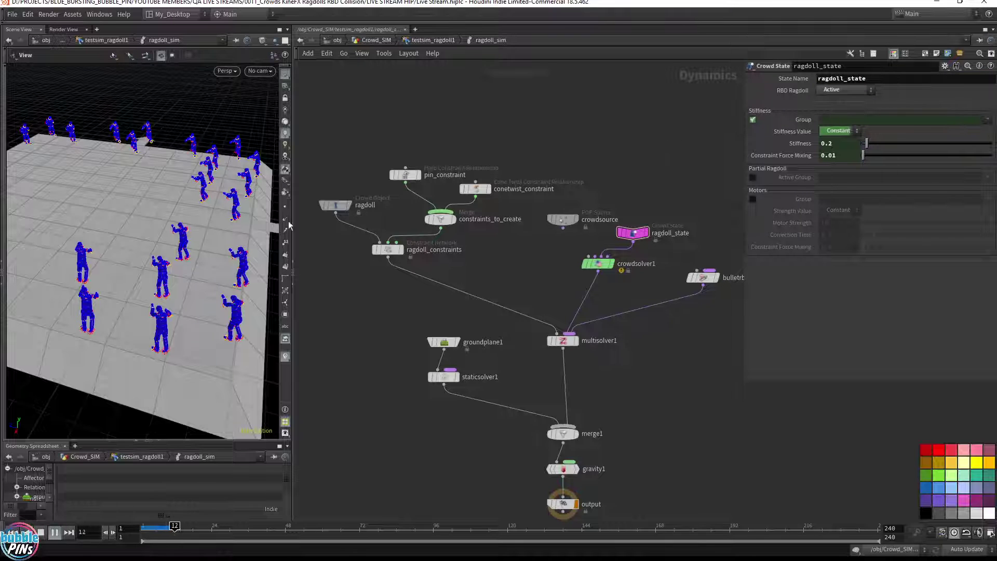
left_click_drag(195, 269, 232, 237)
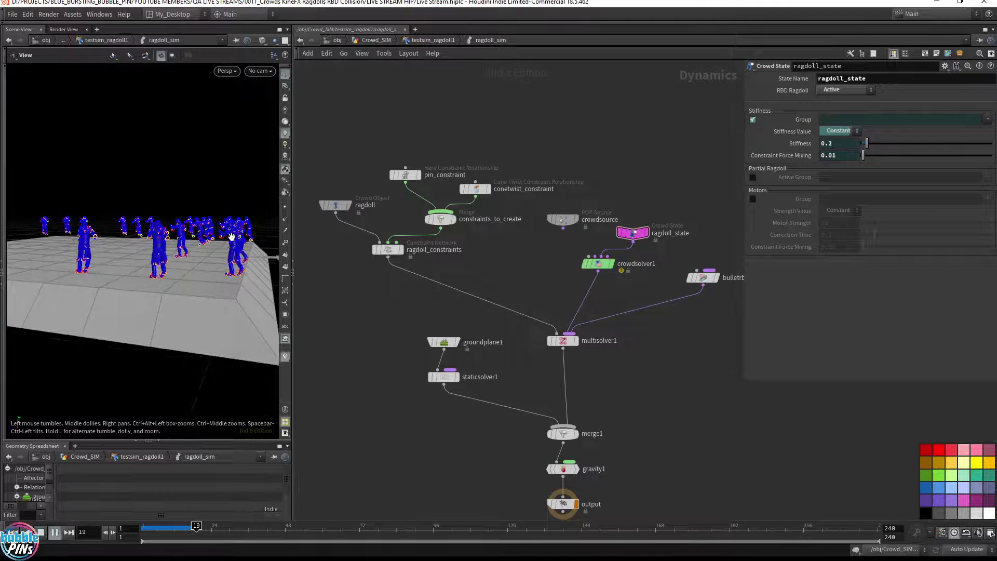
key("ctrl+Up")
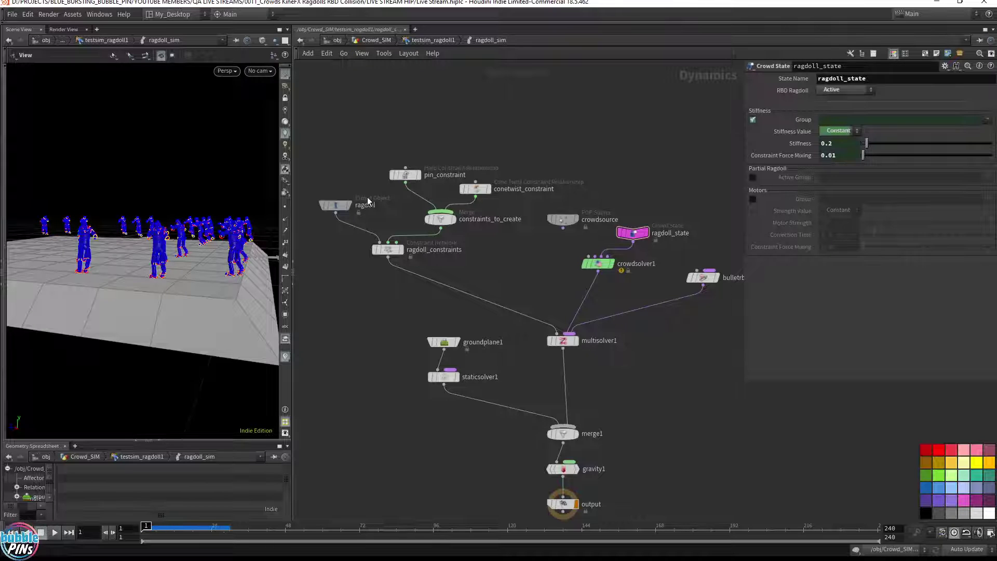
Restore $OS as the crowd state's State Name, replay the simulation and rewind it.
left_click_drag(874, 79, 765, 82)
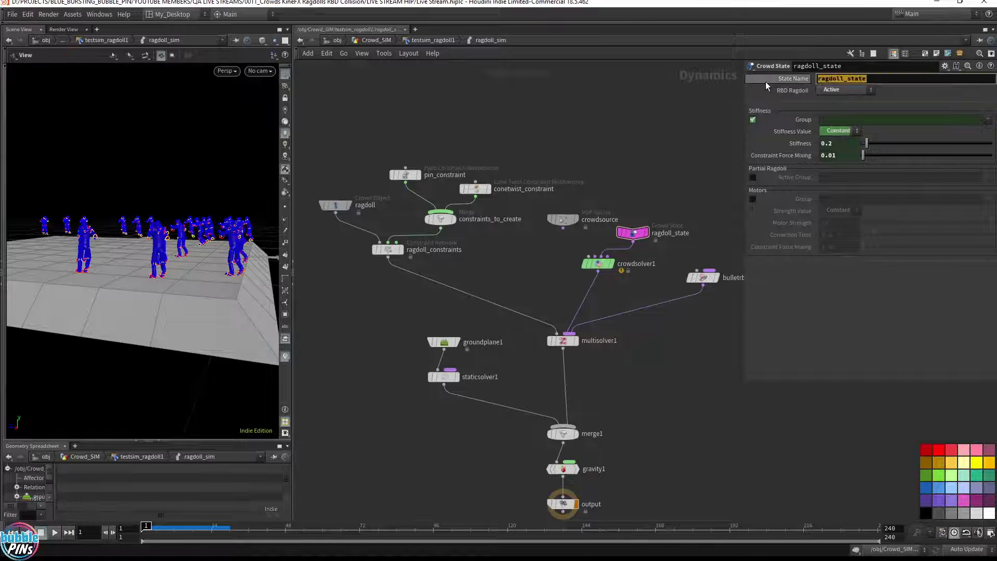
type("$OS")
key("Return")
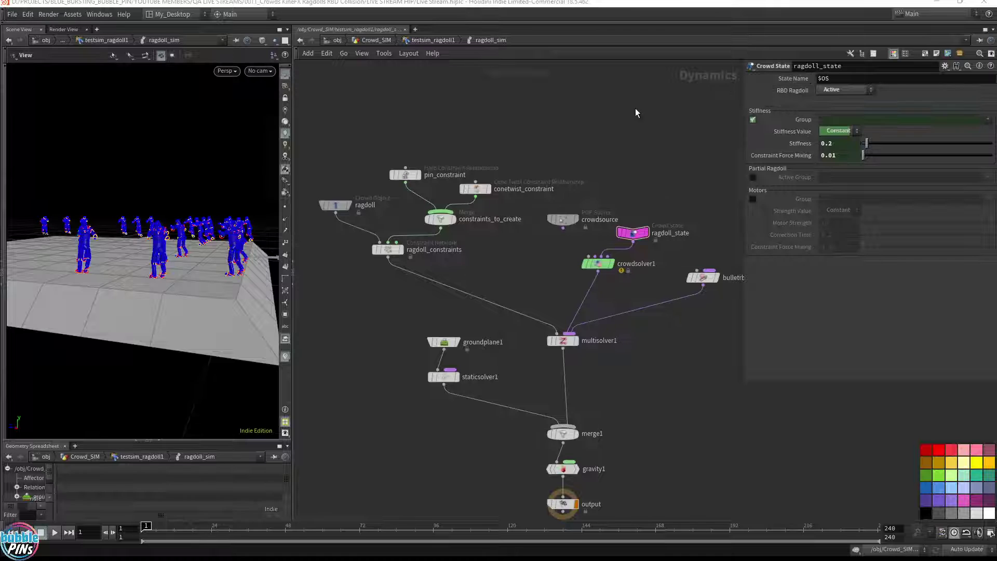
key("Up")
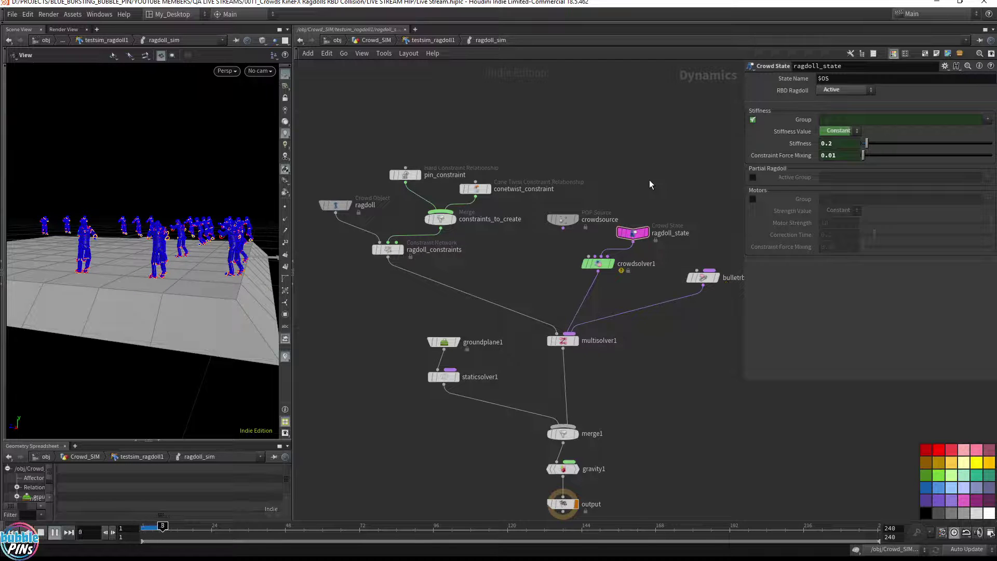
key("ctrl+Up")
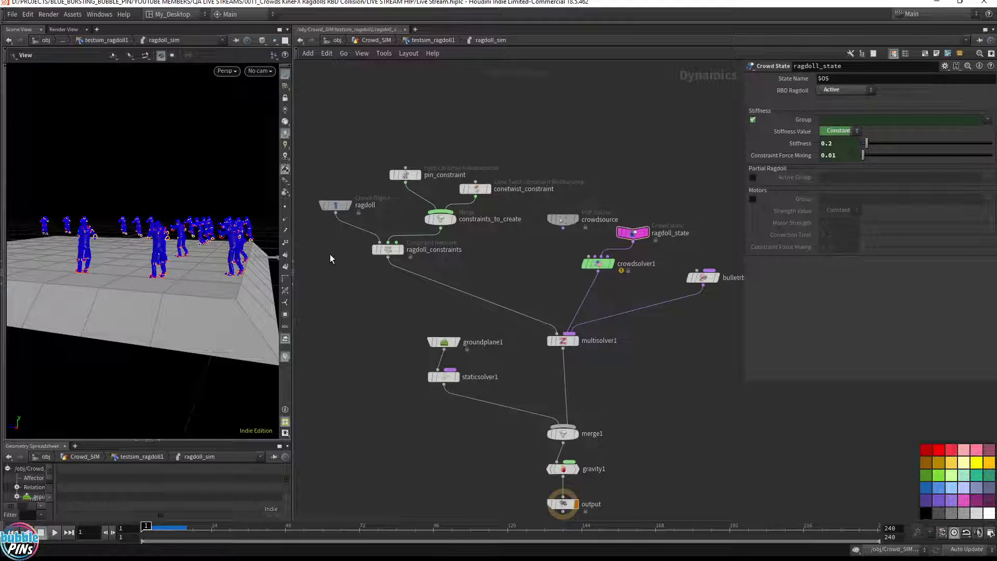
Reconnect crowdsource to the Crowd Source input of crowdsolver1, play the simulation and rewind it.
left_click_drag(329, 254, 351, 188)
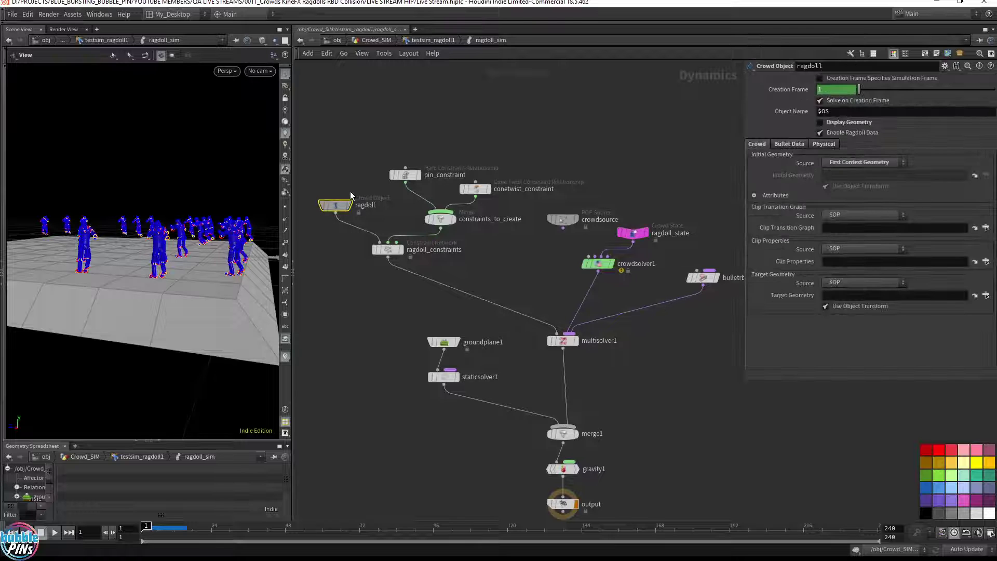
left_click_drag(564, 221, 596, 256)
key("Up")
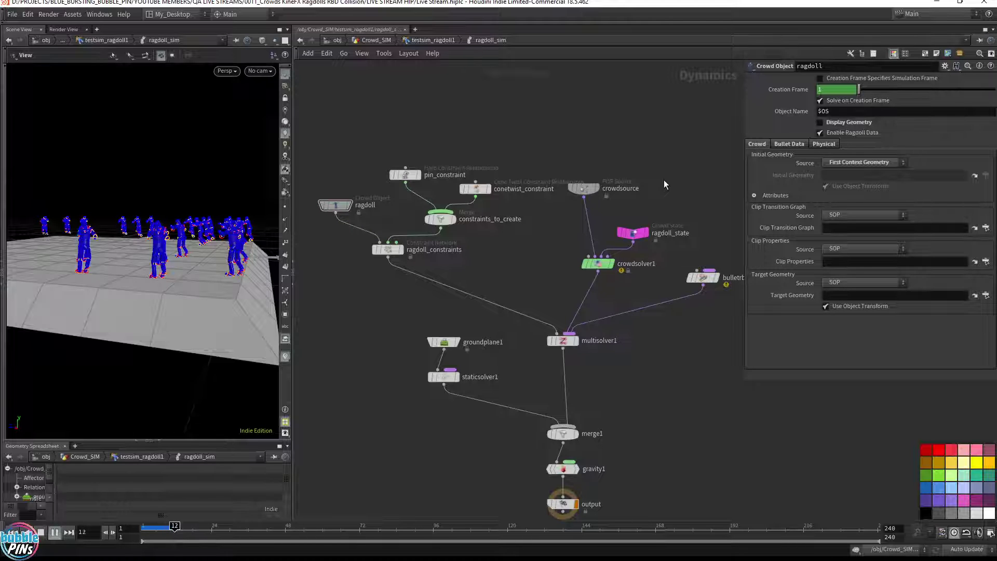
key("ctrl+Up")
Review the solver parameters of bulletrbdsolver1 and the Particle Motion settings of crowdsolver1.
left_click_drag(696, 231, 713, 307)
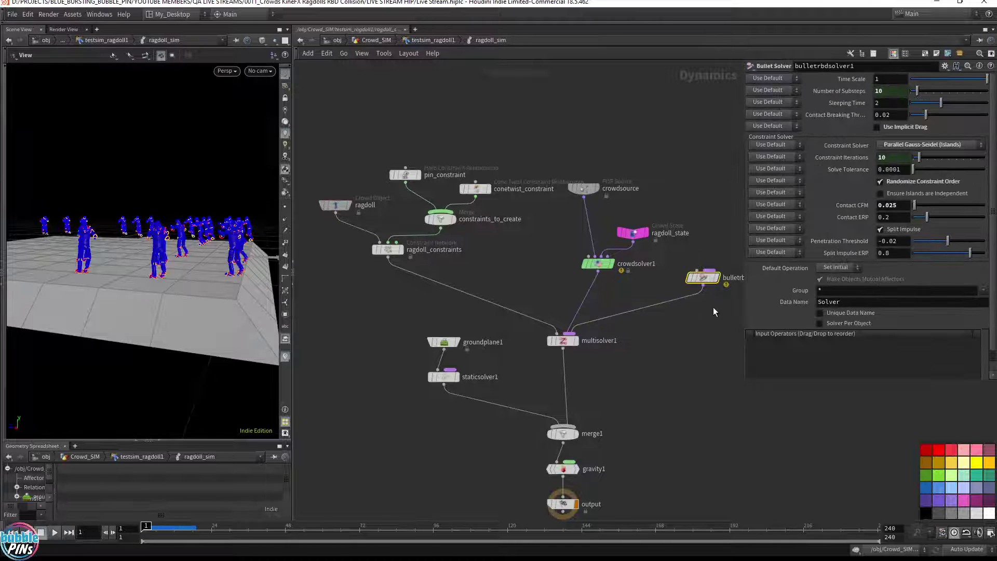
scroll(713, 304, "down", 3)
middle_click_drag(713, 307, 650, 301)
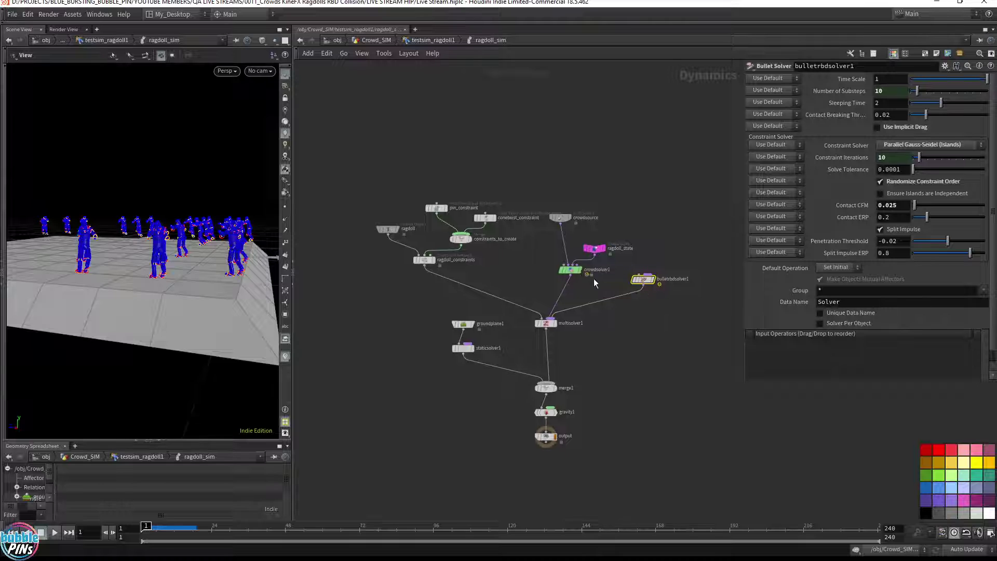
left_click(566, 267)
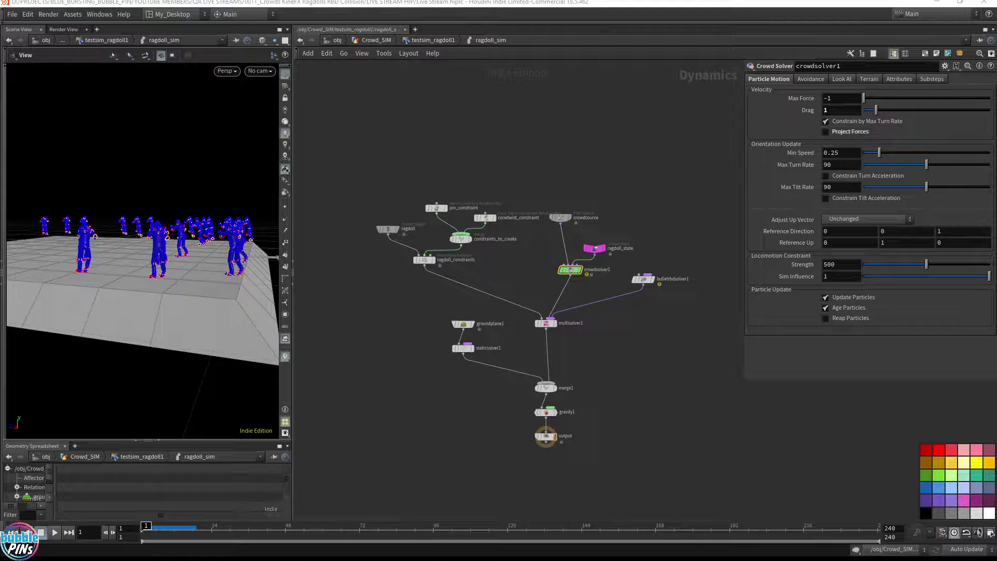
Bring up the YouTube live chat in Firefox, read the latest viewer suggestions and return to Houdini.
left_click_drag(996, 7, 758, 32)
left_click_drag(697, 440, 832, 439)
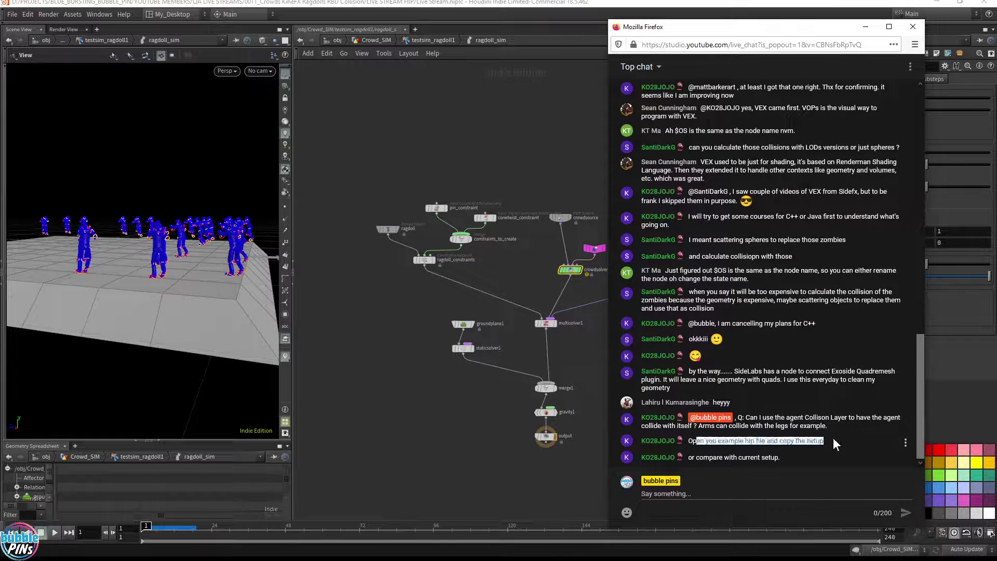
left_click(784, 443)
left_click(490, 424)
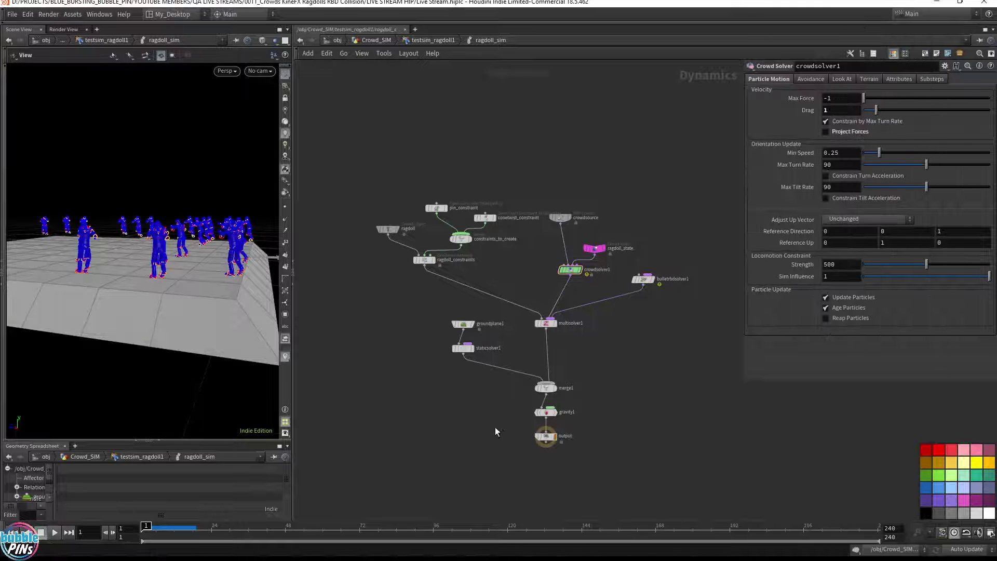
Move crowdsolver1 down so that it sits directly below crowdsource in the network.
scroll(613, 351, "up", 4)
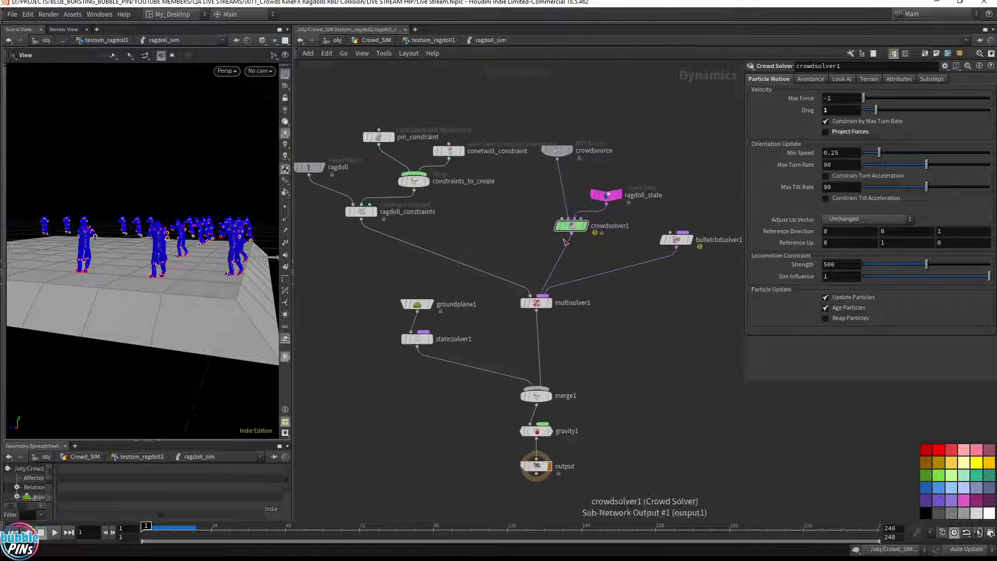
left_click_drag(571, 229, 556, 243)
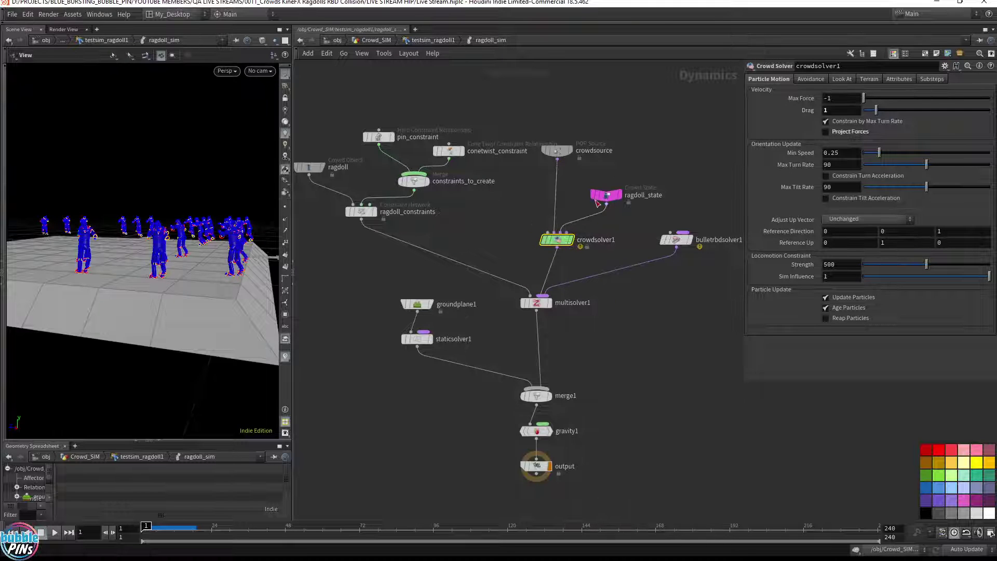
Move crowdsolver1 and ragdoll_state up so that they sit closer beneath and beside crowdsource in the network.
left_click_drag(608, 204, 605, 190)
left_click_drag(558, 240, 558, 217)
left_click(527, 242)
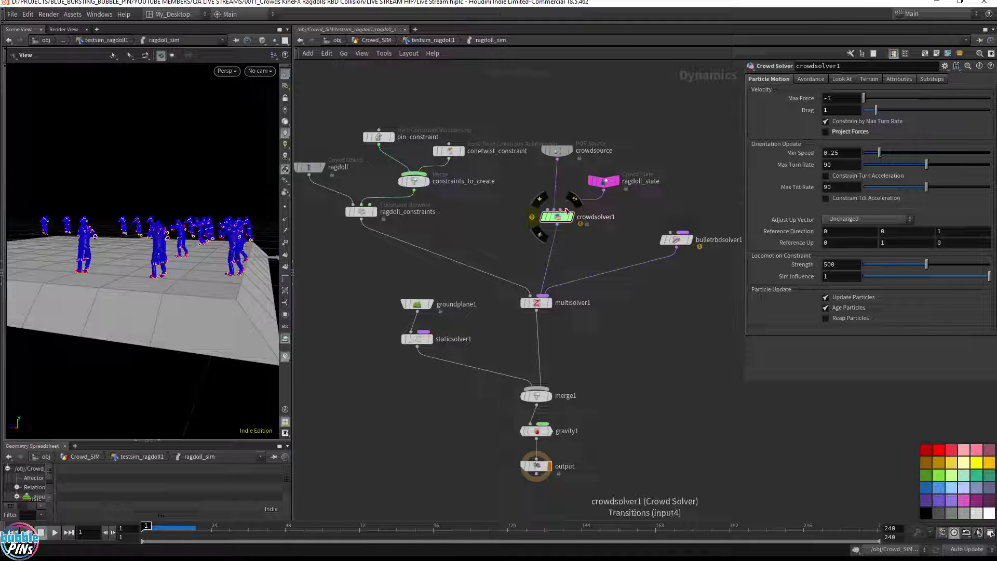
left_click_drag(603, 180, 614, 166)
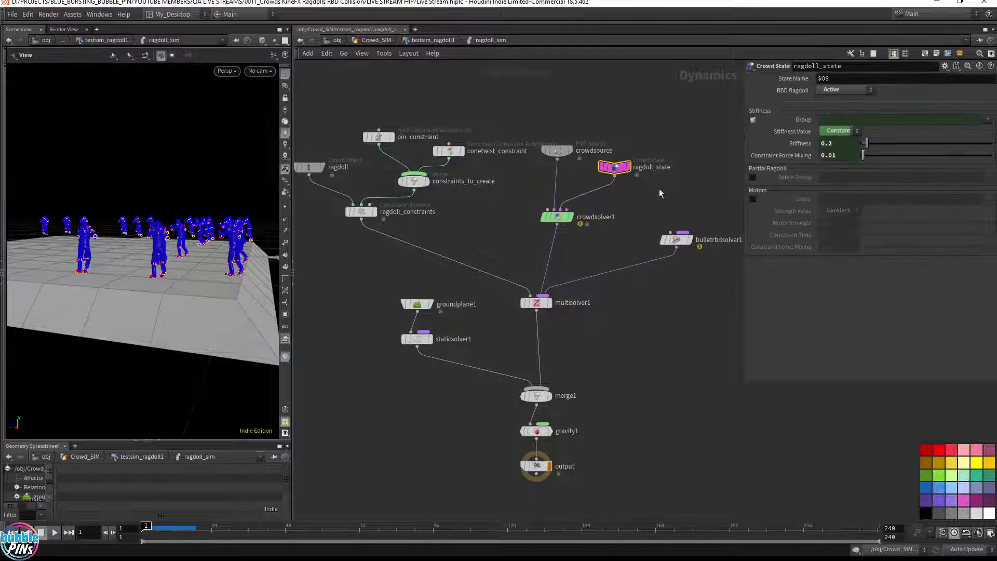
Check the RBD Ragdoll options of ragdoll_state and leave the setting on Active.
left_click(847, 89)
left_click(839, 111)
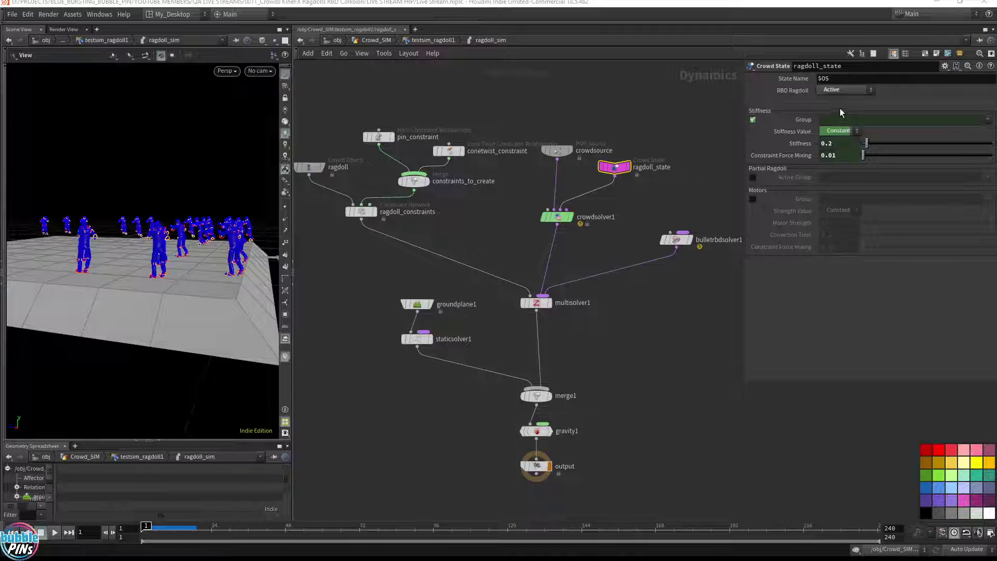
left_click(844, 89)
left_click(841, 111)
middle_click_drag(329, 126, 363, 128)
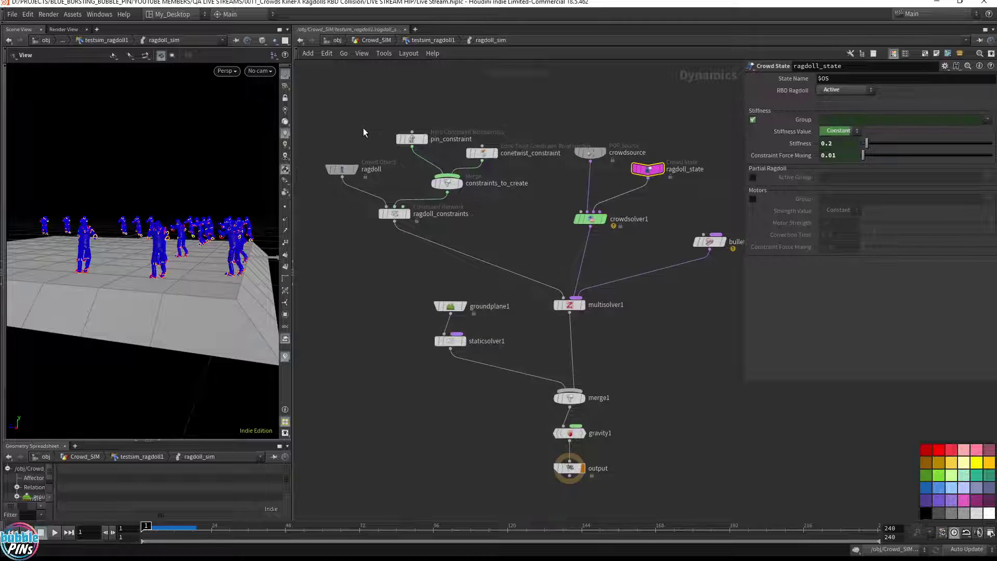
Turn Display Geometry on and back off for the ragdoll crowd object.
left_click(341, 170)
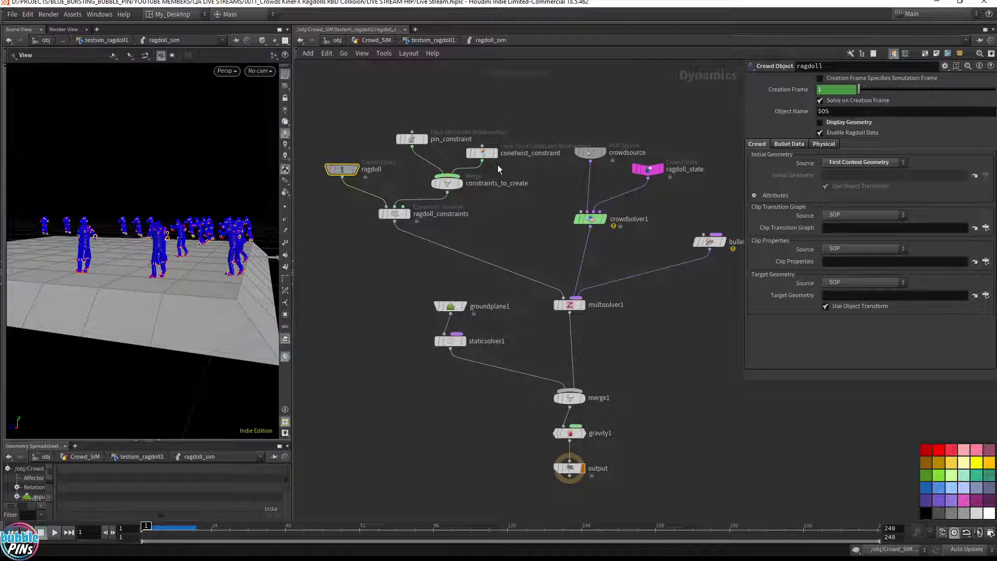
left_click(820, 122)
left_click(820, 122)
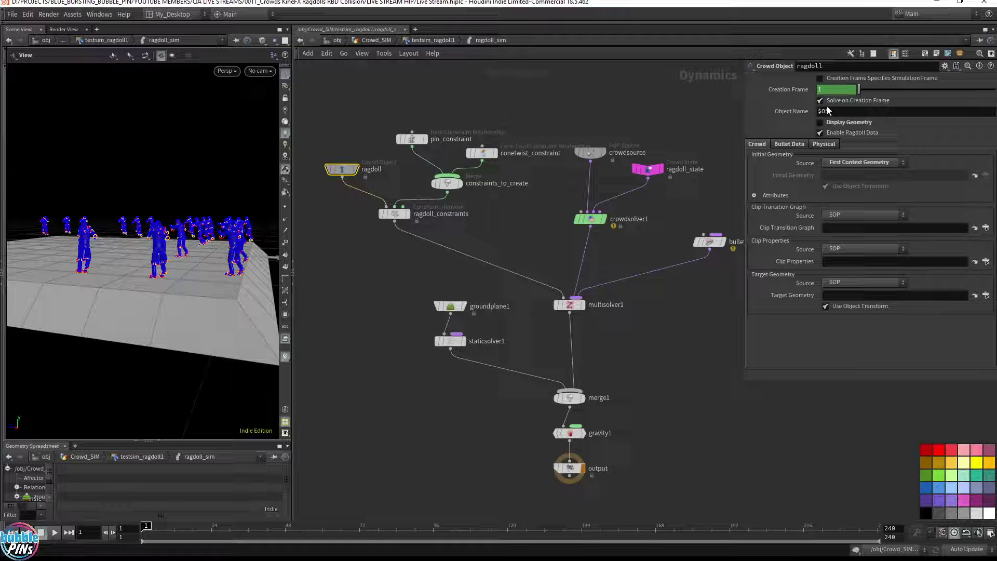
Play the simulation for a few frames and read the warning in the node info of crowdsolver1.
left_click(665, 224)
key("Up")
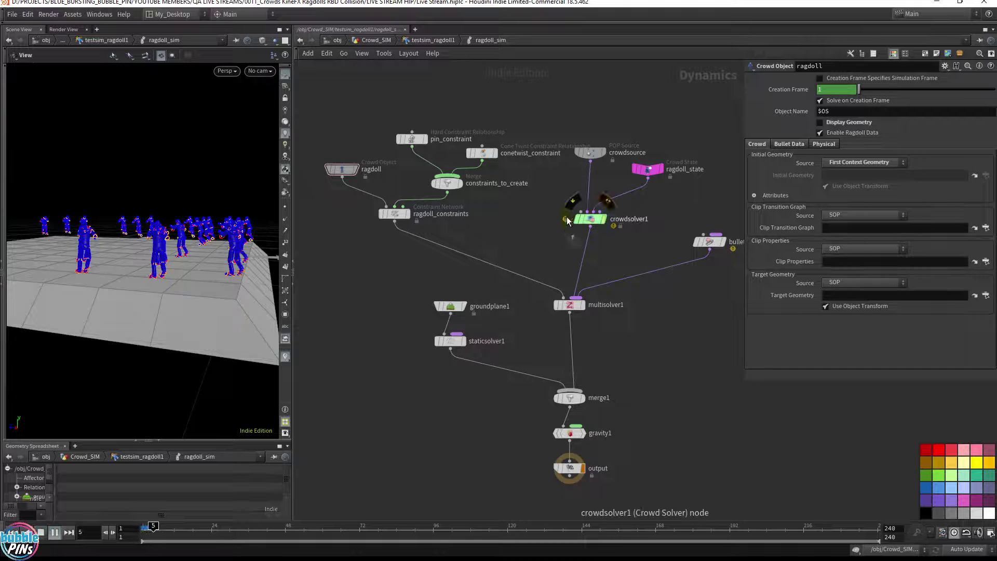
left_click(566, 219)
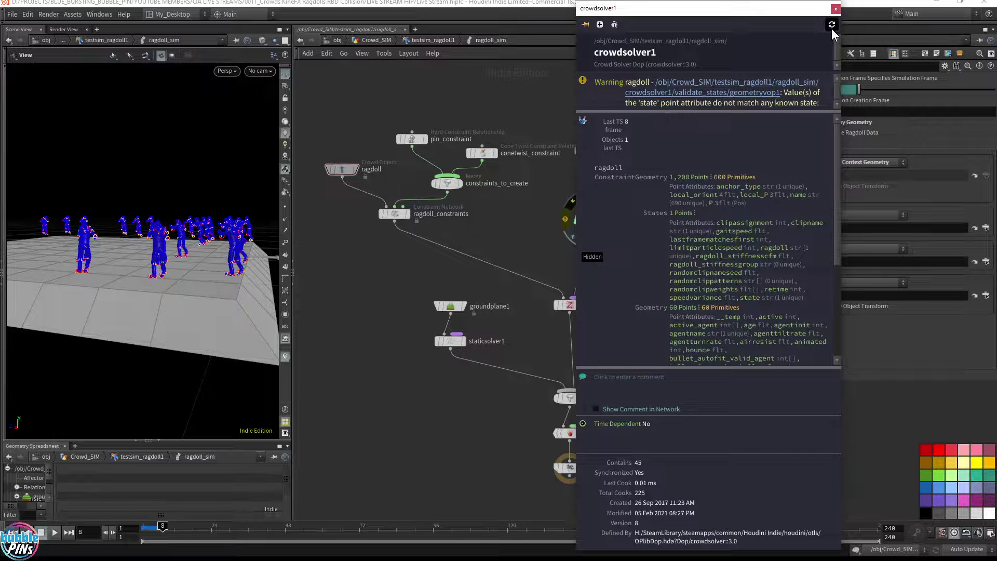
left_click(835, 9)
Undo the recent edits back past the node moves and the connection of crowdsource to crowdsolver1.
left_click_drag(686, 138, 649, 192)
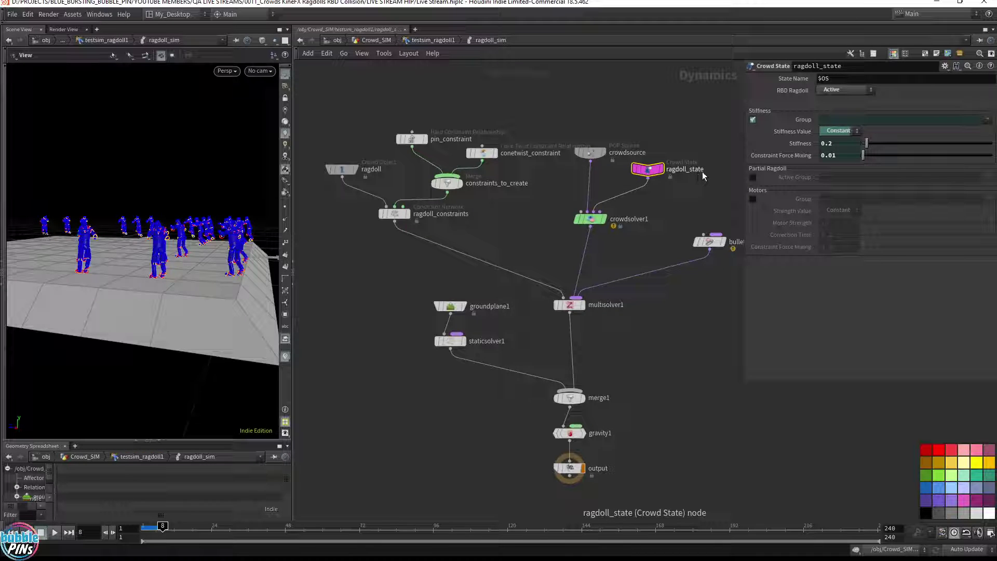
left_click(687, 203)
key("ctrl+z")
key("ctrl+z")
key("ctrl+z")
key("ctrl+z")
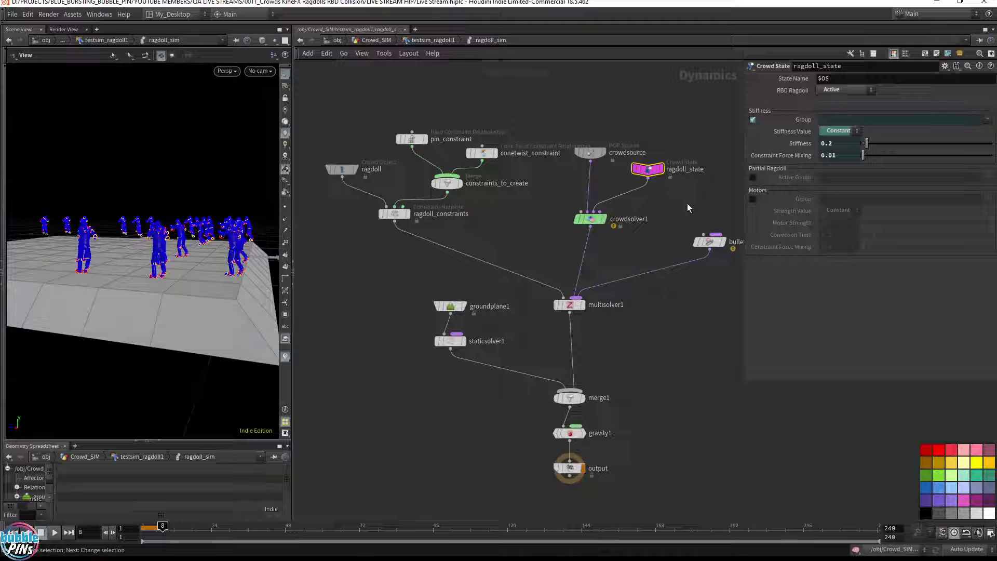
key("ctrl+z")
key("ctrl+z")
key("ctrl+z")
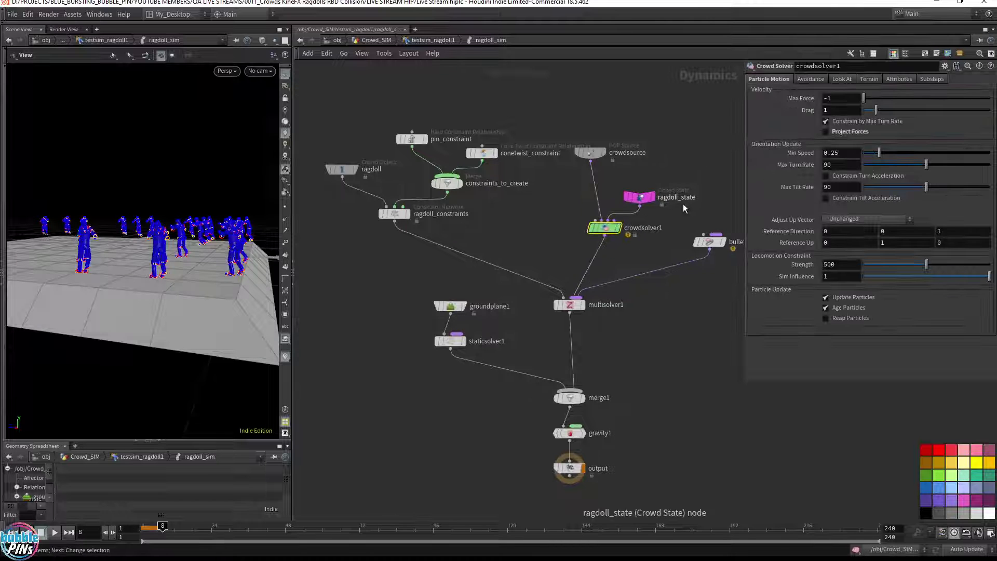
key("ctrl+z")
key("ctrl+z")
key("ctrl+z")
key("ctrl+z")
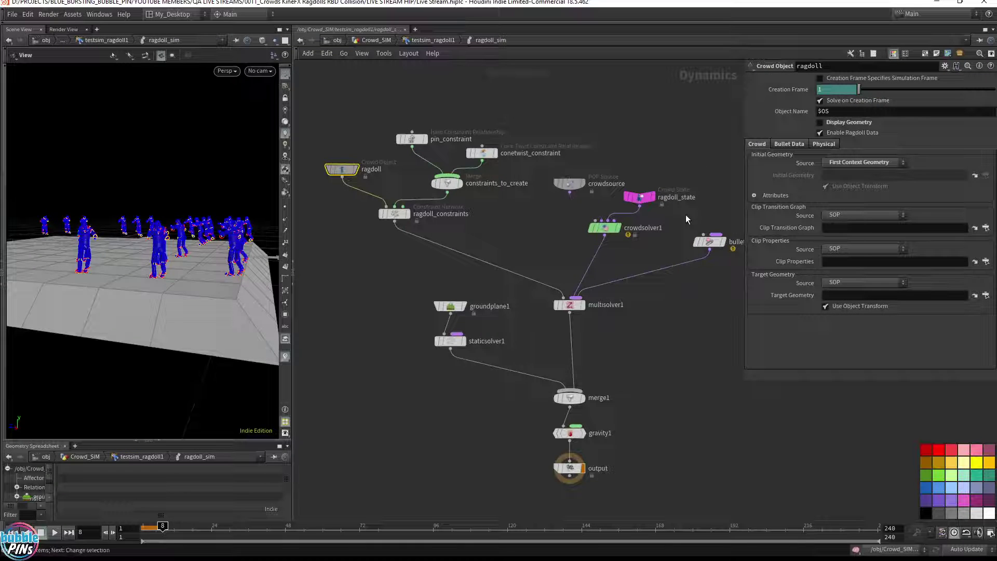
key("ctrl+z")
key("ctrl+z")
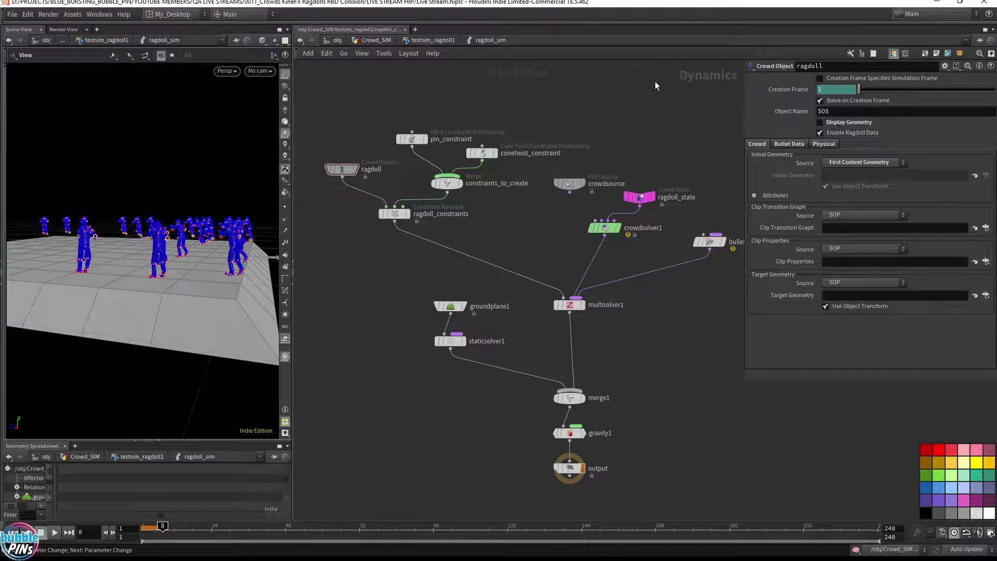
Replay the simulation from the start, rewind it and check the State Name of ragdoll_state.
key("Up")
key("ctrl+Up")
key("Up")
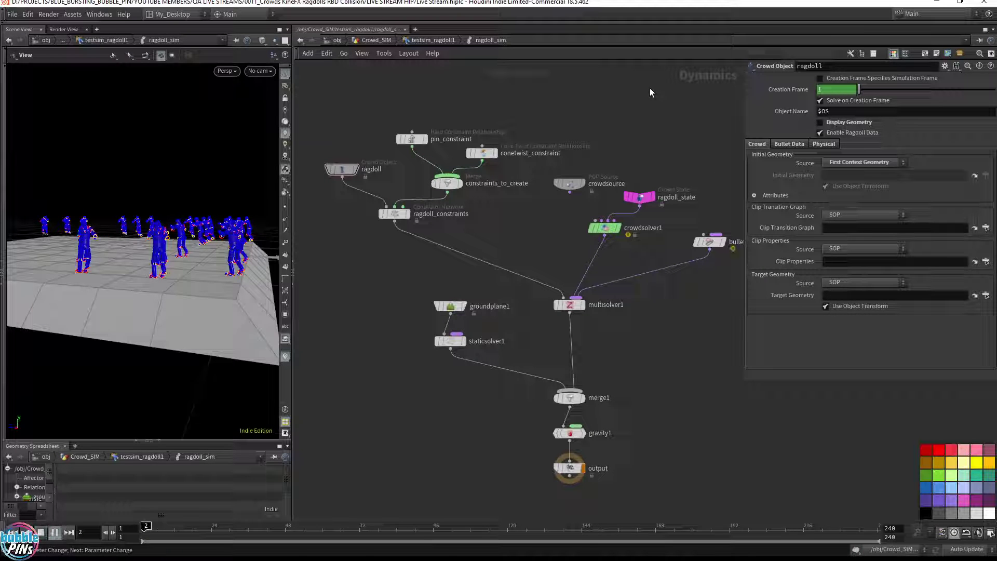
key("ctrl+Up")
left_click_drag(682, 138, 644, 202)
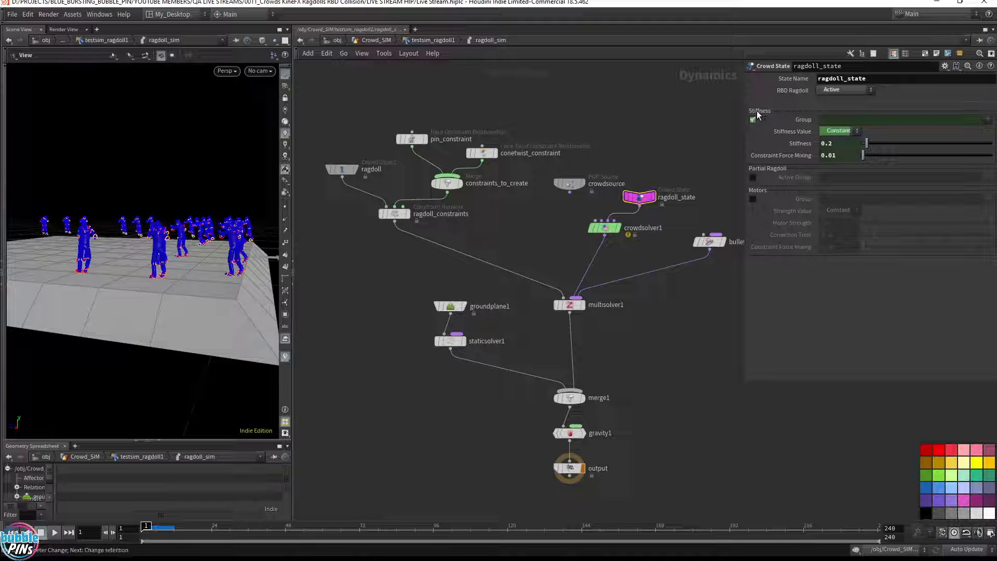
Undo the earlier State Name changes of ragdoll_state one by one, replaying the simulation after each undo.
key("ctrl+z")
key("Up")
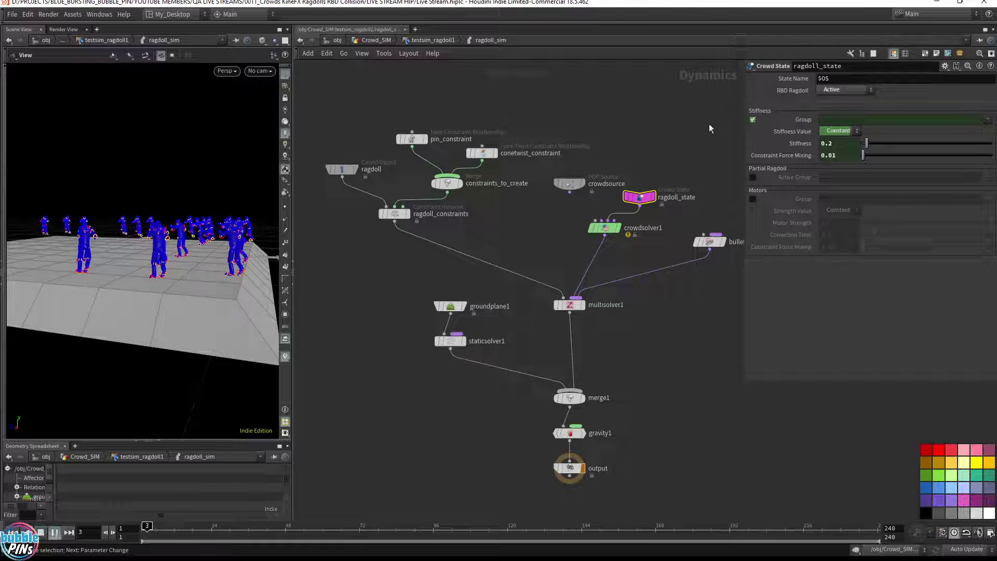
key("ctrl+Up")
key("ctrl+z")
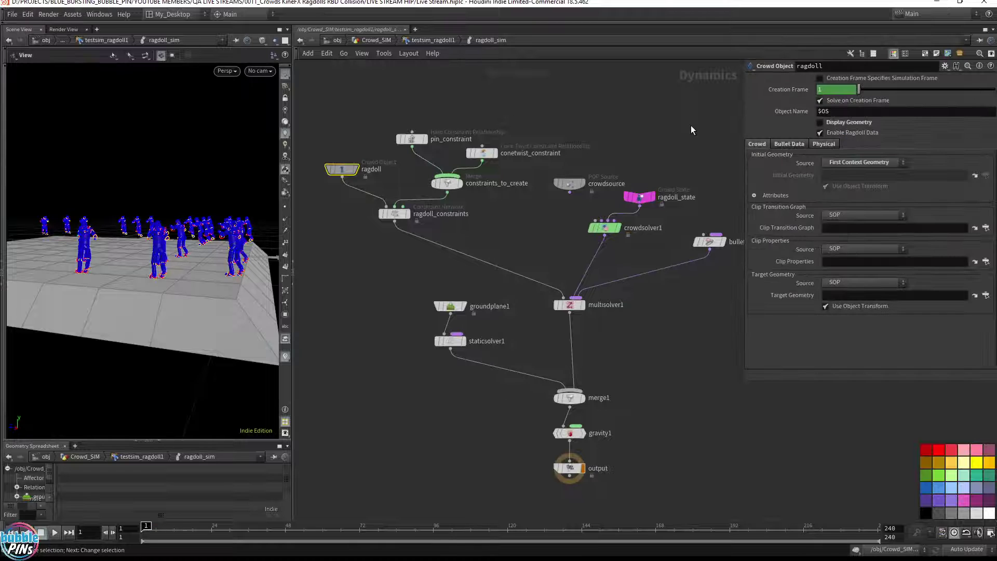
key("Up")
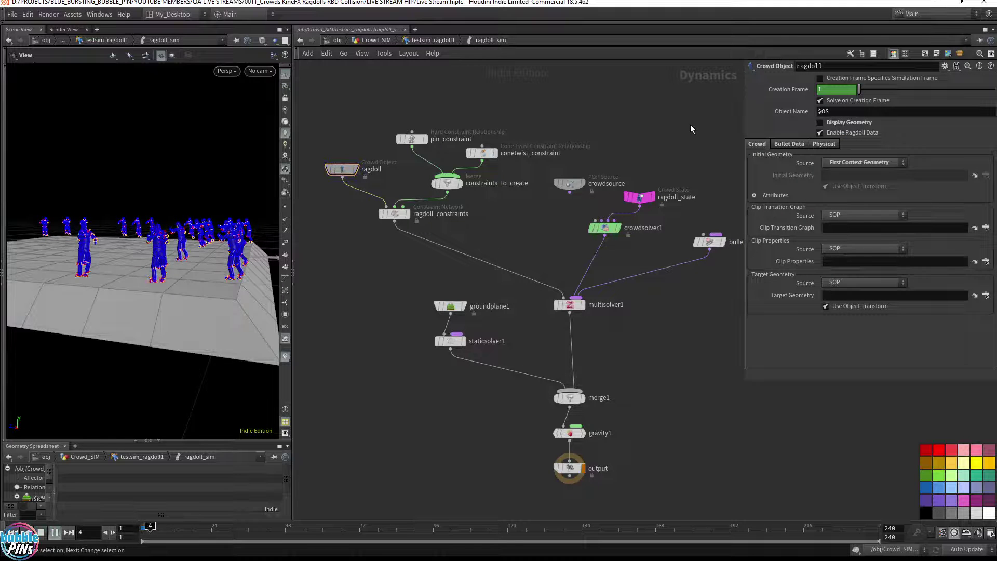
left_click(645, 203)
key("ctrl+Up")
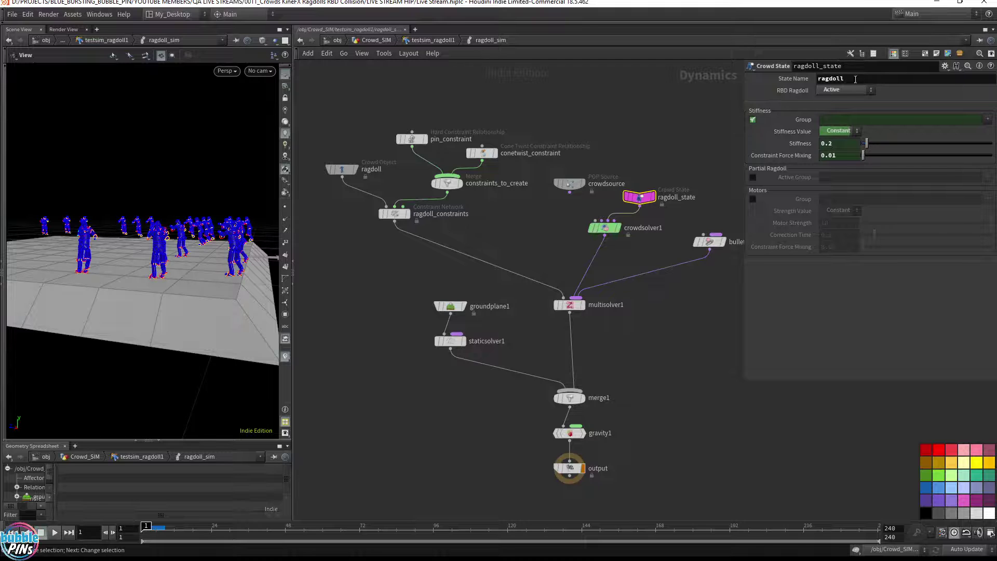
Test the simulation with ragdoll as the State Name of ragdoll_state, rewind it and recheck the RBD Ragdoll options.
left_click(830, 79)
key("Return")
key("Up")
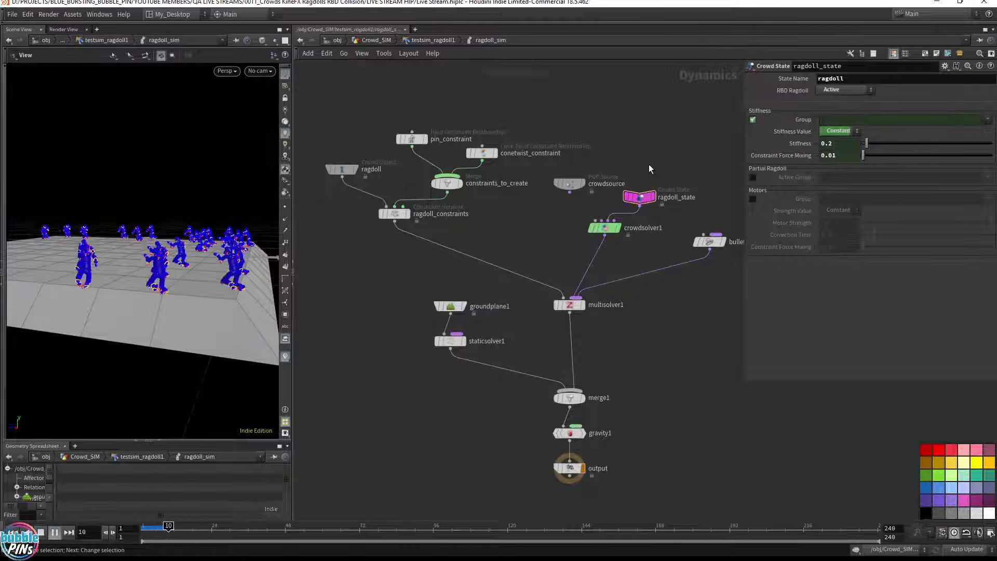
key("ctrl+Up")
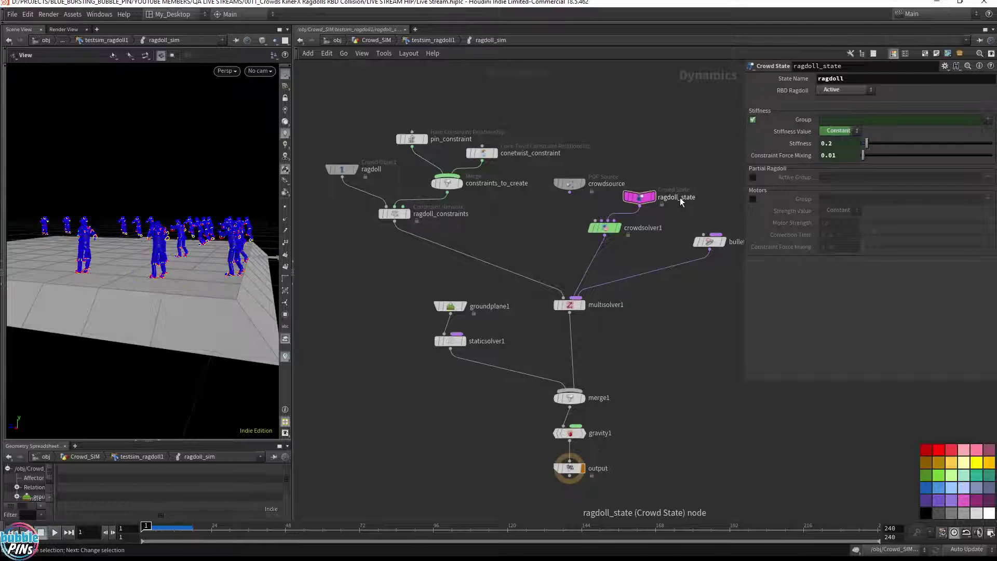
left_click(833, 90)
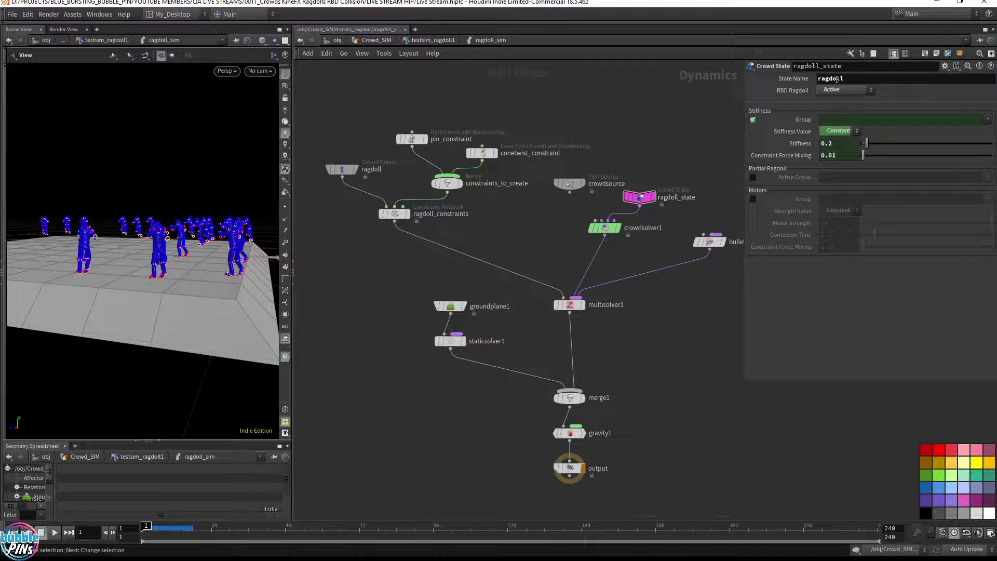
left_click(831, 110)
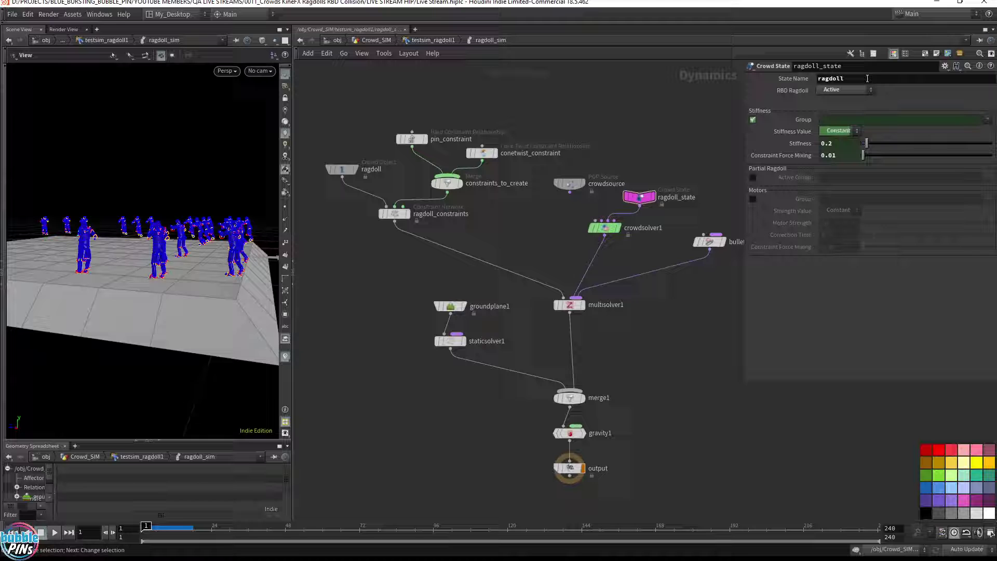
Set the State Name of the ragdoll_state node to $OS.
left_click(763, 78)
key("BackSpace")
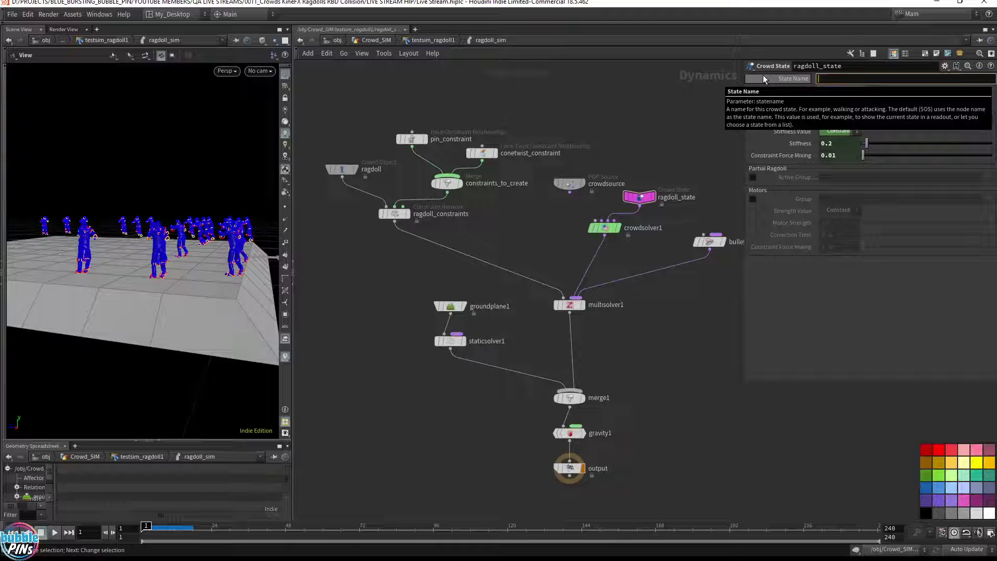
type("$OS")
key("Return")
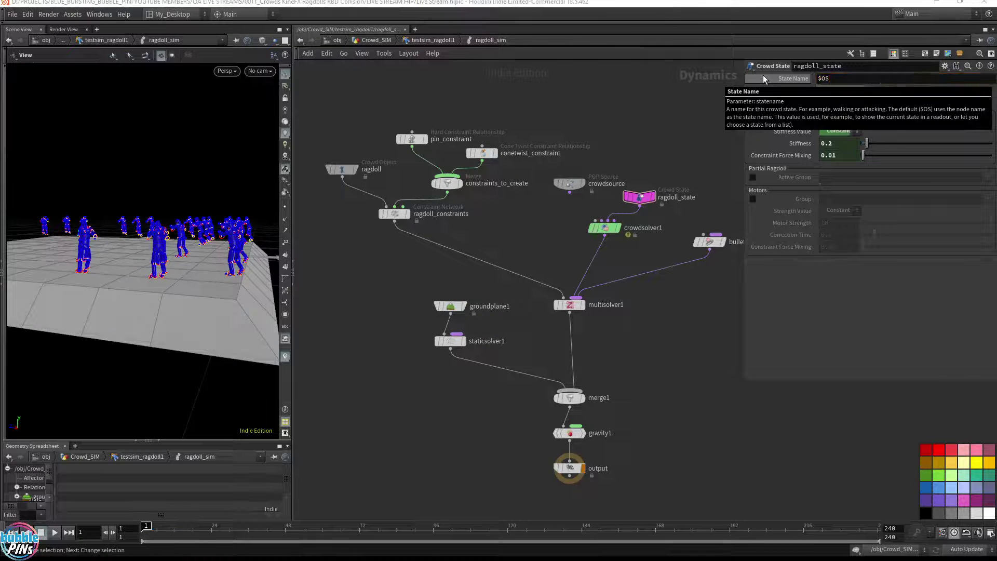
Try to rename the ragdoll_state crowd state node to ragdoll.
double_click(716, 200)
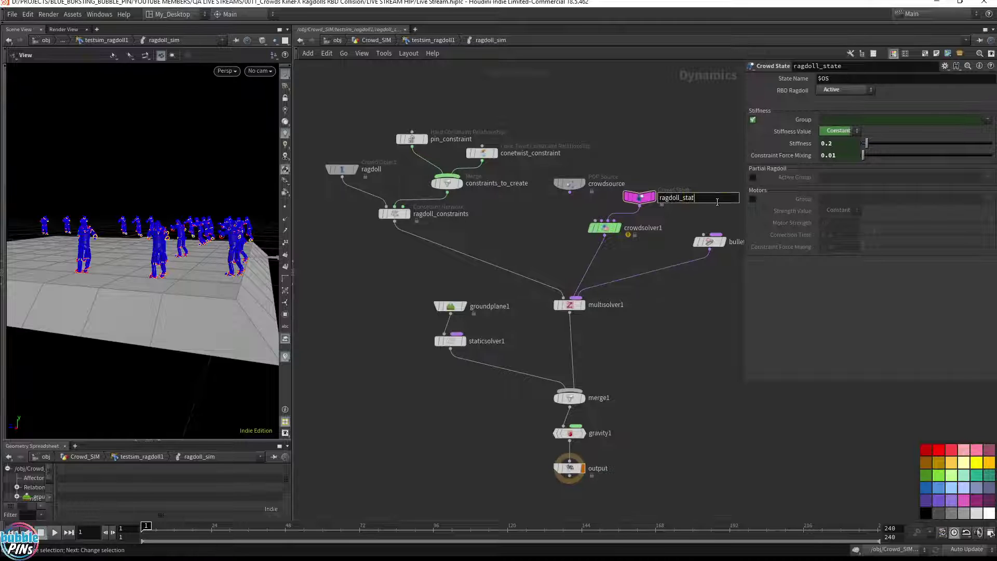
key("BackSpace")
key("BackSpace")
key("BackSpace")
key("BackSpace")
key("BackSpace")
key("Return")
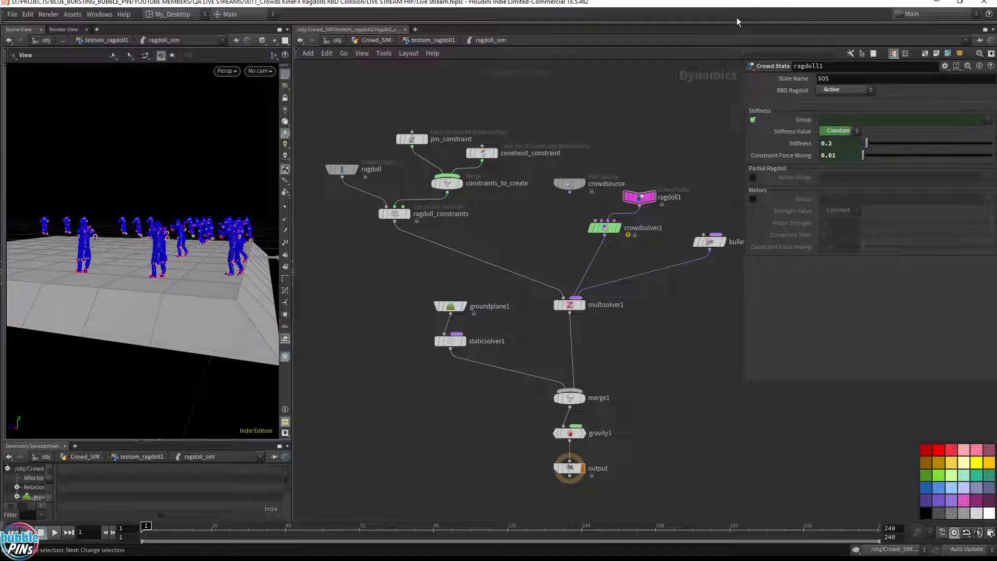
Rename the ragdoll crowd object to ragdoll2 and the crowd state node to ragdoll.
double_click(386, 169)
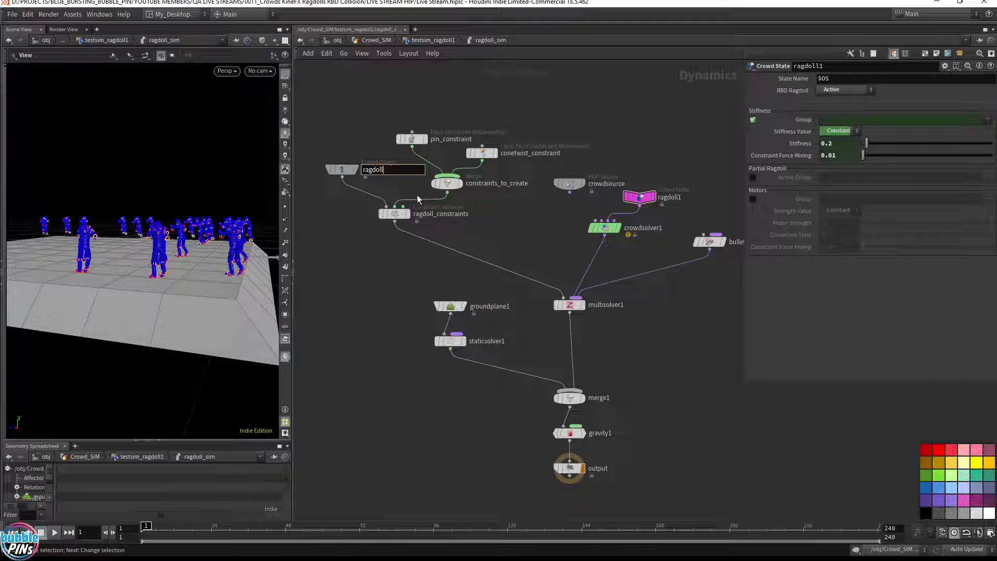
key("Return")
double_click(669, 197)
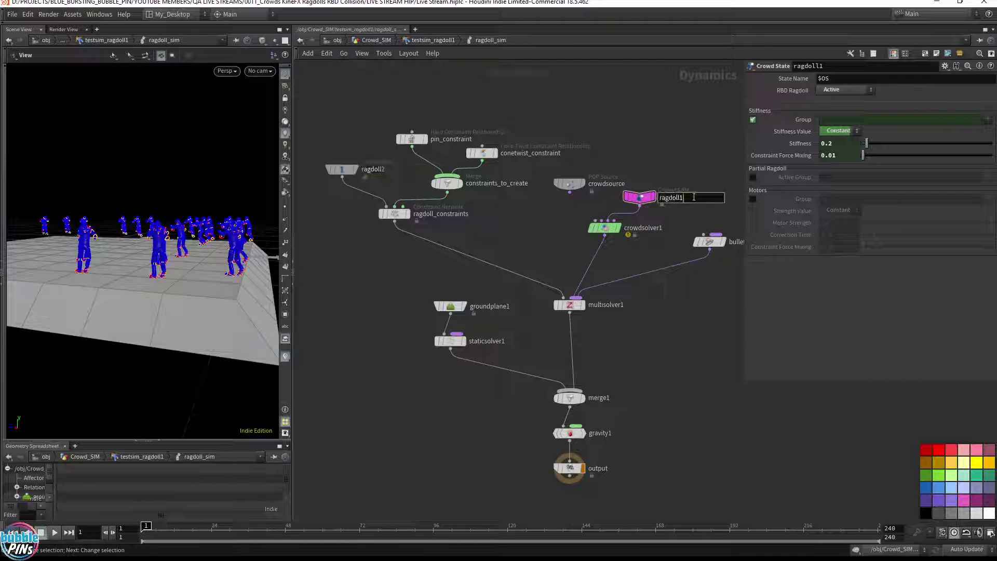
key("BackSpace")
key("Return")
Play the simulation with the renamed nodes and rewind it to frame 1.
key("Up")
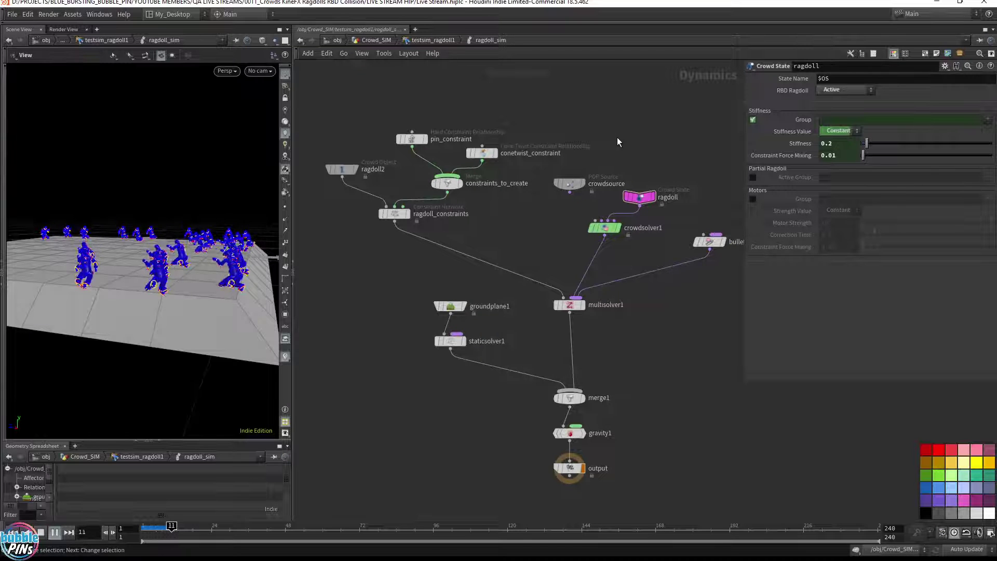
key("Up")
key("ctrl+Up")
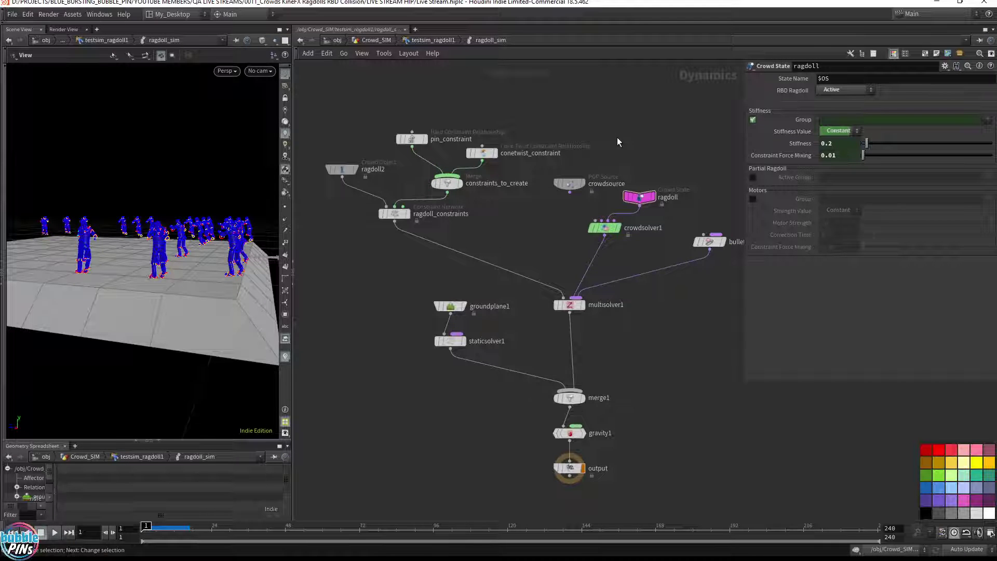
Return to the Crowd_SIM network and open the custom dopnet1 simulation.
left_click(435, 40)
left_click(368, 40)
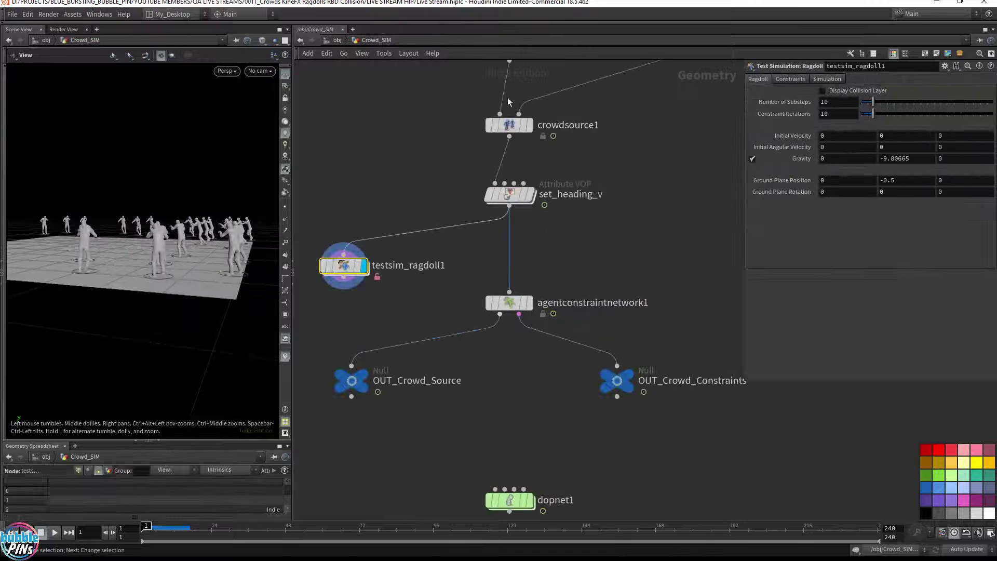
middle_click_drag(525, 350, 493, 254)
double_click(530, 412)
Set the State Name of the ragdoll crowd state to ragdoll, play the simulation and rewind it to frame 1.
left_click_drag(525, 244, 649, 214)
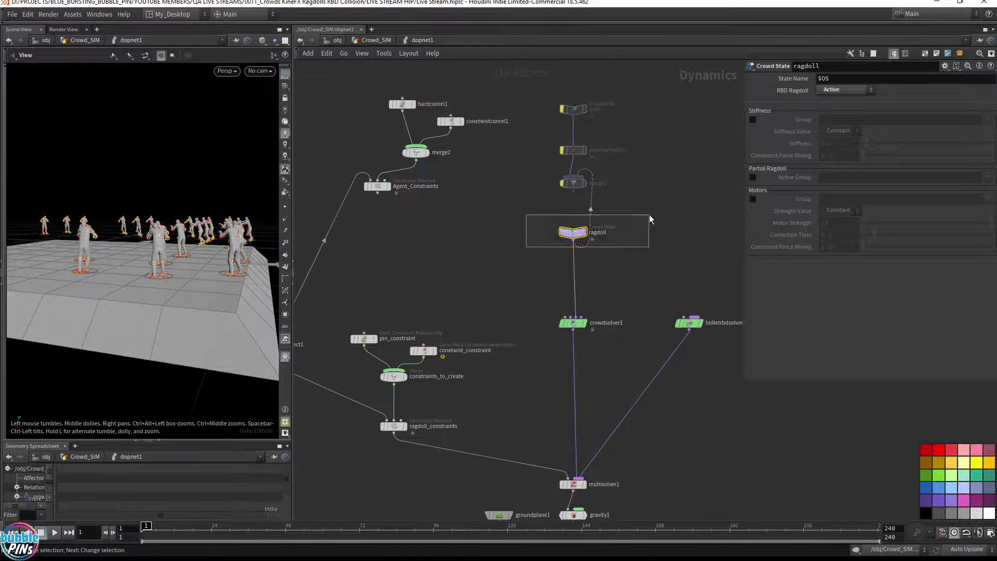
scroll(614, 239, "up", 5)
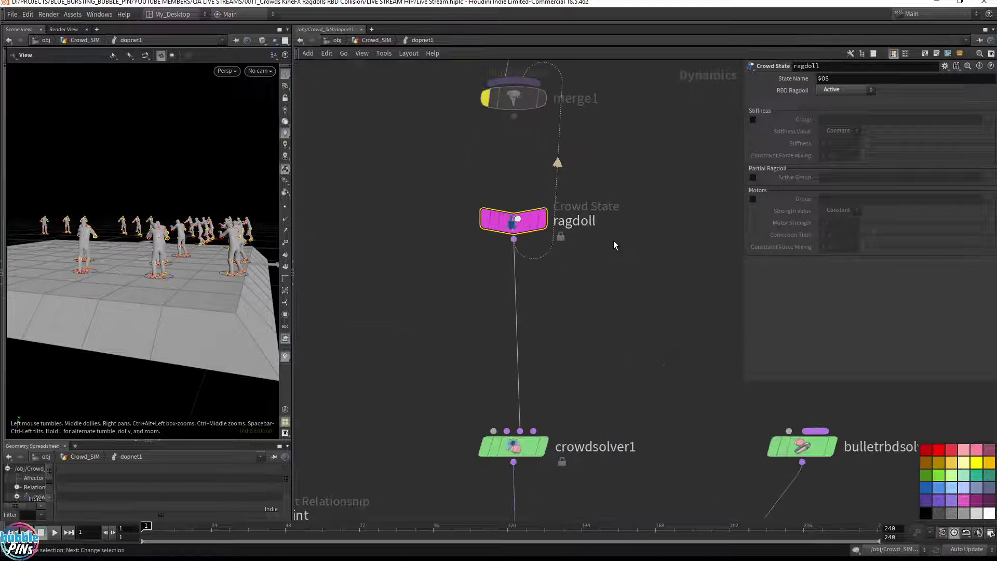
left_click(853, 79)
type("ragdo")
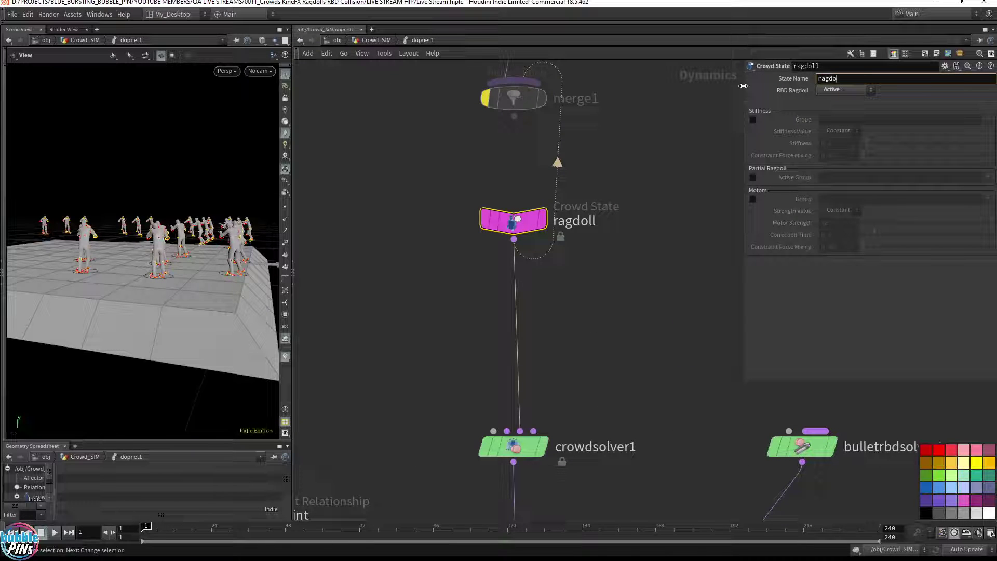
type("ll")
key("Return")
key("Up")
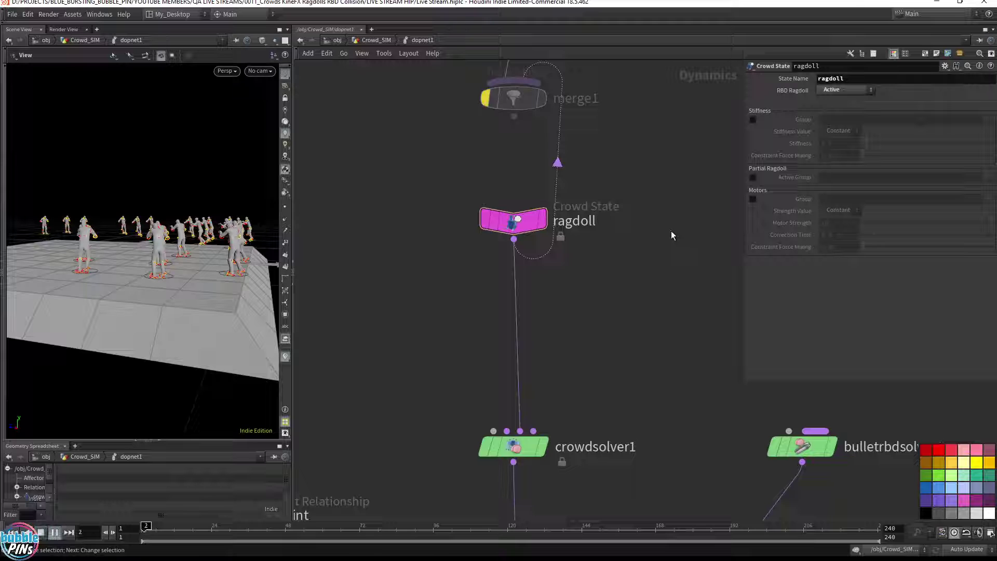
key("ctrl+Up")
Check the ragdoll_constraints settings and show the Bullet guide geometry of crowdobject1 in the viewport.
scroll(667, 234, "down", 3)
middle_click_drag(492, 276, 659, 127)
left_click_drag(389, 204, 308, 281)
left_click_drag(463, 198, 491, 259)
left_click_drag(495, 377, 588, 338)
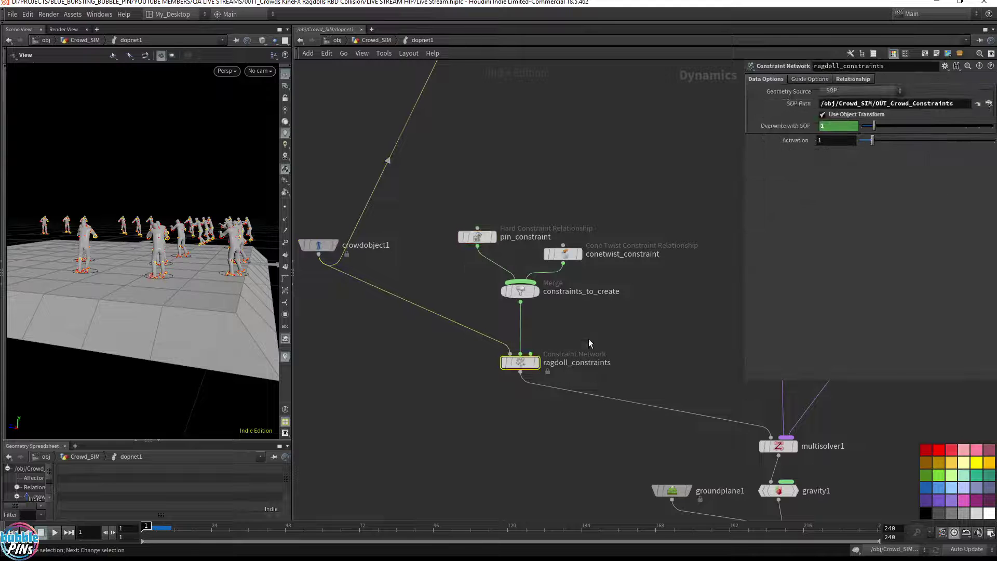
left_click_drag(321, 248, 368, 277)
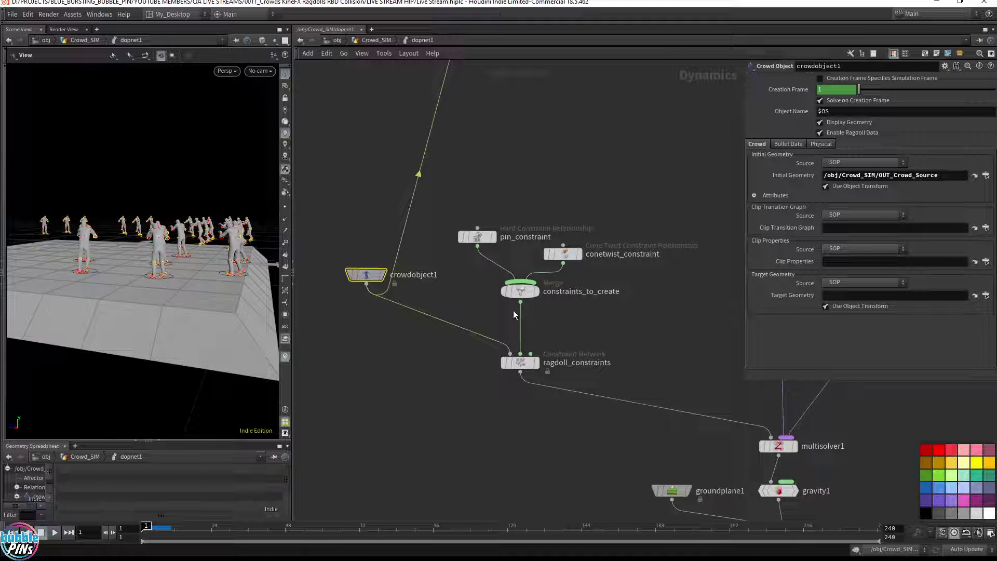
left_click(789, 142)
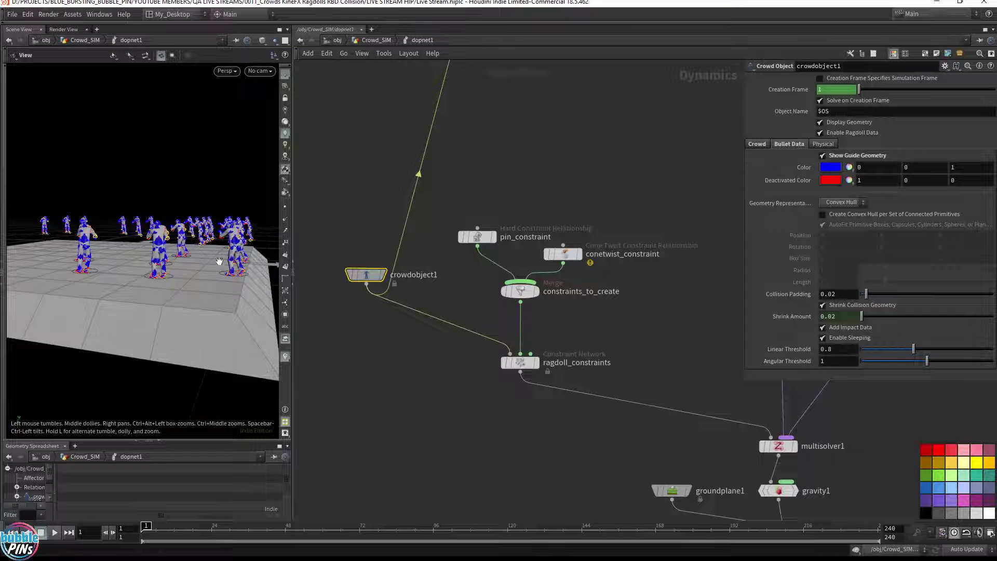
left_click_drag(219, 261, 206, 285)
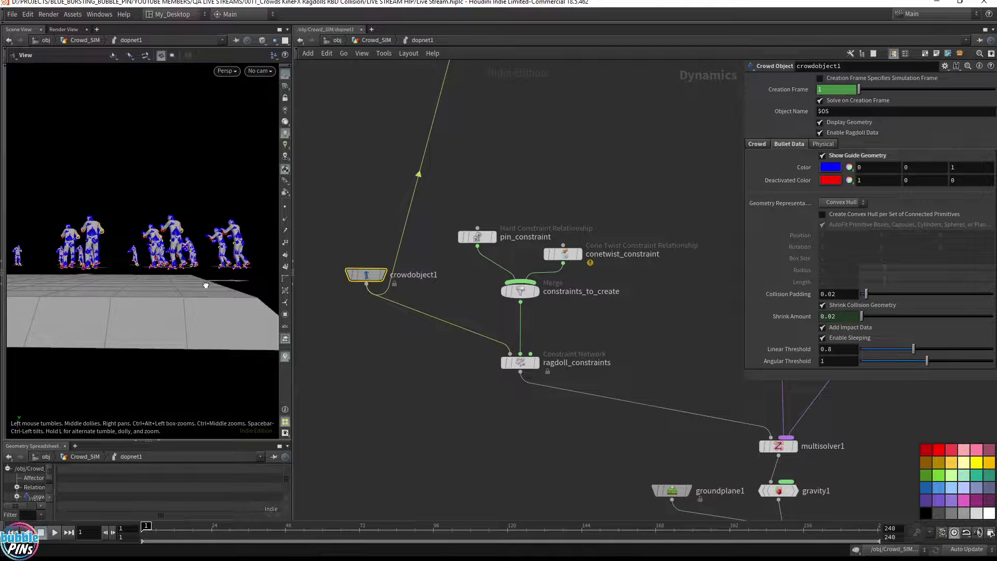
Move gravity1 between merge3 and output, play the simulation and rewind it to frame 1.
middle_click_drag(528, 431, 428, 290)
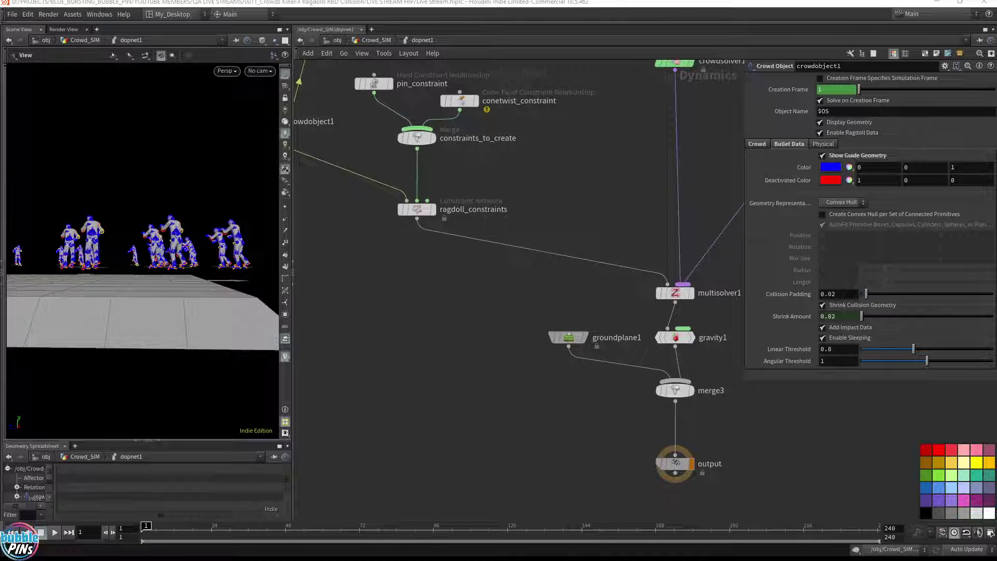
left_click_drag(675, 340, 681, 435)
left_click(780, 446)
key("Up")
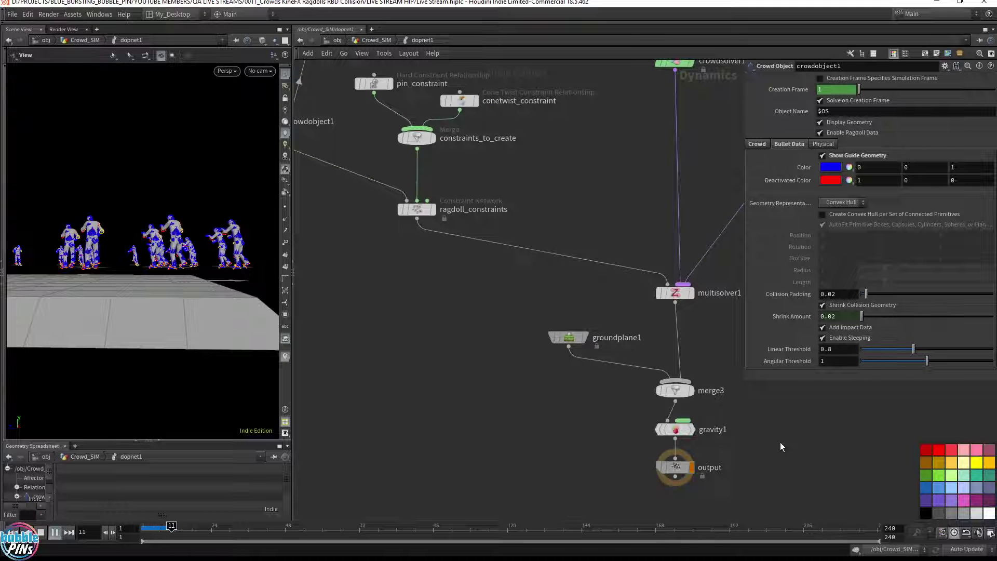
key("ctrl+Up")
Examine the settings of multisolver1 and crowdsolver1 in the dopnet1 network.
scroll(598, 200, "down", 3)
middle_click_drag(599, 196, 596, 263)
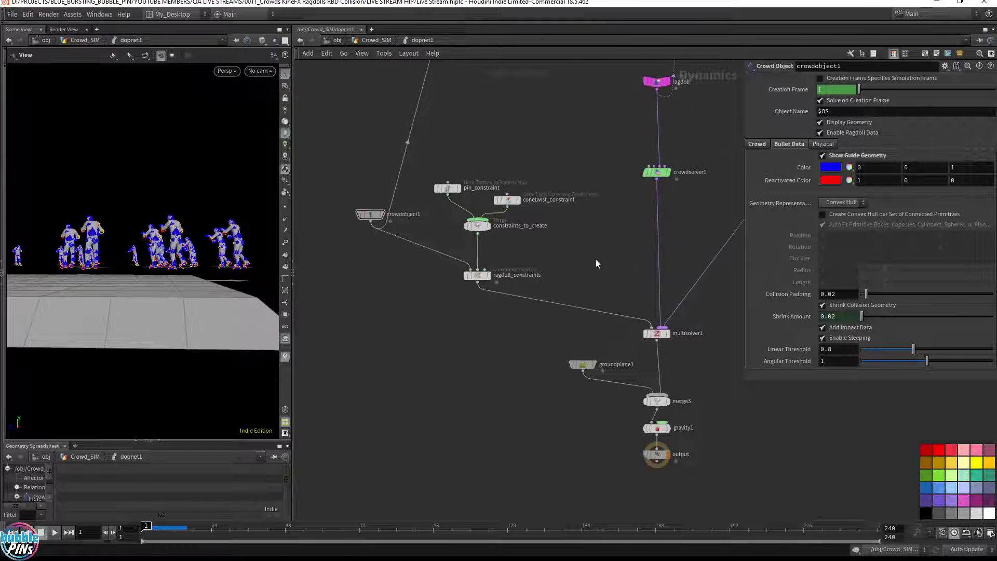
left_click_drag(354, 261, 401, 161)
left_click(655, 332)
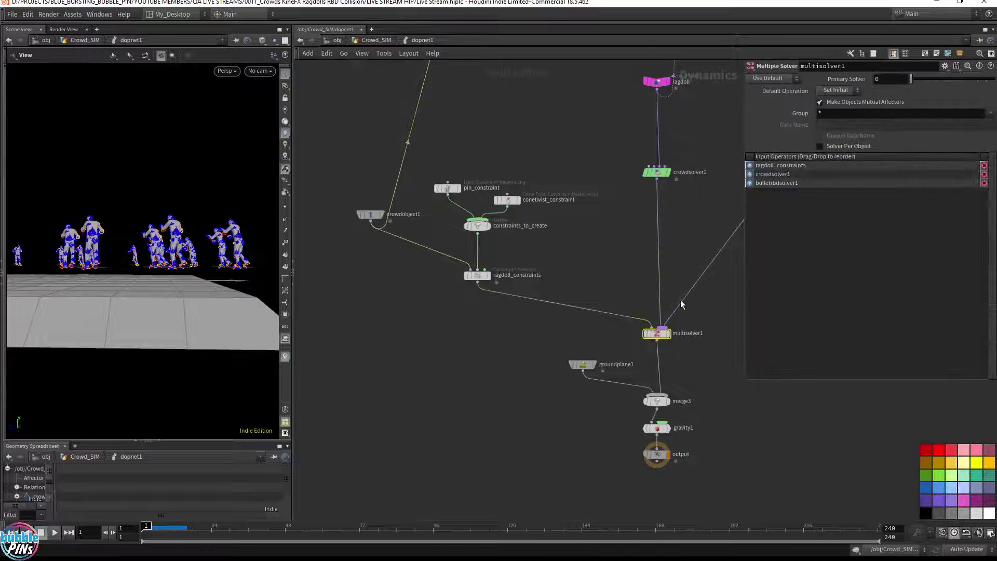
middle_click_drag(655, 333, 614, 381)
left_click(616, 221)
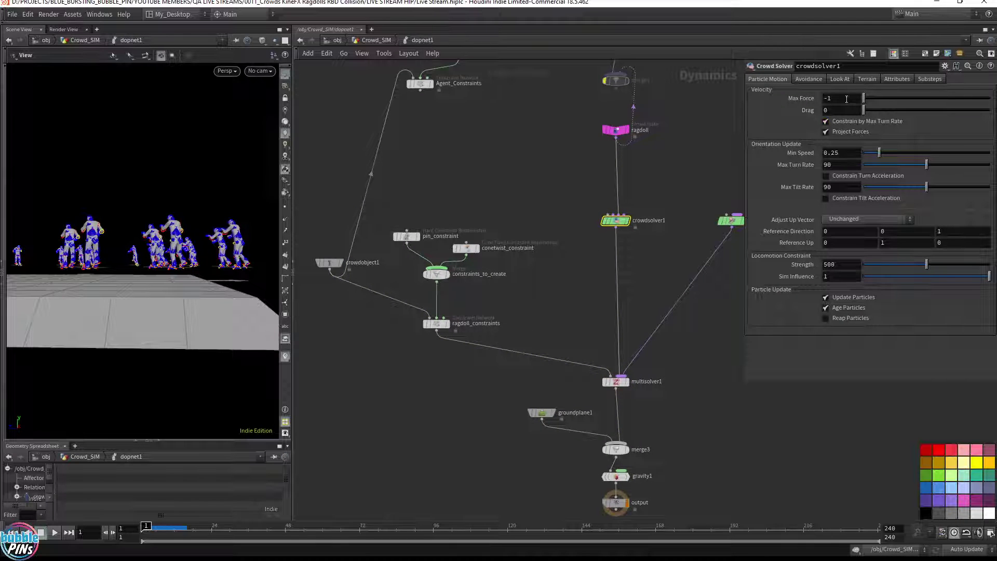
middle_click_drag(576, 164, 564, 199)
Switch the ragdoll crowd state's RBD Ragdoll mode to Animated Static and back to Active.
left_click(605, 165)
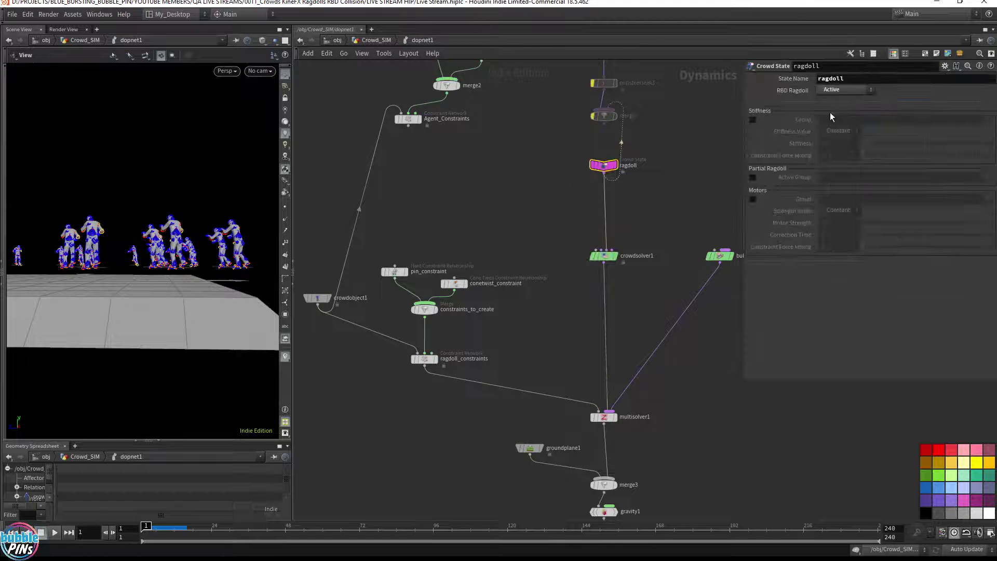
left_click(842, 89)
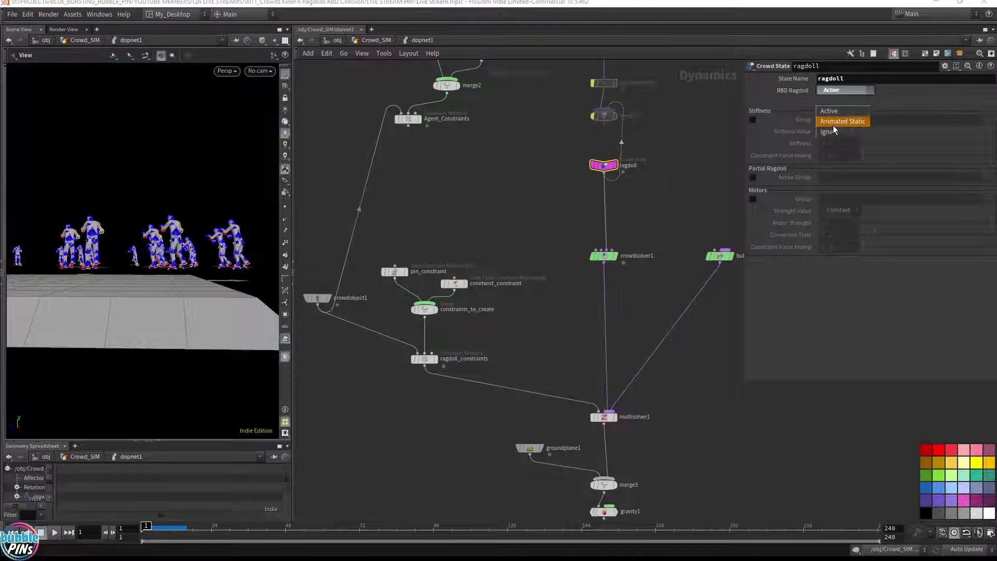
left_click(834, 123)
left_click(847, 91)
left_click(843, 111)
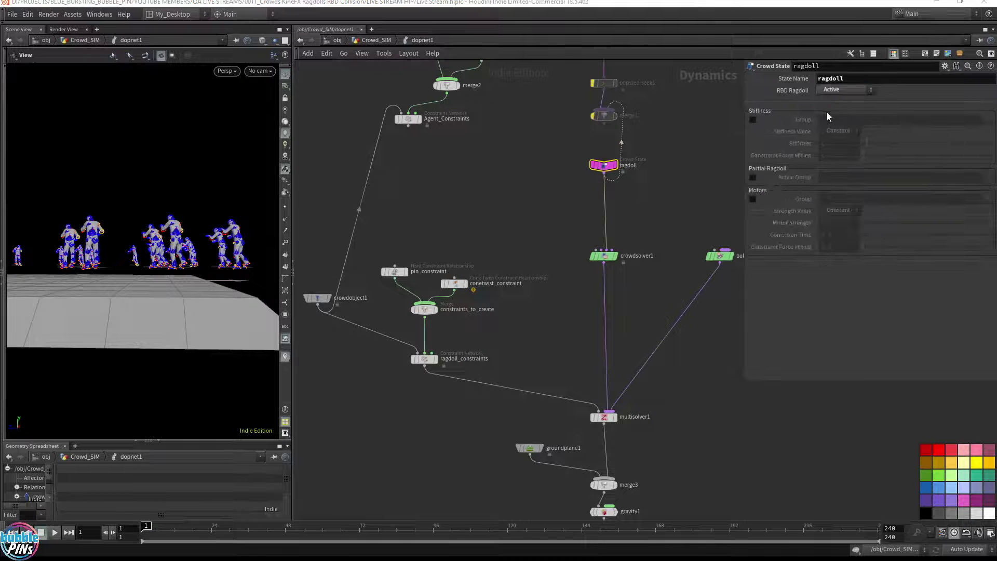
Play the simulation with RBD Ragdoll set to Active, select ragdoll_constraints and rewind to frame 1.
left_click(684, 176)
key("Up")
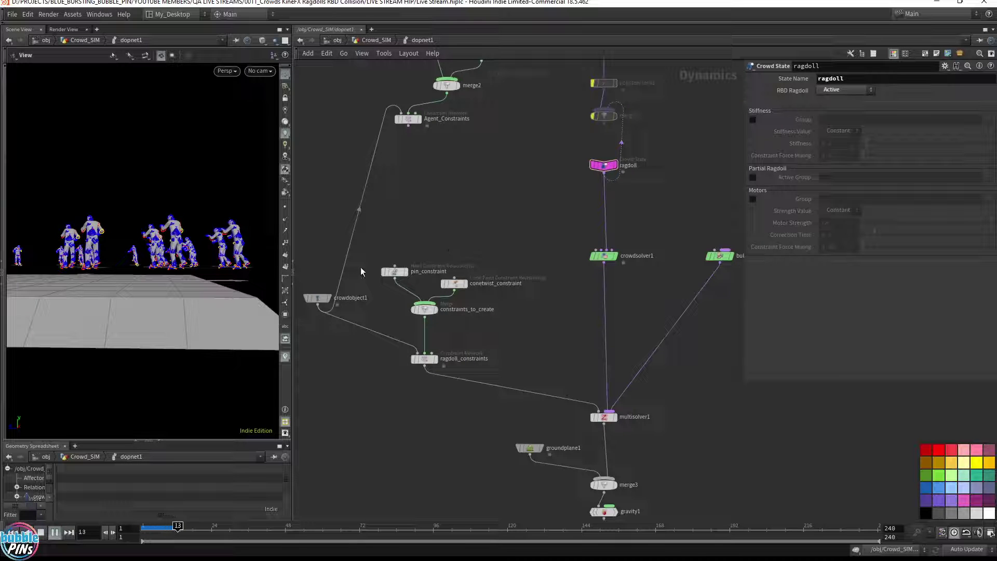
left_click(428, 359)
key("ctrl+Up")
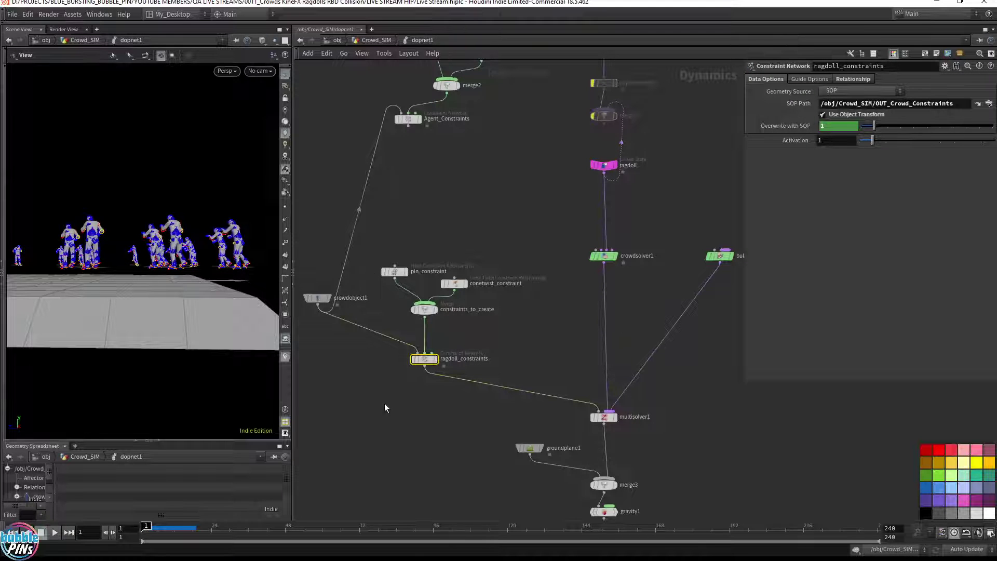
Try wiring crowdobject1 directly into multisolver1, play the simulation and rewind it to frame 1.
left_click(318, 305)
left_click(593, 423)
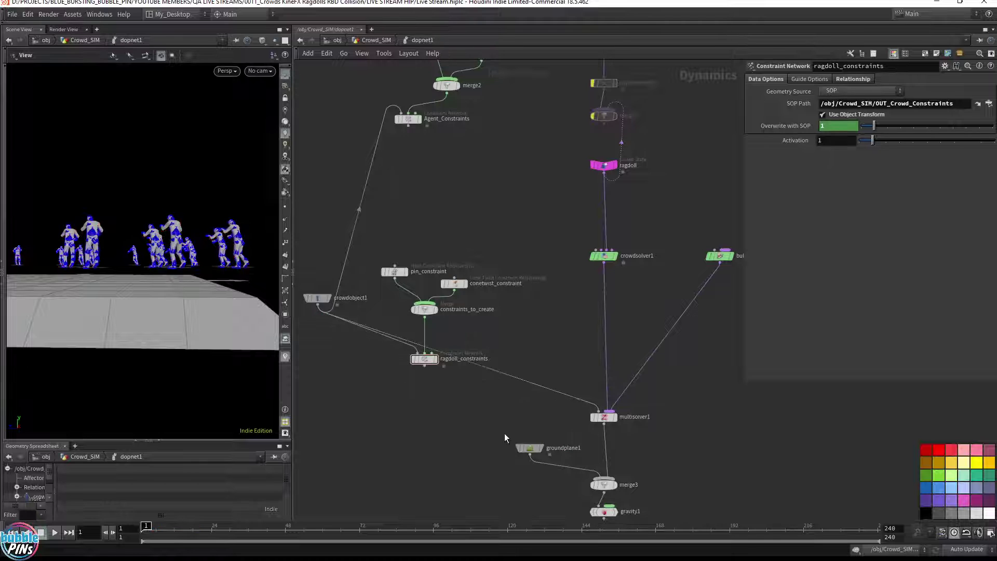
key("Up")
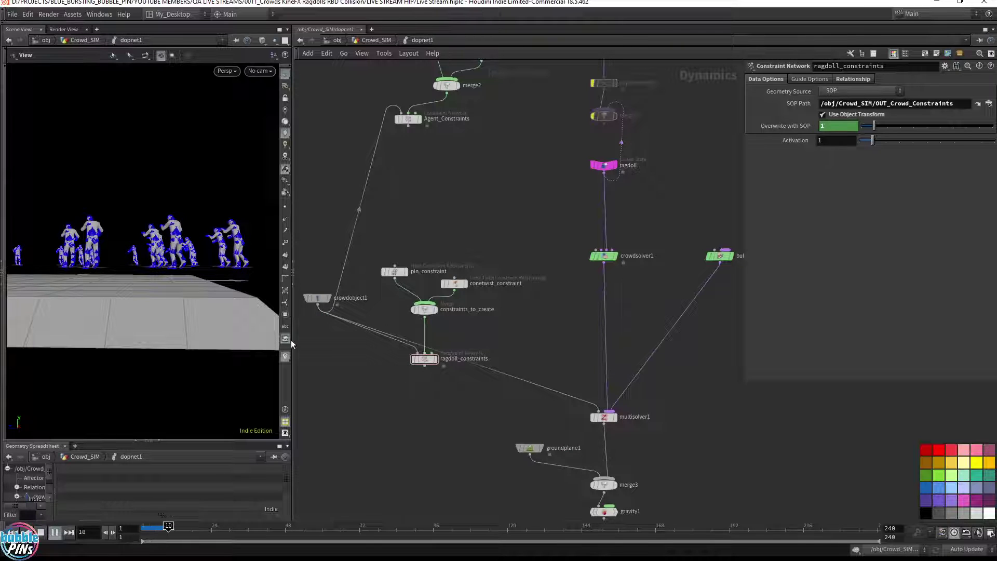
key("ctrl+Up")
Reconnect the output of ragdoll_constraints to the first input of multisolver1.
left_click(318, 306)
left_click(421, 361)
left_click(425, 366)
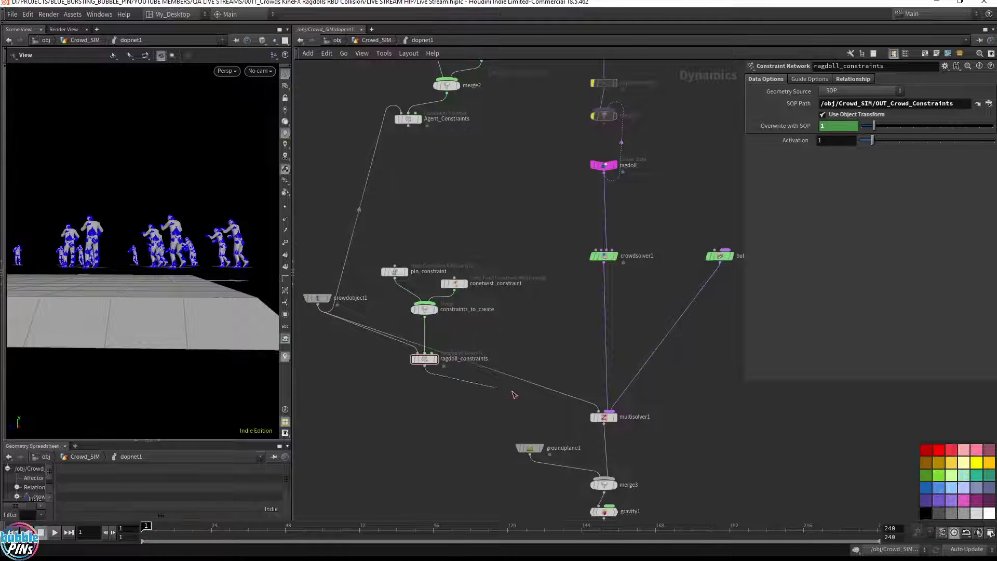
left_click(594, 405)
left_click_drag(405, 397, 445, 342)
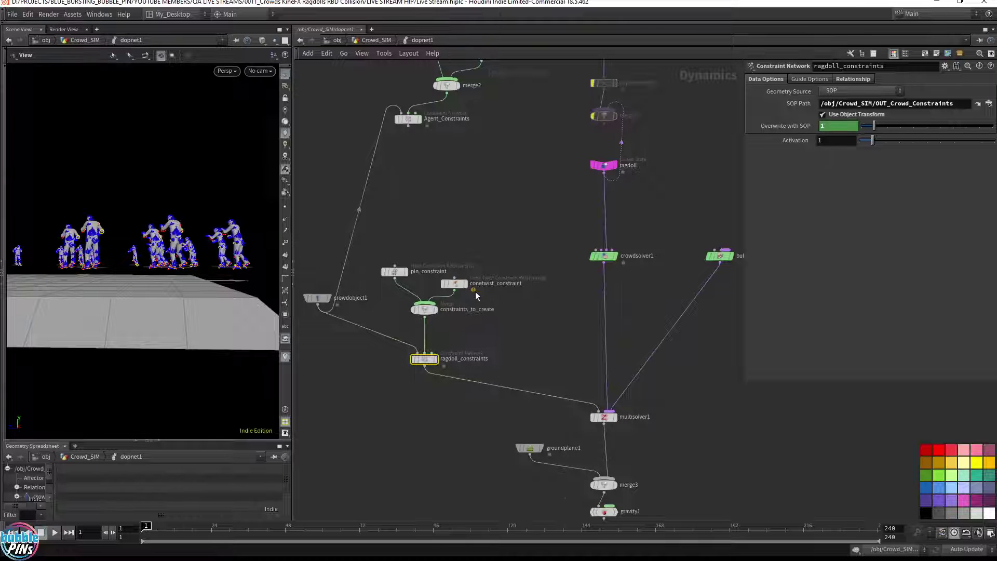
Check the warning on conetwist_constraint, bypass the node and play-test the simulation from frame 1.
left_click(435, 284)
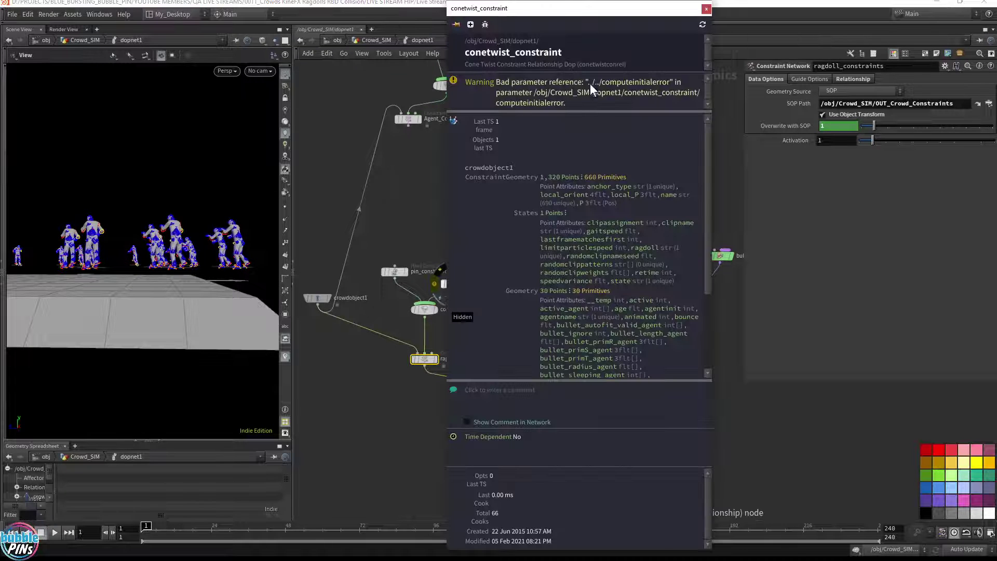
left_click(706, 9)
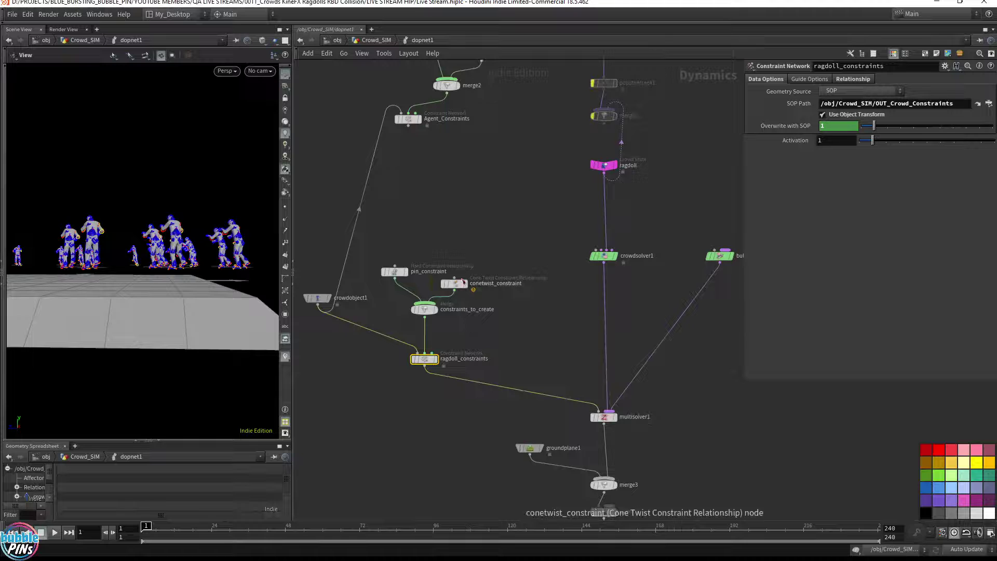
left_click(440, 269)
key("Up")
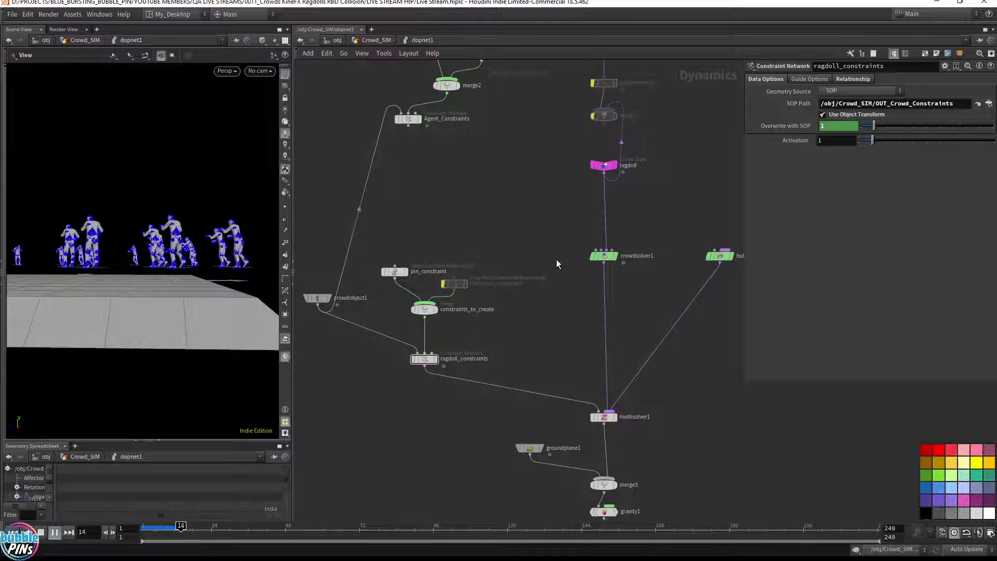
key("ctrl+Up")
Examine the settings of bulletrbdsolver1, both constraint setups and the ragdoll state, briefly visiting the Crowd_SIM network.
left_click_drag(669, 220, 761, 322)
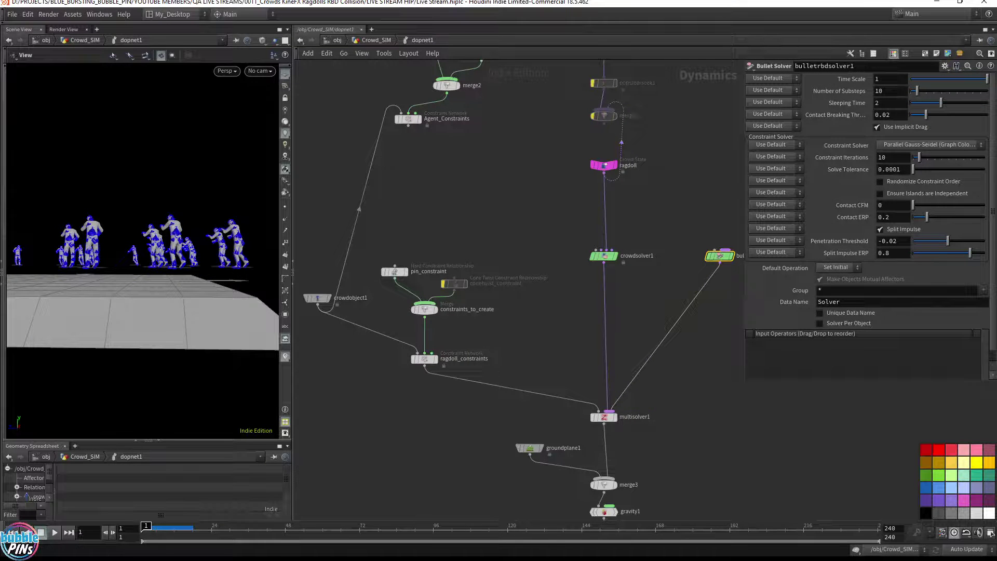
scroll(680, 282, "down", 3)
middle_click_drag(559, 214, 512, 205)
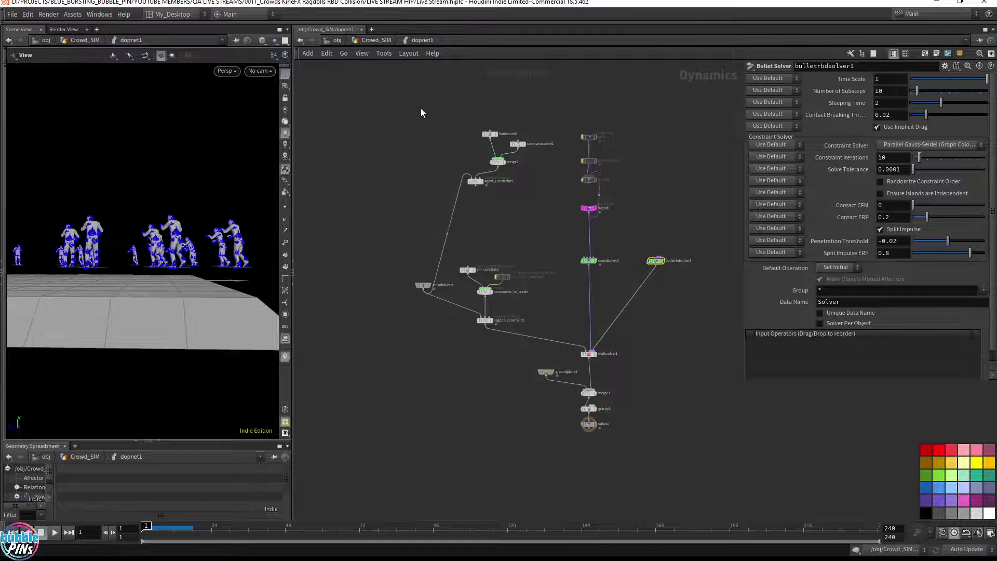
left_click_drag(417, 97, 518, 228)
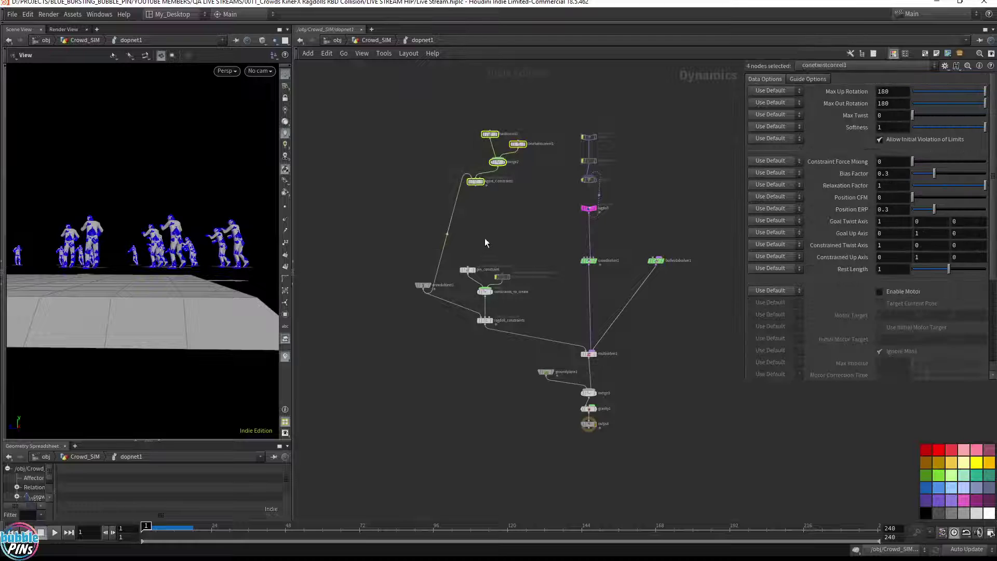
left_click_drag(459, 263, 515, 350)
left_click(502, 277)
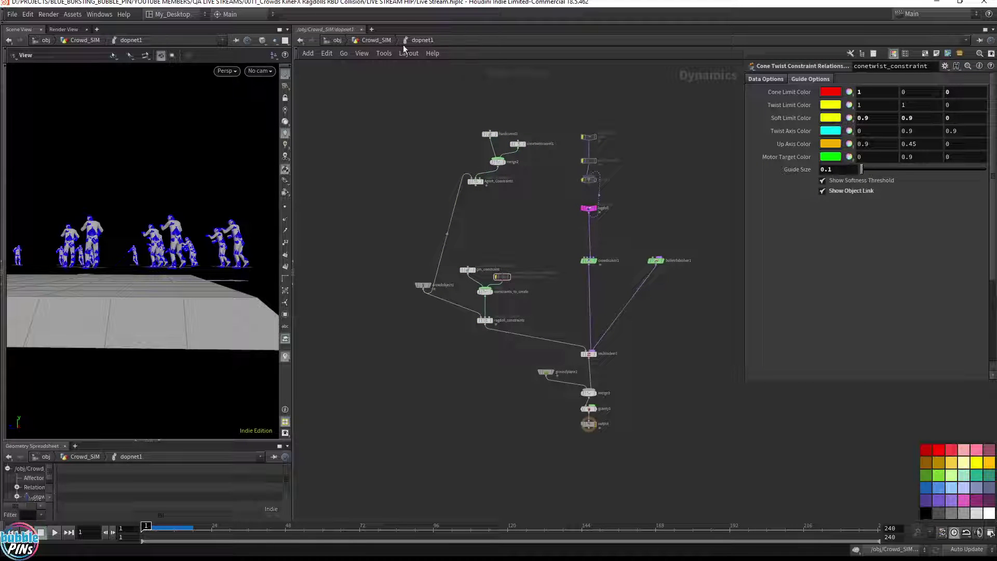
left_click(369, 41)
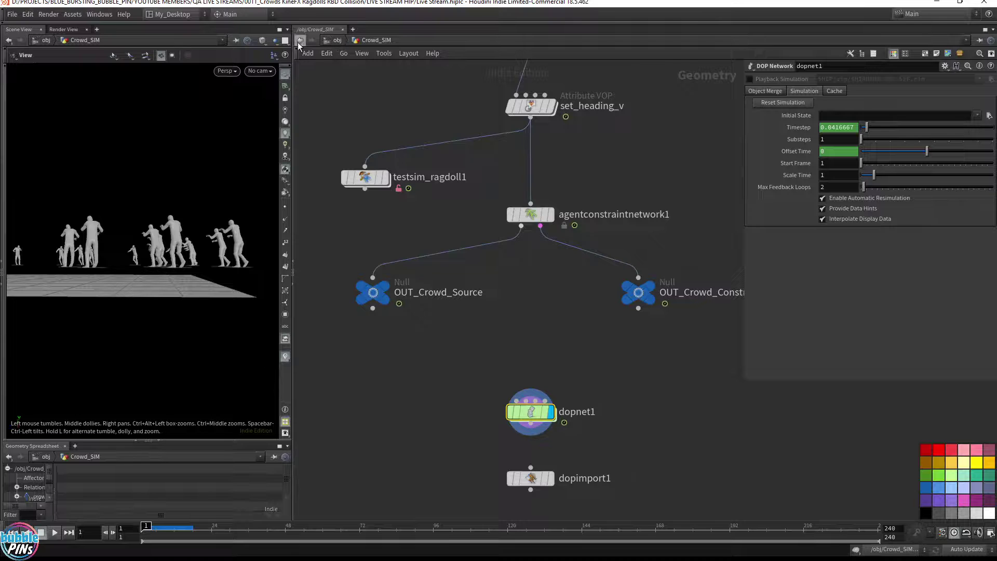
left_click(299, 41)
left_click(588, 208)
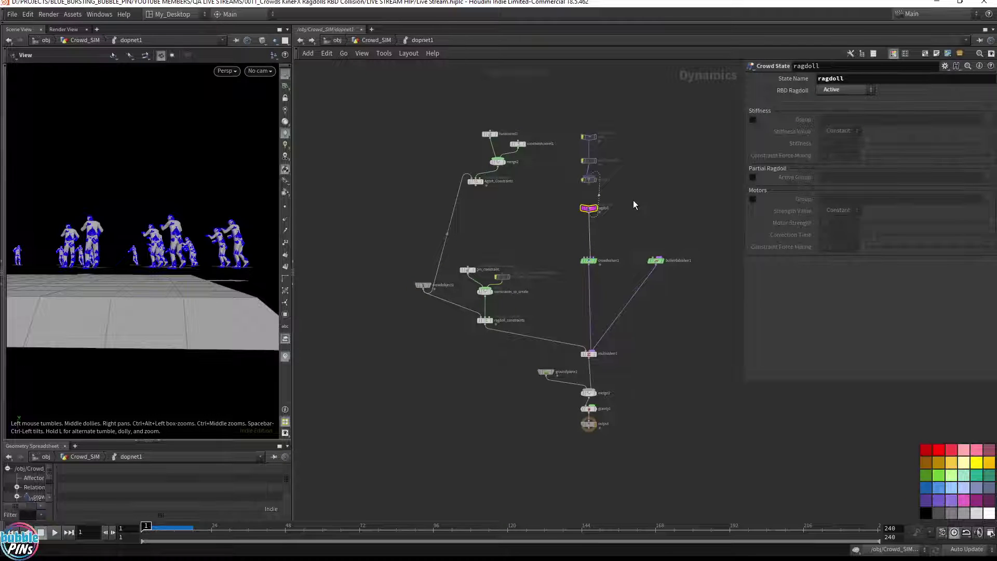
Disable Enable Ragdoll Data on crowdobject1 and enable it again.
left_click(423, 285)
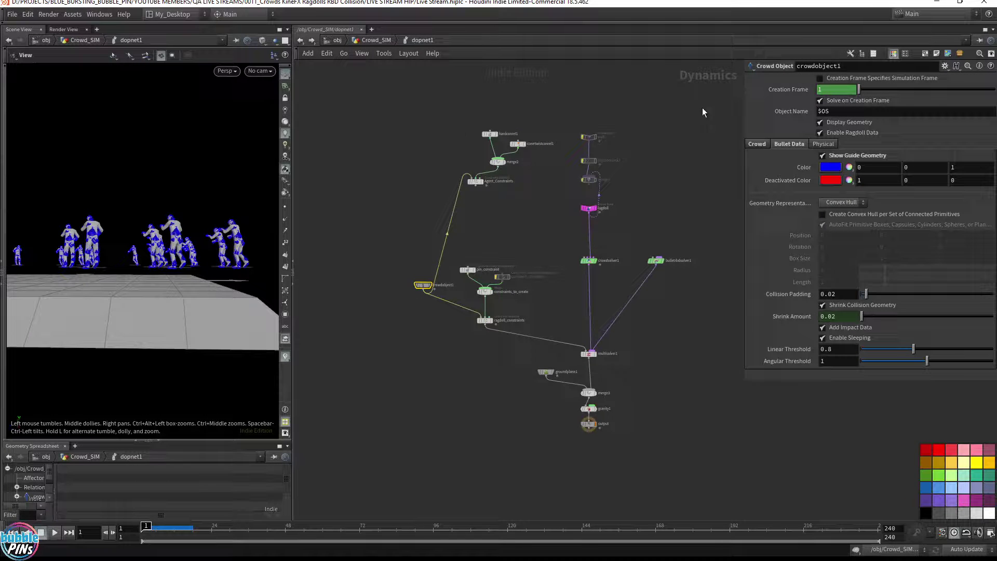
left_click(847, 133)
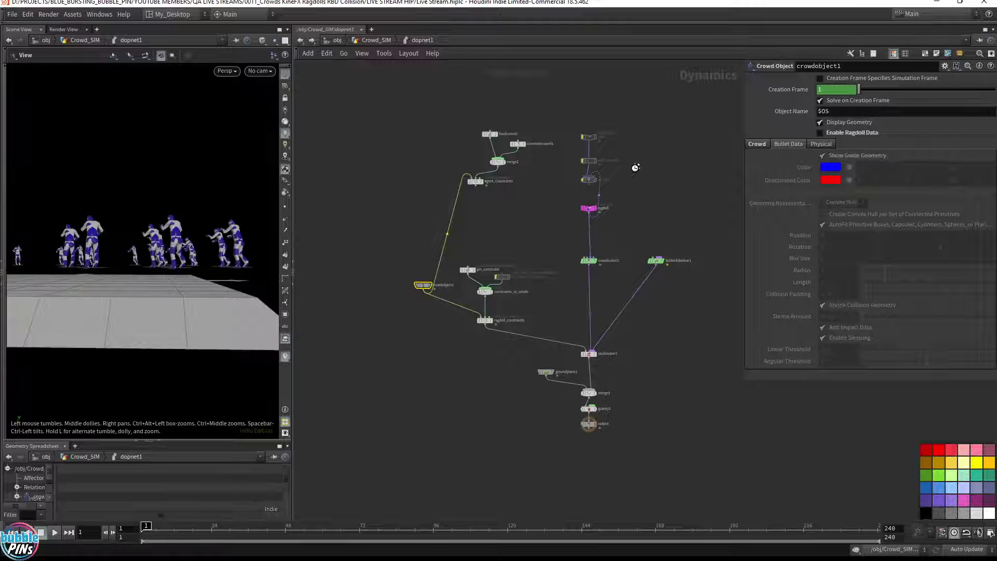
middle_click_drag(679, 141, 635, 167)
left_click(641, 154)
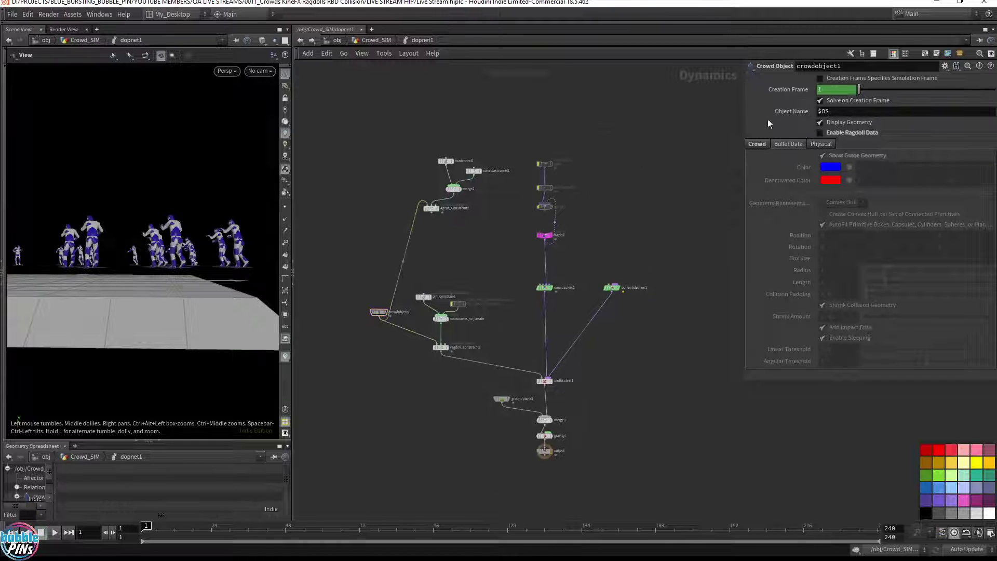
left_click(820, 132)
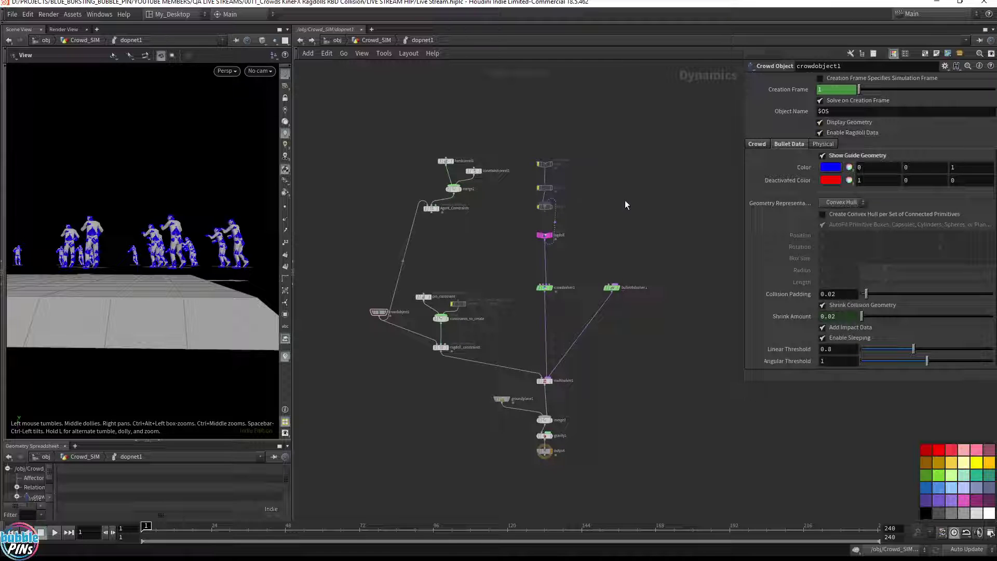
Play-test the simulation, rewind it to frame 1 and check the YouTube live chat in Firefox before returning to Houdini.
key("Up")
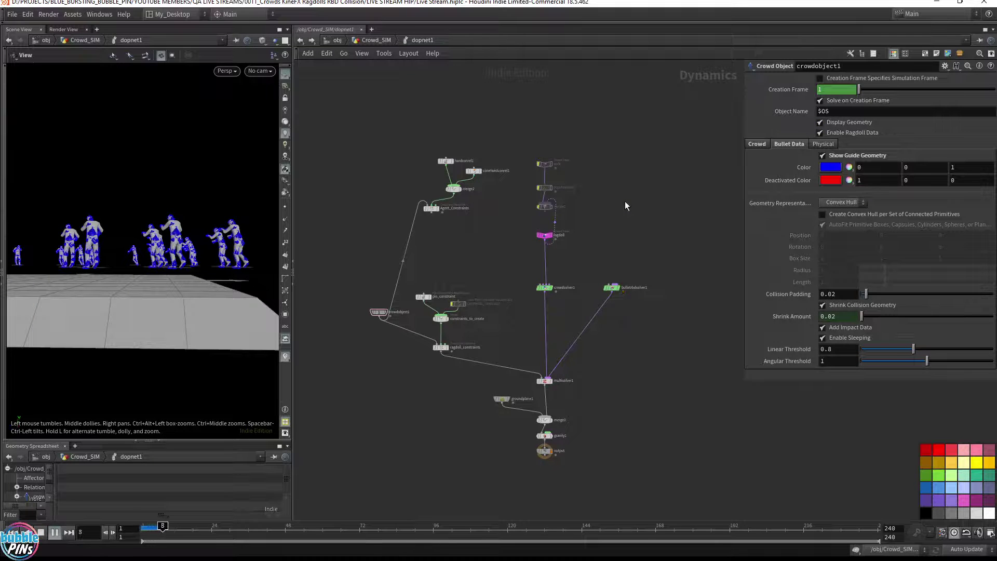
key("ctrl+Up")
middle_click_drag(681, 203, 677, 163)
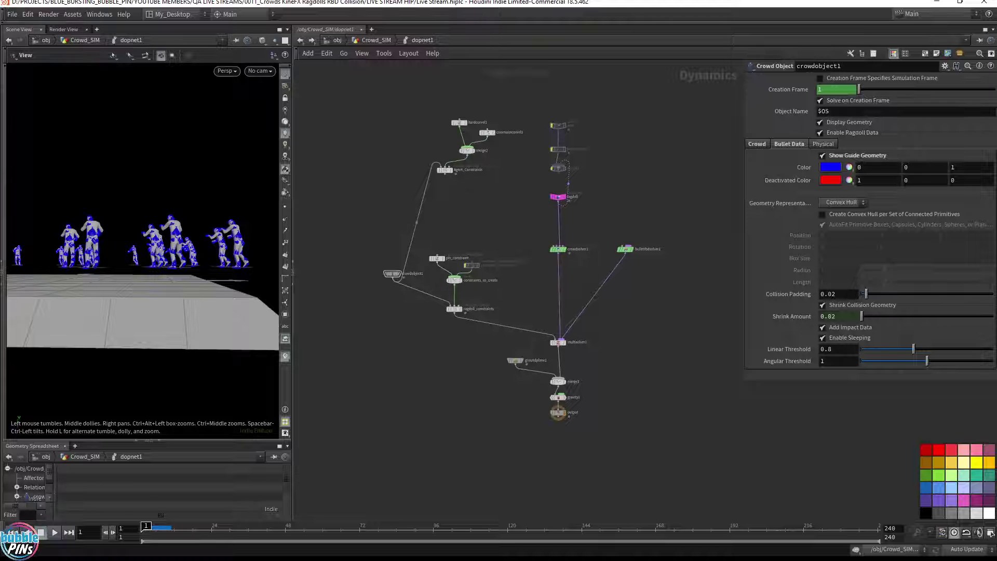
key("alt+Tab")
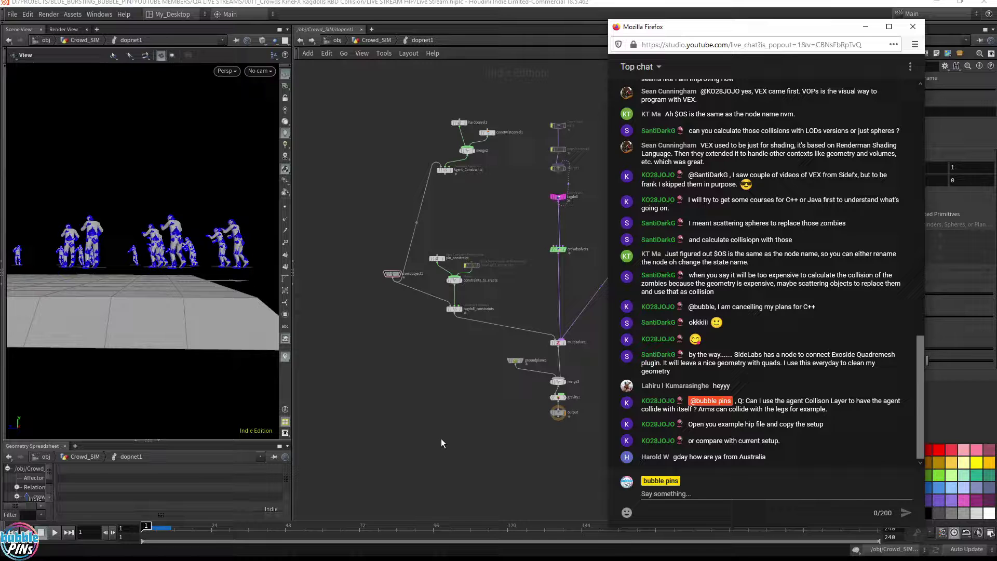
key("alt+Tab")
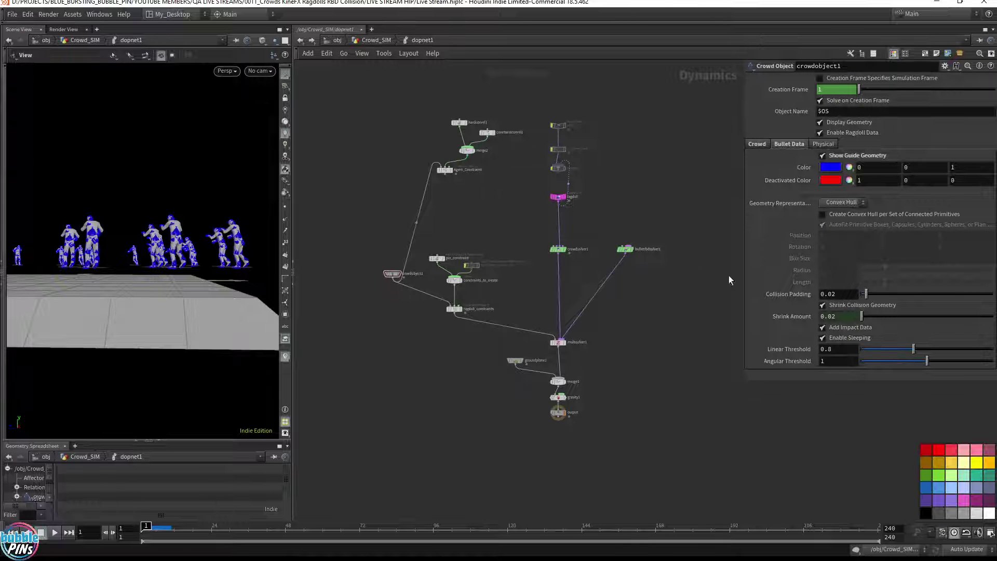
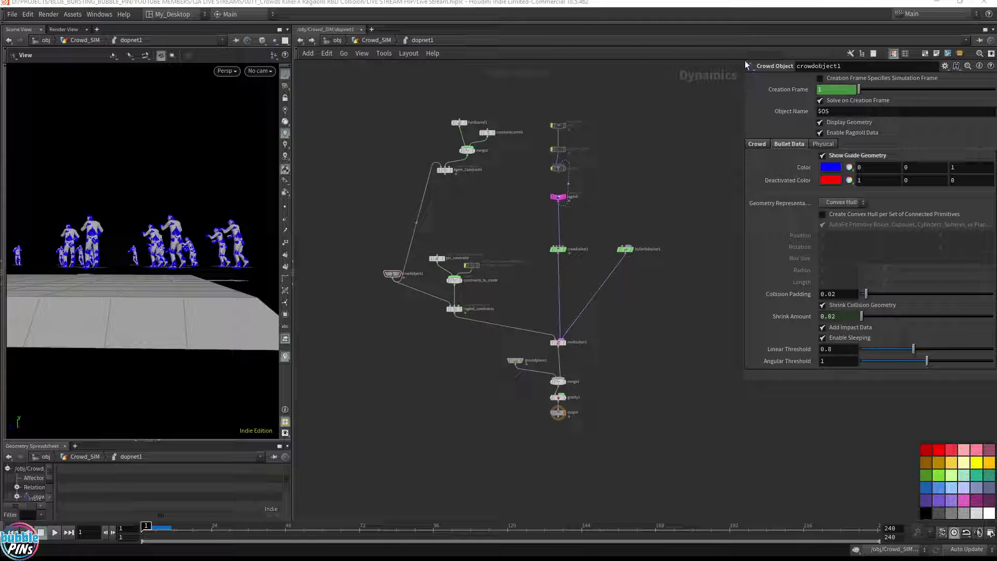
scroll(500, 233, "up", 3)
left_click(471, 257)
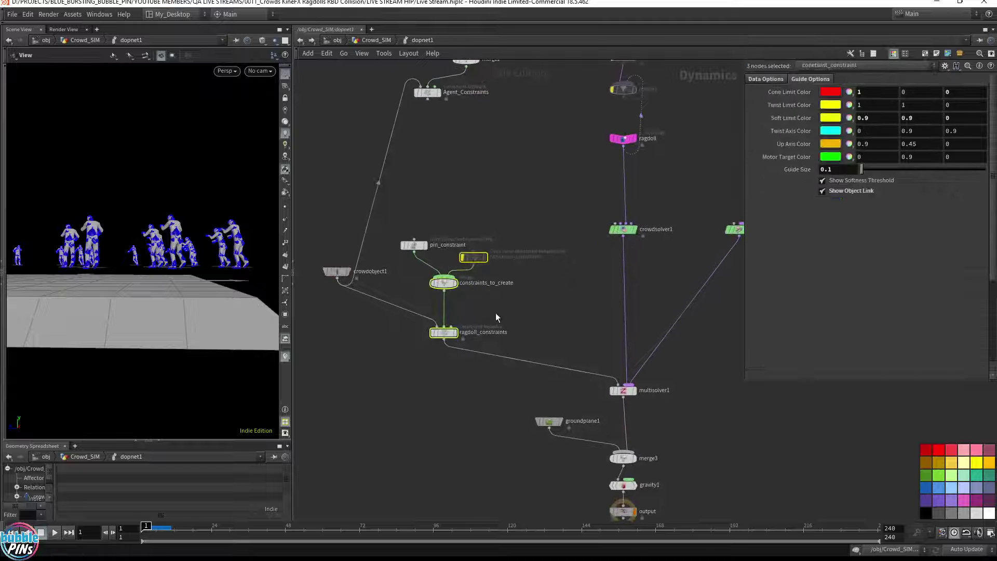
scroll(523, 235, "down", 5)
left_click_drag(467, 148, 671, 316)
left_click_drag(493, 308, 501, 169)
left_click(504, 276)
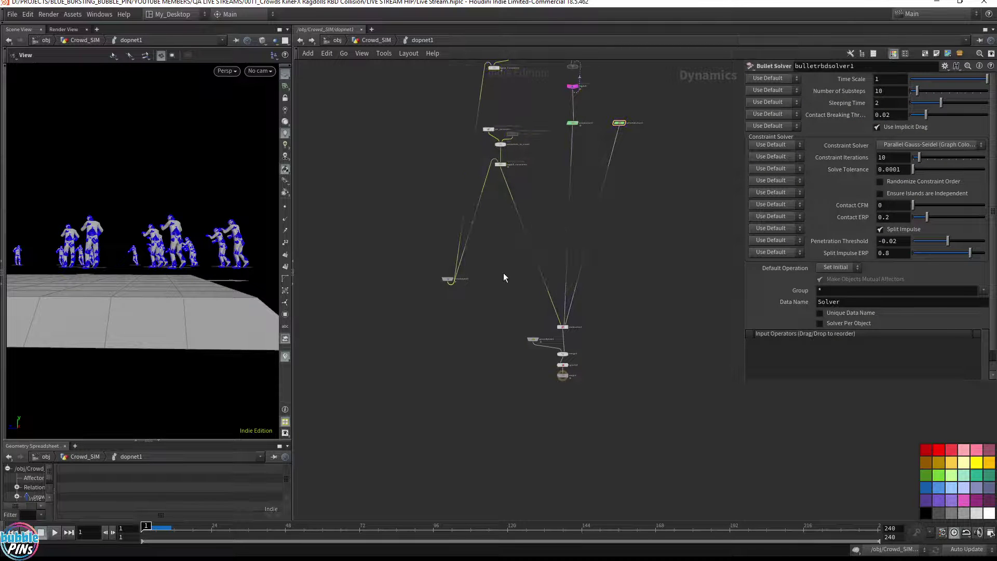
key("ctrl+z")
key("ctrl+z")
left_click(445, 107)
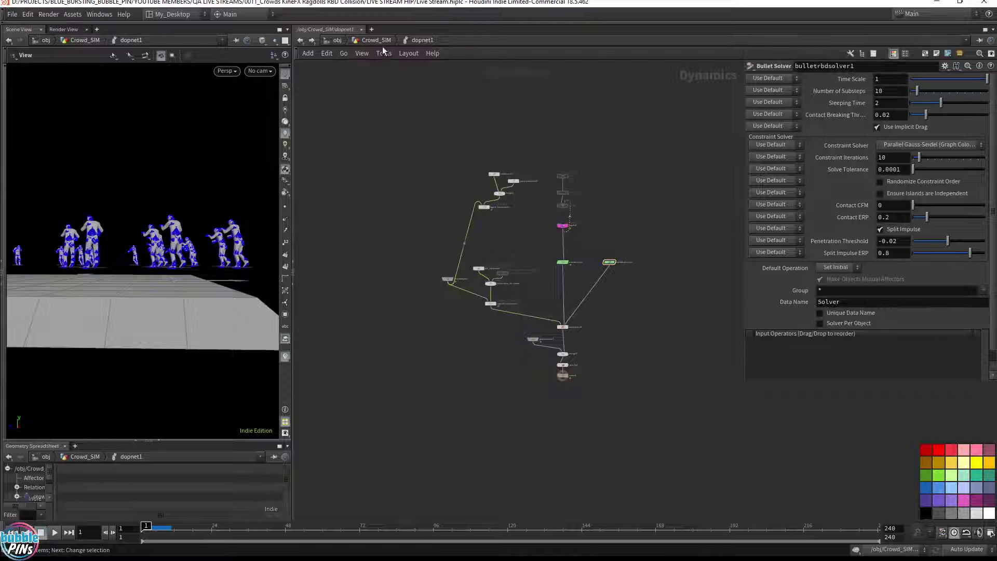
In Crowd_SIM, rename dopnet1 as dopnet1_FAIL, move it aside with dopimport1 shifted lower, and save the scene.
left_click(375, 40)
scroll(528, 290, "down", 3)
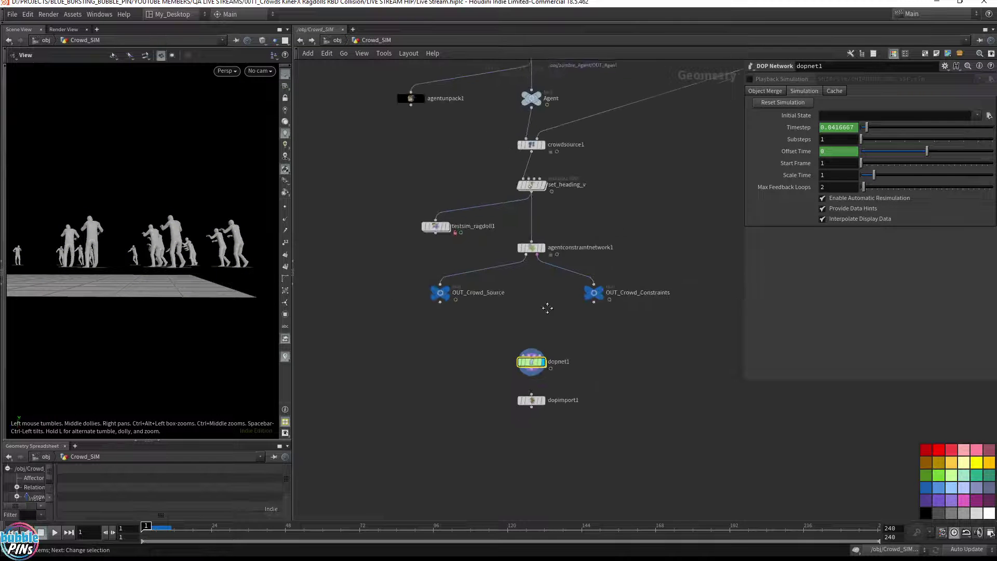
double_click(564, 362)
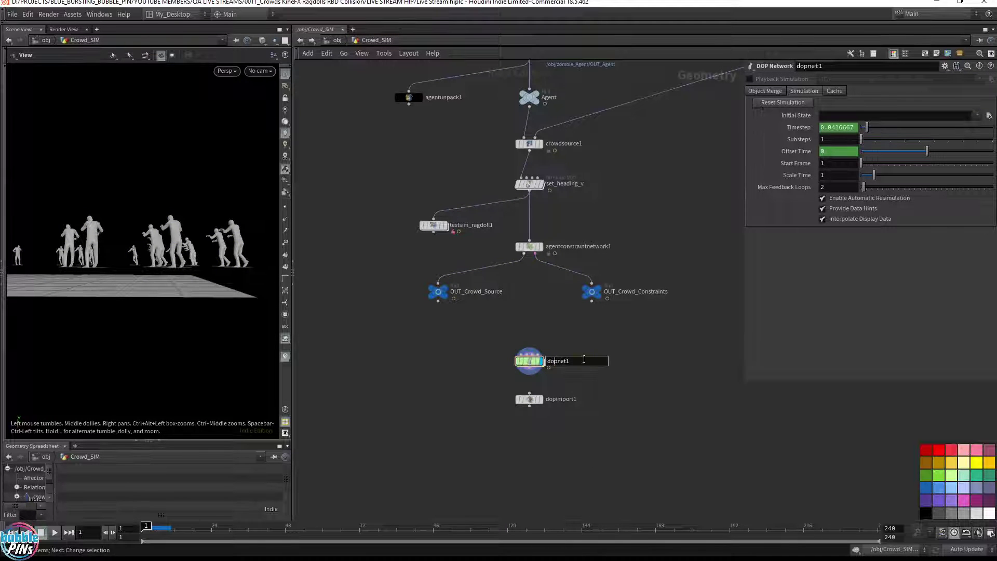
type("_FAIL")
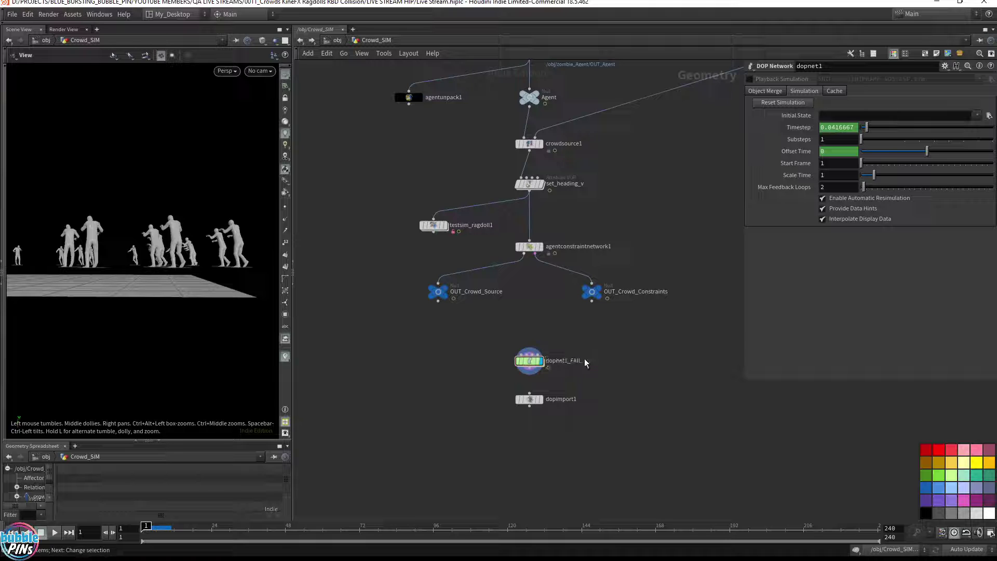
key("Return")
left_click_drag(525, 366, 433, 365)
left_click_drag(523, 404, 522, 440)
key("ctrl+s")
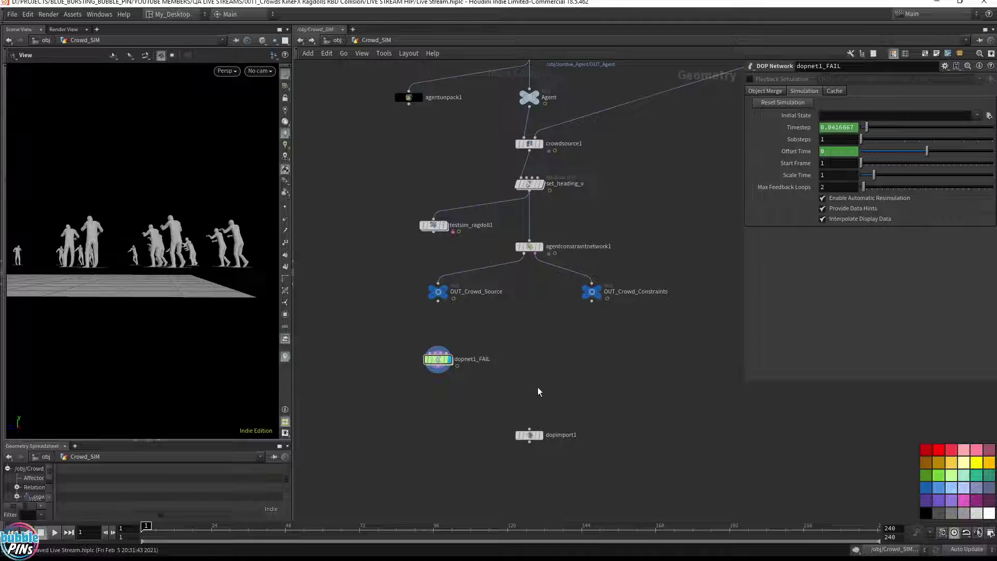
Paste the copied dopnet1 network above dopimport1 and enter it to review its crowd object, state and solver groups.
key("ctrl+v")
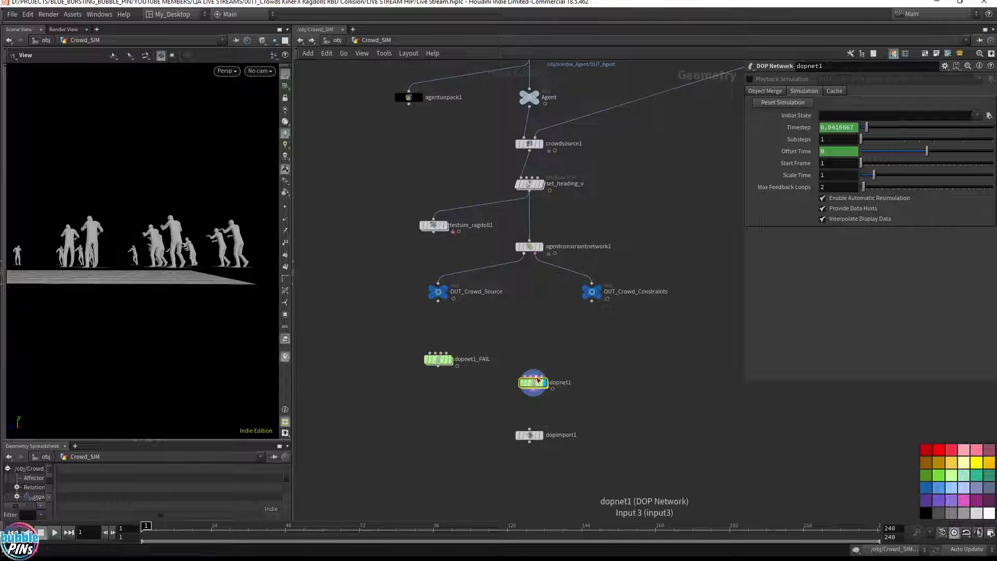
mouse_move(537, 382)
left_mouse_down()
mouse_move(538, 344)
mouse_move(533, 362)
left_mouse_up()
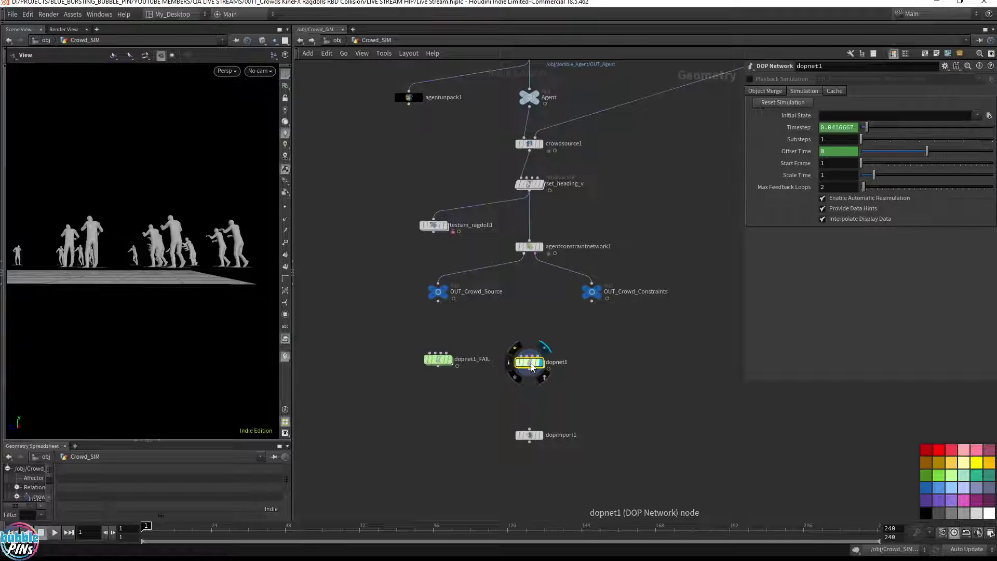
double_click(533, 362)
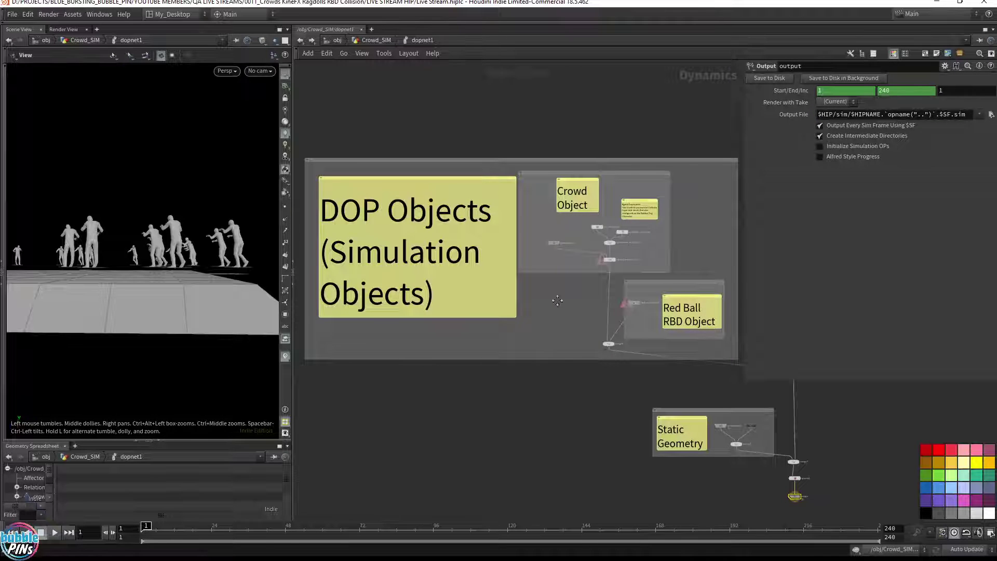
middle_click_drag(602, 343, 431, 345)
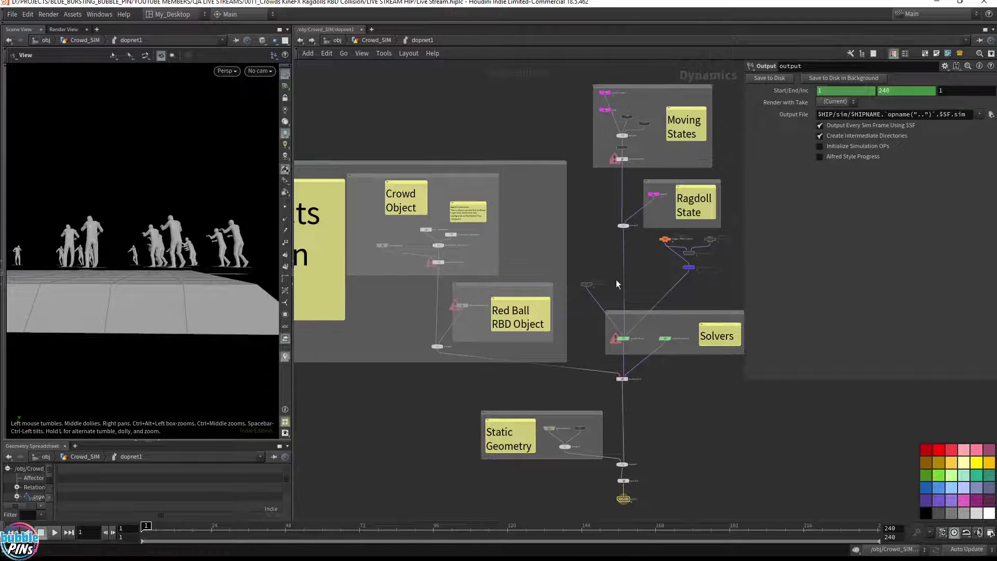
scroll(518, 218, "down", 3)
scroll(552, 231, "up", 3)
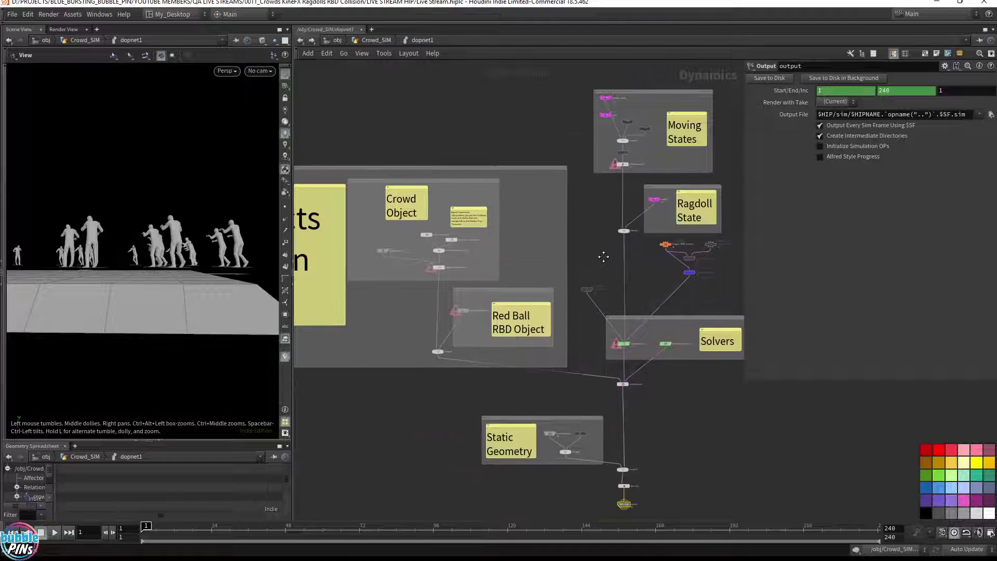
middle_click_drag(604, 256, 652, 234)
scroll(518, 222, "up", 5)
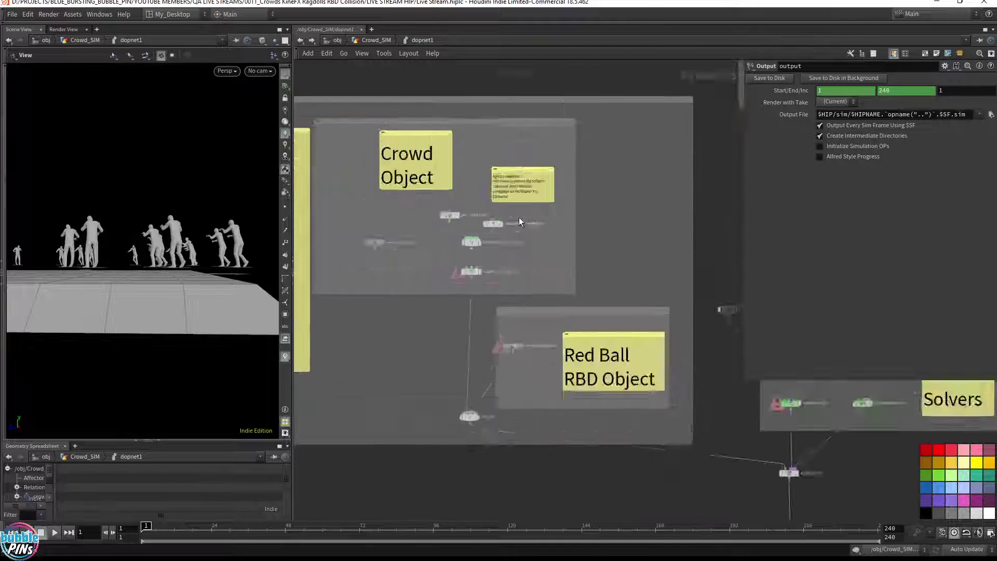
Set the SOP Path of ragdoll_constraints in the pasted network to /obj/Crowd_SIM/OUT_Crowd_Constraints.
left_click(450, 295)
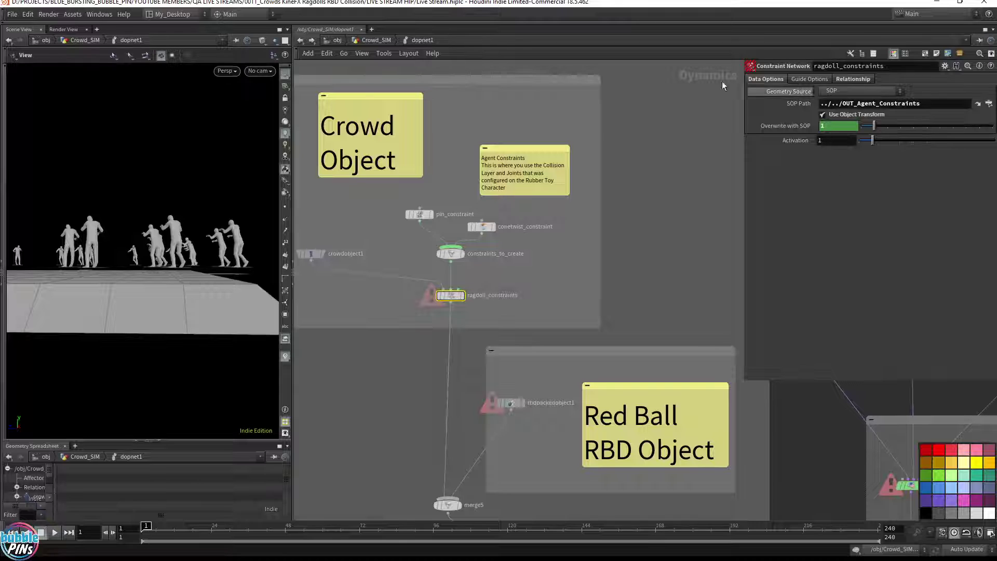
left_click(382, 40)
left_click(592, 291)
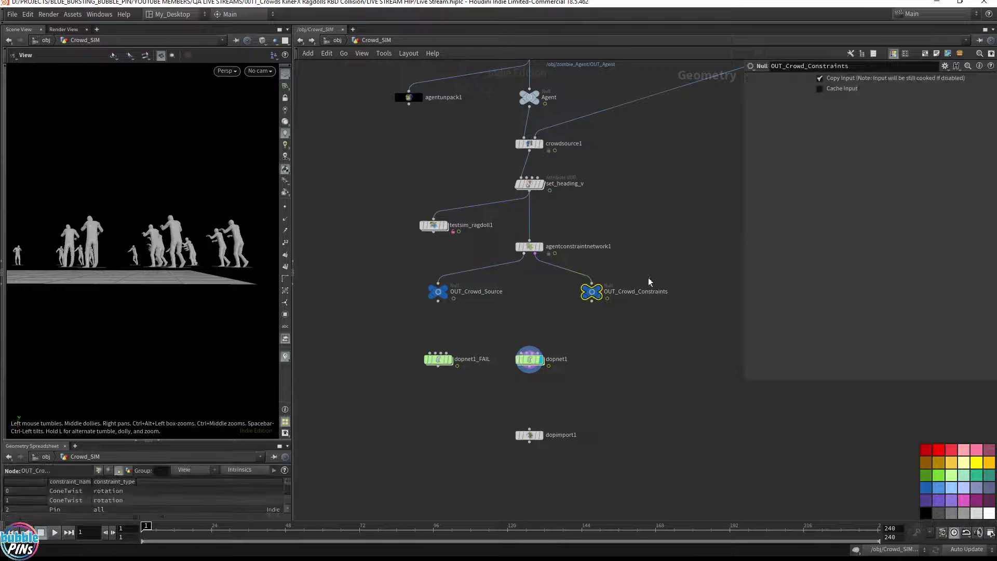
double_click(549, 359)
left_click_drag(385, 320, 462, 295)
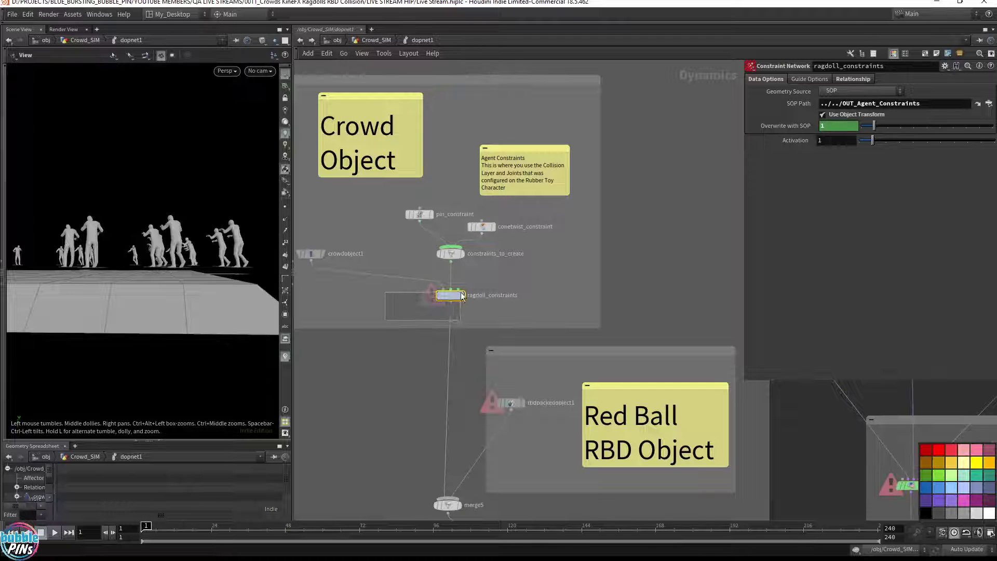
left_click(893, 103)
key("ctrl+a")
type("/obj/Crowd_SIM/OUT_Crowd_Constraints")
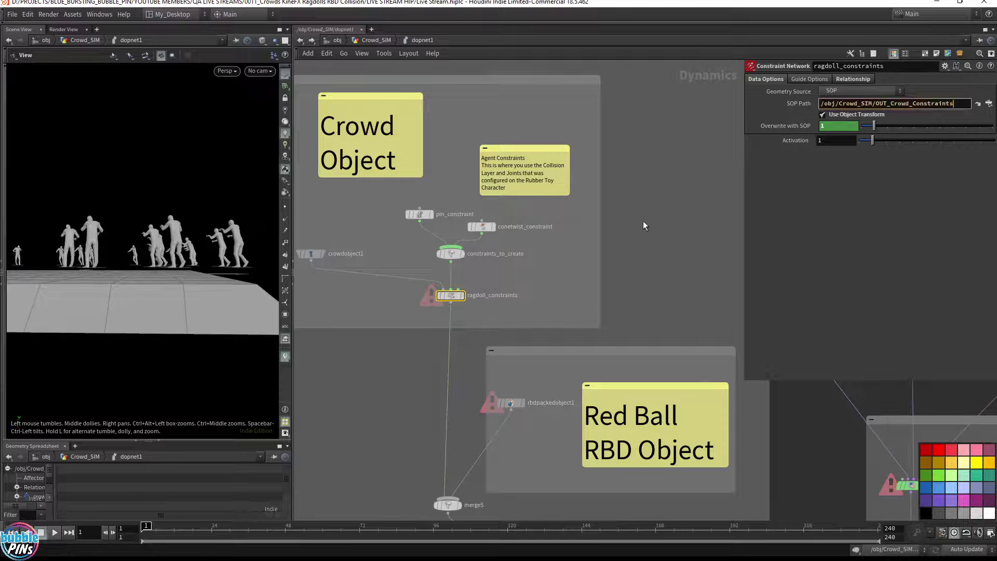
key("Return")
Check crowdobject1's initial geometry source and bypass the packed object in the Red Ball RBD Object group.
scroll(639, 219, "down", 4)
left_click_drag(455, 251, 490, 215)
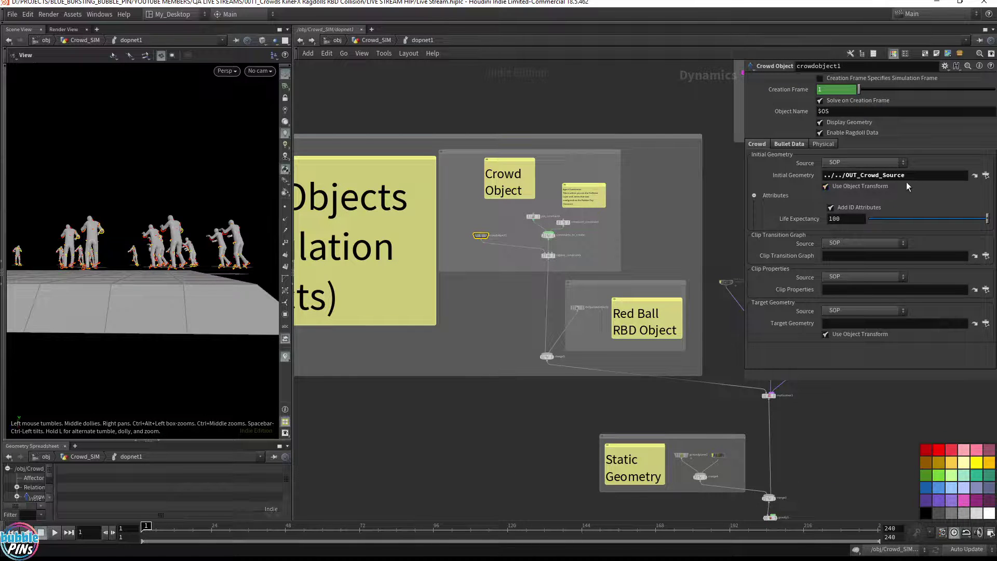
middle_click_drag(696, 247, 426, 236)
middle_click_drag(299, 295, 401, 215)
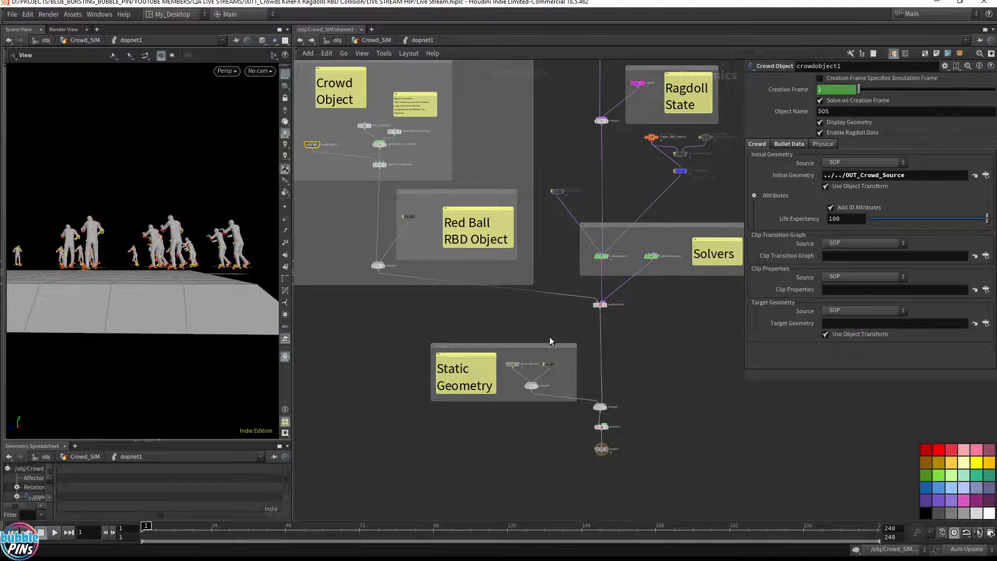
middle_click_drag(630, 131, 570, 194)
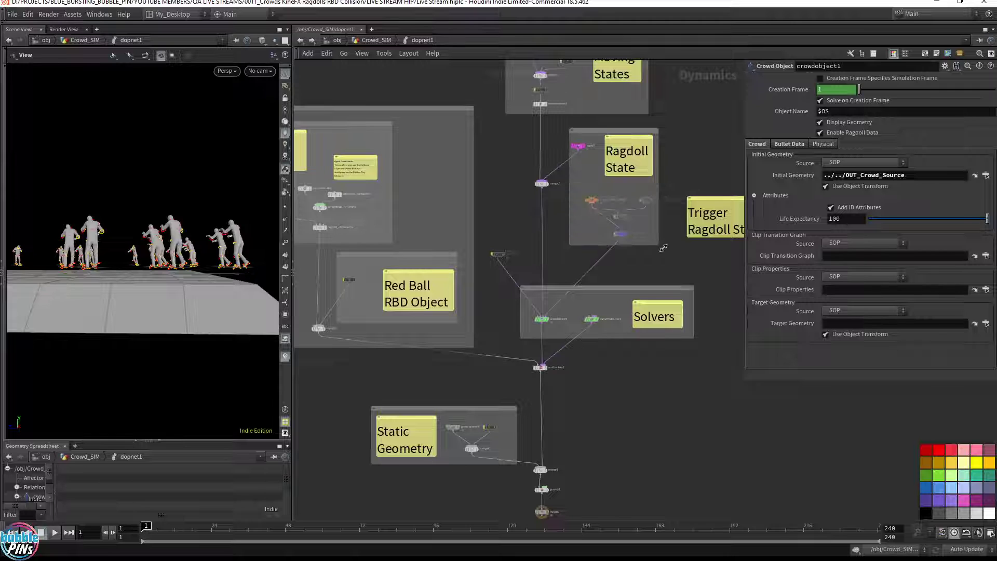
Shrink the Ragdoll State network box and bypass the four trigger and transition nodes beneath it.
left_click_drag(663, 248, 659, 193)
left_click_drag(660, 249, 590, 205)
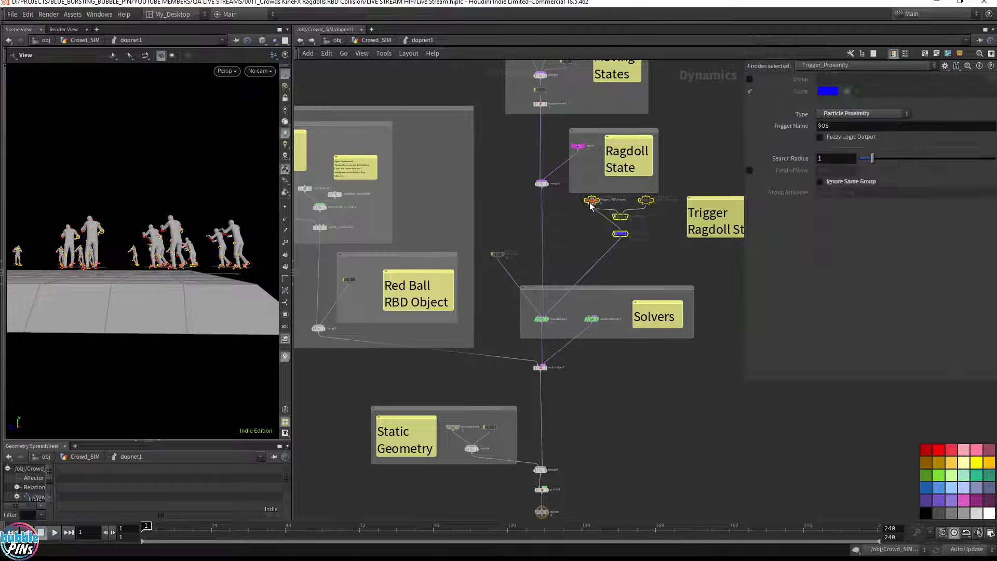
left_click(649, 269)
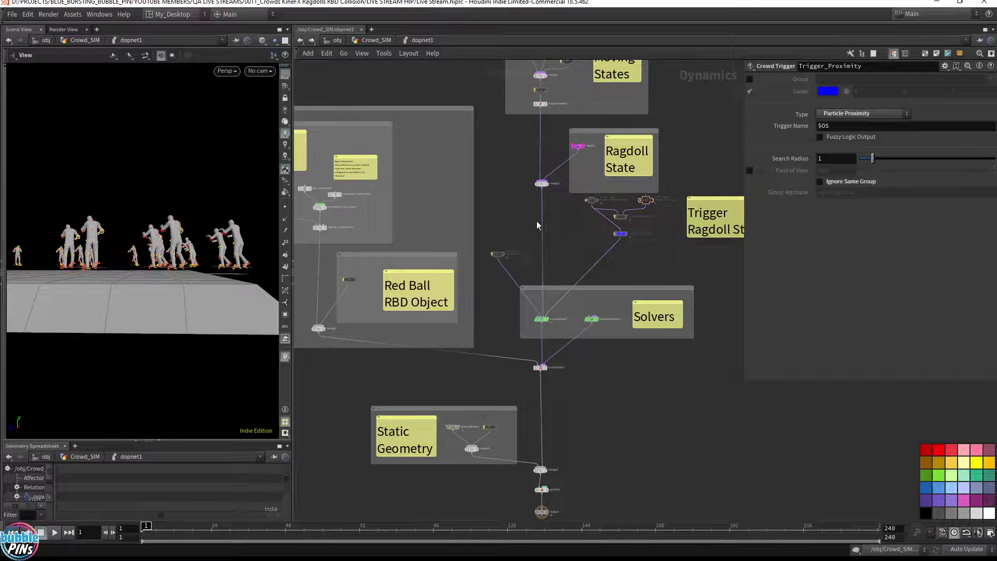
Rename the zombie_walk crowd state in the Moving States group by removing its zombie_ prefix.
middle_click_drag(537, 226, 539, 283)
scroll(543, 178, "up", 5)
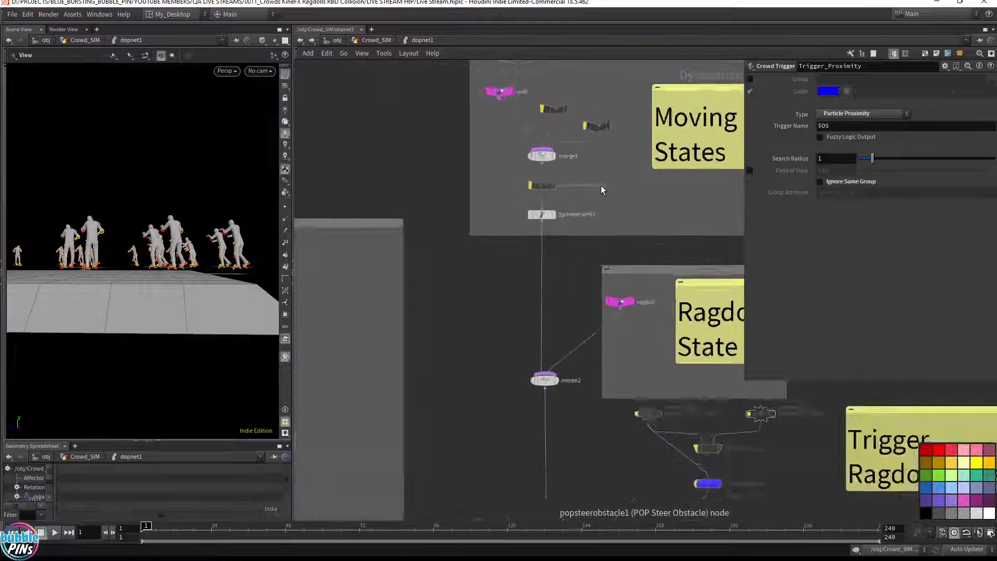
scroll(601, 189, "down", 2)
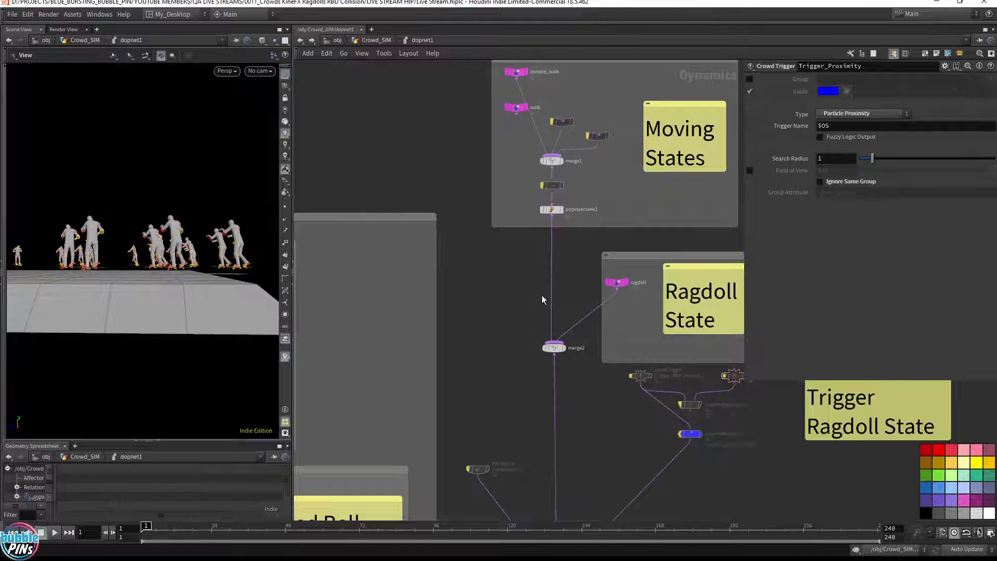
left_click_drag(185, 196, 198, 234)
left_click(514, 71)
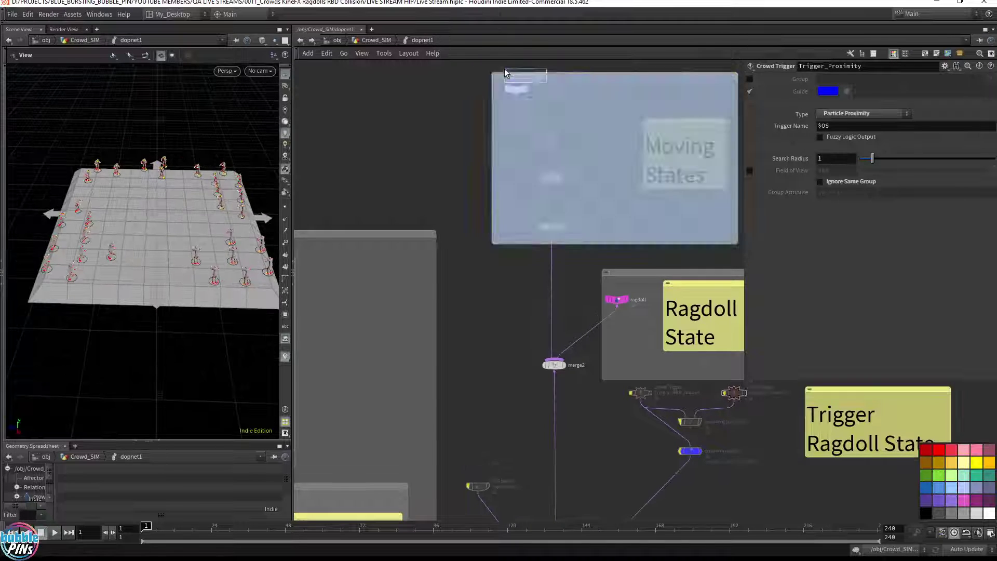
double_click(545, 89)
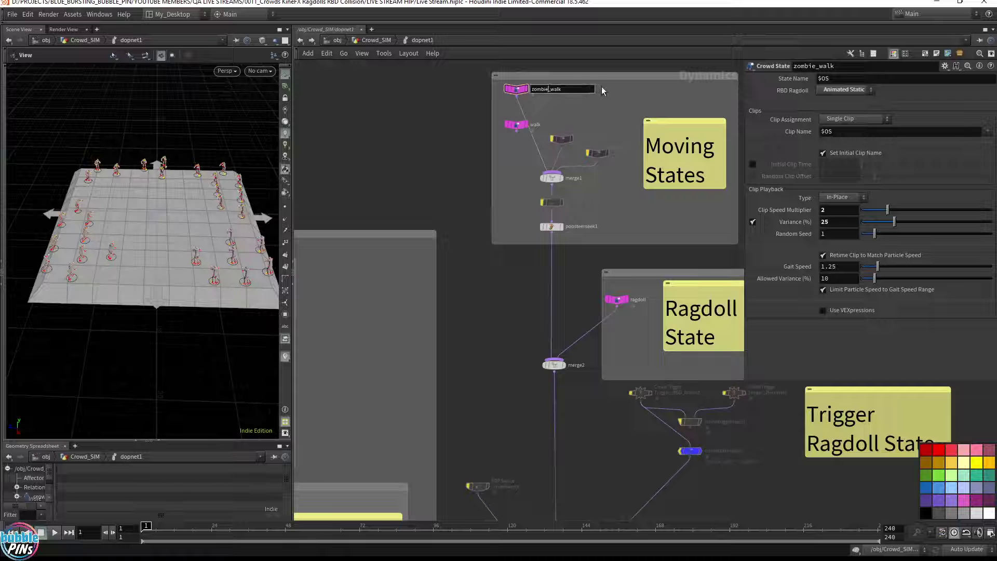
key("BackSpace")
key("BackSpace")
key("BackSpace")
key("BackSpace")
key("BackSpace")
key("BackSpace")
key("Delete")
key("Return")
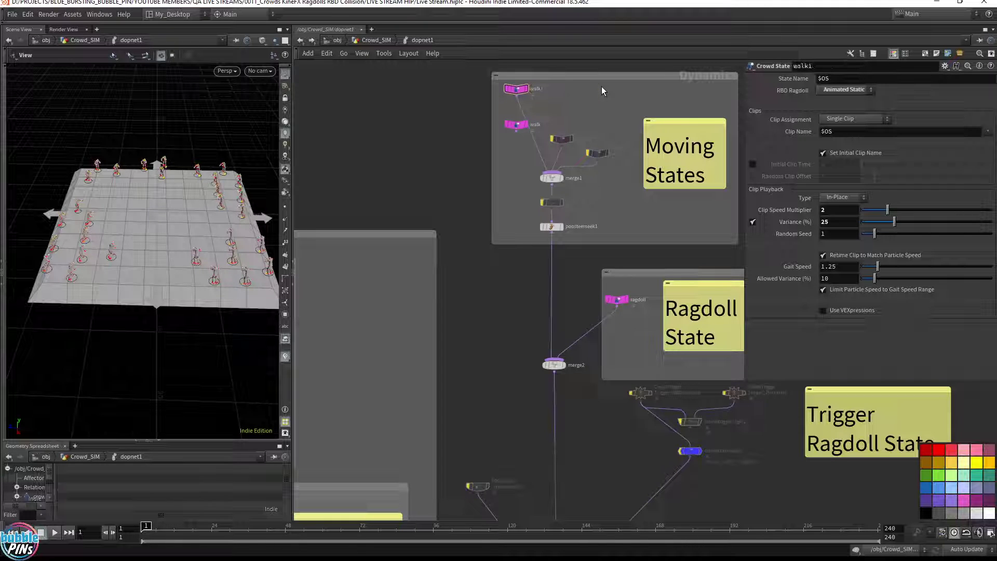
Delete the original walk state, rename the remaining crowd state as walk and play the simulation.
left_click(517, 125)
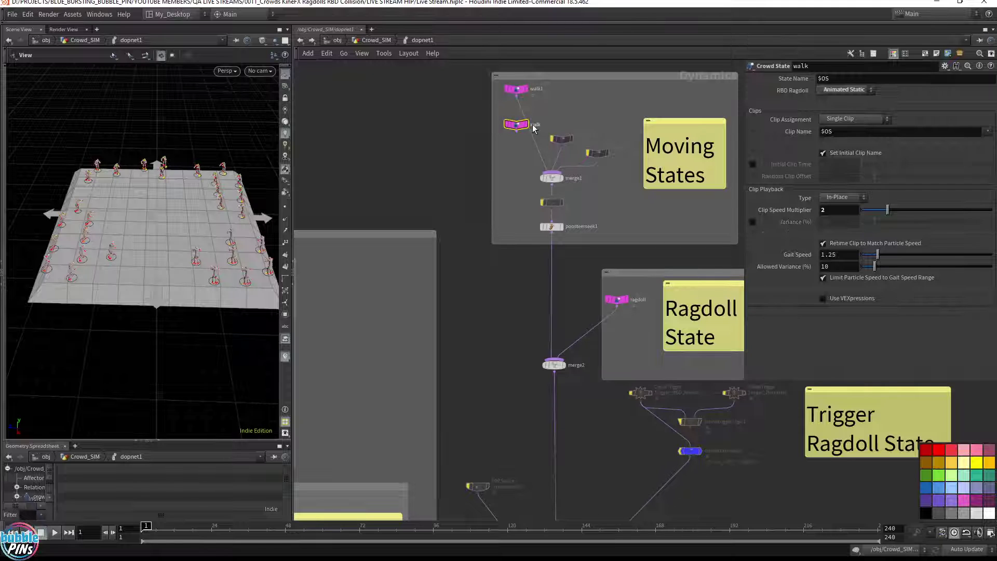
key("Delete")
double_click(540, 88)
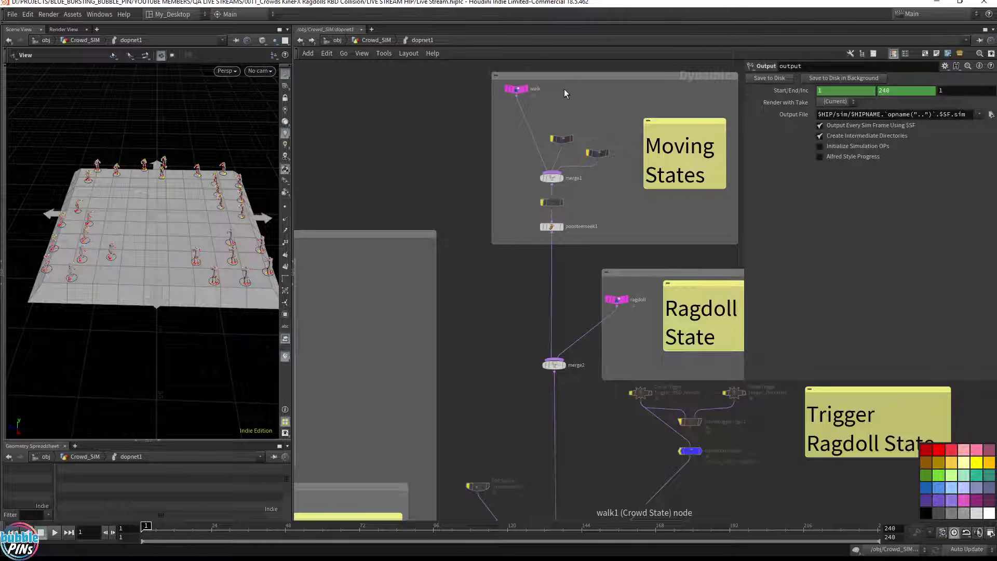
key("Up")
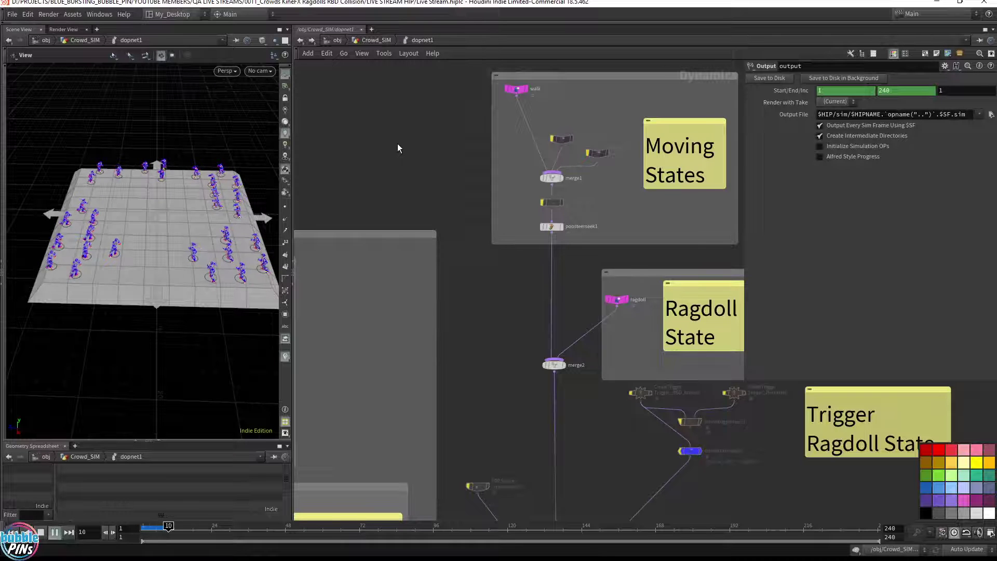
Bypass the walk state, merge1 and the two nodes below it in Moving States, and delete the two bypassed nodes feeding merge1.
key("ctrl+Up")
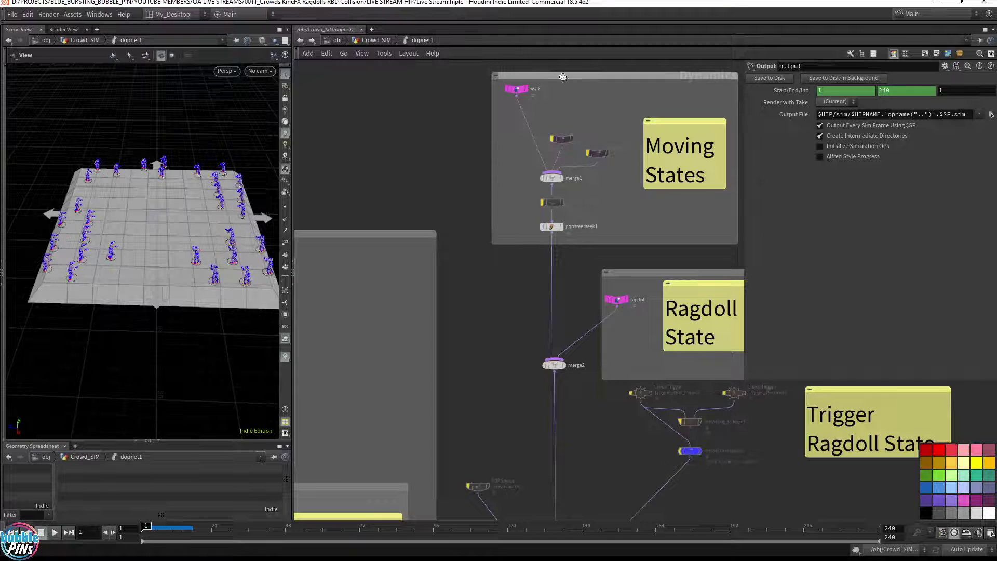
left_click(507, 92)
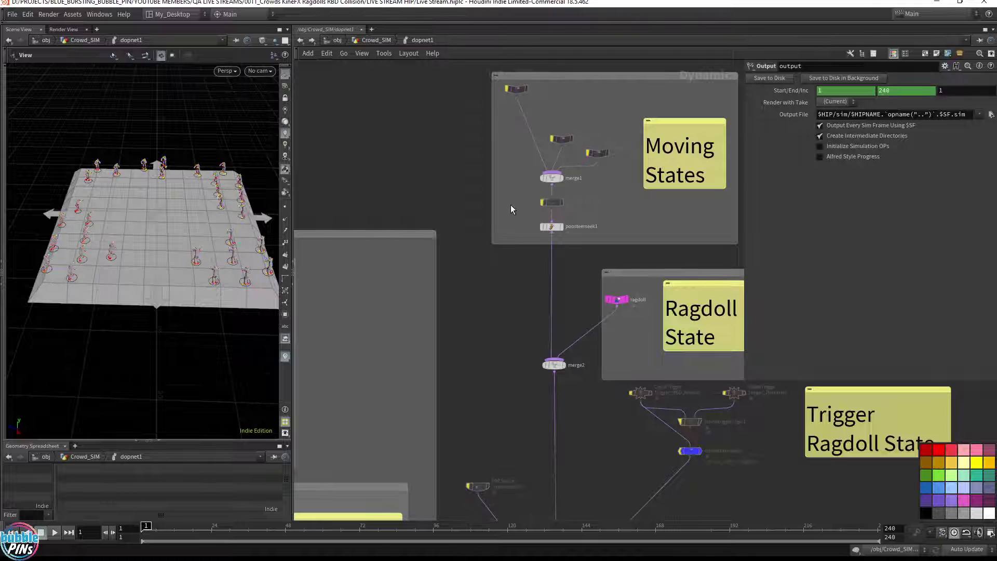
left_click_drag(524, 182, 565, 234)
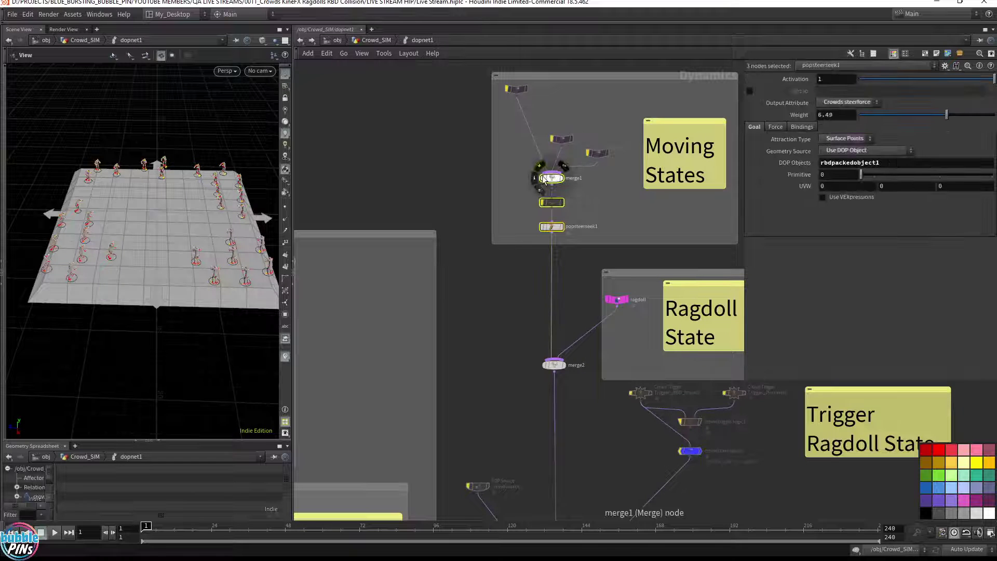
left_click(543, 178)
left_click_drag(565, 158, 566, 159)
key("Delete")
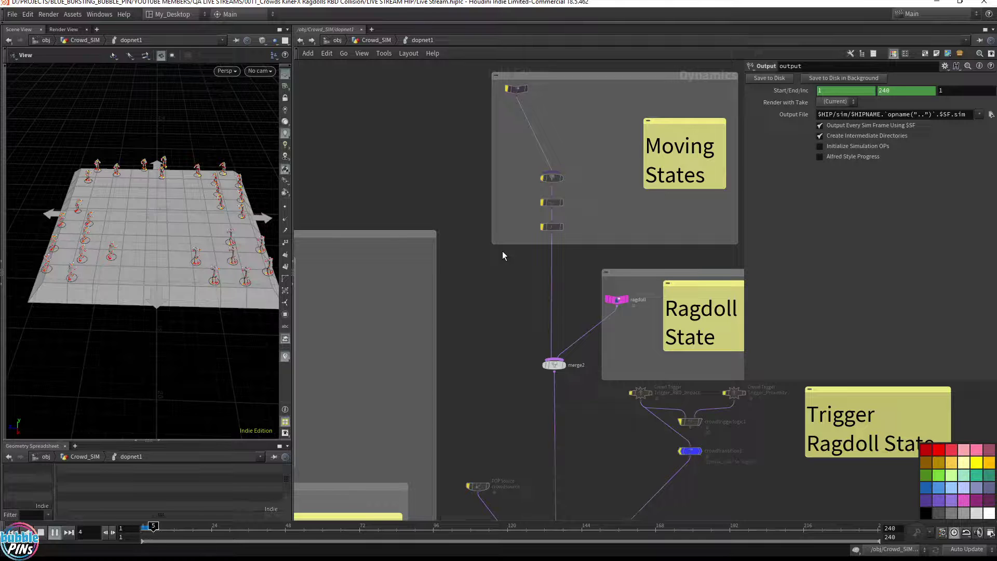
Rewind the simulation and re-enable the walk state, the Trigger_RBD_Impact trigger and the packed object in the Red Ball RBD Object group.
key("ctrl+Up")
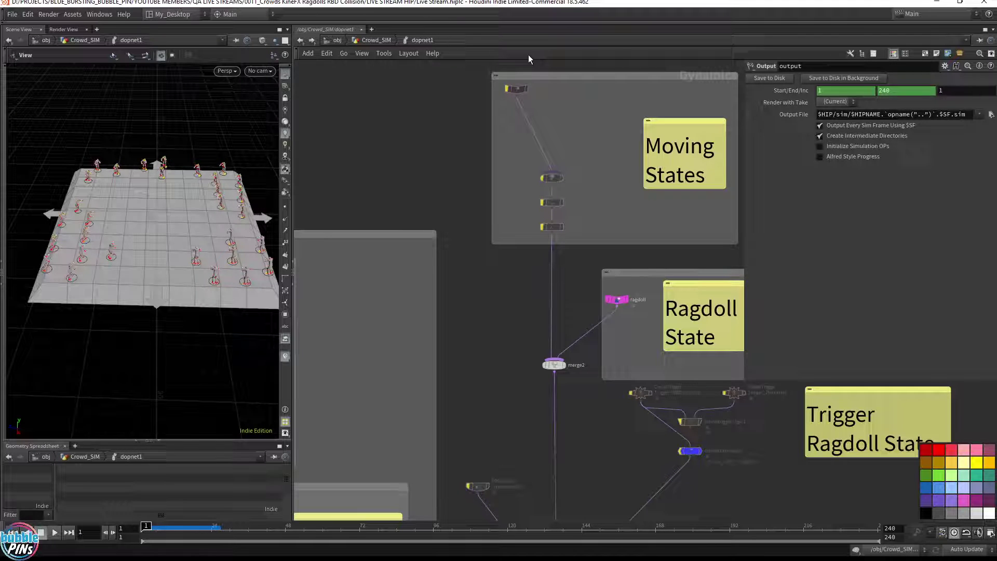
left_click(507, 88)
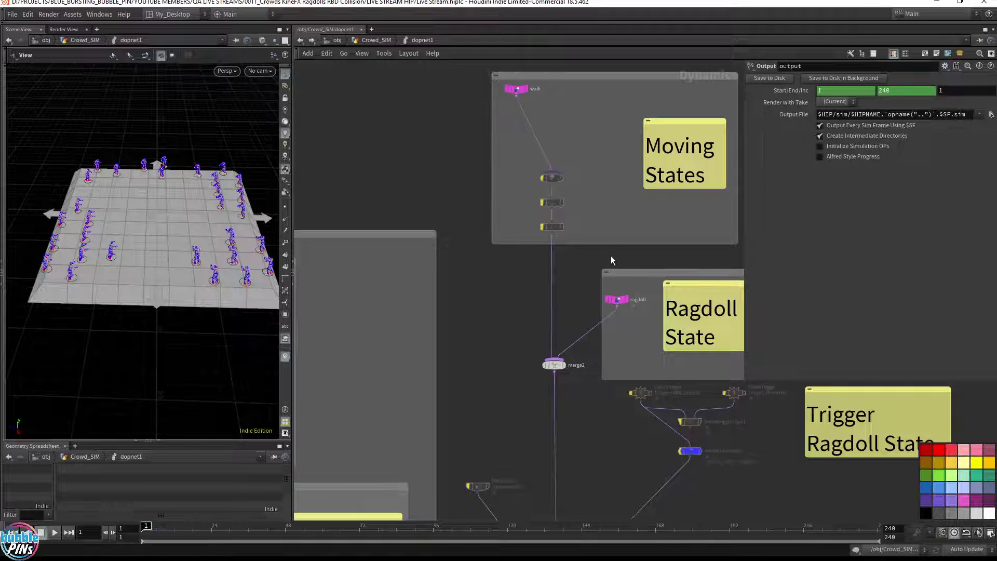
middle_click_drag(633, 321, 581, 196)
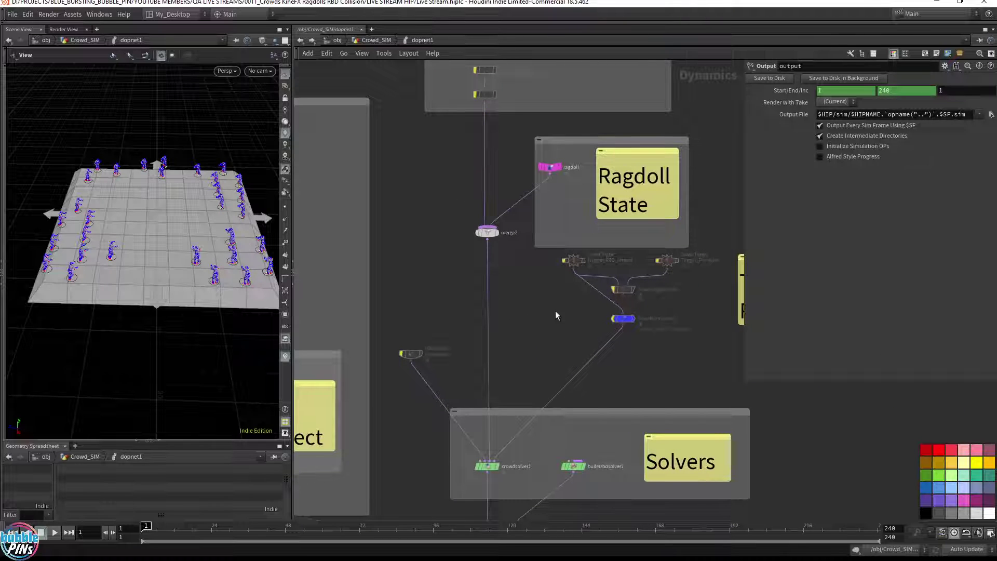
left_click_drag(558, 301, 622, 257)
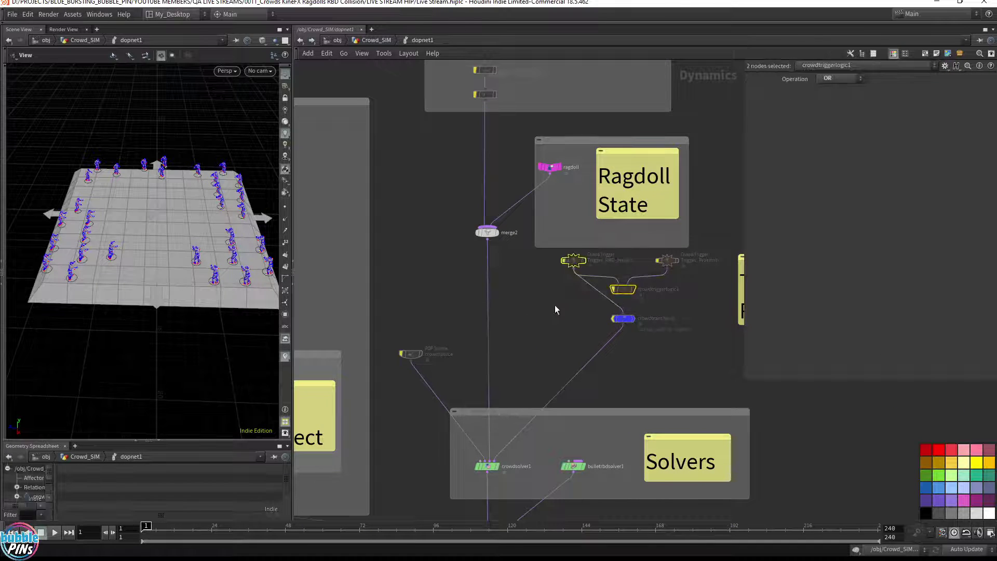
left_click(554, 304)
left_click(562, 260)
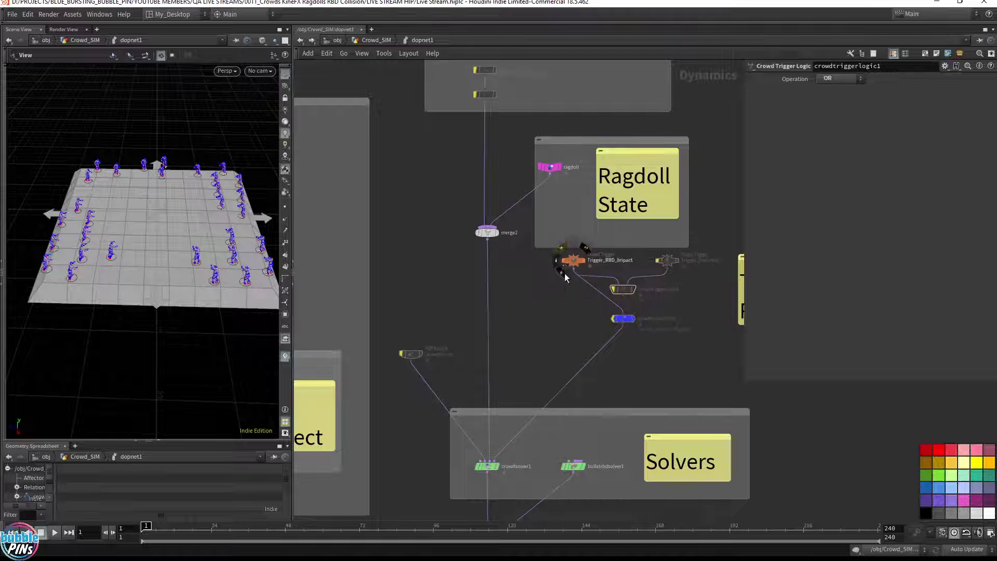
middle_click_drag(435, 258, 549, 150)
middle_click_drag(493, 363, 690, 287)
left_click(458, 217)
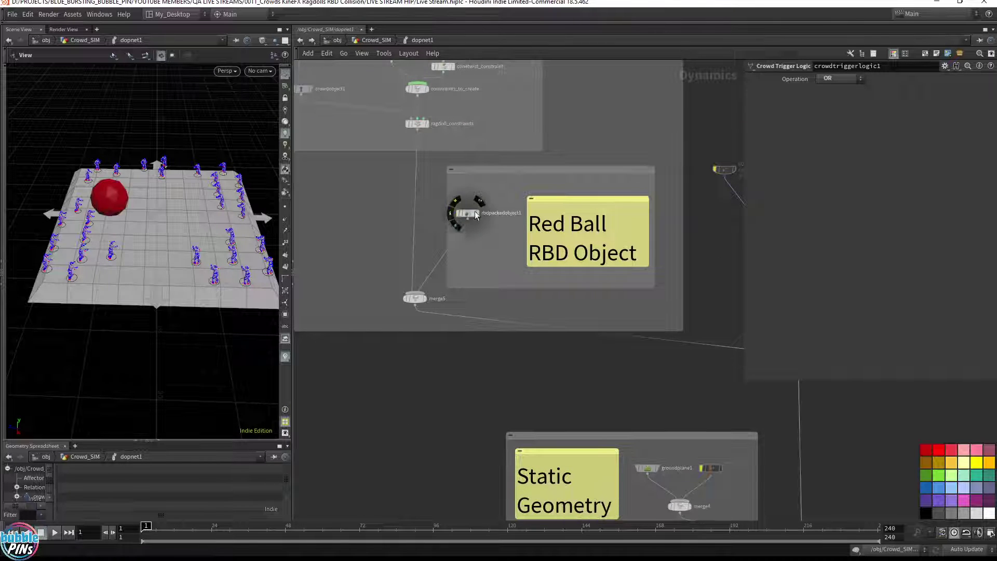
Enable crowdtransition1 and set its Input State to walk.
middle_click_drag(578, 116, 406, 203)
scroll(641, 212, "up", 4)
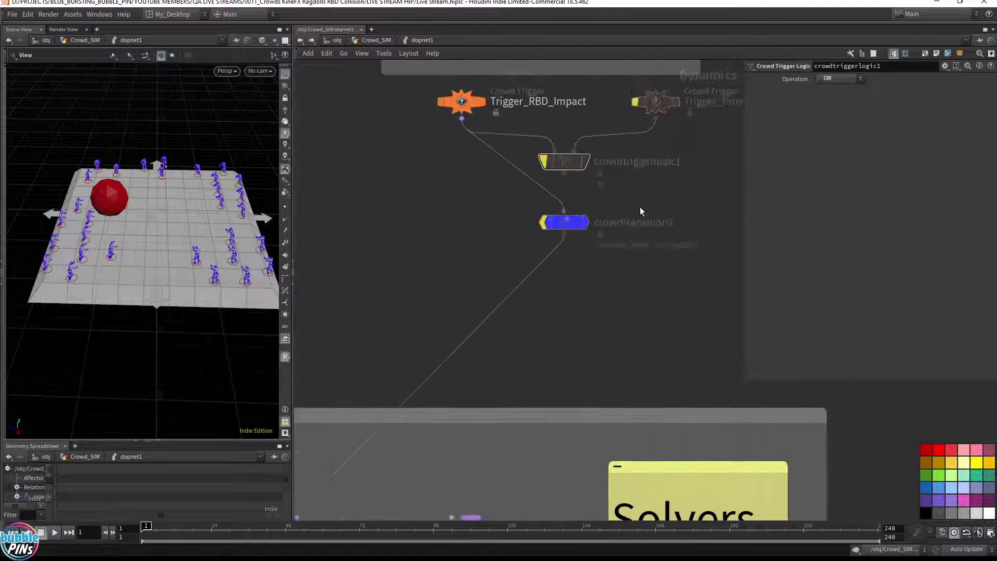
middle_click_drag(641, 212, 646, 247)
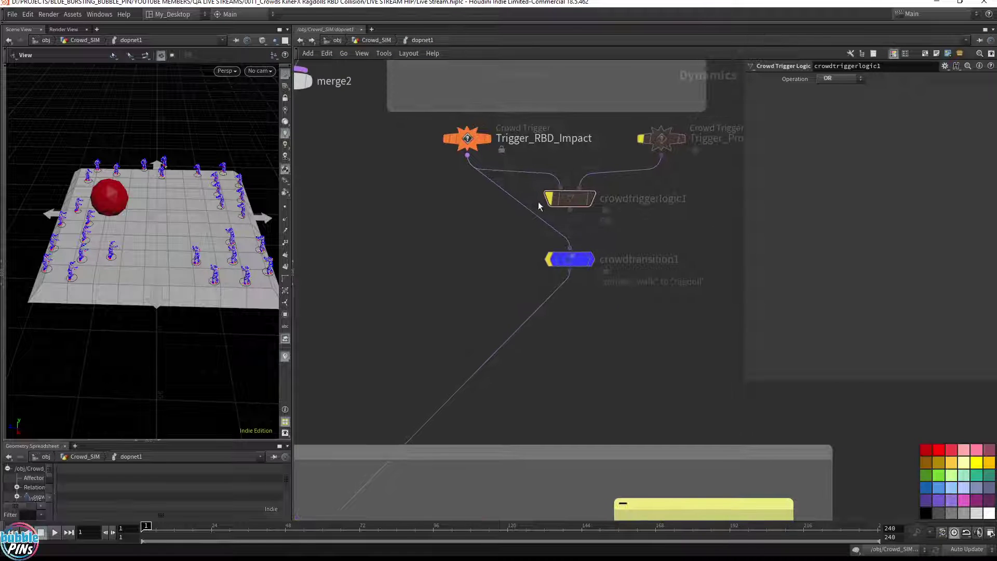
left_click(547, 259)
left_click_drag(502, 279, 653, 236)
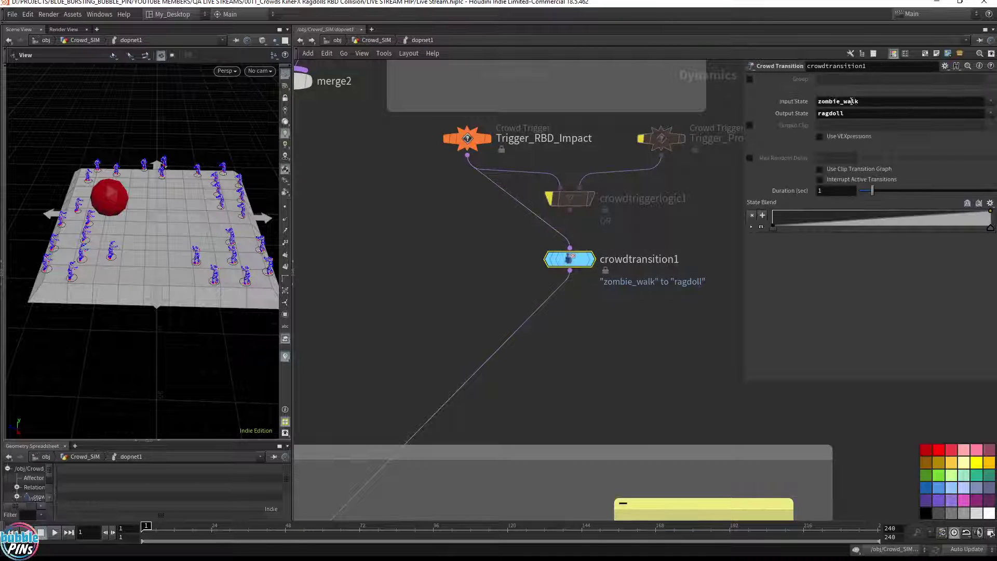
left_click_drag(844, 103, 693, 96)
key("BackSpace")
key("Return")
Check Trigger_RBD_Impact's settings and play the simulation, examining up close how the red ball hits the crowd agents.
left_click(467, 140)
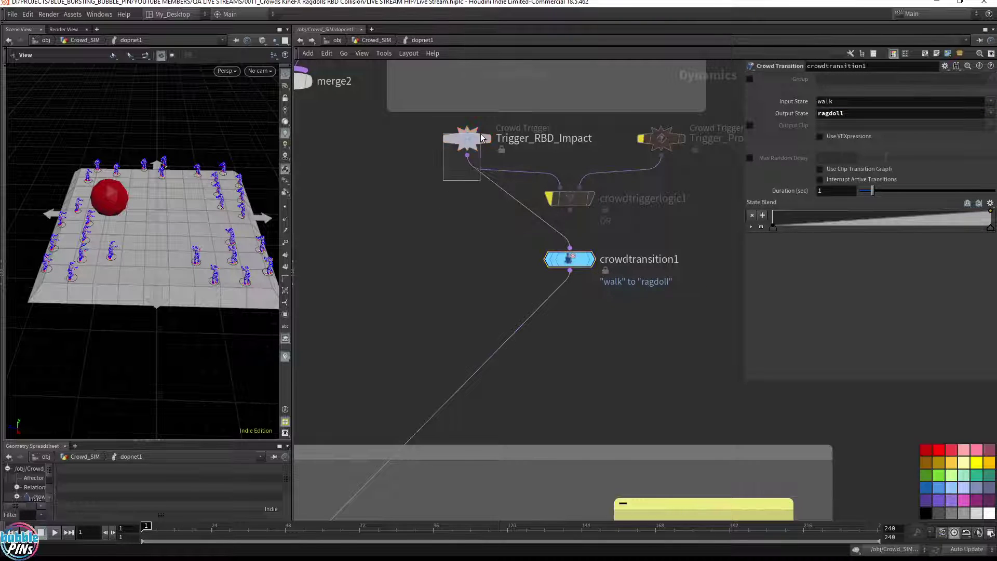
key("Up")
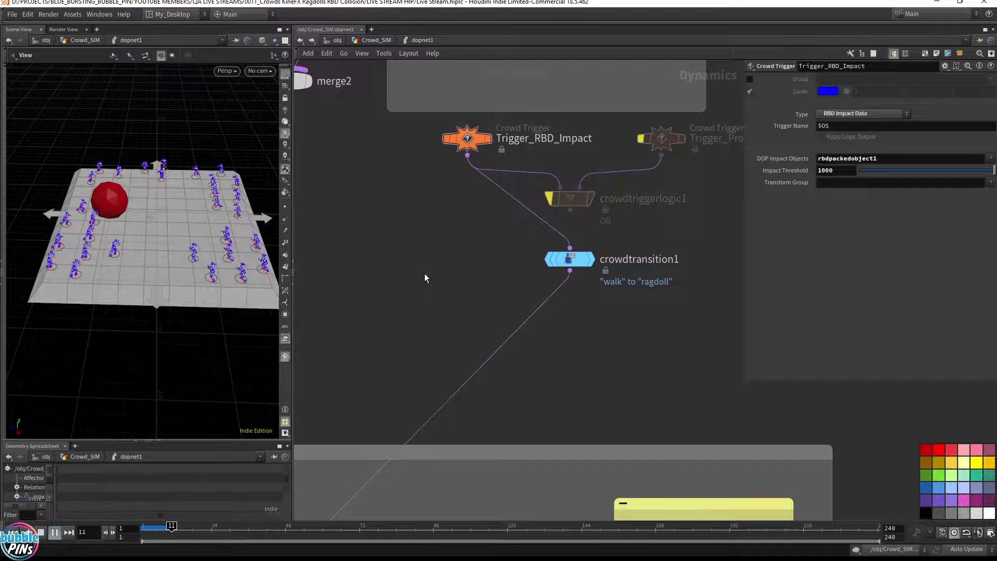
key("Up")
left_click_drag(111, 229, 160, 216)
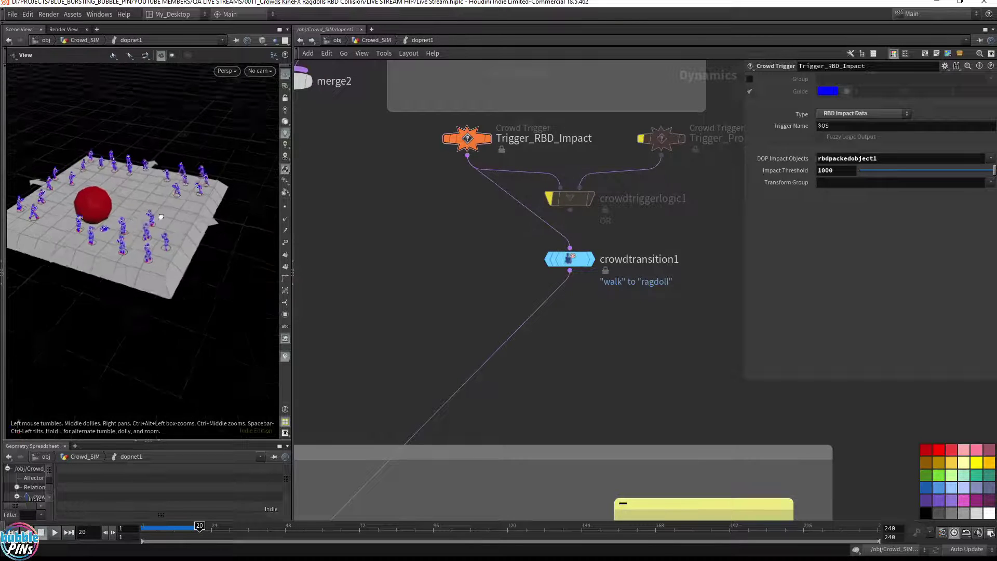
middle_click_drag(88, 223, 330, 188)
mouse_move(179, 210)
left_mouse_down()
mouse_move(236, 229)
mouse_move(221, 207)
mouse_move(207, 217)
mouse_move(167, 211)
left_mouse_up()
middle_click_drag(166, 211, 166, 233)
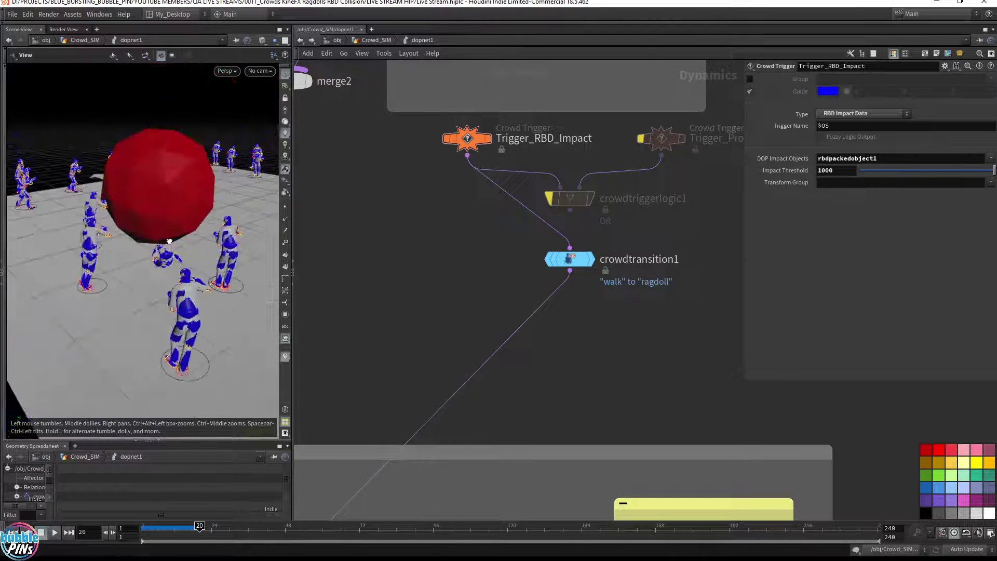
left_click_drag(166, 234, 189, 240)
key("Up")
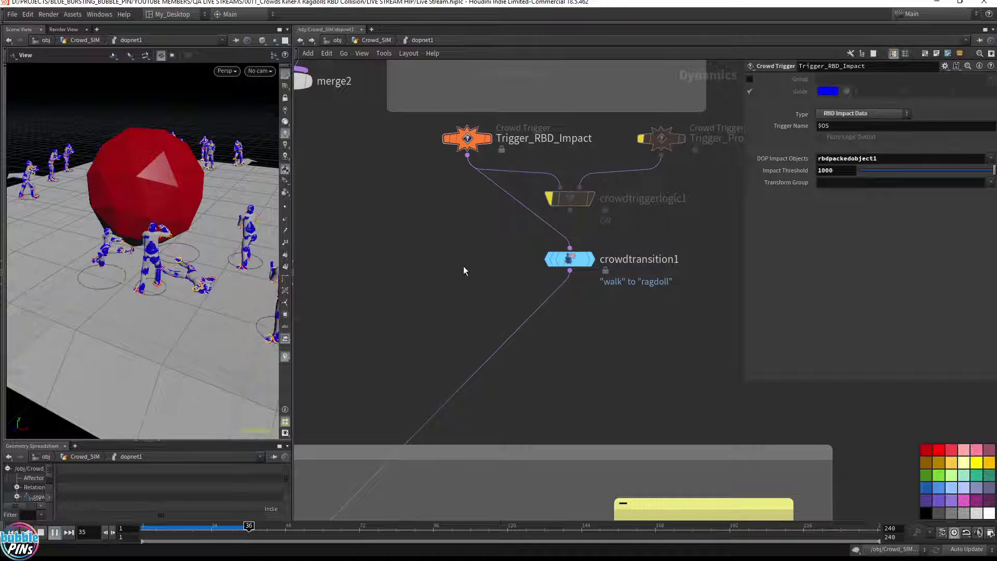
key("ctrl+Up")
Compare the RBD Ragdoll settings of the ragdoll and walk crowd states.
scroll(423, 243, "down", 3)
middle_click_drag(435, 215, 536, 340)
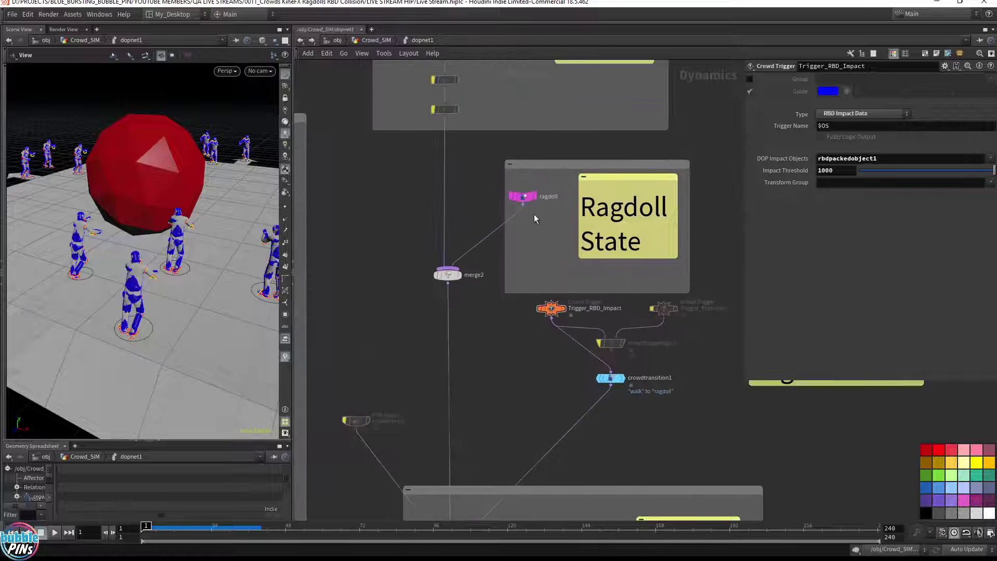
left_click_drag(537, 223, 514, 179)
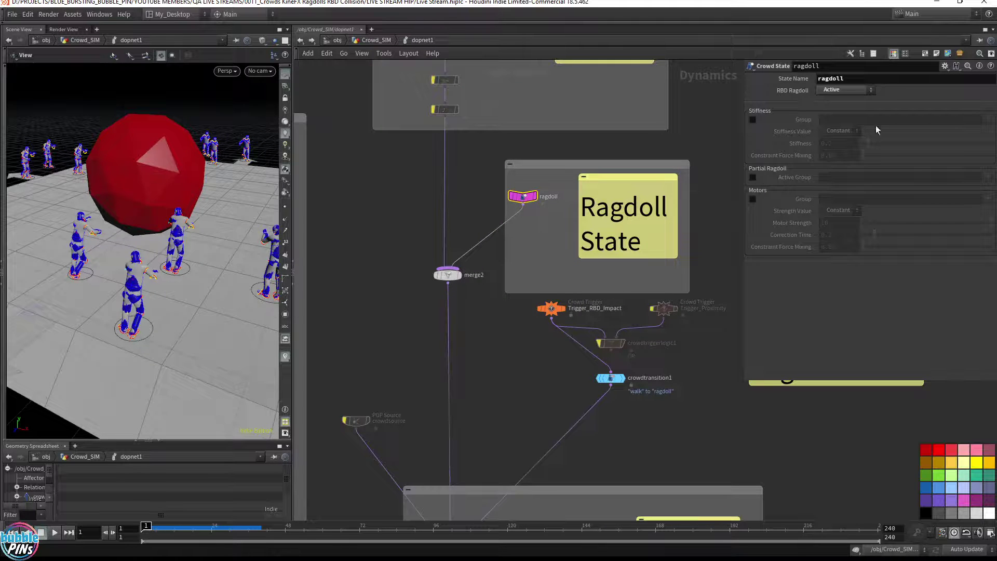
scroll(575, 267, "down", 3)
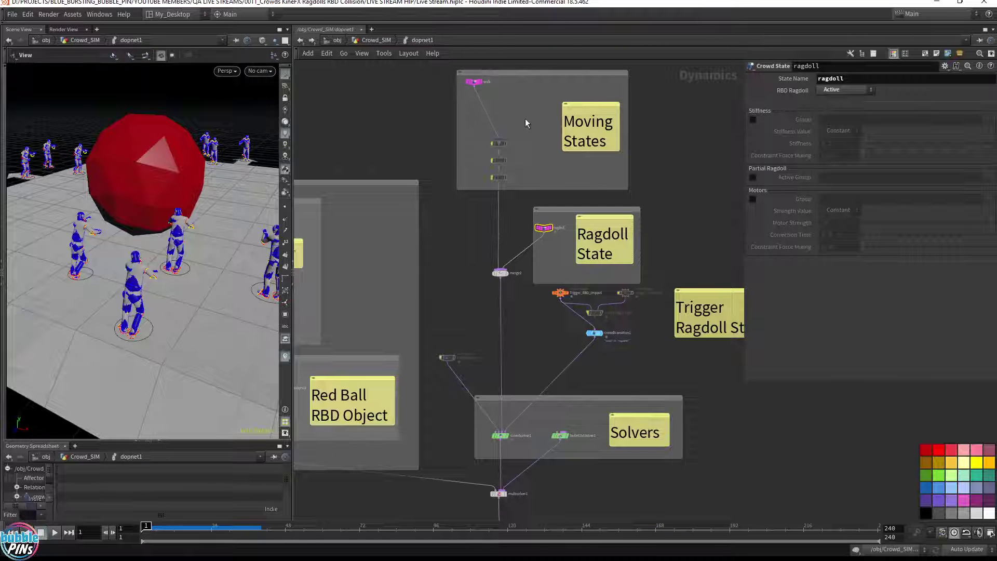
left_click_drag(480, 86, 467, 77)
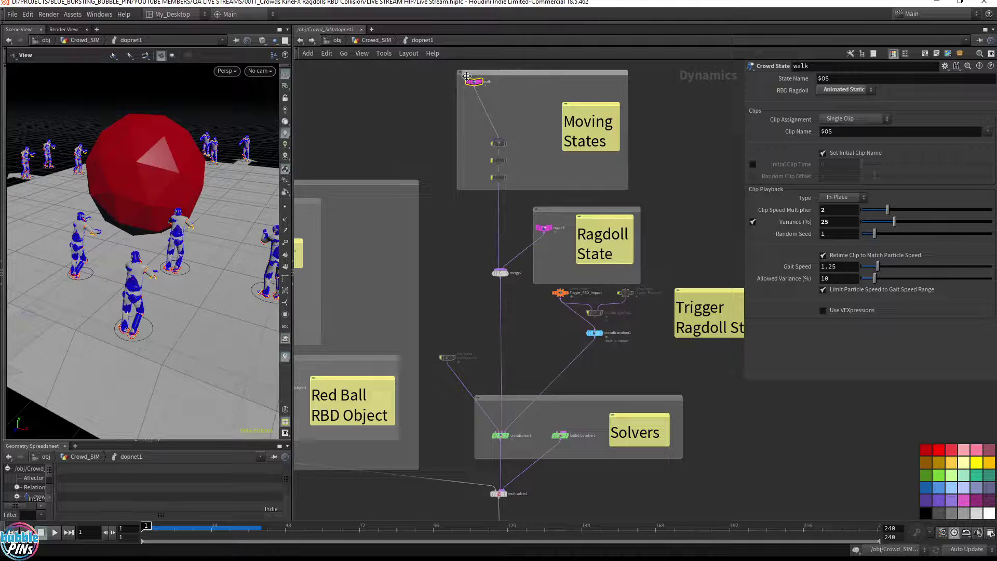
Bypass the walk state in Moving States, play the simulation and return to the first frame.
middle_click_drag(403, 314, 444, 410)
left_click(523, 149)
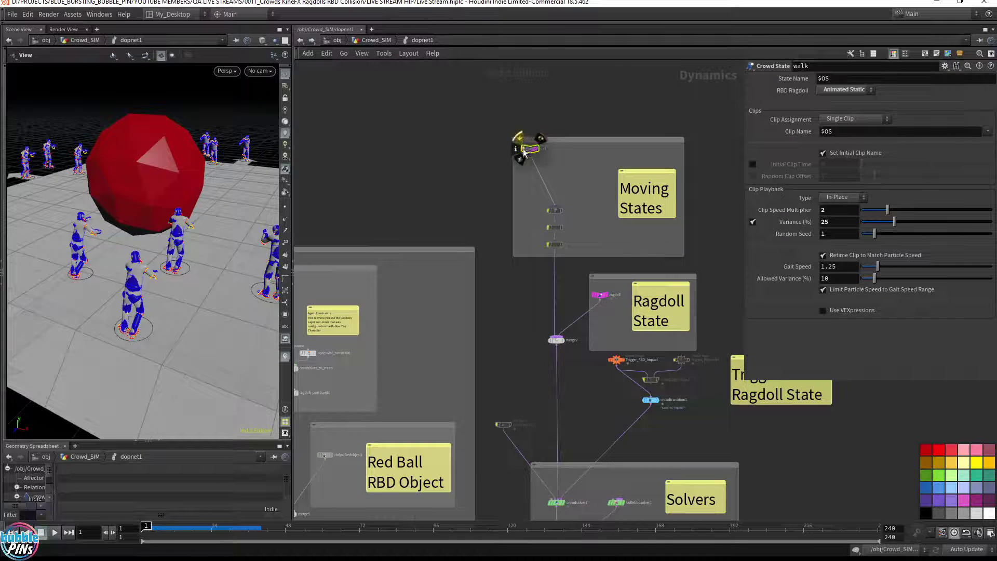
key("Up")
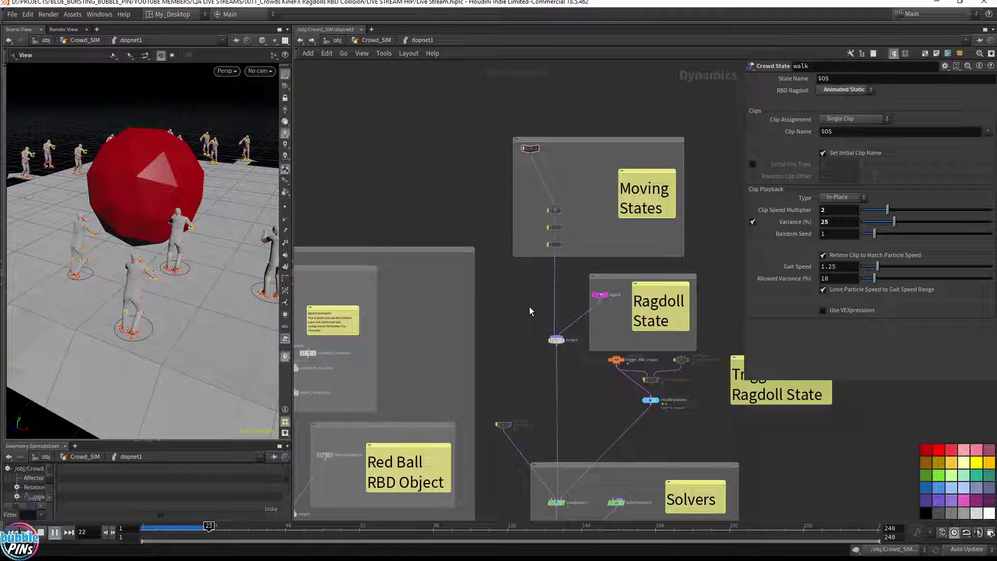
key("ctrl+Up")
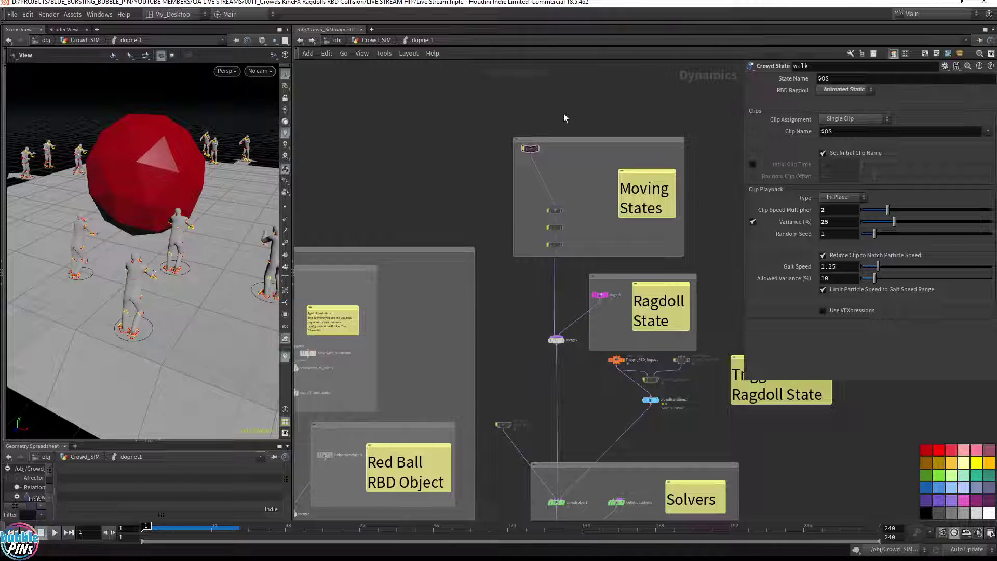
Leave the current DOP network, make dopnet1_FAIL the displayed network in Crowd_SIM and open it.
left_click(373, 40)
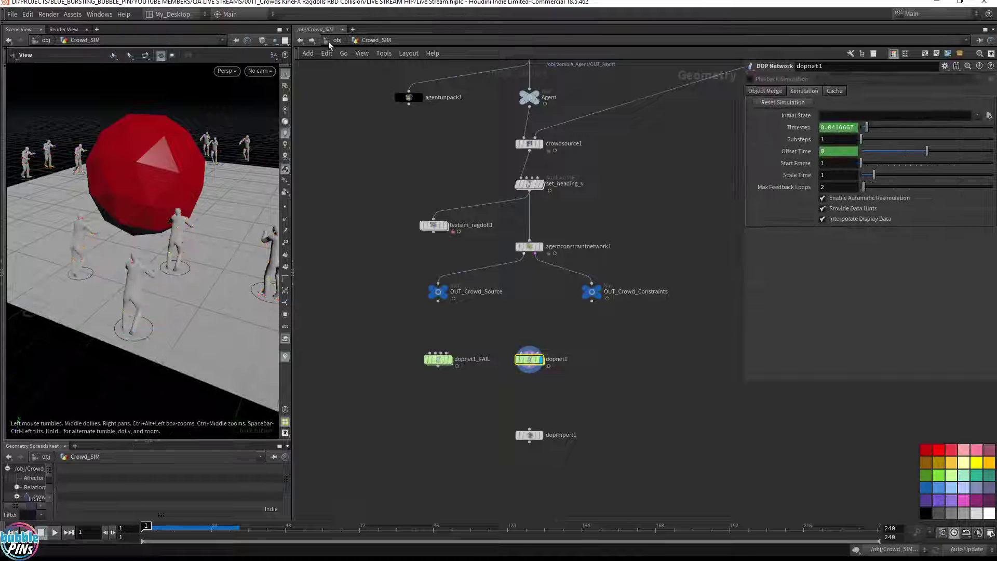
left_click(337, 40)
double_click(456, 336)
left_click(448, 360)
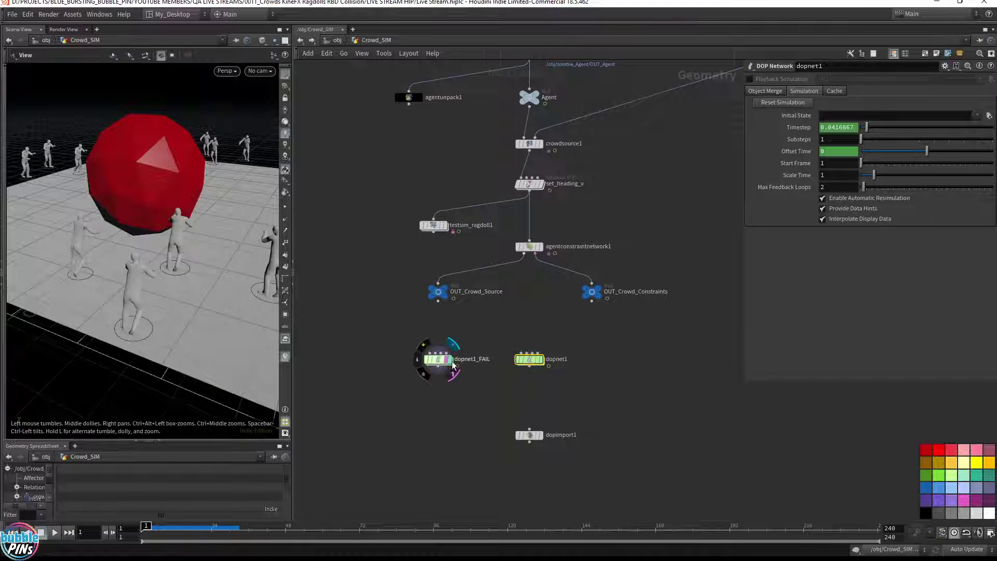
double_click(437, 360)
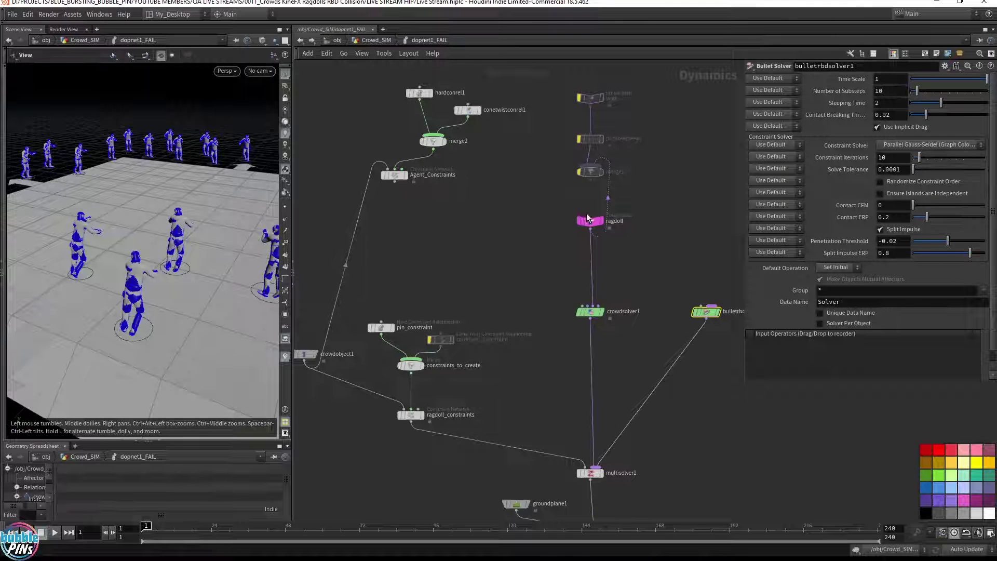
Re-enable walk, popsteerseek1 and merge1, and wire merge1 into crowdsolver1 in place of the ragdoll state's direct connection.
left_click_drag(587, 217, 686, 172)
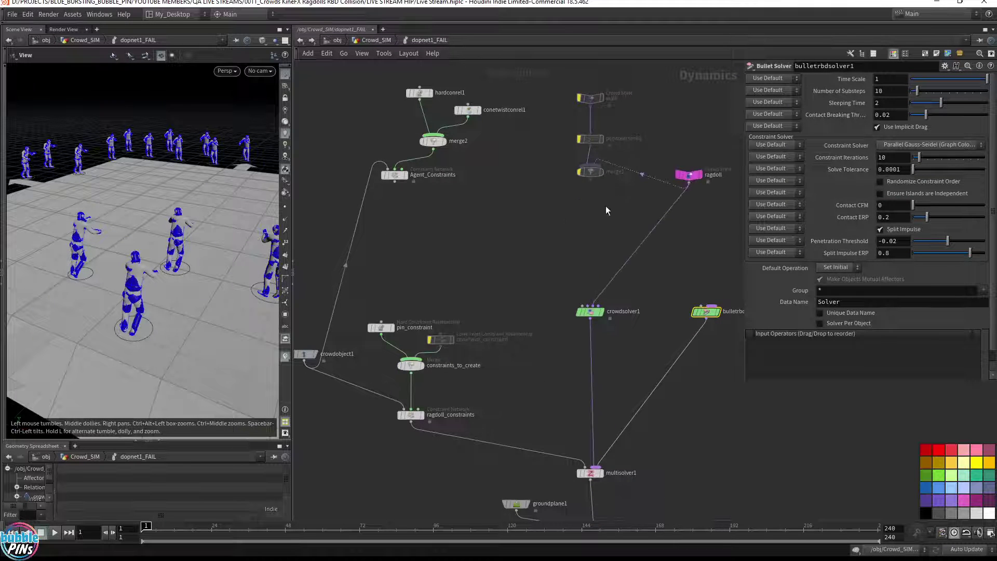
left_click_drag(594, 173, 594, 194)
left_click_drag(567, 236, 633, 81)
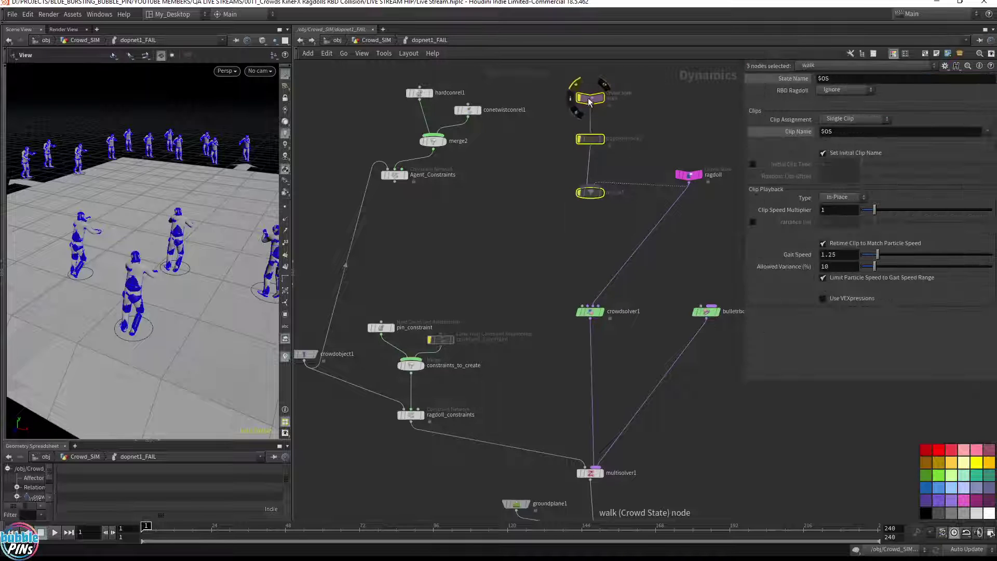
left_click(580, 99)
left_click(529, 176)
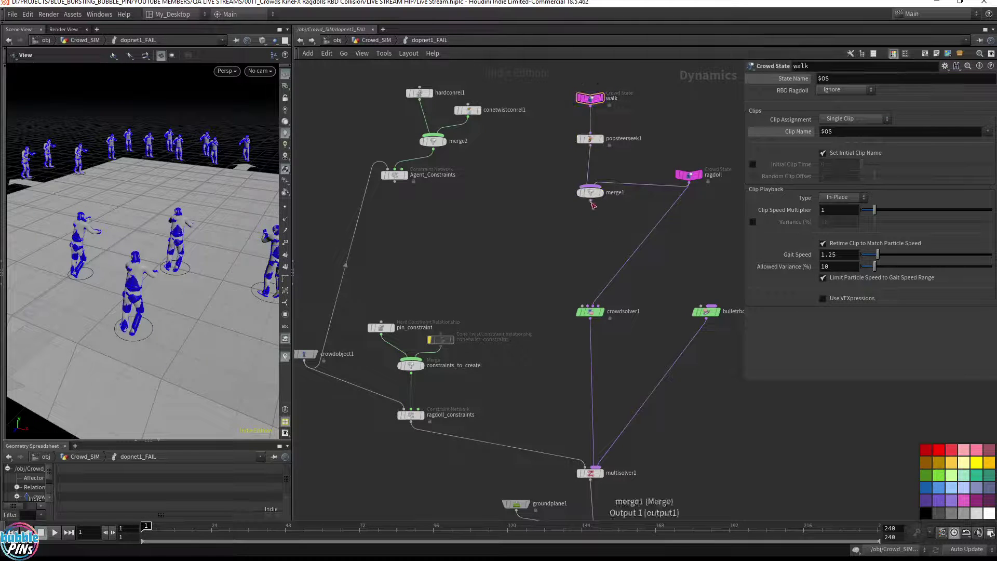
left_click_drag(591, 201, 592, 305)
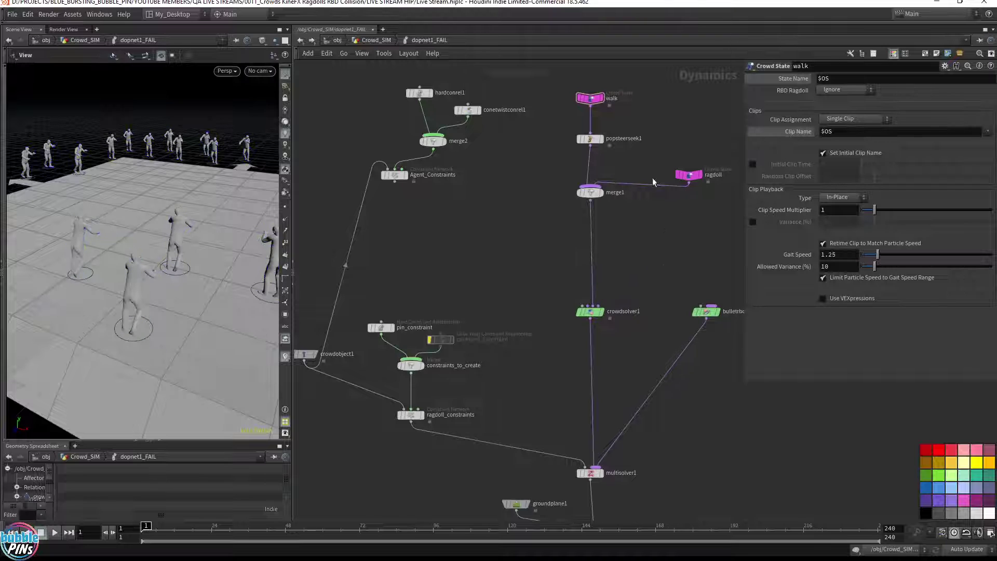
left_click_drag(600, 190, 591, 225)
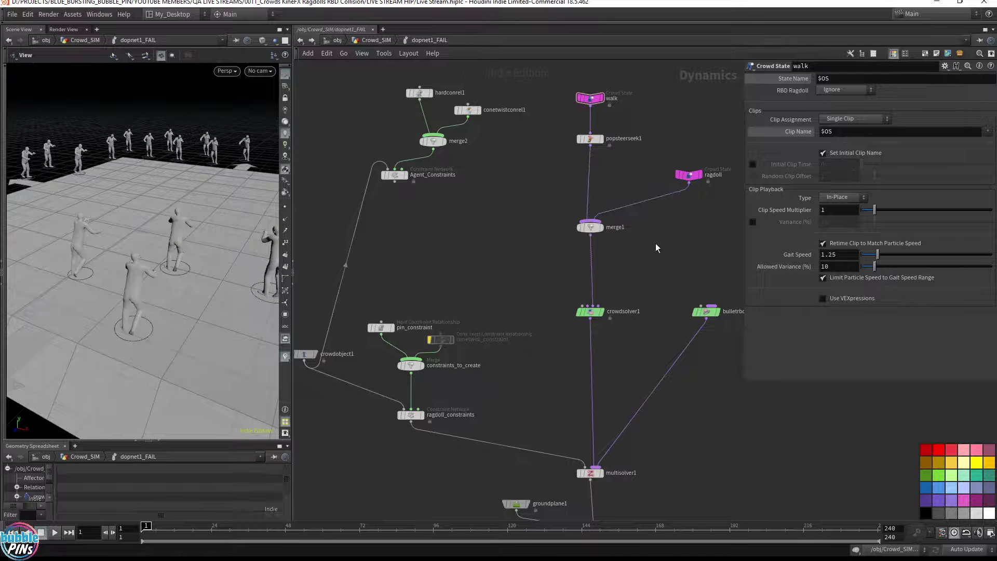
Delete the Agent_Constraints network together with its hardconrel1, conetwistconrel1 and merge2 nodes.
middle_click_drag(656, 248, 626, 237)
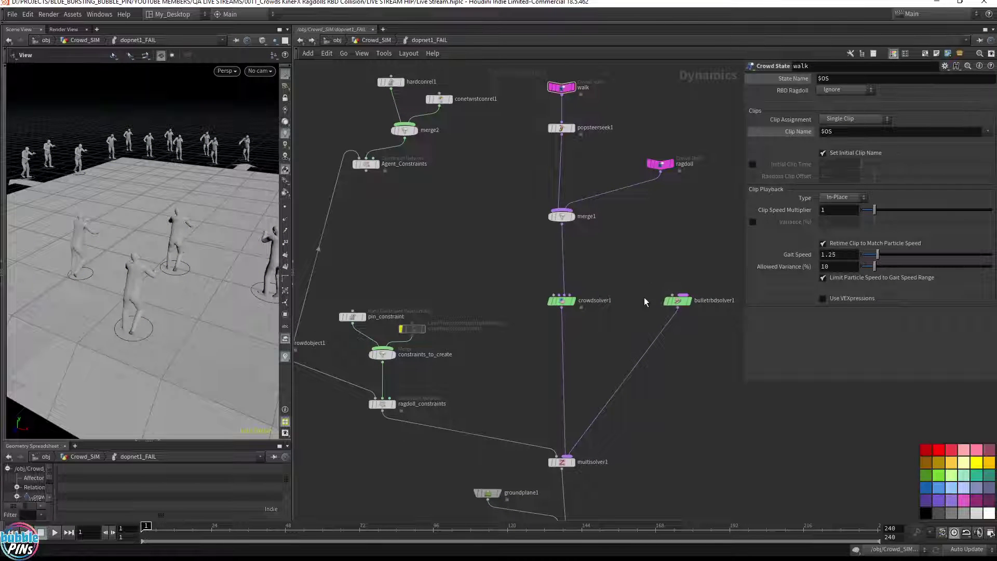
middle_click_drag(422, 252, 503, 240)
left_click_drag(523, 167, 357, 64)
key("Delete")
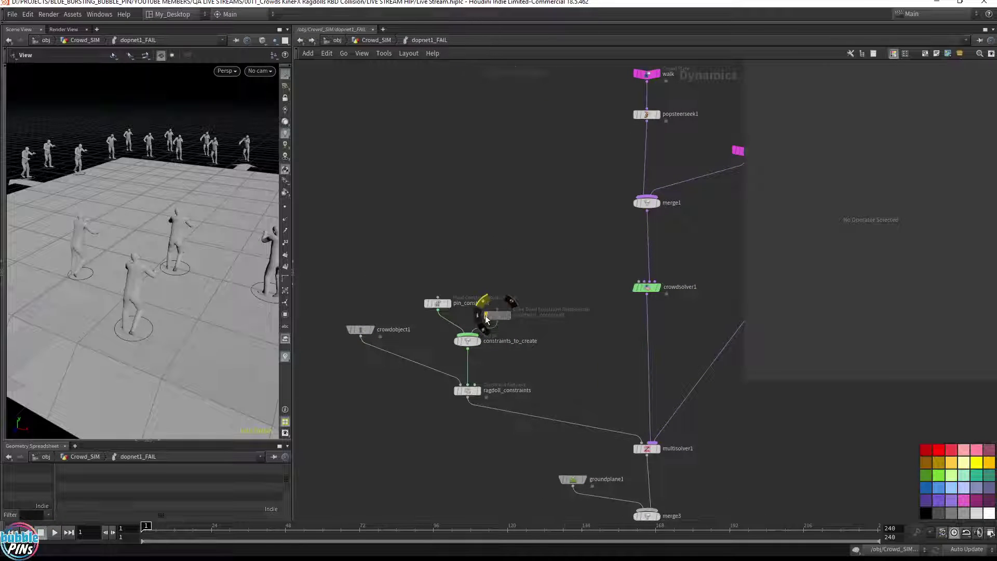
Re-enable the conetwist_constraint node, play the crowd simulation and stop it after inspecting the agents.
left_click(487, 316)
key("Up")
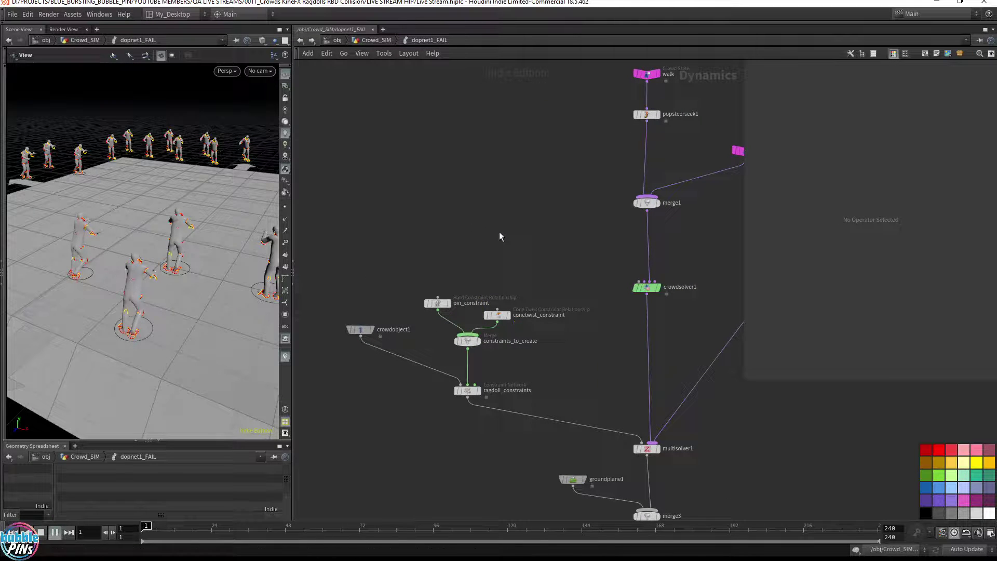
left_click_drag(249, 234, 155, 218)
middle_click_drag(155, 218, 131, 220)
right_click_drag(131, 220, 99, 217)
key("Up")
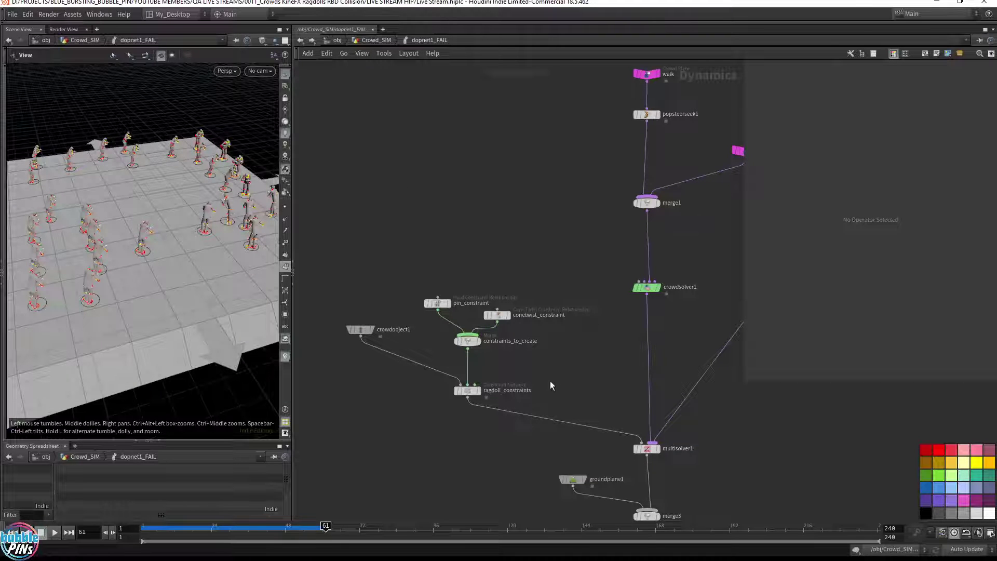
Examine the crowdsolver1 parameters and the data and guide options of conetwist_constraint.
middle_click_drag(588, 195, 506, 191)
left_click_drag(514, 219, 587, 183)
left_click_drag(514, 253, 568, 301)
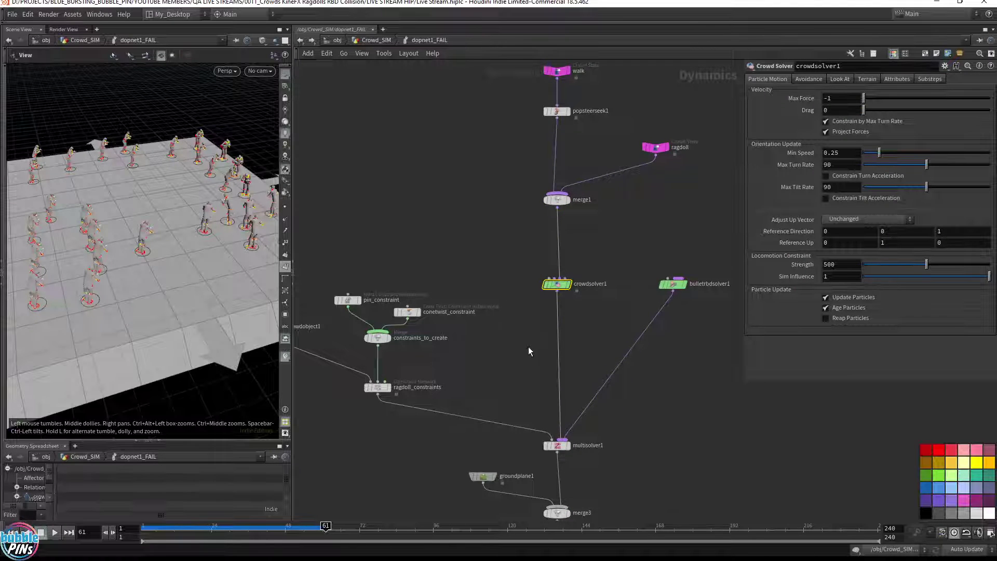
middle_click_drag(528, 347, 560, 295)
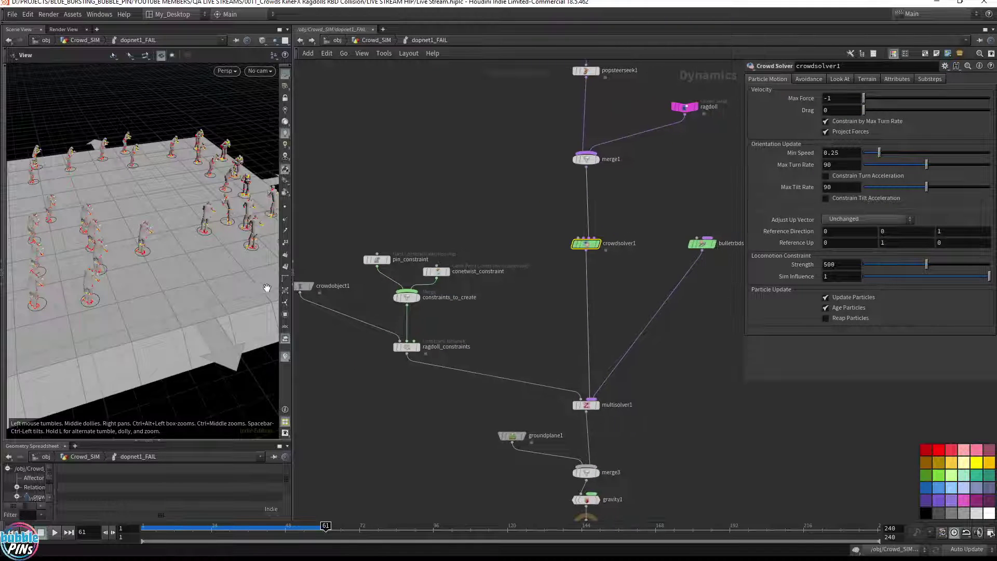
left_click_drag(346, 229, 436, 285)
left_click(819, 79)
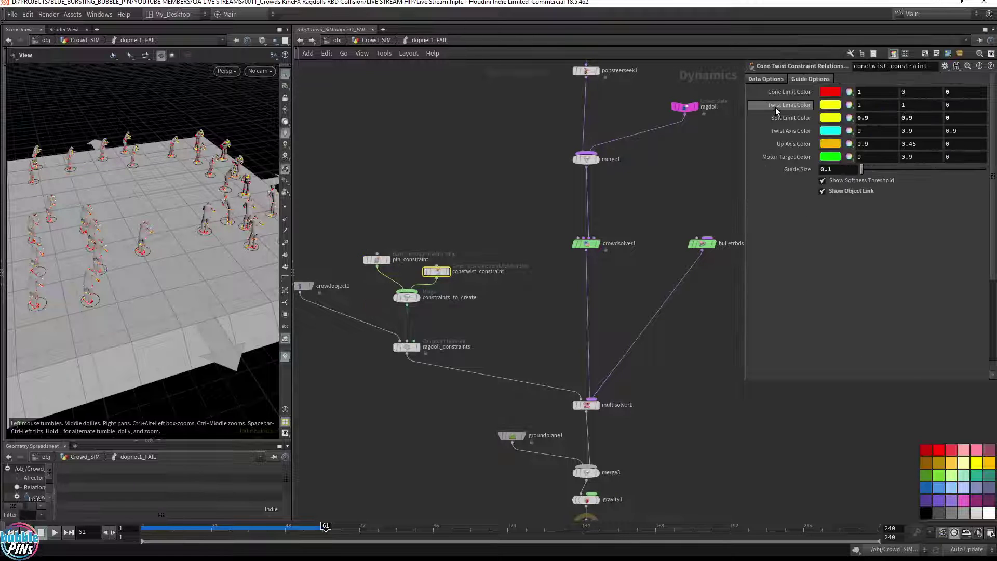
left_click(777, 79)
left_click(809, 78)
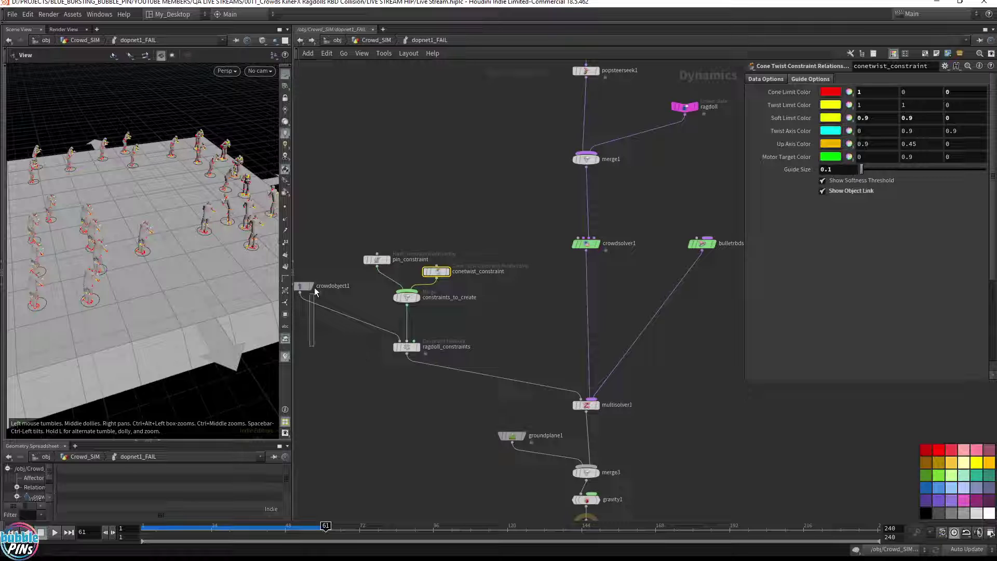
Return to the first frame and turn off Display Geometry on crowdobject1, leaving Enable Ragdoll Data on.
left_click_drag(315, 292, 315, 291)
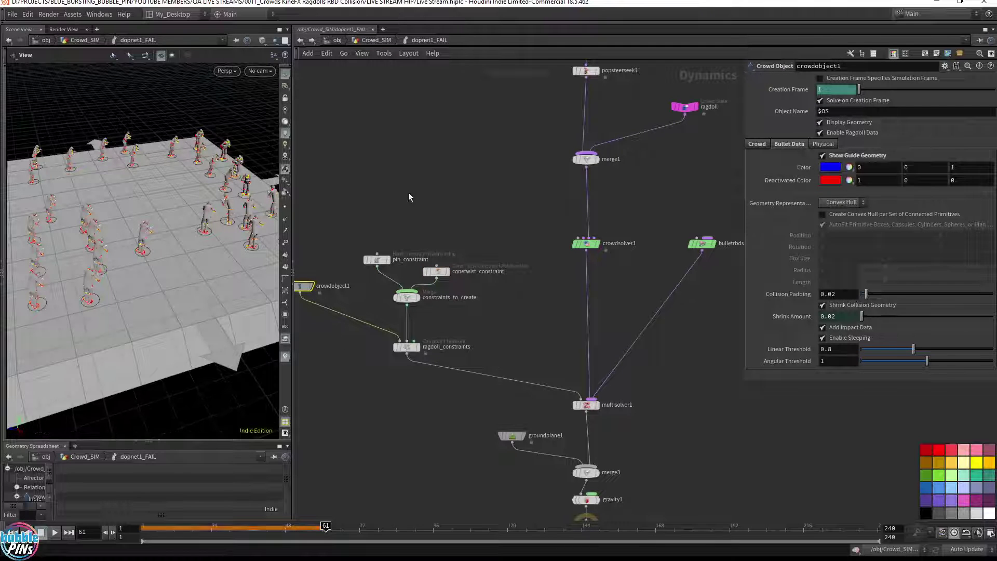
key("w")
key("w")
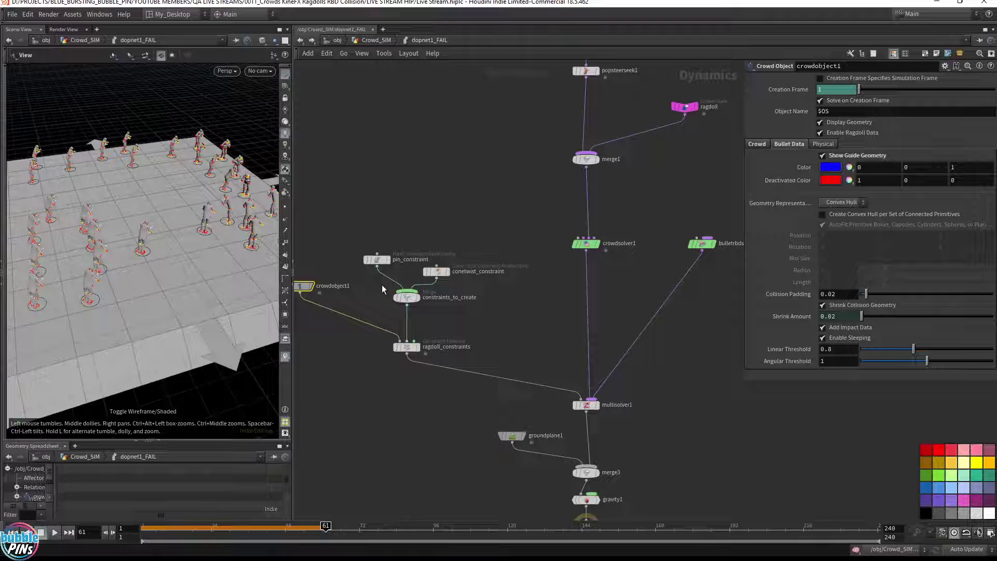
key("ctrl+Up")
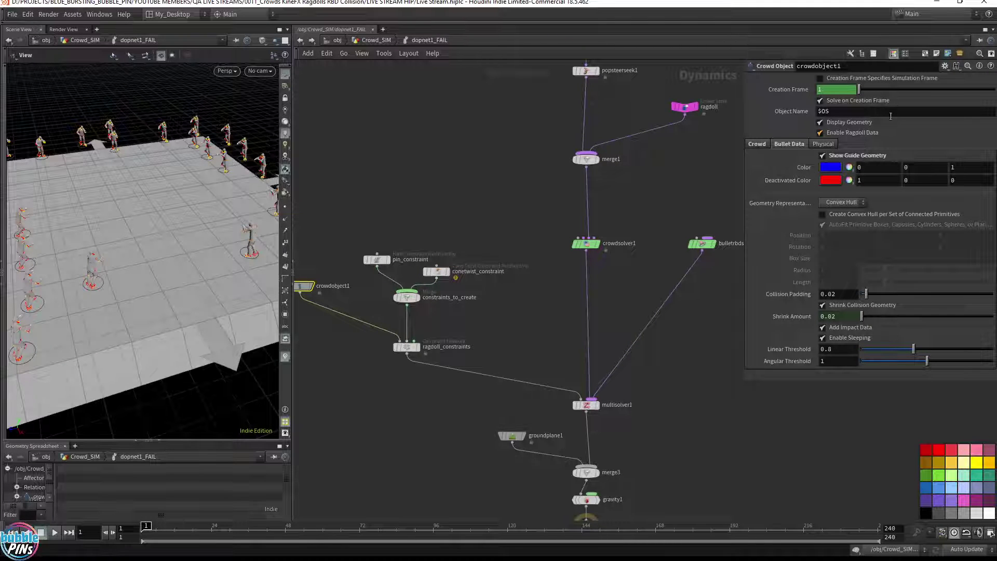
left_click(845, 123)
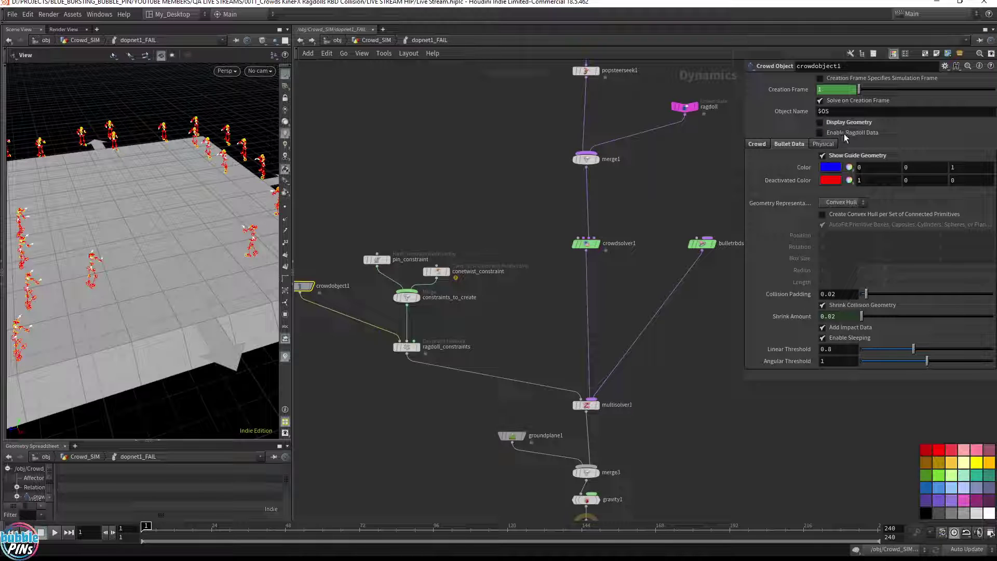
left_click(844, 133)
left_click(757, 144)
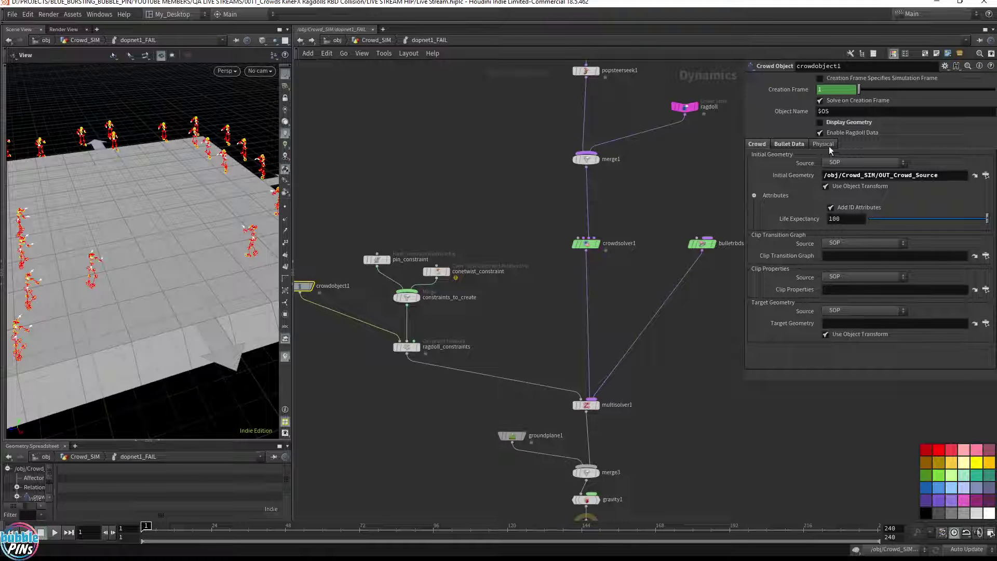
Review crowdobject1's Bullet and crowd source settings, play the simulation and return to the first frame.
left_click(783, 144)
left_click(756, 145)
key("Up")
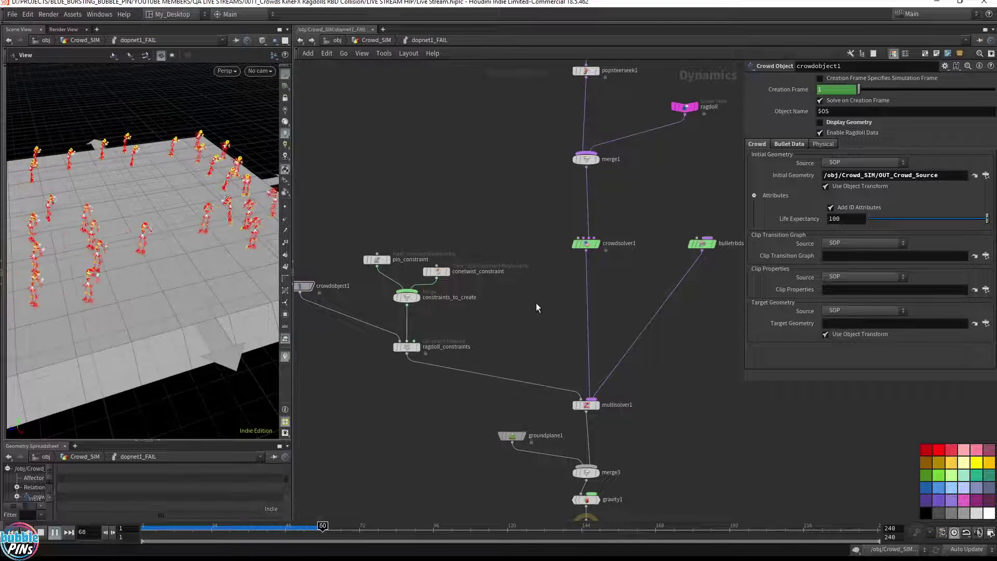
key("ctrl+Up")
Leave dopnet1_FAIL, make dopnet1 the displayed network in Crowd_SIM and open it.
left_click(376, 40)
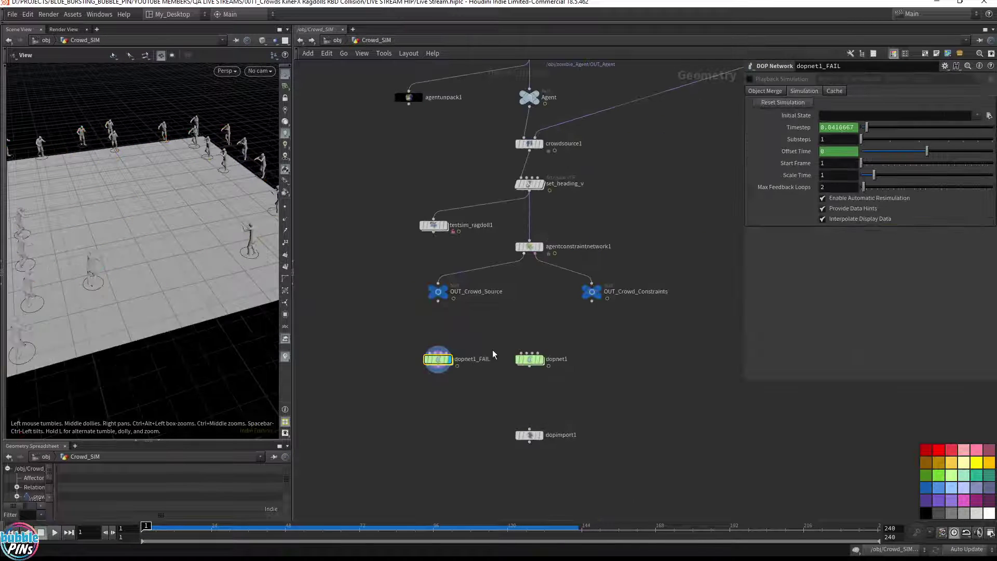
left_click_drag(397, 340, 513, 395)
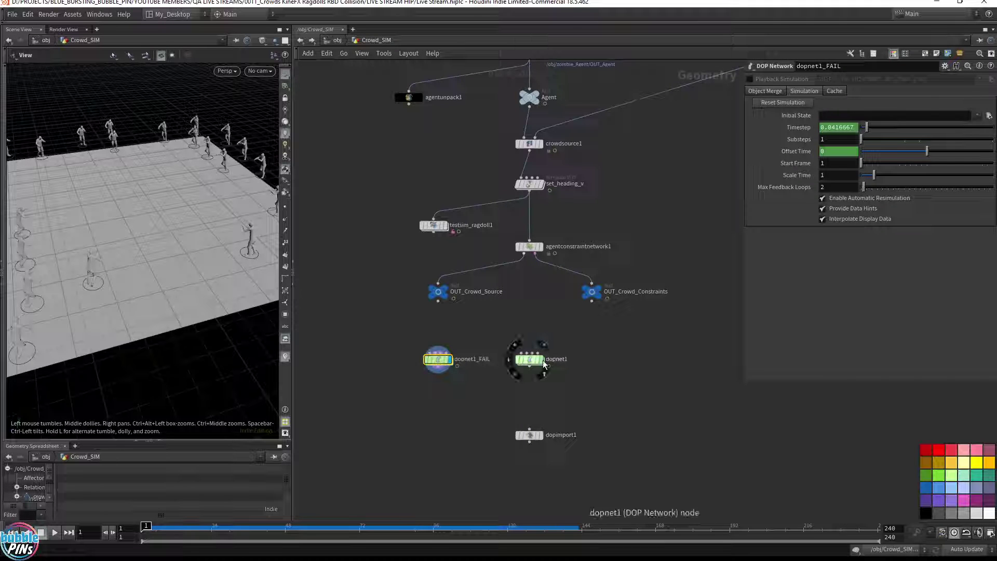
double_click(535, 364)
mouse_move(196, 223)
left_mouse_down()
mouse_move(167, 238)
mouse_move(195, 223)
left_mouse_up()
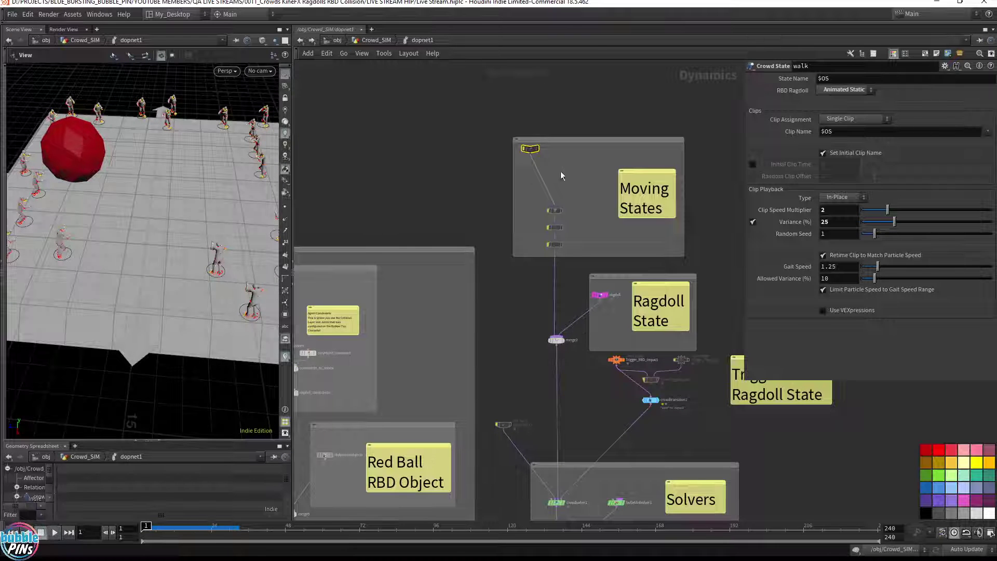
Re-enable the walk, merge1, popsteerobstacle1 and popsteerseek1 nodes in Moving States, play the simulation and stop at frame 17.
left_click_drag(498, 311, 562, 97)
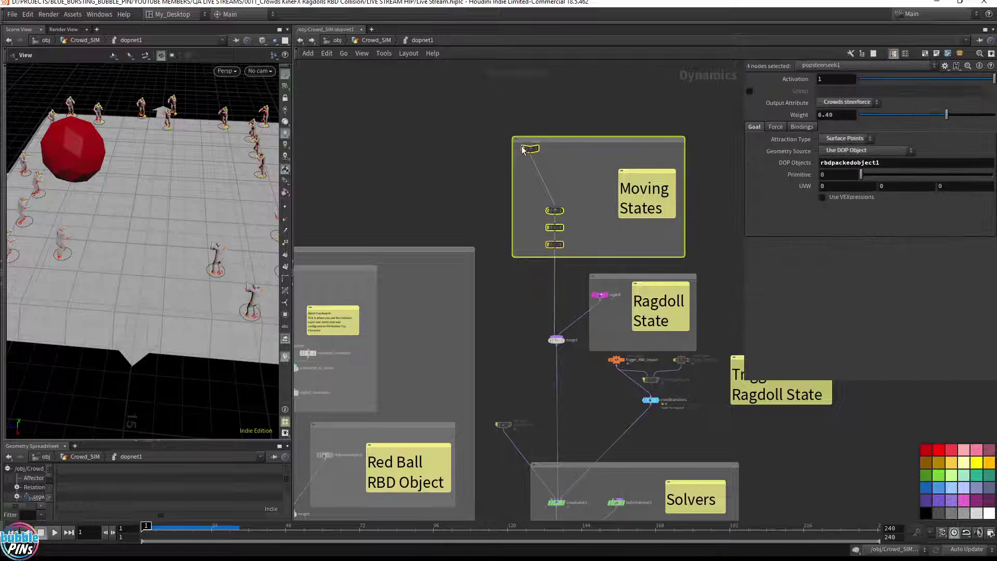
left_click(483, 161)
key("Up")
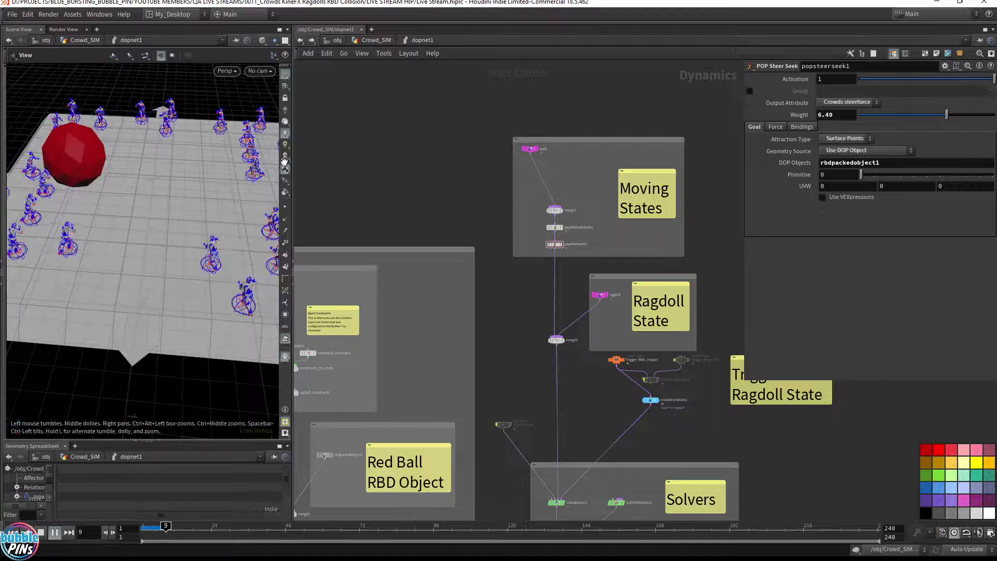
key("Up")
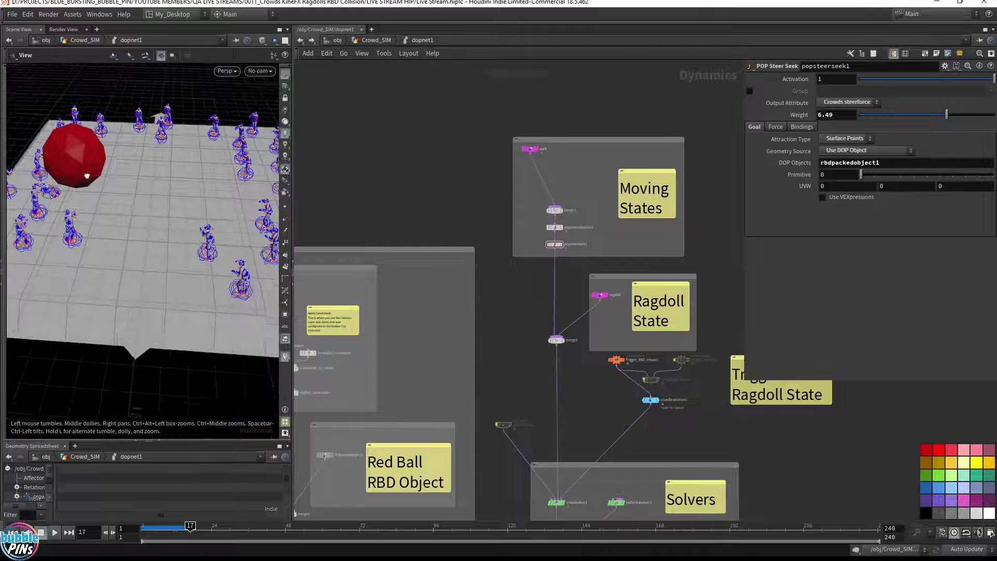
Examine an agent near the red ball, the ragdoll state's settings and the object, solver and static geometry branches of dopnet1.
middle_click_drag(86, 176, 205, 186)
scroll(606, 312, "up", 3)
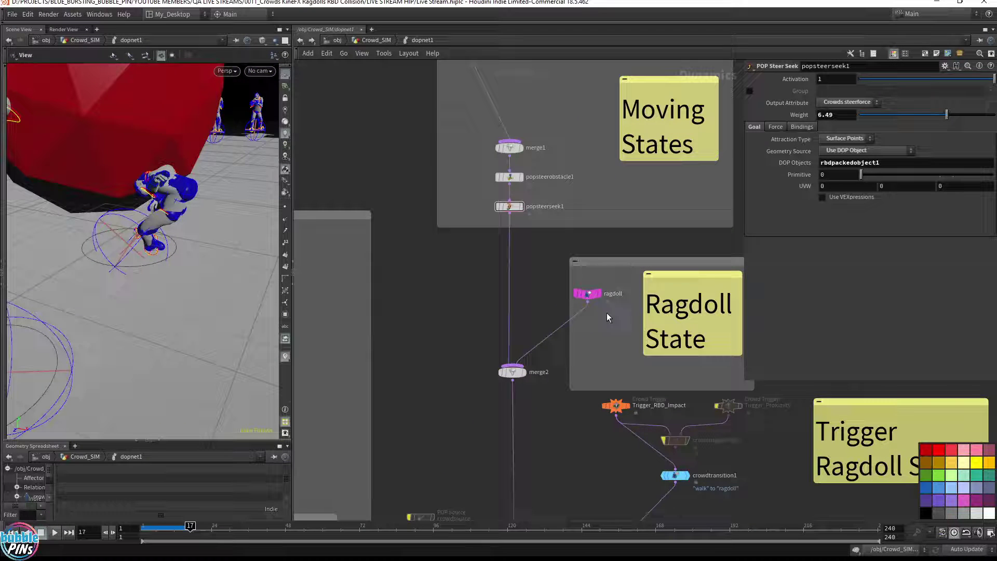
left_click(589, 285)
scroll(516, 278, "down", 5)
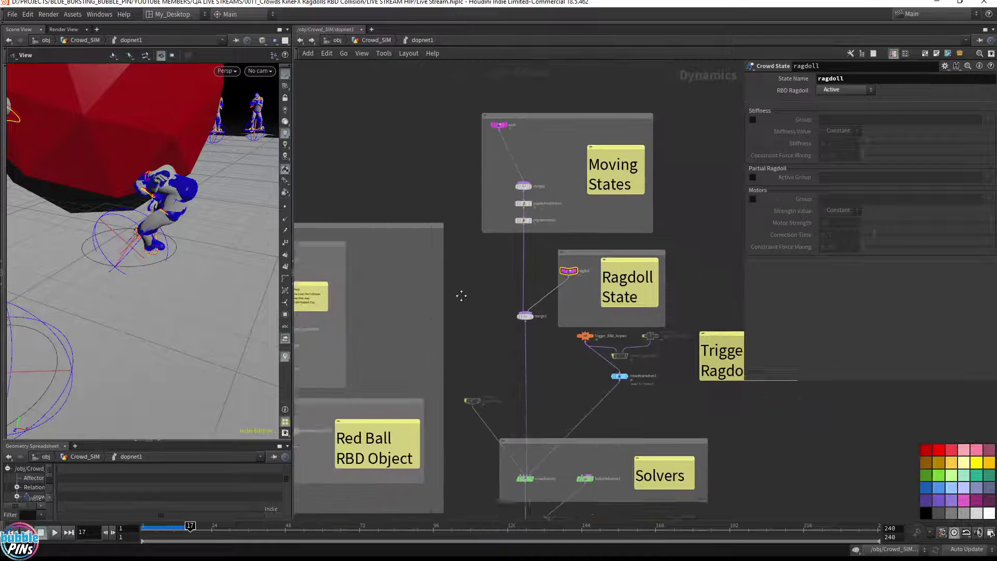
middle_click_drag(461, 294, 584, 173)
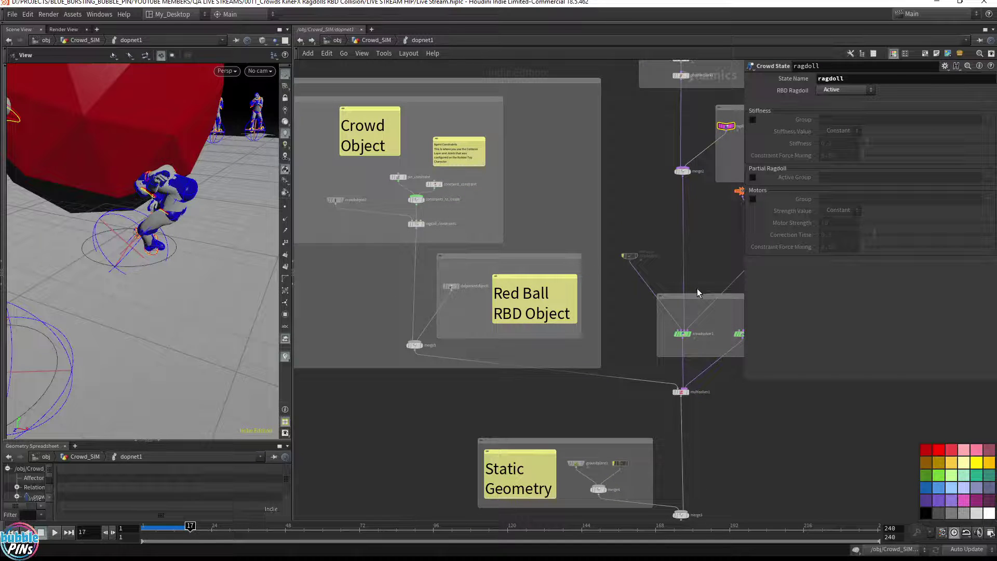
middle_click_drag(698, 289, 617, 208)
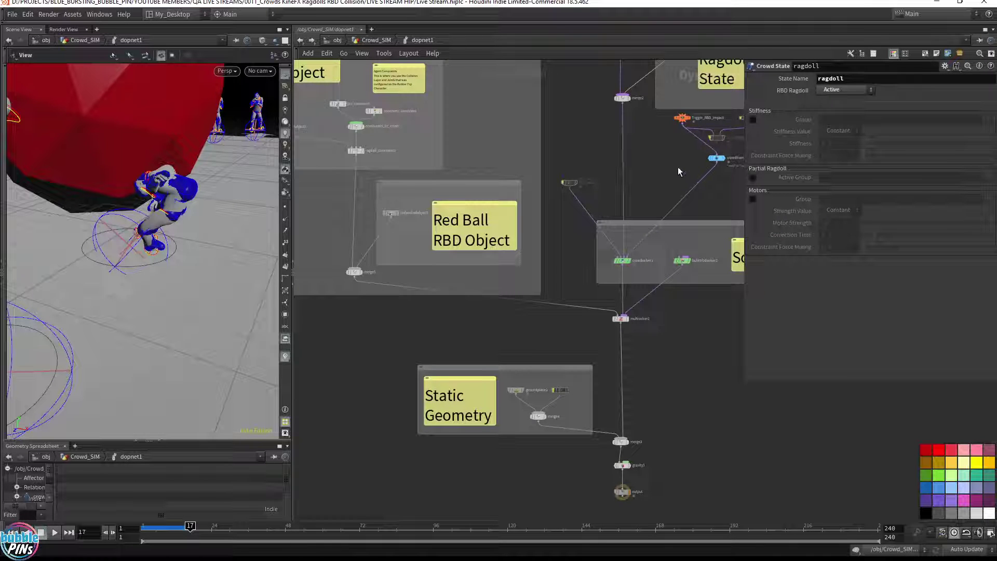
middle_click_drag(648, 168, 558, 201)
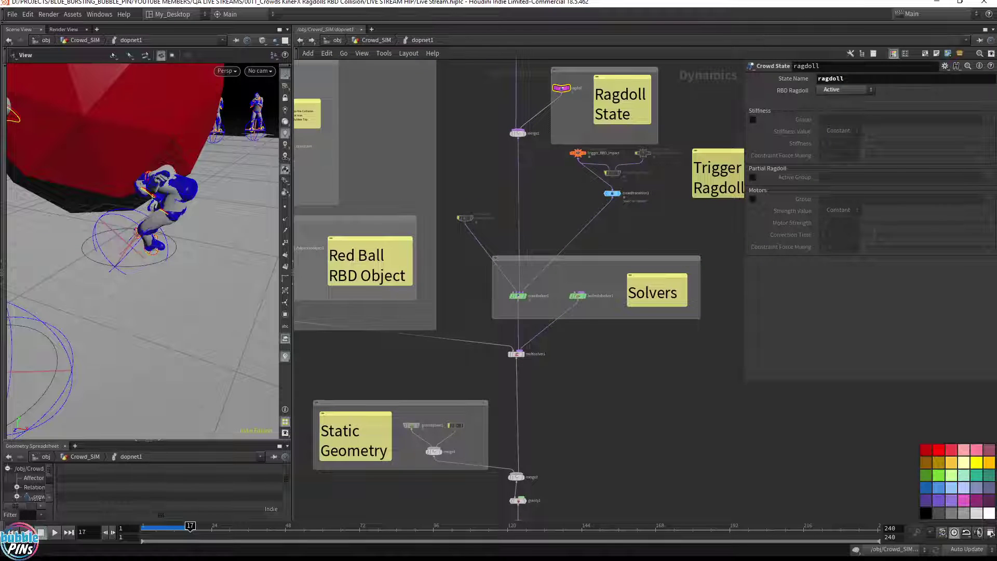
Read the viewers' new messages in the YouTube live chat in Firefox and return to the Houdini network.
key("alt+Tab")
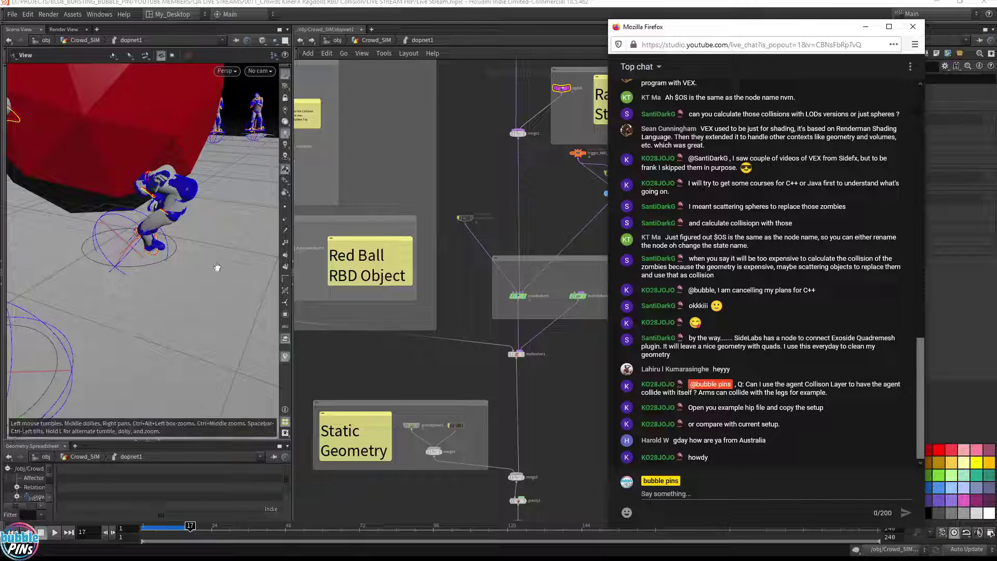
left_click_drag(181, 199, 196, 228)
middle_click_drag(196, 227, 149, 232)
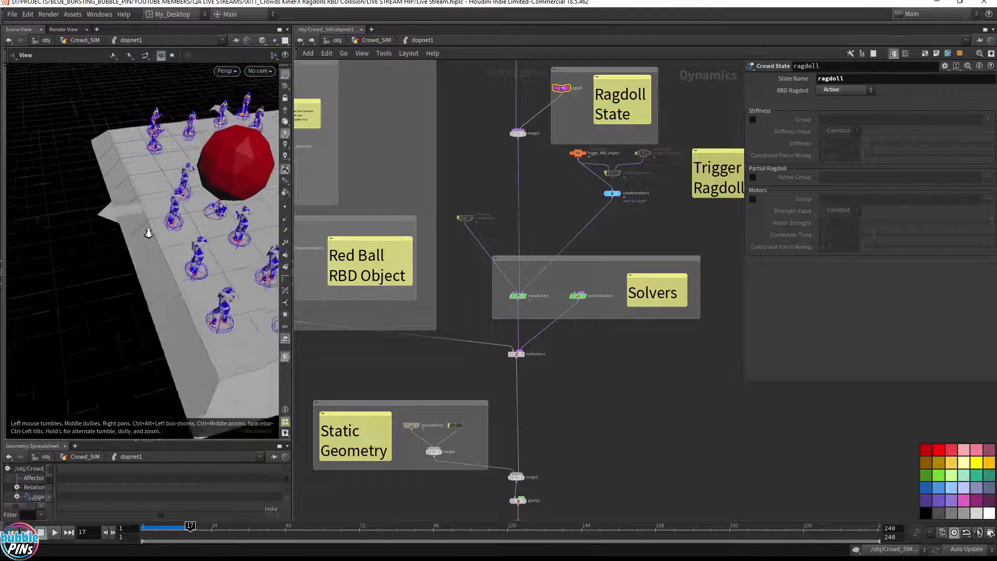
left_click_drag(149, 231, 198, 244)
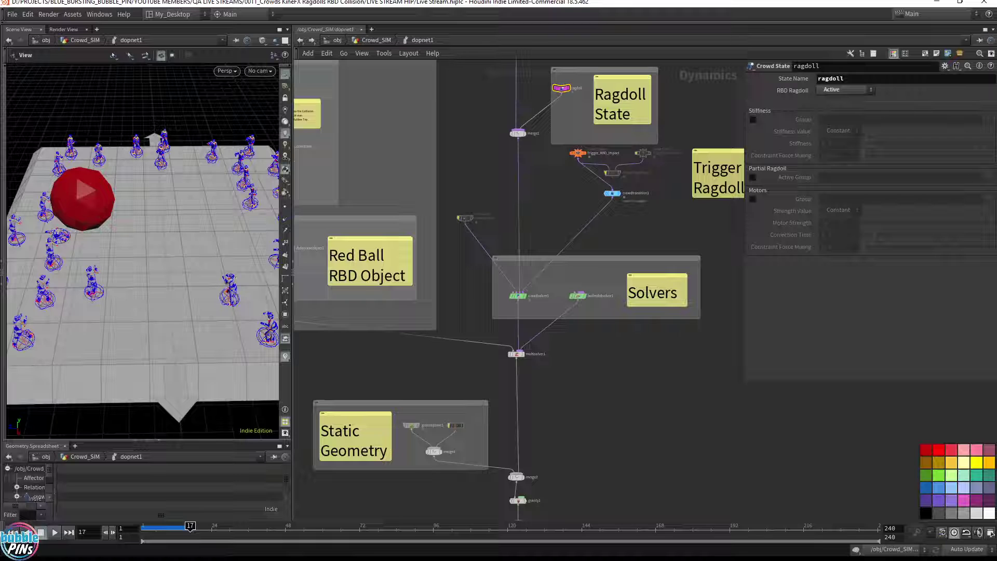
key("alt+Tab")
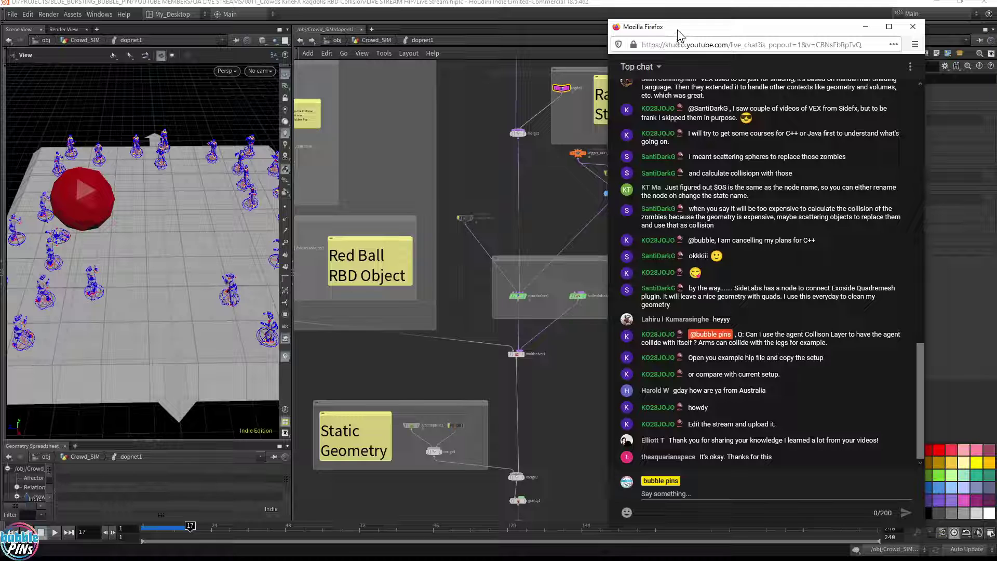
left_click(444, 120)
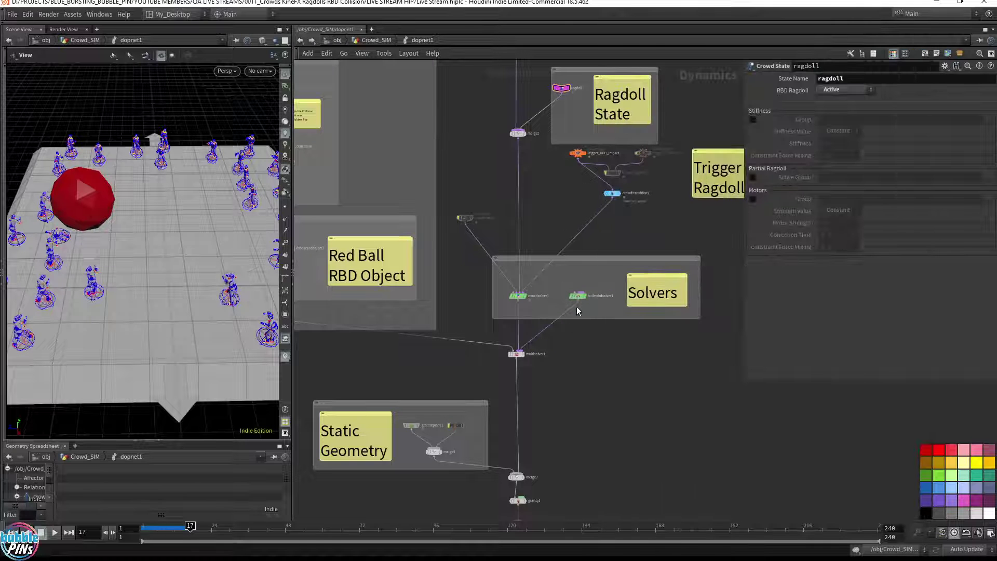
key("alt+Tab")
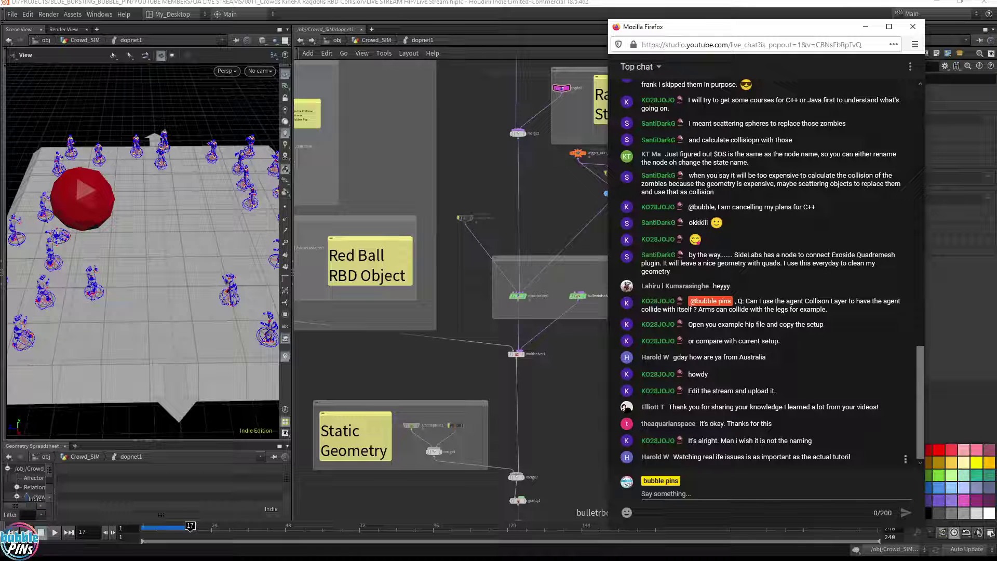
left_click_drag(679, 457, 792, 457)
left_click(815, 452)
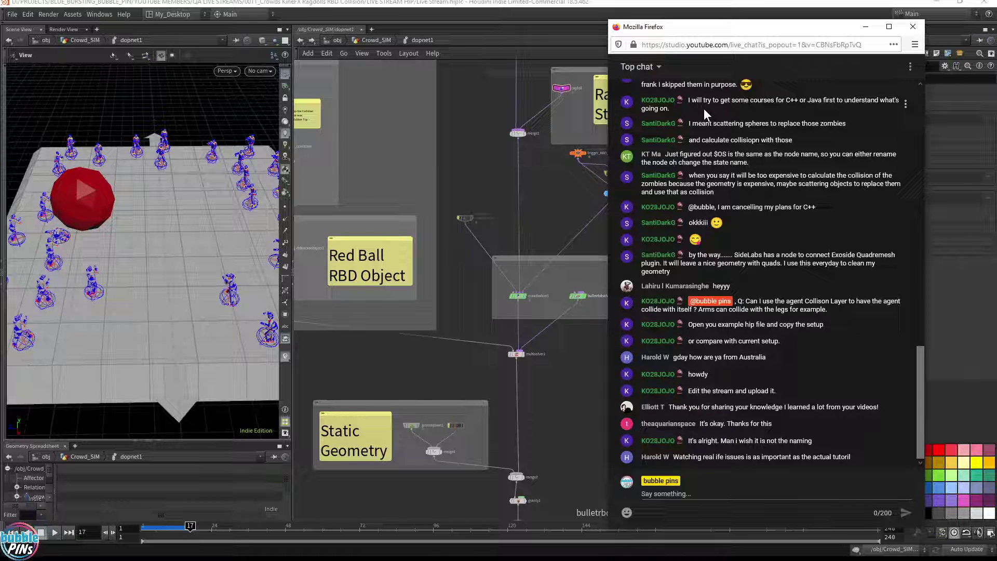
left_click(474, 152)
Leave dopnet1, display testsim_ragdoll1 in Crowd_SIM and open its internal network.
left_click(374, 39)
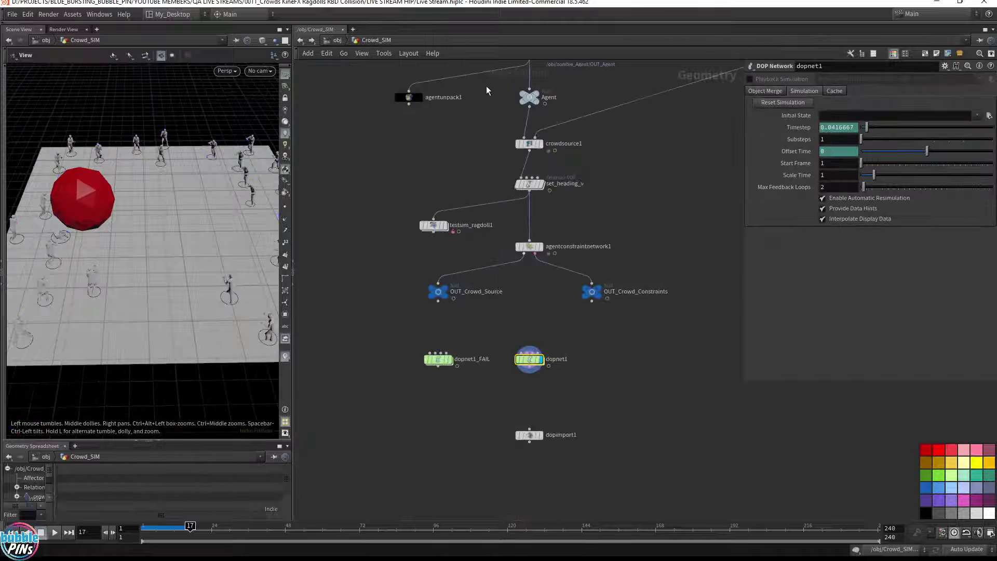
left_click(445, 227)
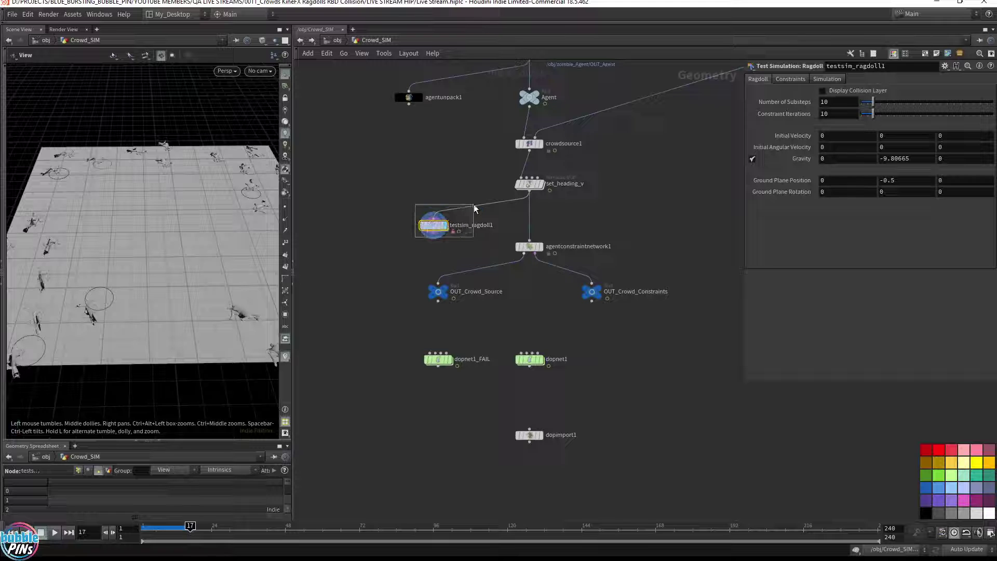
double_click(431, 225)
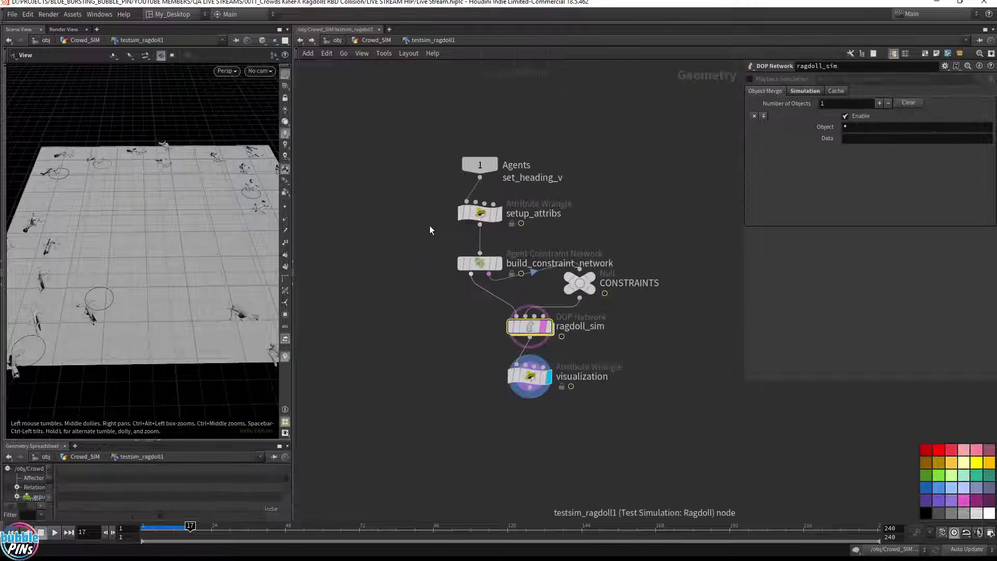
Line up ragdoll_sim and visualization beneath build_constraint_network with more space between them, and select ragdoll_sim.
left_click_drag(451, 438, 487, 371)
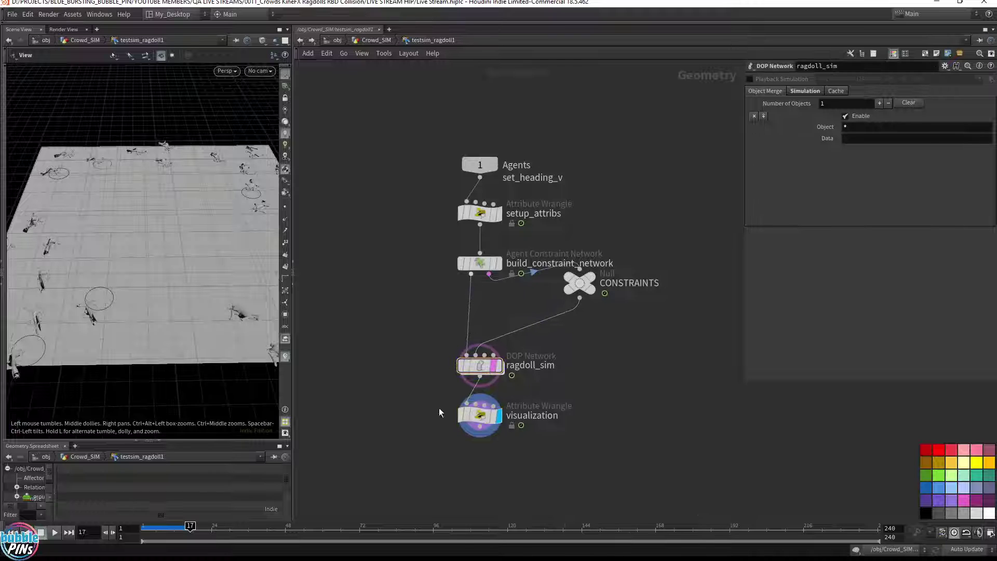
left_click_drag(478, 414, 479, 461)
left_click(478, 370)
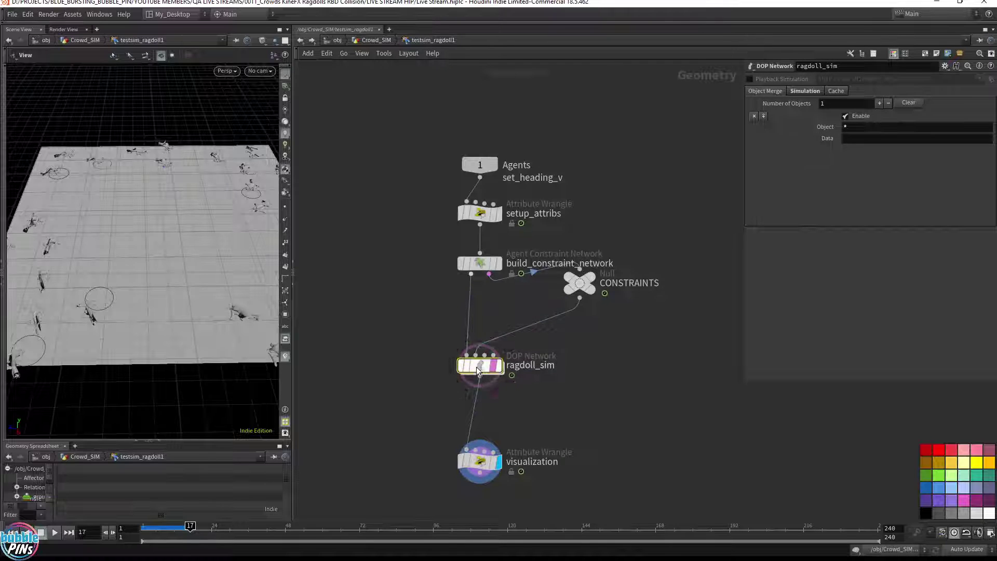
Examine the network inside ragdoll_sim and return to the Crowd_SIM level.
double_click(477, 369)
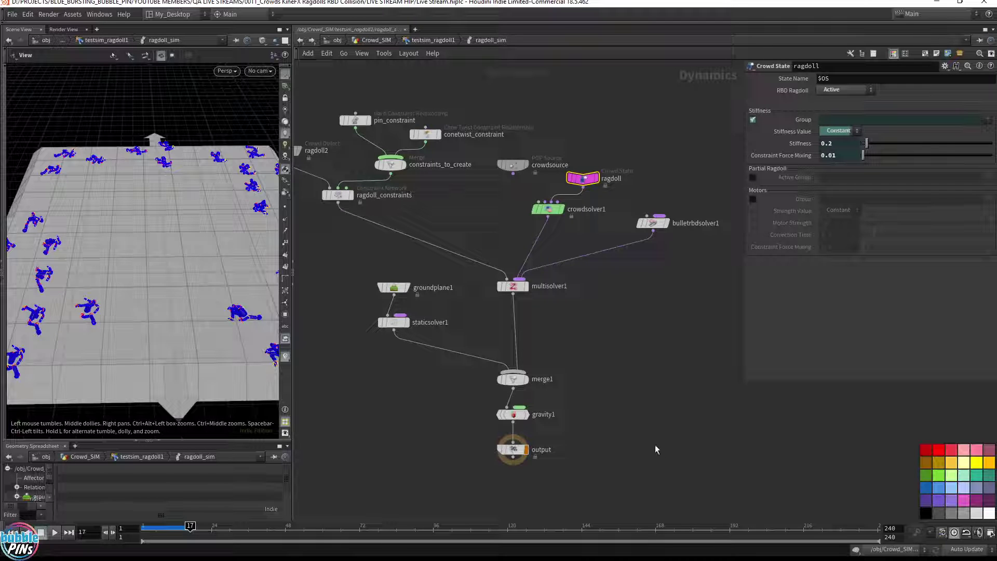
scroll(655, 444, "down", 2)
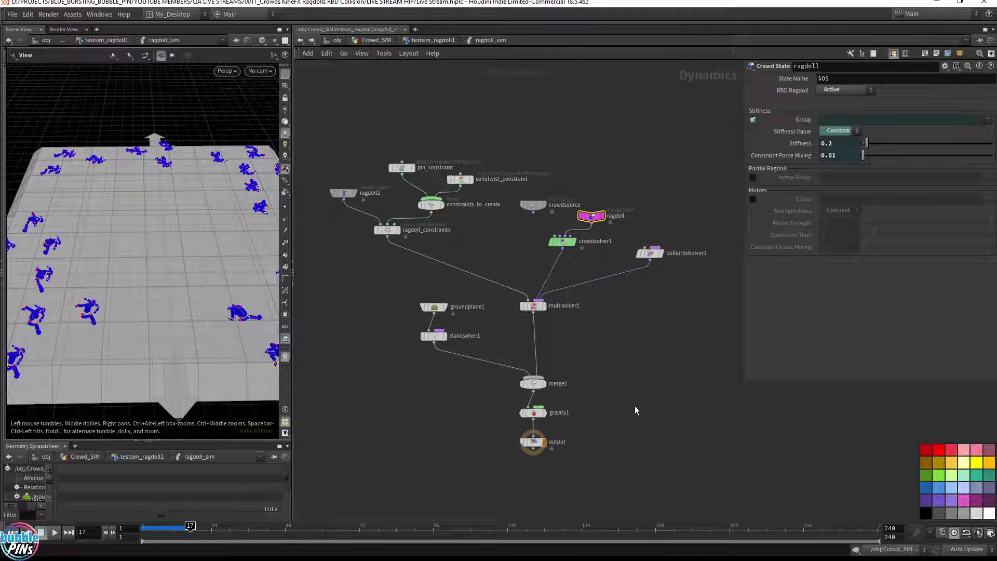
left_click(421, 41)
left_click(383, 41)
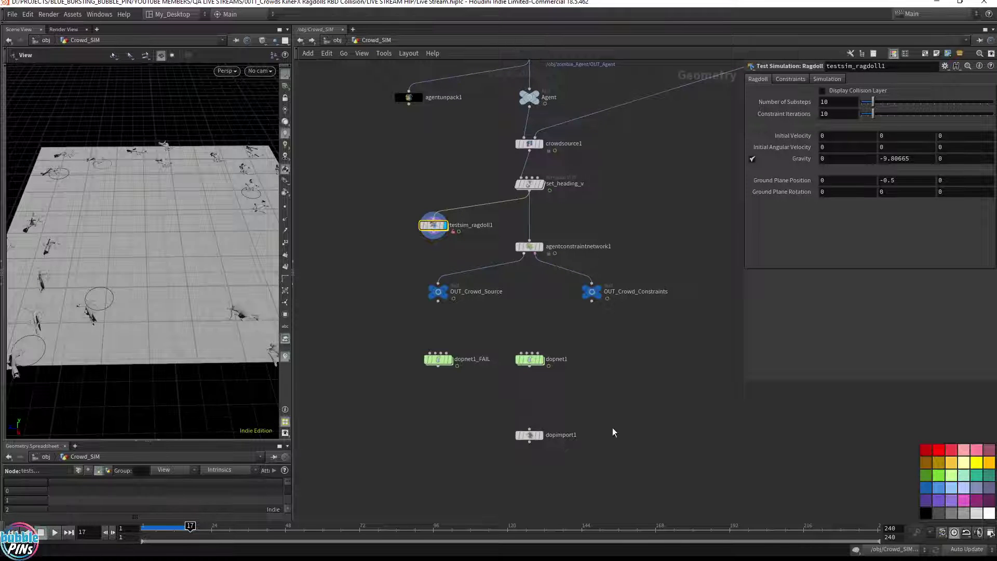
Make room beneath set_heading_v by shifting testsim_ragdoll1 and the constraint and DOP nodes, and add a second Test Simulation: Ragdoll node.
left_click_drag(653, 487, 419, 257)
left_click(440, 248)
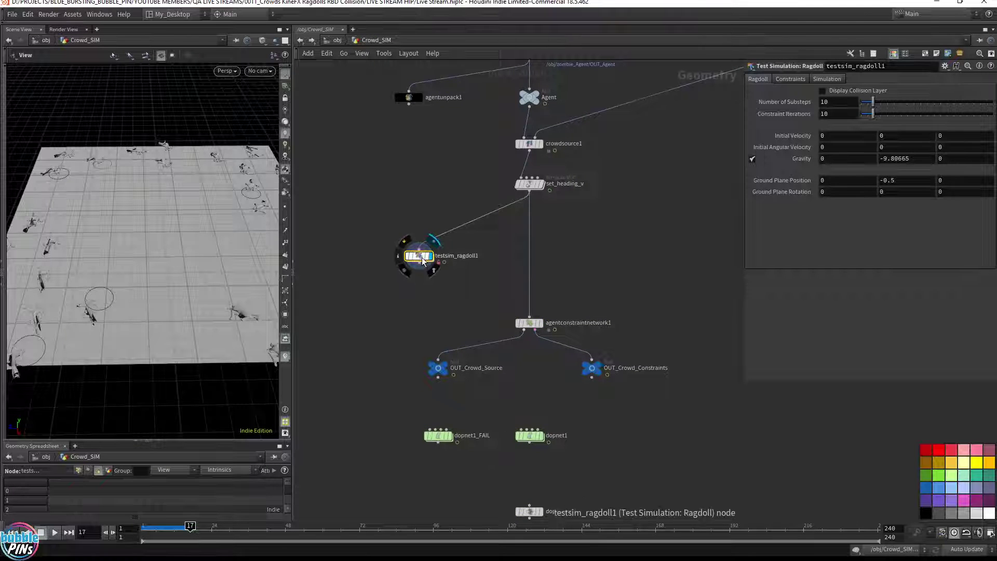
key("Tab")
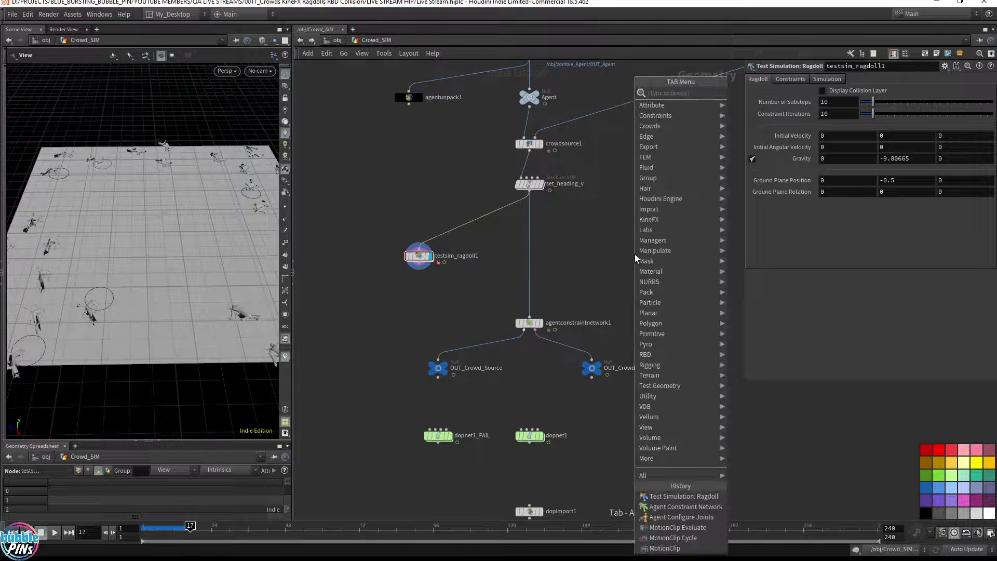
type("test sim")
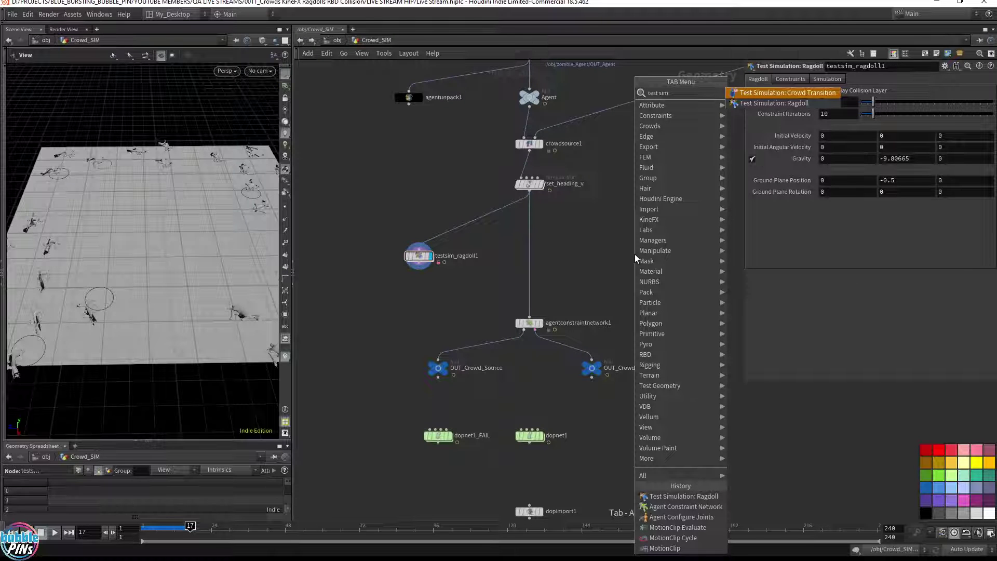
key("Return")
left_click(613, 244)
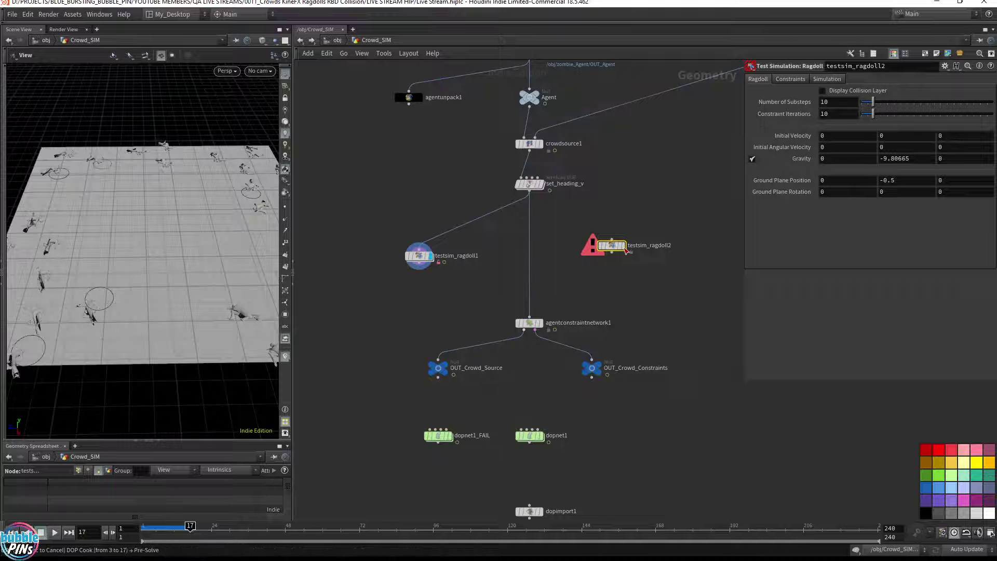
Wire set_heading_v into testsim_ragdoll2, allow editing of its contents, and play the simulation briefly before rewinding to frame 1.
left_click_drag(529, 190, 612, 239)
key("ctrl+Up")
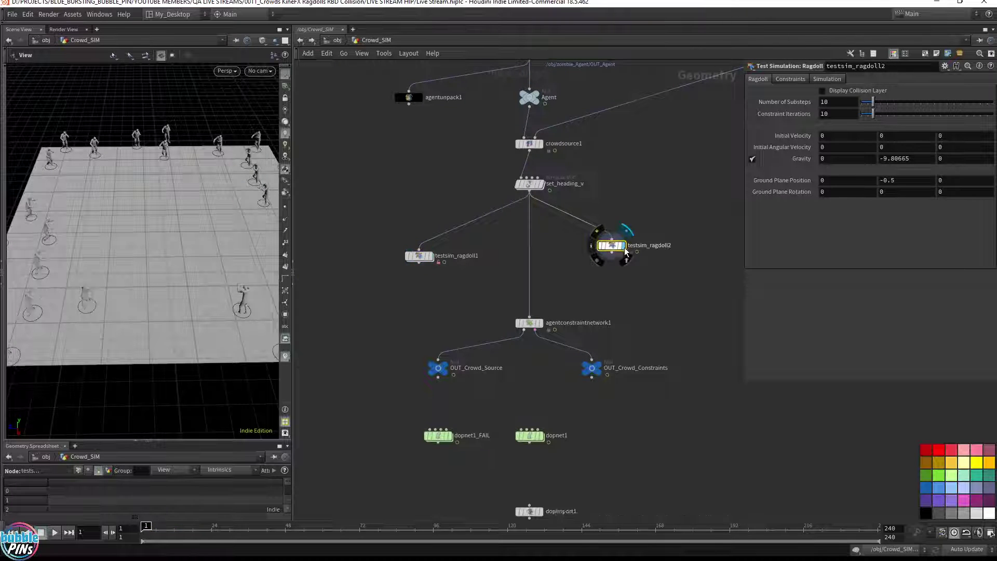
right_click(620, 245)
left_click(667, 416)
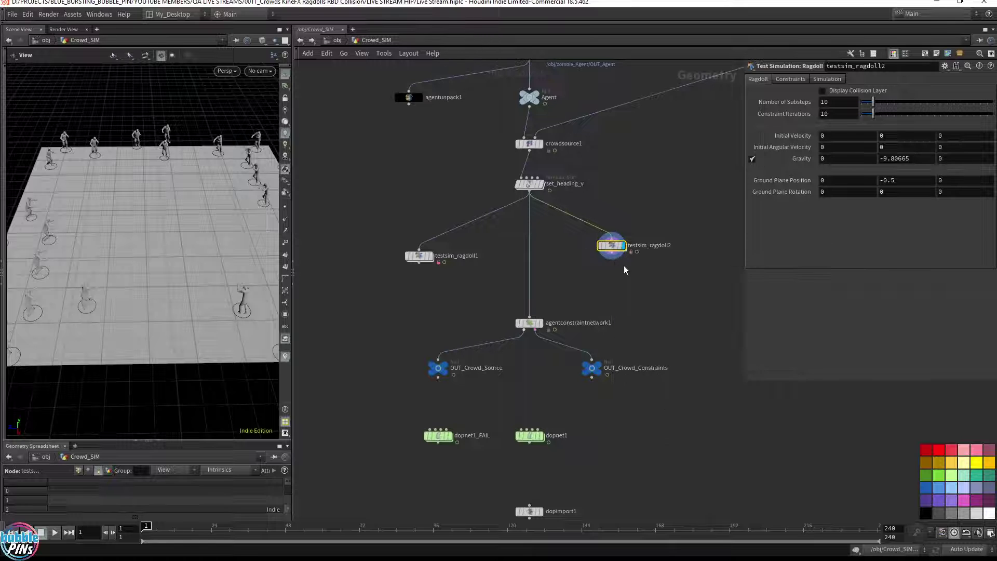
left_click_drag(615, 246, 621, 239)
key("Up")
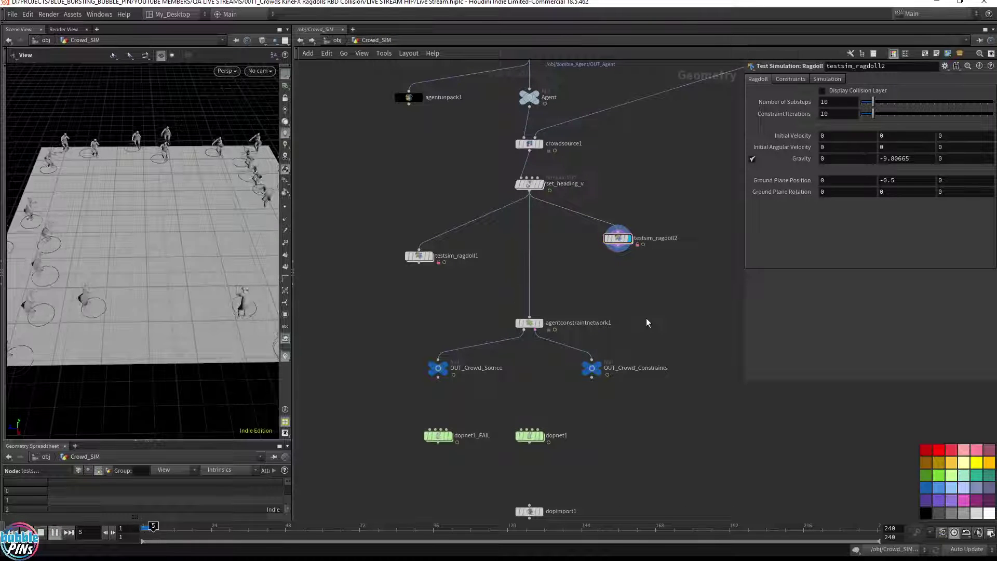
key("ctrl+Up")
Open testsim_ragdoll2 and tidy CONSTRAINTS, ragdoll_sim and visualization beneath build_constraint_network.
double_click(618, 239)
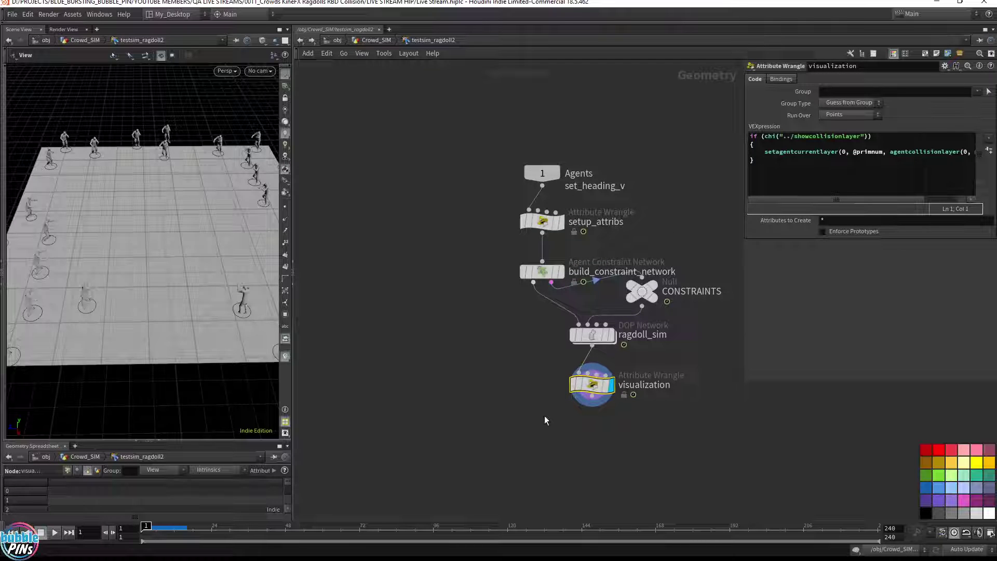
left_click_drag(555, 418, 668, 291)
key("l")
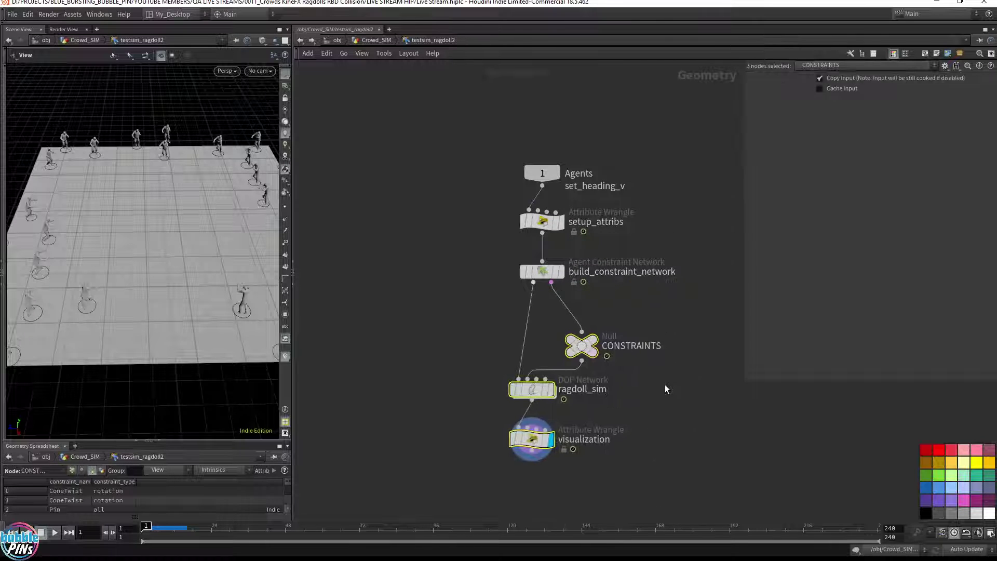
Open ragdoll_sim and move the ragdoll object and constraint nodes clear of the other branches.
double_click(531, 389)
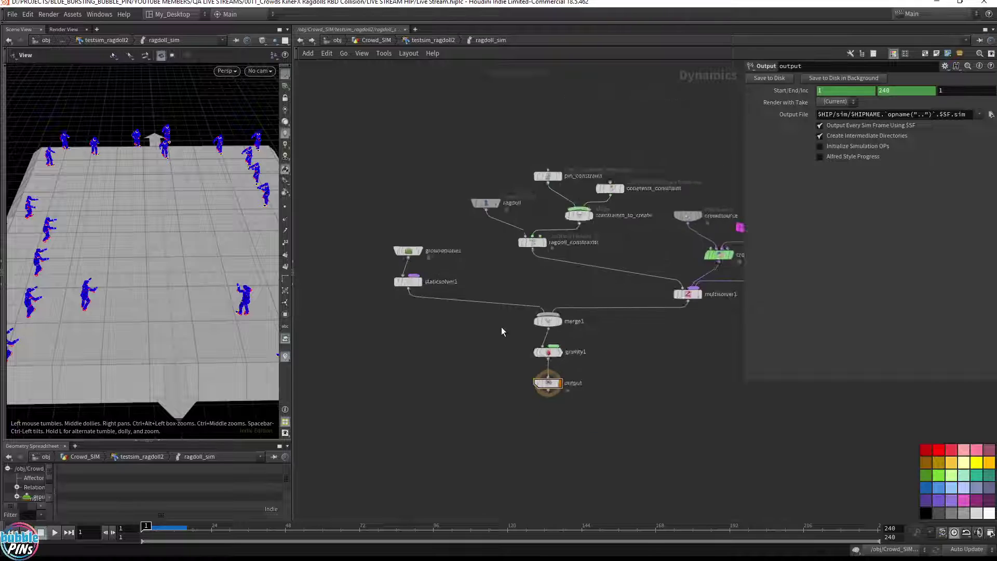
left_click_drag(461, 171, 580, 281)
key("l")
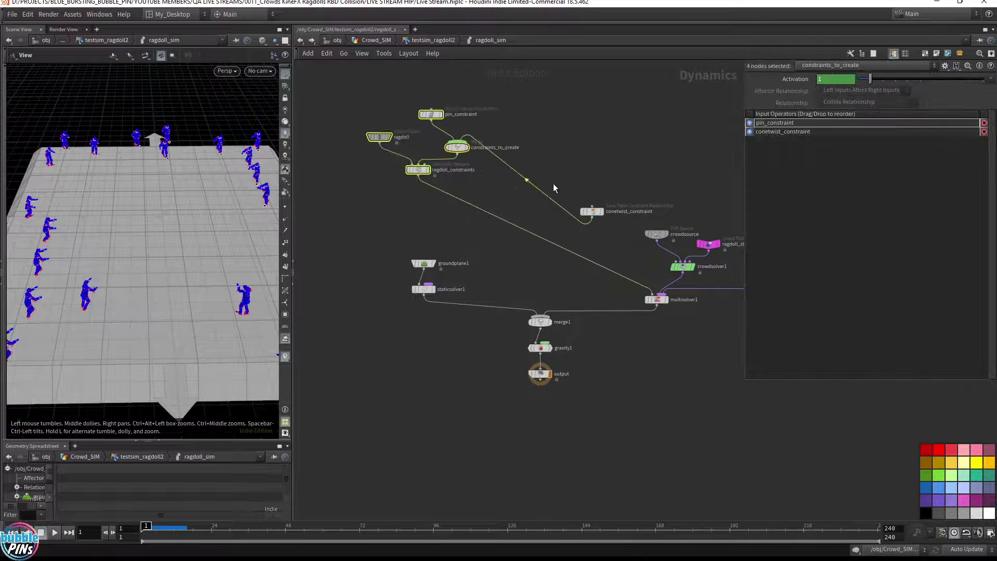
left_click_drag(593, 209, 502, 98)
left_click(669, 316)
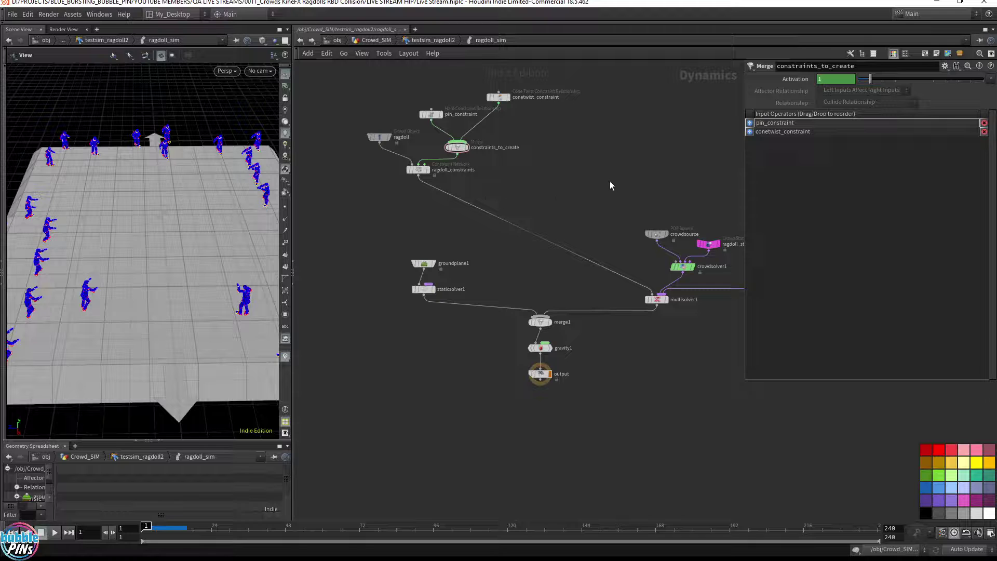
Line up multisolver1 above merge1 and space out crowdsolver1, bulletrbdsolver1, crowdsource and ragdoll_state above it.
left_click_drag(610, 185, 711, 312)
middle_click_drag(672, 311, 576, 308)
left_click_drag(576, 308, 457, 247)
middle_click_drag(611, 185, 651, 303)
left_click_drag(492, 264, 511, 142)
left_click_drag(709, 388, 623, 159)
middle_click_drag(556, 161, 560, 210)
left_click_drag(510, 194, 512, 221)
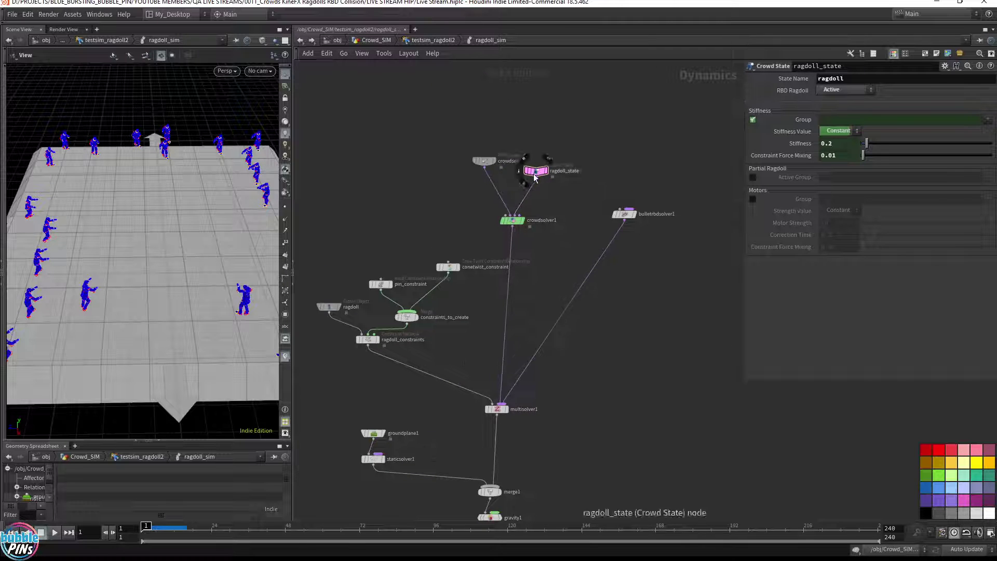
left_click_drag(535, 178, 513, 96)
middle_click_drag(557, 132, 556, 150)
Insert a POP Steer Seek node between ragdoll_state and crowdsolver1.
key("Tab")
type("p")
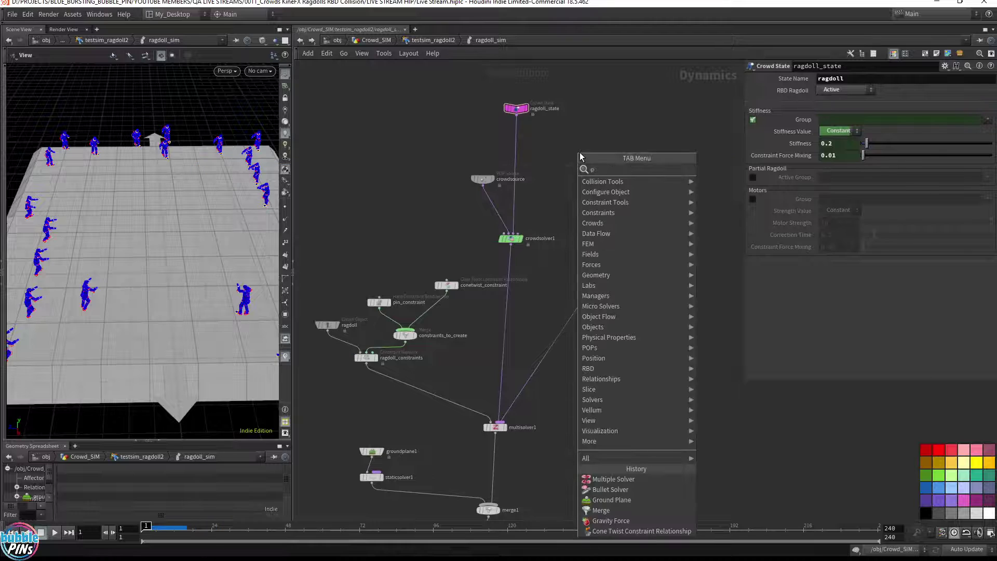
type("op steer")
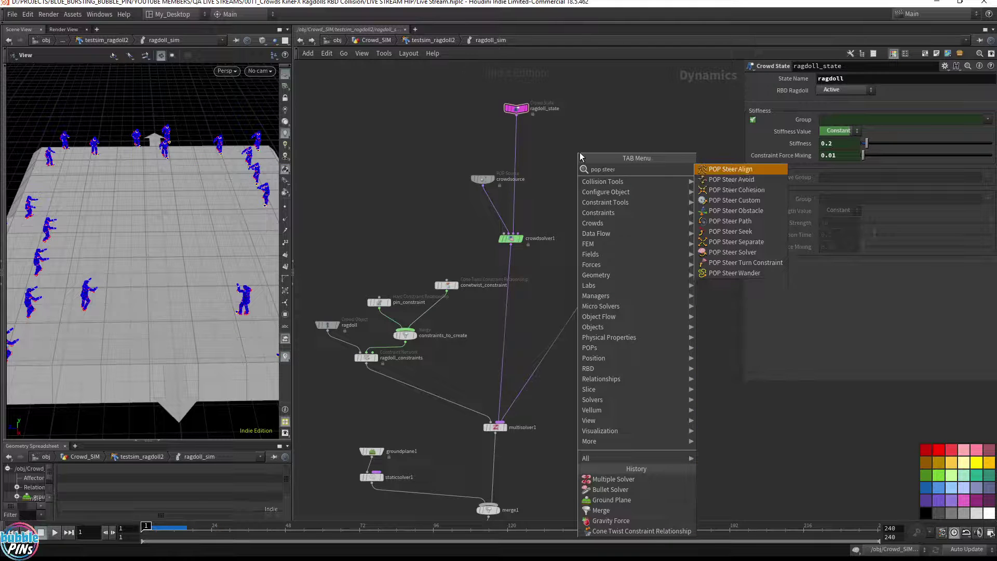
key("Down")
key("Down")
key("Down")
key("Down")
key("Down")
key("Down")
key("Return")
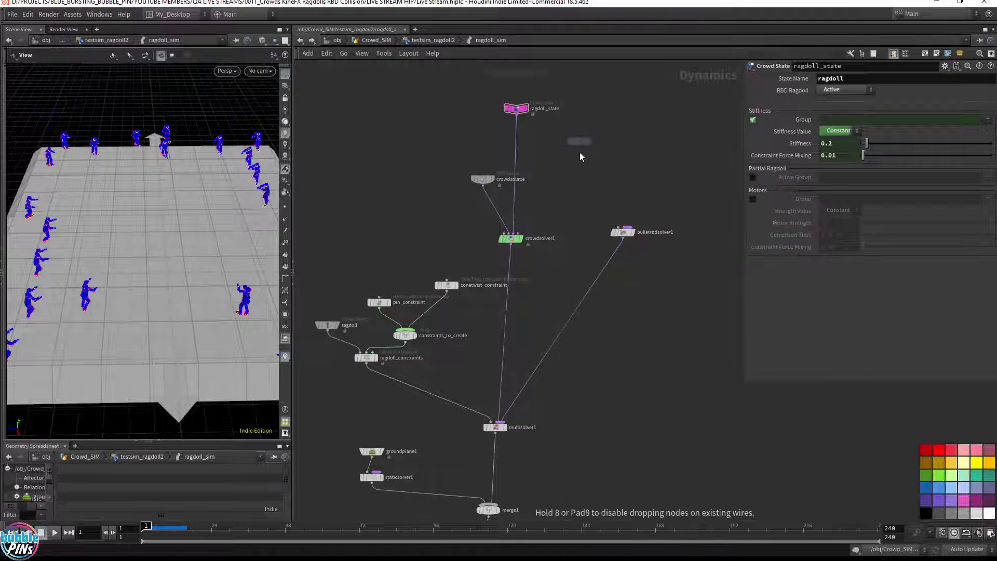
left_click(520, 161)
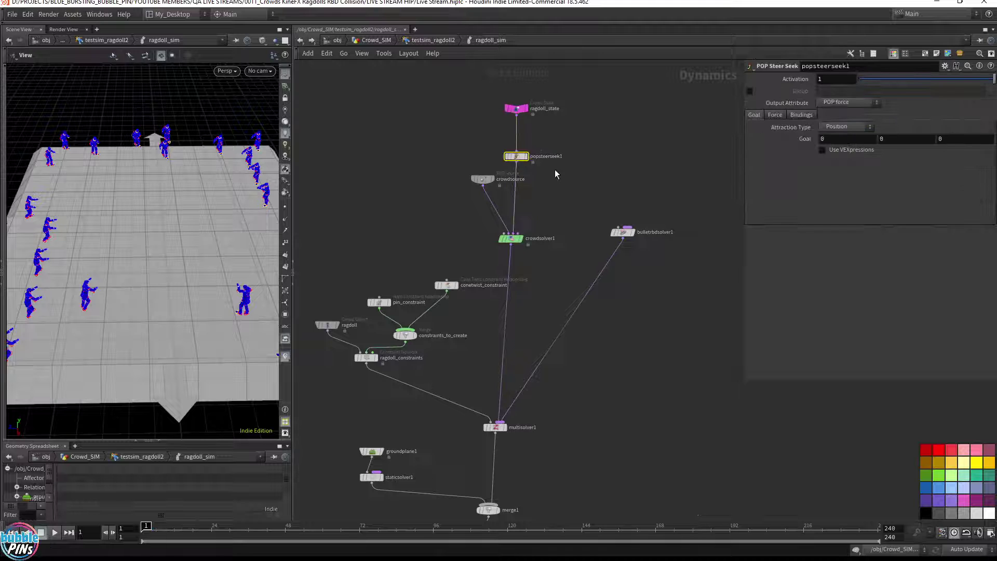
Set popsteerseek1's output attribute to Crowds steerforce and its attraction type to Surface Points.
left_click(849, 103)
left_click(830, 116)
left_click(838, 138)
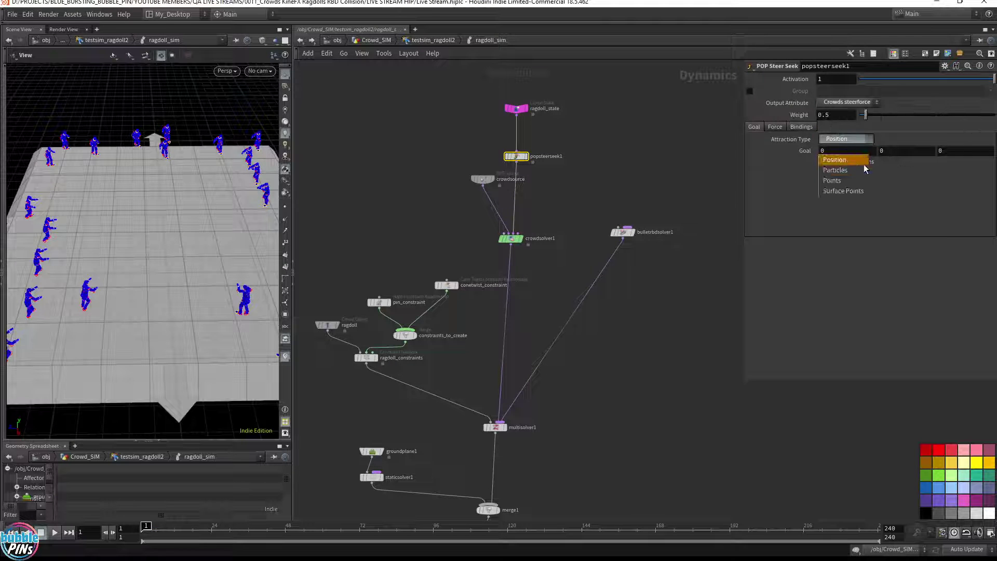
left_click(844, 190)
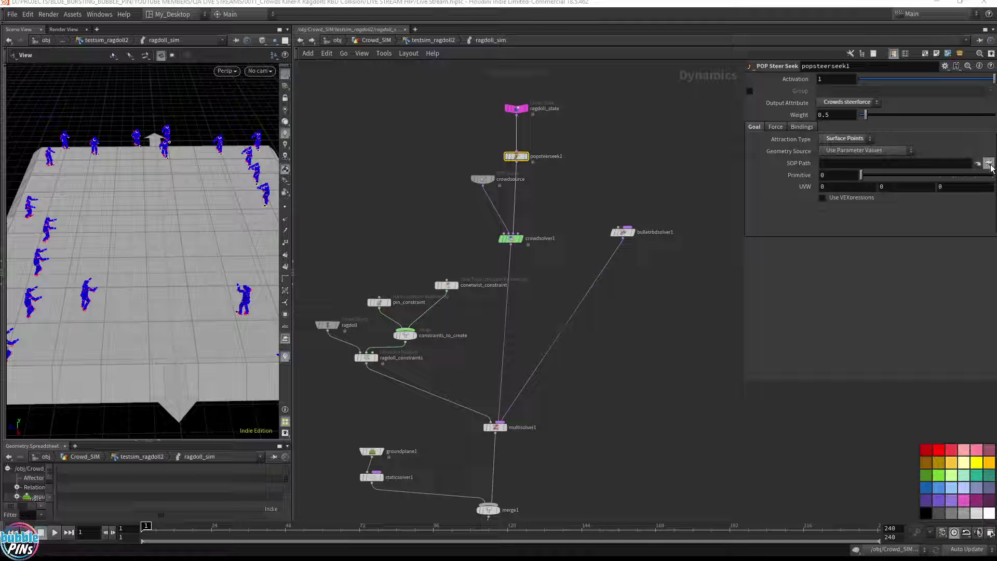
Find the sphere's OUT null in Follow_me_Sphere and set popsteerseek1's SOP path to /obj/Follow_me_Sphere/OUT.
left_click(337, 40)
double_click(464, 283)
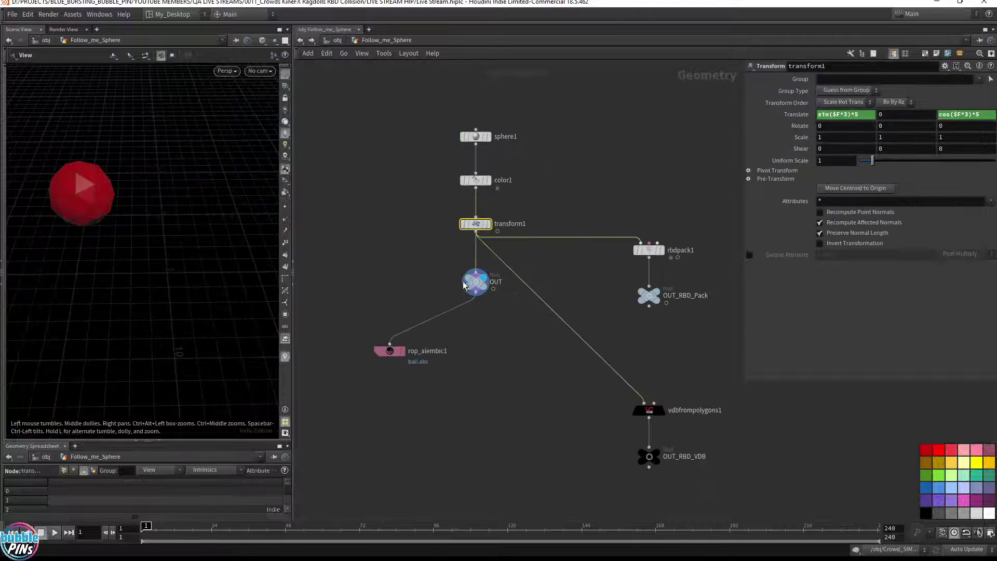
left_click(475, 283)
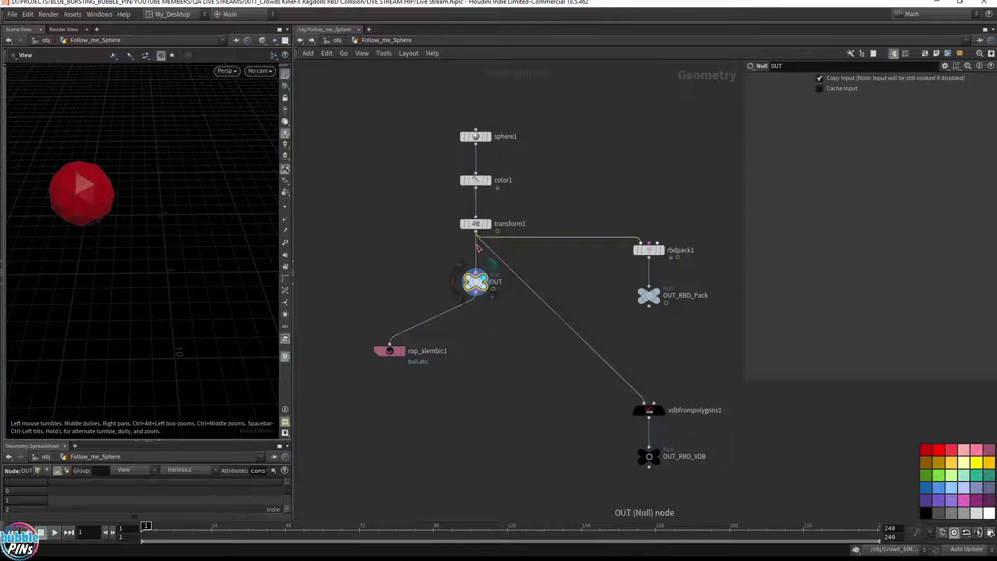
left_click(338, 40)
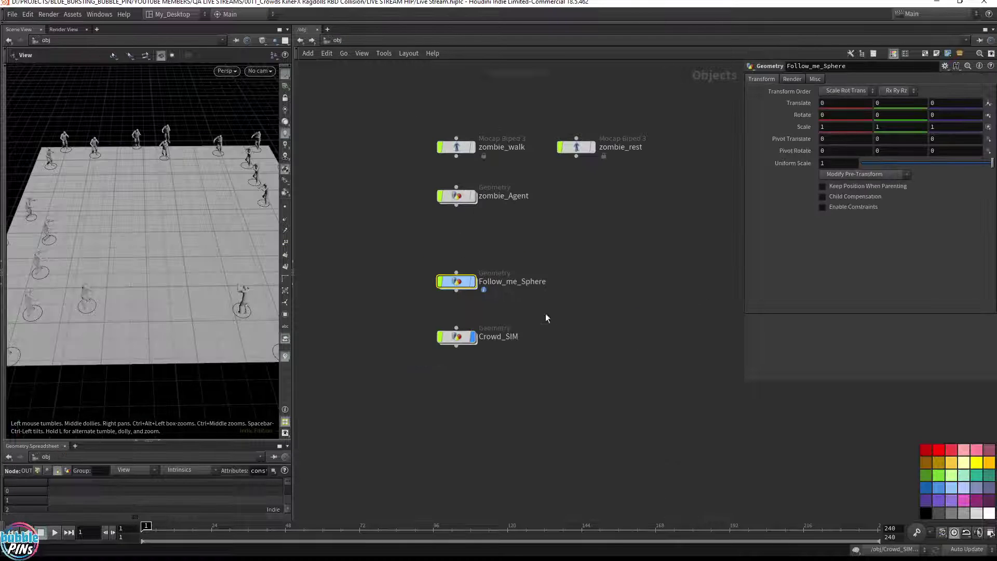
double_click(456, 336)
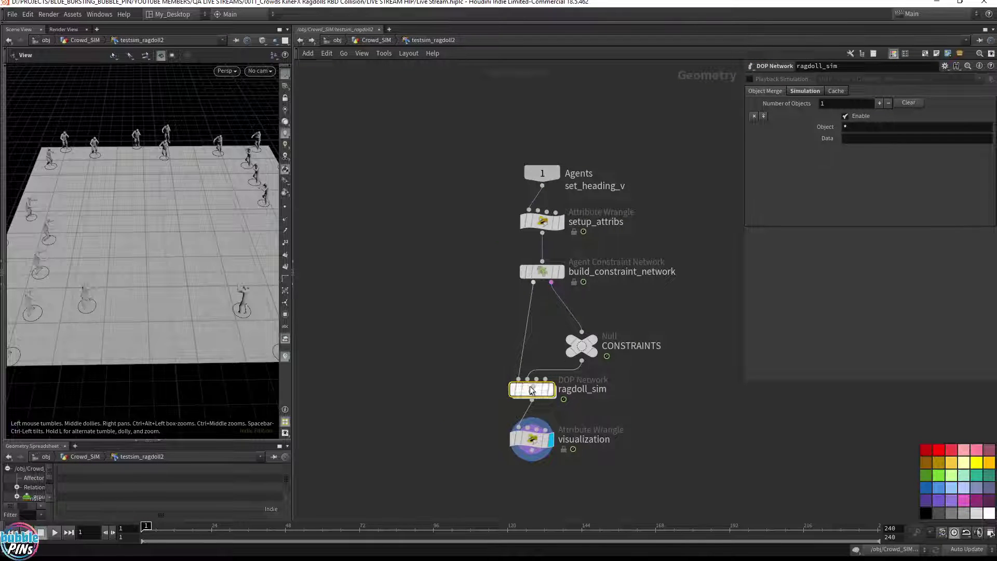
key("Return")
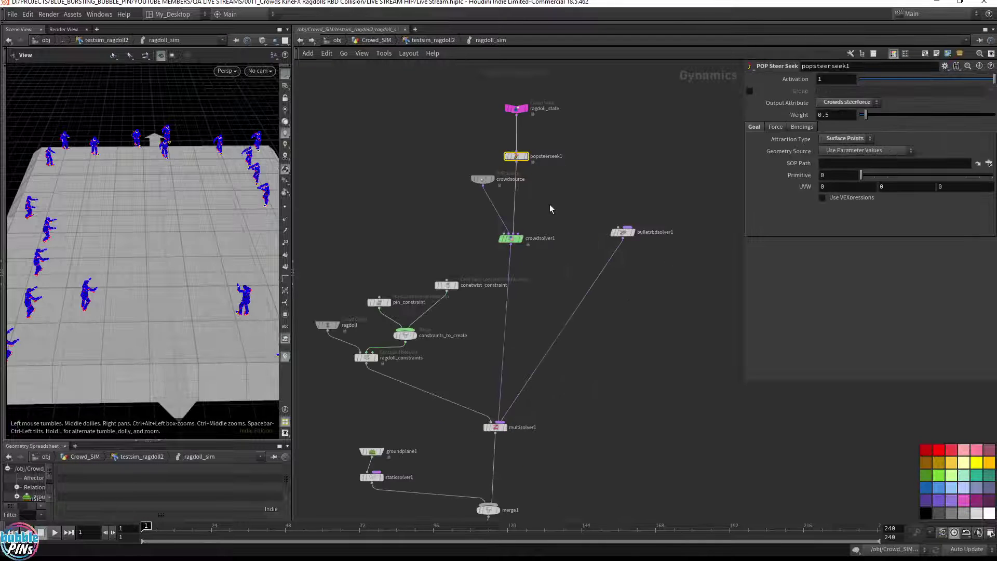
left_click(941, 166)
type("/obj/Follow_me_Sphere/OUT")
key("Return")
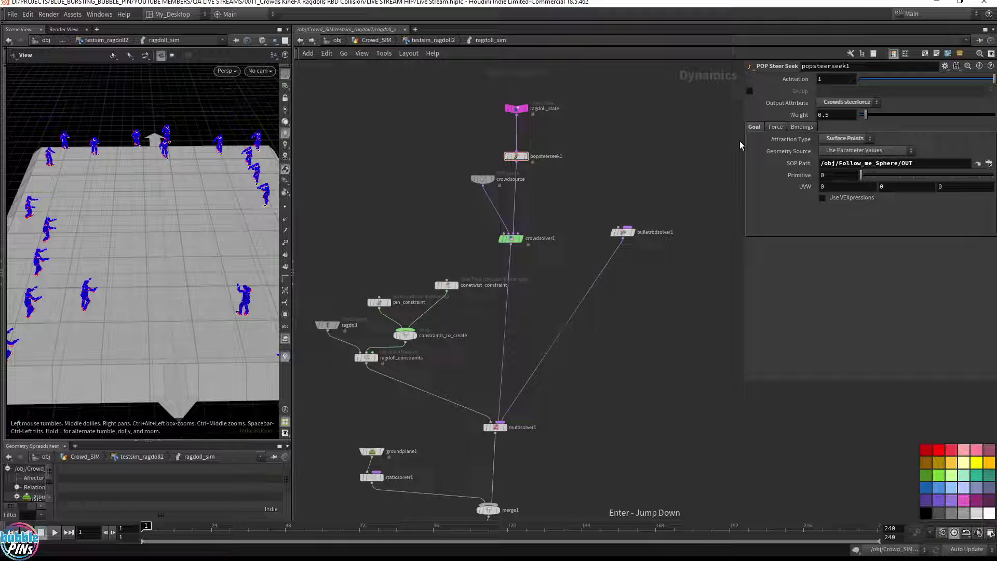
Play the first frames of the ragdoll simulation with the seek force and rewind to frame 1.
key("Up")
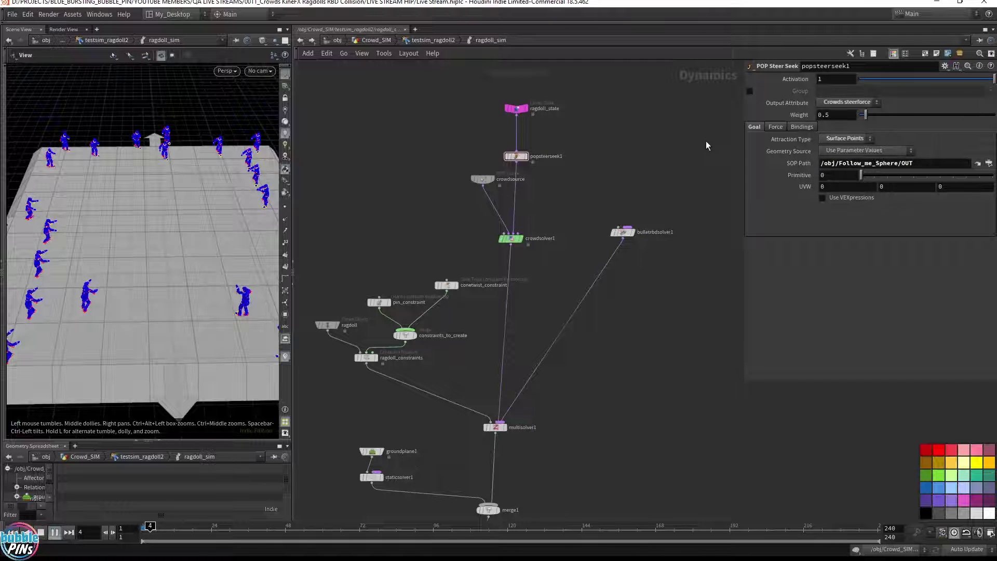
middle_click_drag(649, 173, 650, 231)
key("ctrl+Up")
Move ragdoll_state aside and add a Crowd State node above popsteerseek1.
left_click_drag(518, 168, 584, 172)
key("Tab")
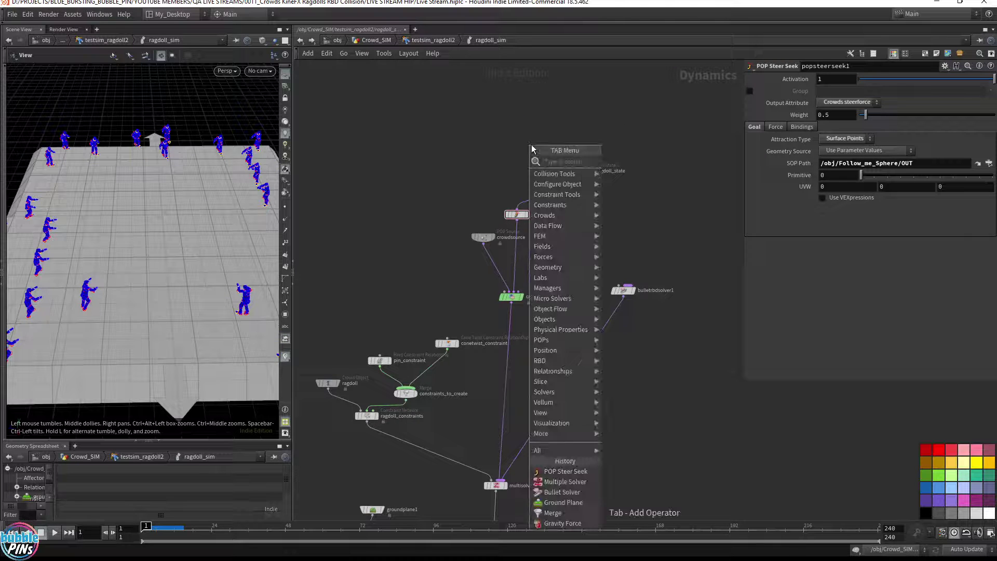
type("crowd")
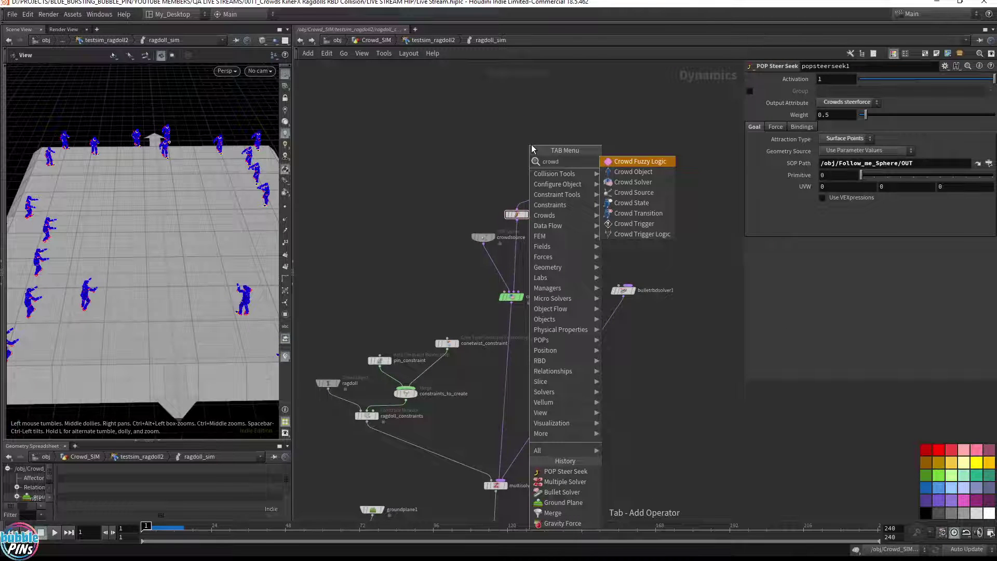
type(" stat")
key("Return")
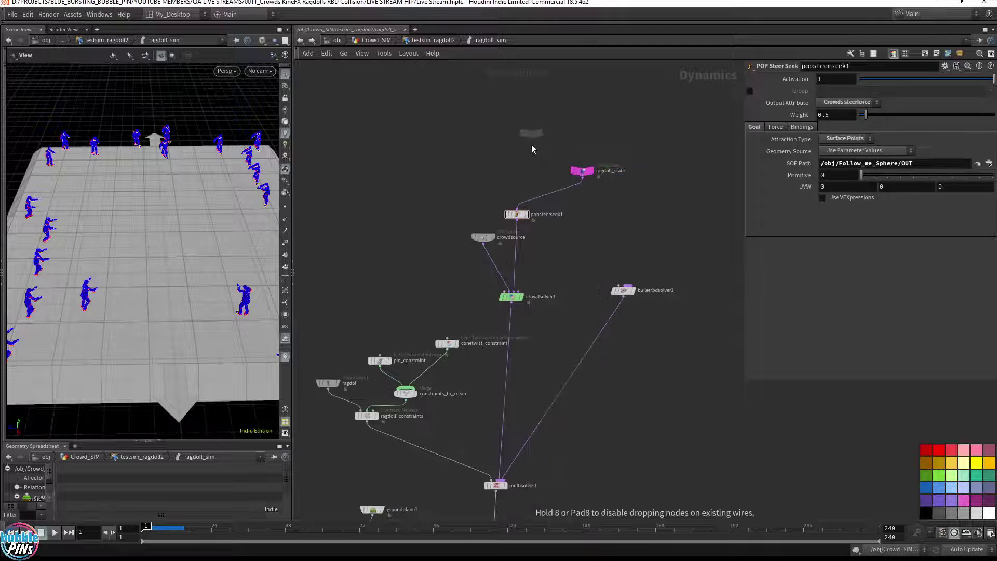
left_click(518, 129)
Add a Merge node between popsteerseek1 and crowdsolver1.
key("Tab")
type("mer")
key("Return")
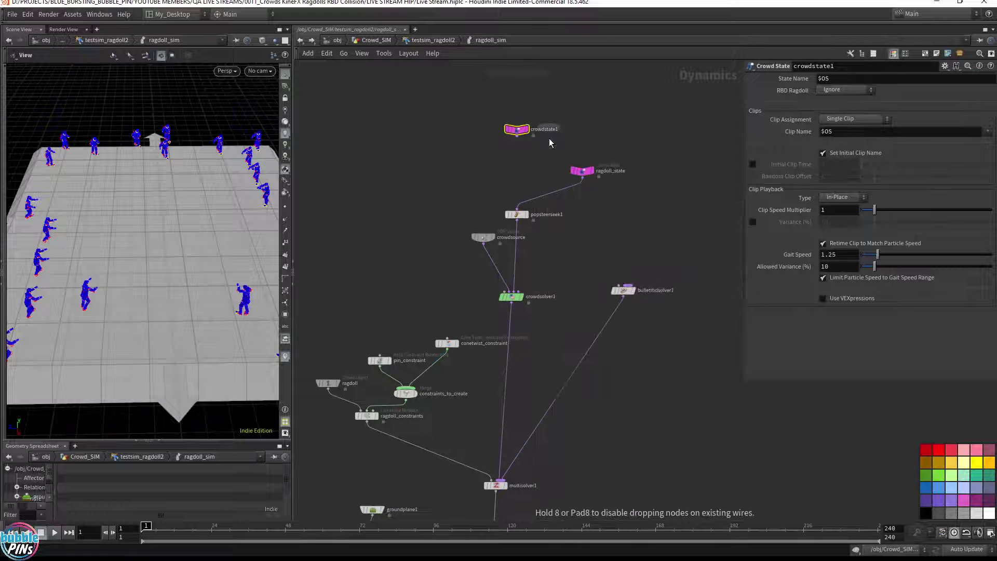
left_click(520, 251)
Wire crowdstate1 into popsteerseek1 and connect ragdoll_state to merge2 alongside popsteerseek1.
left_click(517, 136)
left_click(516, 211)
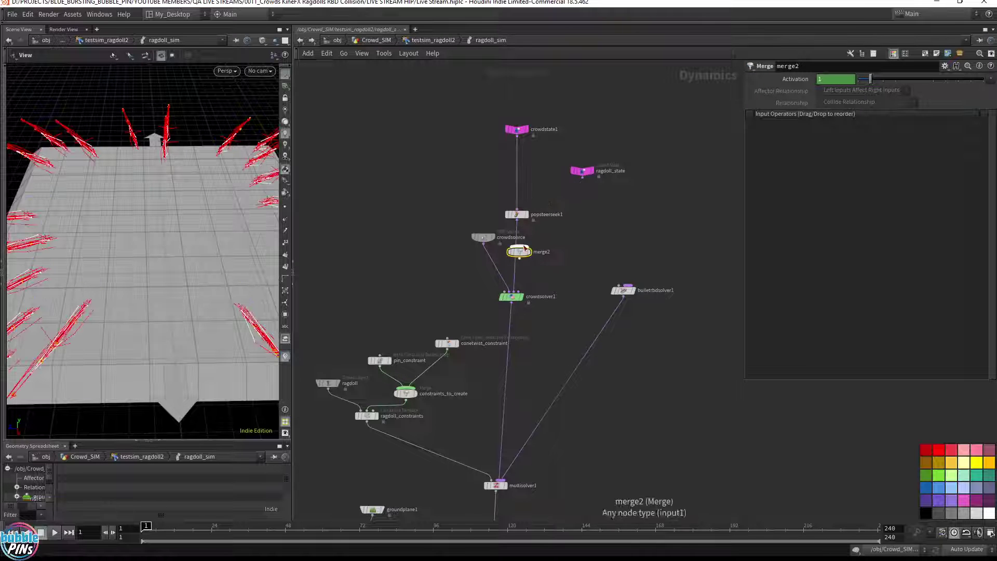
left_click(582, 177)
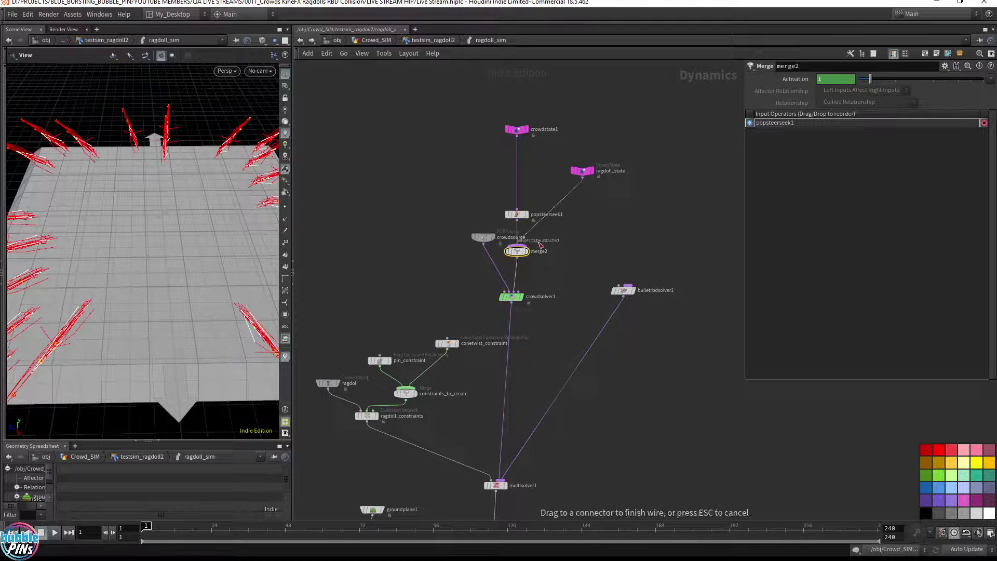
left_click_drag(497, 201, 527, 233)
Rename the crowdstate1 node to walk.
left_click_drag(493, 147, 540, 108)
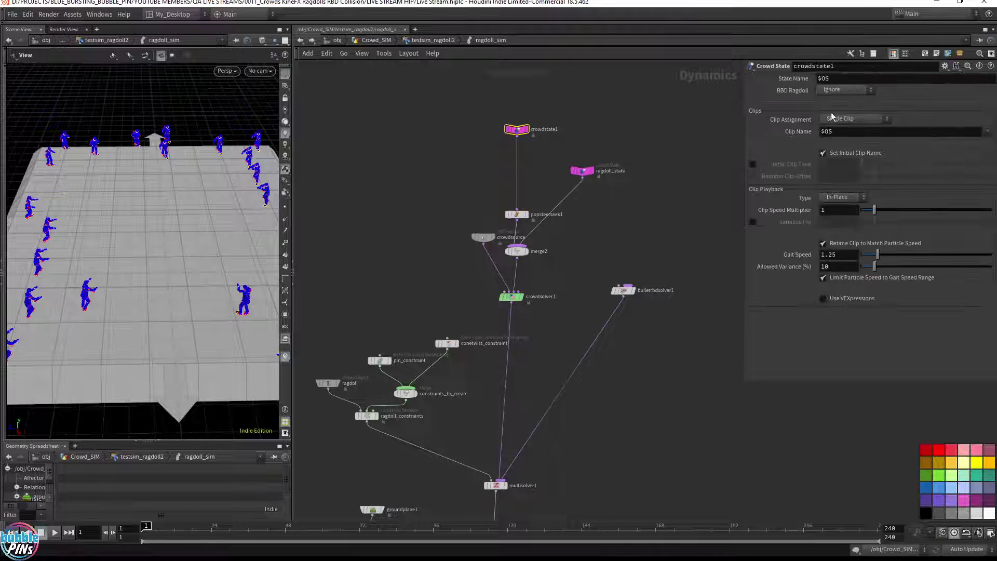
double_click(548, 130)
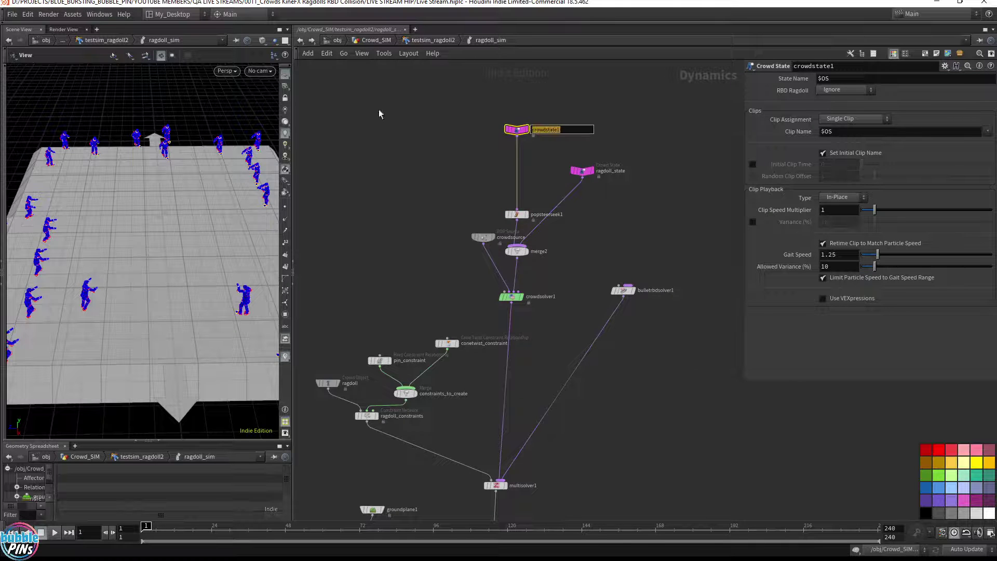
type("walk")
key("Return")
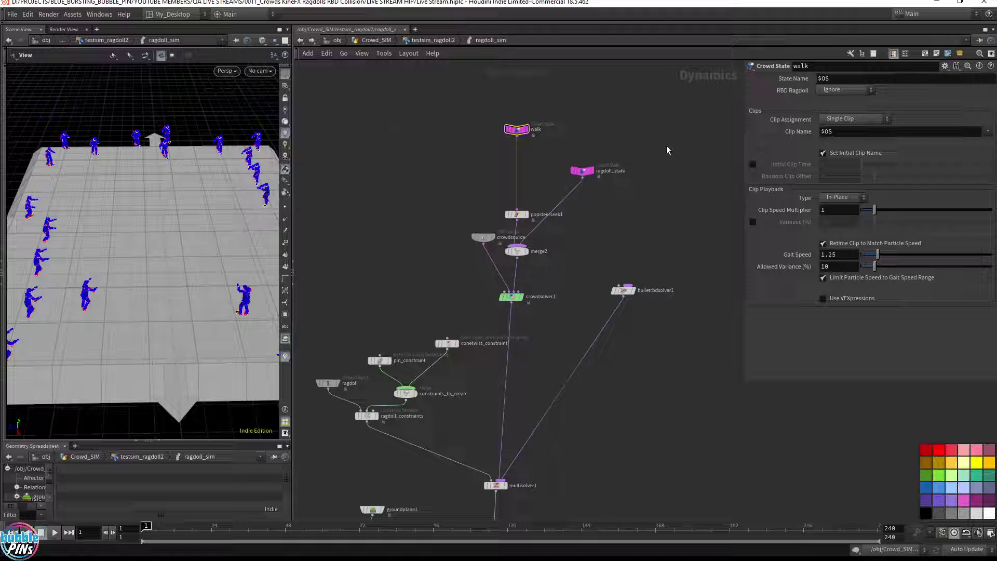
Select ragdoll_state, play the first frames with the merged walk and ragdoll states, and rewind to frame 1.
left_click_drag(618, 150, 570, 188)
key("Up")
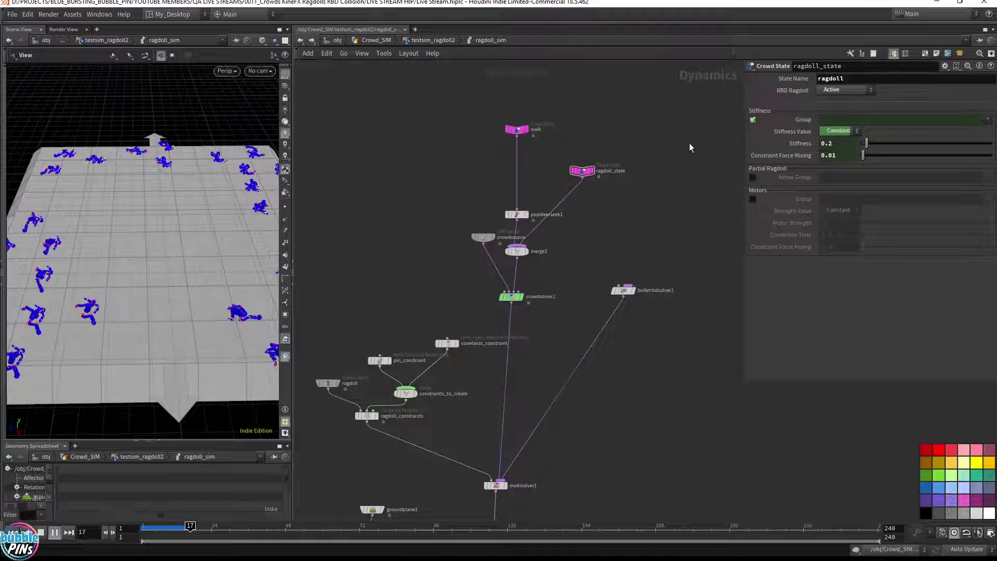
key("ctrl+Up")
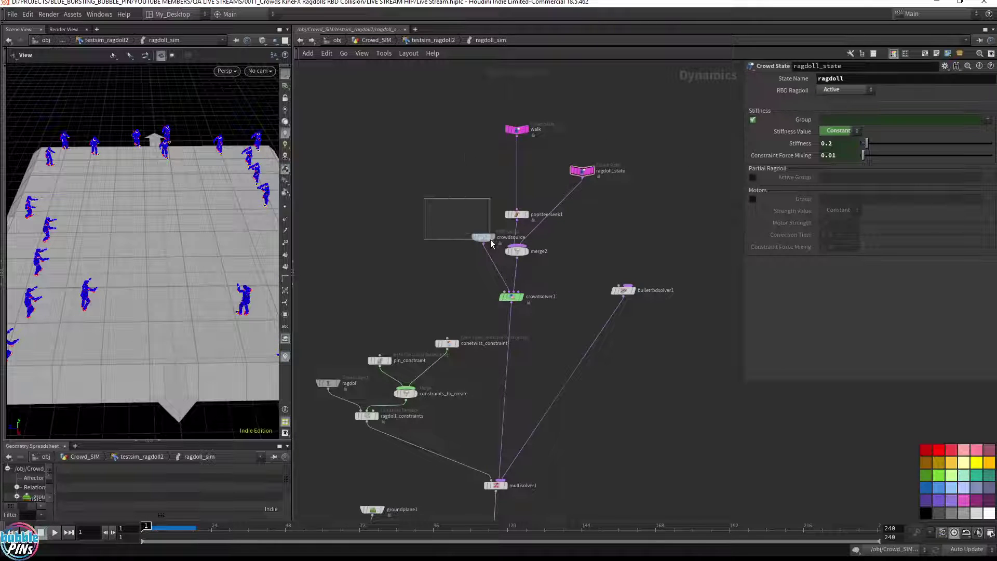
Move crowdsource aside, shift popsteerseek1 and merge2 higher above crowdsolver1, and check the walk state's settings.
left_click_drag(490, 239, 425, 229)
left_click_drag(485, 192, 514, 231)
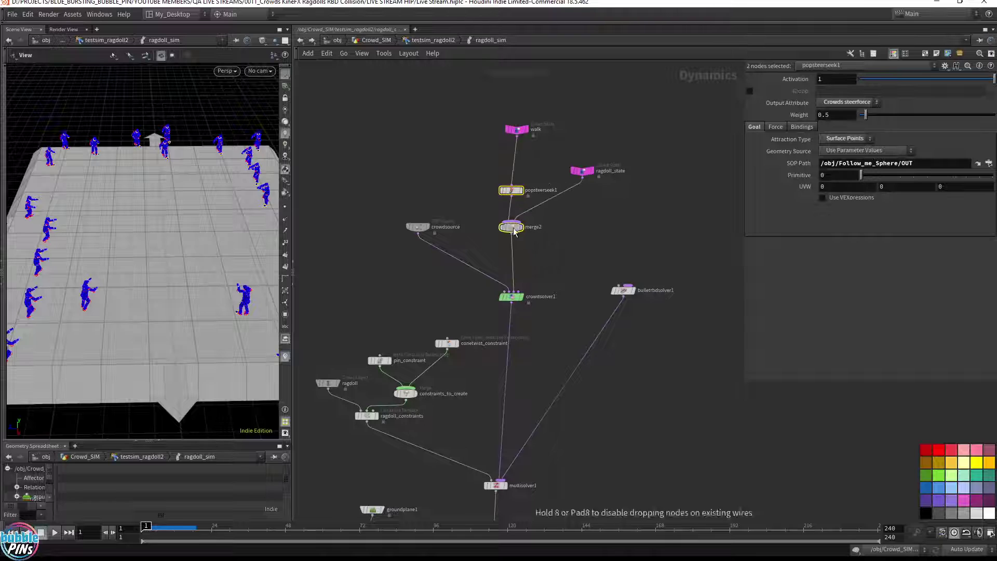
left_click(516, 129)
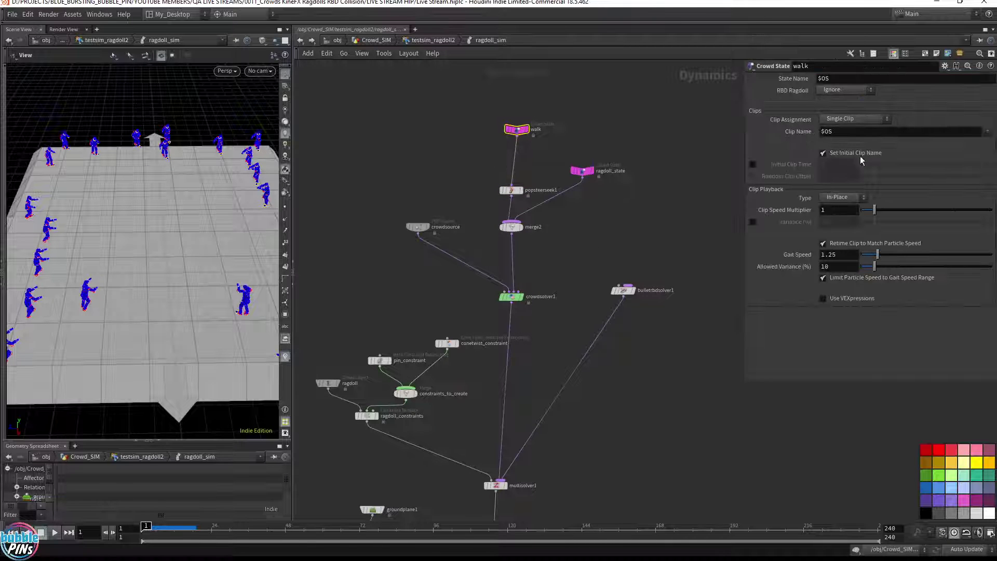
Delete the channels on ragdoll_state's stiffness parameters, disable its stiffness, and test-play the simulation from frame 1.
left_click(581, 170)
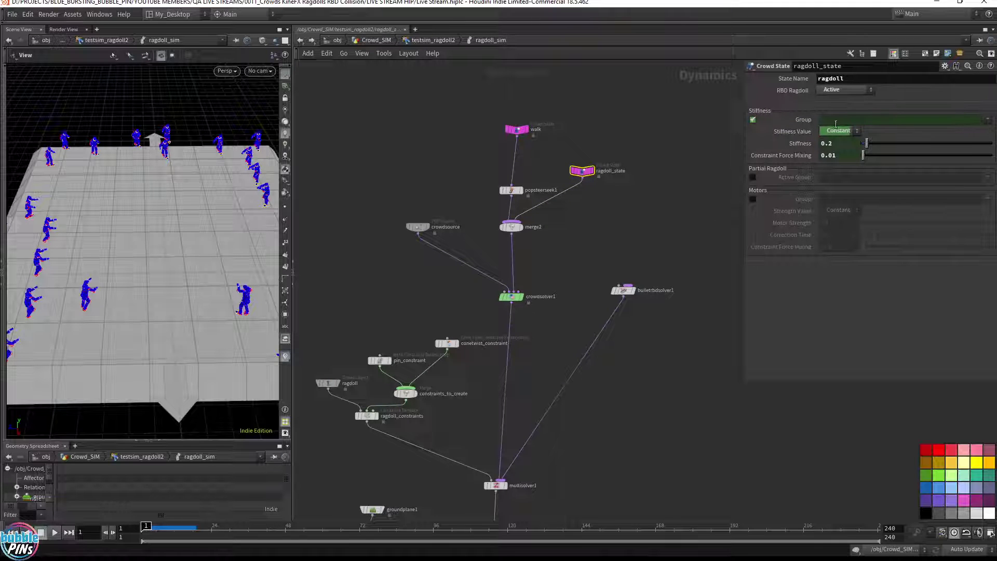
right_click(748, 123)
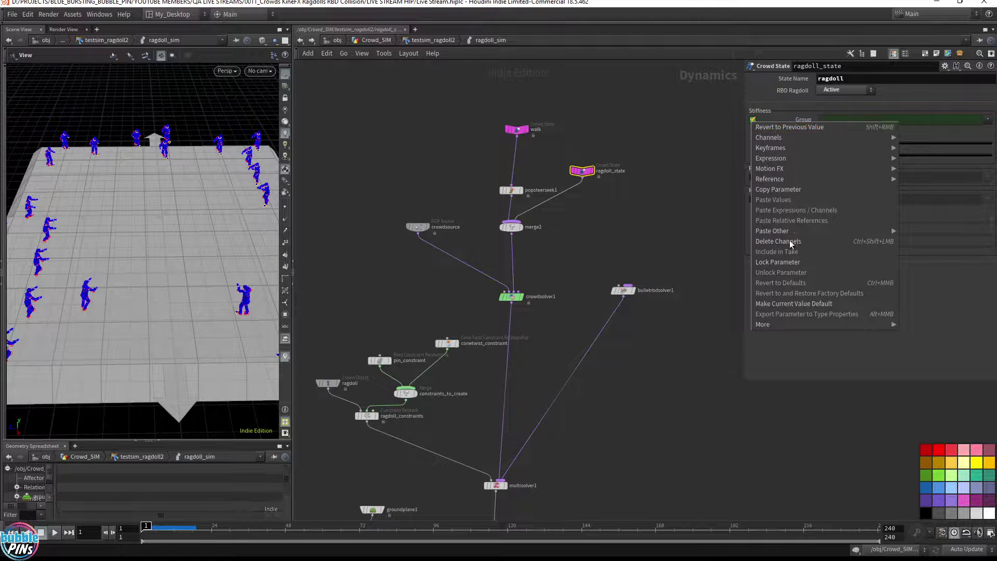
left_click(768, 239)
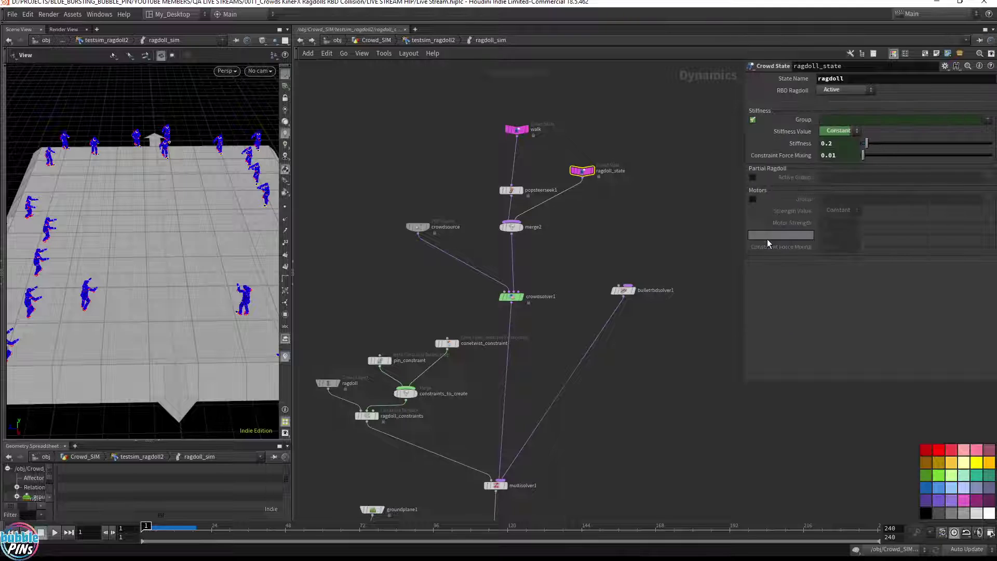
right_click(753, 121)
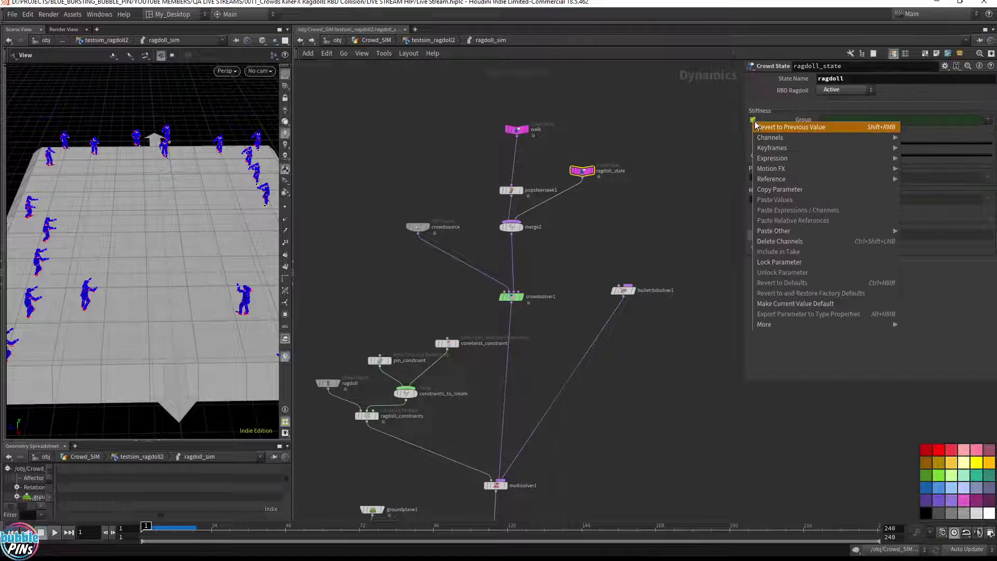
left_click(787, 239)
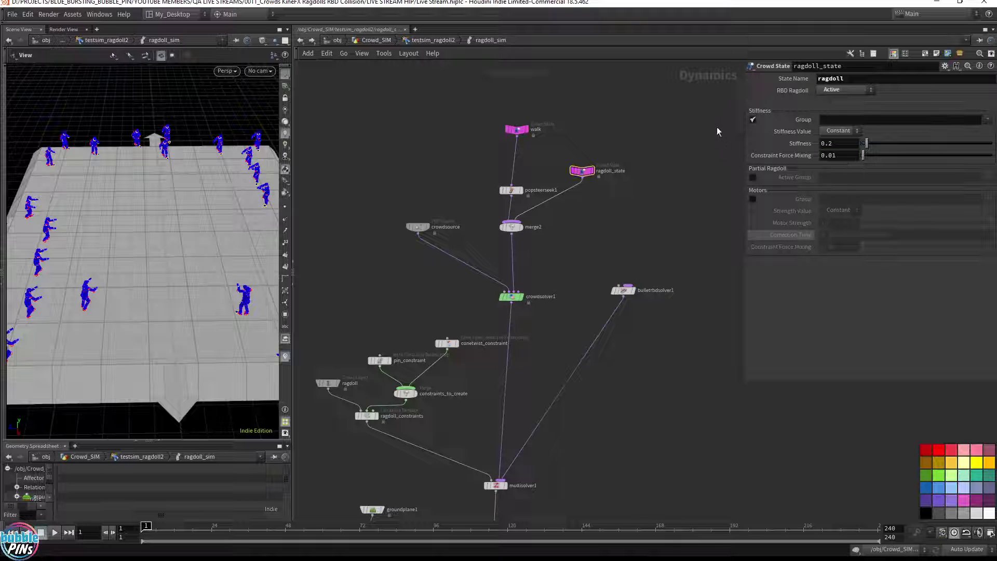
left_click(752, 119)
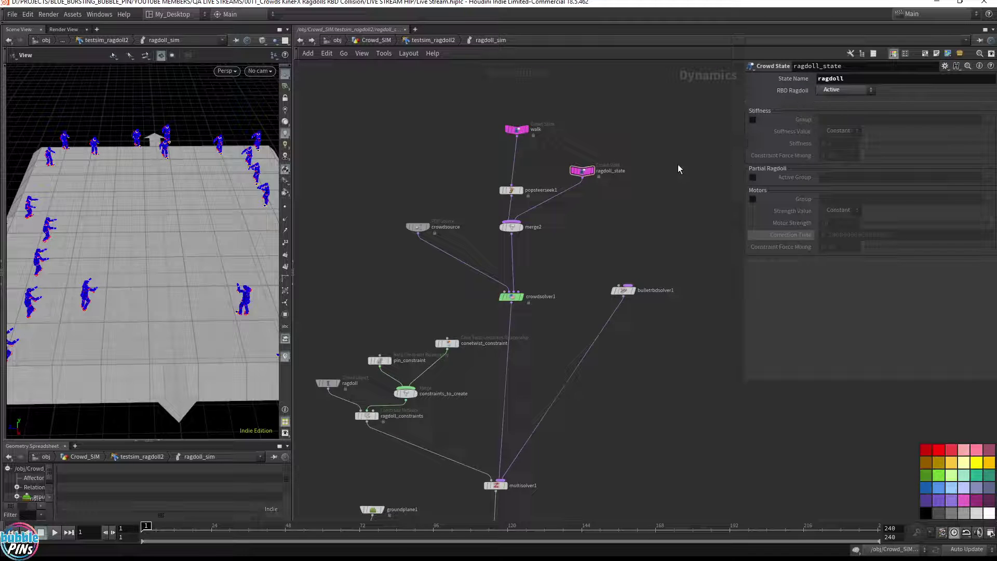
key("Up")
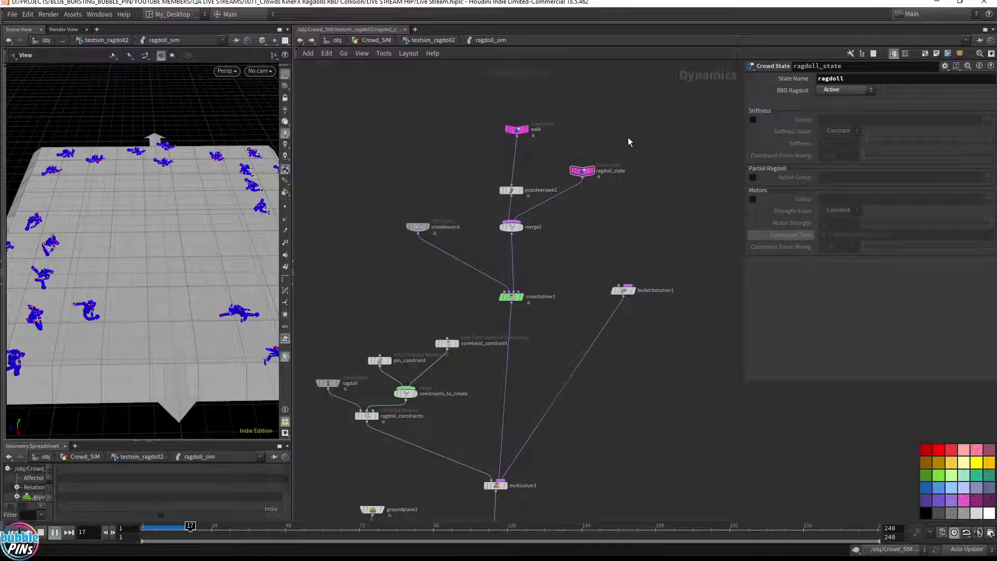
key("ctrl+Up")
Bypass ragdoll_state, play the simulation with only the walk state, and rewind to frame 1.
left_click(574, 170)
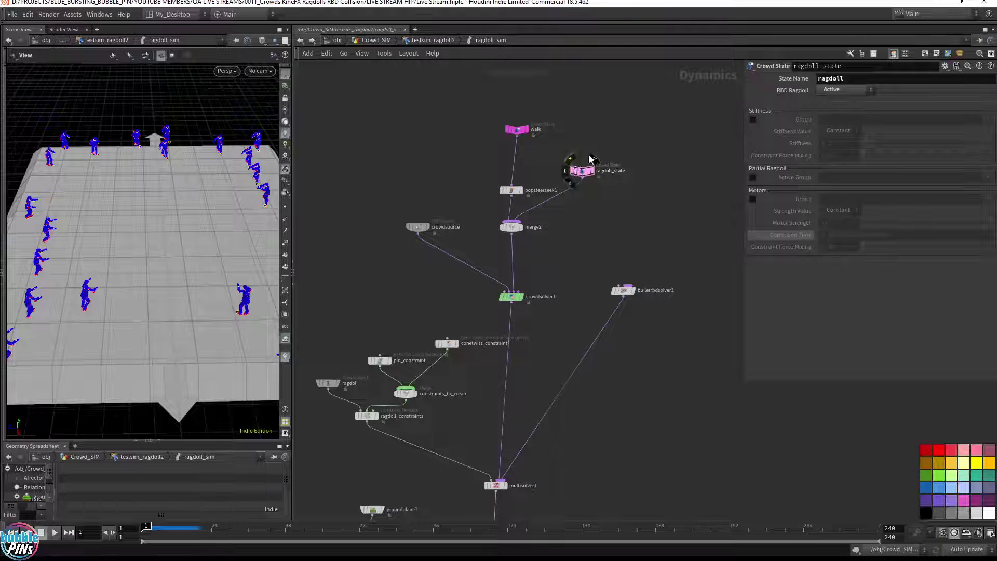
key("Up")
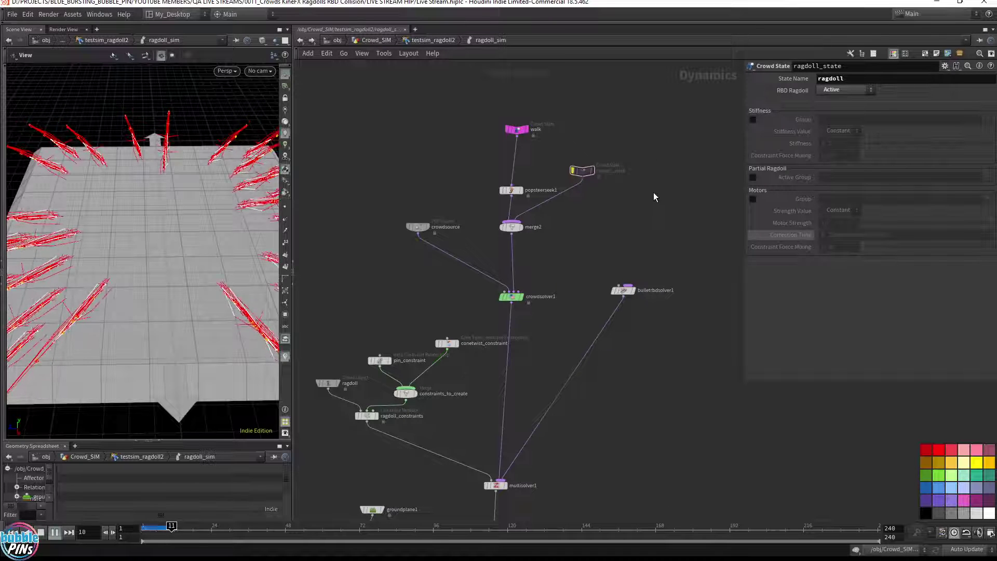
key("ctrl+Up")
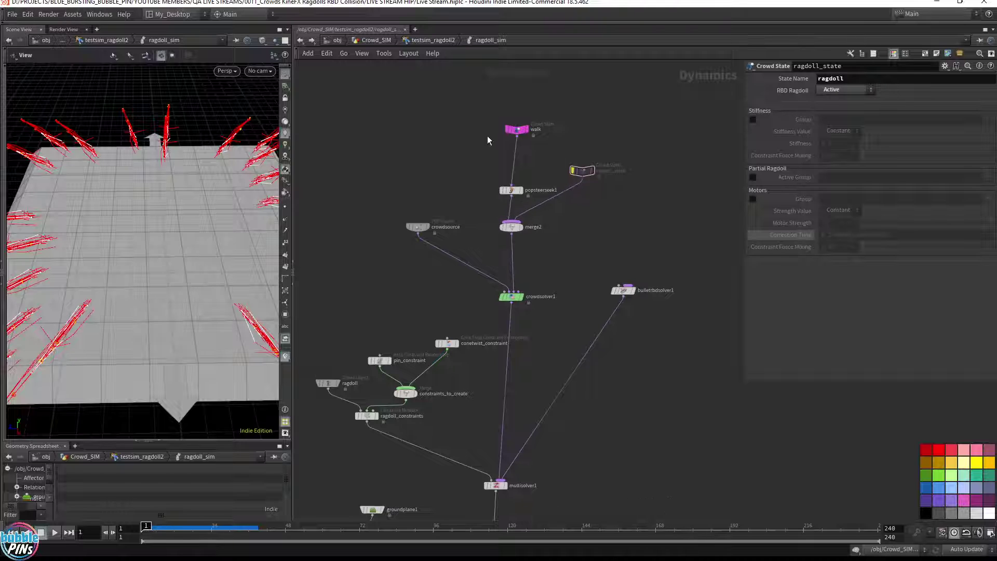
Try the Locomotive clip playback type on the walk state in a short playback and return it to In-Place.
left_click(516, 129)
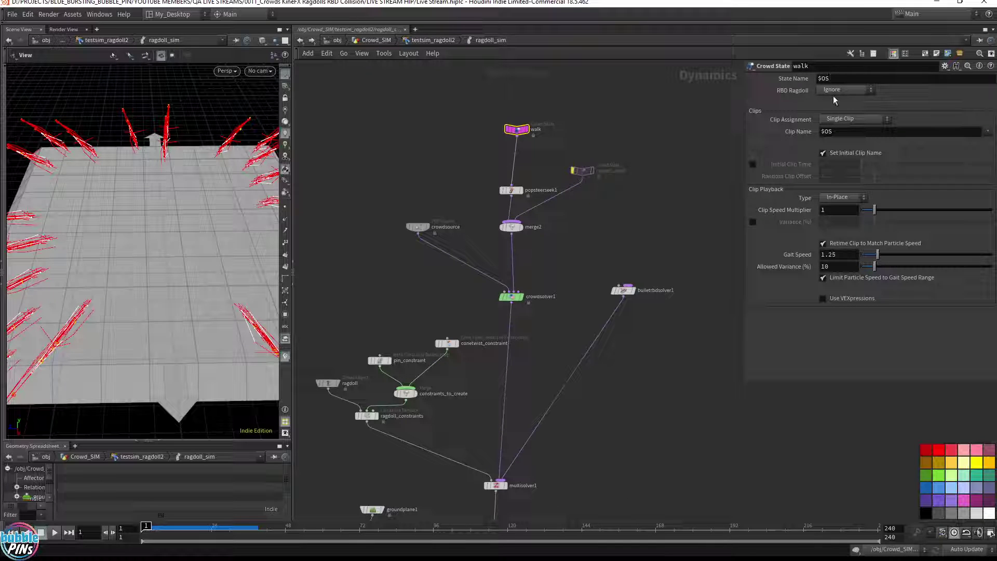
left_click(845, 197)
left_click(839, 225)
key("Up")
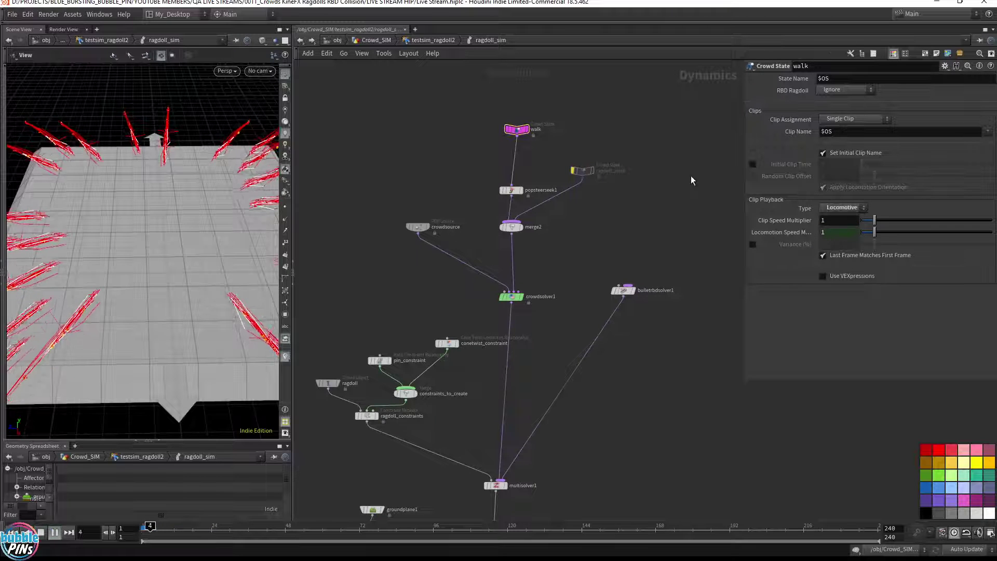
key("ctrl+Up")
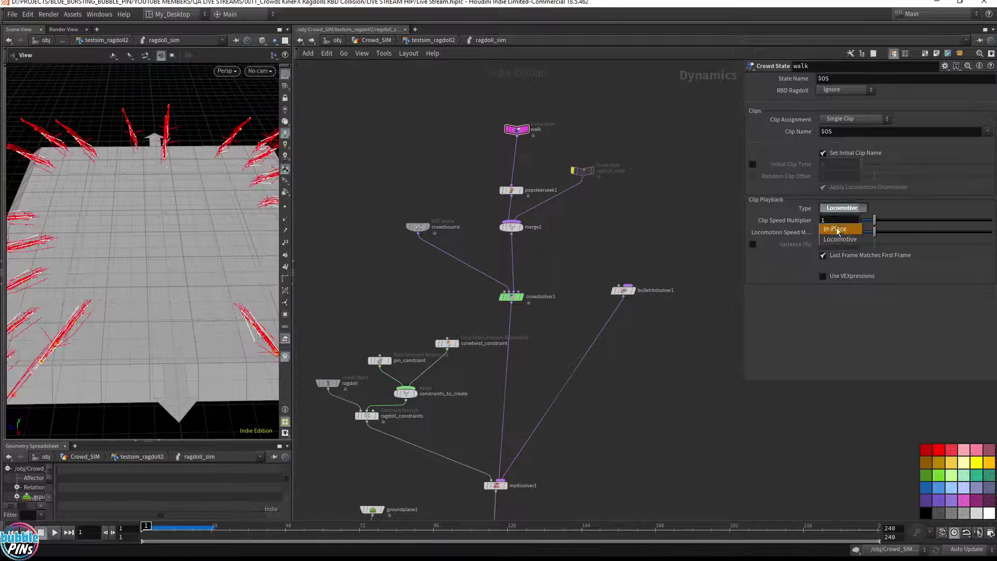
left_click(837, 230)
Examine how the agents display in ragdoll_sim, testsim_ragdoll2 and Crowd_SIM, and check crowdsource1's settings.
key("w")
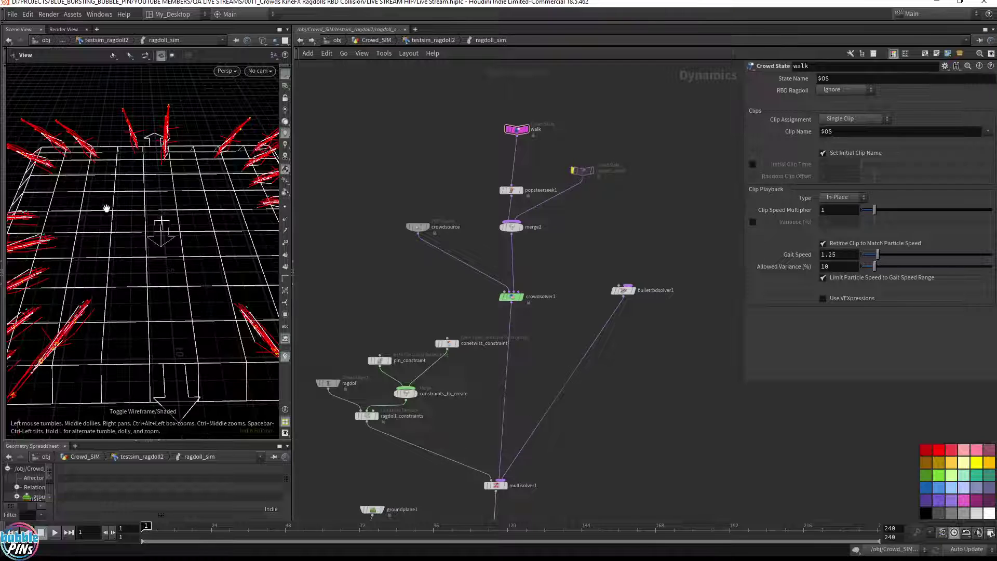
left_click(435, 40)
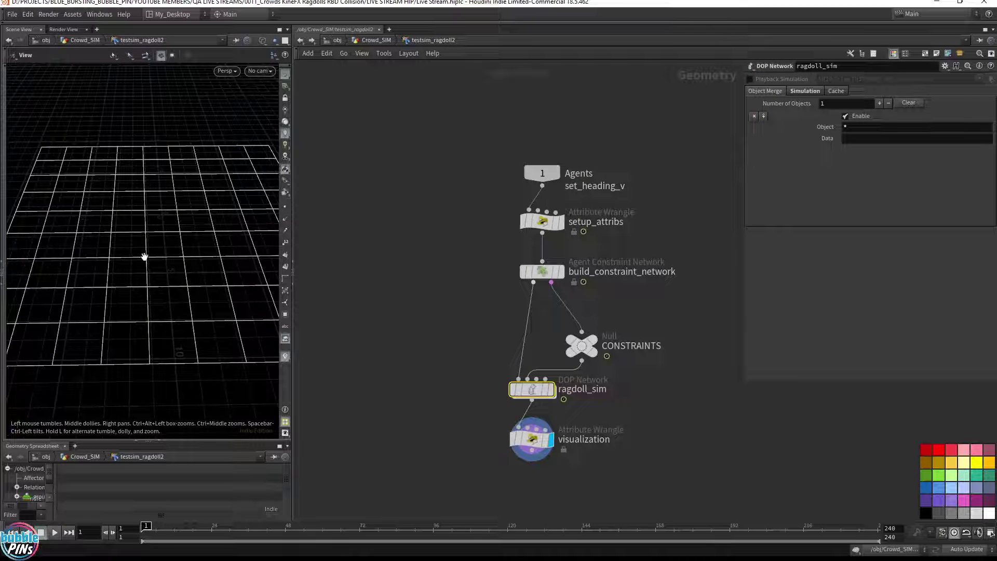
key("w")
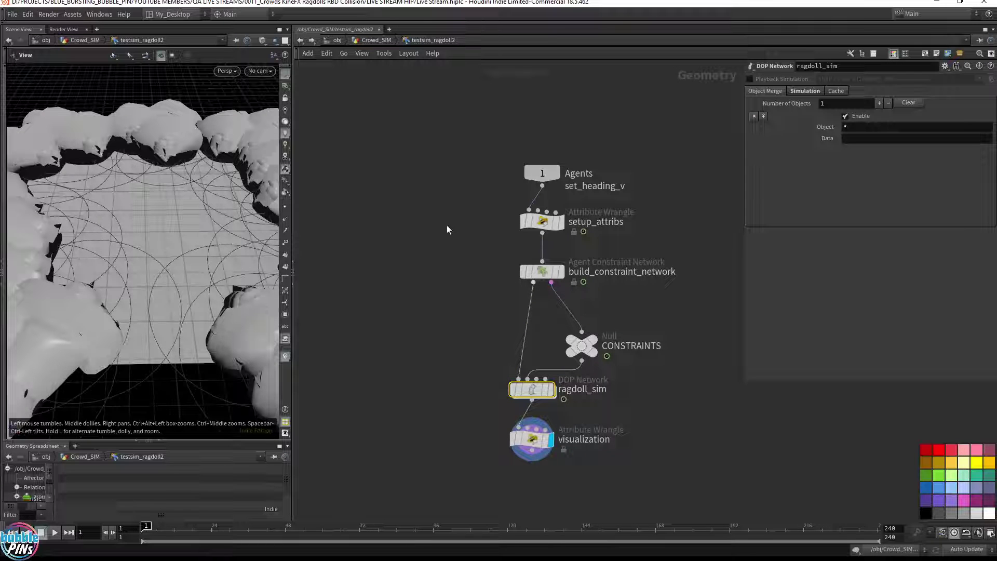
left_click(378, 40)
middle_click_drag(590, 179, 594, 227)
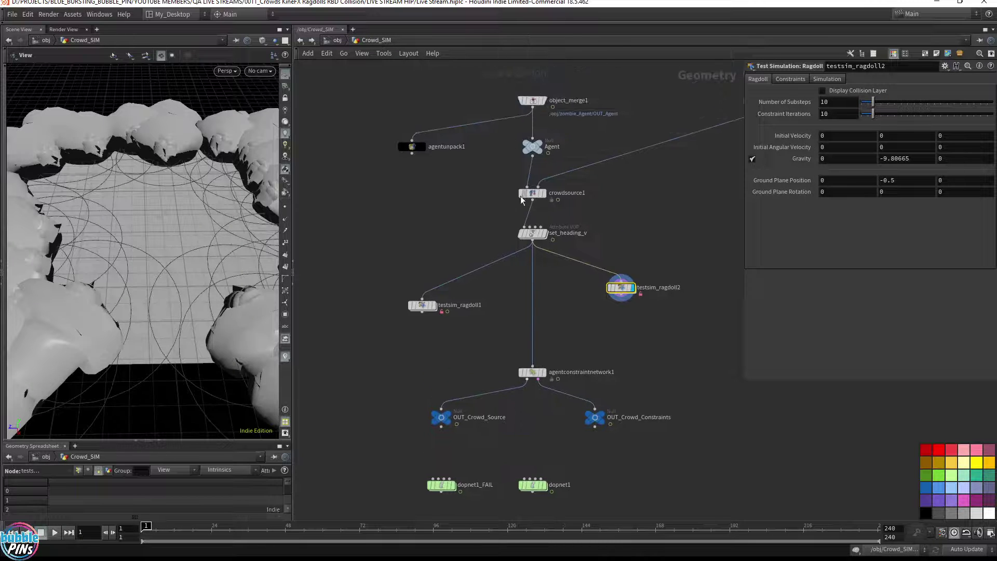
left_click(528, 193)
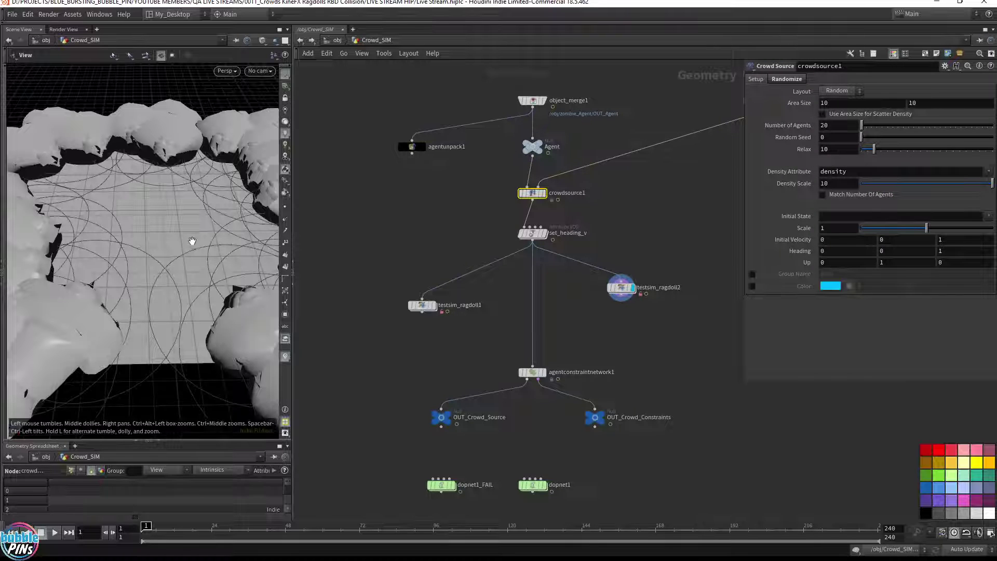
double_click(615, 289)
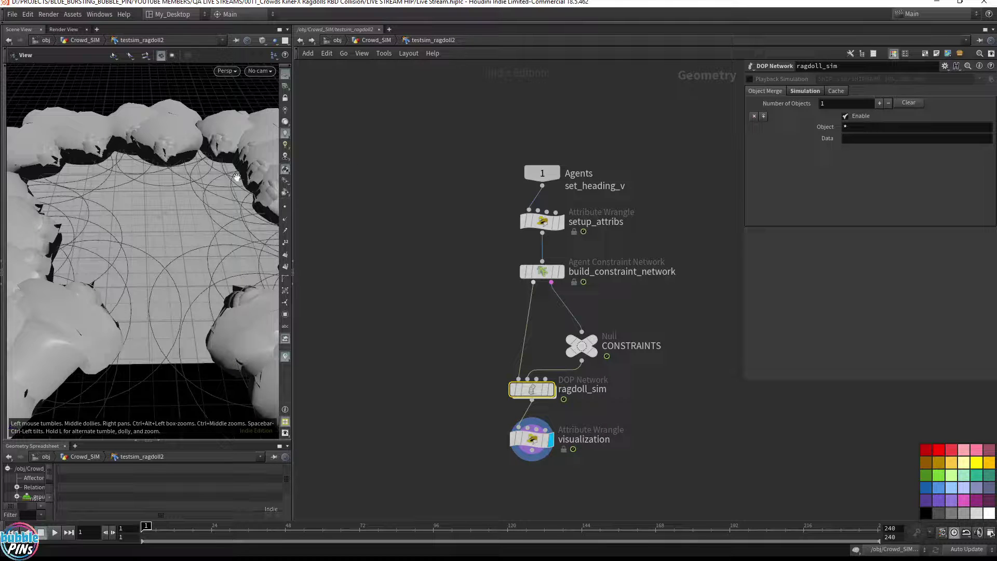
left_click_drag(237, 177, 149, 198)
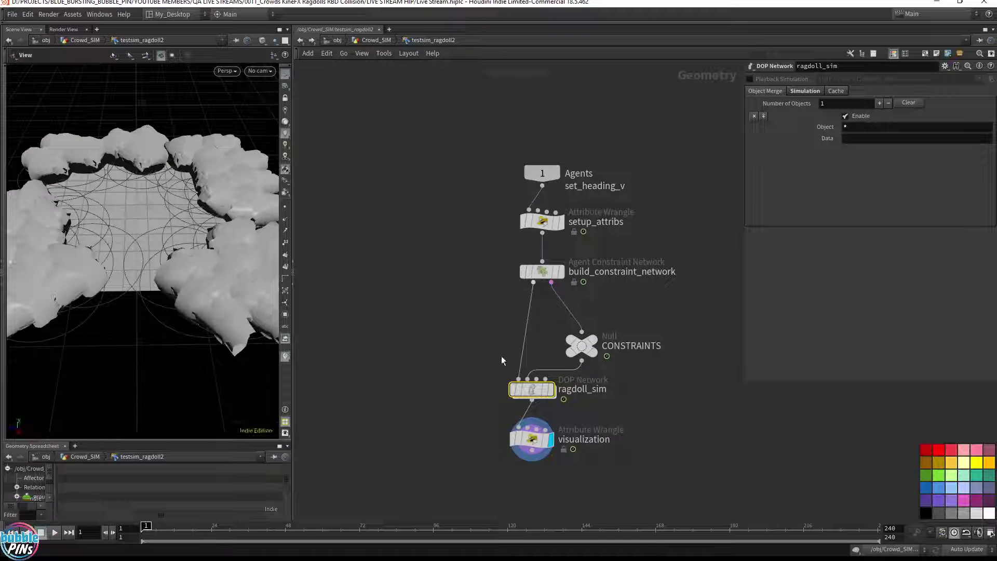
double_click(533, 389)
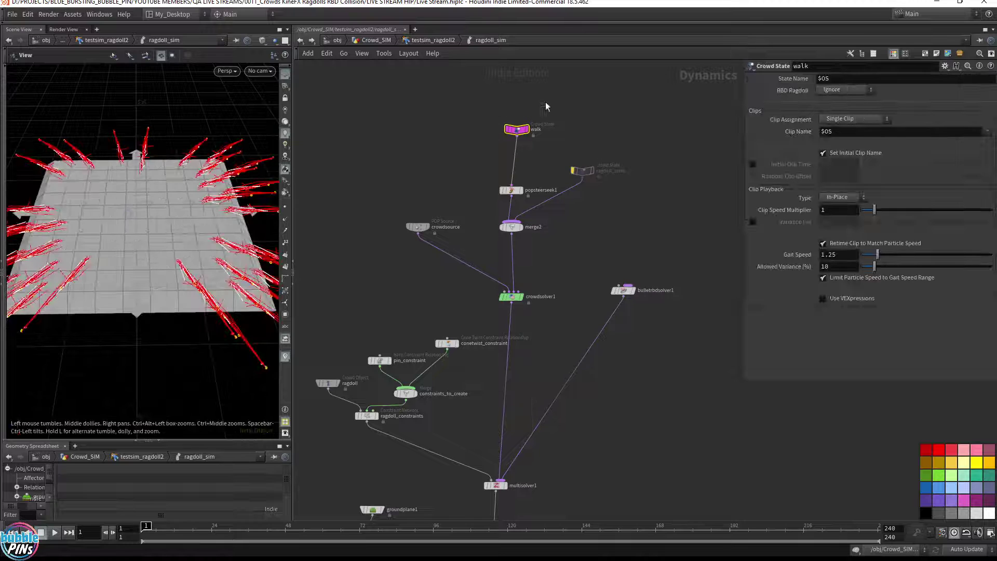
Set crowdsource1's initial state to walk in Crowd_SIM and go back inside testsim_ragdoll2.
left_click(378, 40)
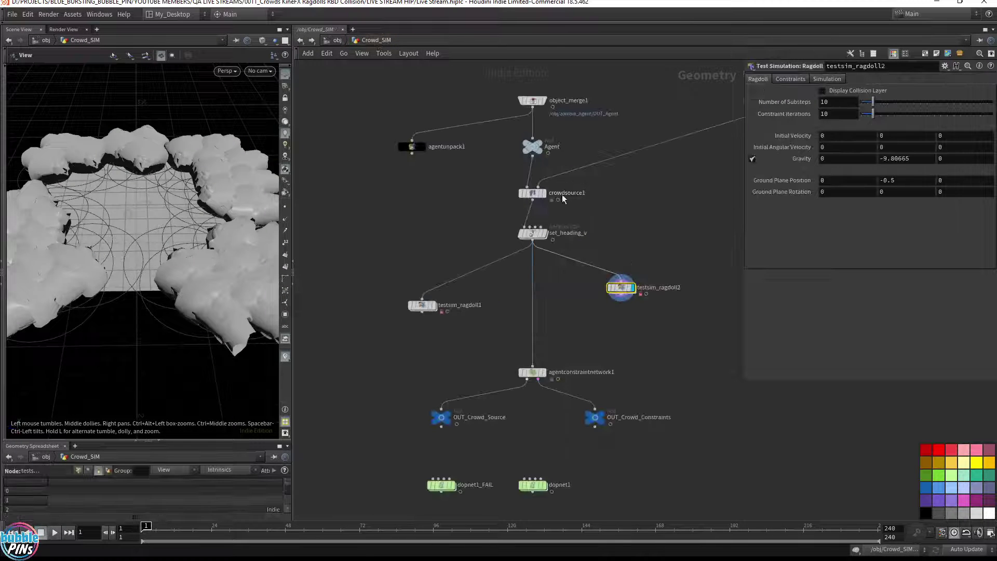
left_click(539, 215)
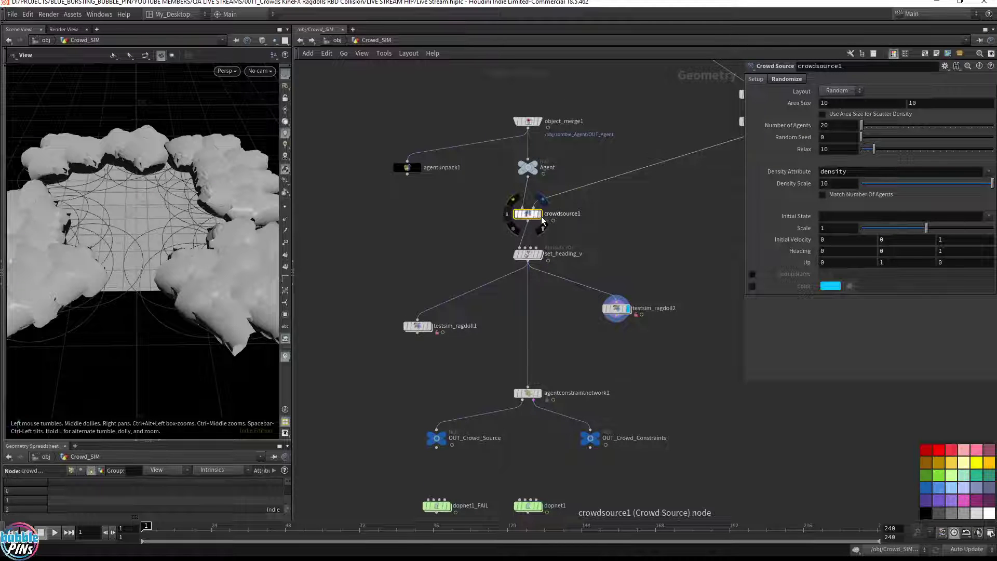
left_click(988, 216)
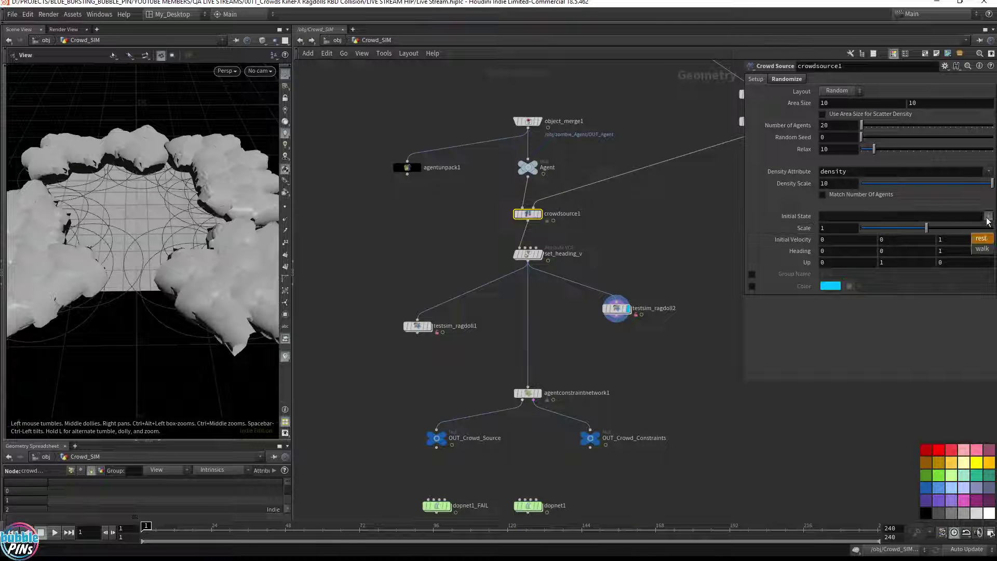
left_click(982, 249)
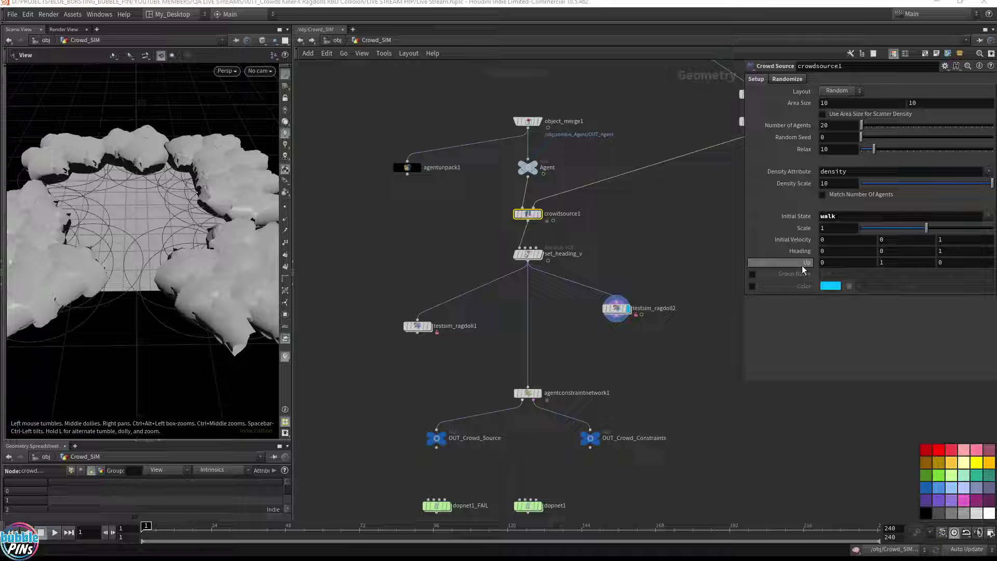
double_click(612, 307)
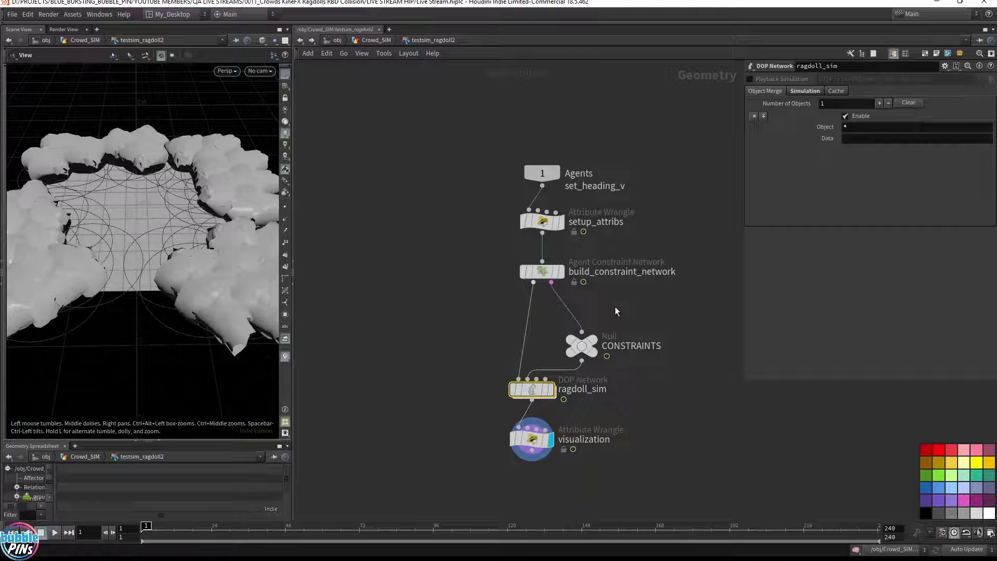
Bypass the setup_attribs wrangle, display ragdoll_sim, and delete setup_attribs from testsim_ragdoll2.
left_click(562, 224)
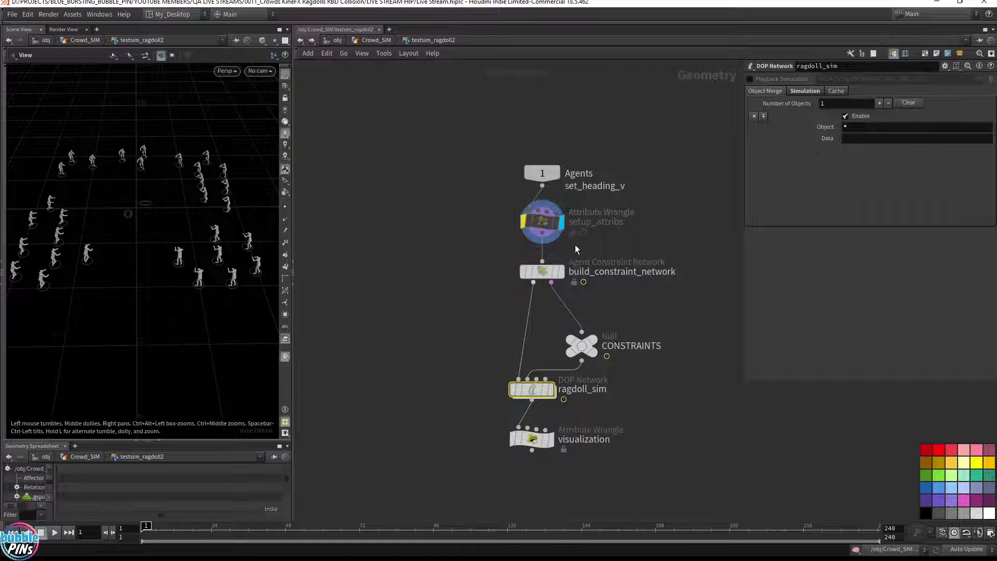
left_click(550, 390)
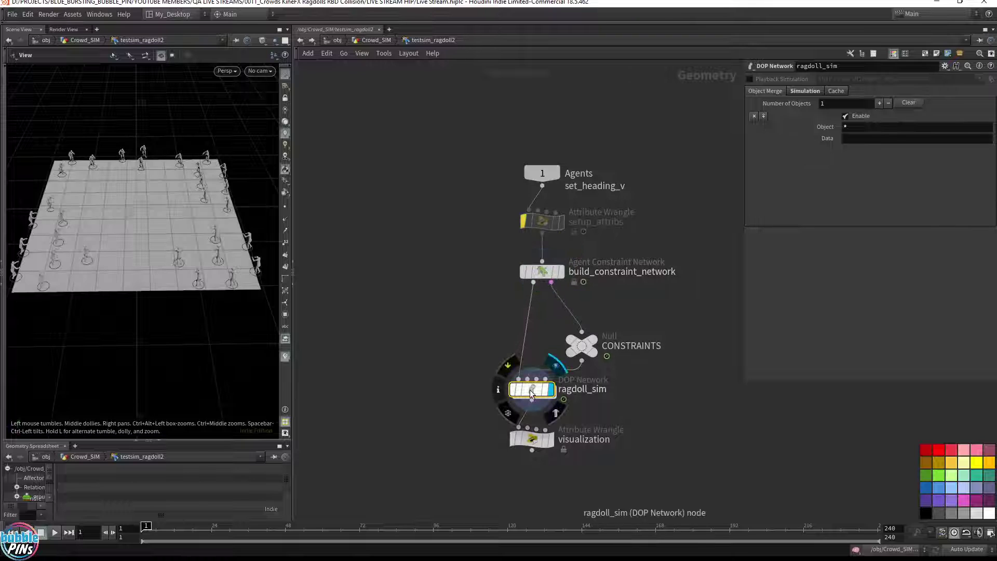
double_click(531, 392)
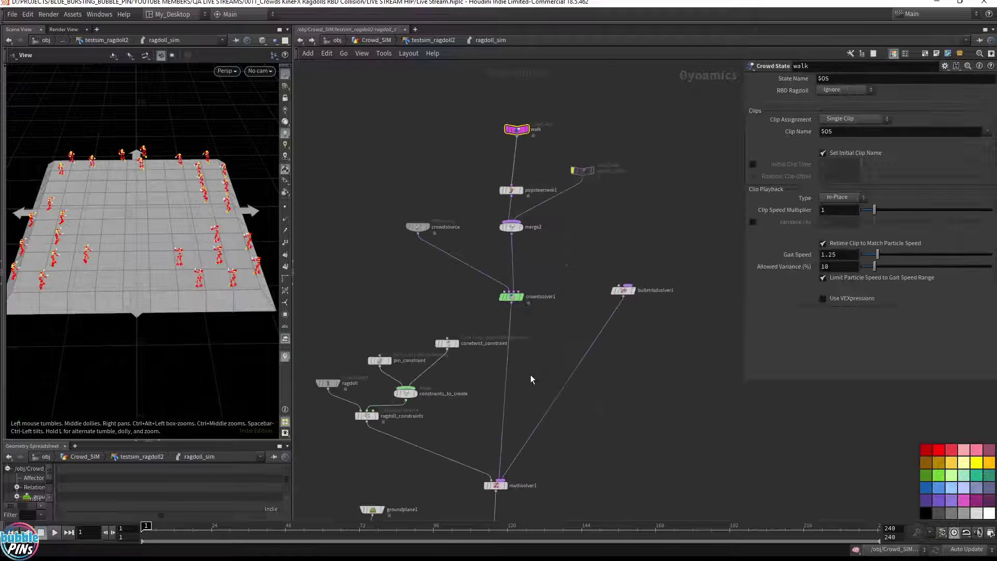
left_click(404, 42)
left_click_drag(479, 238, 687, 200)
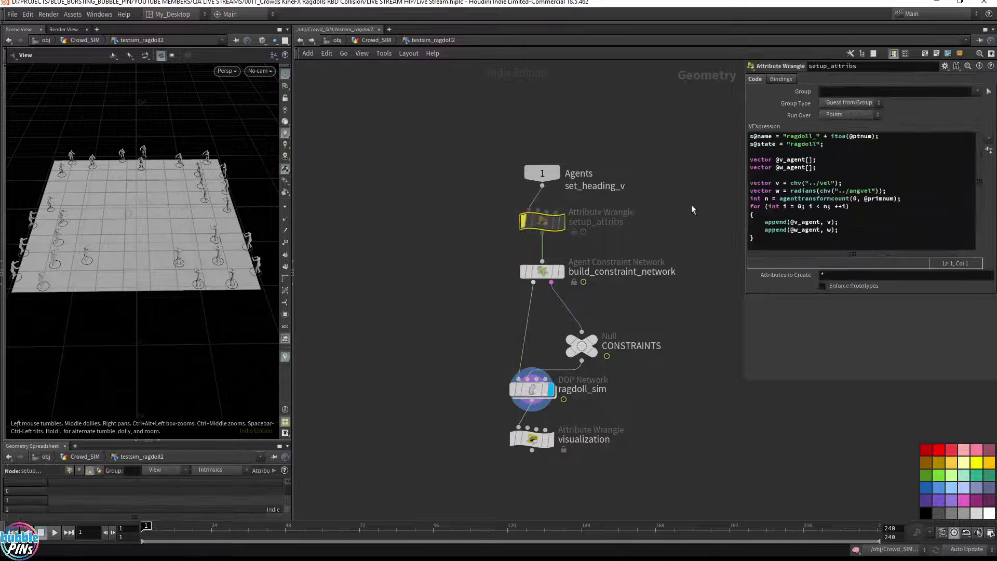
left_click_drag(439, 243, 652, 201)
key("Delete")
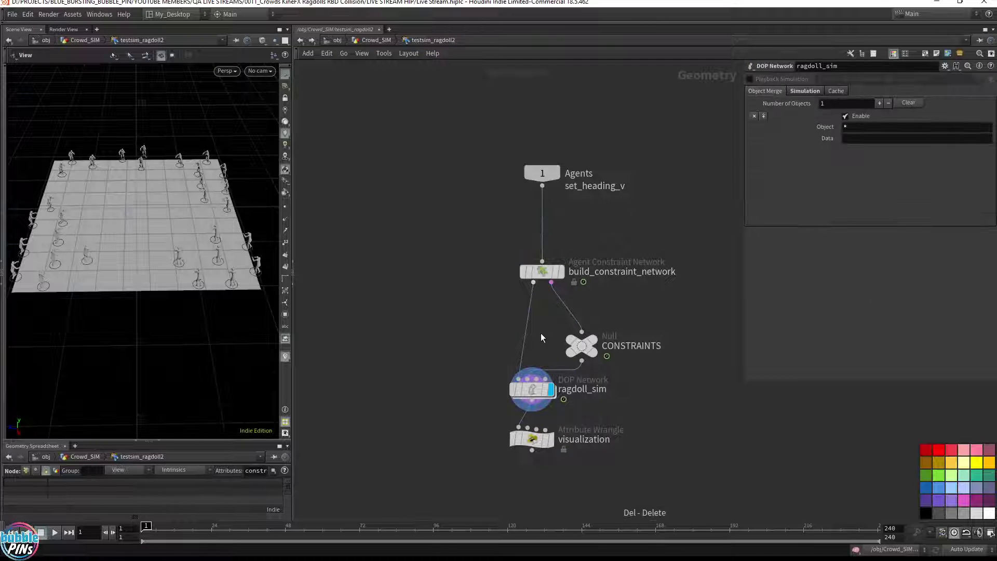
Go inside ragdoll_sim, play the simulation briefly with ragdoll_state bypassed, and rewind to frame 1.
double_click(538, 376)
left_click(608, 238)
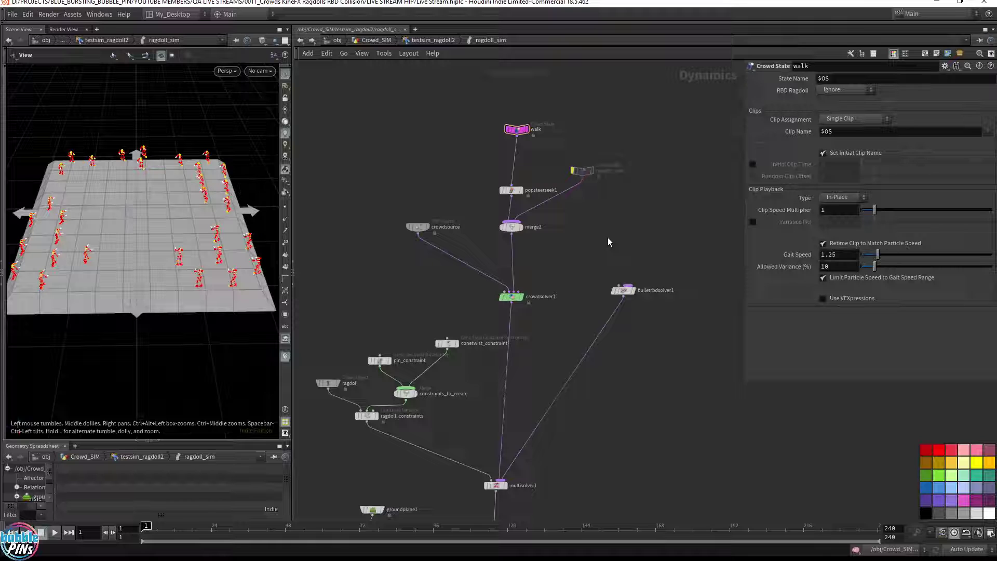
key("Up")
key("ctrl+Up")
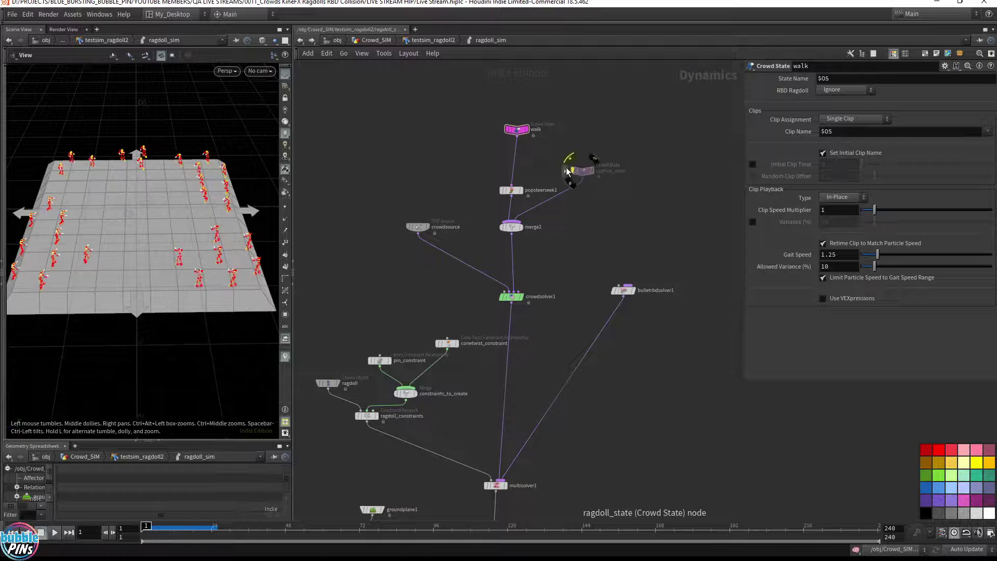
left_click_drag(497, 108, 553, 159)
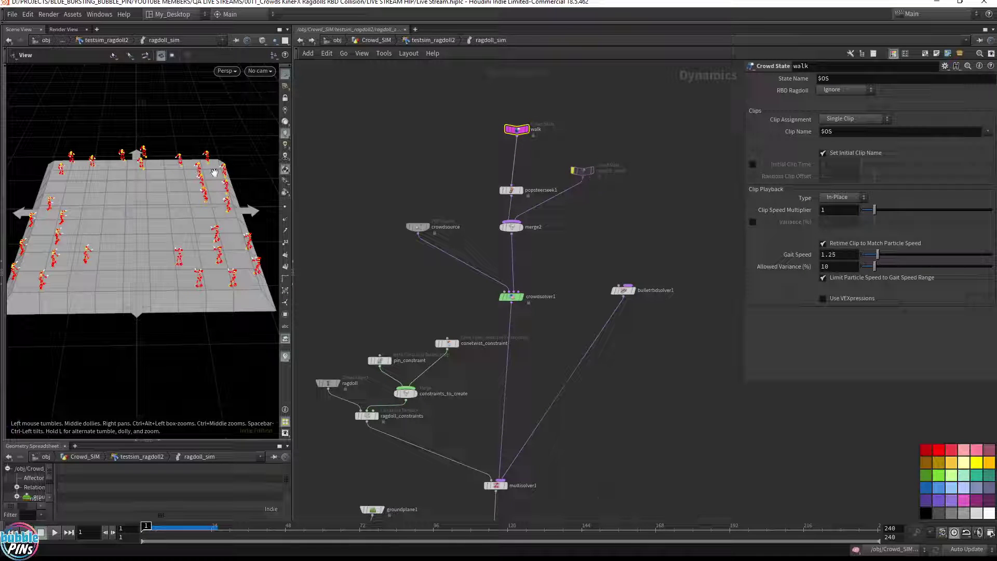
key("w")
key("w")
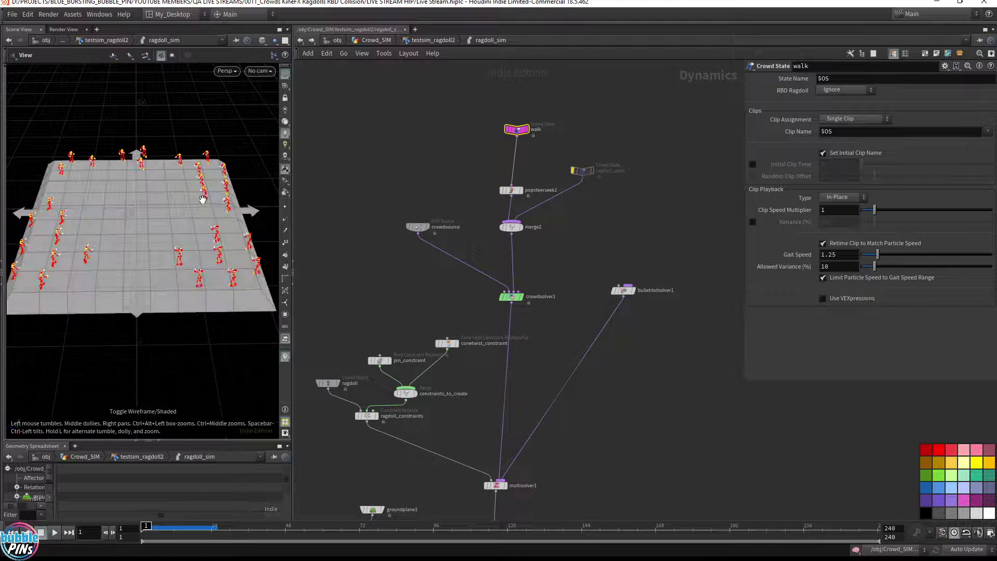
Re-enable ragdoll_state, play the merged walk and ragdoll simulation, and rewind to frame 1.
left_click(574, 171)
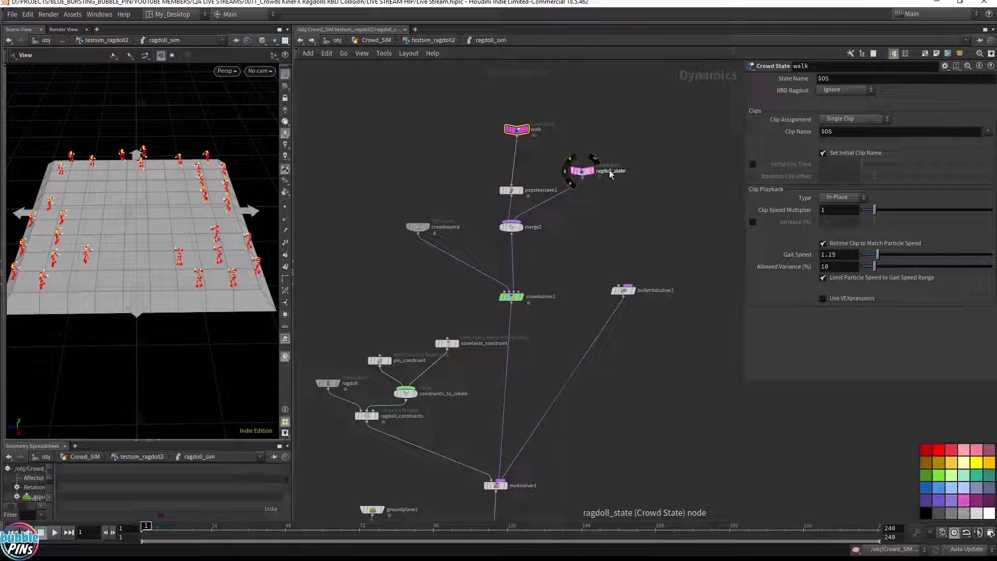
key("Up")
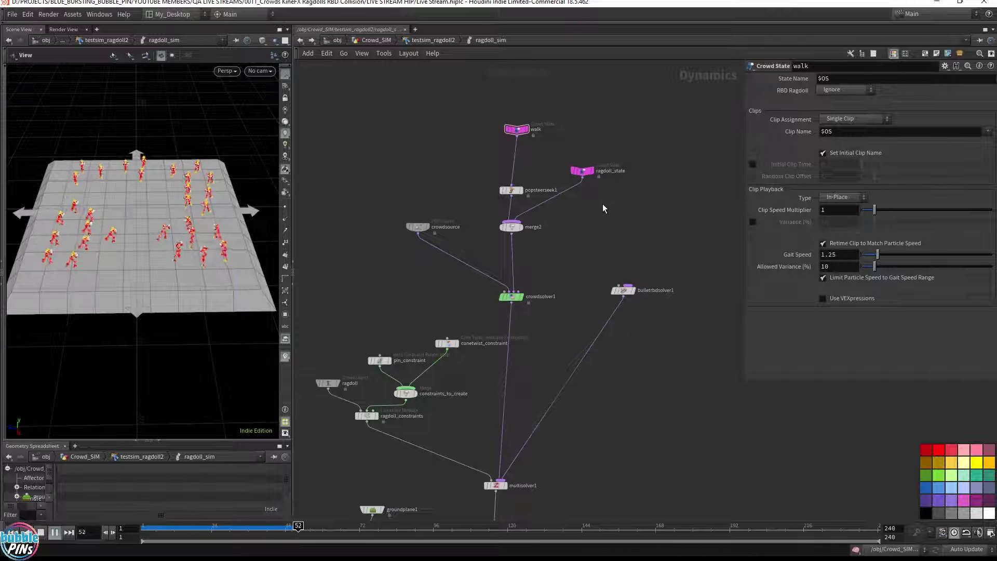
key("ctrl+Up")
Connect ragdoll_state directly to crowdsolver1 in place of merge2, play the simulation, and rewind to frame 1.
left_click_drag(465, 100, 551, 237)
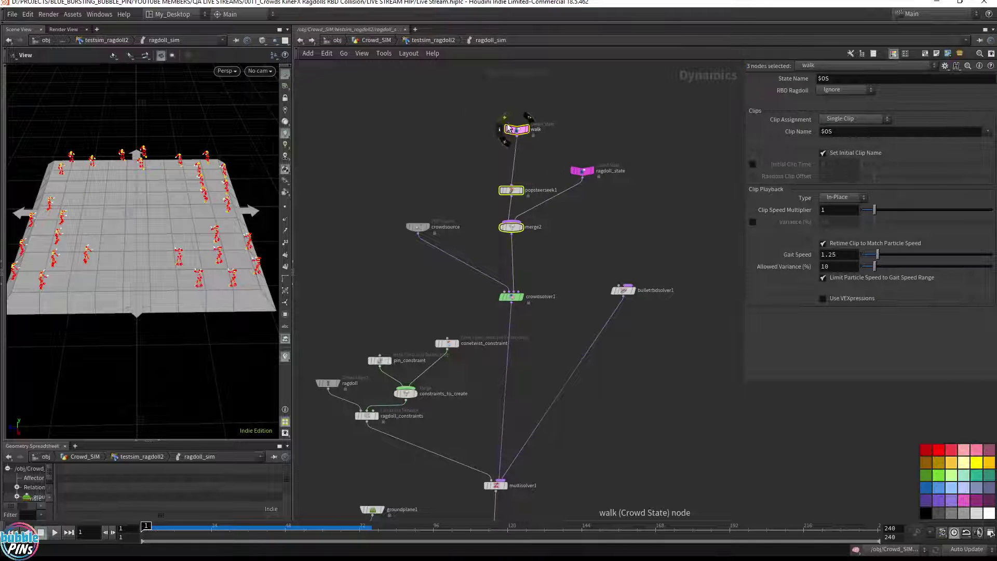
left_click(618, 234)
left_click_drag(583, 179, 515, 292)
key("Up")
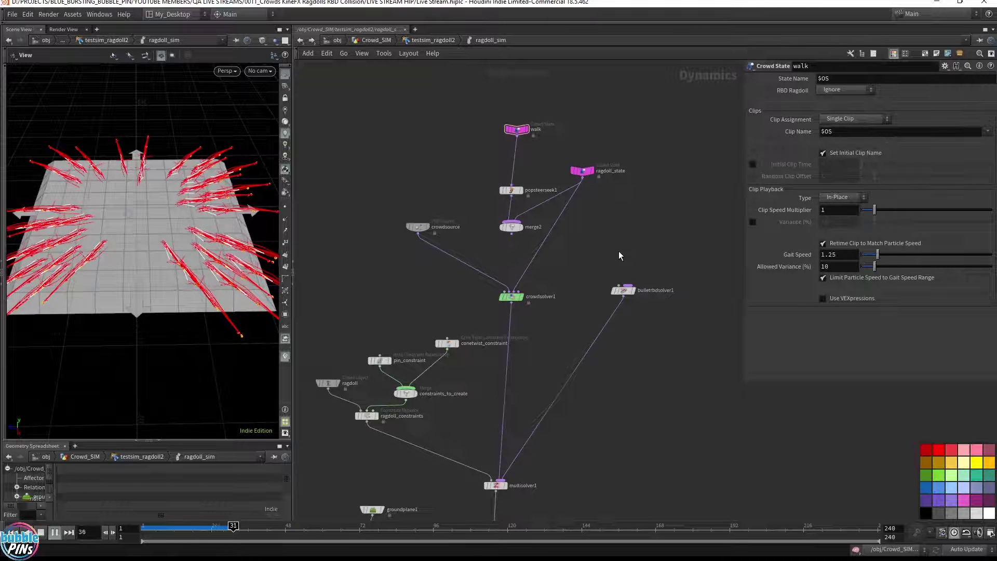
key("ctrl+Up")
left_click_drag(633, 206, 588, 152)
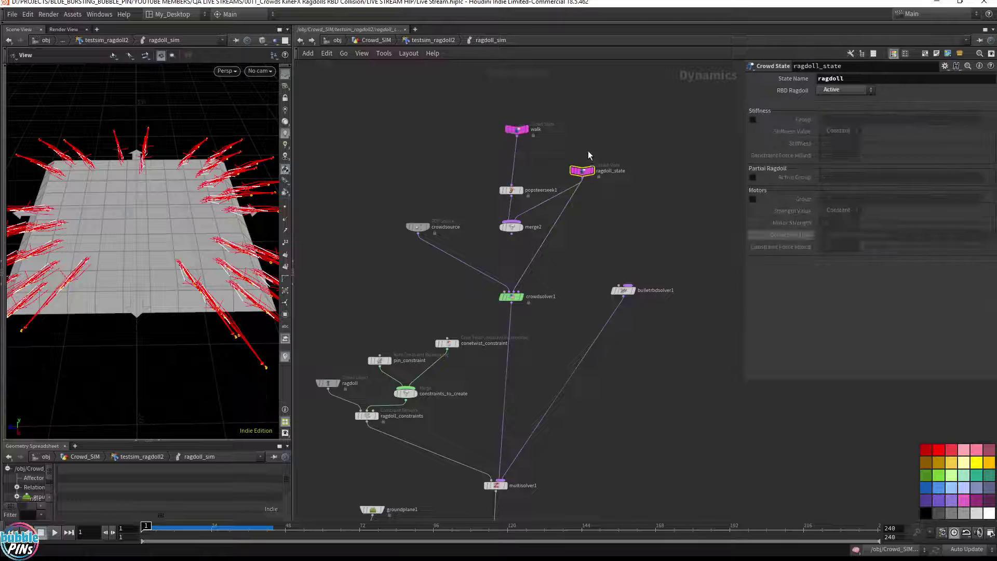
left_click(650, 144)
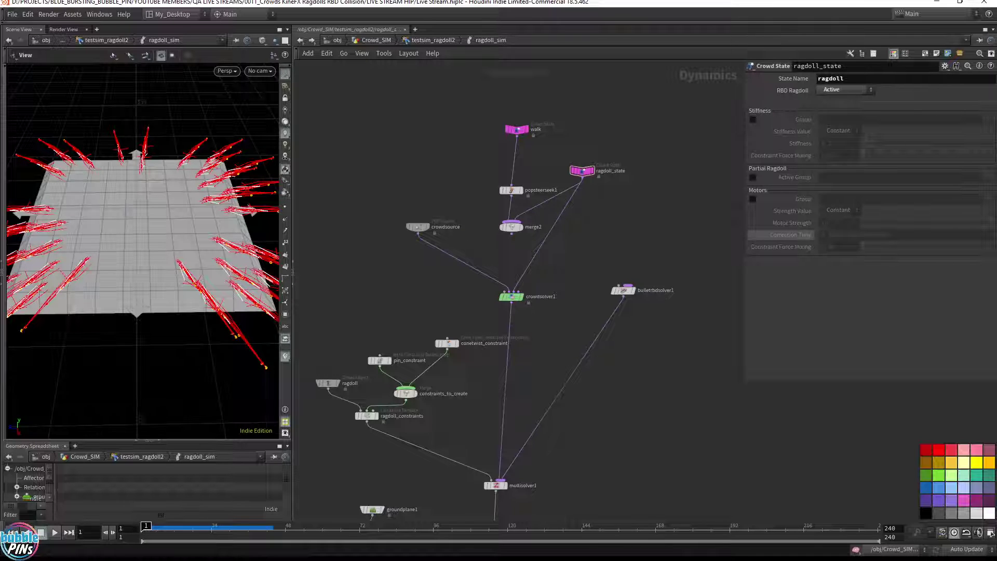
Switch to the live chat in Firefox and read the viewers' latest messages.
key("alt+Tab")
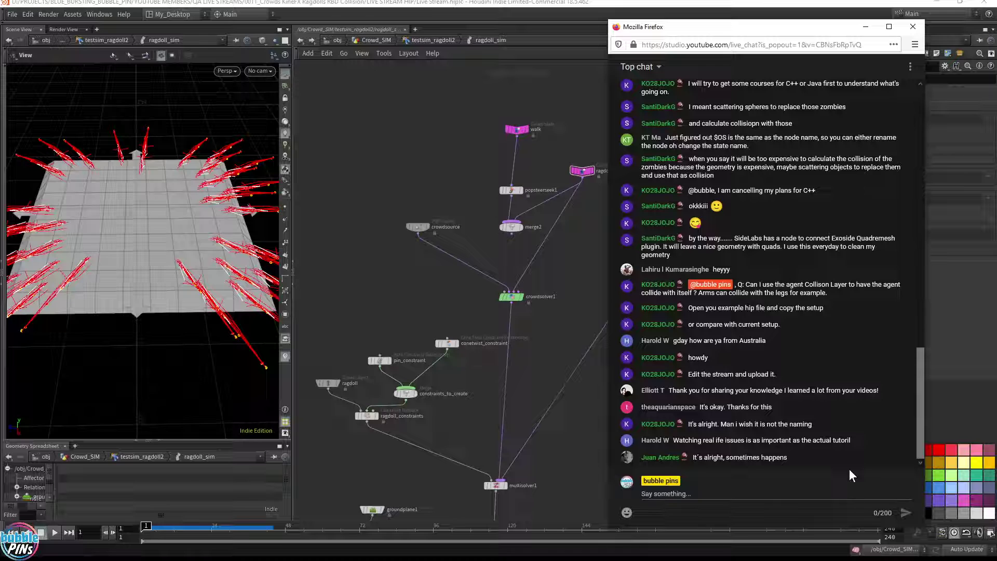
left_click(574, 325)
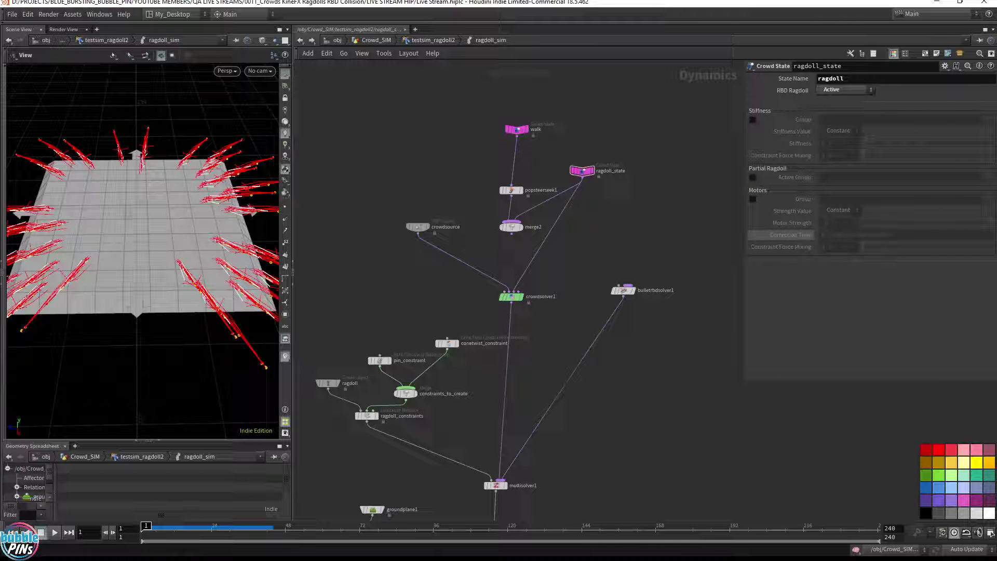
key("alt+Tab")
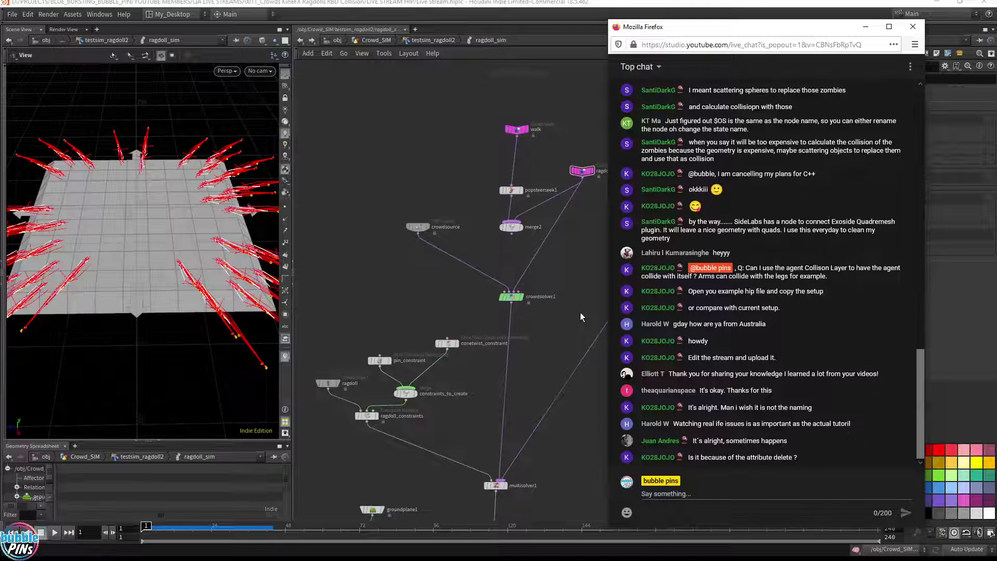
left_click(711, 493)
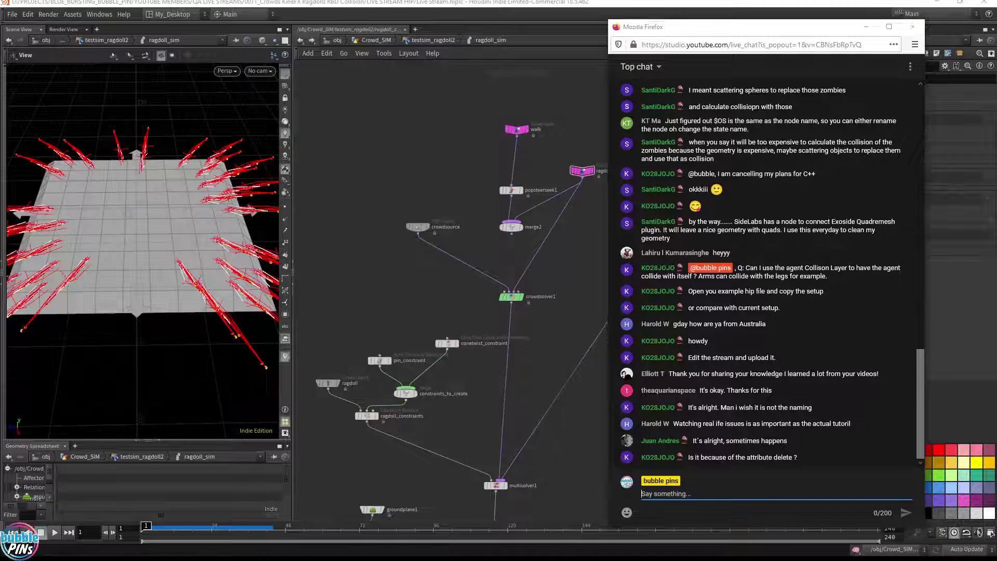
Switch to the topic list in Notepad and review its sections on the zombie scene and ragdoll setup.
key("alt+Tab")
left_click_drag(637, 32, 368, 24)
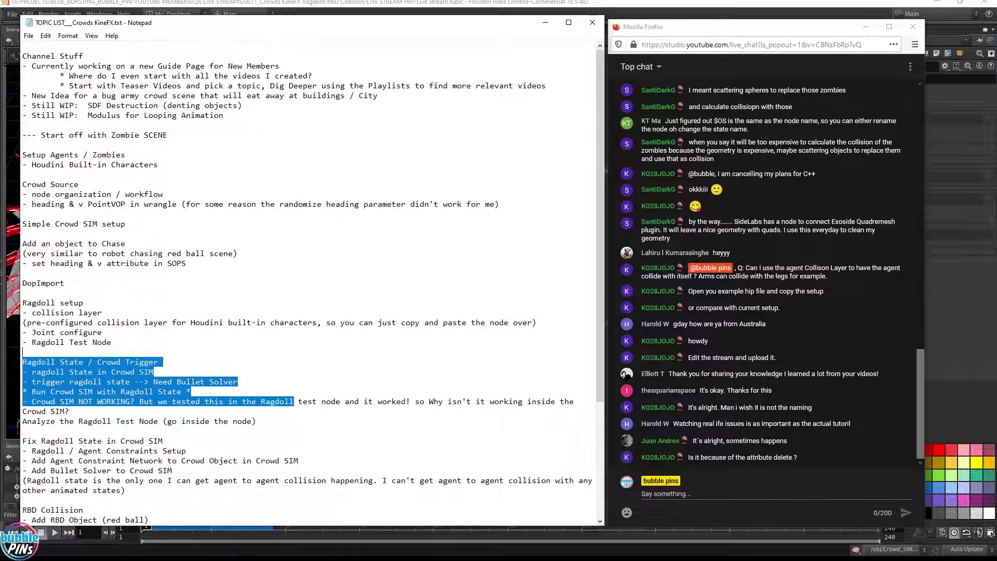
left_click_drag(601, 94, 594, 145)
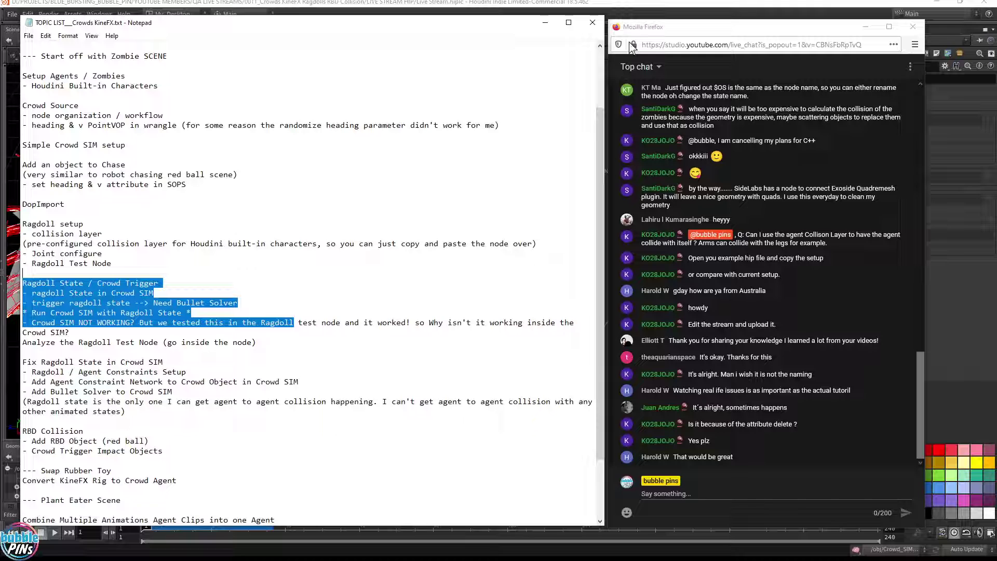
left_click_drag(22, 76, 252, 244)
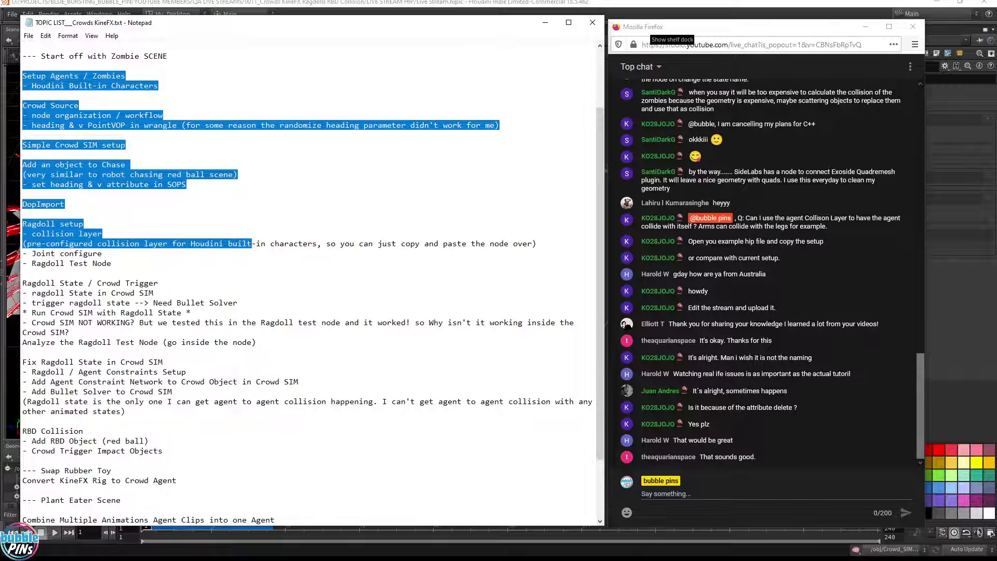
left_click_drag(162, 450, 22, 45)
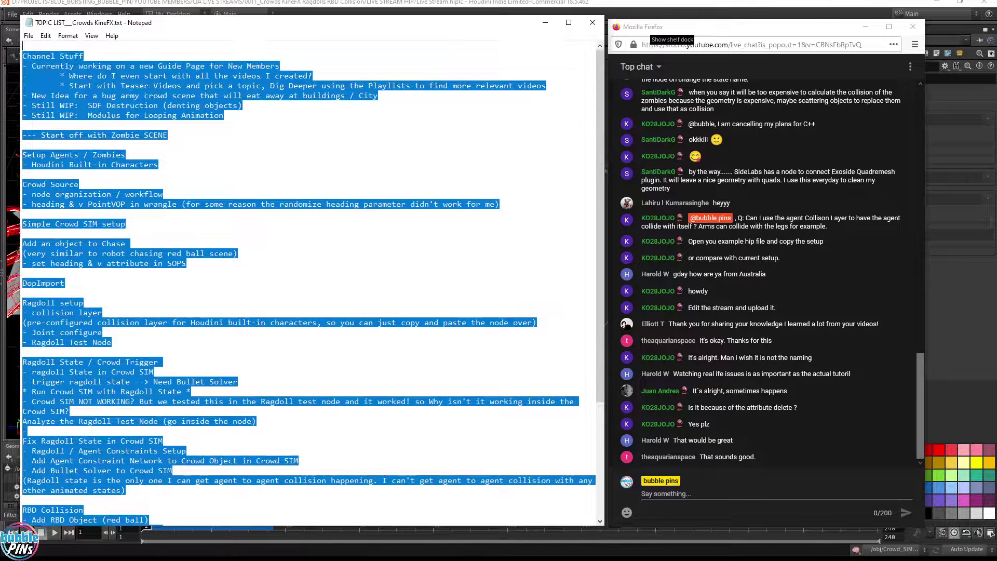
Add the line "BUg Army" at the end of the topic list, below the Plant Eater Scene notes.
left_click(22, 293)
scroll(22, 293, "down", 5)
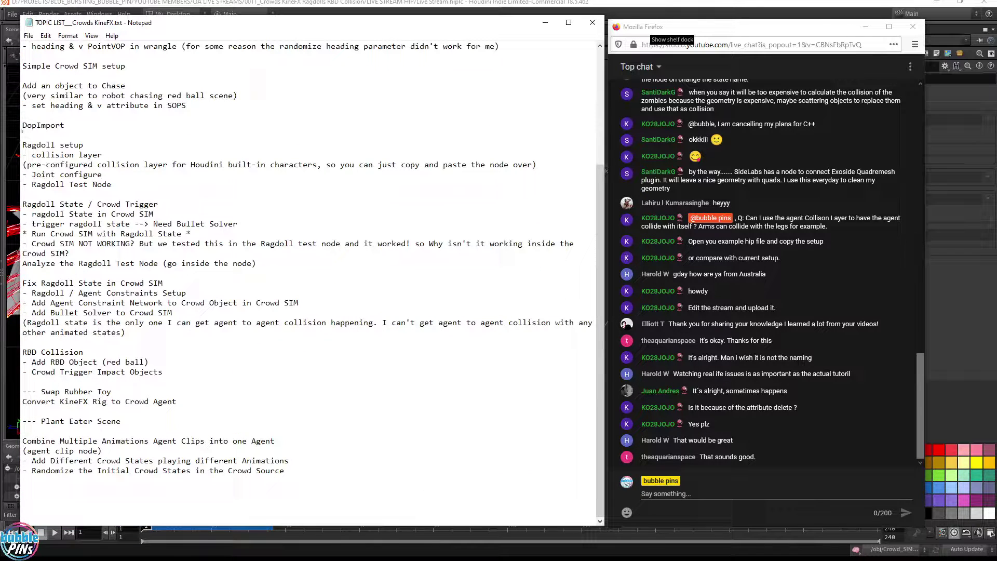
left_click(22, 480)
key("Return")
type("BUg A")
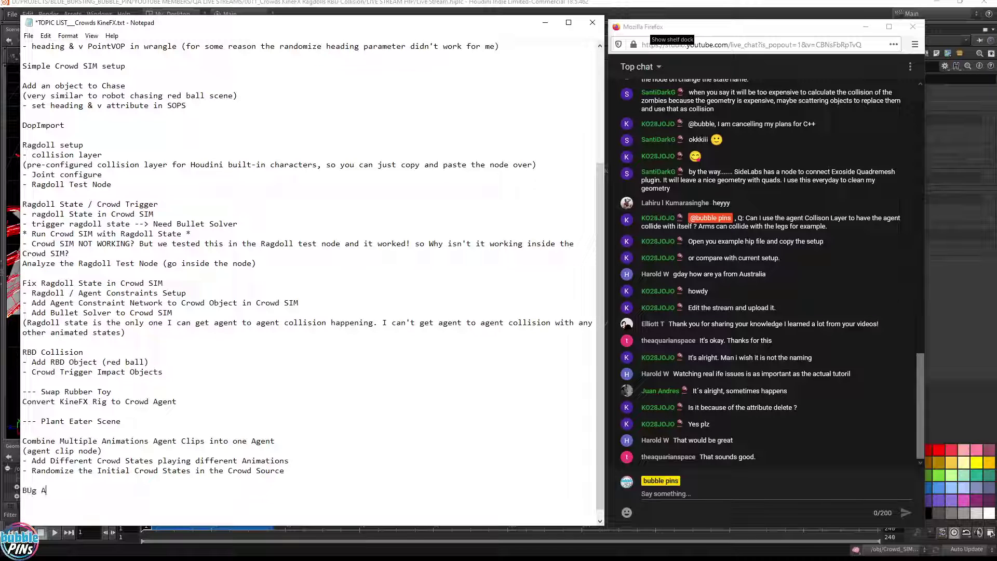
type("rmy")
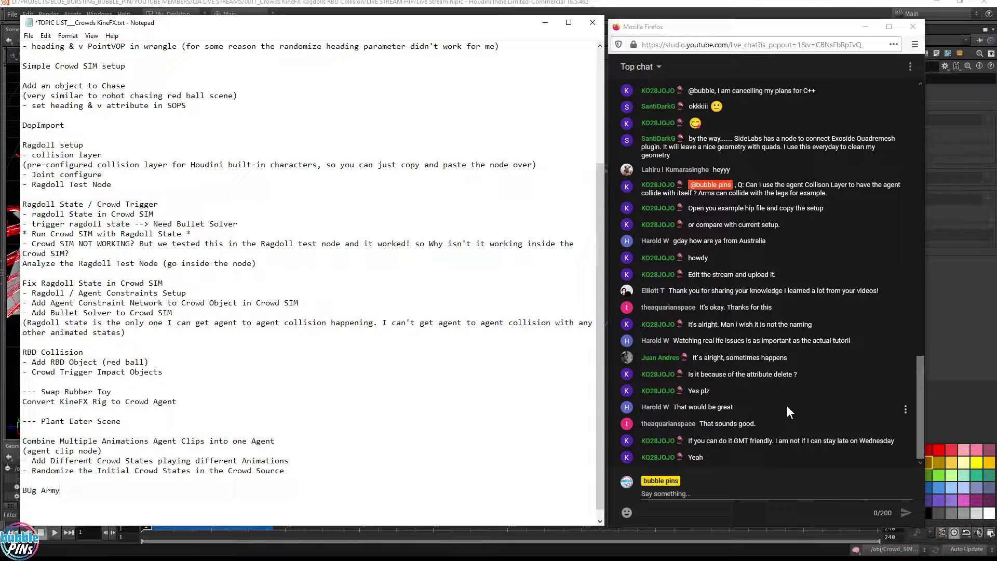
Save the edited topic list text file.
left_click(727, 493)
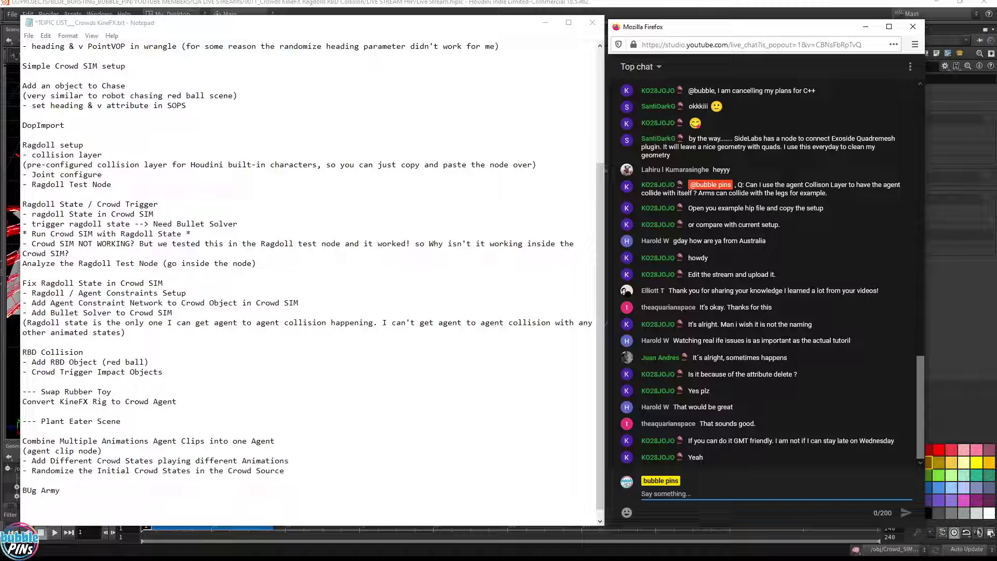
left_click(289, 460)
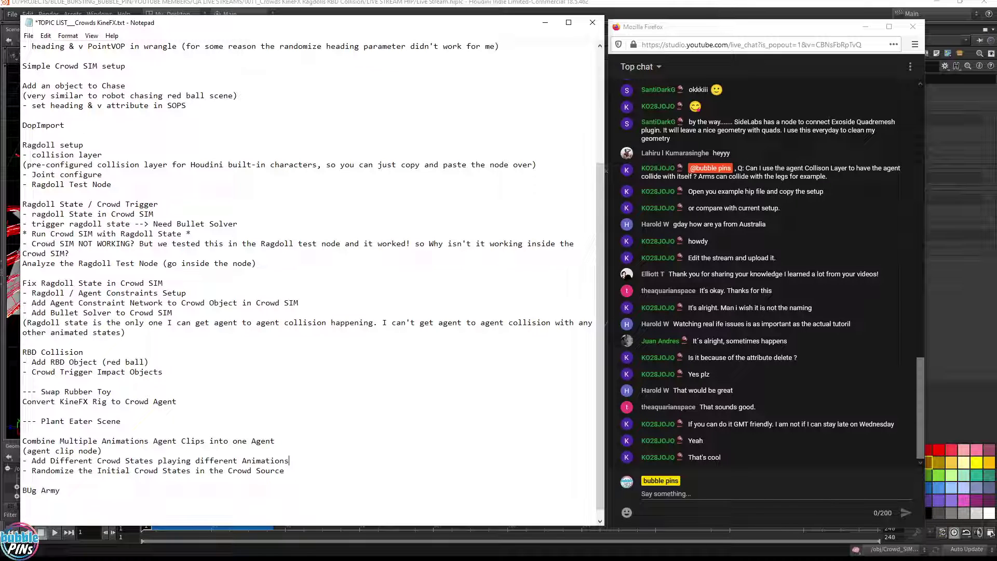
left_click(29, 35)
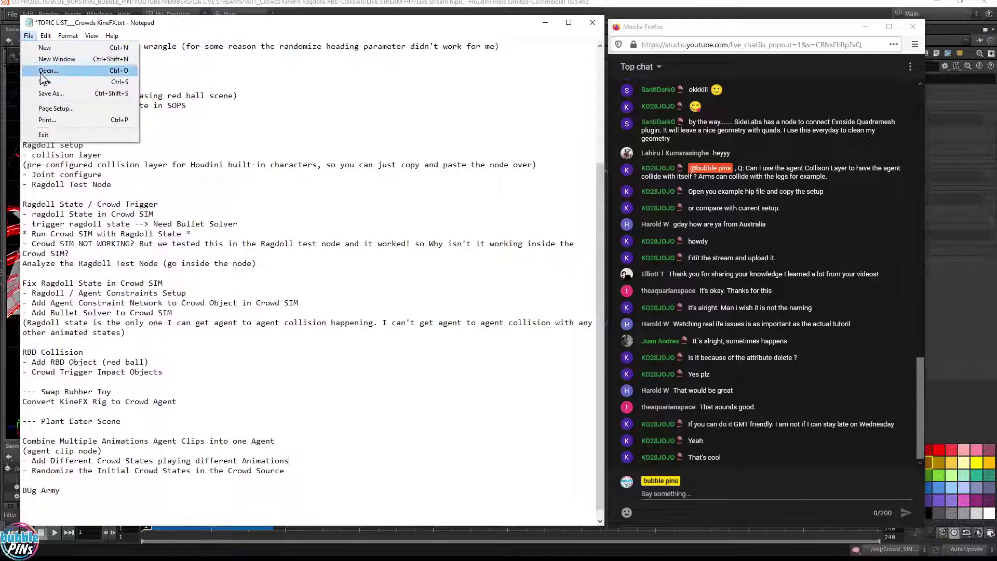
left_click(45, 81)
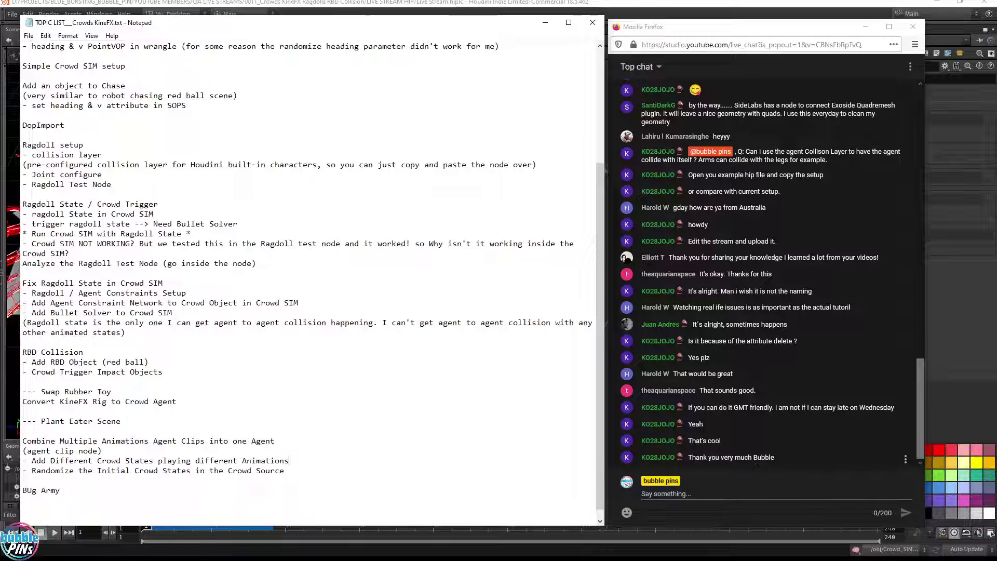
Read the newest messages in the live chat, highlighting the viewer's question about the hour.
left_click(778, 465)
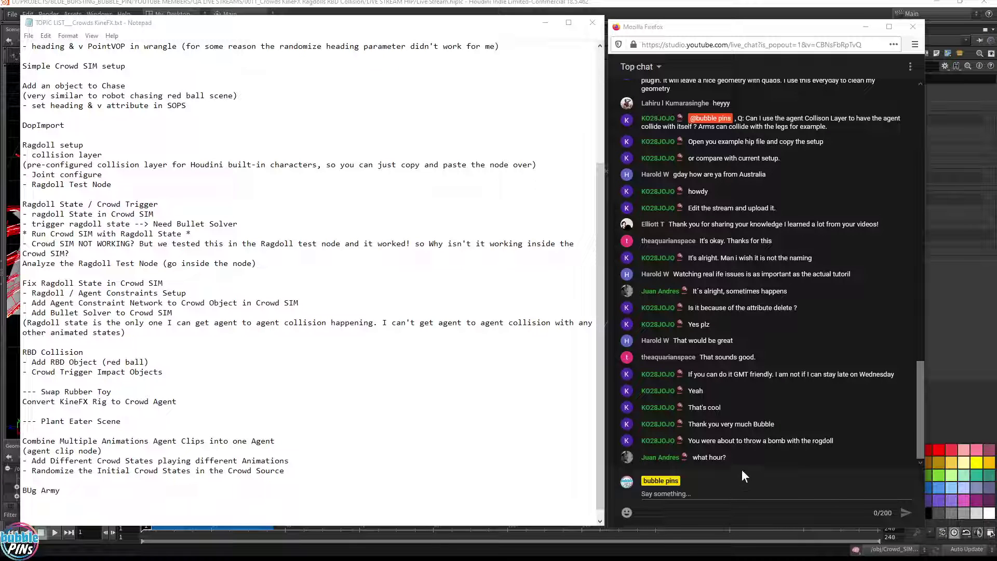
left_click_drag(739, 457, 688, 458)
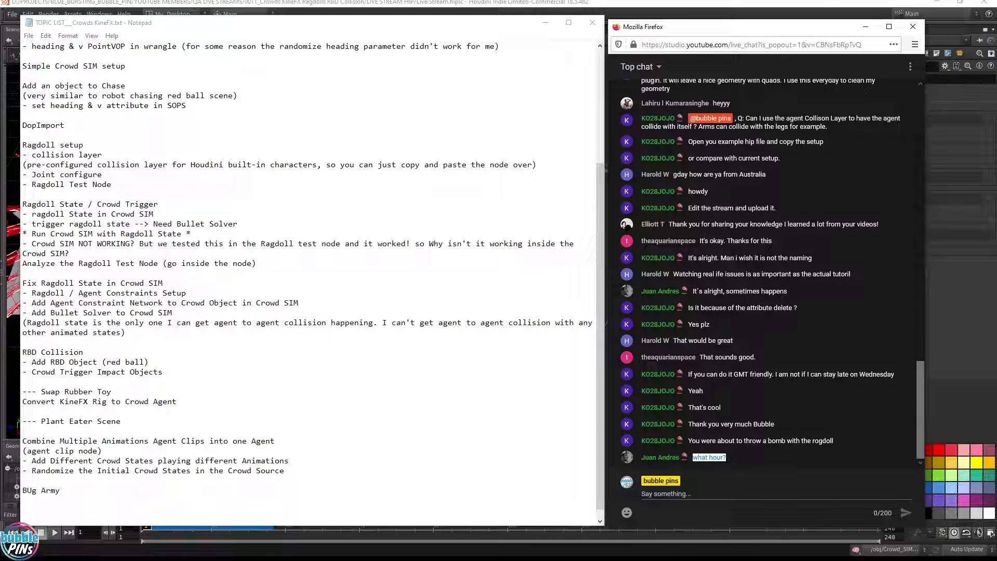
left_click(720, 494)
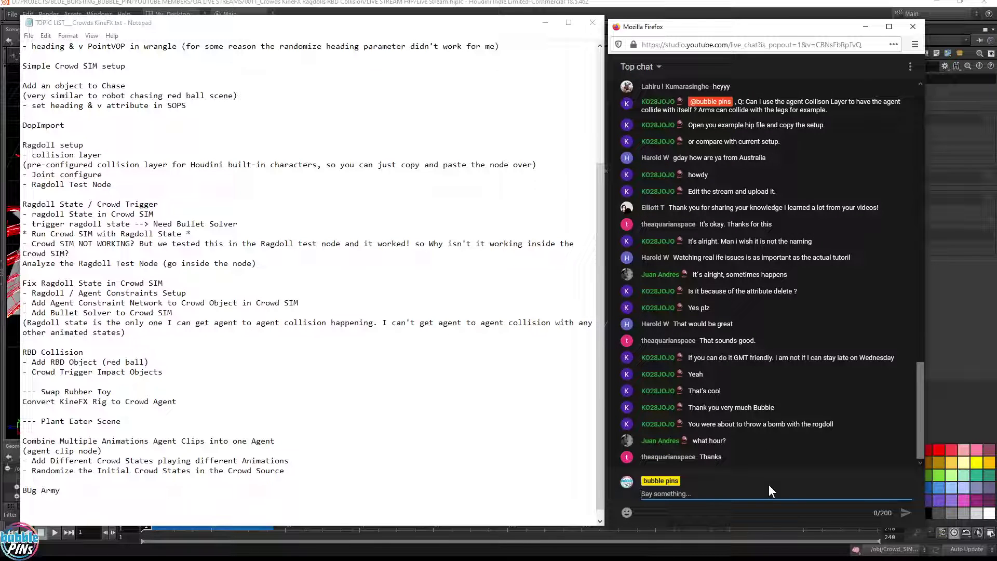
left_click(762, 456)
left_click(738, 486)
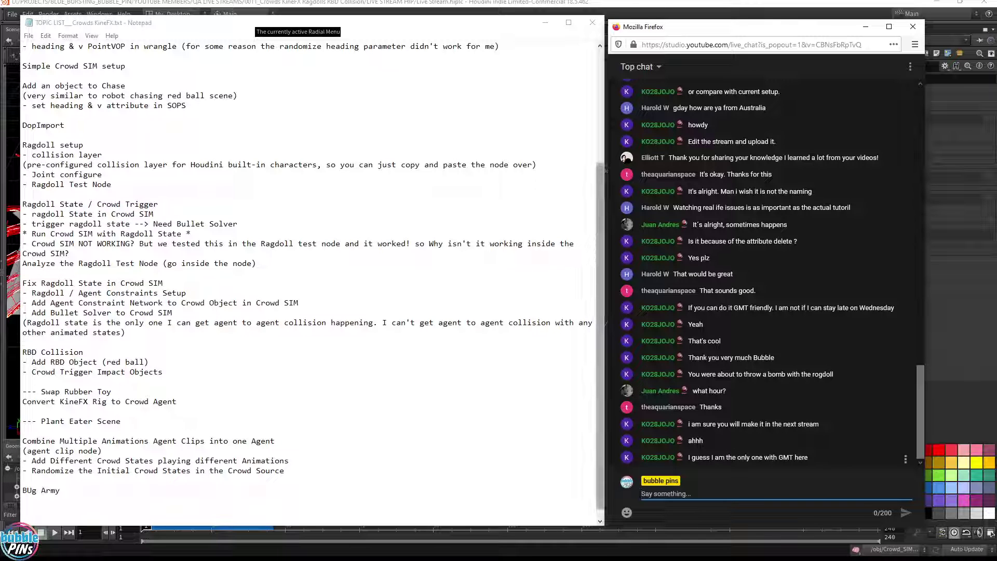
Return to Houdini with the notes and chat windows out of the way, and quit with changes saved to Live Stream.hiplc.
left_click(257, 14)
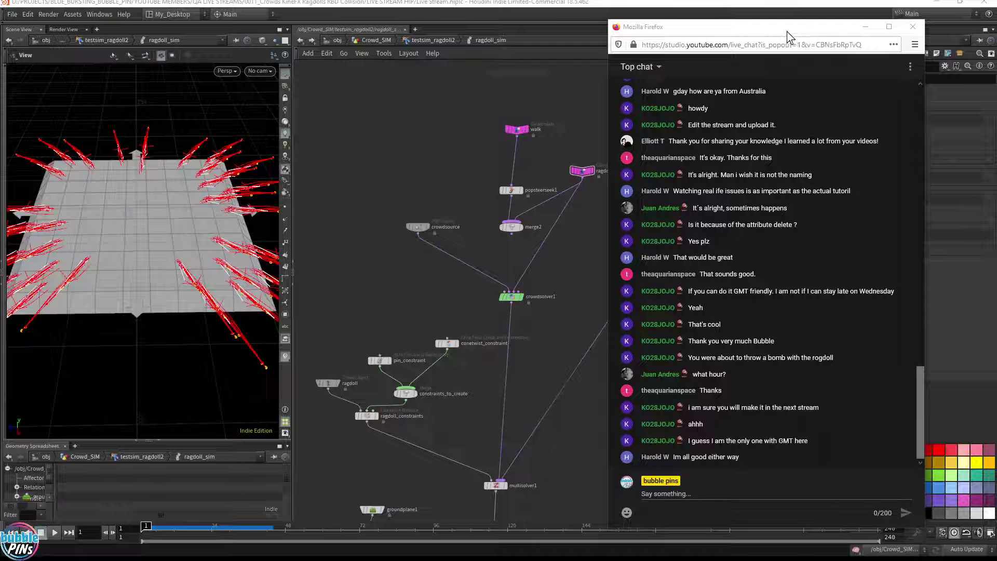
left_click_drag(777, 28, 996, 26)
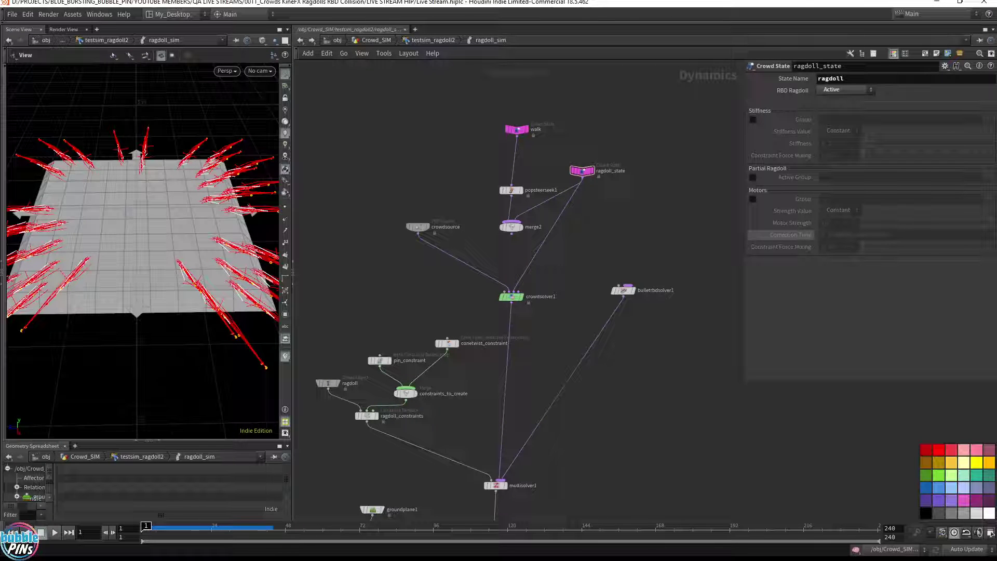
left_click(984, 2)
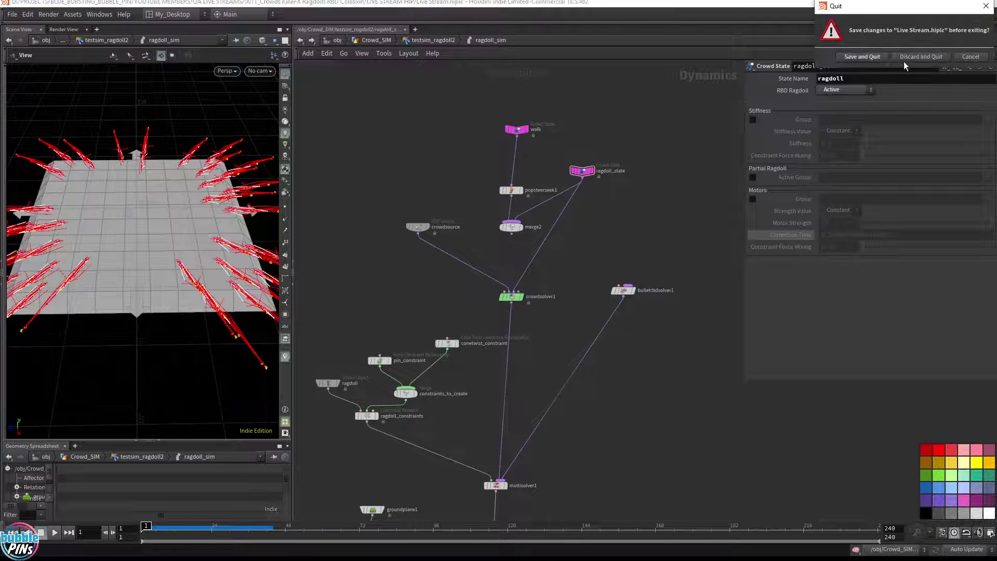
left_click(862, 56)
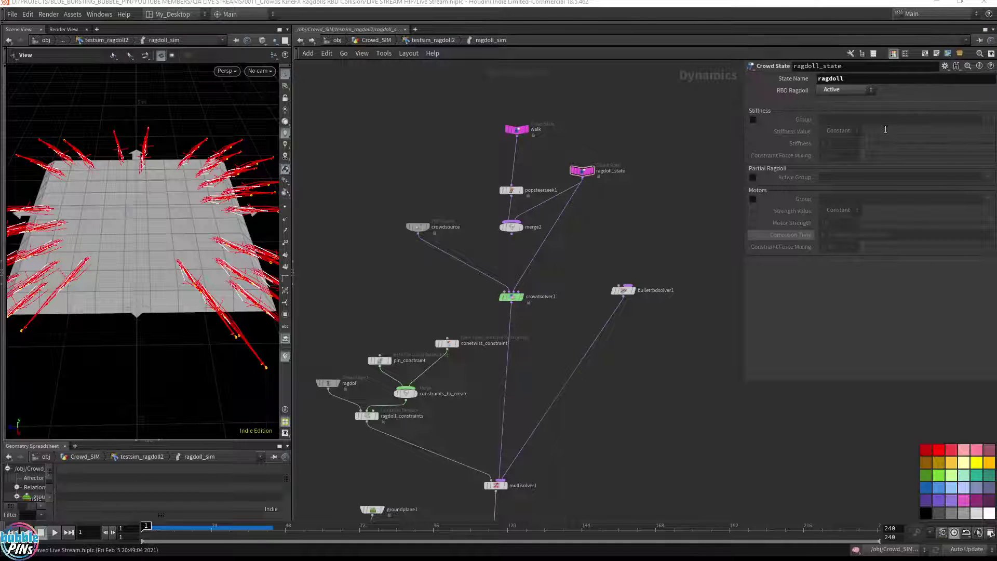